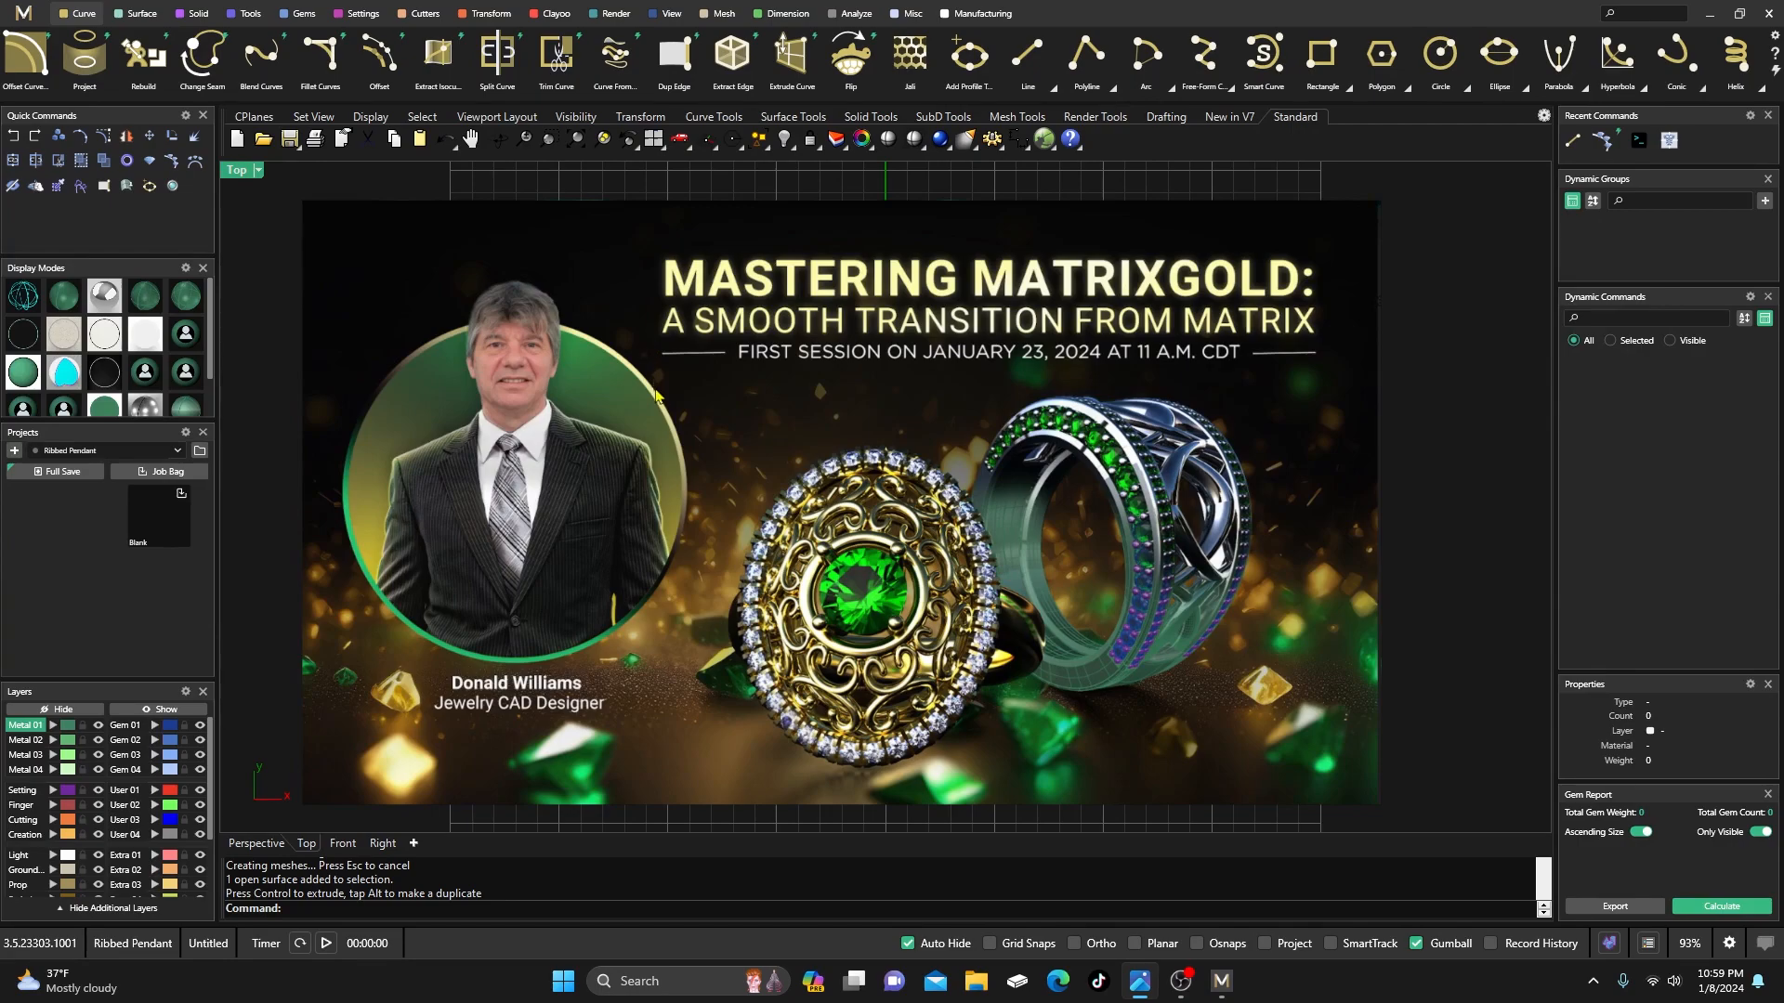
- Delete the title picture surface from the Top view and restore the four-viewport layout
scroll(656, 395, down, 1)
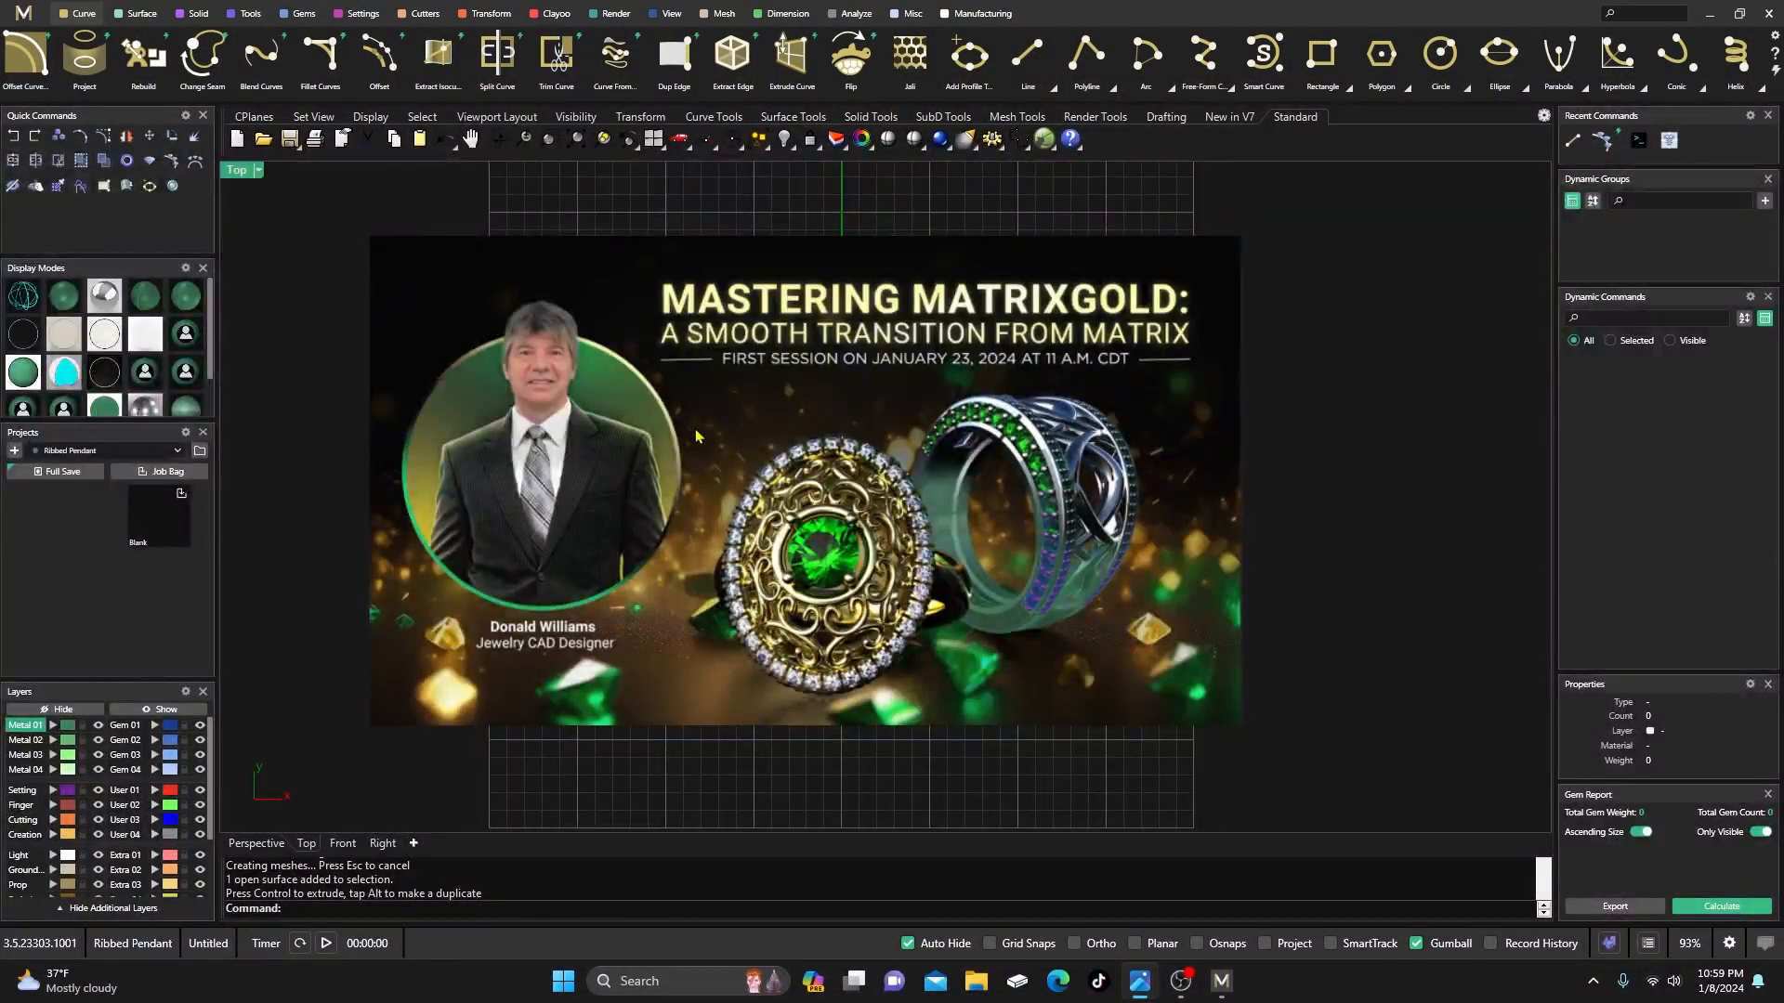
click(744, 435)
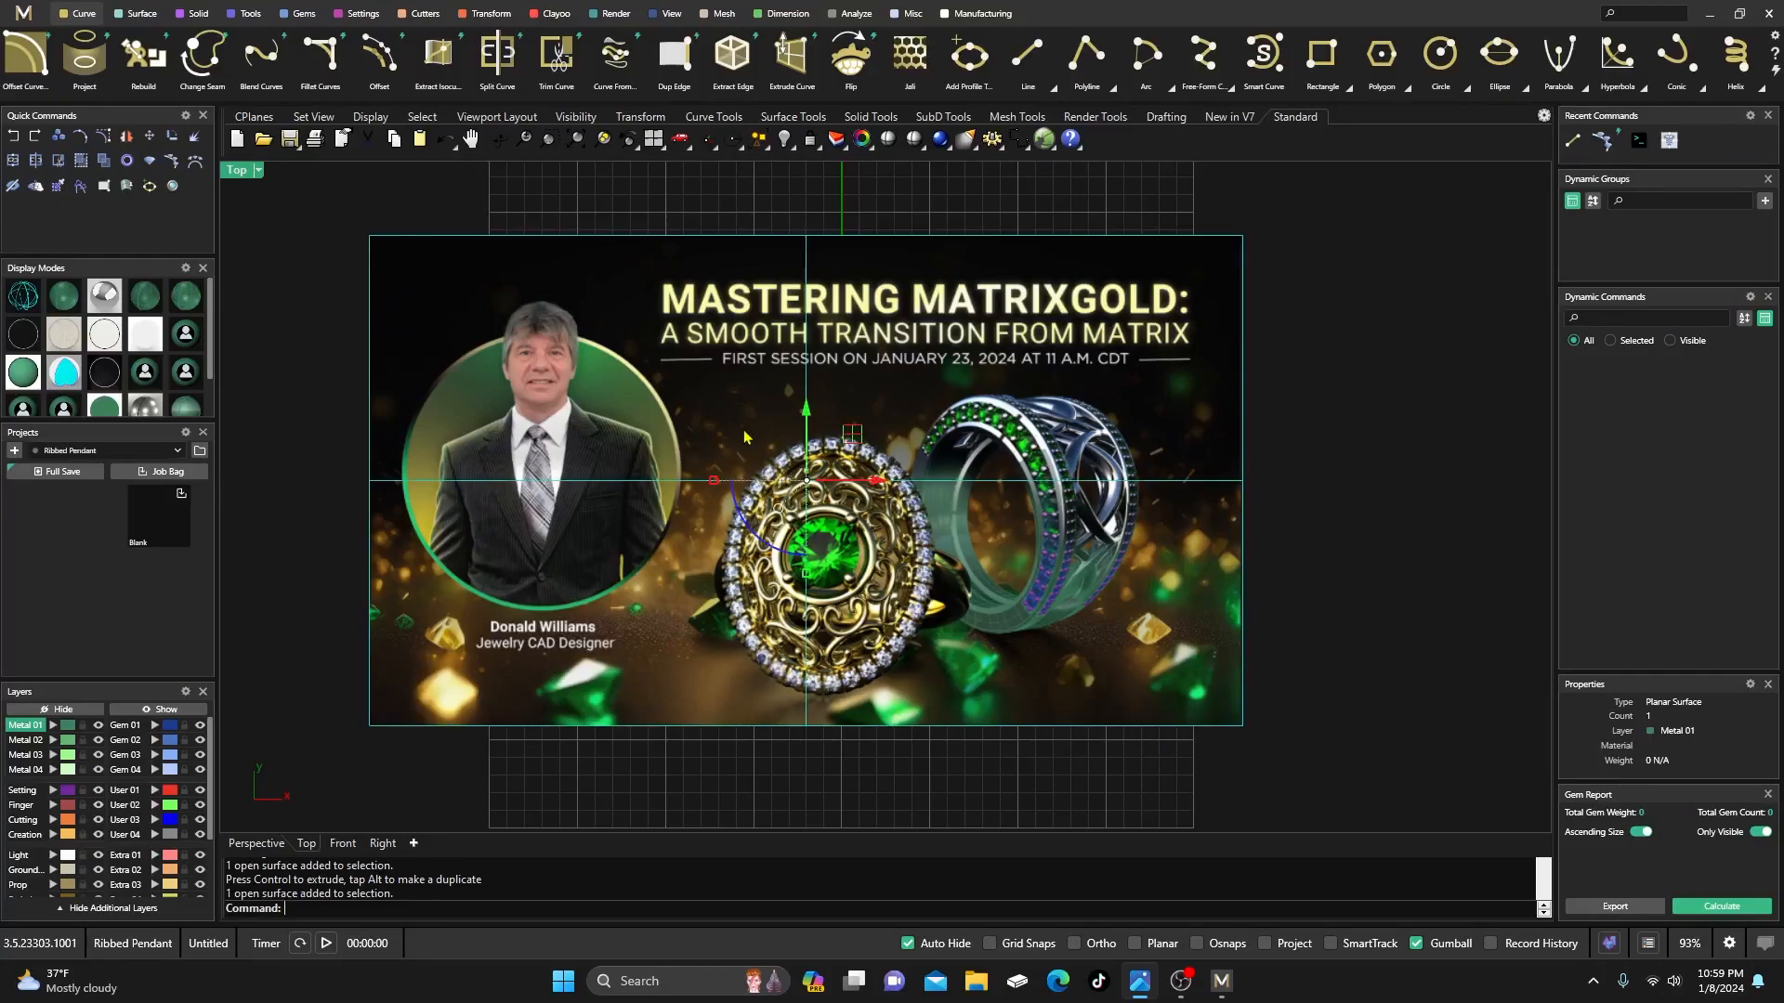
key(Delete)
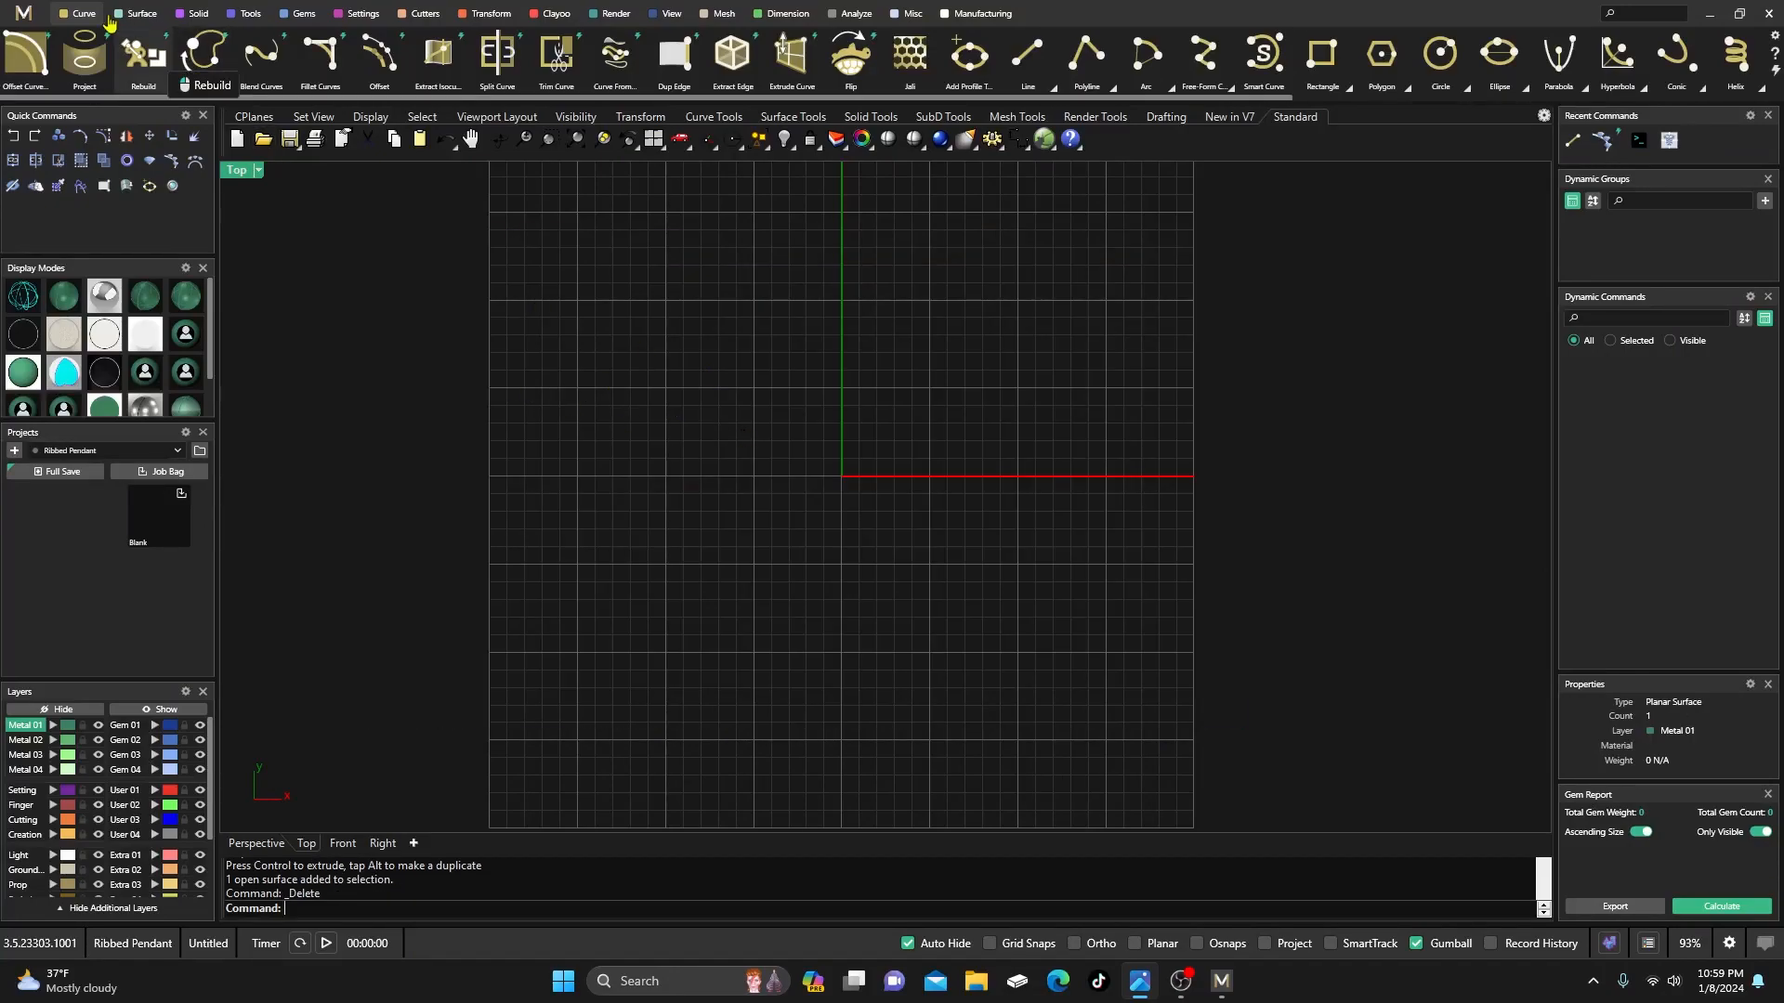
double_click(244, 173)
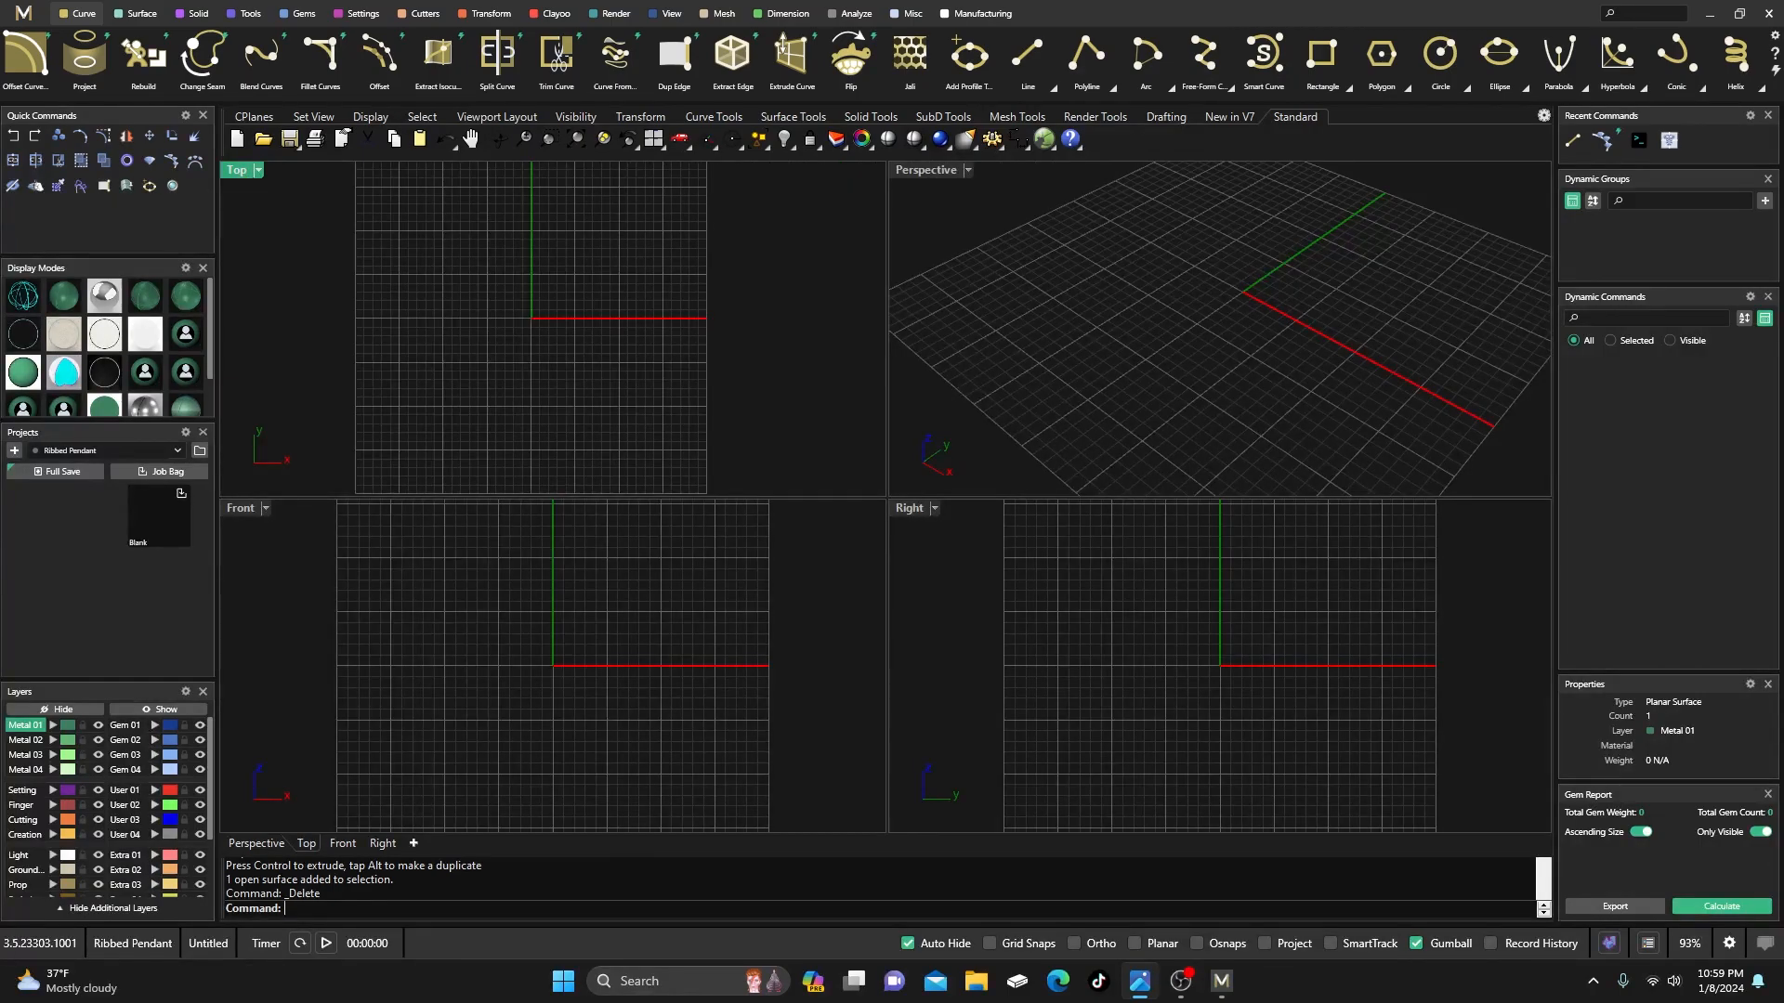
- Check the pendant.jpg reference, then draw a circle about 10.3 mm in diameter centred on the origin in the Top view, on the Creation layer
drag(0, 288, 819, 189)
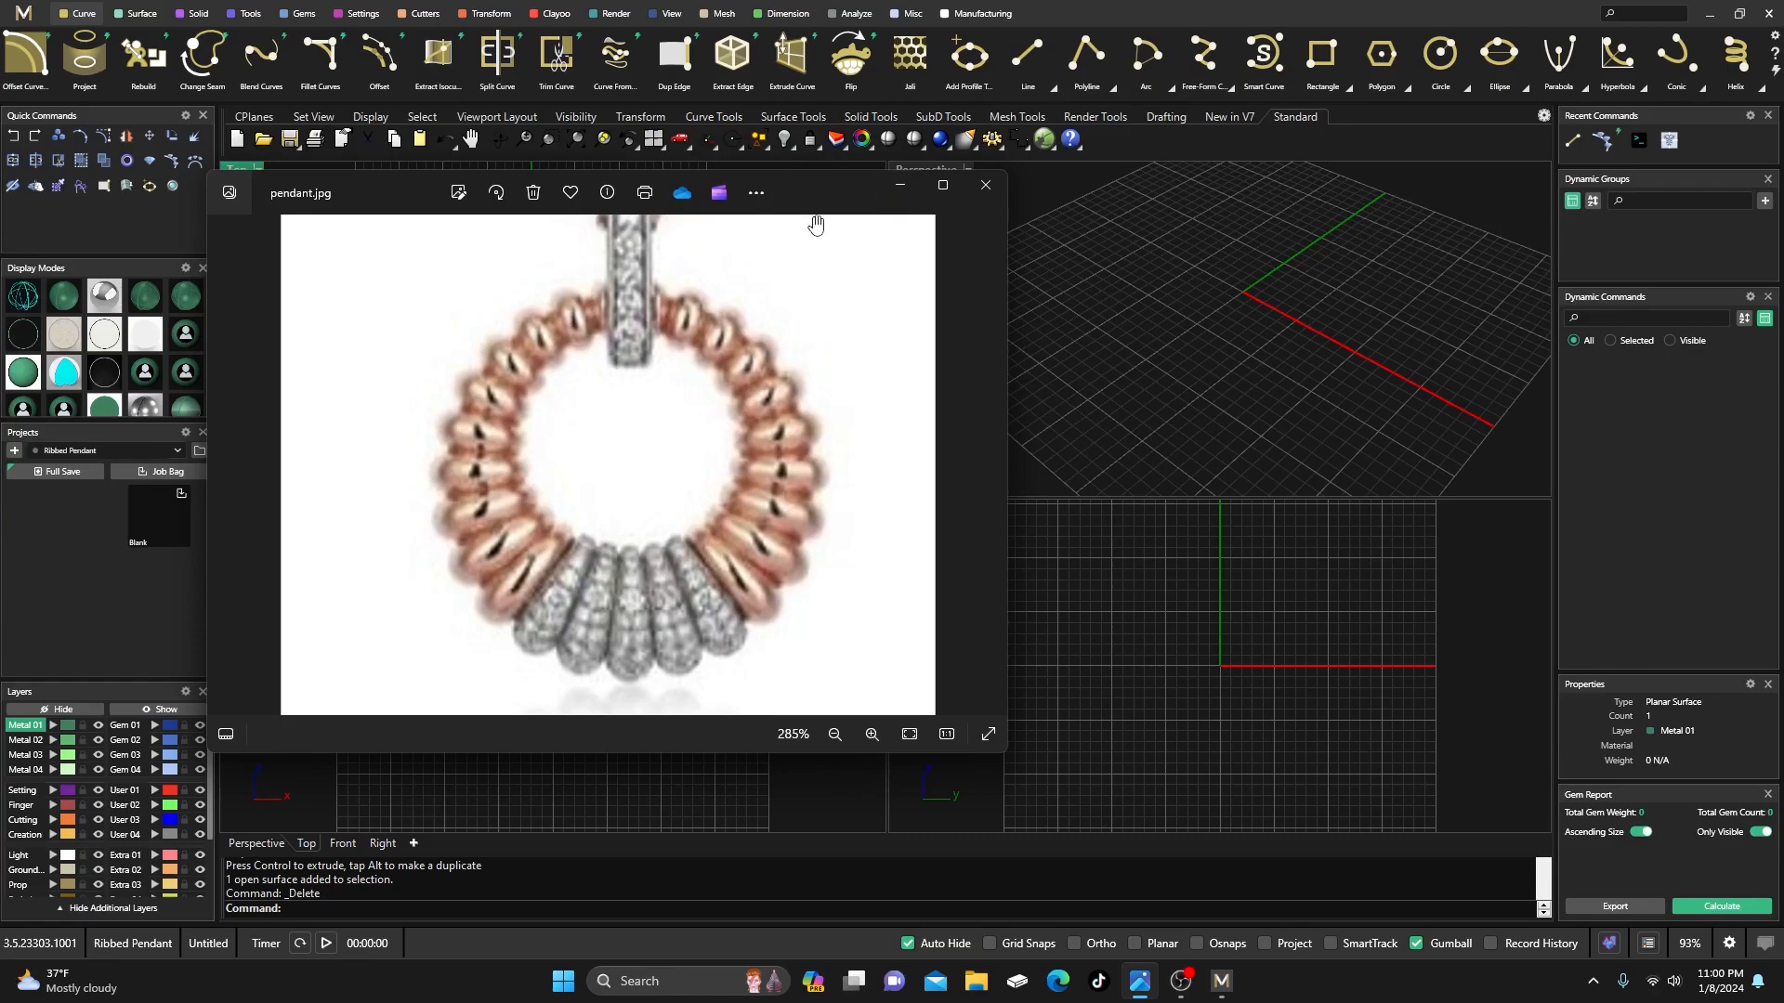
click(900, 187)
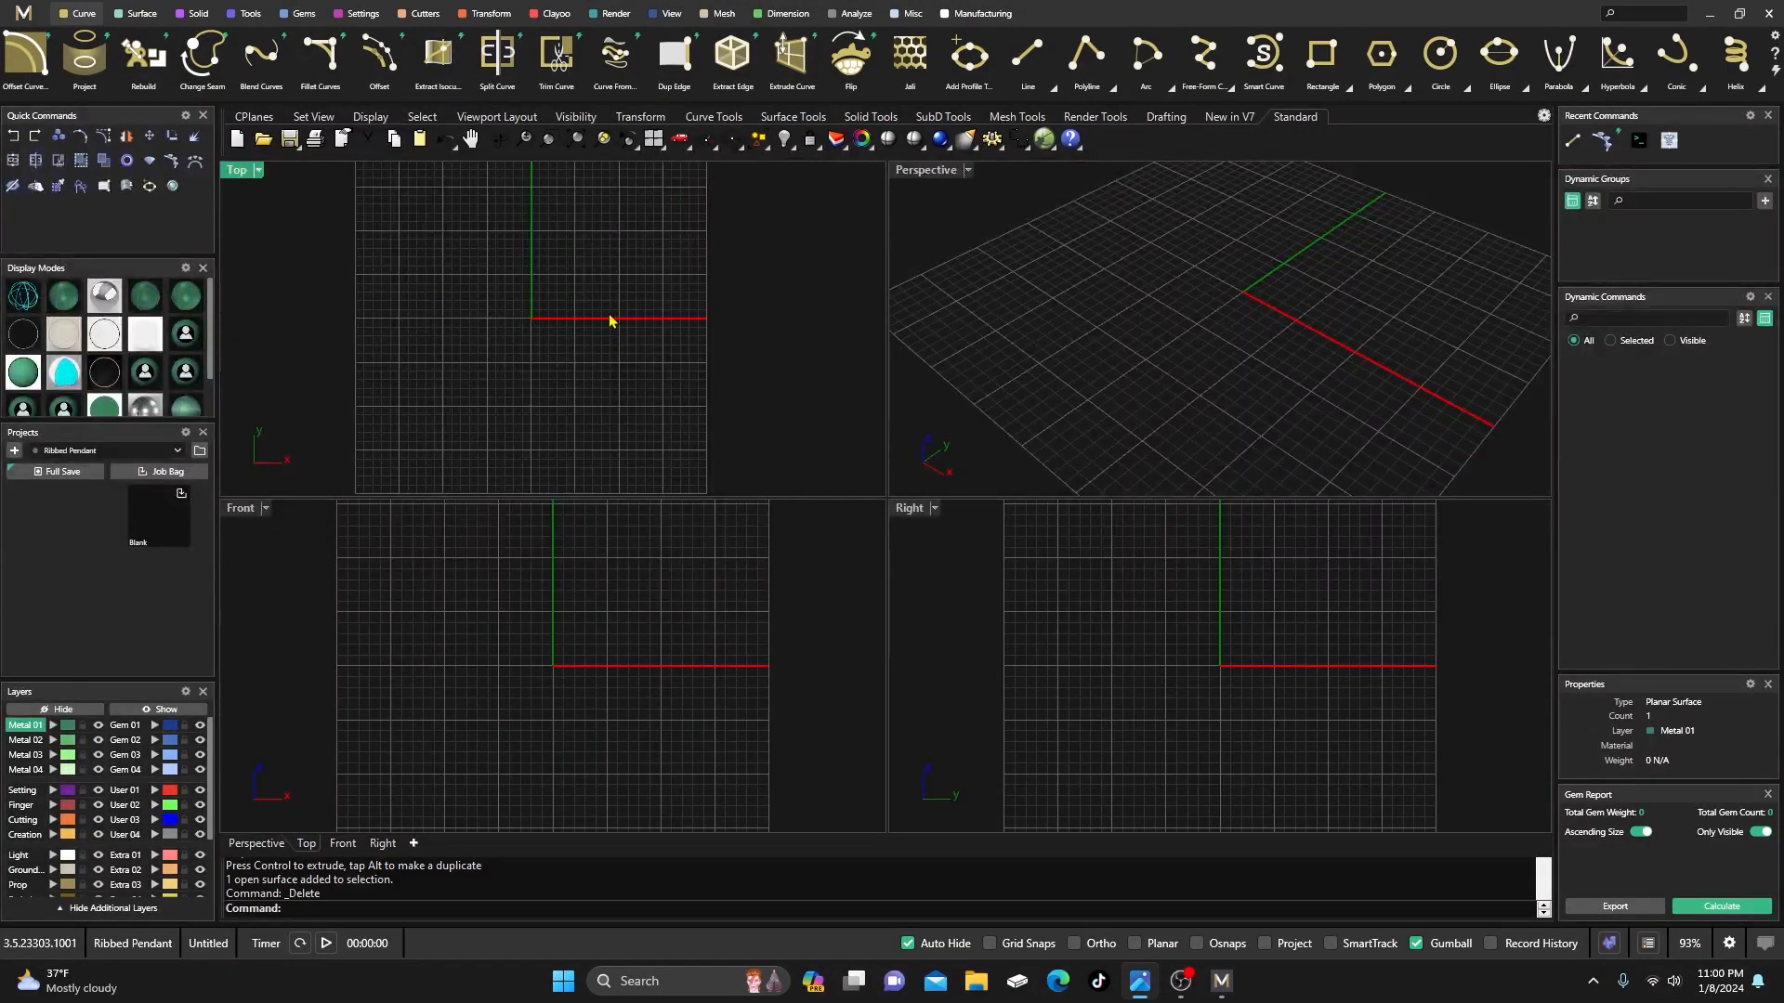
click(1440, 54)
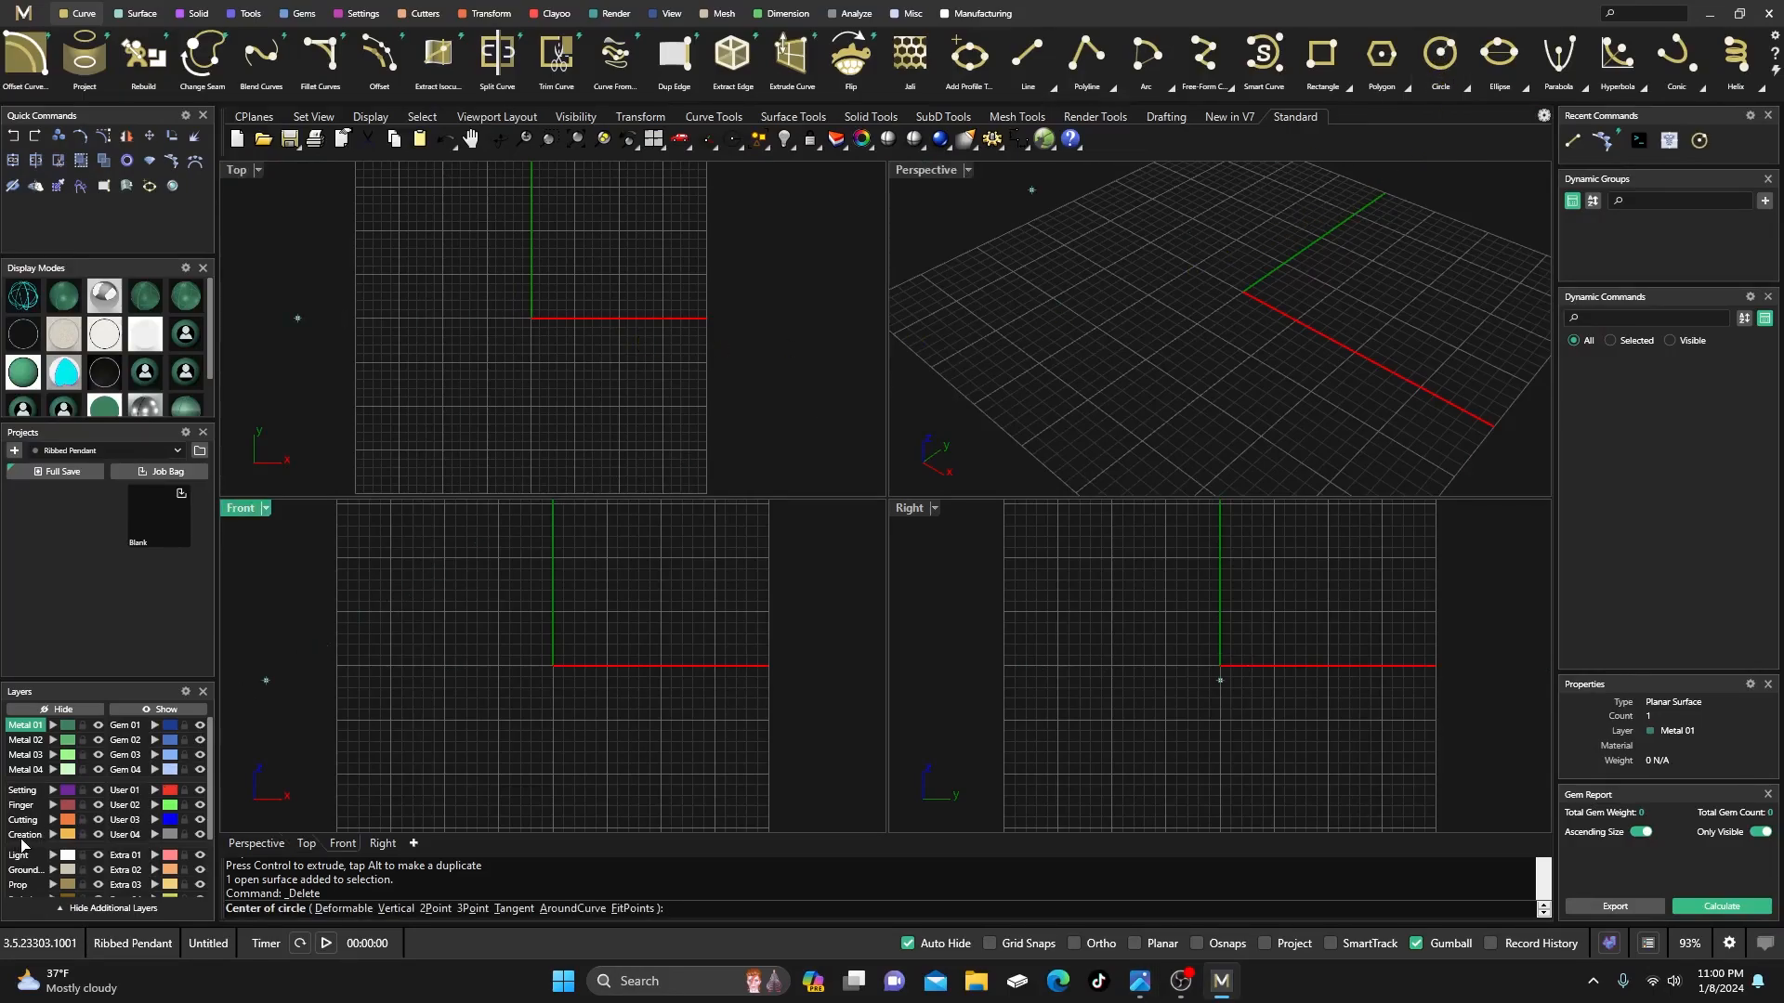
click(24, 835)
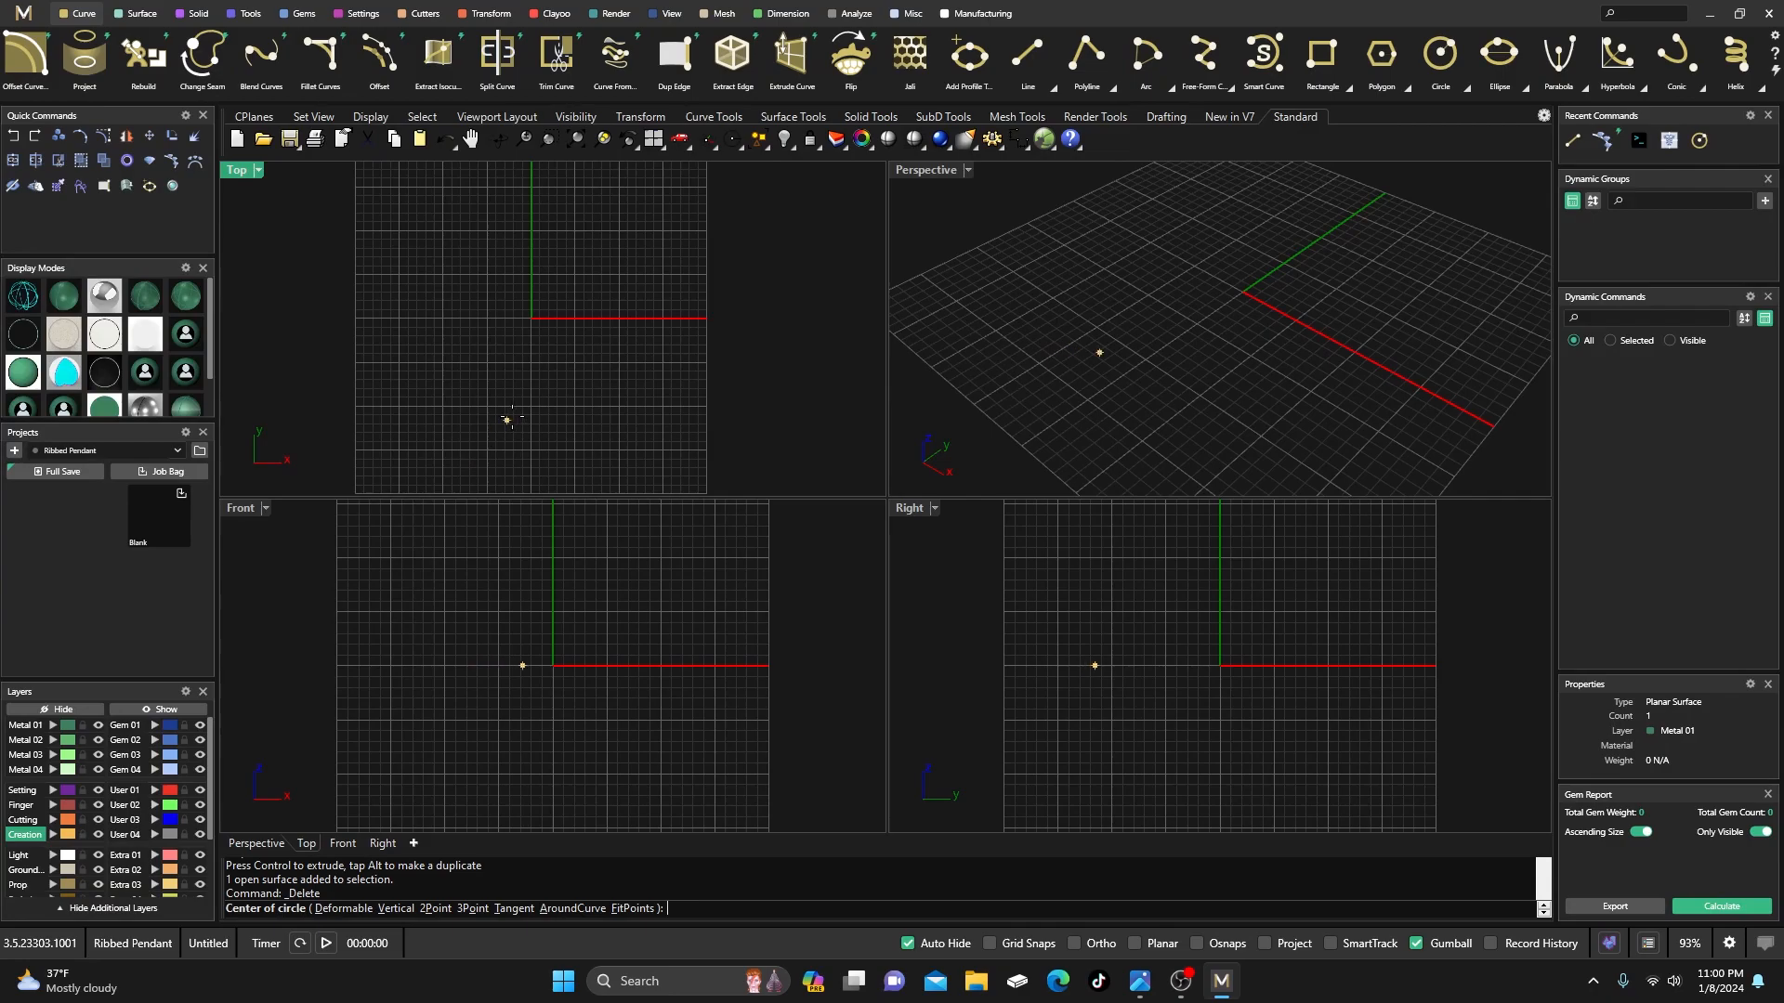
click(532, 318)
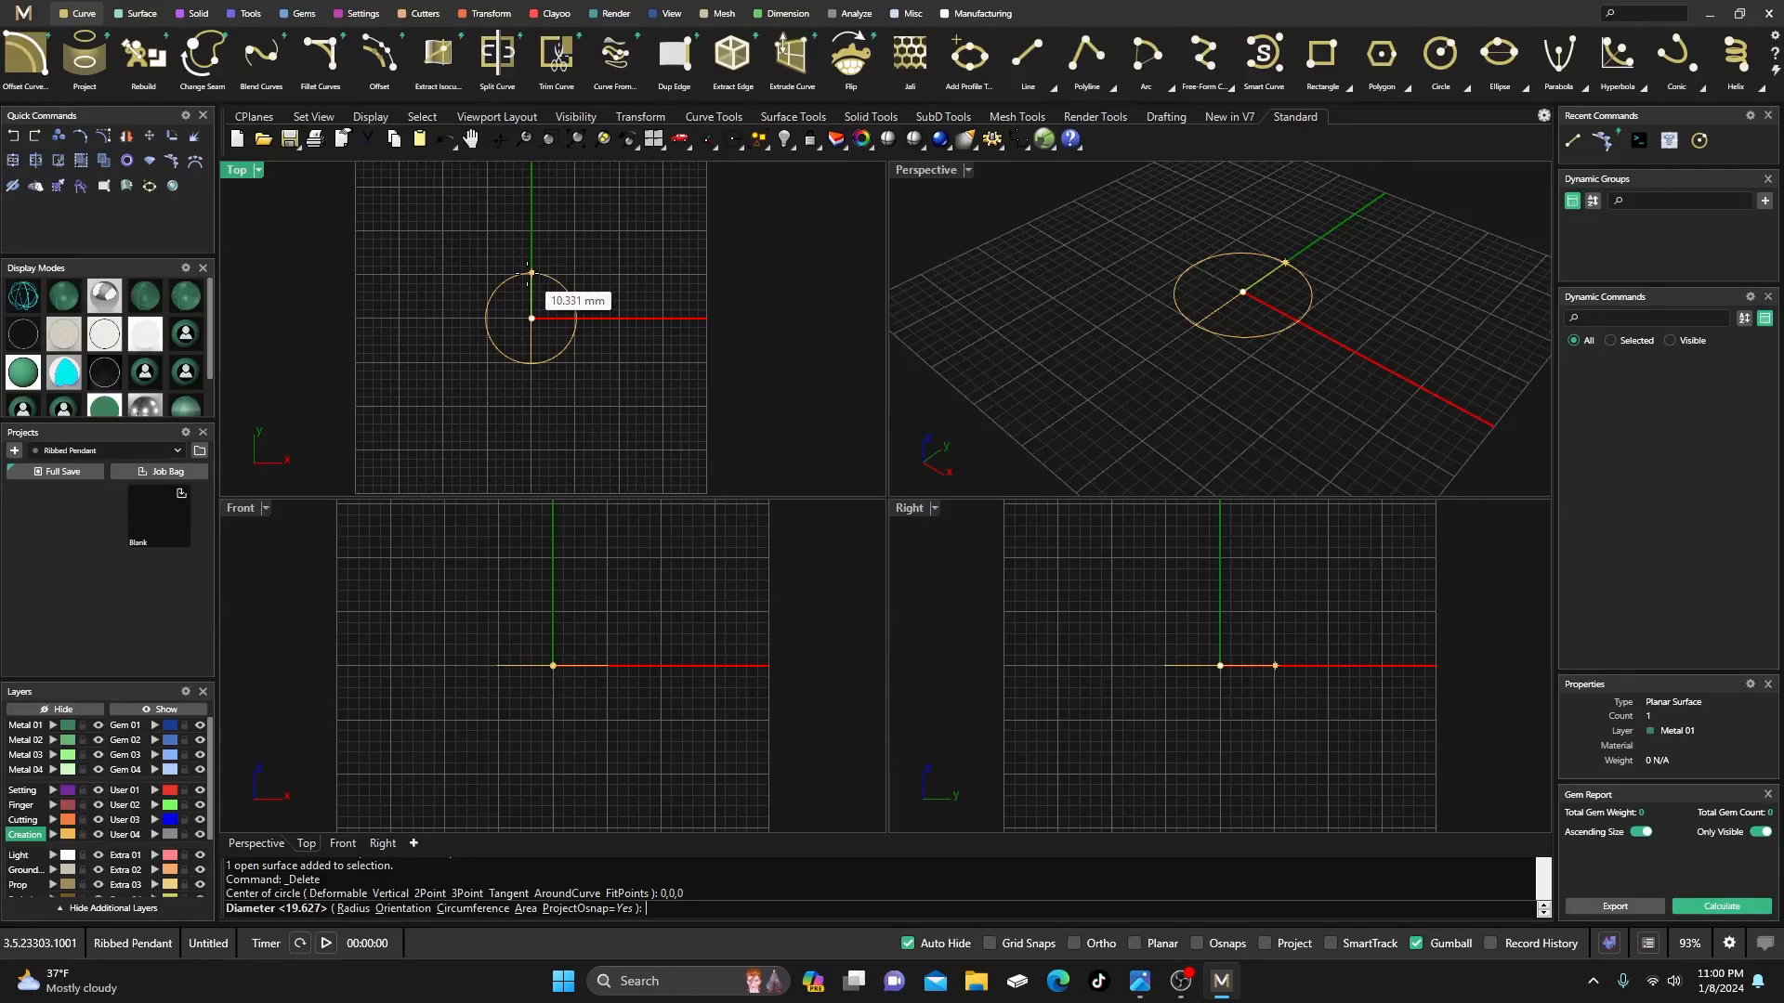
click(530, 272)
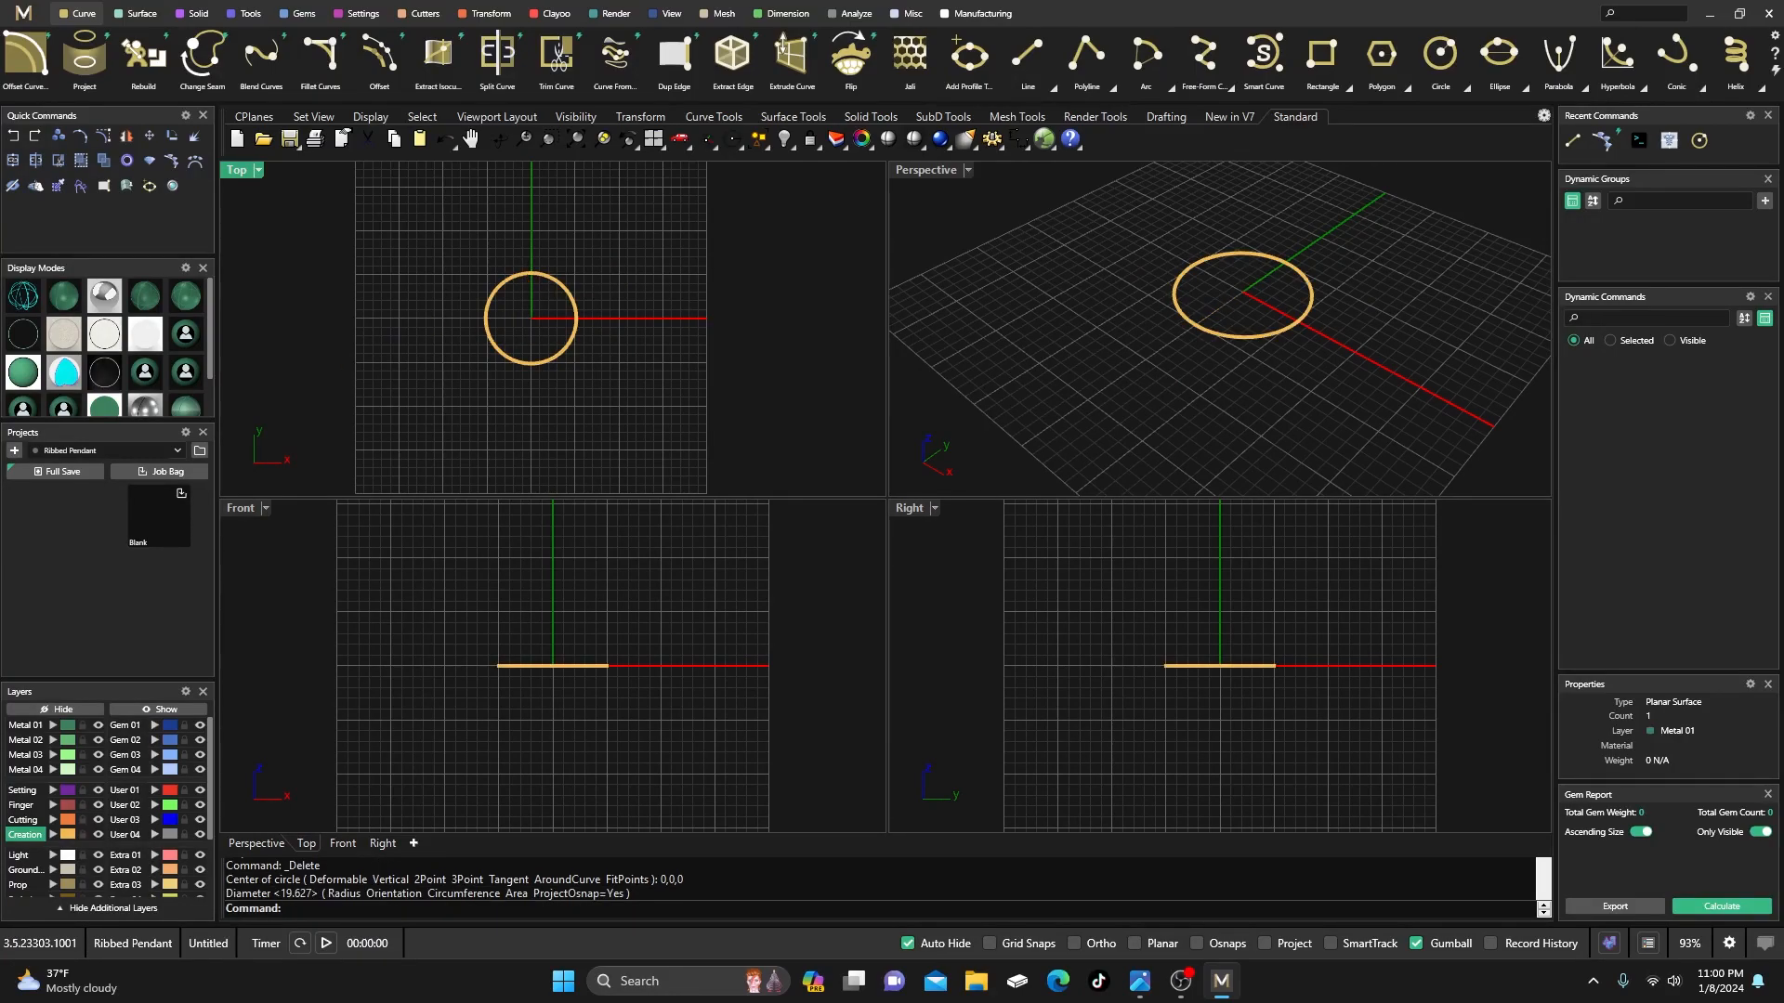
- Compare the rib lengths in pendant.jpg and draw a second circle about 21 mm in diameter centred at 0,0,0 in the Top view
drag(0, 191, 739, 165)
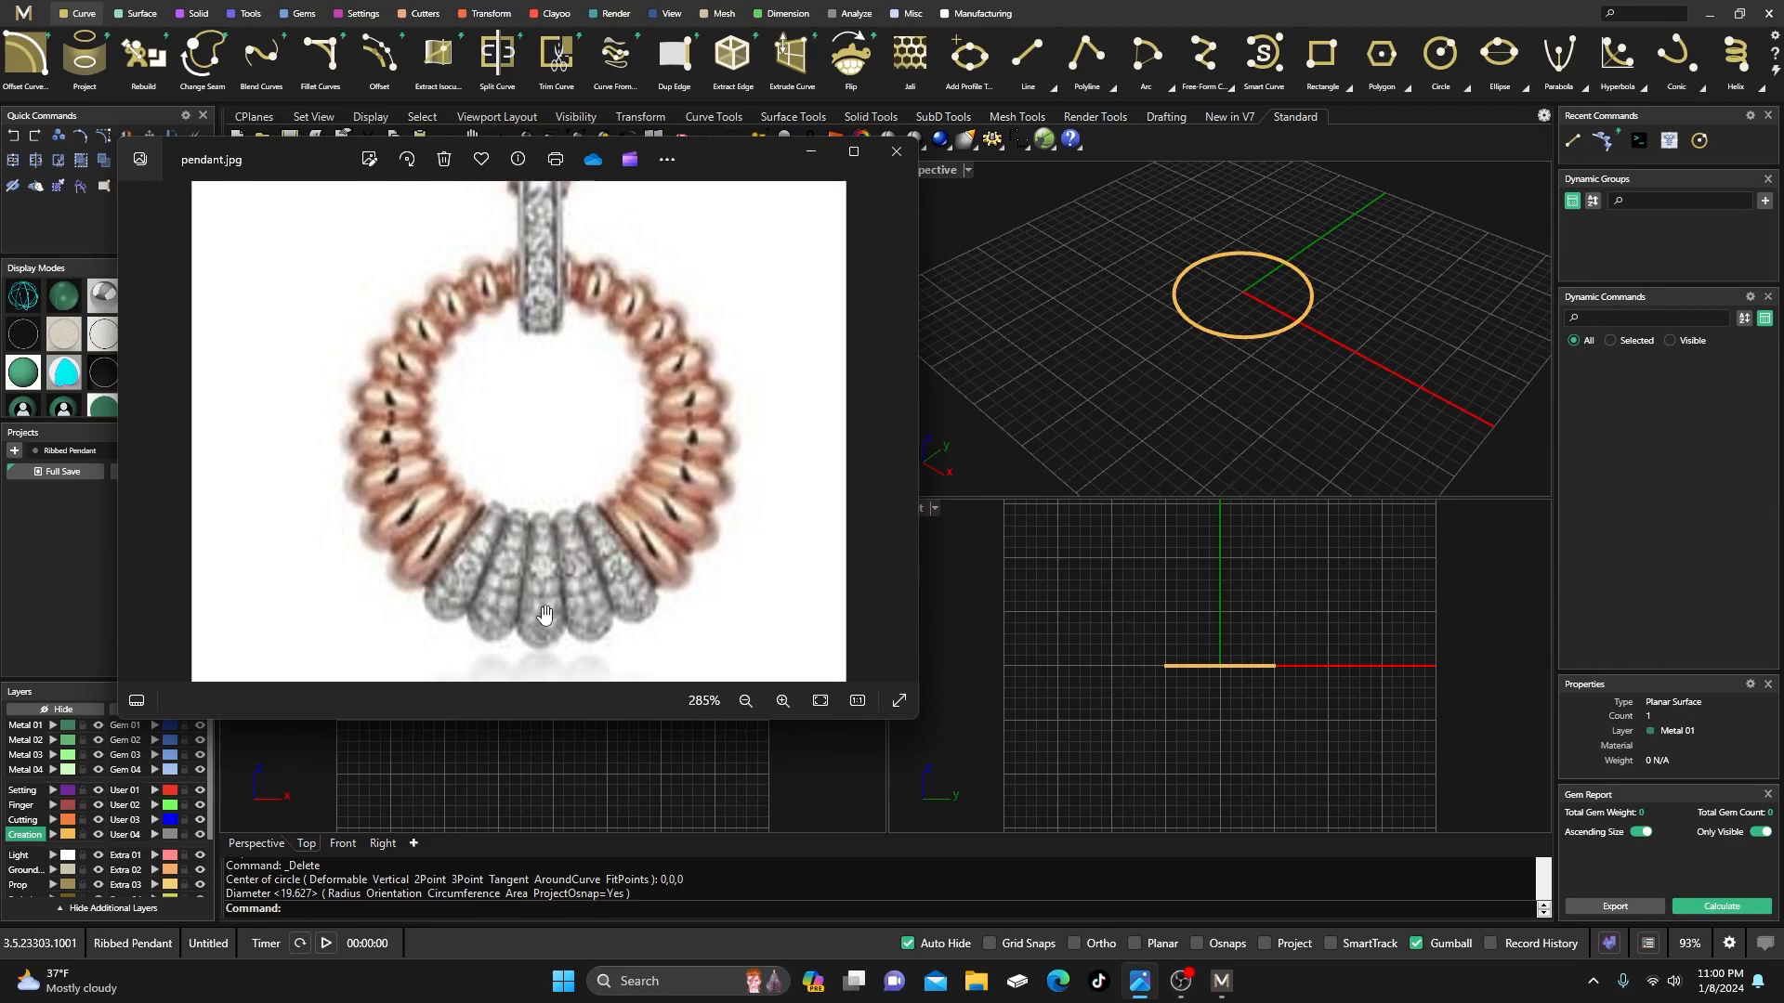
scroll(545, 615, up, 2)
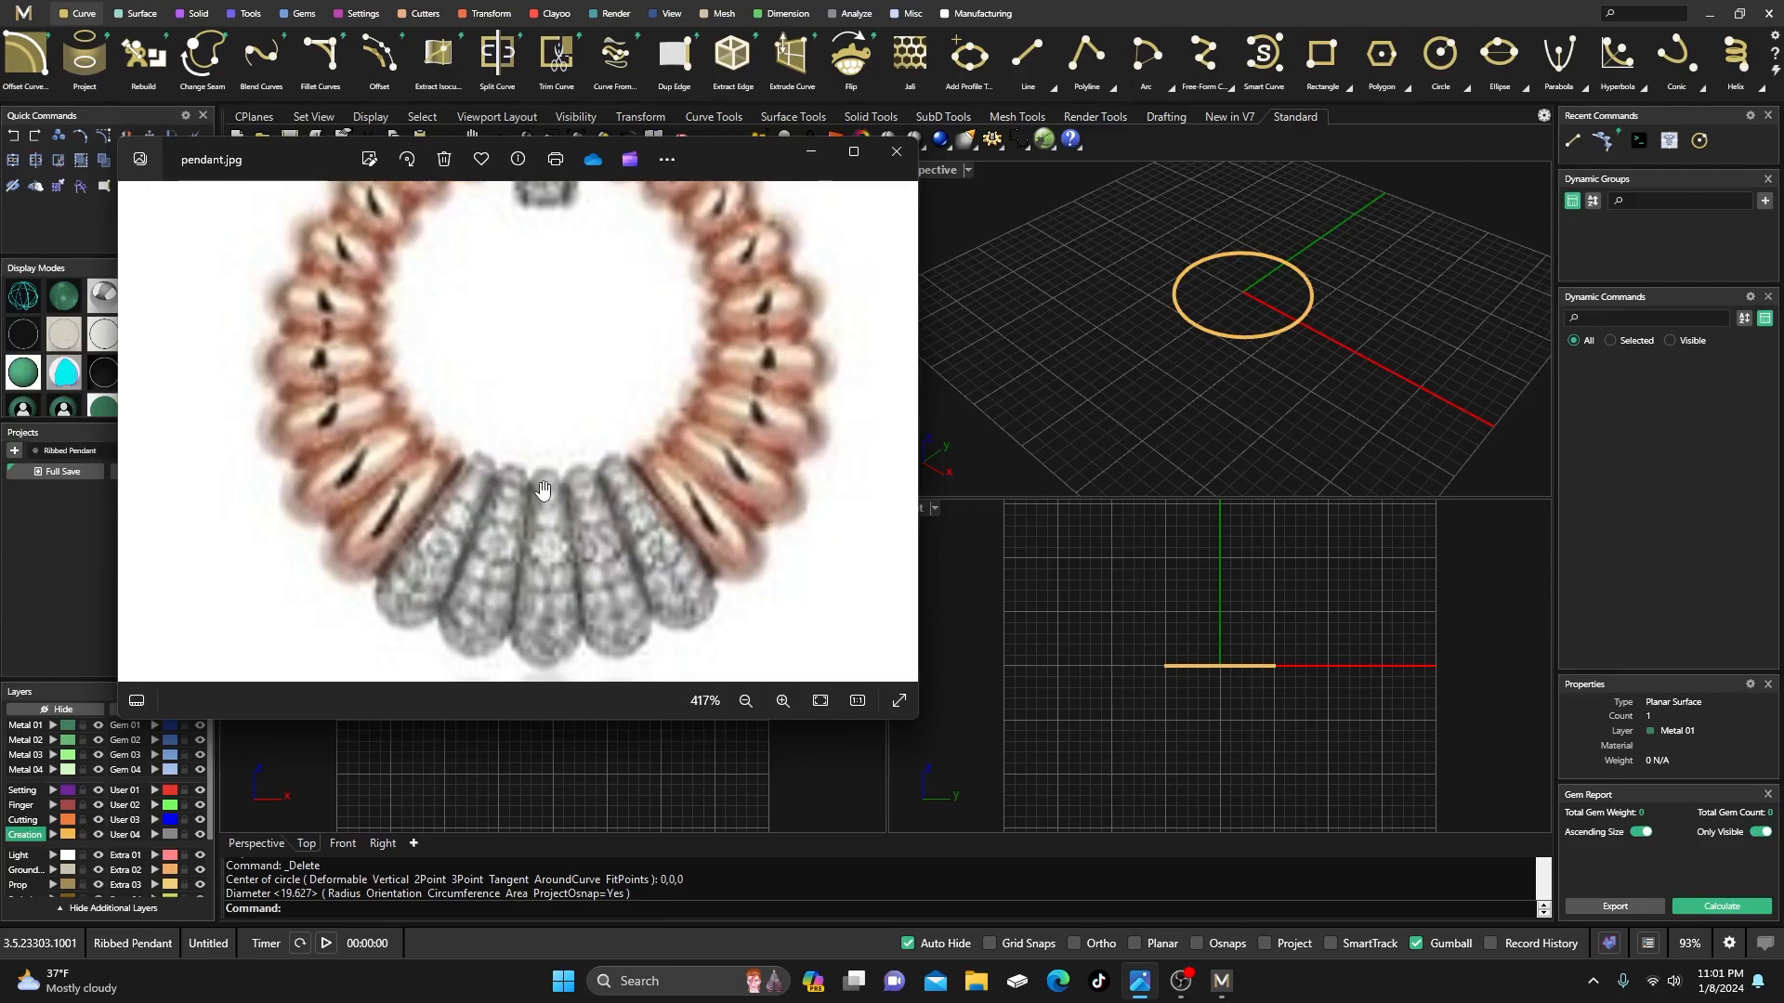
click(895, 150)
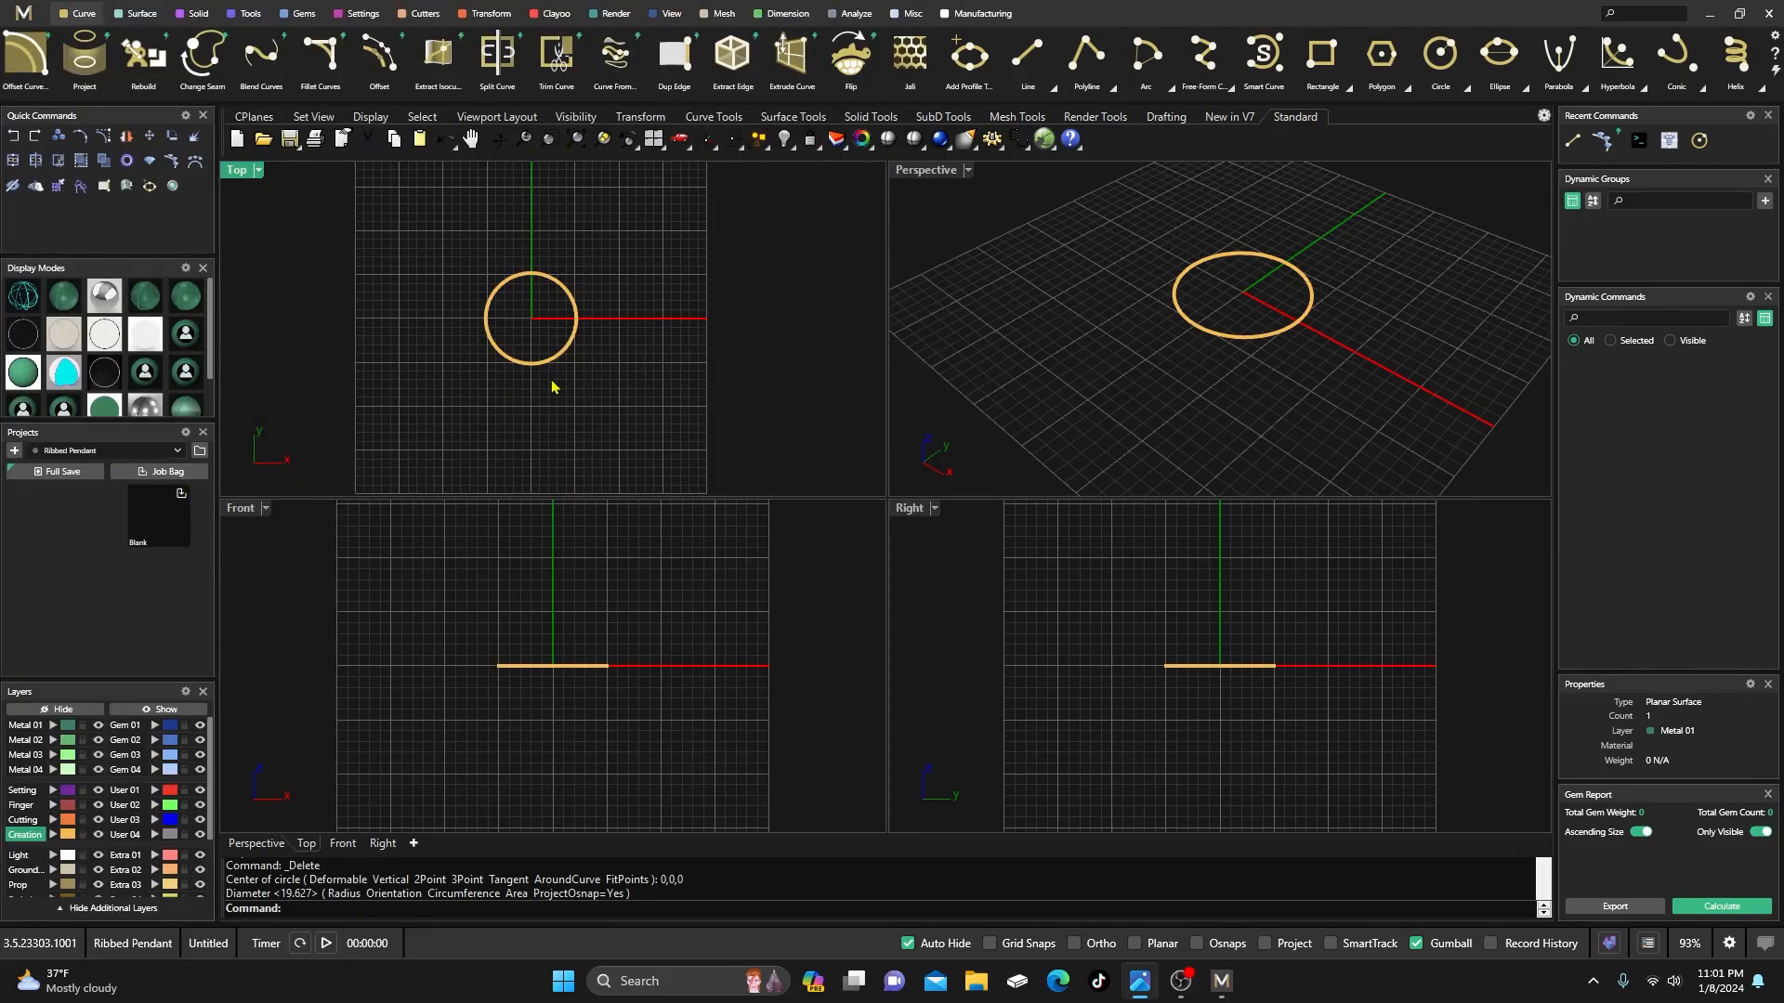
right_click(689, 333)
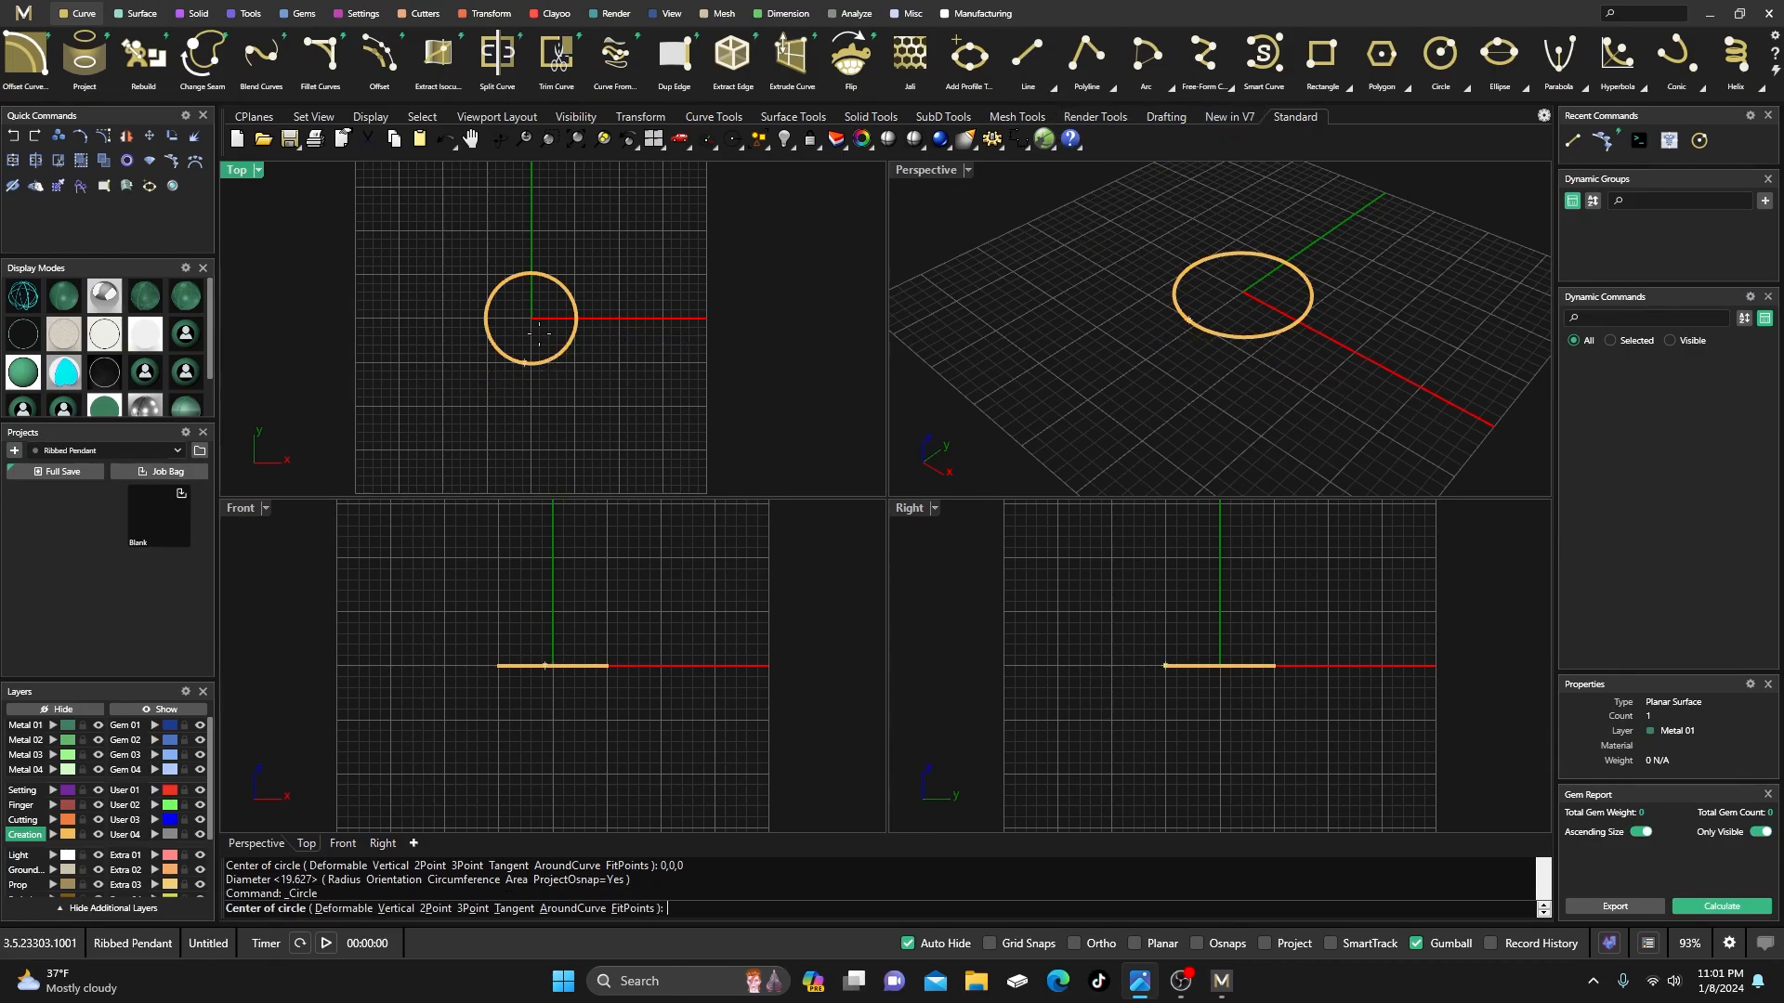
text(0,0,0)
key(Return)
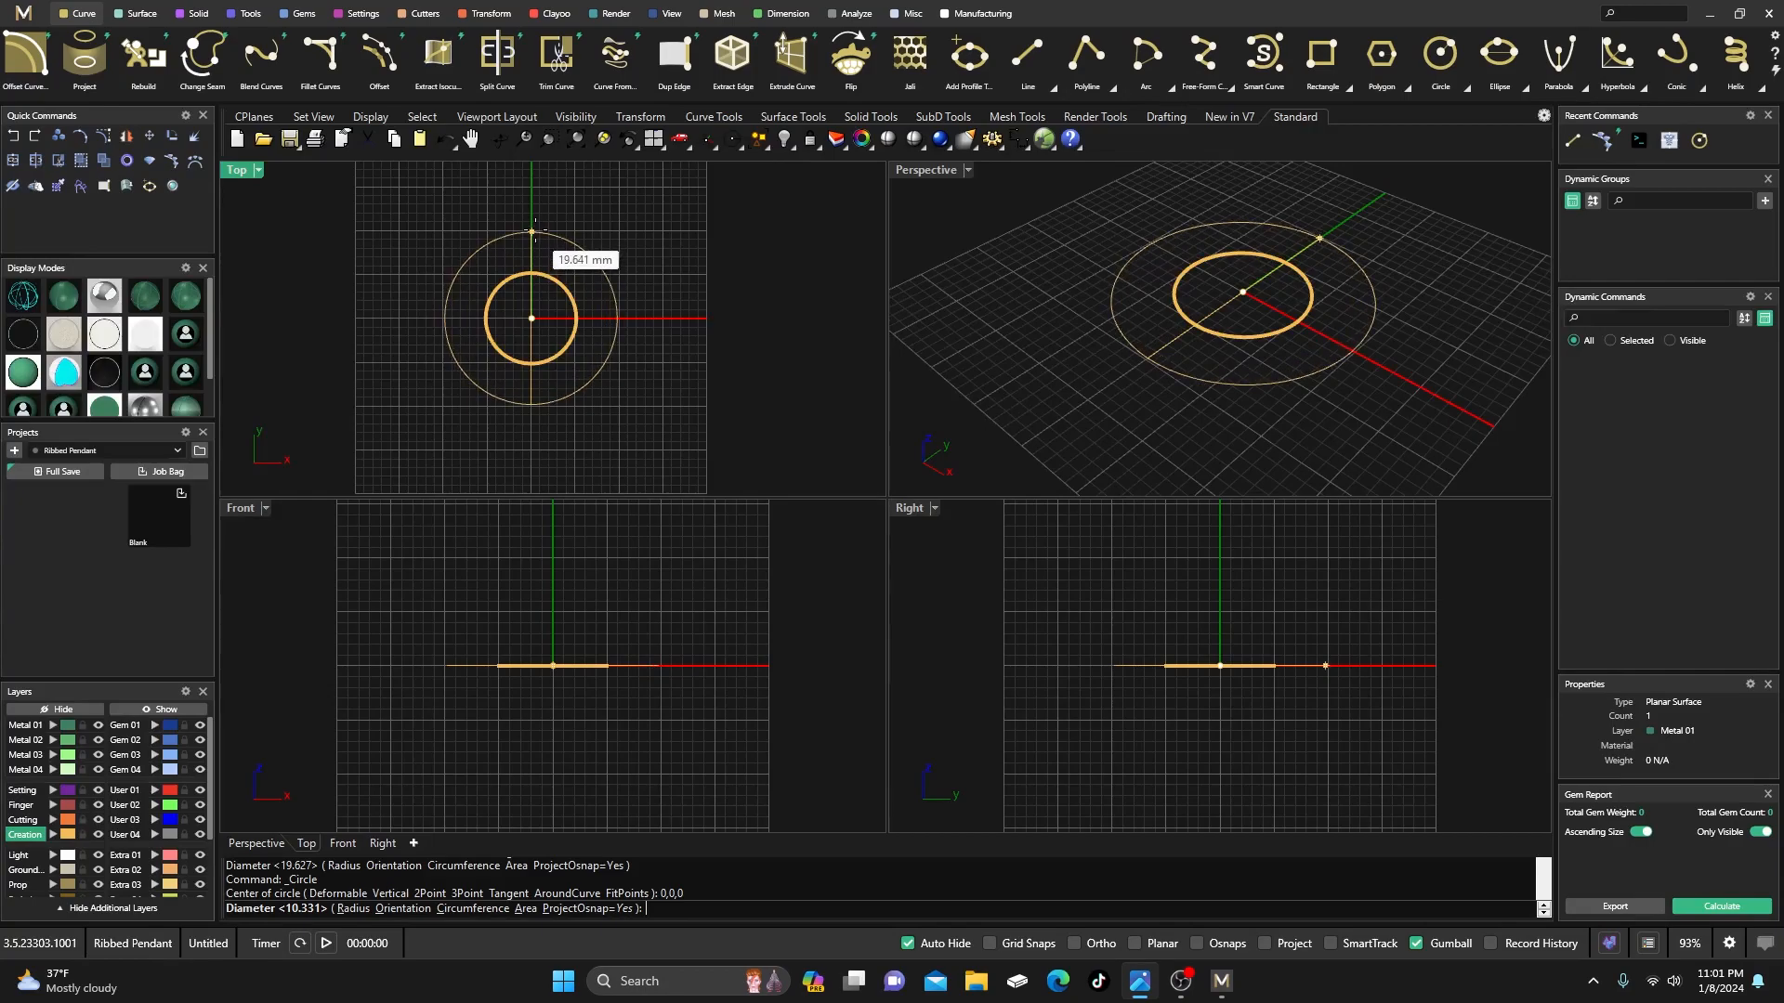
click(533, 226)
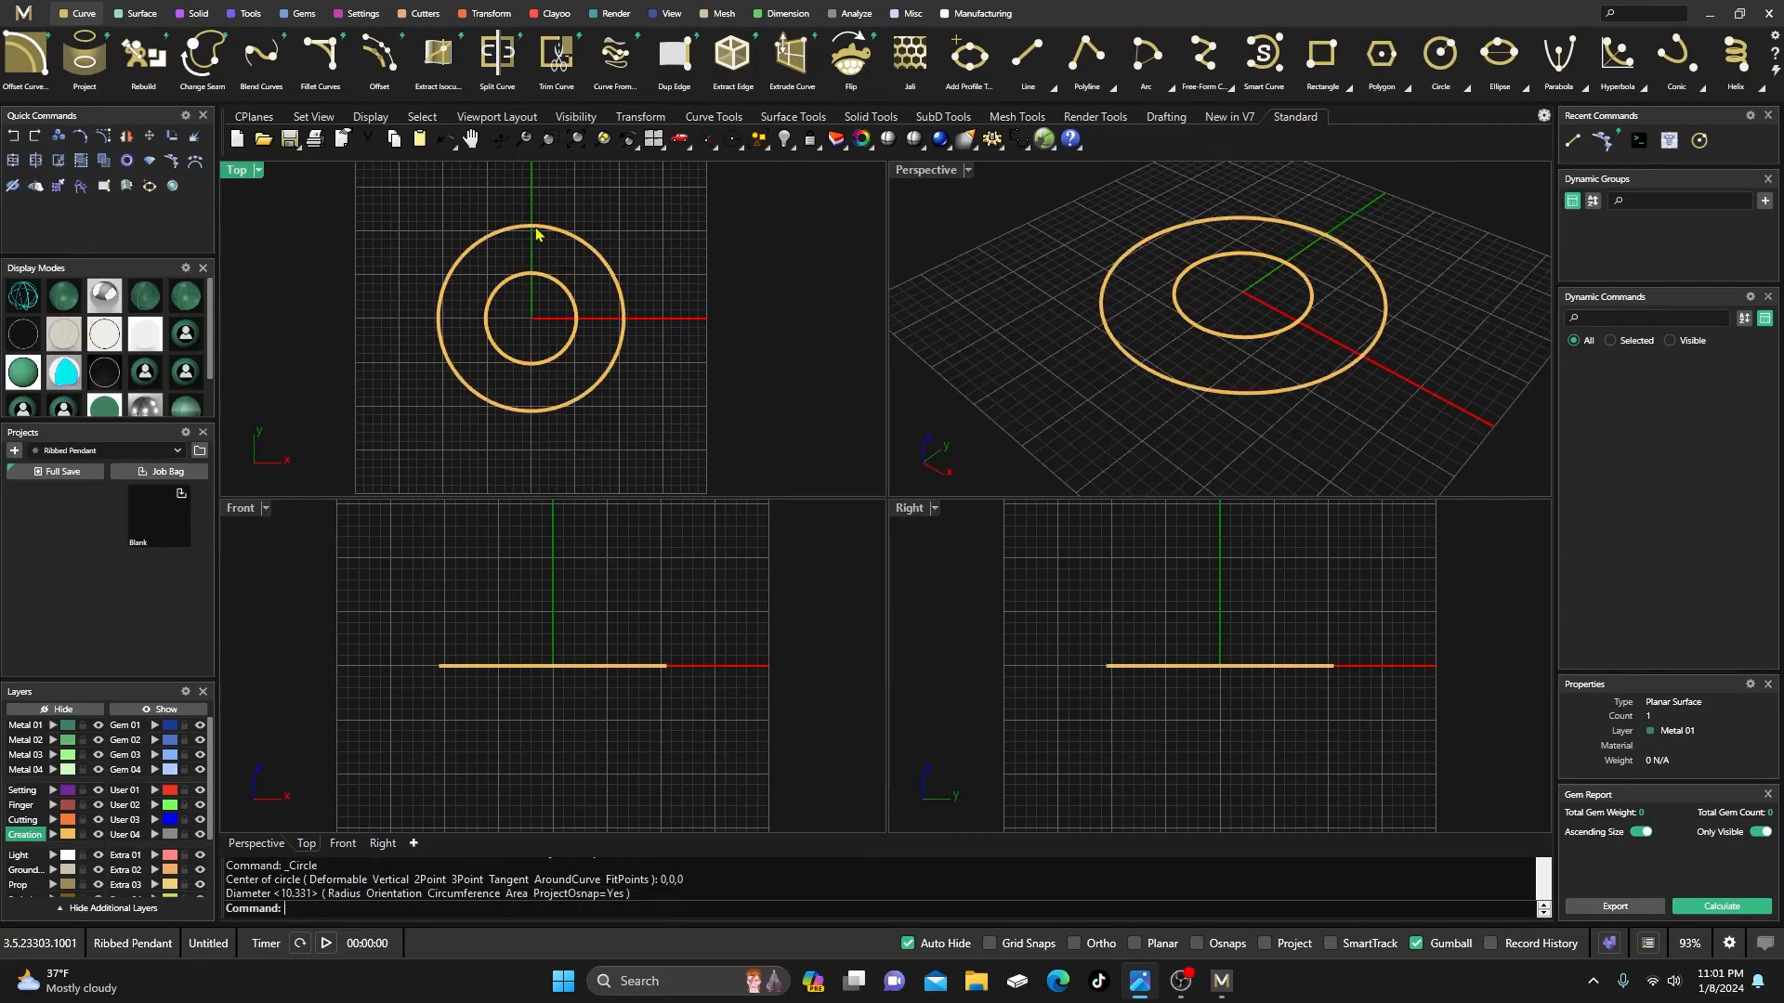
- Move the larger circle down along Y in the Top view so the gap between the circles is narrowest at the top
click(535, 234)
drag(530, 253, 532, 268)
click(586, 218)
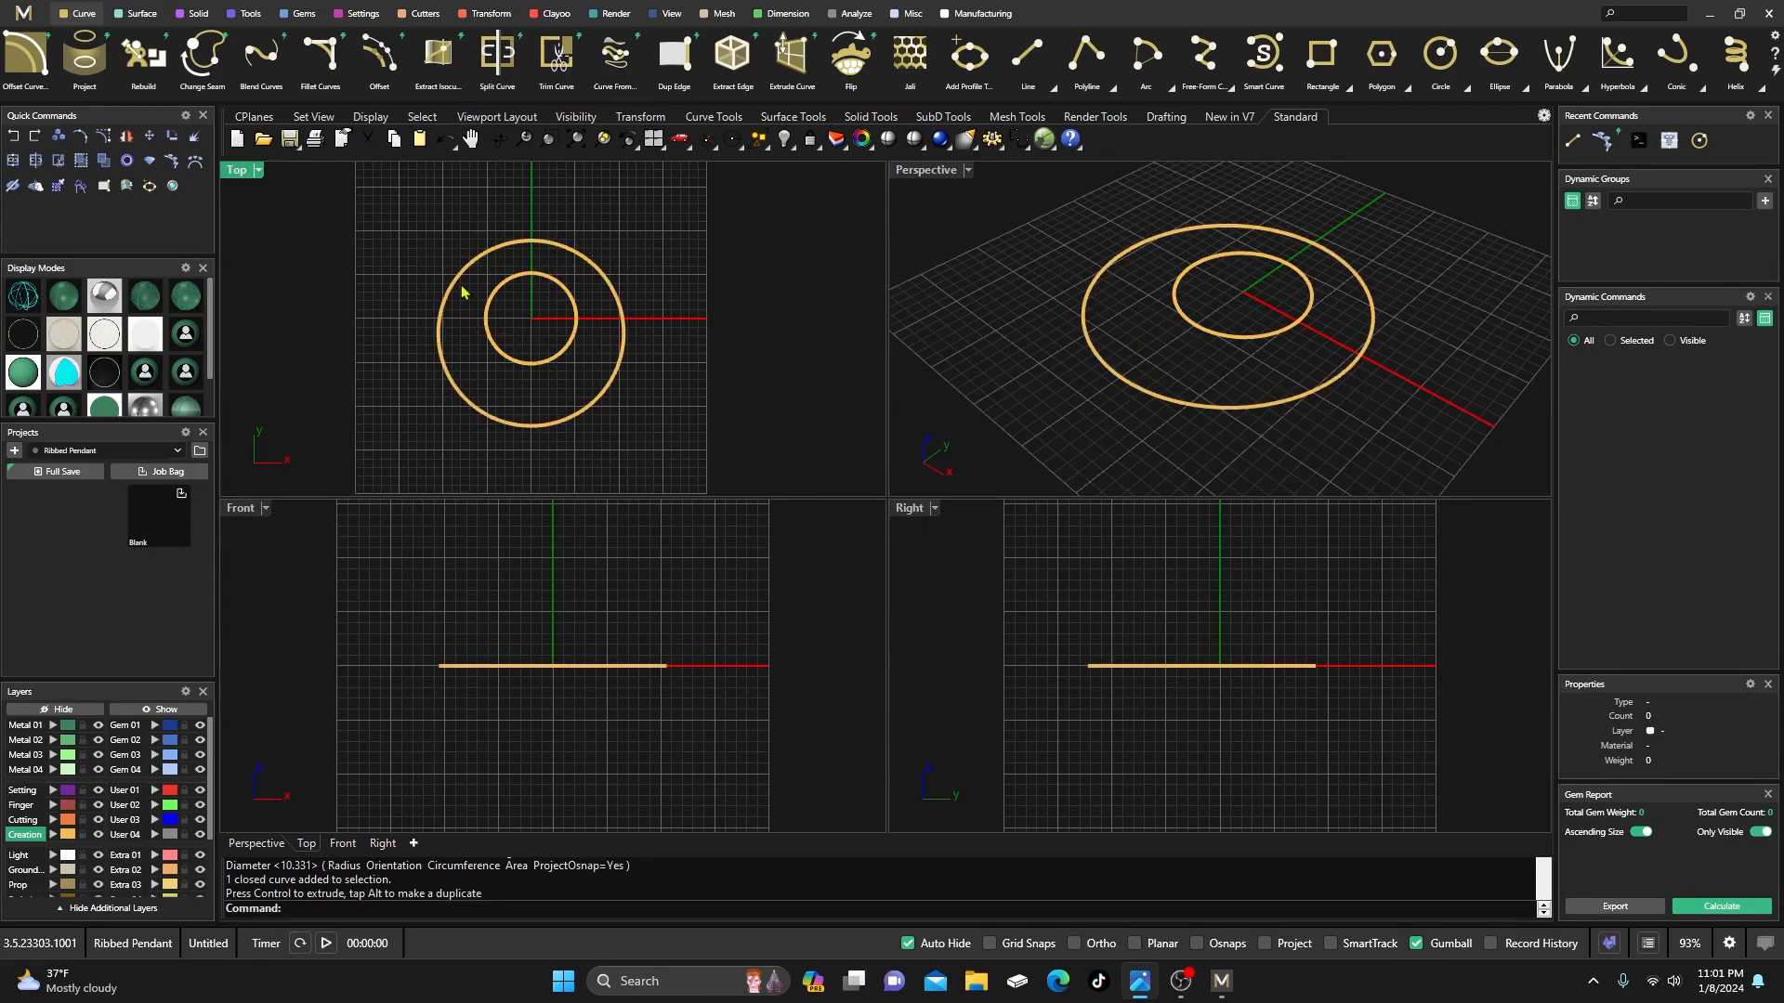
click(531, 241)
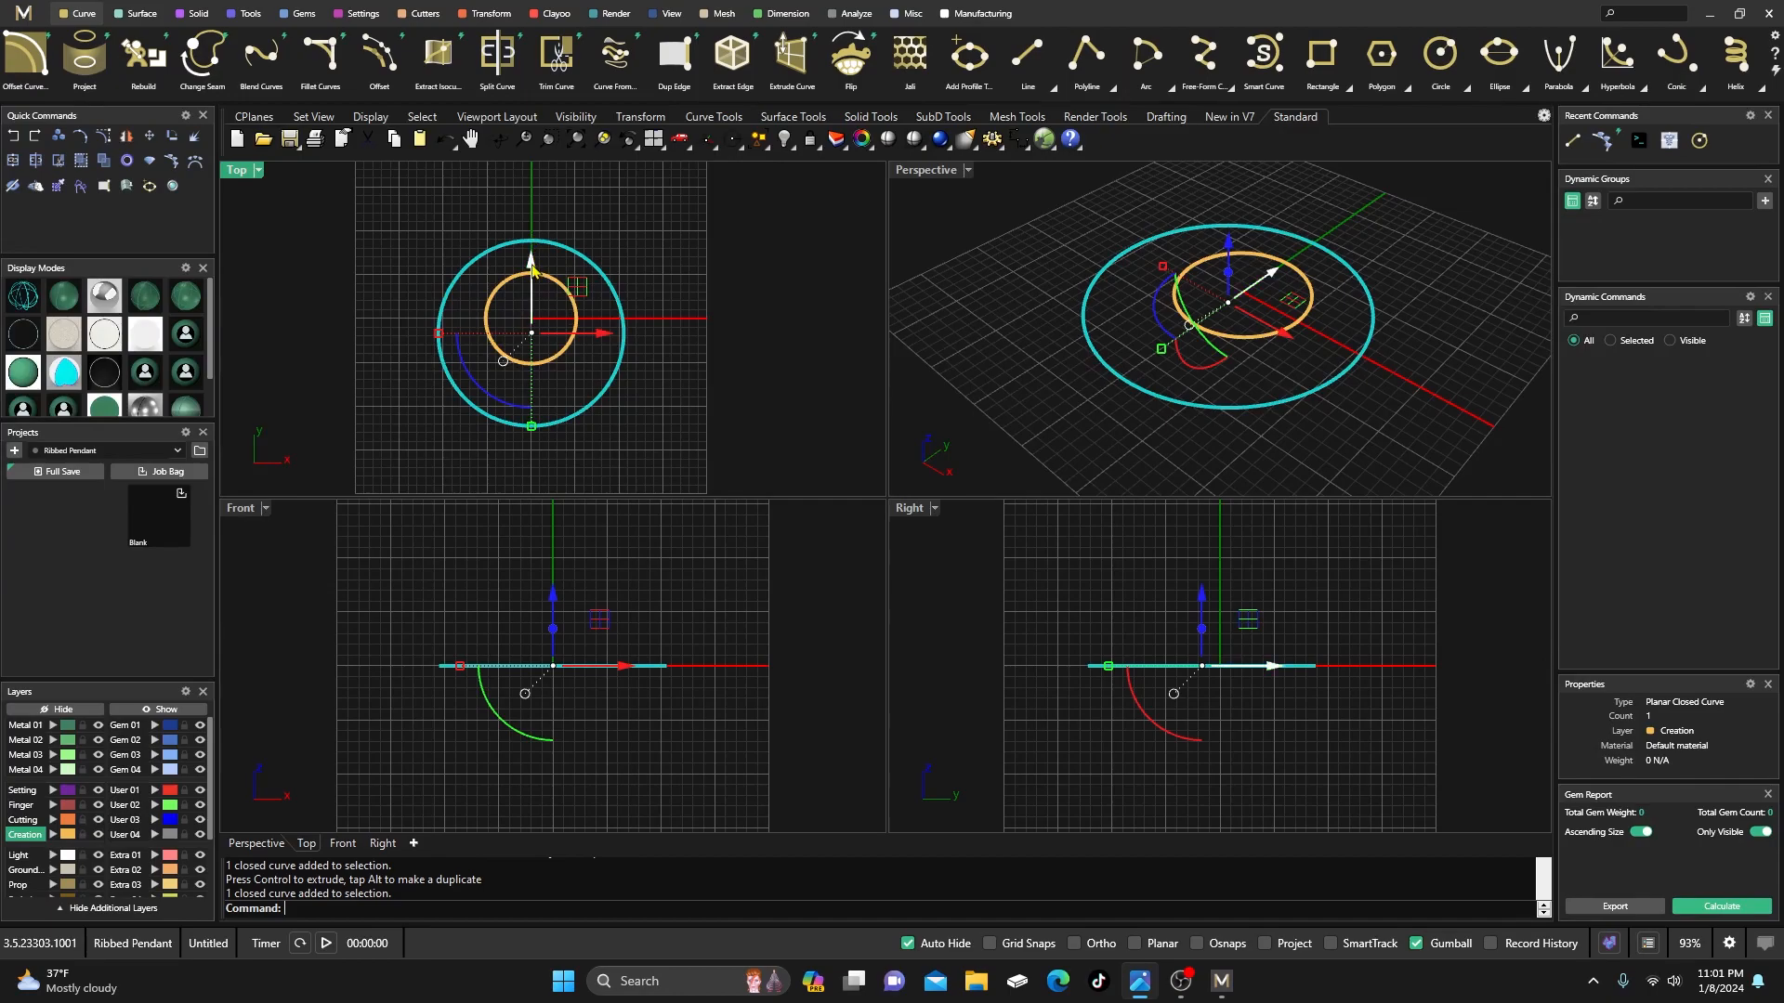
drag(532, 259, 532, 263)
click(569, 193)
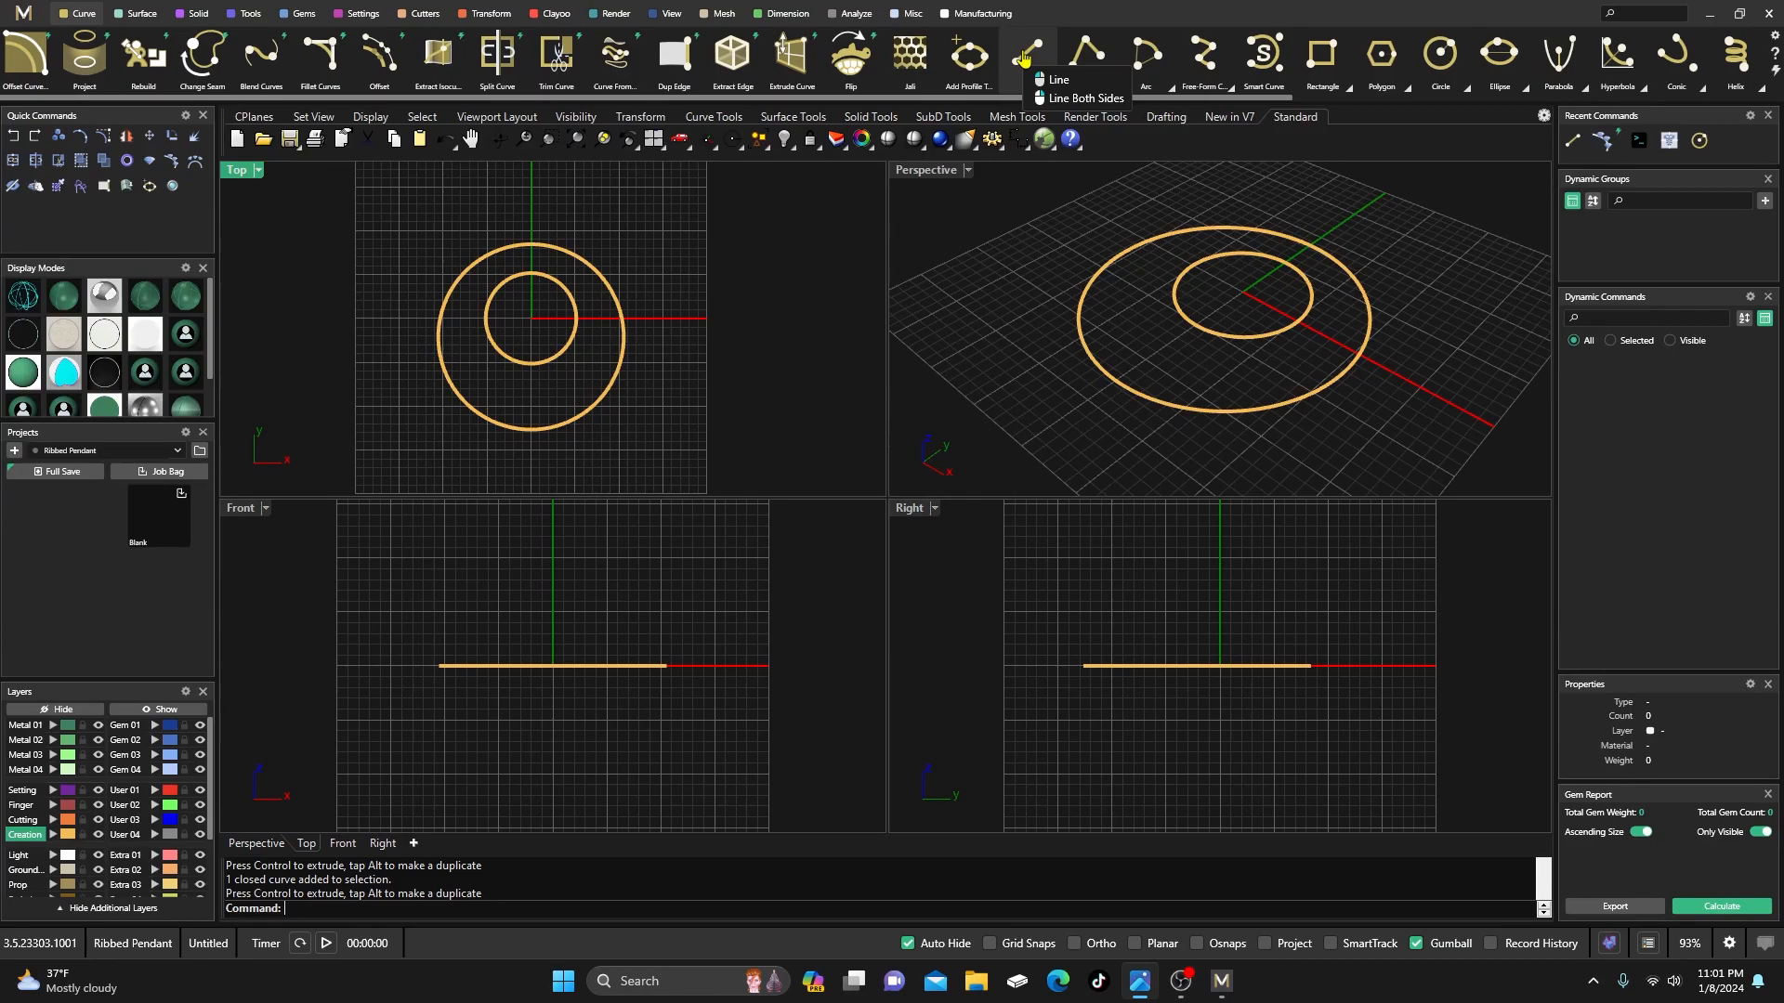
- Draw a both-sides line along the Y axis with its midpoint at 0,0,0, extending about 23.7 mm each way past both circles
right_click(1026, 57)
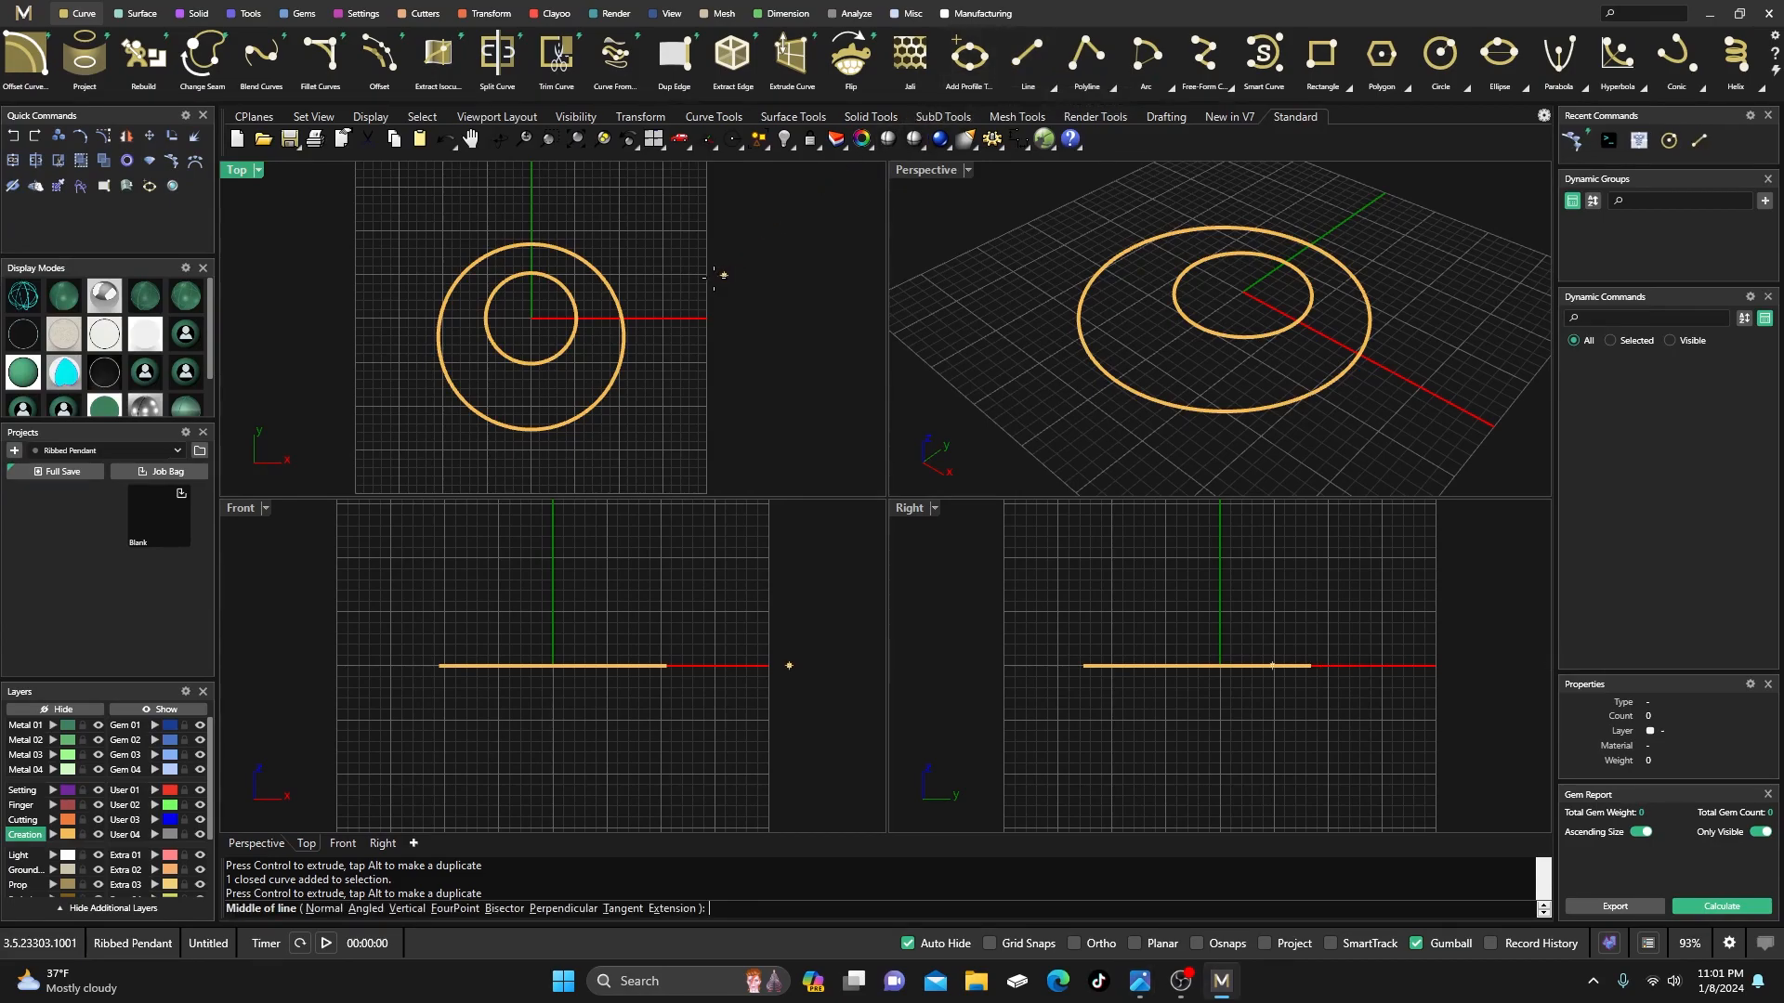
text(0,0,0)
key(Return)
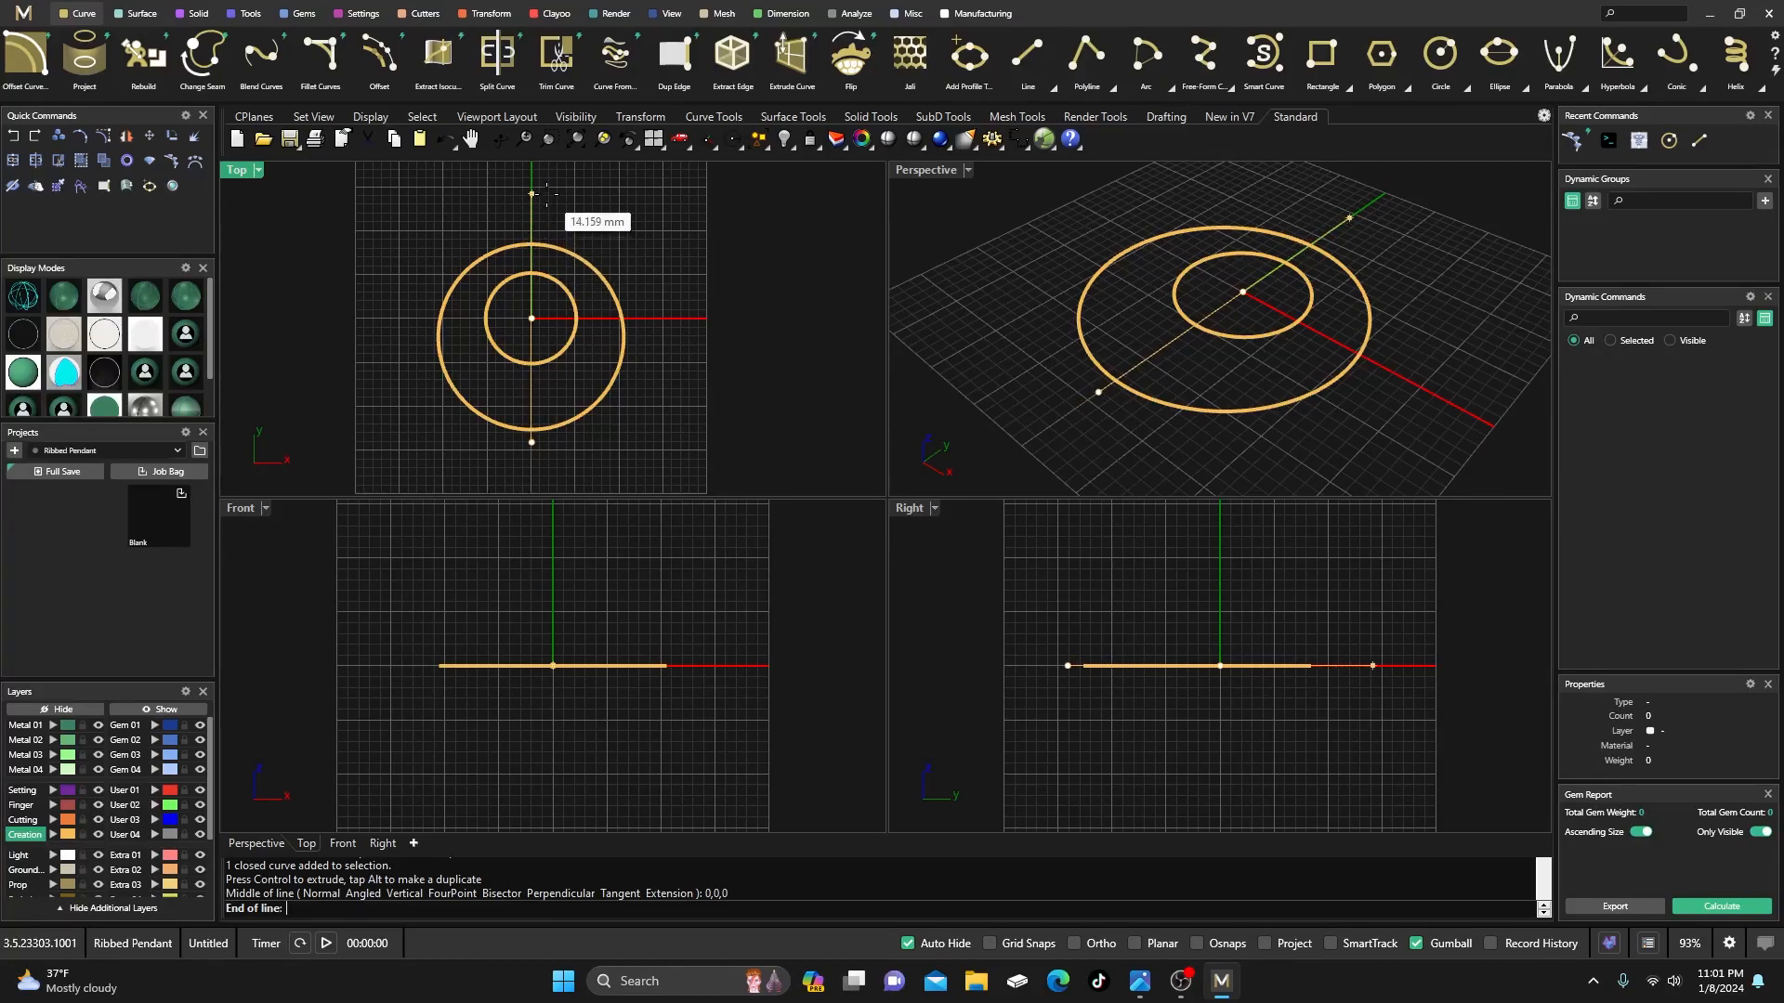
right_drag(572, 235, 568, 286)
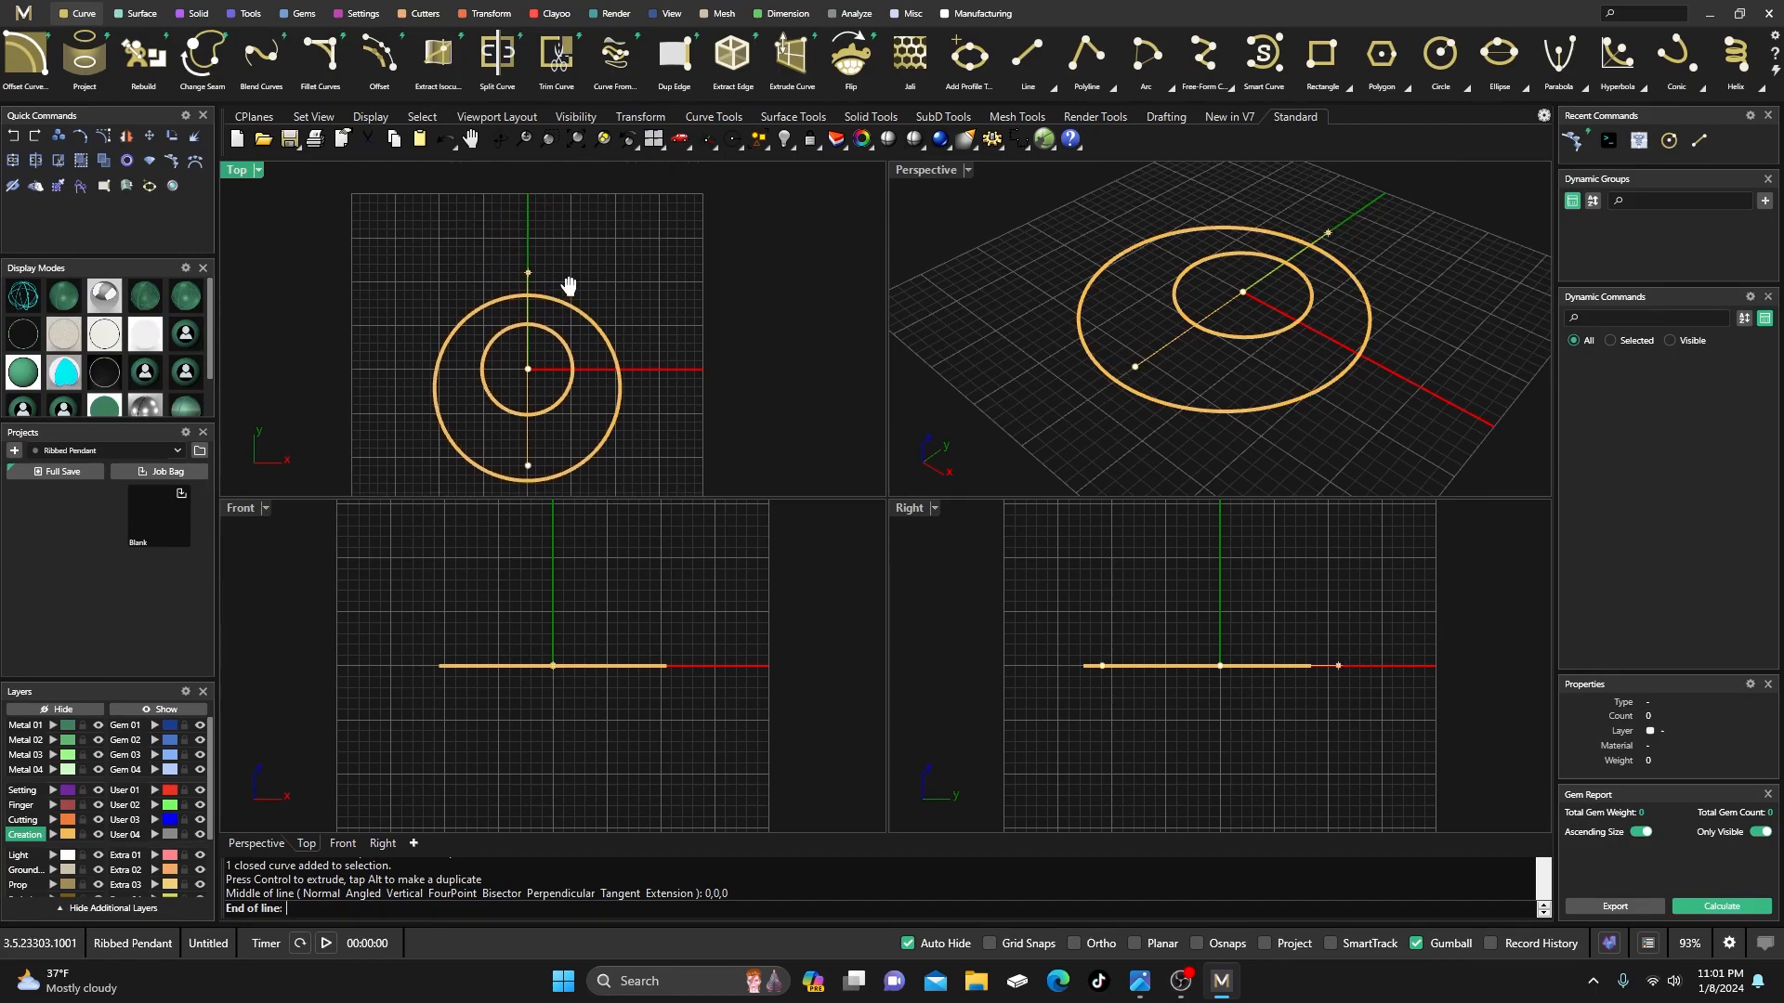
scroll(544, 197, down, 3)
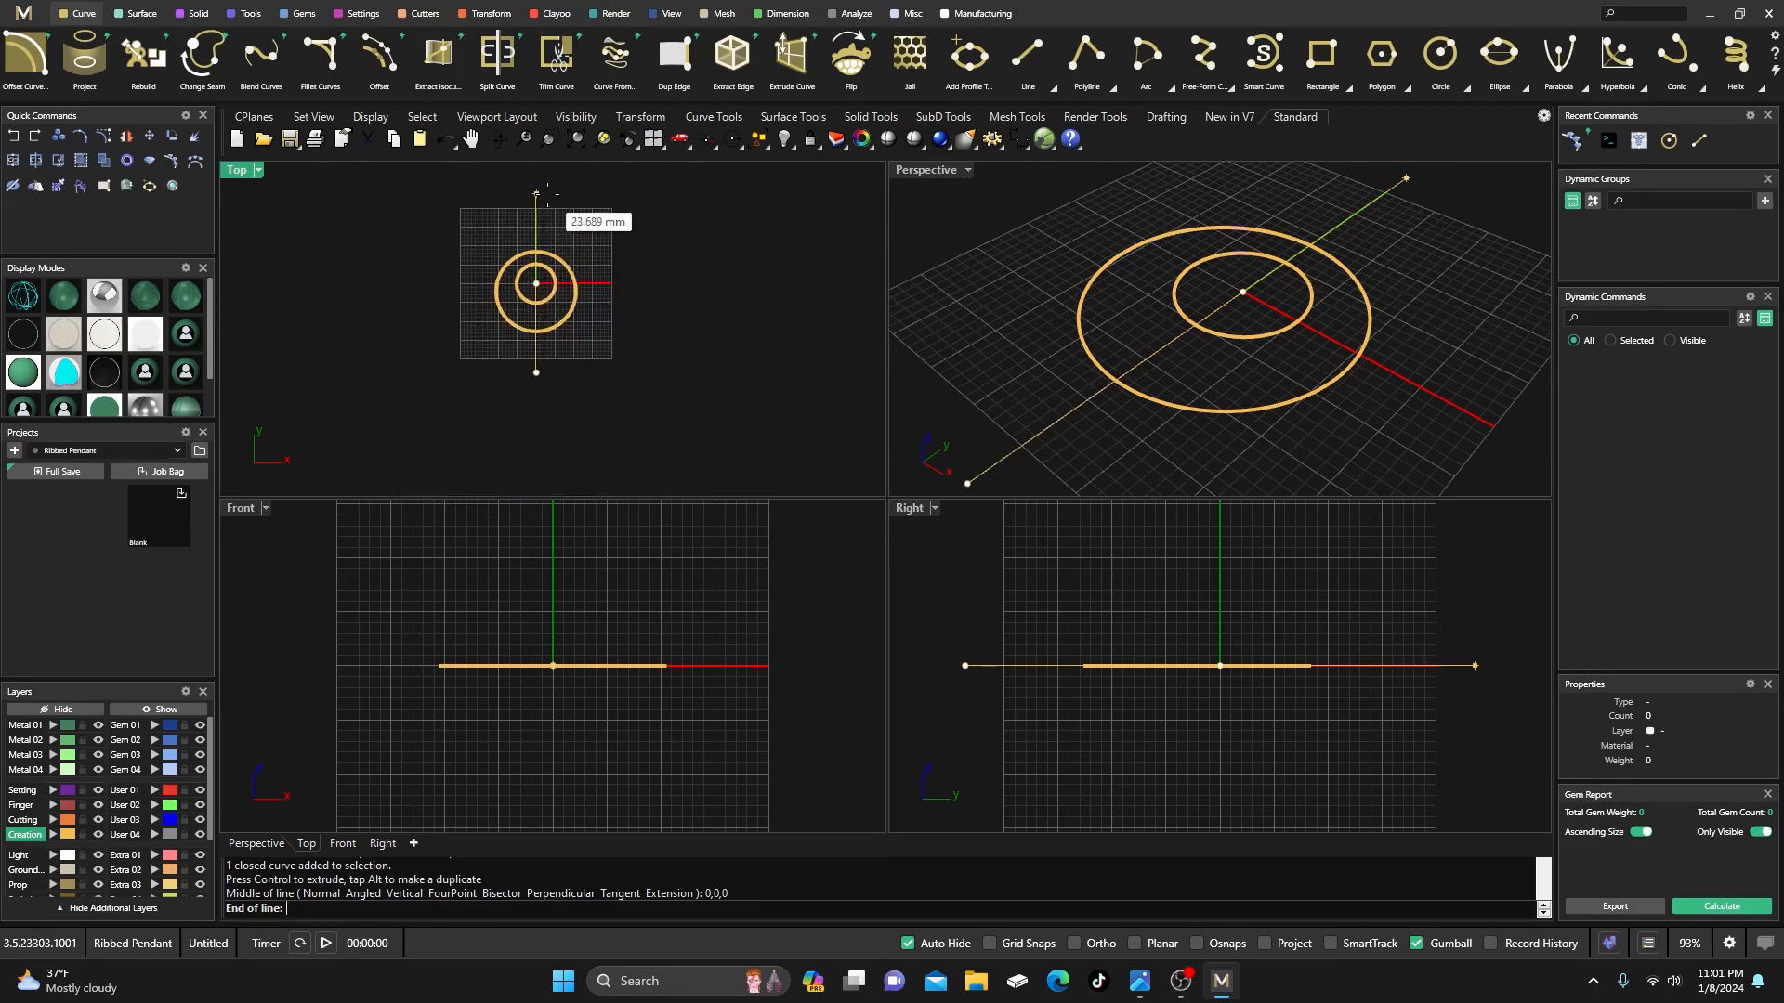
click(547, 194)
scroll(536, 306, up, 5)
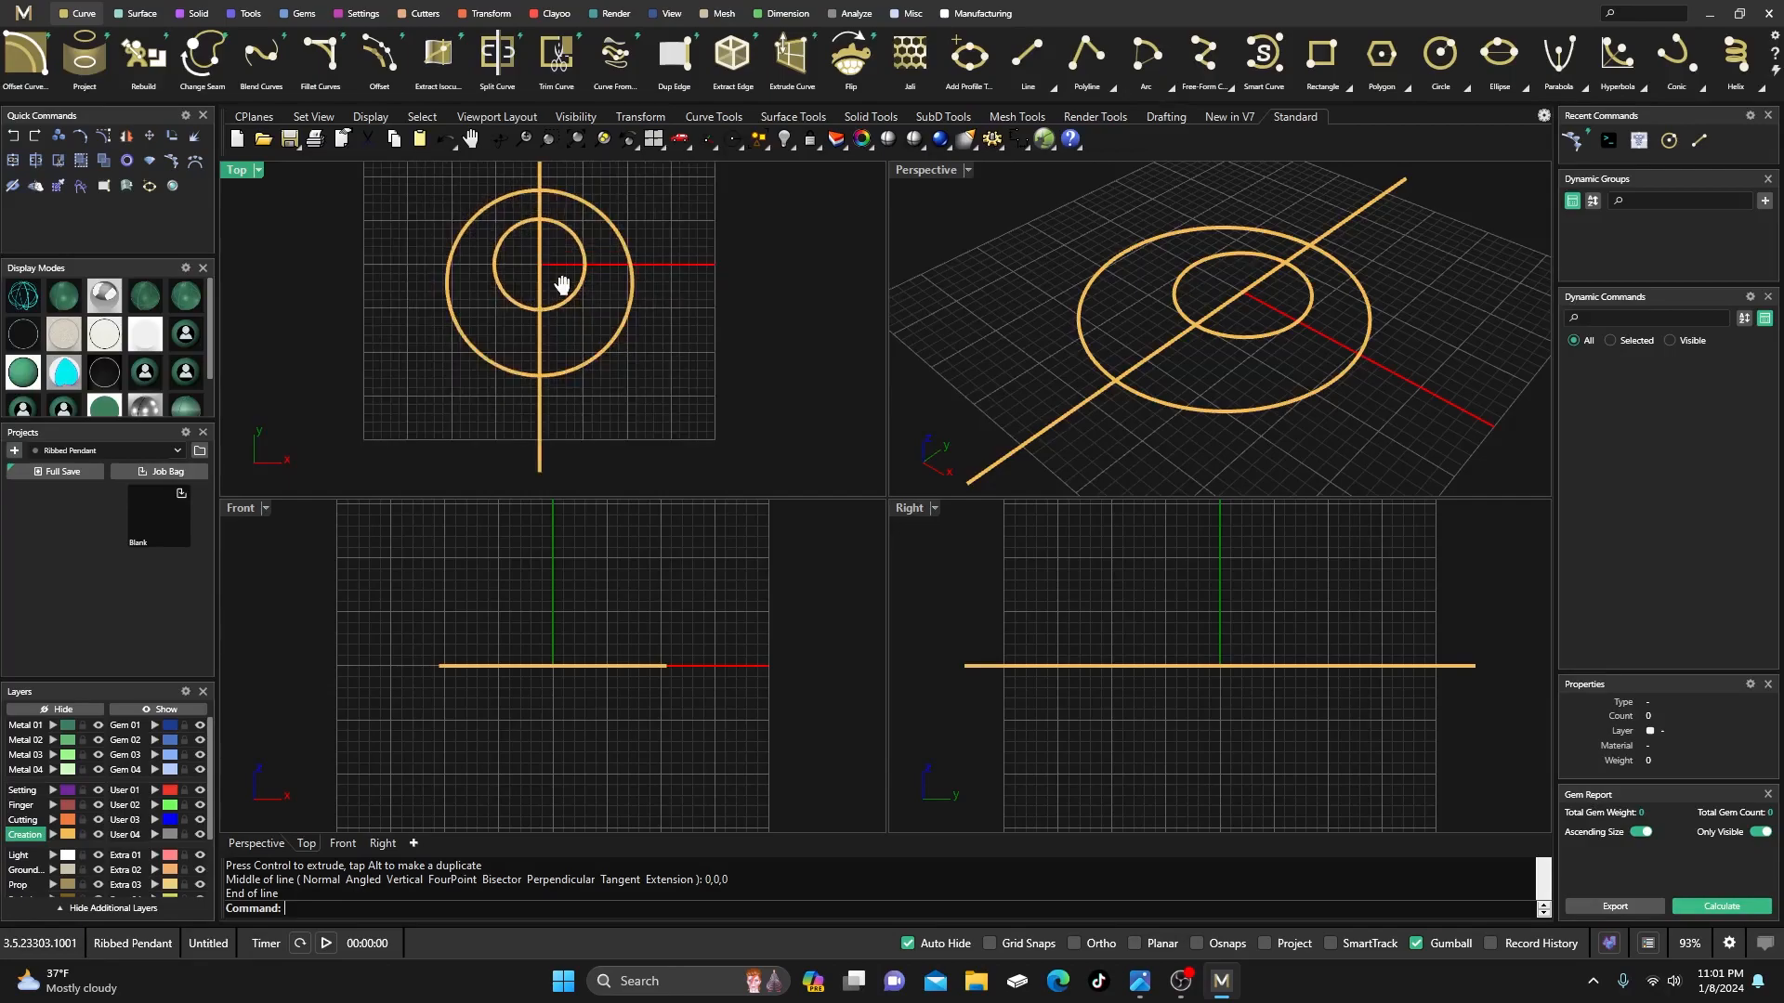
- Create a polar array of the vertical line with plane axis FlattenZAxis, 24 objects and a 360 degree angle
click(536, 299)
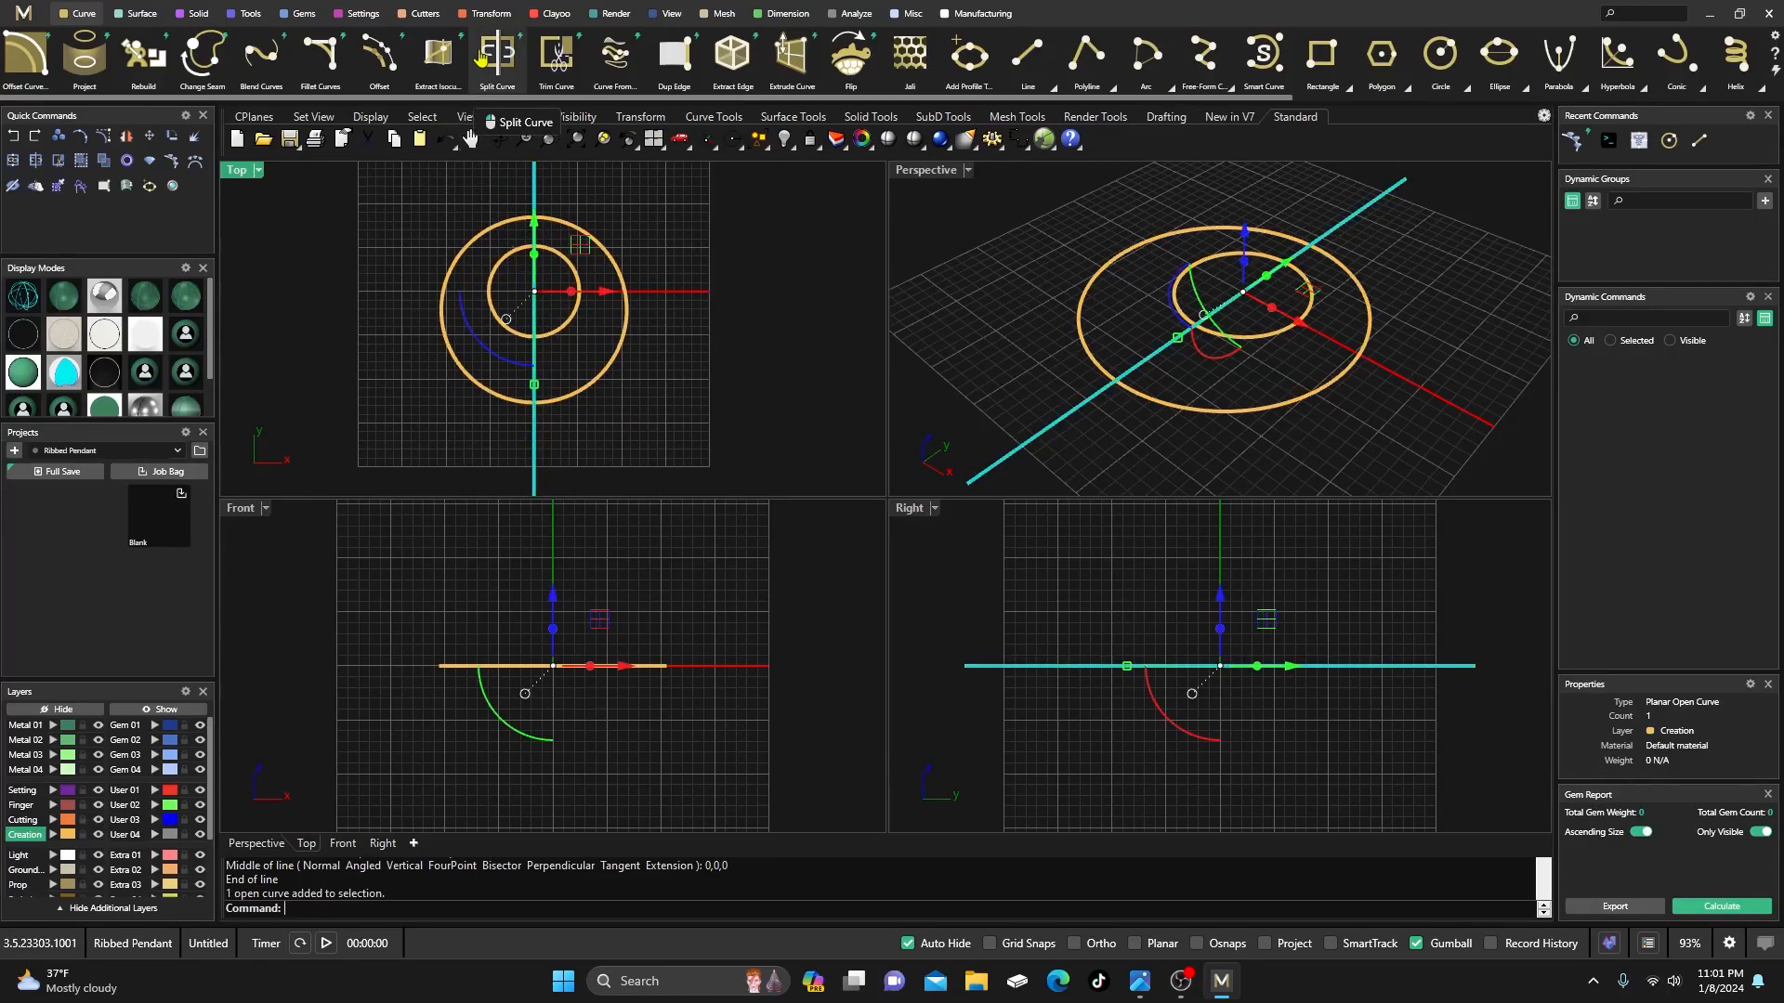
click(485, 13)
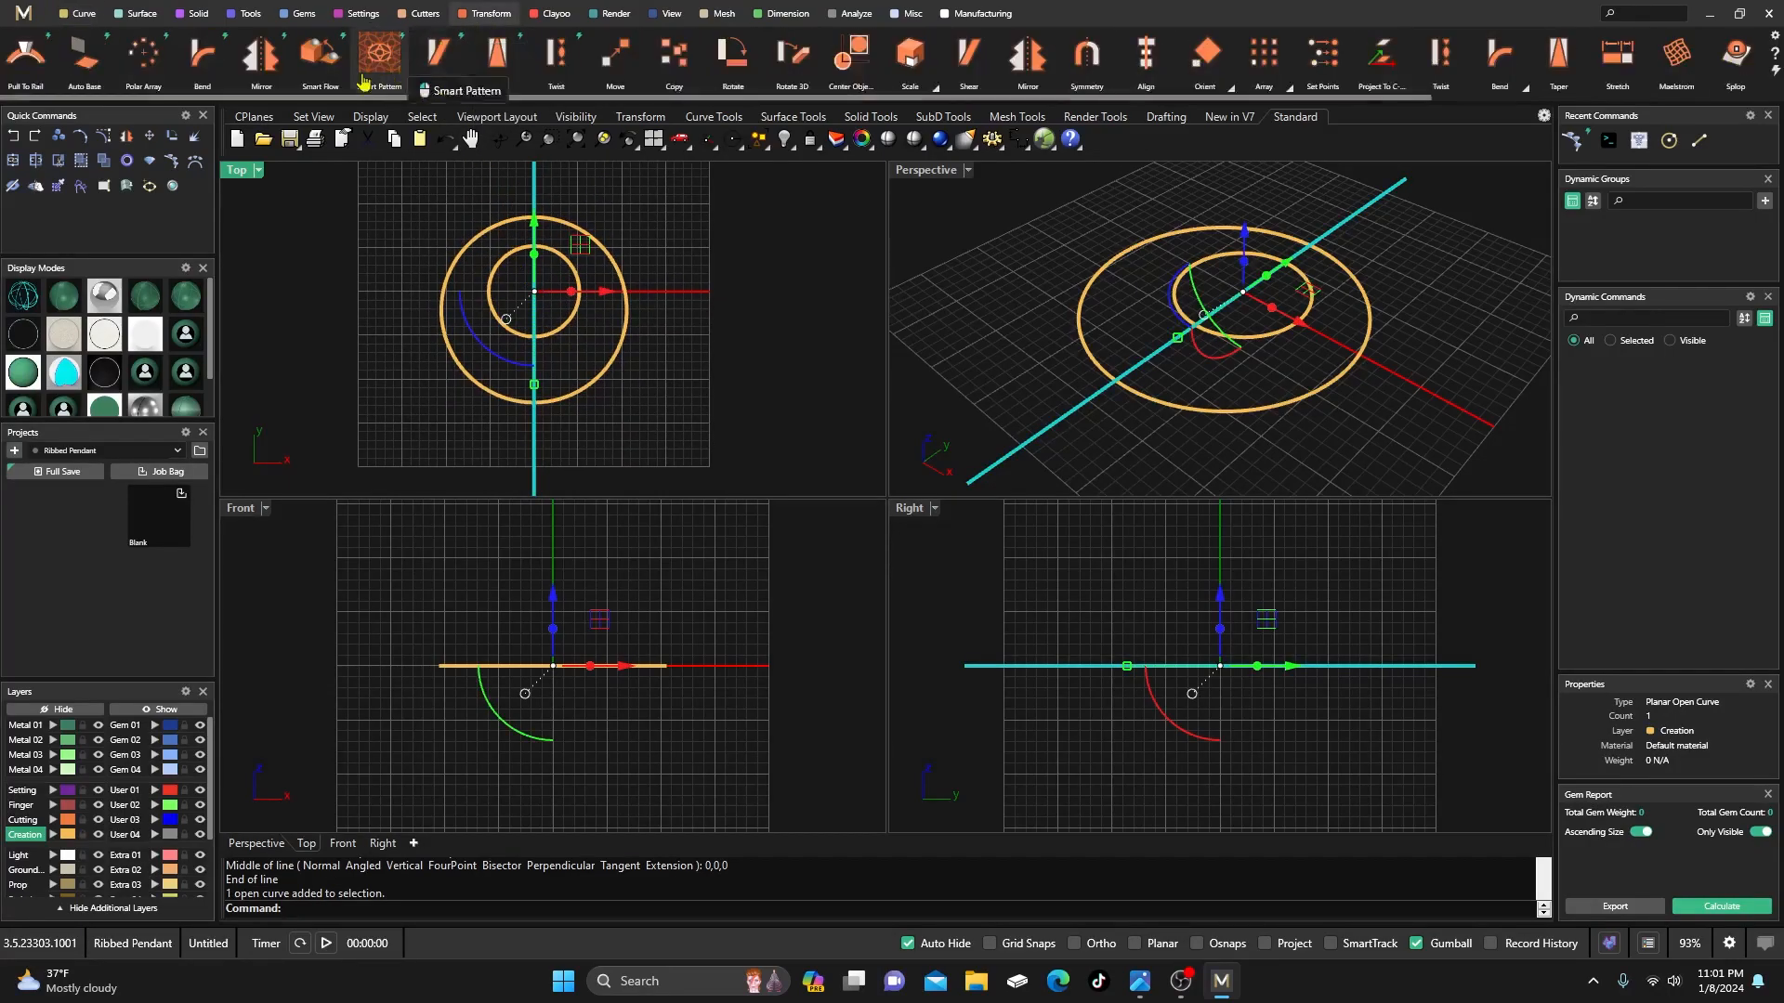
click(143, 55)
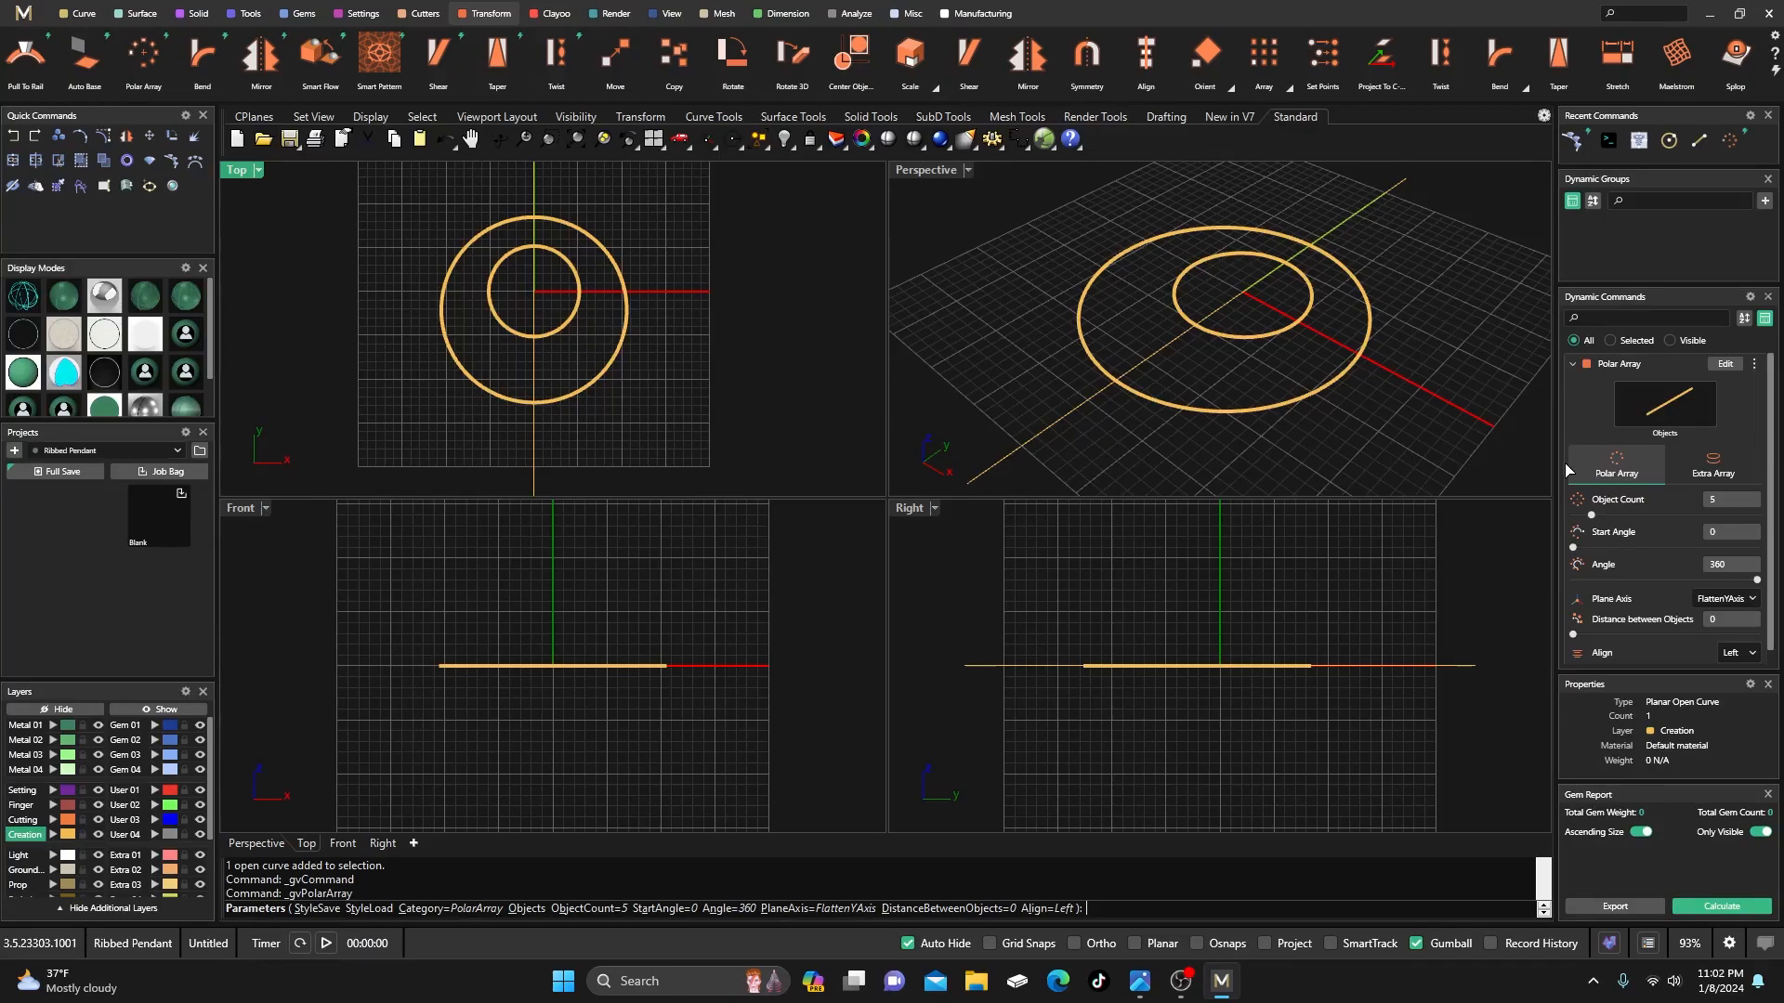
click(1740, 602)
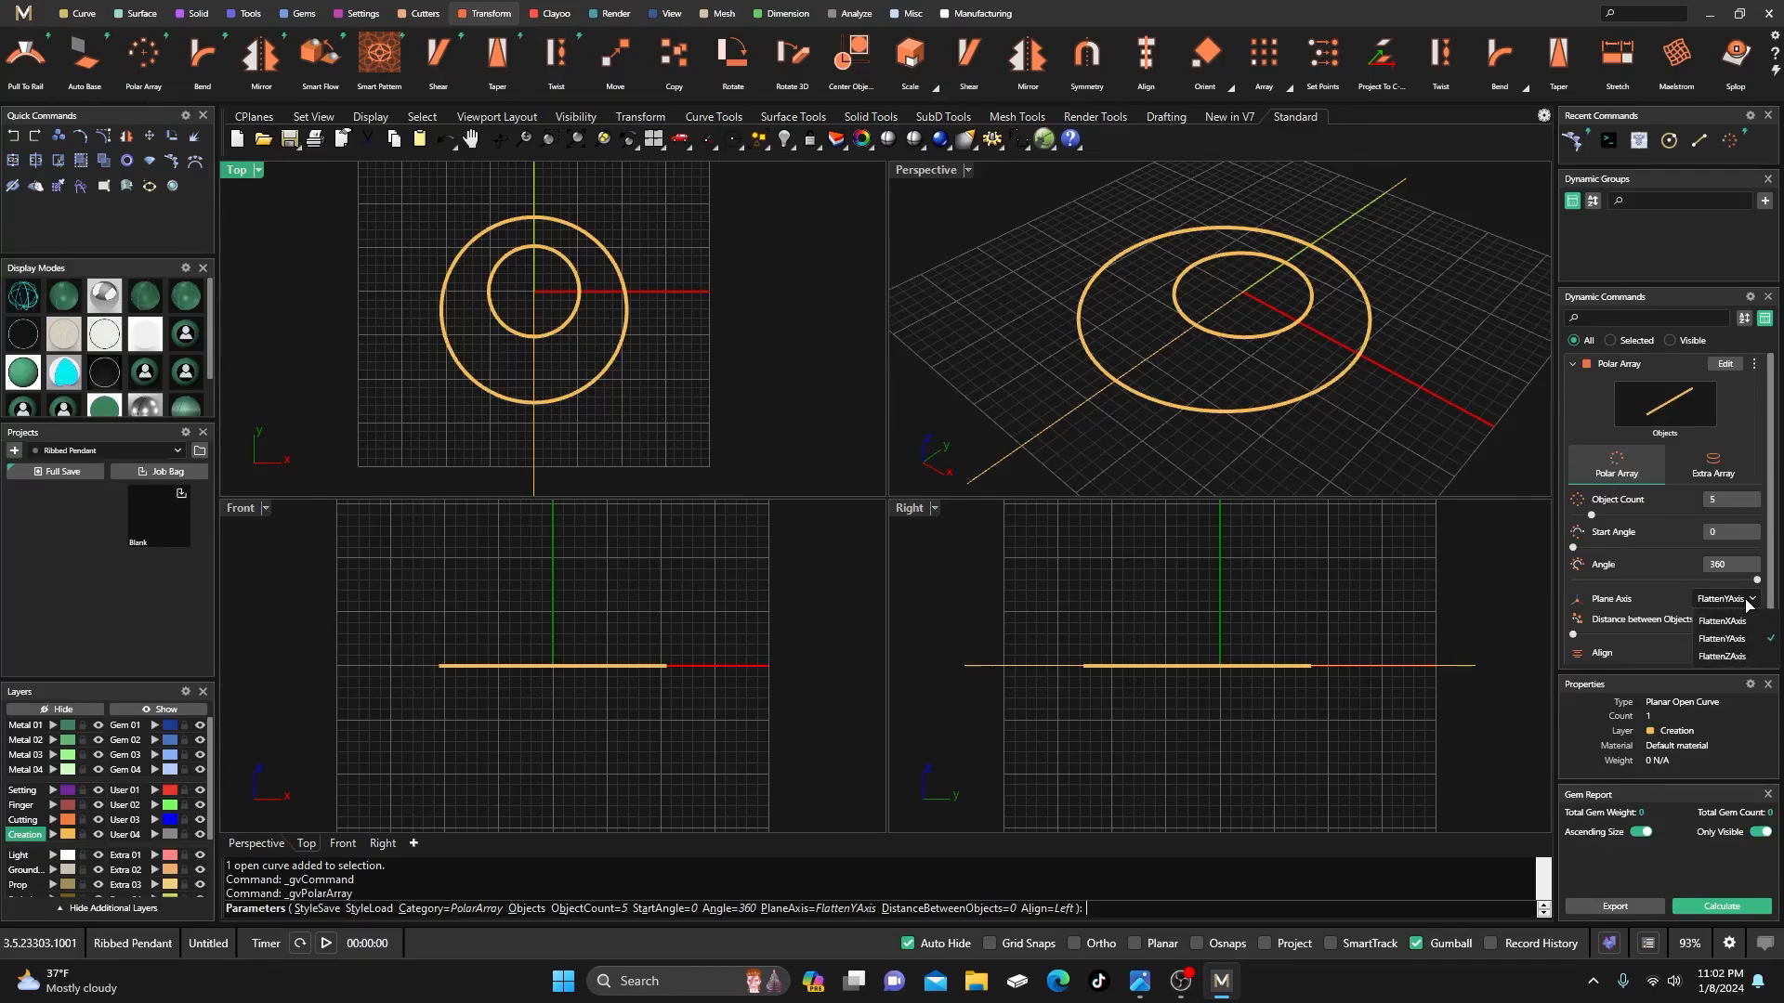
click(1715, 656)
drag(1591, 516, 1661, 517)
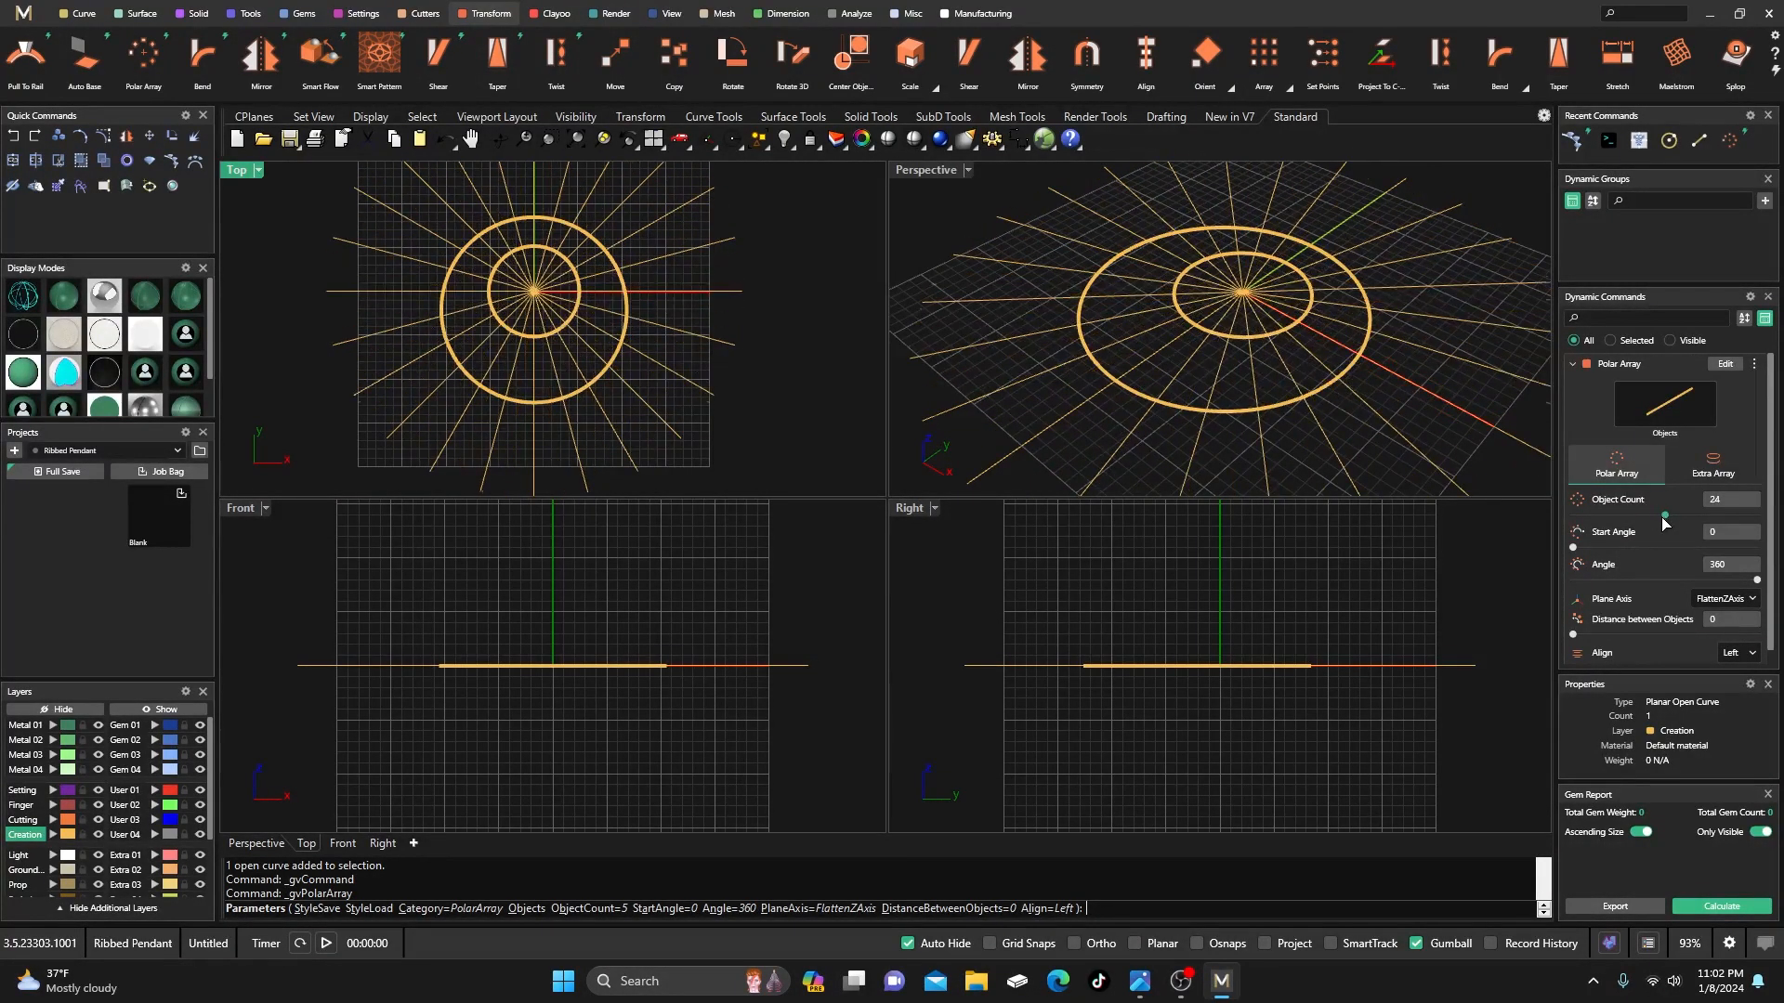
- Increase the polar array's object count to 27 and check the line spacing at the lower part of both circles
scroll(534, 350, up, 3)
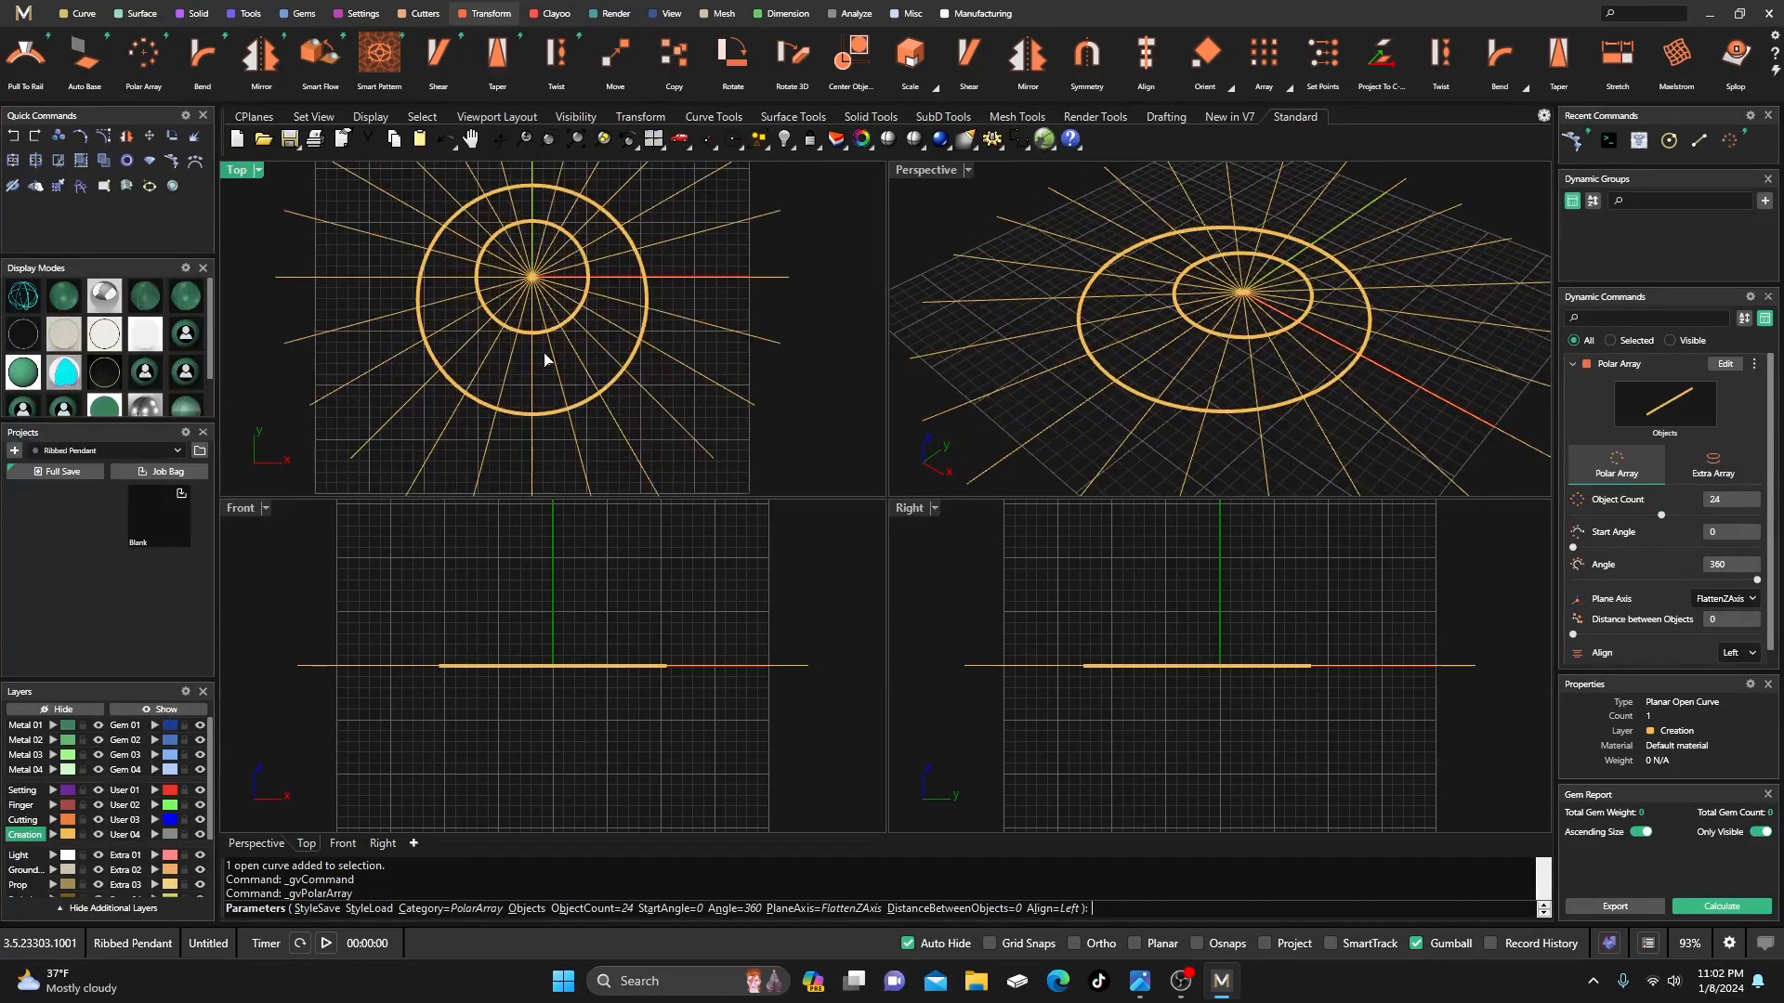
scroll(531, 360, up, 3)
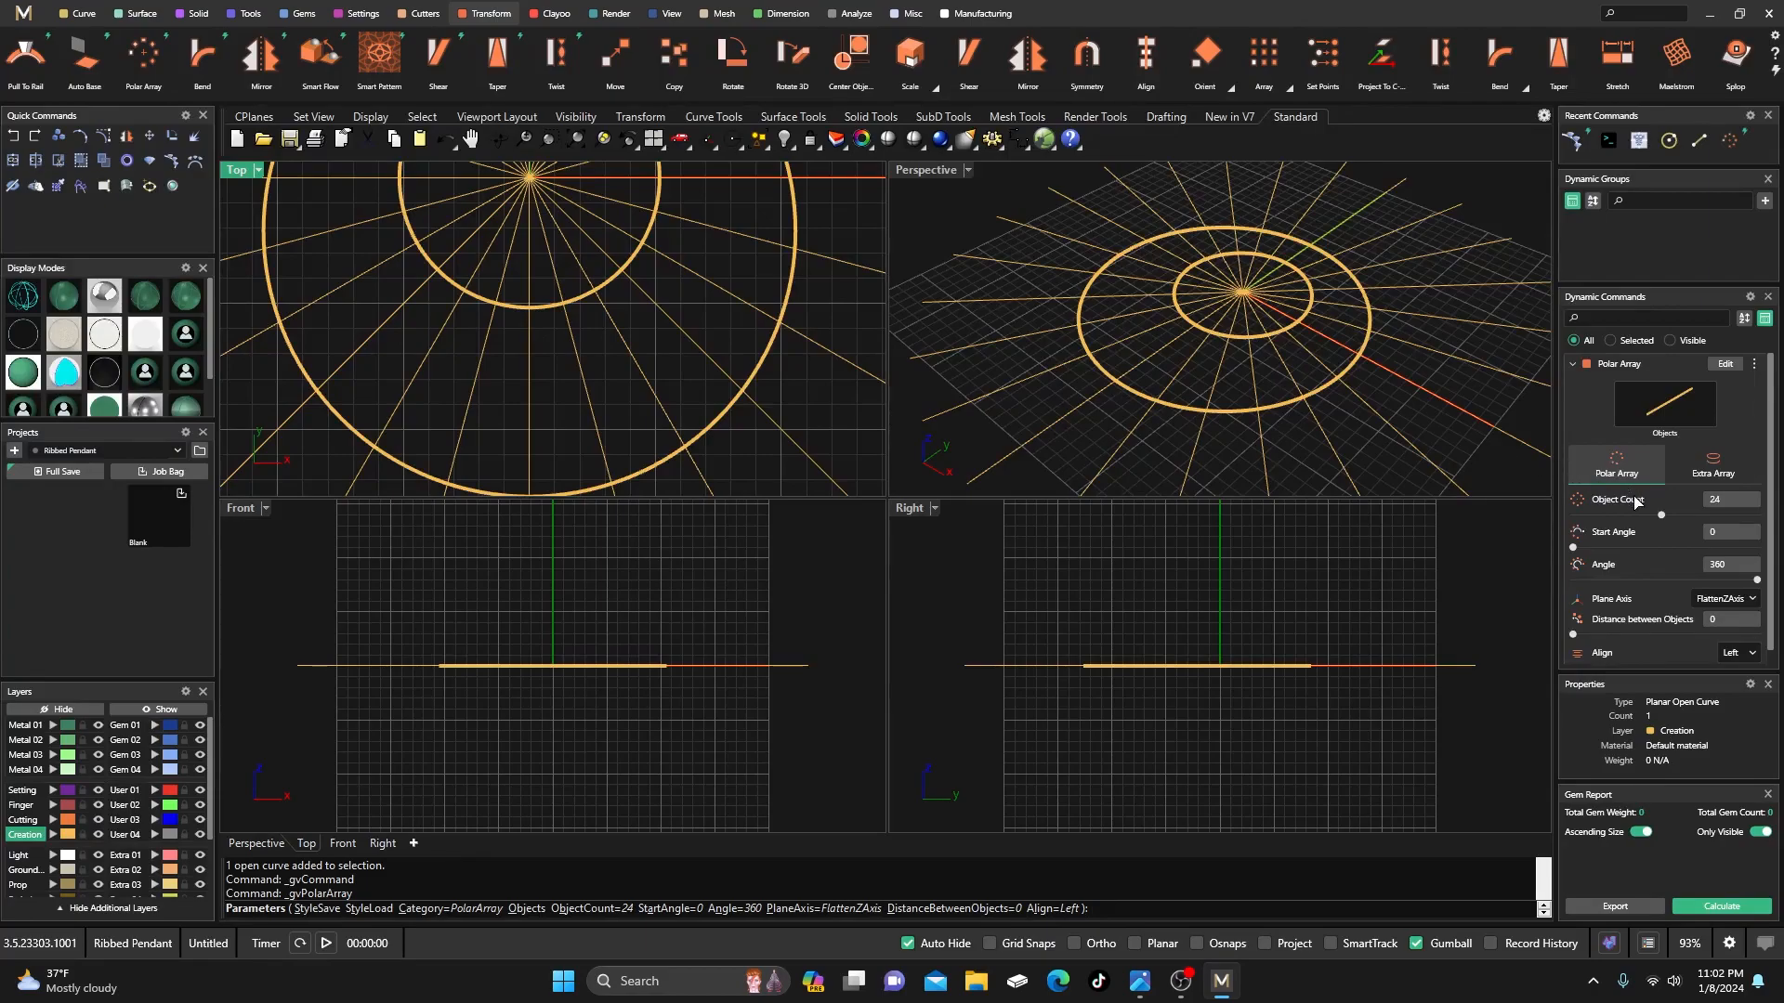
drag(1662, 518, 1672, 520)
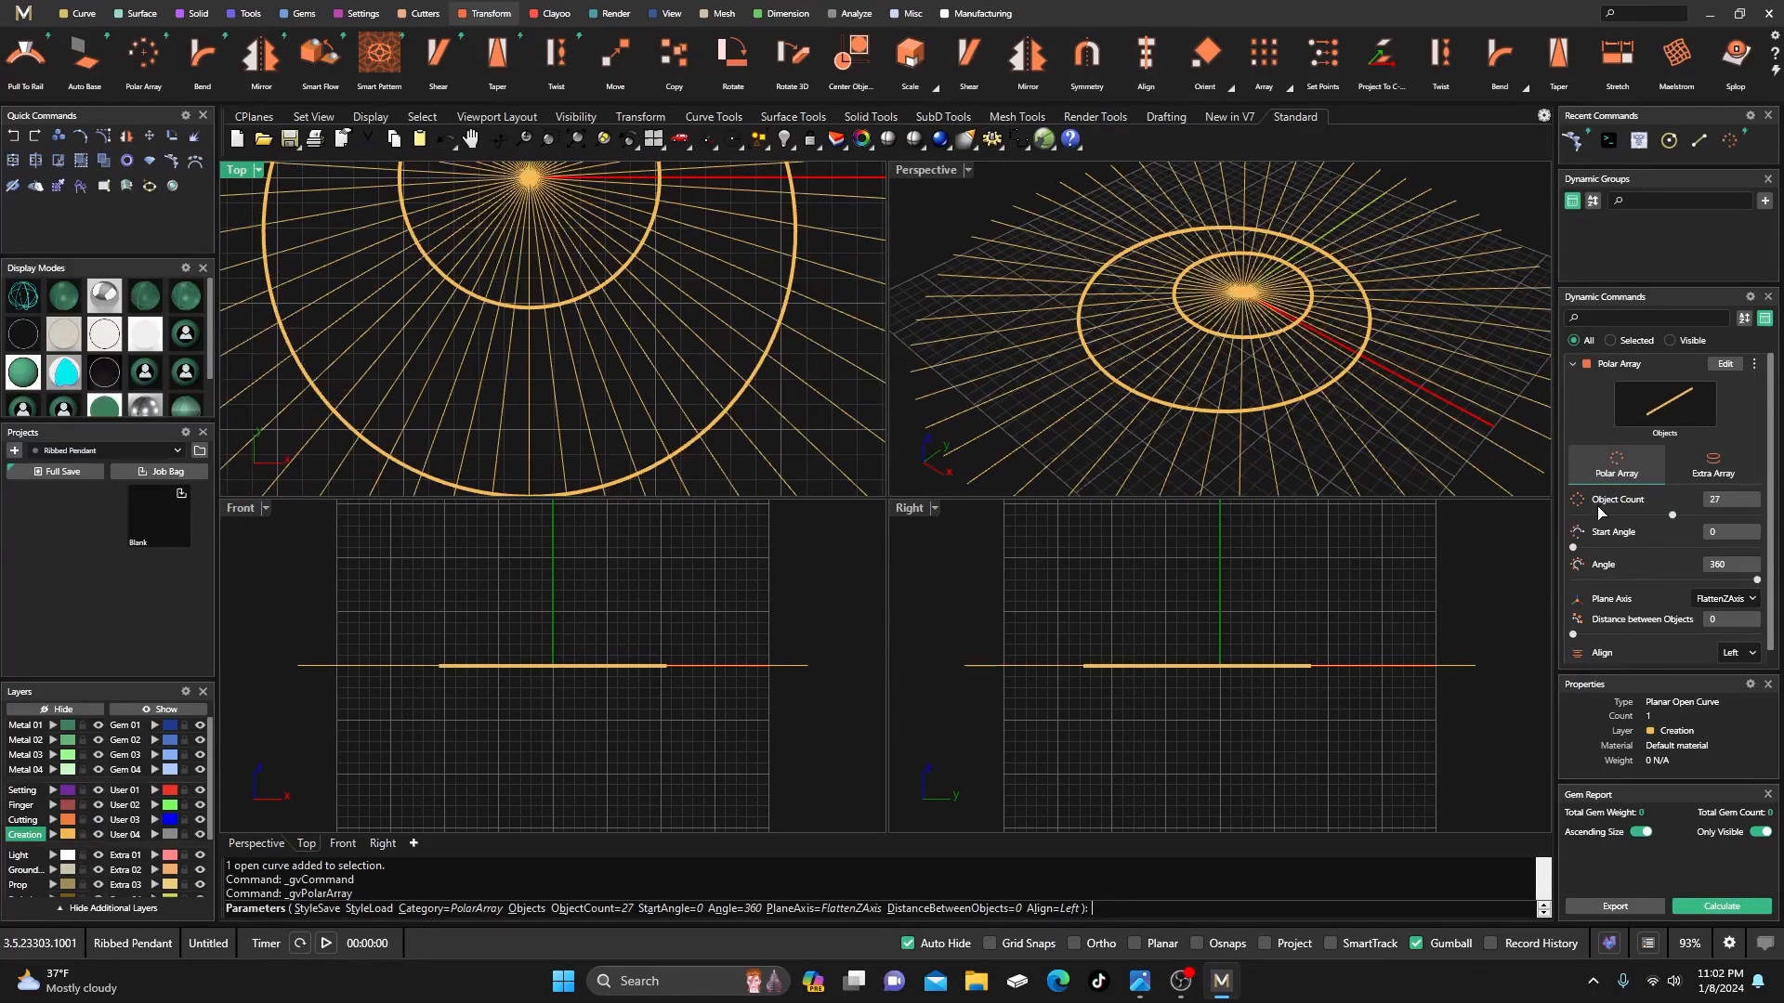
scroll(530, 332, up, 4)
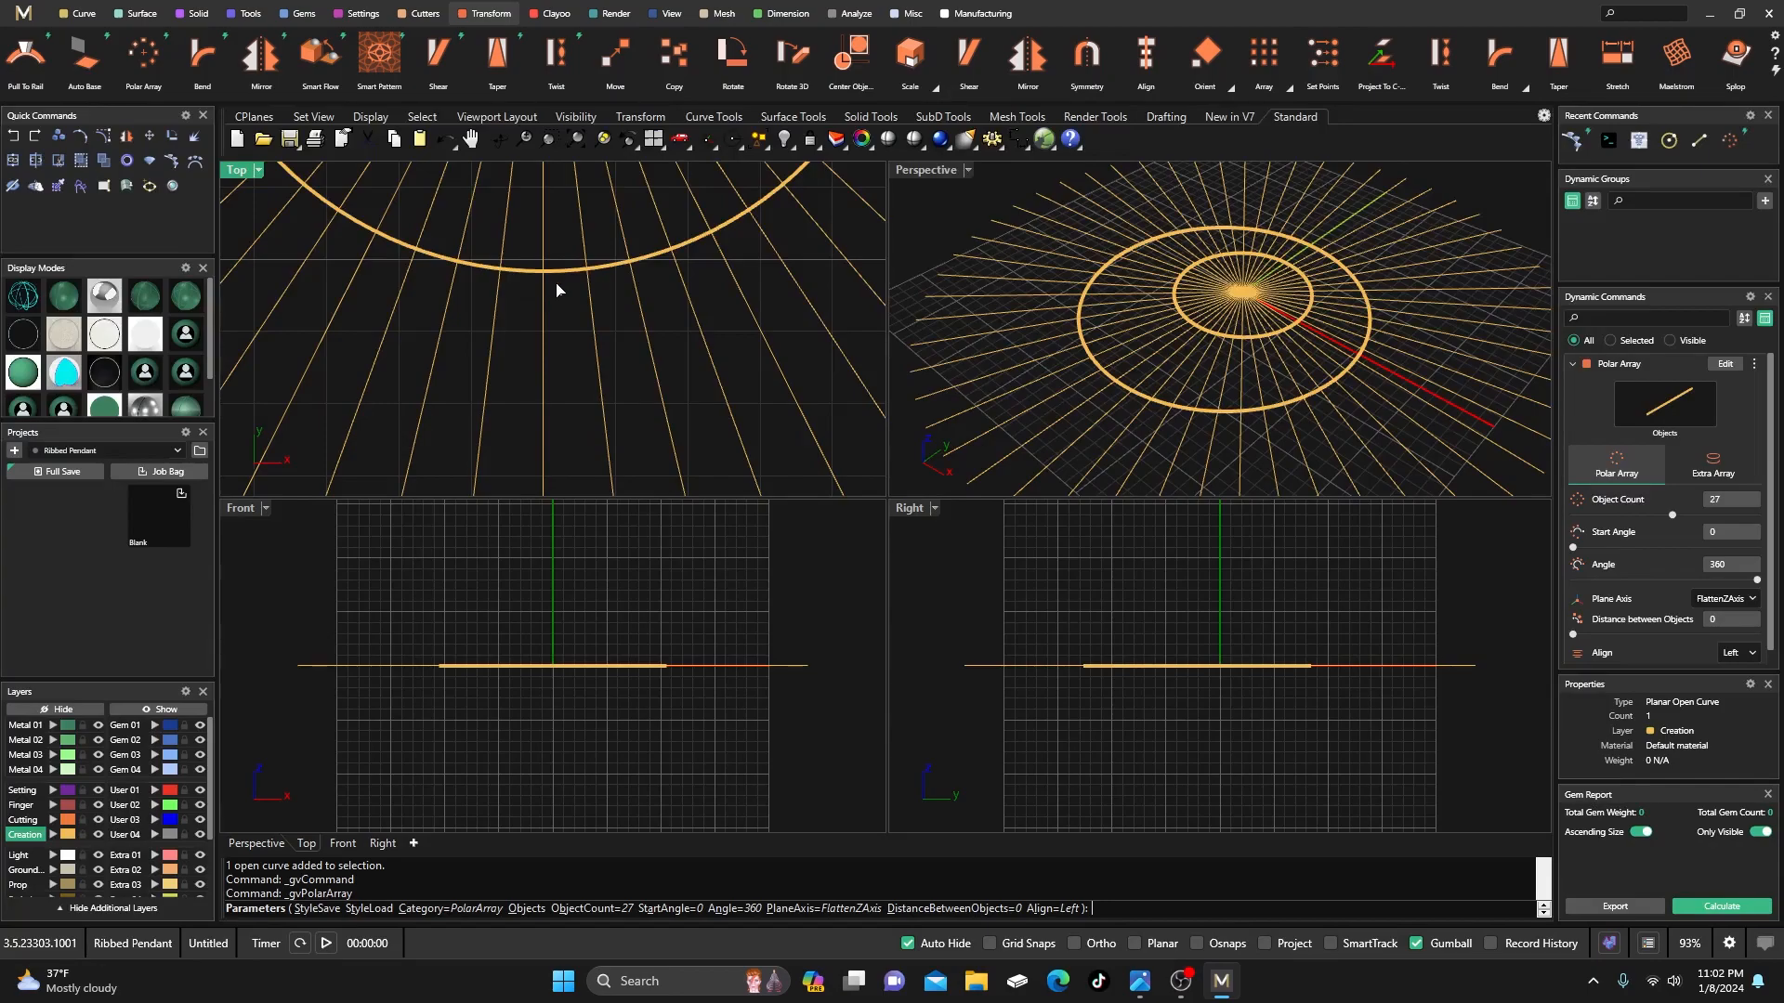
scroll(529, 277, down, 6)
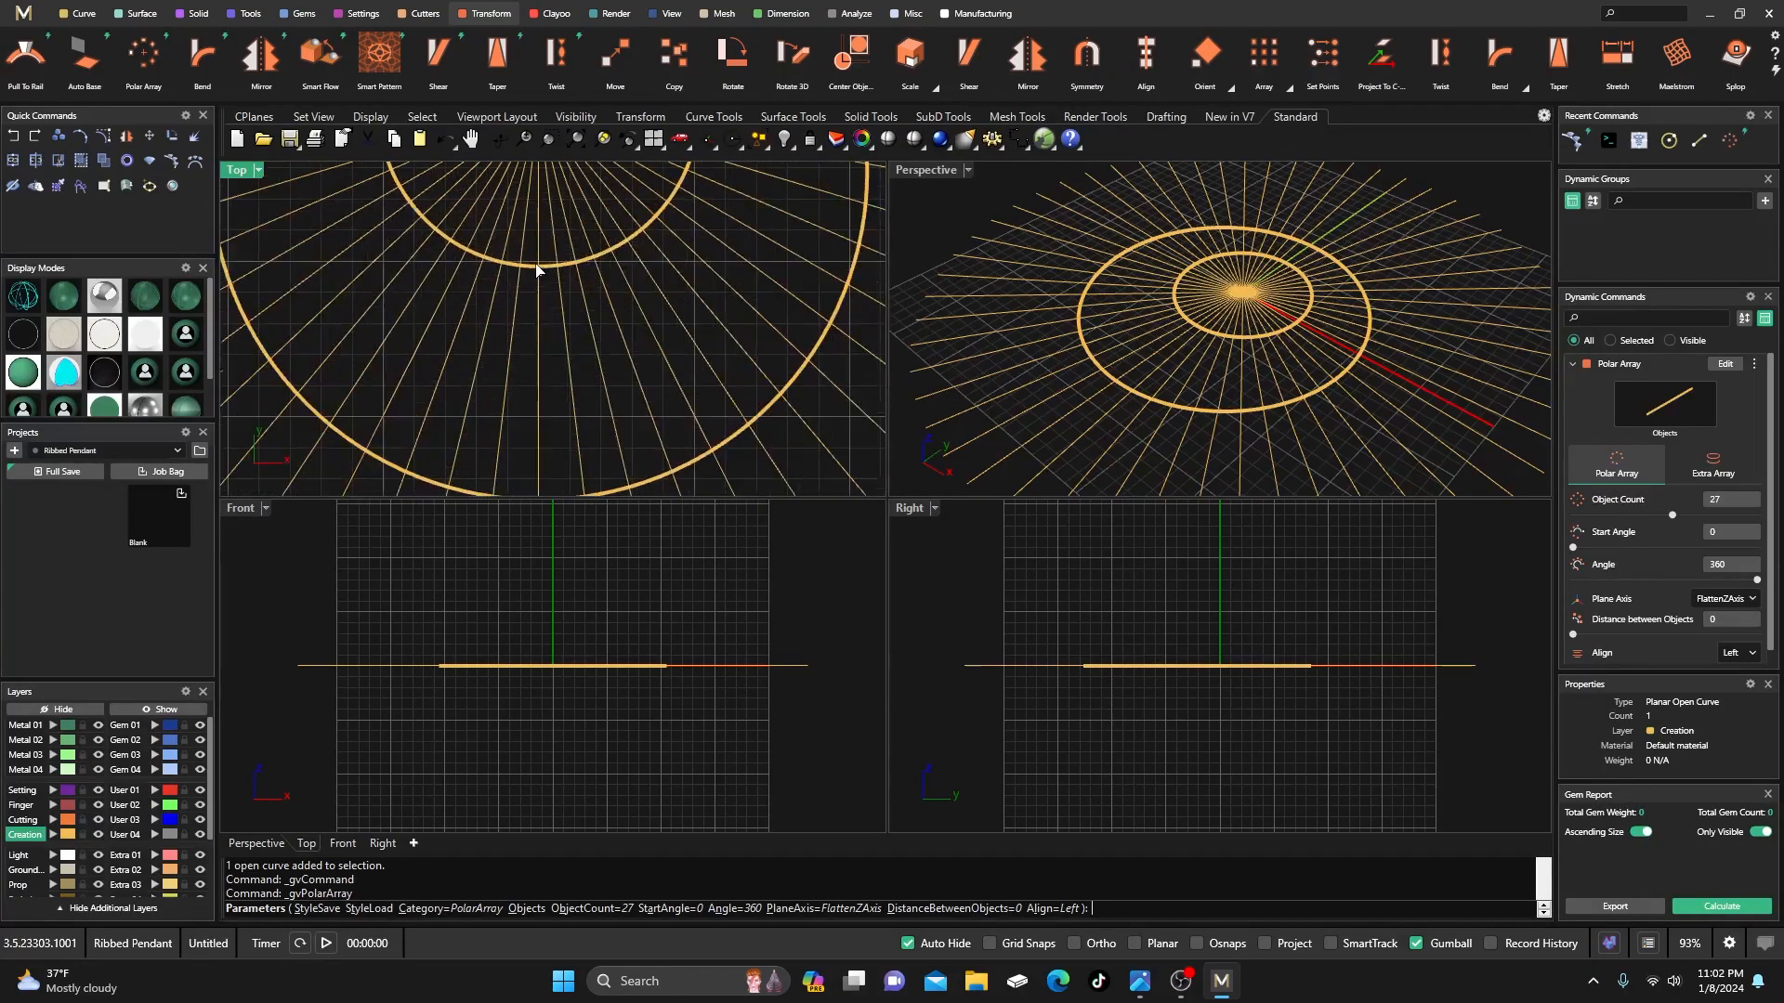
scroll(542, 381, up, 3)
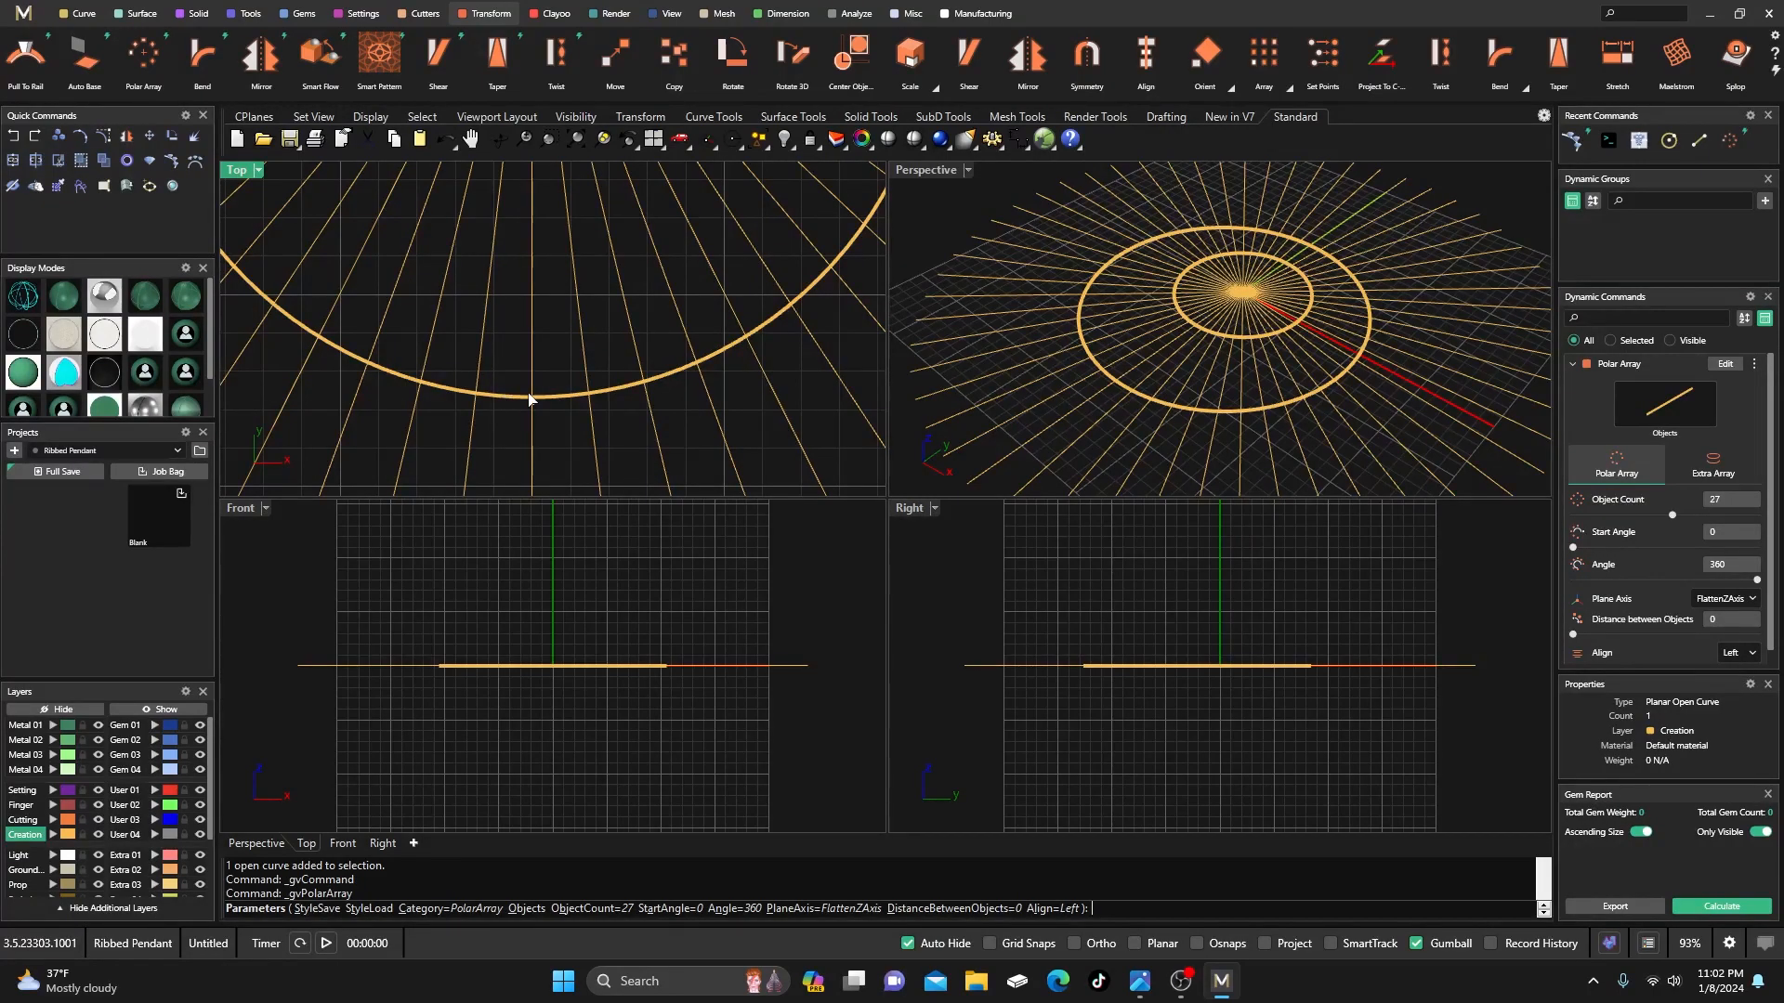
- Accept the polar array of guide lines with 27 objects
scroll(529, 400, down, 4)
key(Return)
scroll(558, 400, down, 4)
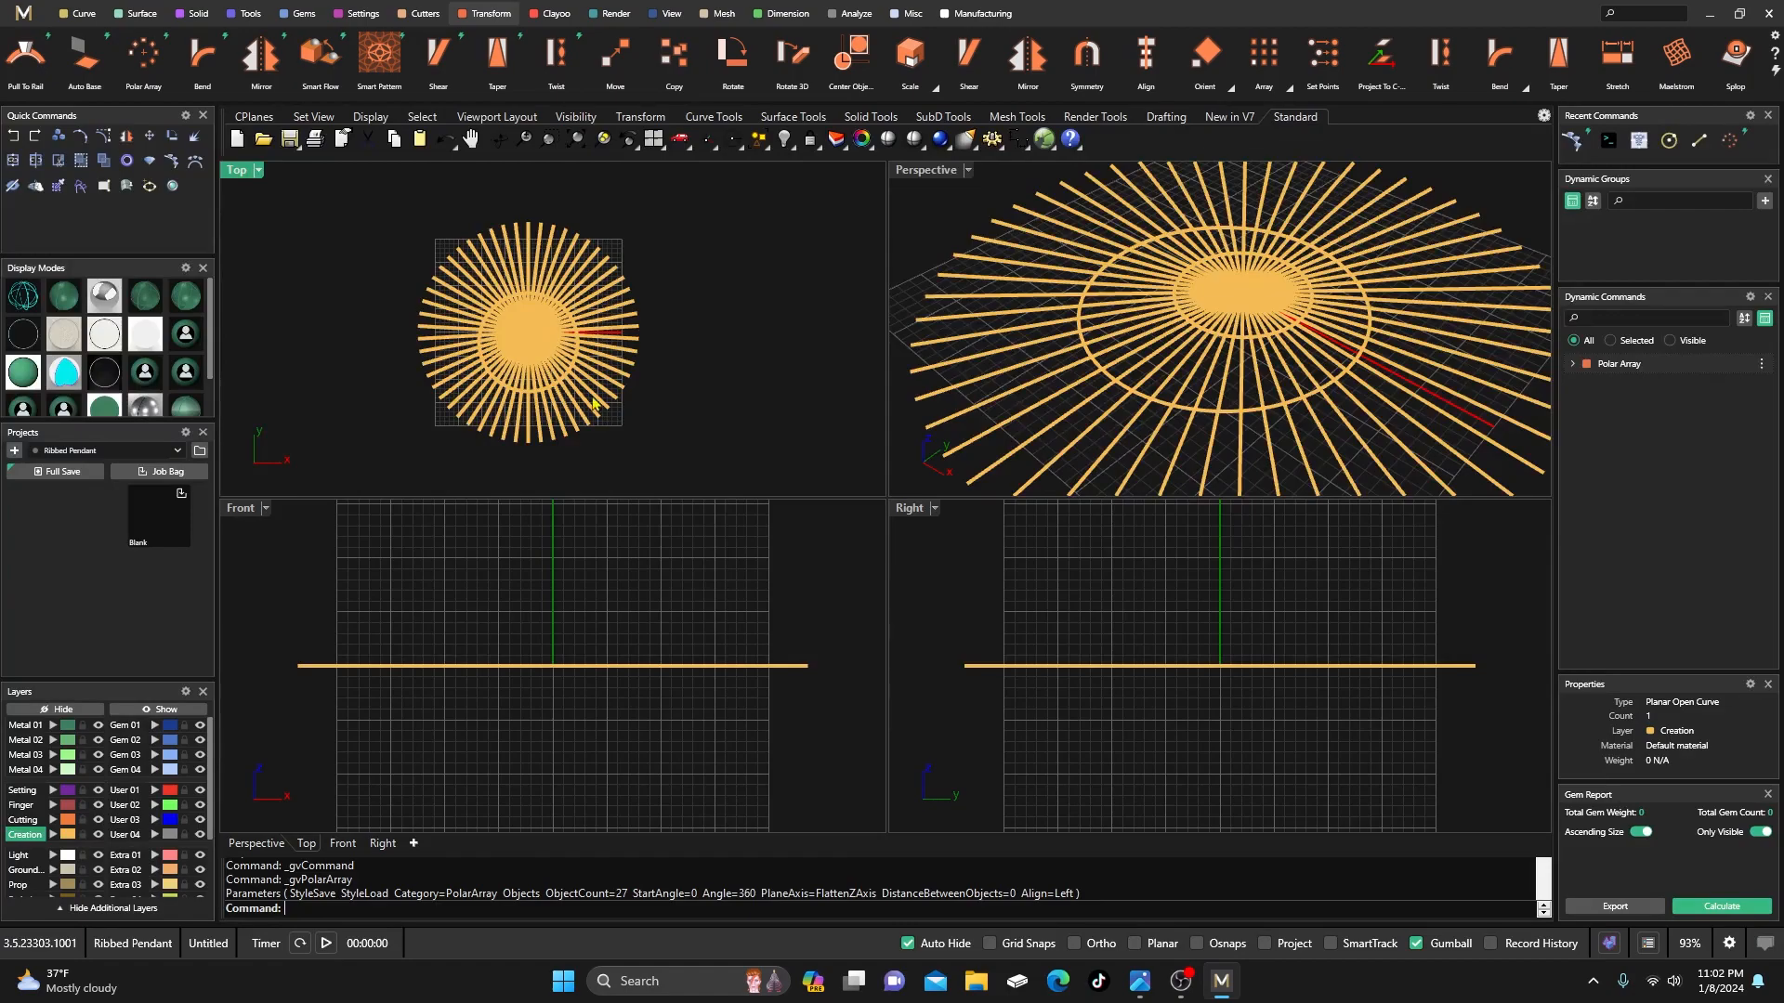
- Use all circles and arrayed lines as trim boundaries and trim away the line ends extending beyond the larger circle
drag(747, 475, 324, 204)
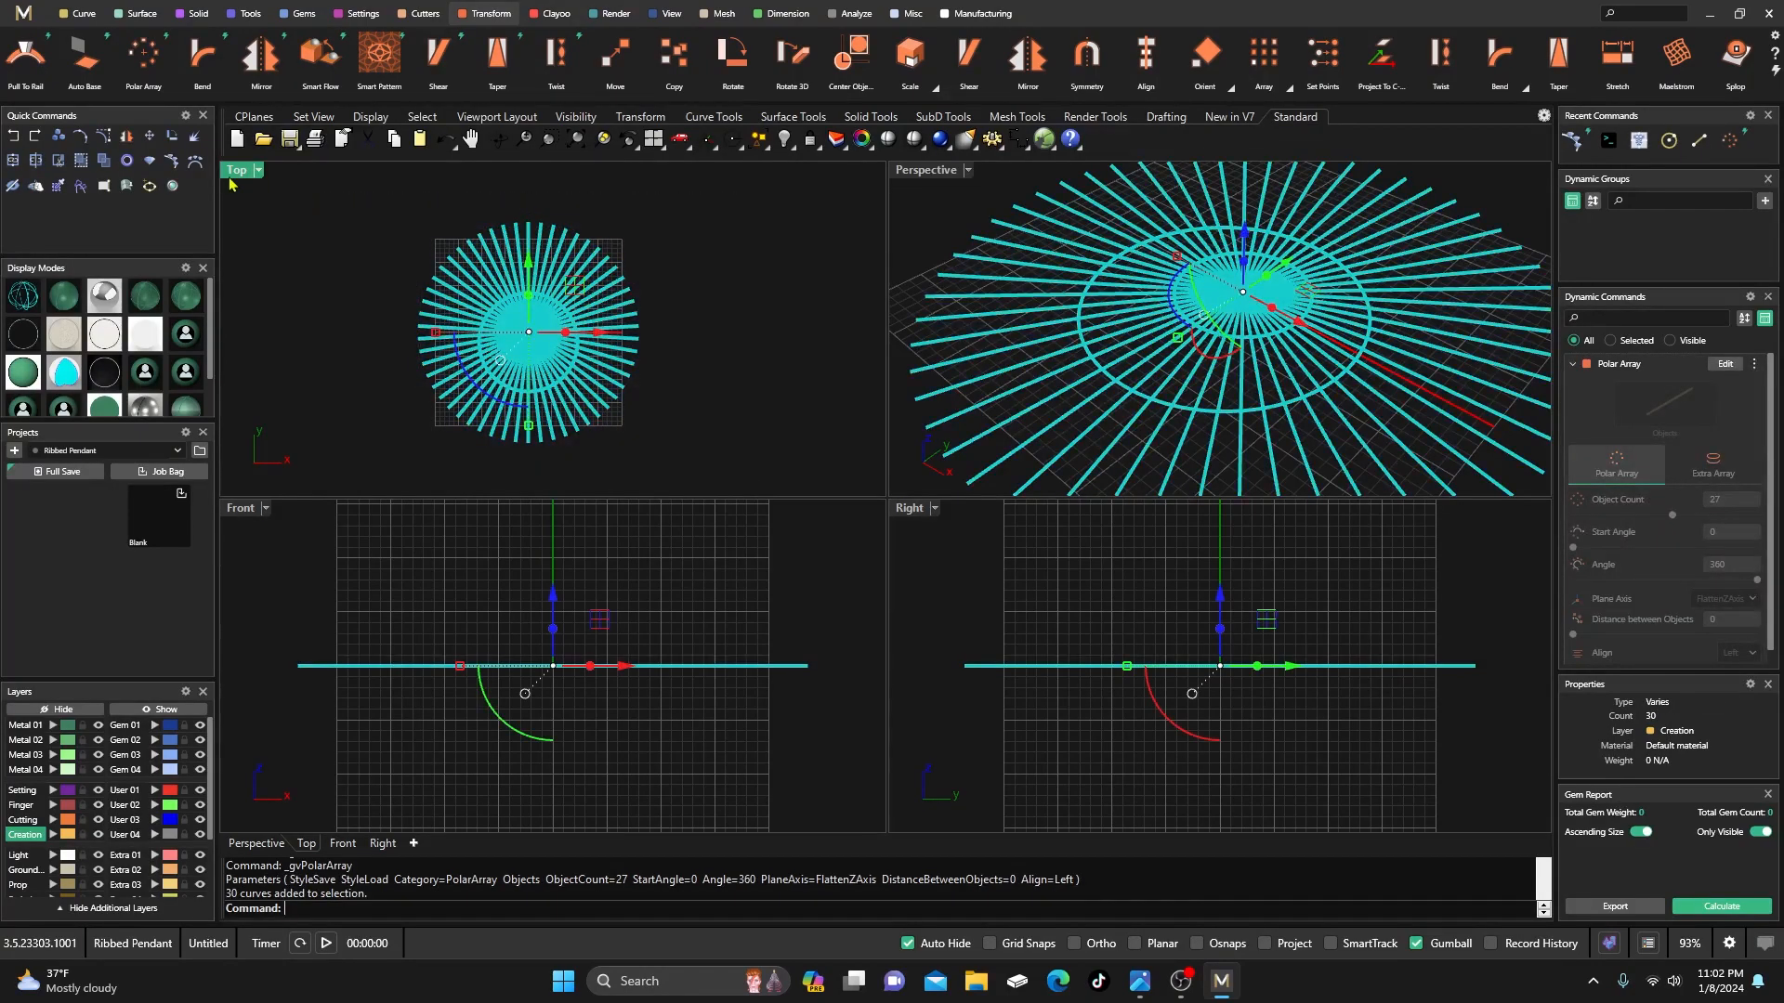
click(58, 162)
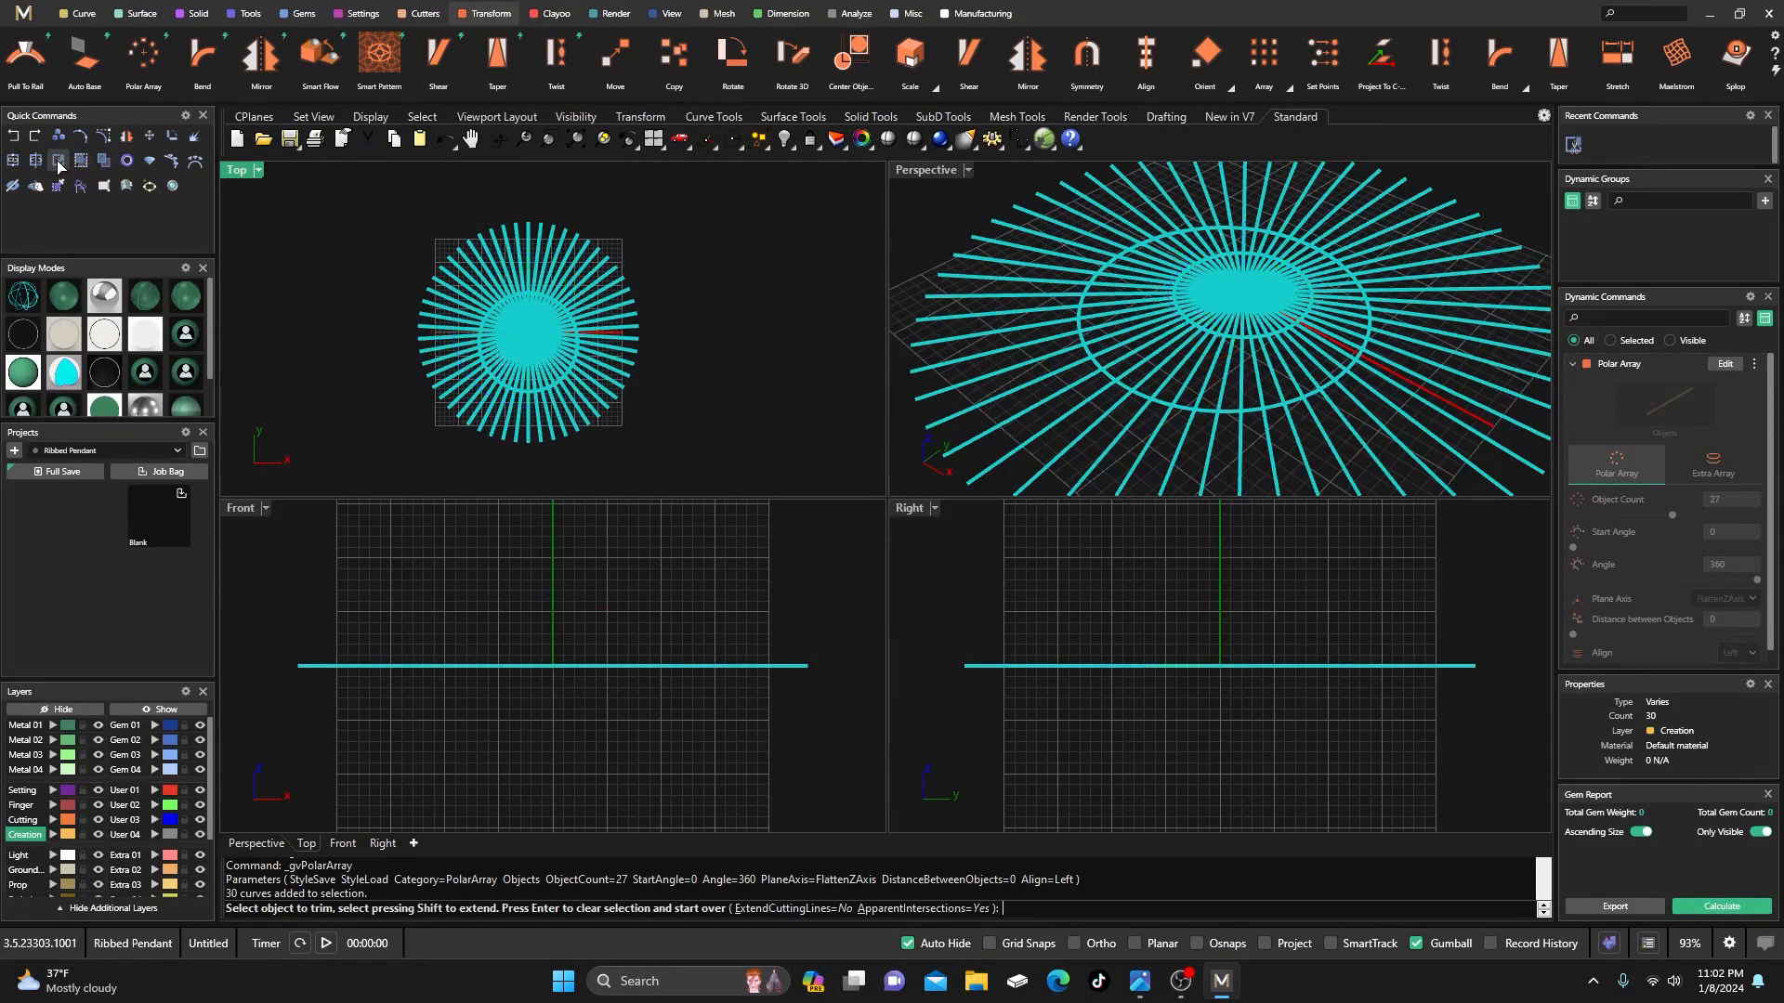
drag(691, 423, 422, 454)
drag(641, 457, 454, 396)
drag(619, 394, 567, 427)
- Trim away all the line segments inside the smaller circle and finish the trim
scroll(537, 333, up, 8)
scroll(527, 340, up, 14)
scroll(489, 393, up, 4)
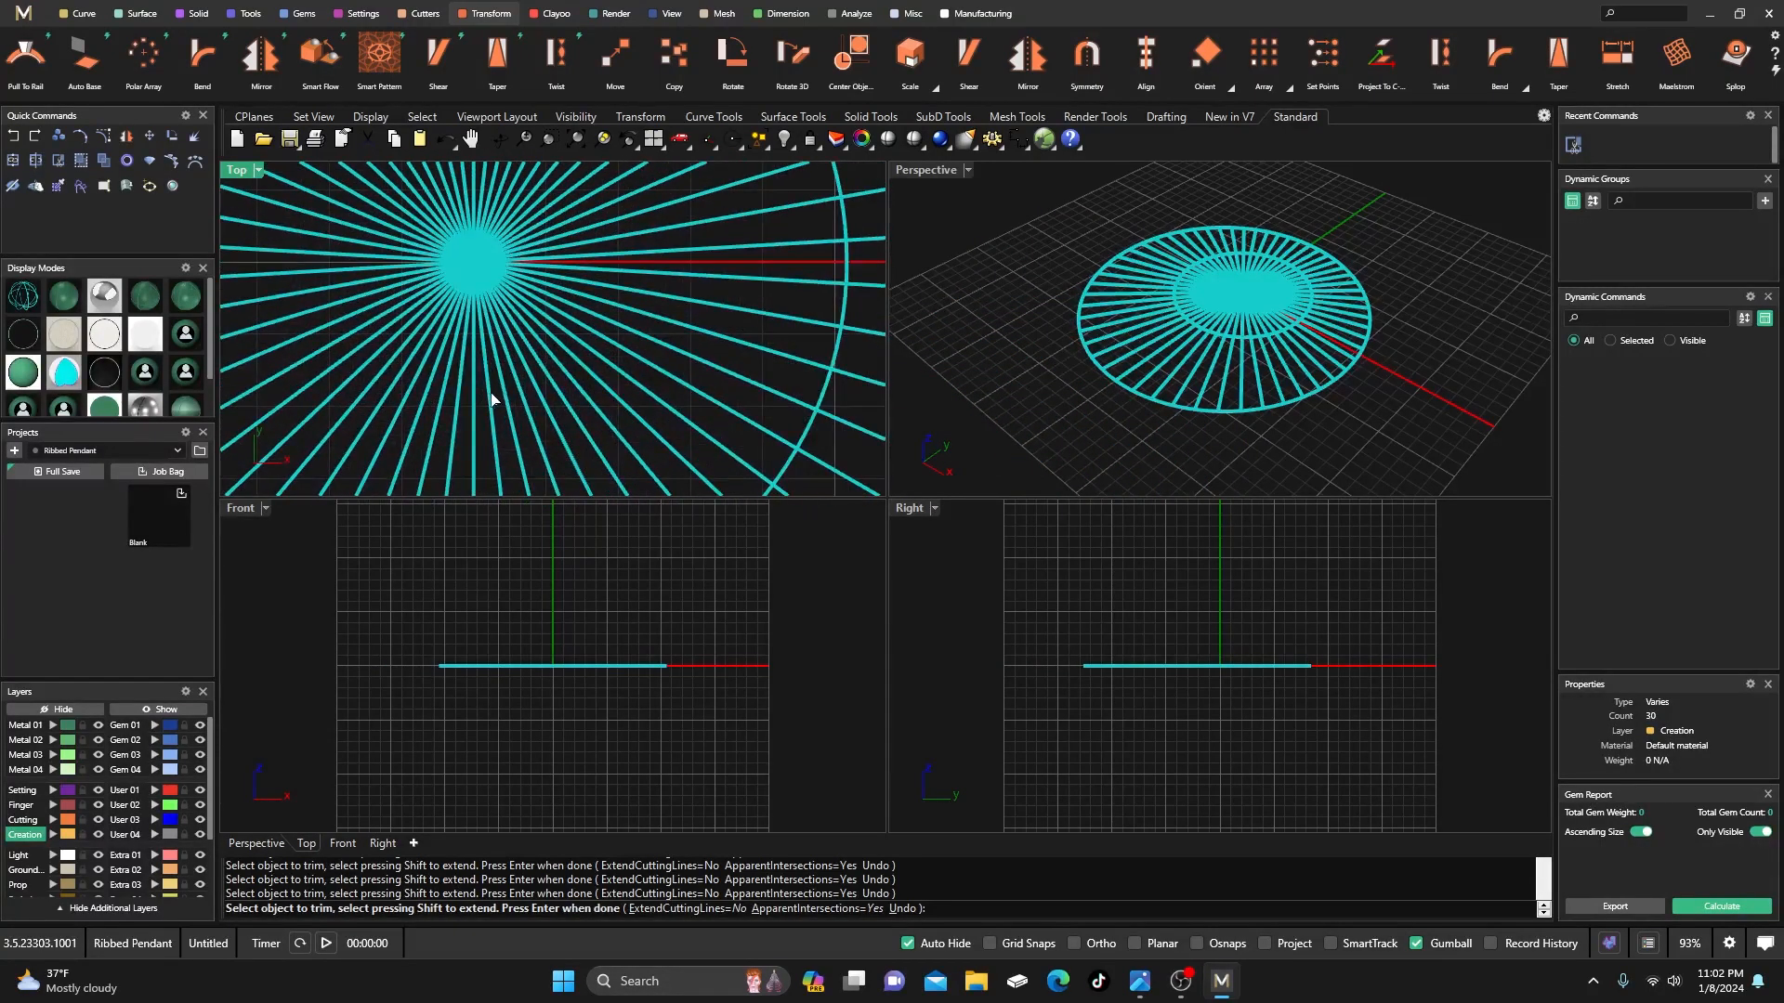
right_drag(489, 393, 527, 377)
drag(540, 449, 411, 212)
scroll(501, 291, down, 5)
key(Return)
key(Escape)
right_drag(494, 307, 533, 211)
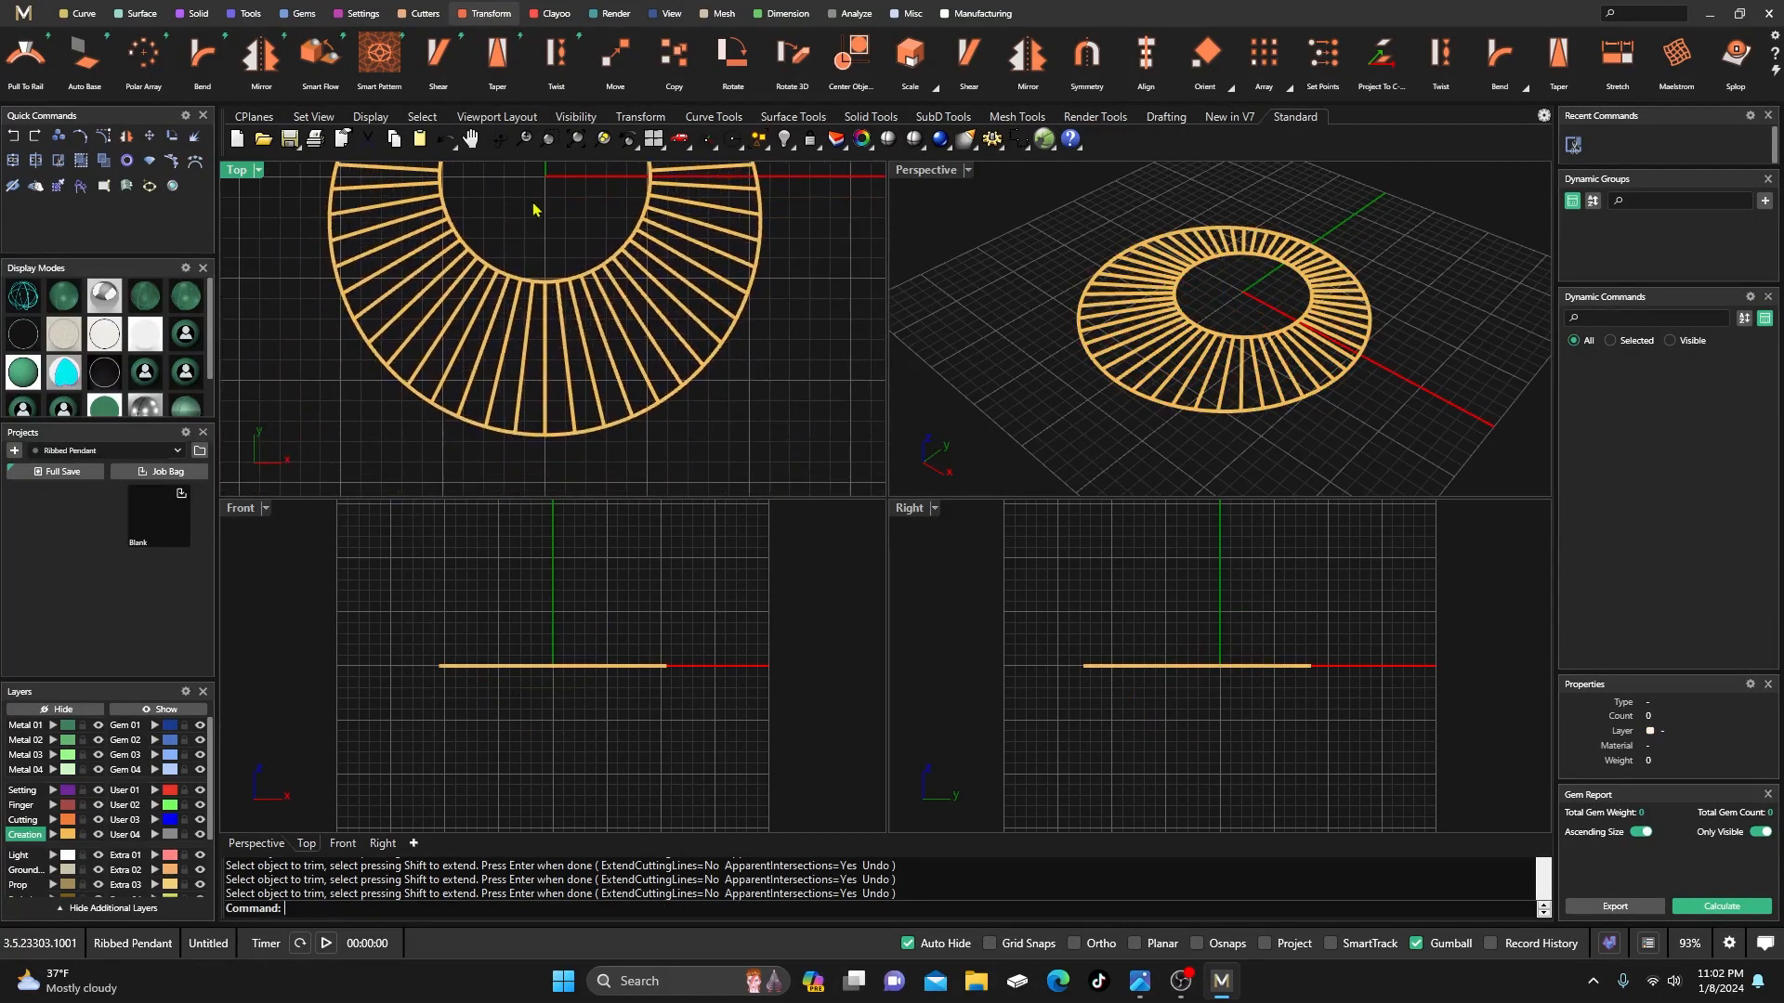
- Move the single original line at the lower centre of the ring to the User 04 layer
scroll(546, 347, up, 5)
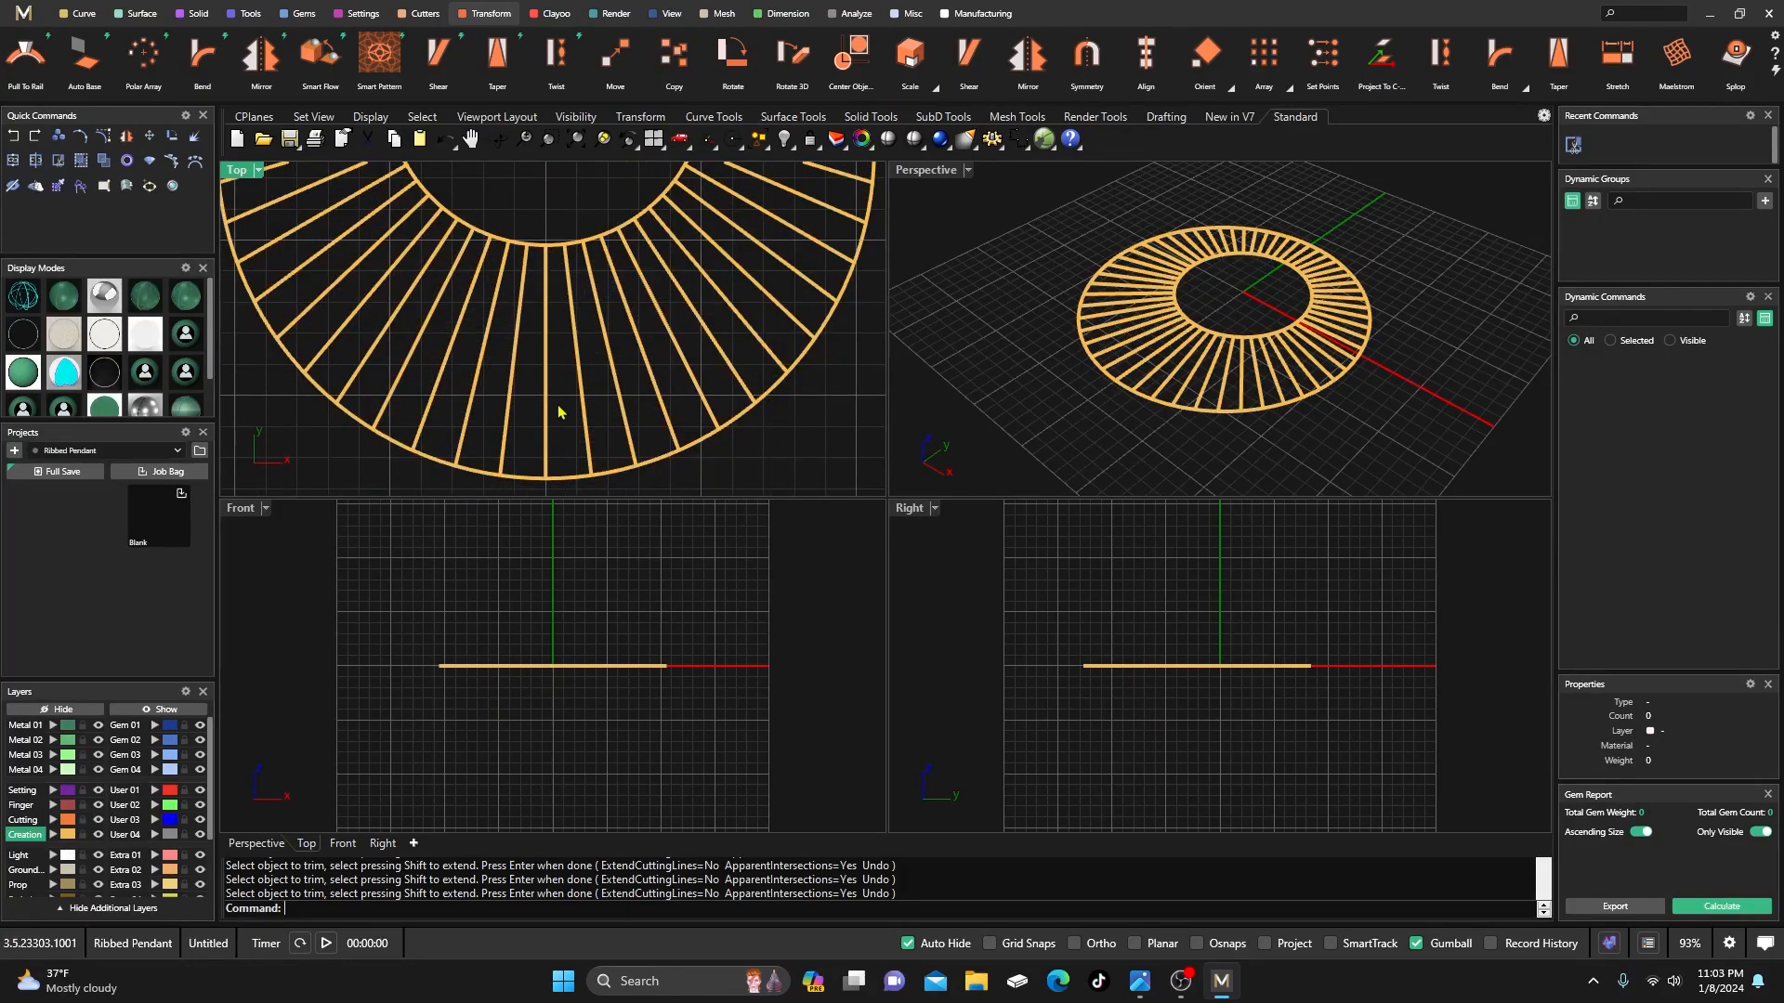
scroll(539, 347, up, 2)
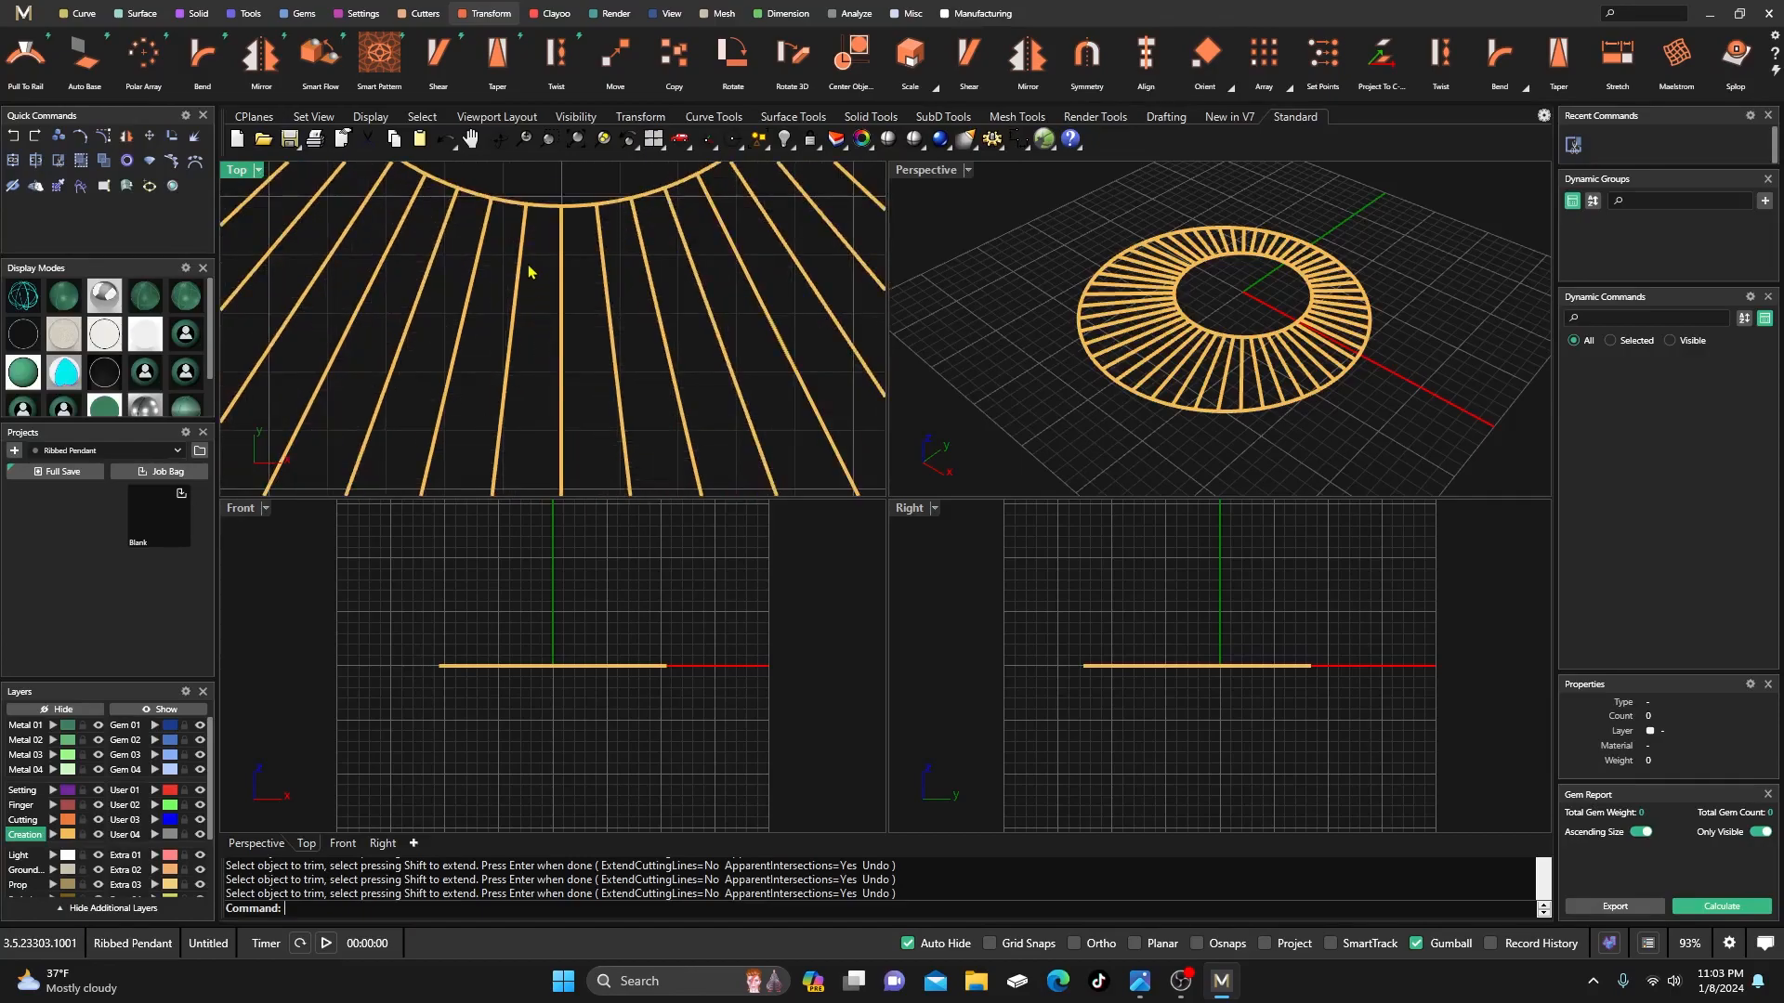
click(563, 364)
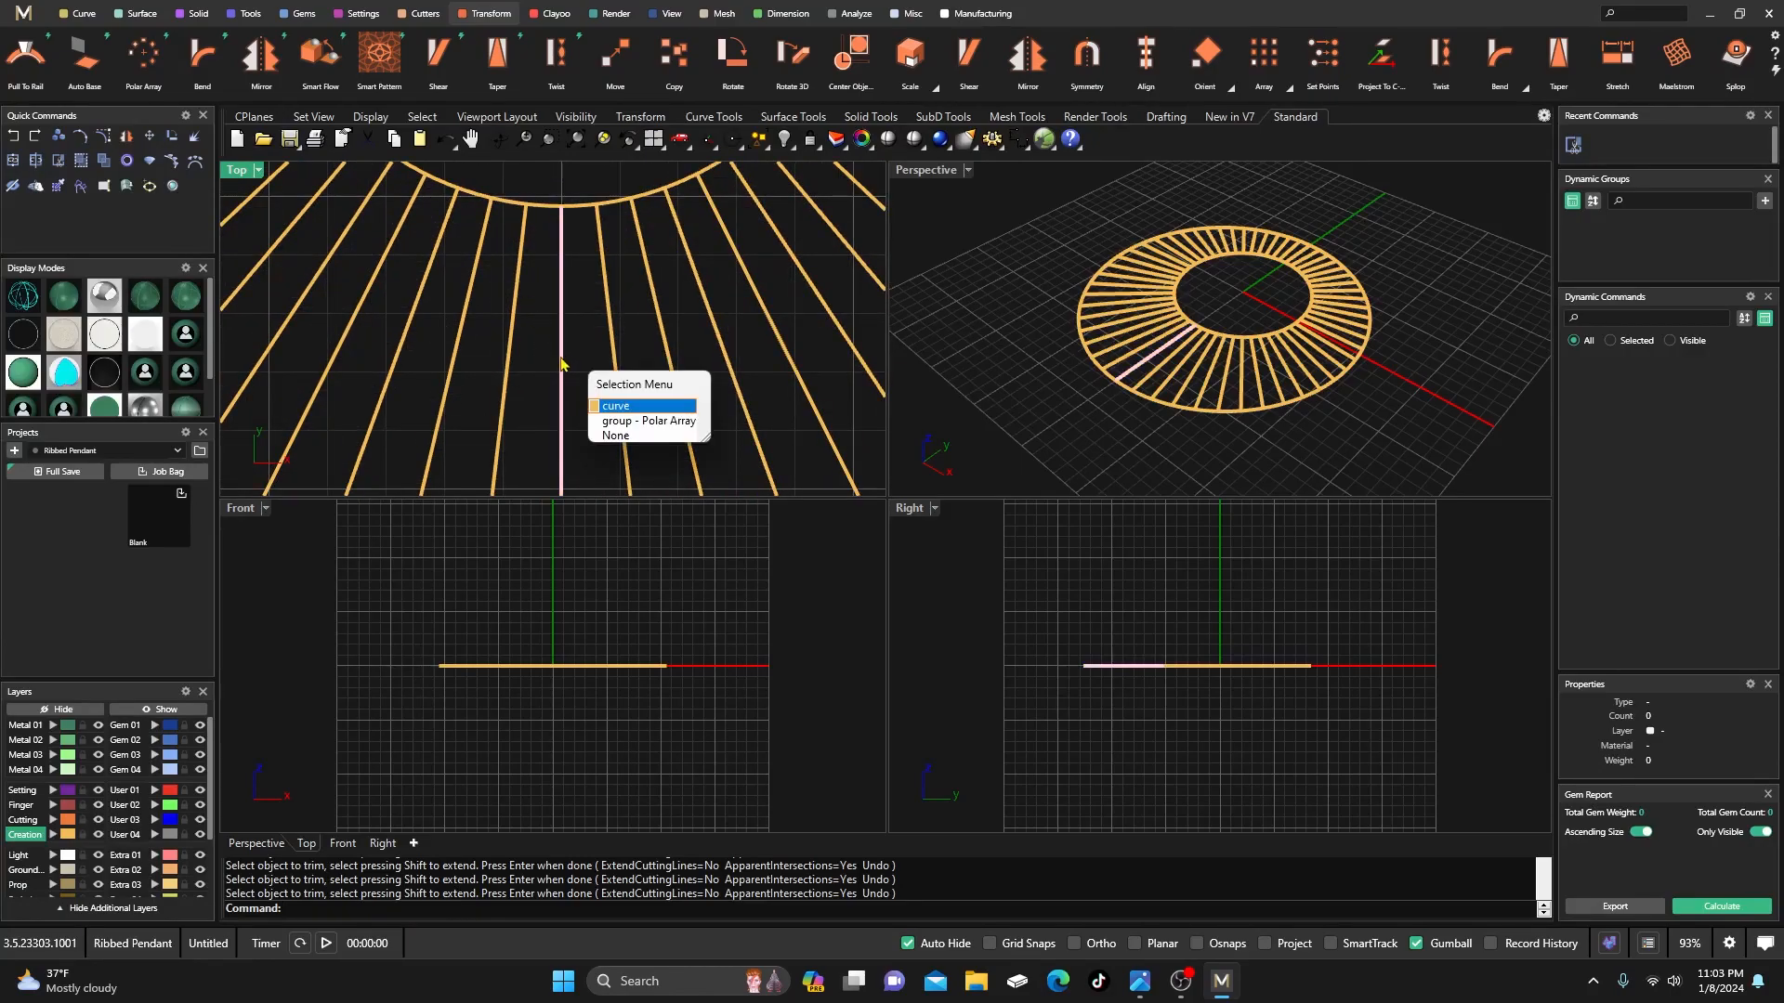
click(613, 407)
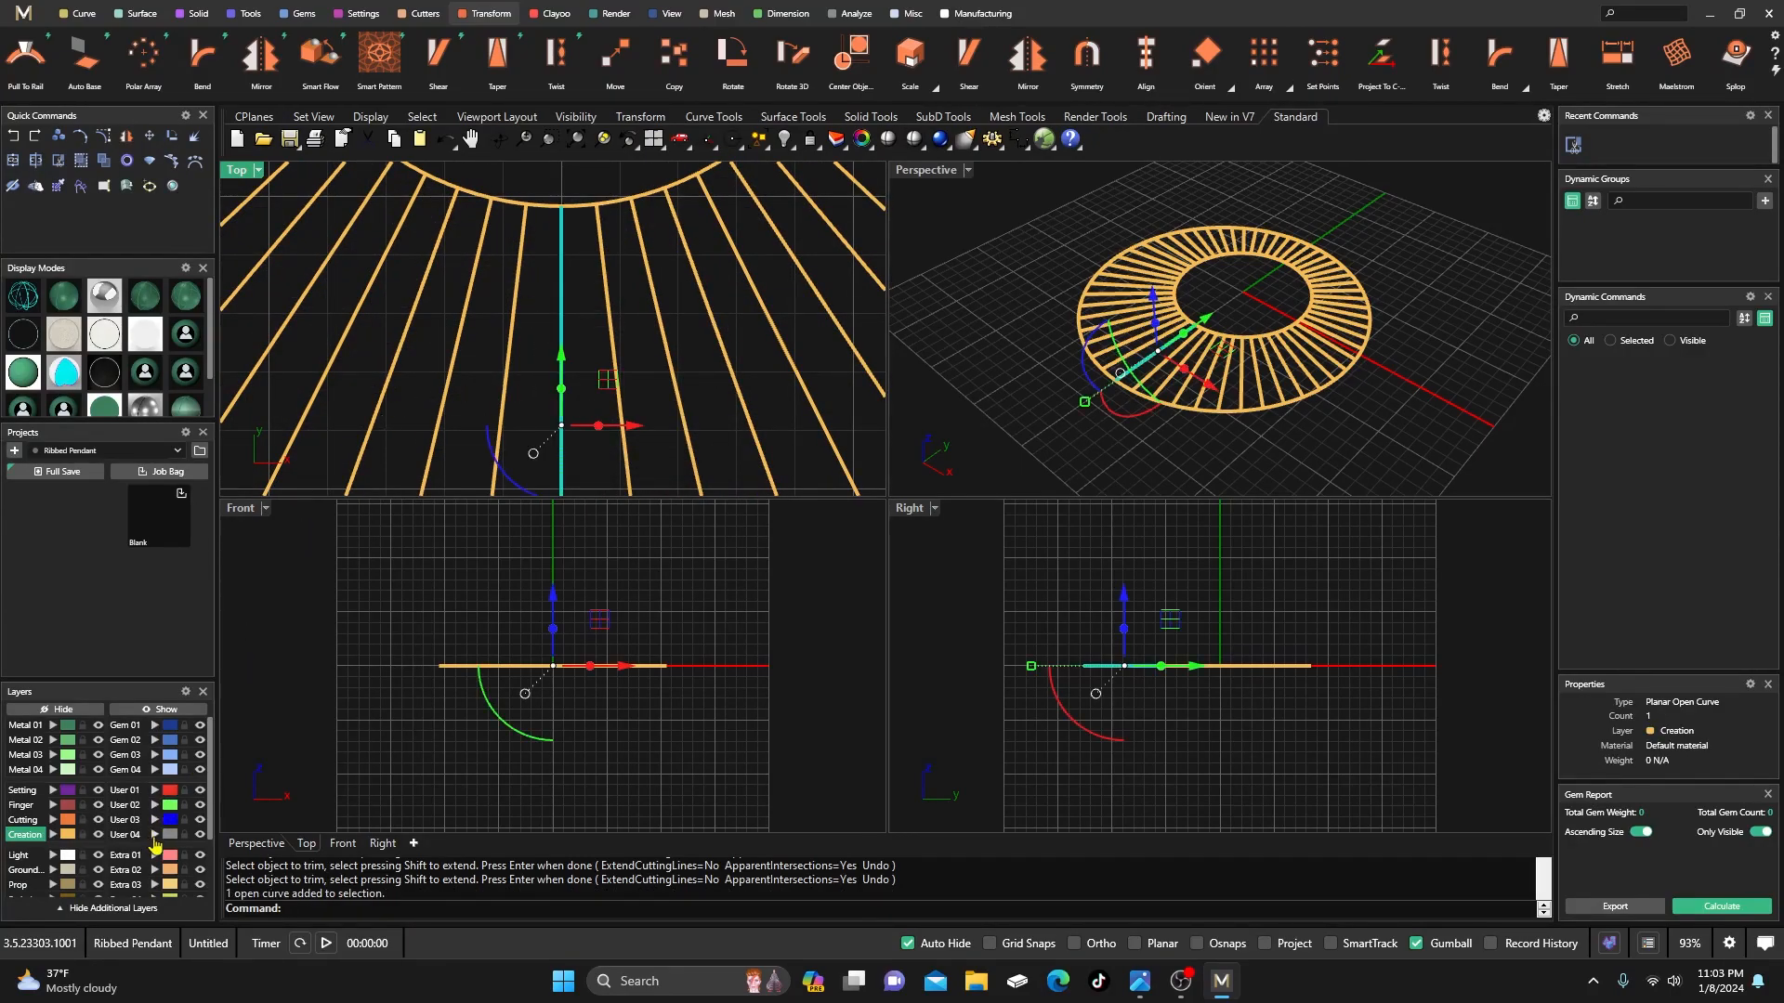
click(154, 836)
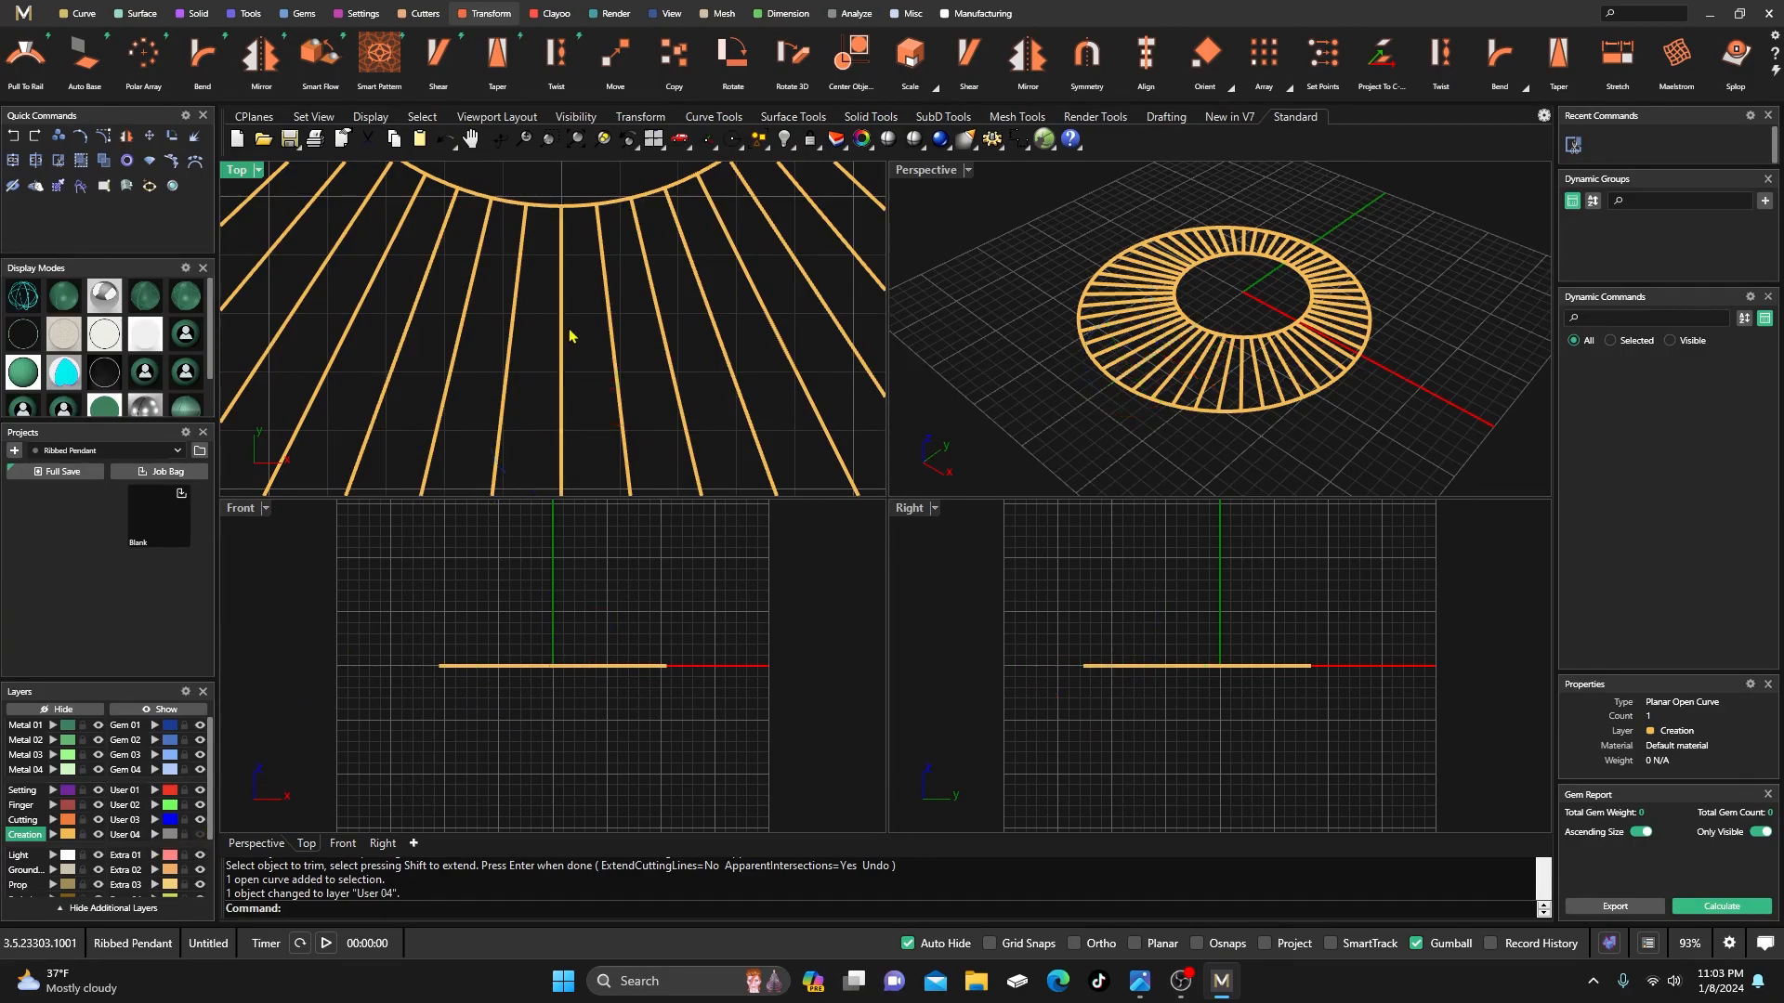
- Ungroup the trimmed polar array so its radial lines become individually selectable
scroll(561, 329, down, 2)
right_drag(561, 329, 561, 312)
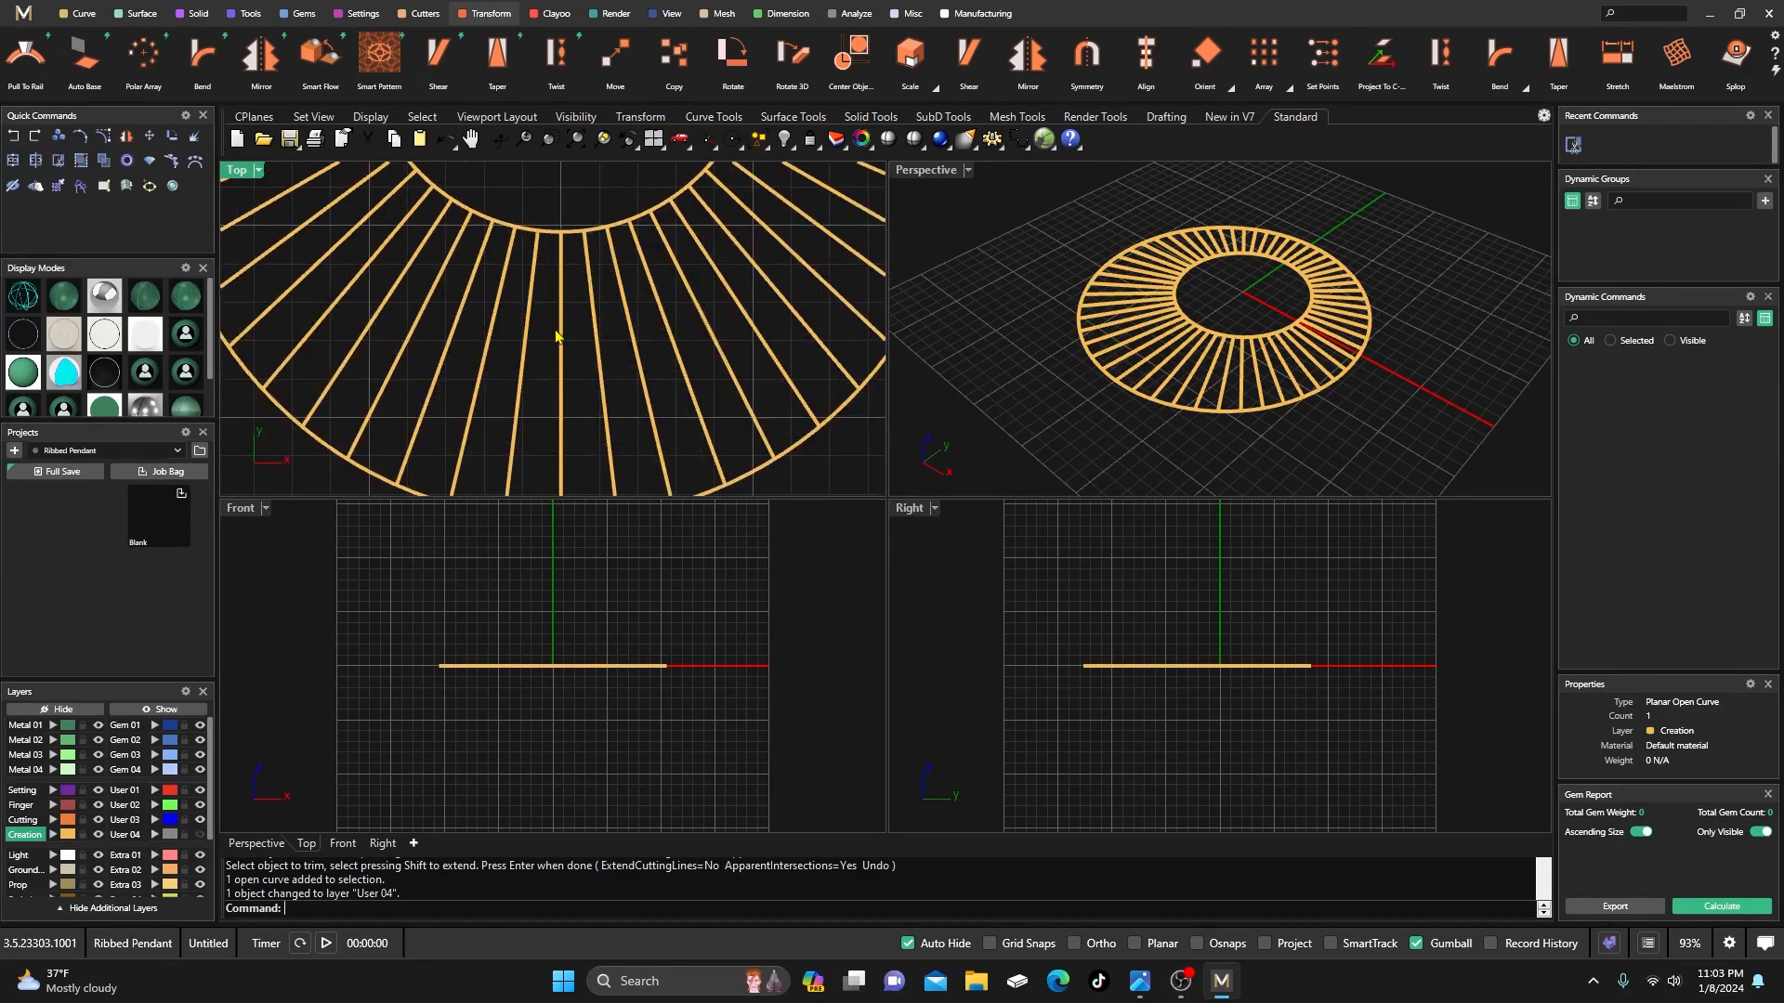
click(557, 330)
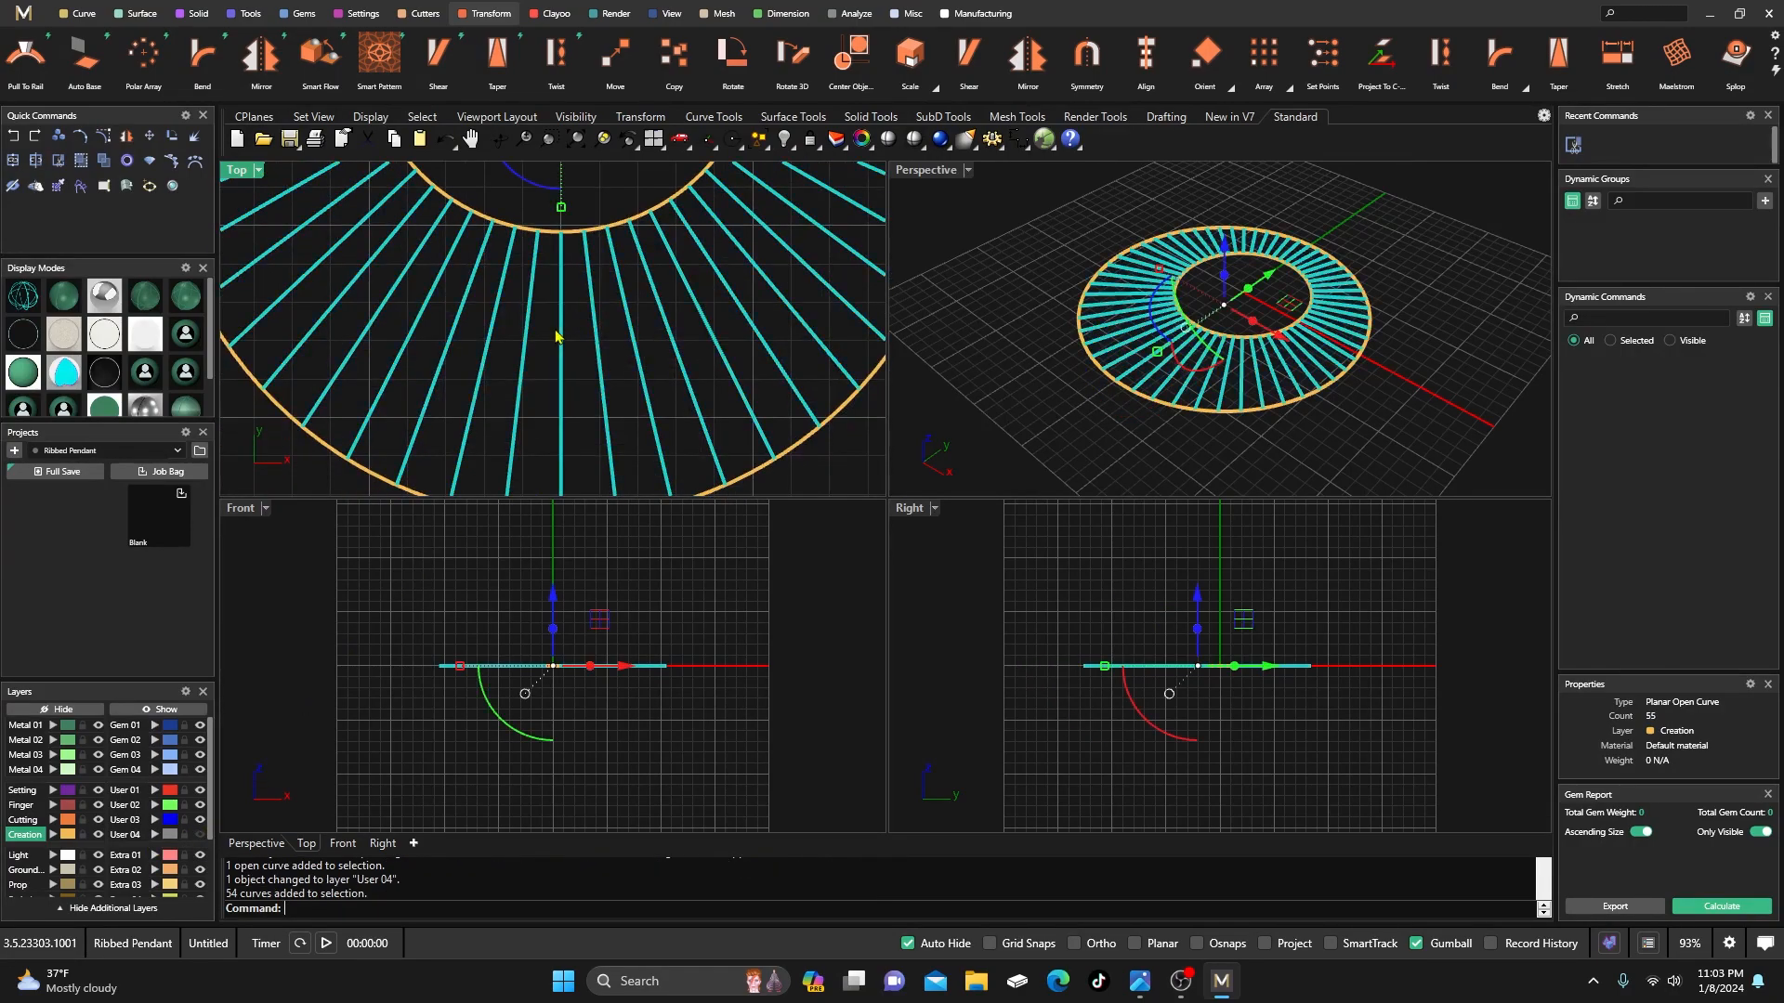
click(102, 161)
click(516, 210)
scroll(554, 316, up, 4)
- Assign the two radial lines on either side of the lower centre line to the User 01 layer
click(606, 349)
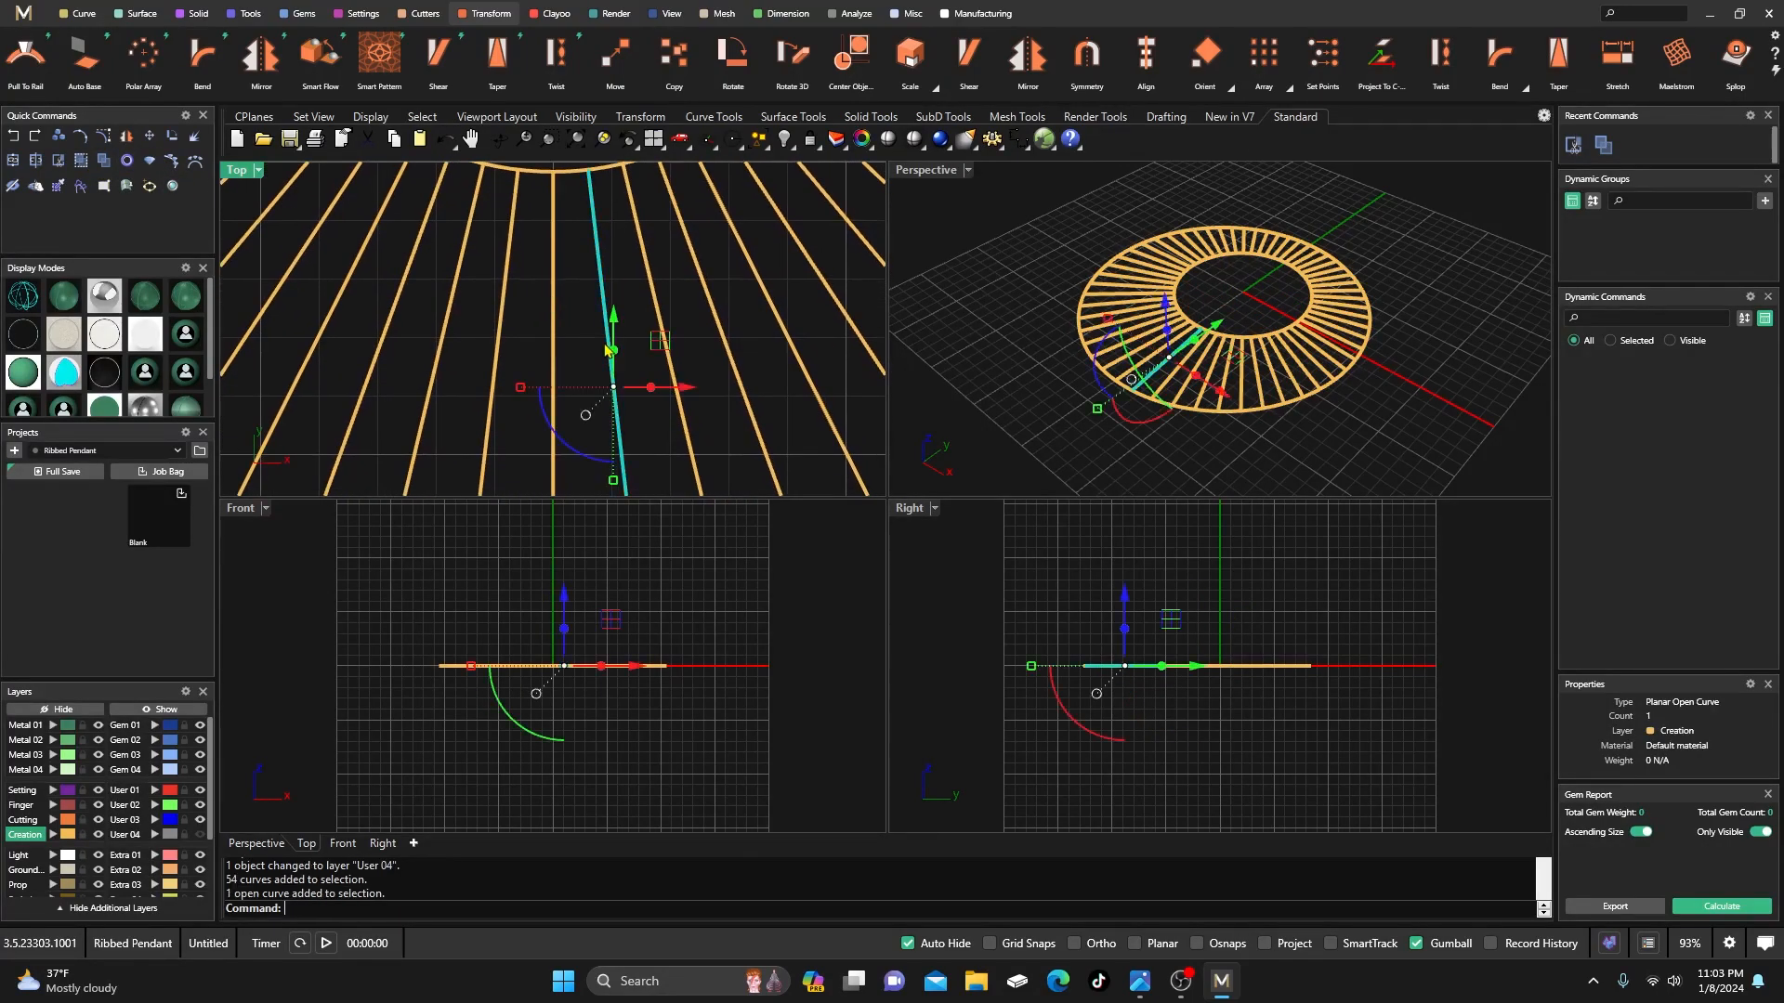
shift+click(501, 318)
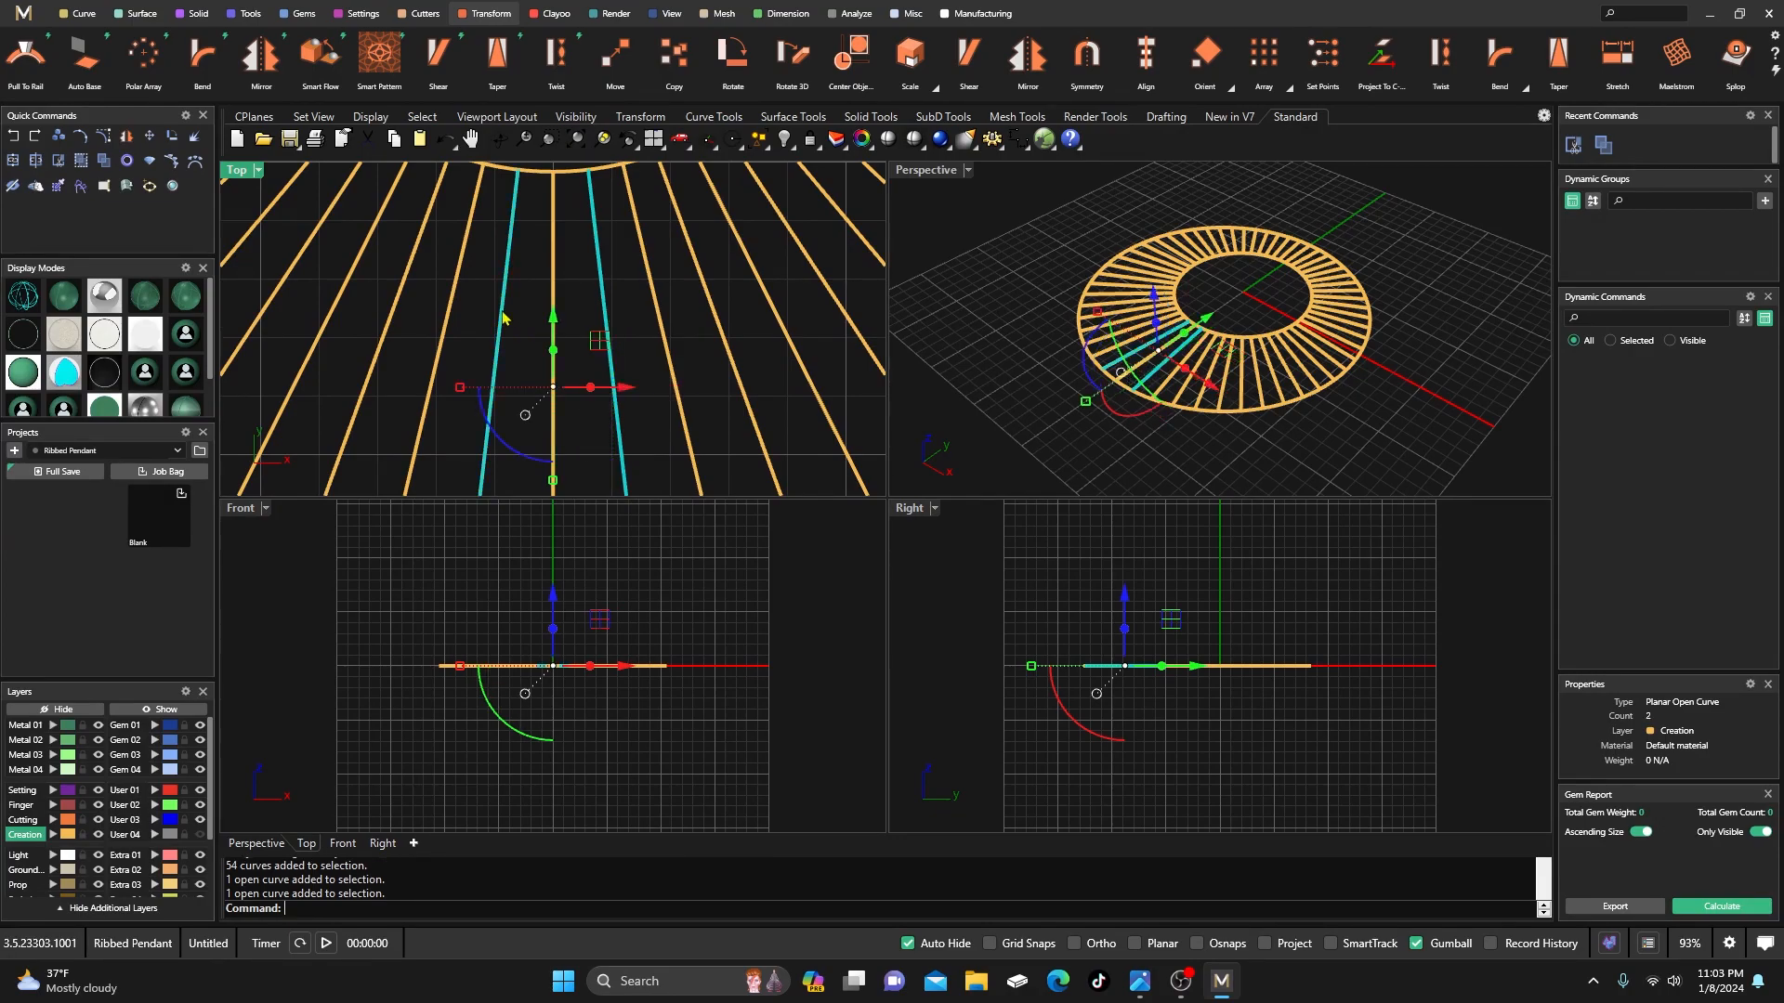
click(154, 791)
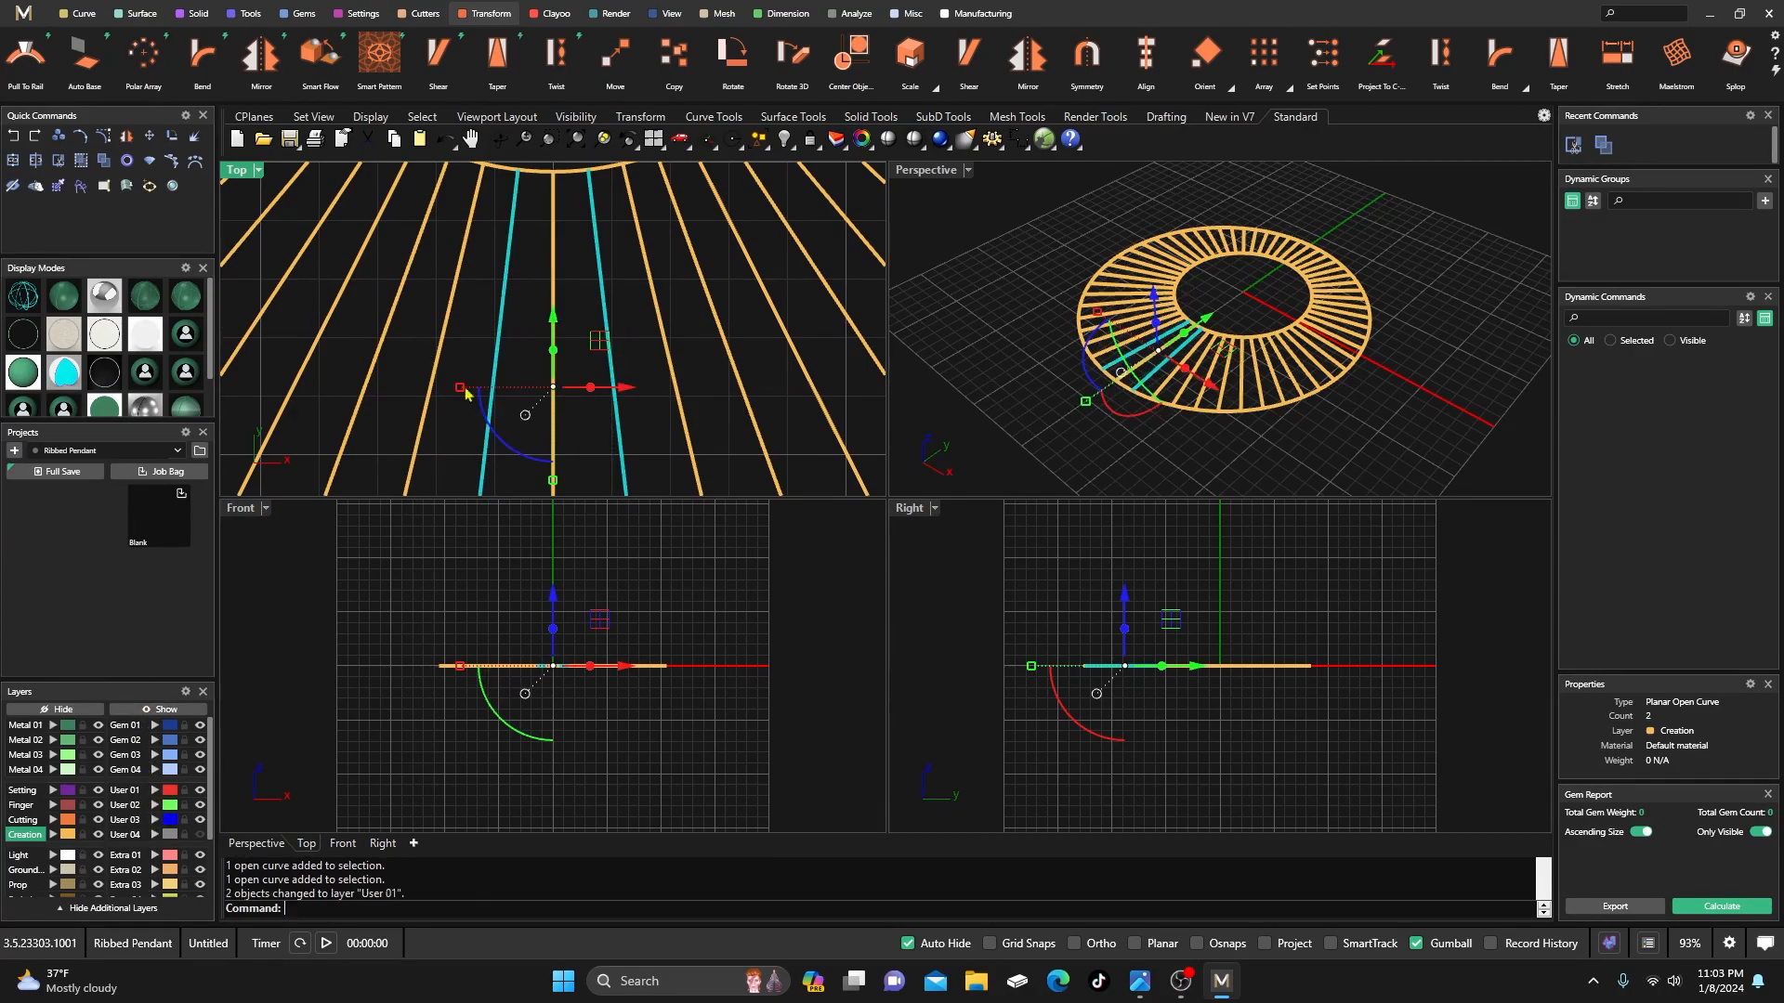
- Assign the inner and outer circles to the User 01 layer
click(552, 173)
scroll(528, 230, down, 3)
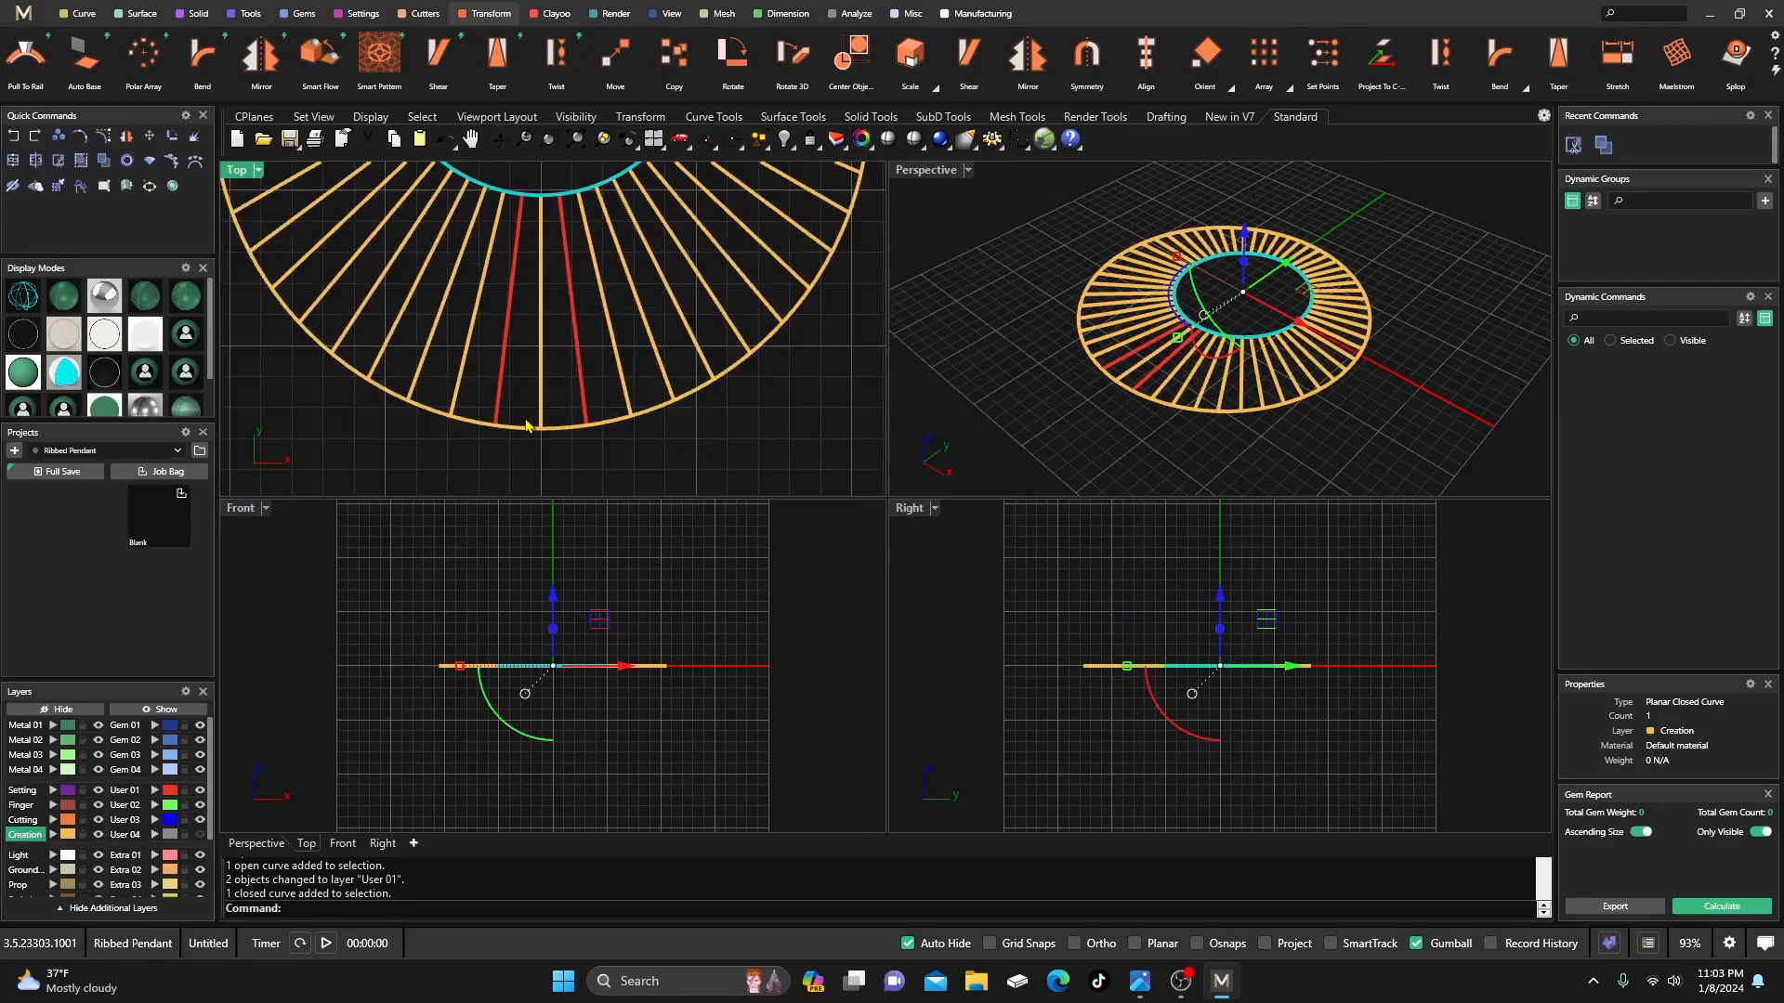
shift+click(526, 427)
click(156, 791)
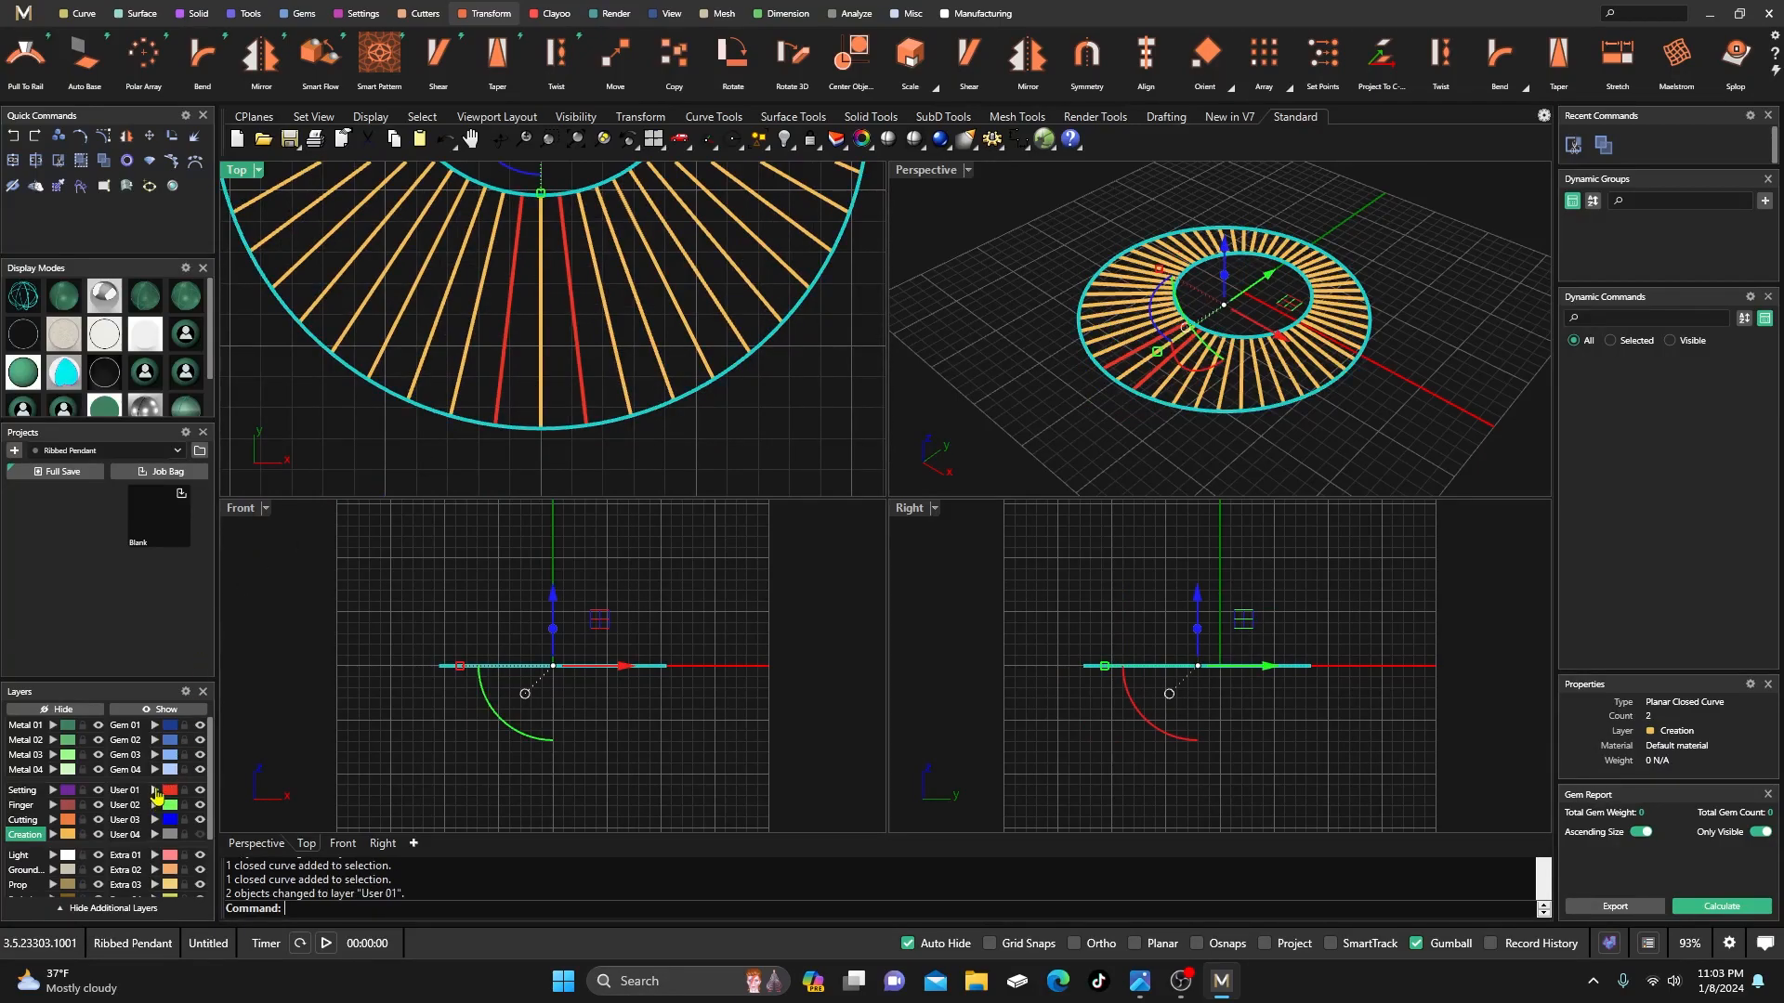
click(154, 790)
click(357, 439)
scroll(479, 417, down, 3)
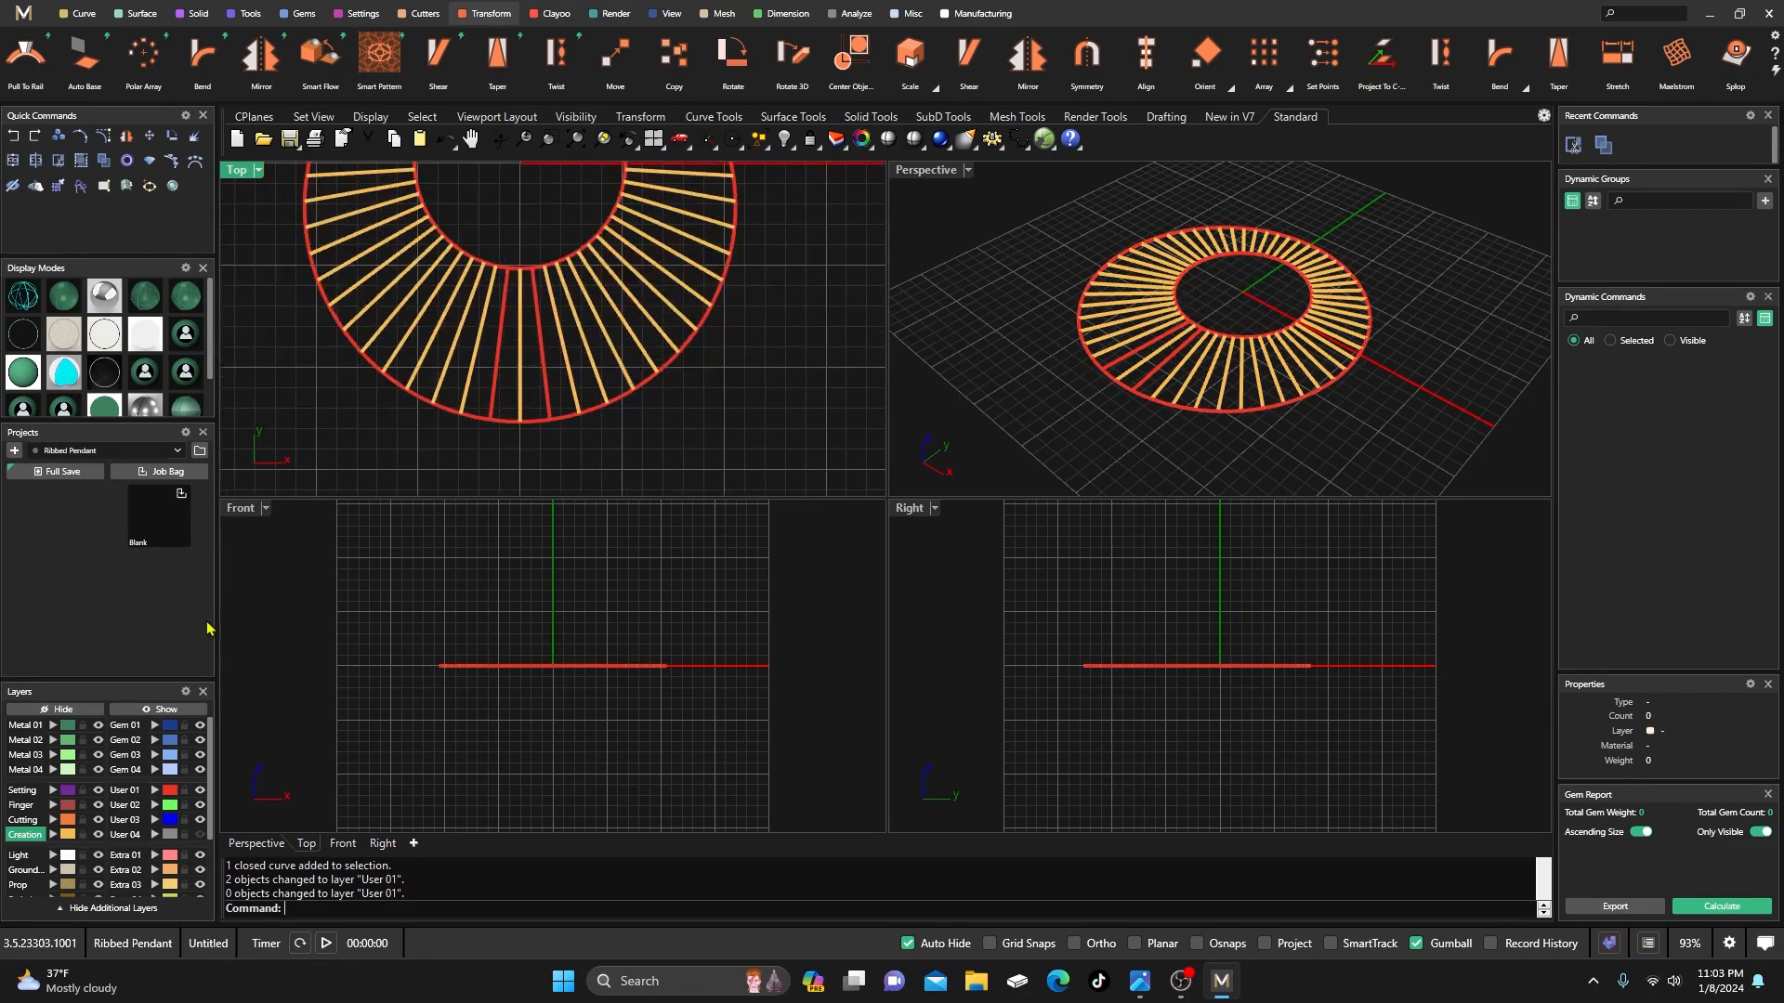
- Move all curves remaining on the Creation layer to the Extra 01 layer and hide that layer
click(66, 840)
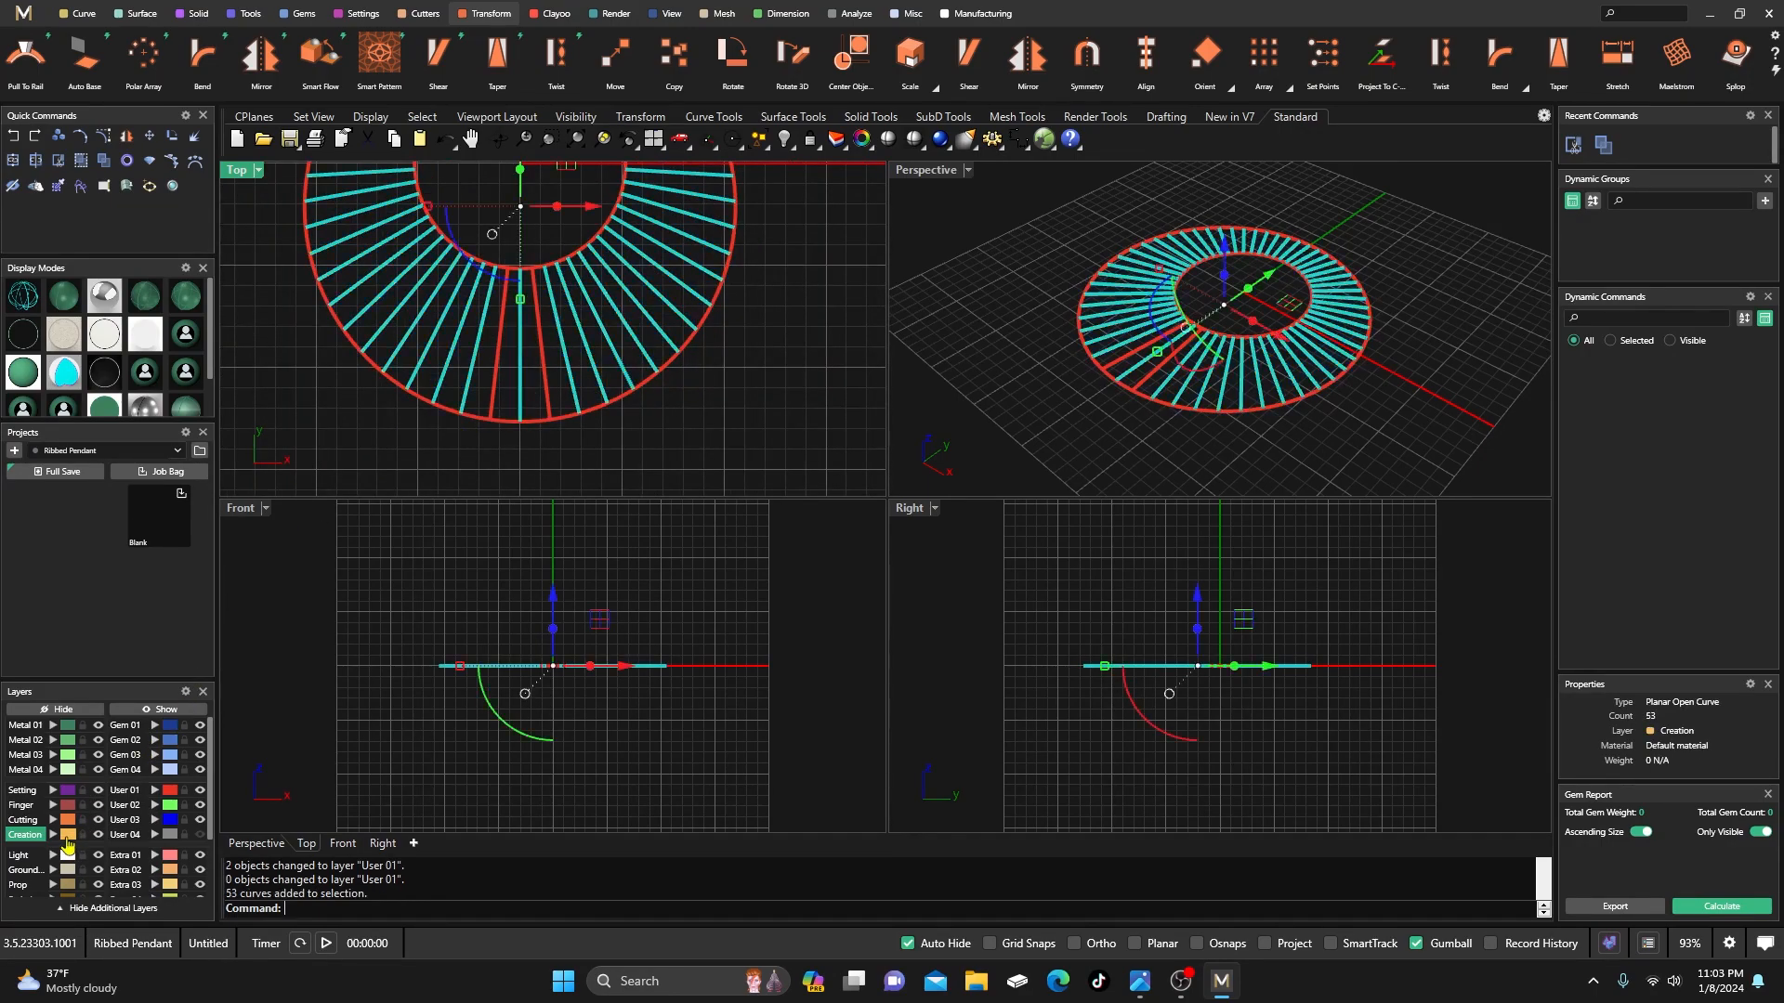
click(154, 856)
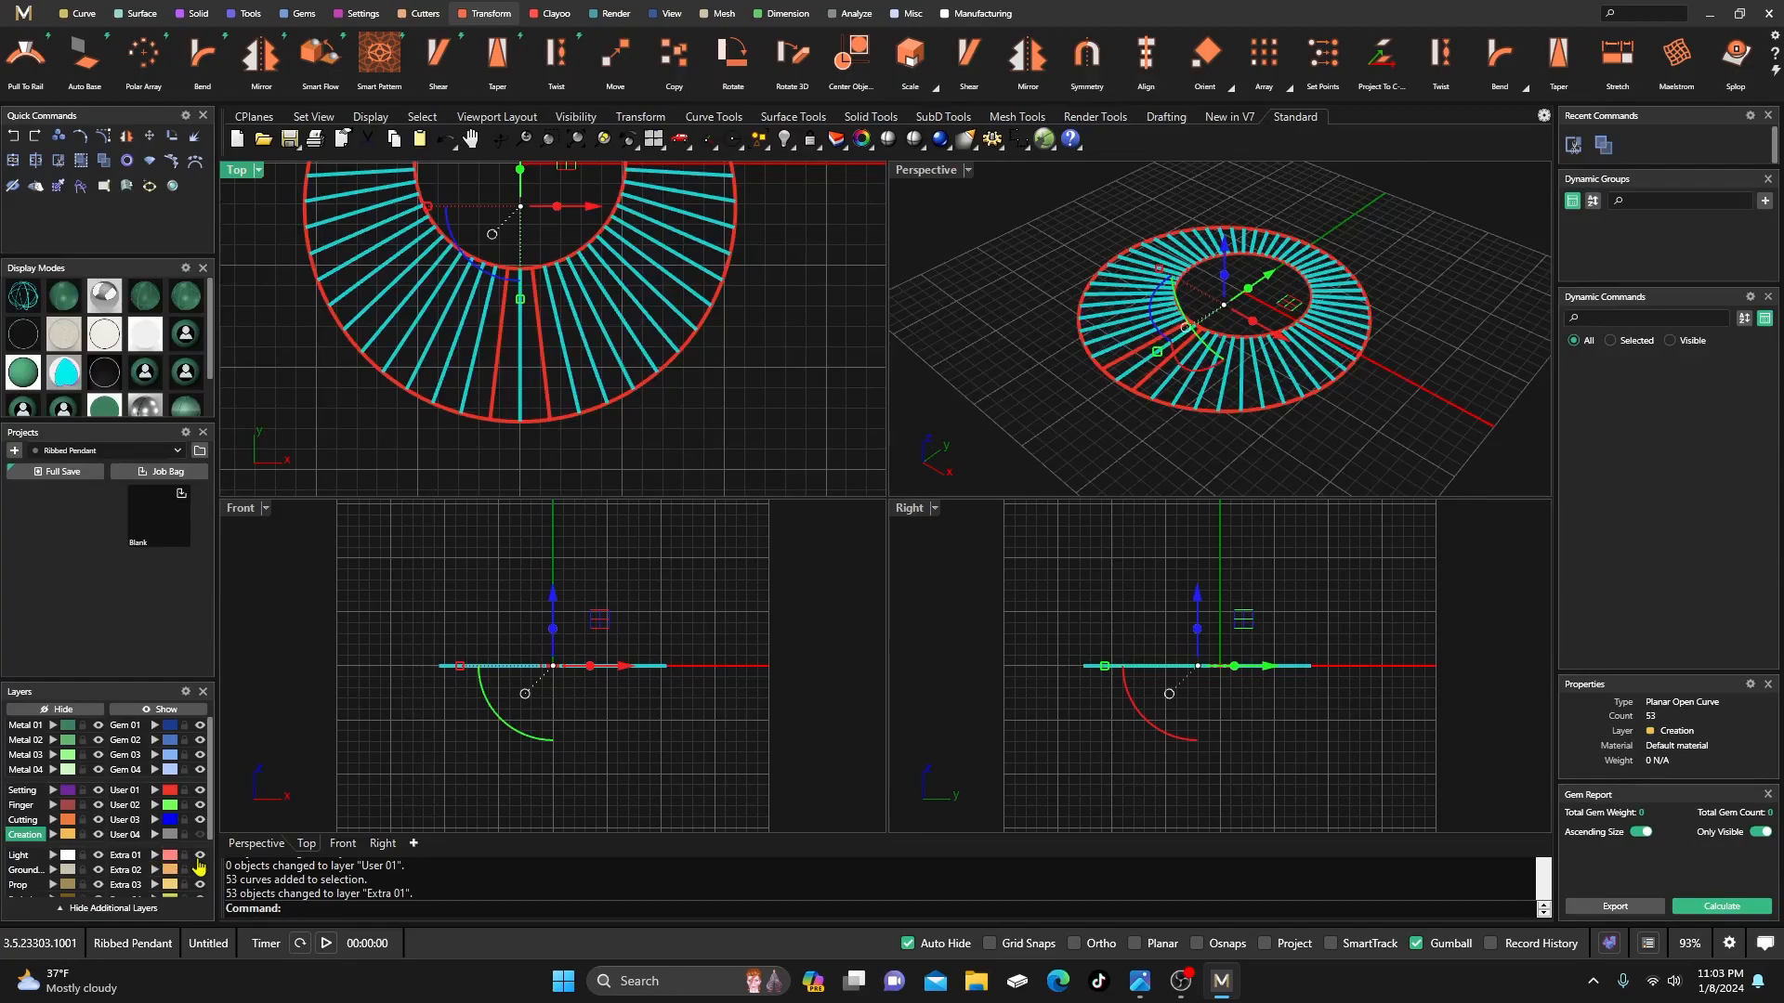
click(200, 855)
- Examine the rib shapes at the bottom of the pendant in pendant.jpg and put the image away again
scroll(515, 316, up, 2)
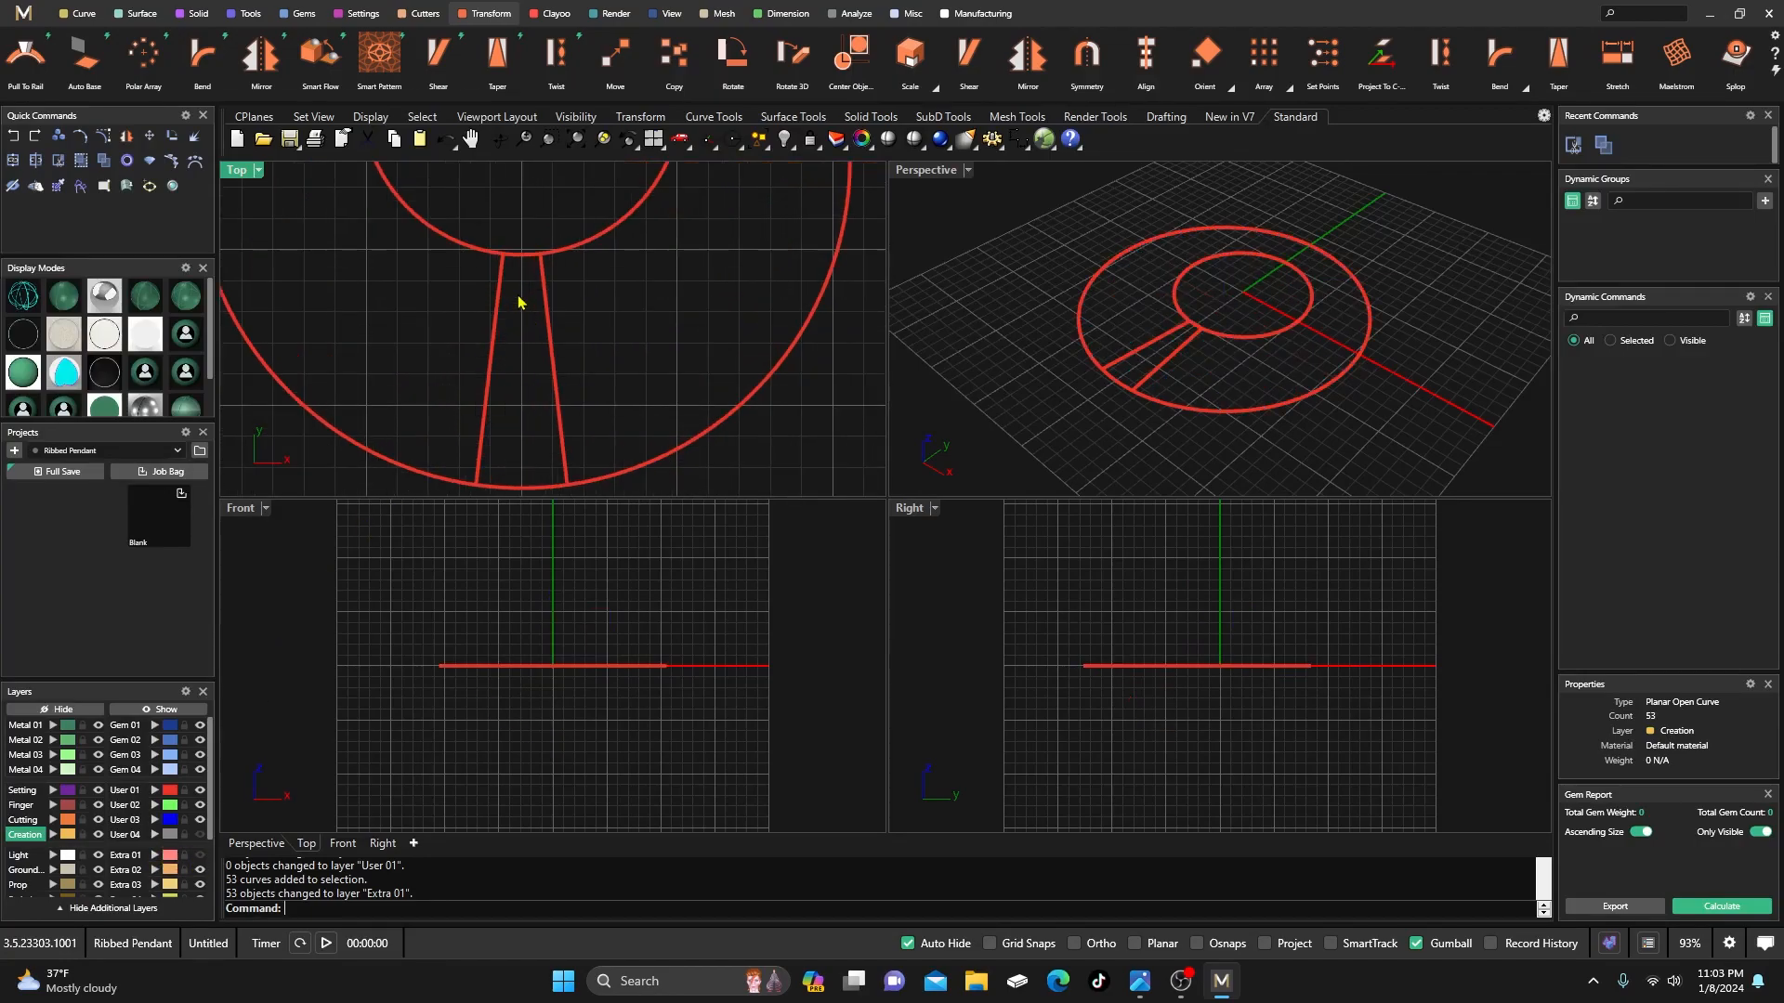
scroll(518, 301, up, 3)
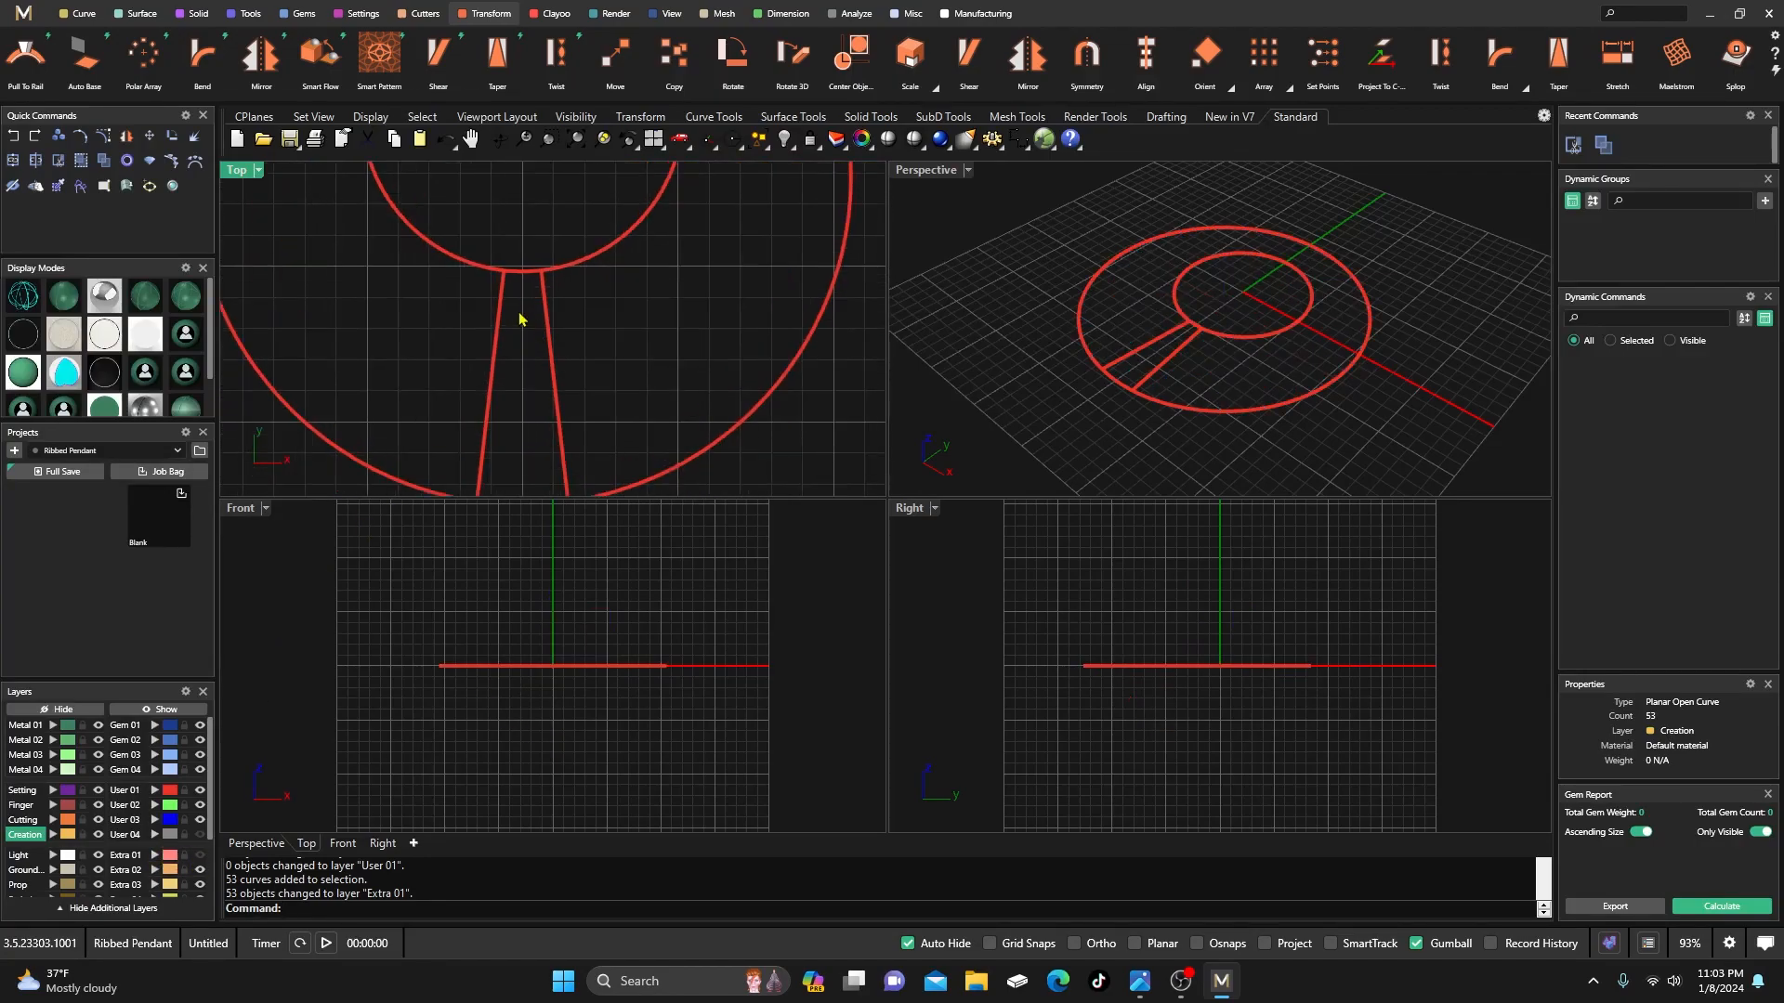
right_drag(509, 317, 520, 267)
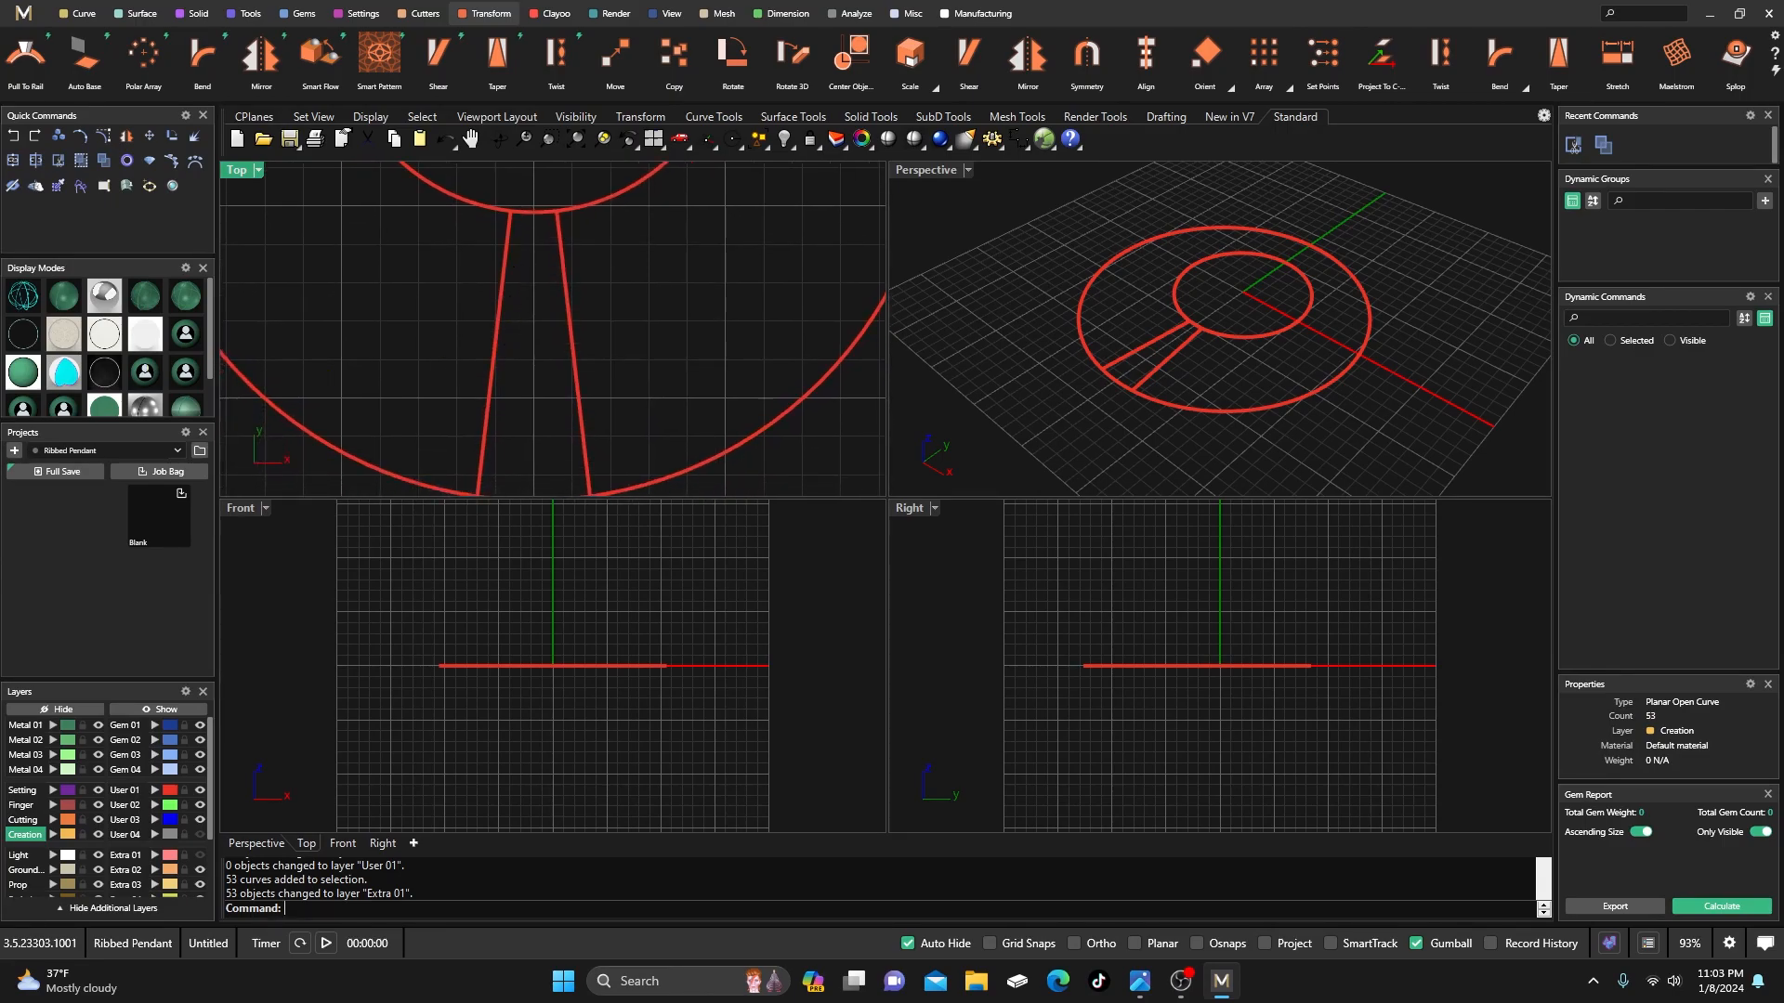
drag(0, 307, 1041, 187)
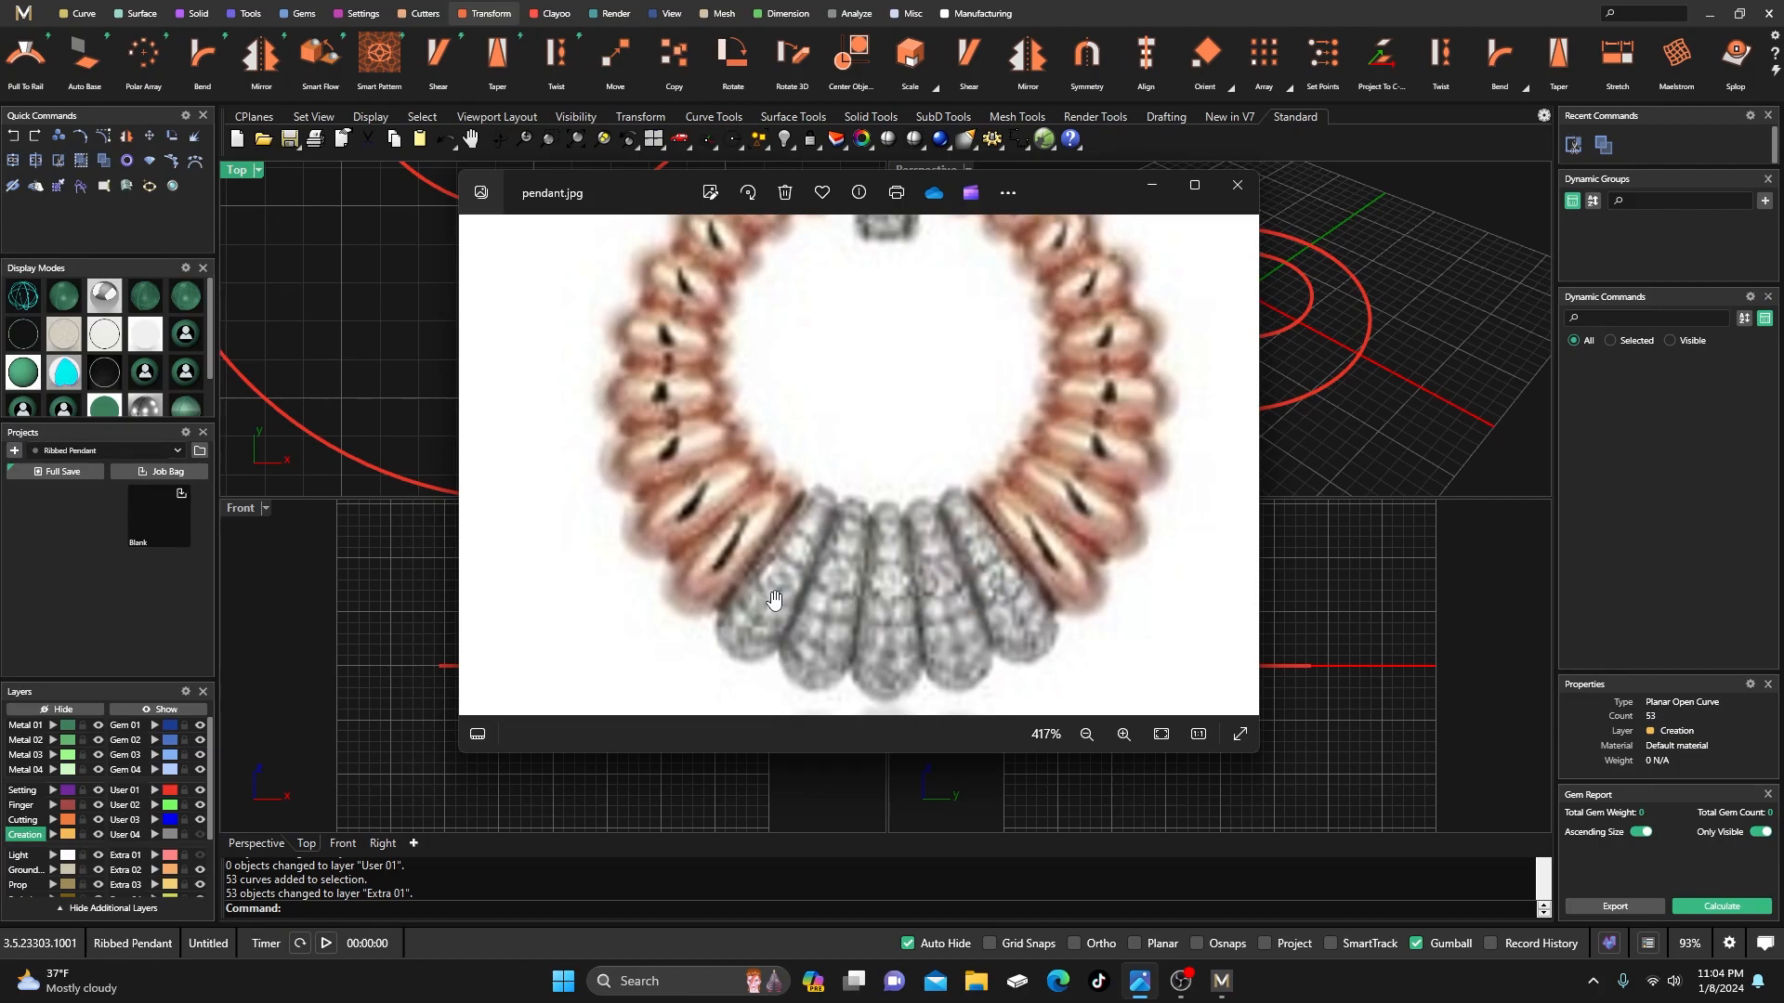
drag(1057, 195, 0, 288)
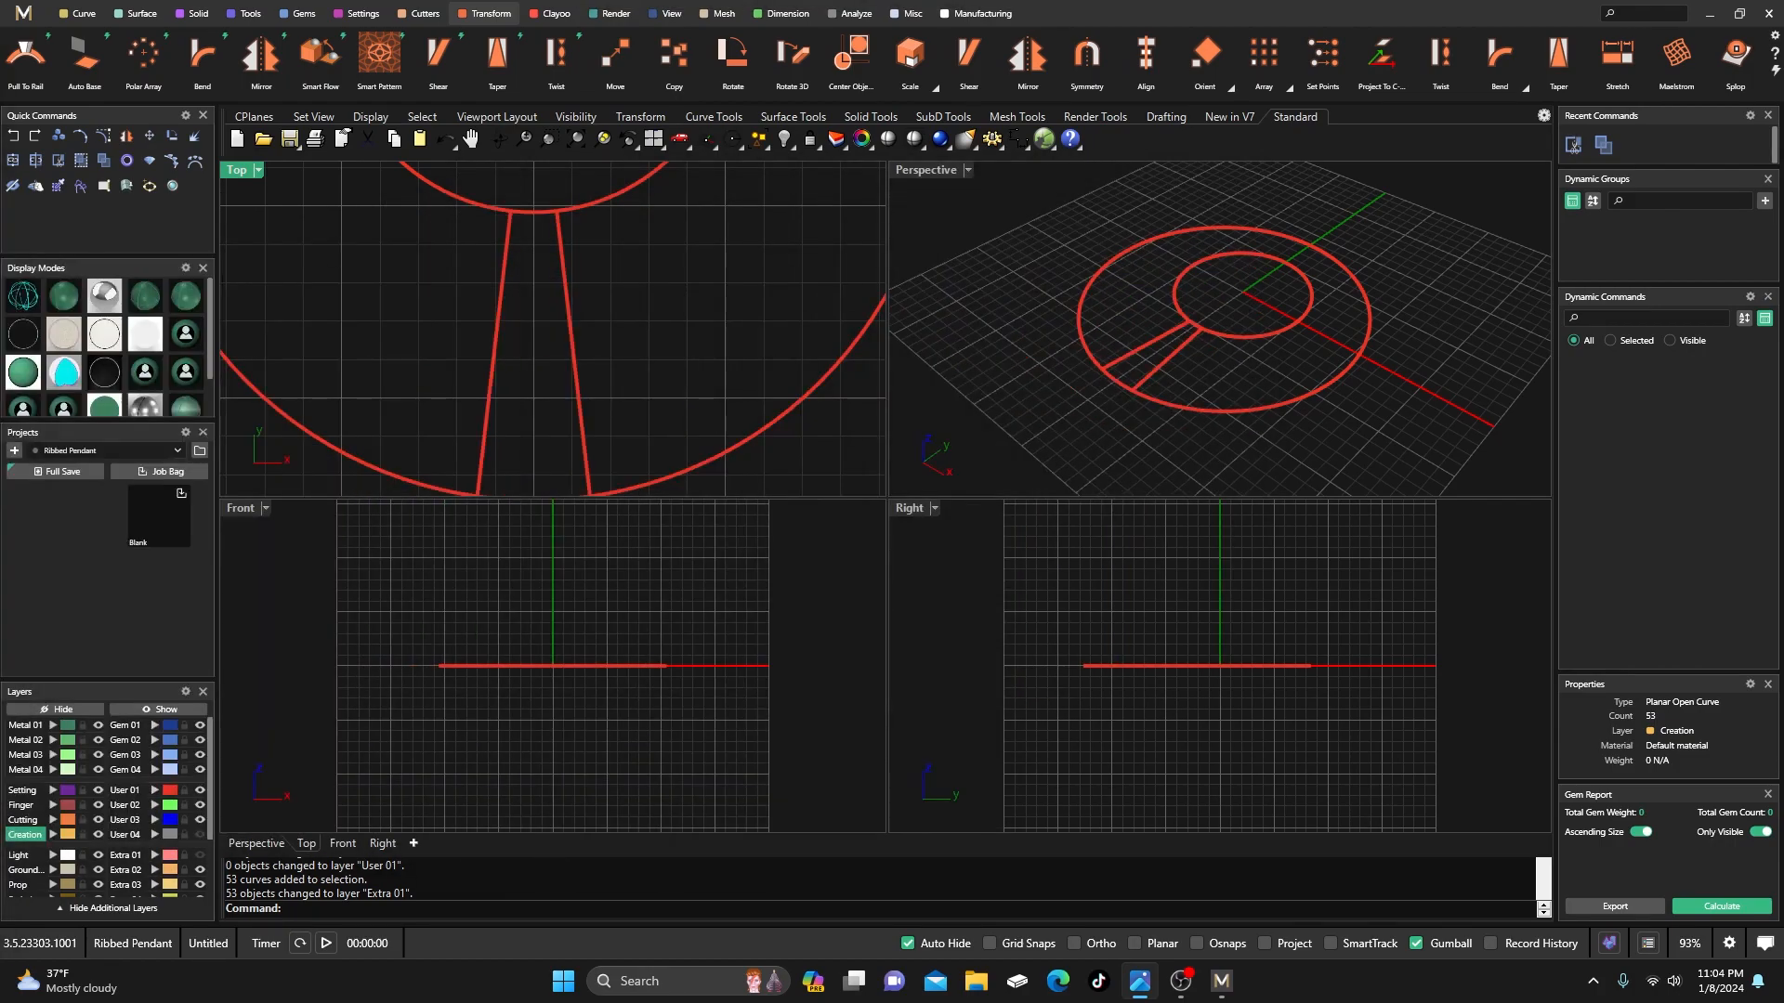
- Blend the two radial lines at their inner-circle ends, flipping both curves and setting both curve blend values to 1
scroll(450, 367, down, 4)
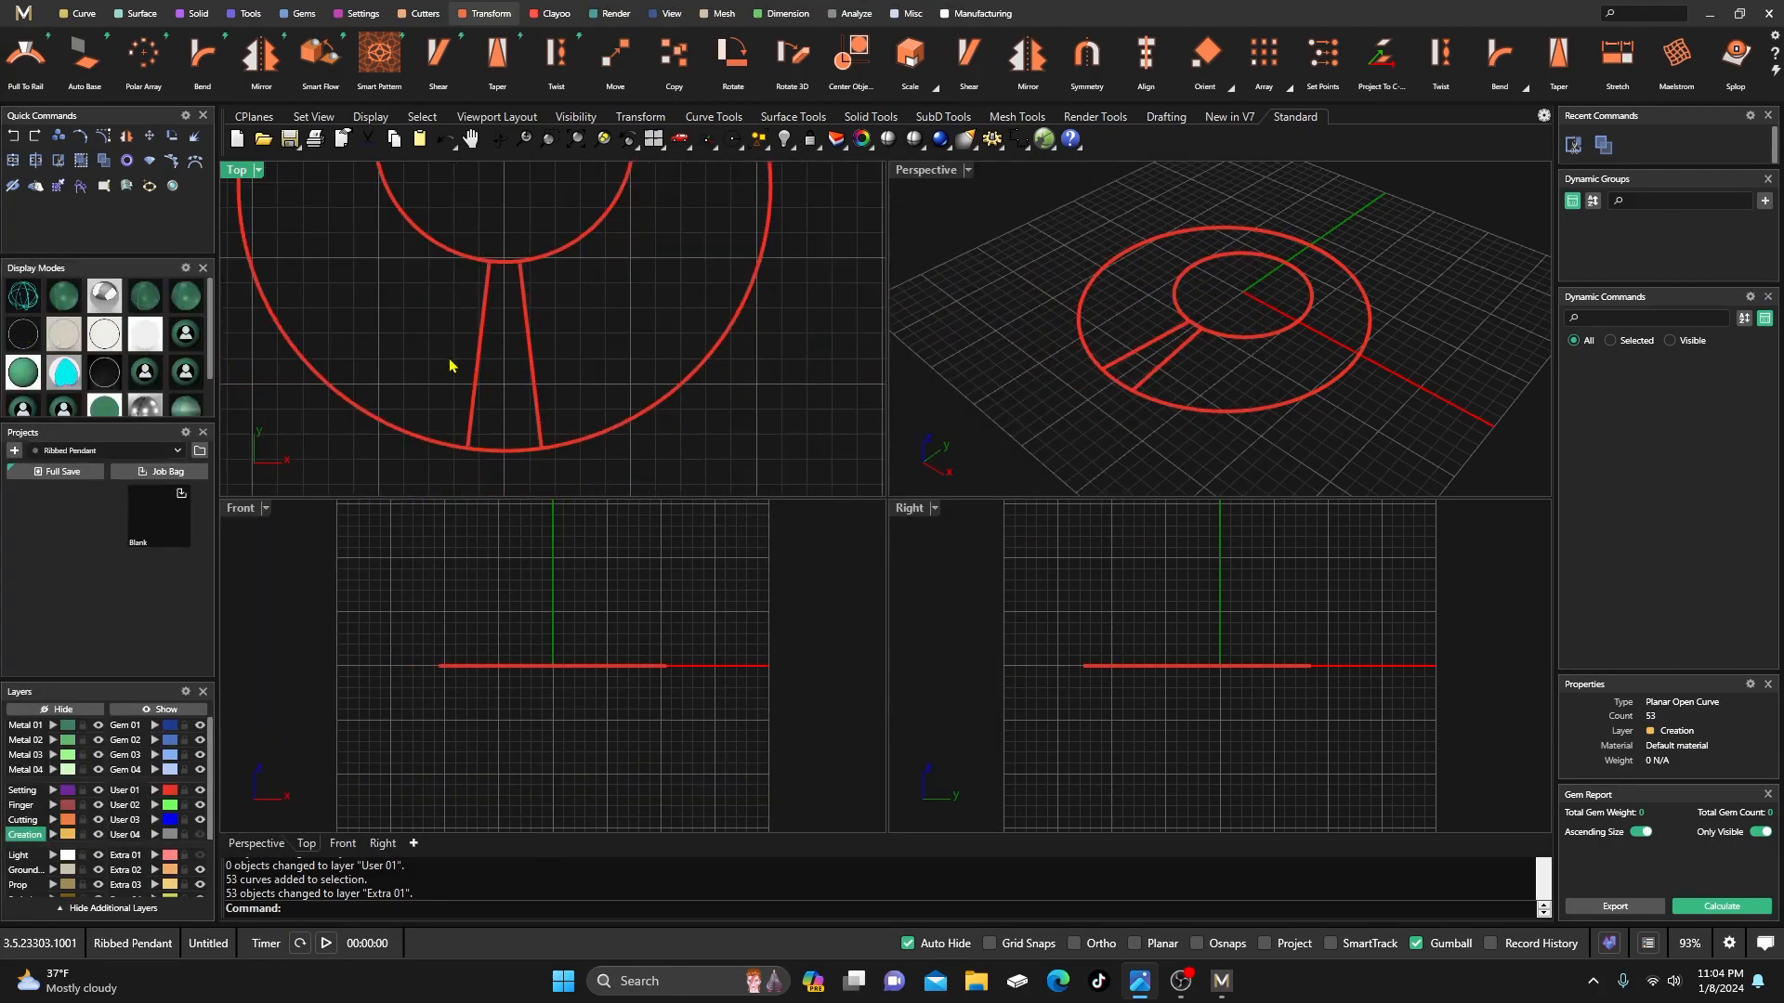
click(81, 13)
click(261, 54)
click(526, 300)
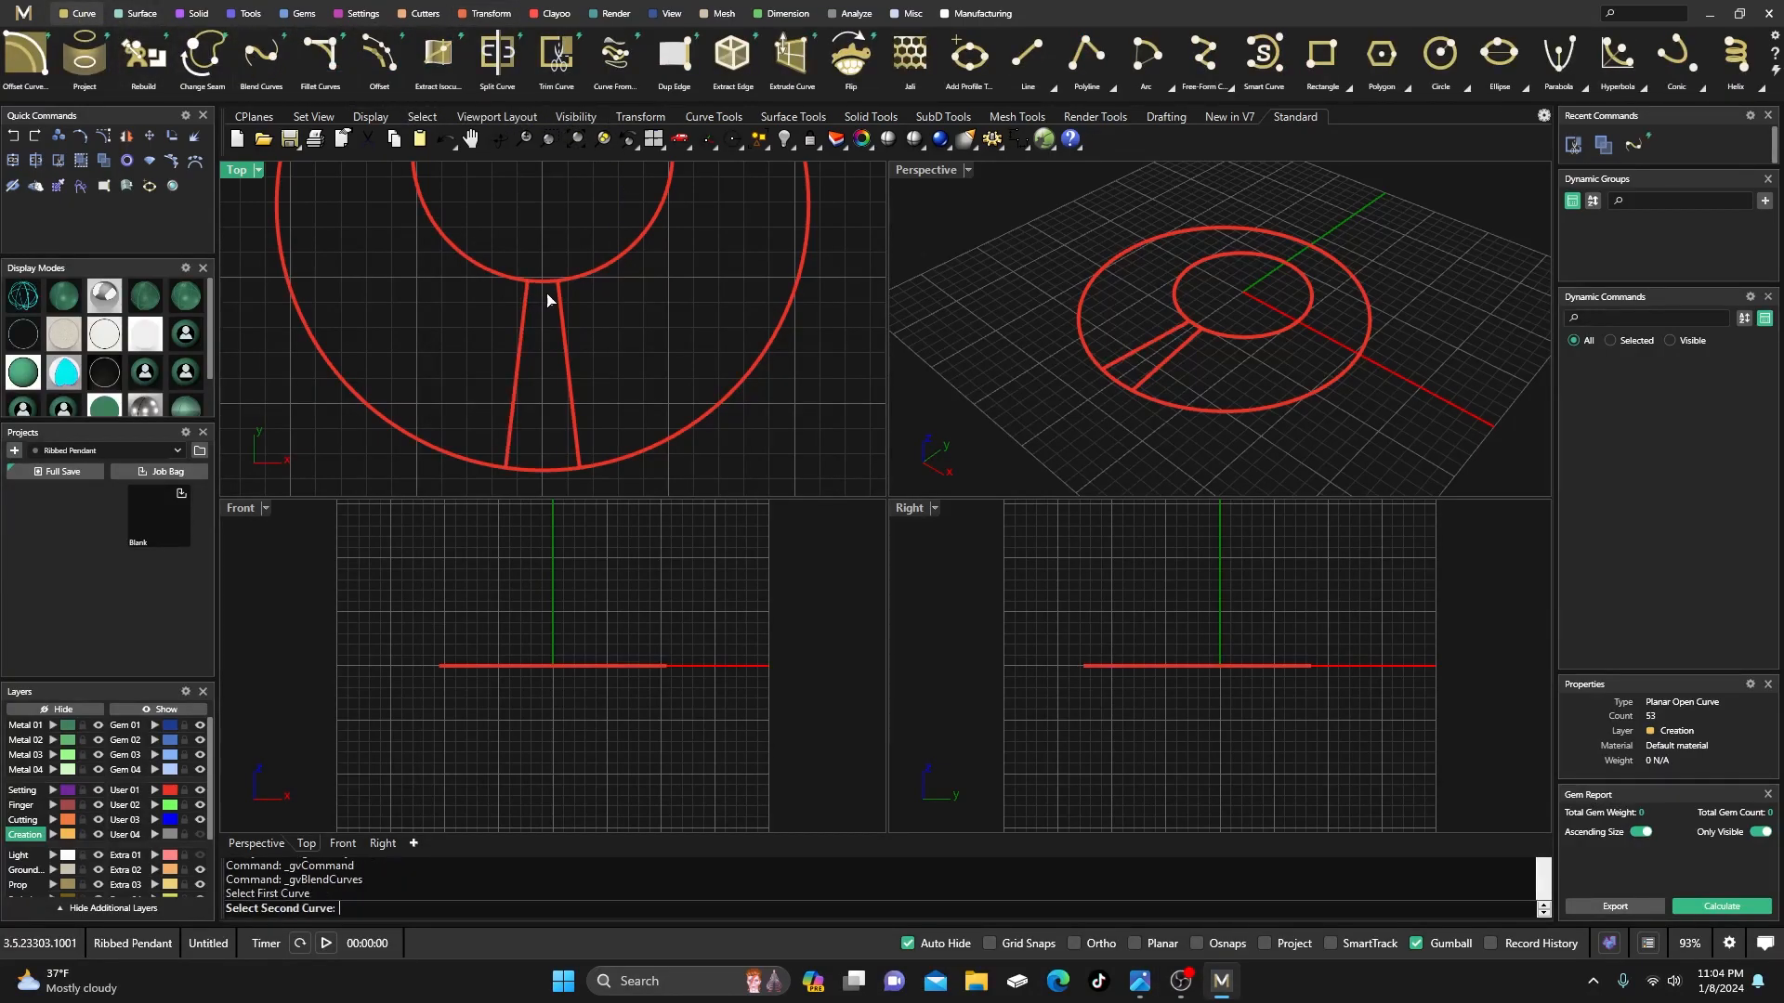
click(558, 296)
scroll(552, 299, up, 3)
click(1749, 519)
click(1748, 538)
right_drag(679, 321, 688, 351)
mouse_move(519, 275)
drag(523, 270, 570, 253)
mouse_move(523, 253)
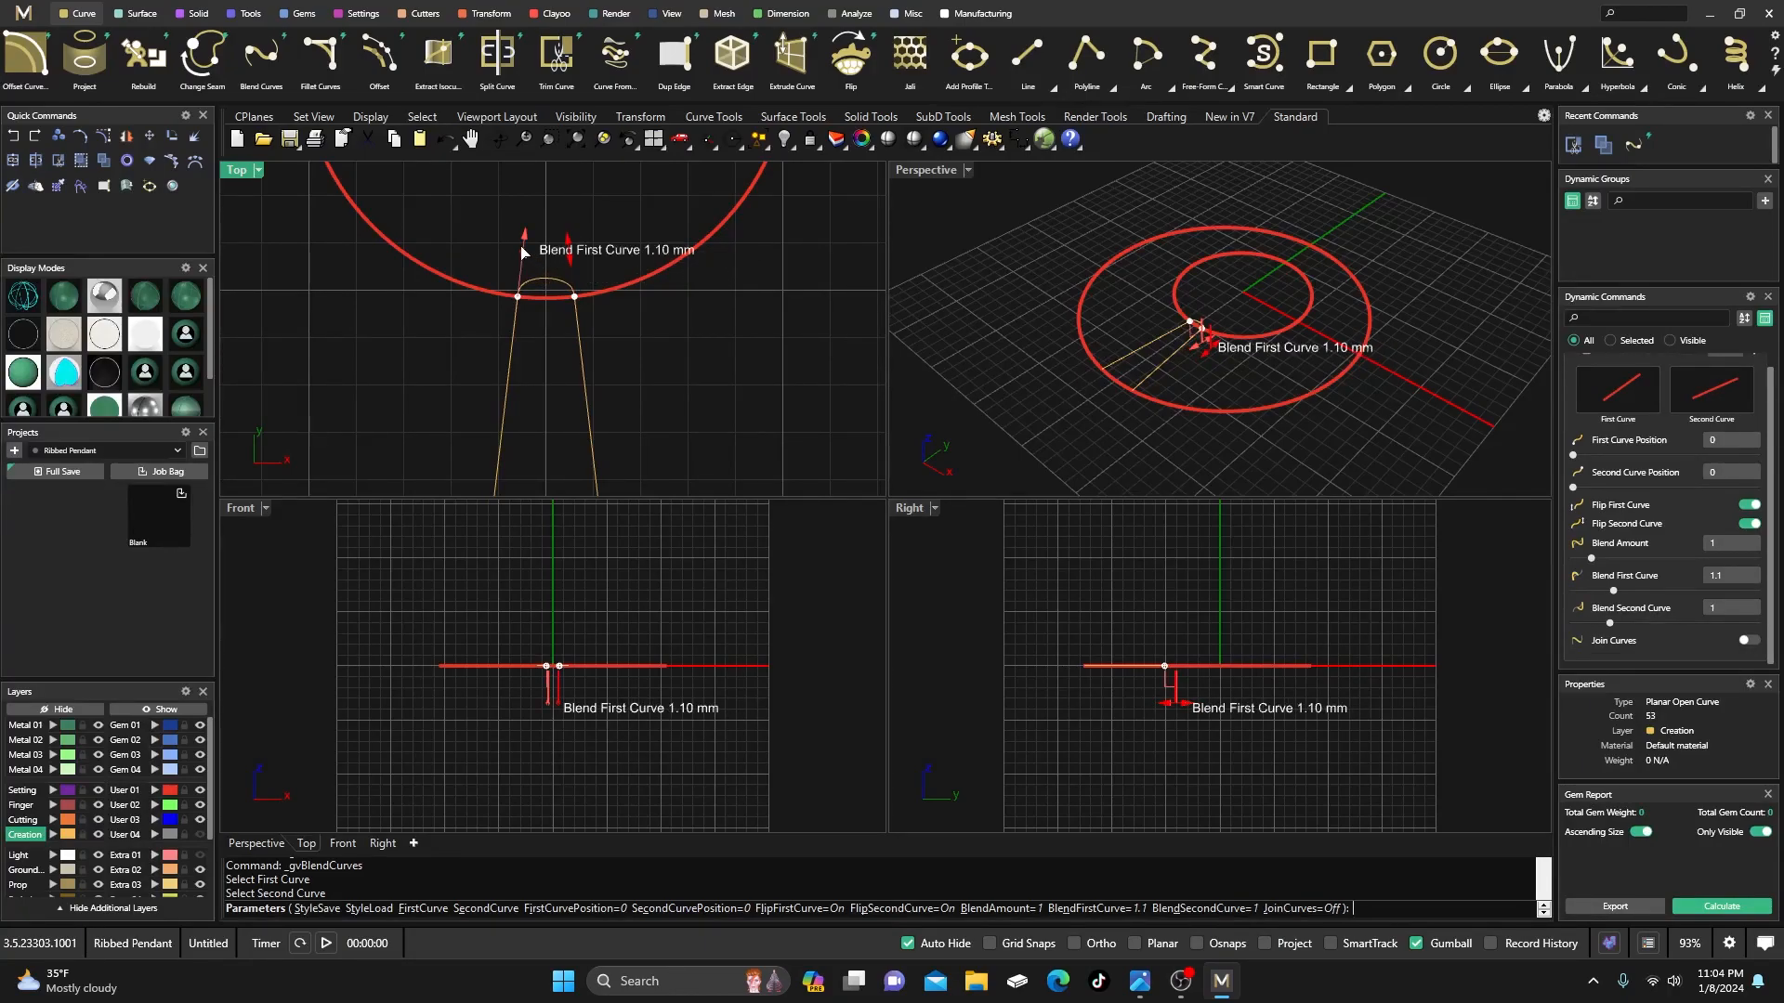
drag(526, 253, 526, 257)
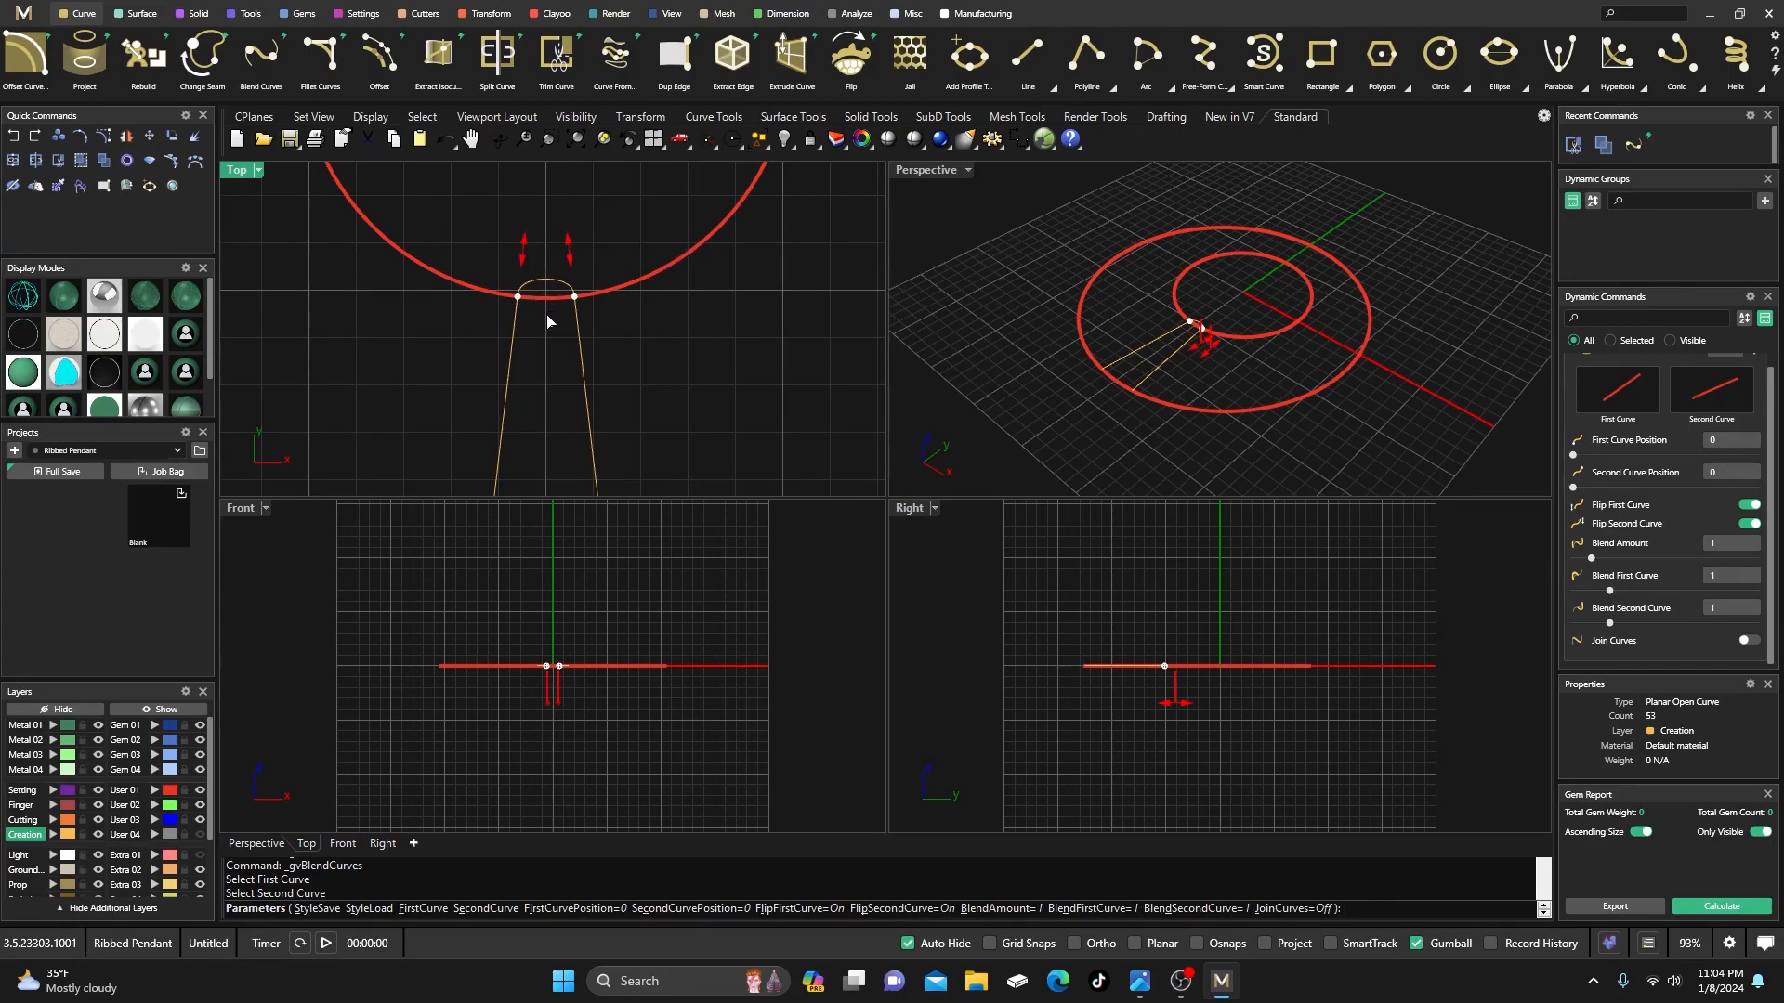
key(Return)
- Blend the same two lines at their outer-circle ends with both curve positions at 1 and blend values of 1.2 and 1.3
scroll(549, 428, up, 6)
key(Return)
click(481, 343)
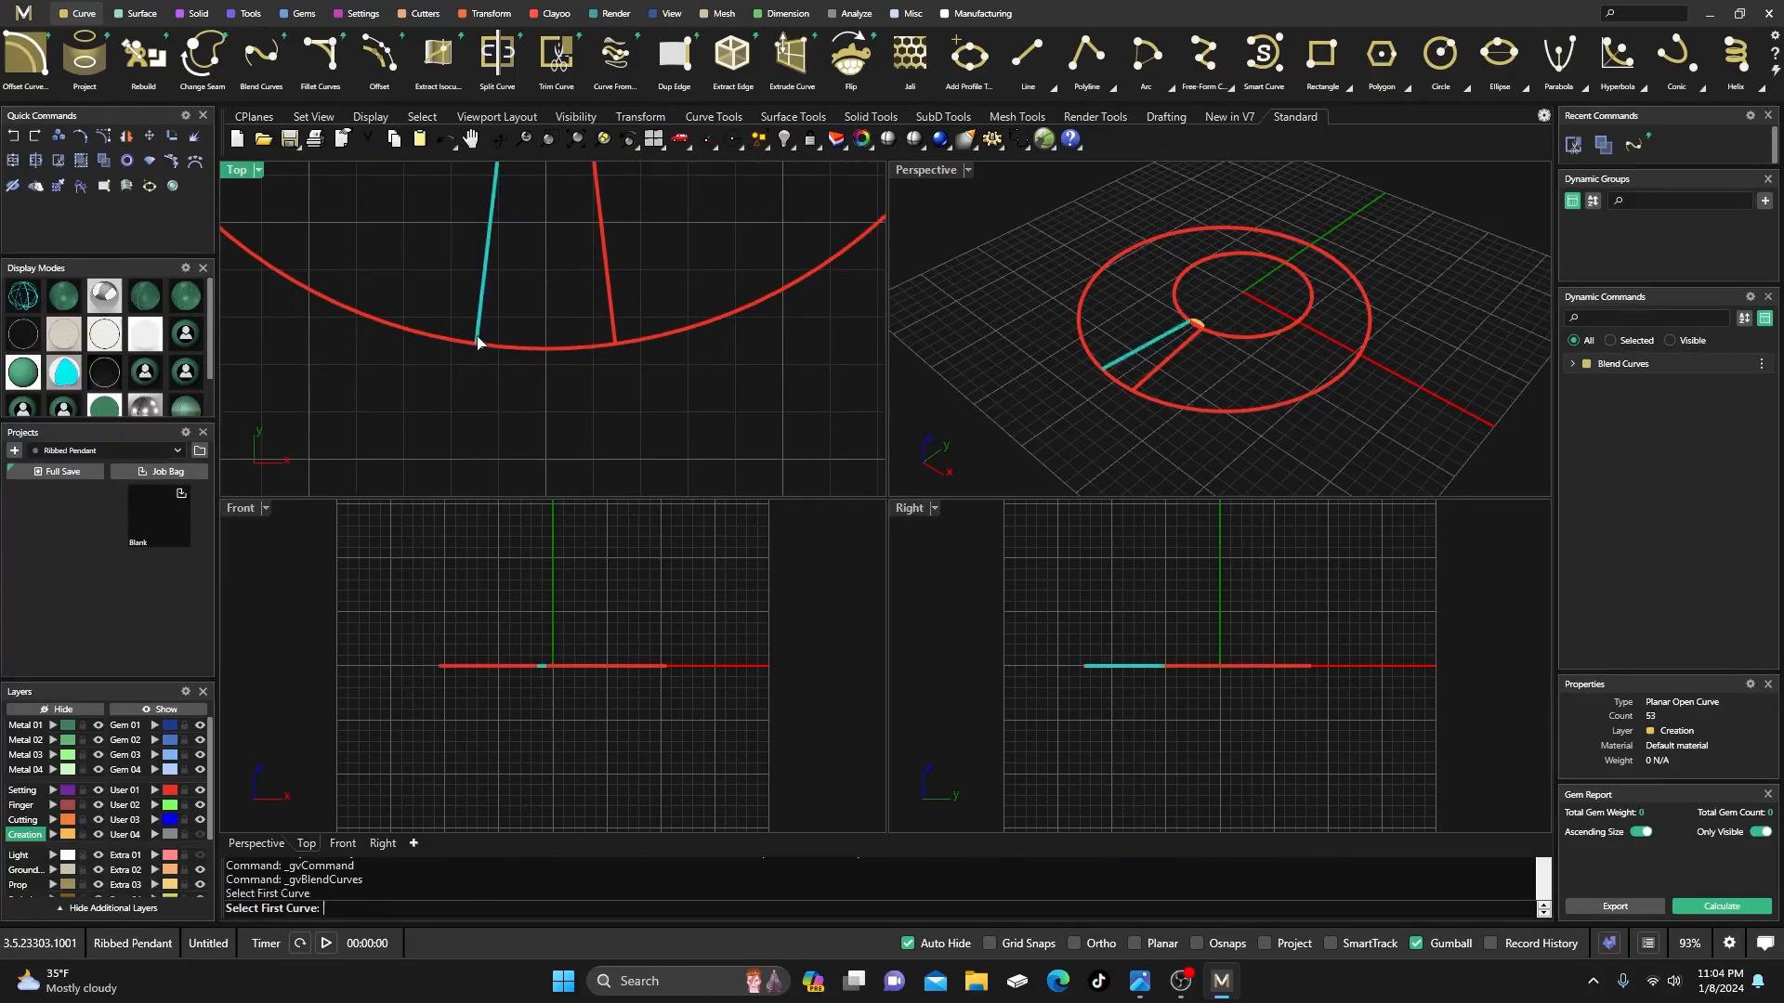
click(614, 344)
scroll(577, 414, down, 4)
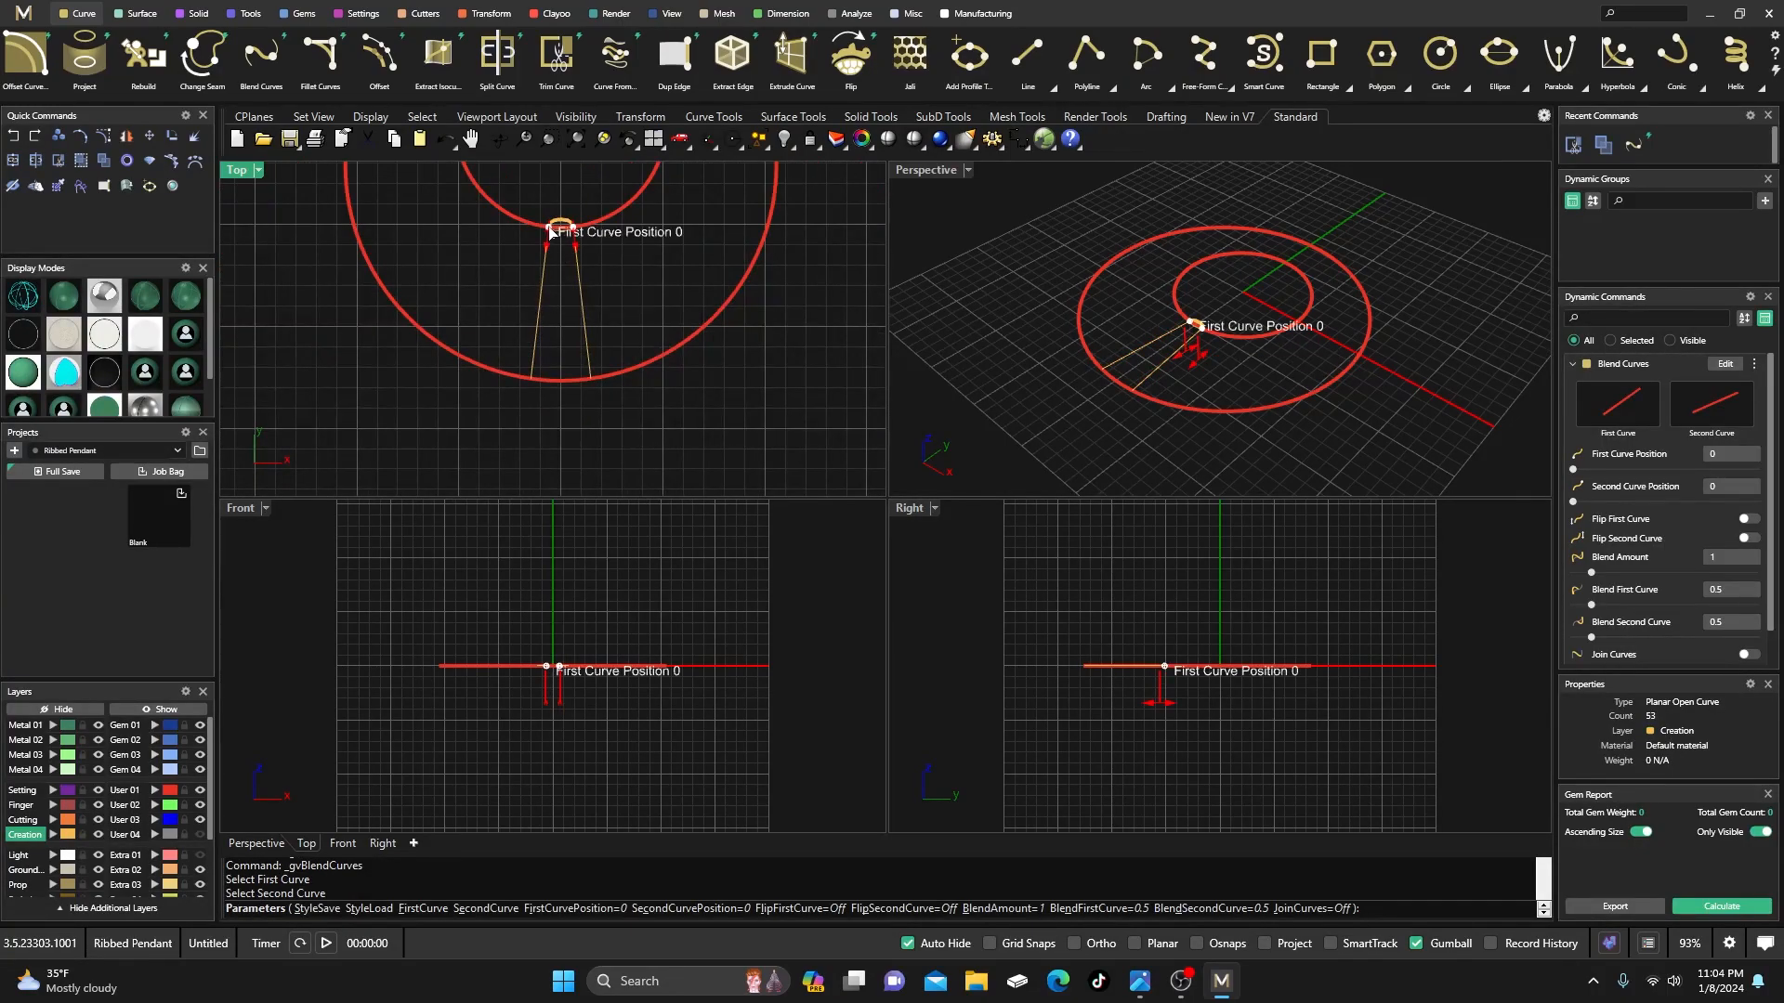
drag(550, 234, 530, 379)
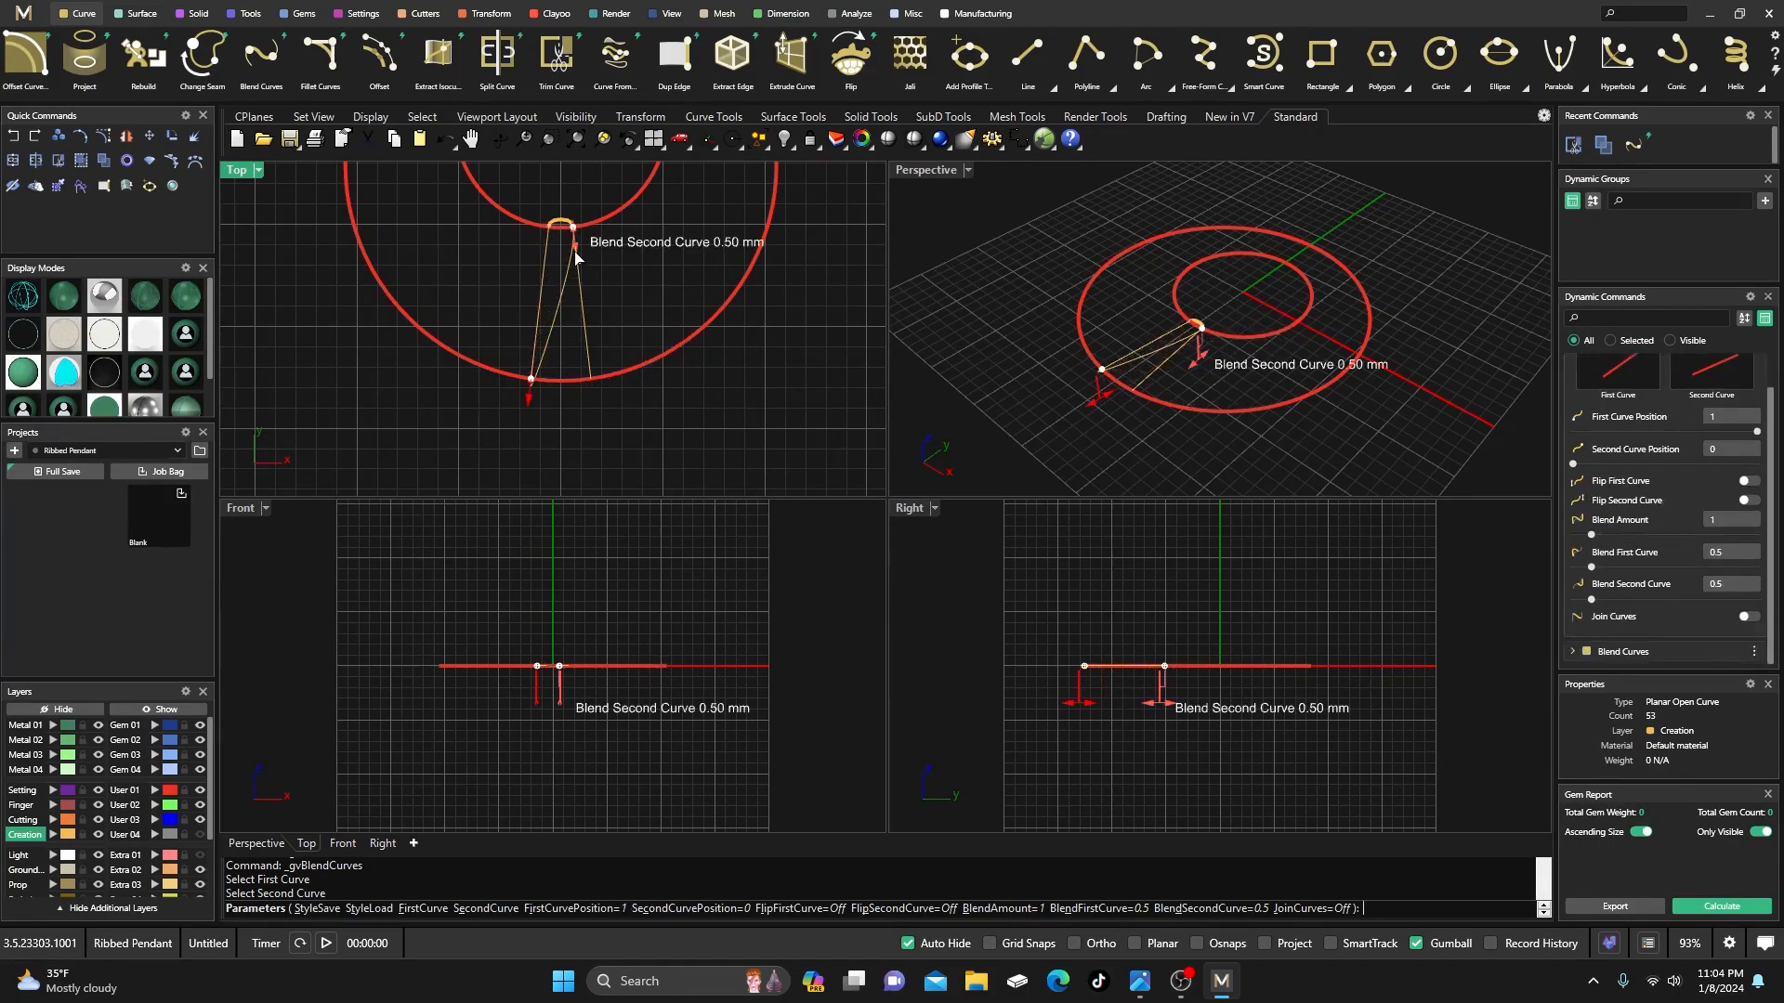
drag(569, 229, 622, 395)
scroll(536, 435, up, 3)
right_click(584, 436)
- Show the control points of the blend curve at the inner circle and delete its two middle points
scroll(578, 432, down, 7)
scroll(570, 338, up, 10)
right_drag(593, 308, 599, 356)
scroll(593, 277, up, 3)
click(594, 264)
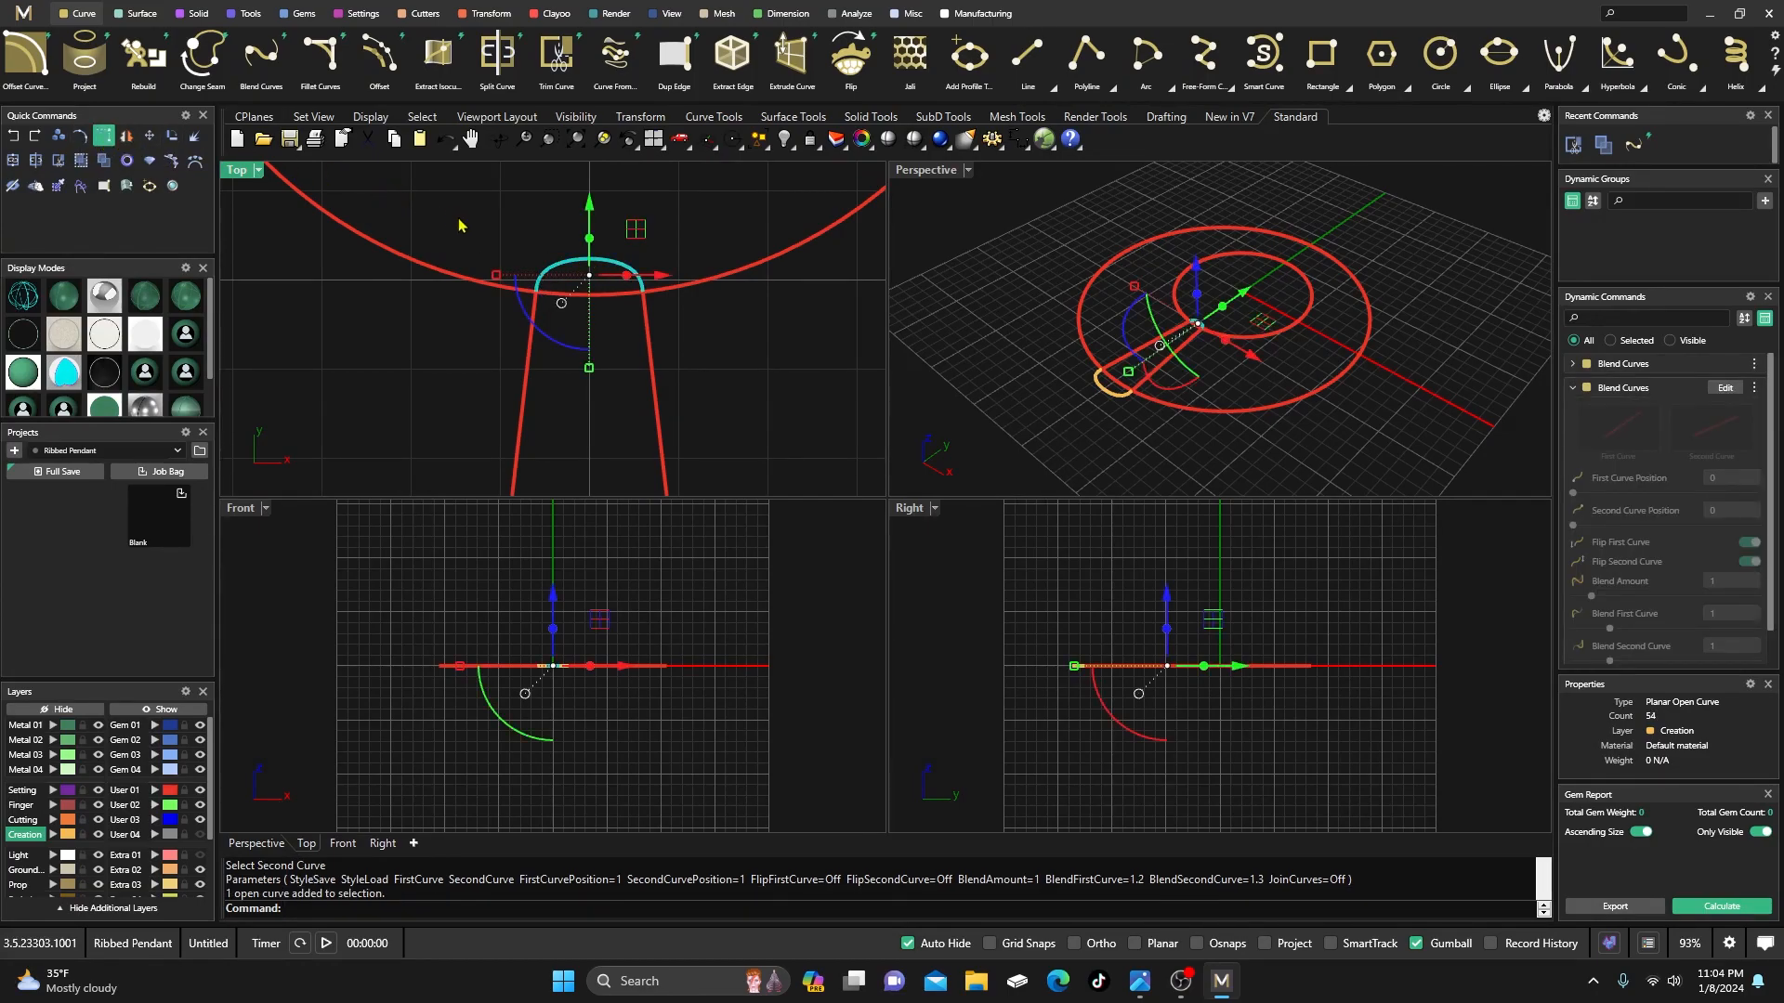
key(F10)
scroll(530, 275, up, 4)
drag(524, 258, 749, 282)
key(Delete)
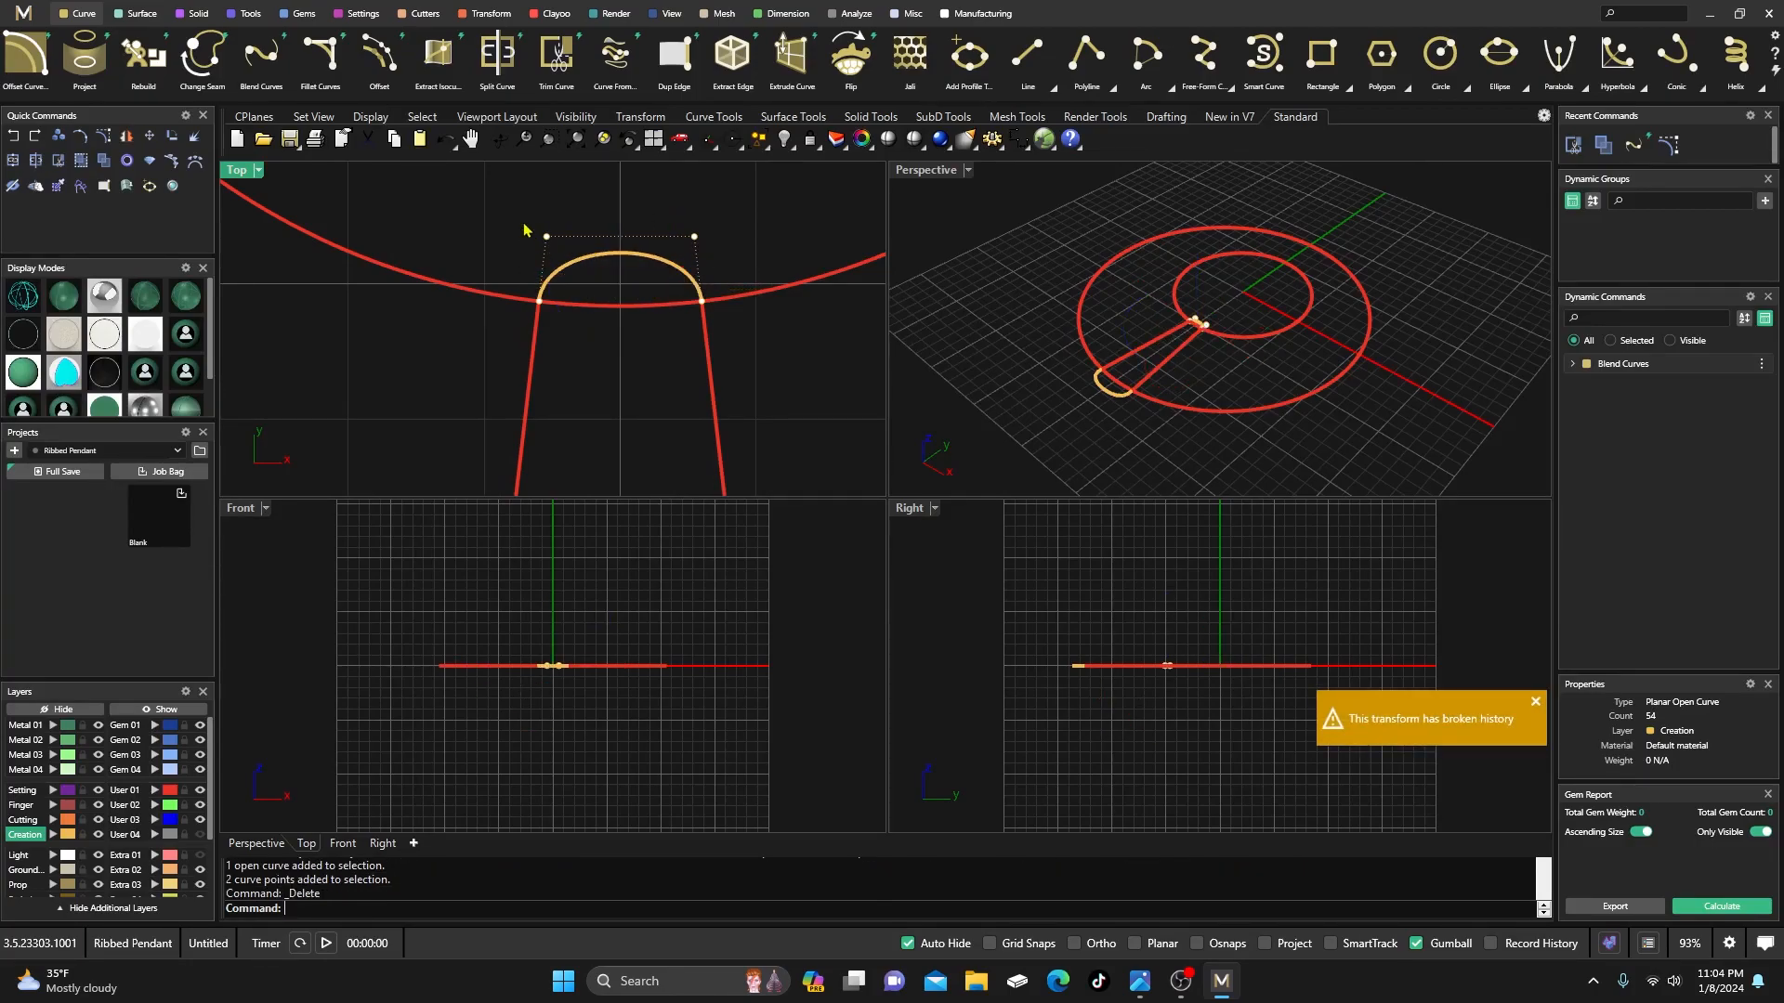
- Scale the two remaining middle control points of the inner-circle blend curve closer together
drag(529, 227, 706, 277)
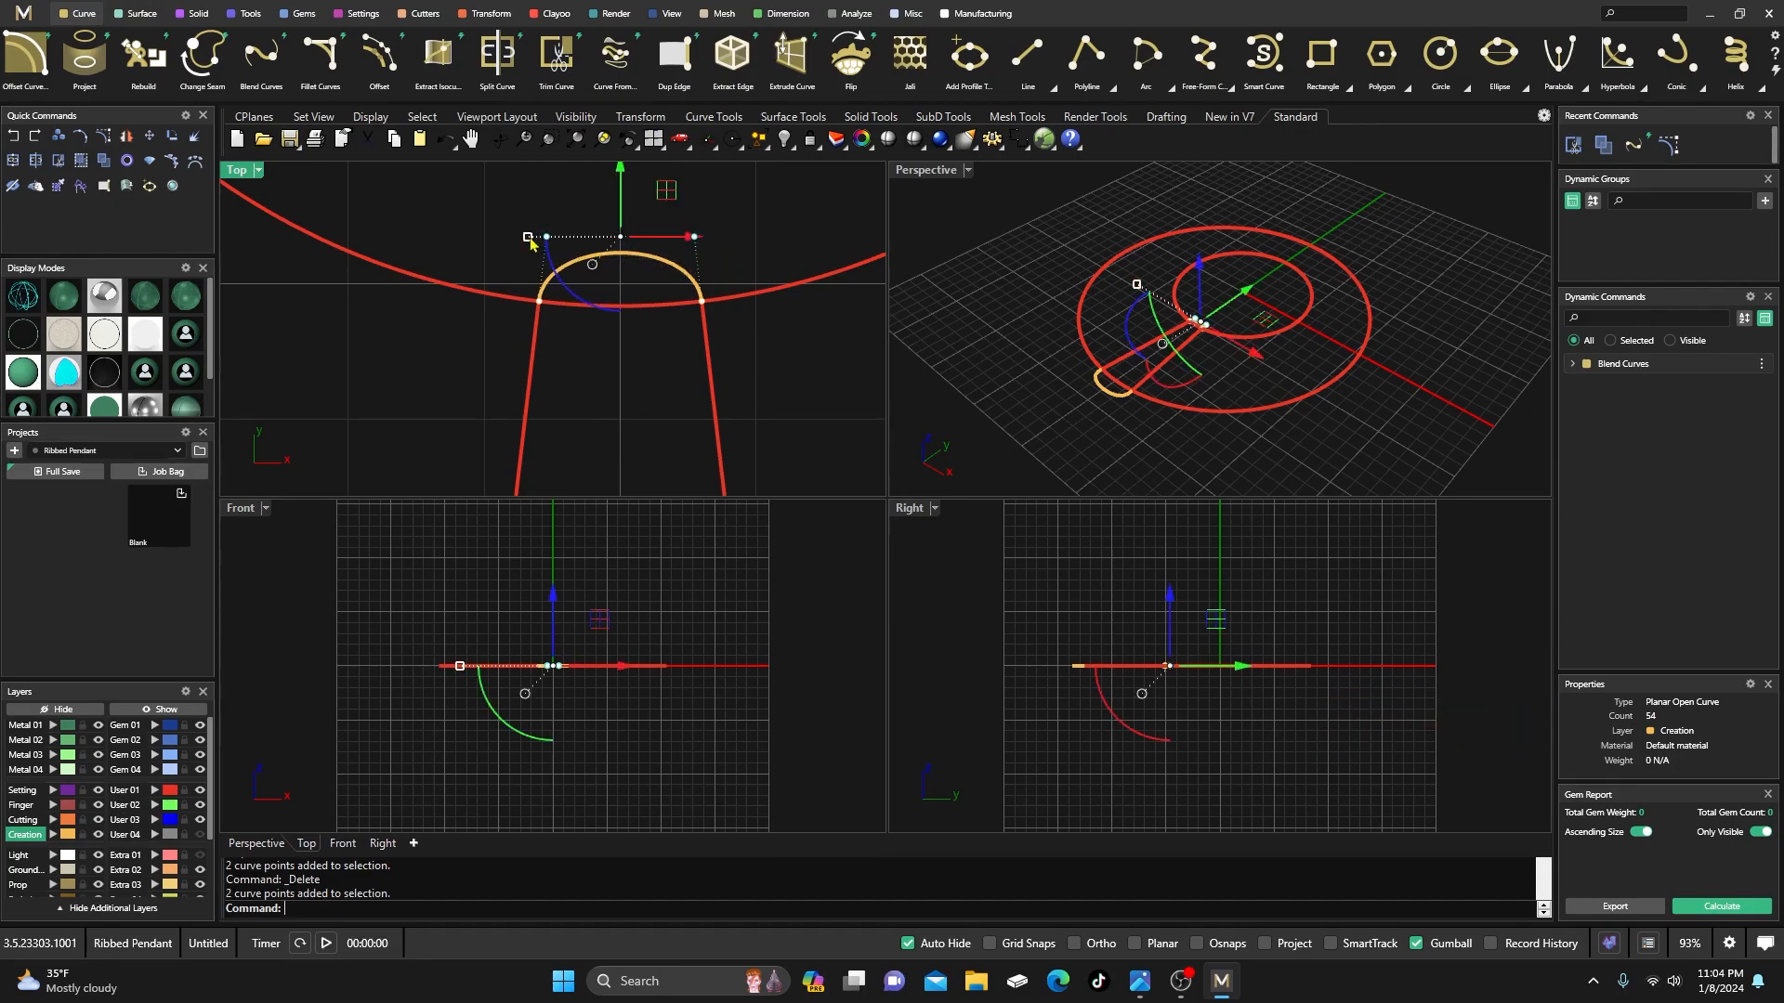
drag(529, 239, 618, 192)
click(489, 213)
- Show the control points of the outer-circle blend curve and delete the two points nearest its ends on the sides
scroll(497, 213, down, 6)
scroll(497, 221, down, 5)
scroll(544, 297, up, 8)
click(555, 347)
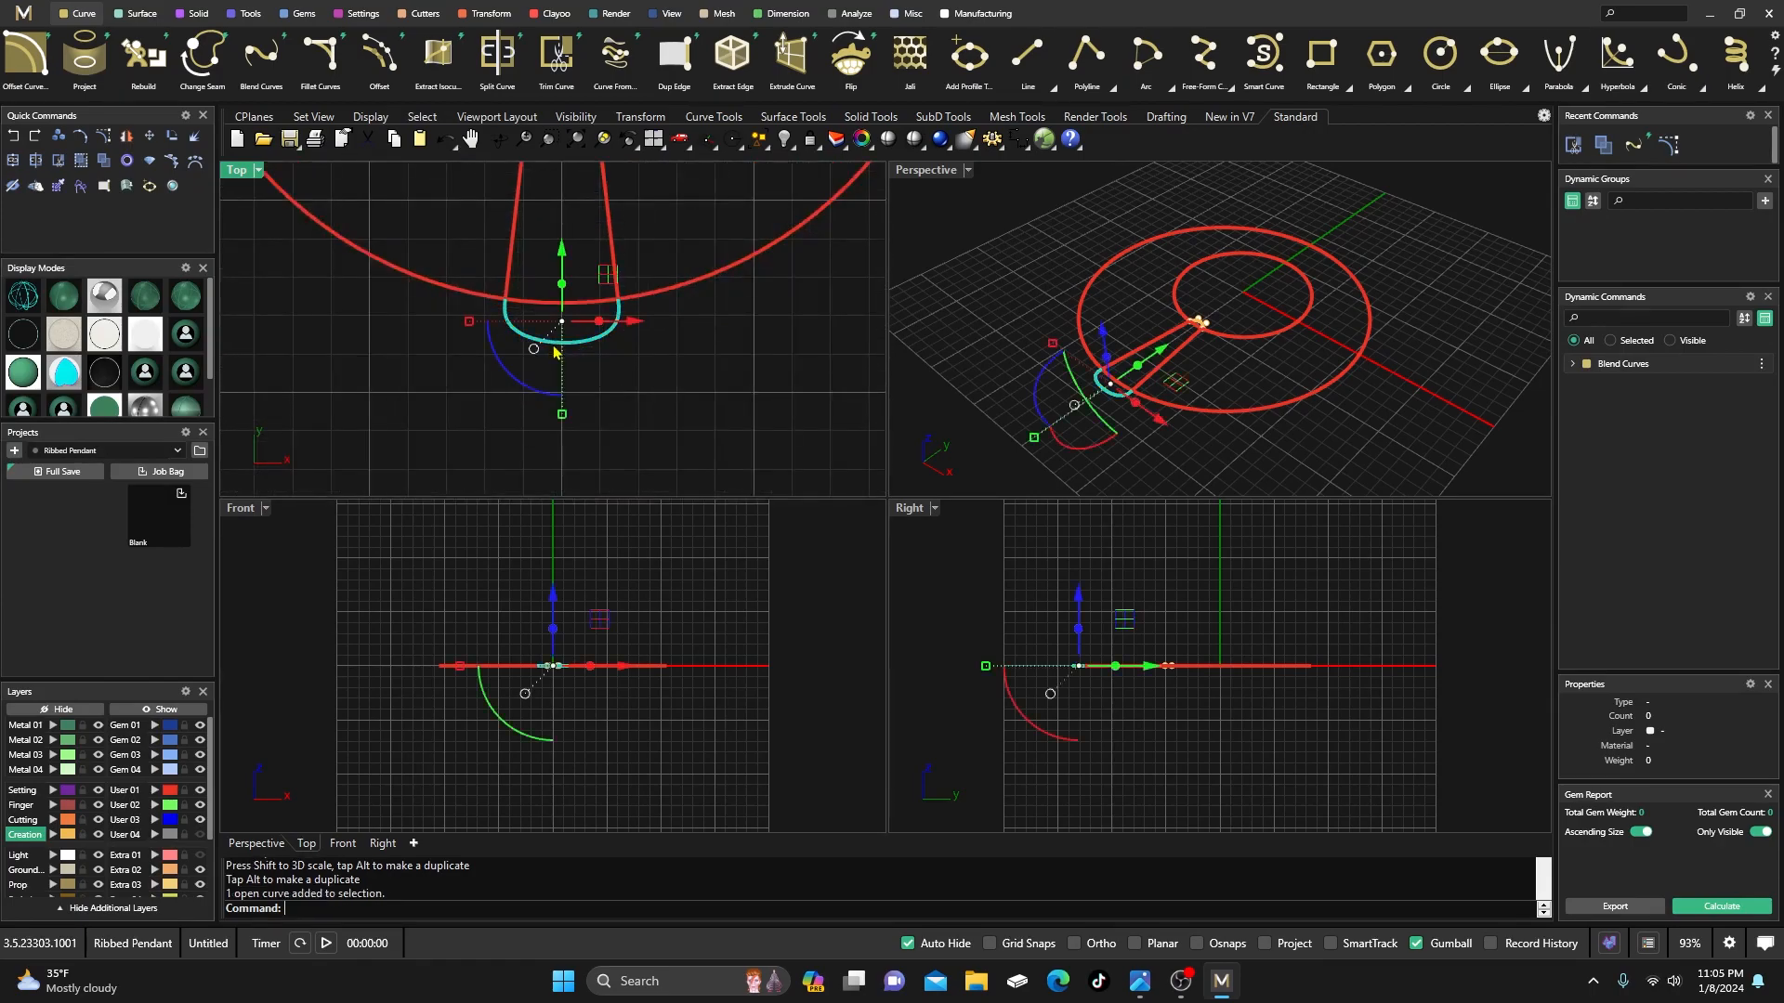
click(105, 138)
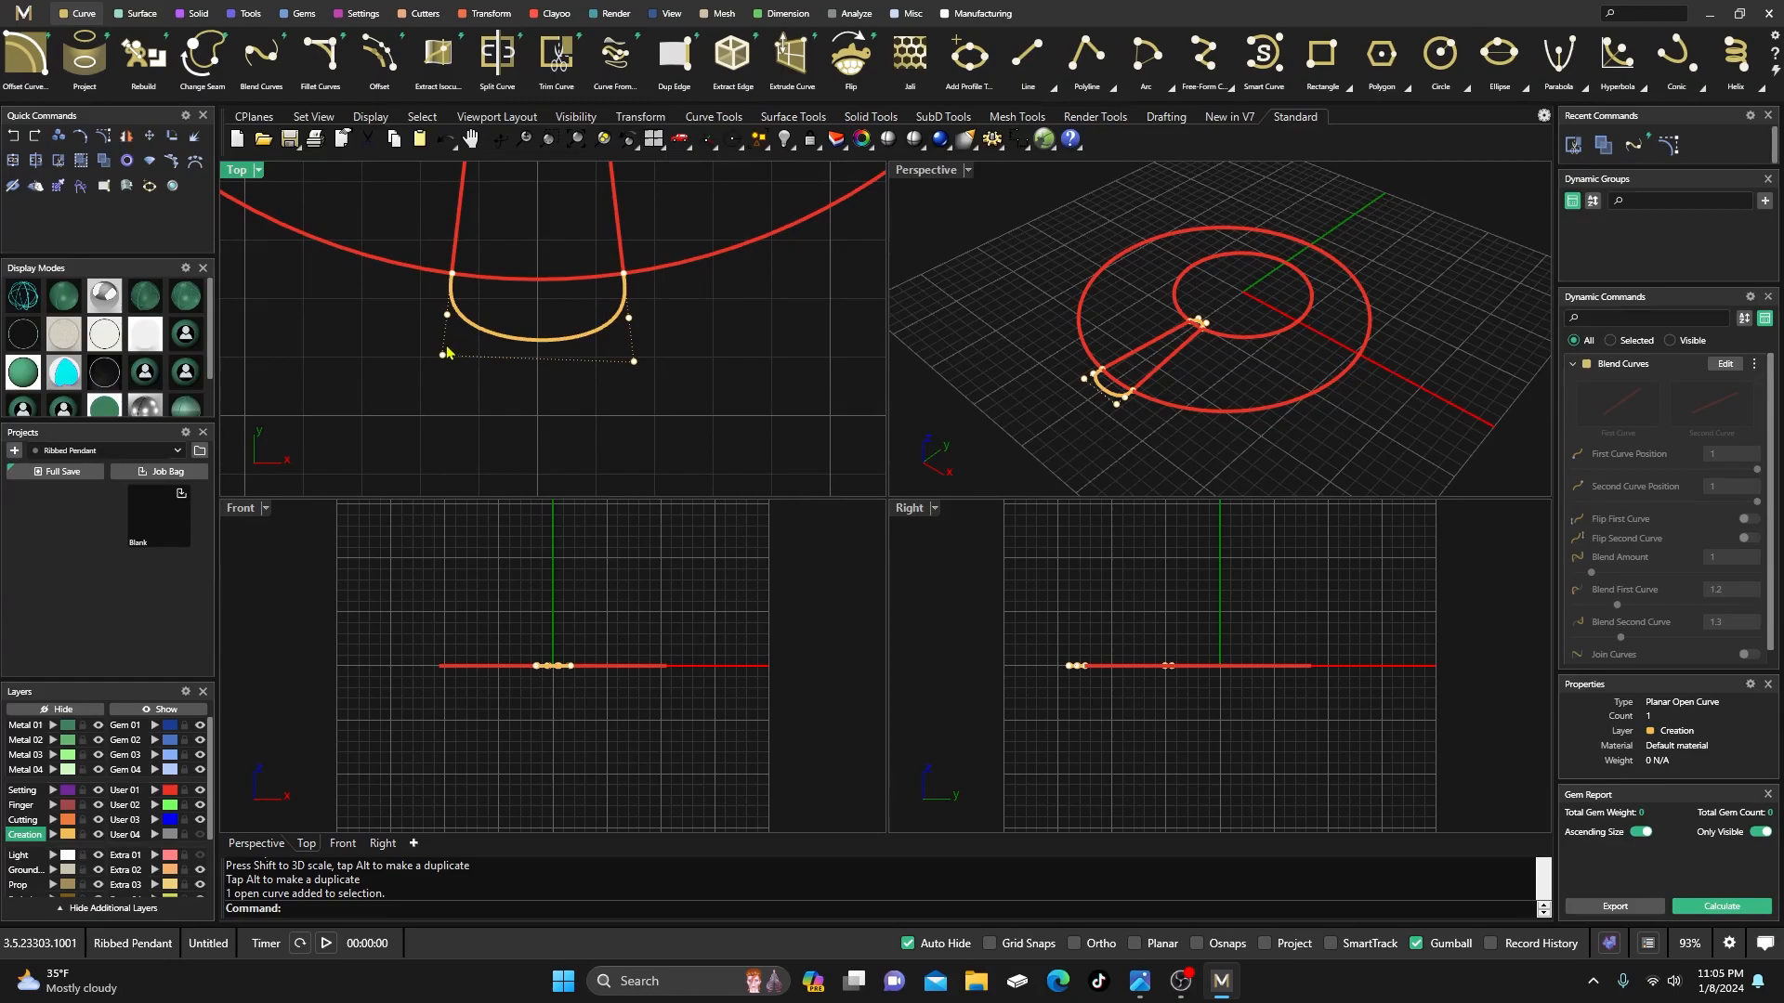
drag(415, 302, 672, 349)
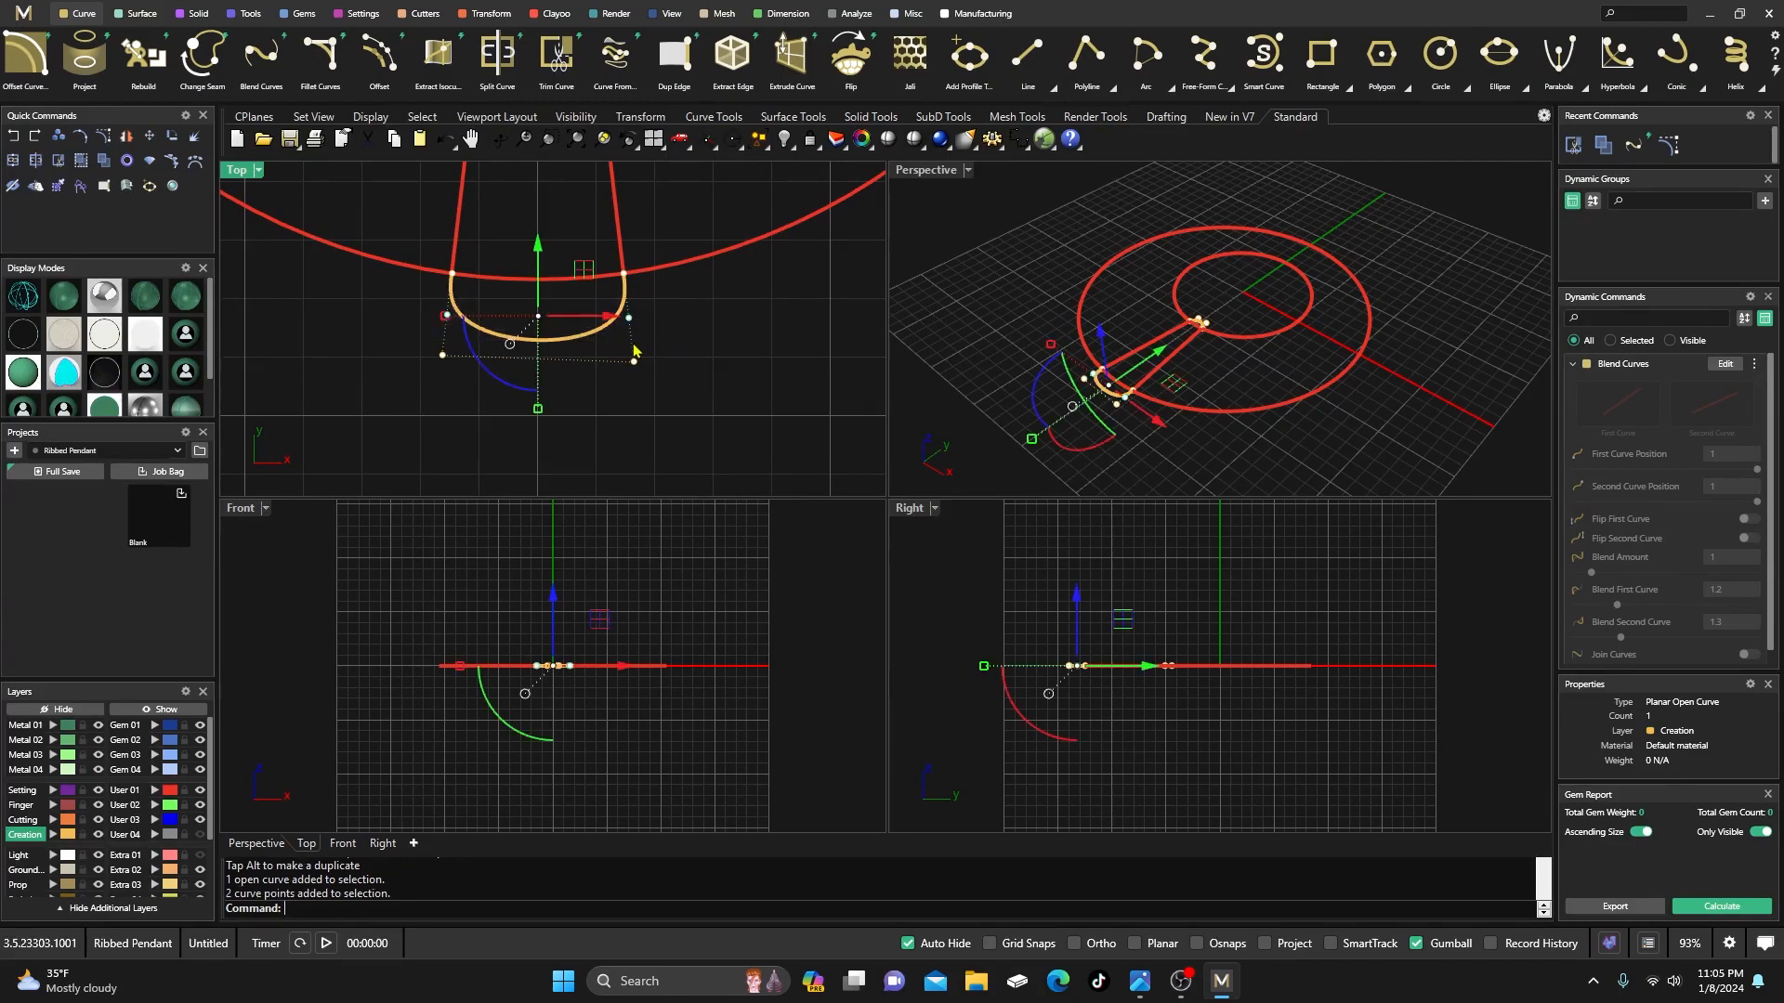
key(Delete)
- Move the two remaining middle control points of the outer-circle blend outward, away from the circle, and scale them closer together
drag(386, 337, 696, 400)
drag(542, 295, 542, 324)
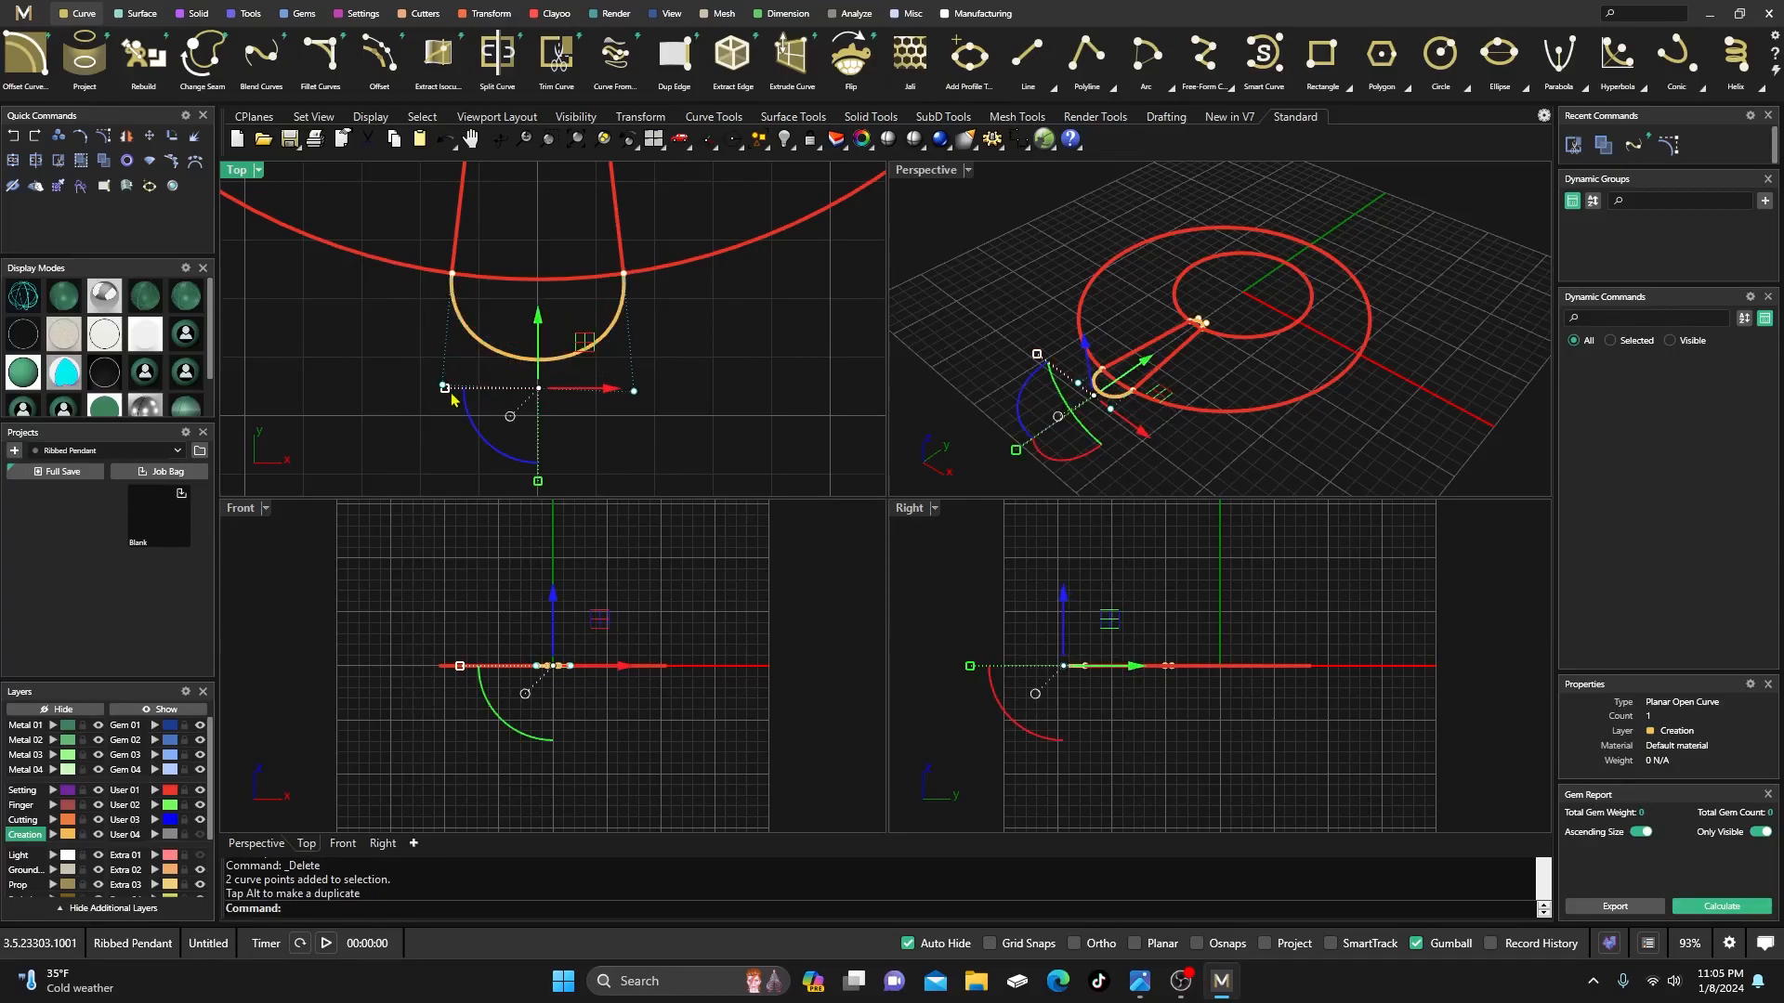
drag(444, 390, 481, 406)
click(686, 362)
- Match the rib's right radial line to the inner-circle blend with Tangency continuity, Tangency preserved at the other end, Average curves on and Join off
scroll(687, 367, down, 5)
right_drag(690, 371, 602, 416)
scroll(705, 270, down, 4)
right_drag(705, 271, 691, 323)
scroll(588, 234, up, 6)
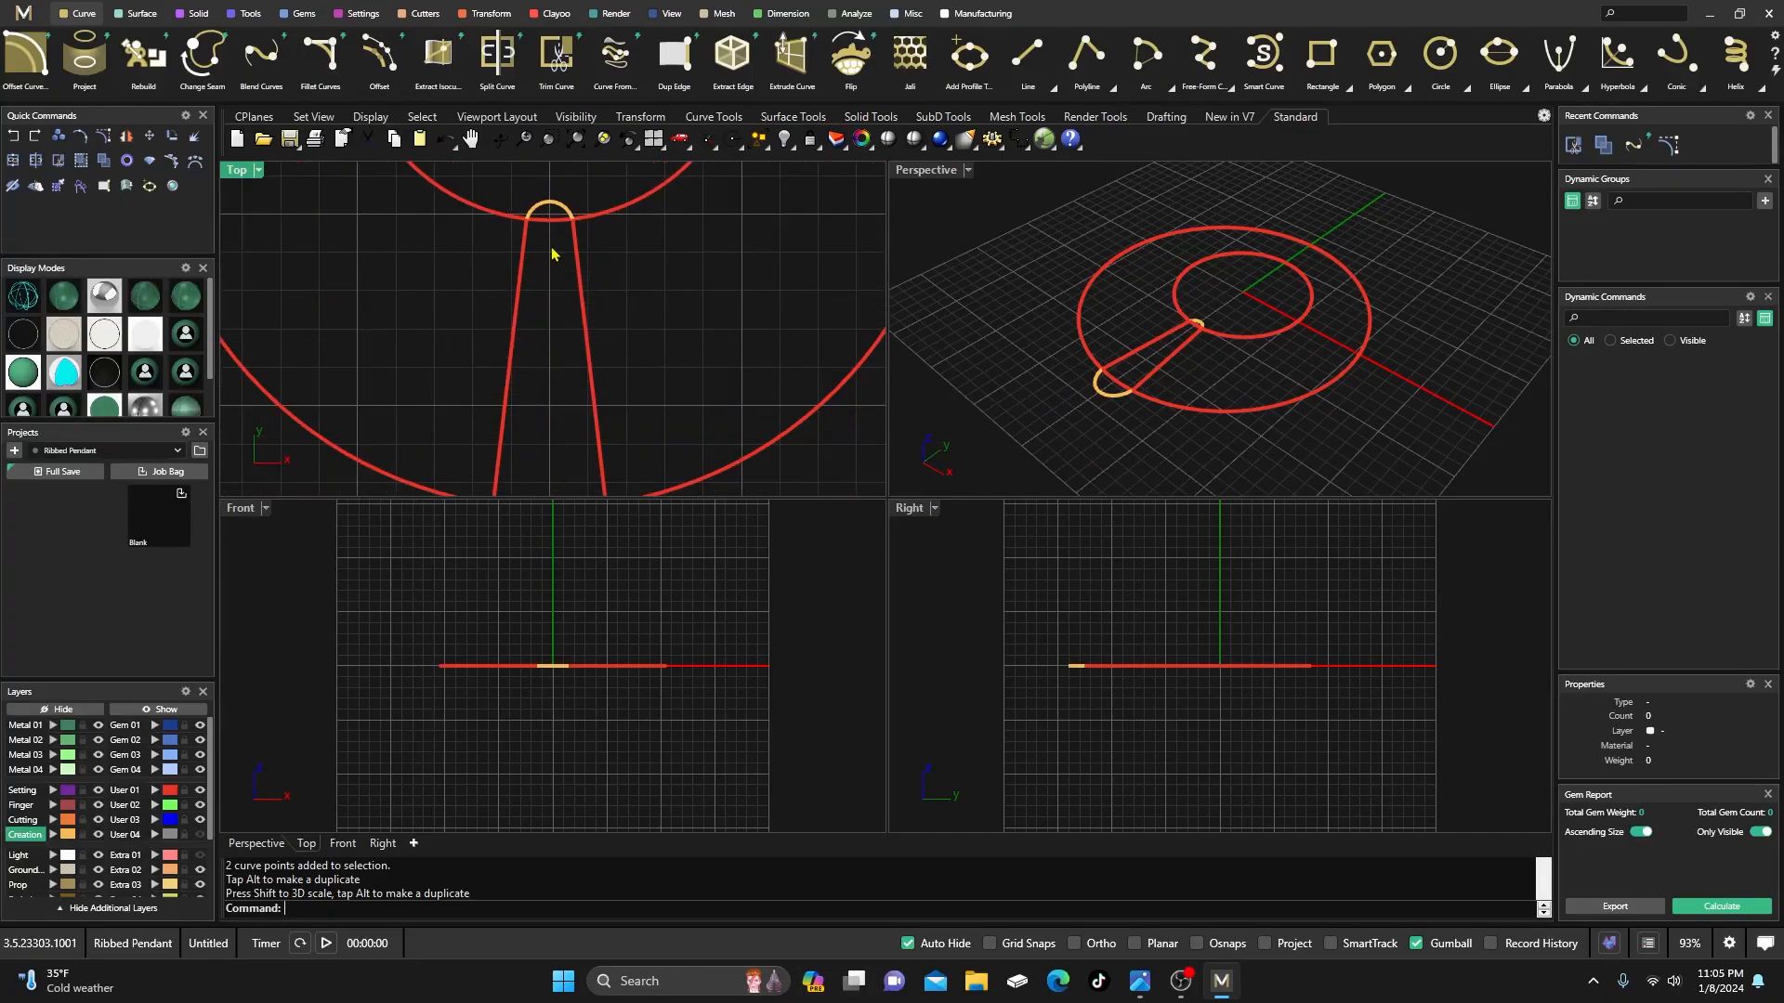
scroll(1568, 72, down, 6)
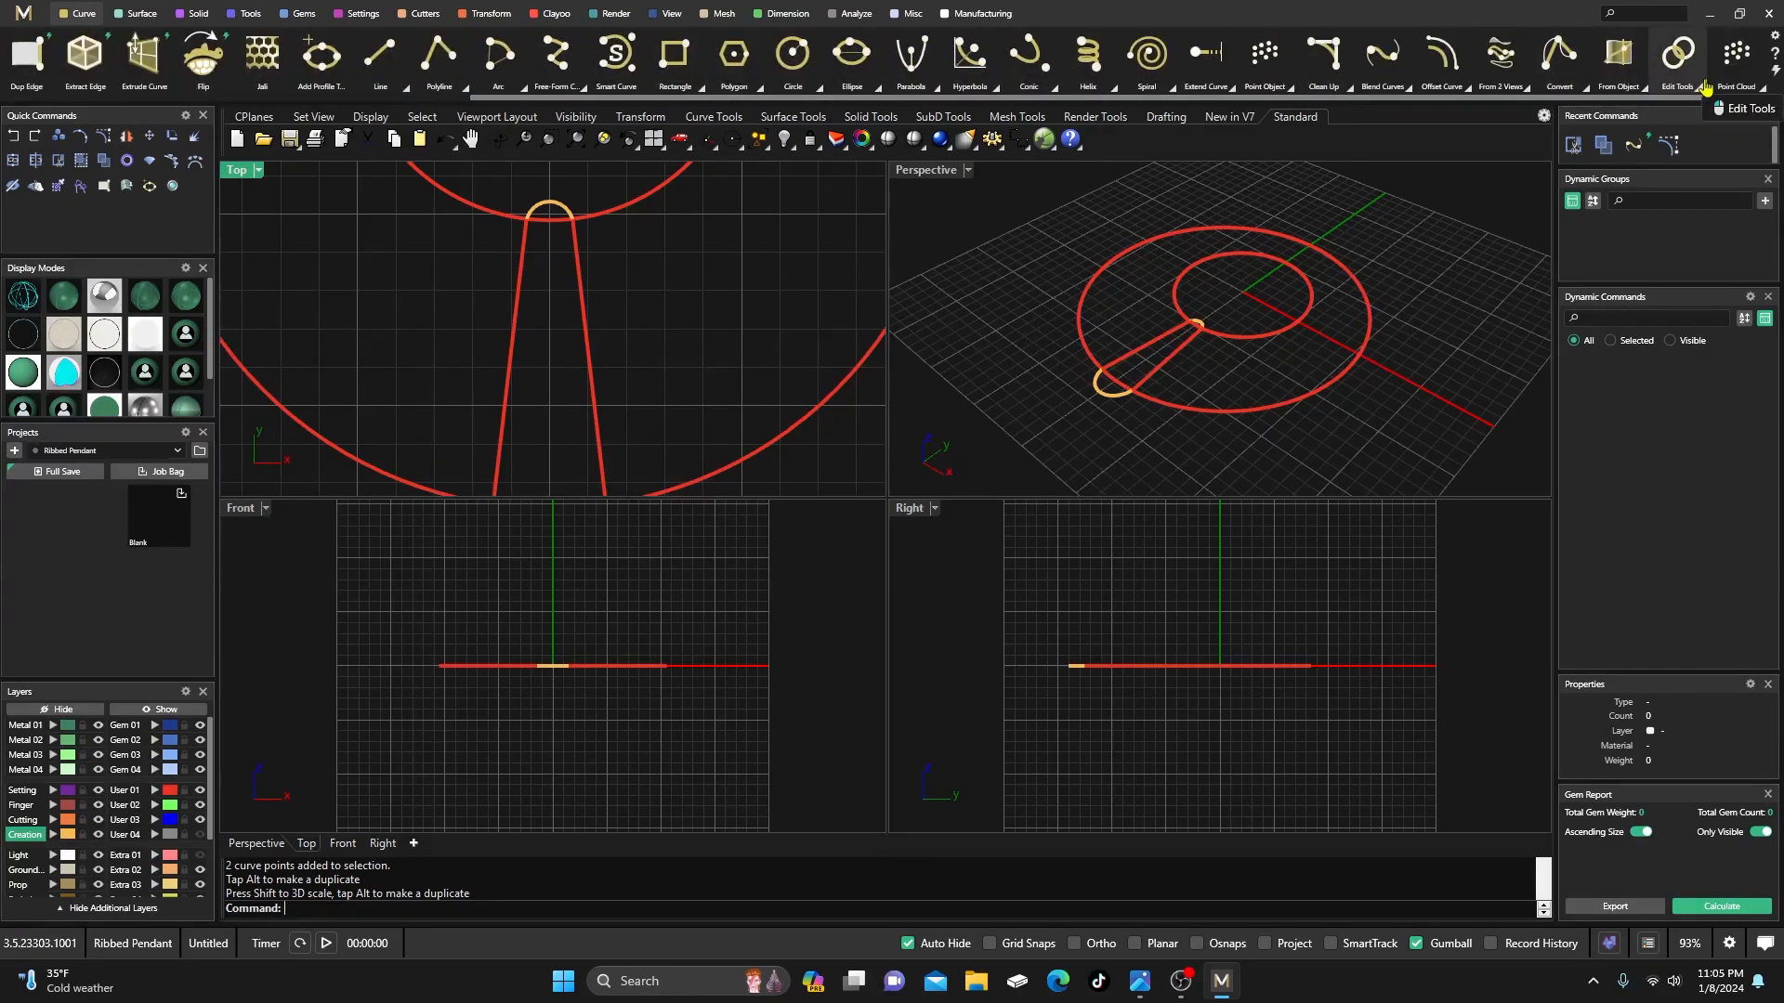
click(1703, 97)
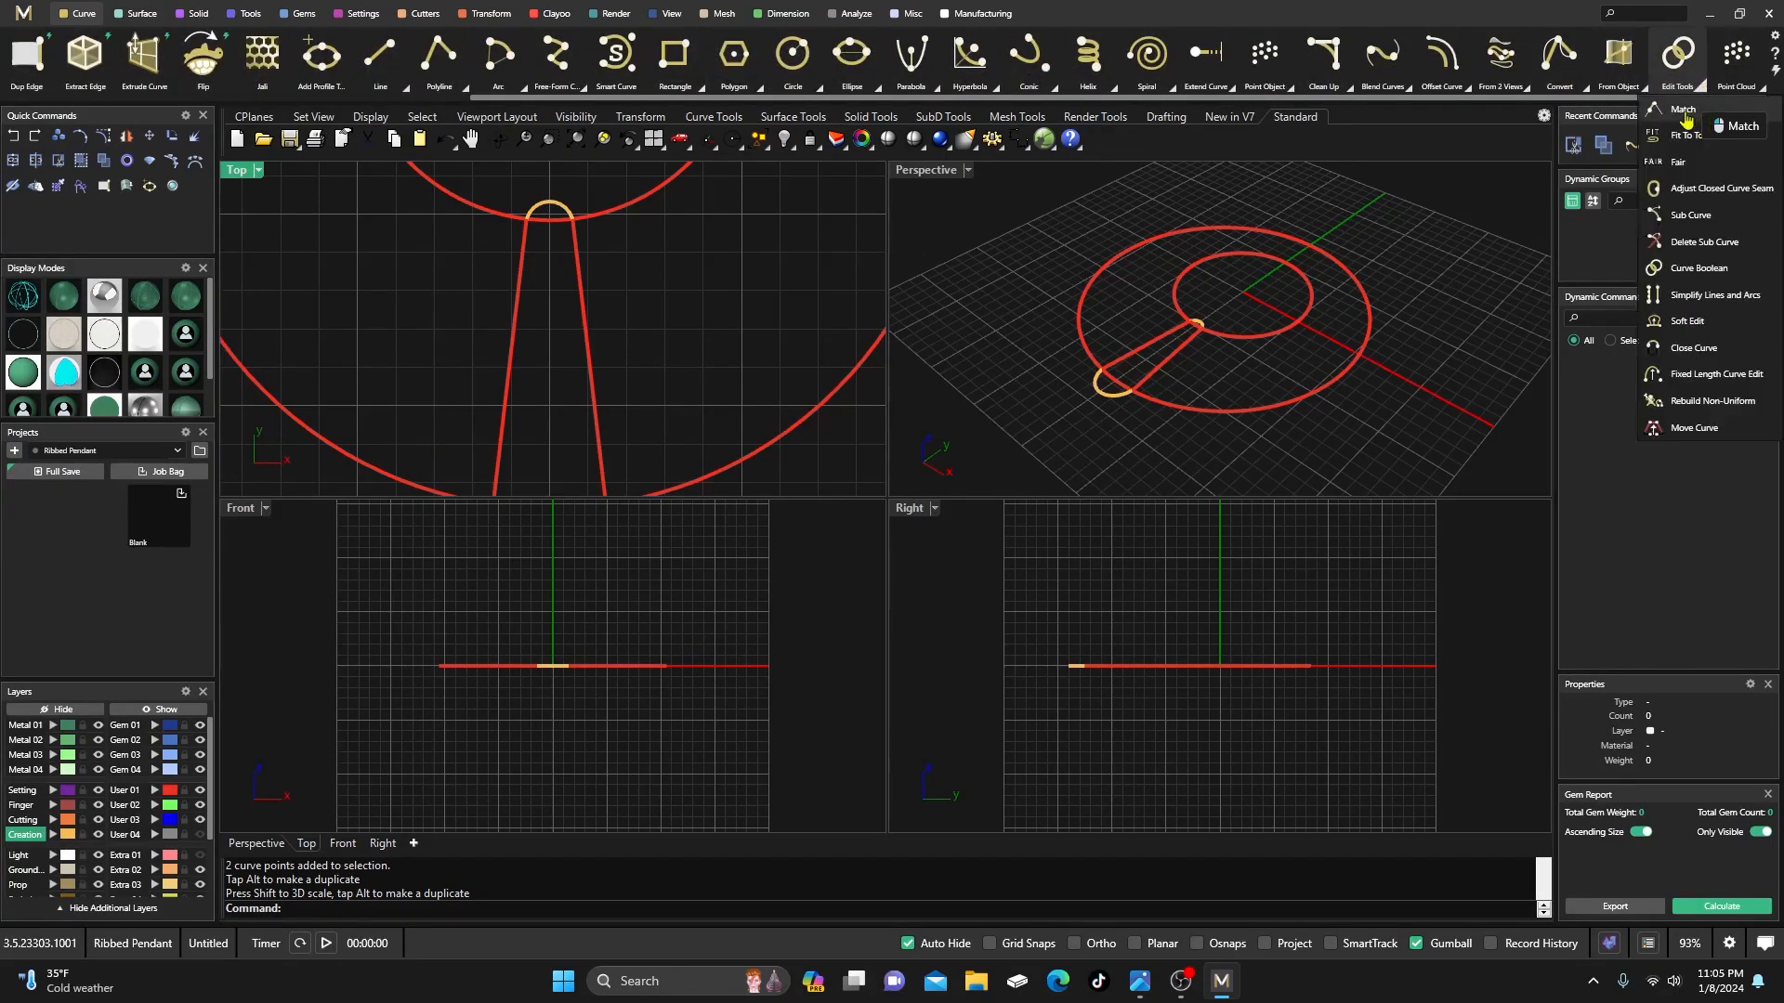
click(1705, 108)
click(576, 243)
click(570, 221)
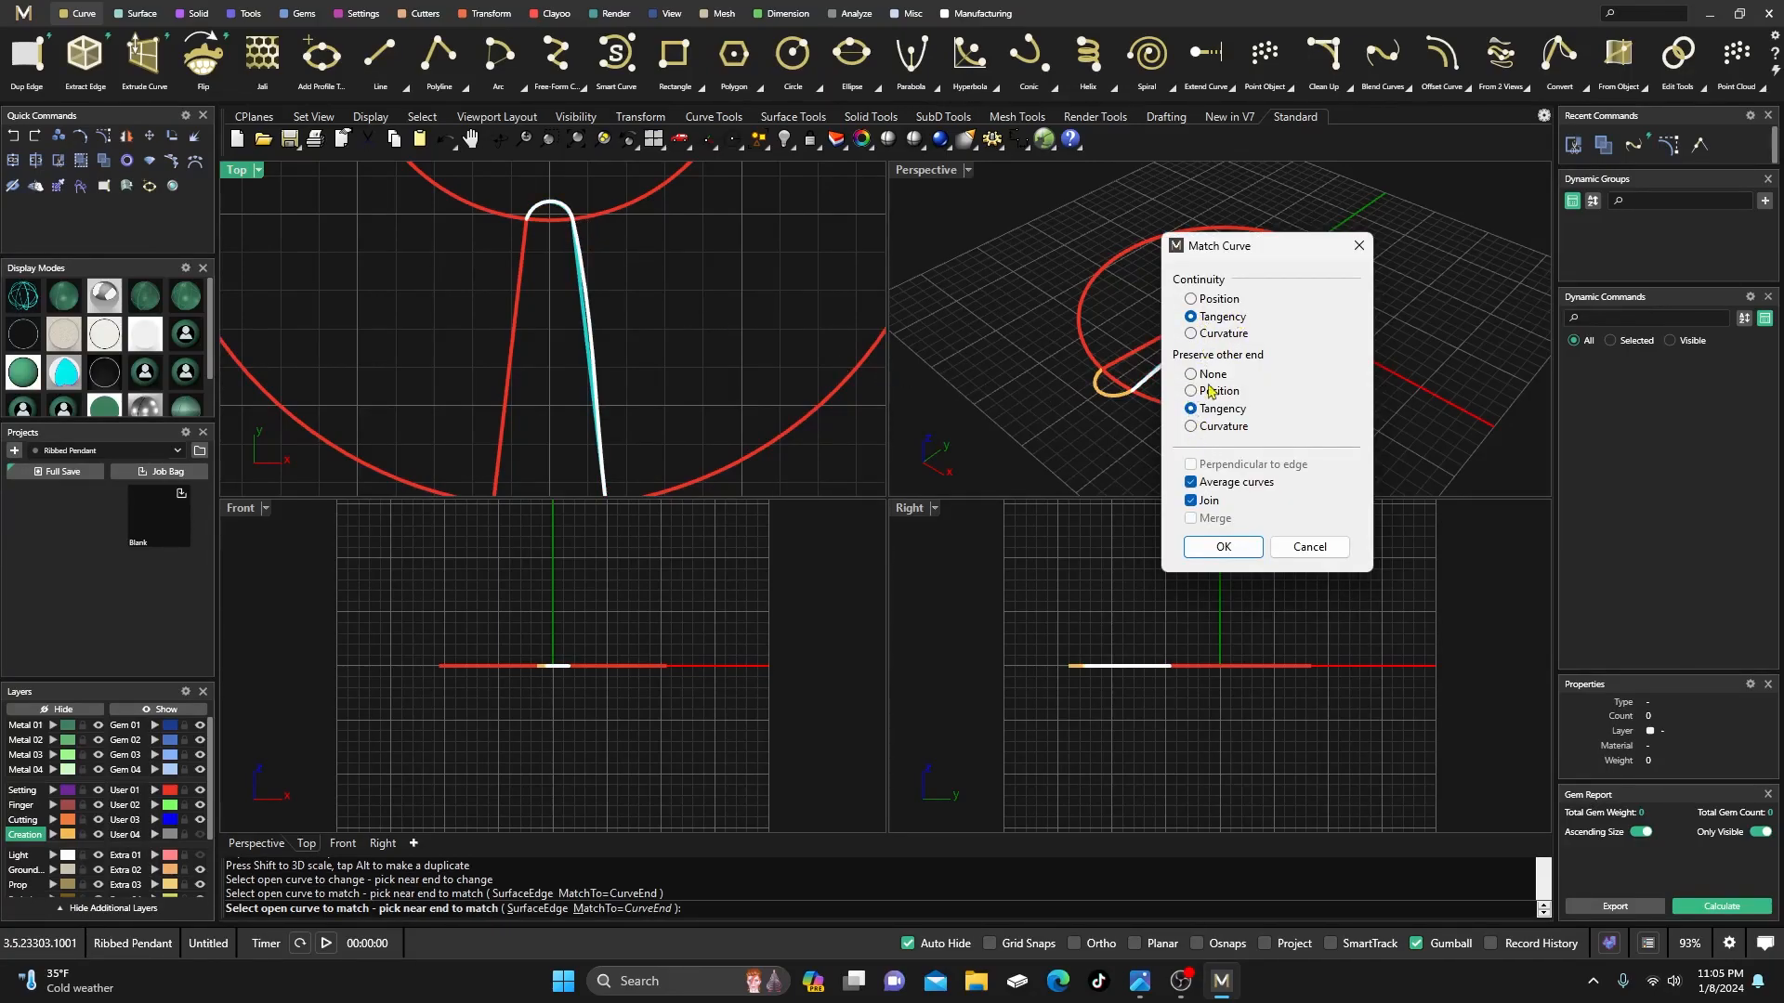
click(1222, 547)
- Match the rib's left radial line to the inner-circle blend with the same Tangency and Average curves settings, without joining
right_click(545, 256)
click(523, 241)
click(527, 229)
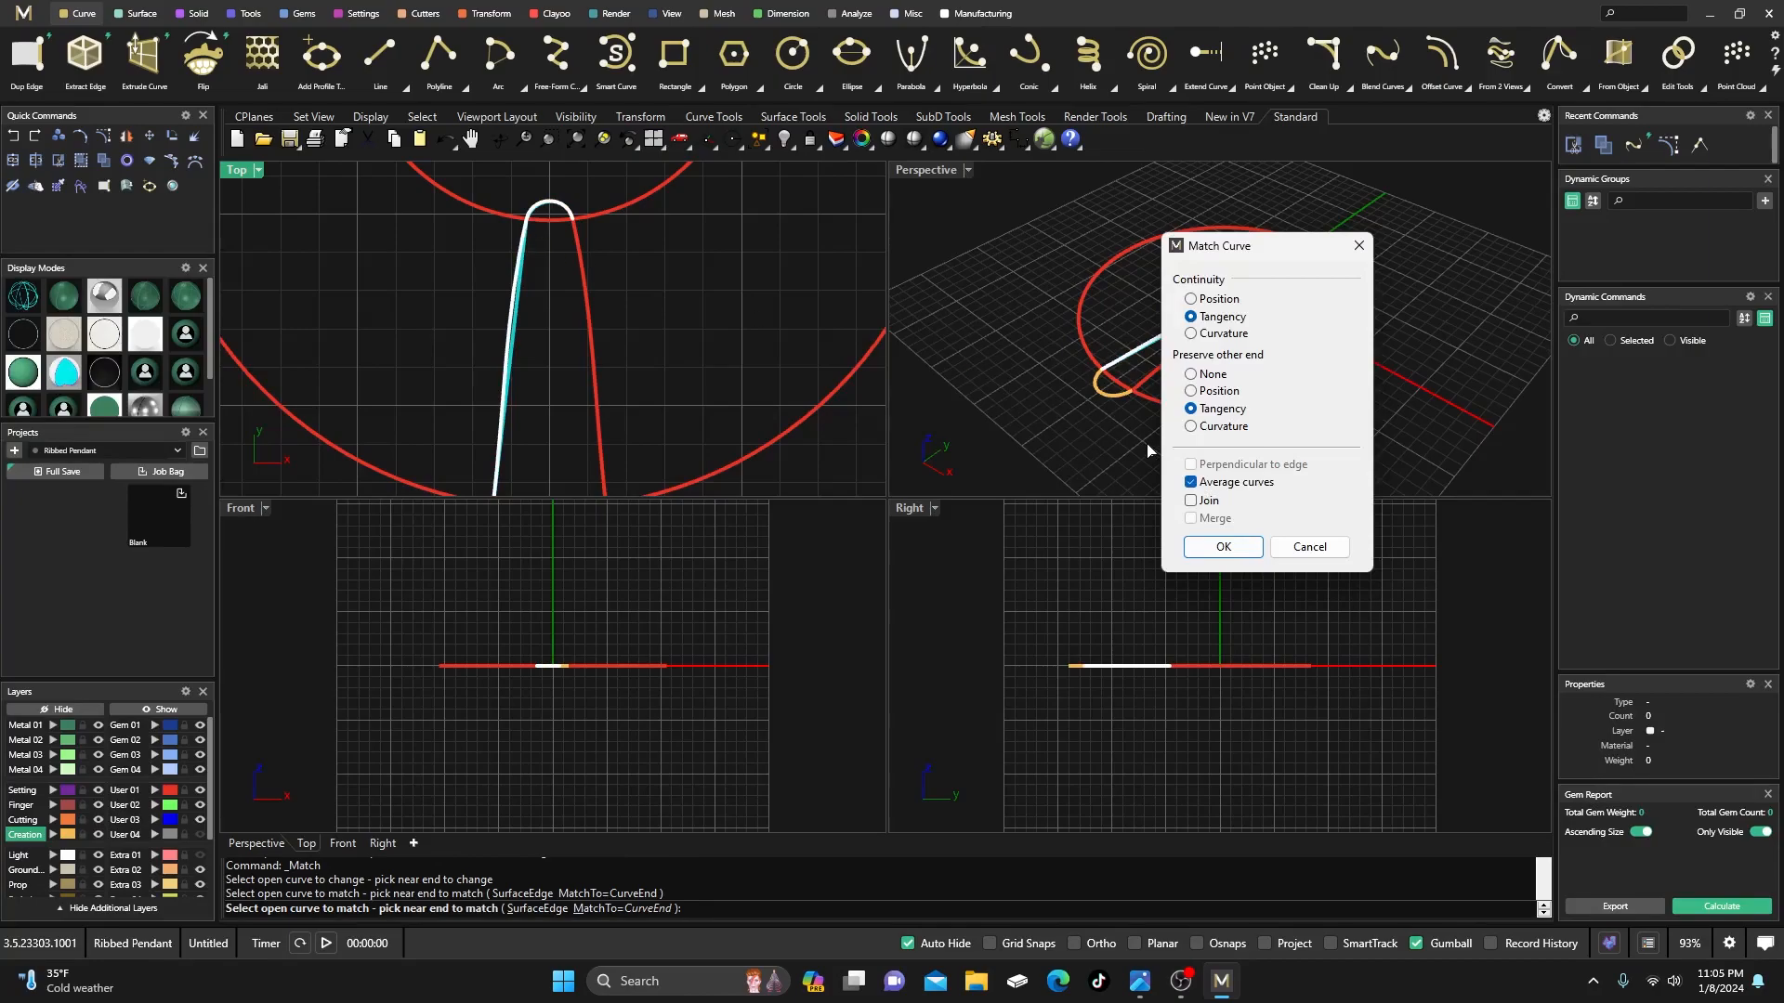
click(1224, 547)
- Match the left and right rib curves to the outer-circle blend with Tangency continuity and Average curves, leaving them unjoined
scroll(541, 394, down, 3)
scroll(475, 363, up, 3)
right_click(475, 363)
click(485, 296)
click(490, 286)
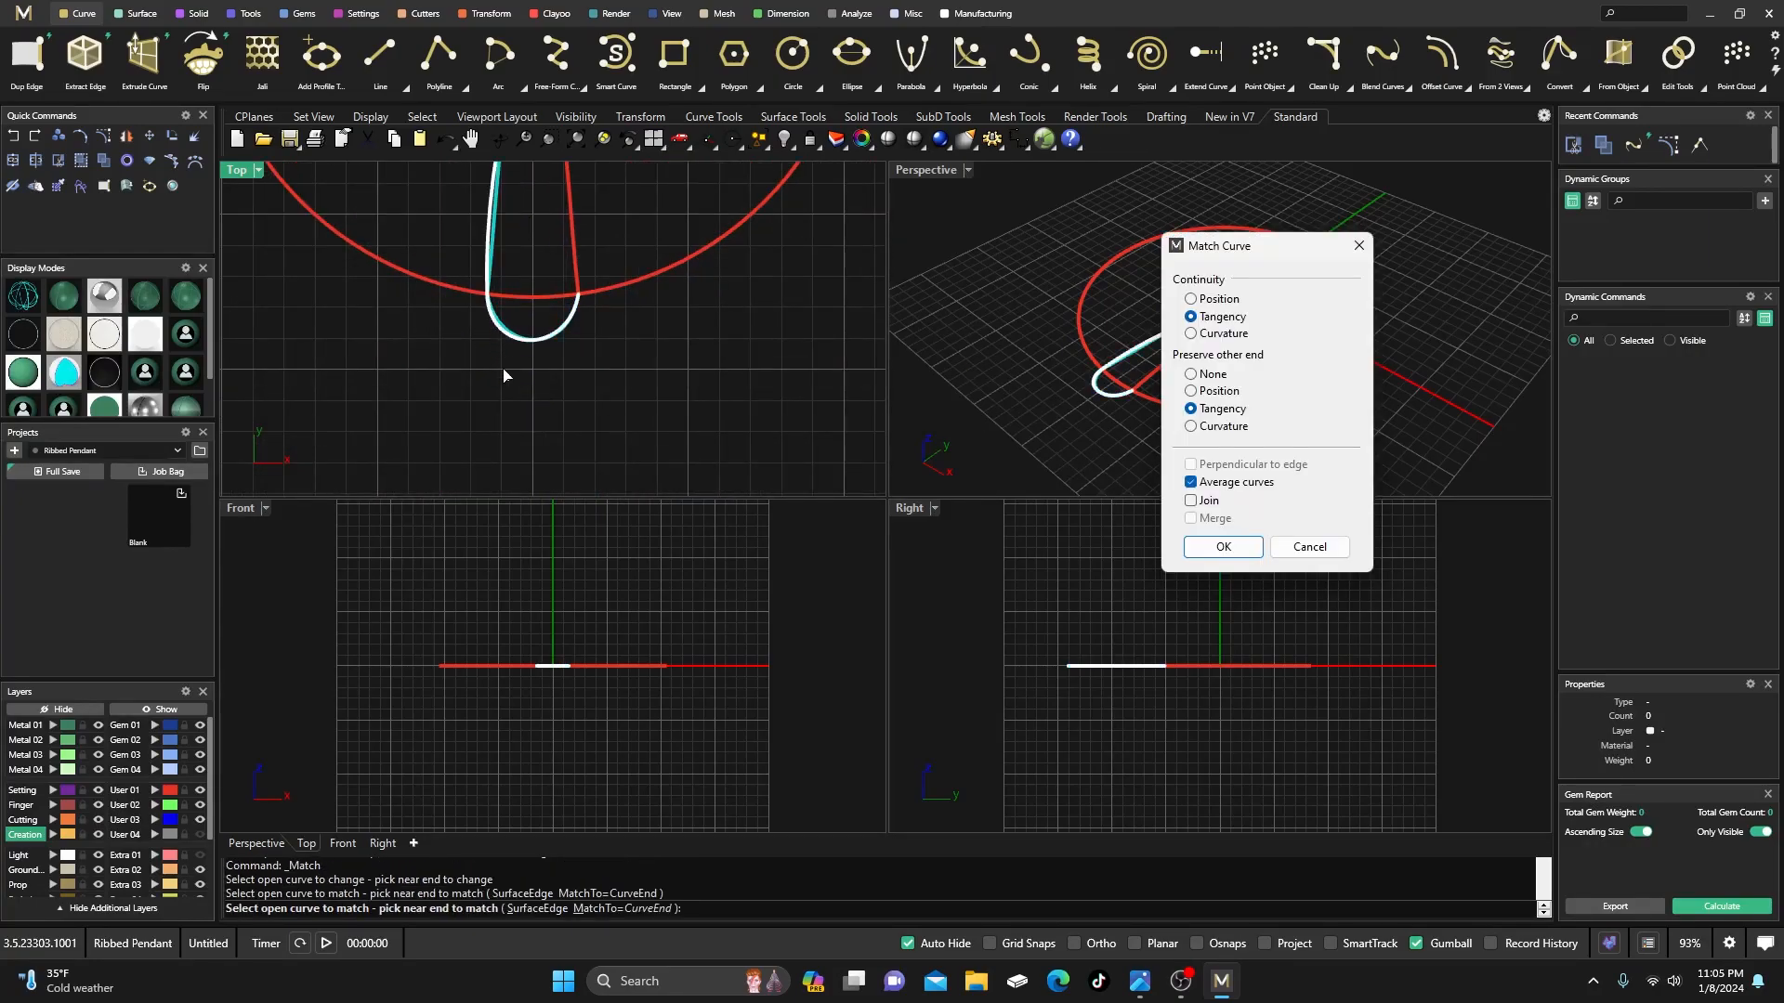
key(Escape)
right_click(605, 357)
click(582, 312)
click(578, 288)
key(Return)
- Join the two side curves and two blended ends into one closed rib outline
scroll(605, 379, down, 6)
scroll(595, 379, up, 6)
right_drag(609, 387, 638, 410)
click(583, 376)
click(622, 282)
scroll(638, 385, down, 4)
scroll(555, 255, down, 3)
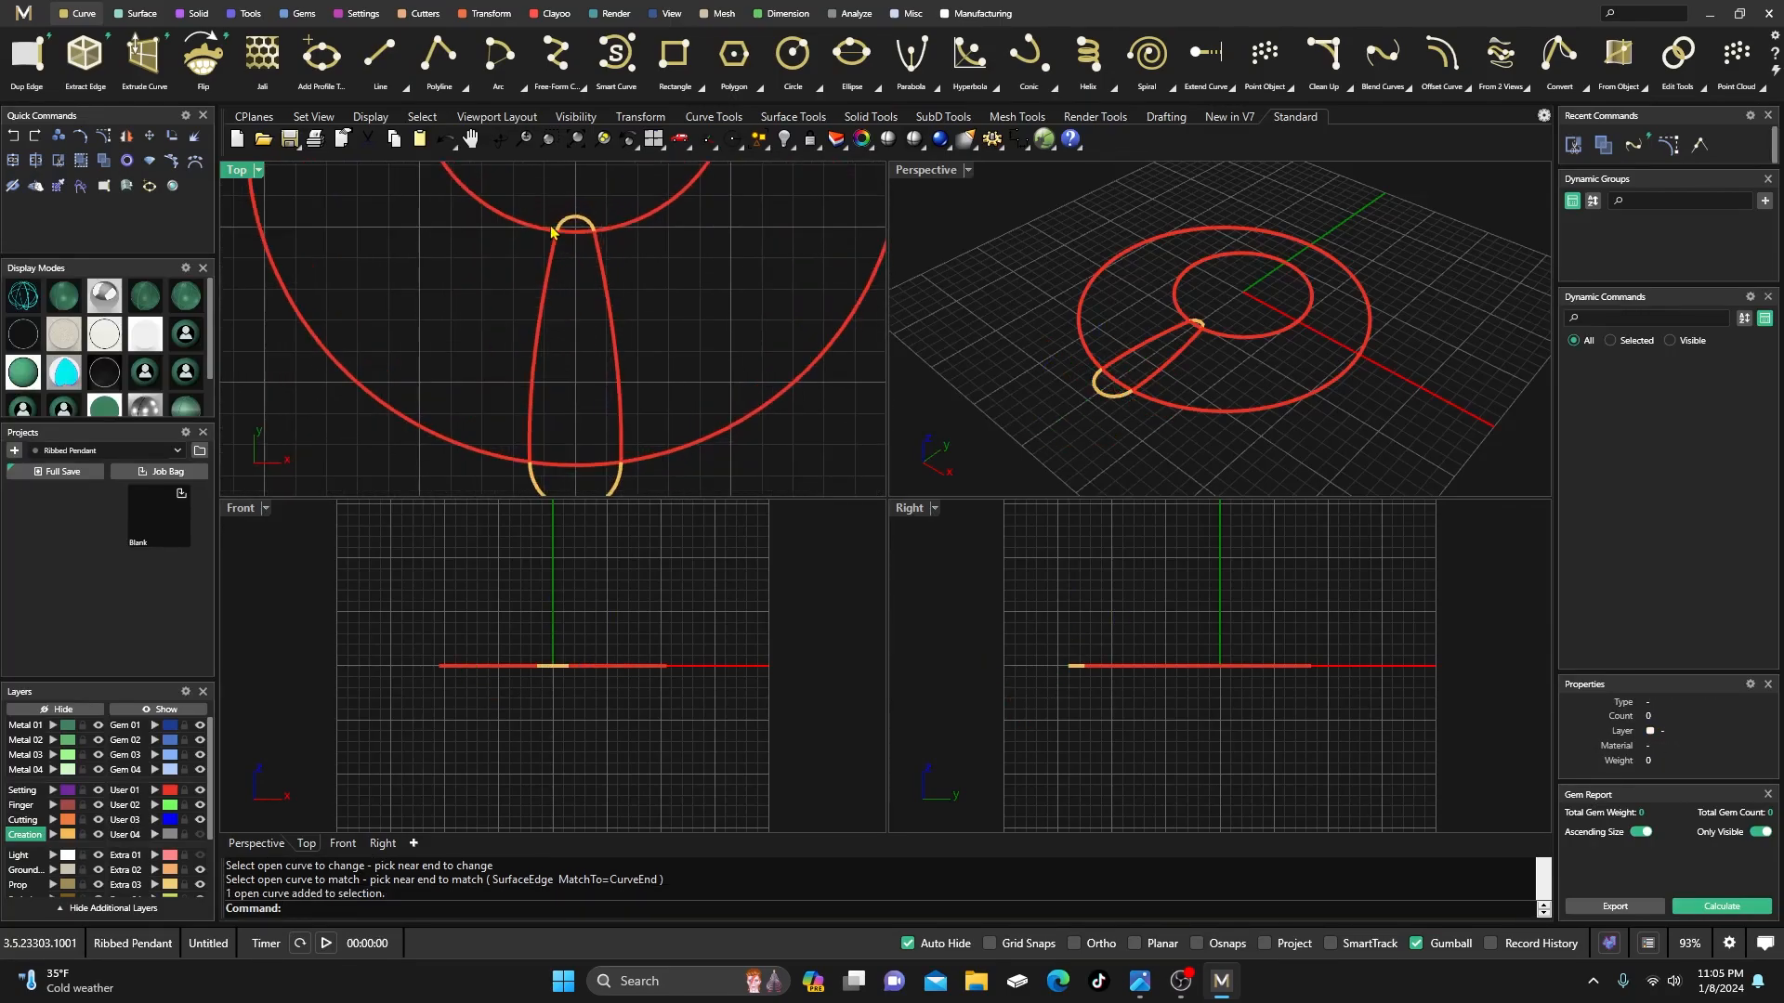
drag(539, 211, 604, 450)
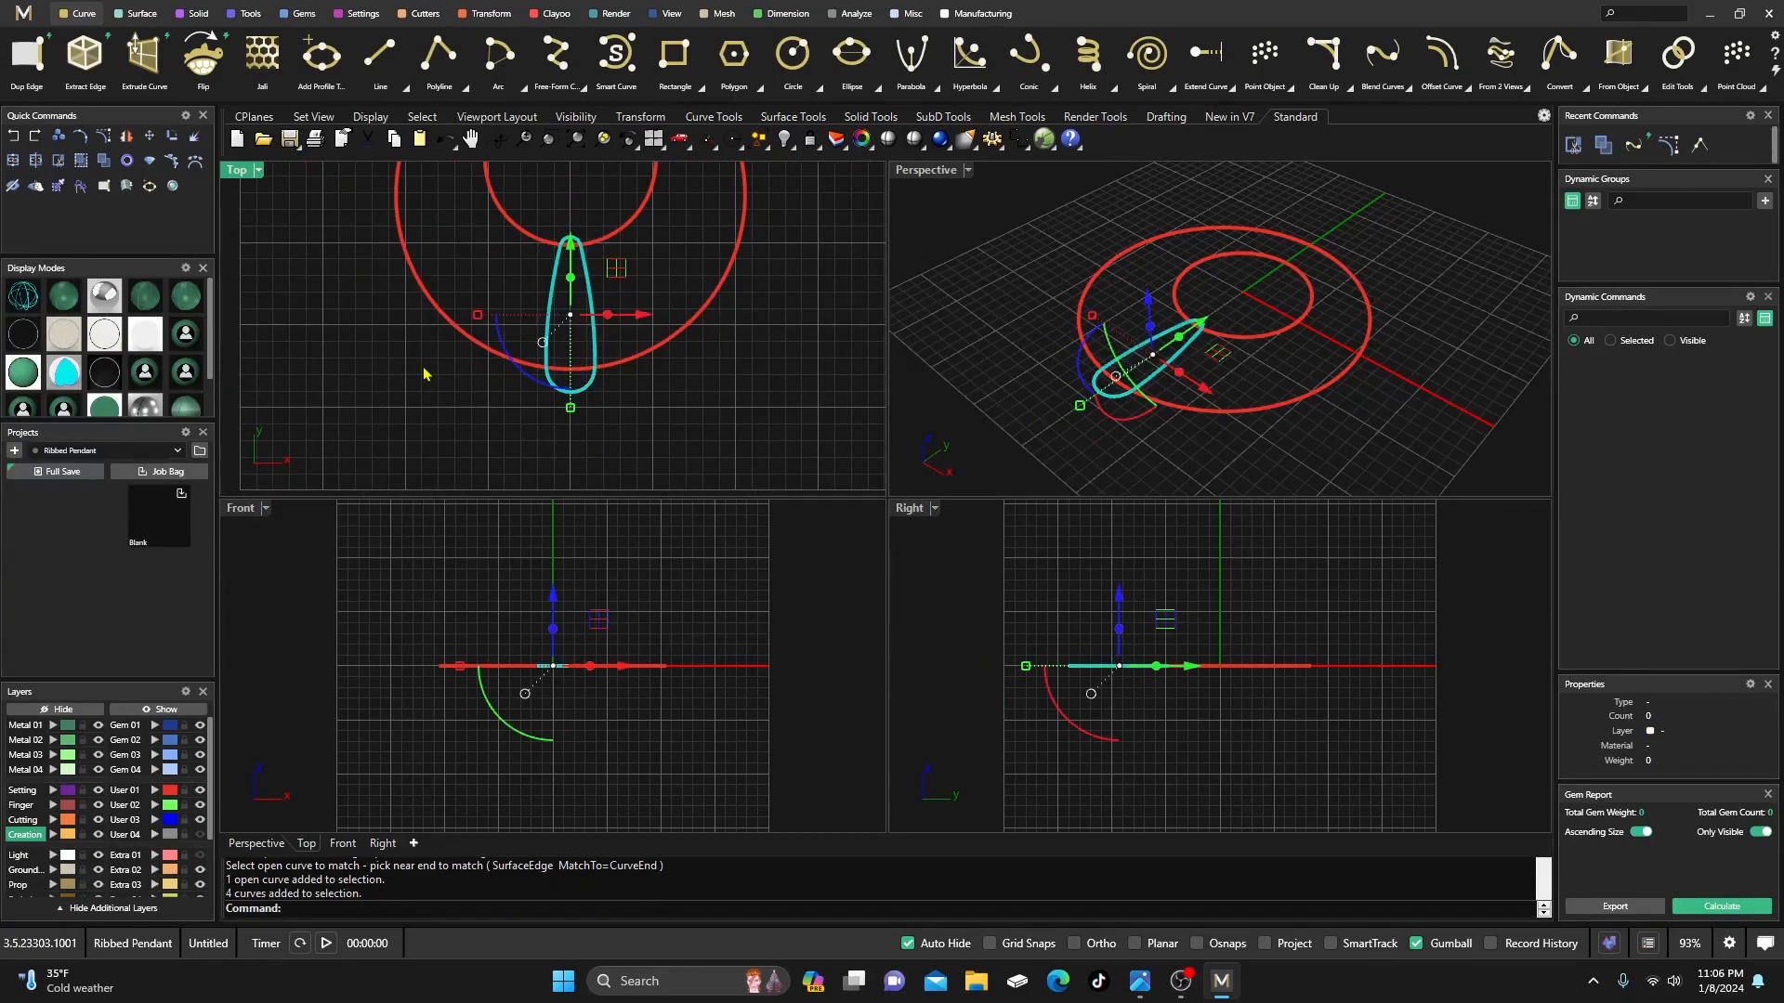
click(13, 160)
click(568, 202)
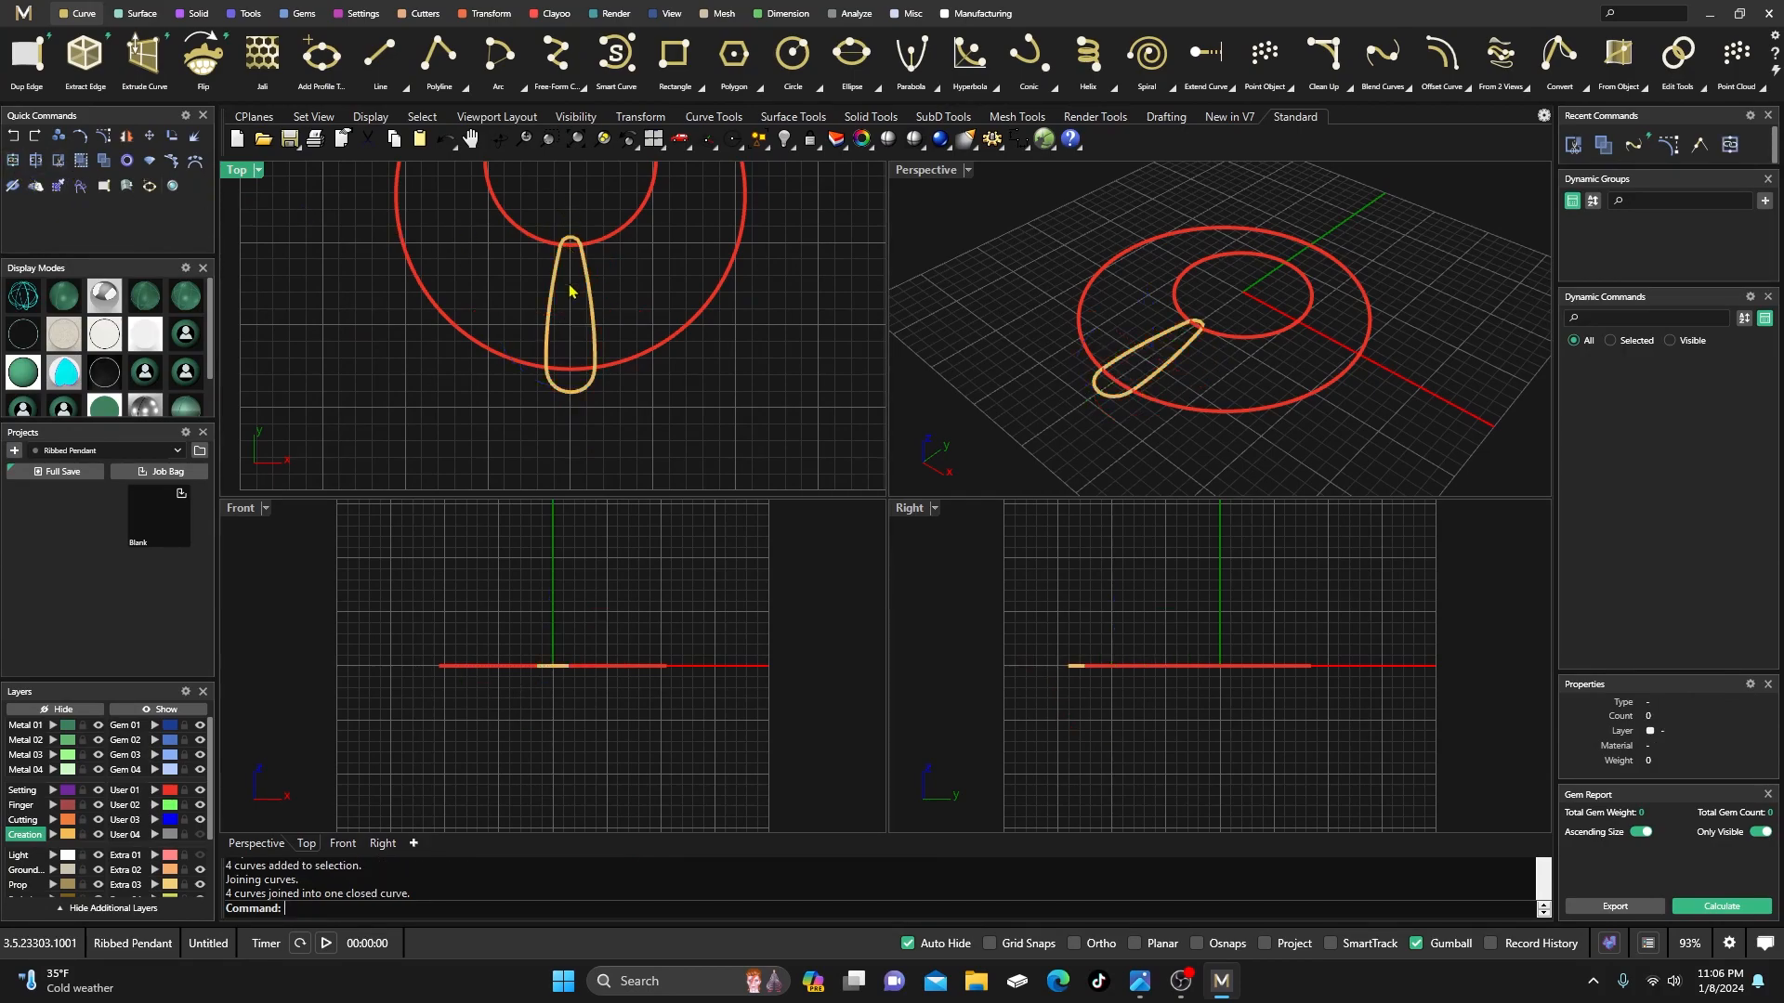
scroll(572, 290, up, 3)
click(546, 316)
click(481, 284)
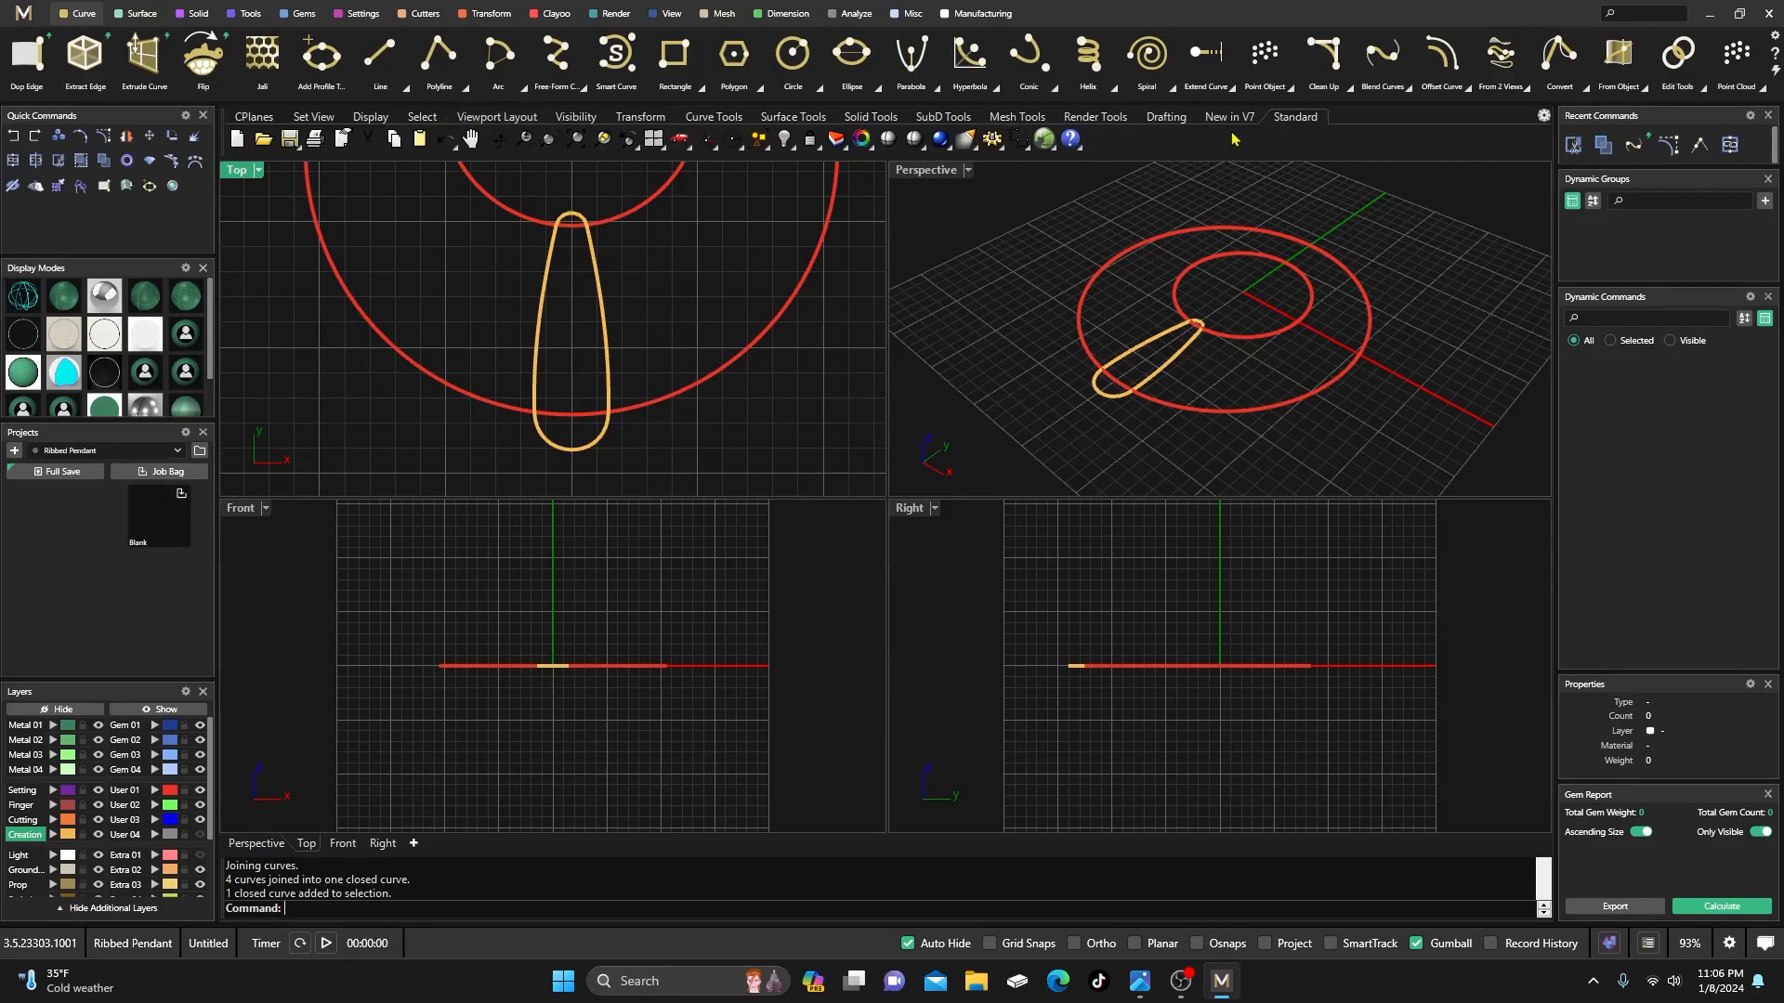
- Start an Arc Direction command for the rib profile with object snaps turned on and the Mid snap enabled
click(1465, 86)
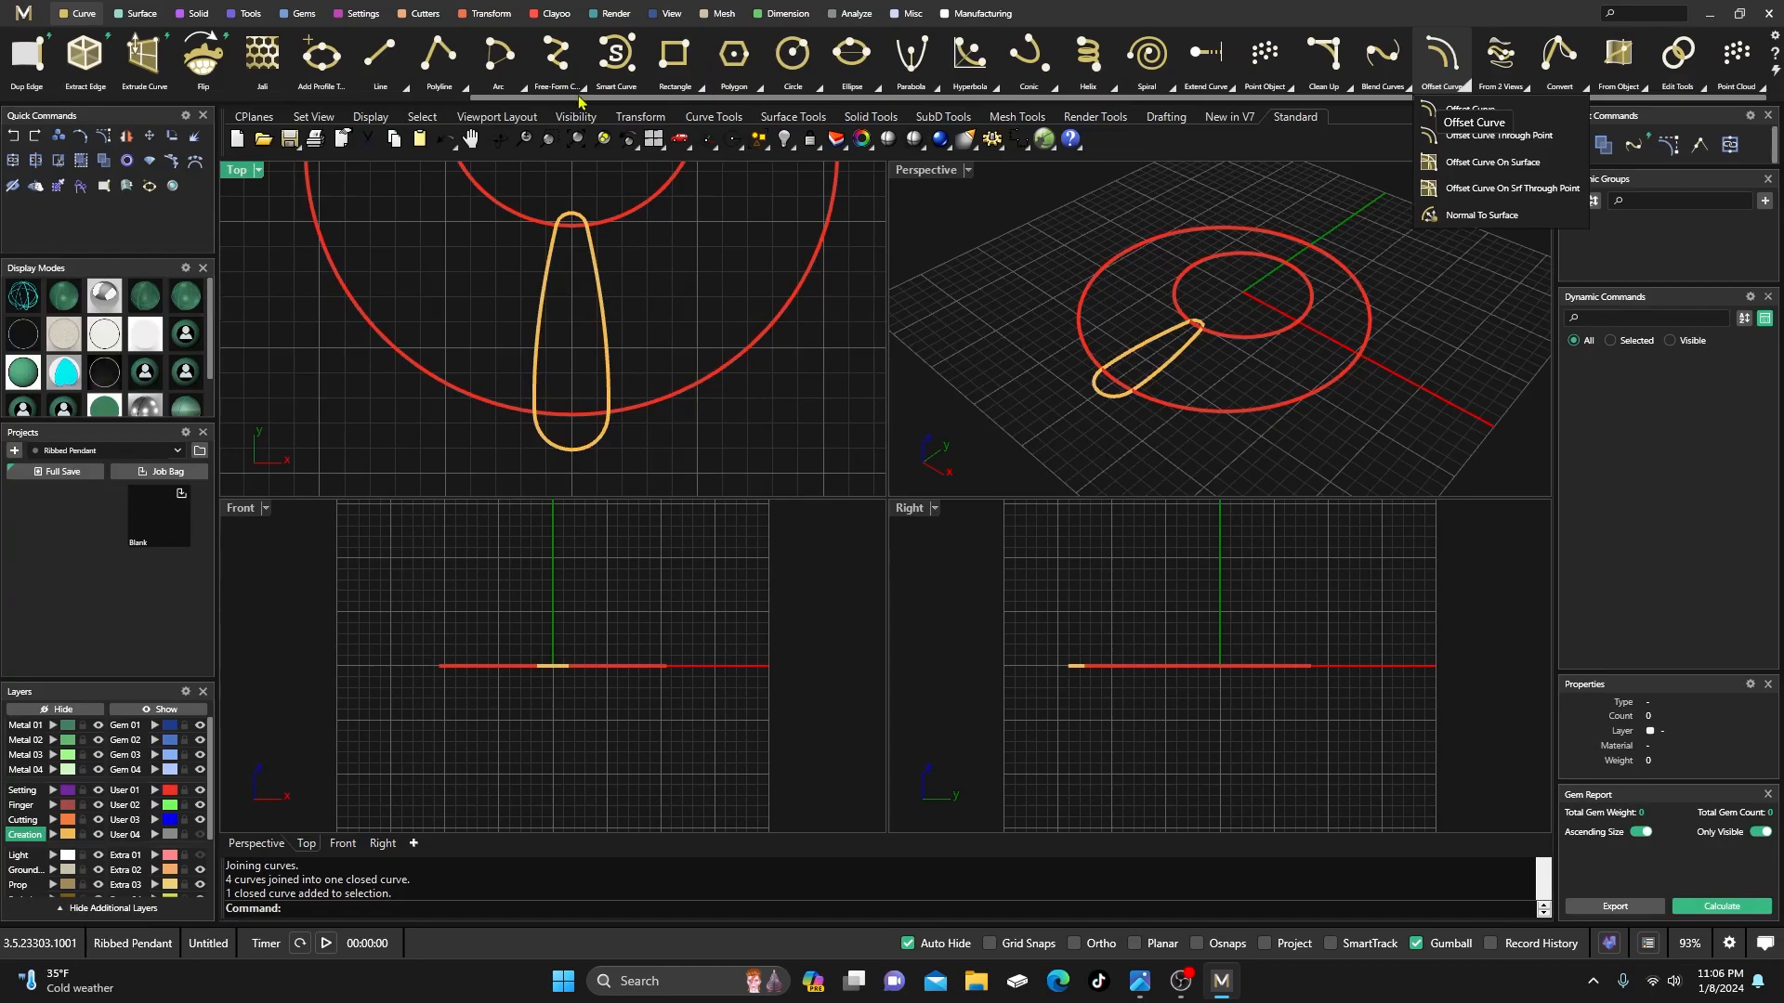
click(524, 90)
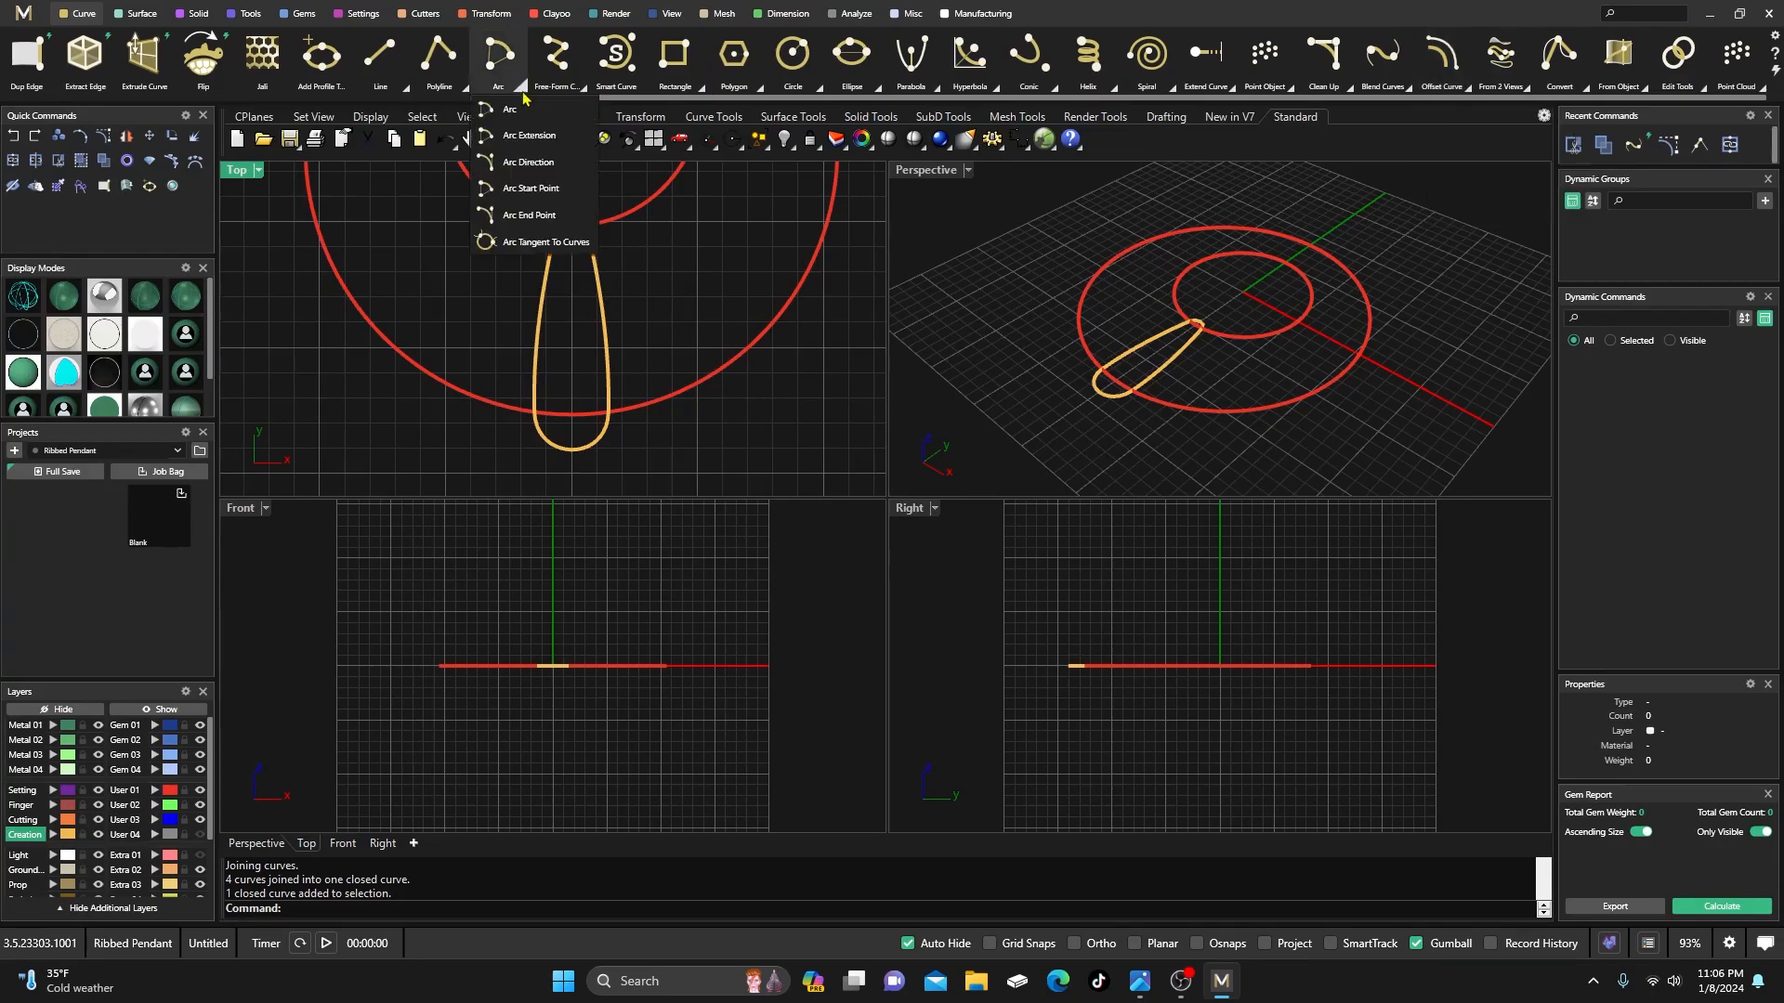
click(522, 164)
scroll(1203, 296, up, 4)
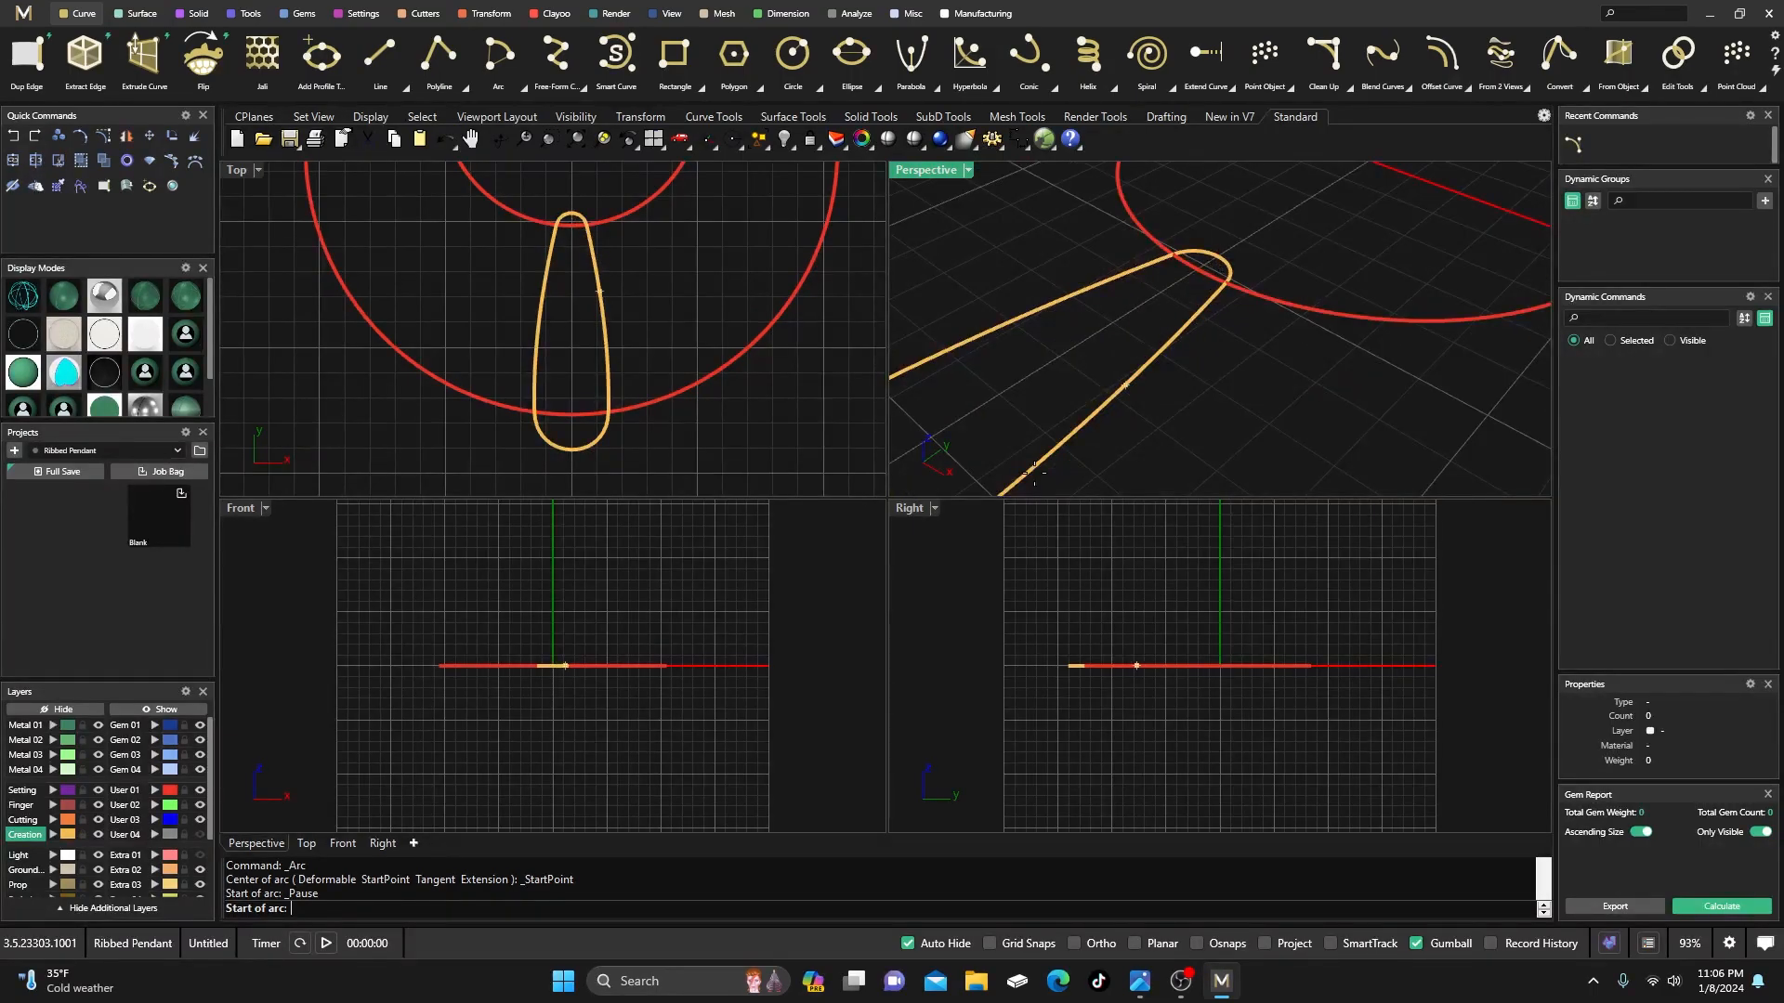
click(1198, 944)
click(1220, 251)
scroll(1223, 260, down, 3)
key(Escape)
scroll(1234, 270, up, 5)
right_click(1227, 263)
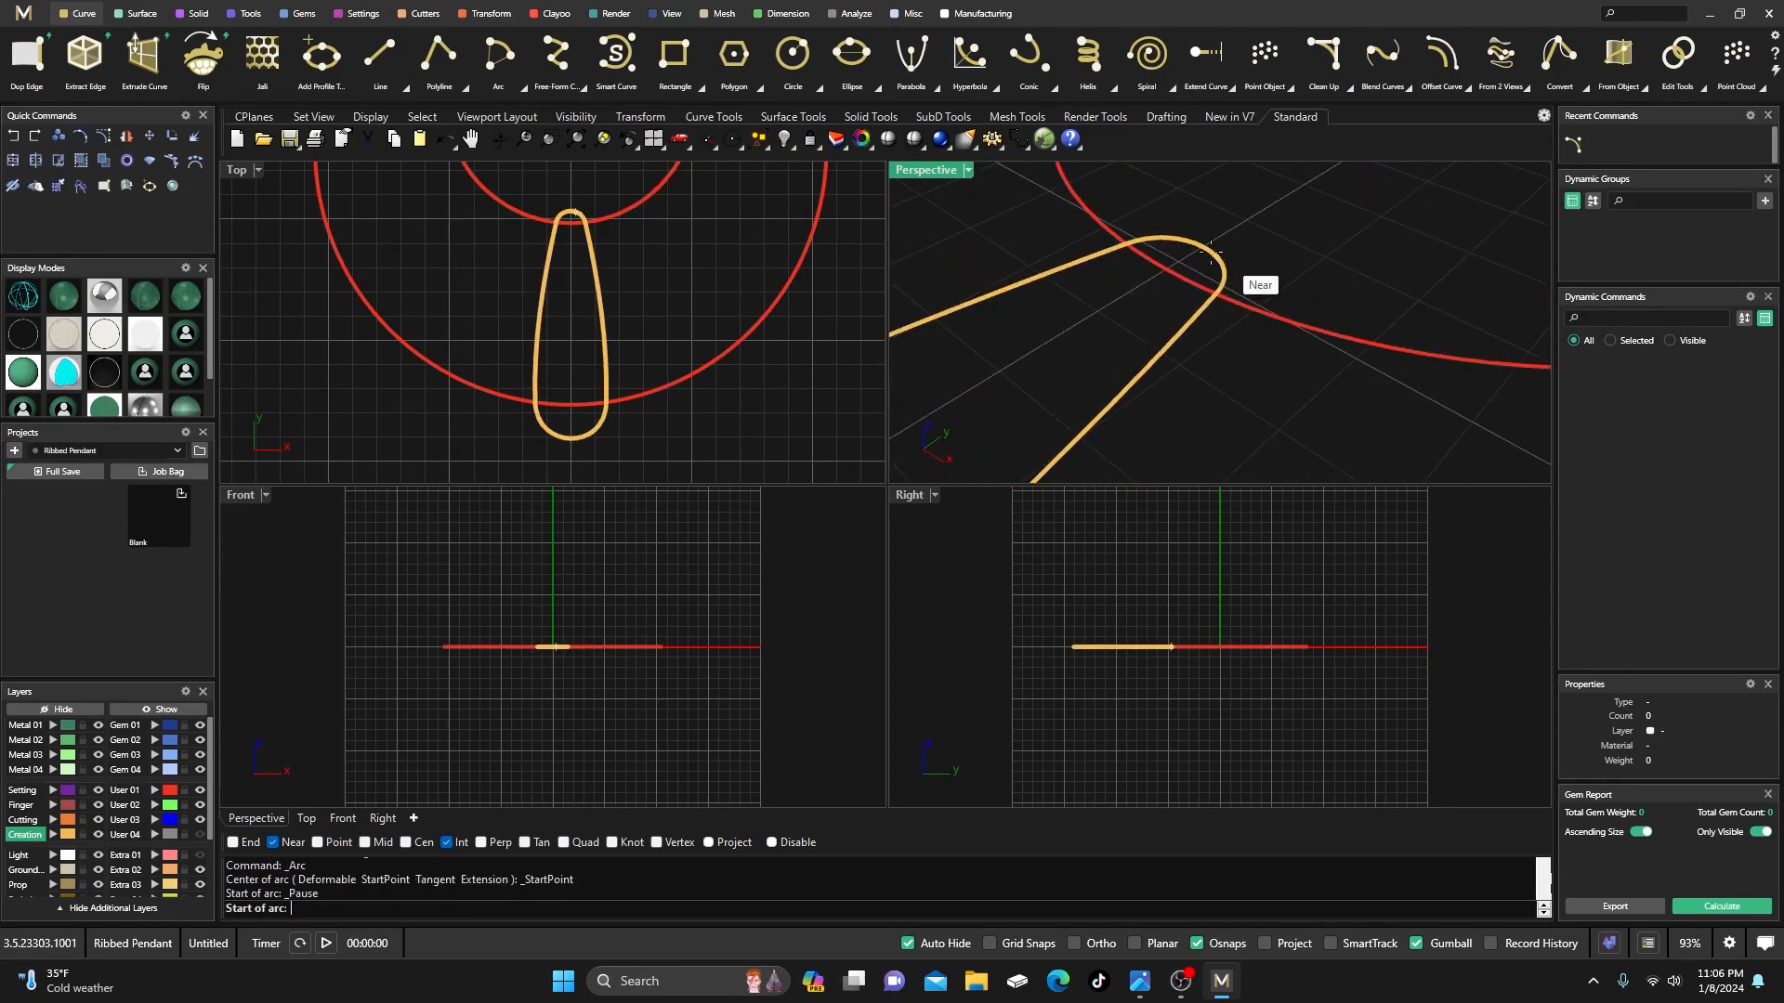
click(365, 843)
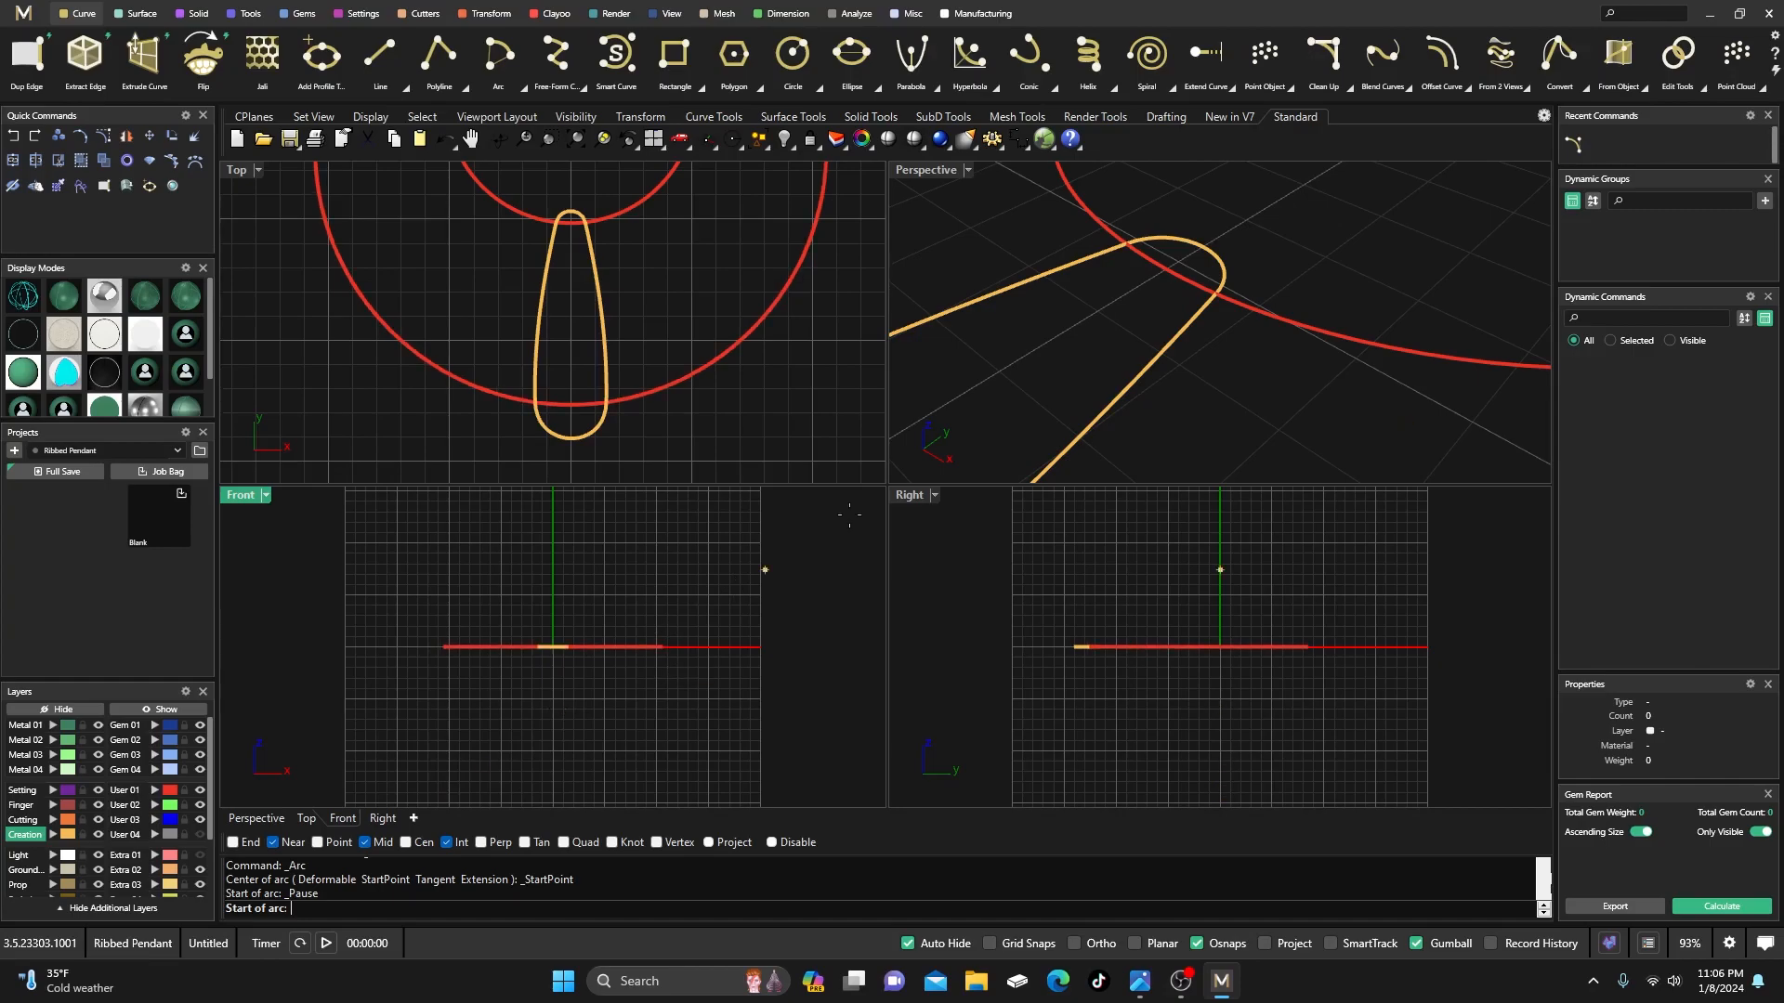
- Draw the arc from the midpoint of the rib outline's inner end to the midpoint of its outer end, arching upward in the Right view
click(1206, 246)
scroll(1235, 260, down, 3)
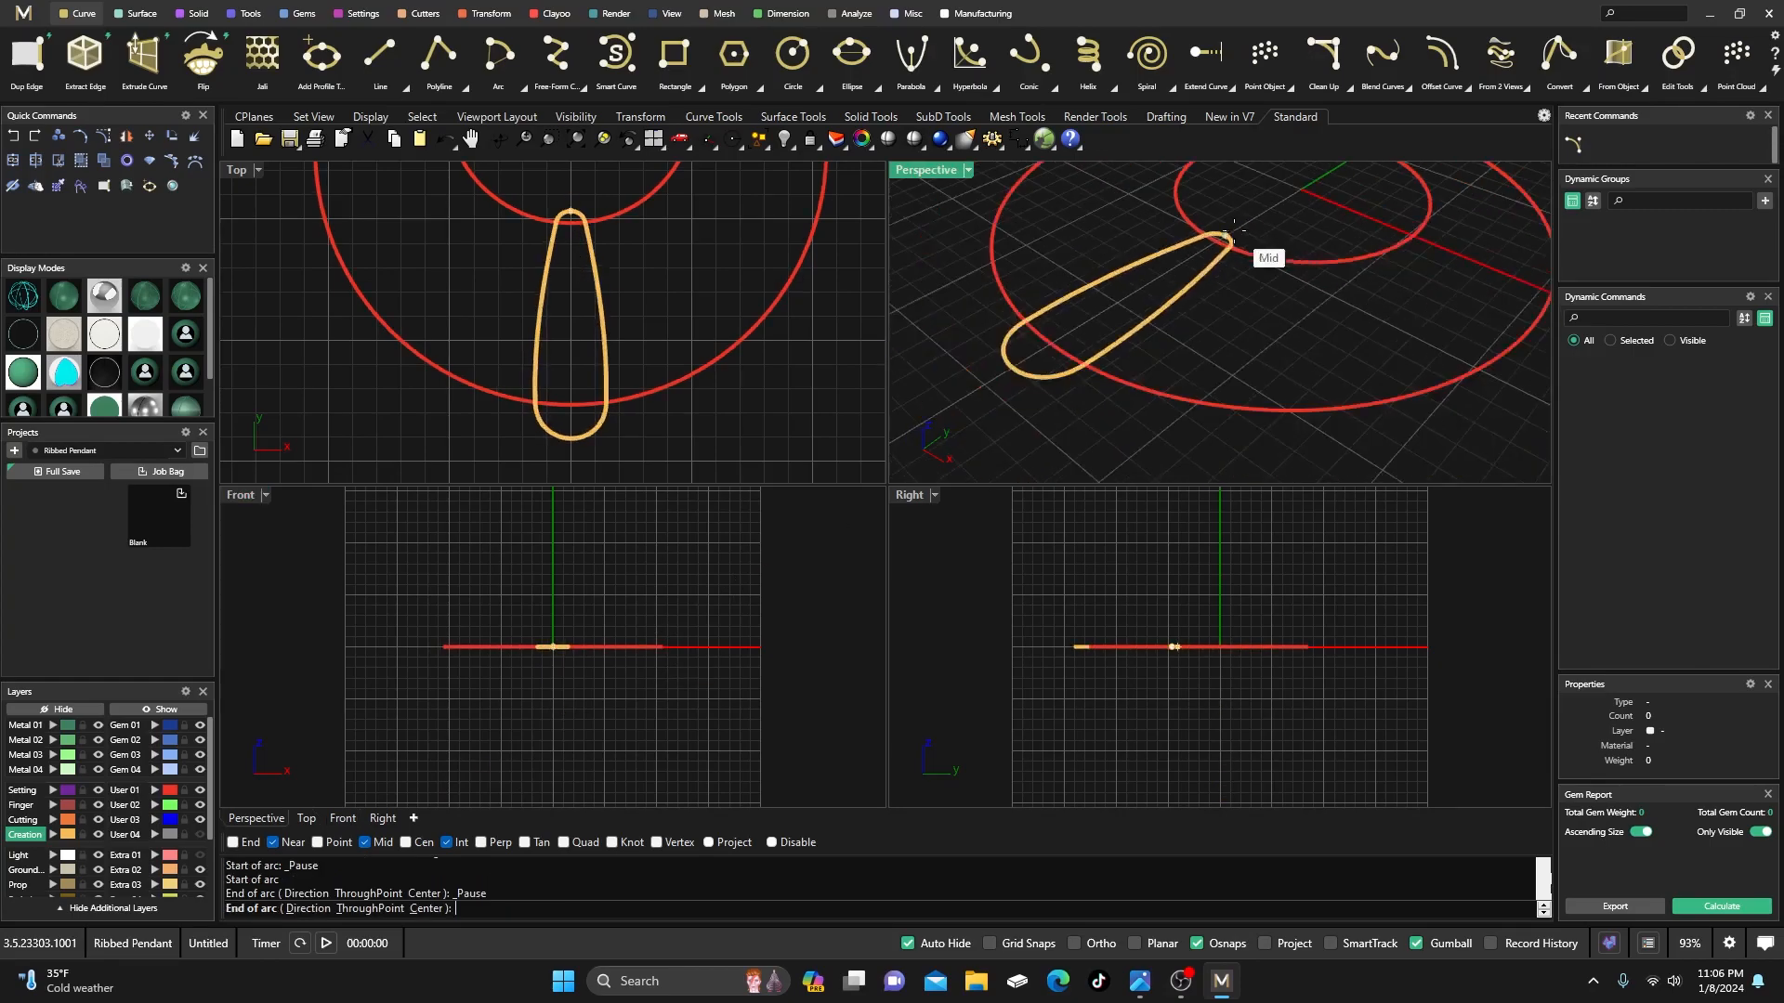
click(1018, 367)
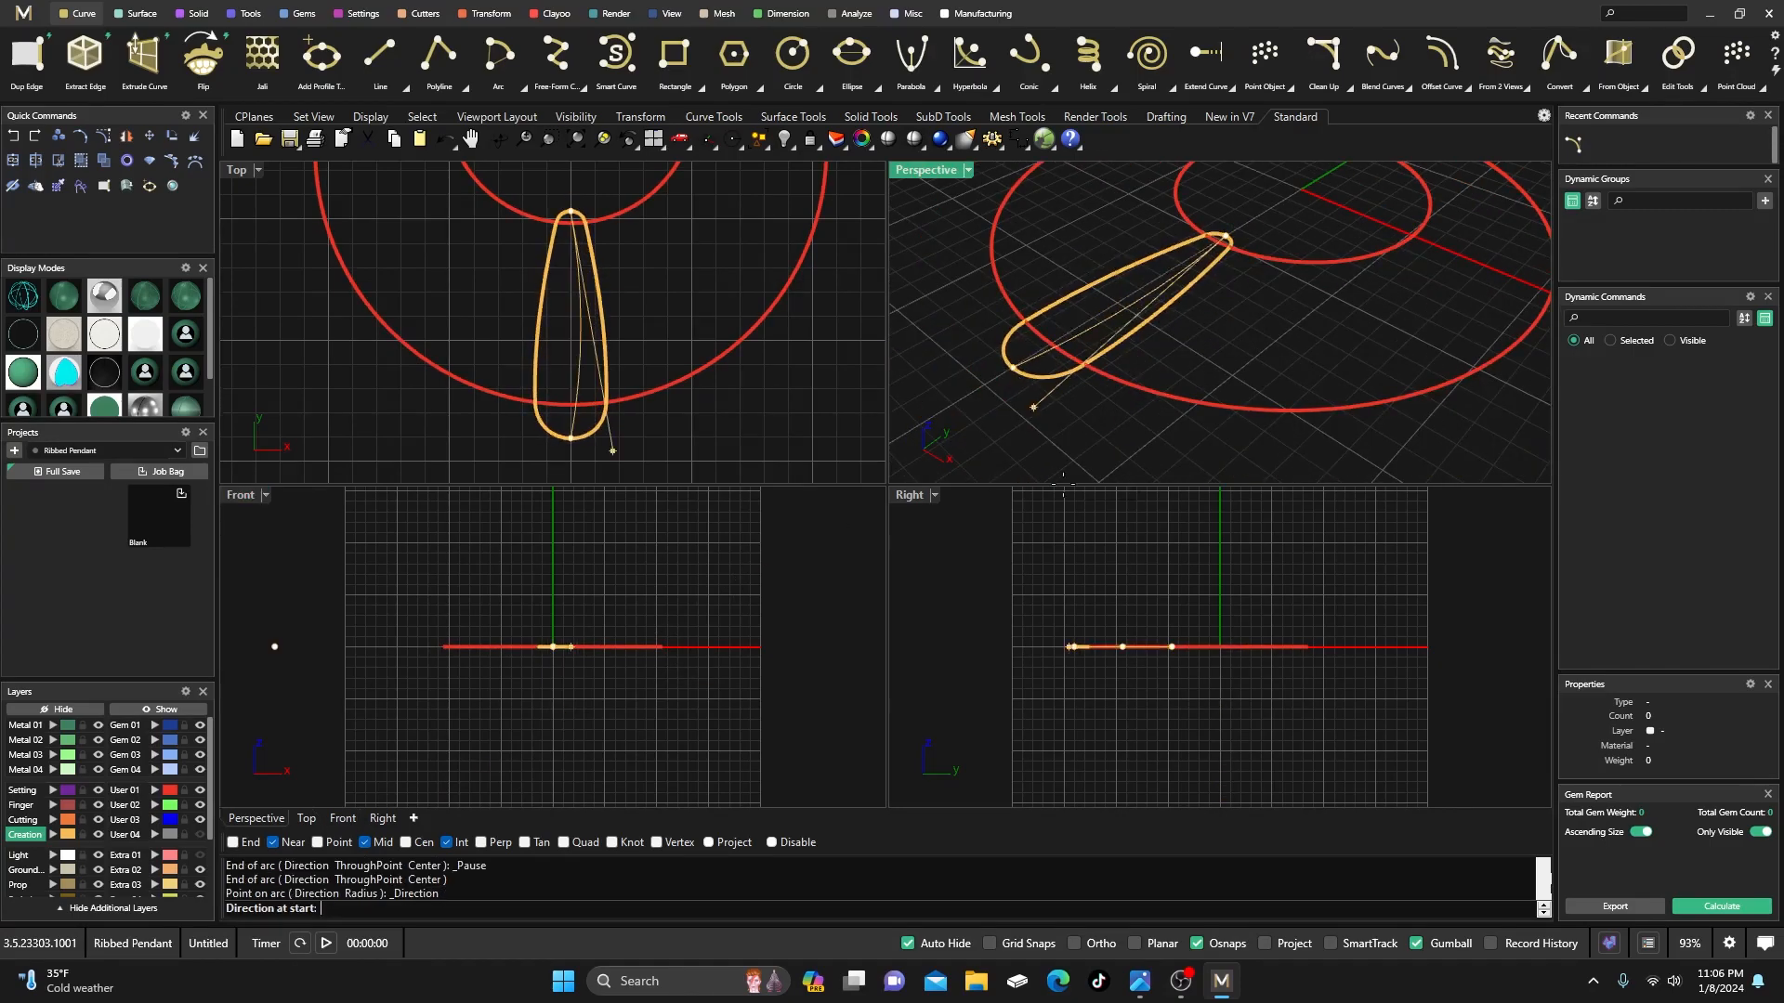
click(1133, 565)
- Show the arc's control points in a maximized Right view and shift its three upper points toward the rib's outer end
scroll(1135, 637, up, 6)
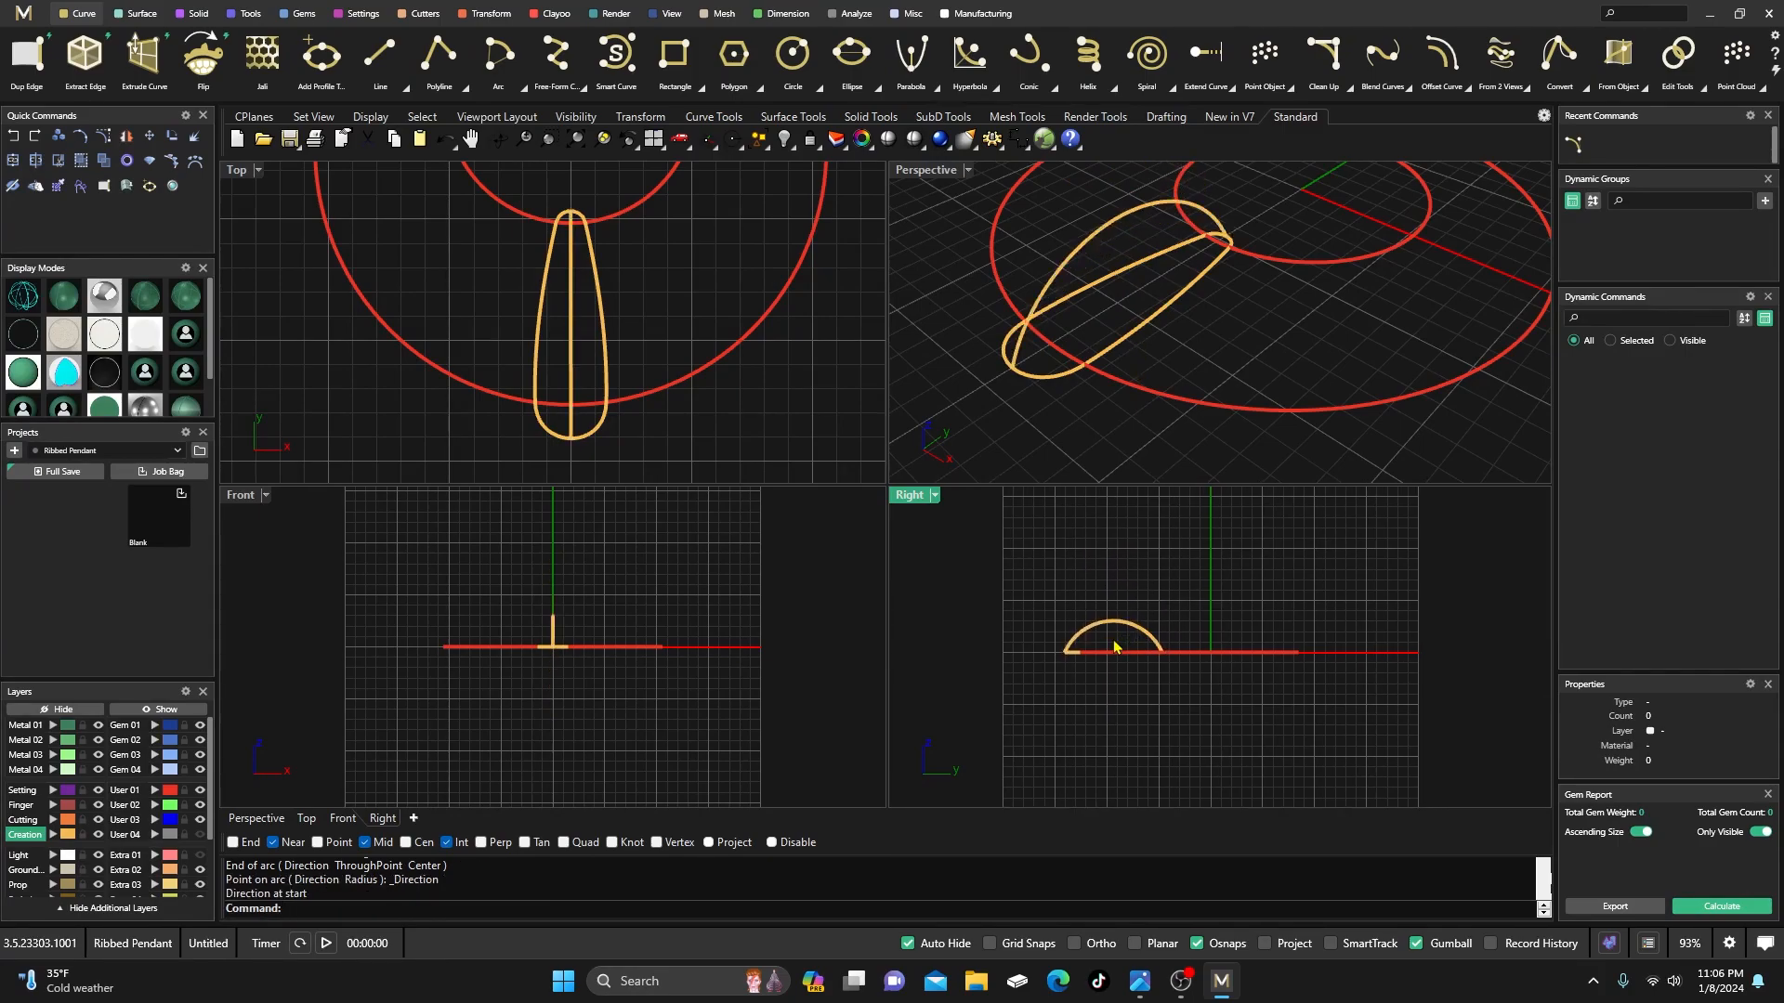
double_click(916, 501)
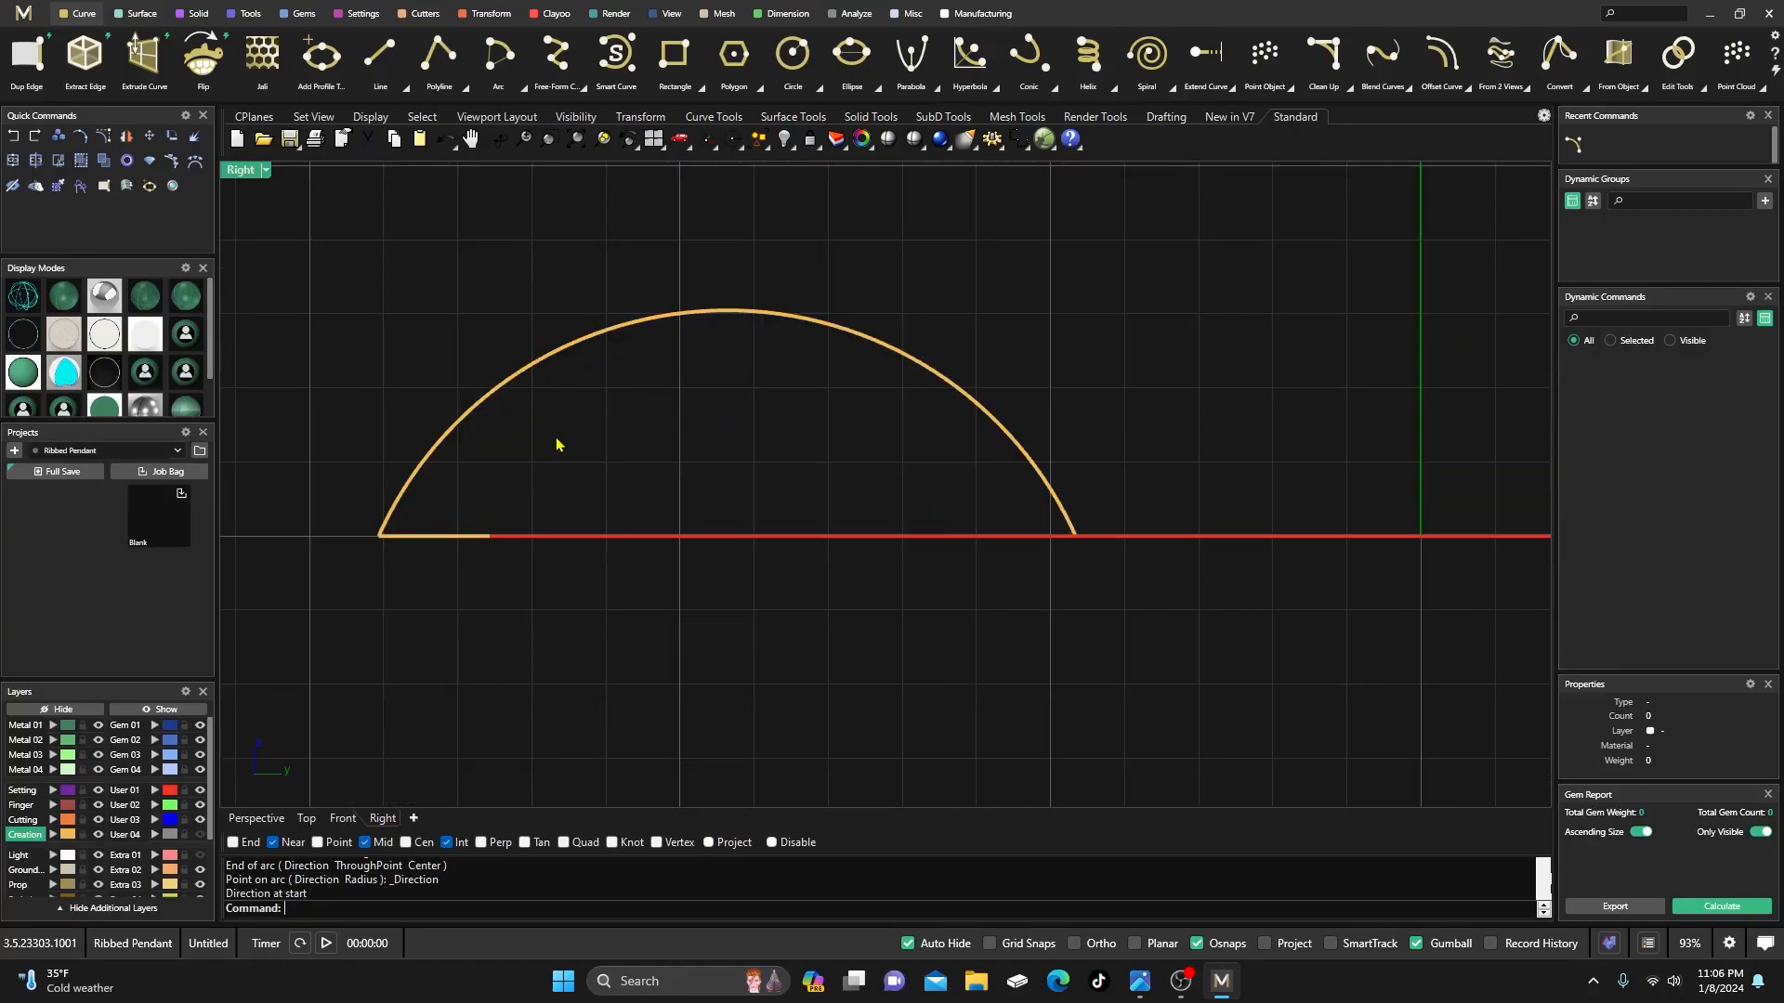
click(729, 311)
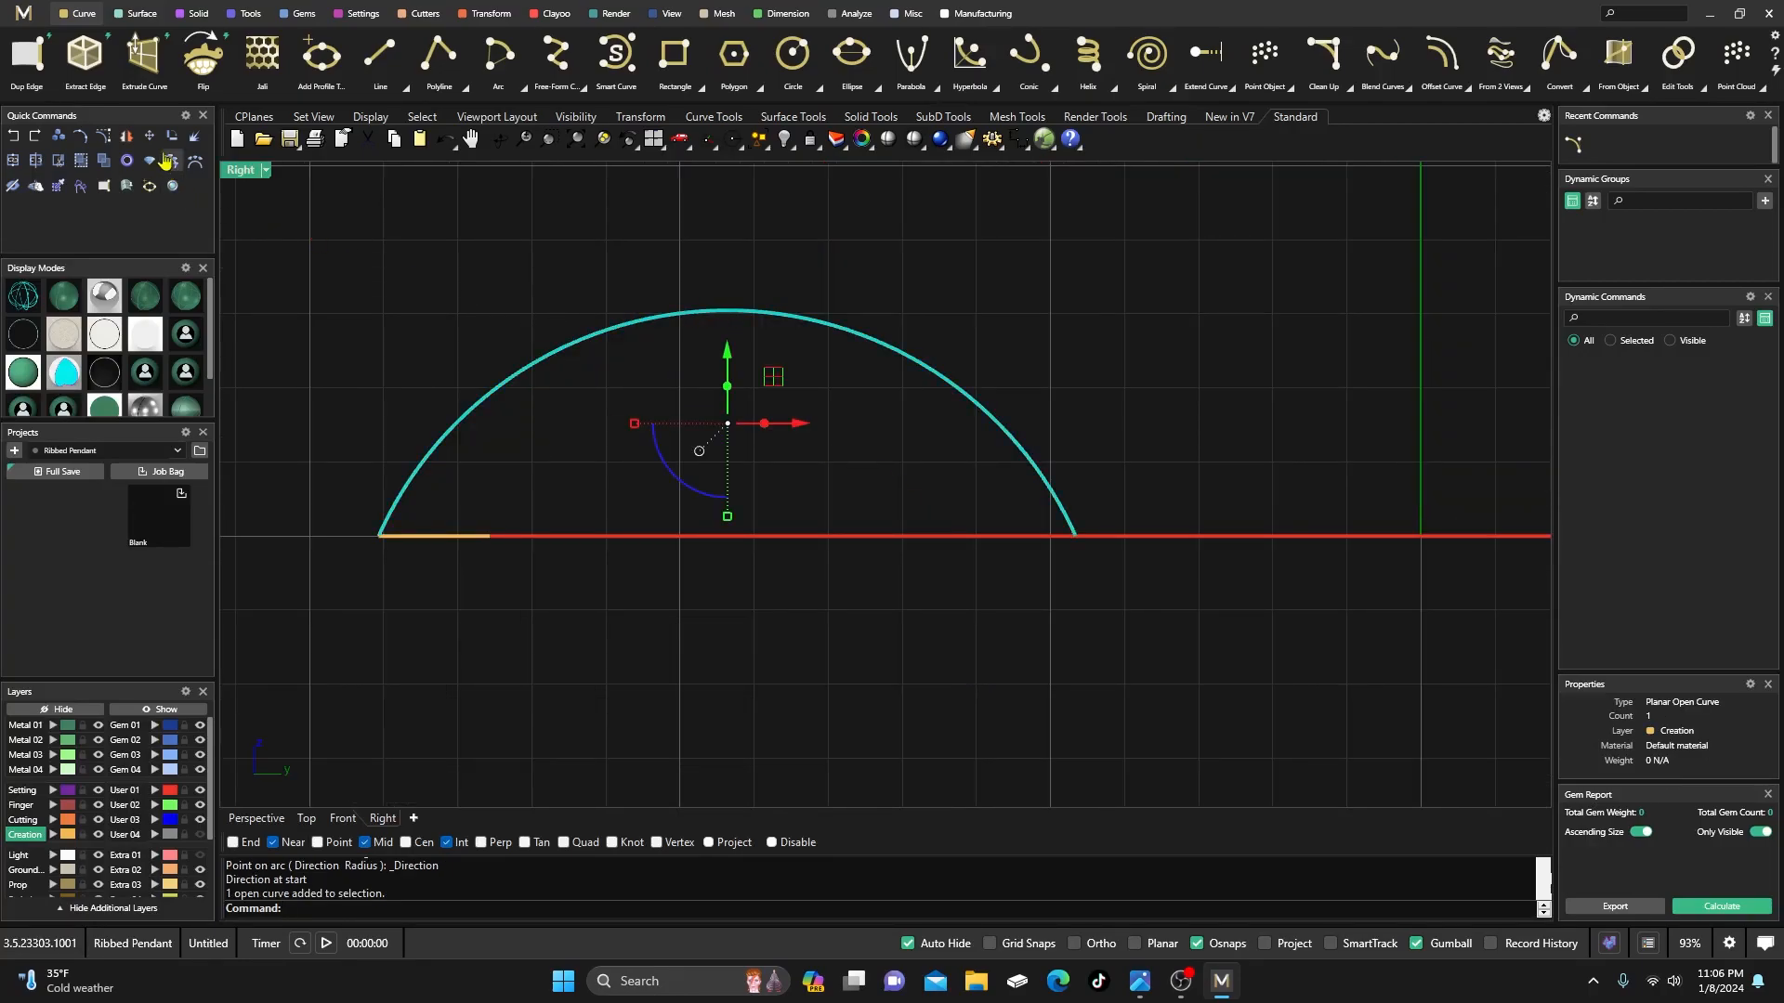
click(130, 140)
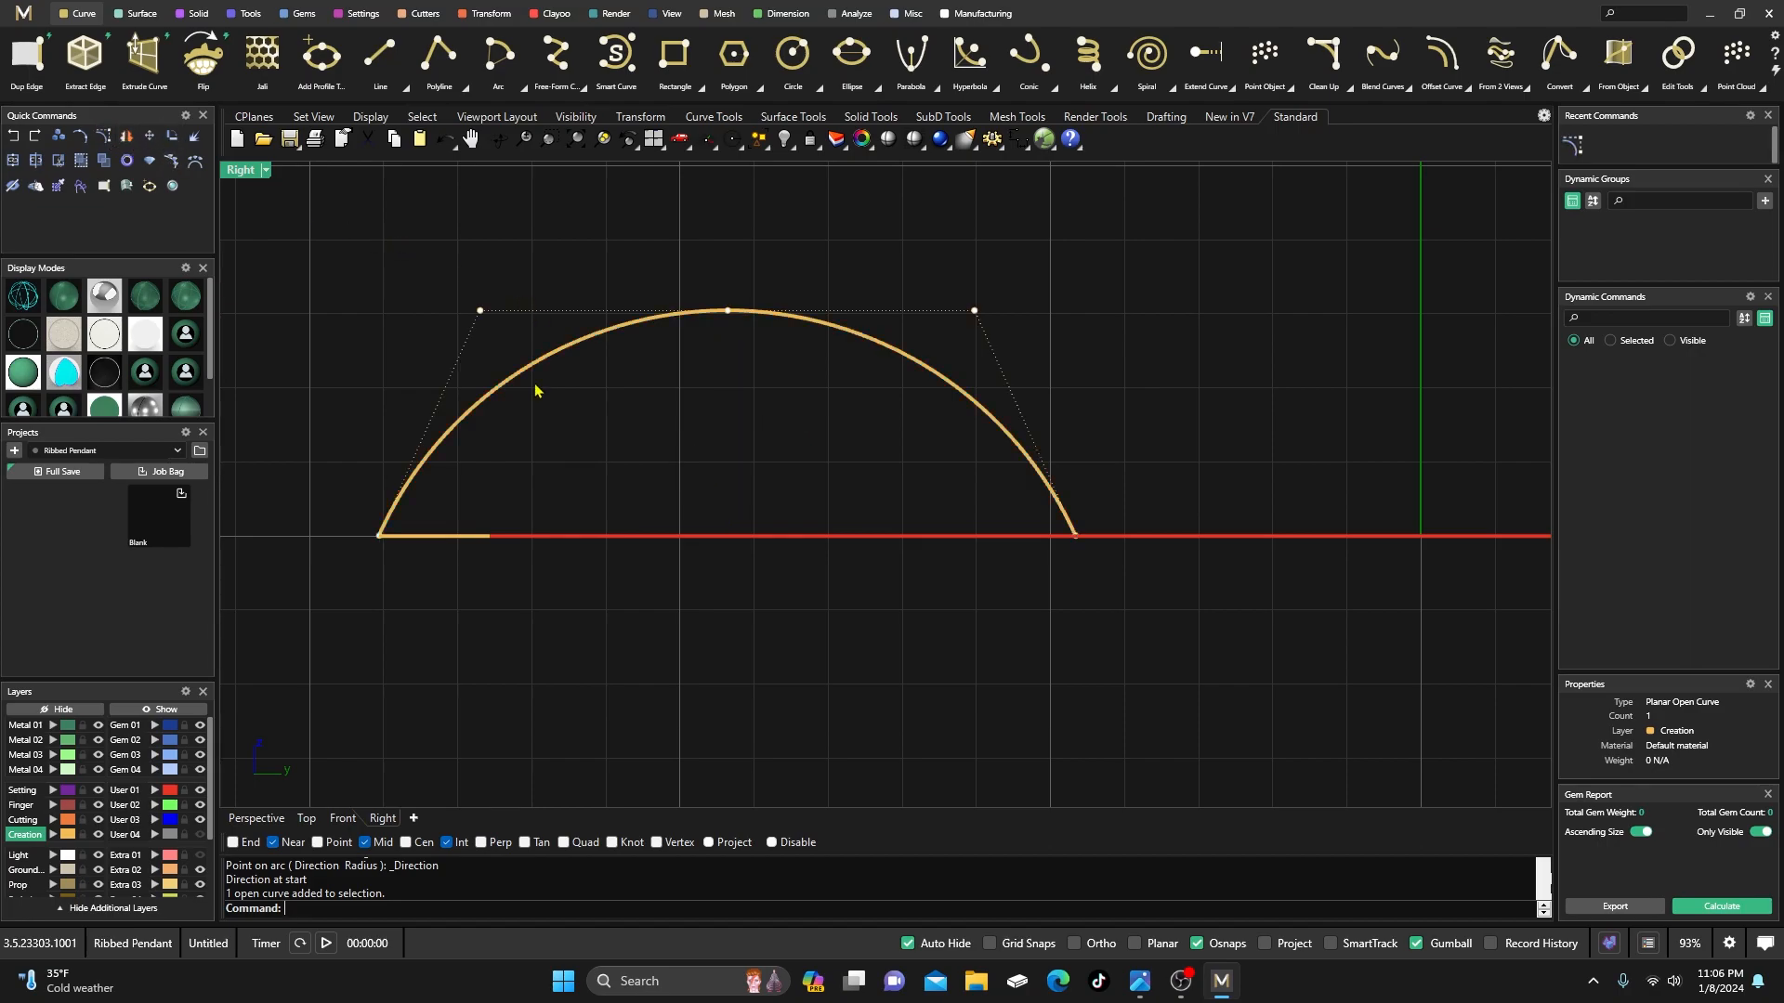
drag(450, 289, 502, 307)
click(654, 236)
click(974, 312)
drag(1041, 312, 962, 265)
click(769, 267)
click(727, 316)
drag(801, 312, 765, 316)
click(779, 246)
- Lower the arc's three upper control points together to flatten the rib profile slightly
drag(381, 261, 1068, 359)
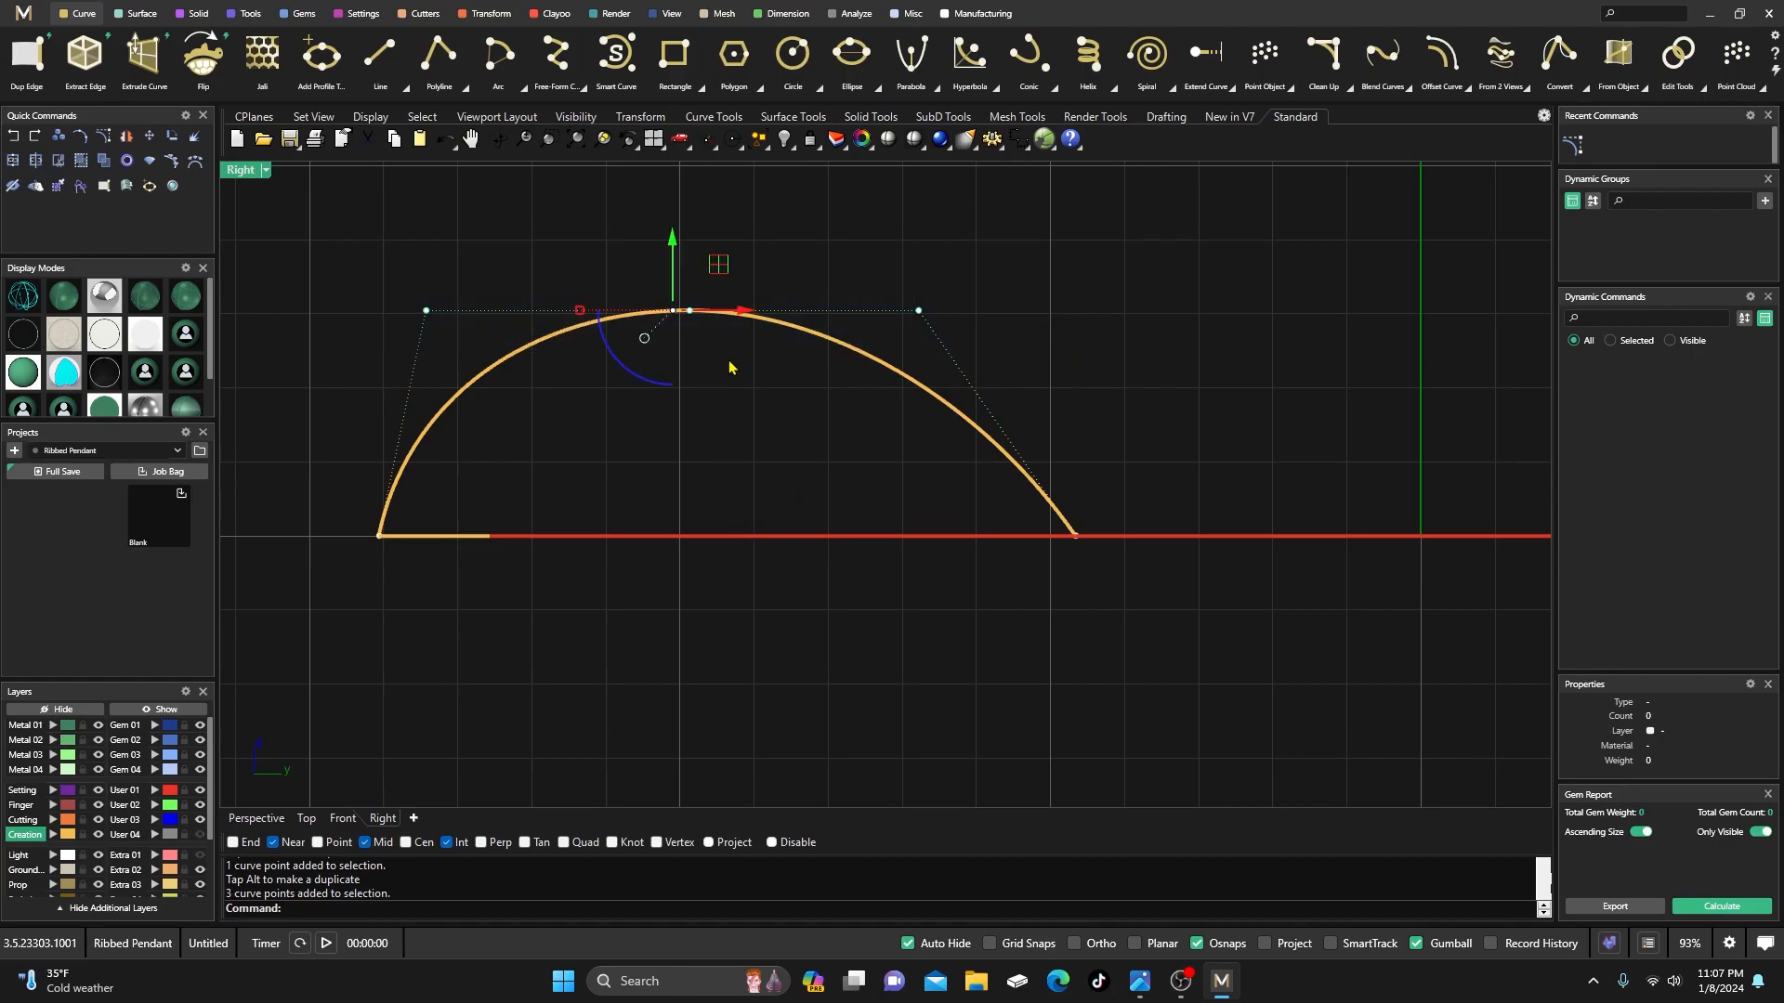
drag(672, 243, 676, 270)
click(710, 236)
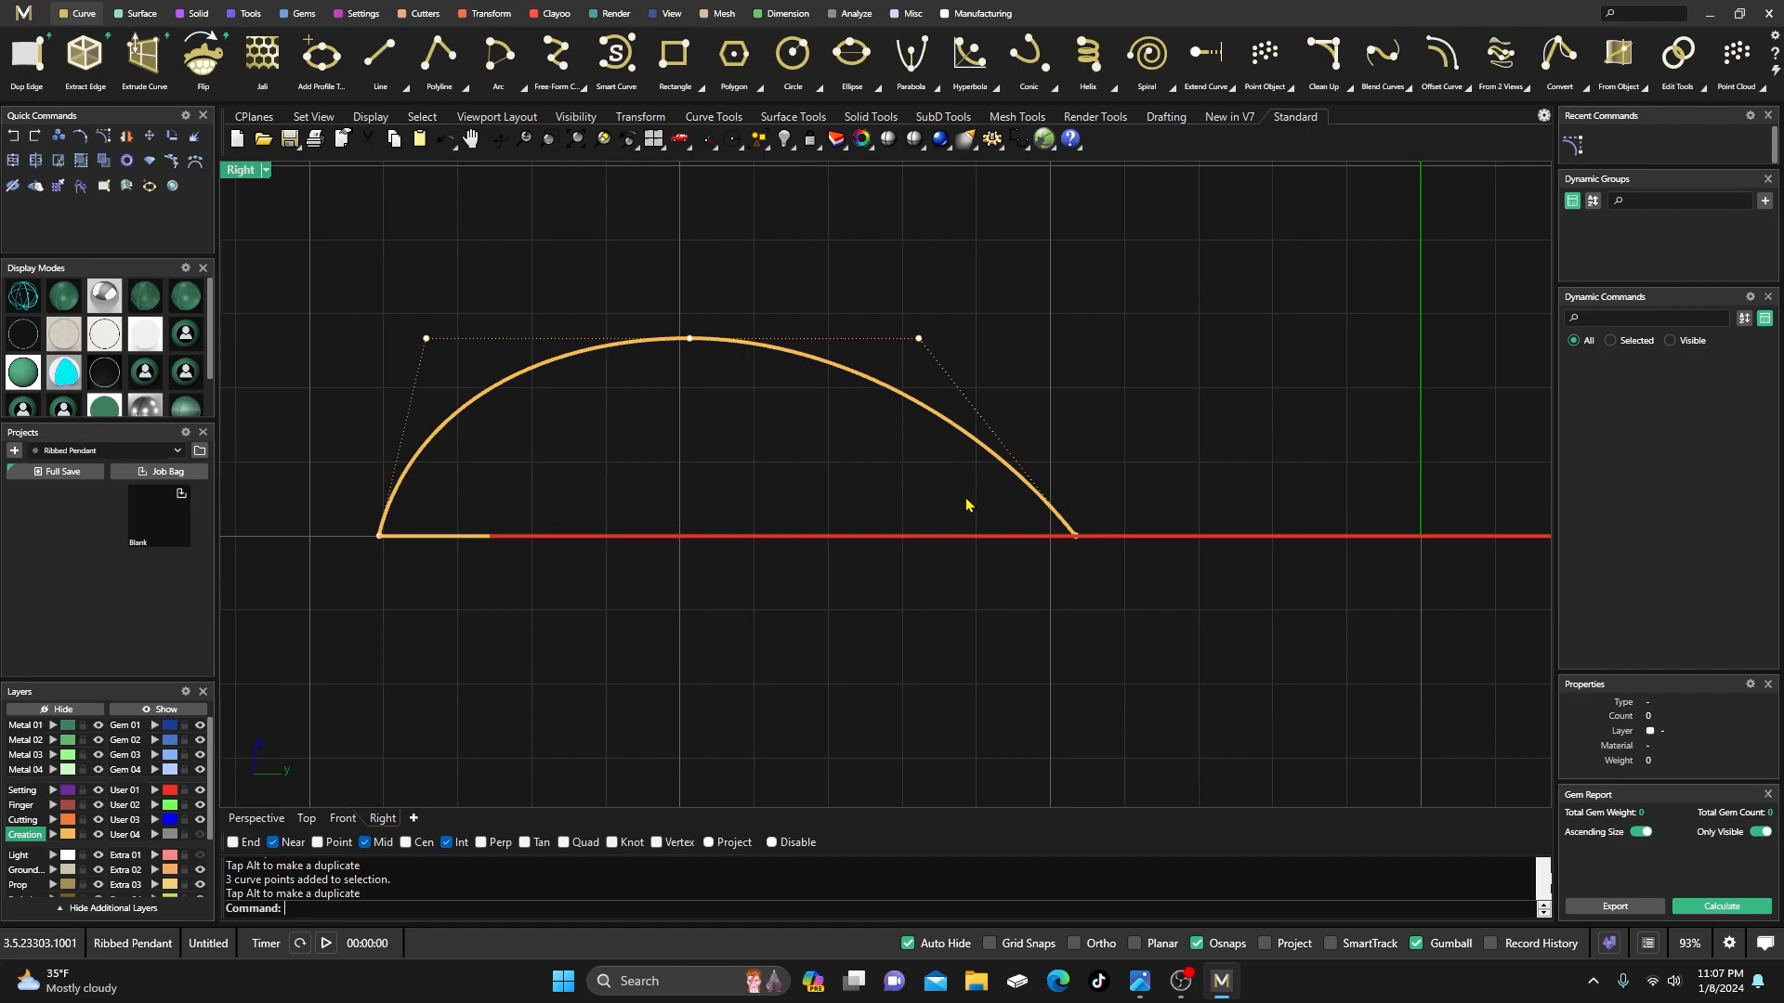
- Rebuild the profile arc with a point count of 5 and degree 3, deleting the input curve
click(893, 400)
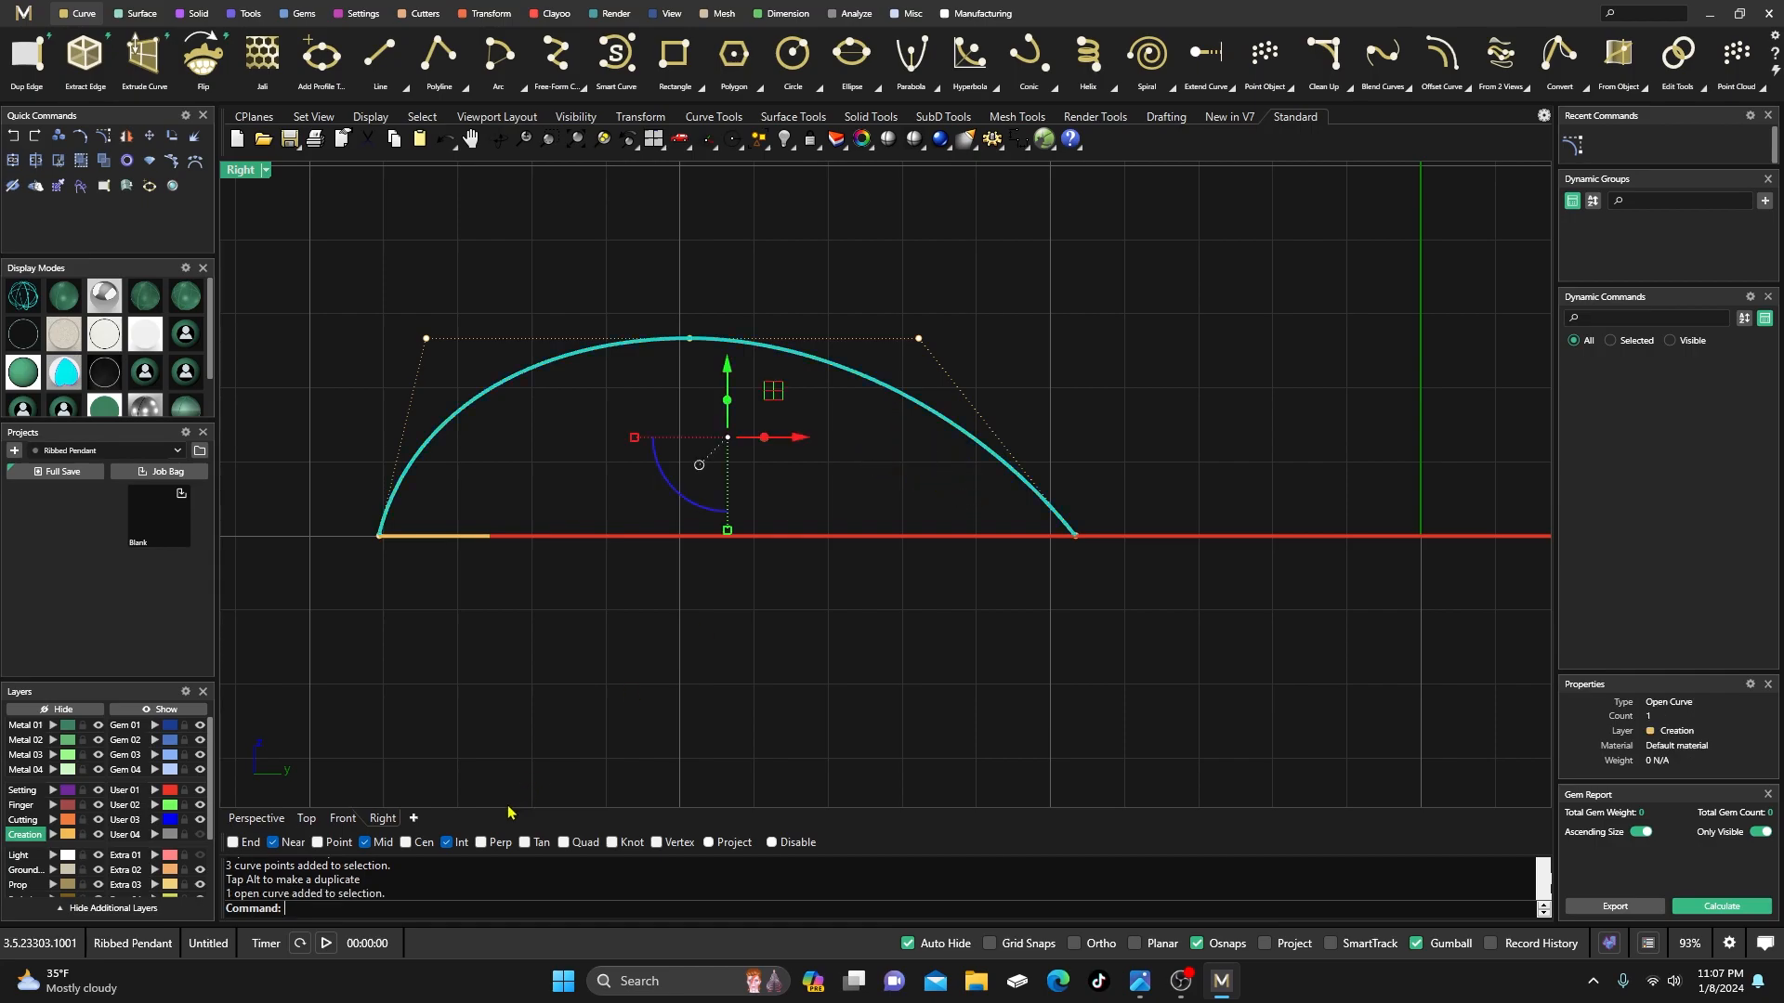
text(Reb)
key(Return)
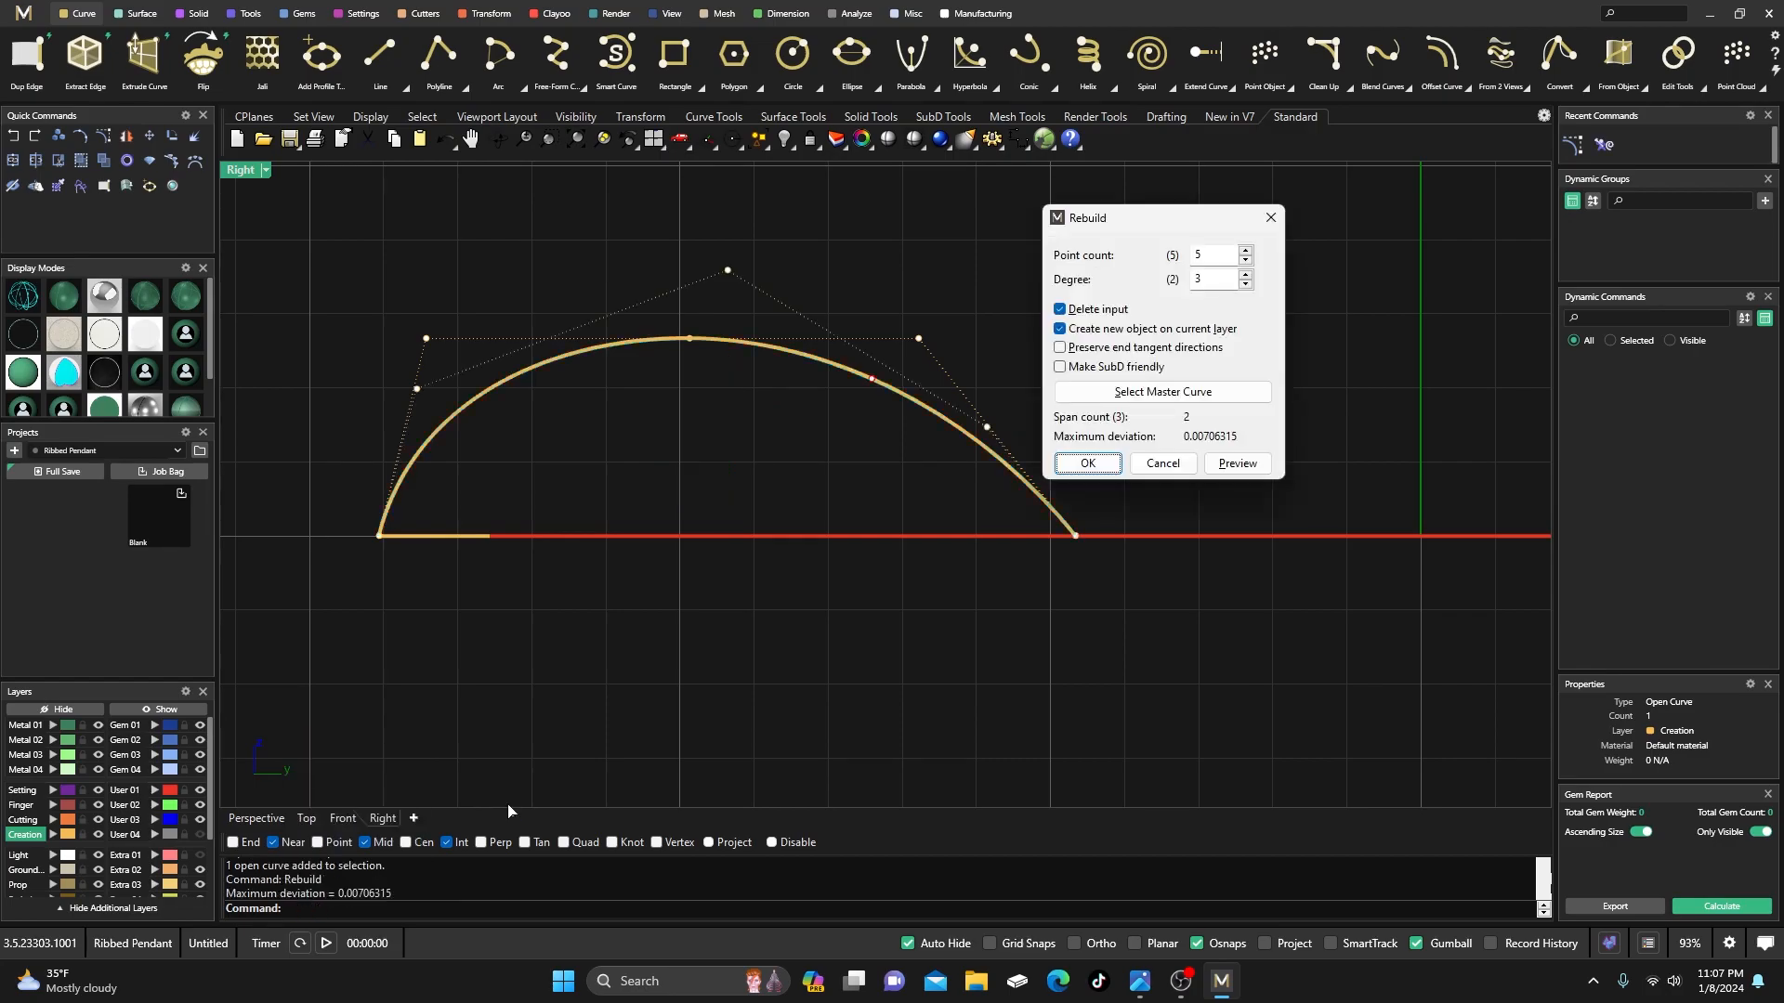
click(1092, 466)
- Move the rebuilt curve's control point near the inner end horizontally toward the pendant center, and hide the control points
click(987, 427)
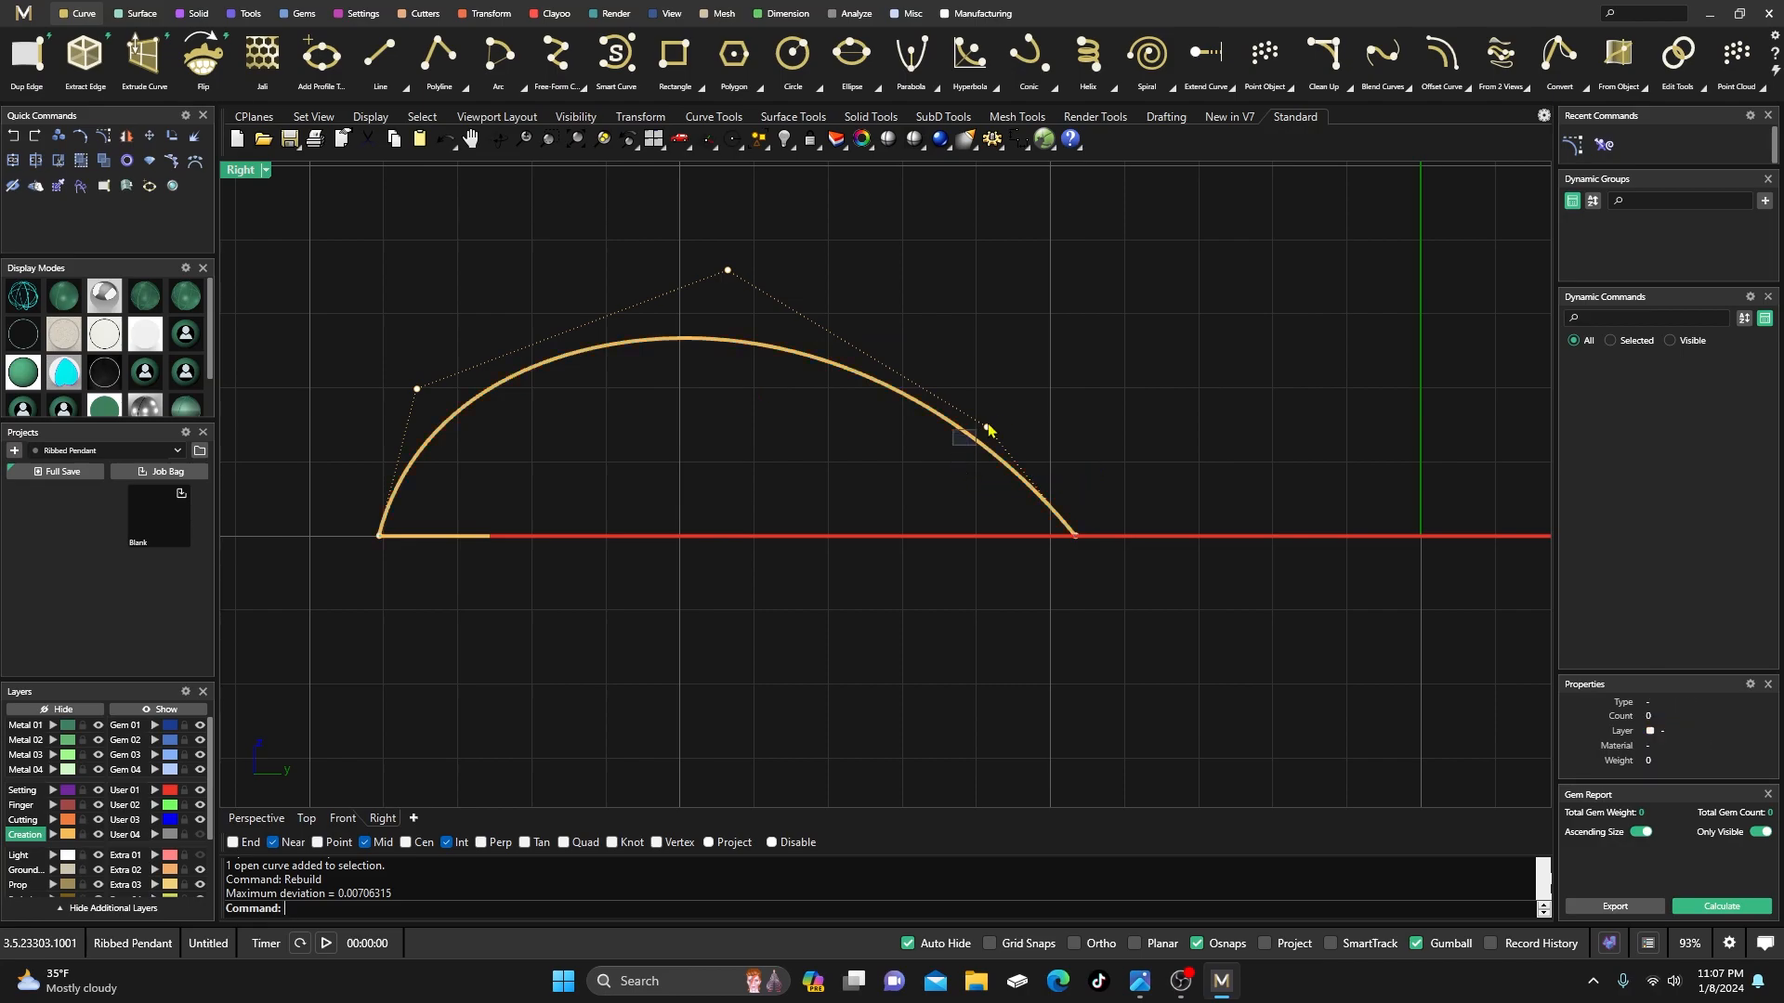
drag(1061, 435, 1097, 428)
click(1097, 316)
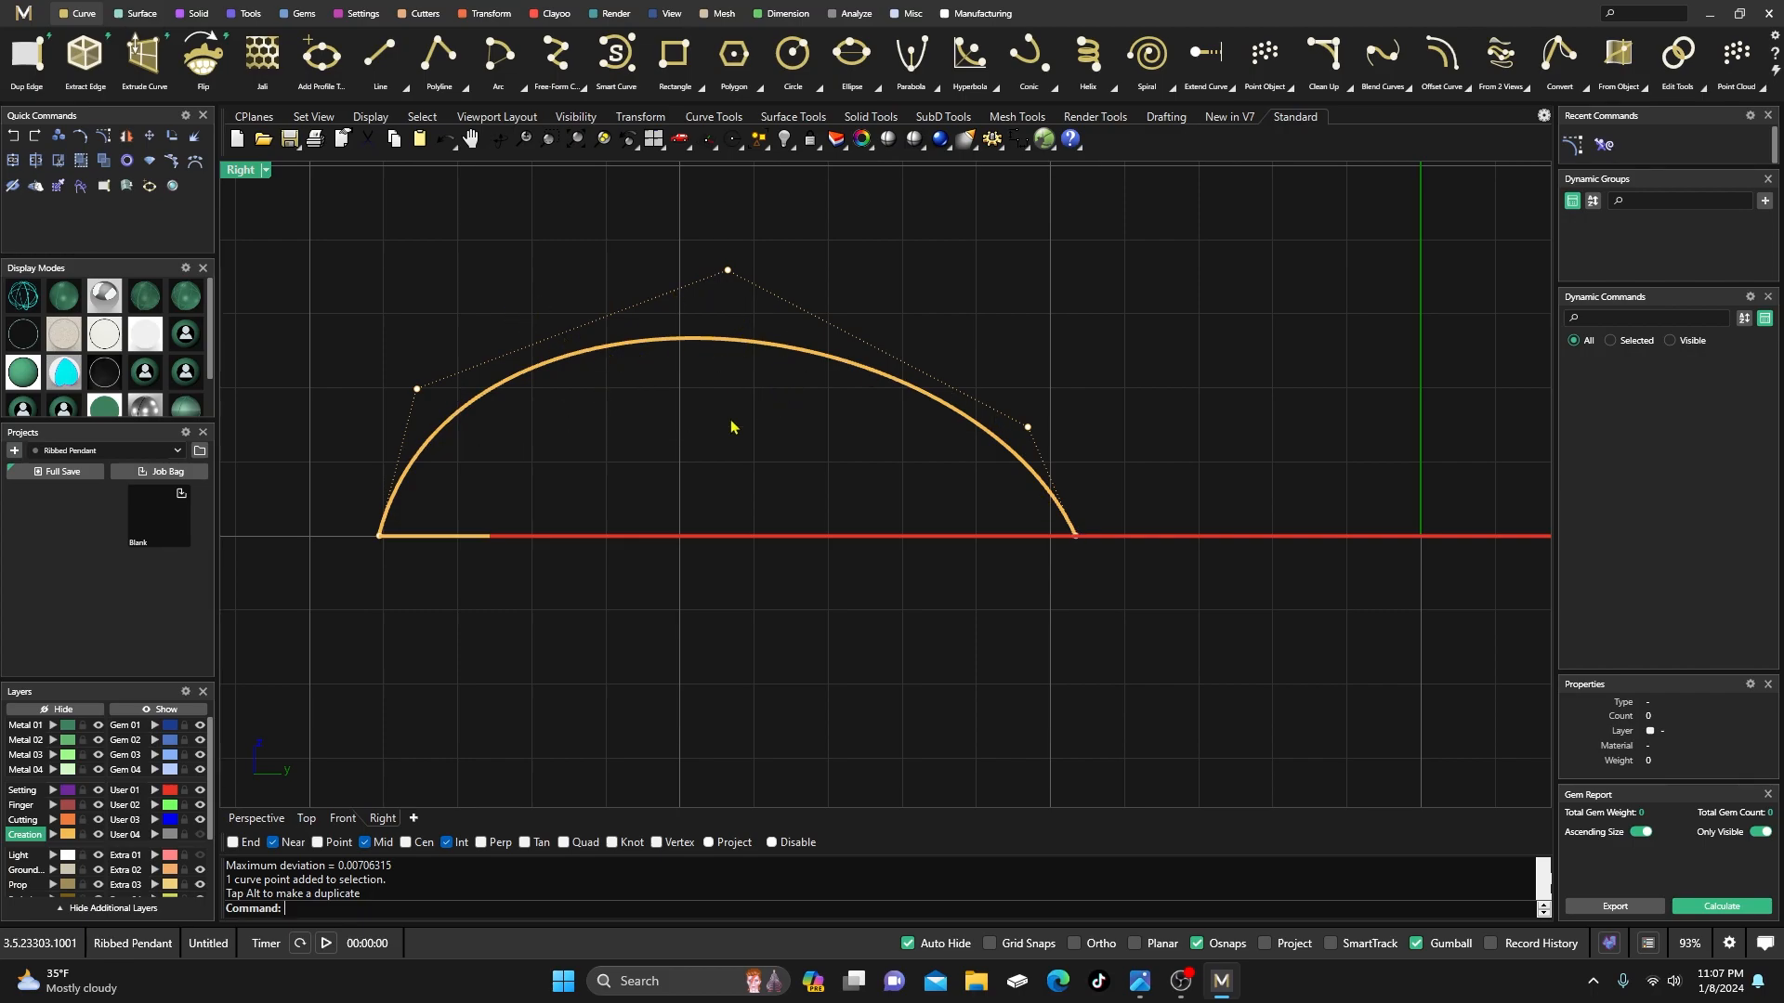
key(Escape)
- Draw a line in the four-view layout from the crest of the rib's arched profile down to the outline's side edge
double_click(240, 170)
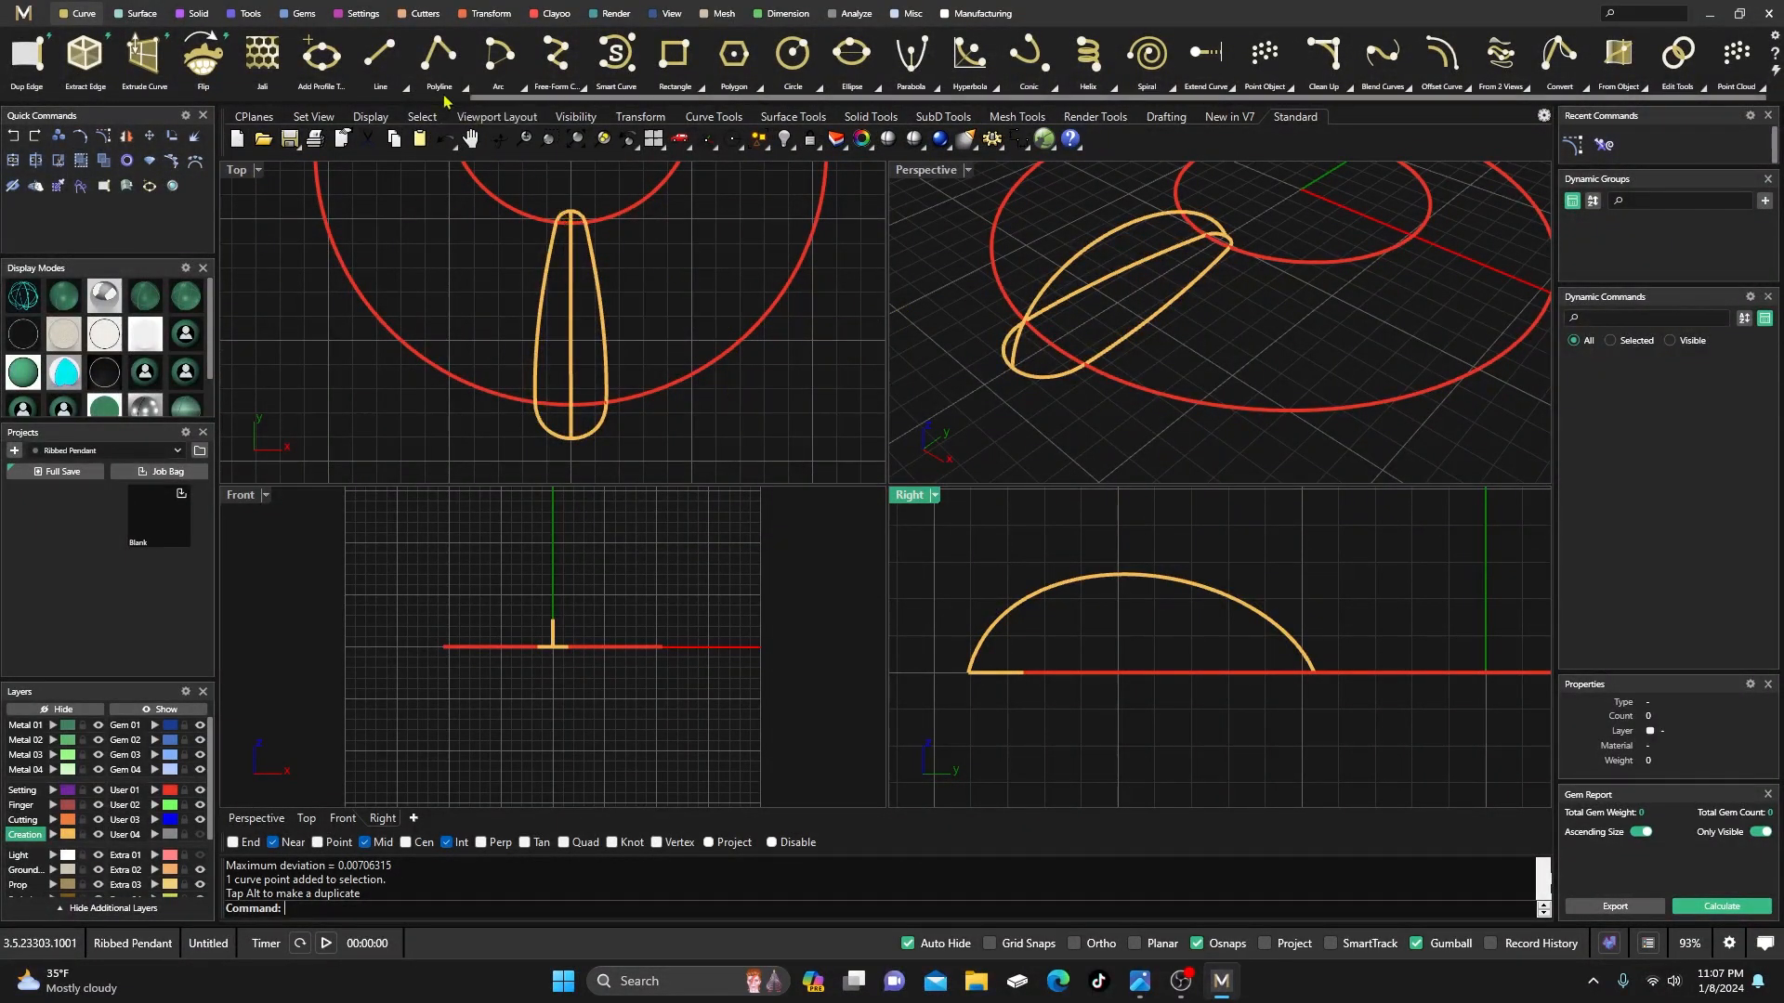
click(381, 58)
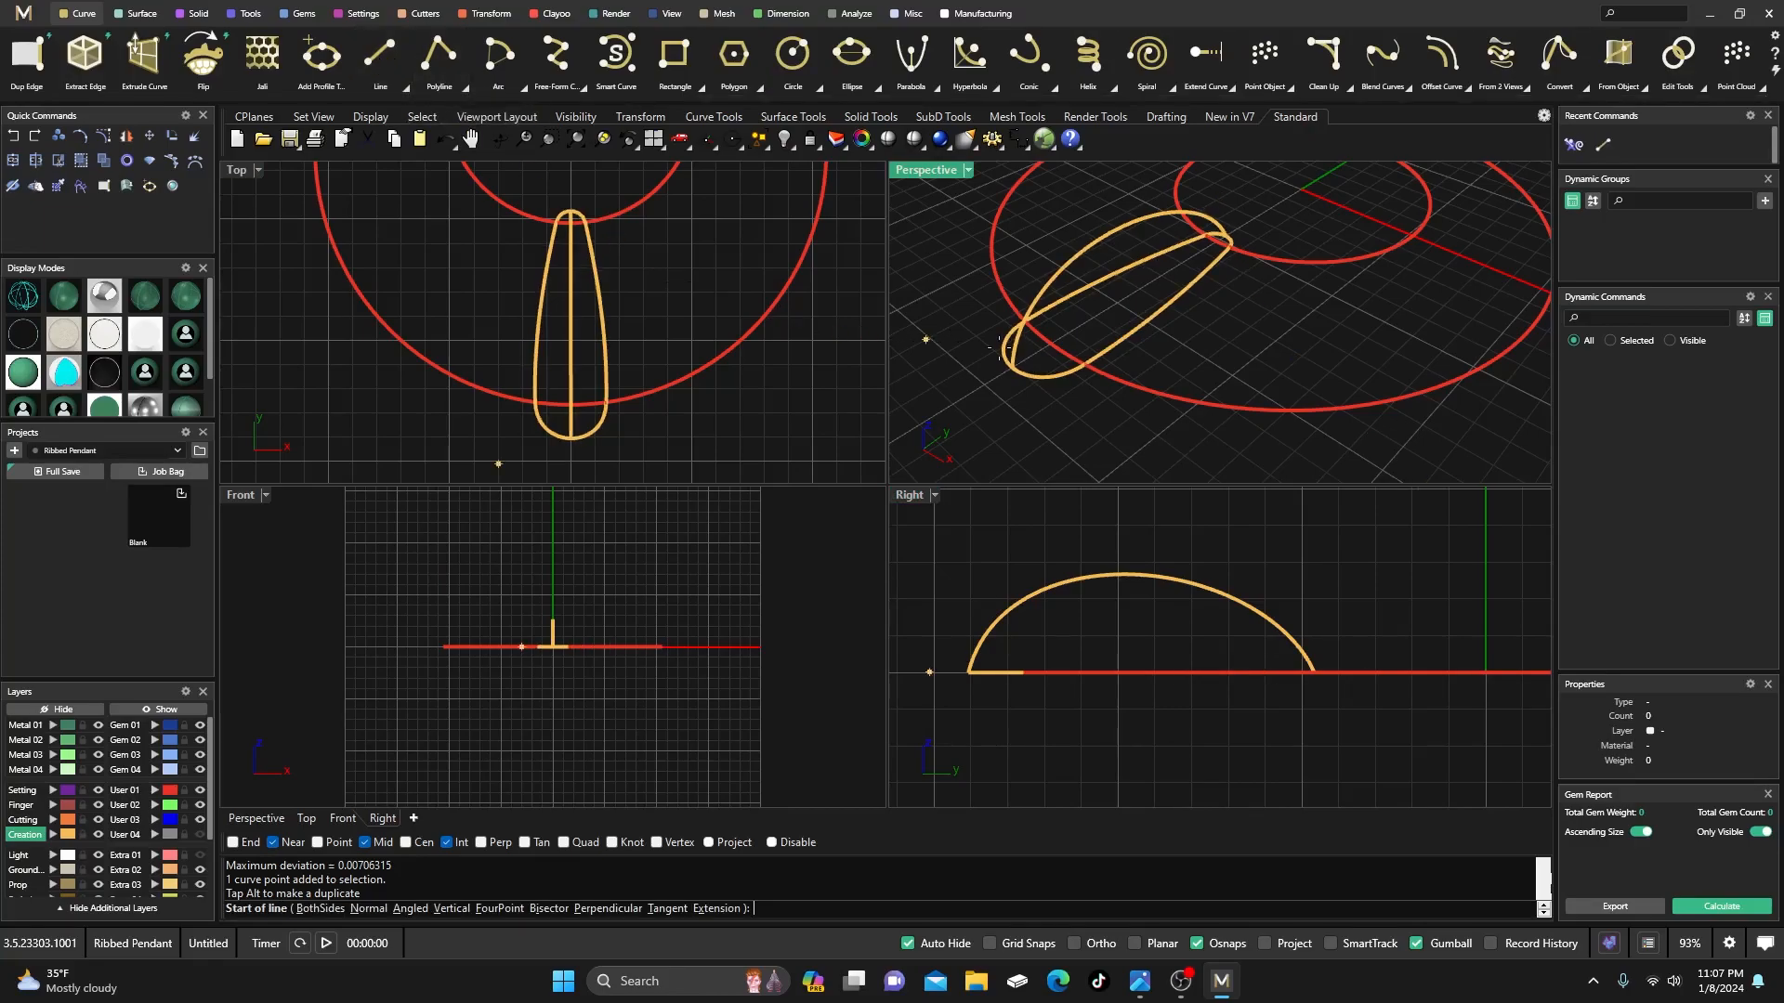
click(1125, 224)
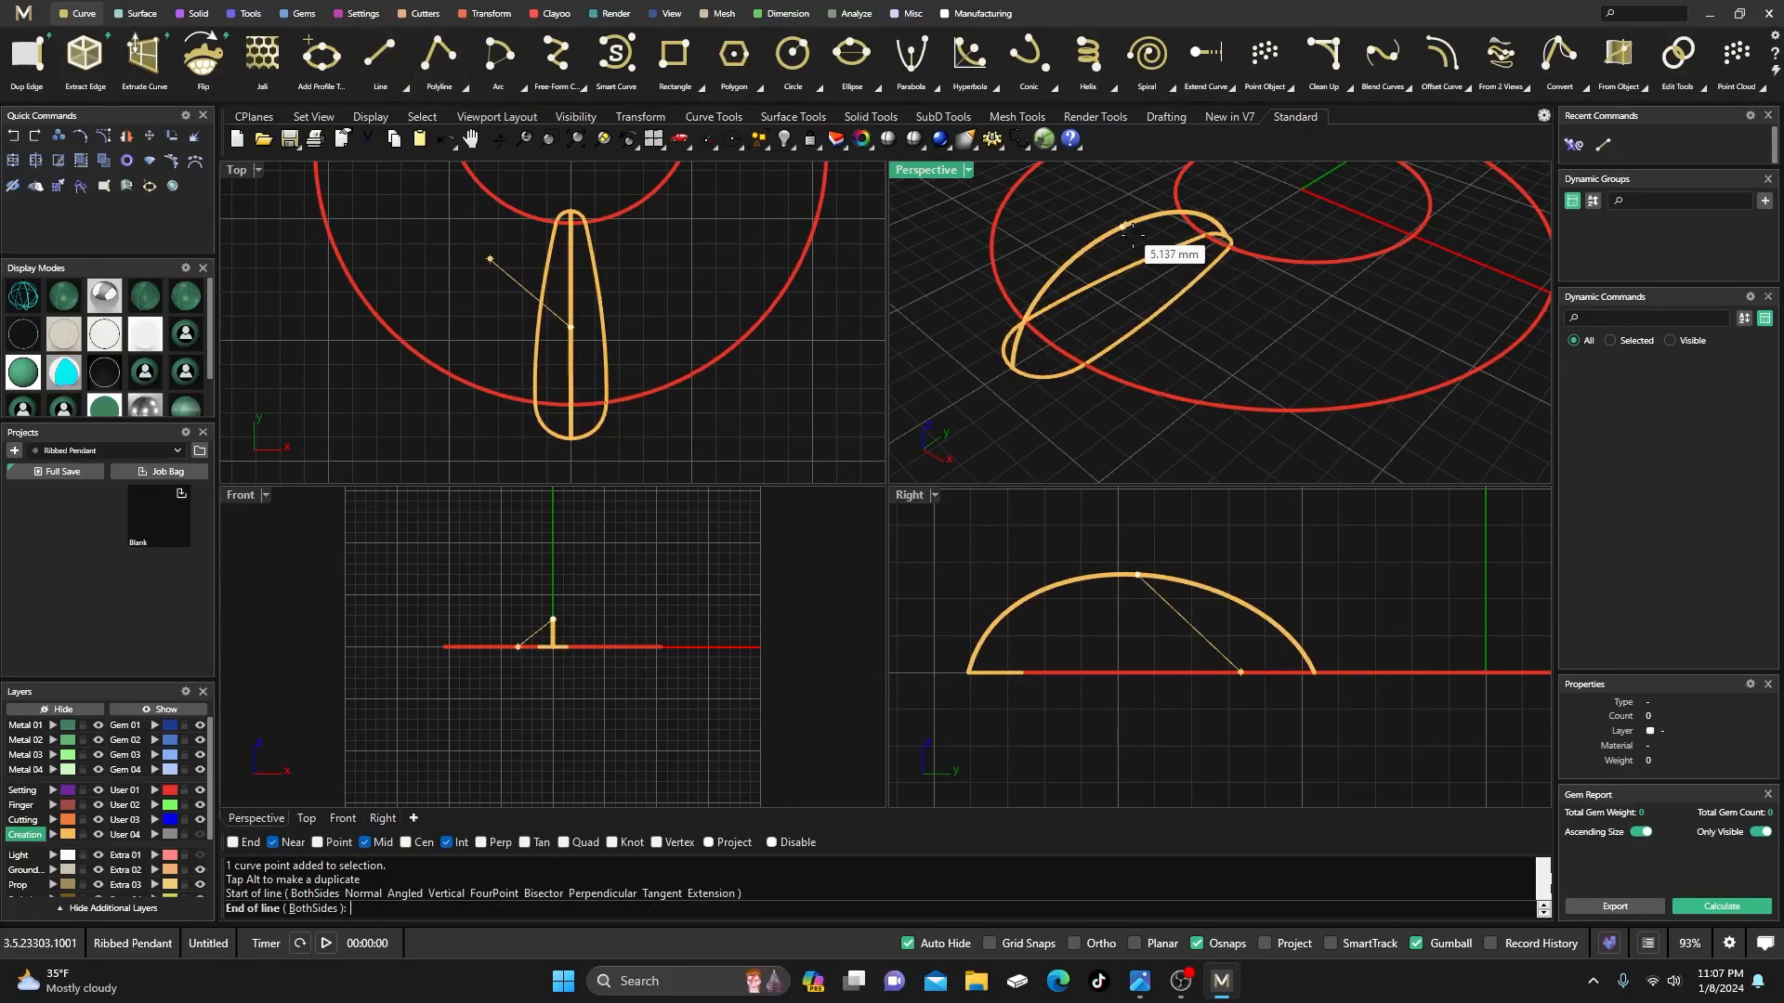
click(1162, 320)
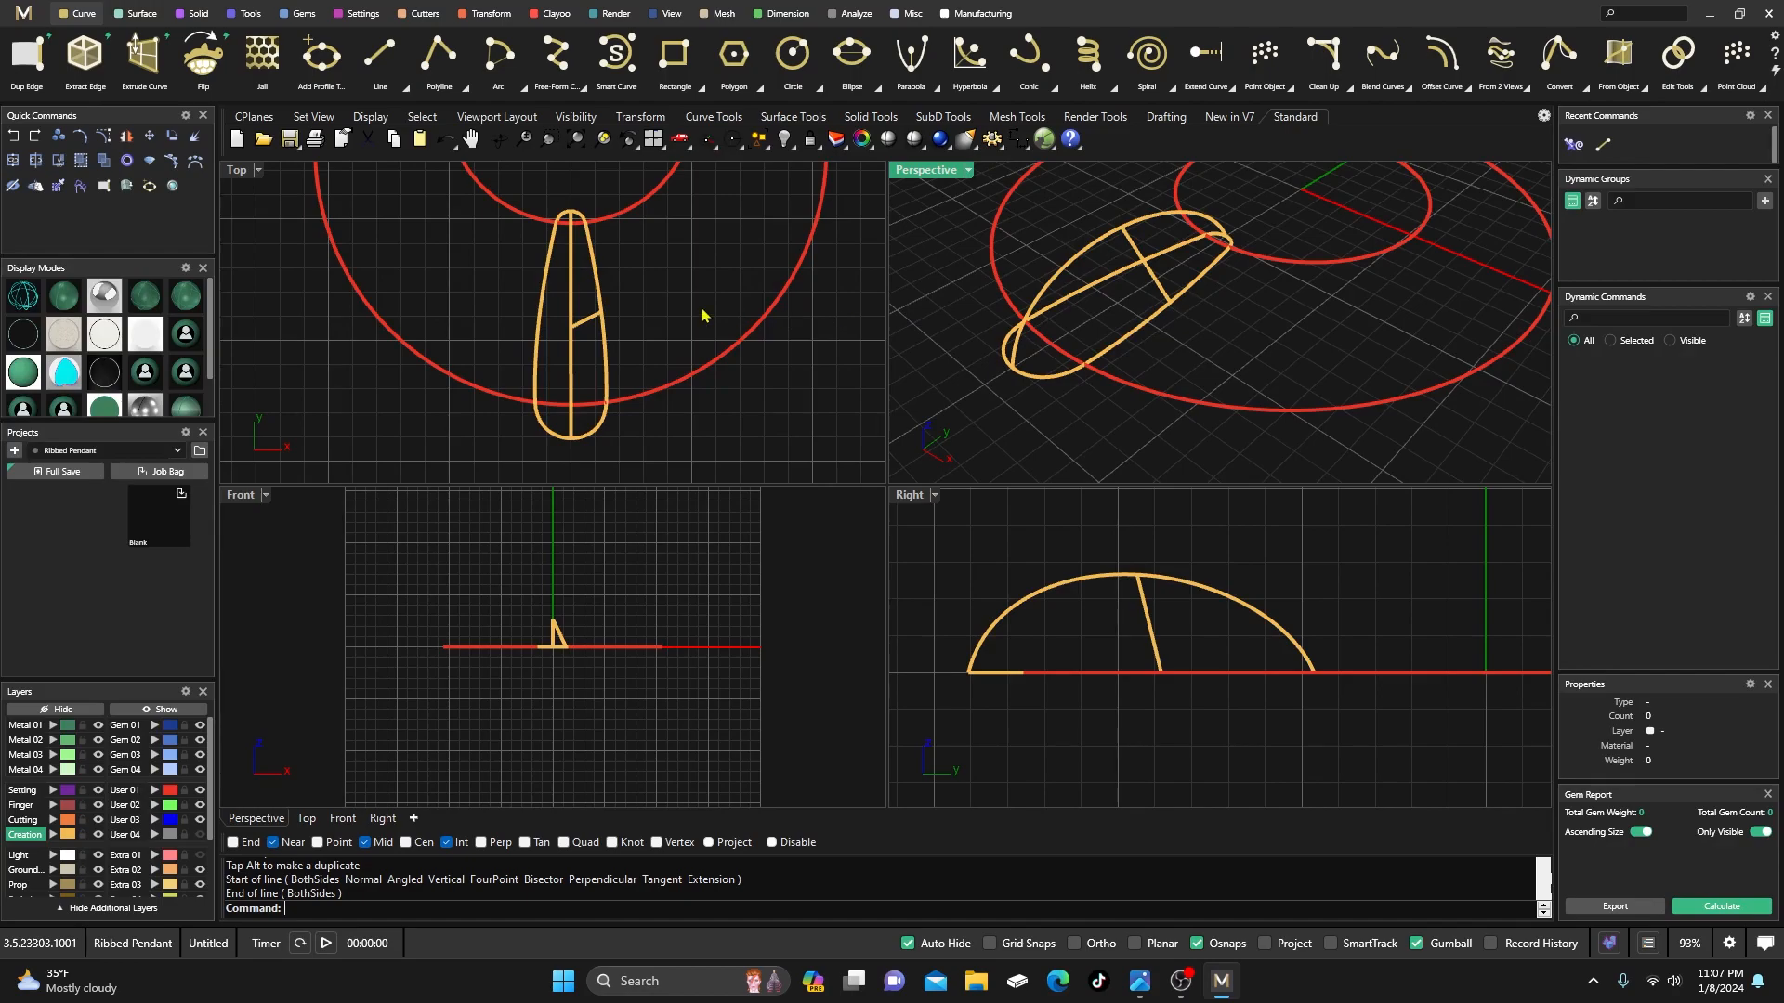
- Show the new line's control points and slide its outer end along the outline in the Top view until the line runs straight across the rib
scroll(599, 326, up, 5)
click(579, 296)
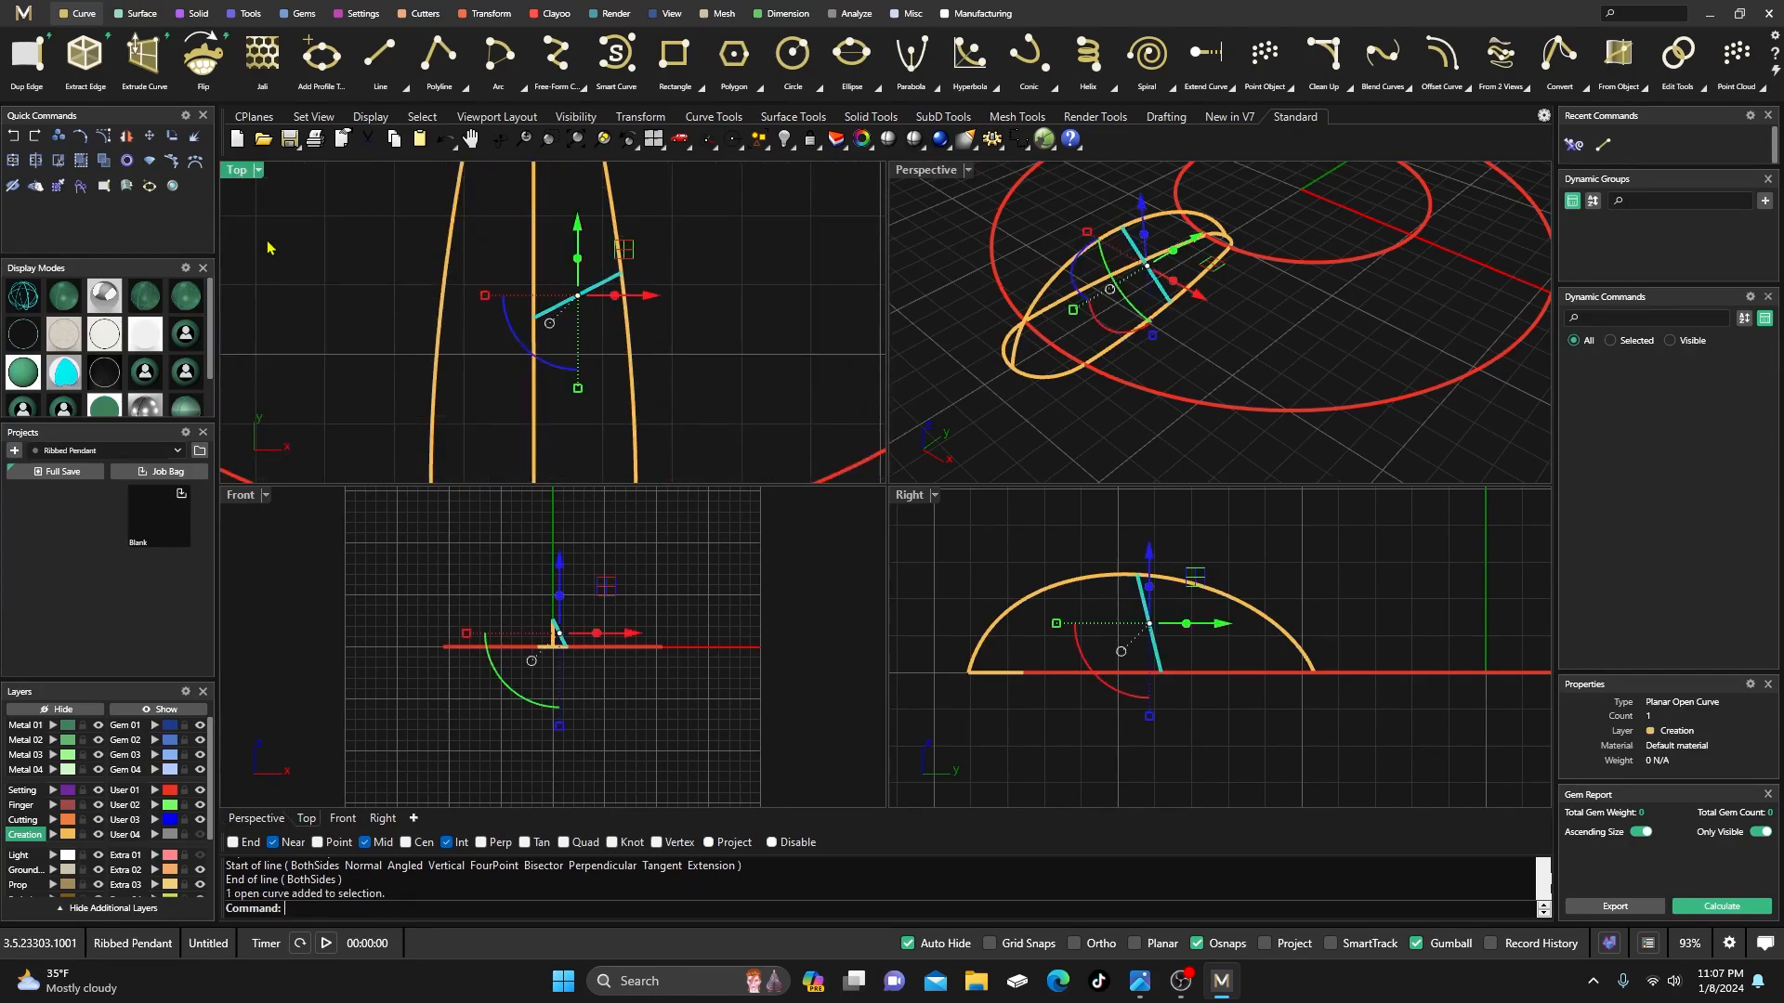
click(105, 137)
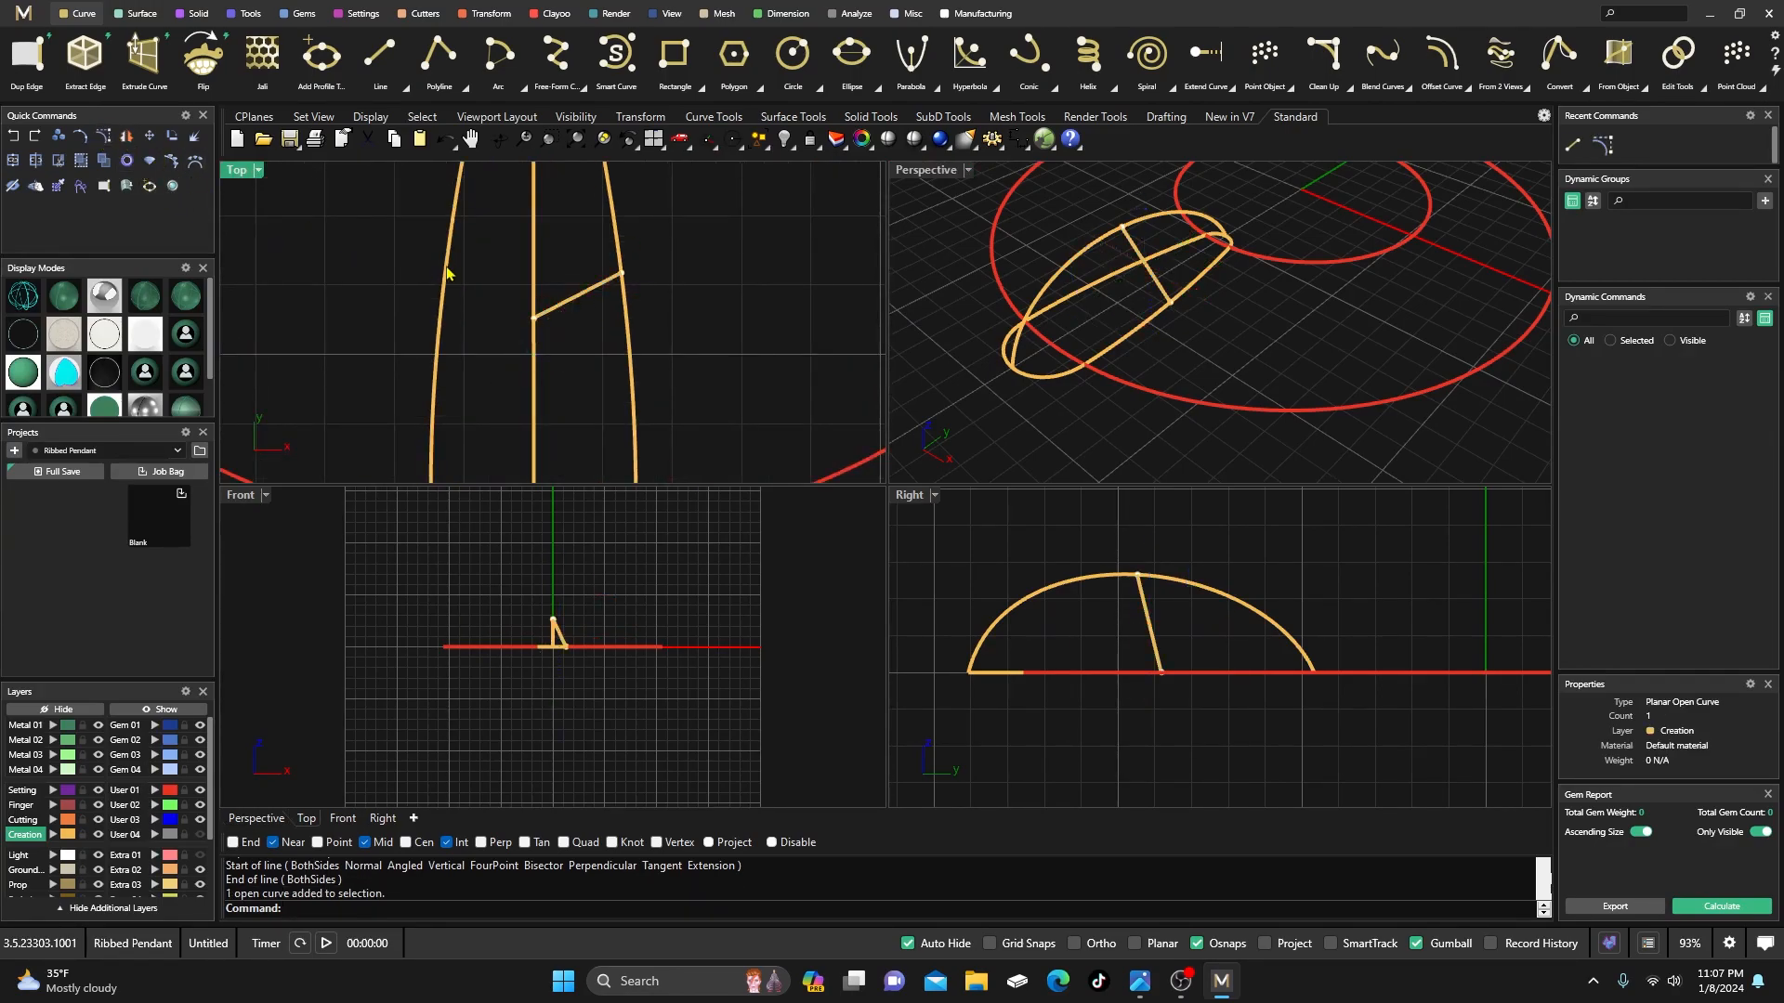
drag(595, 267, 660, 306)
scroll(639, 290, up, 2)
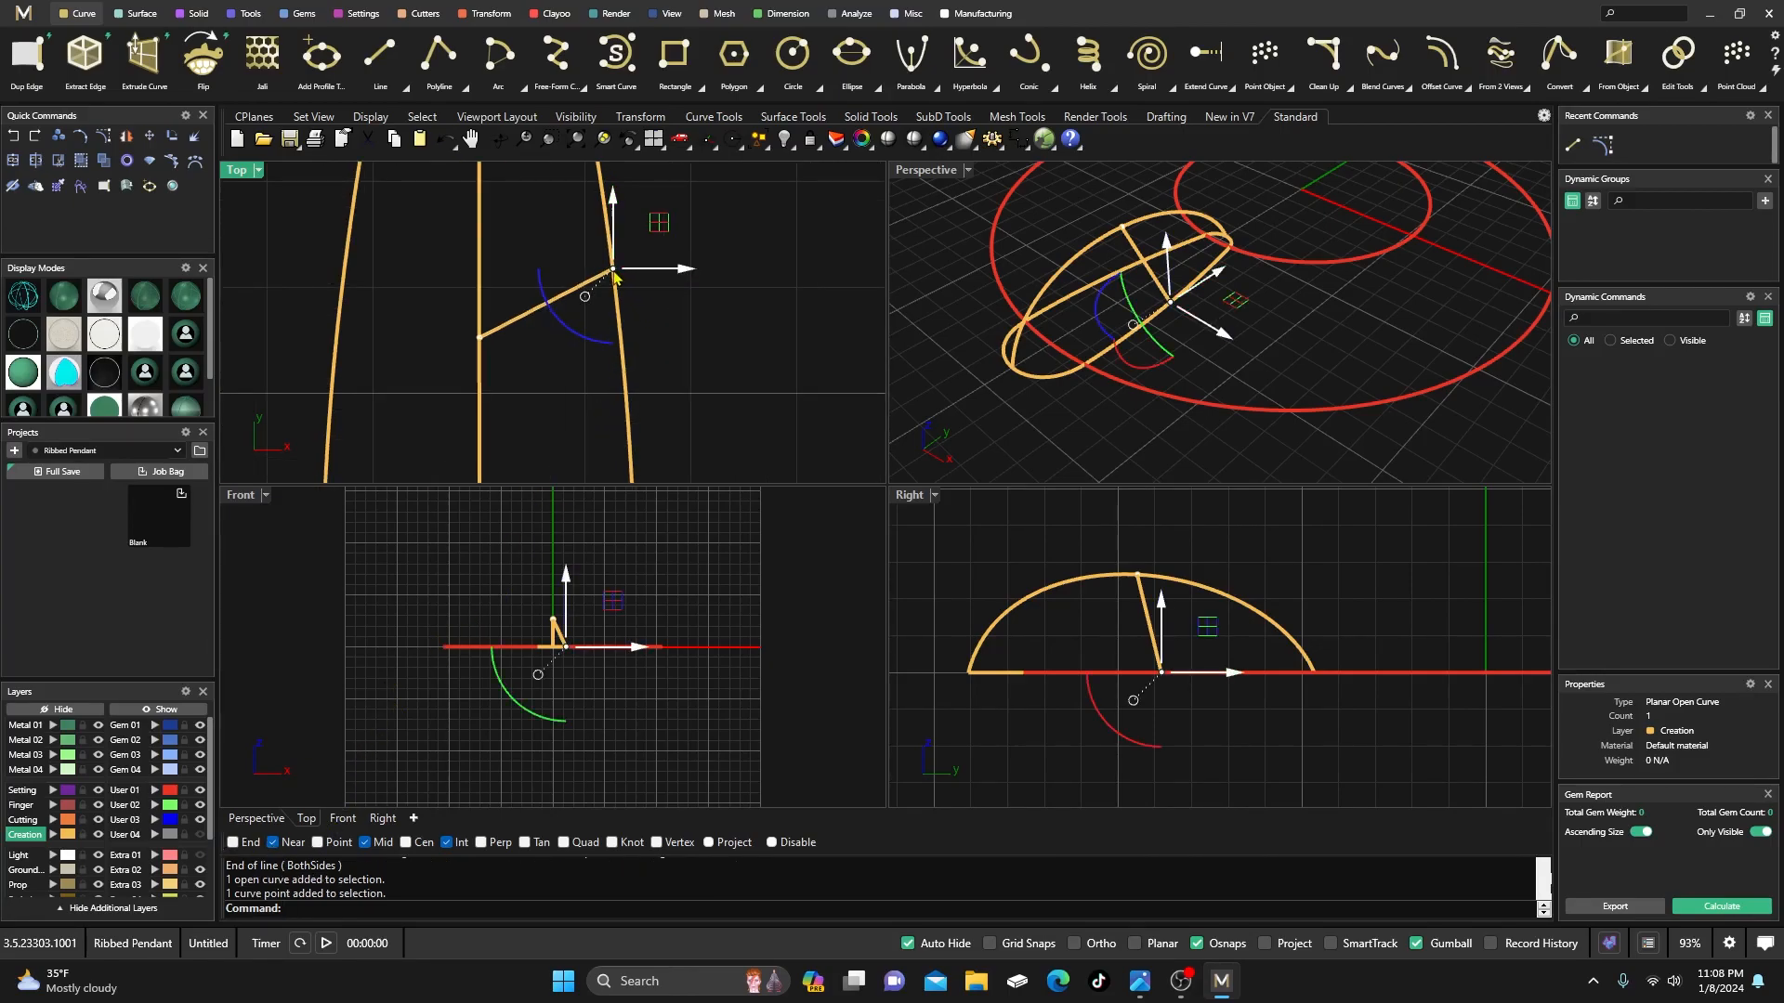
drag(613, 276, 611, 282)
scroll(613, 276, up, 2)
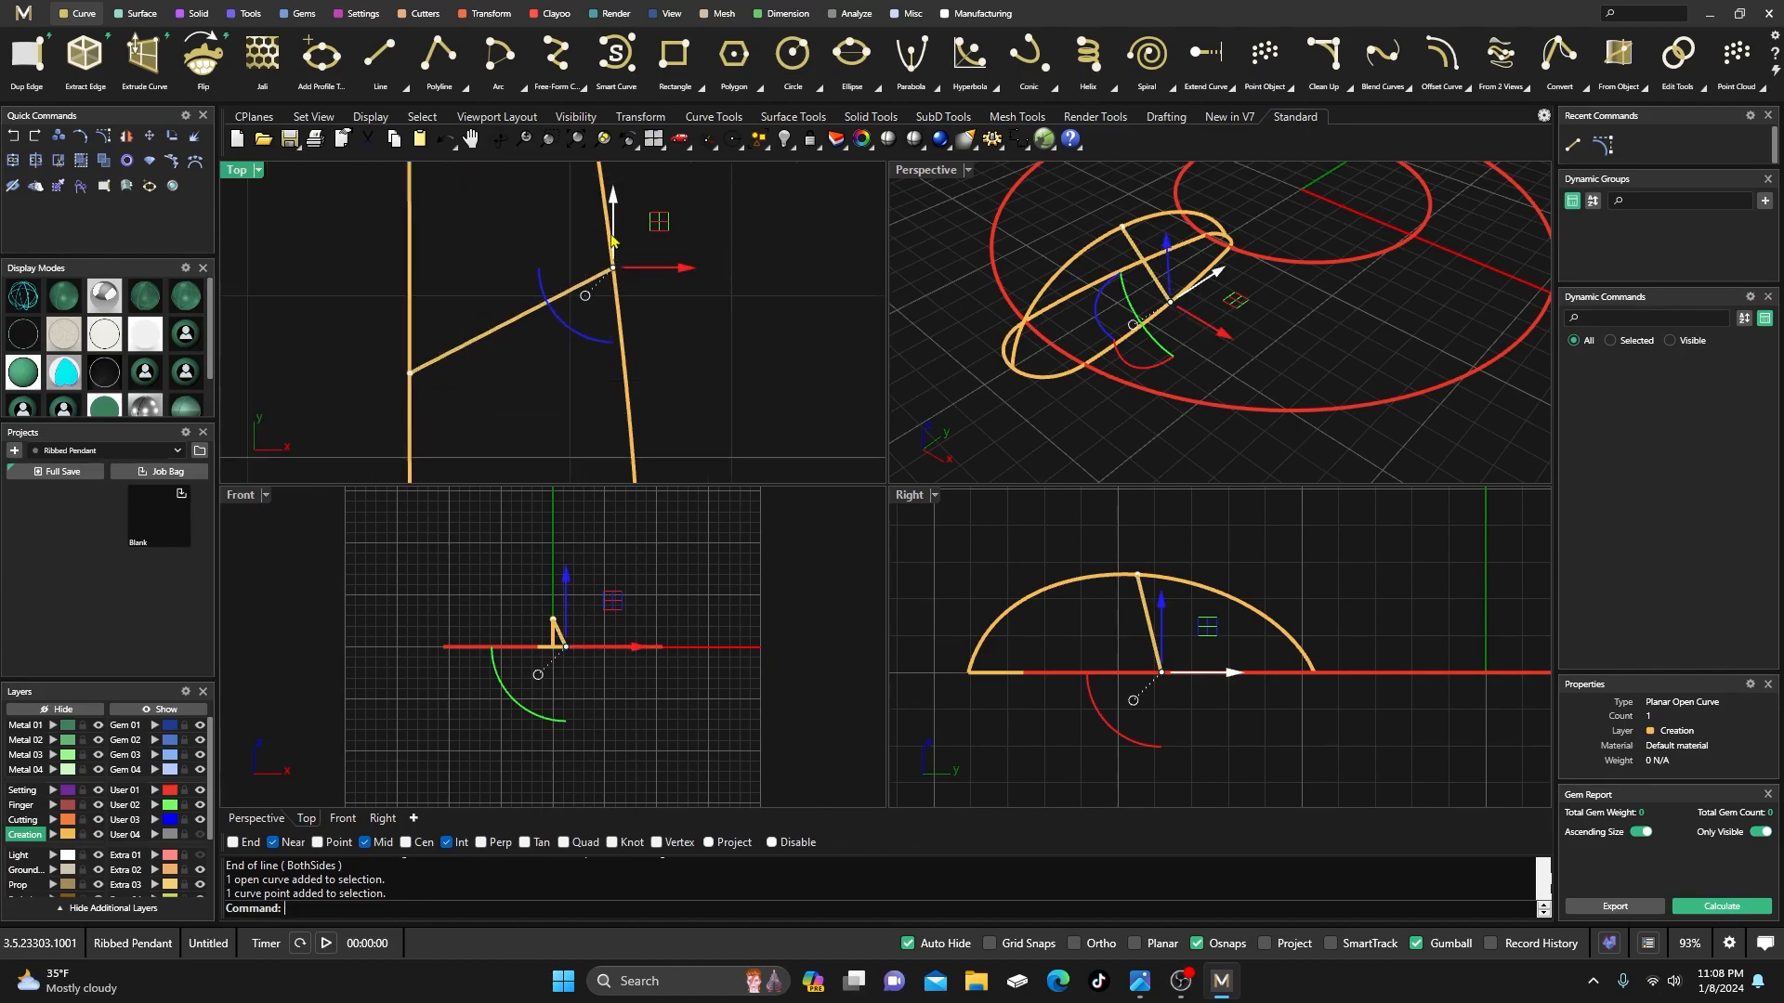
drag(613, 276, 620, 372)
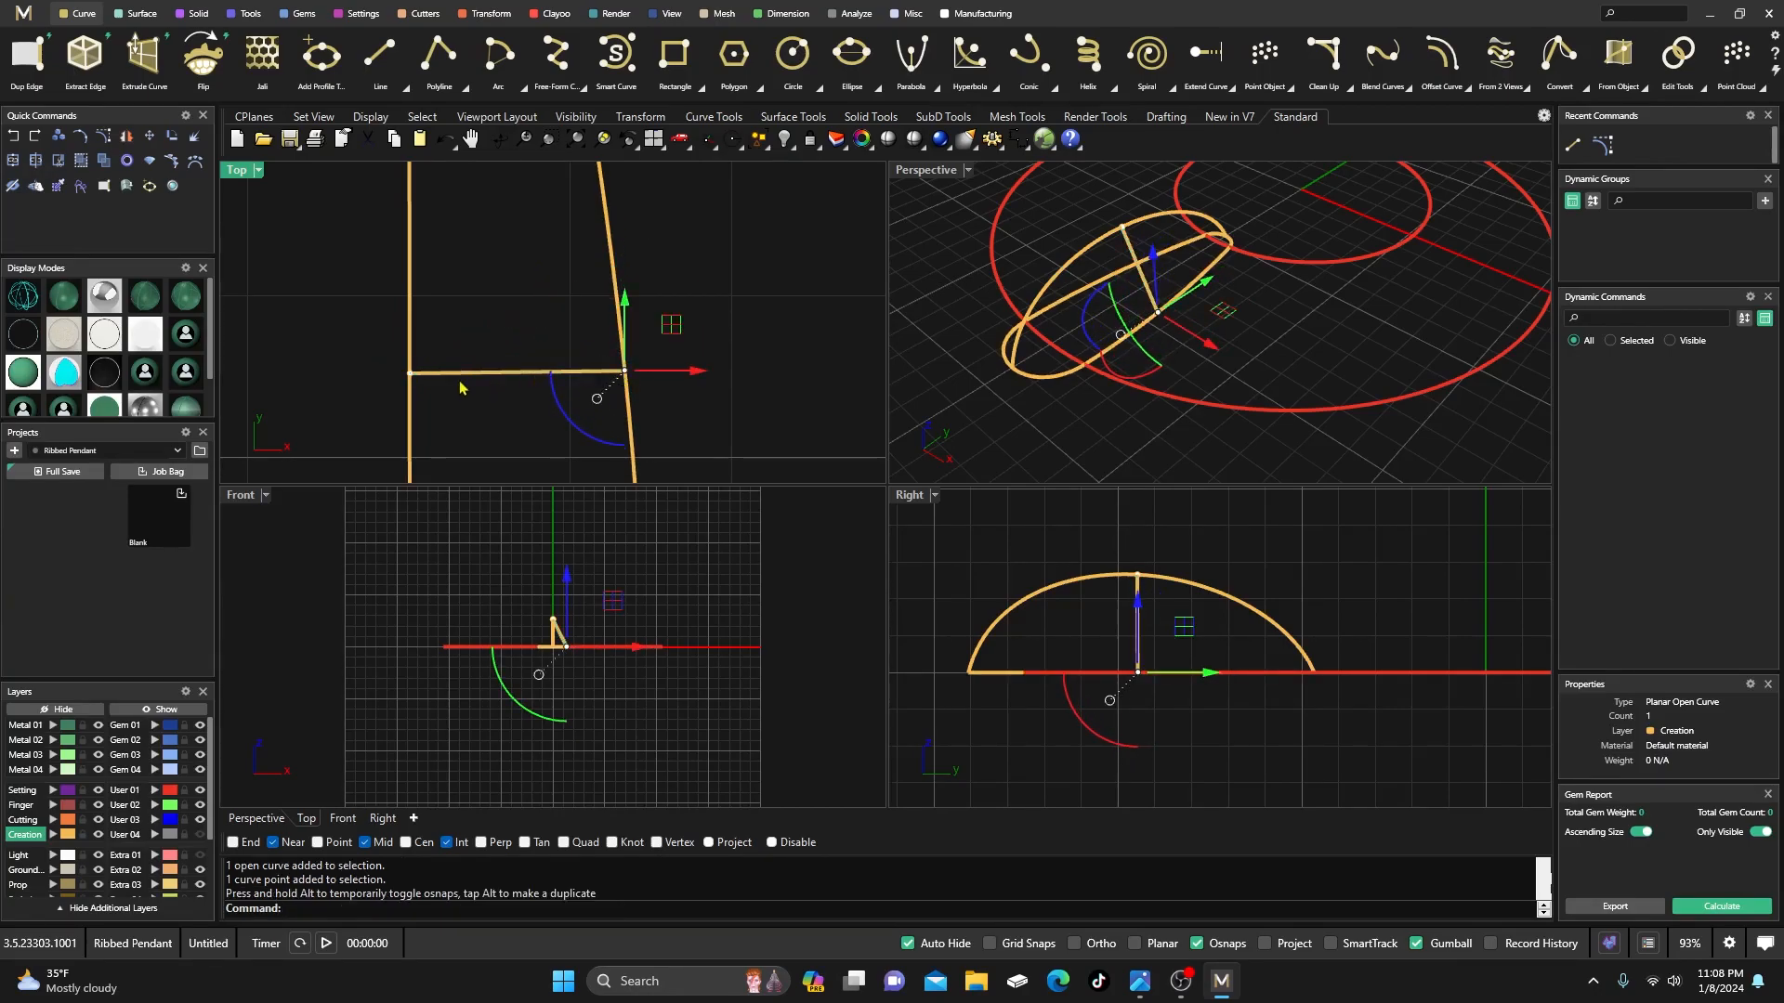
scroll(530, 286, down, 3)
right_drag(530, 286, 585, 291)
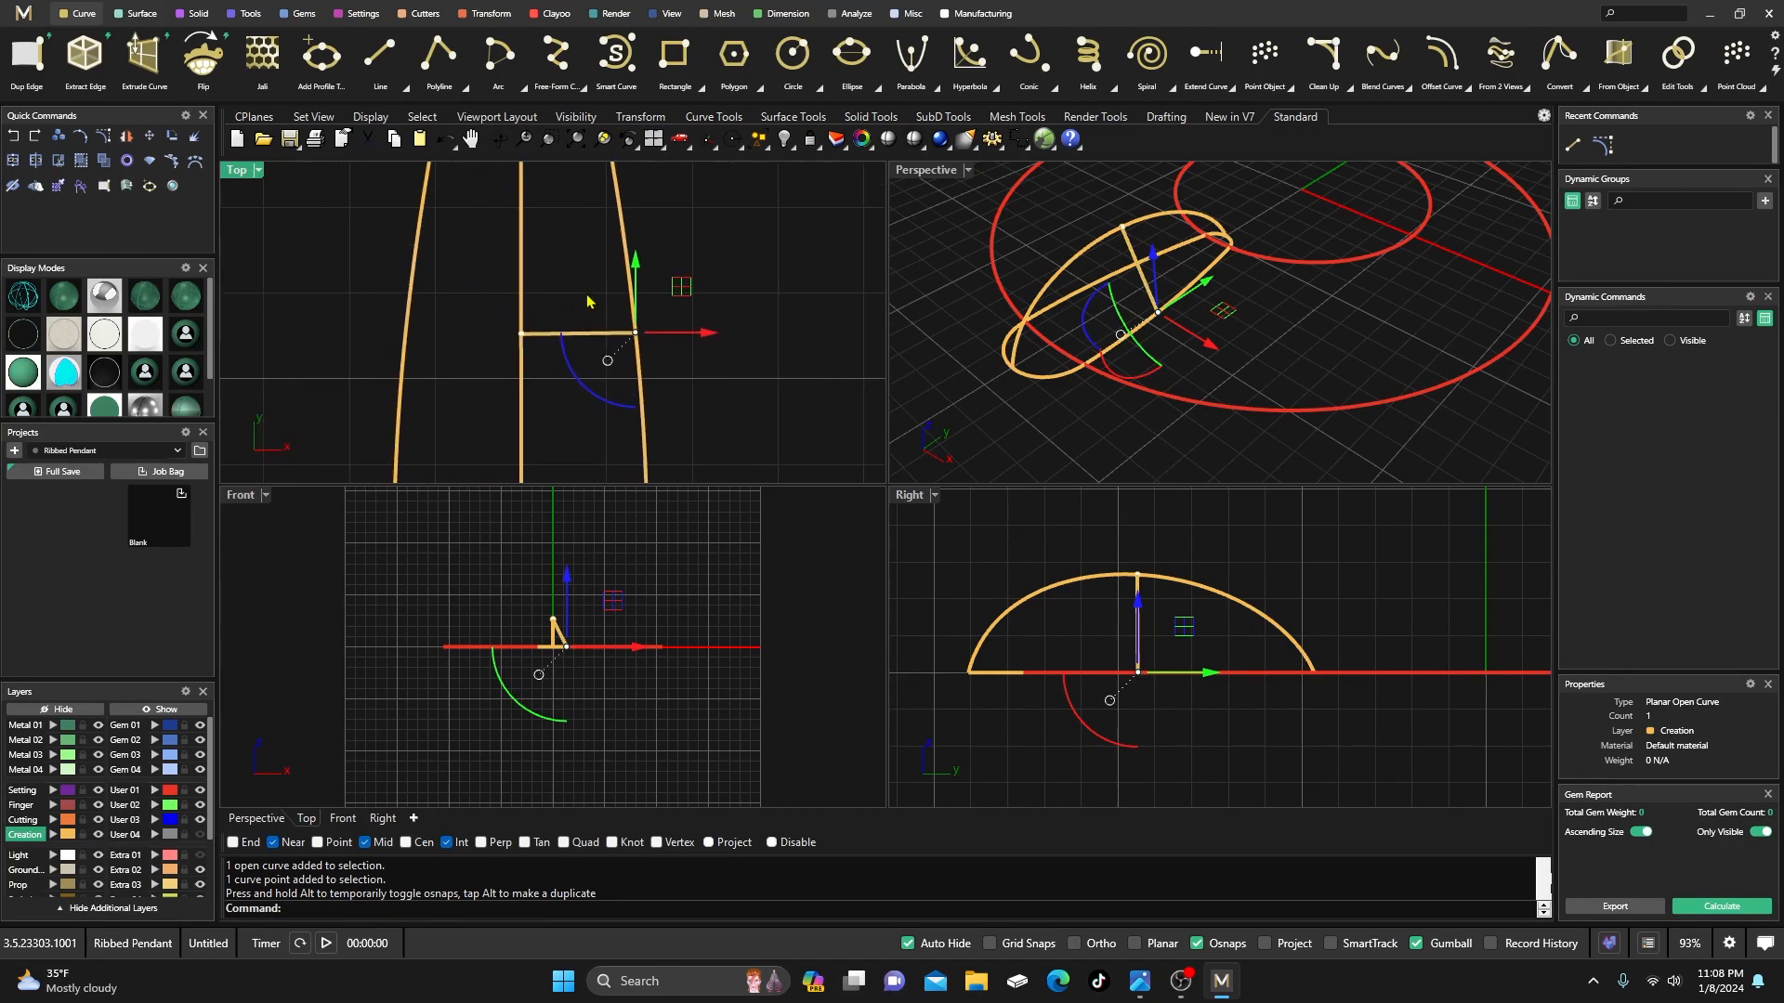
- Rebuild the cross line with a point count of 5 and degree 3, deleting the input
scroll(569, 520, up, 5)
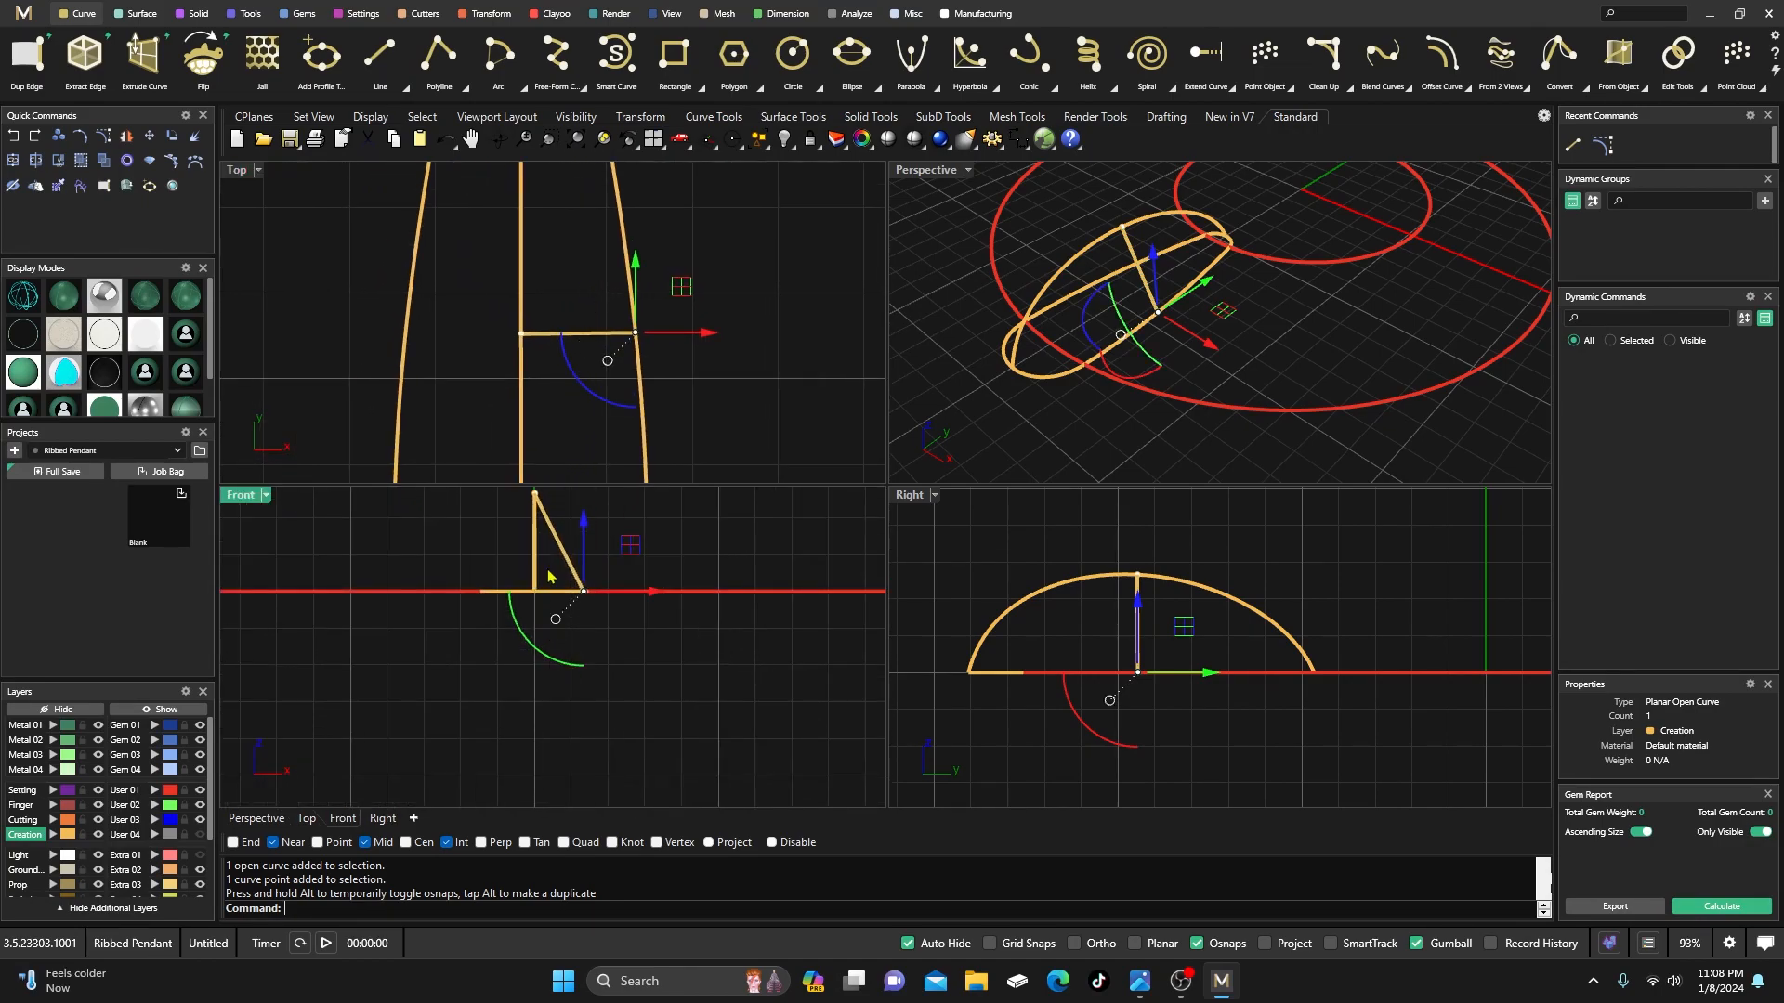
click(563, 557)
click(611, 602)
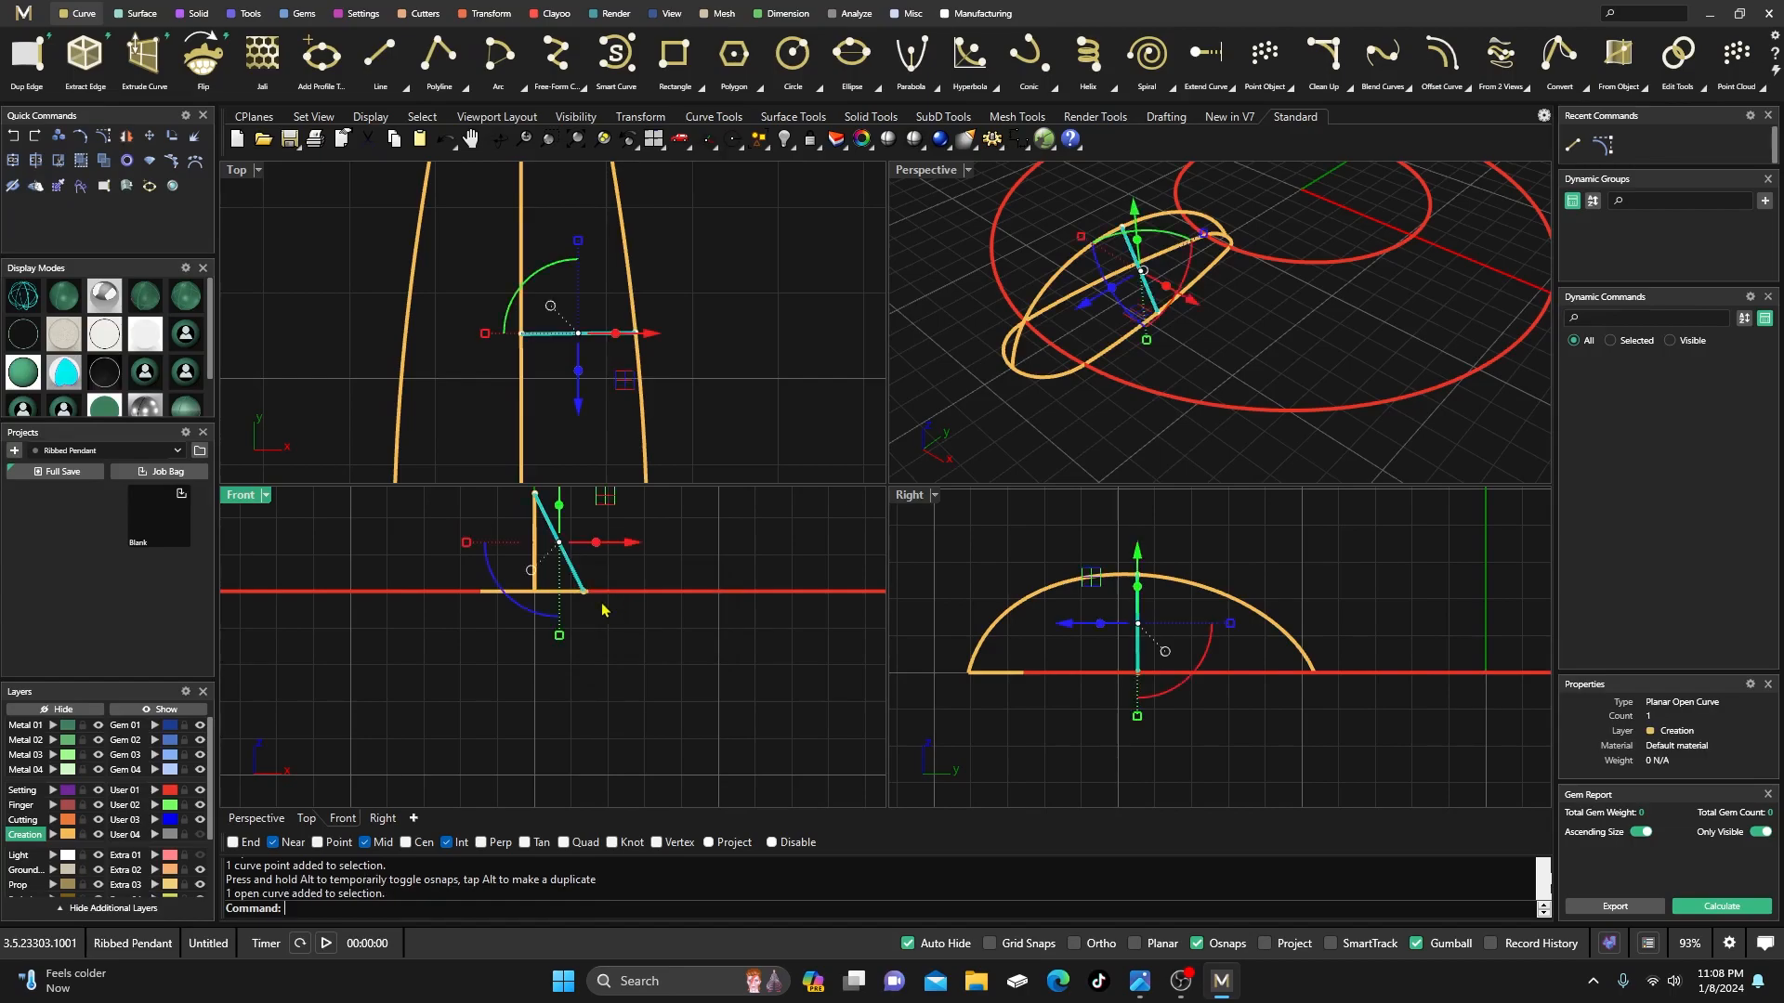
right_click(309, 922)
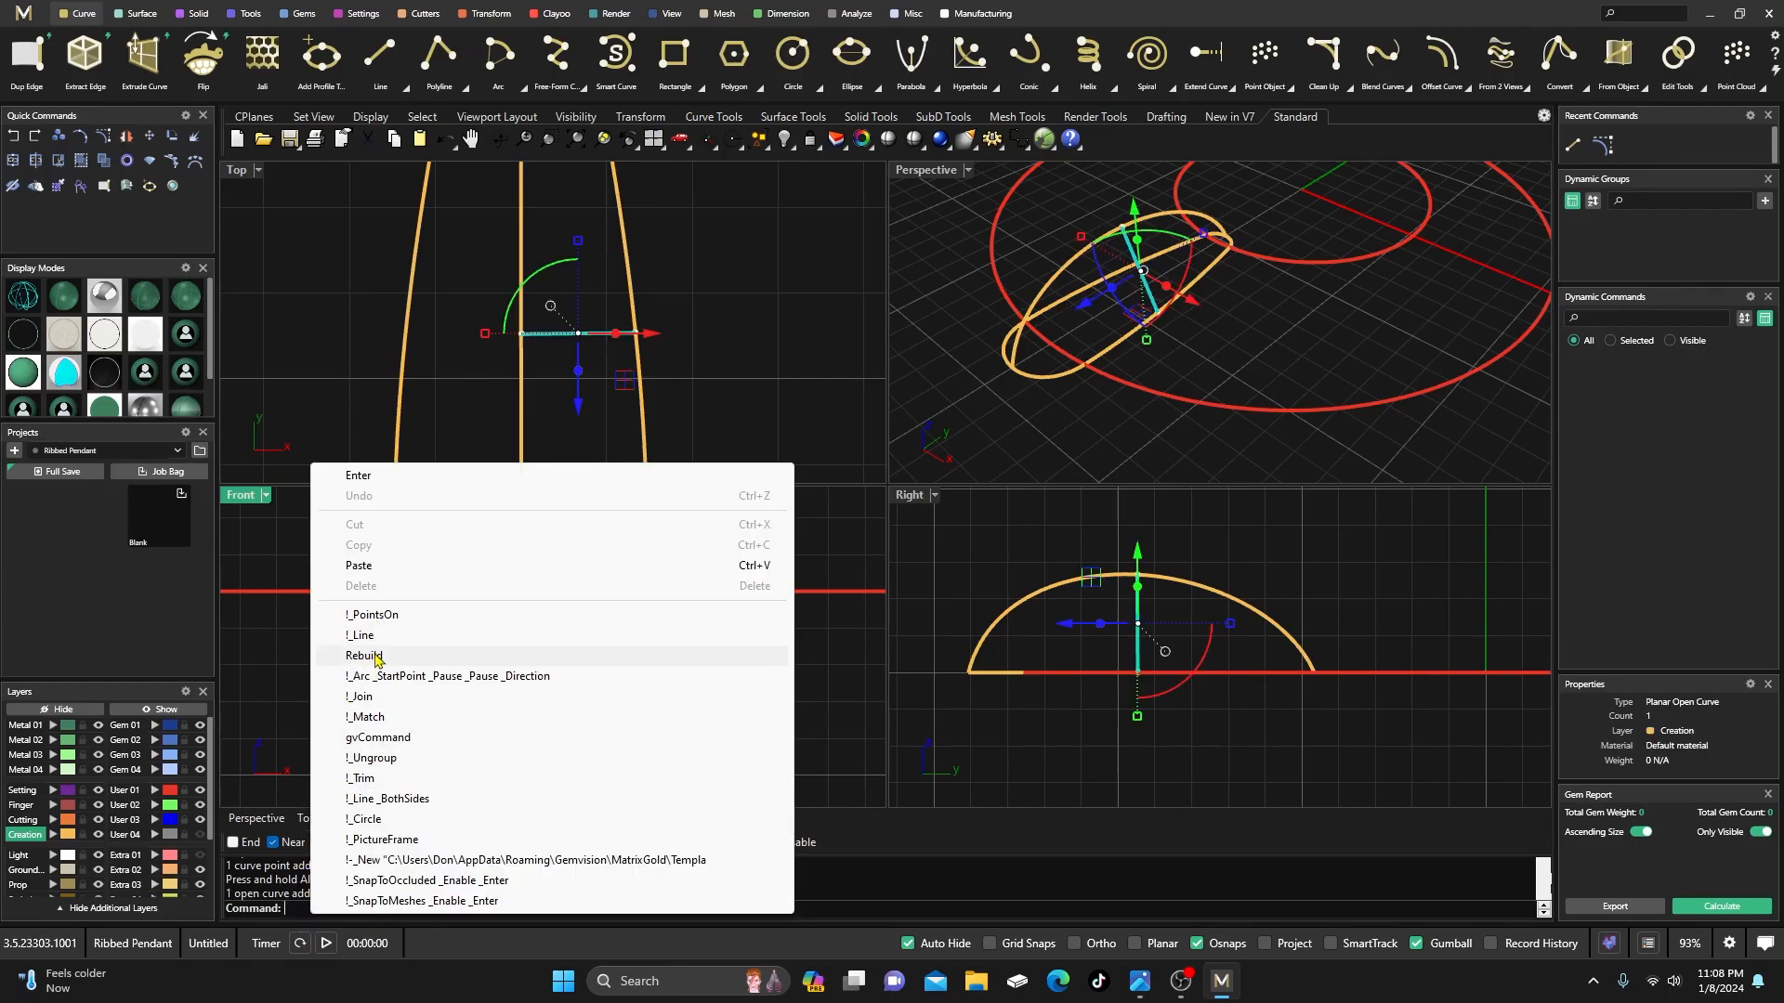
click(450, 655)
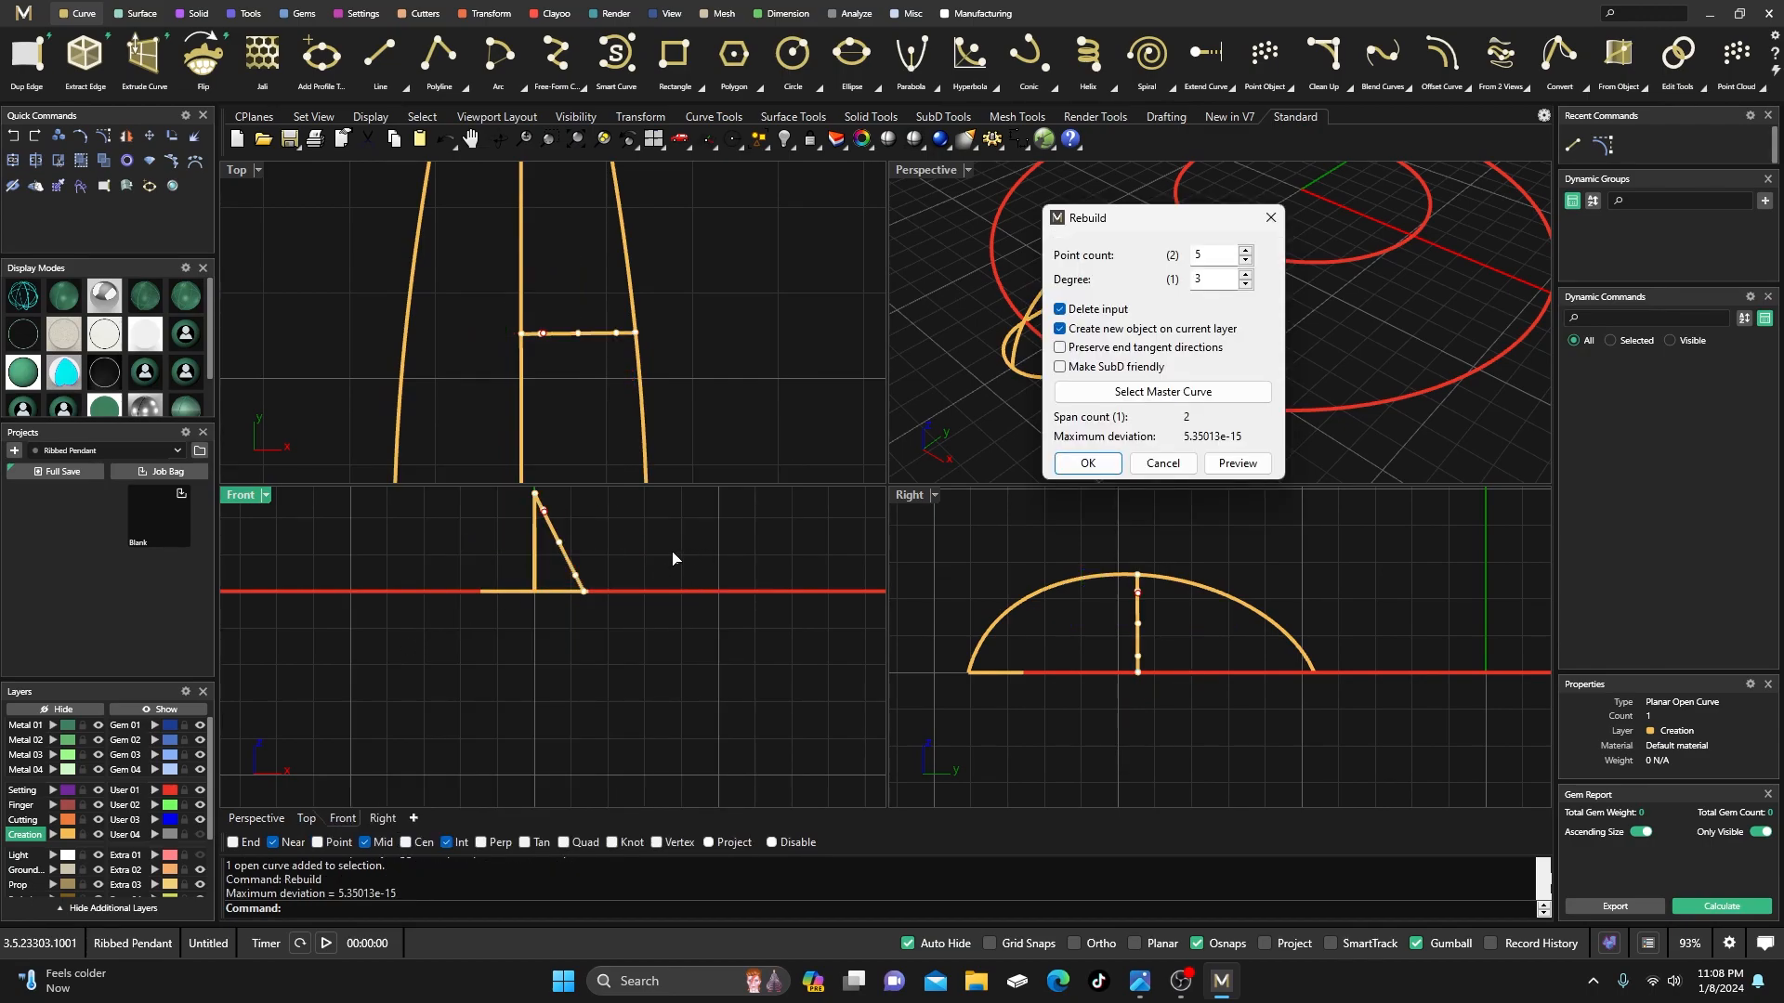
click(1087, 463)
- Move the cross curve's second control point outward and up in the Front view, level with the crest, for a rounded top
scroll(656, 650, up, 6)
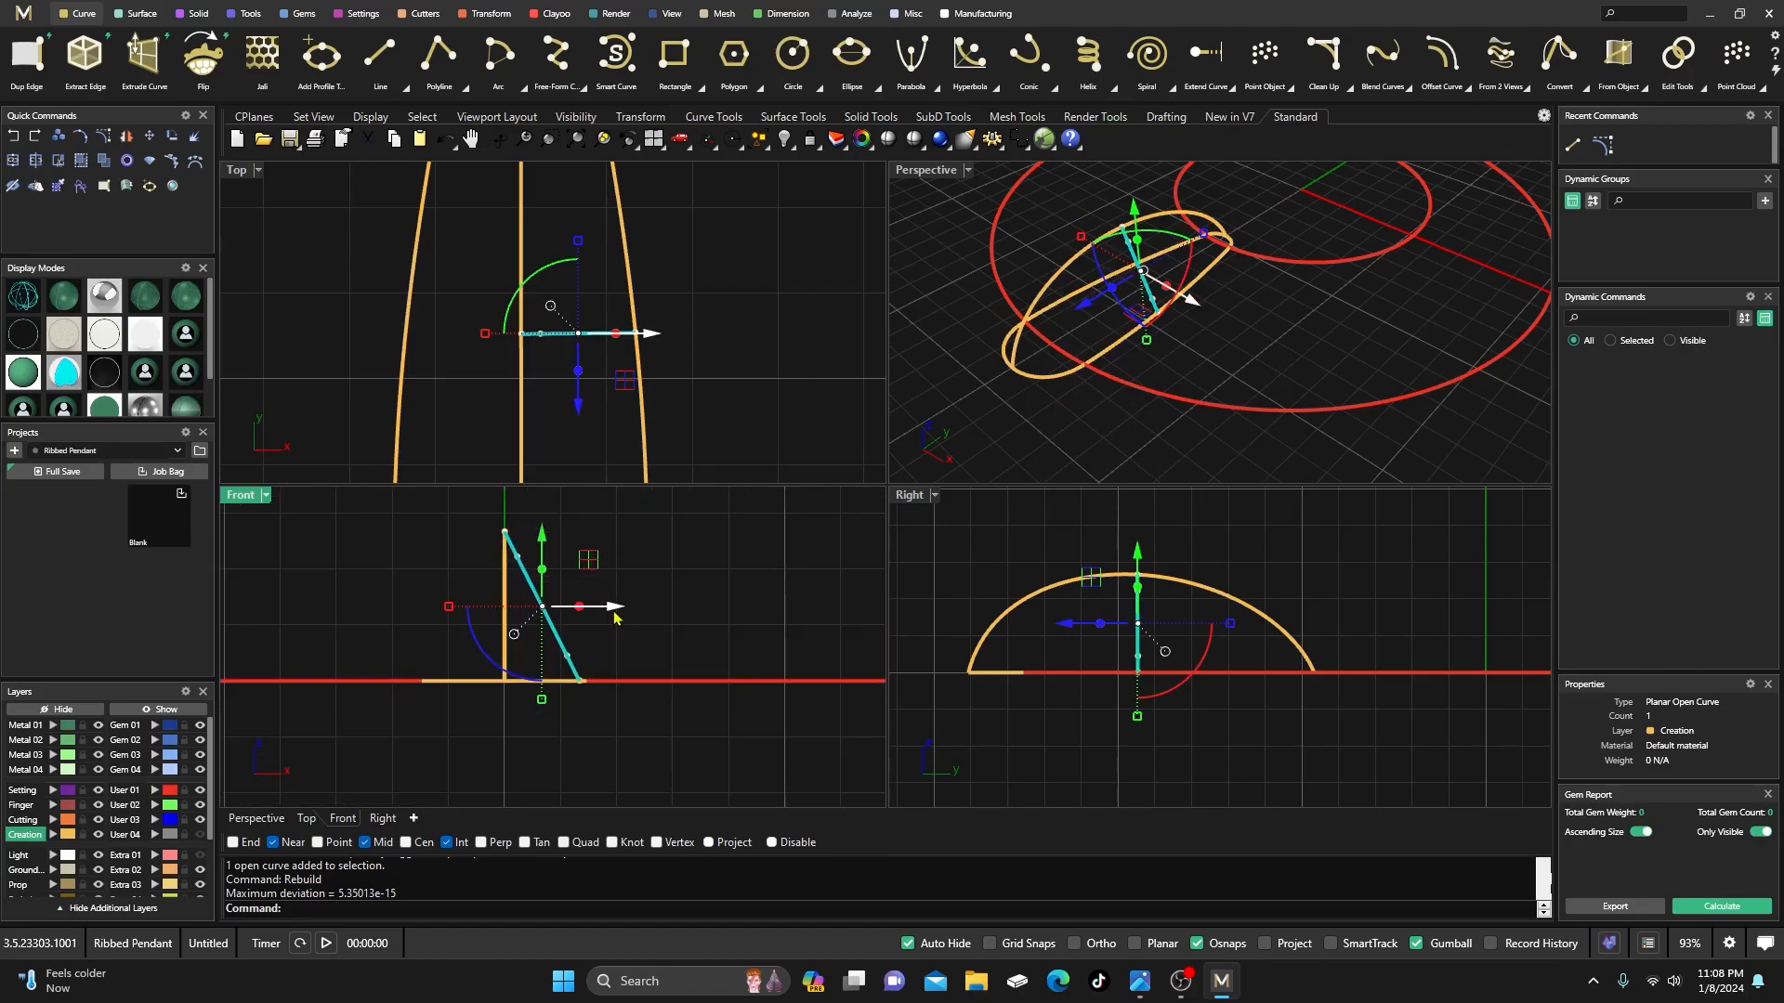
right_drag(598, 656, 637, 683)
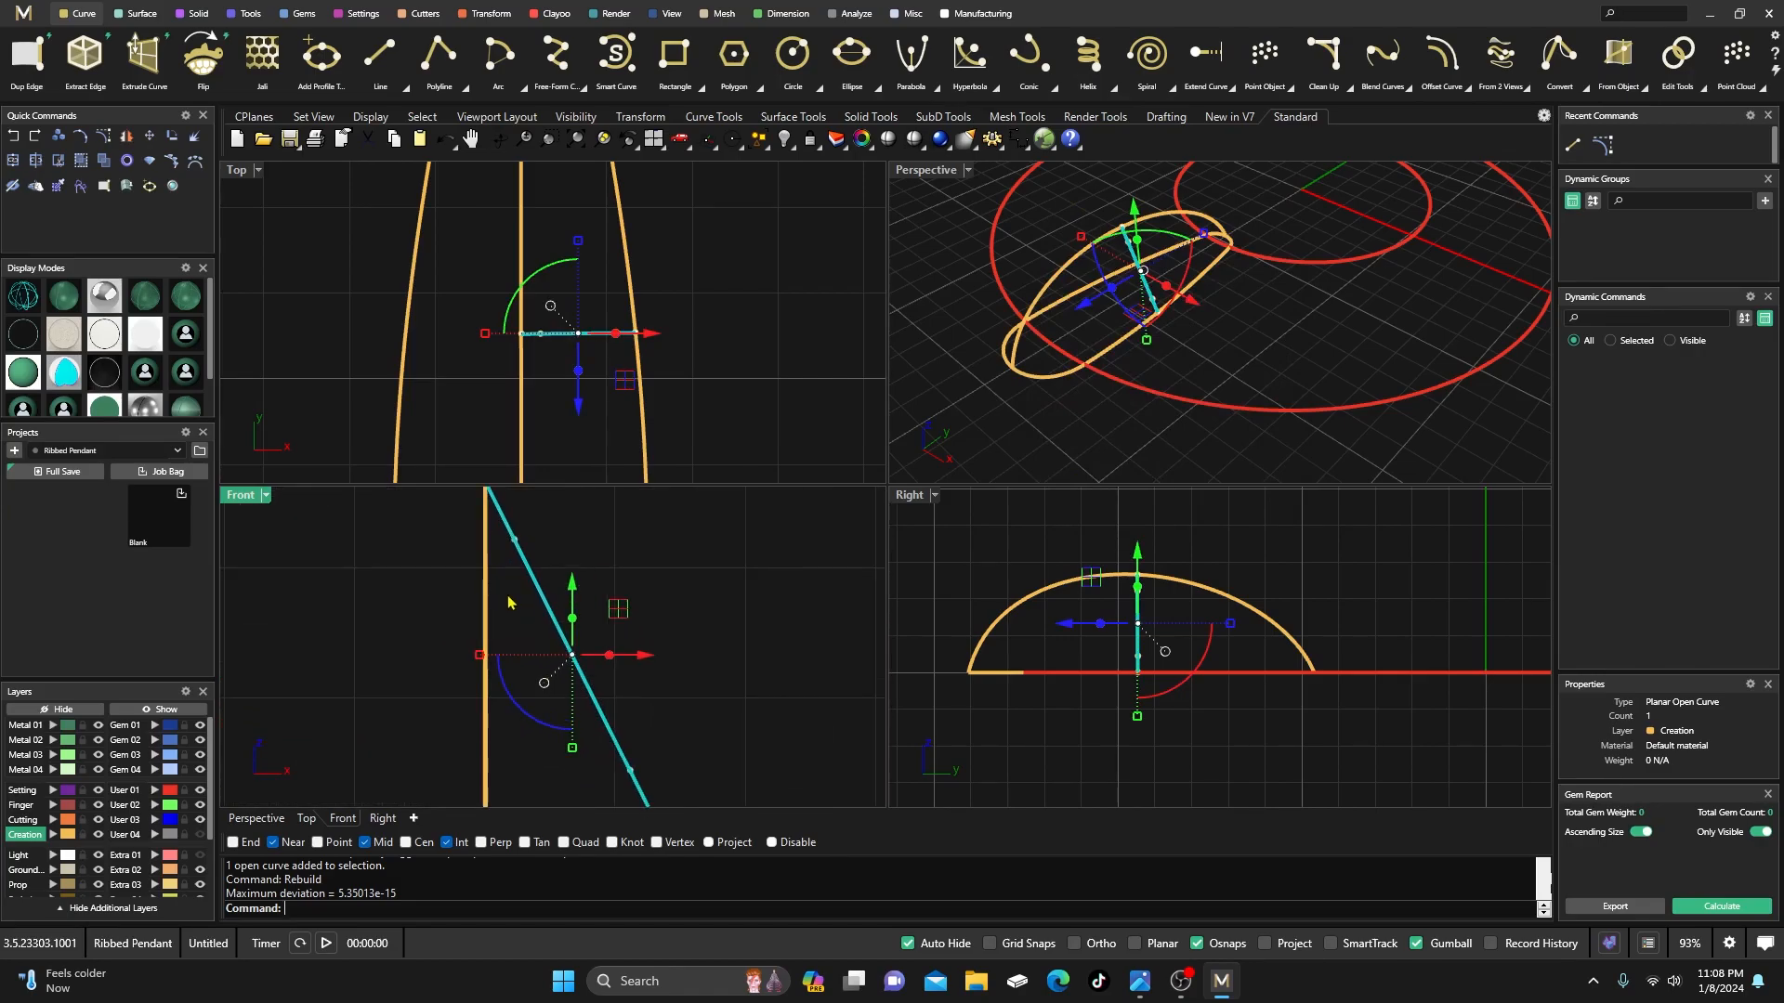
scroll(509, 602, down, 3)
key(Escape)
drag(500, 585, 542, 550)
scroll(491, 535, up, 3)
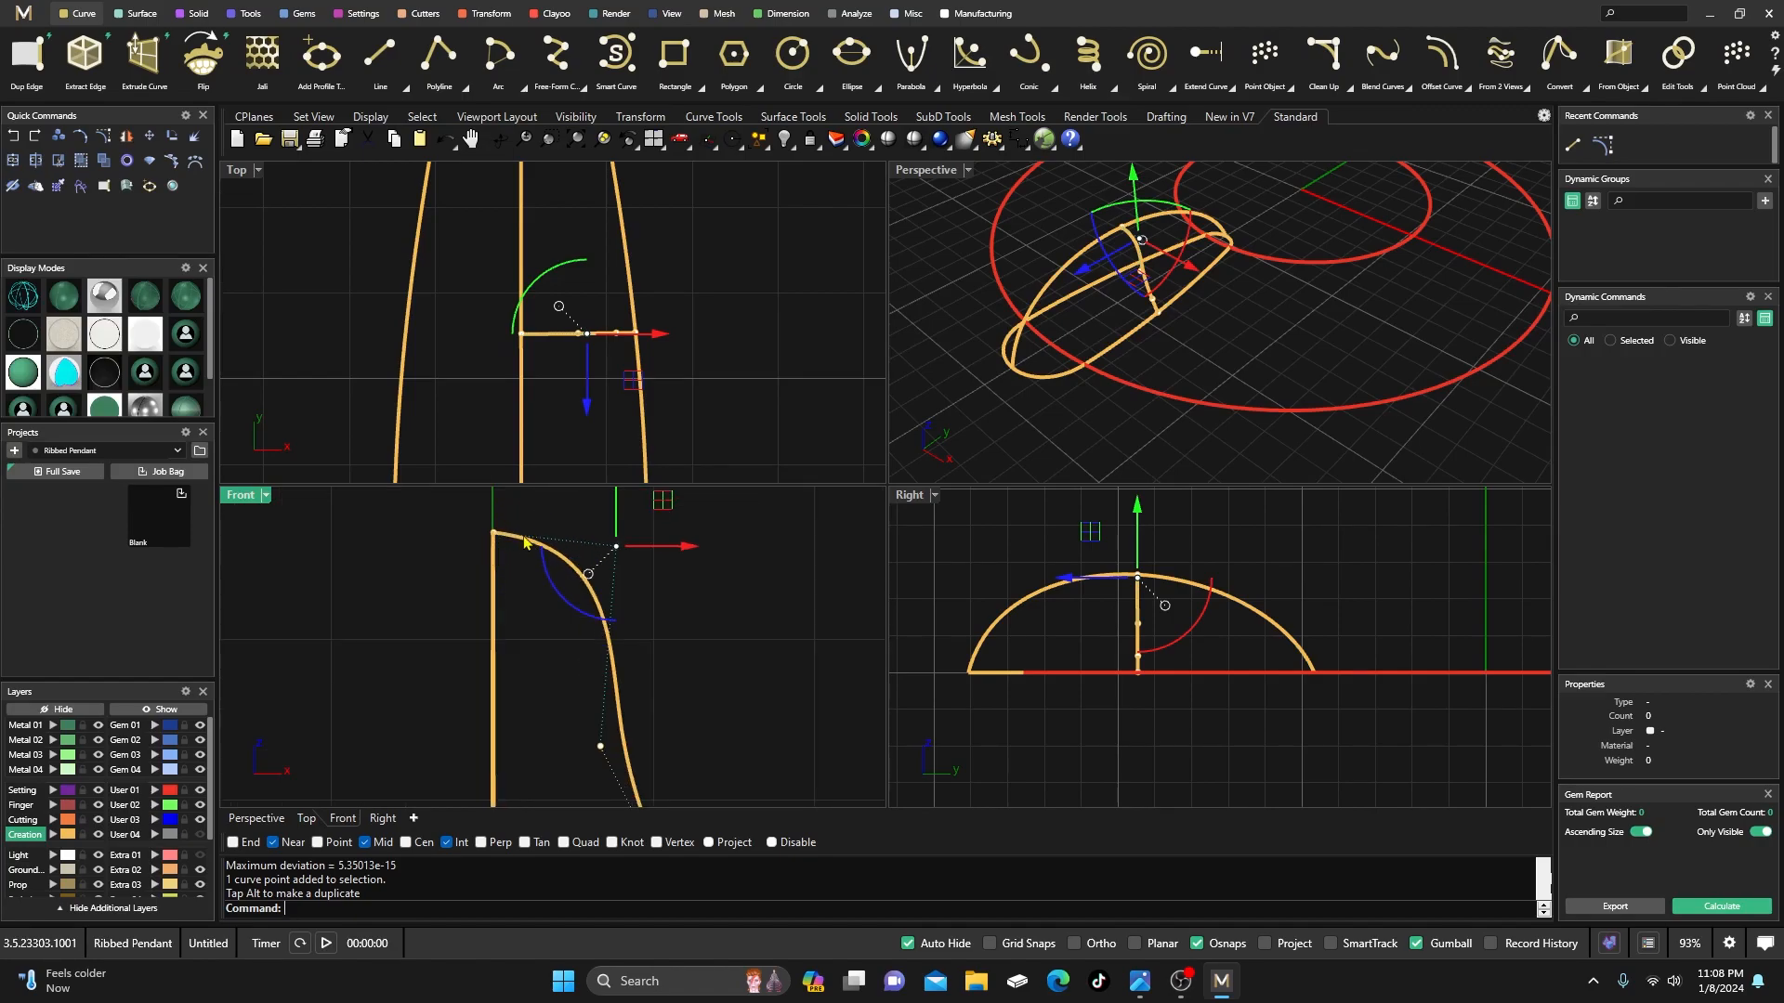
scroll(518, 542, up, 4)
drag(712, 530, 717, 505)
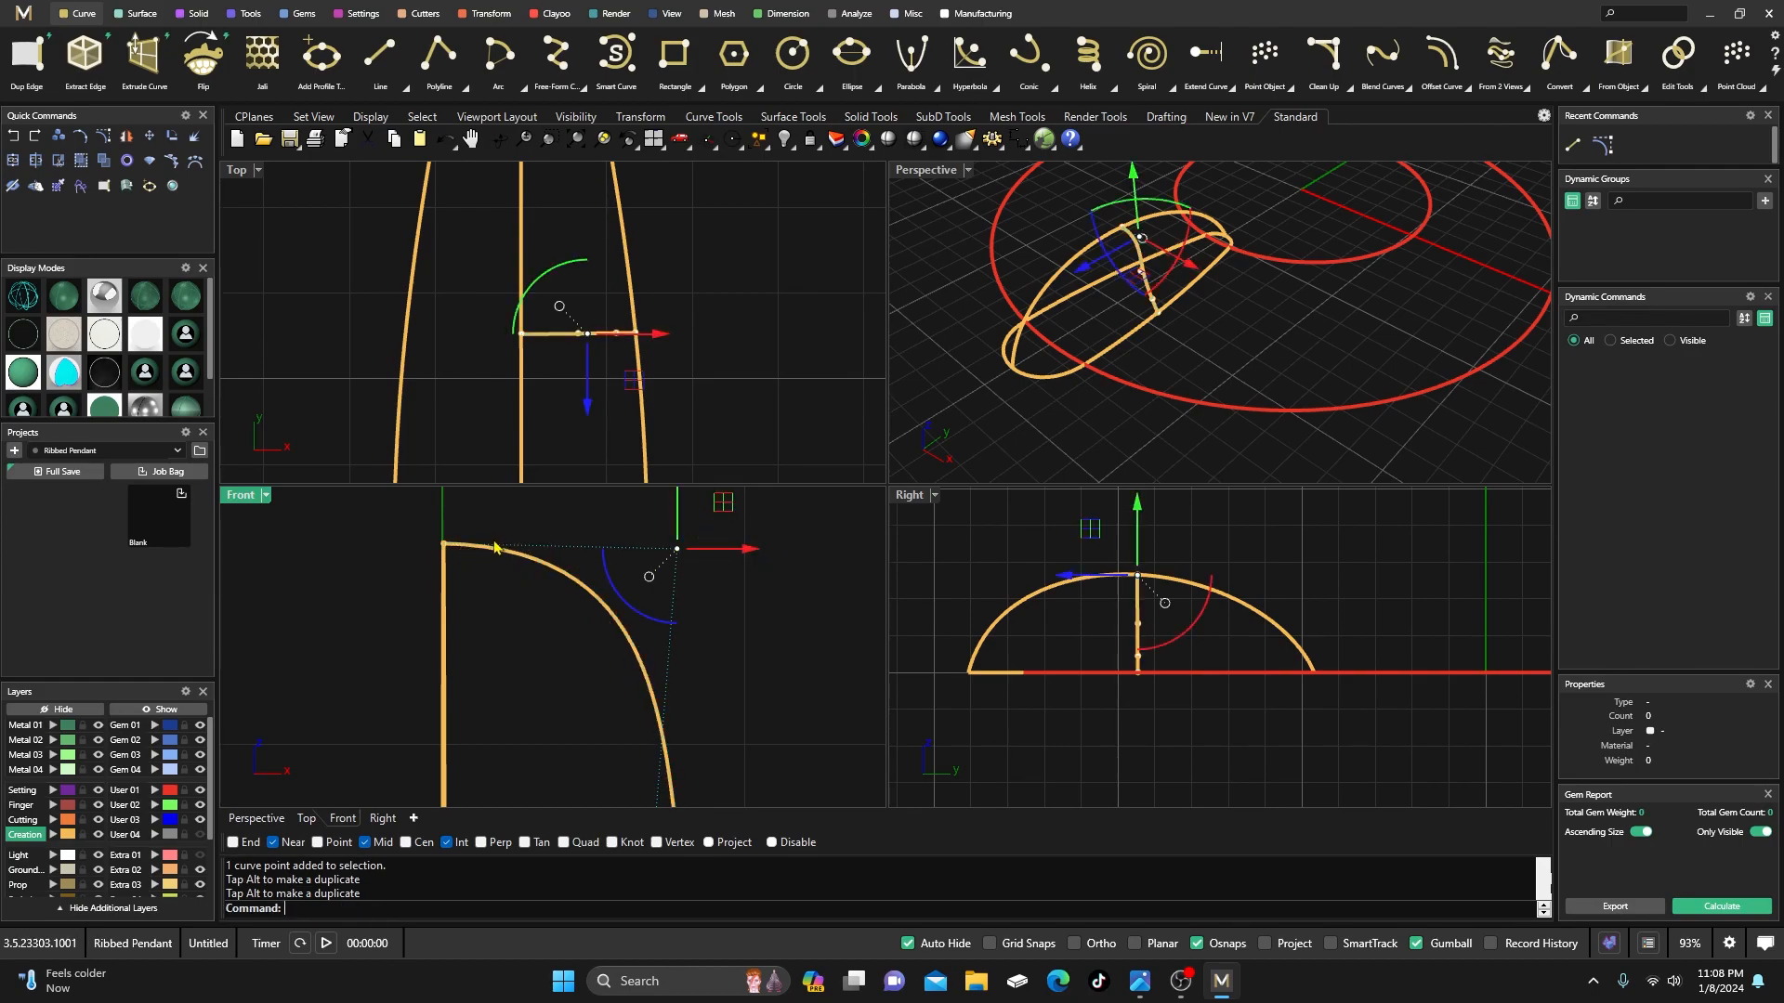
drag(719, 510, 725, 510)
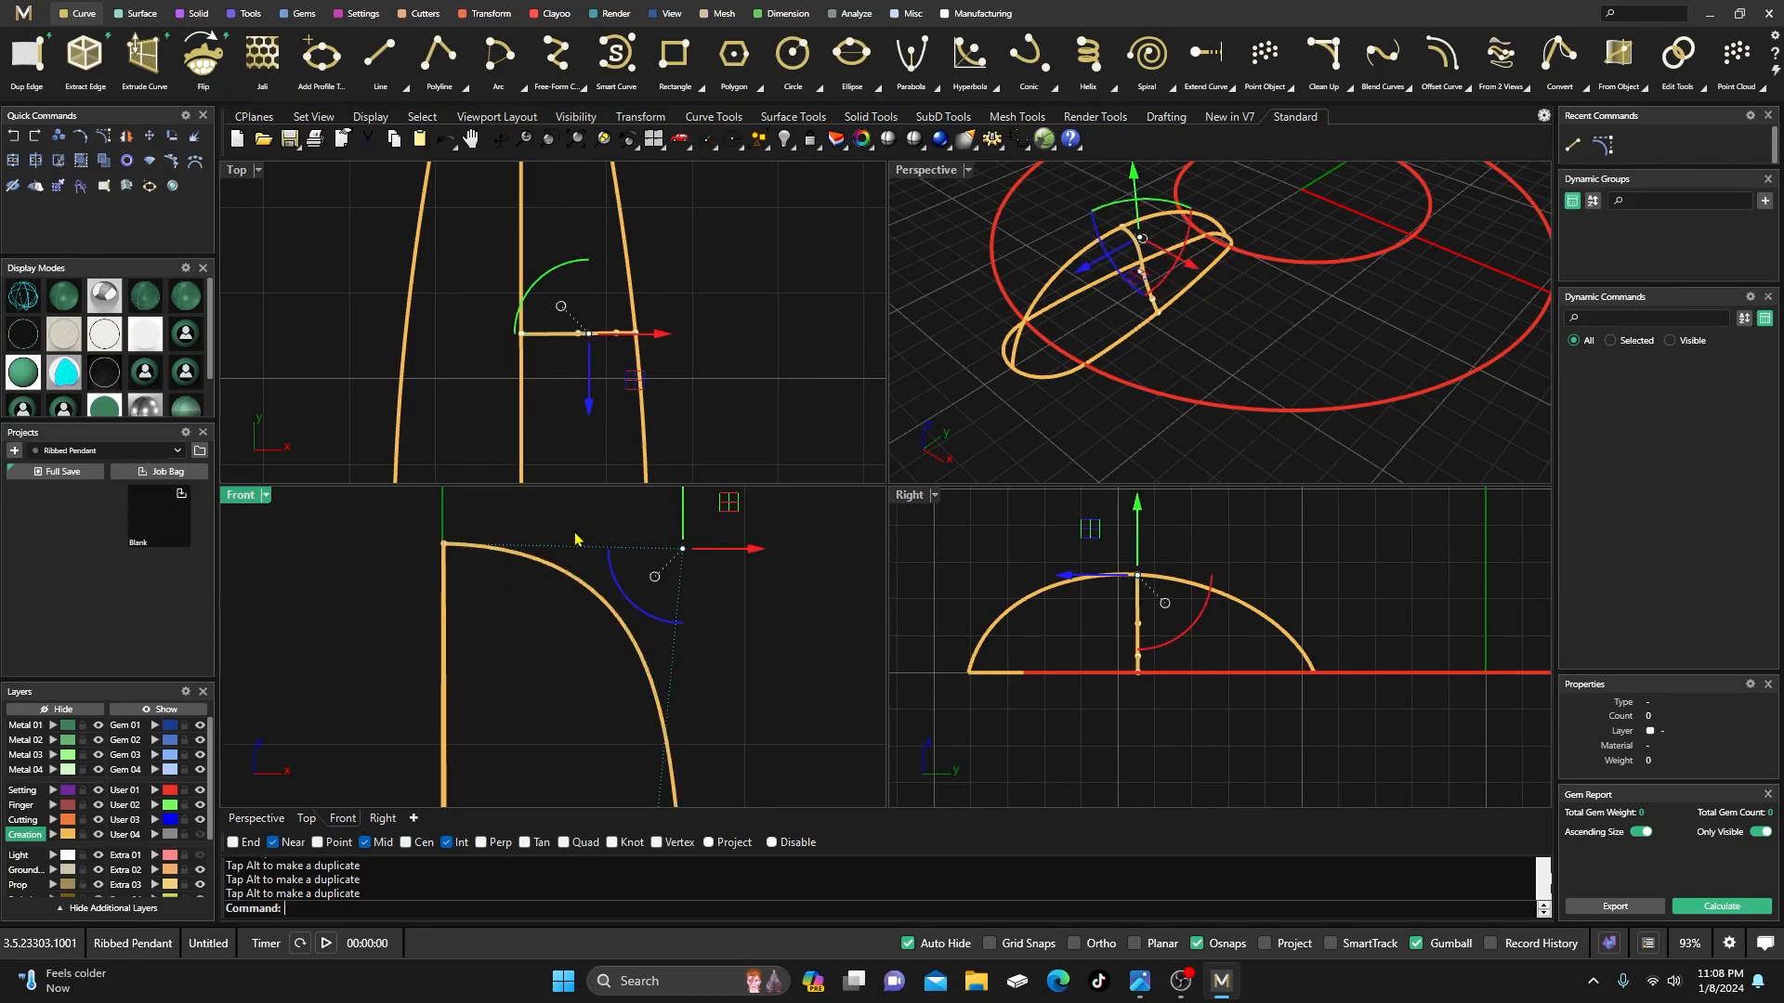
scroll(568, 543, down, 3)
scroll(544, 654, down, 2)
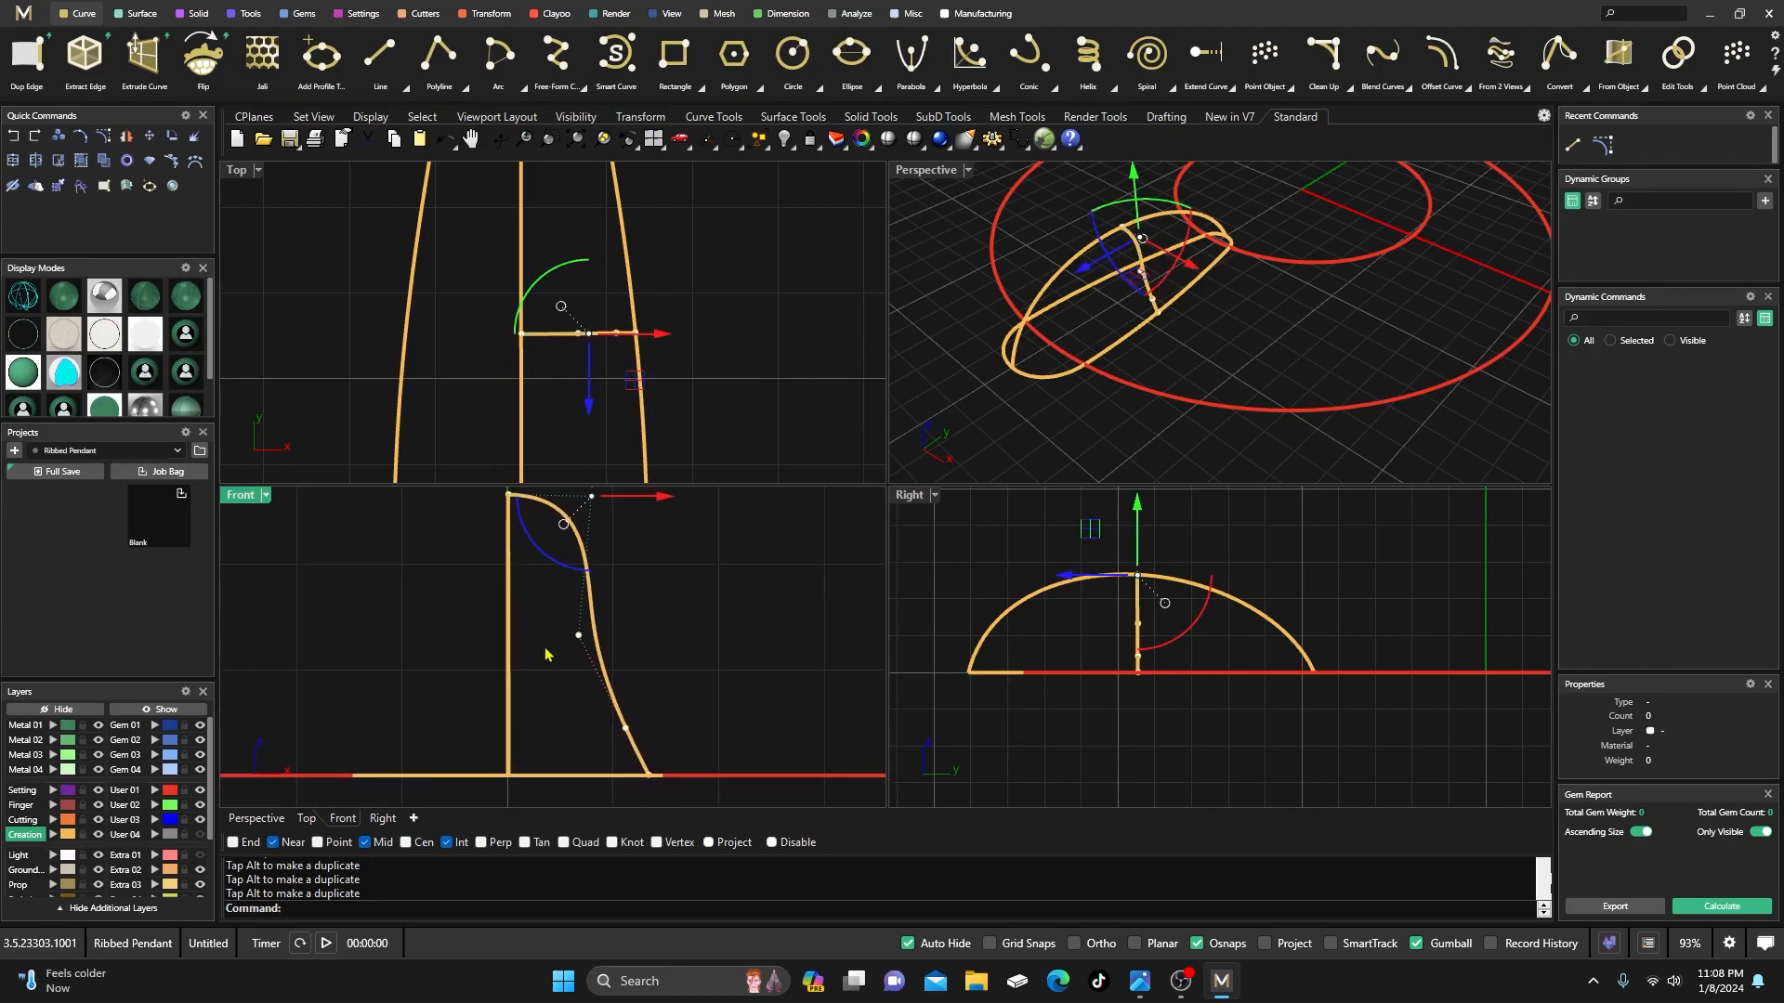
- Shift the cross curve's middle and lower control points horizontally outward to round out the rib's side
click(579, 635)
drag(649, 639, 667, 636)
click(598, 729)
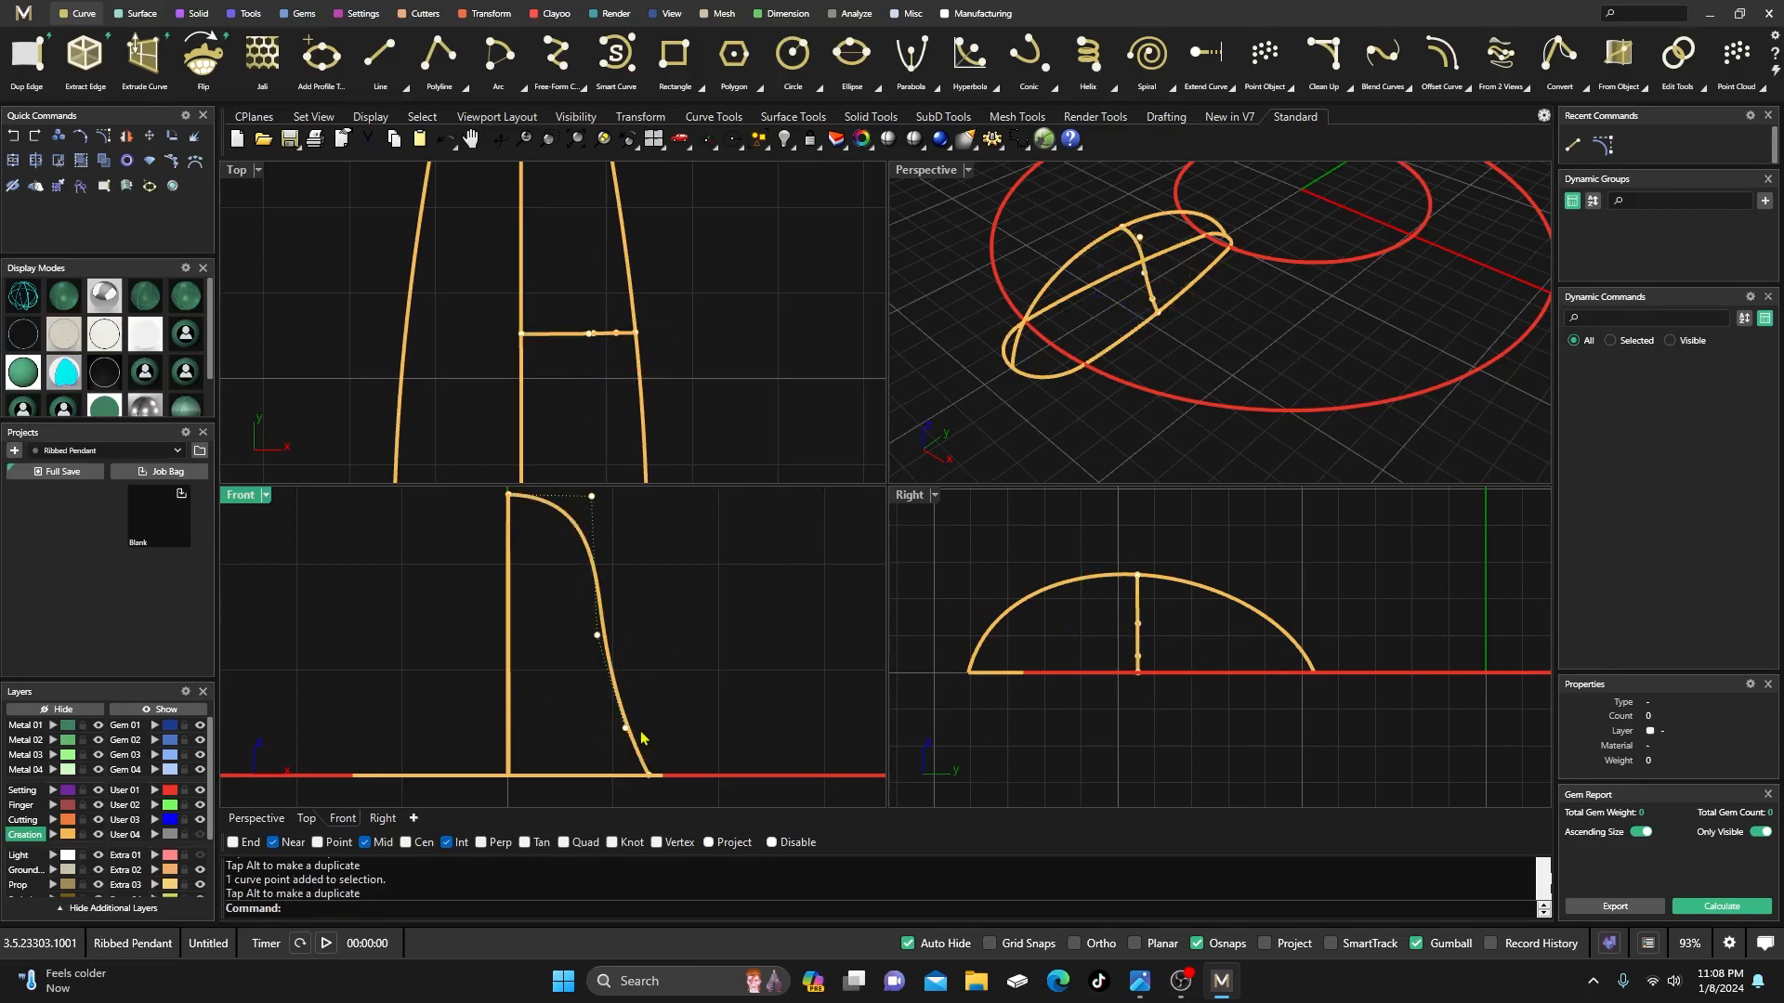
click(625, 728)
drag(695, 731, 720, 734)
- Move the cross curve's middle control point further outward and raise it to smooth the shoulder into the side
click(598, 634)
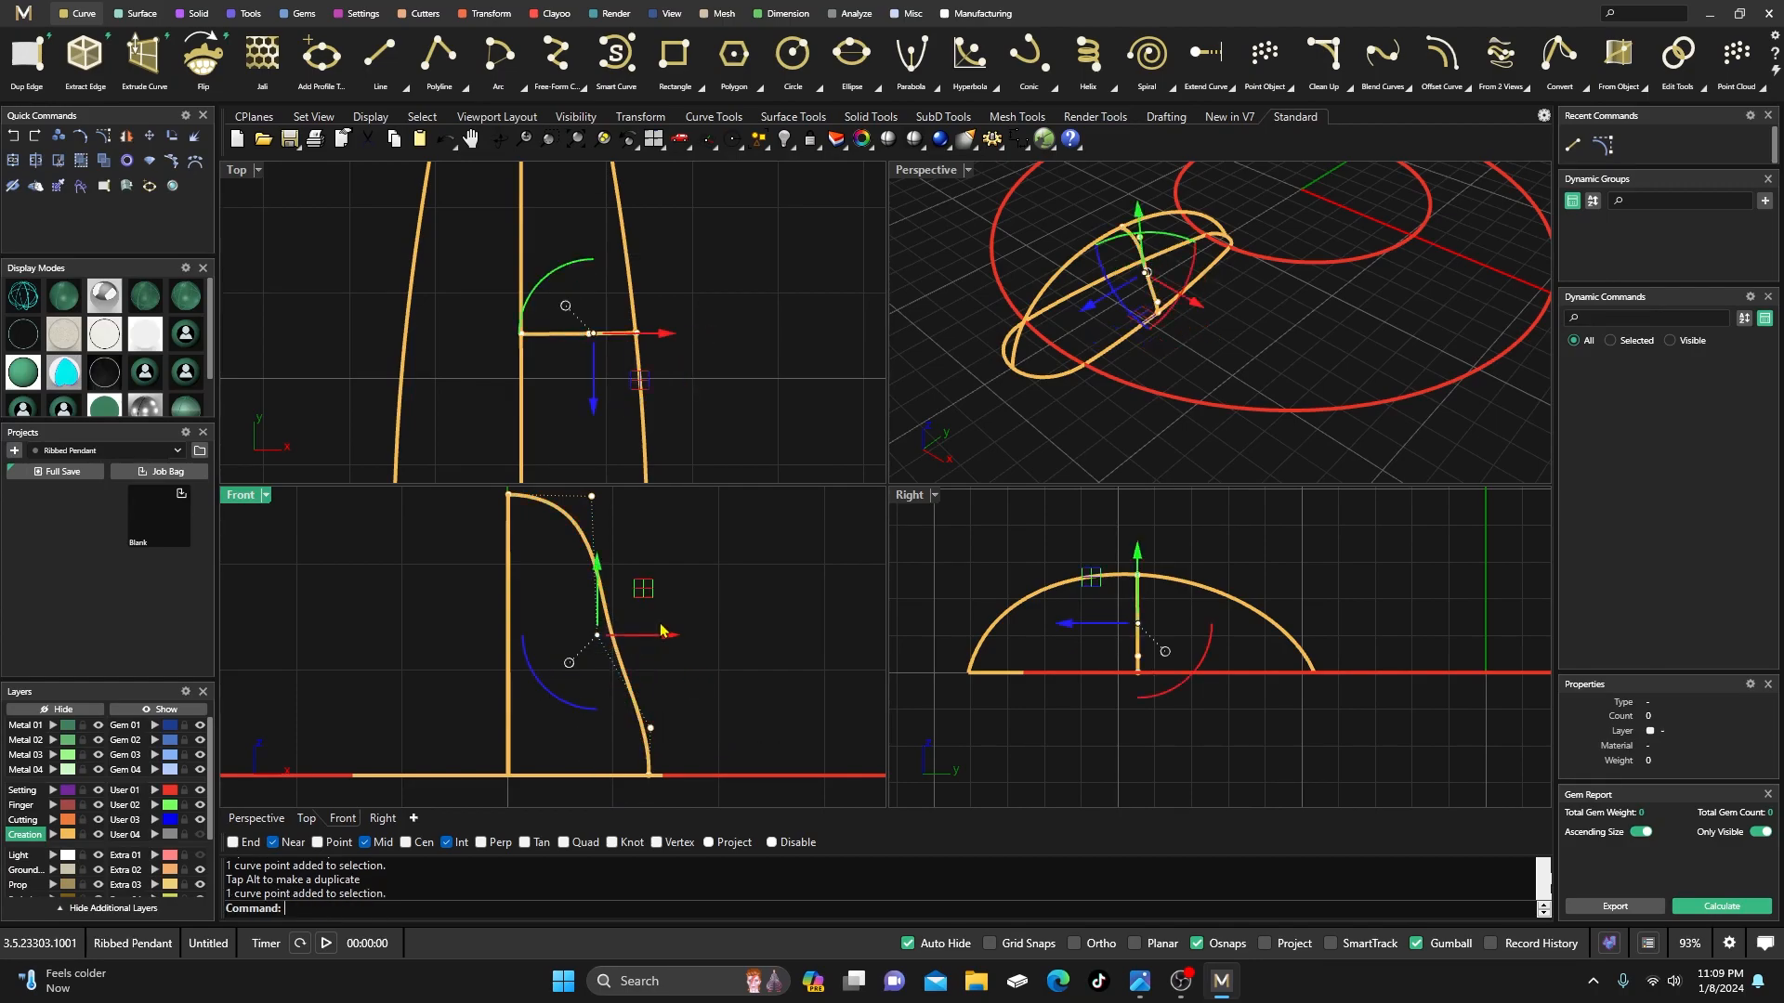
drag(673, 641, 692, 642)
click(698, 591)
click(615, 634)
drag(680, 650, 685, 657)
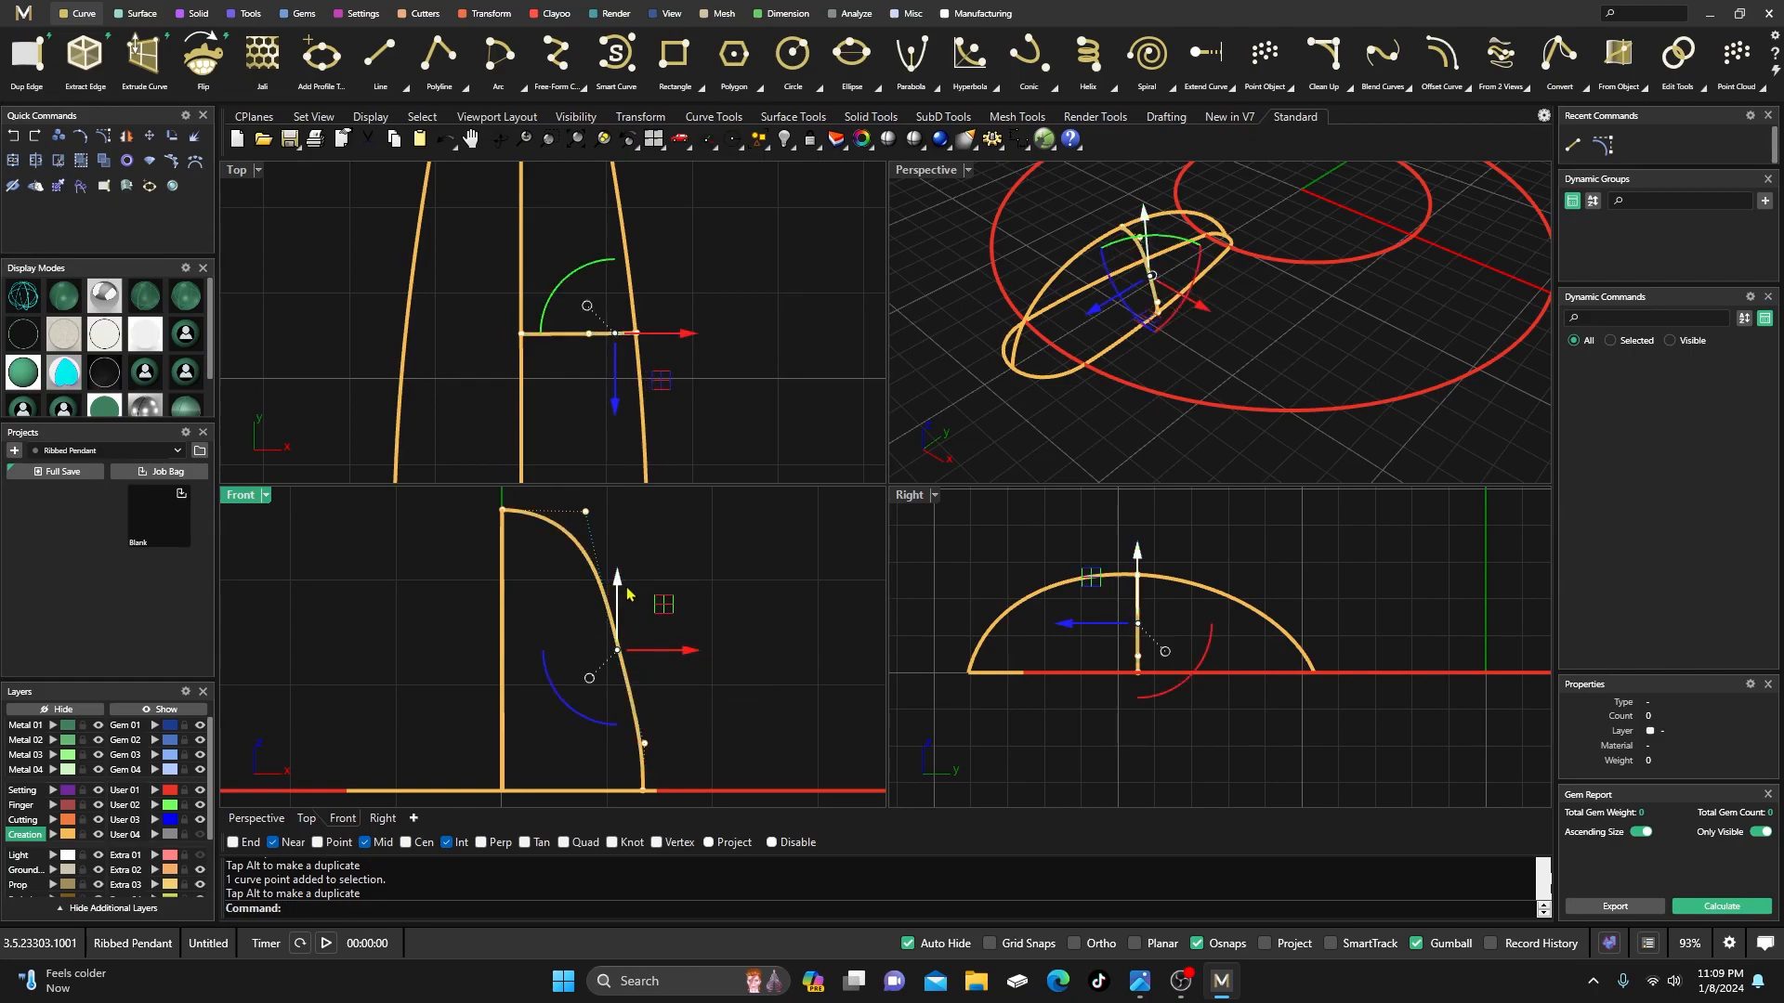
drag(621, 587, 636, 545)
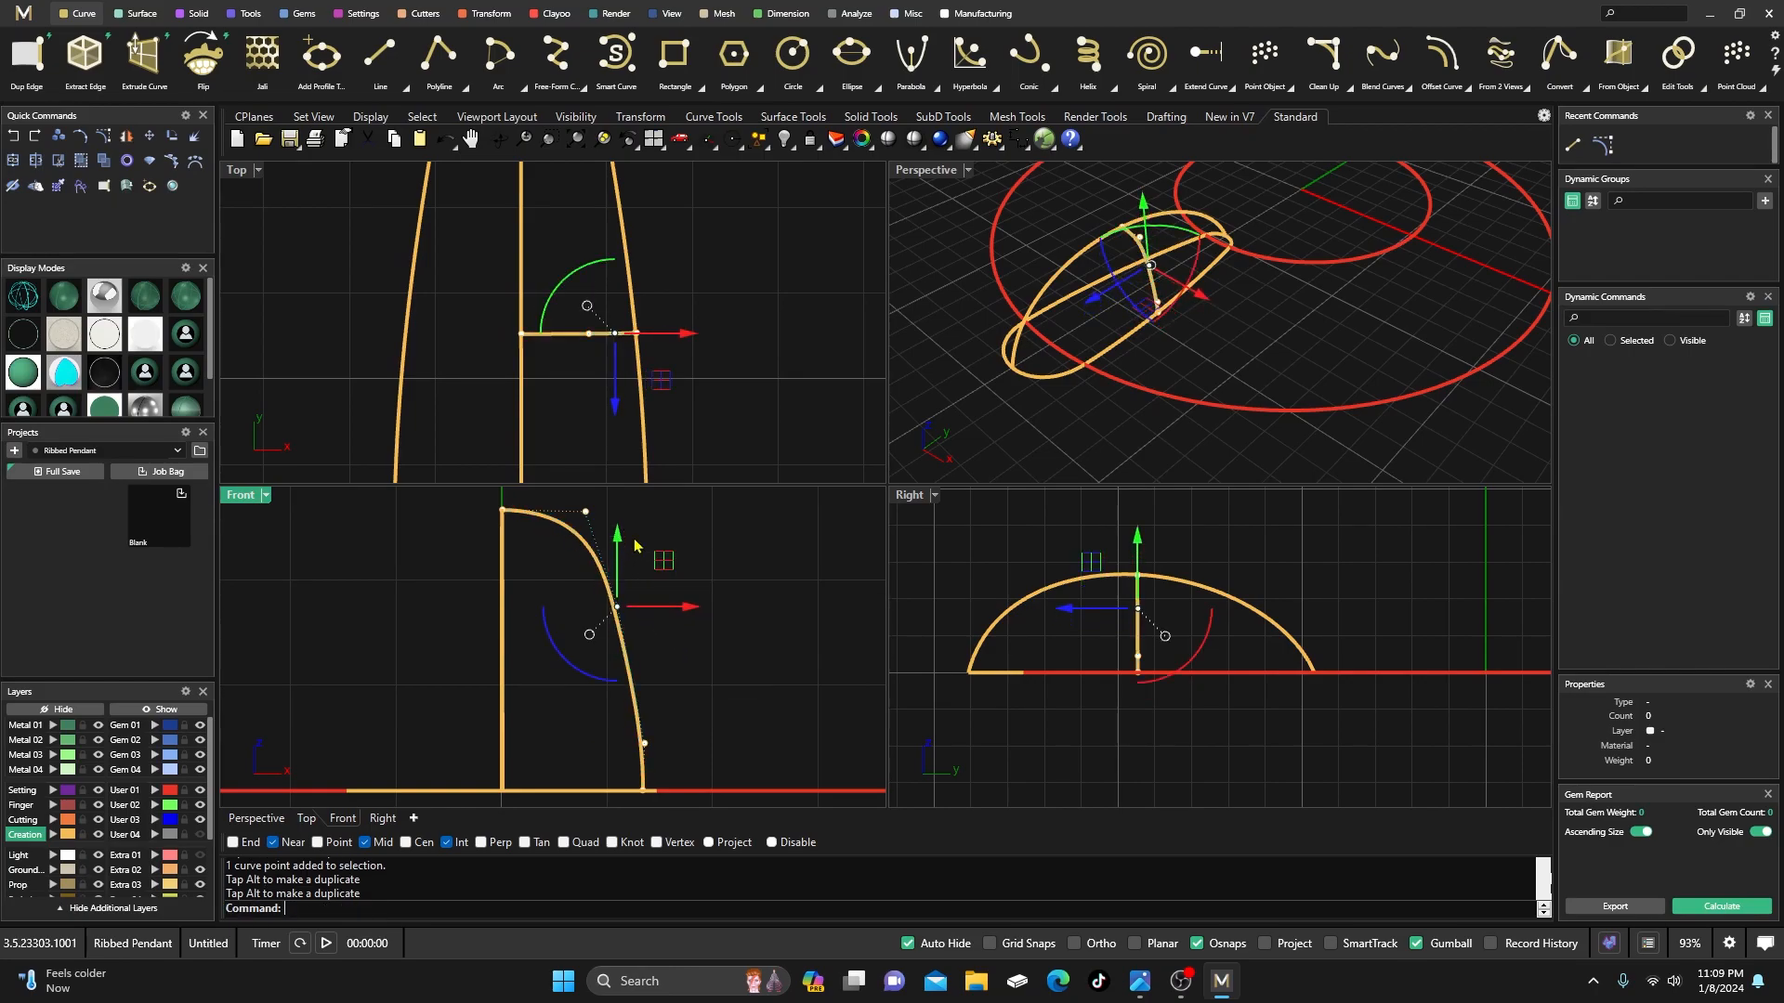
scroll(539, 520, up, 4)
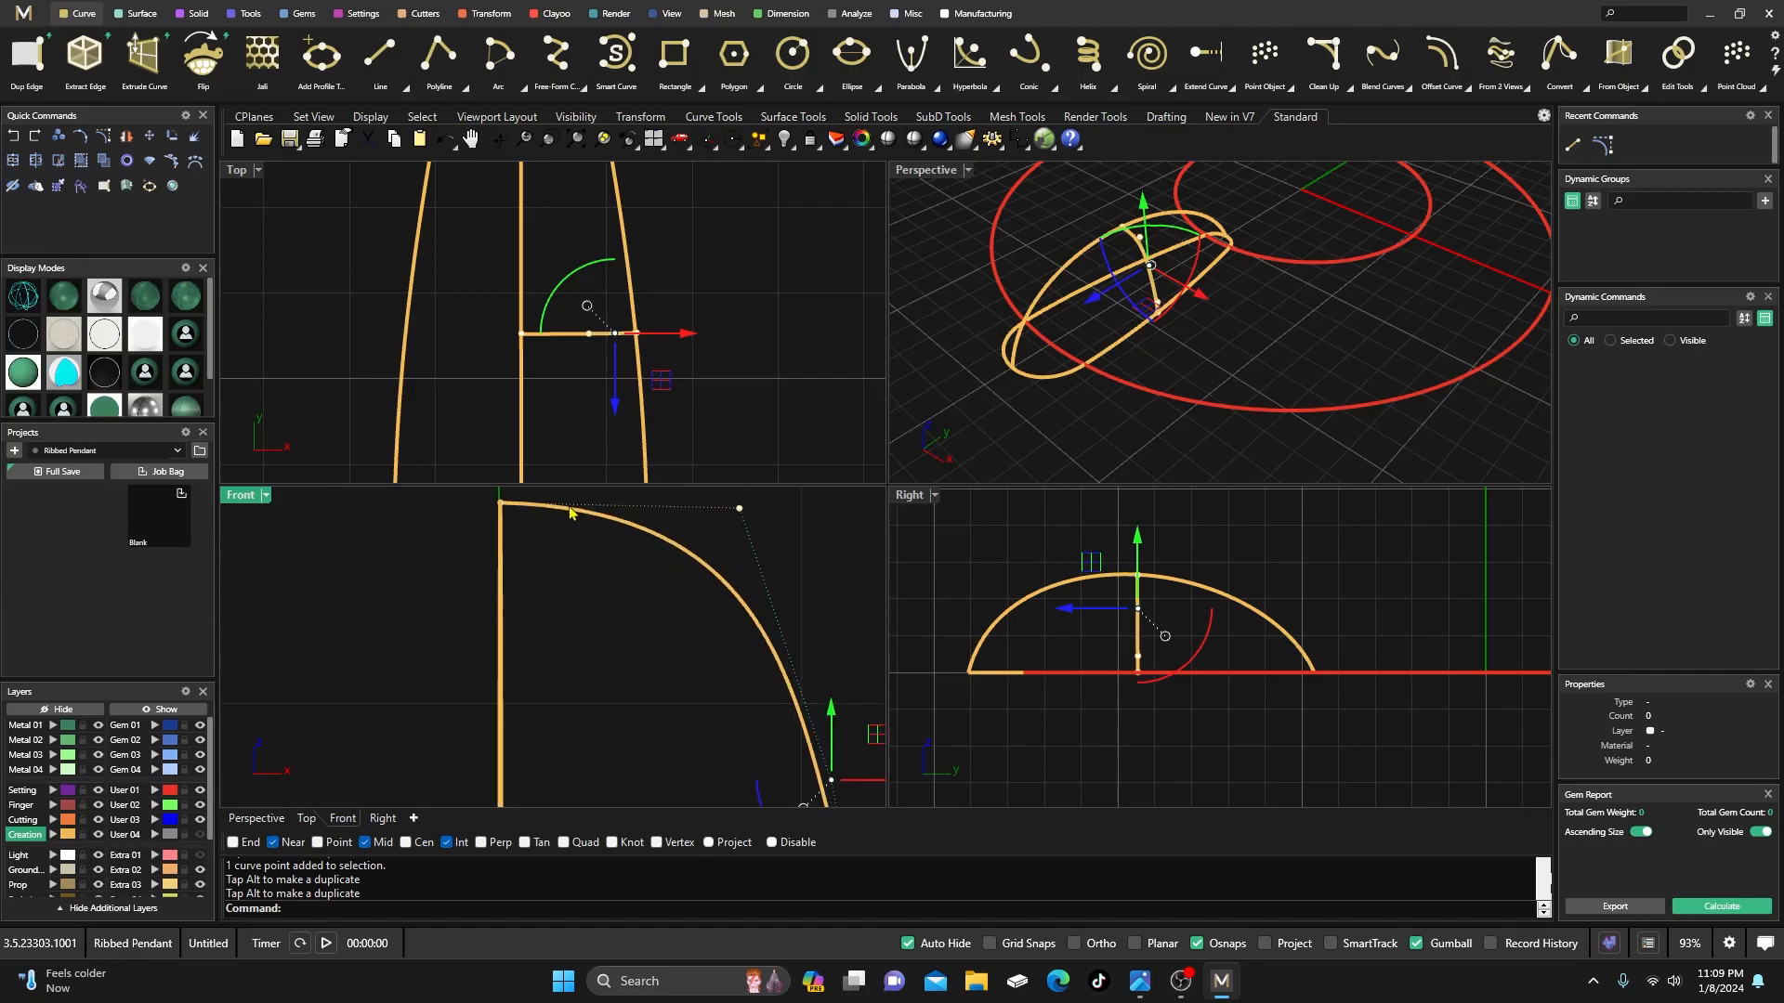
scroll(502, 523, down, 5)
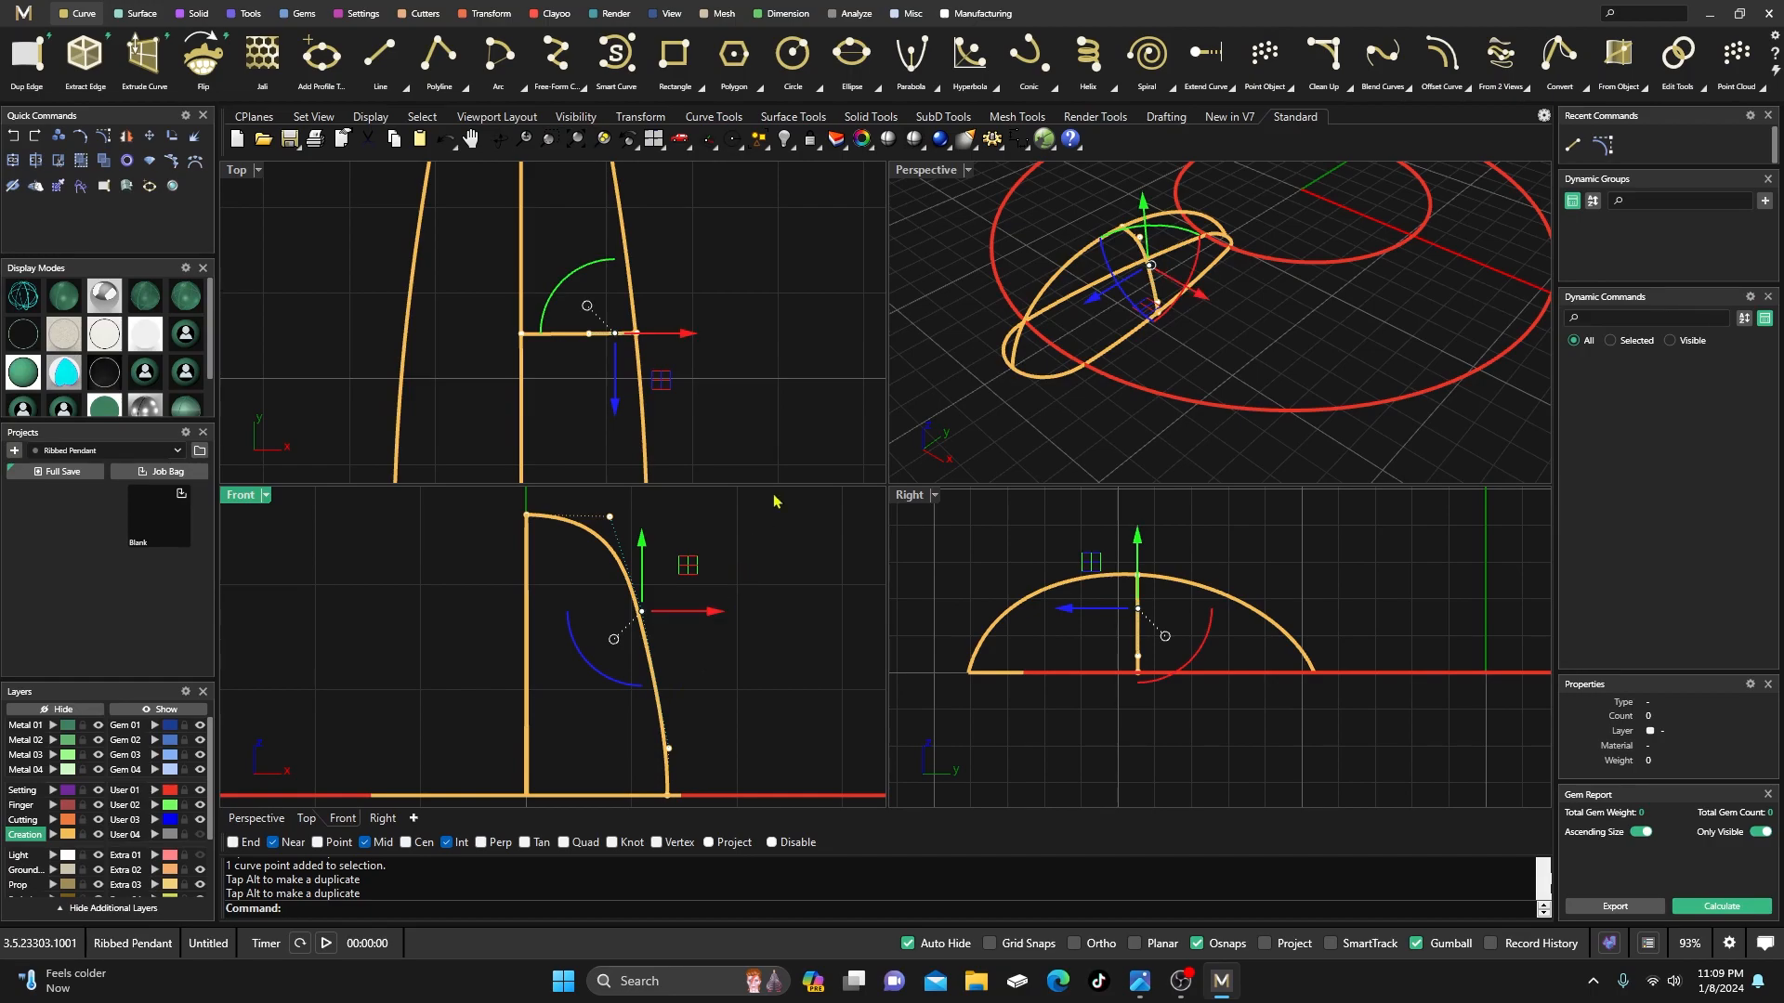
click(781, 387)
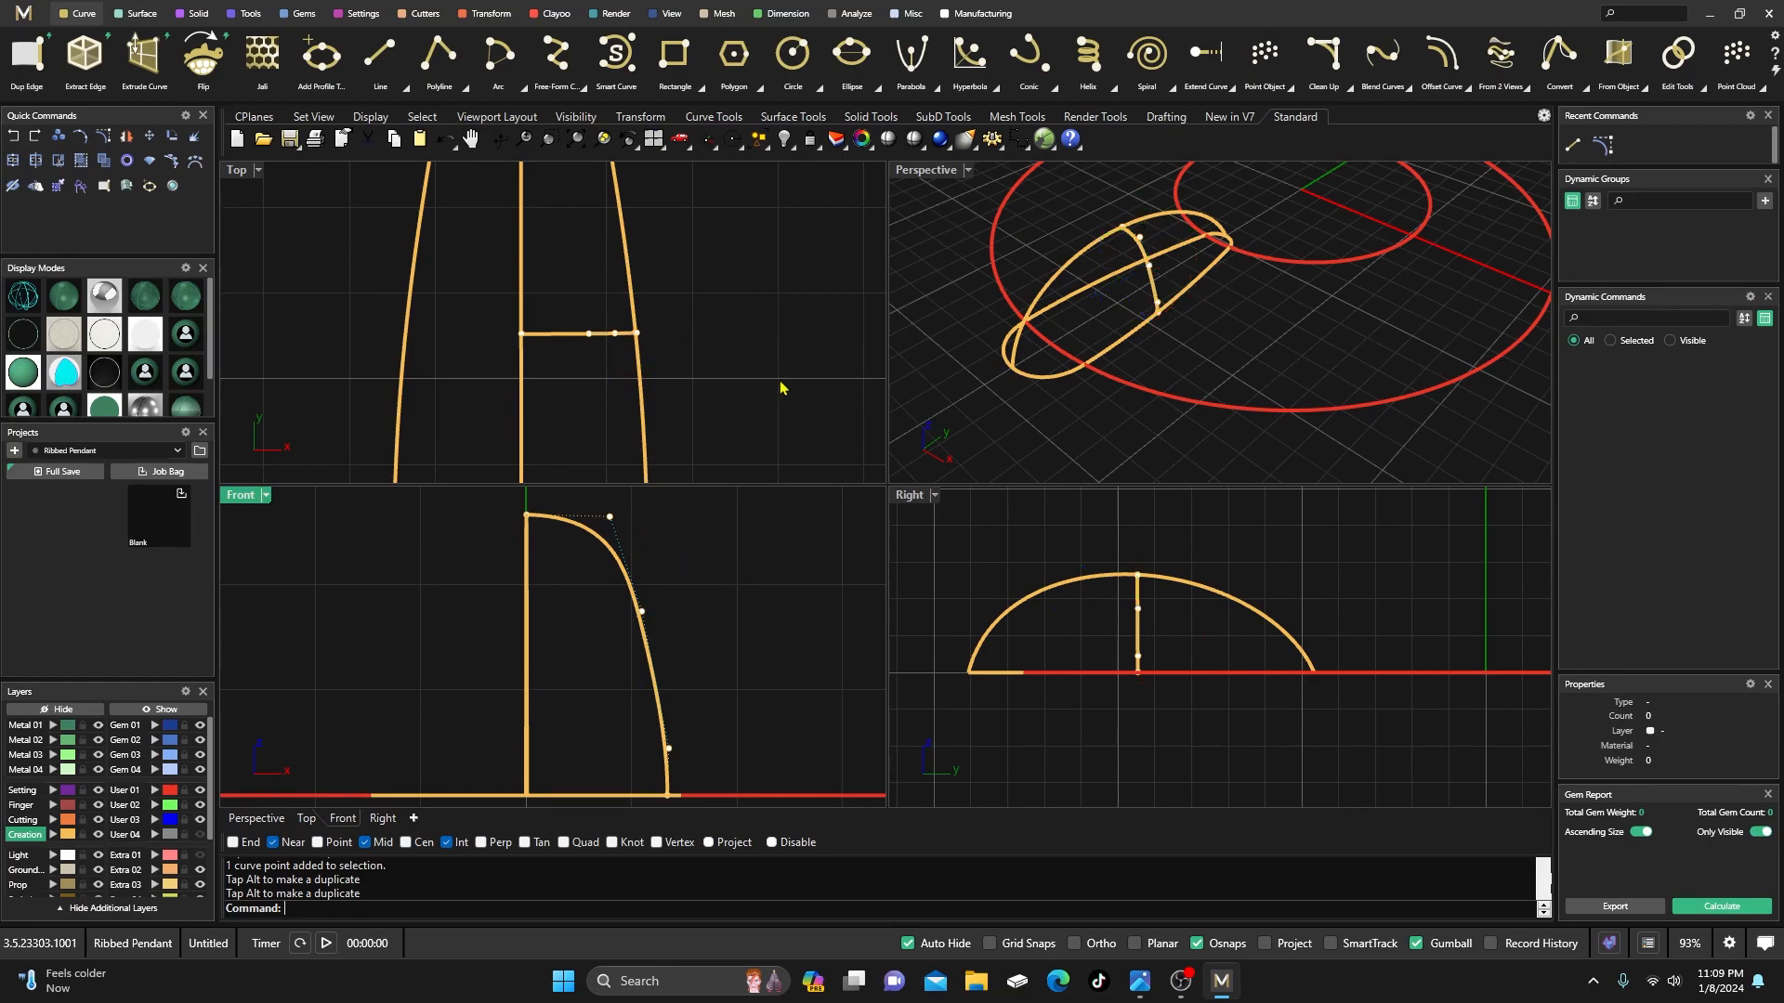
- Mirror the half cross-section curve to the other side of the rib with only Y Mirror enabled, in a maximized Perspective view
double_click(932, 176)
right_drag(860, 510, 878, 406)
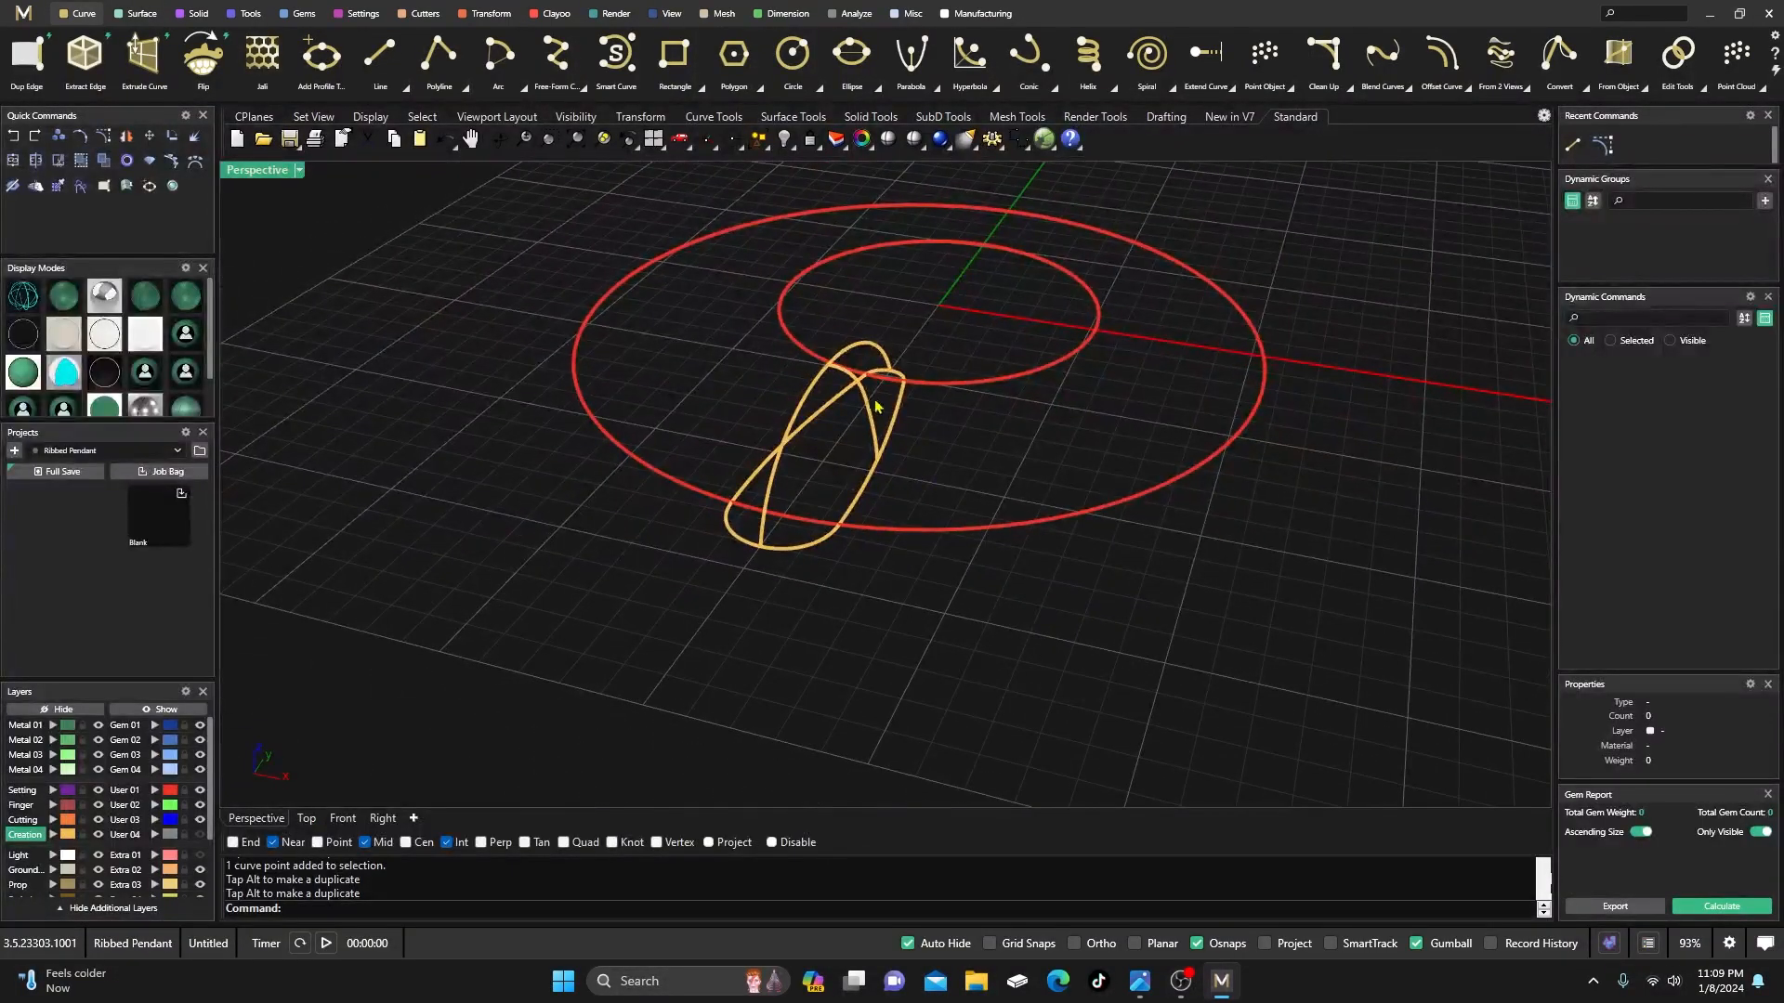
click(869, 431)
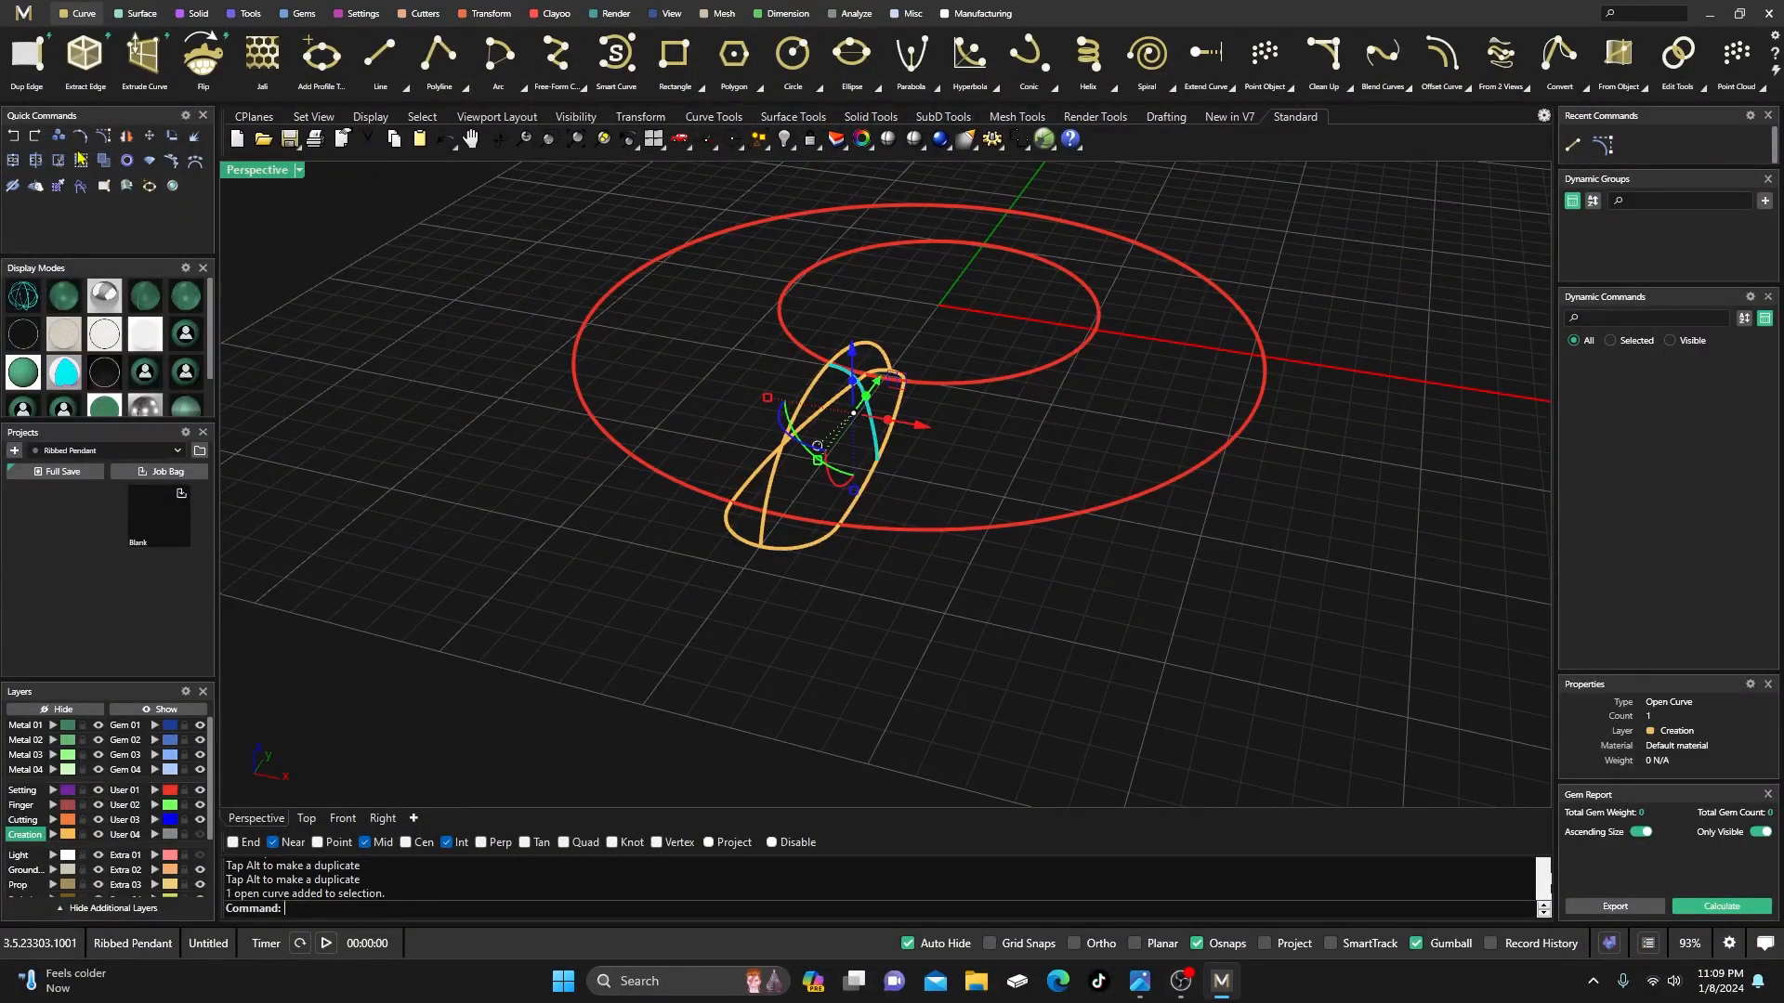
click(487, 14)
scroll(279, 63, up, 3)
click(204, 65)
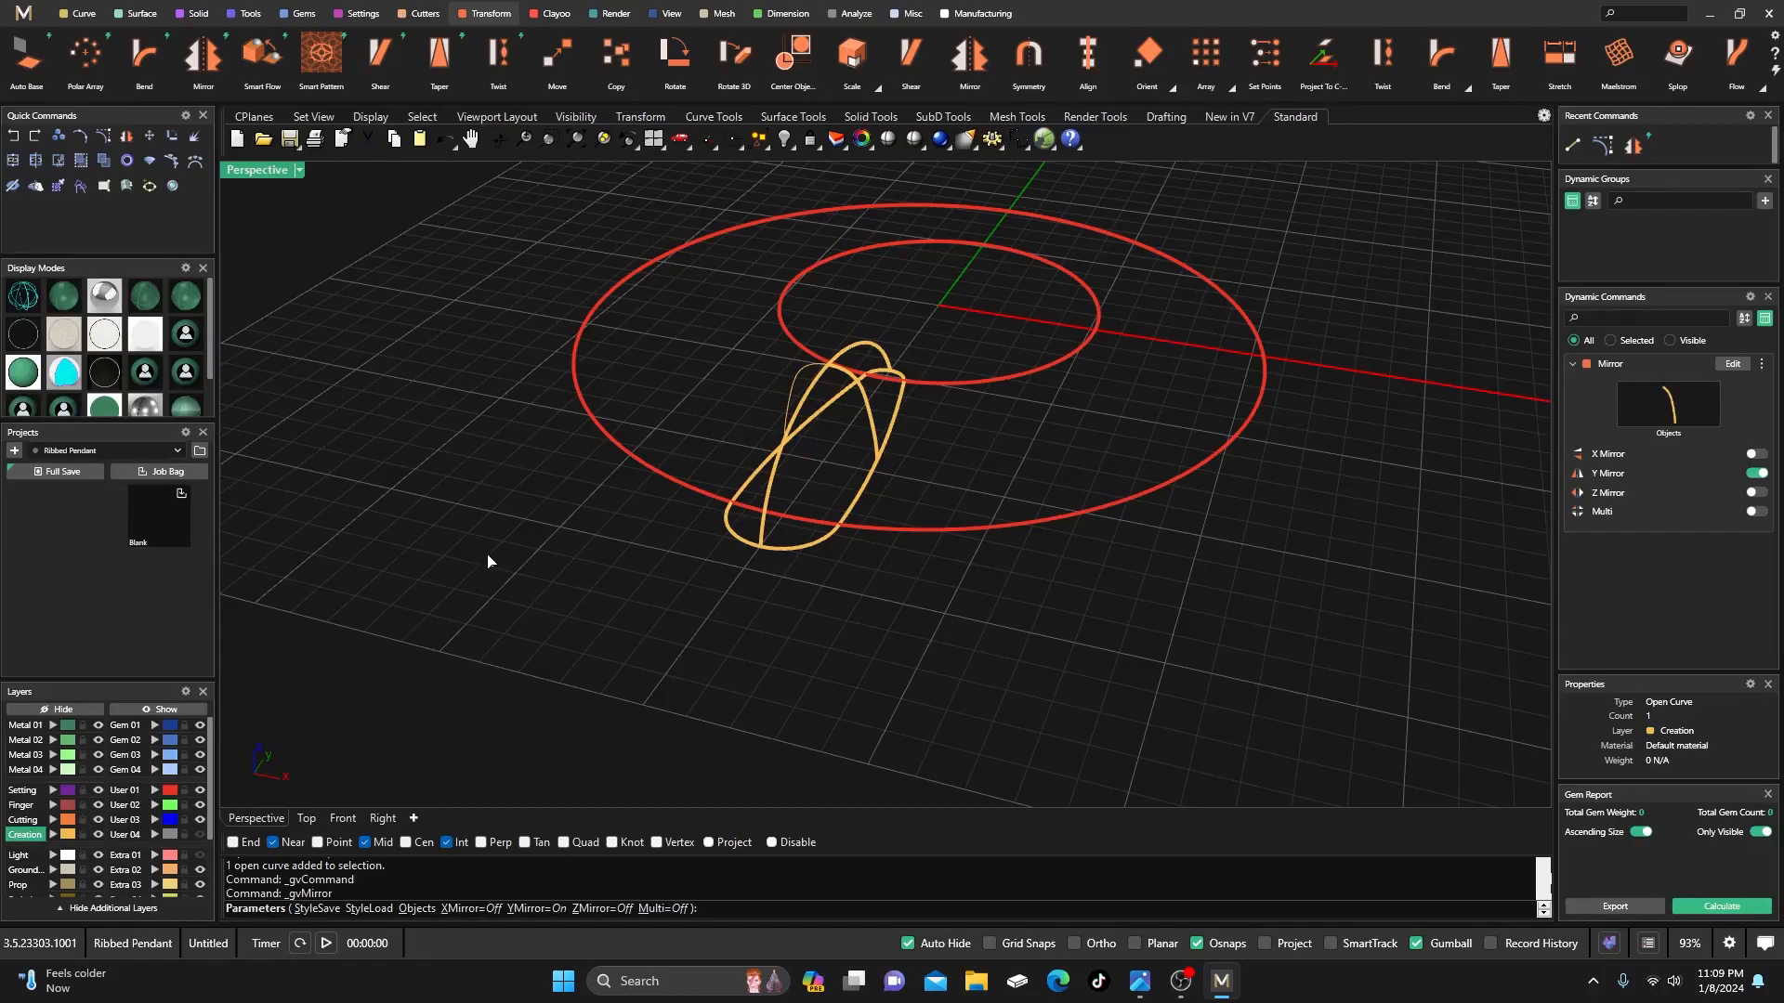
key(Return)
- Try to join the original and mirrored halves of the rib's cross-section curve
scroll(855, 441, up, 3)
click(866, 440)
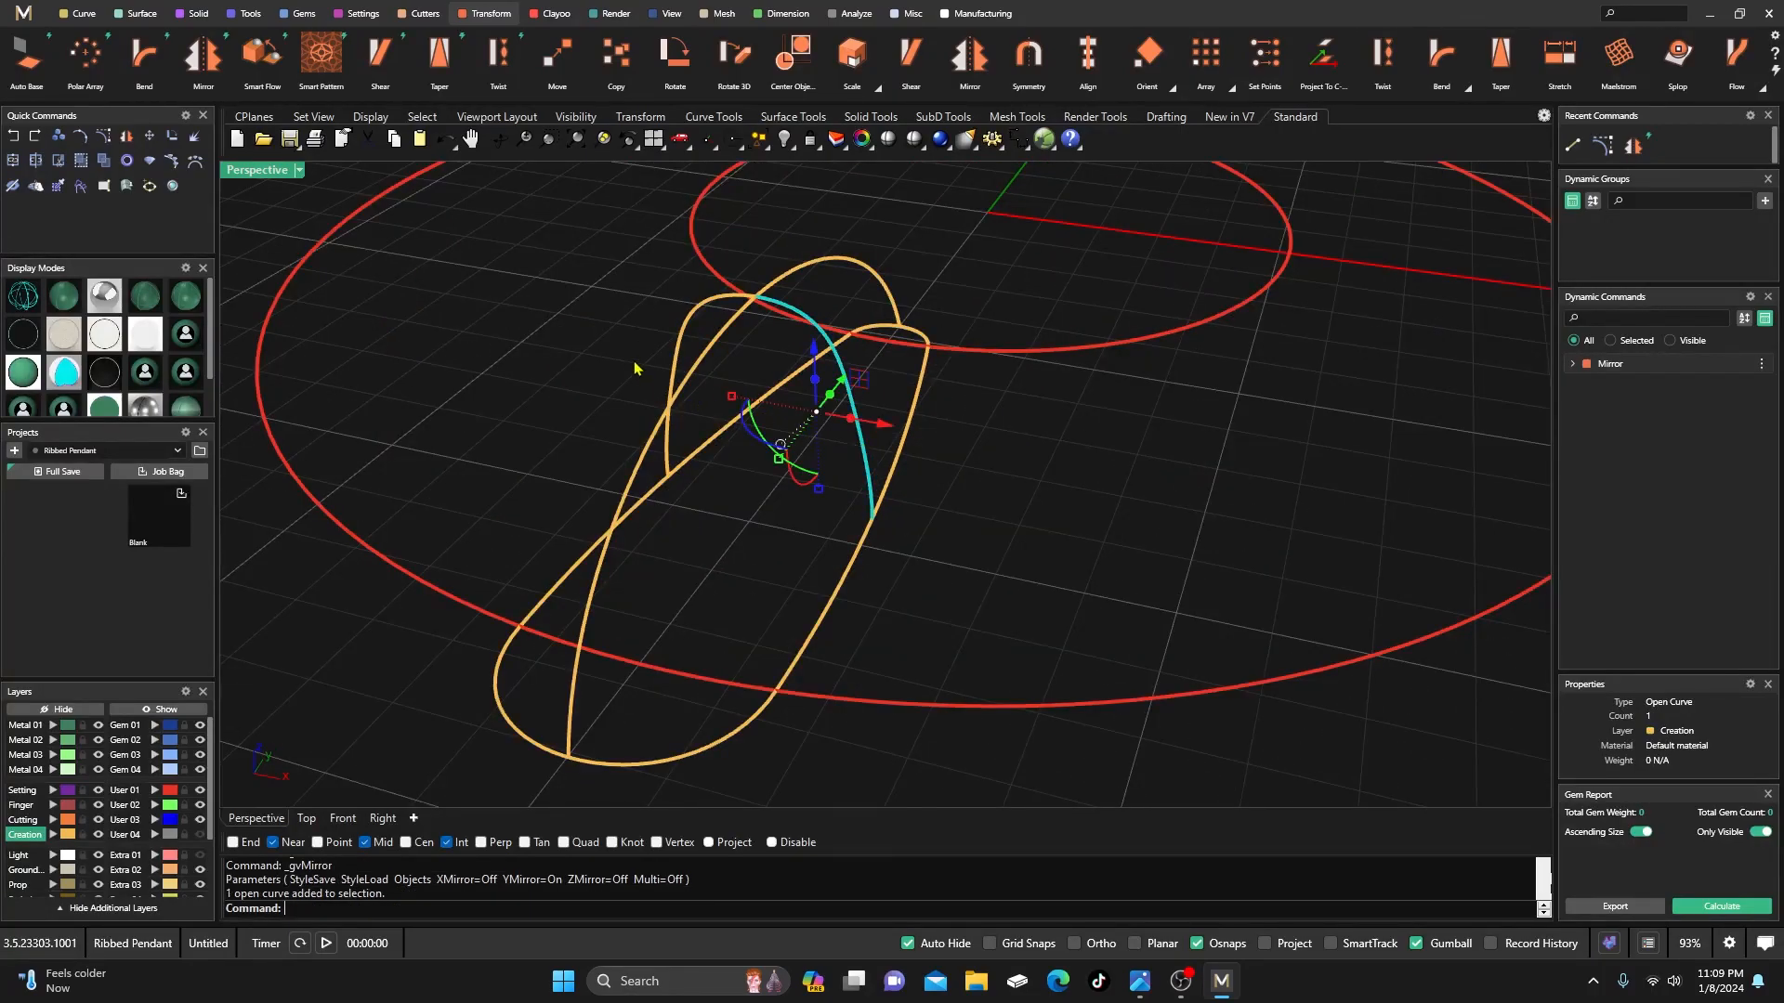
key(Caps_Lock)
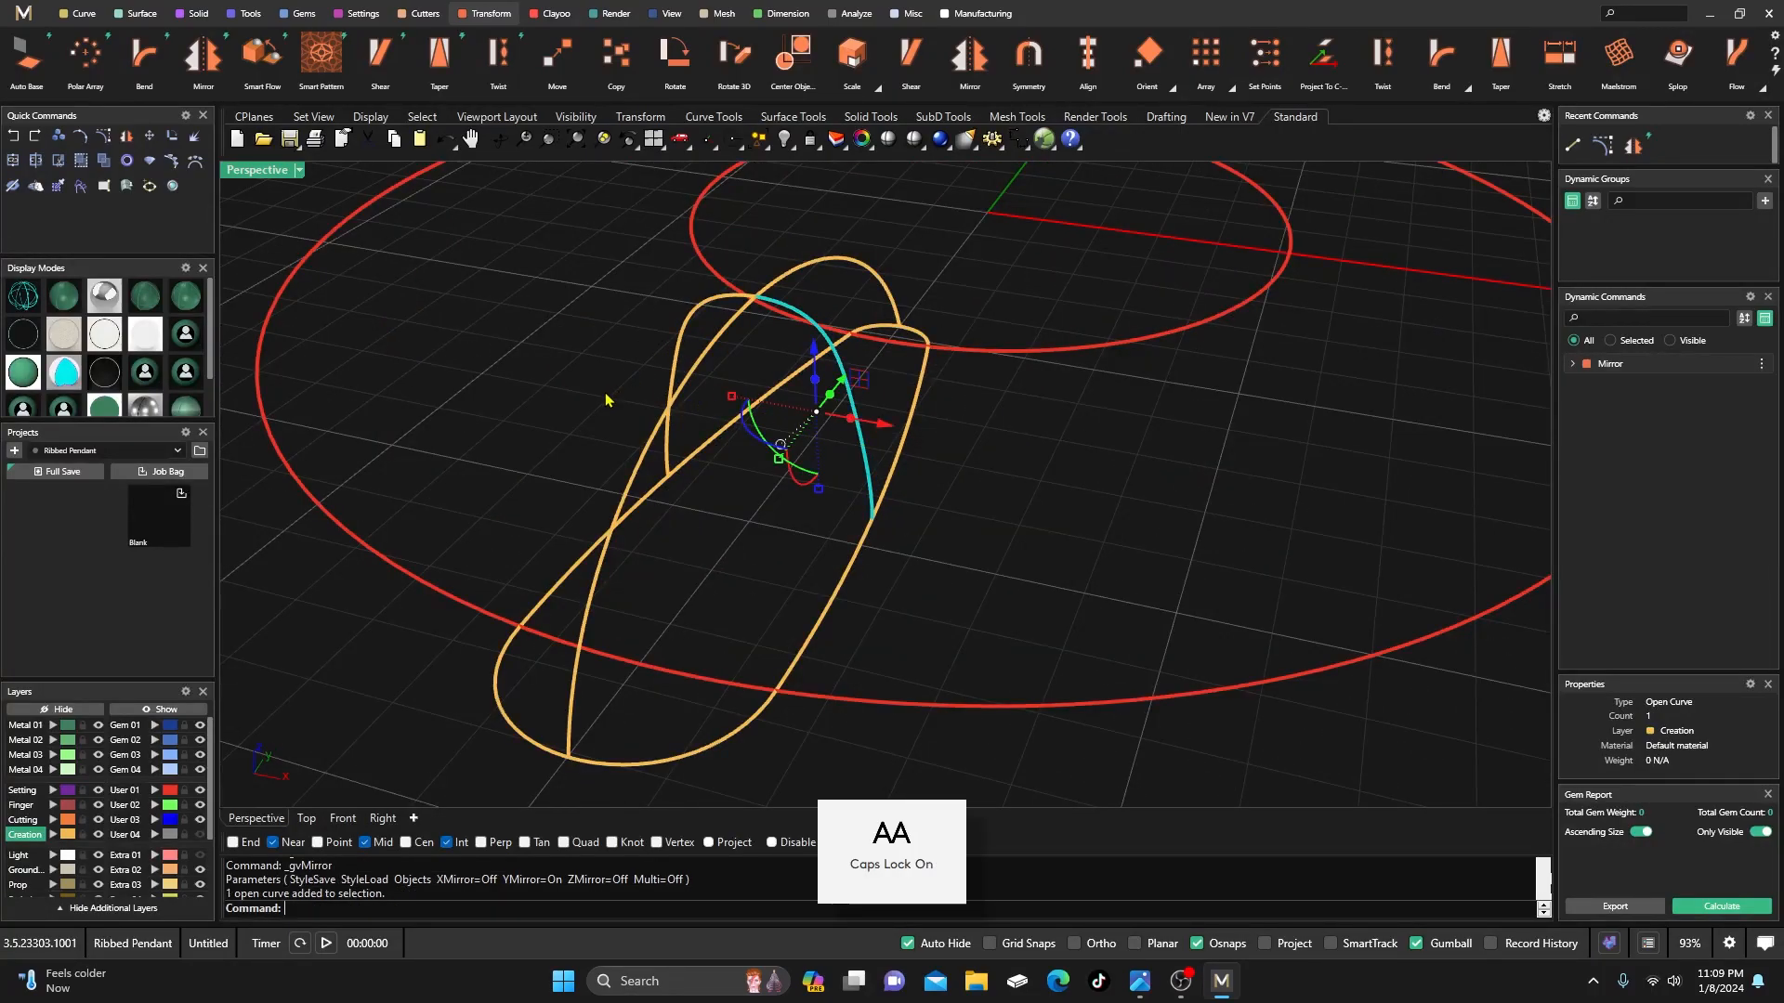
key(Tab)
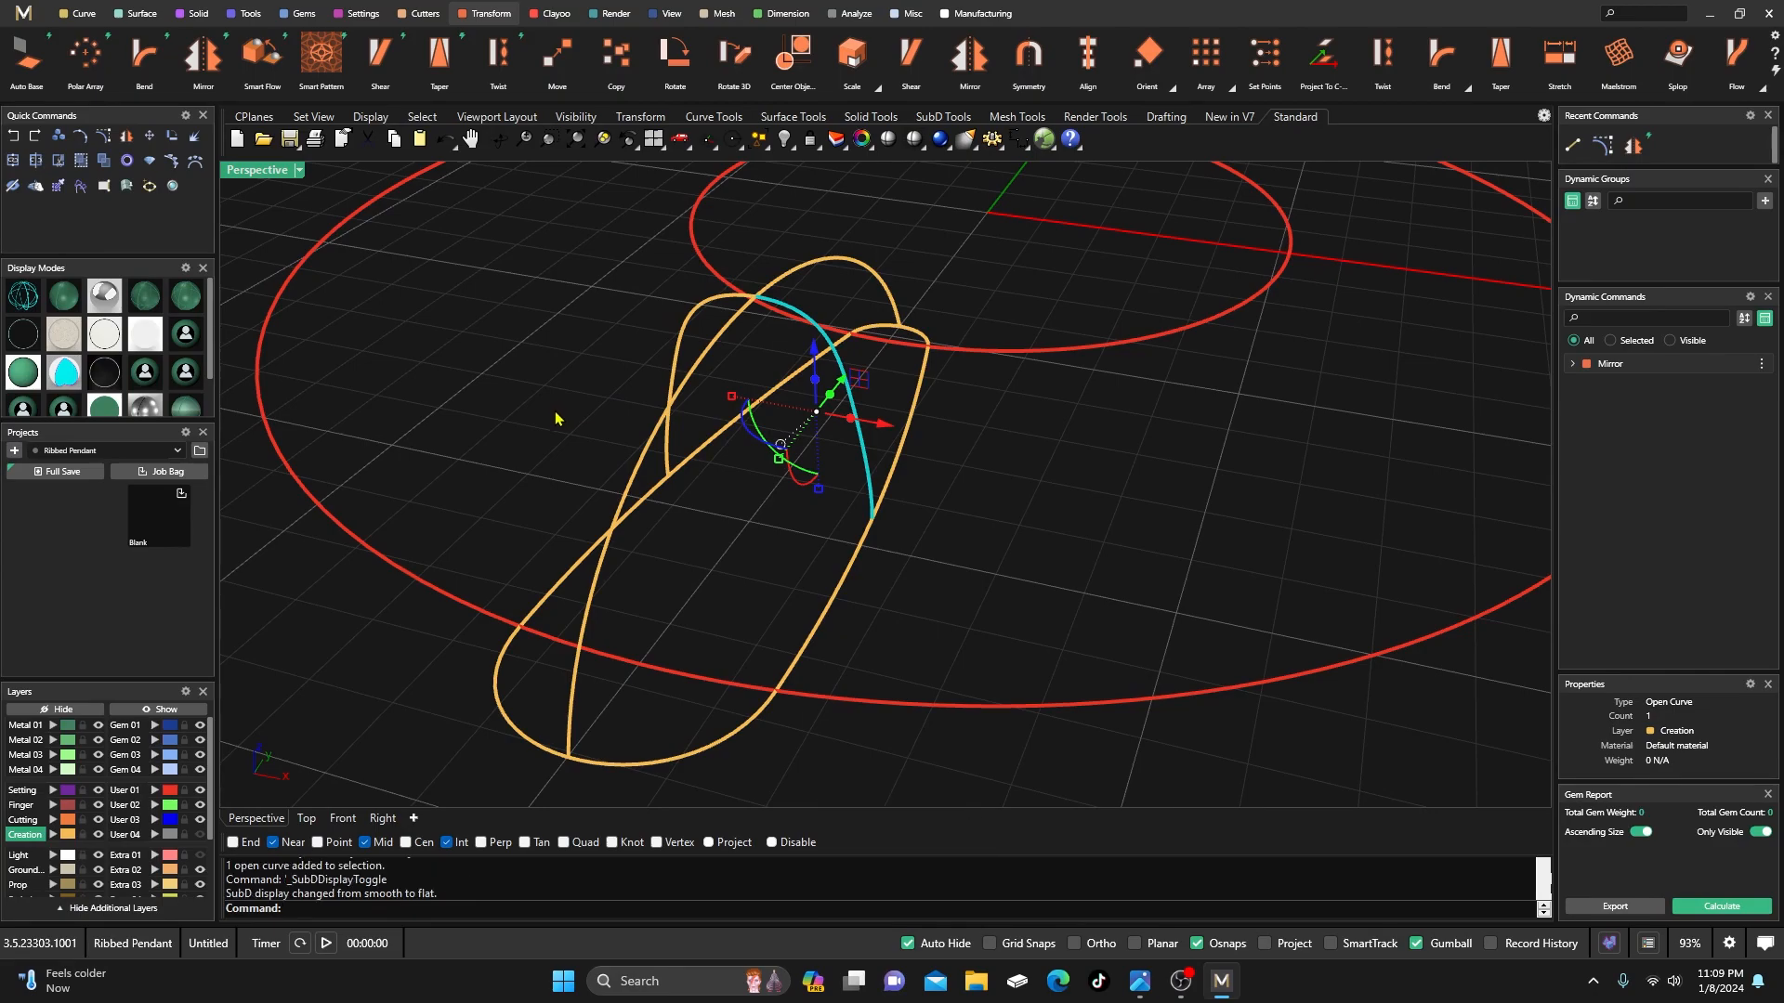
key(Caps_Lock)
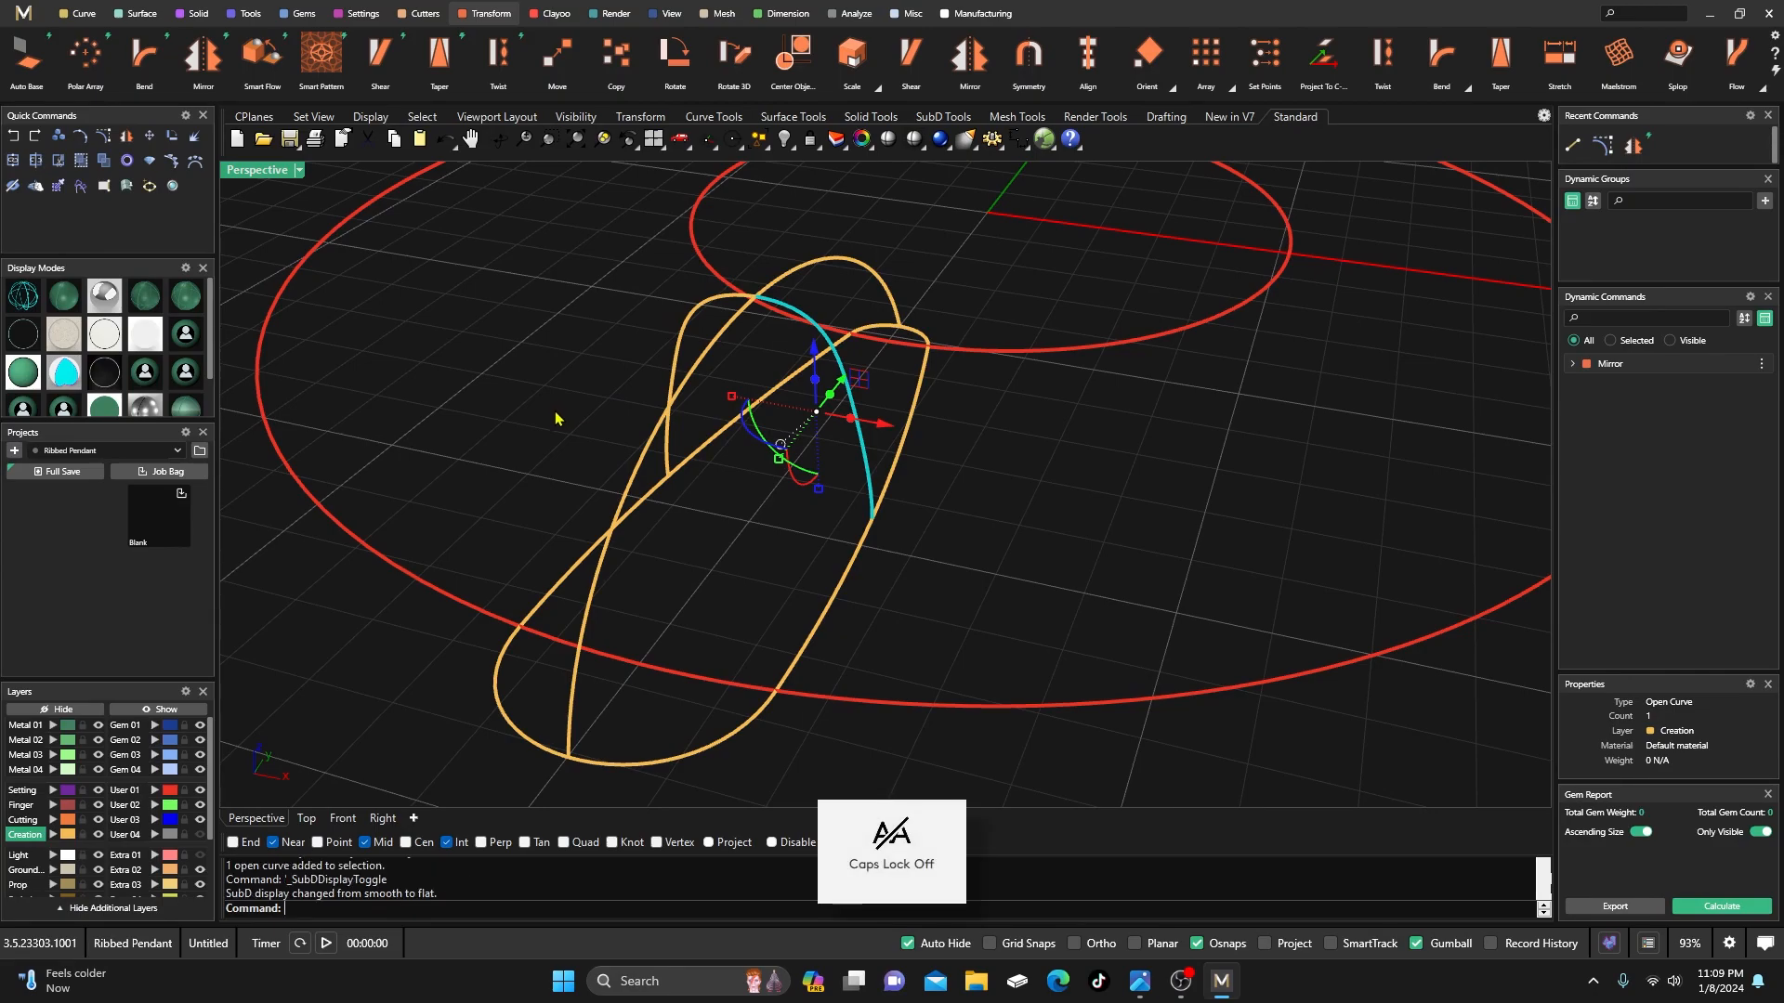
shift+click(681, 337)
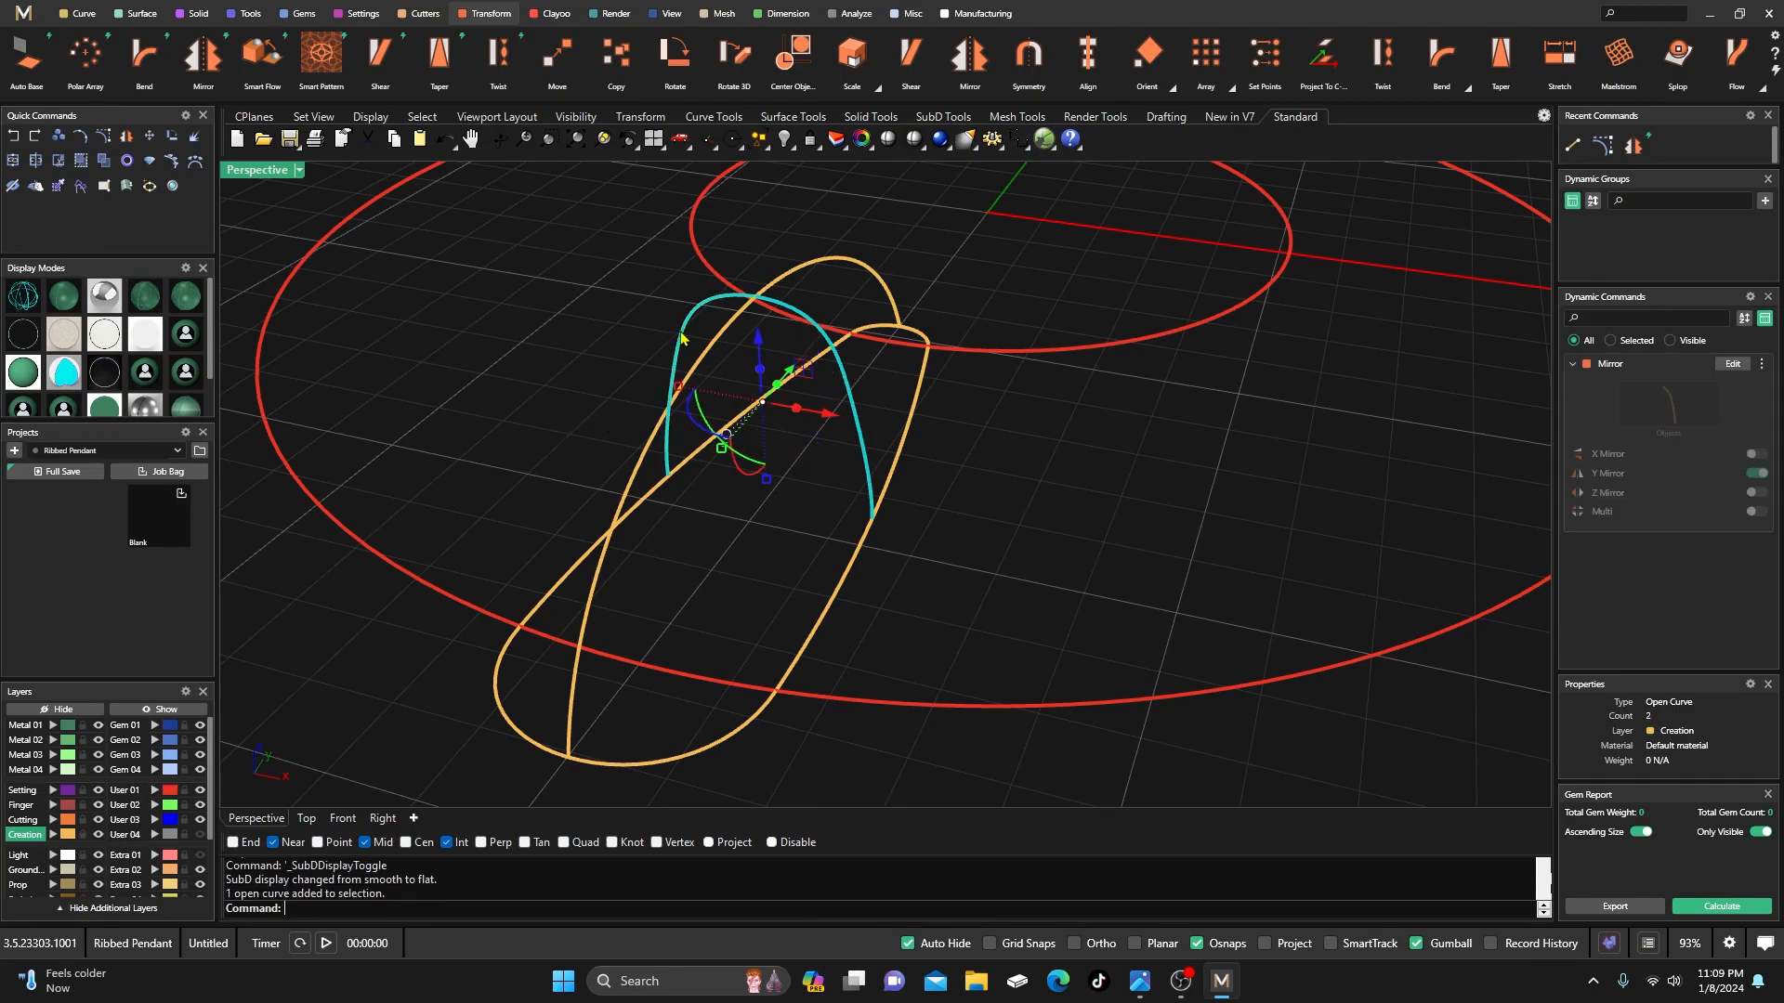
click(13, 160)
key(Escape)
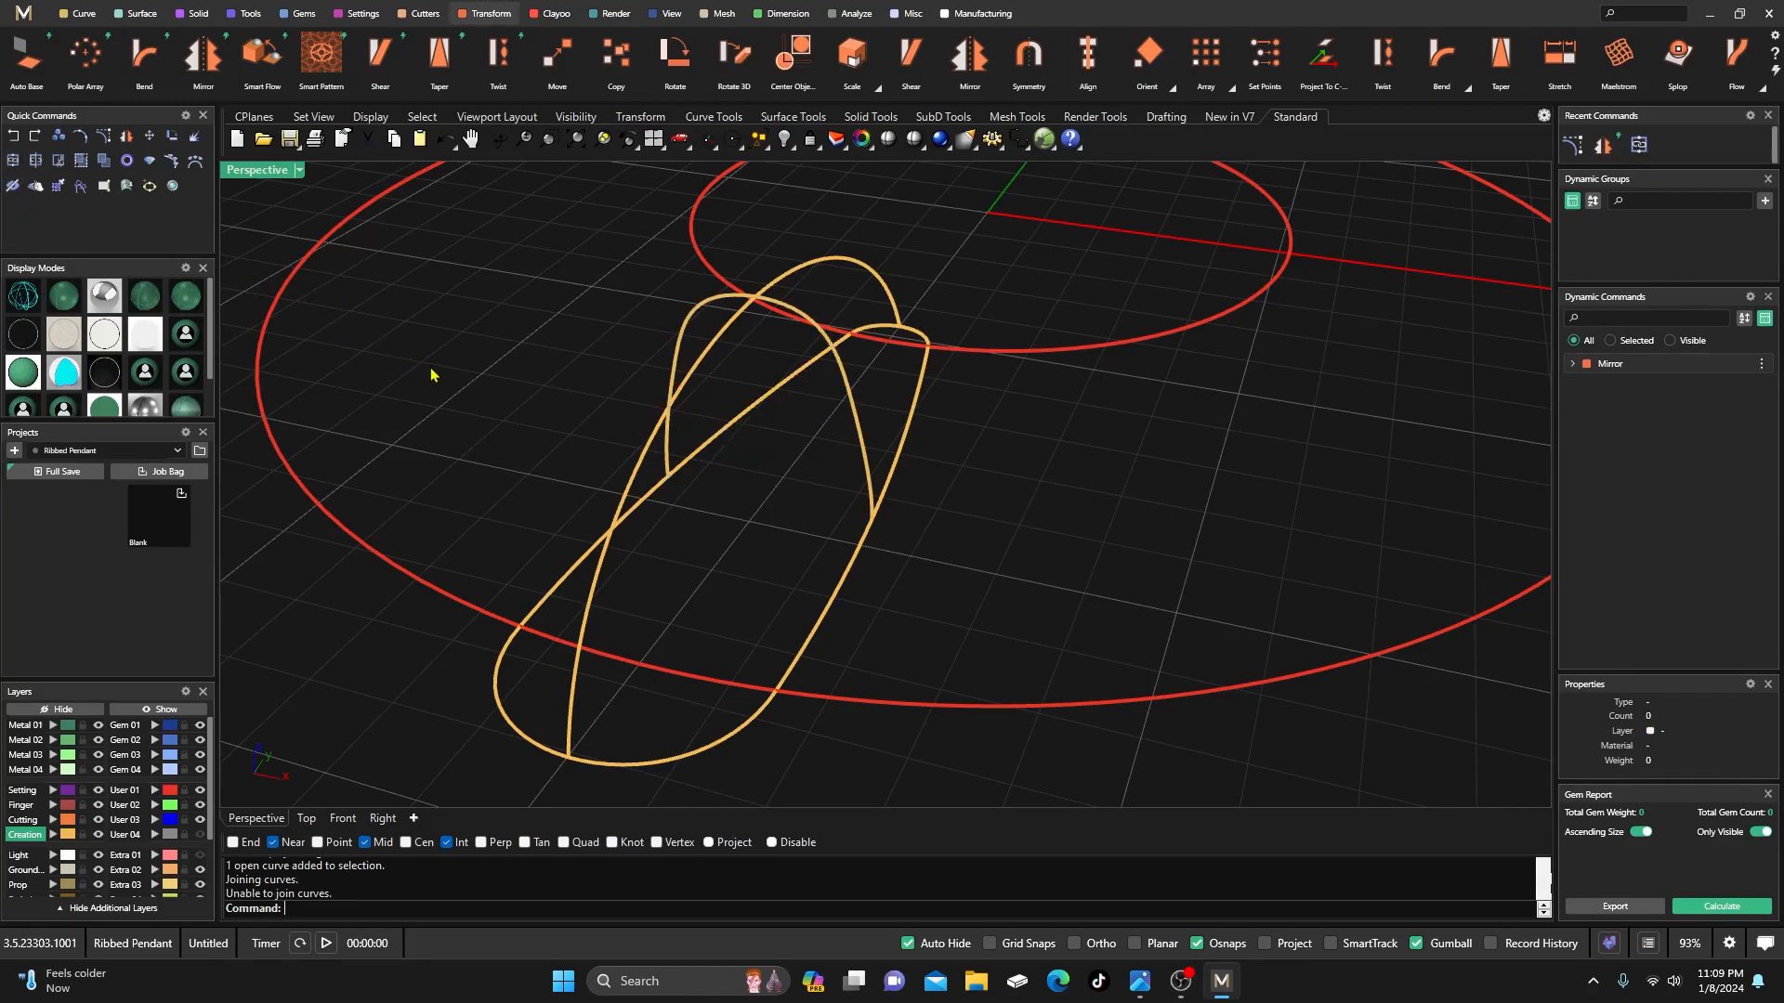
- Reselect both halves of the cross-section curve and try joining them again
click(684, 329)
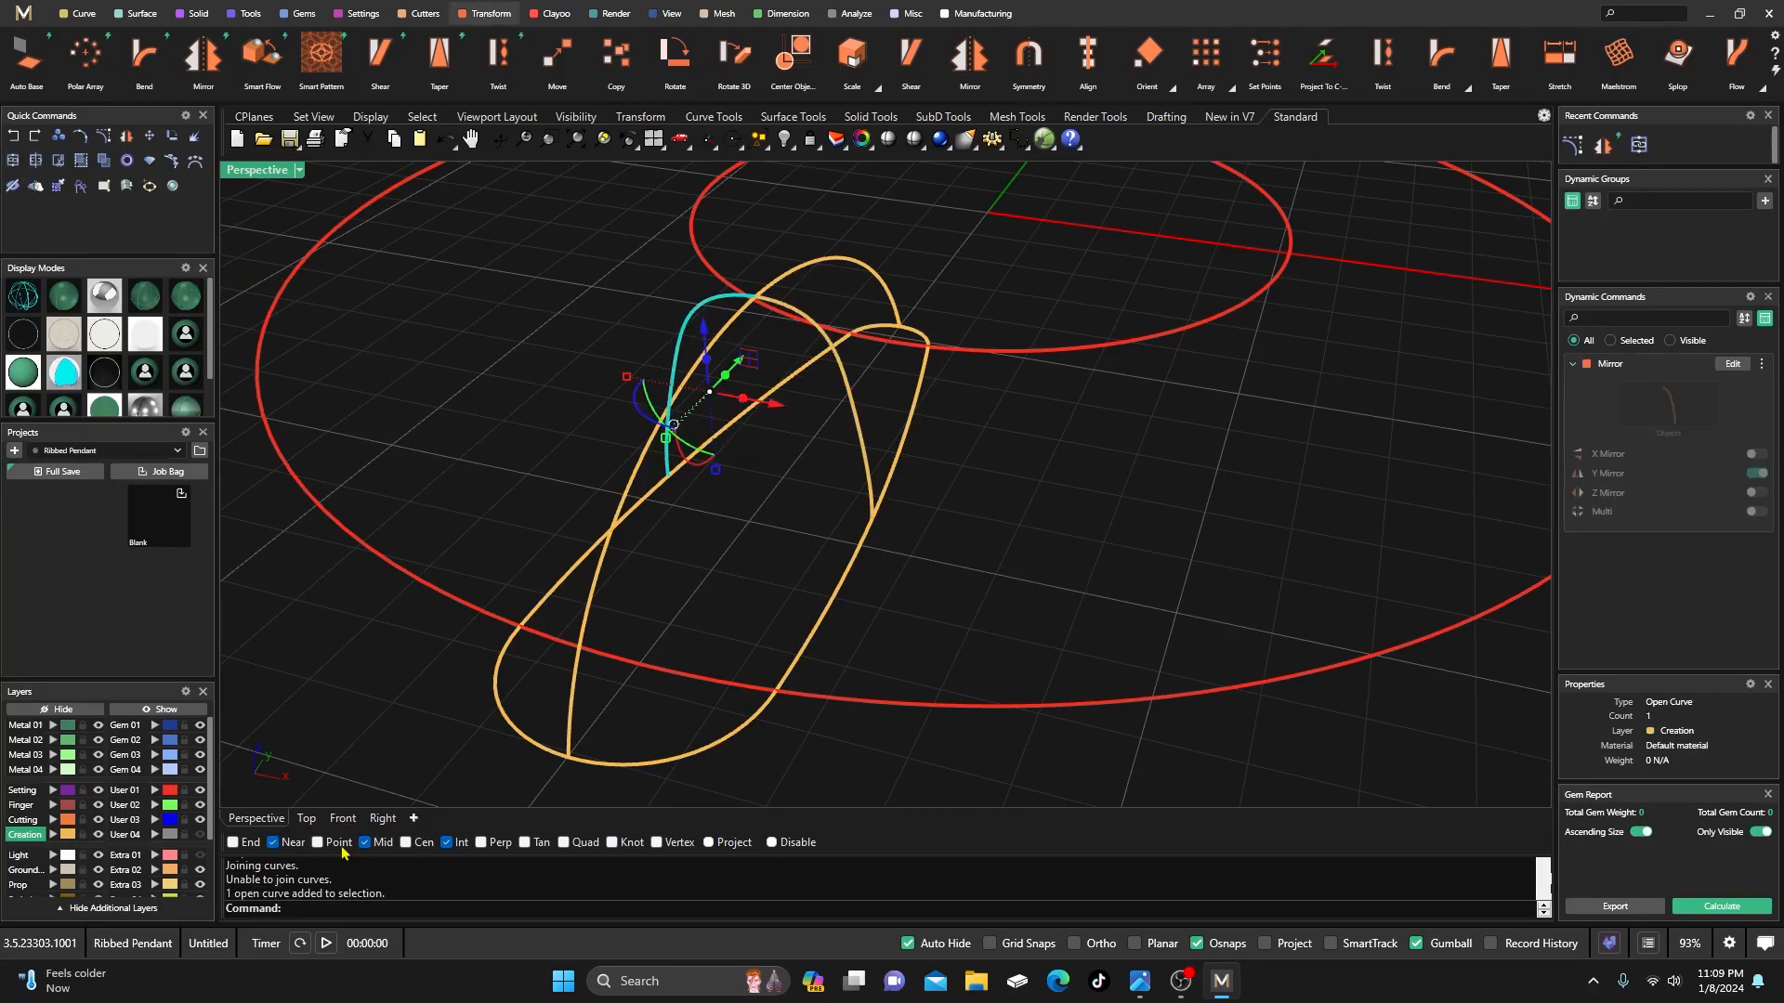
click(499, 423)
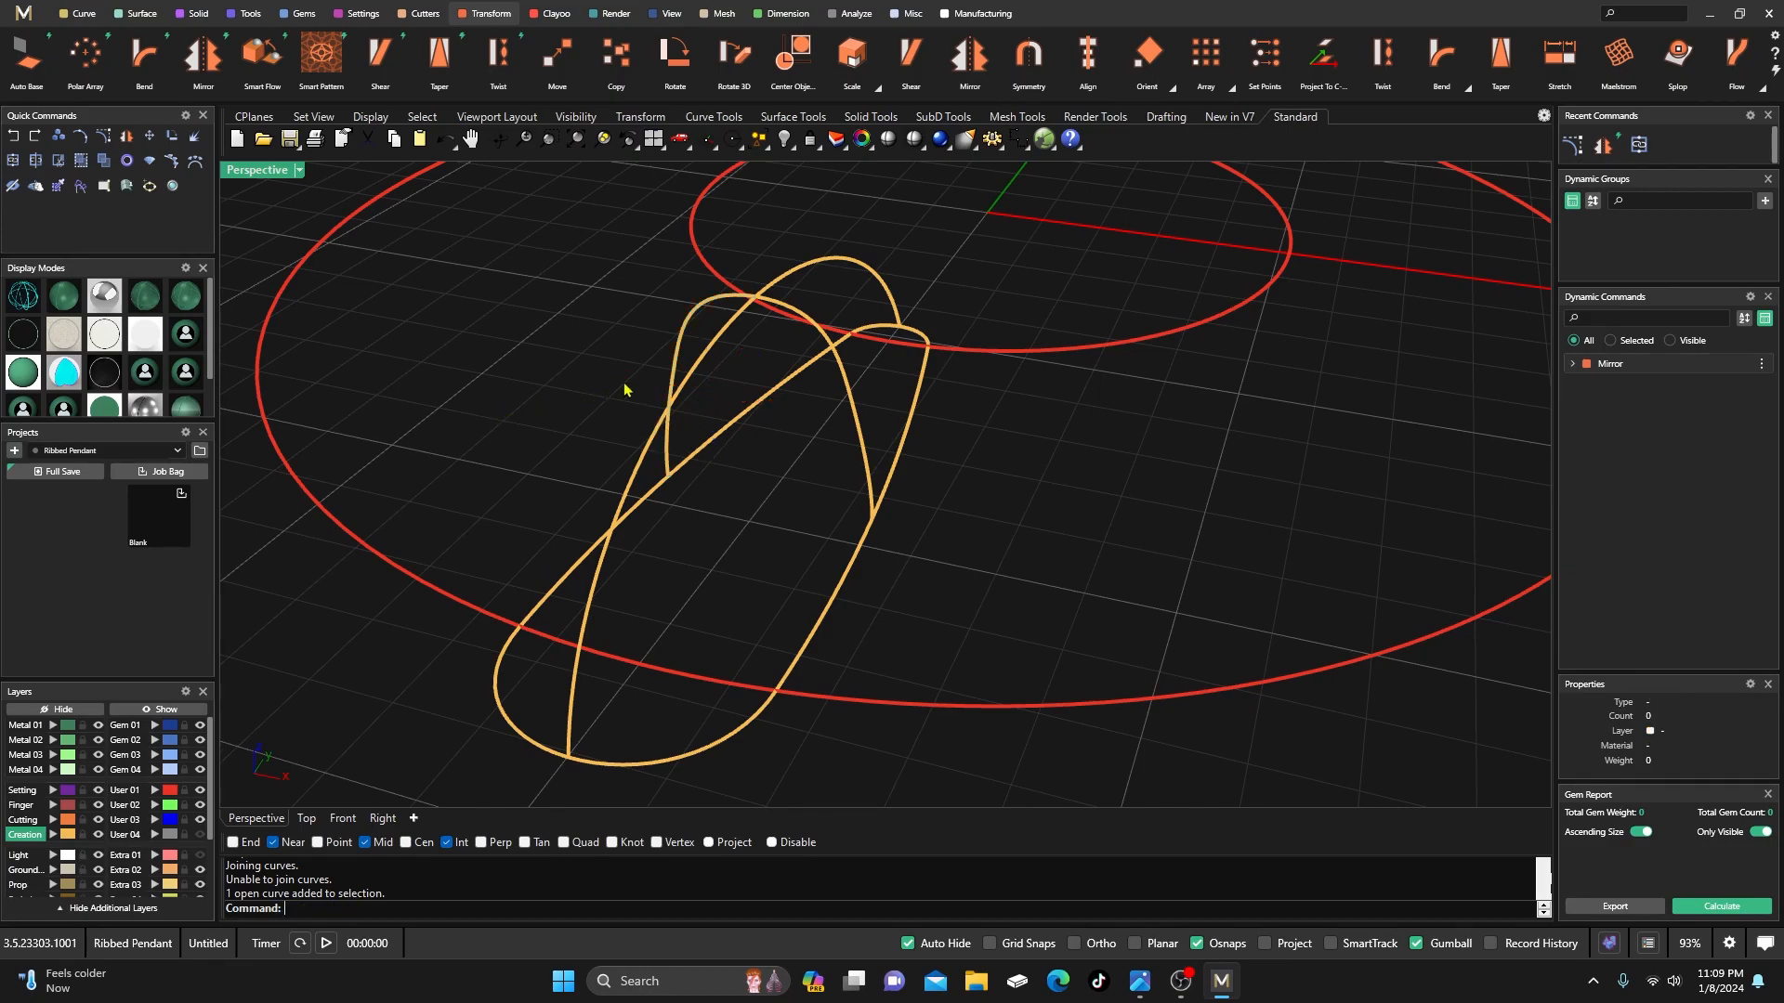
click(860, 439)
shift+click(678, 351)
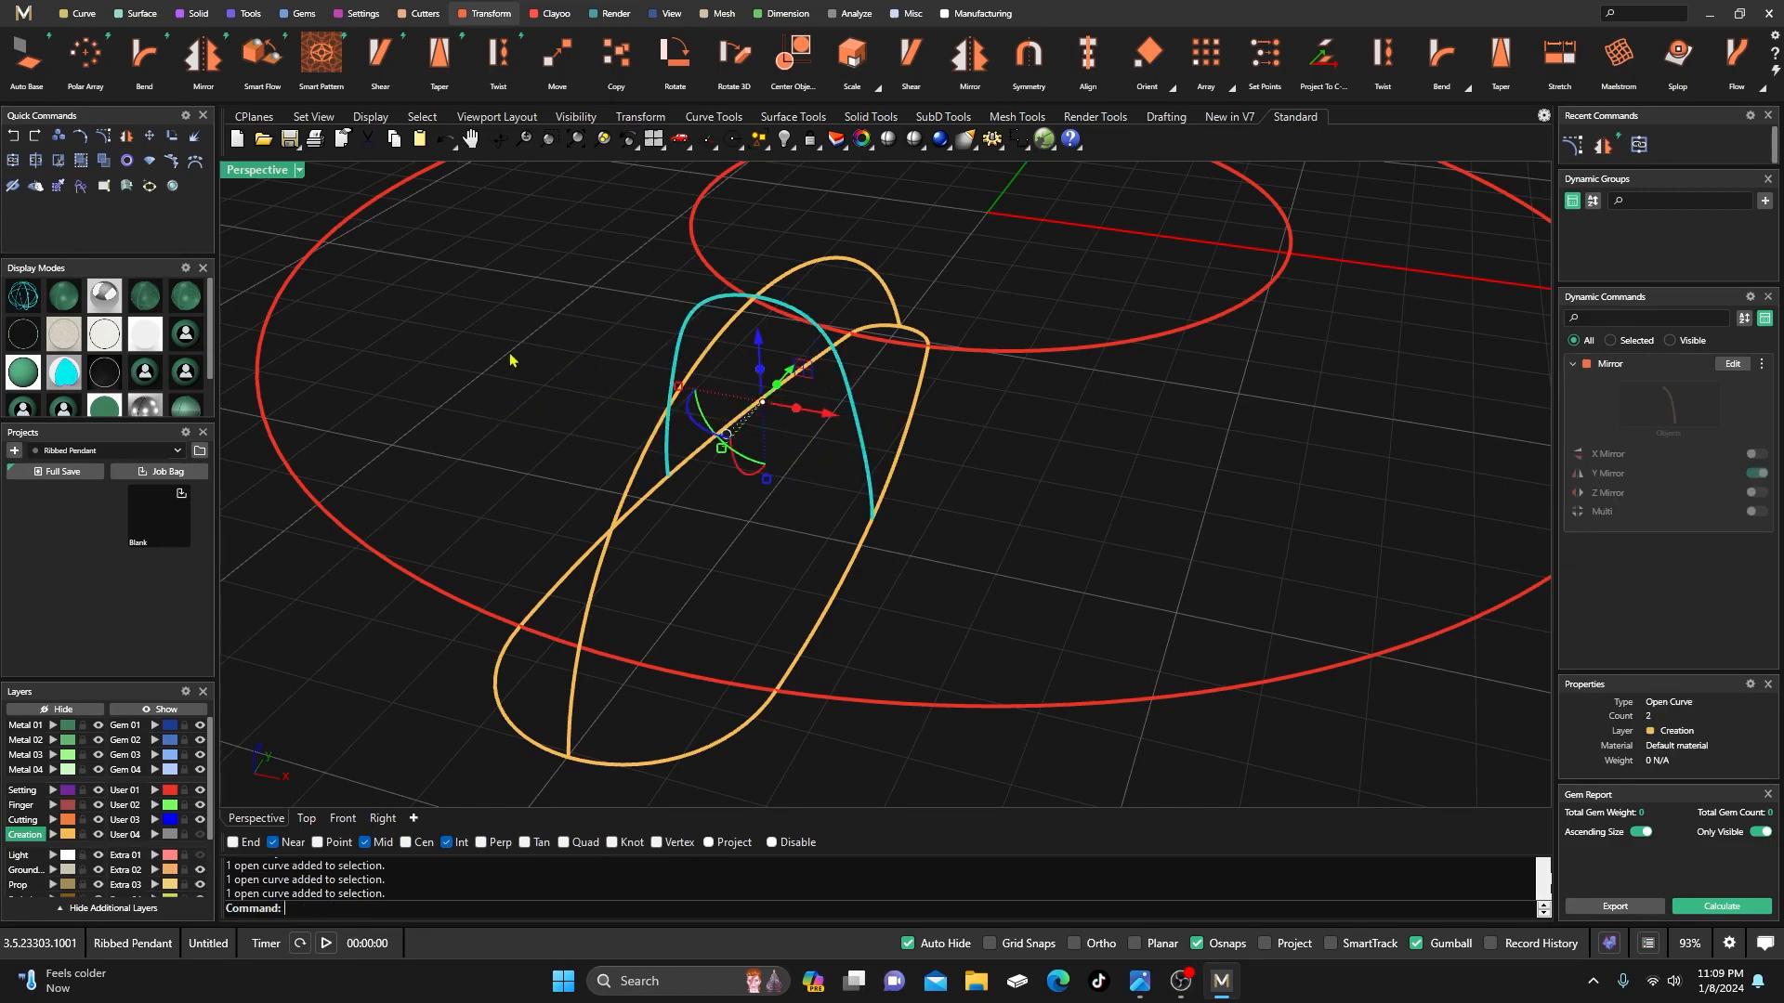
click(14, 162)
click(486, 378)
- Examine up close in the Perspective and Top views where the two cross-section halves meet at the rib's crest
scroll(558, 438, up, 6)
click(789, 403)
click(754, 400)
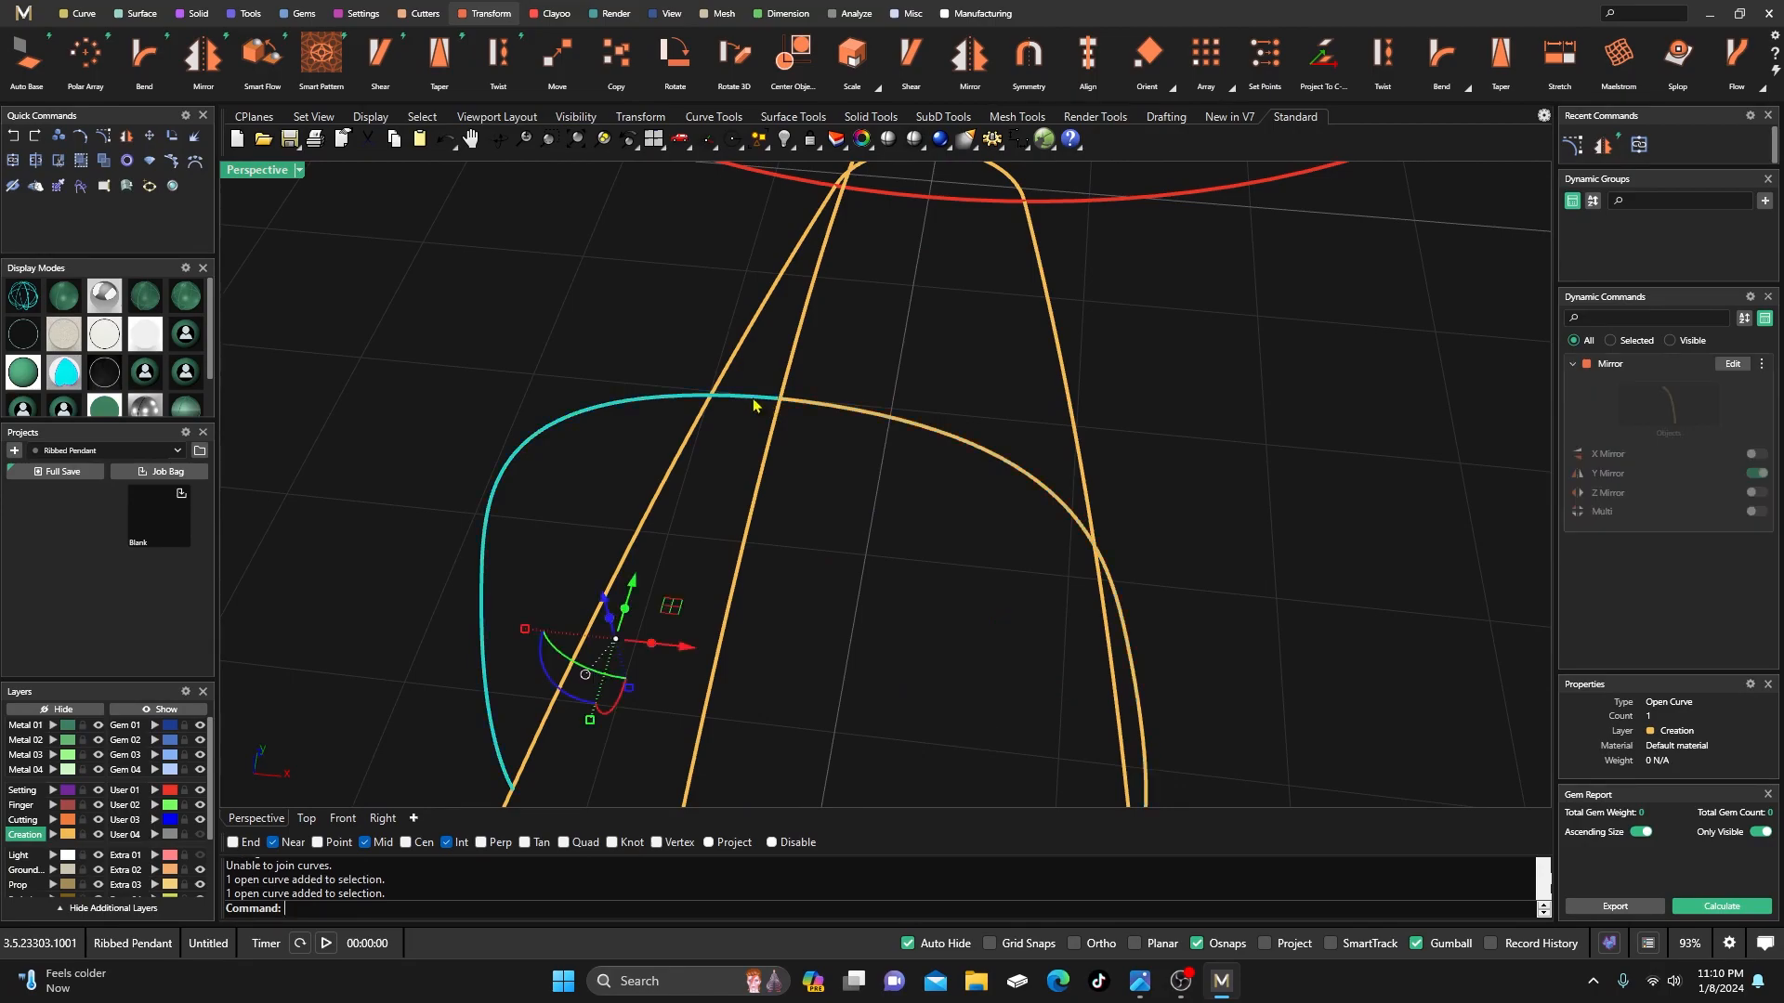
double_click(247, 173)
scroll(520, 349, up, 5)
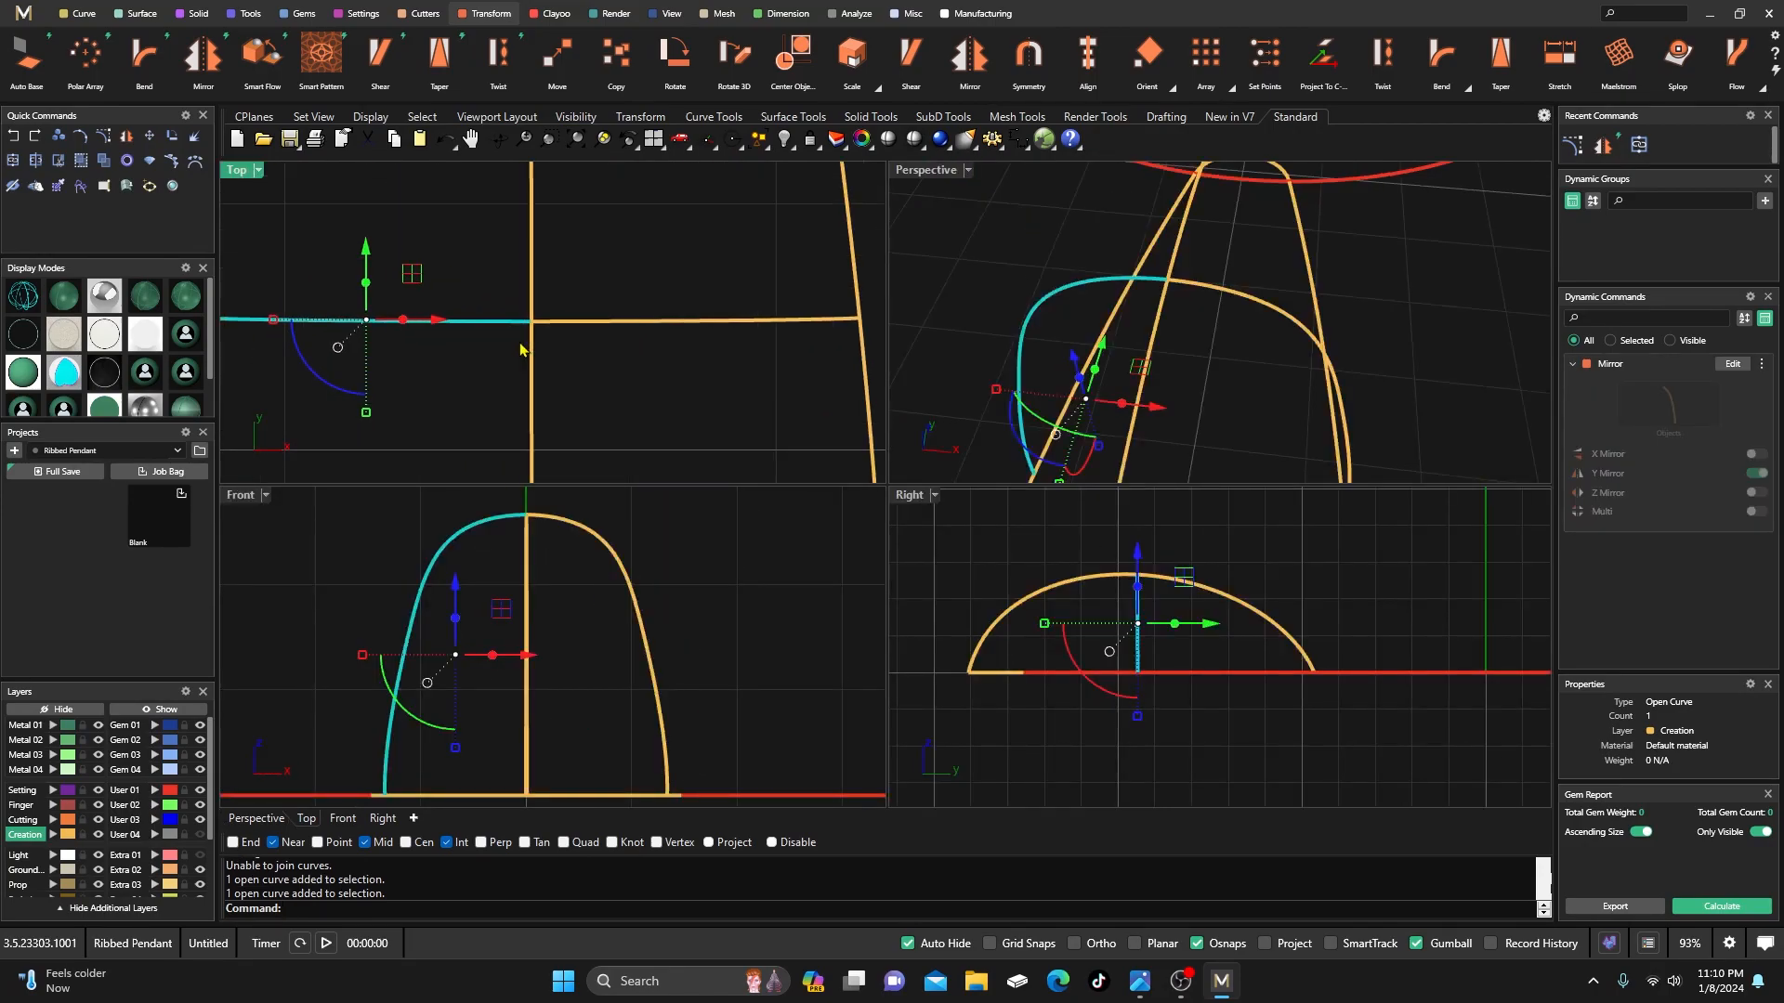
click(524, 354)
scroll(532, 330, up, 3)
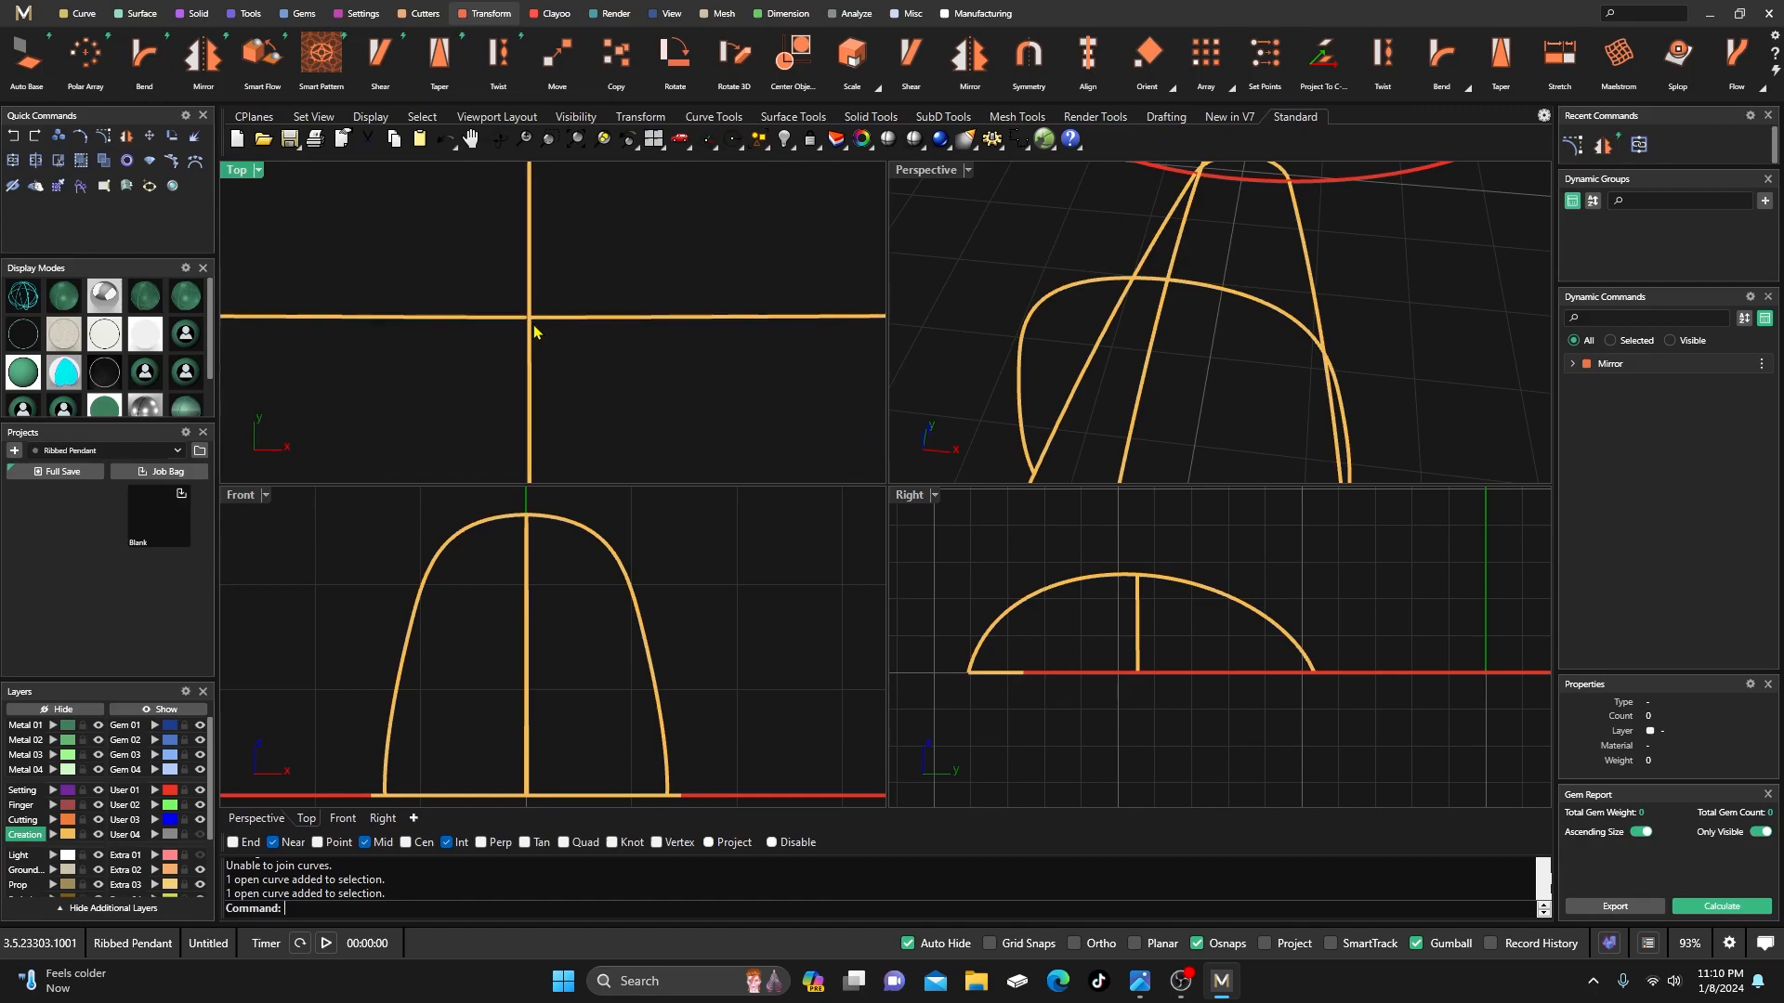
scroll(520, 325, up, 1)
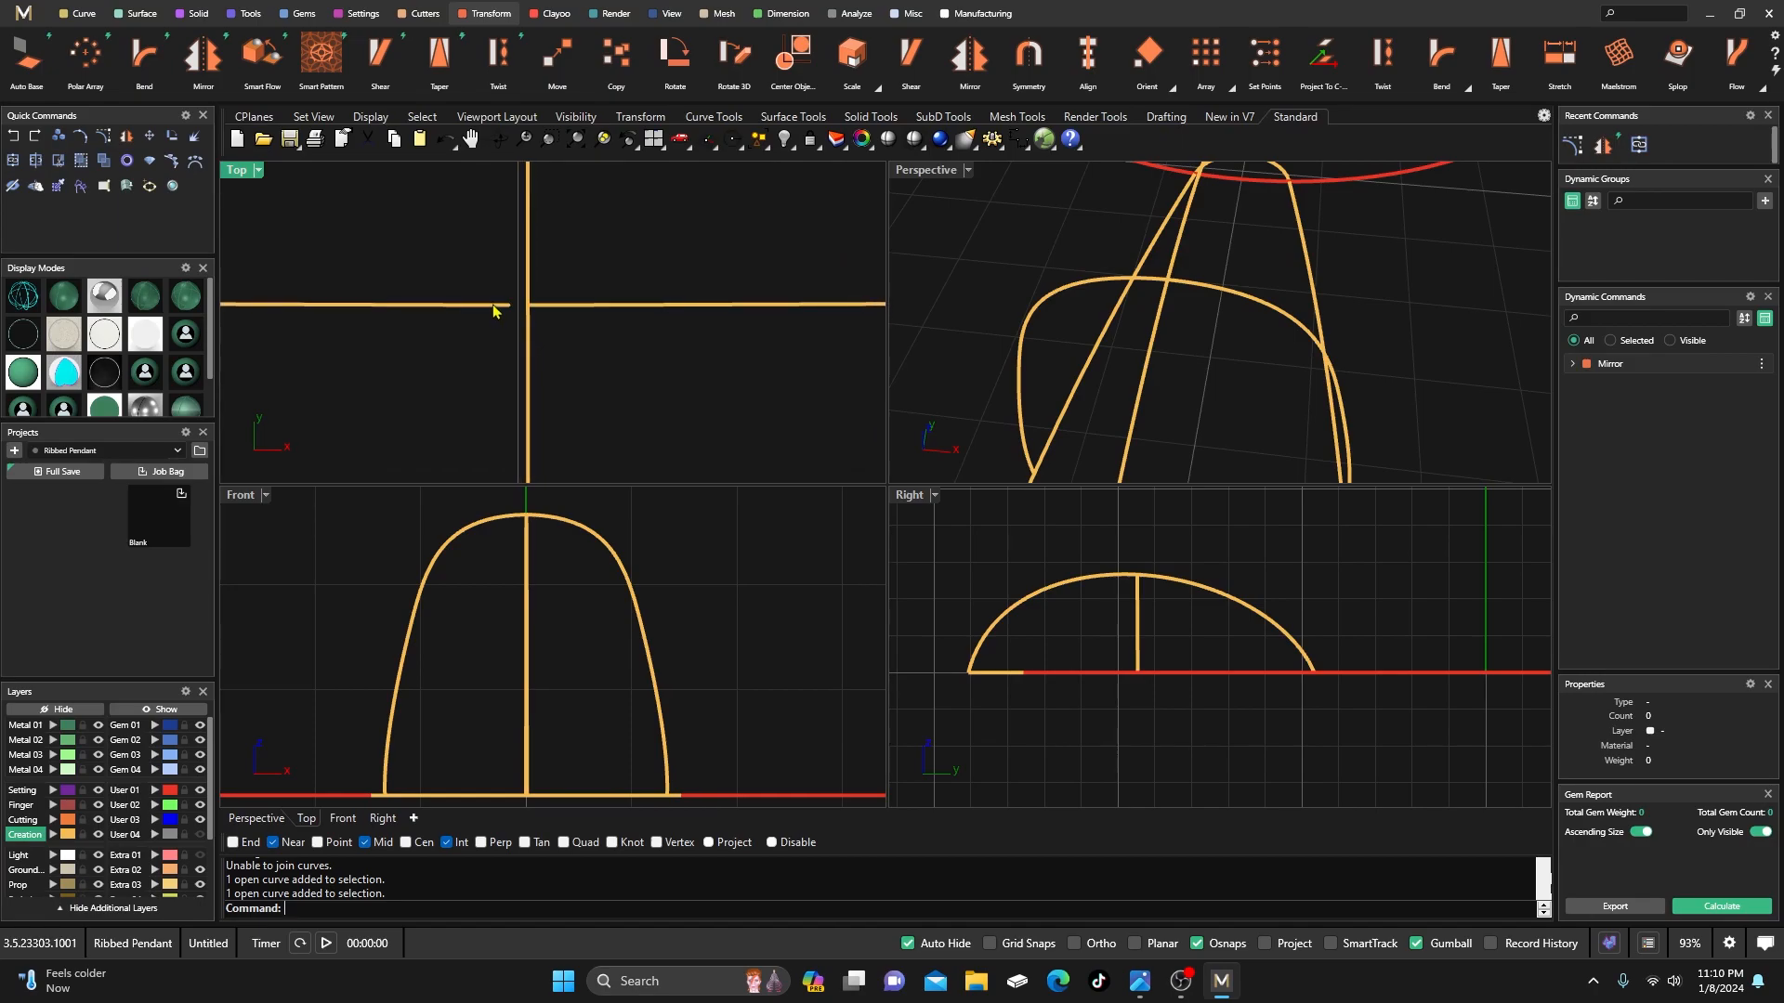
- Delete the mirrored half of the cross-section curve and try a Y Mirror of the remaining half again
click(495, 310)
key(Delete)
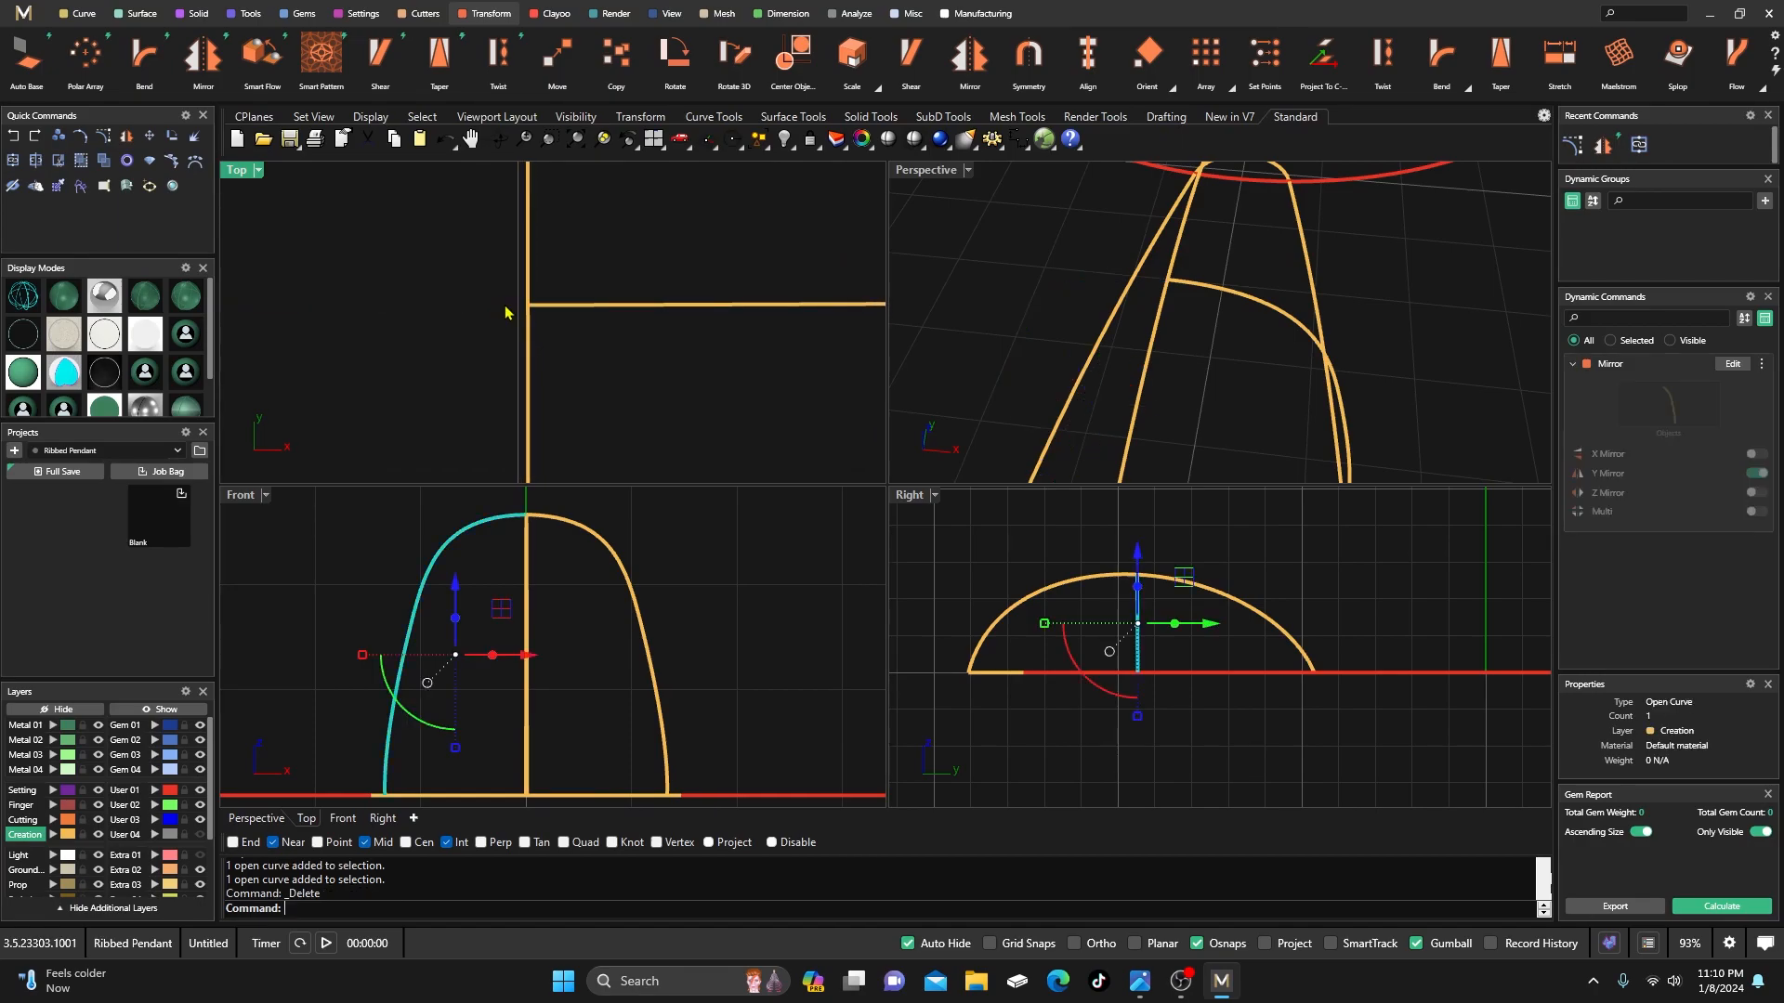
click(545, 318)
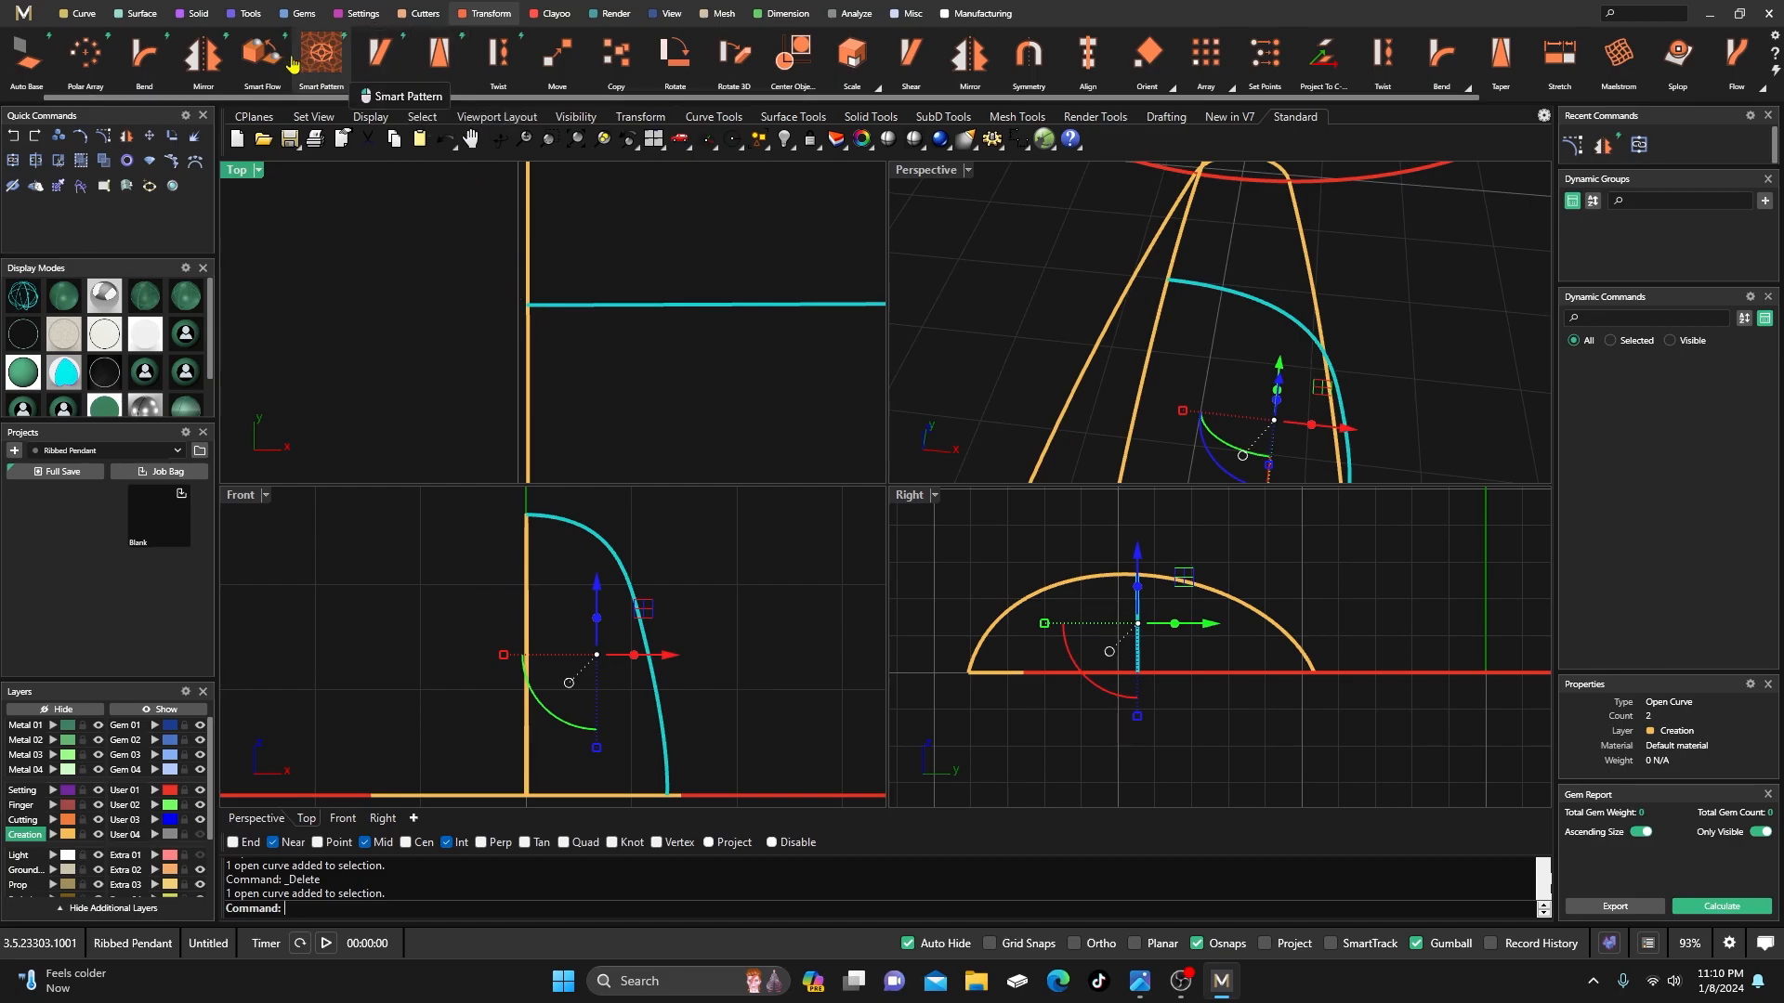
click(203, 56)
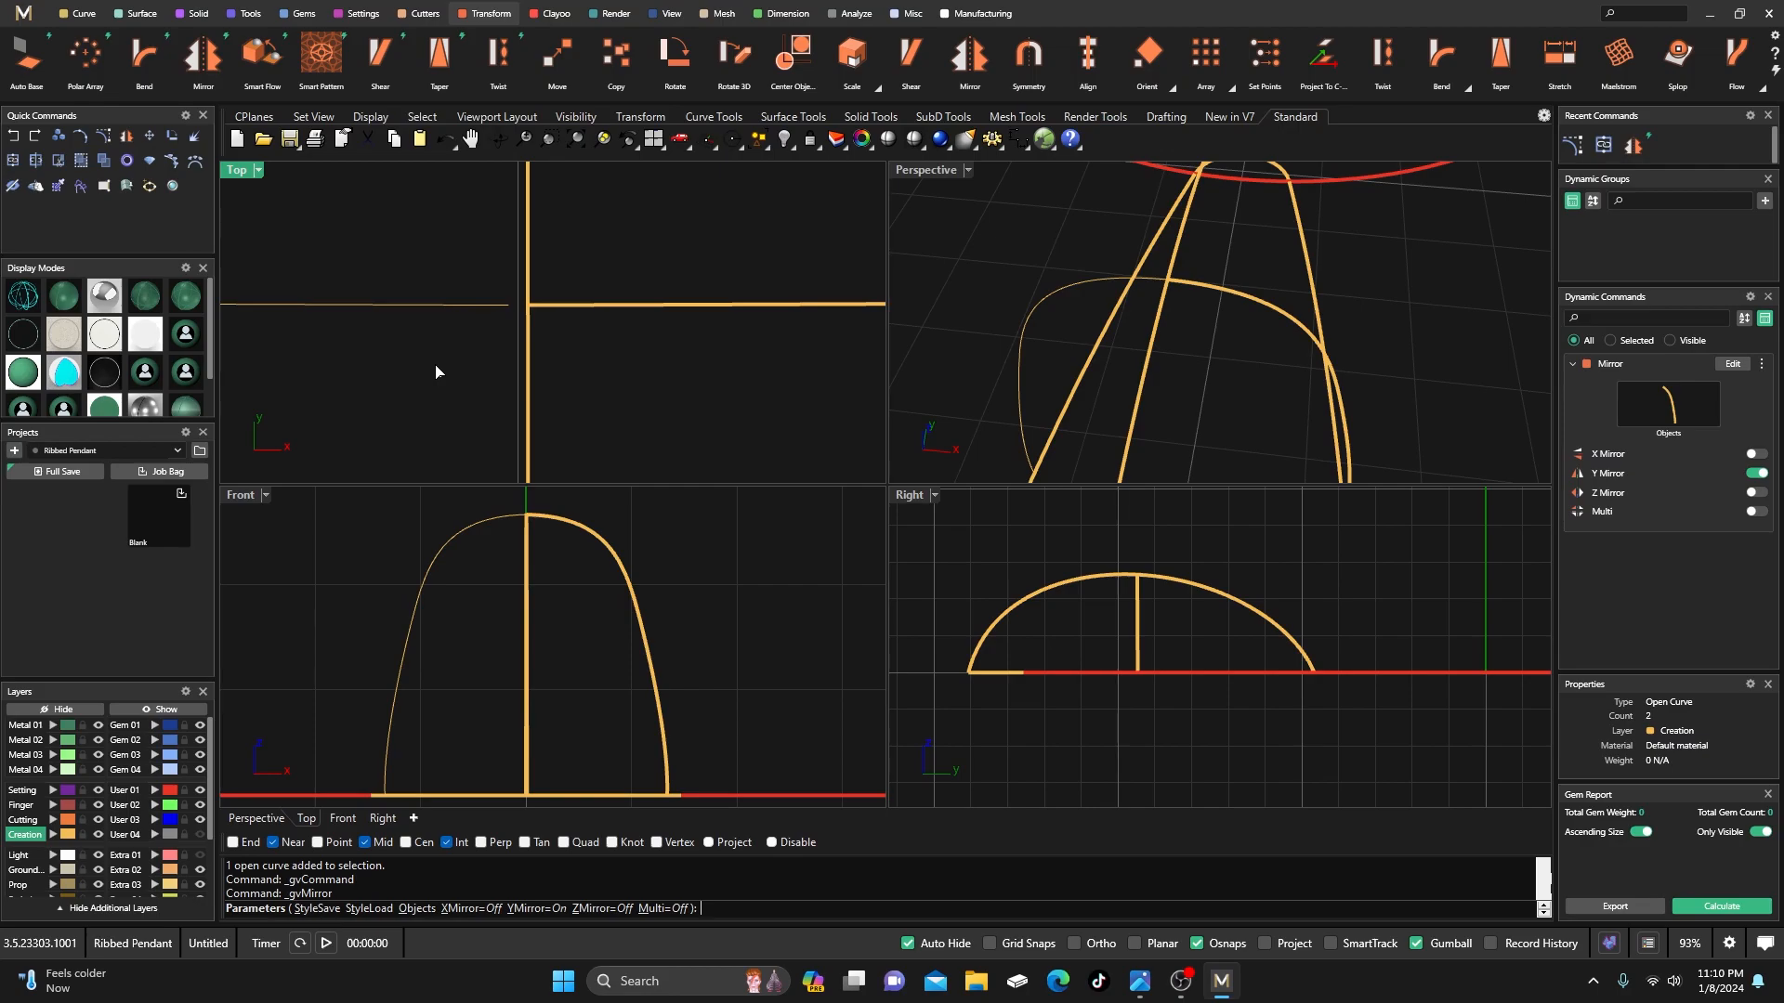
key(Escape)
- Delete the remaining half cross-section curve in the Top view
scroll(438, 371, down, 5)
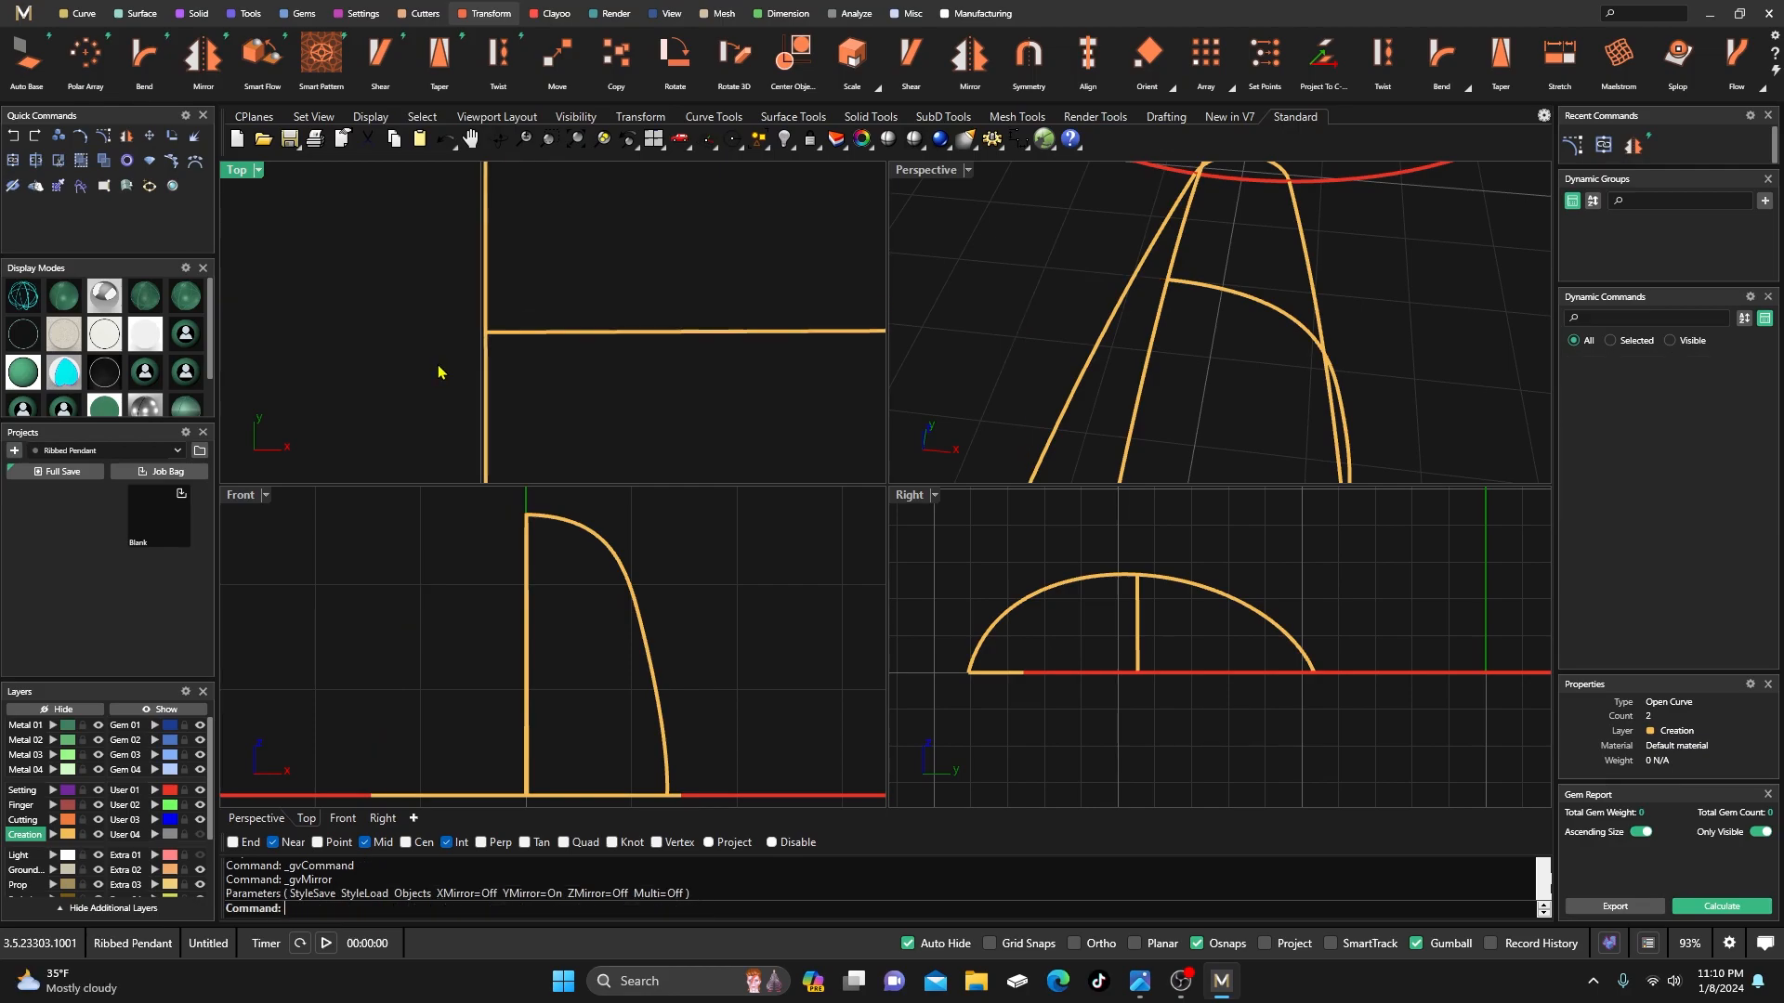
scroll(439, 371, down, 8)
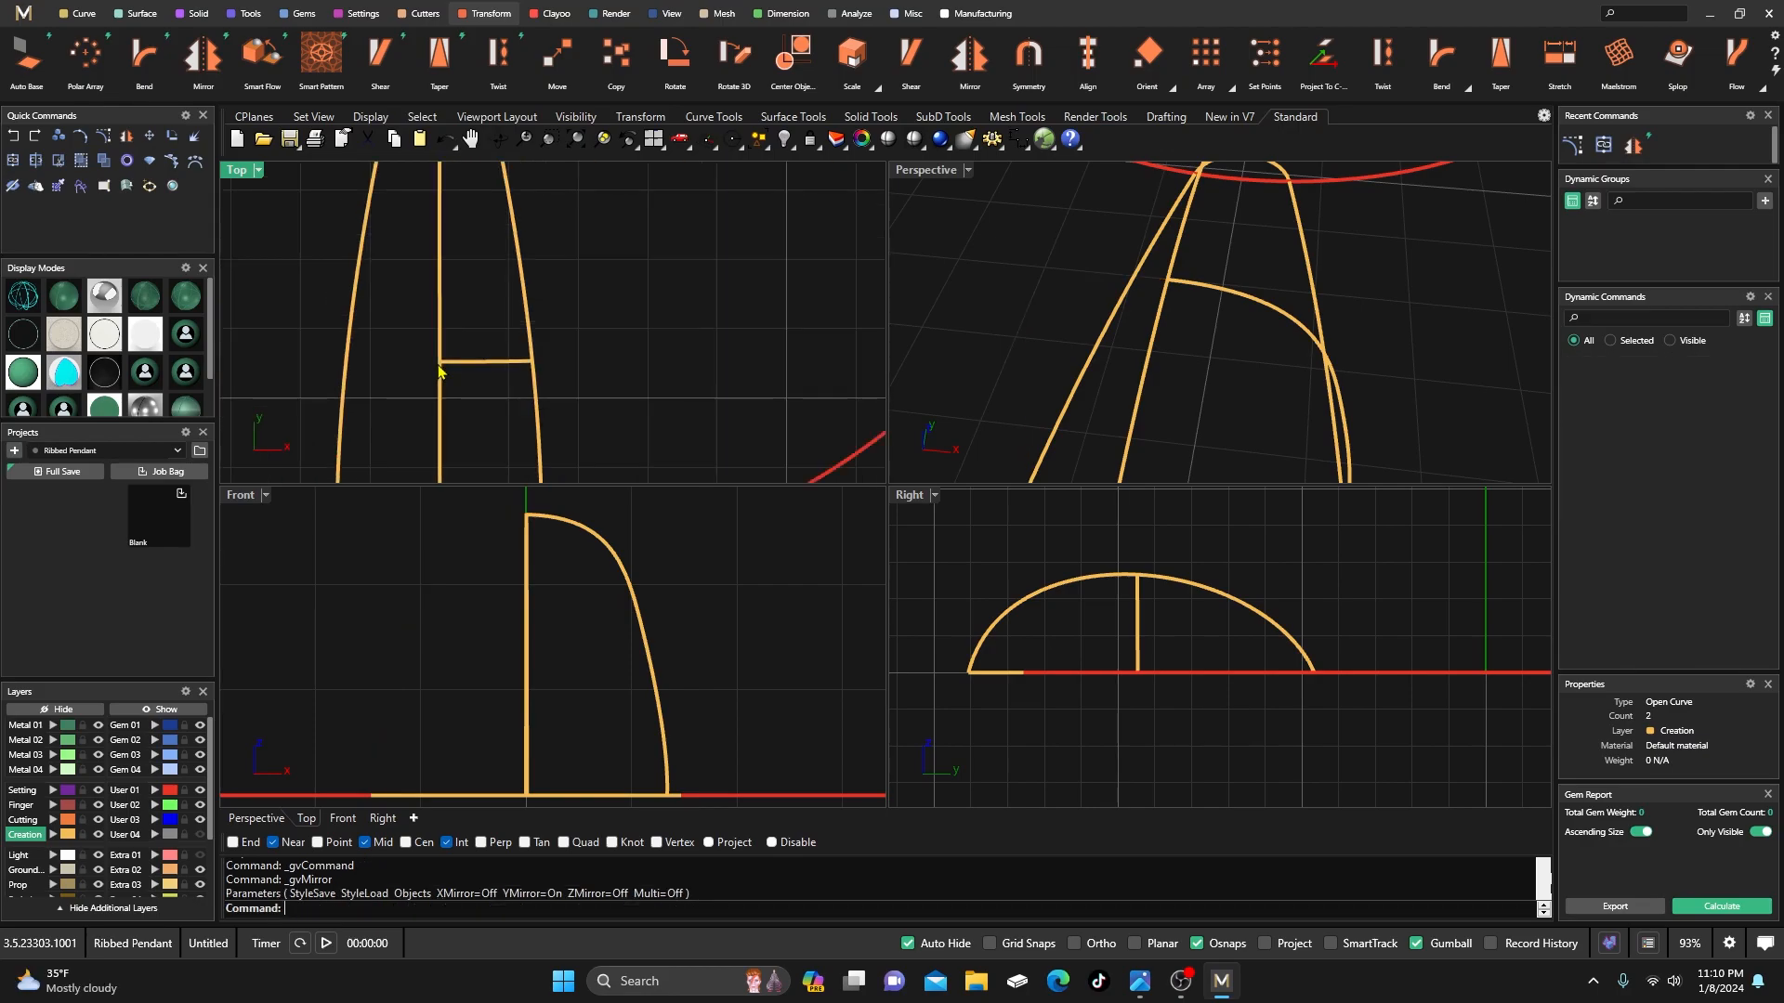
scroll(439, 377, up, 5)
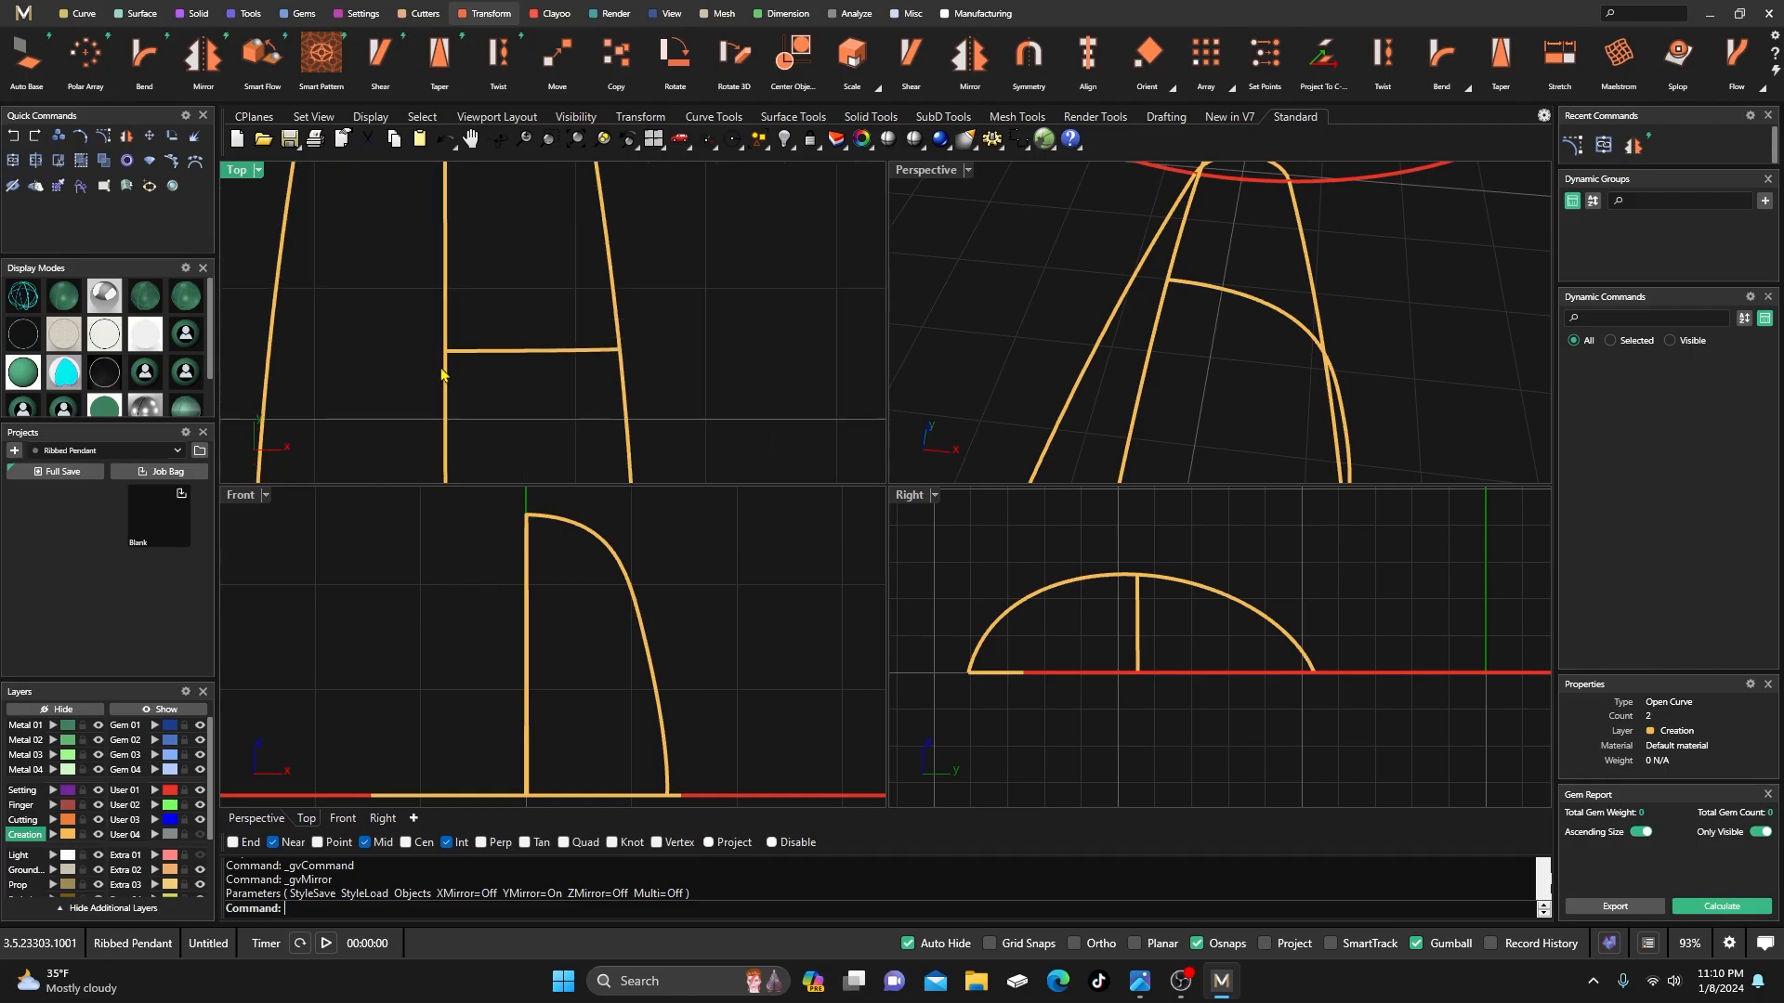
click(491, 352)
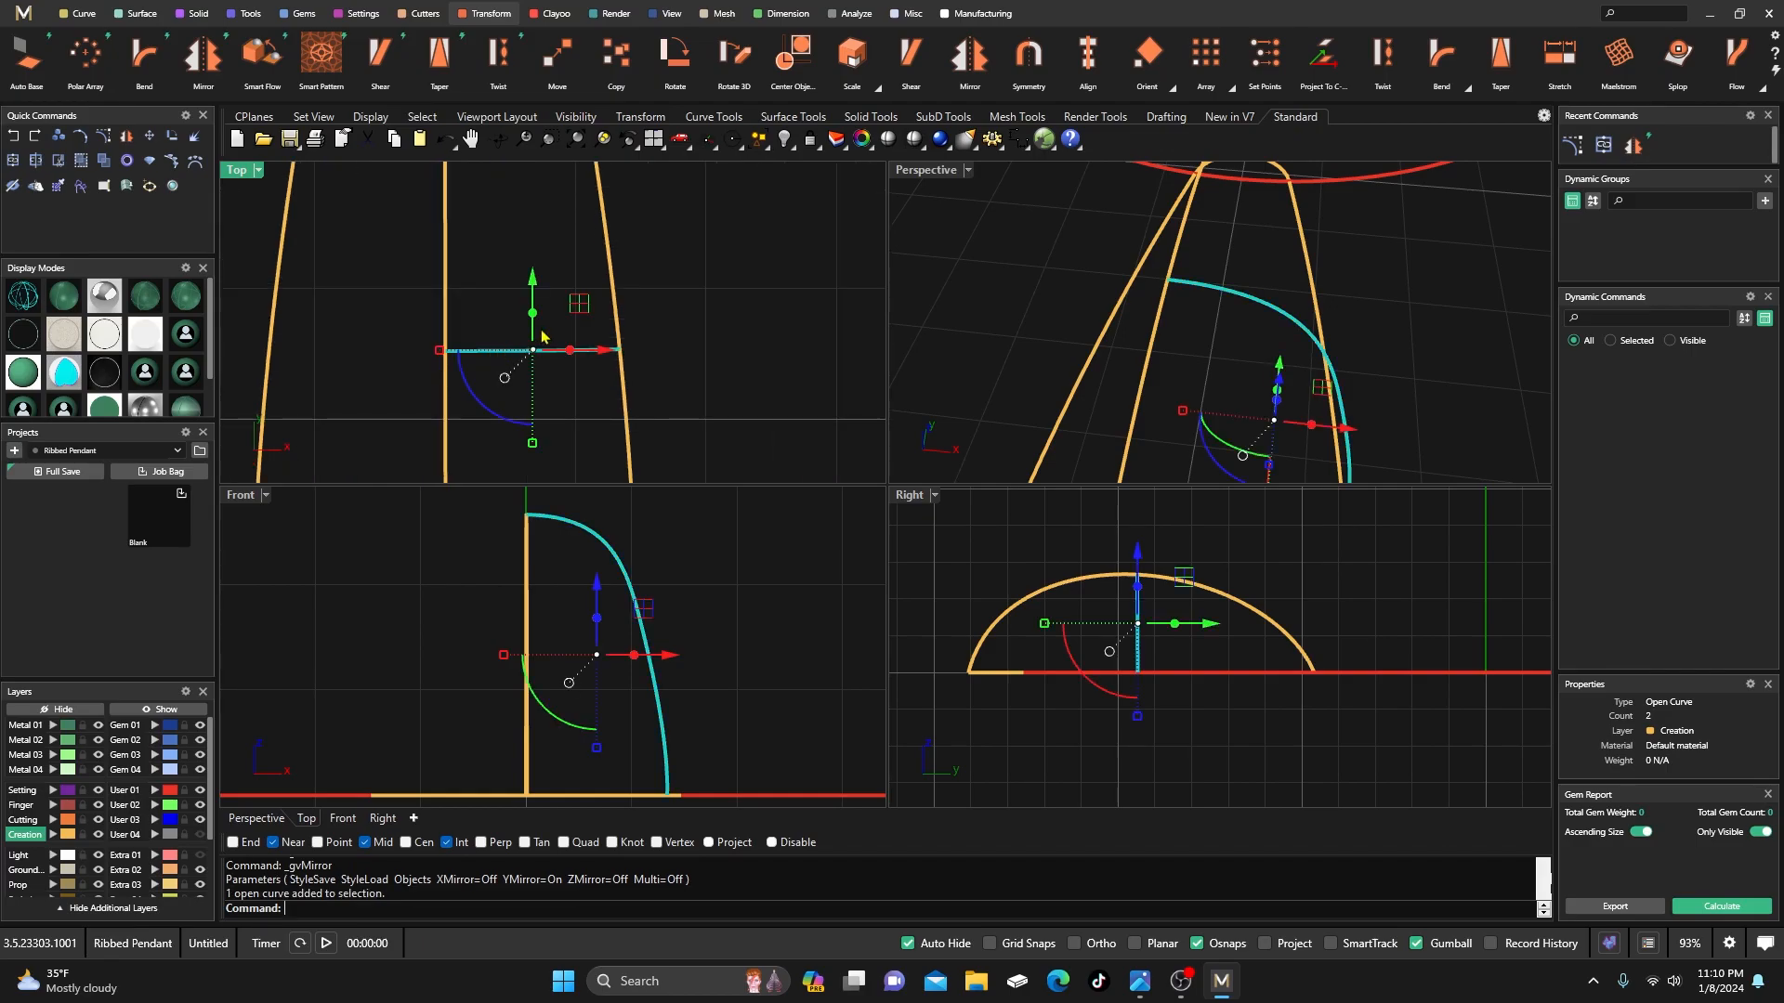
key(Delete)
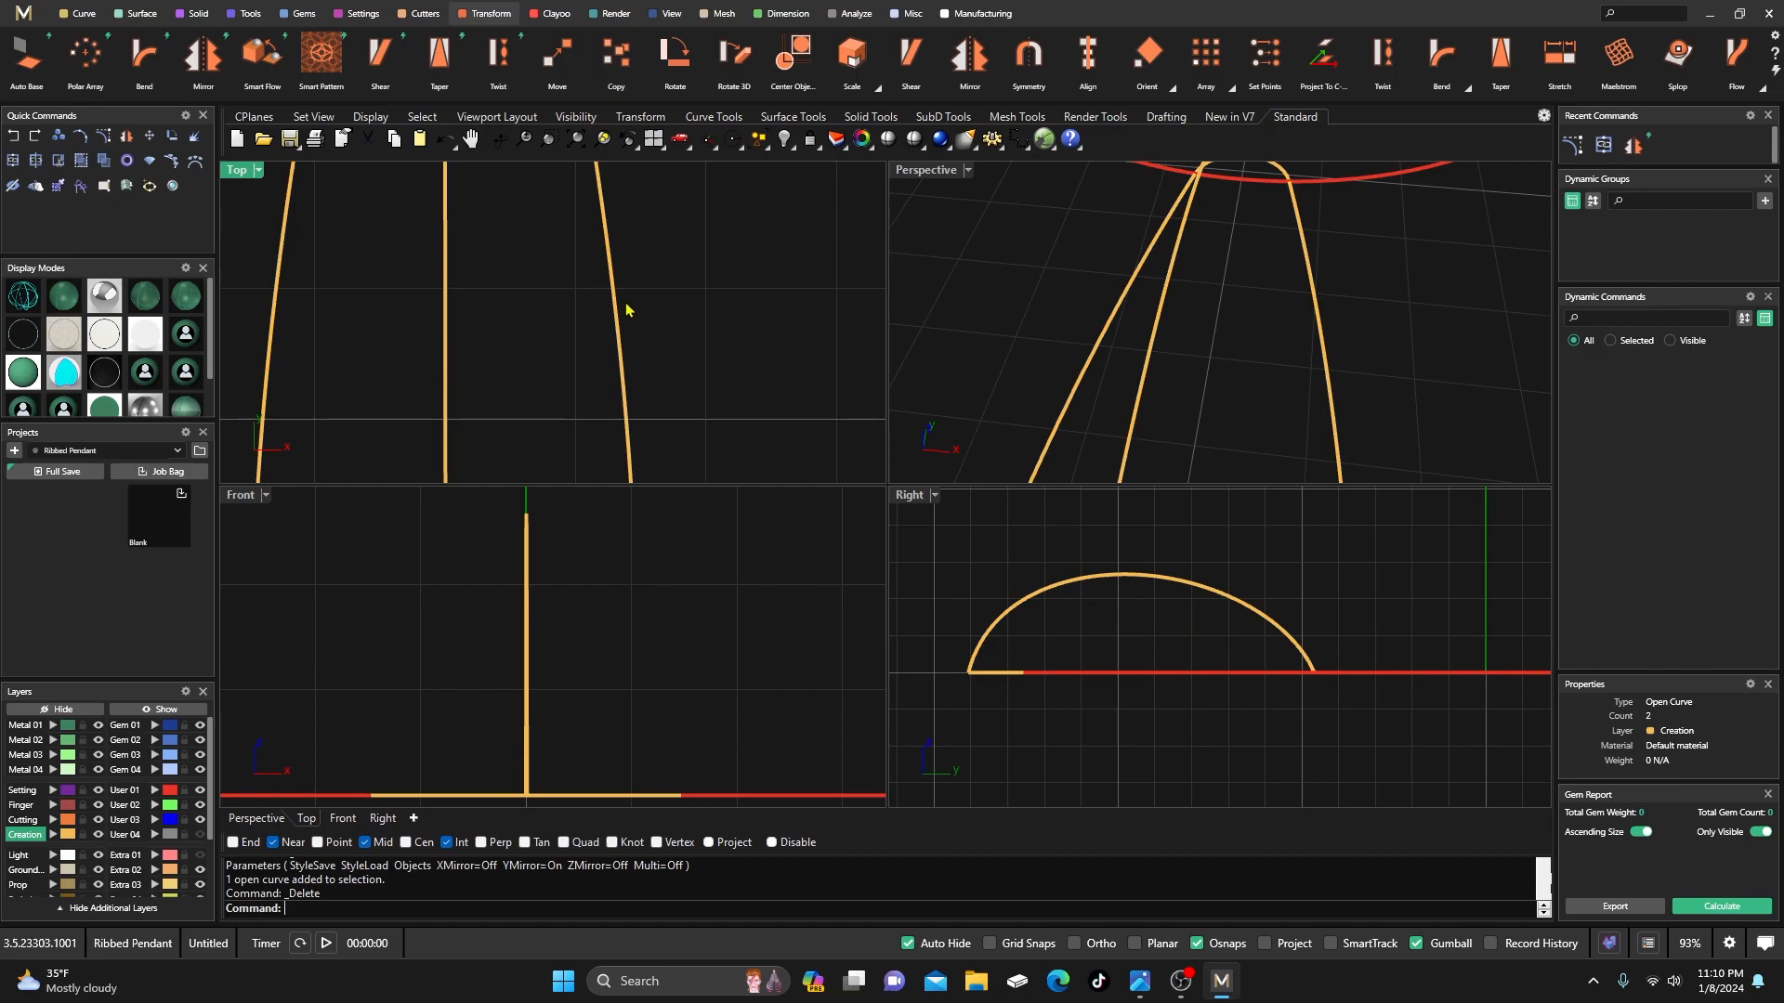
- Project the arched profile curve onto the Right view's construction plane to center it on the rib
double_click(930, 174)
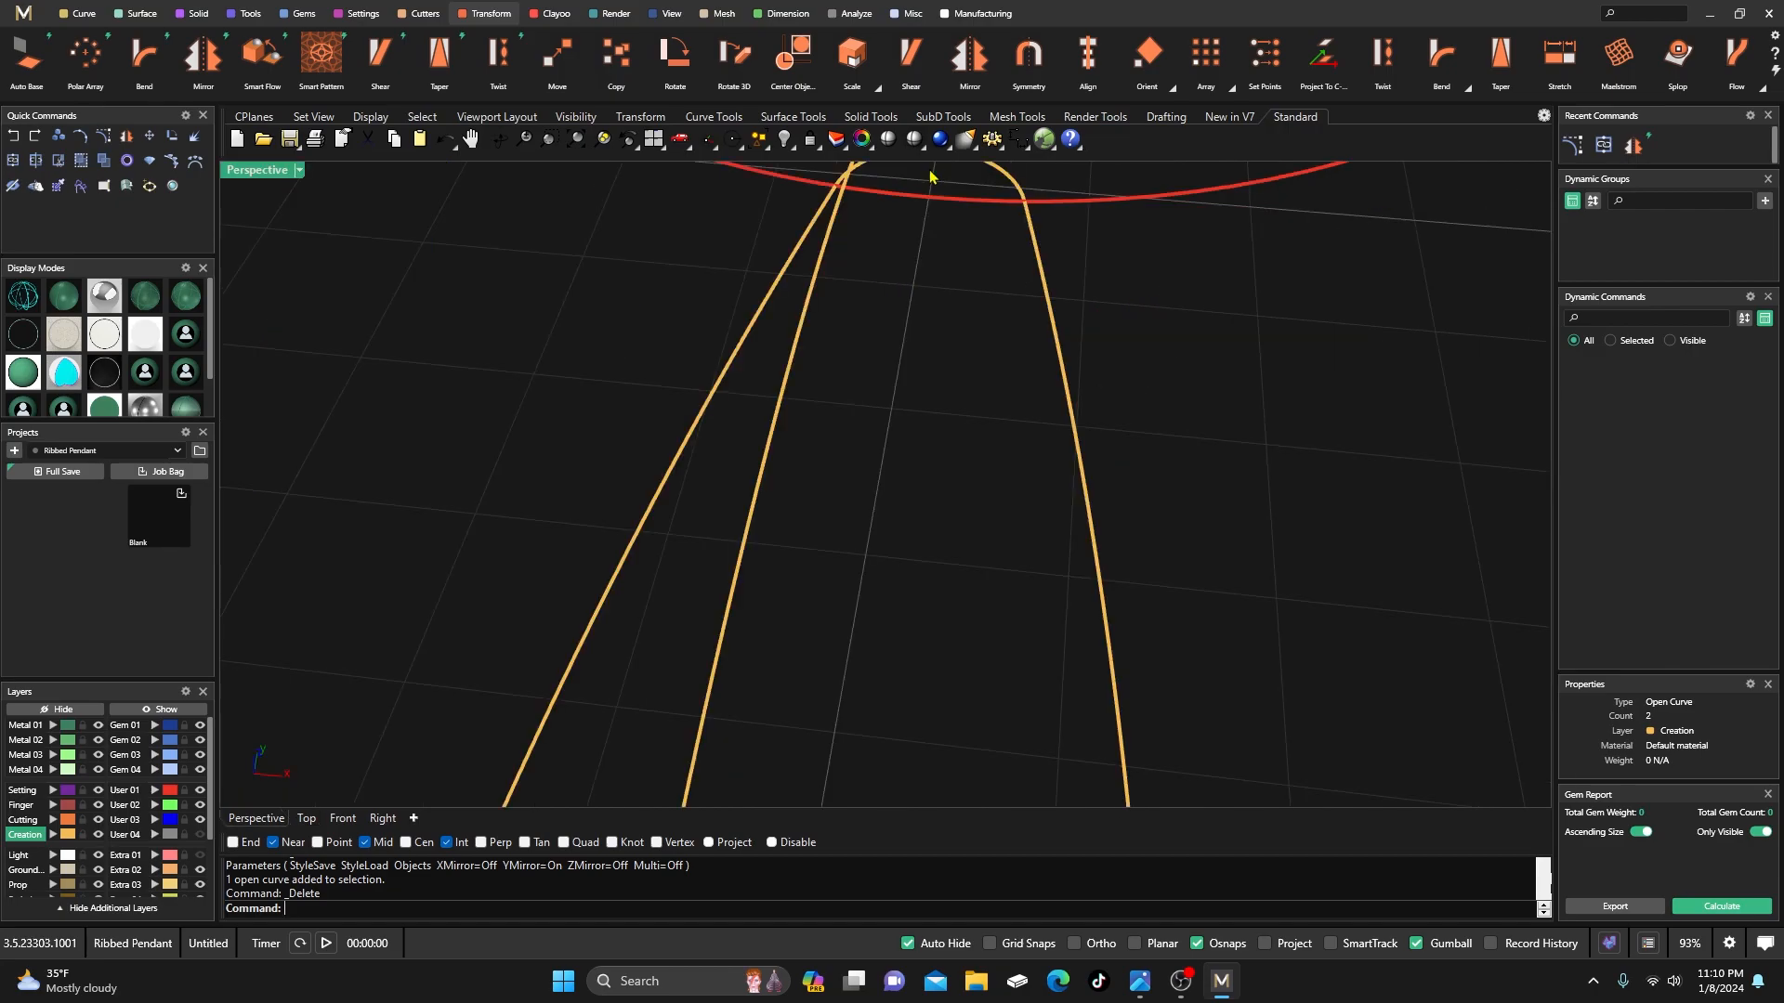
scroll(834, 516, down, 8)
right_drag(833, 517, 744, 592)
scroll(743, 592, down, 2)
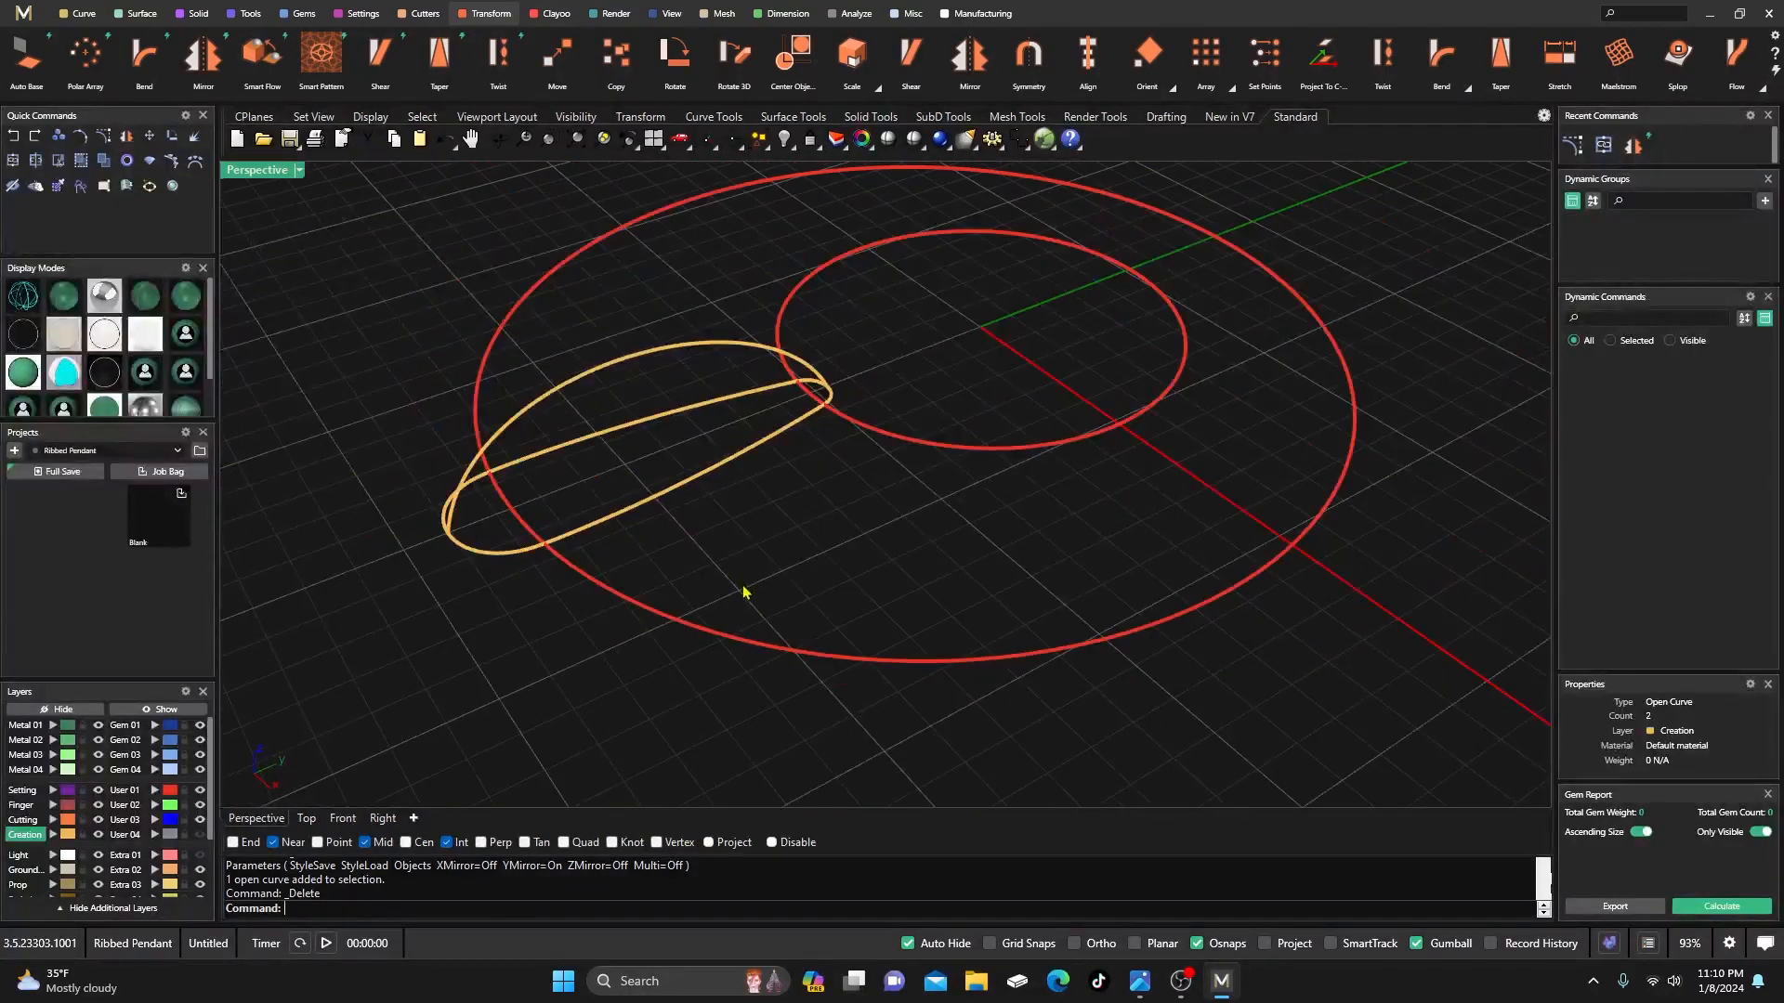
double_click(242, 173)
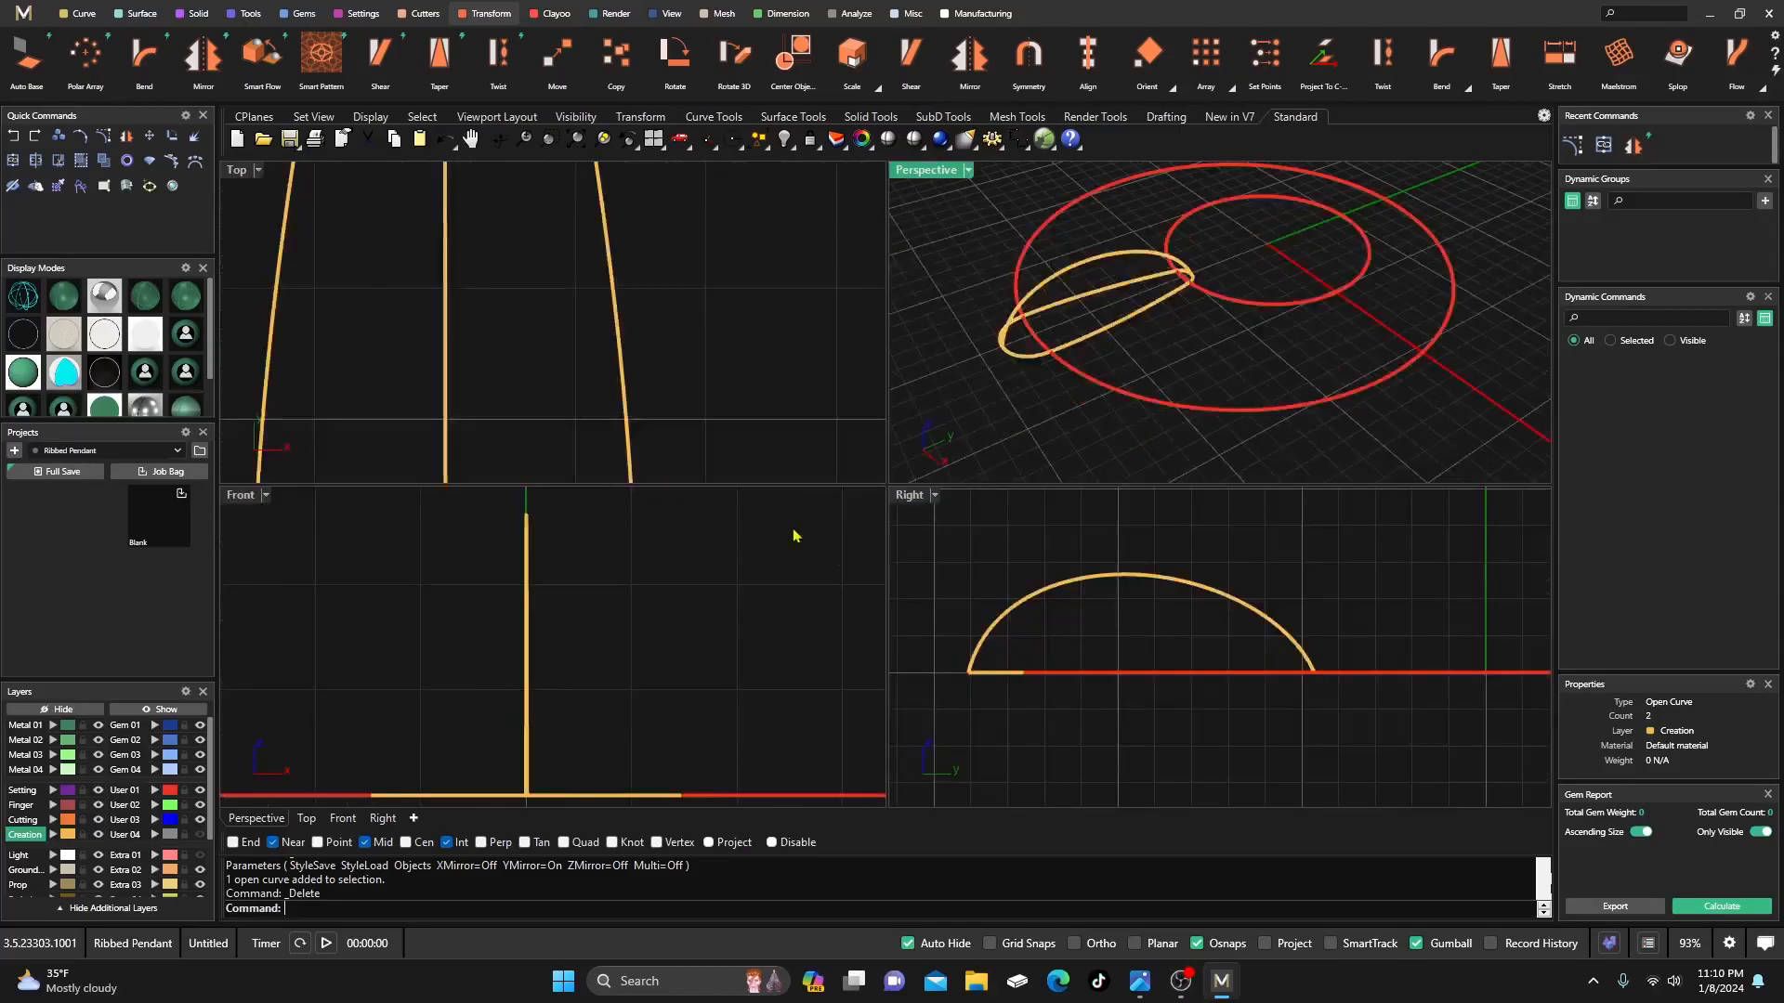
click(1159, 586)
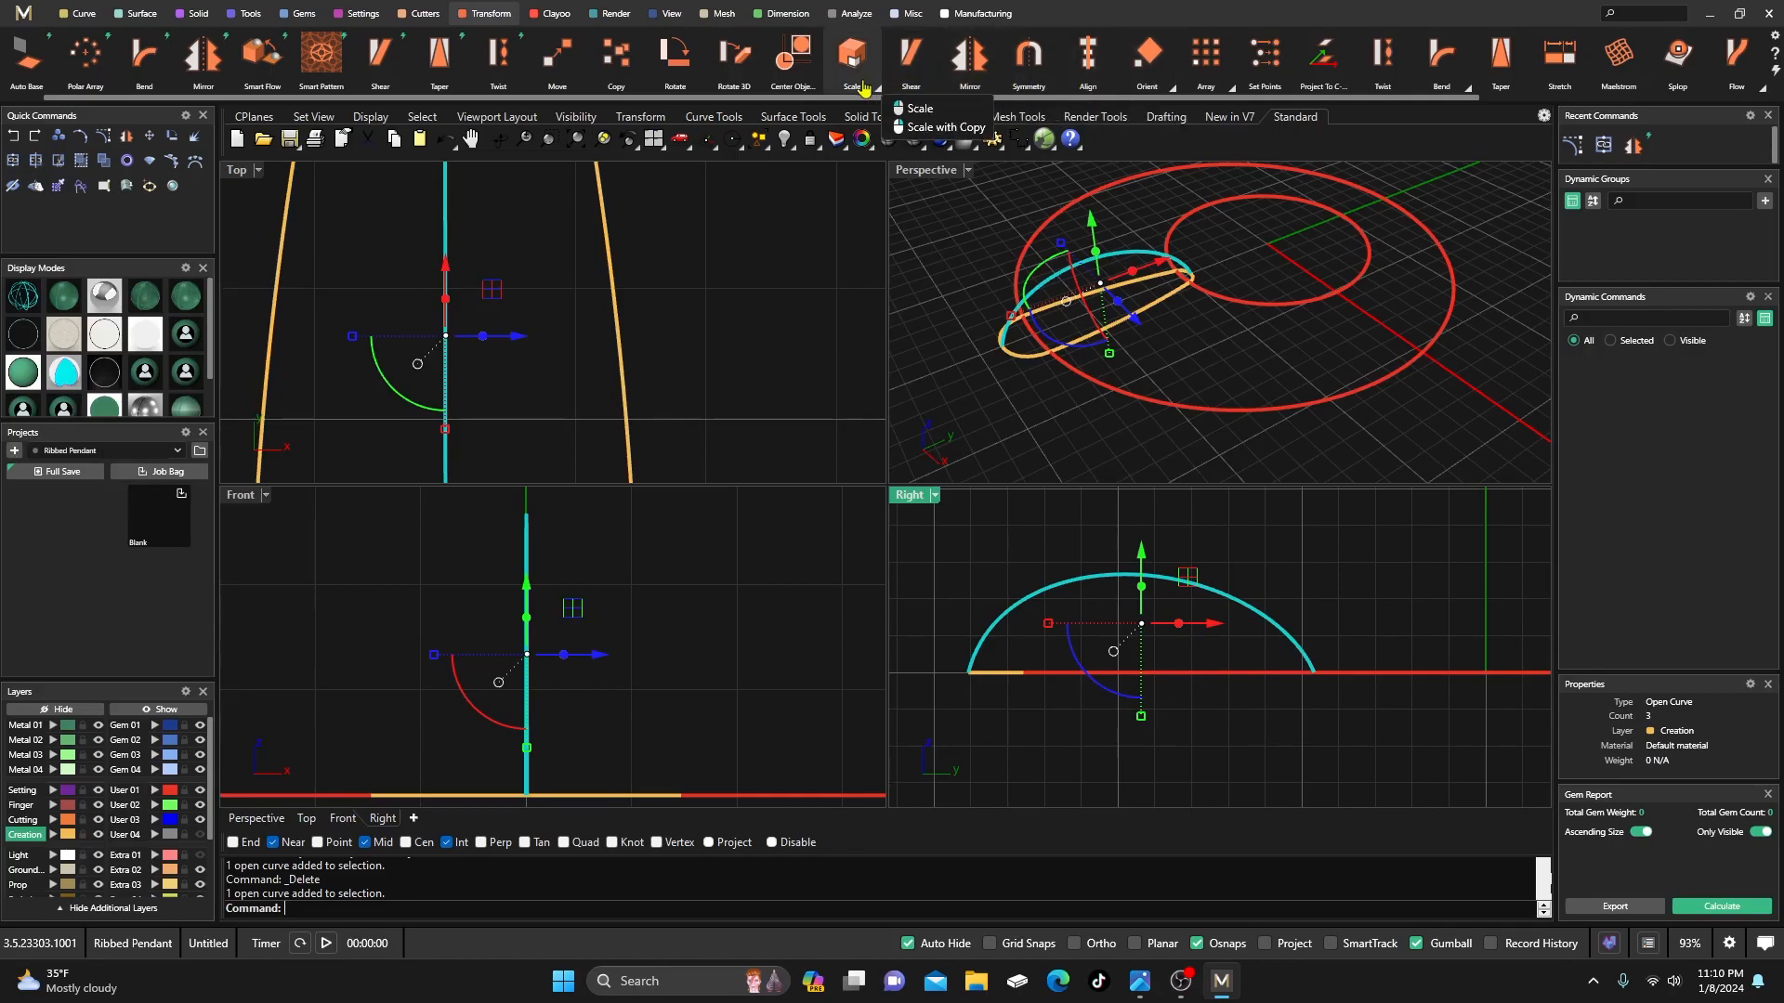
click(1310, 65)
key(Return)
click(935, 303)
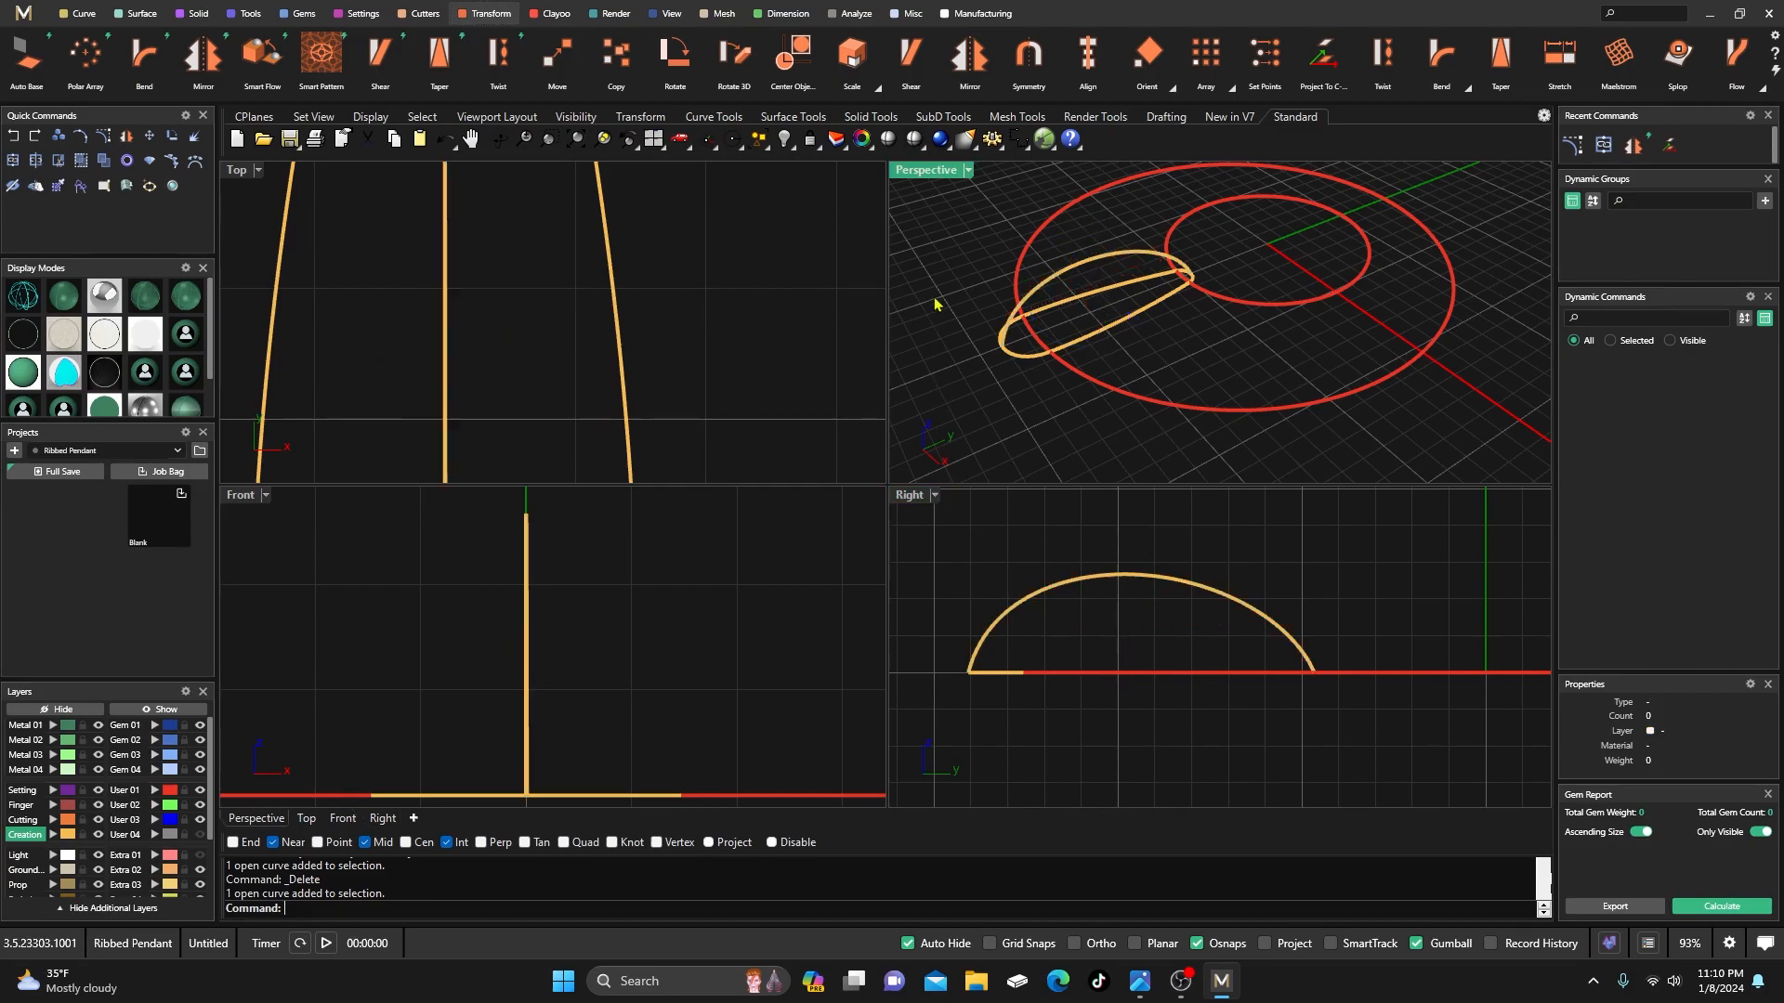
- Delete the original off-center arched curve beside its projected copy in the maximized Perspective view
double_click(922, 174)
scroll(881, 591, up, 4)
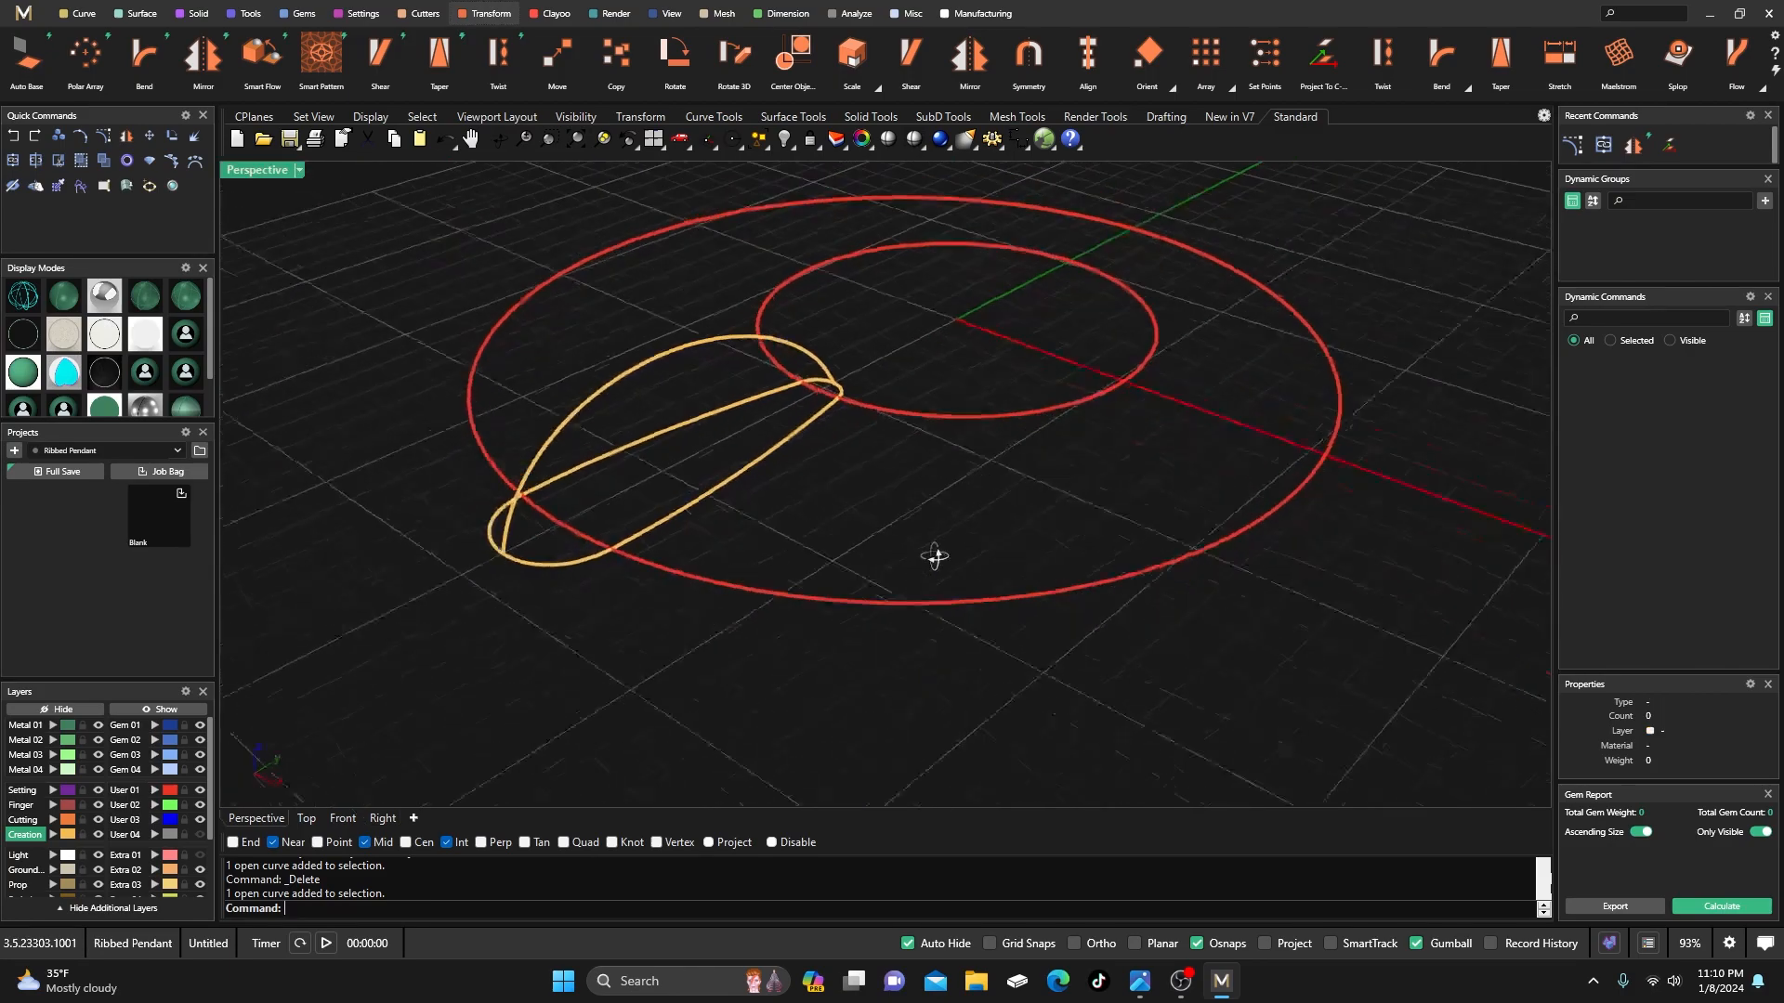
scroll(560, 570, up, 2)
scroll(557, 570, up, 5)
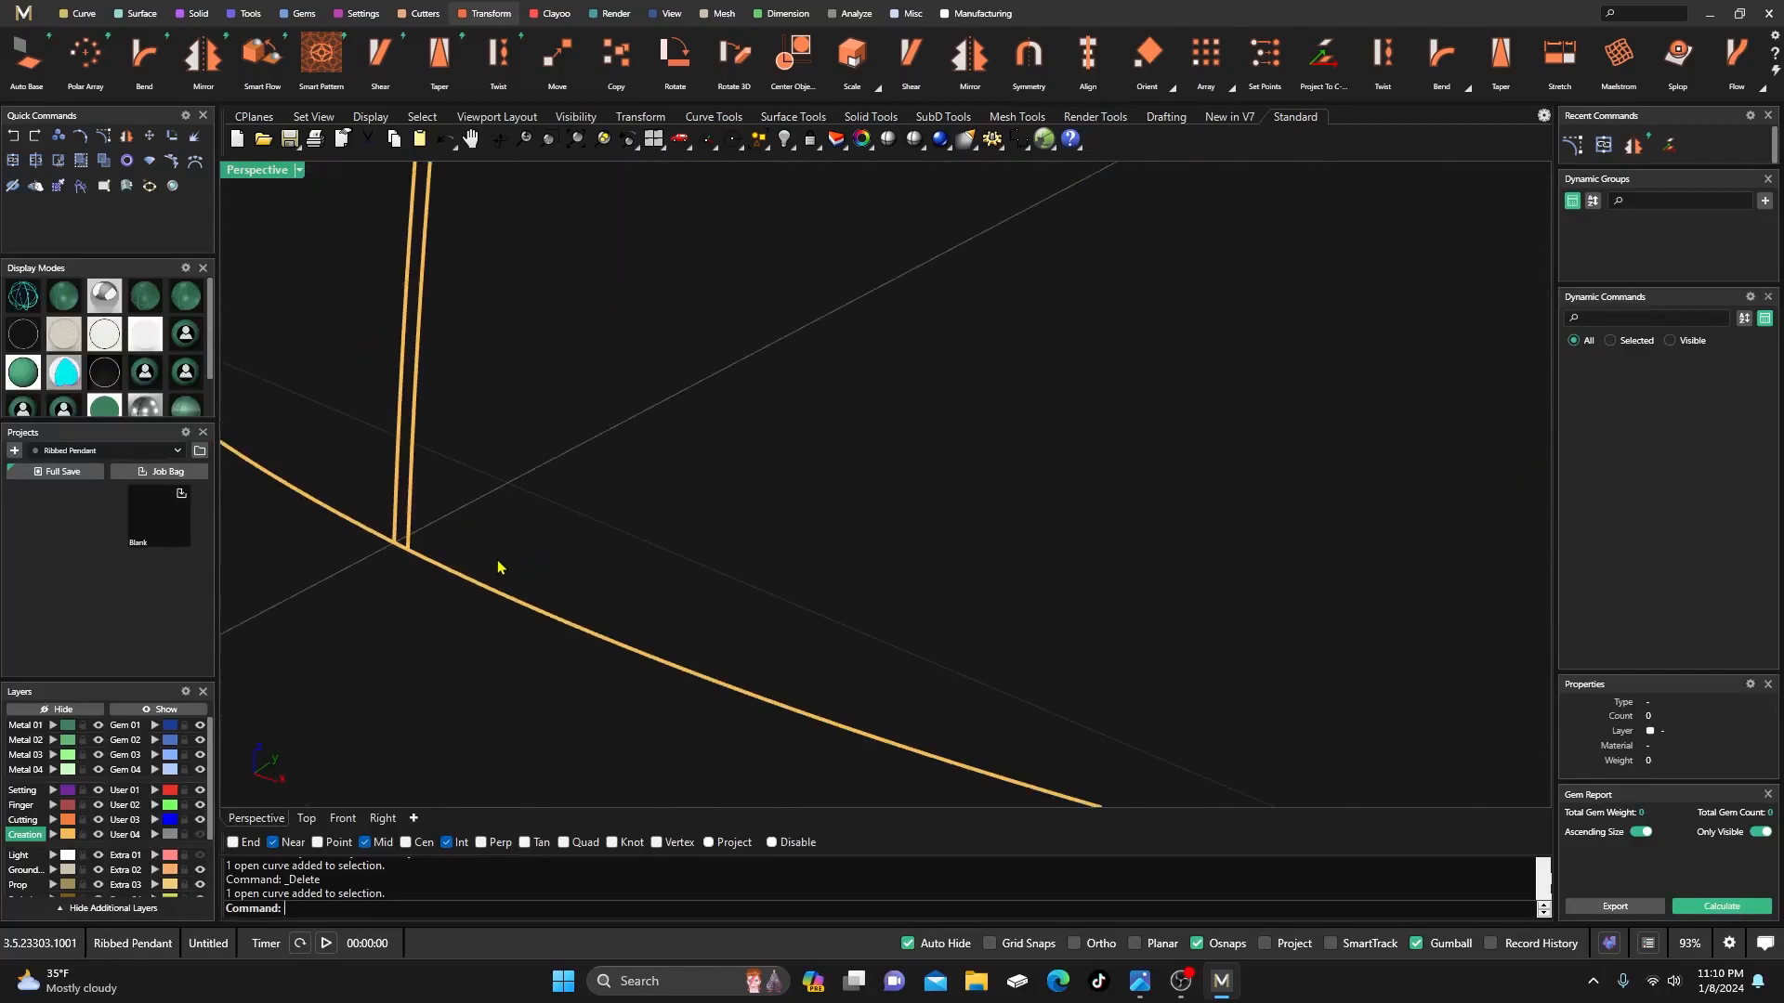
click(410, 506)
scroll(418, 638, down, 2)
key(Delete)
scroll(418, 638, down, 3)
scroll(1020, 281, up, 4)
scroll(972, 270, up, 3)
scroll(944, 310, down, 4)
scroll(932, 416, down, 6)
- Split the rib's closed outline using the arched profile curve as the cutting object
click(631, 599)
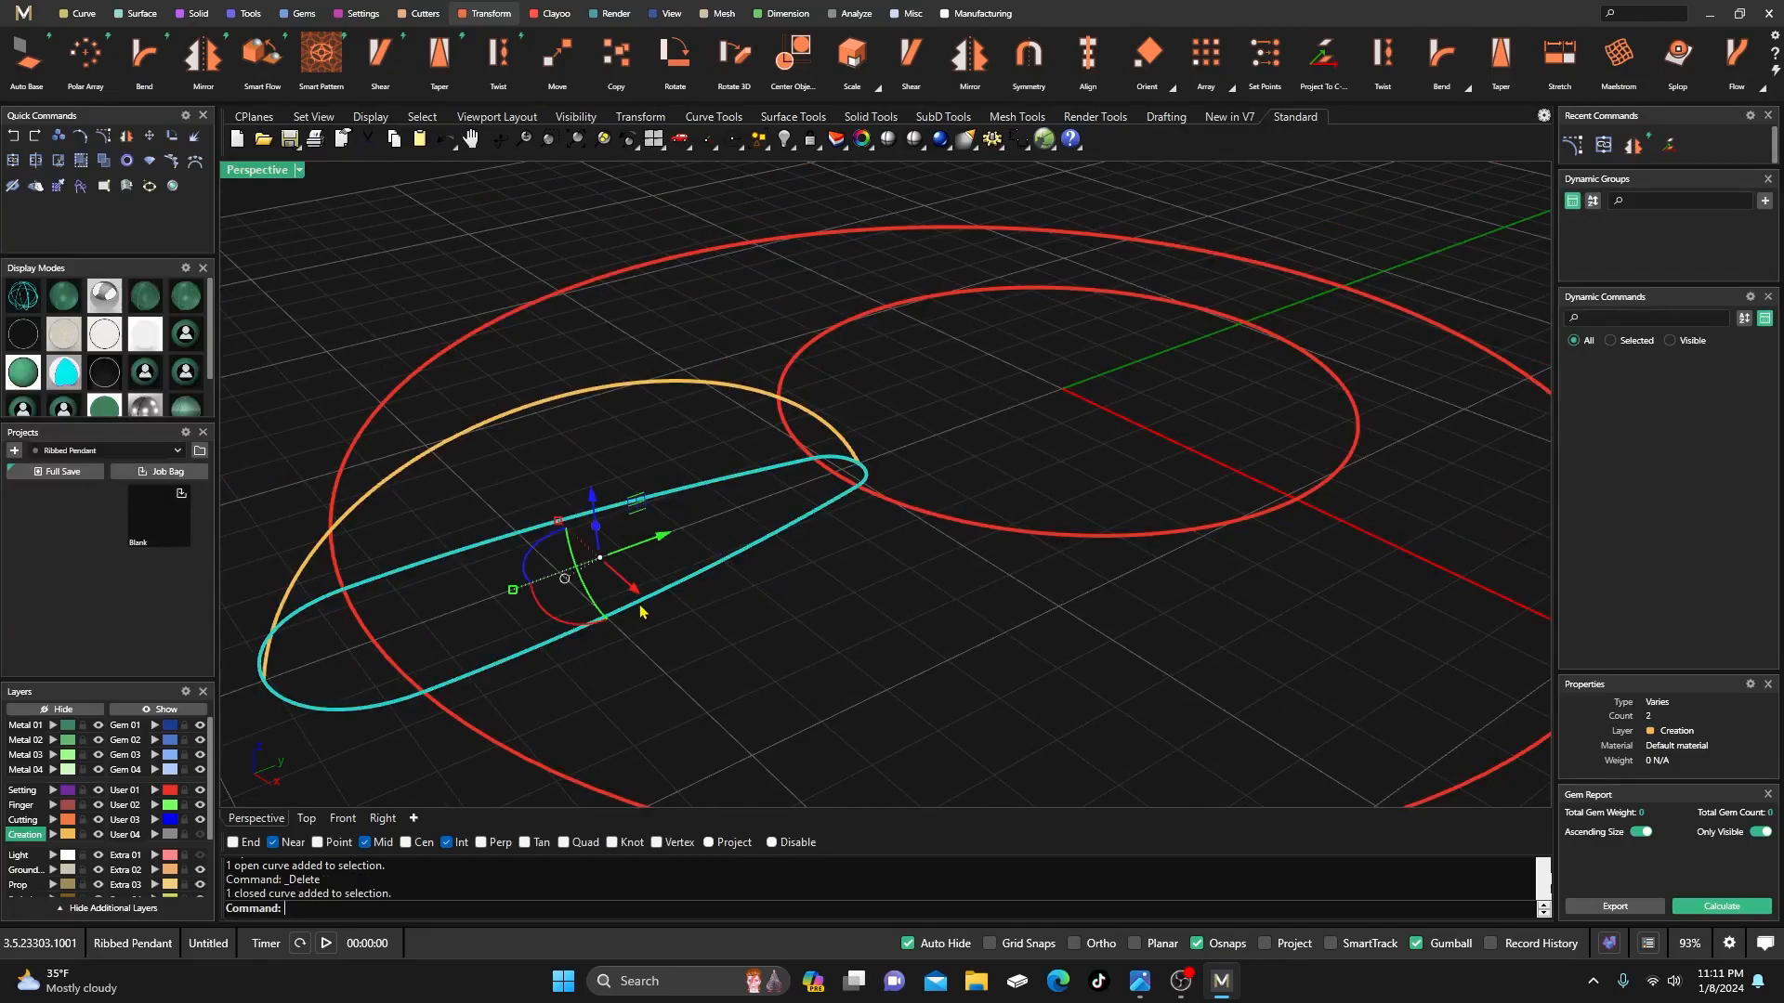
click(36, 160)
click(537, 412)
key(Return)
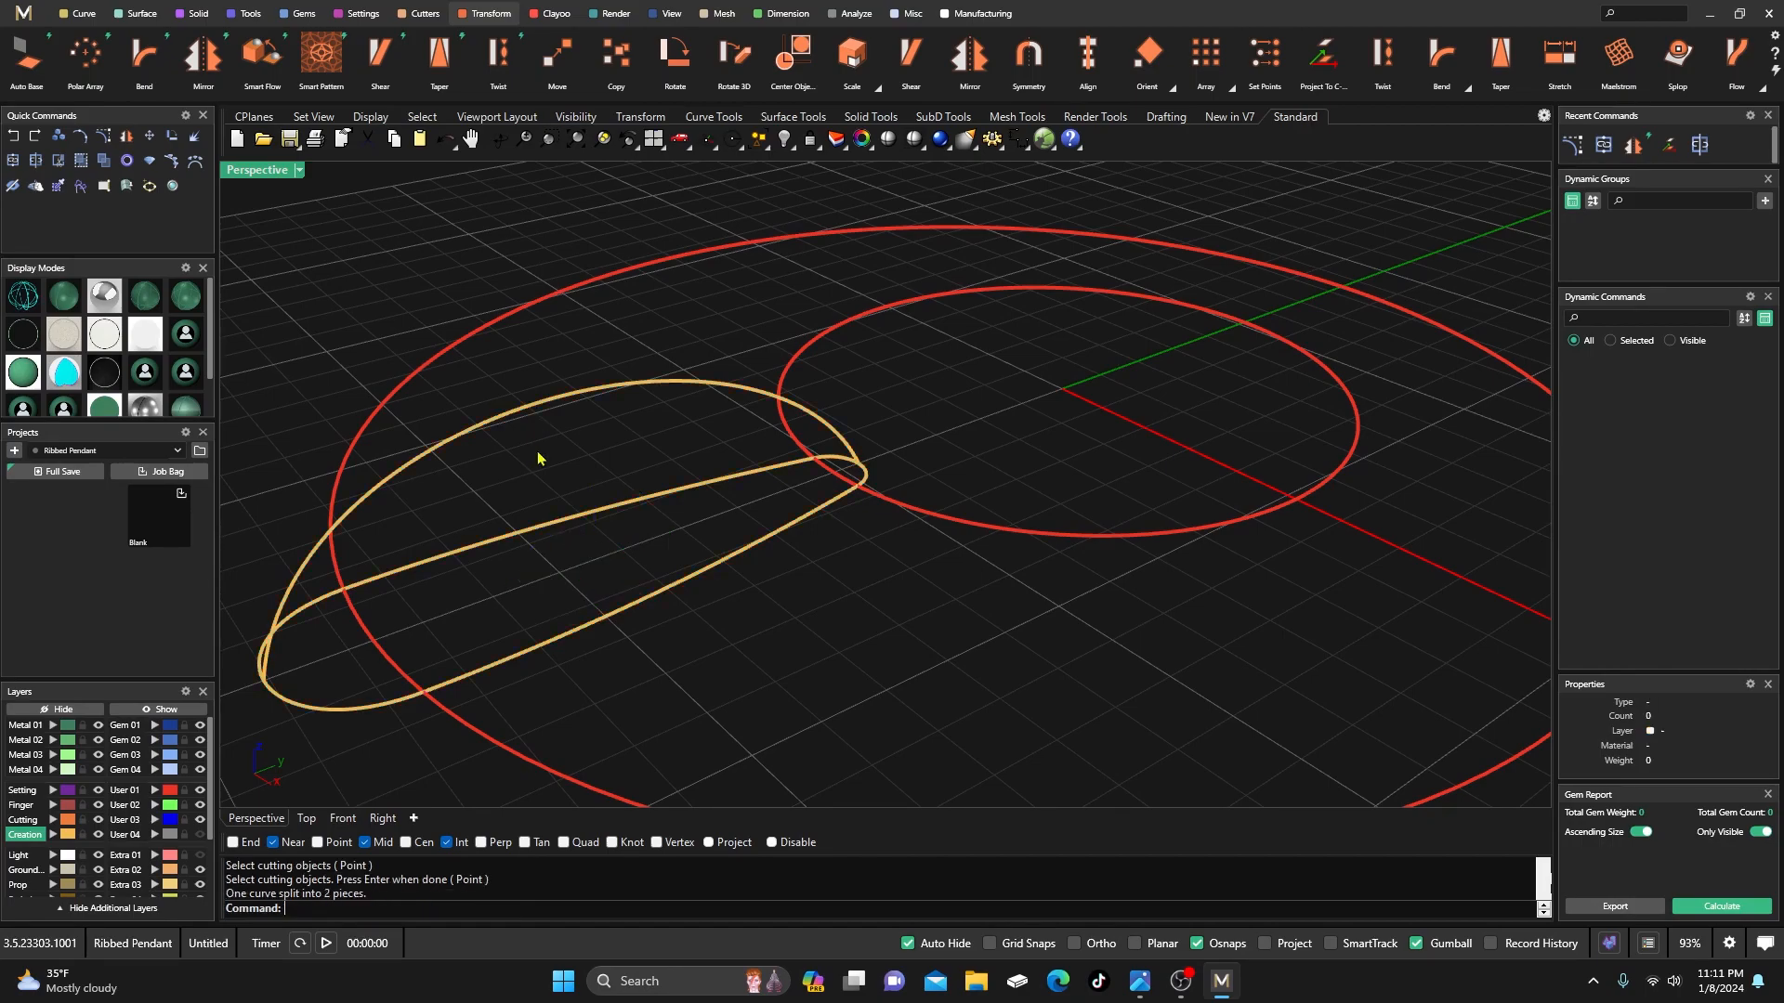
click(544, 526)
click(558, 464)
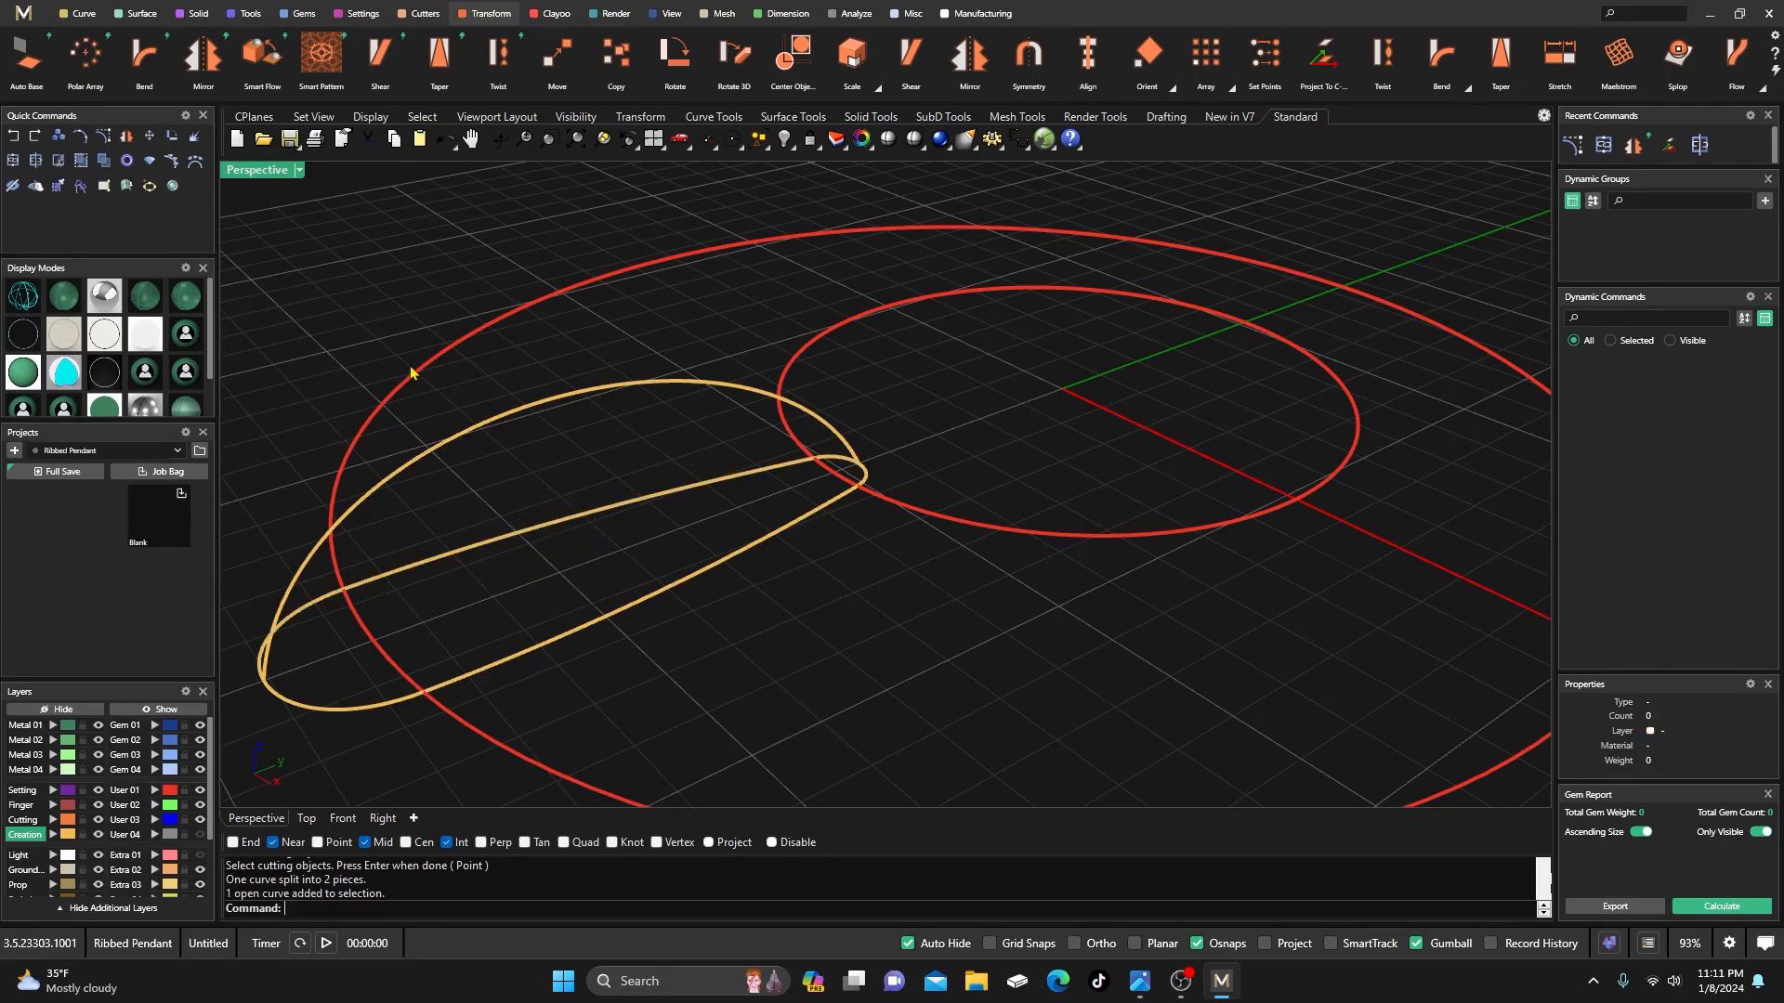
- Draw a line from the arched profile curve down to the rib outline's side edge, snapping both ends near the curves
double_click(267, 173)
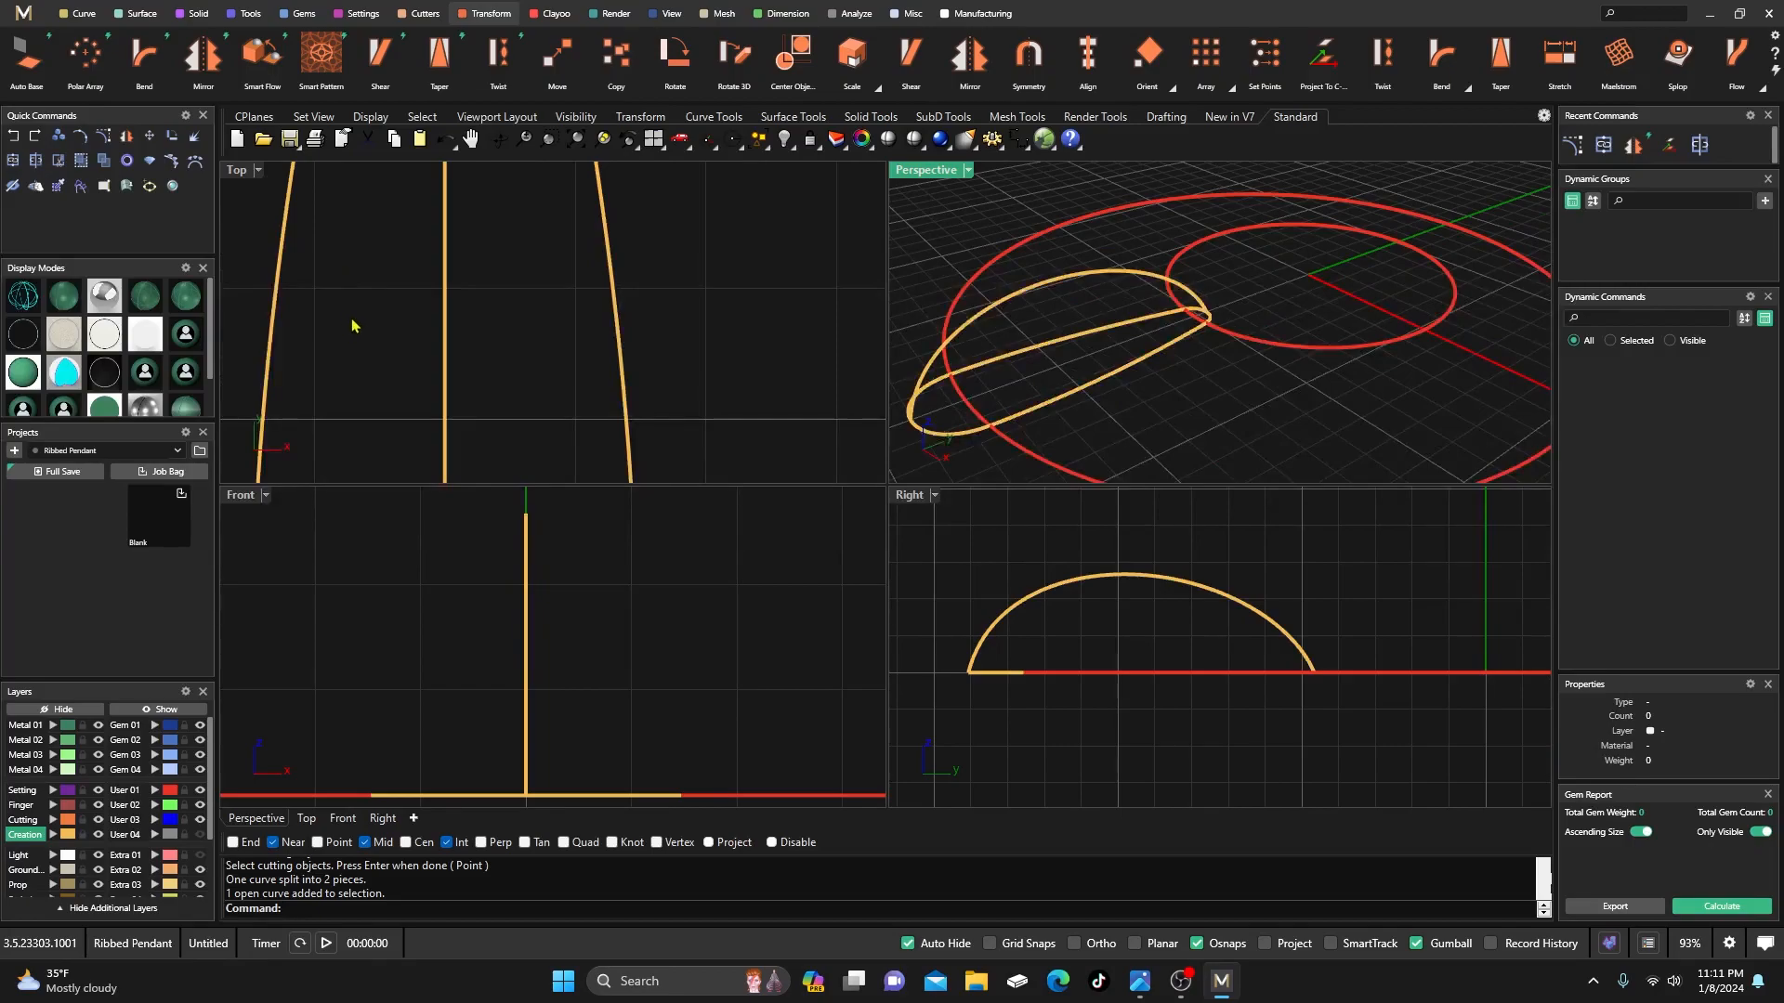
click(82, 13)
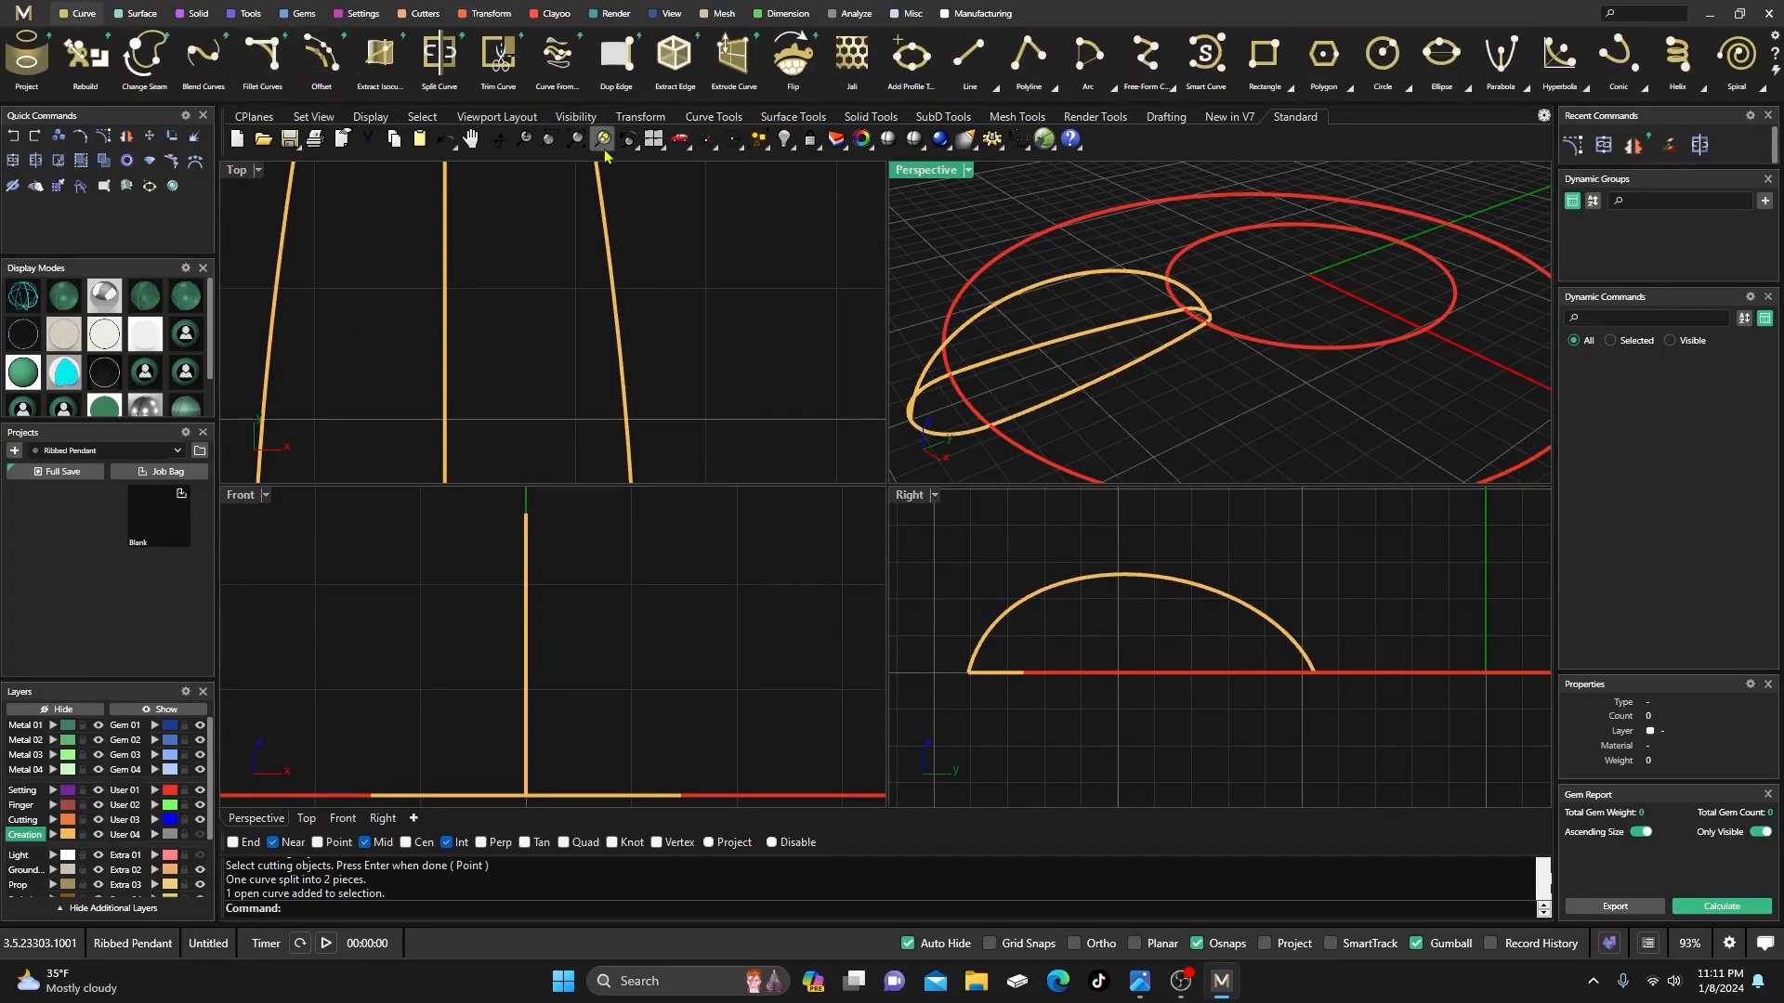
click(966, 60)
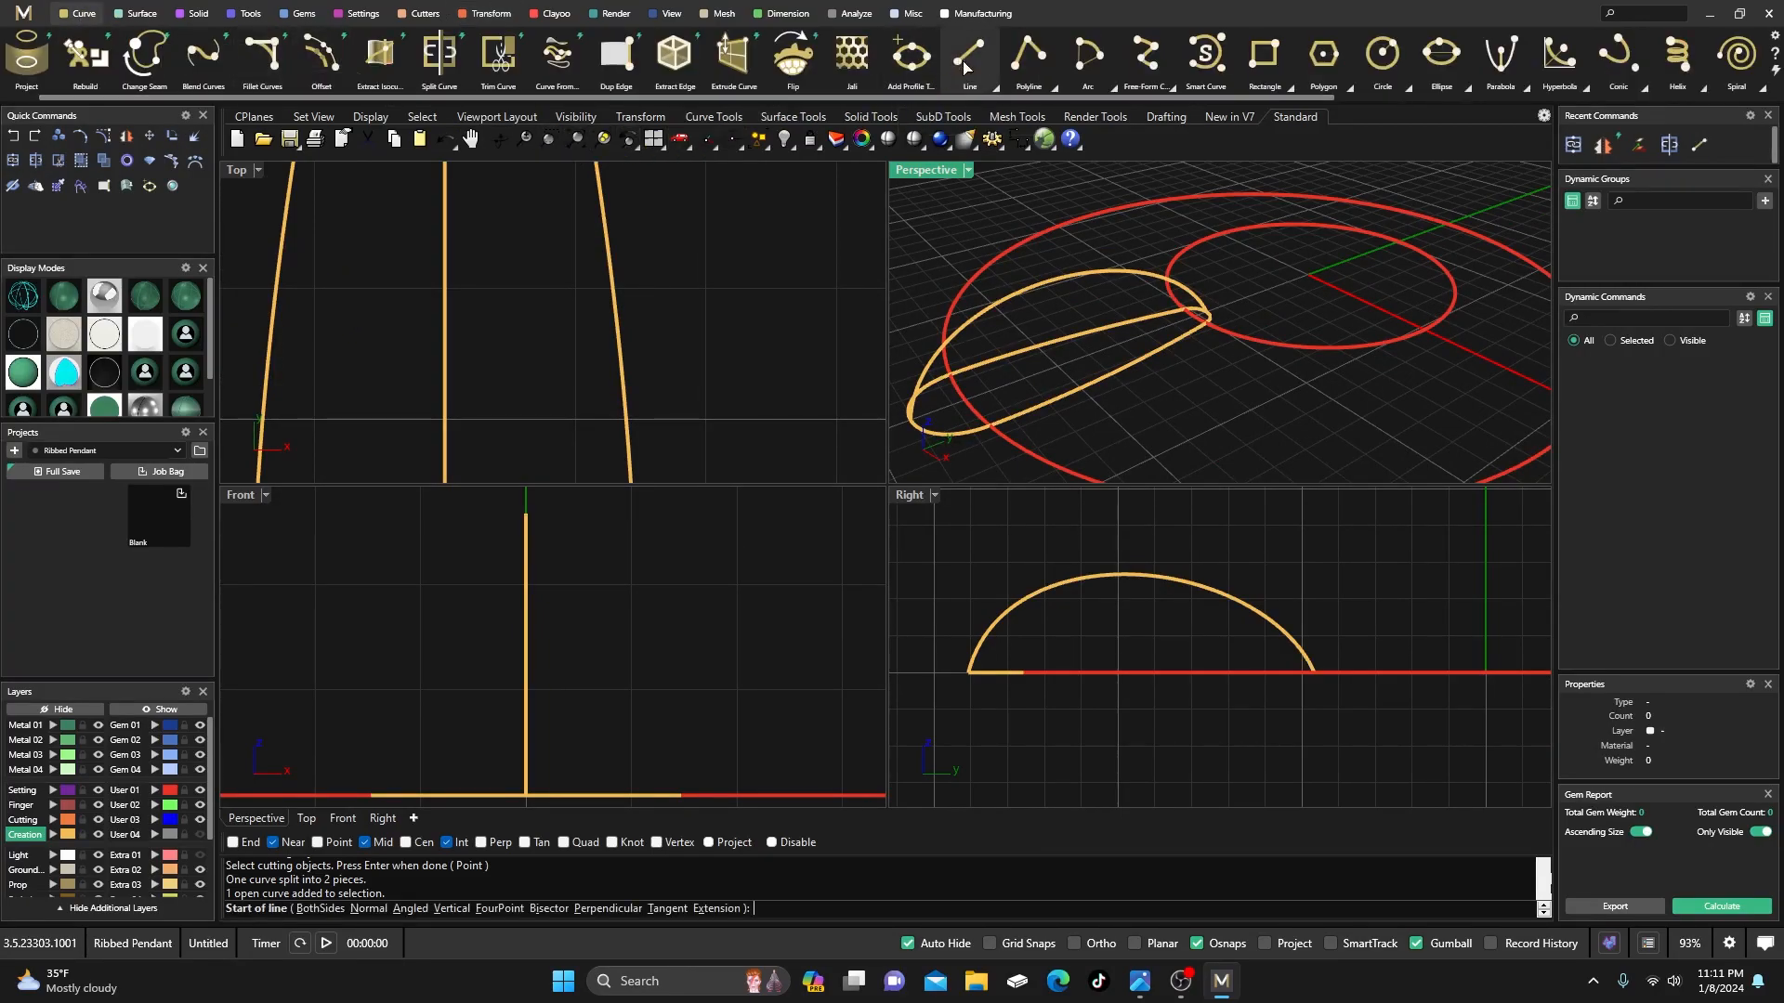
click(1064, 277)
scroll(604, 320, down, 5)
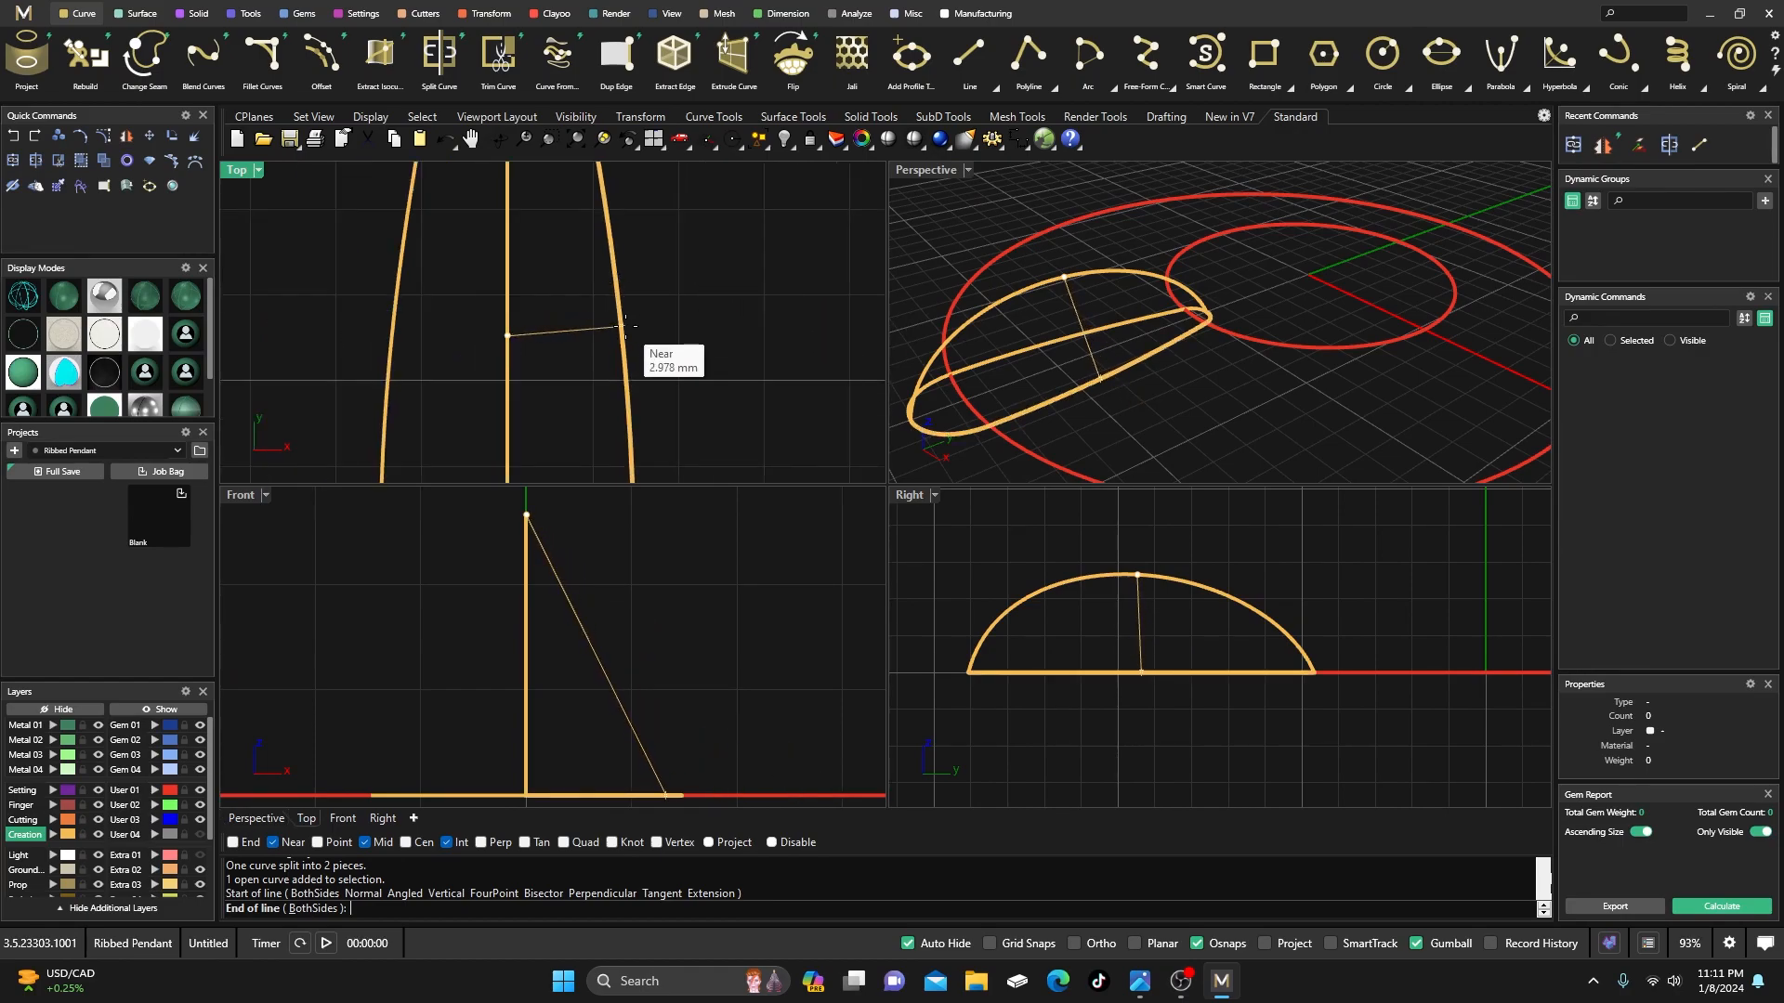
click(628, 290)
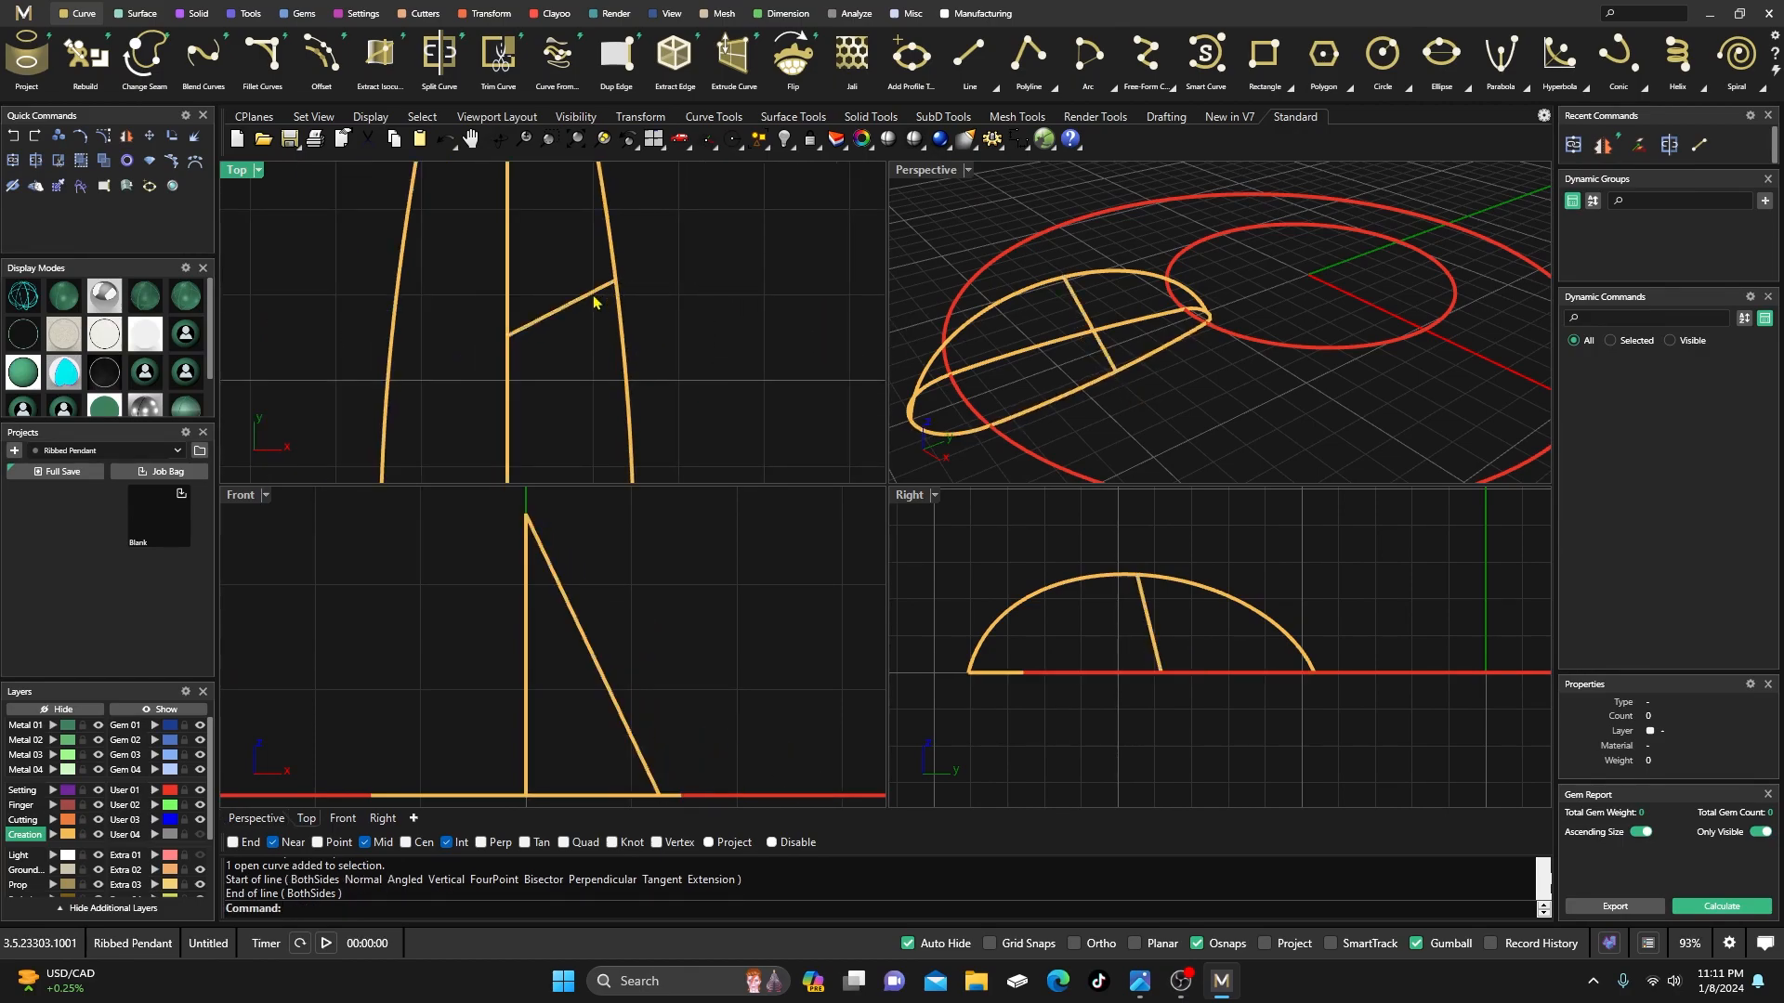
- Turn on the line's control points and move its outer endpoint along the rib outline so the line runs nearly straight across
click(592, 302)
click(127, 137)
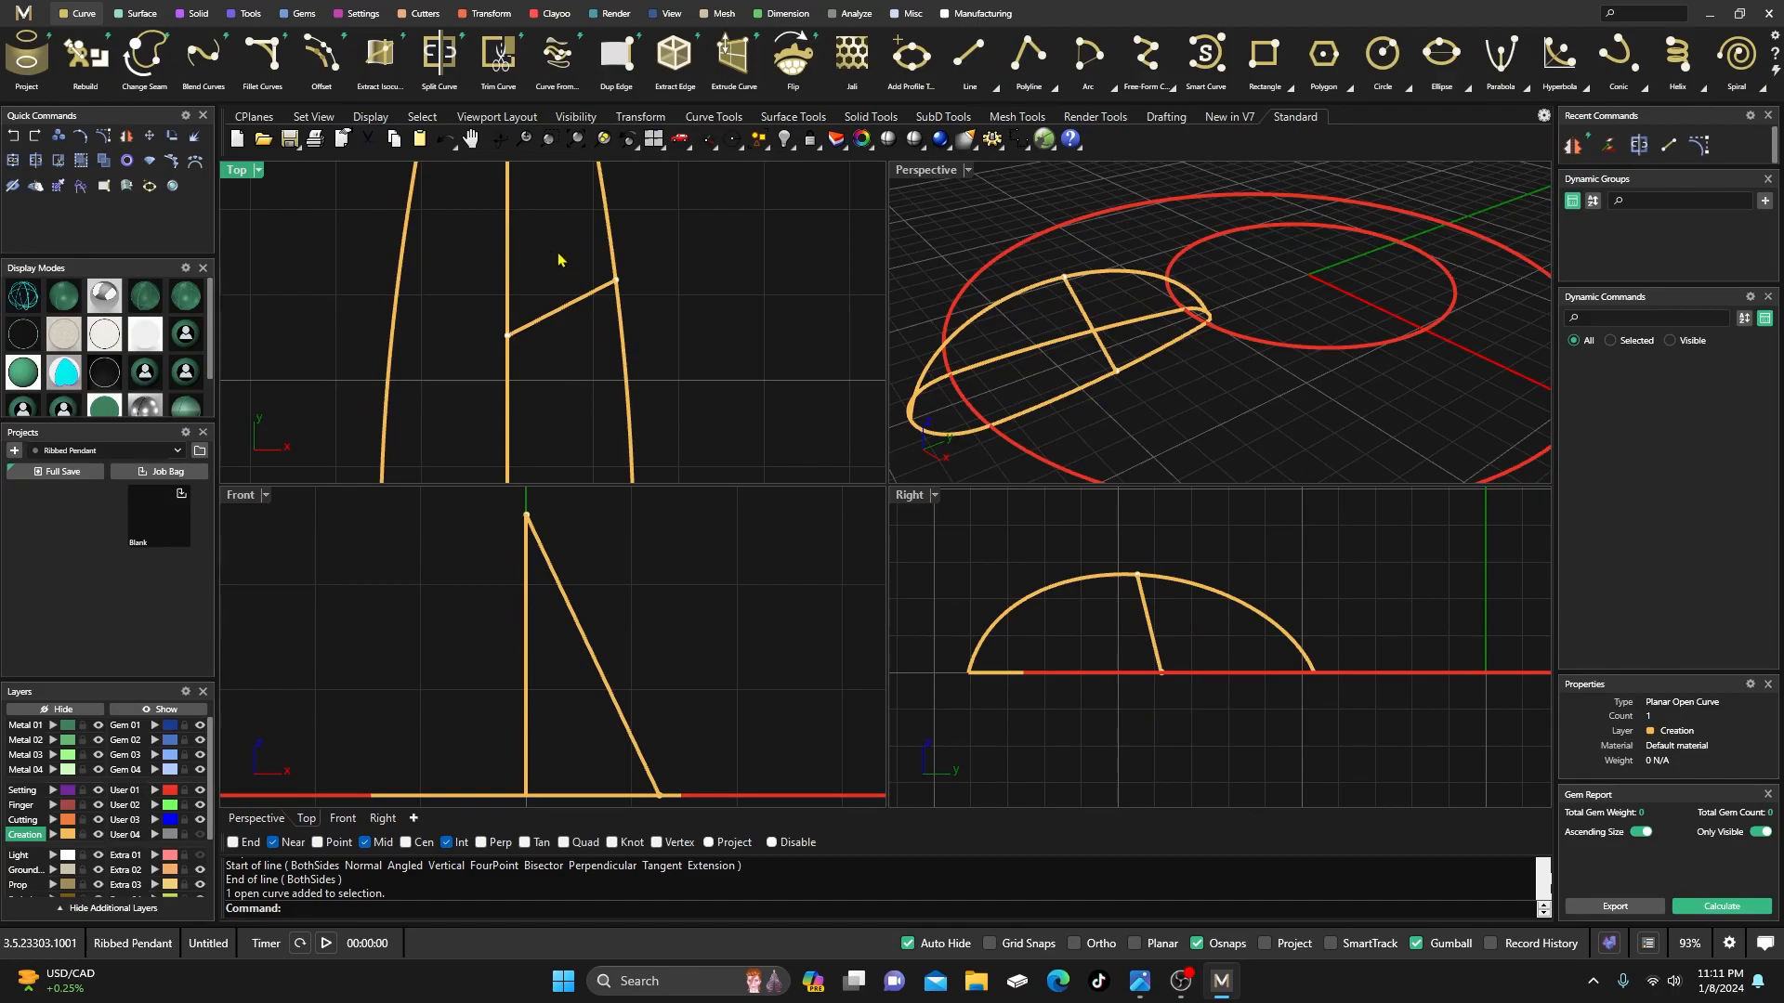
click(617, 280)
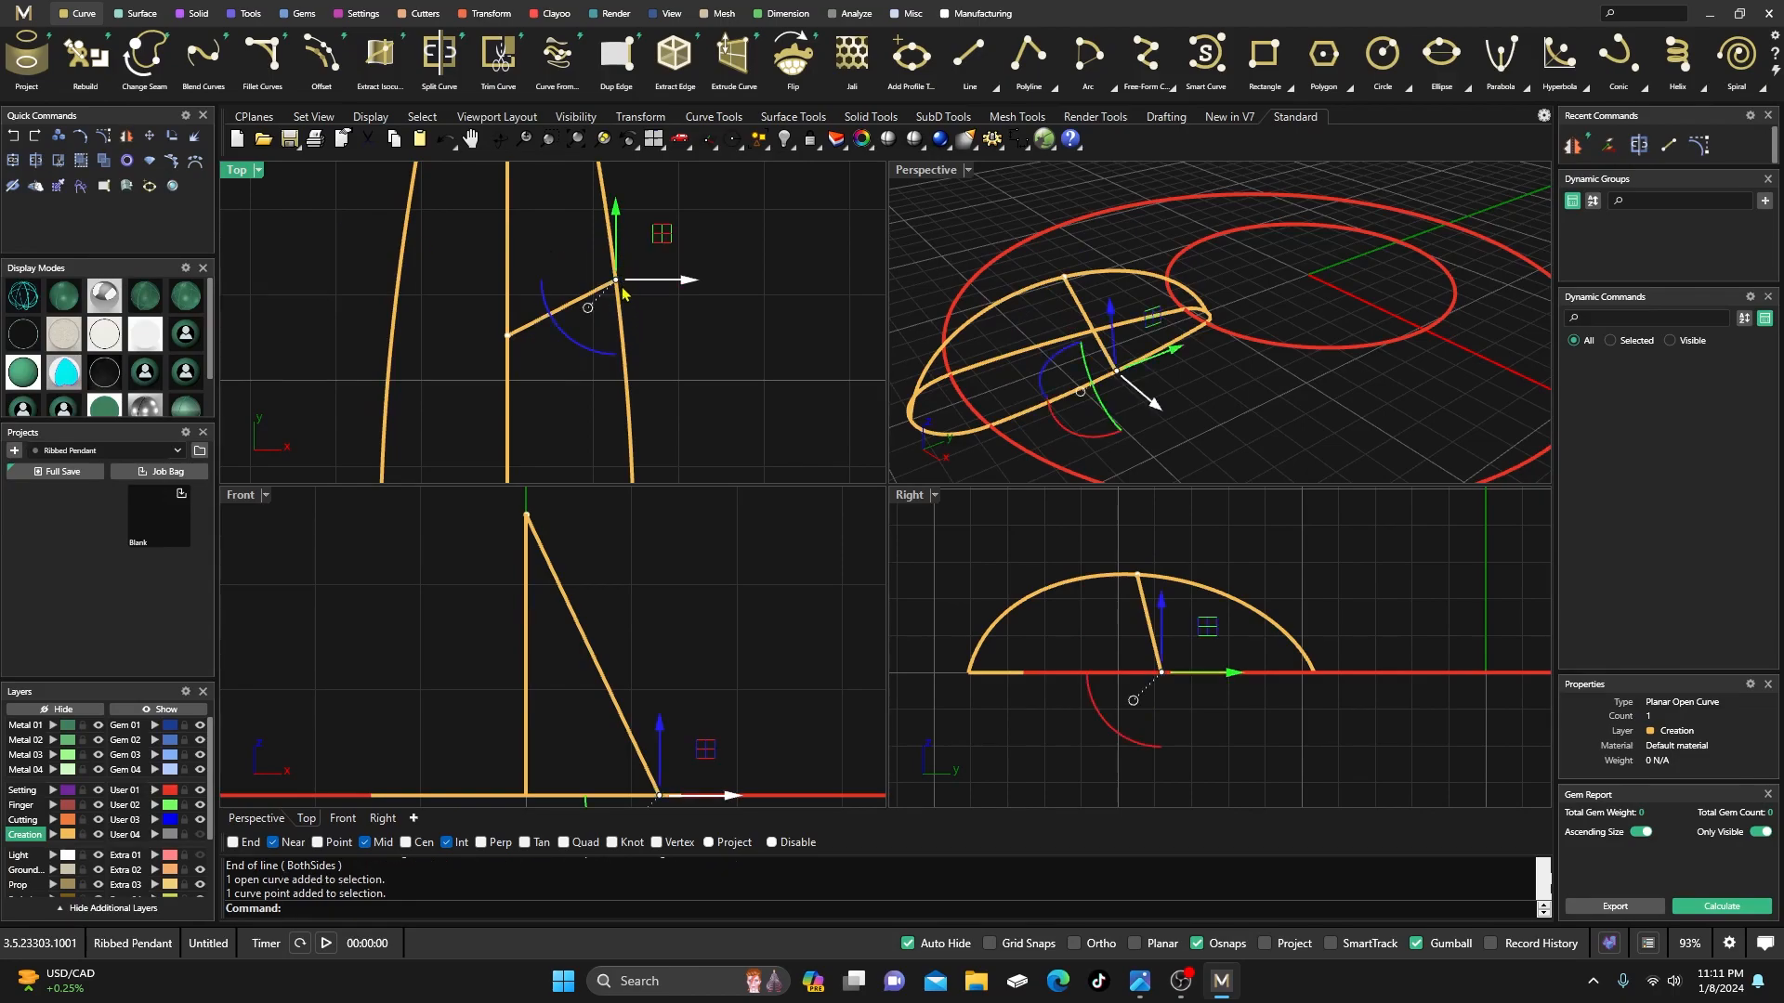
scroll(620, 291, up, 5)
drag(606, 280, 618, 377)
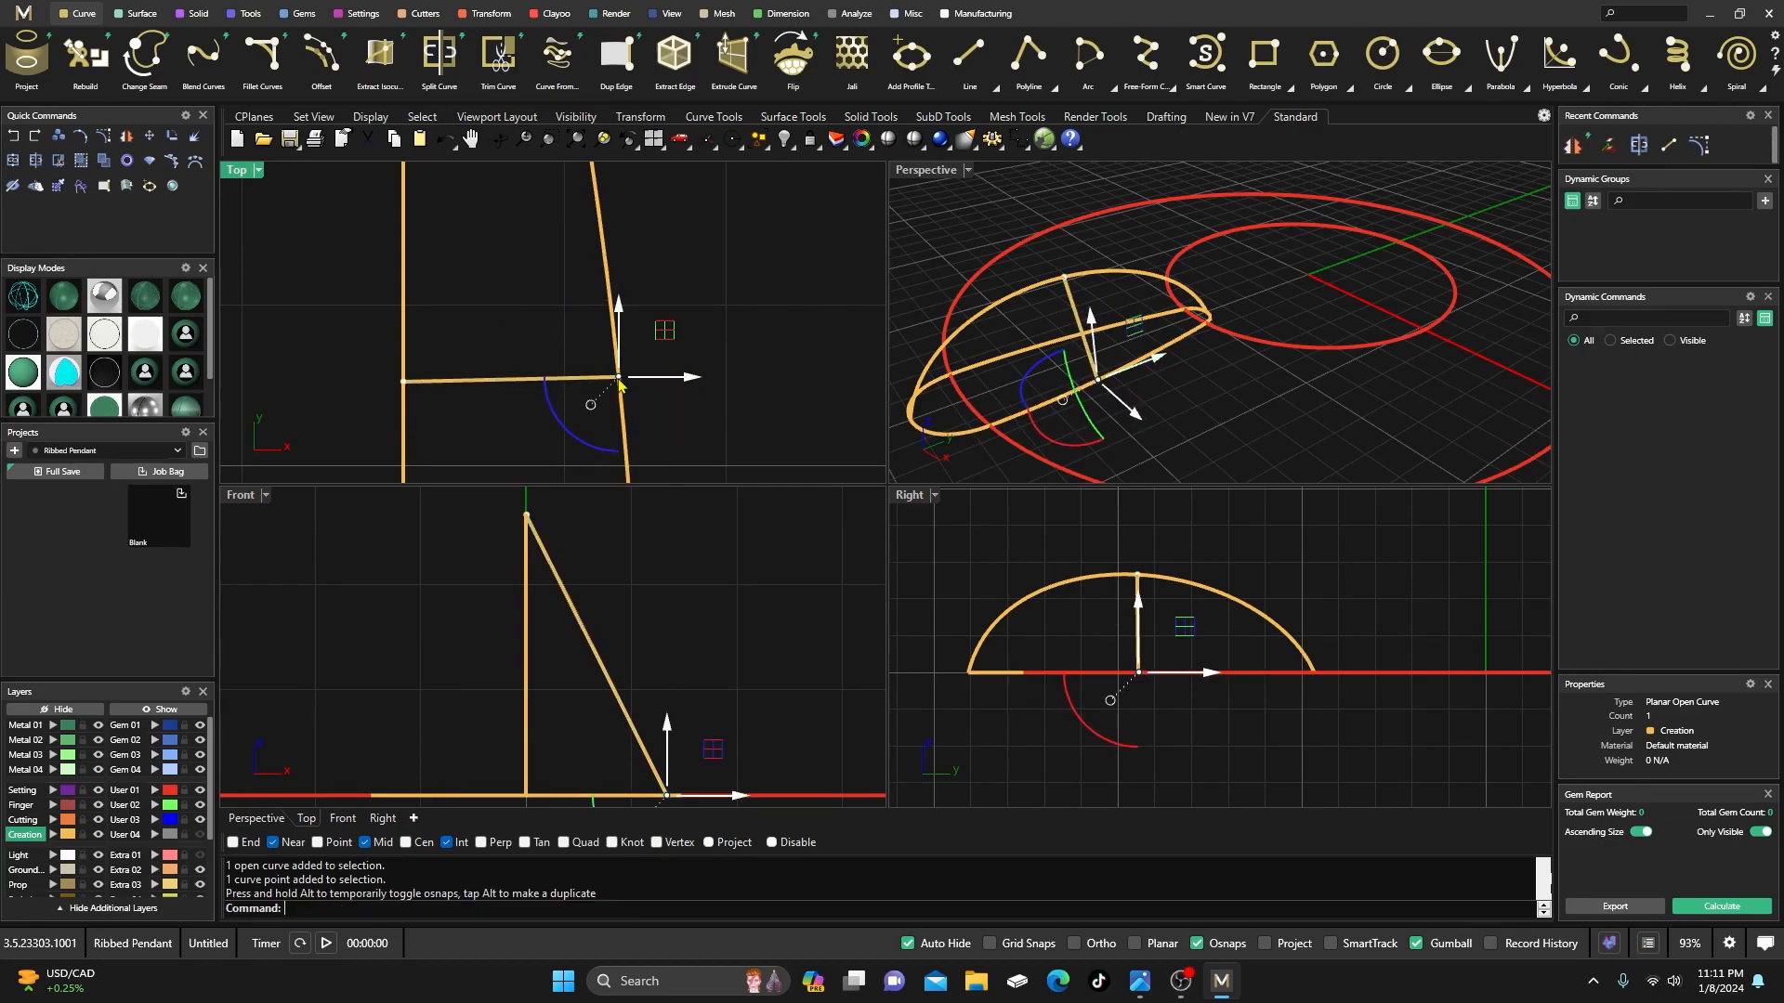
click(686, 257)
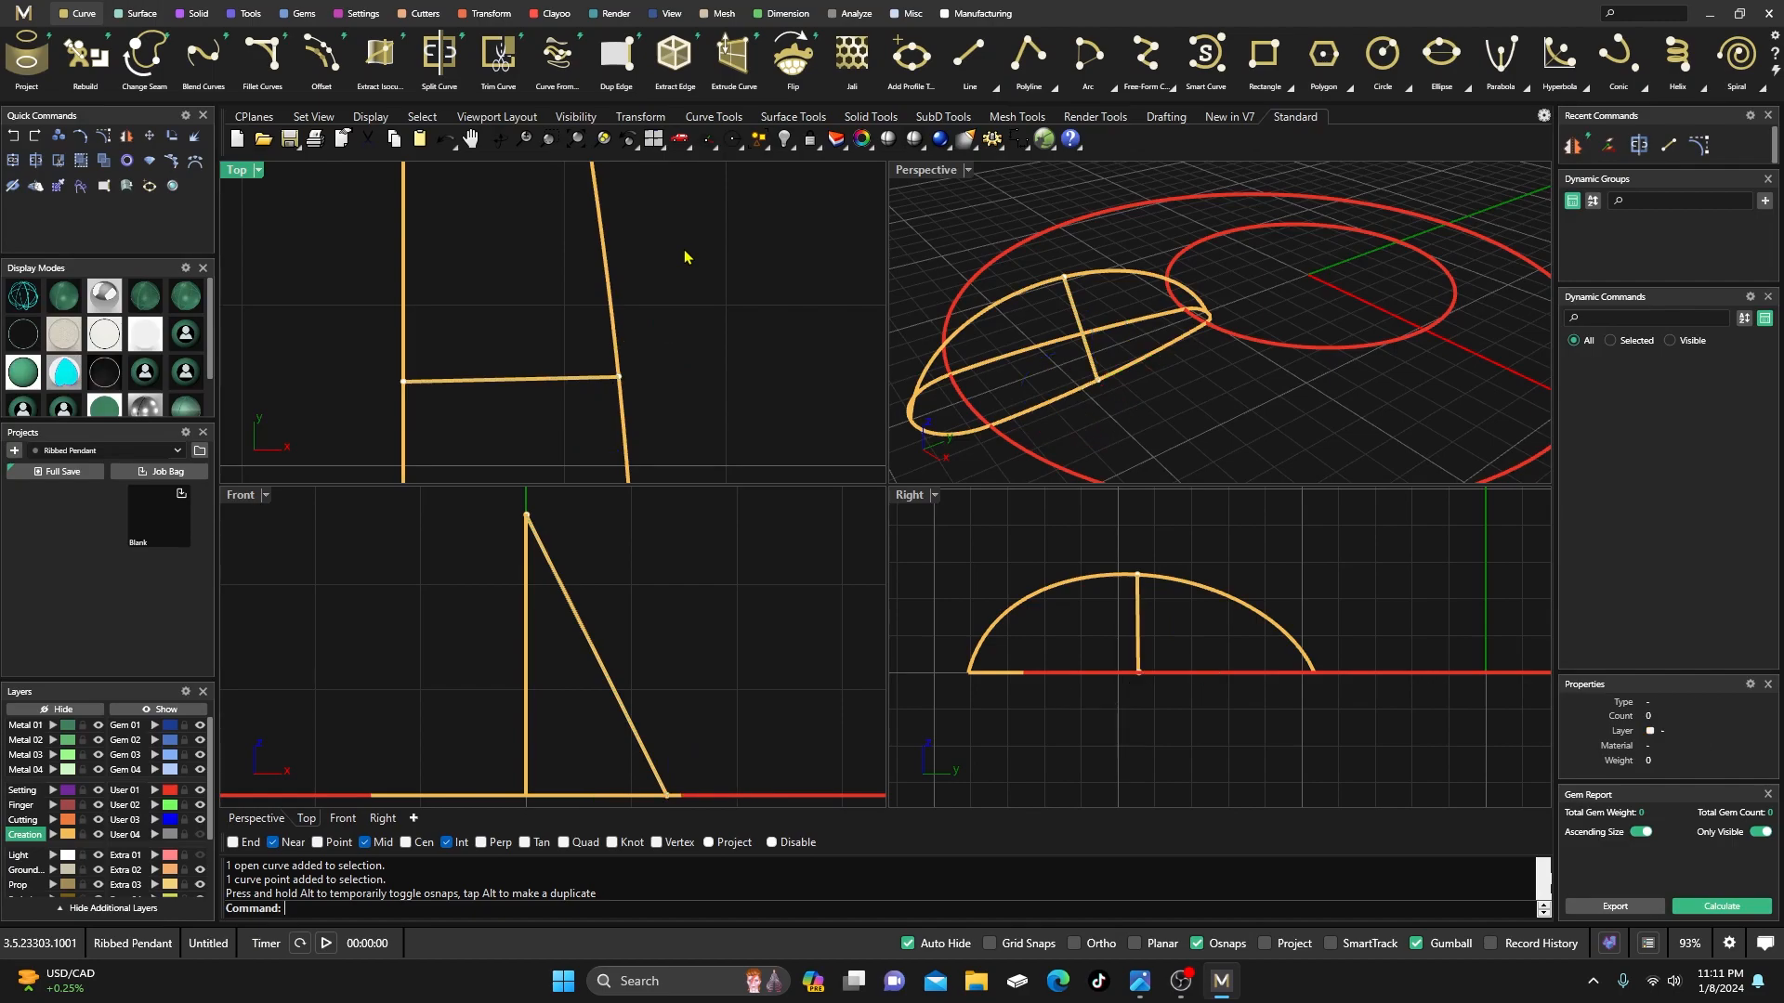
- Rebuild the cross-section line with 5 points and degree 3, deleting the input
click(498, 394)
click(555, 437)
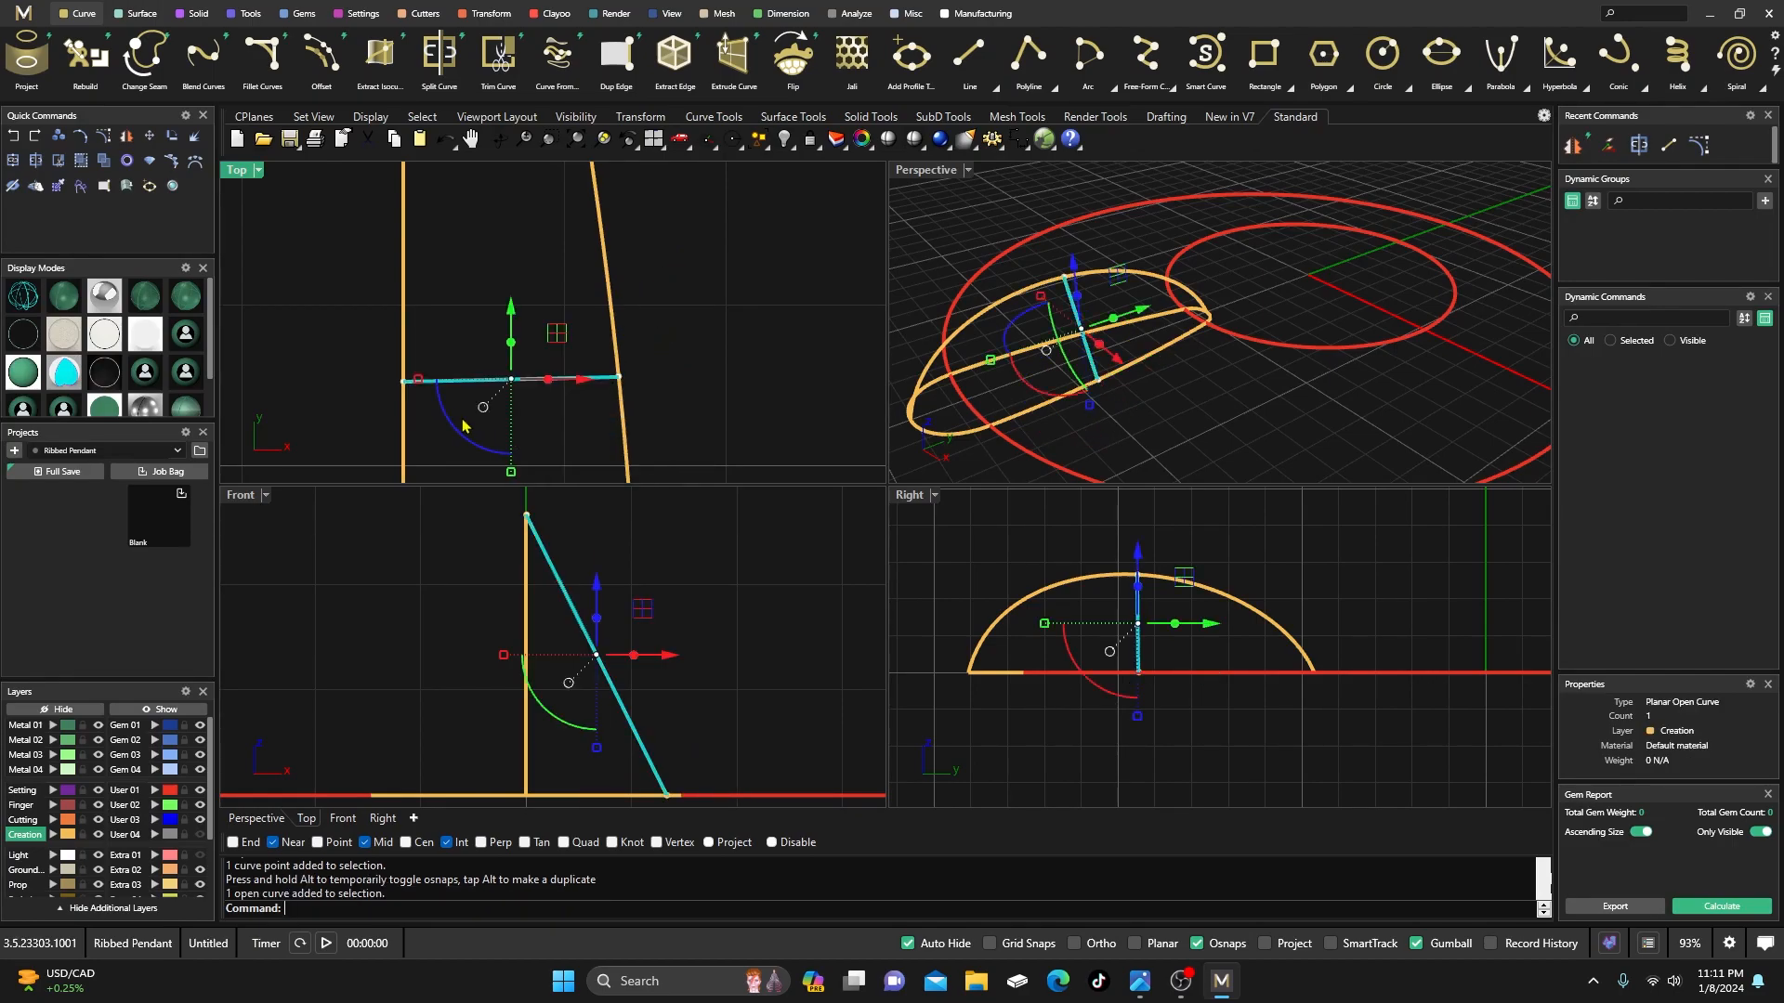
right_drag(698, 625, 637, 613)
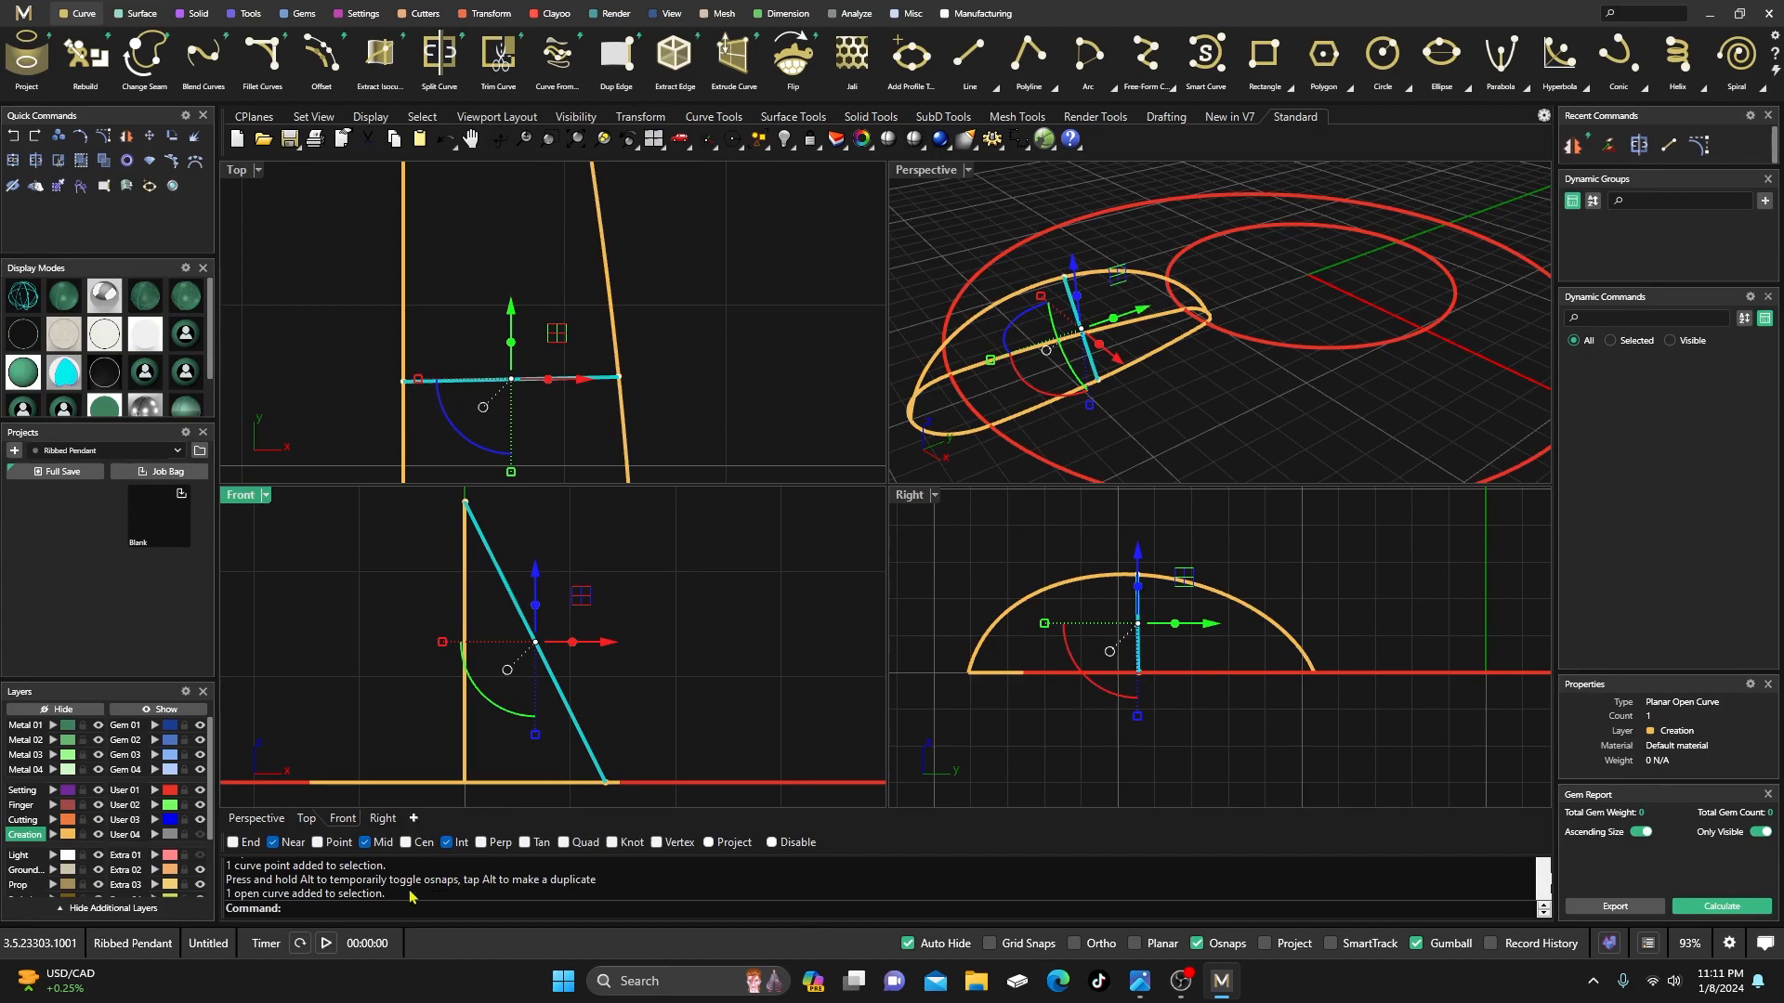
right_click(312, 911)
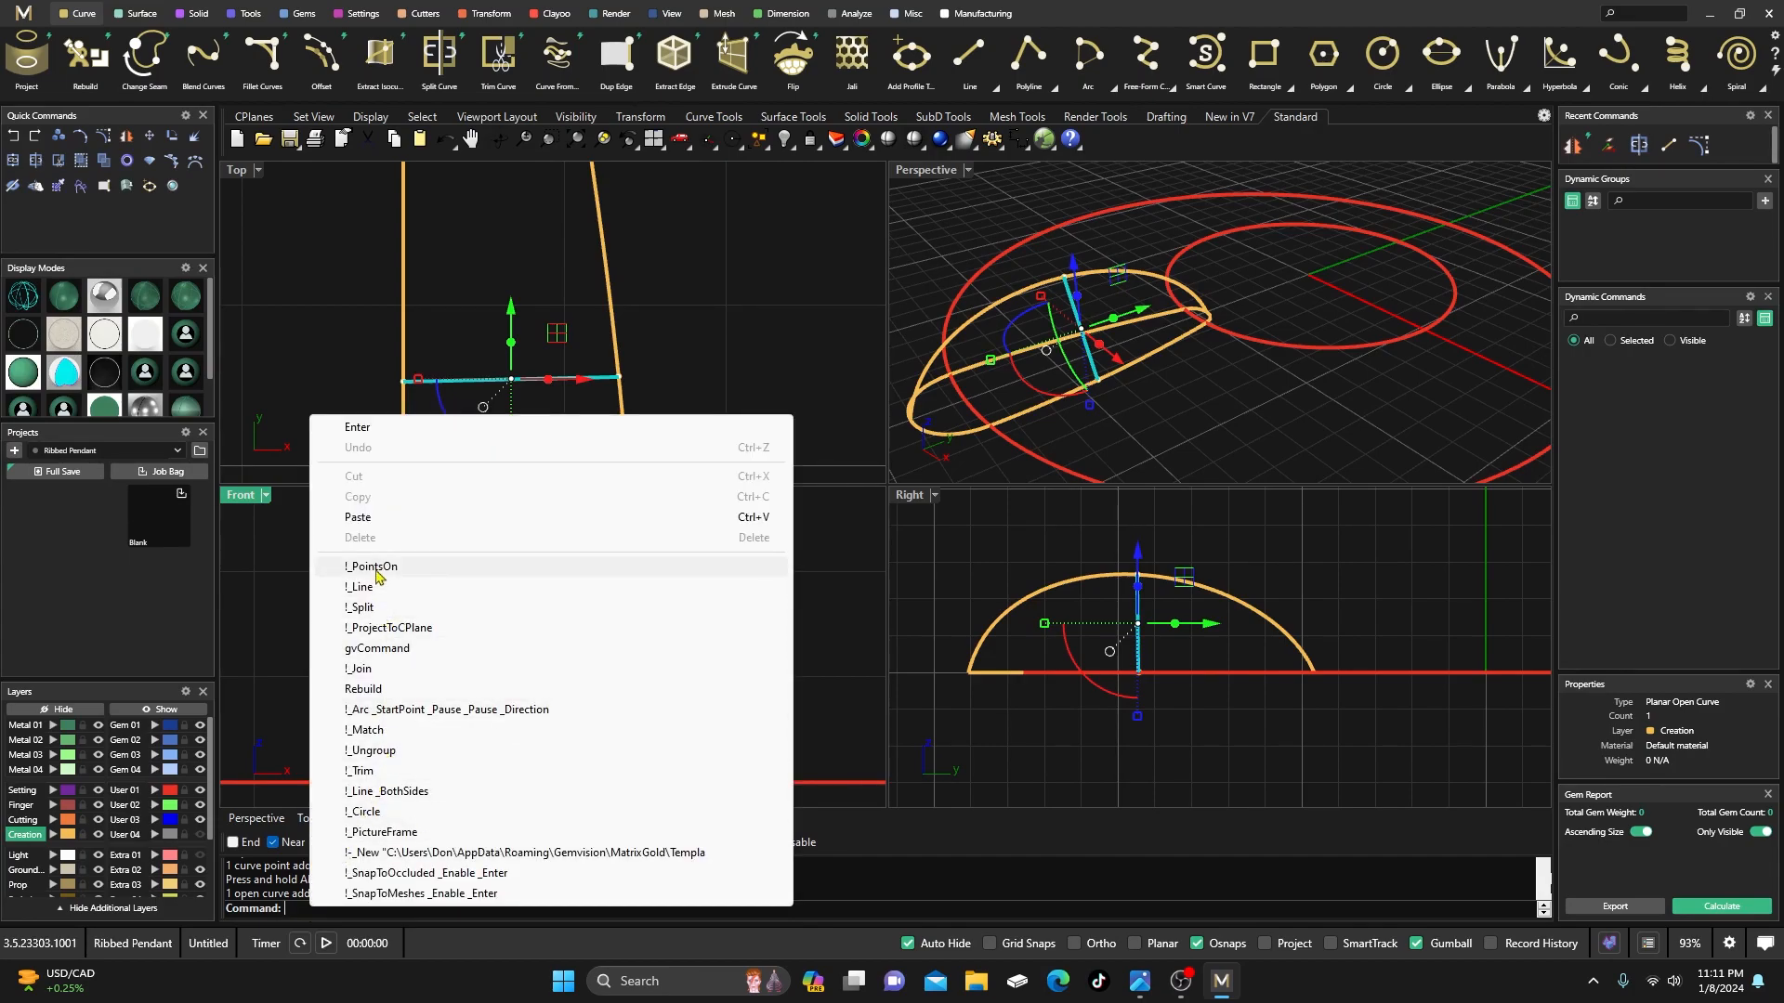
click(367, 688)
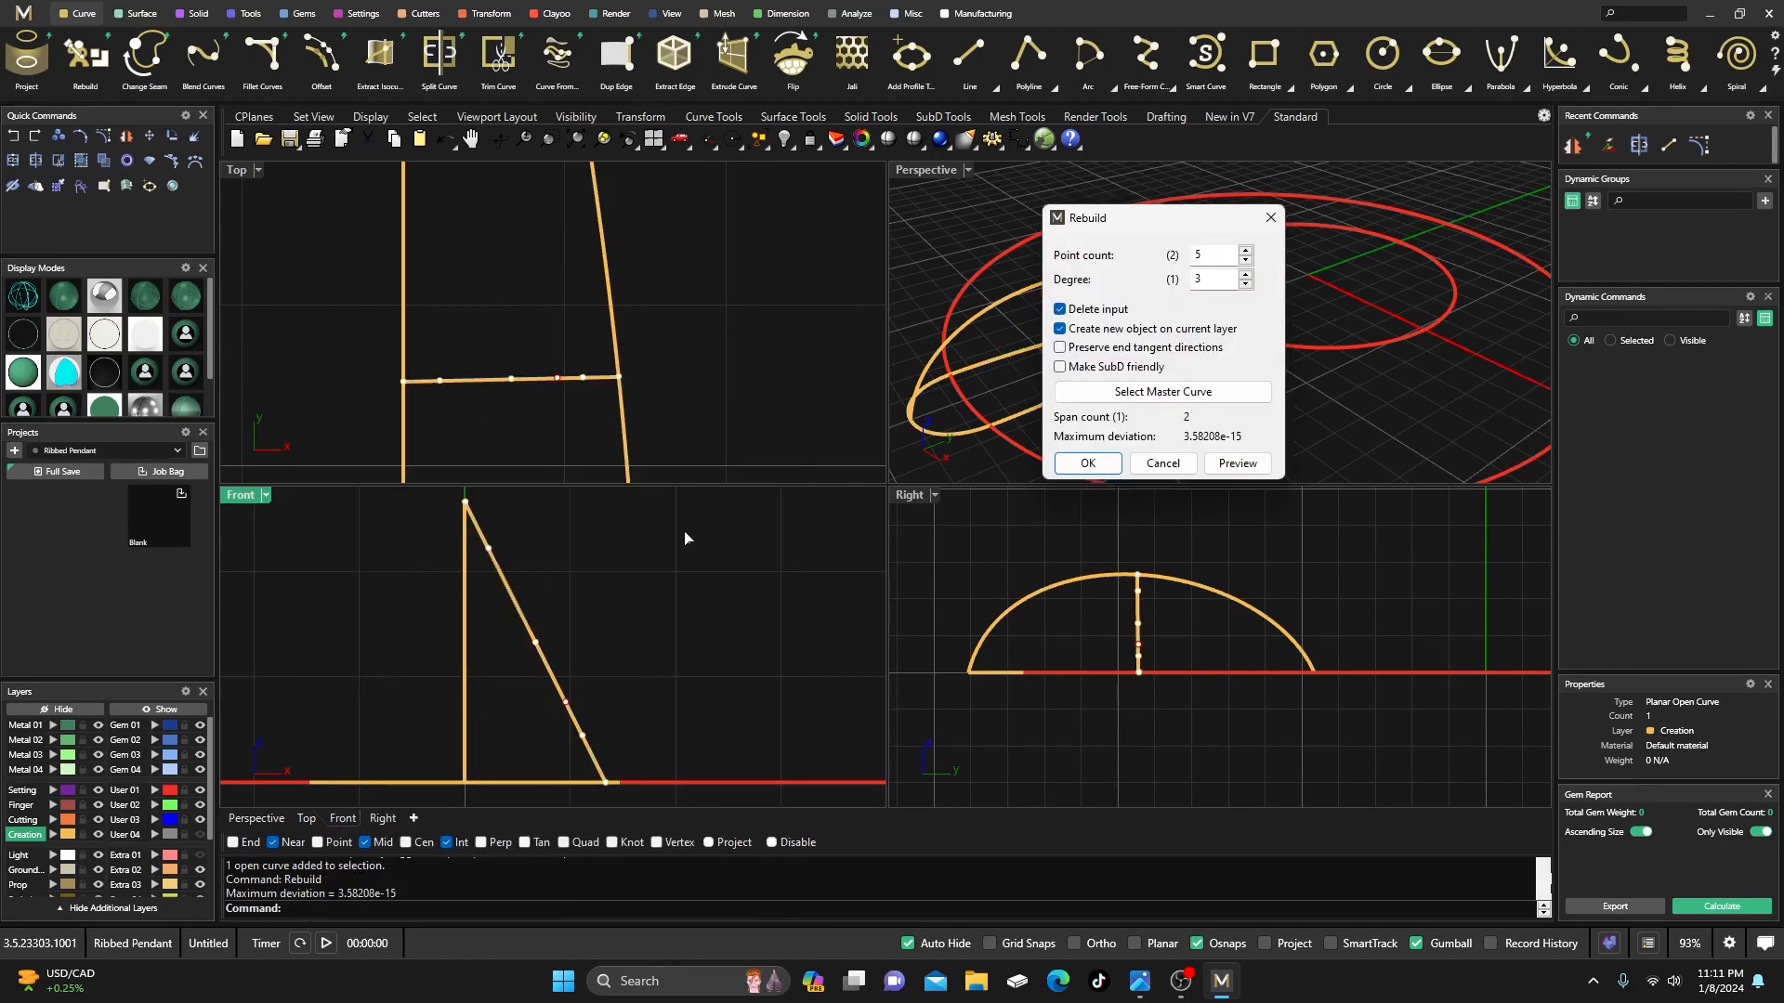
click(1094, 465)
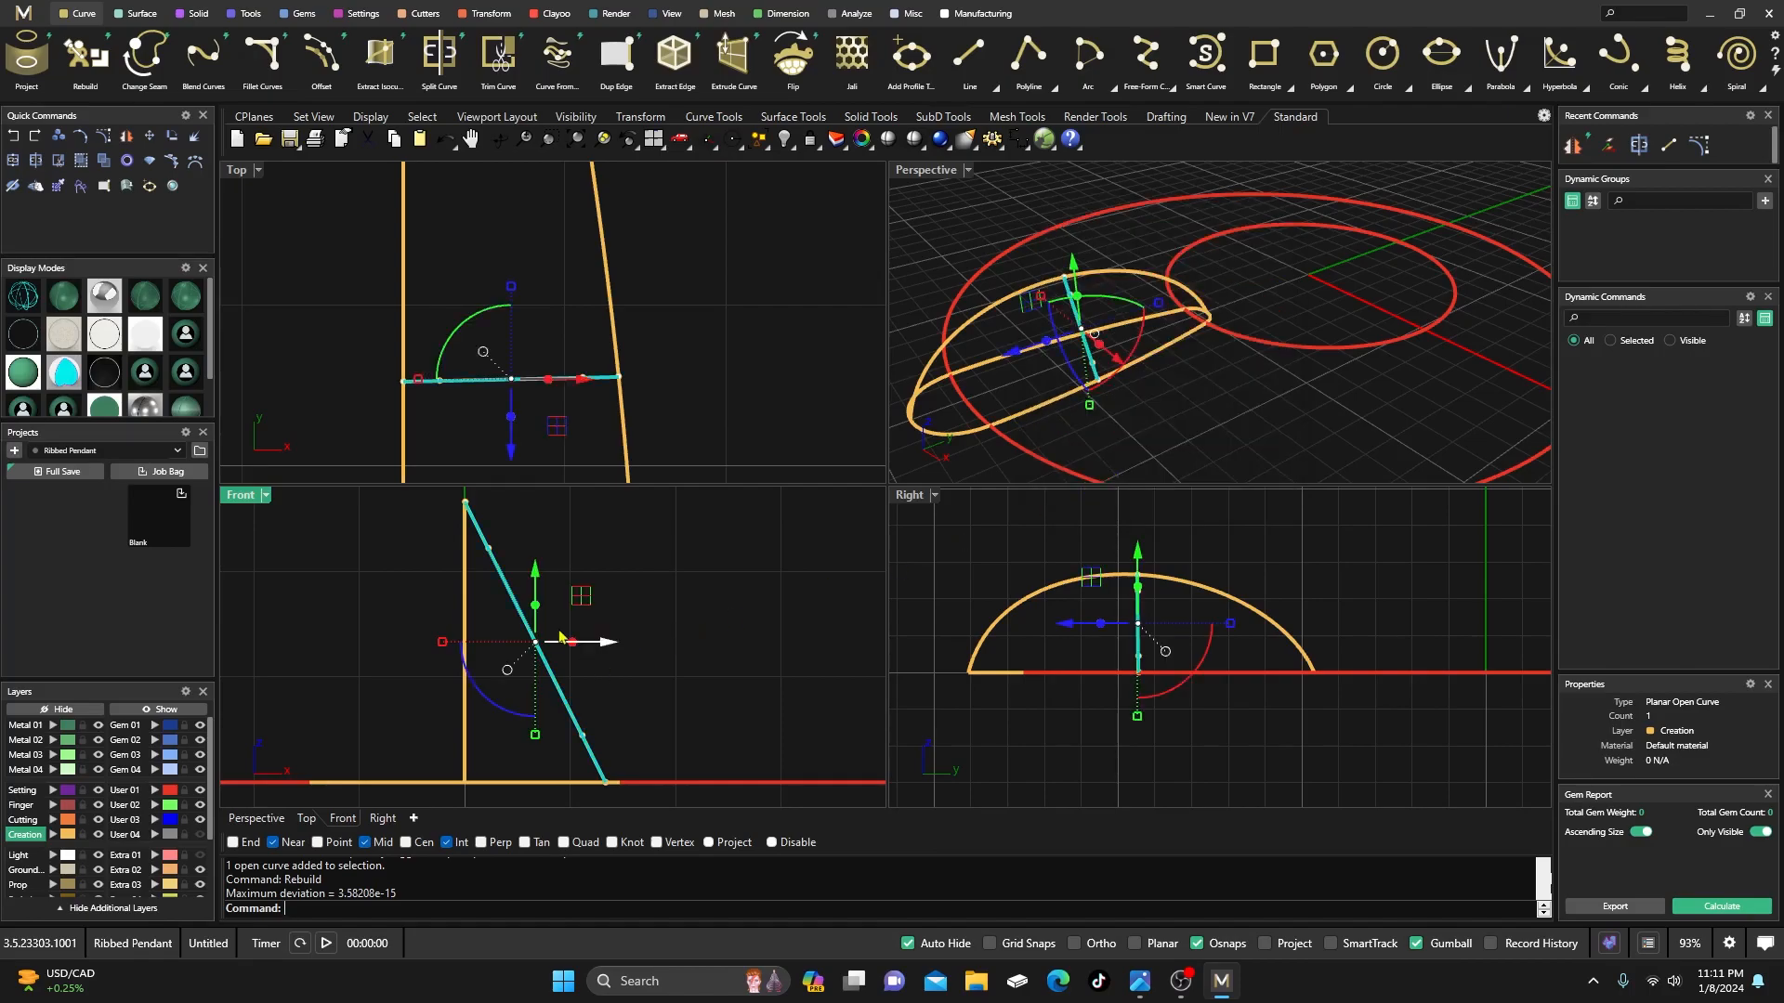
- Move the upper control points outward and up in the maximized Front view to form a rounded shoulder that starts level at the peak
scroll(499, 603, down, 2)
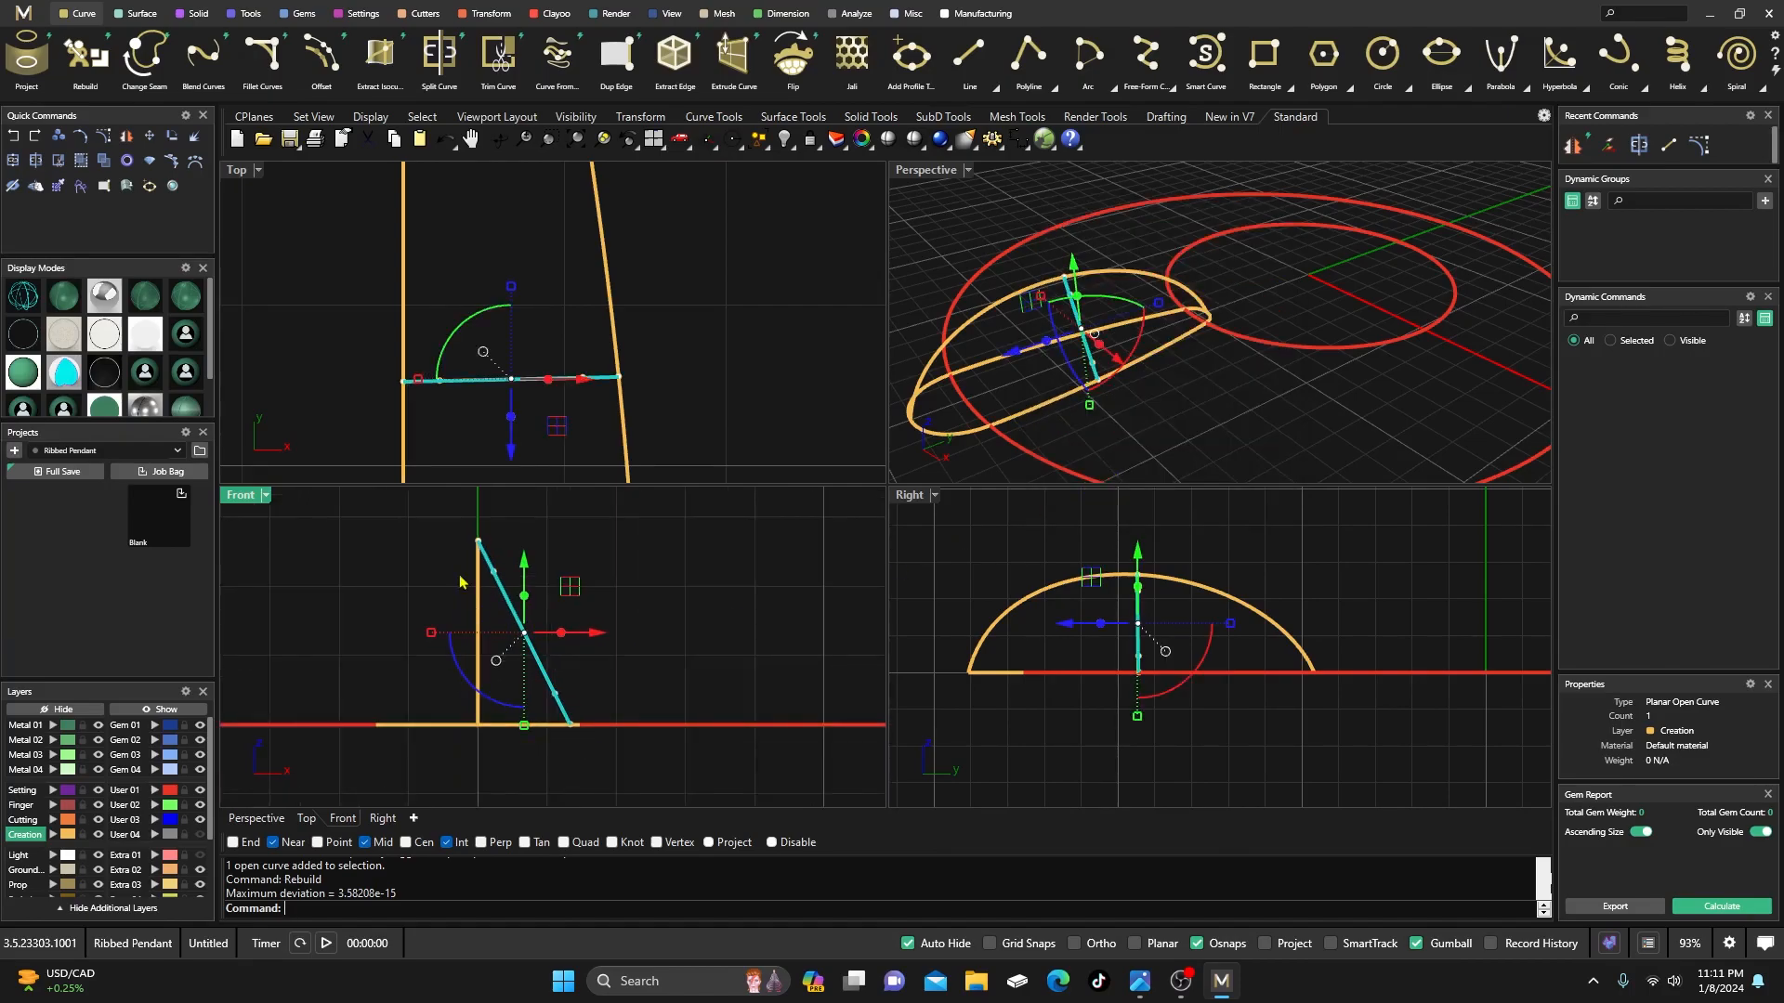
double_click(239, 500)
click(628, 369)
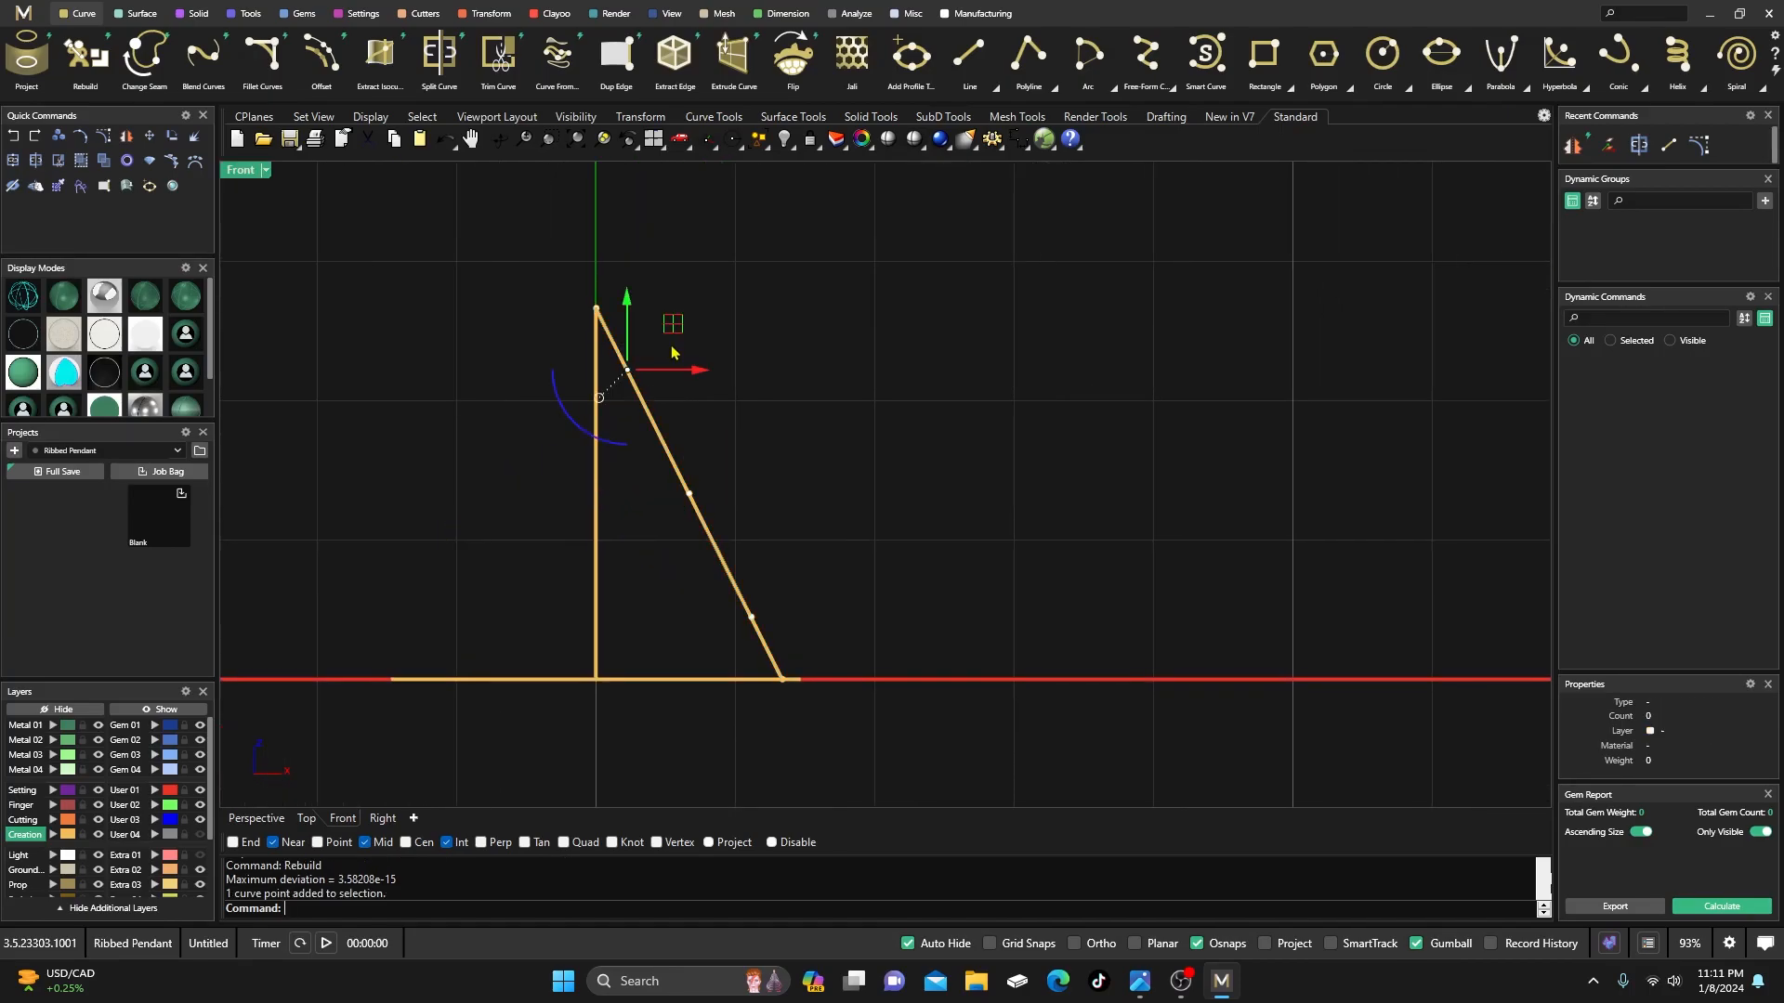
drag(675, 324, 755, 282)
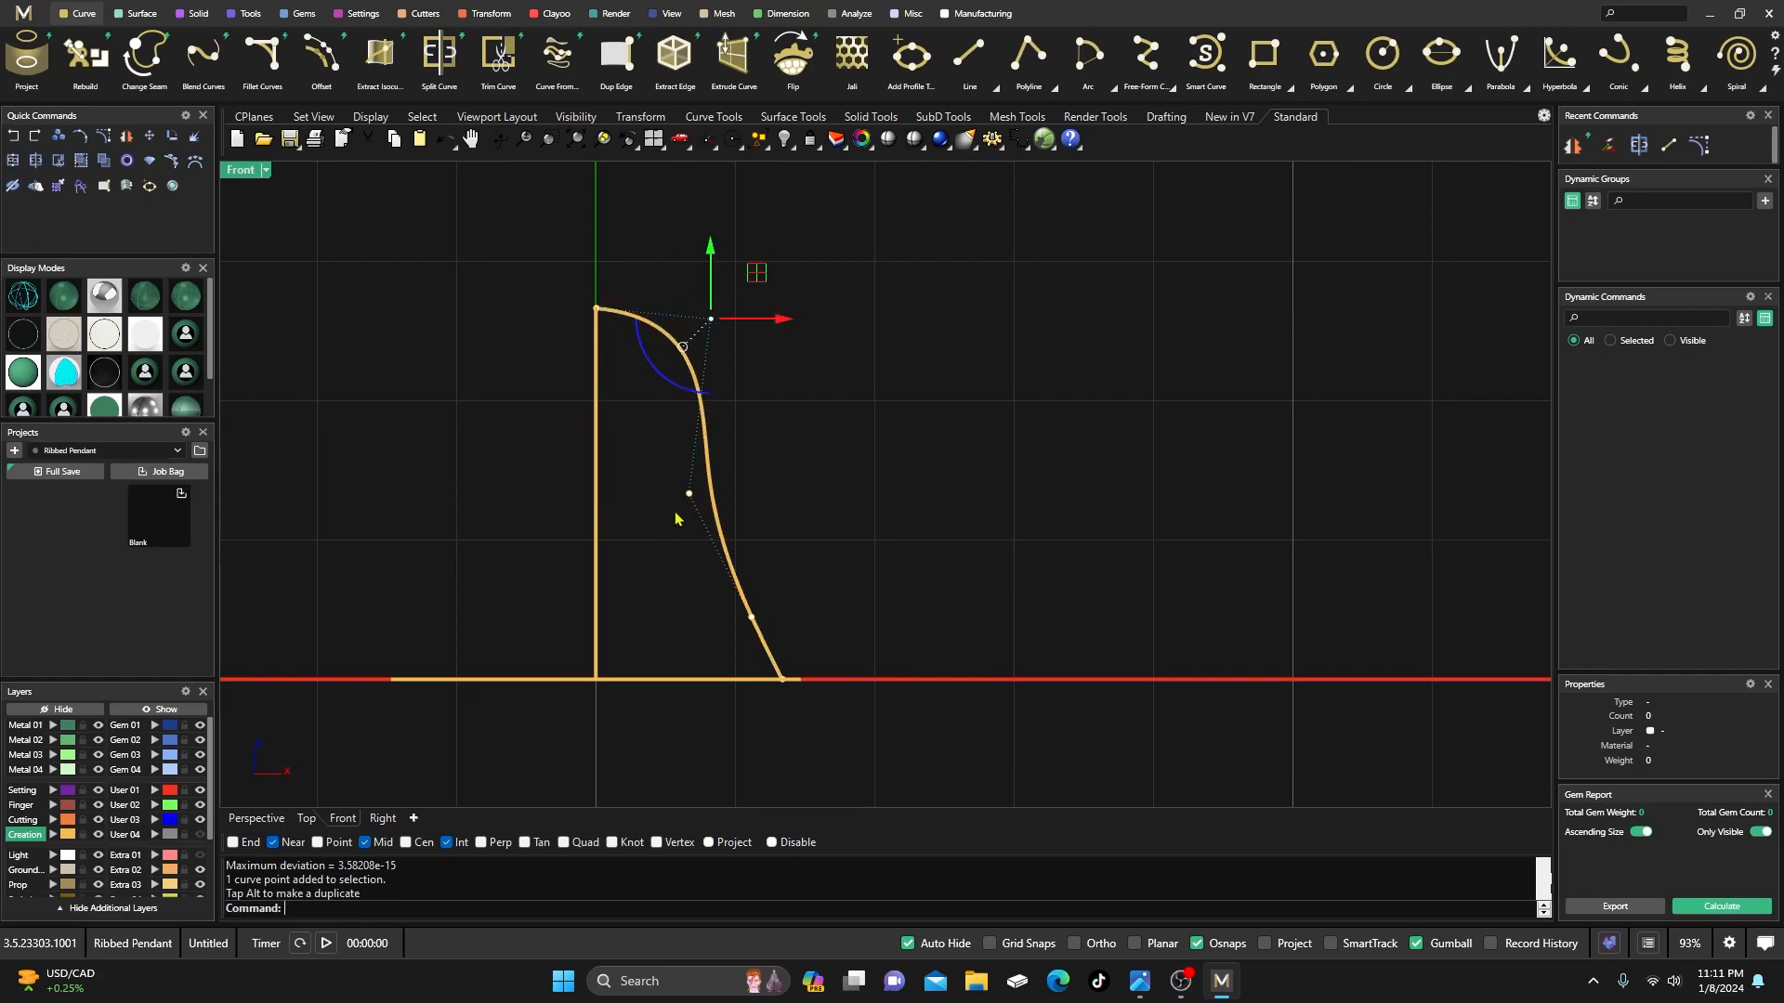
click(688, 494)
drag(740, 449, 777, 351)
click(711, 318)
drag(750, 278, 742, 268)
- Move the control point near the base outward and lower the middle one slightly to smooth the half cross-section's side
click(751, 617)
drag(822, 622, 844, 621)
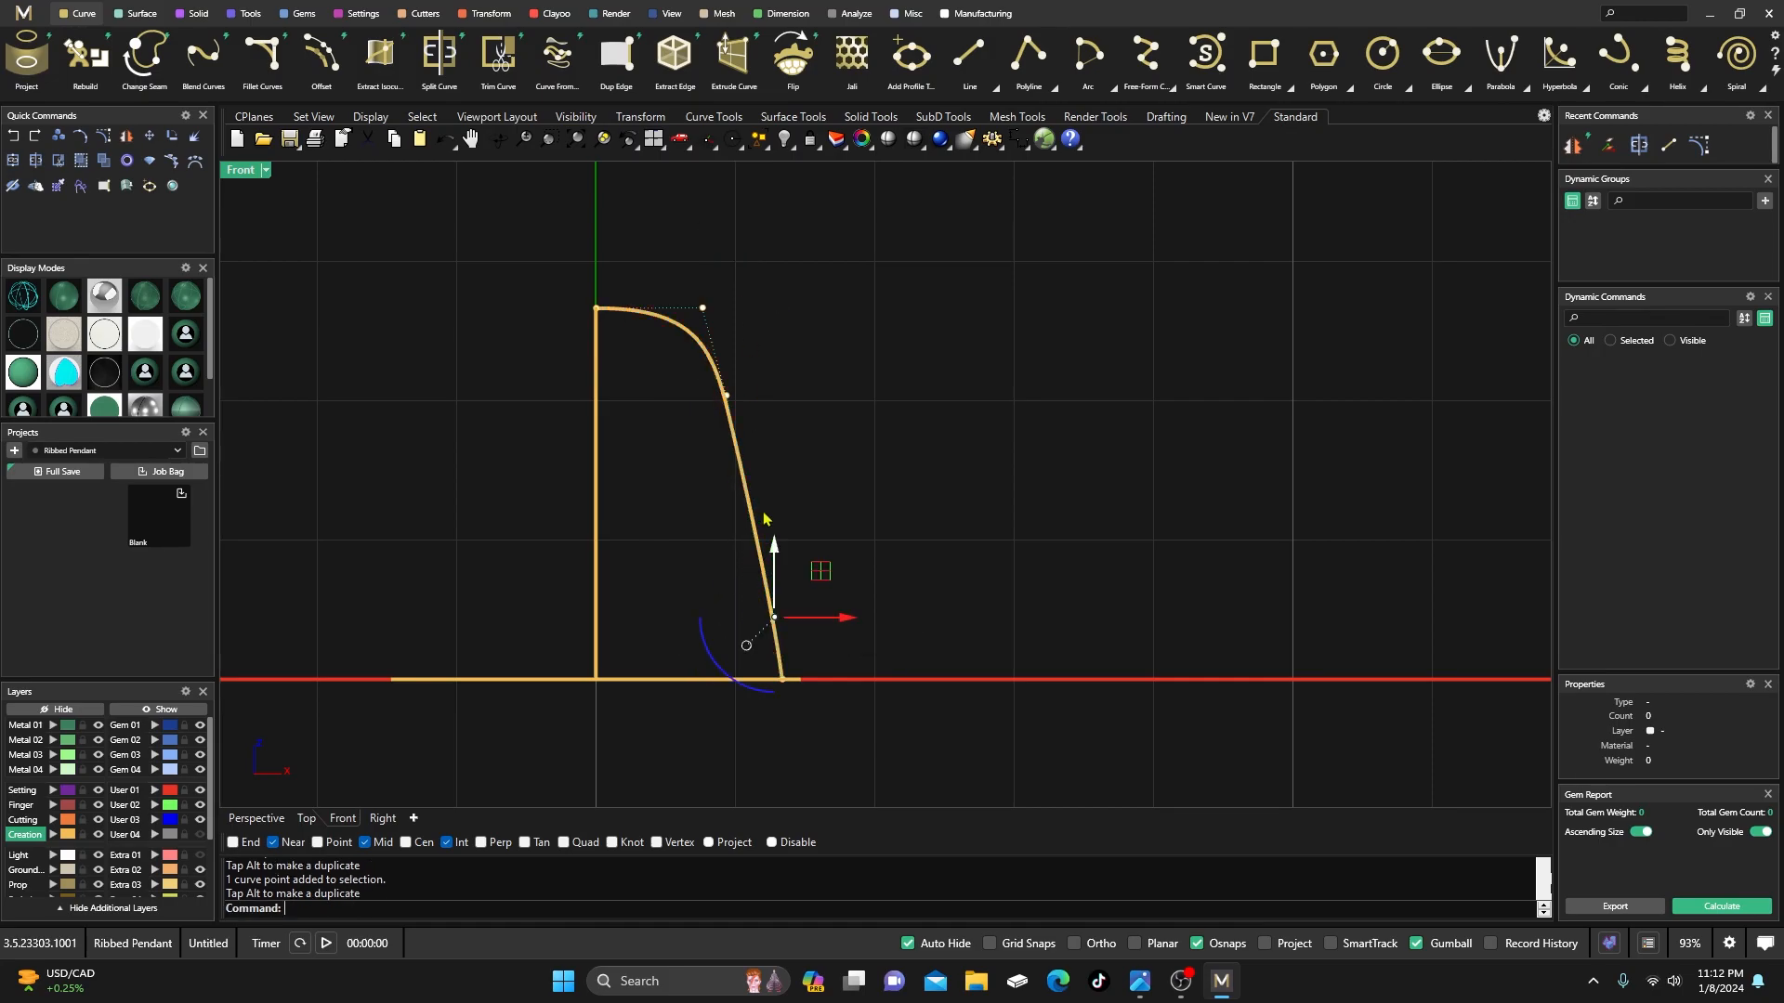
click(727, 399)
drag(773, 349, 781, 372)
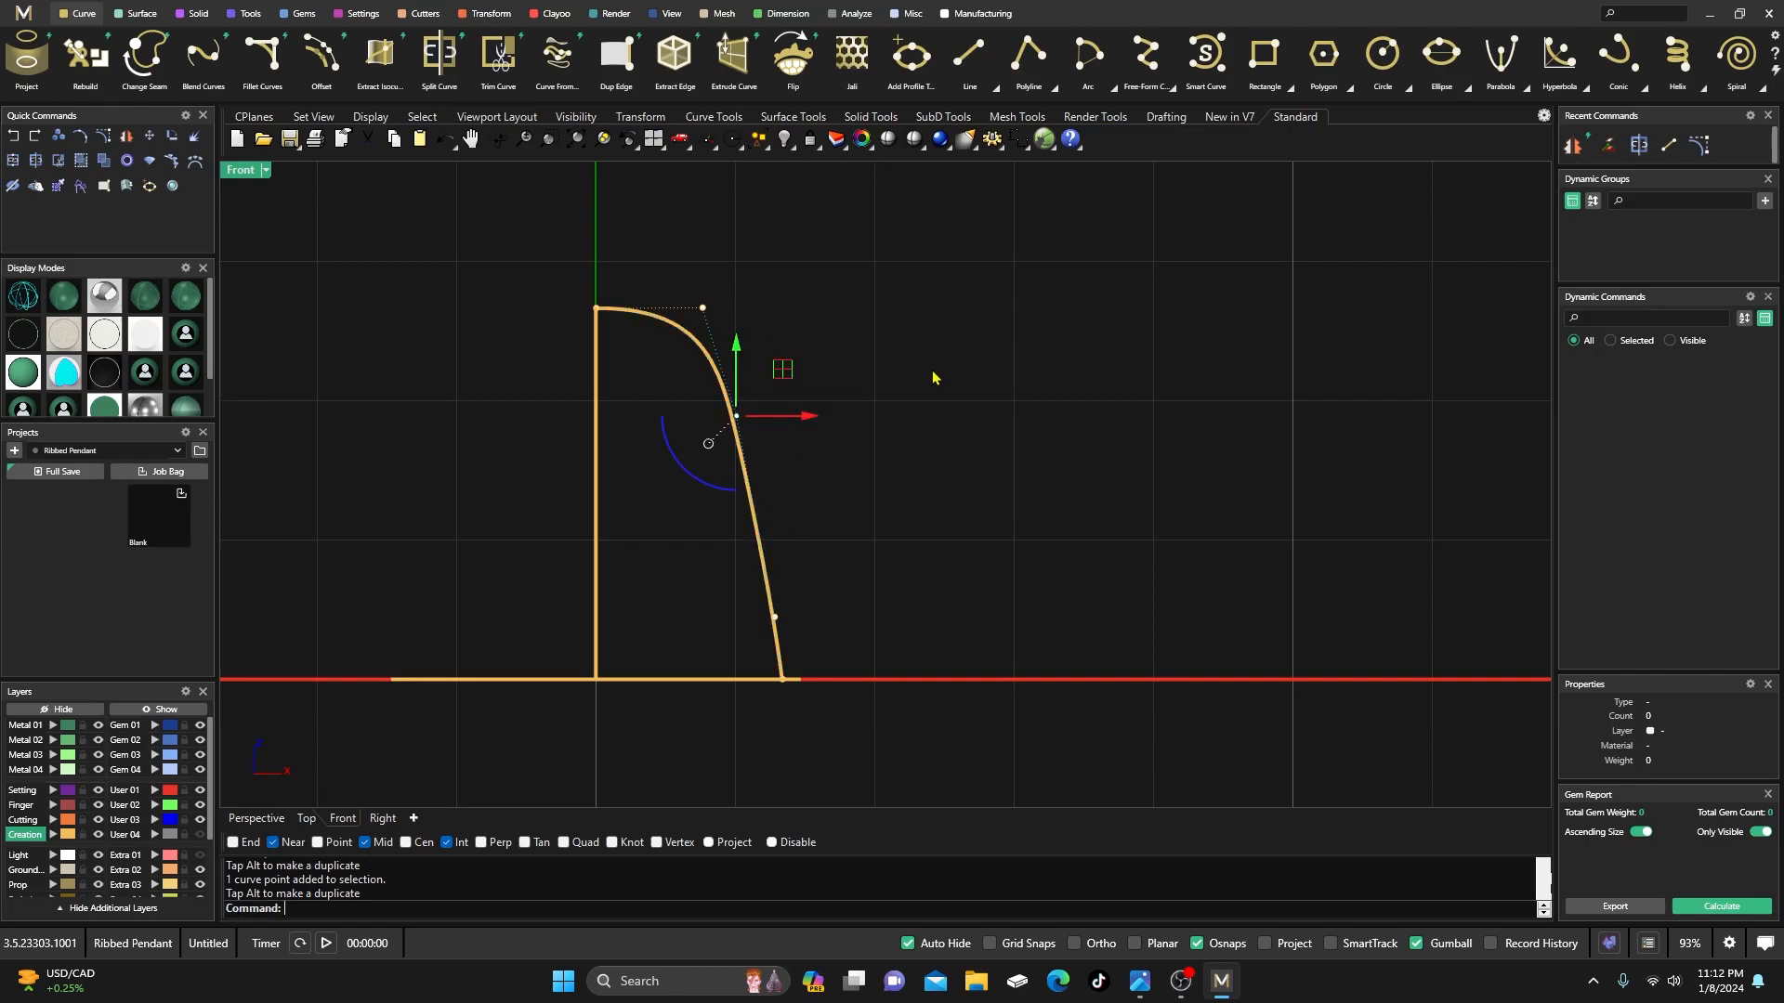
key(Escape)
key(Escape)
double_click(256, 171)
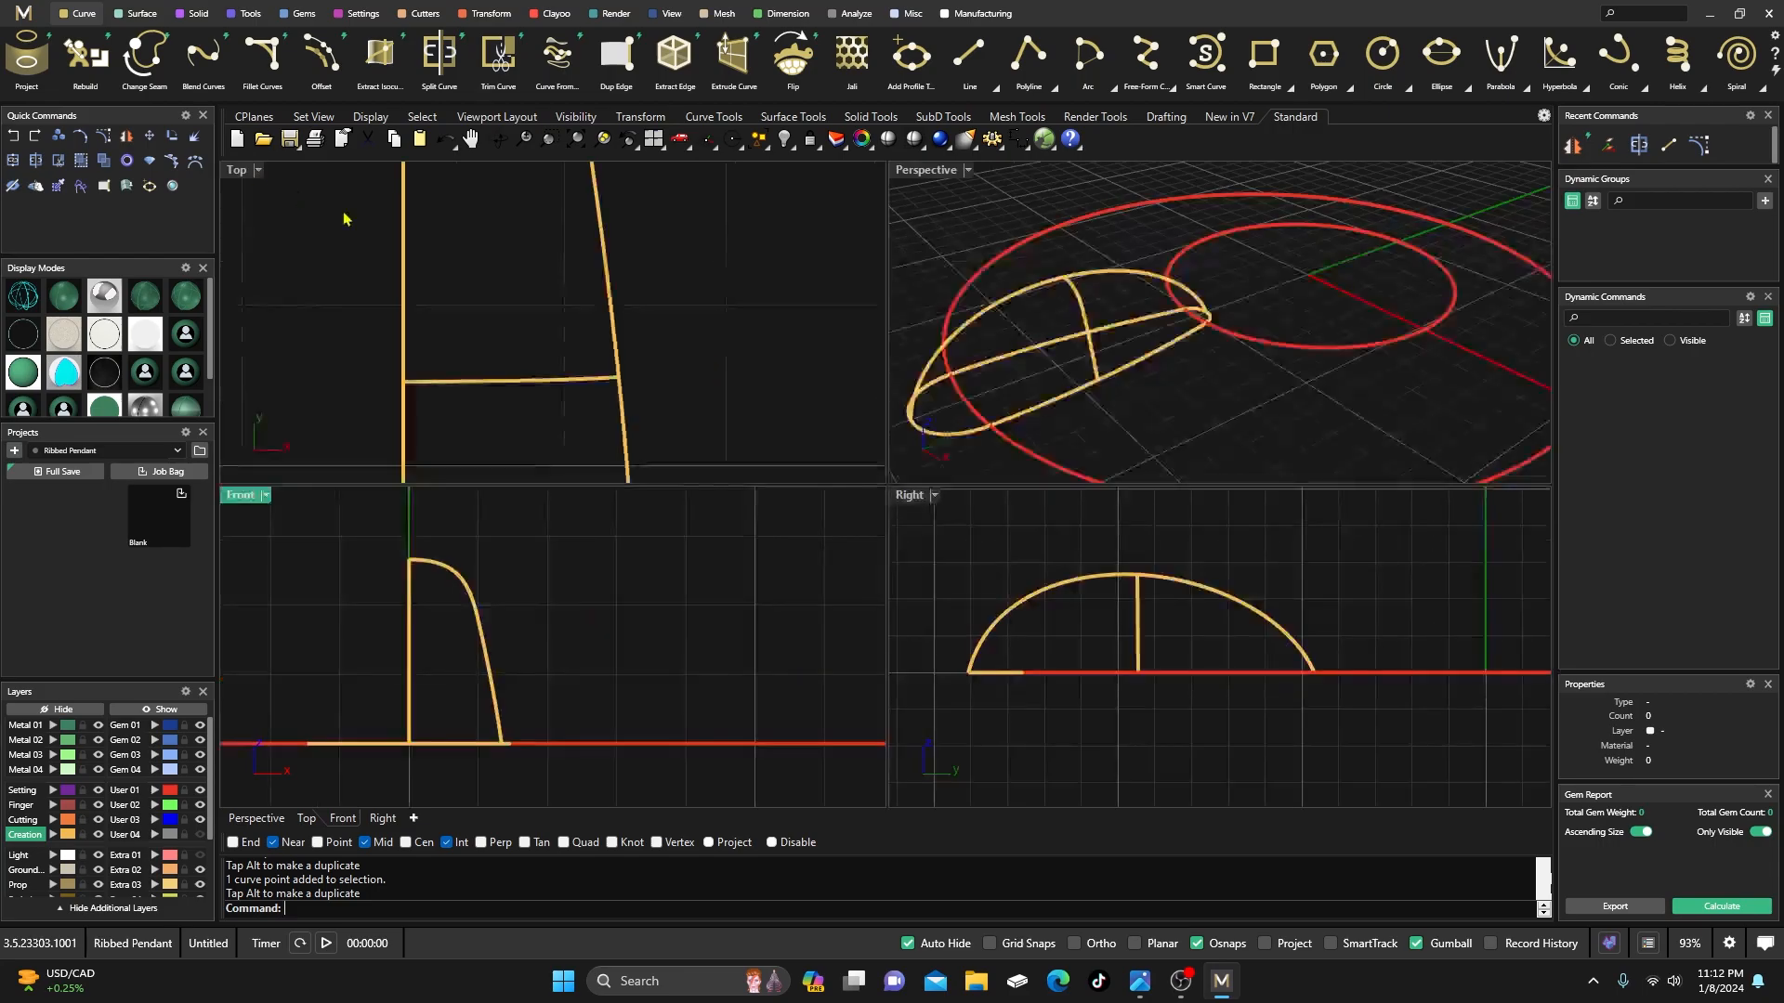
- Mirror the half cross-section curve across the rib's centerline with Y Mirror enabled
click(1092, 308)
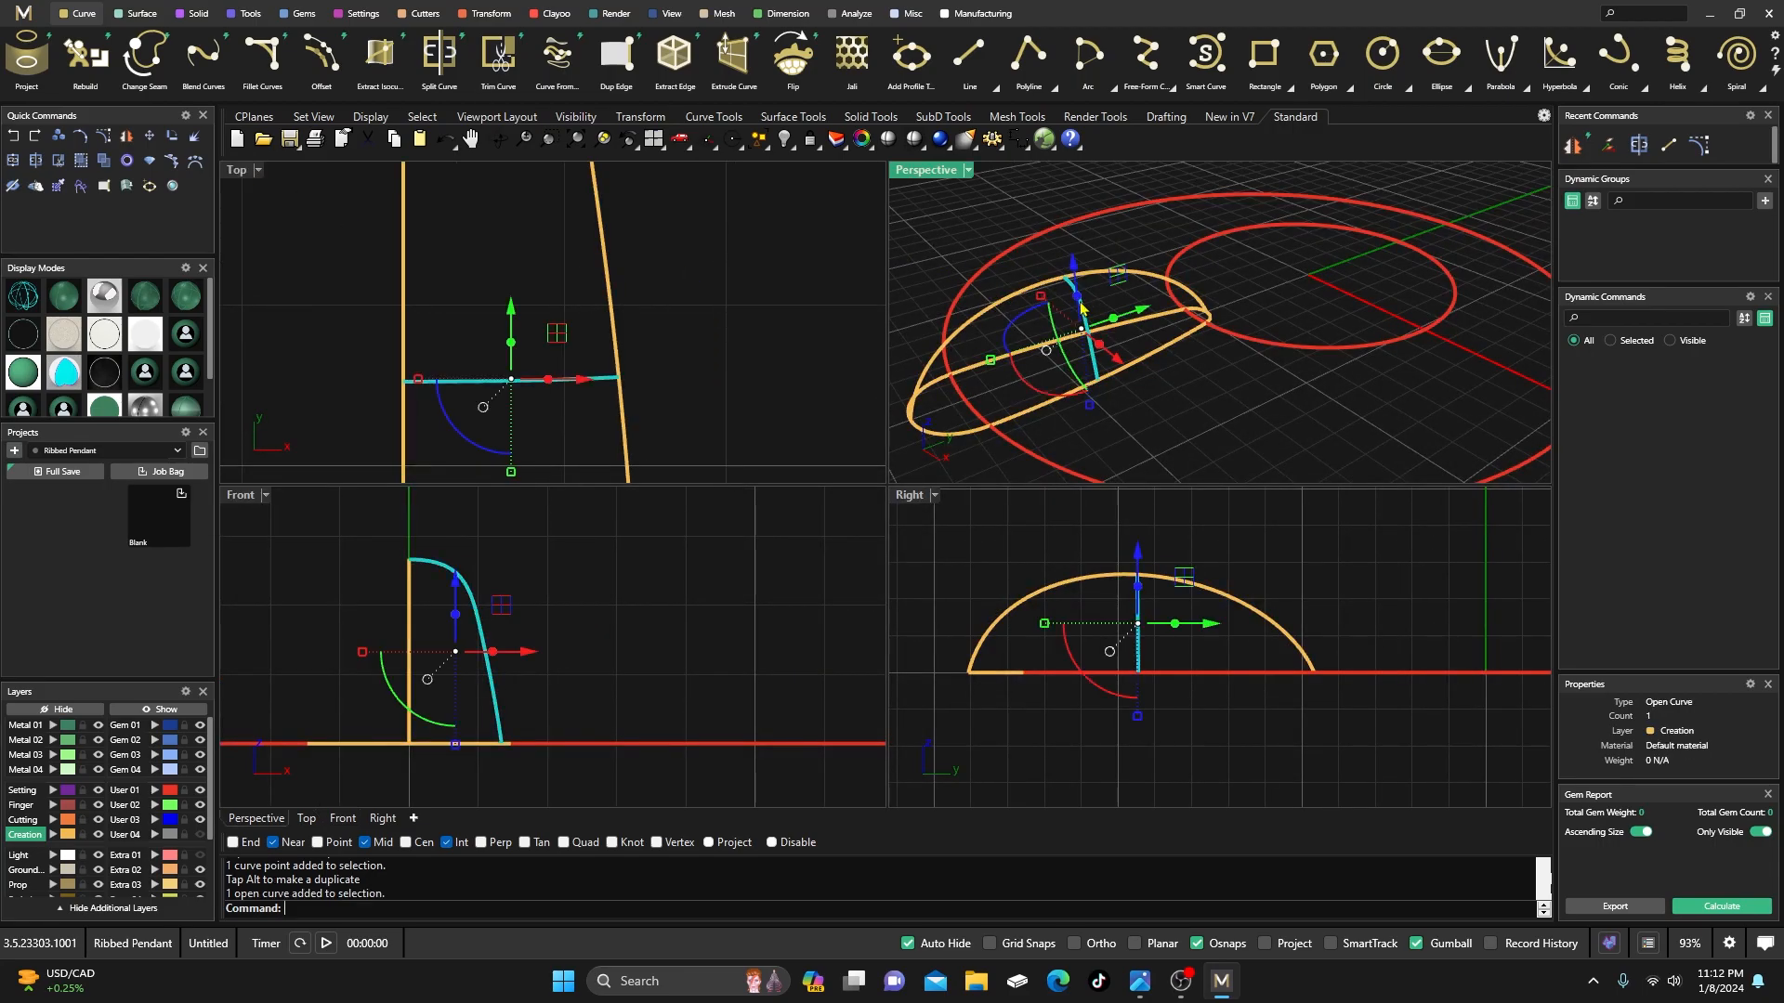
click(492, 13)
click(203, 55)
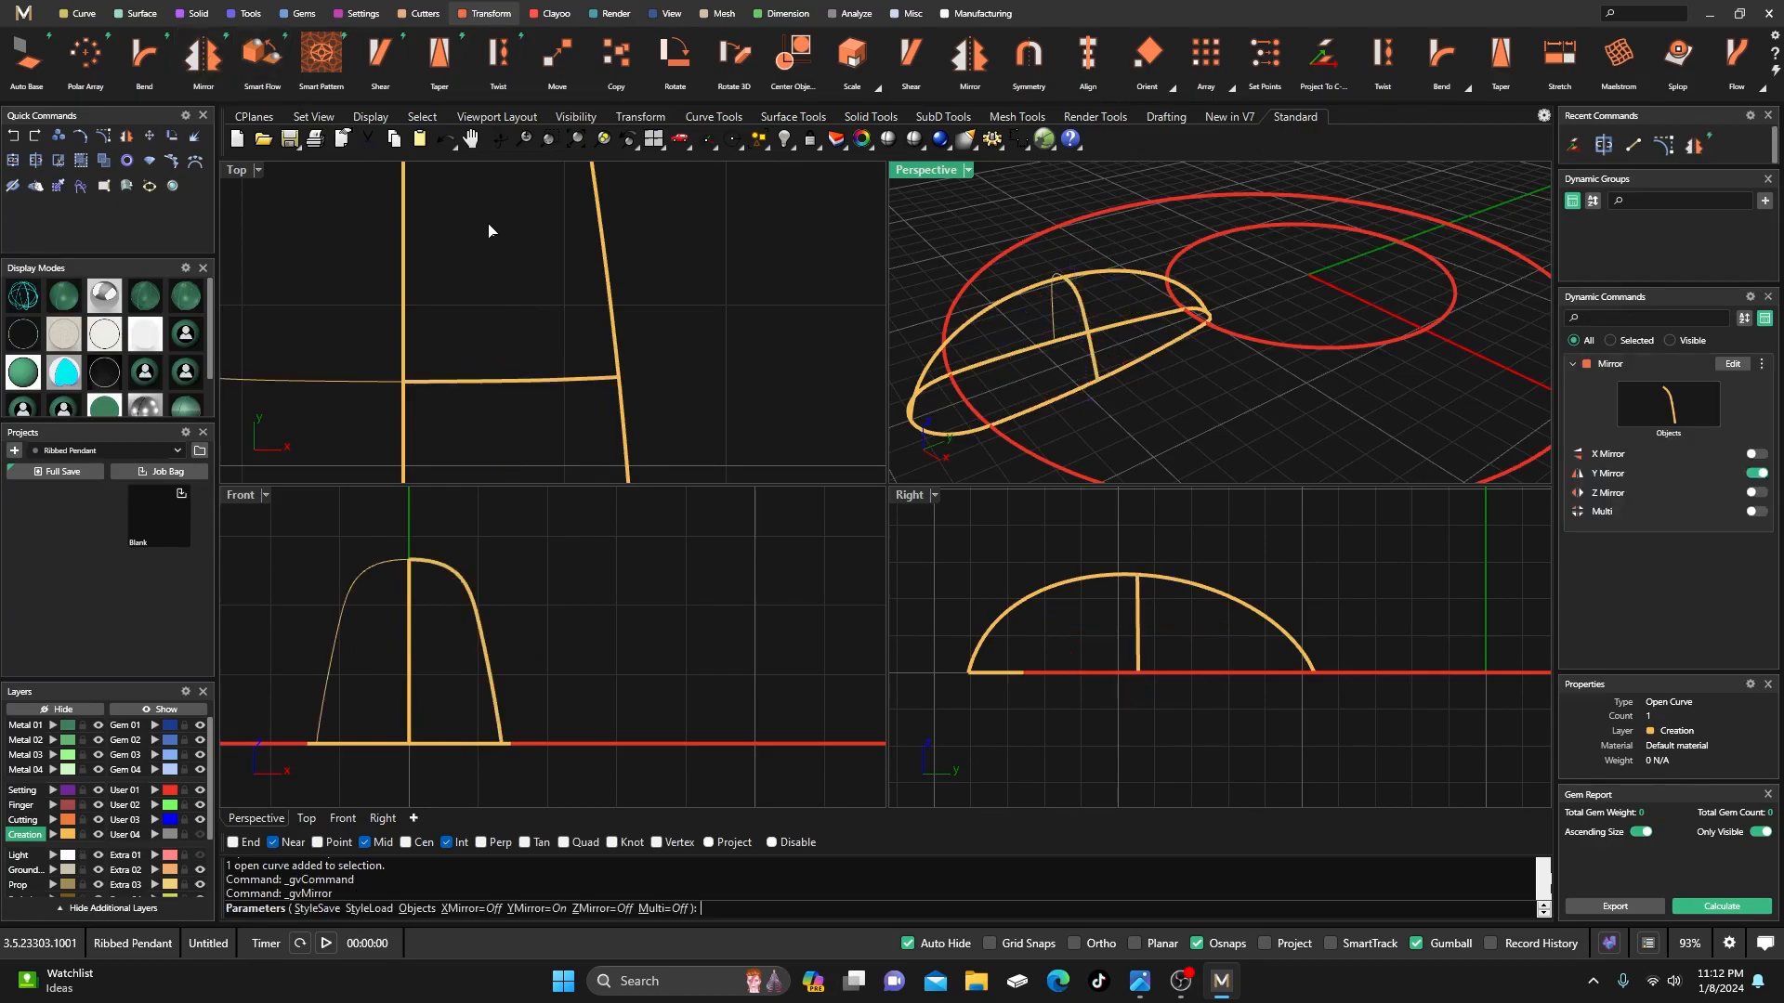
right_click(483, 387)
- Join the two mirrored cross-section halves into one curve
click(450, 387)
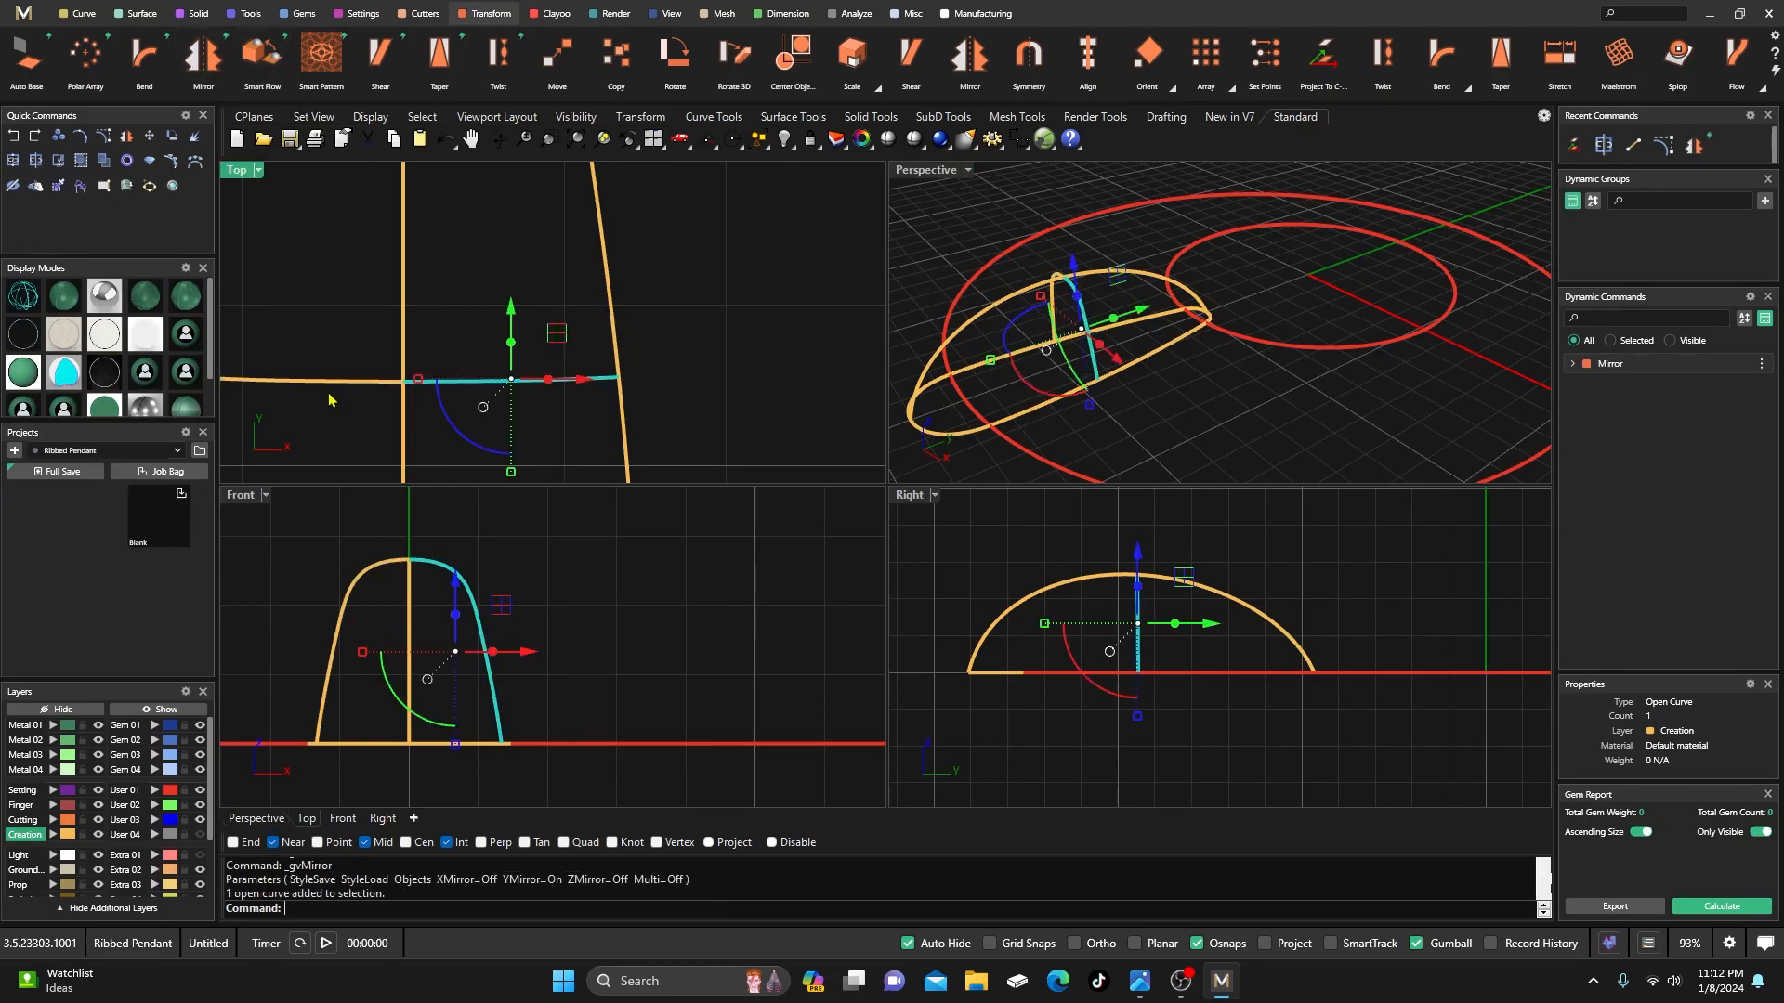
shift+click(335, 383)
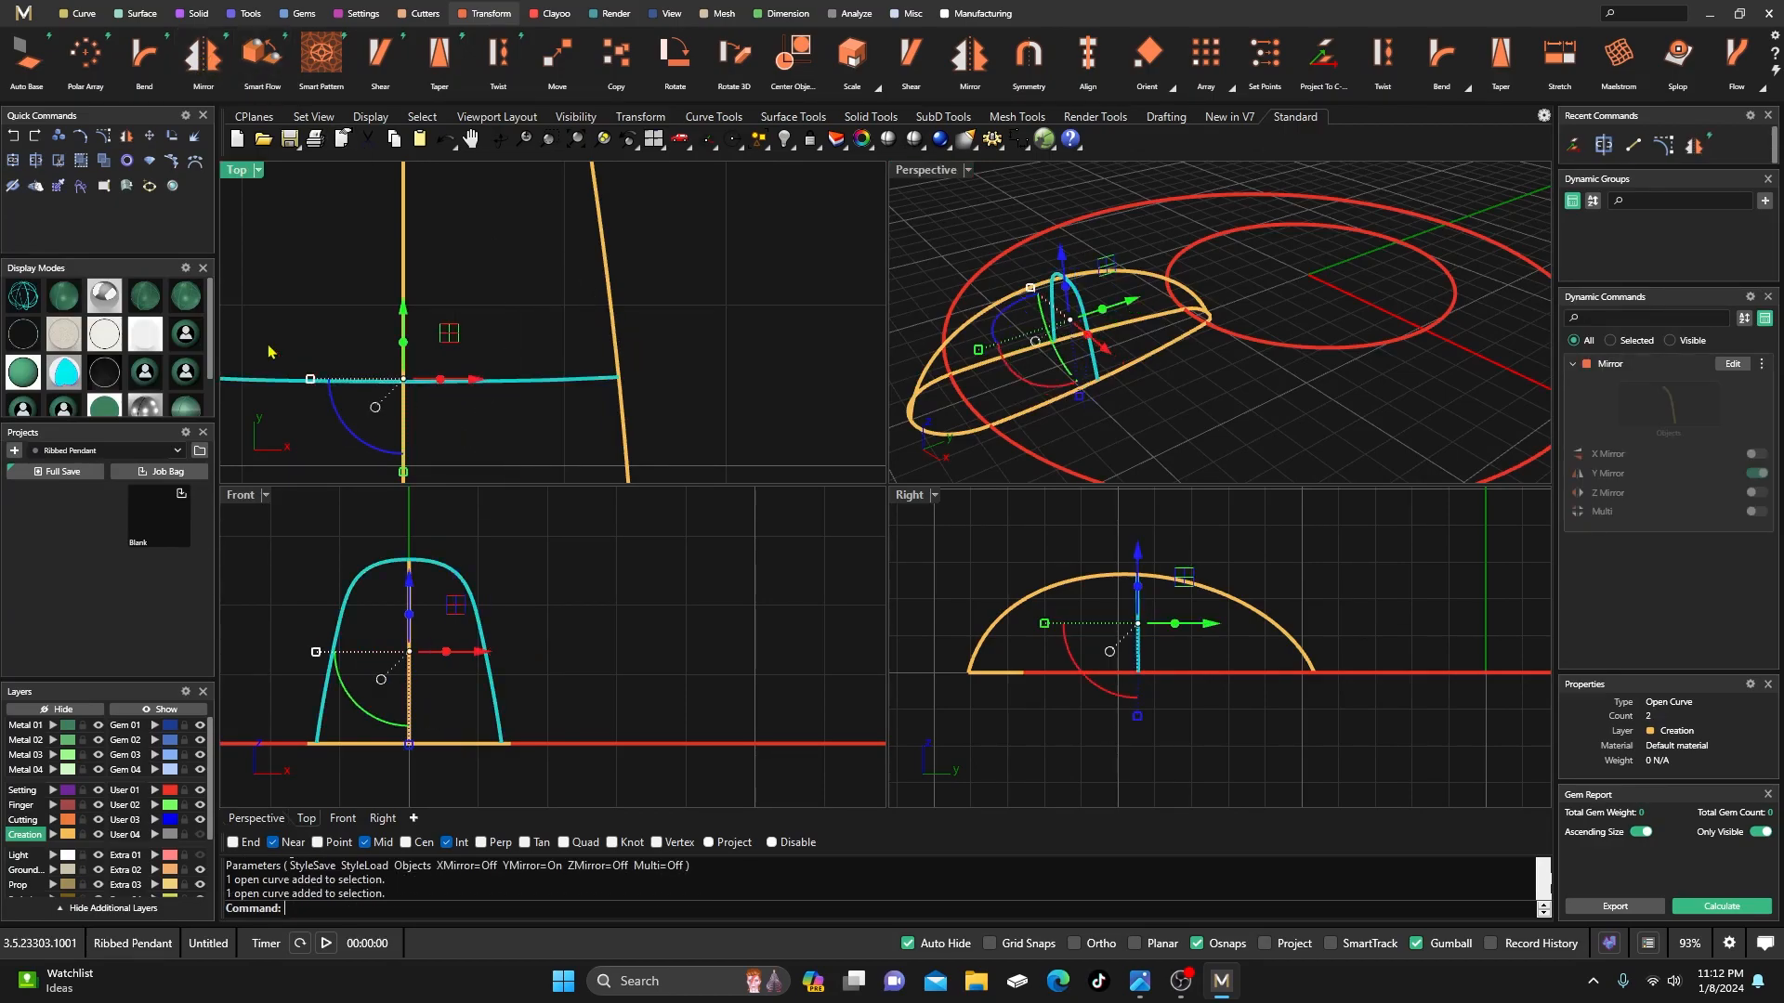
click(13, 161)
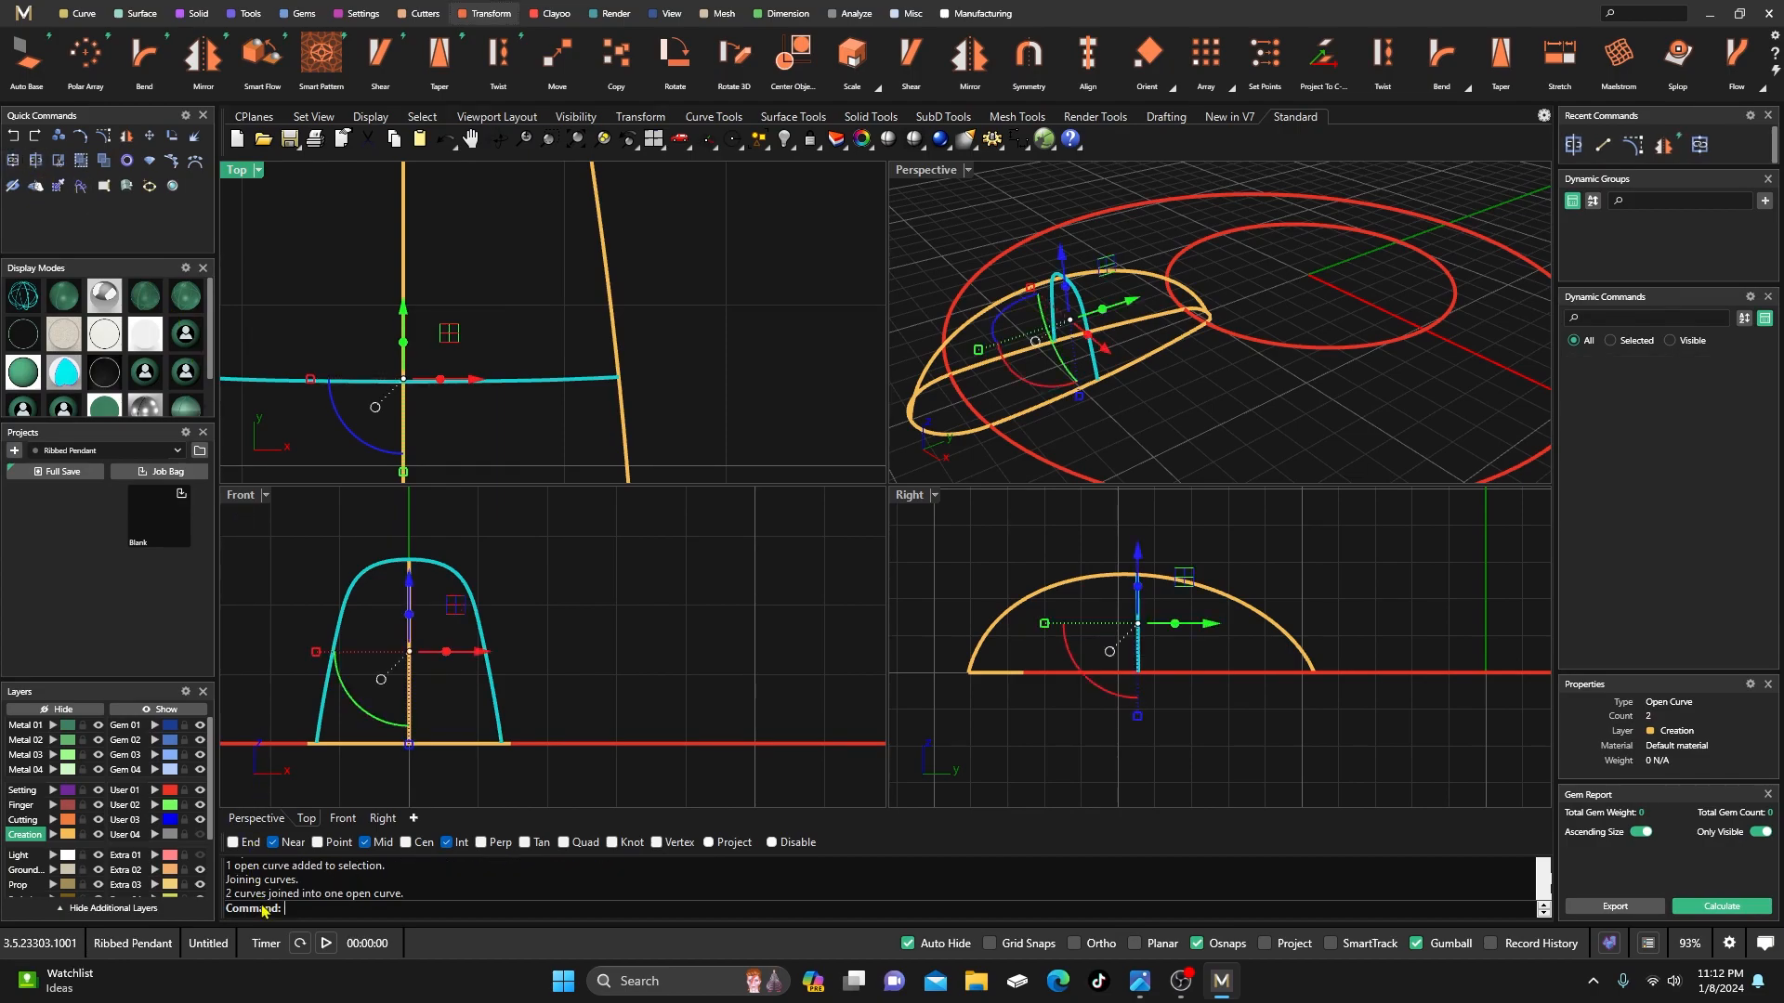
click(675, 245)
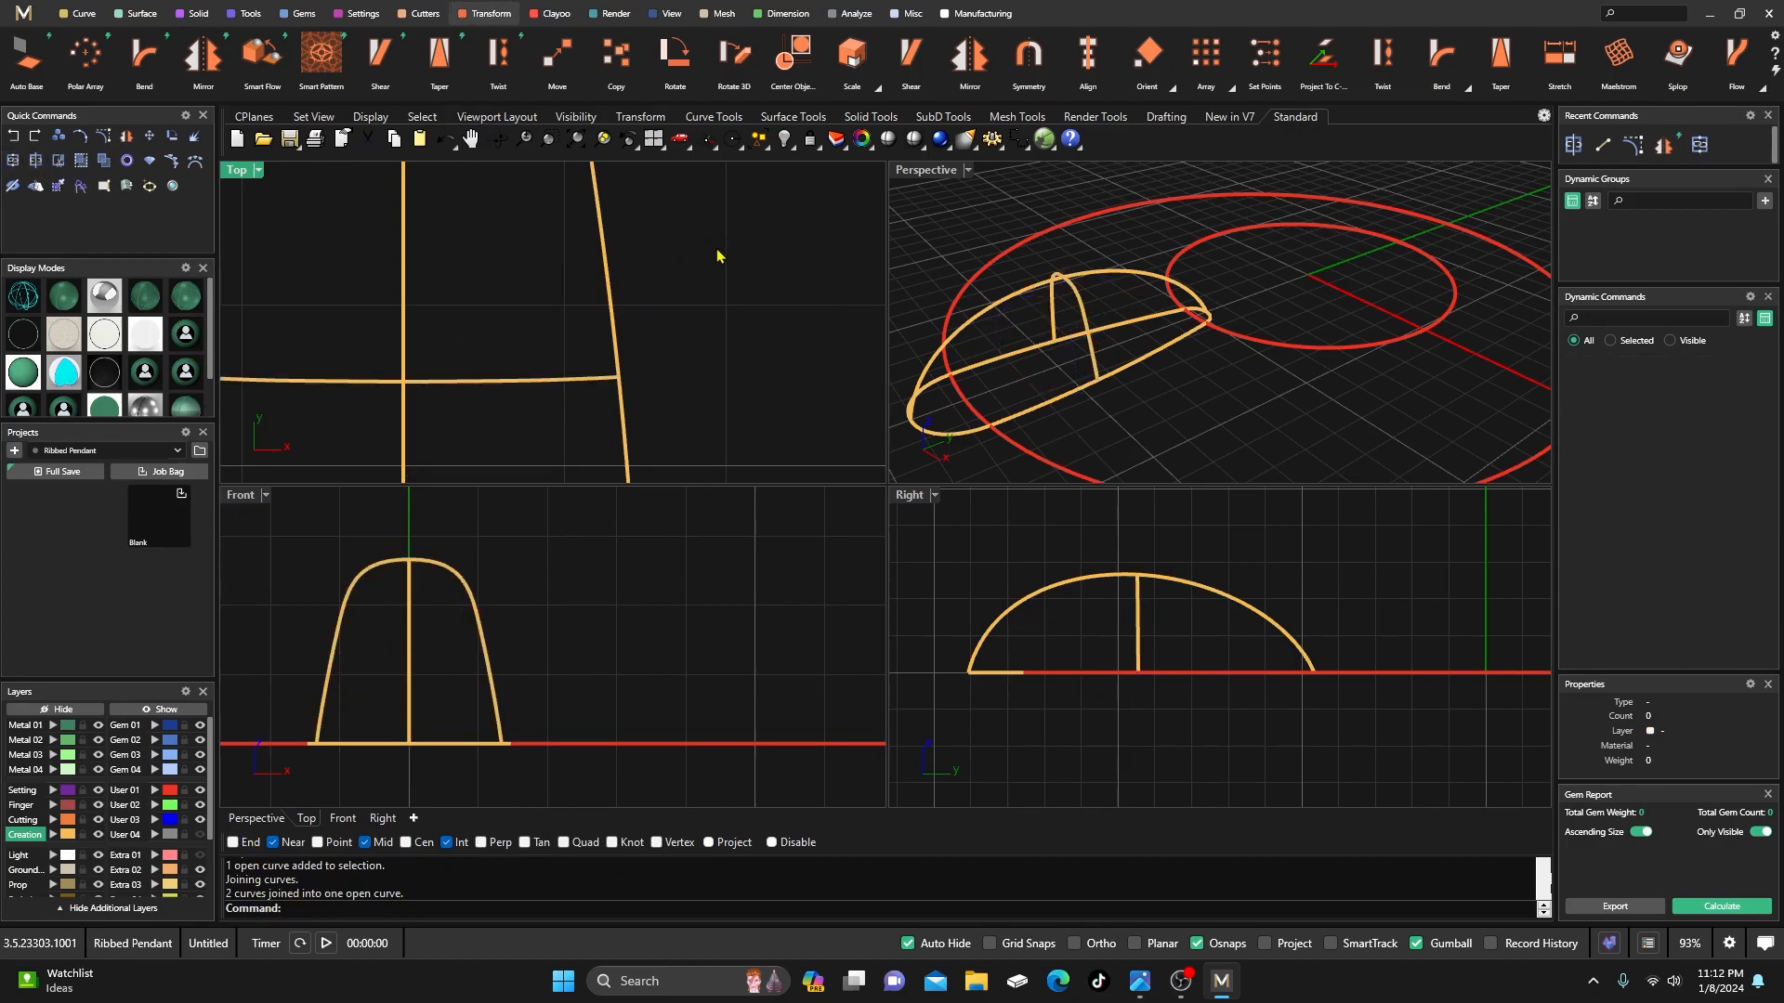
- Check that both outline halves and the arched profile are separate curves by selecting each one
scroll(715, 269, down, 3)
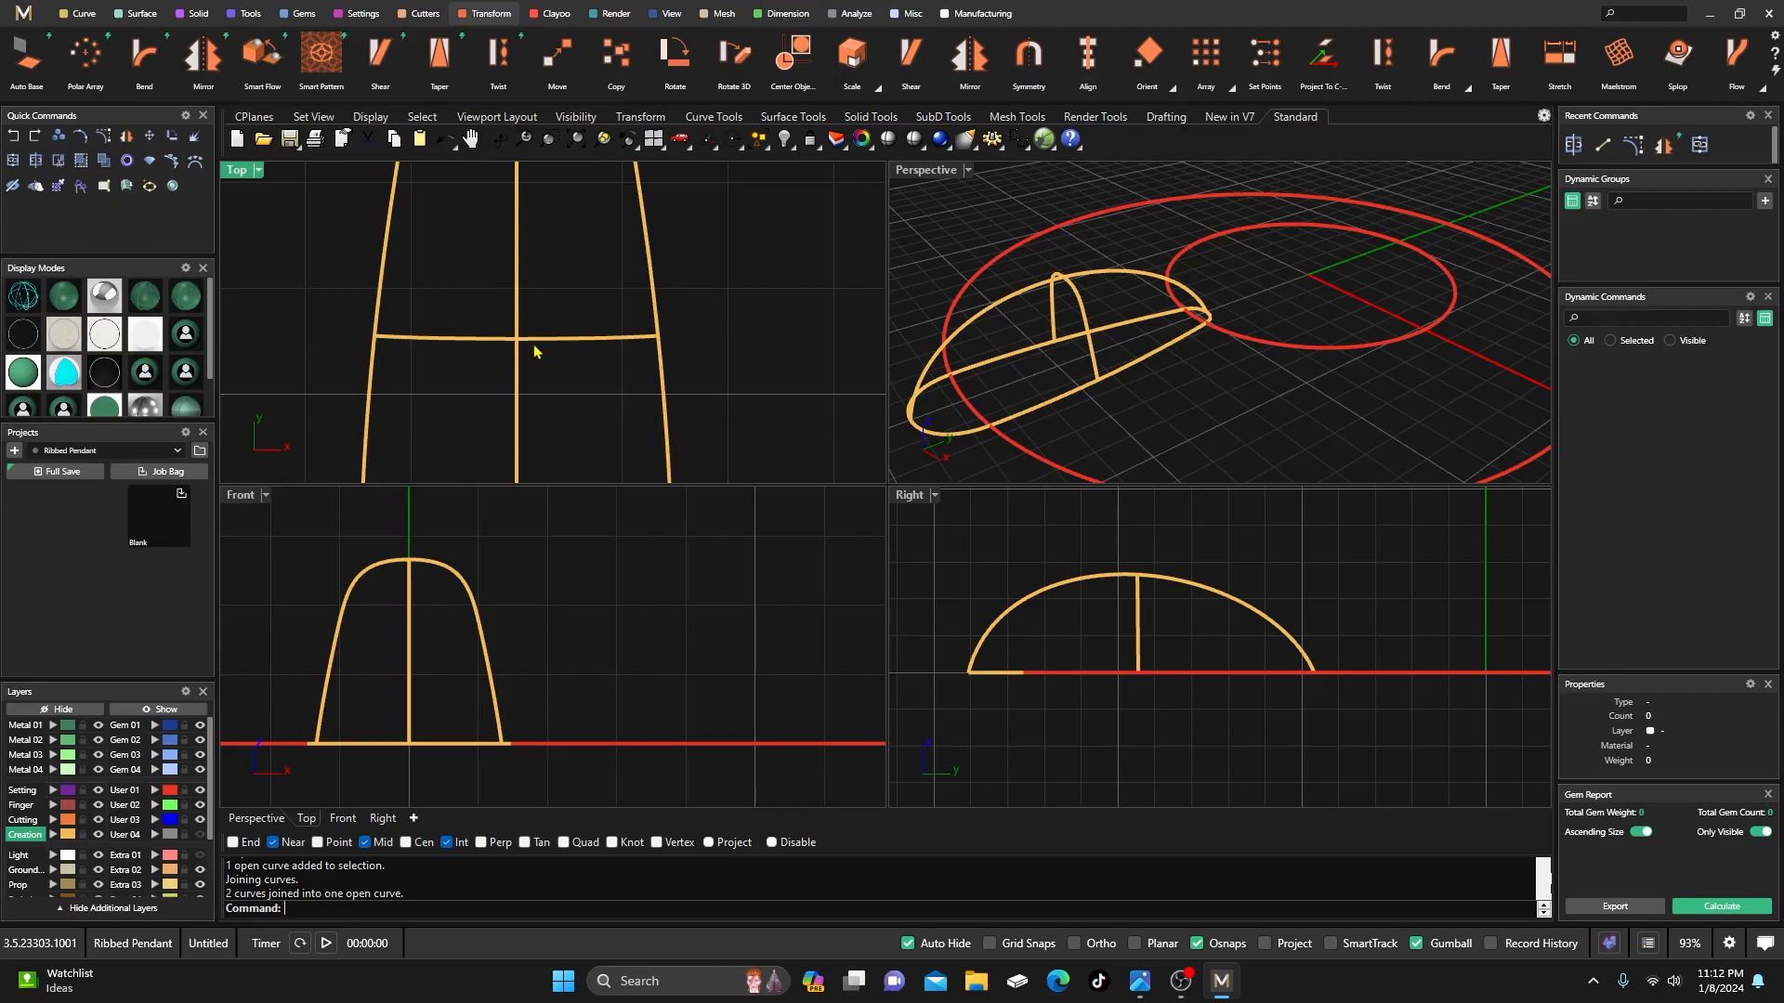
click(1041, 364)
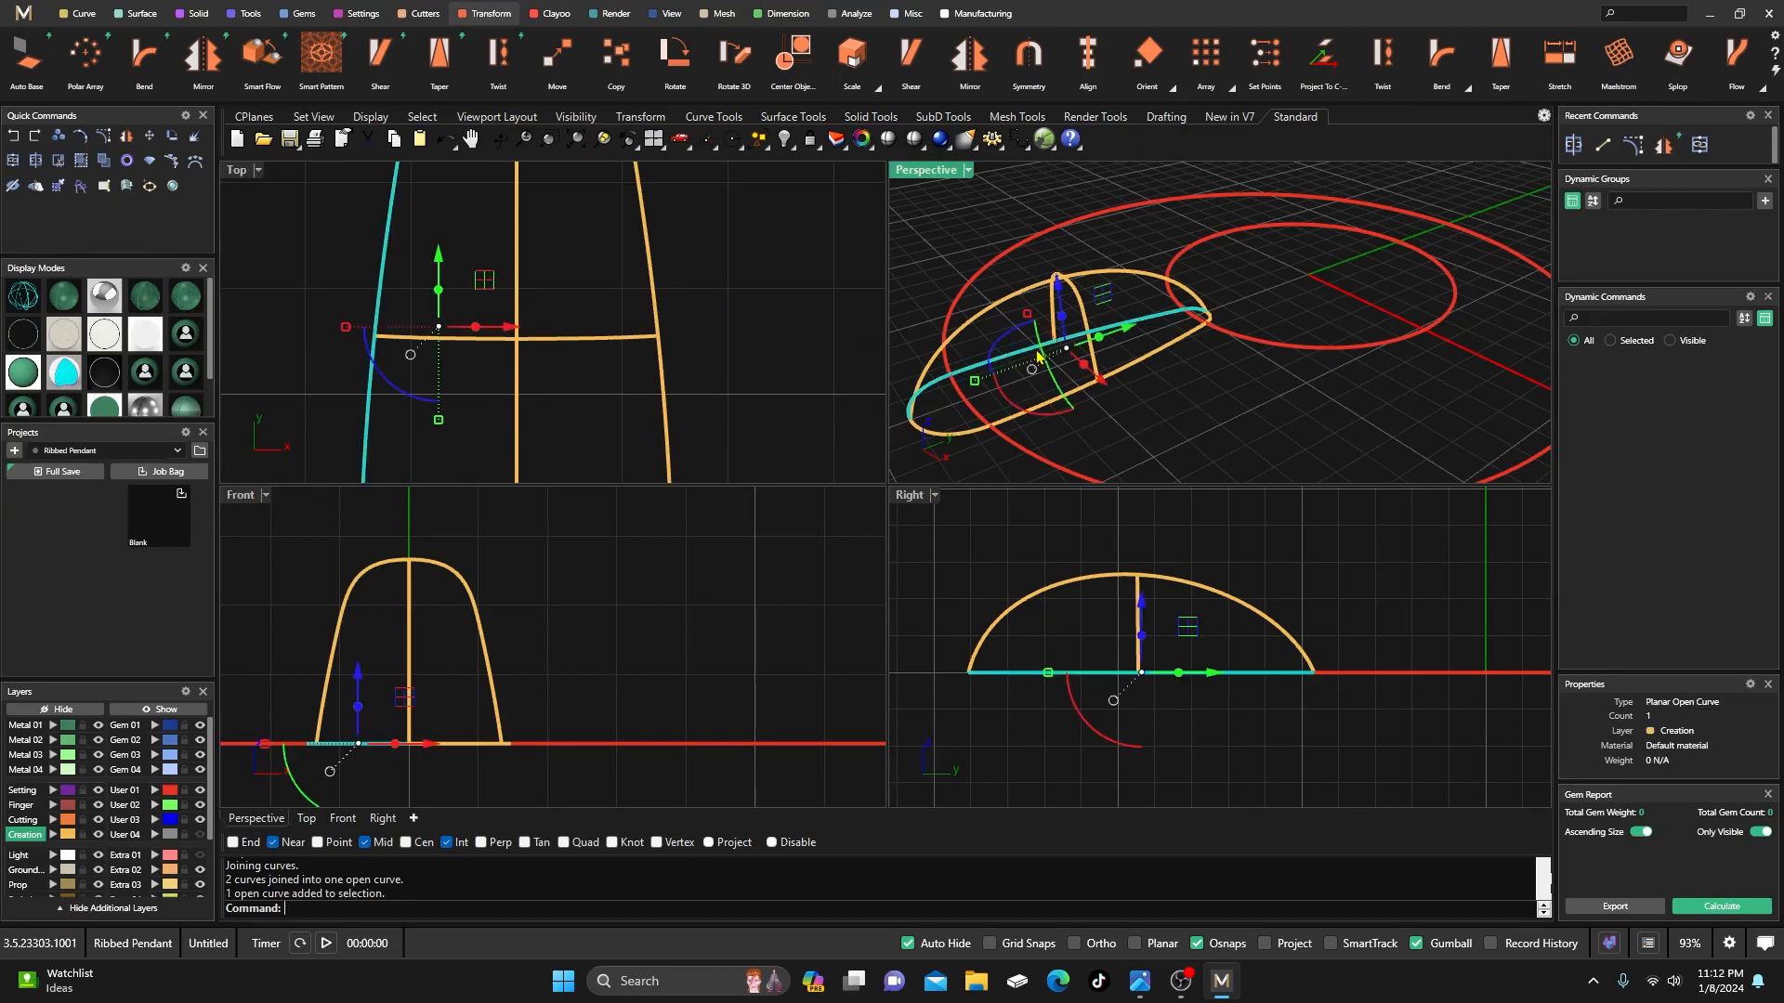
click(1025, 294)
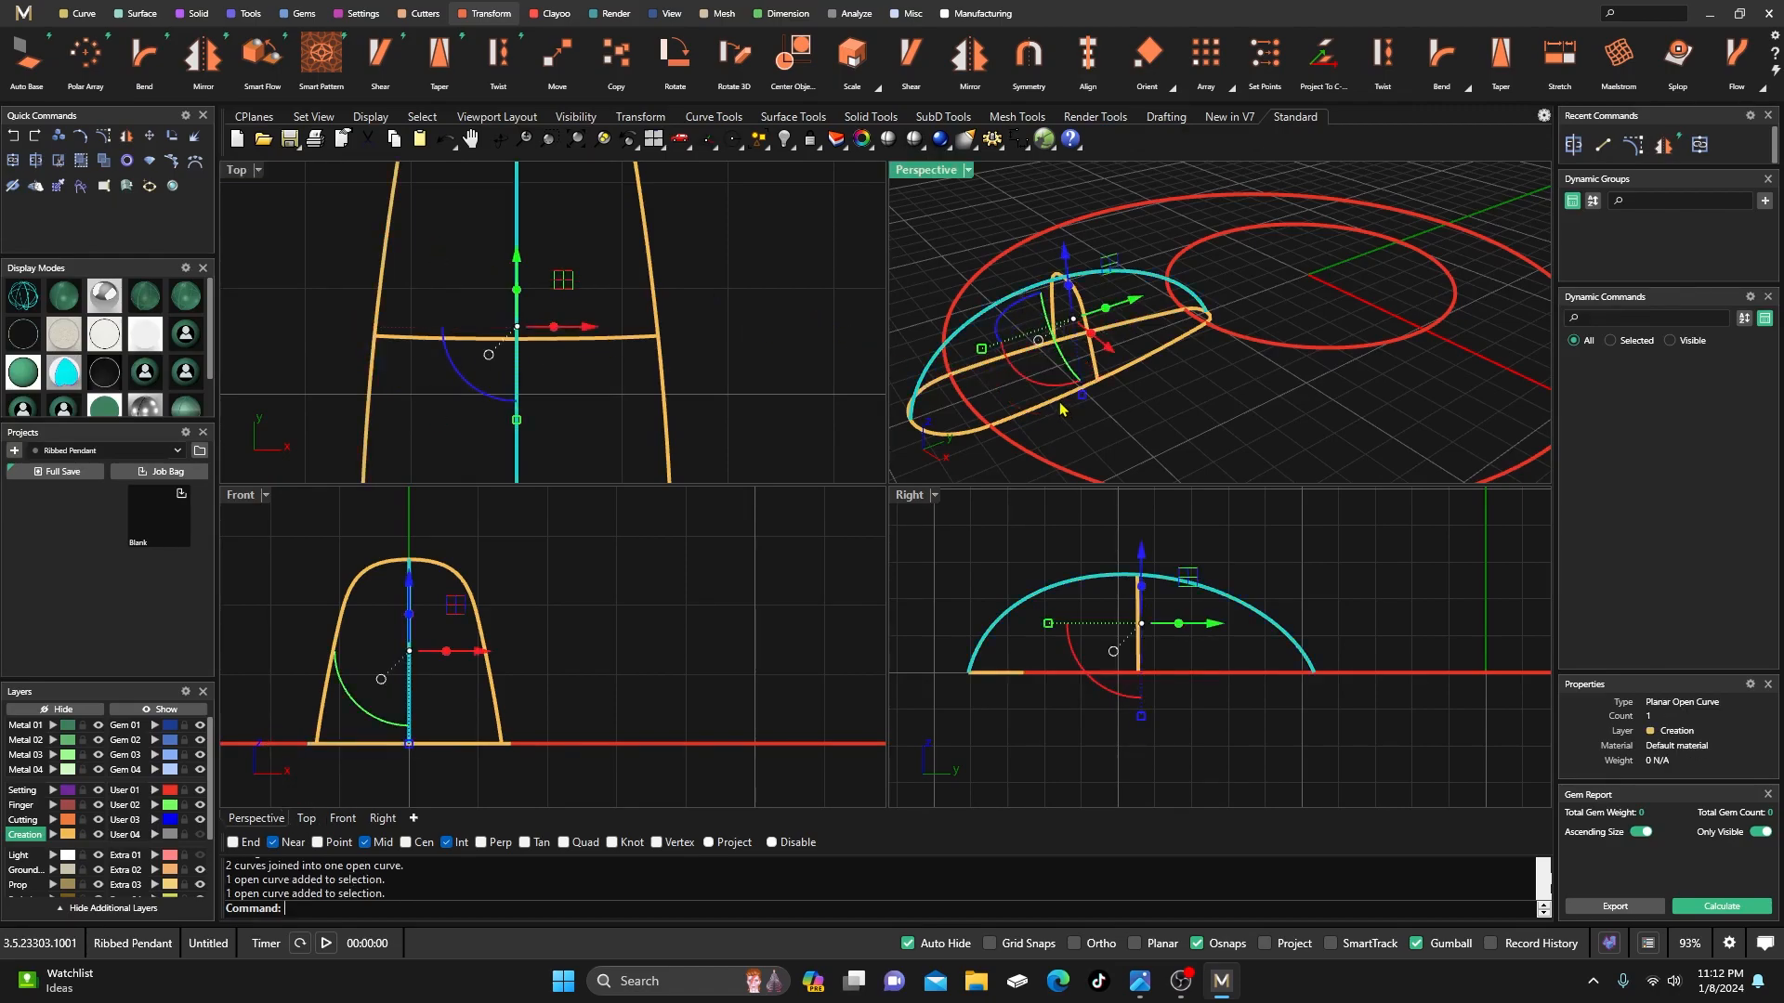
click(1058, 374)
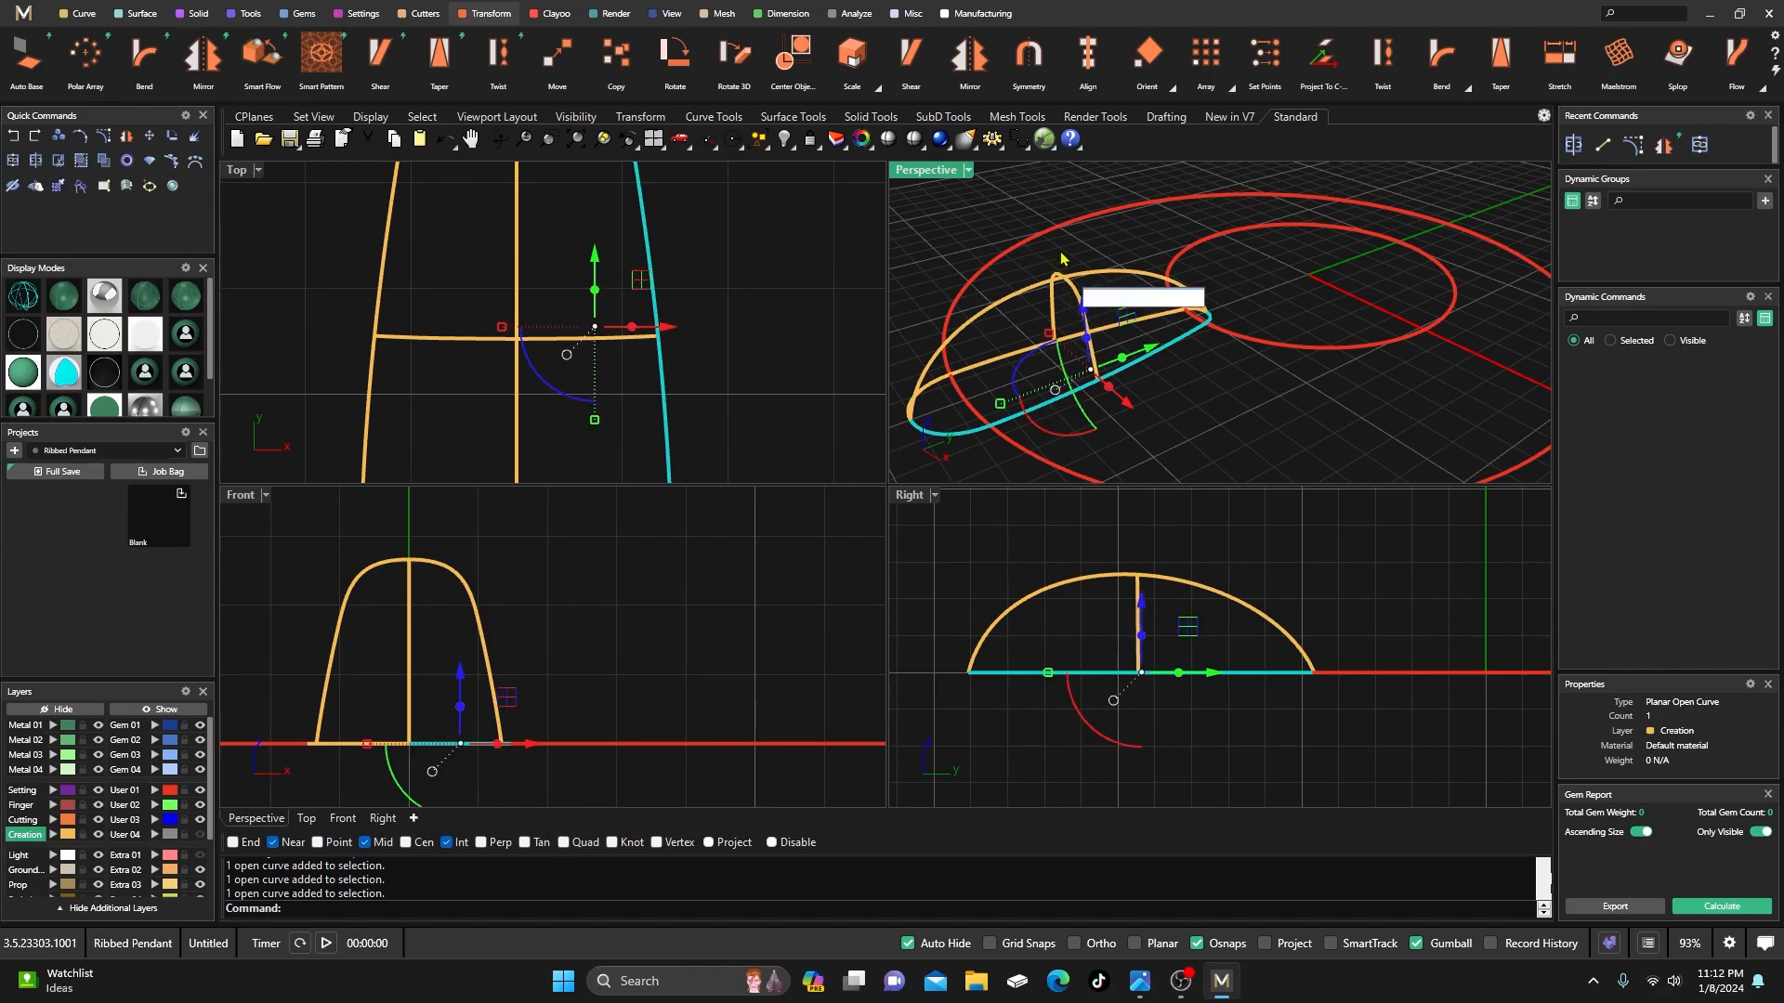
key(Escape)
click(1071, 300)
click(991, 234)
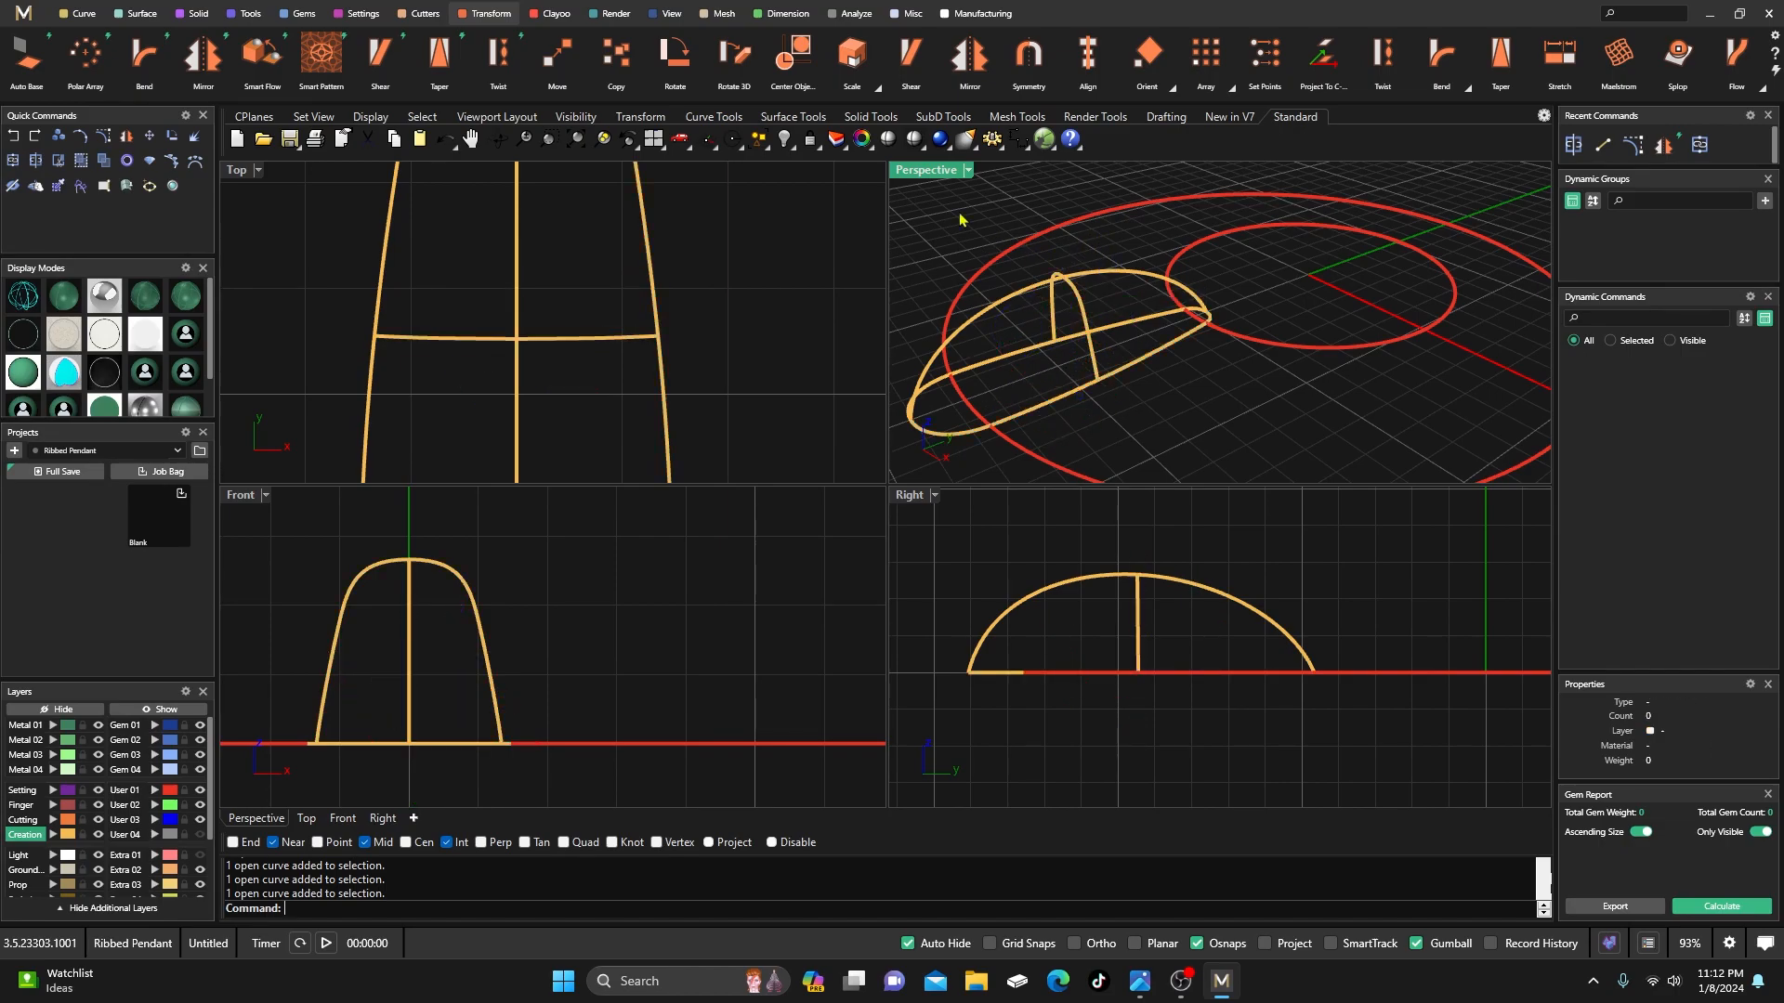
- Start a curve network surface from the rib's two outline halves, arched profile and cross-section curve
double_click(922, 173)
scroll(611, 390, down, 4)
right_drag(611, 390, 678, 379)
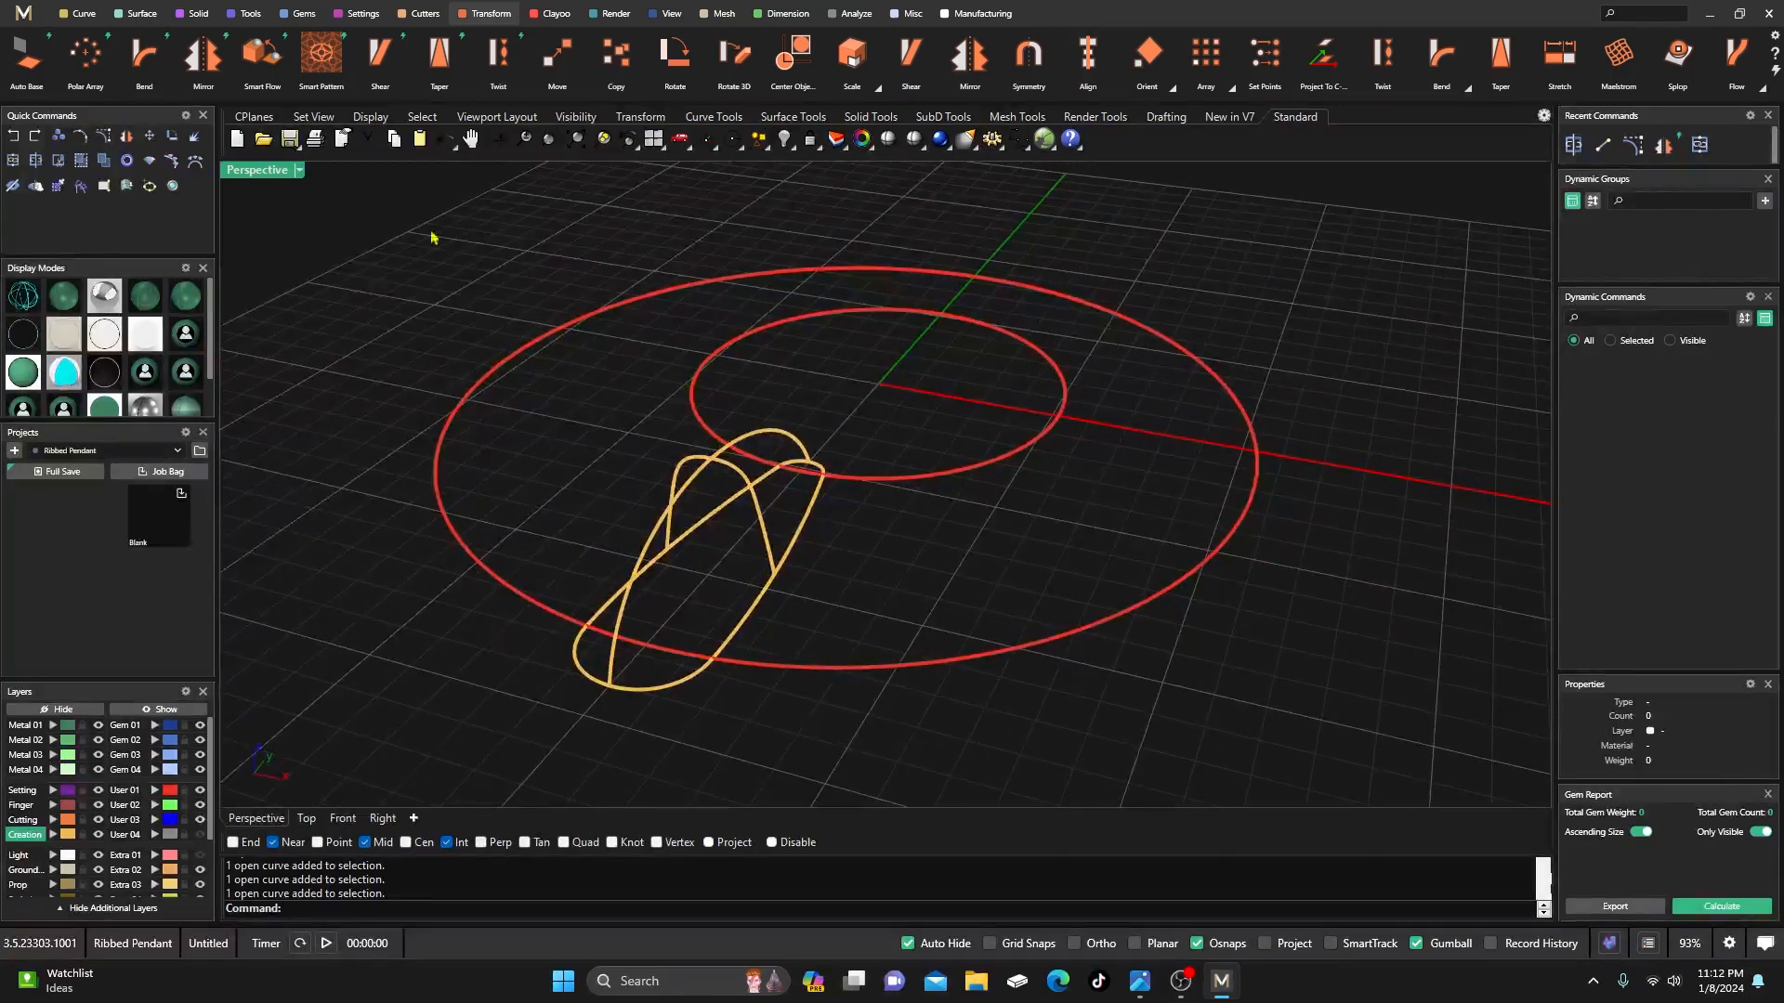
click(136, 14)
click(615, 53)
click(600, 608)
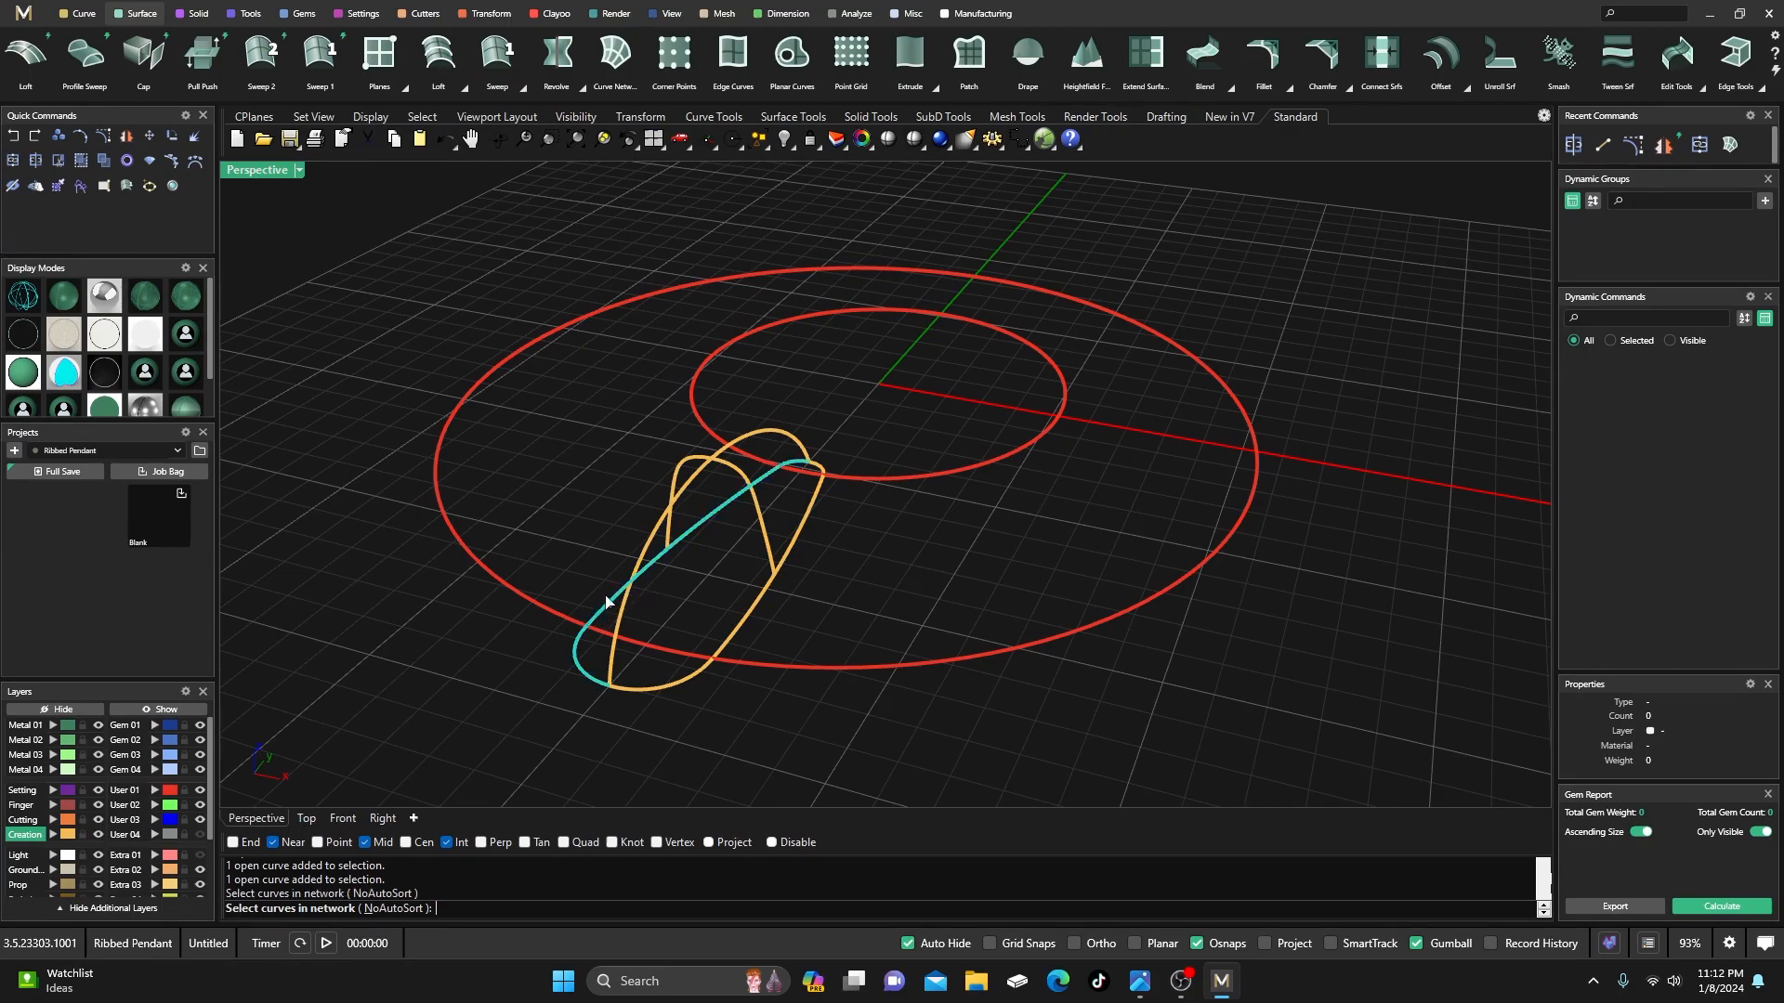
click(760, 440)
click(804, 523)
click(764, 523)
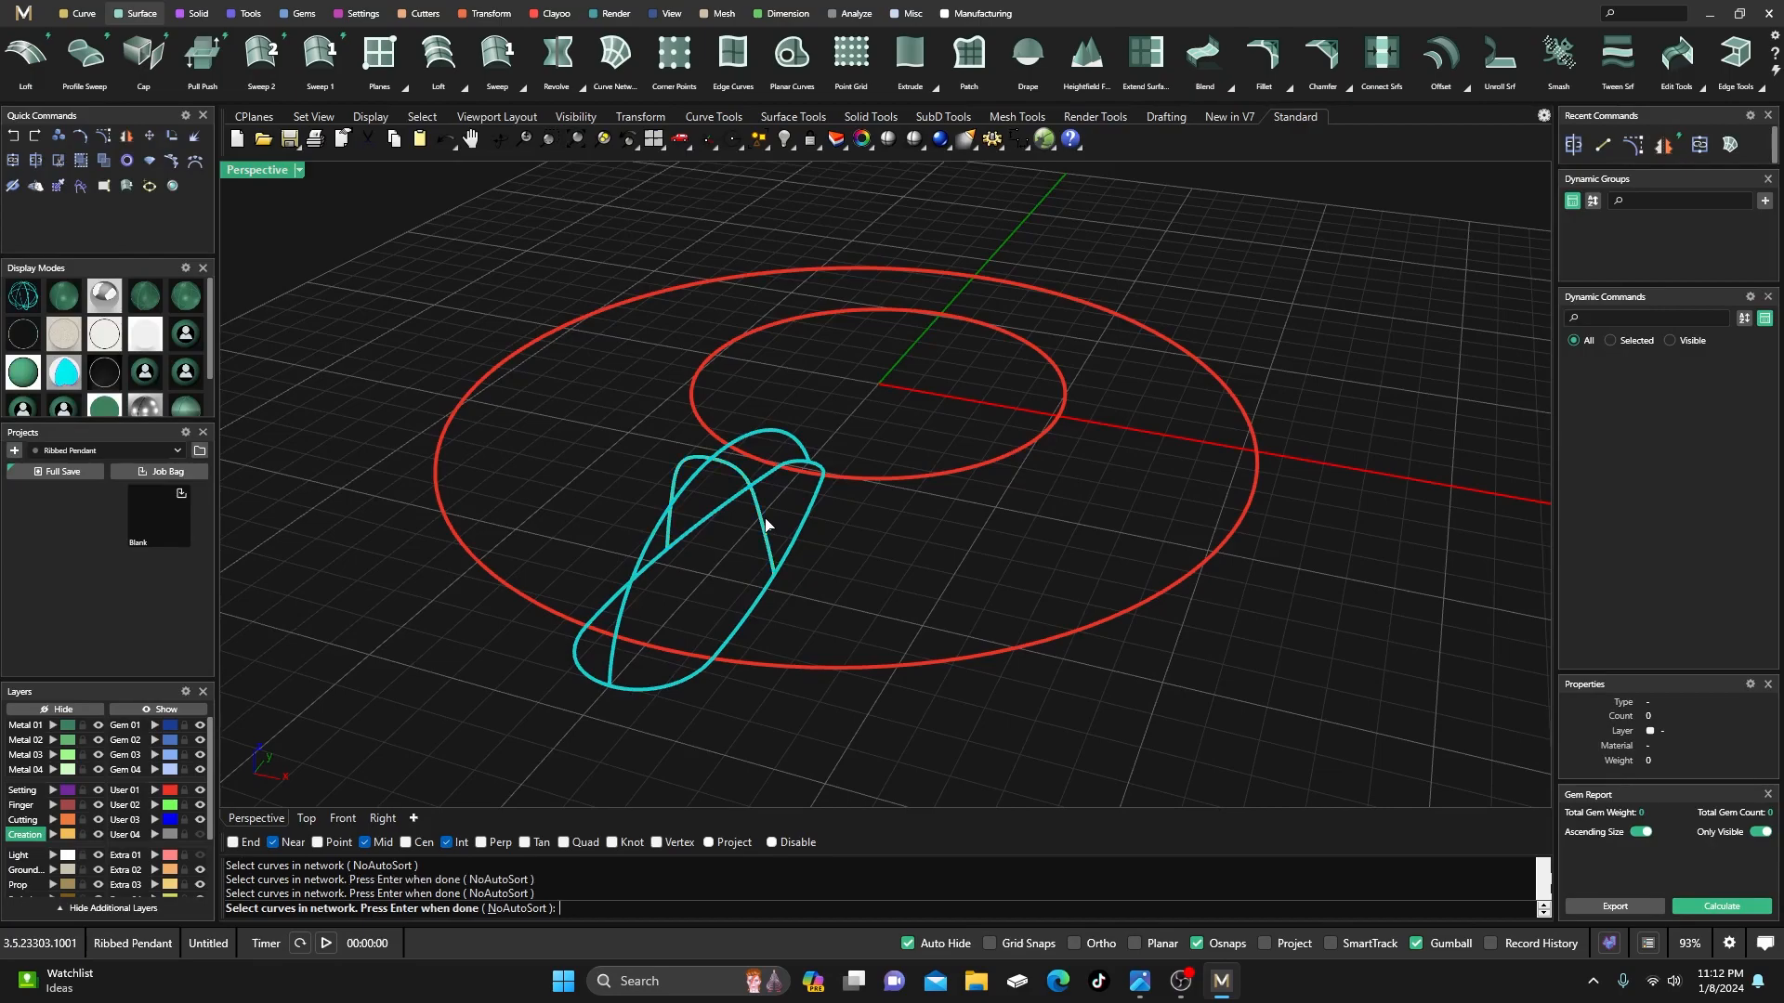
key(Return)
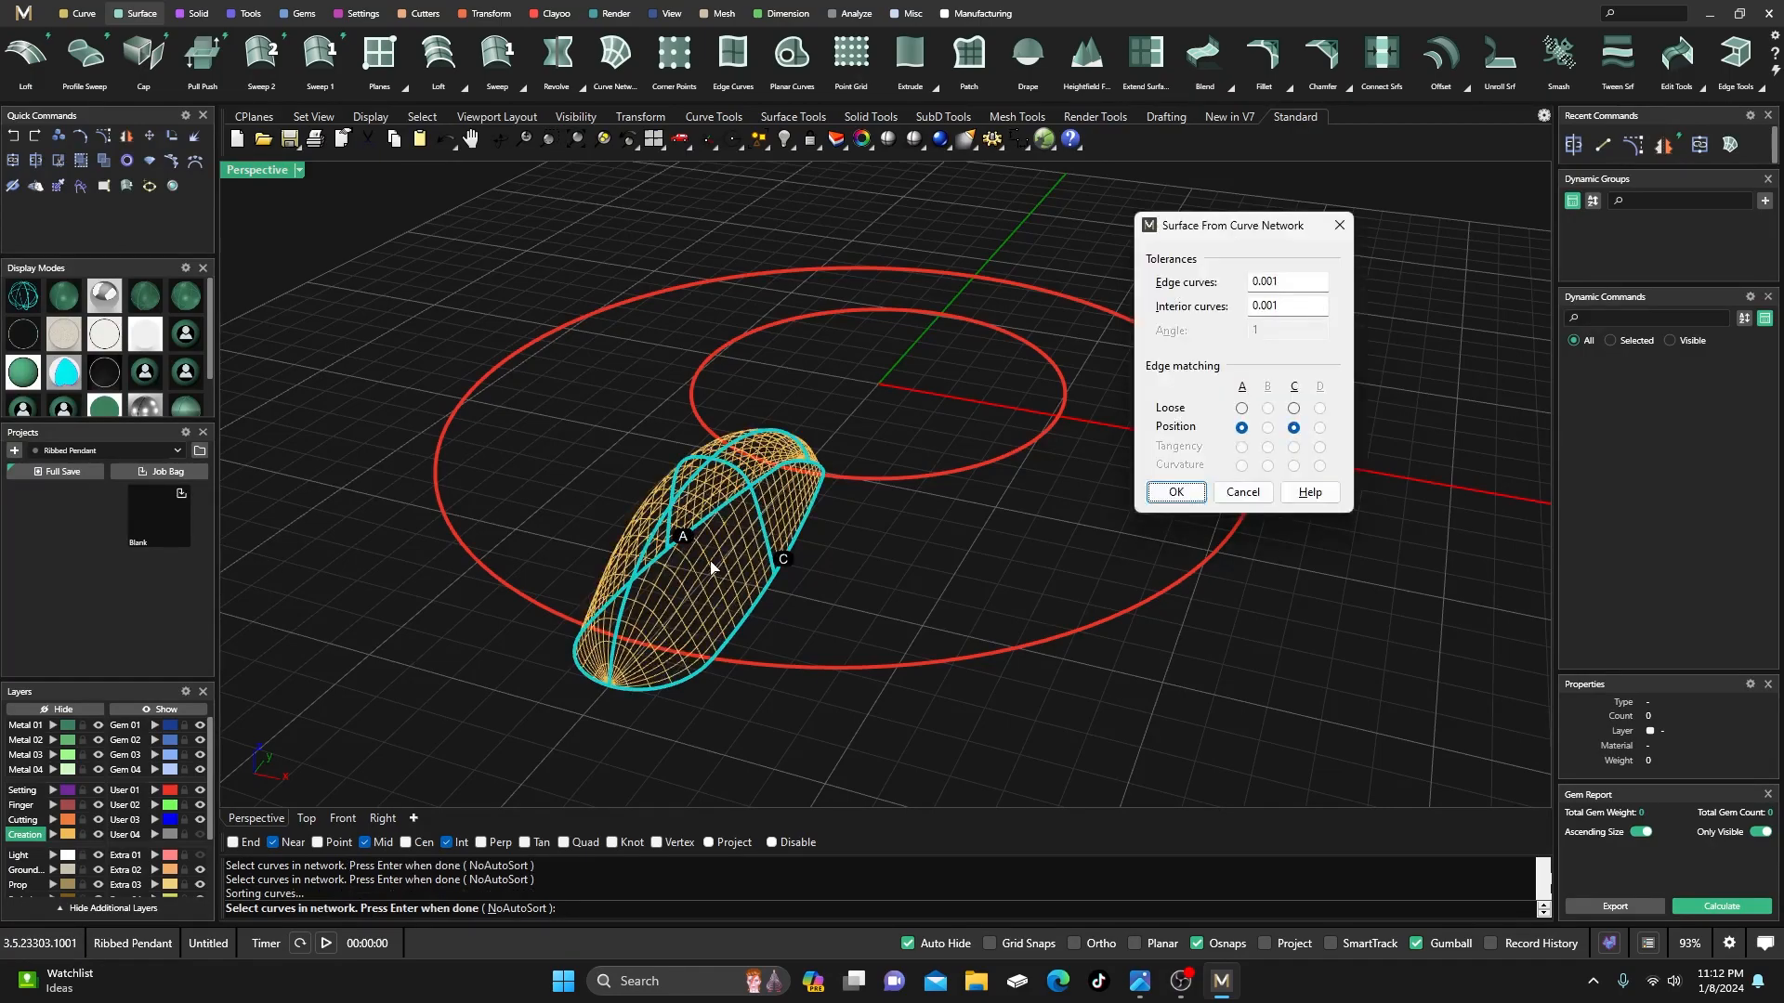
- Switch to a shaded display mode and inspect the network surface preview from the side and front
right_drag(620, 686, 580, 475)
scroll(581, 475, up, 2)
scroll(89, 398, down, 2)
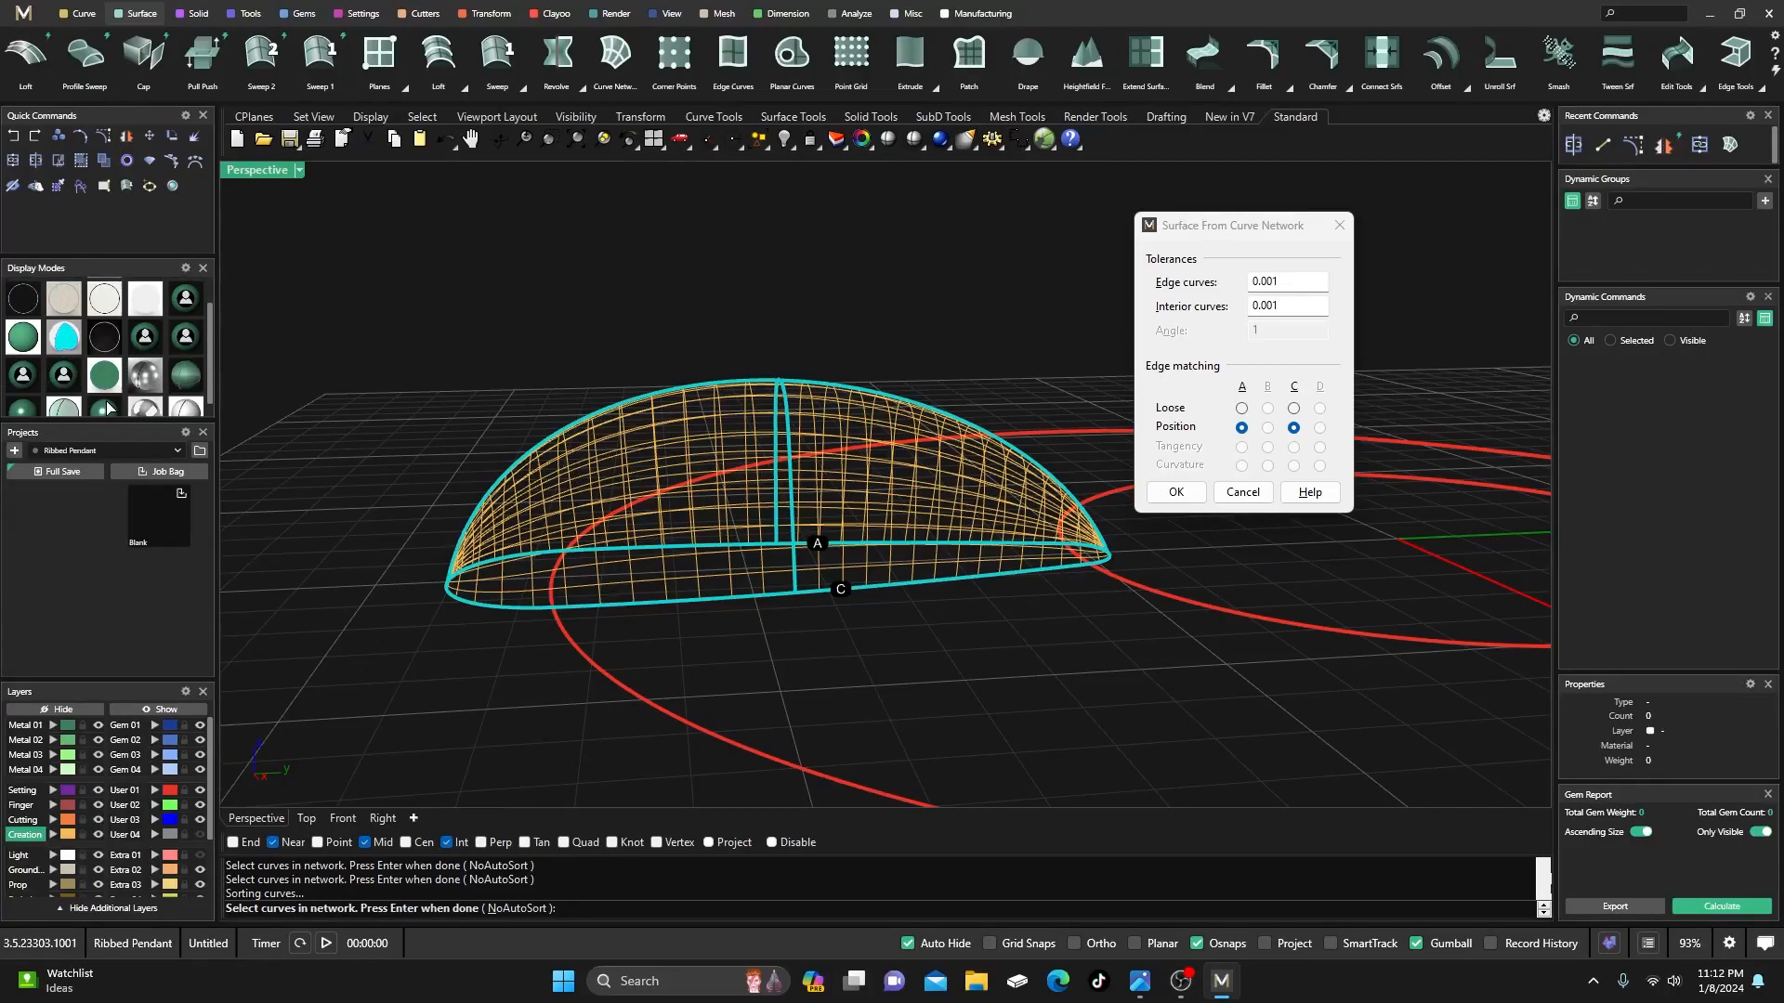
click(97, 398)
mouse_move(231, 402)
right_down()
mouse_move(407, 451)
mouse_move(545, 451)
right_up()
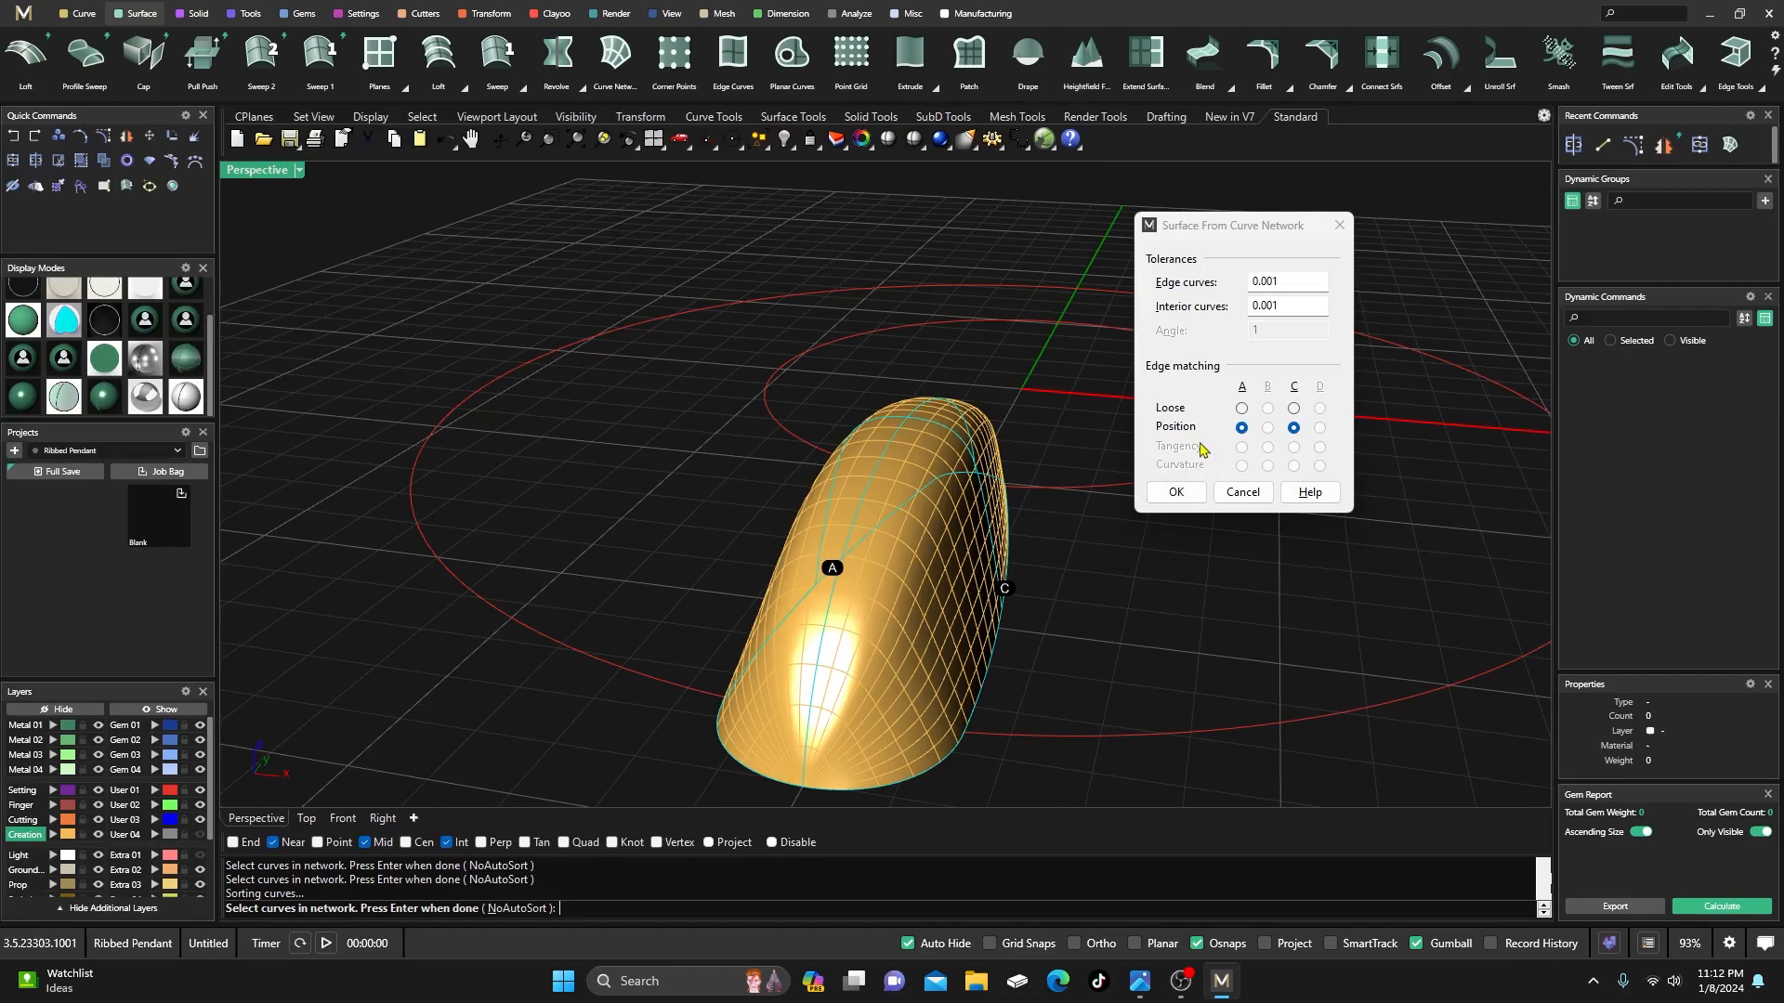
- Set edge matching to Loose for edges A and C, and create the rib's network surface
click(1242, 408)
click(1294, 408)
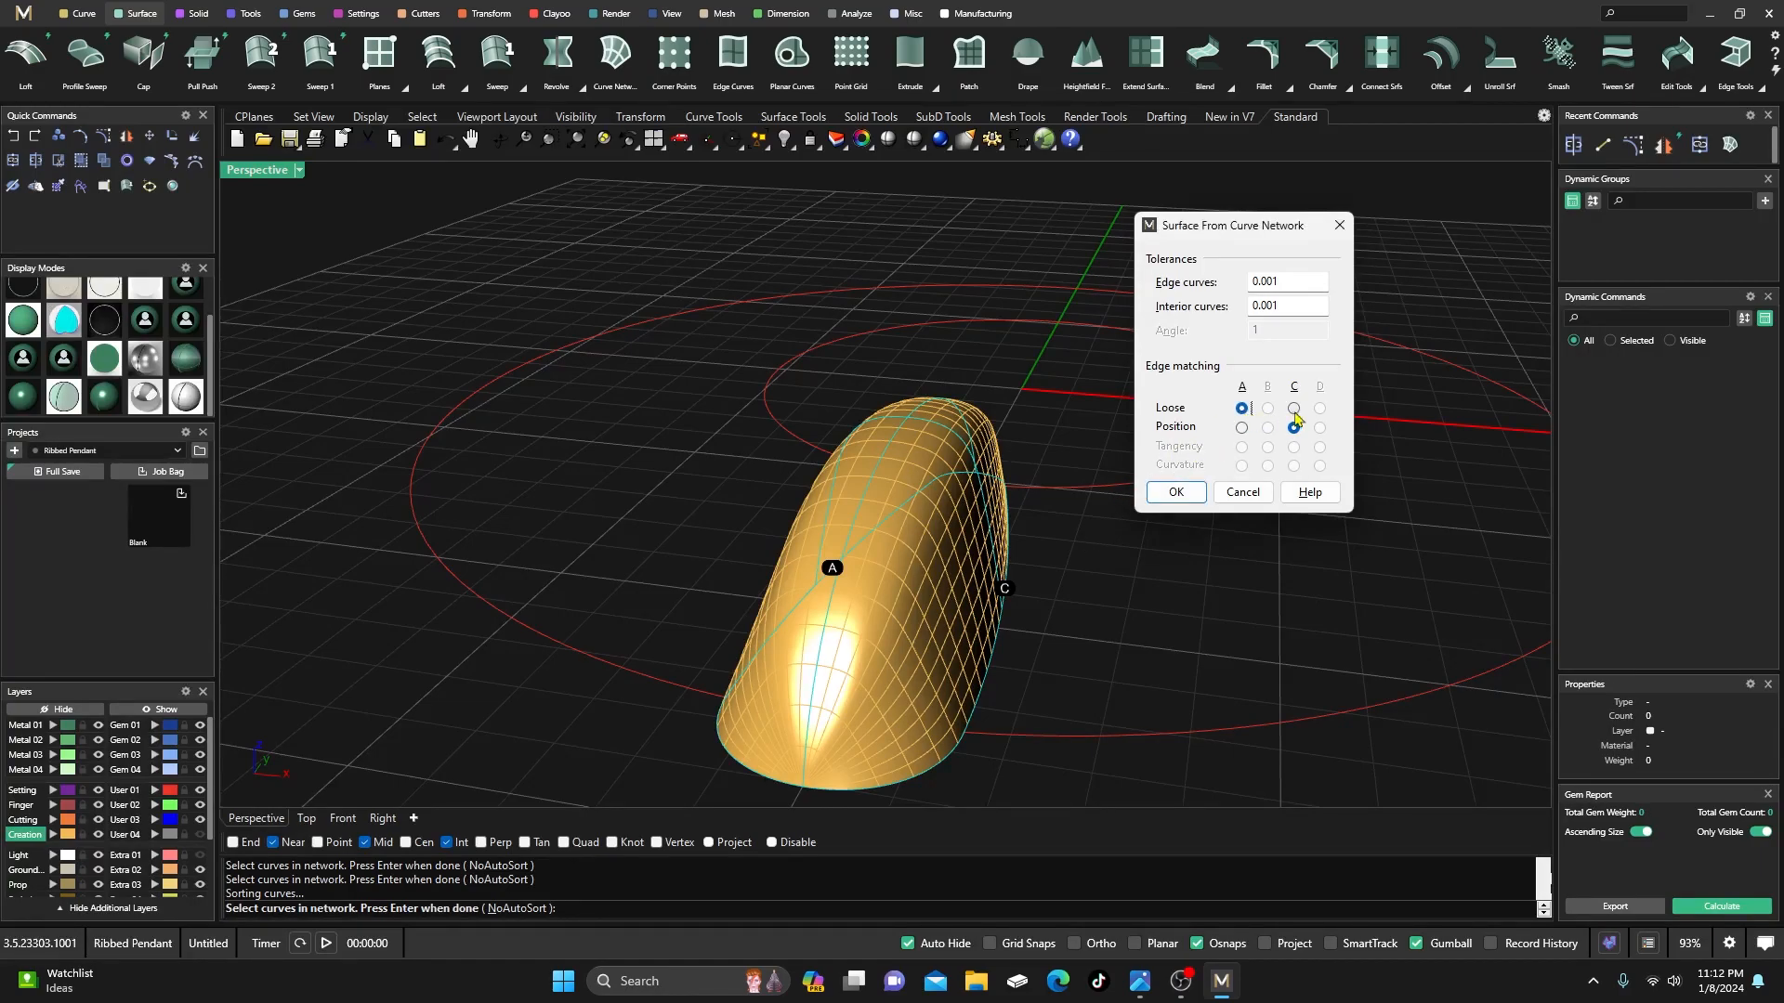
right_drag(1080, 609, 759, 593)
scroll(813, 690, up, 6)
right_drag(820, 688, 868, 563)
scroll(801, 732, down, 6)
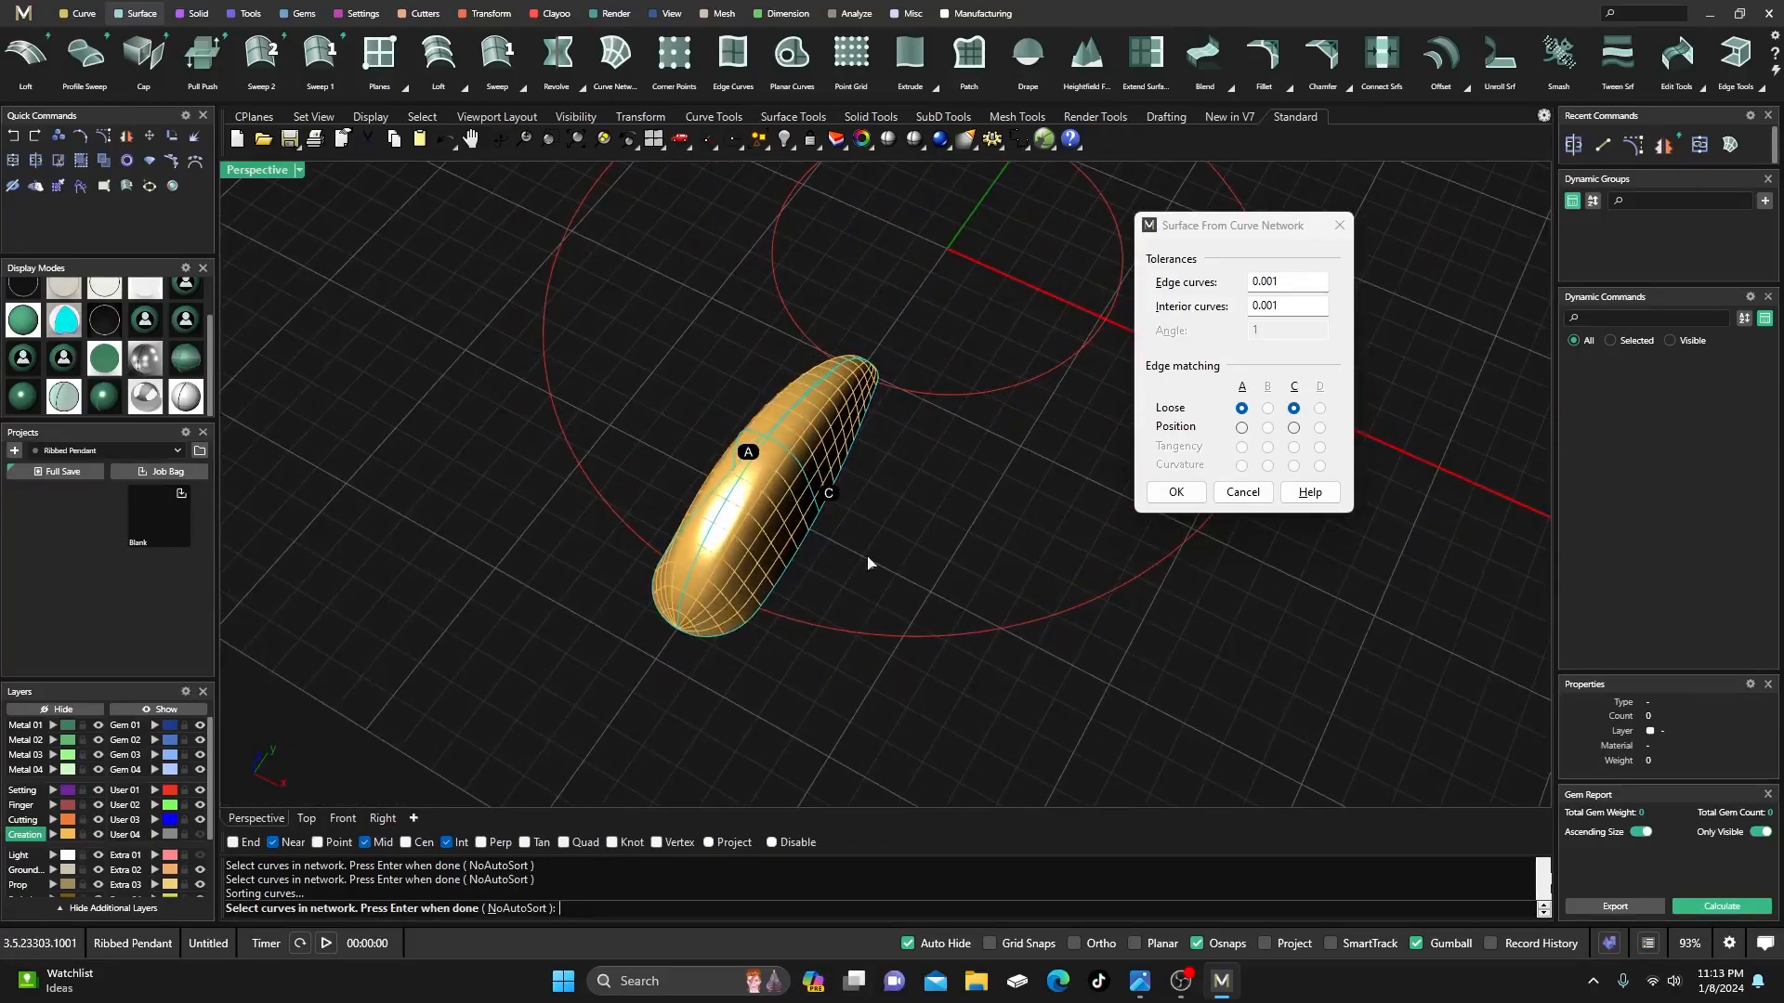
click(1175, 492)
- Assign the rib's network surface to the Metal 01 layer
click(727, 541)
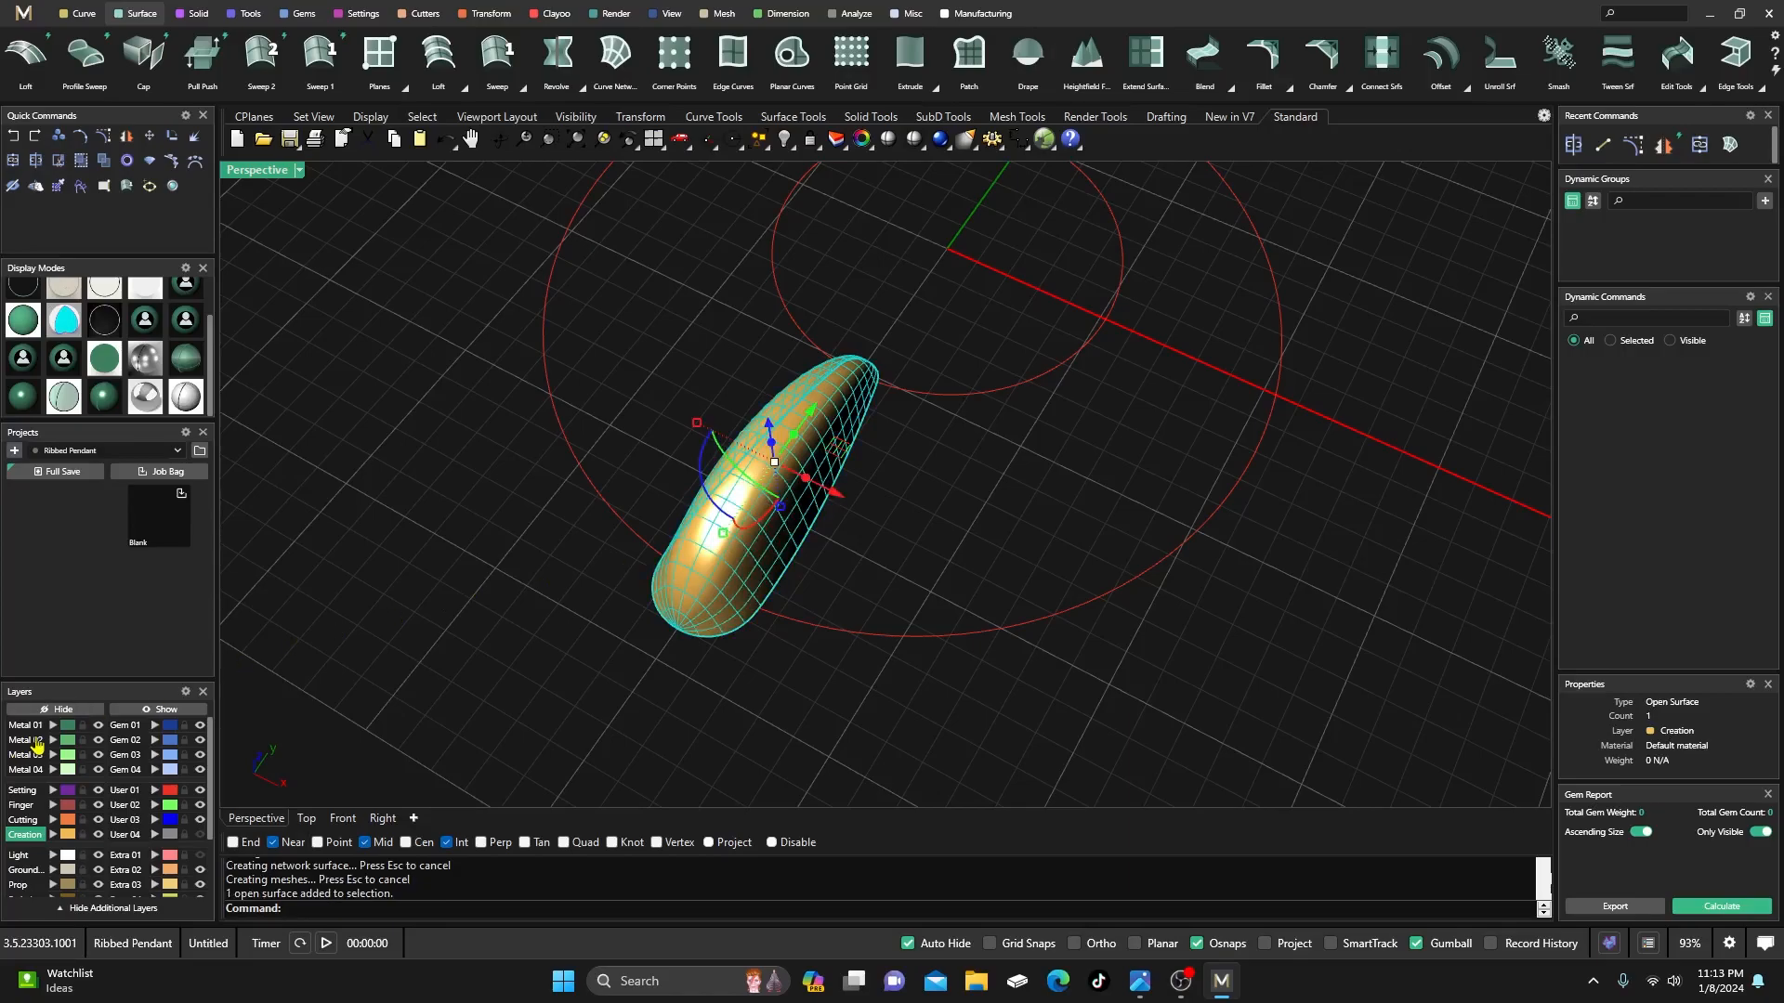
click(54, 726)
click(387, 545)
- Cap the open rib surface to close its flat base
click(769, 539)
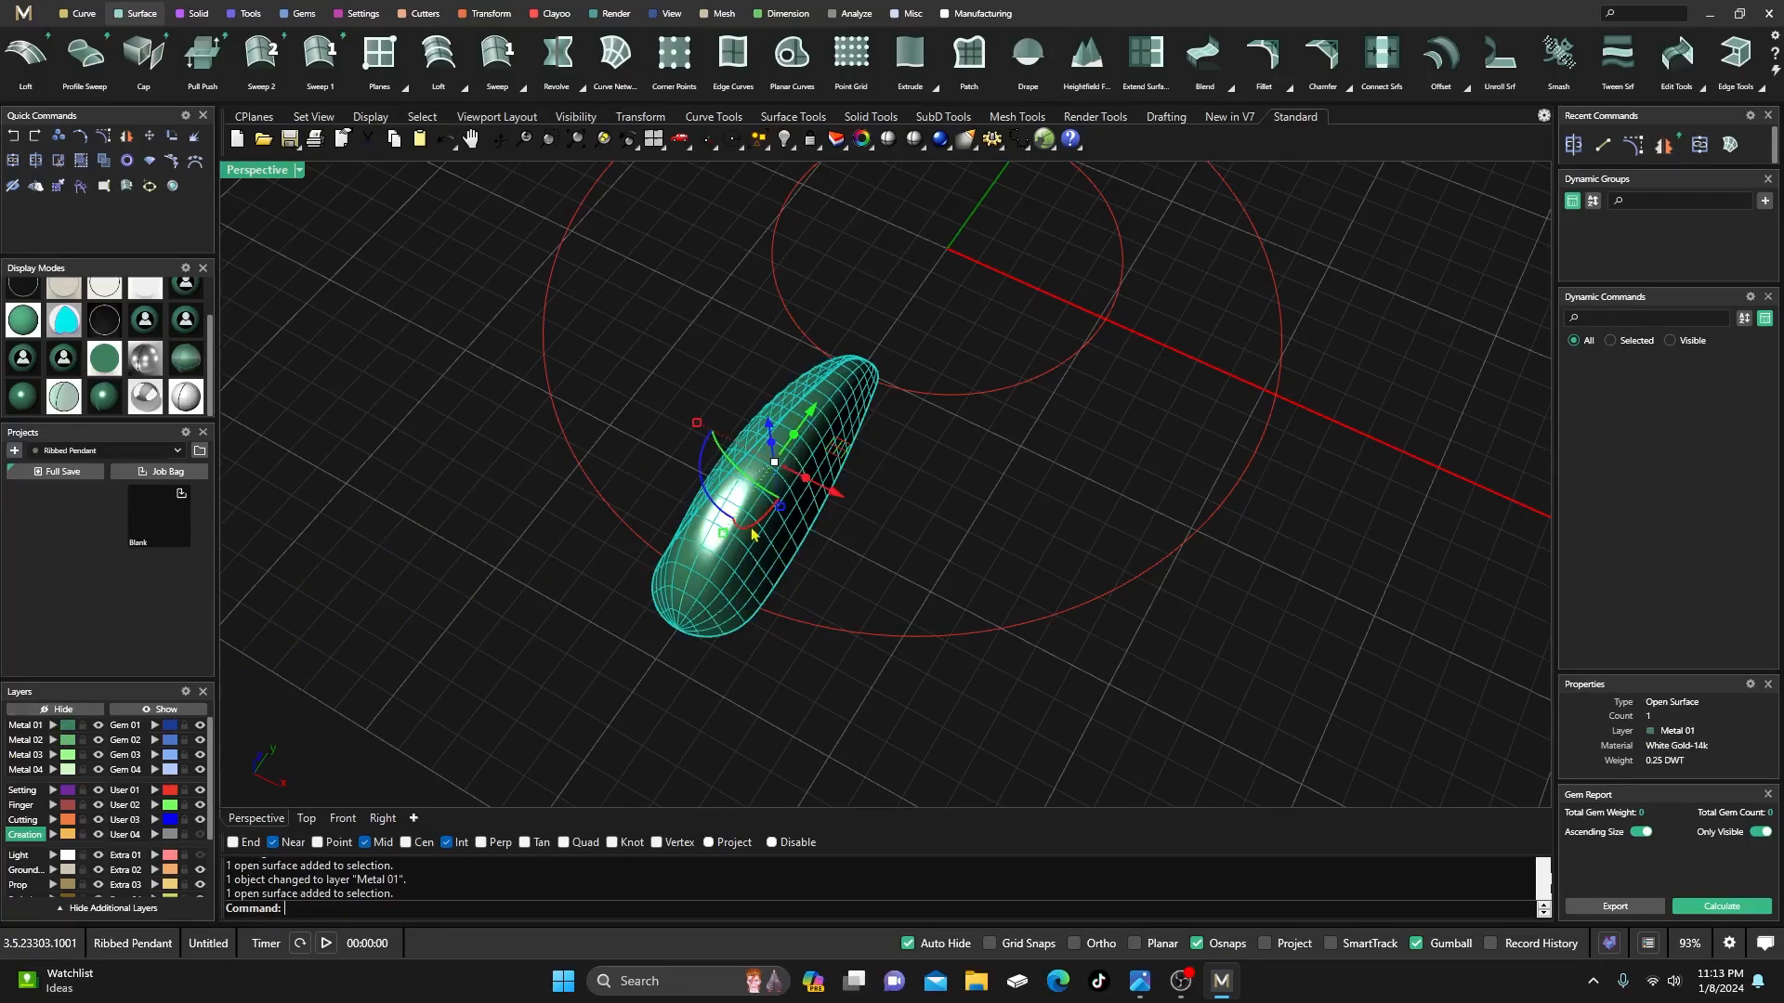
click(143, 53)
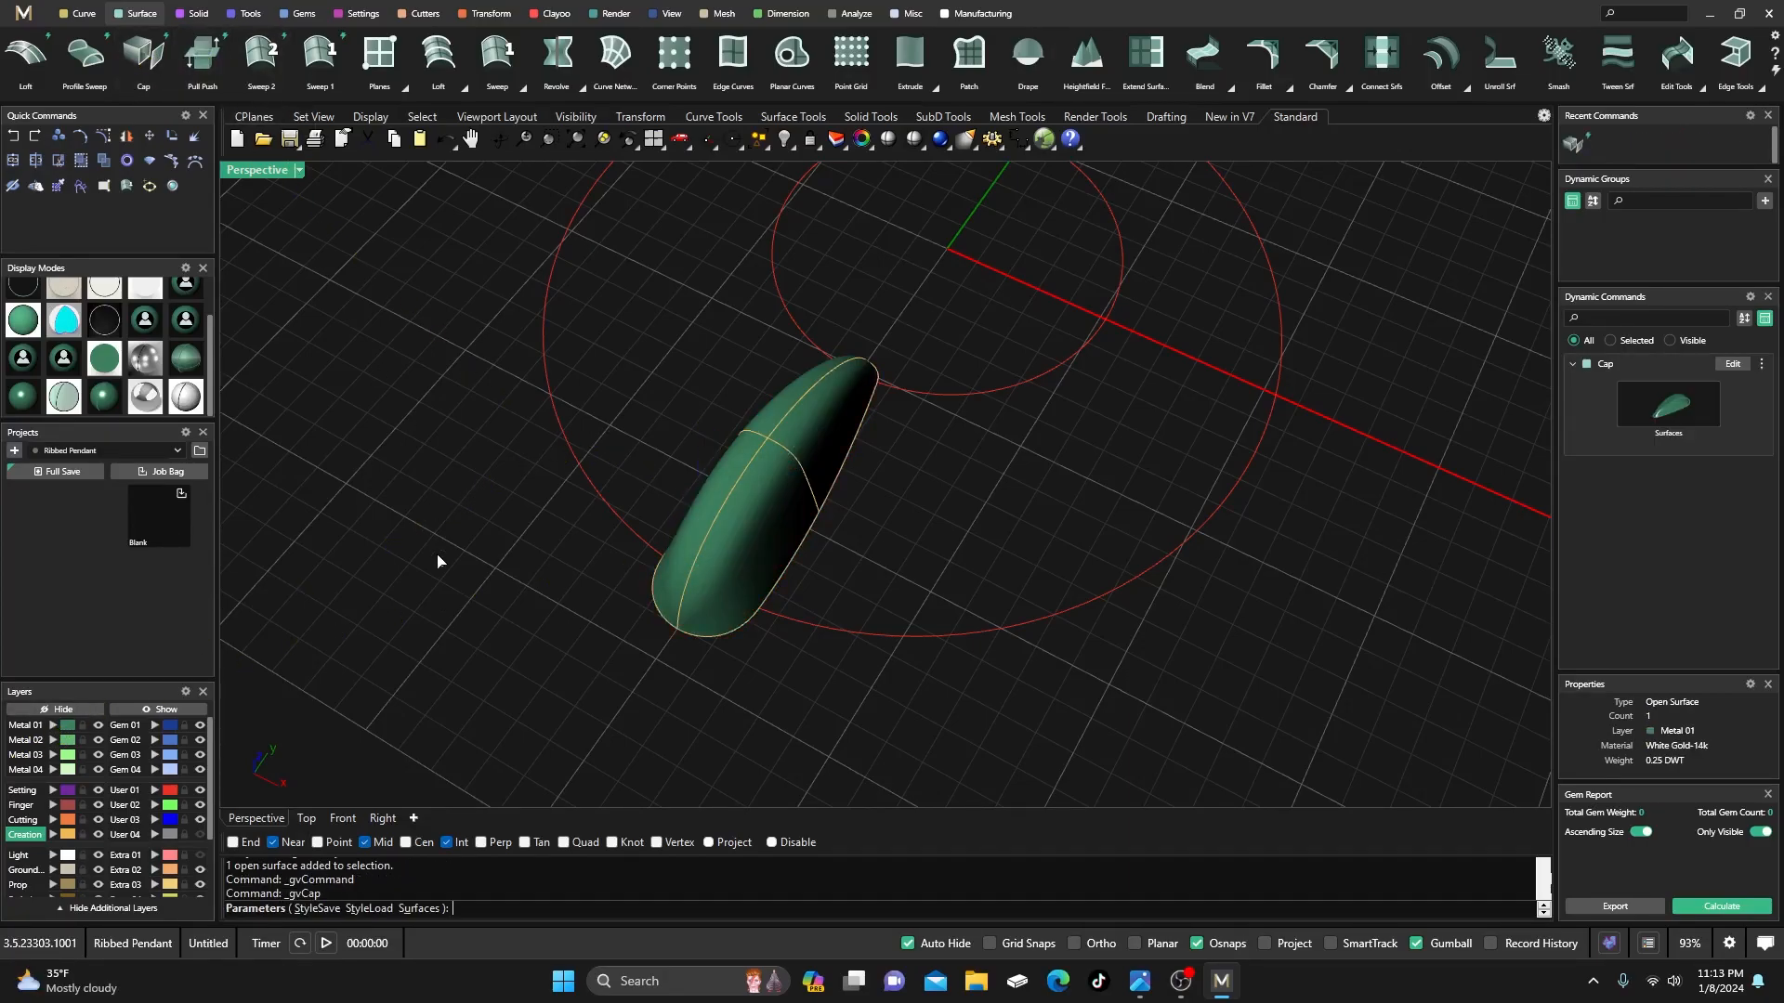
right_drag(506, 645, 721, 510)
- Move the original uncapped rib surface to the Extra 02 layer and hide that layer
click(809, 428)
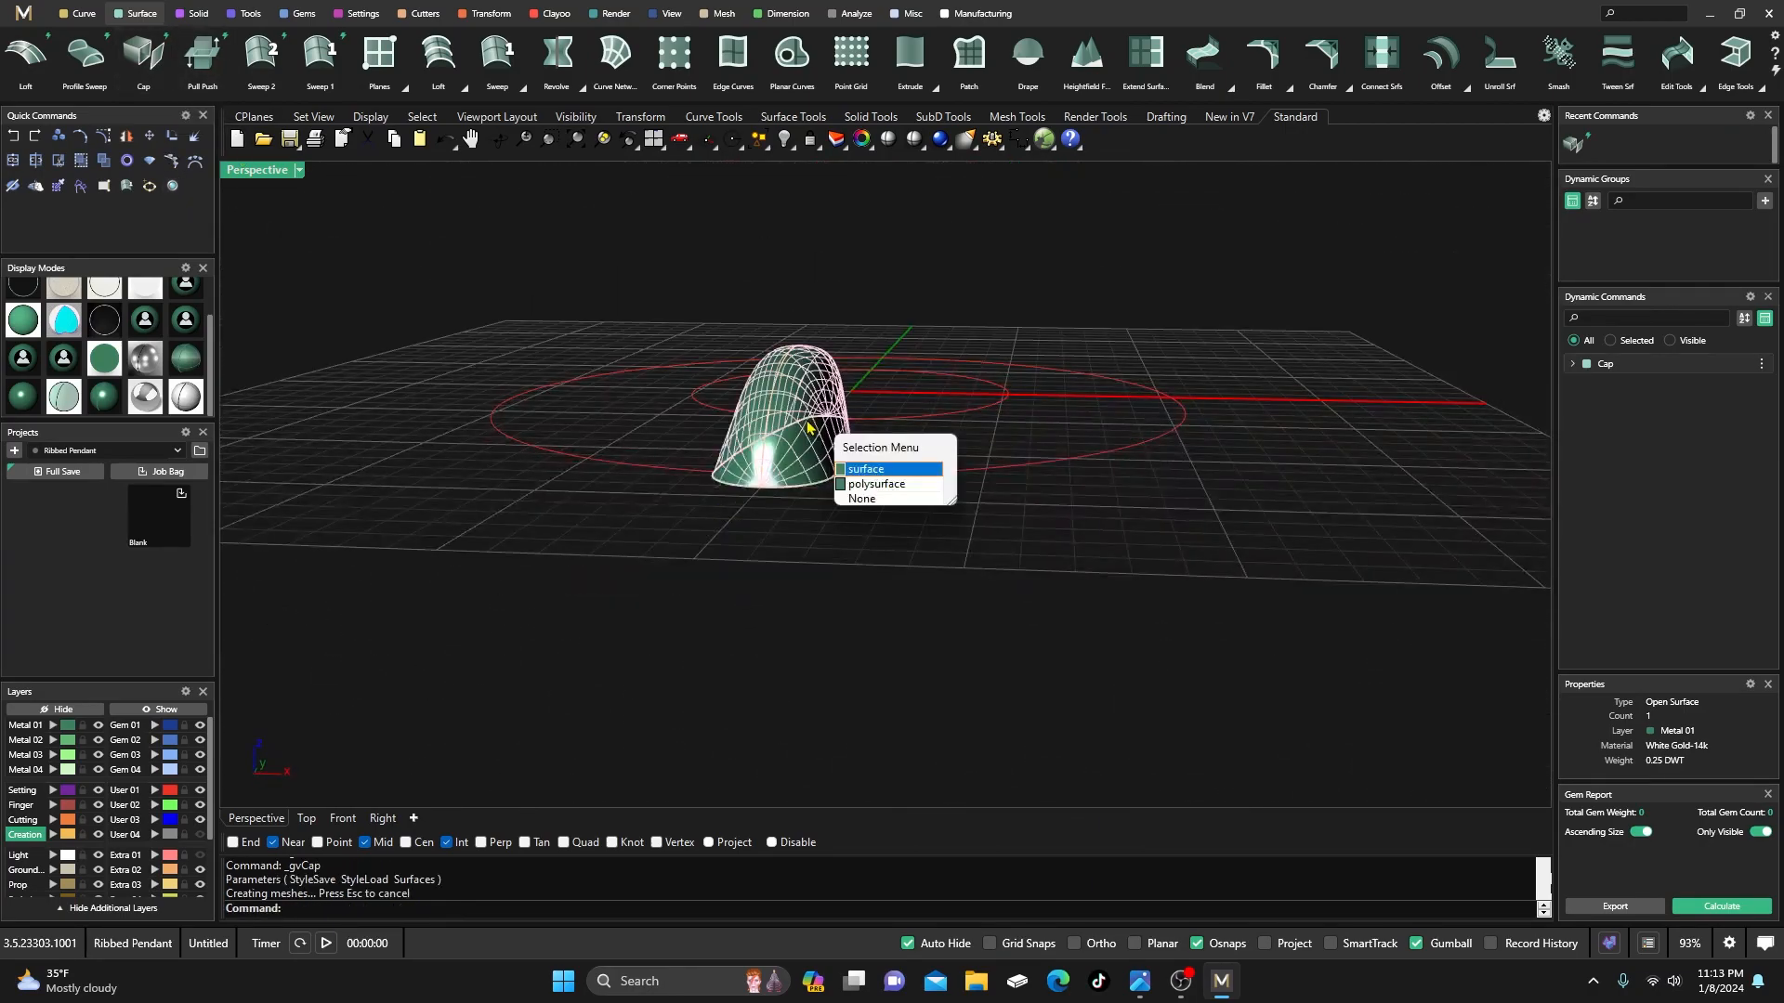
click(863, 470)
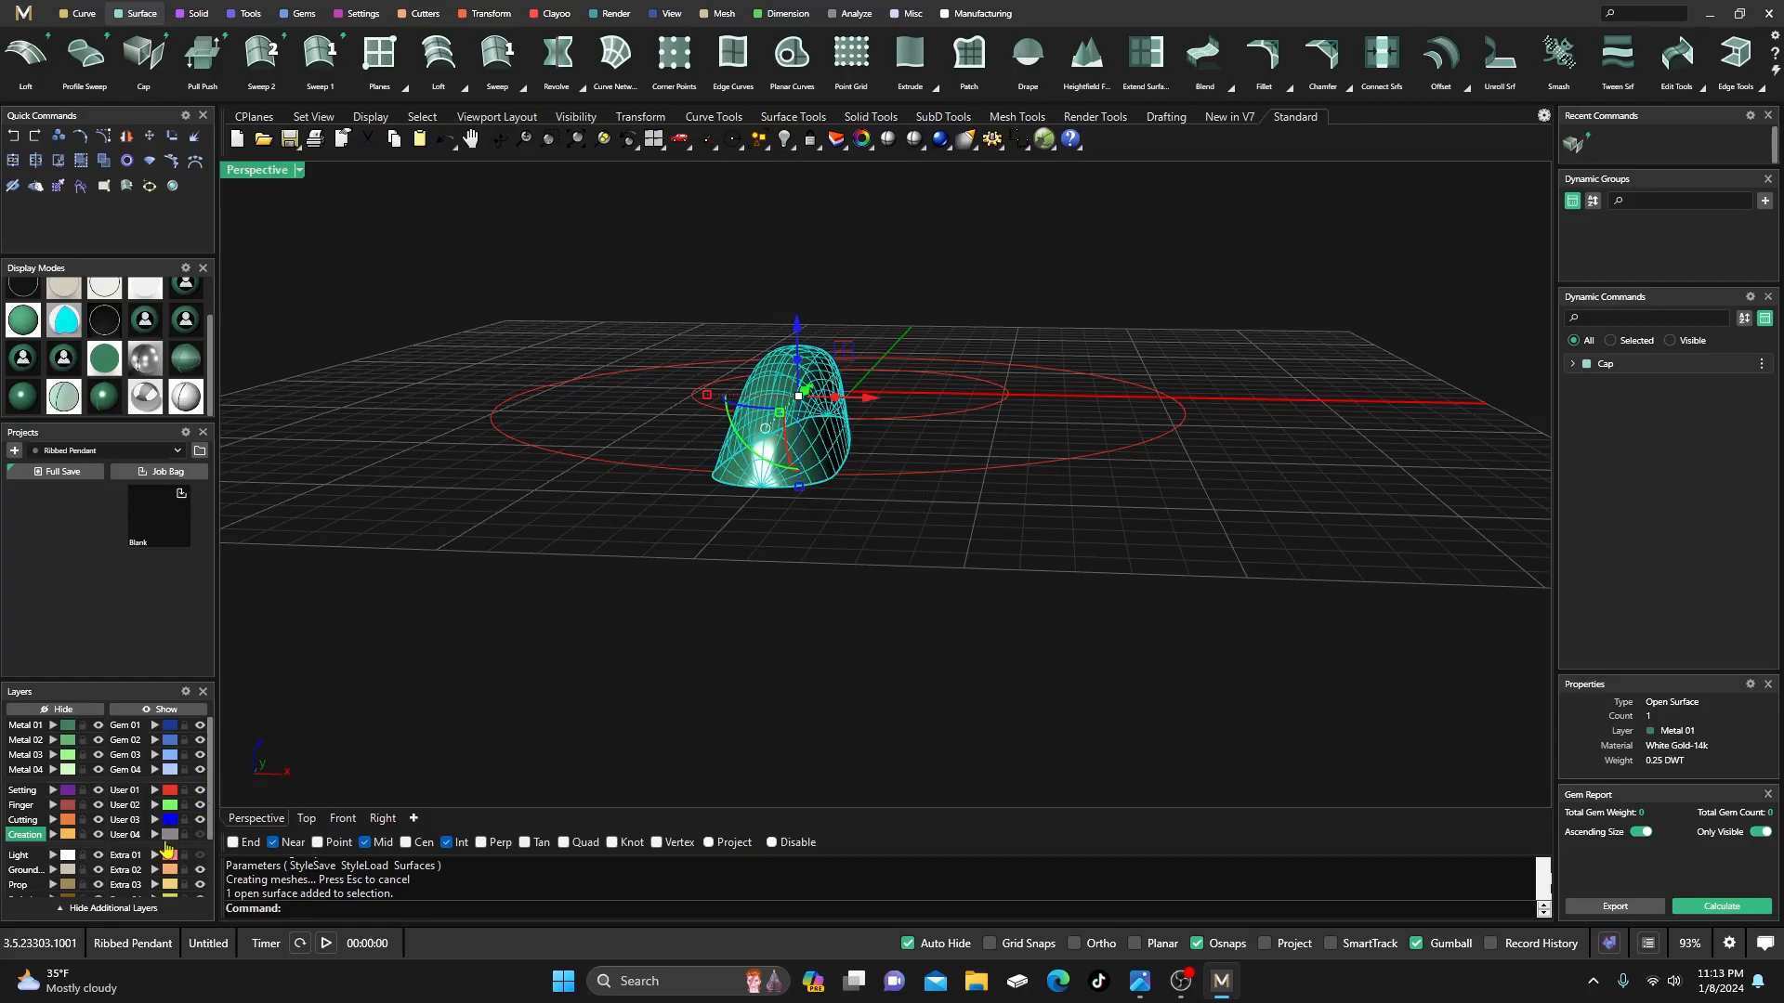
click(155, 872)
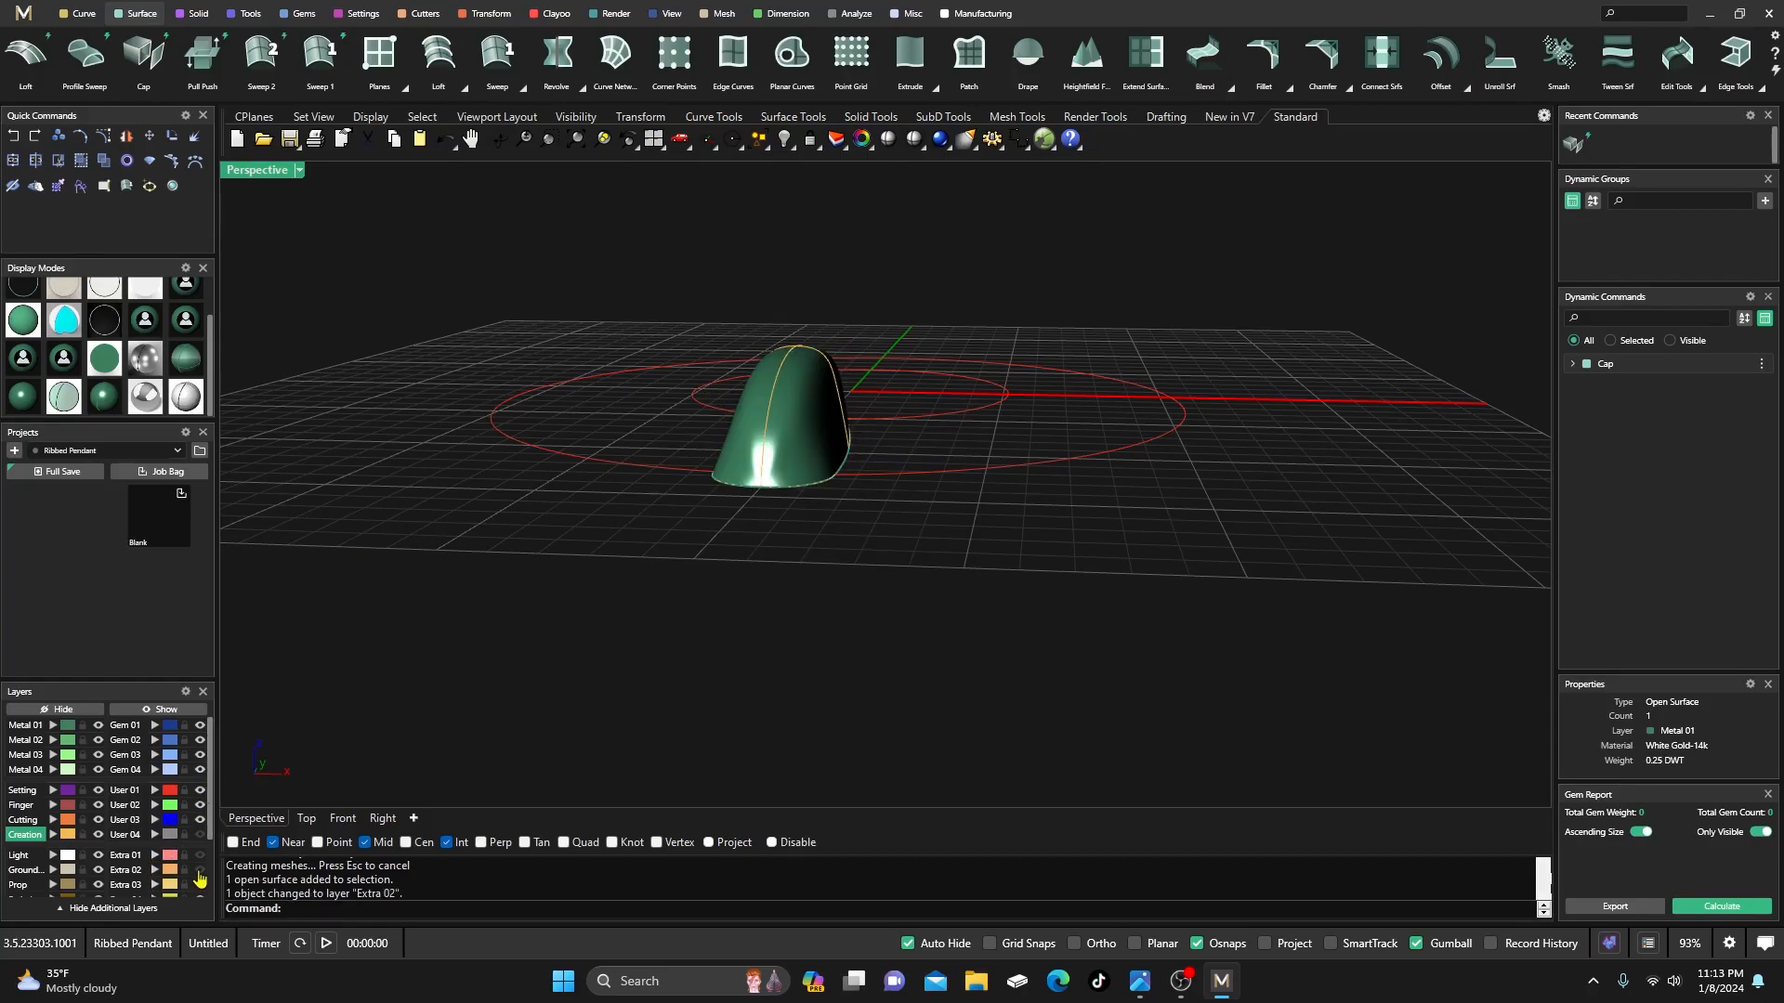
- Select all curves on the Creation layer and move them to the User 04 layer
right_drag(489, 575, 553, 675)
click(66, 834)
click(155, 835)
- Examine the capped rib's rounded ends, sides and overall taper from several angles
right_drag(460, 702, 483, 655)
right_drag(677, 577, 780, 609)
scroll(834, 748, up, 4)
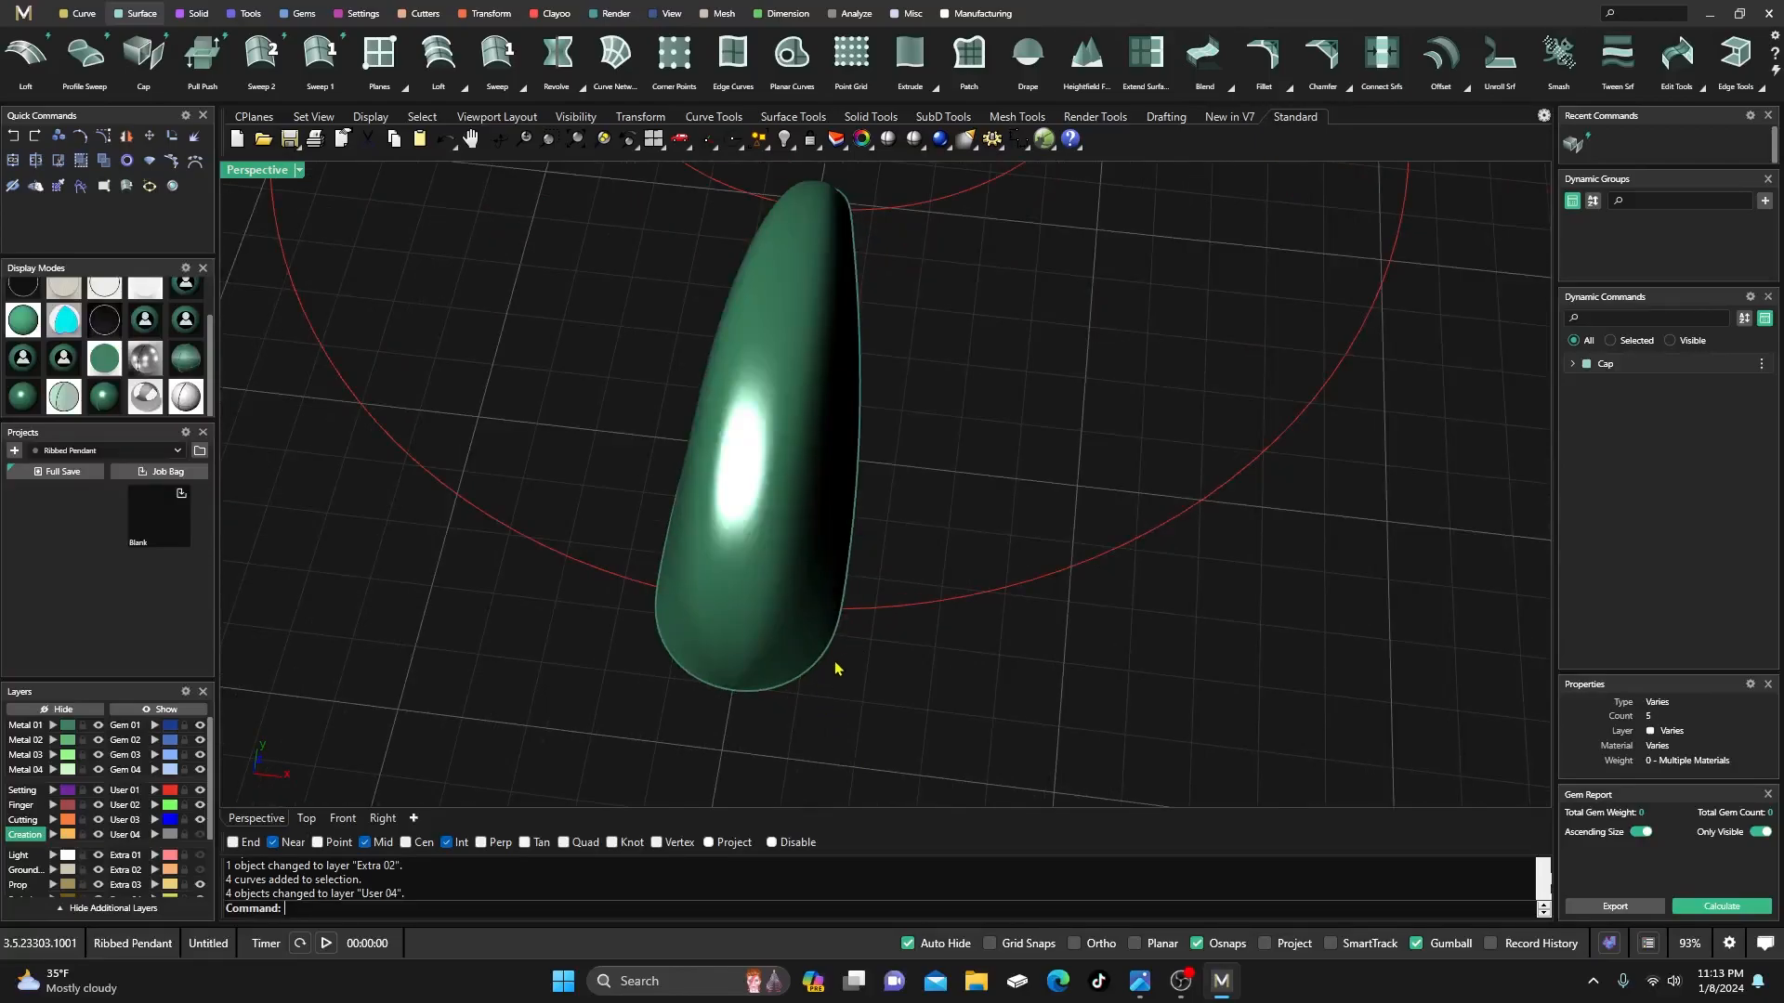
right_drag(638, 615, 684, 658)
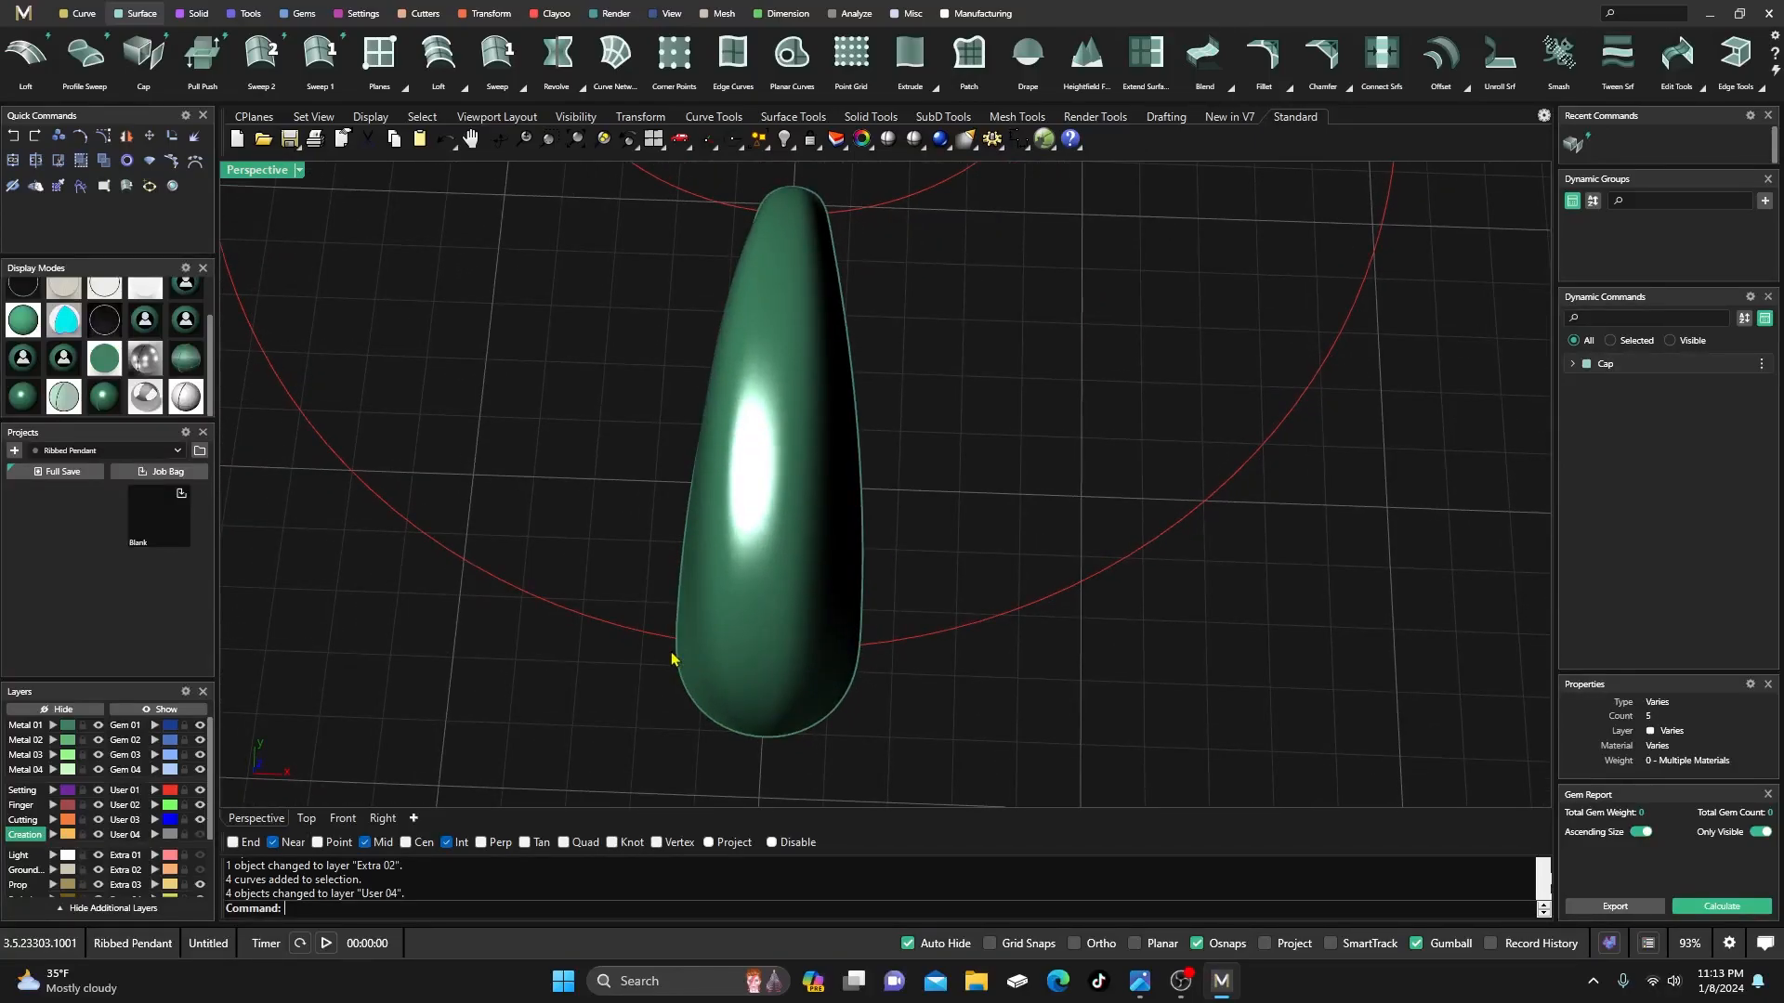
right_drag(830, 672, 802, 244)
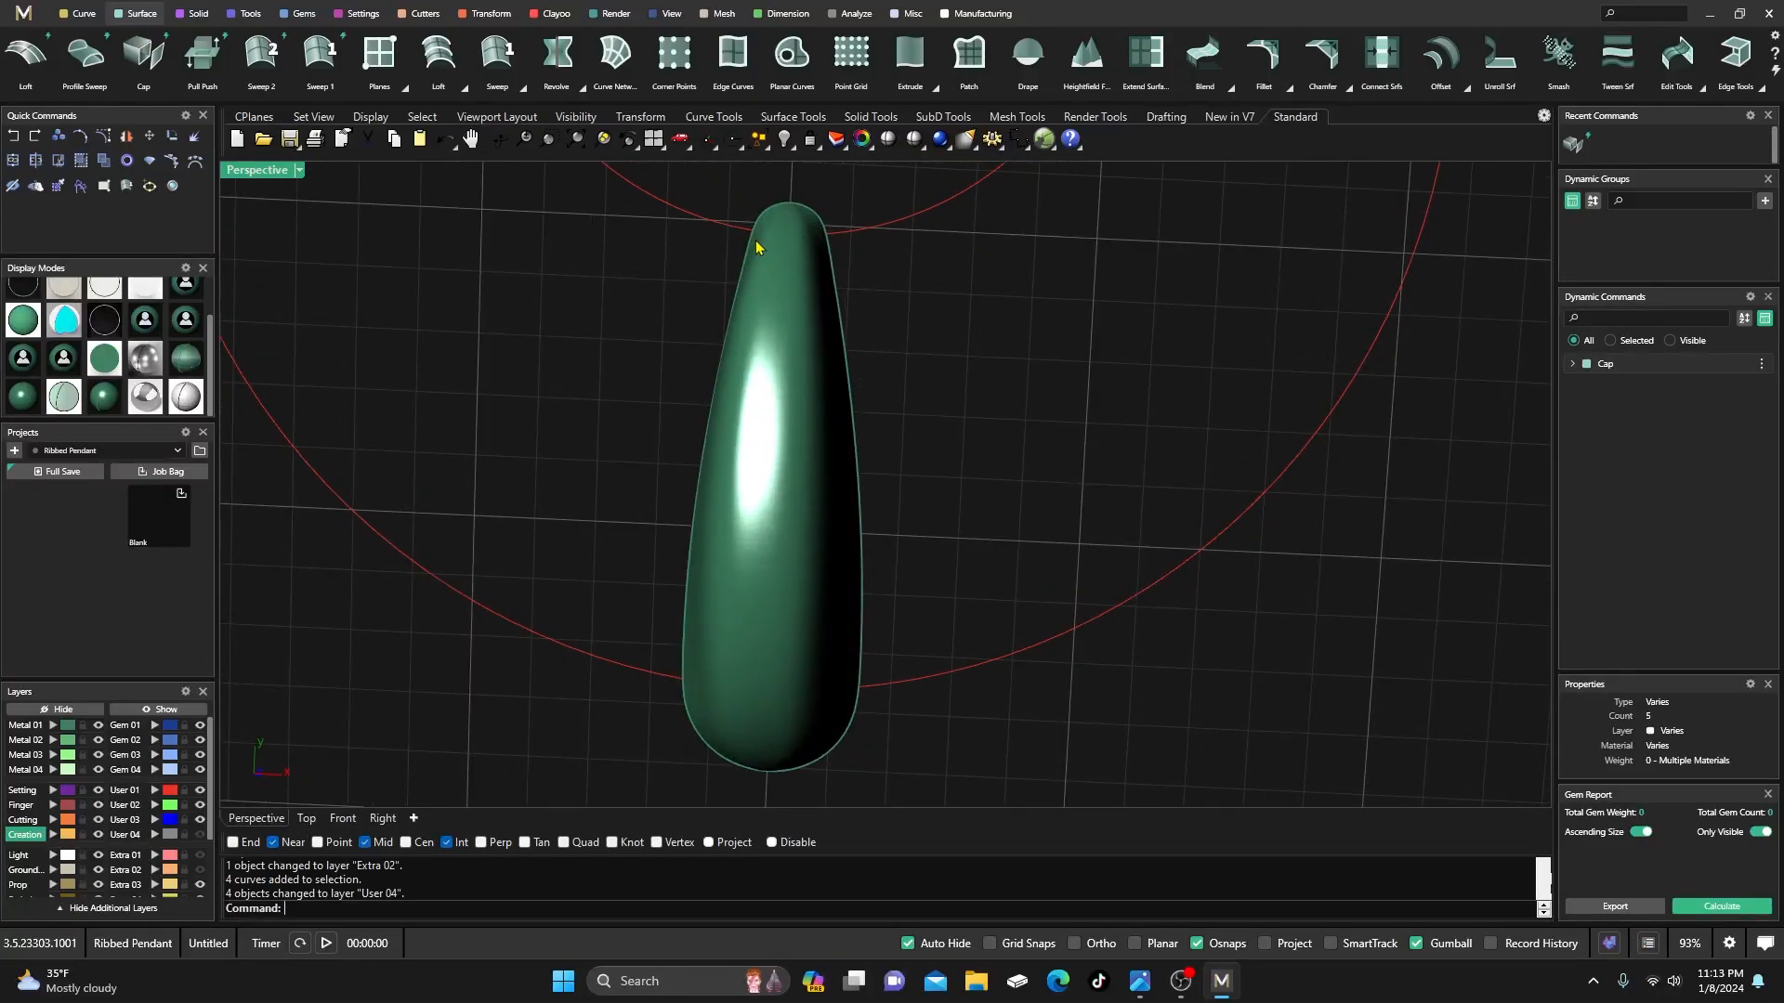
scroll(663, 453, down, 3)
right_drag(663, 453, 727, 416)
scroll(717, 414, up, 5)
right_drag(733, 477, 707, 244)
right_drag(649, 688, 684, 472)
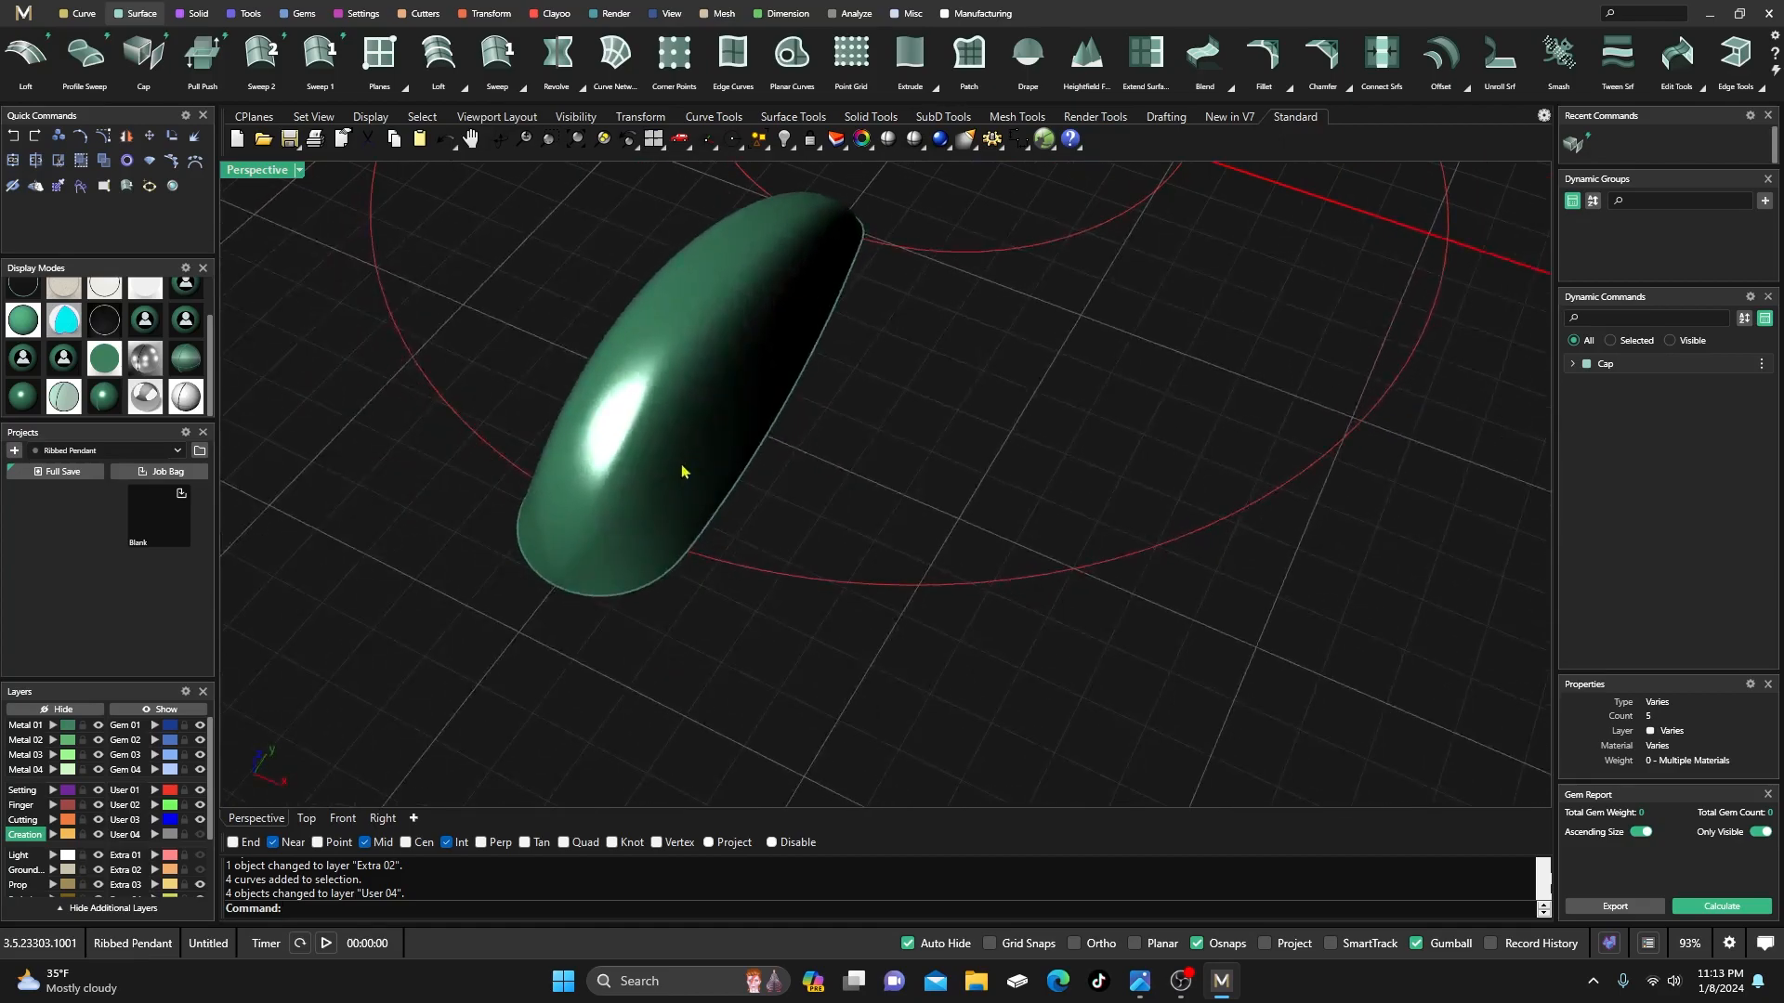
- Restore the four-view layout, move the capped rib to the Metal 04 layer and check it by toggling that layer's visibility
double_click(256, 170)
scroll(488, 362, down, 5)
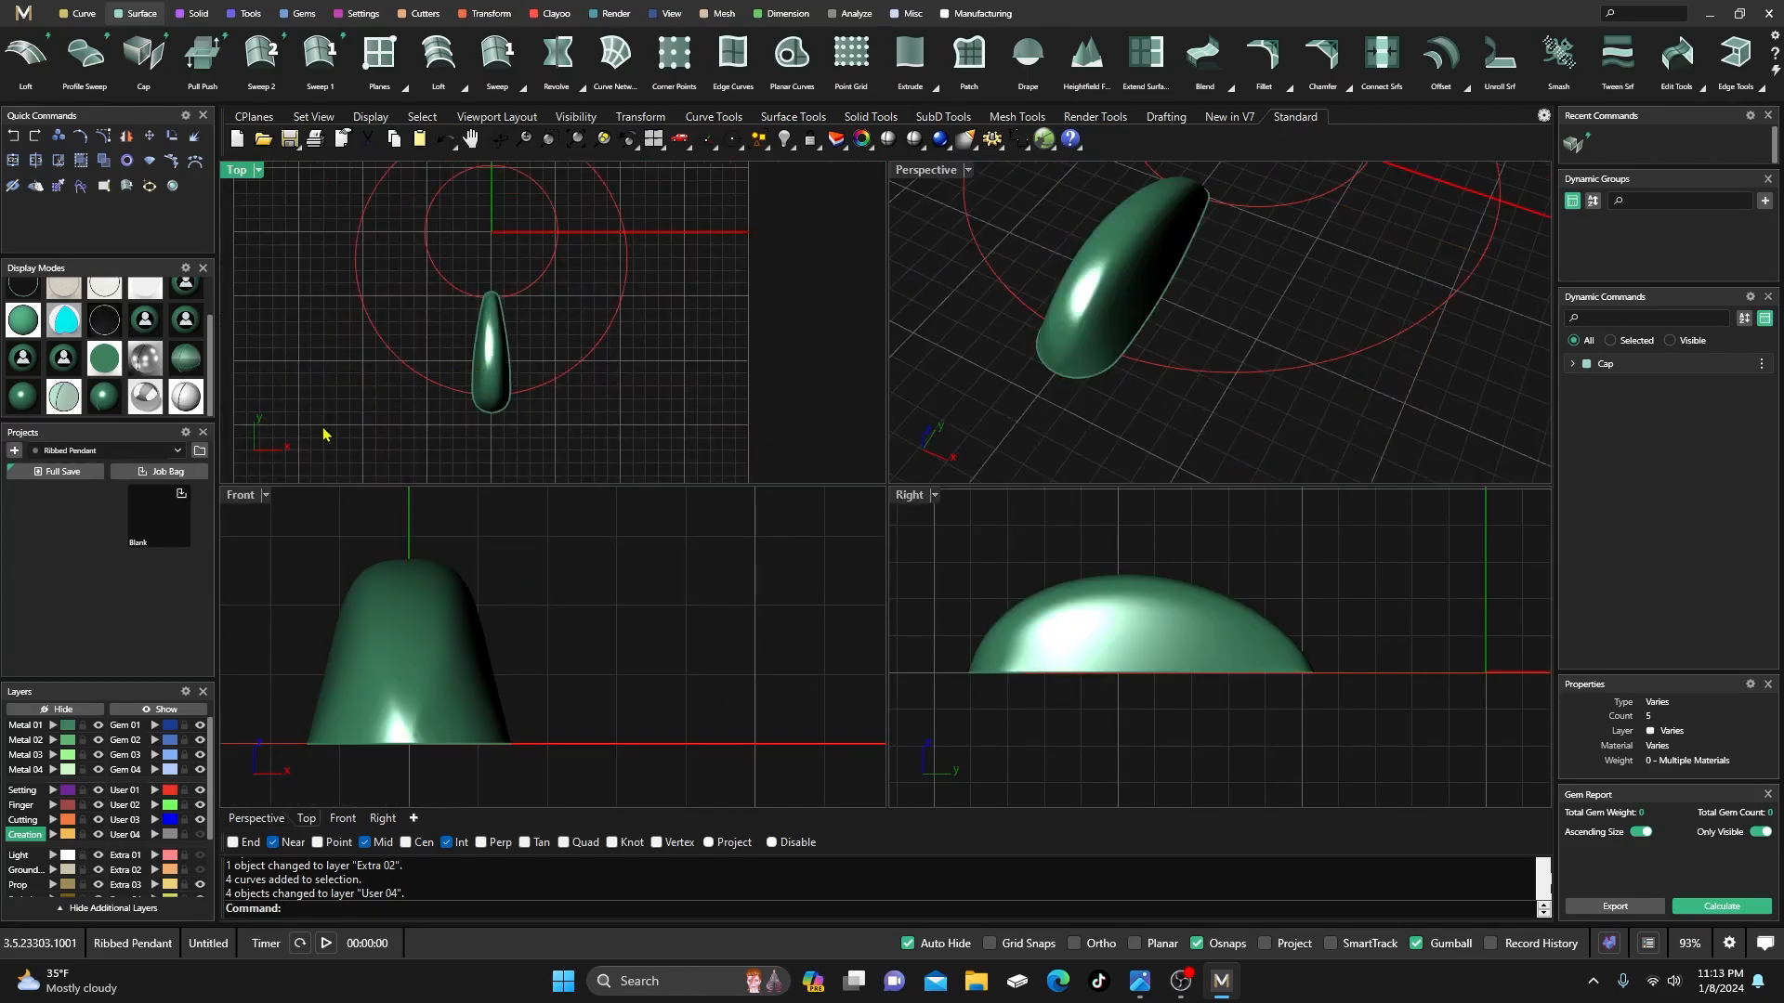
click(491, 376)
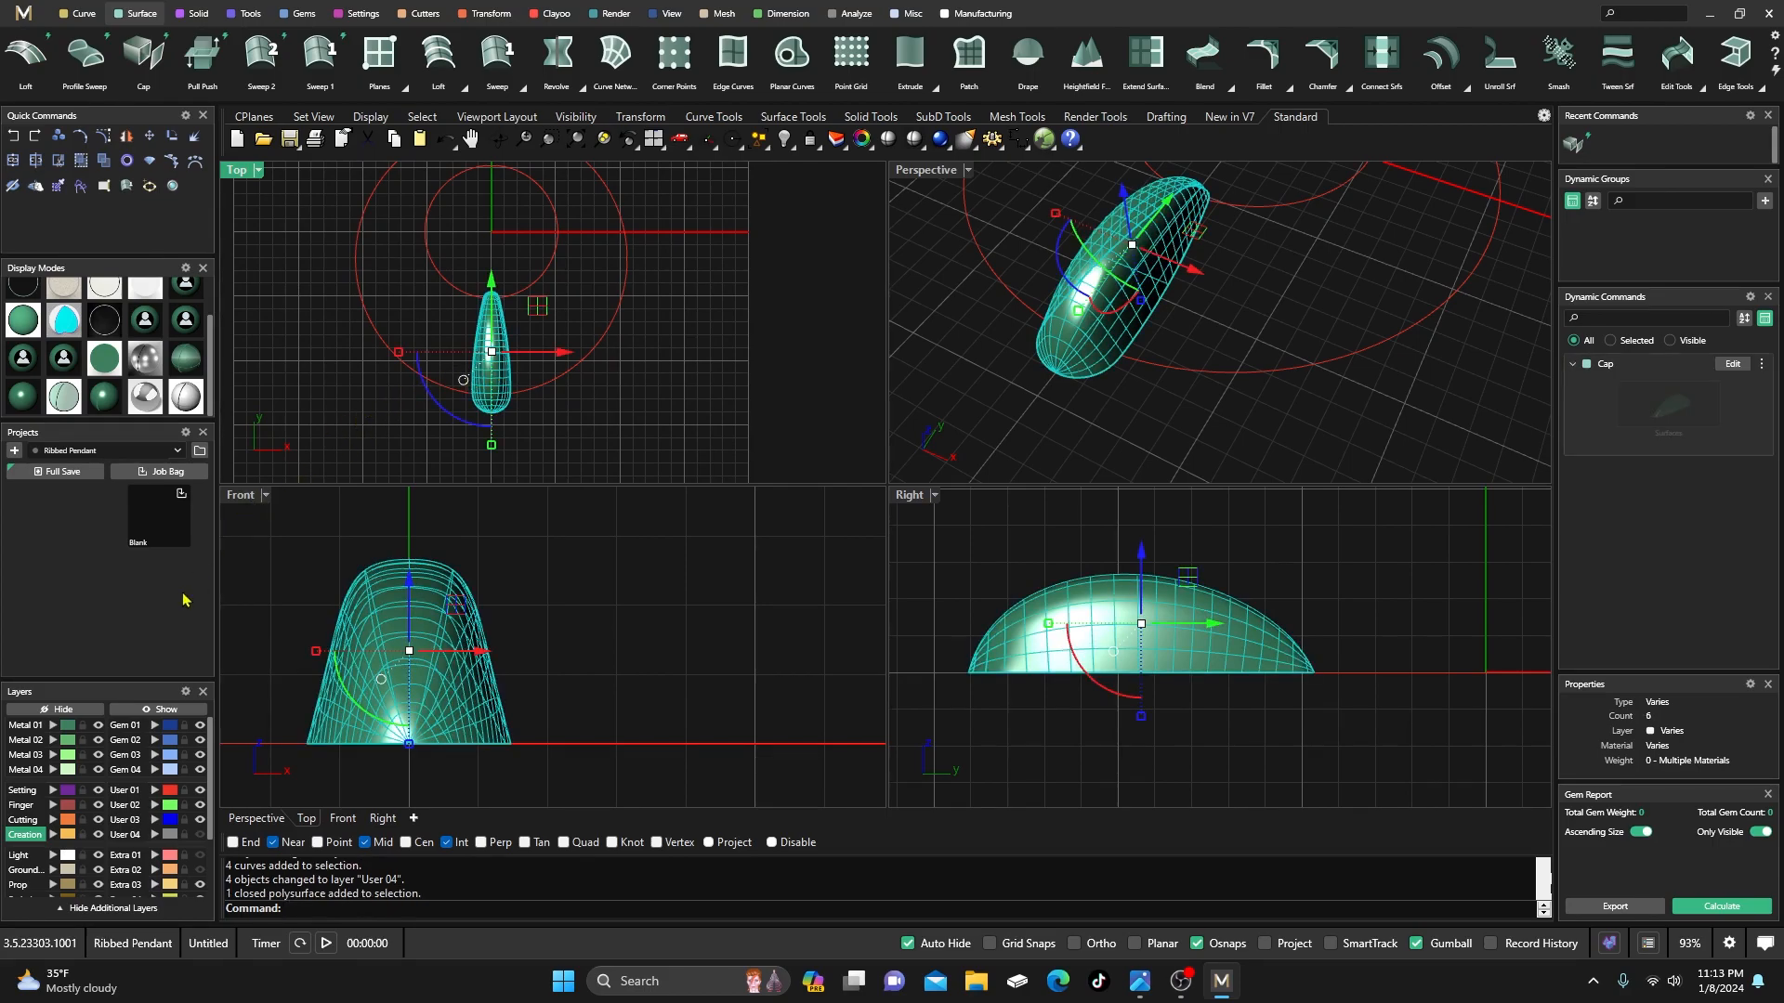
click(47, 770)
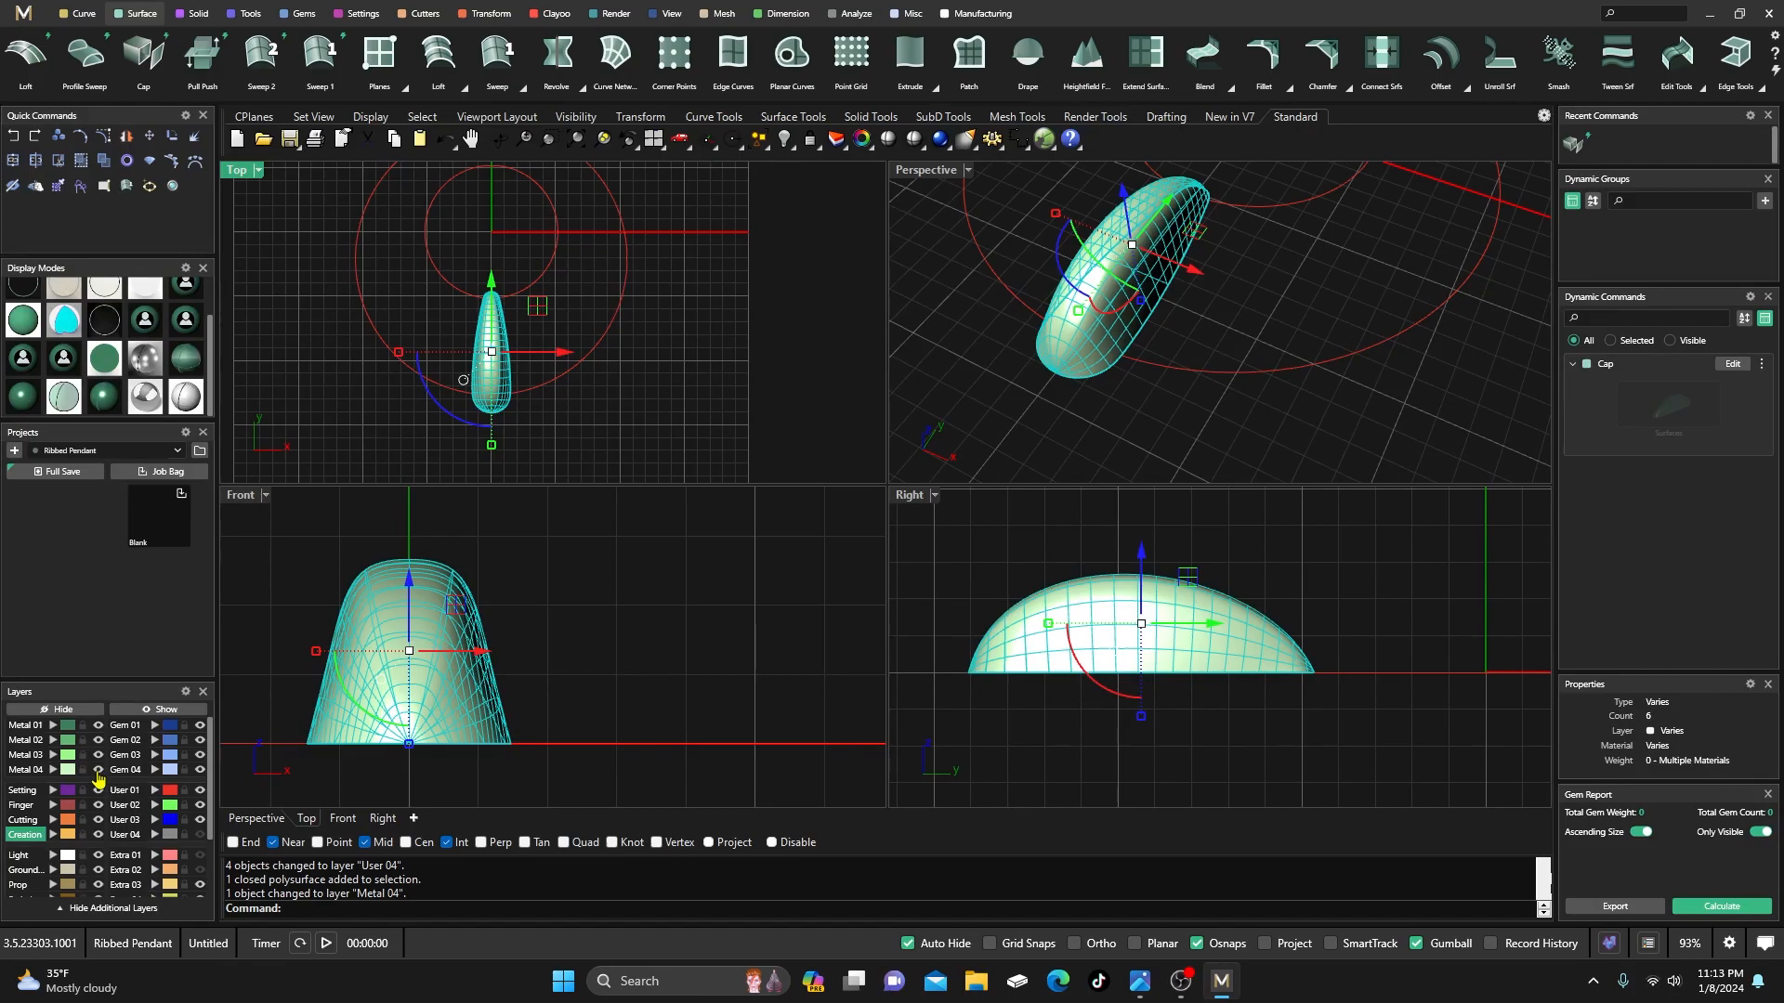
click(97, 770)
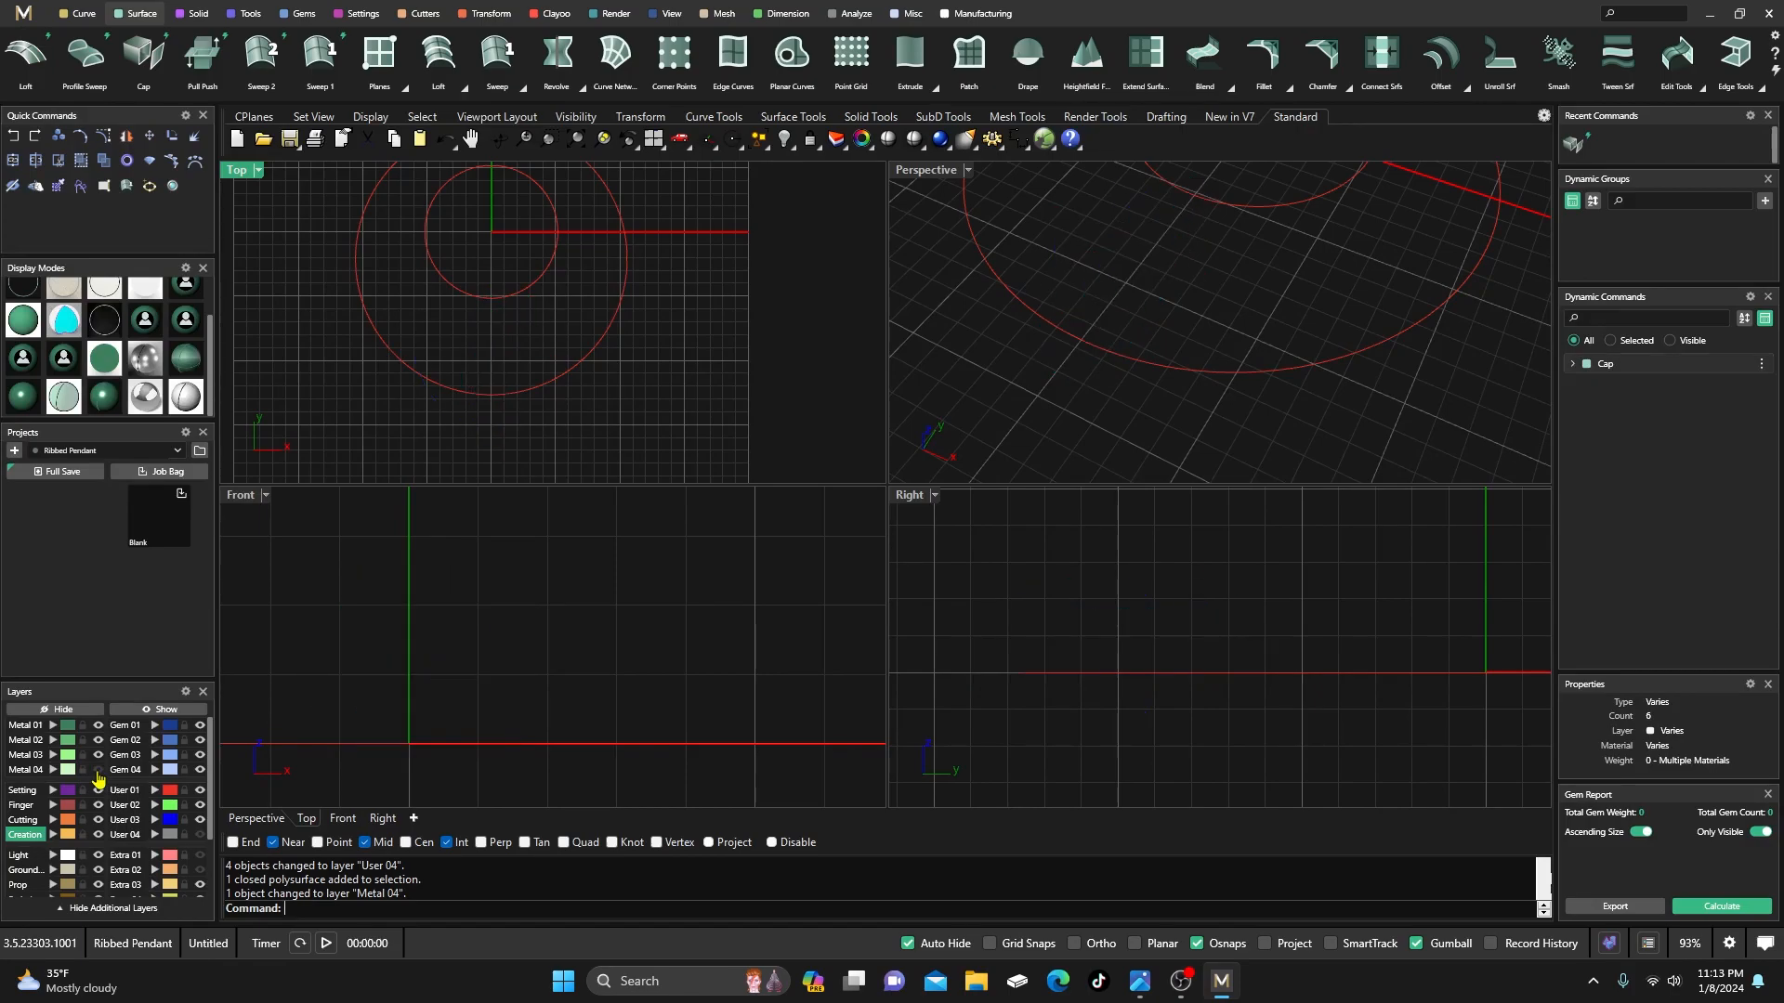
click(98, 770)
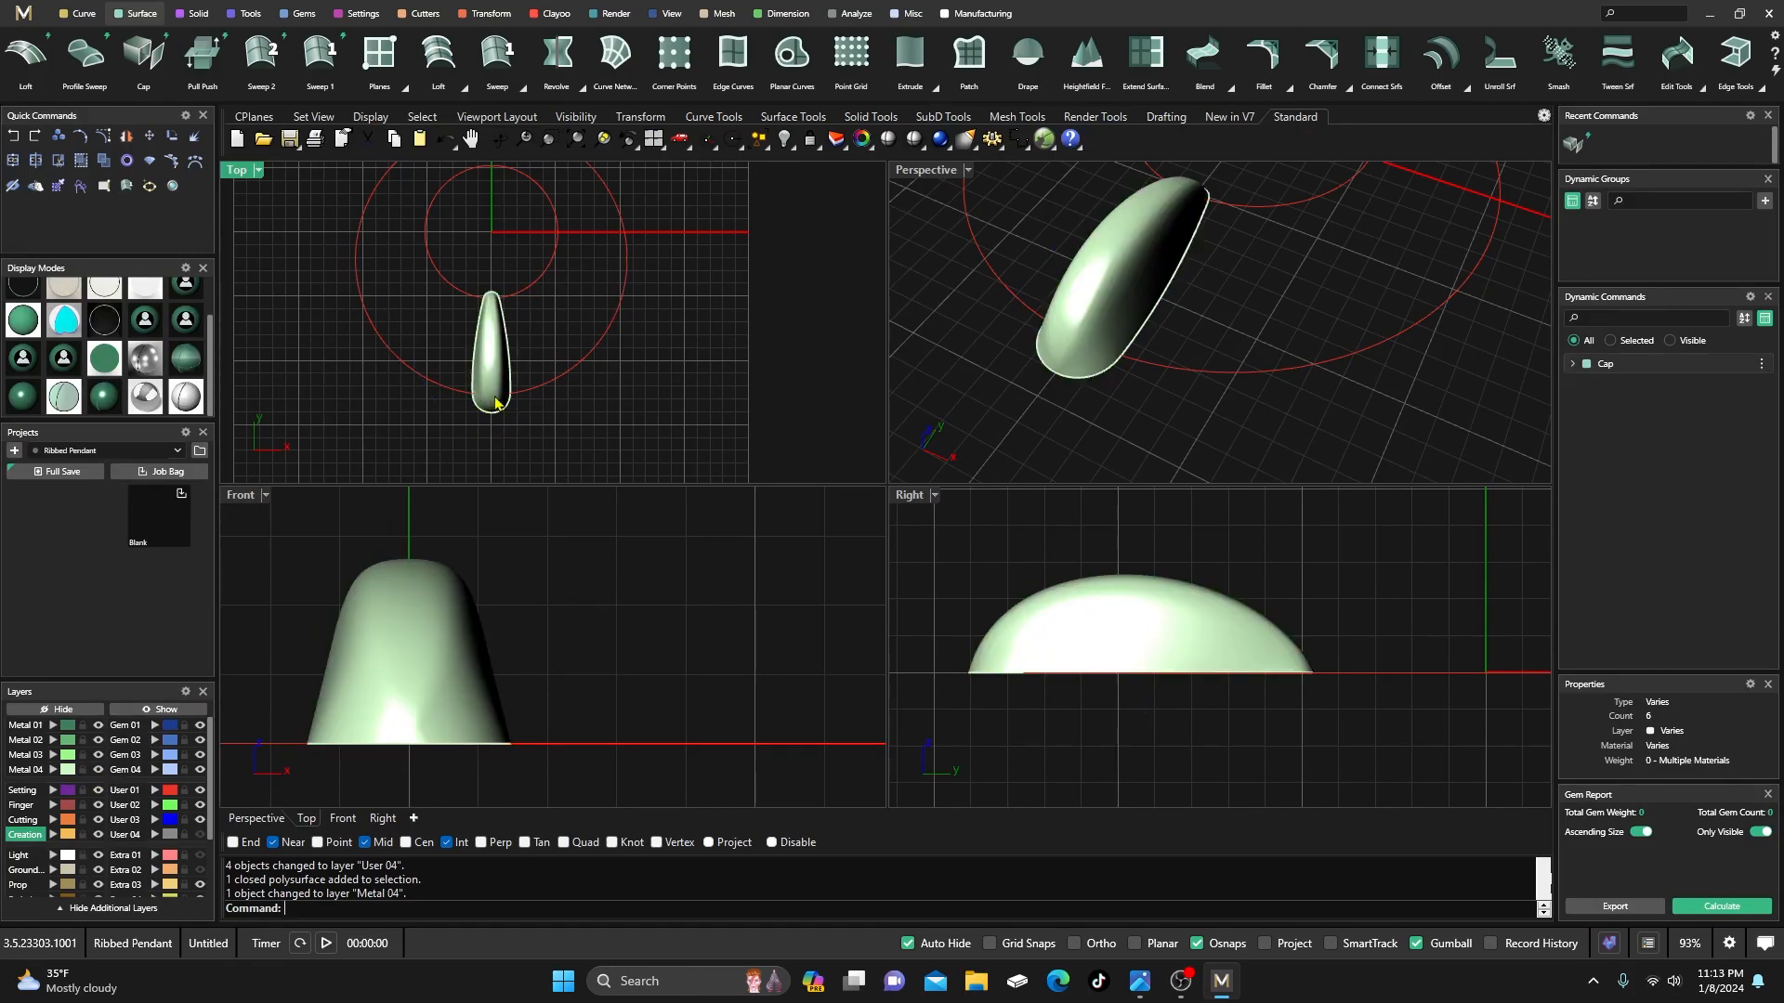
- Select the rib and both guide circles and make a Full Save in the Ribbed Pendant project
scroll(495, 402, down, 5)
drag(372, 212, 622, 445)
click(56, 471)
click(291, 388)
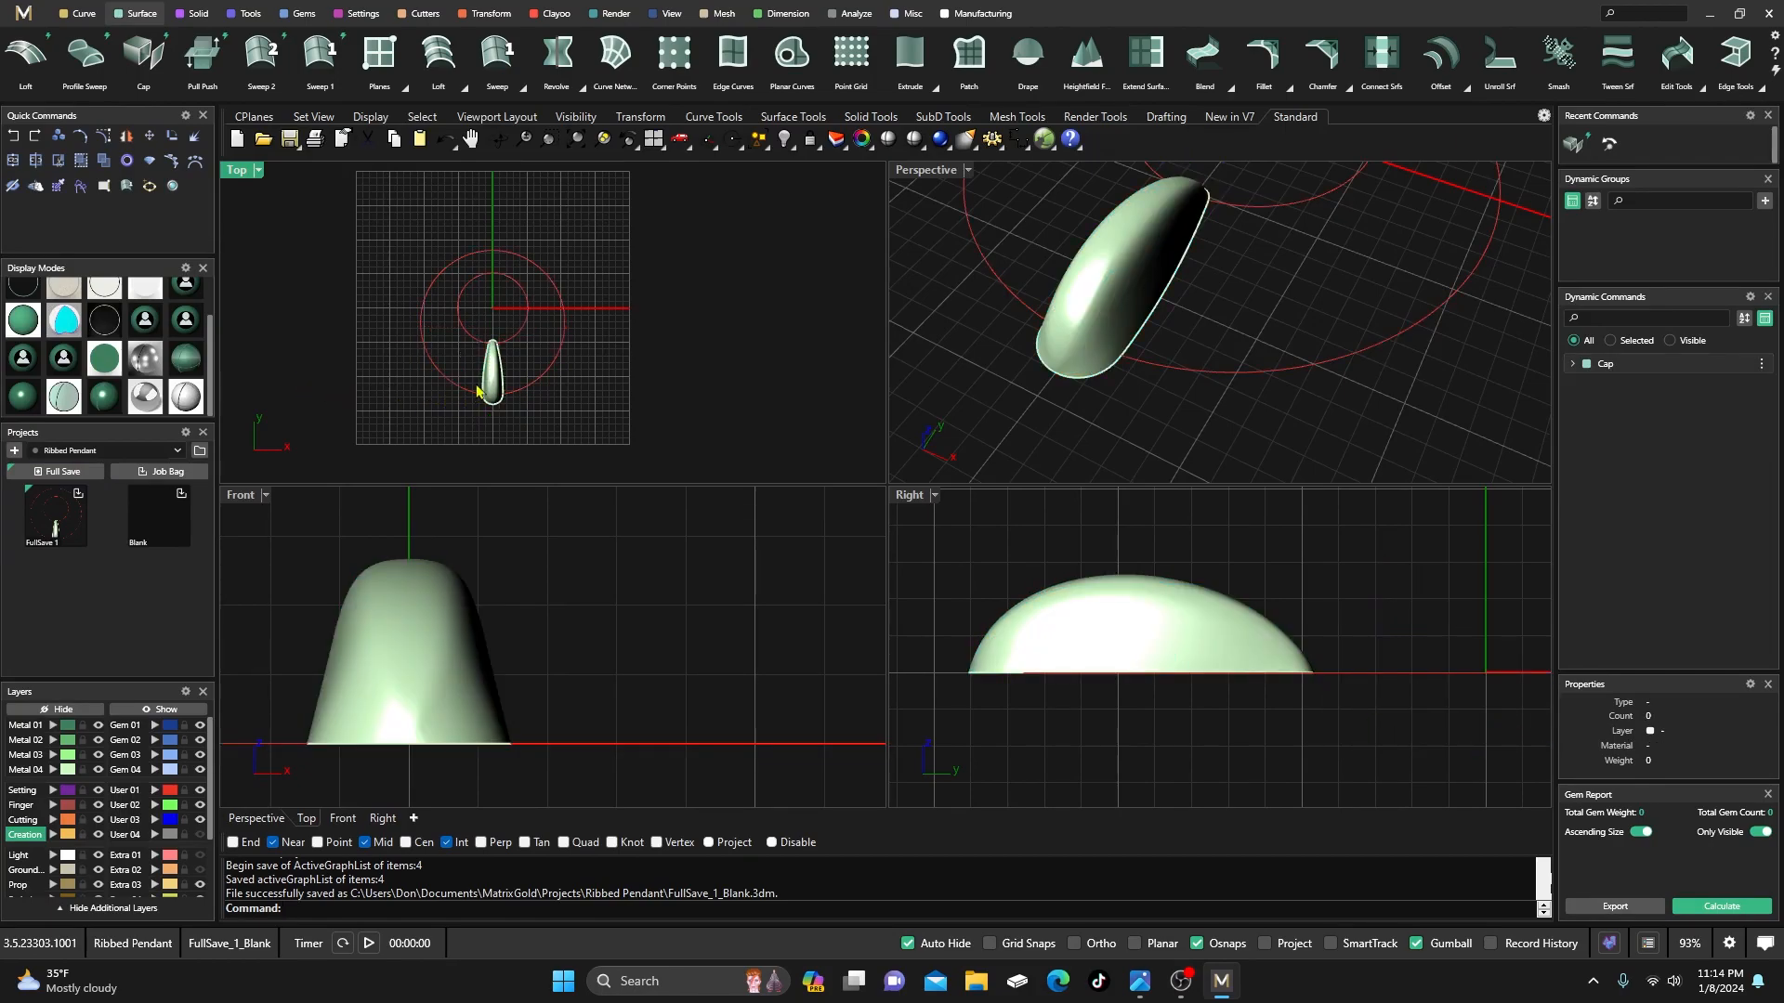
- Save only the capped rib to the project's Job Bag
scroll(485, 408, up, 2)
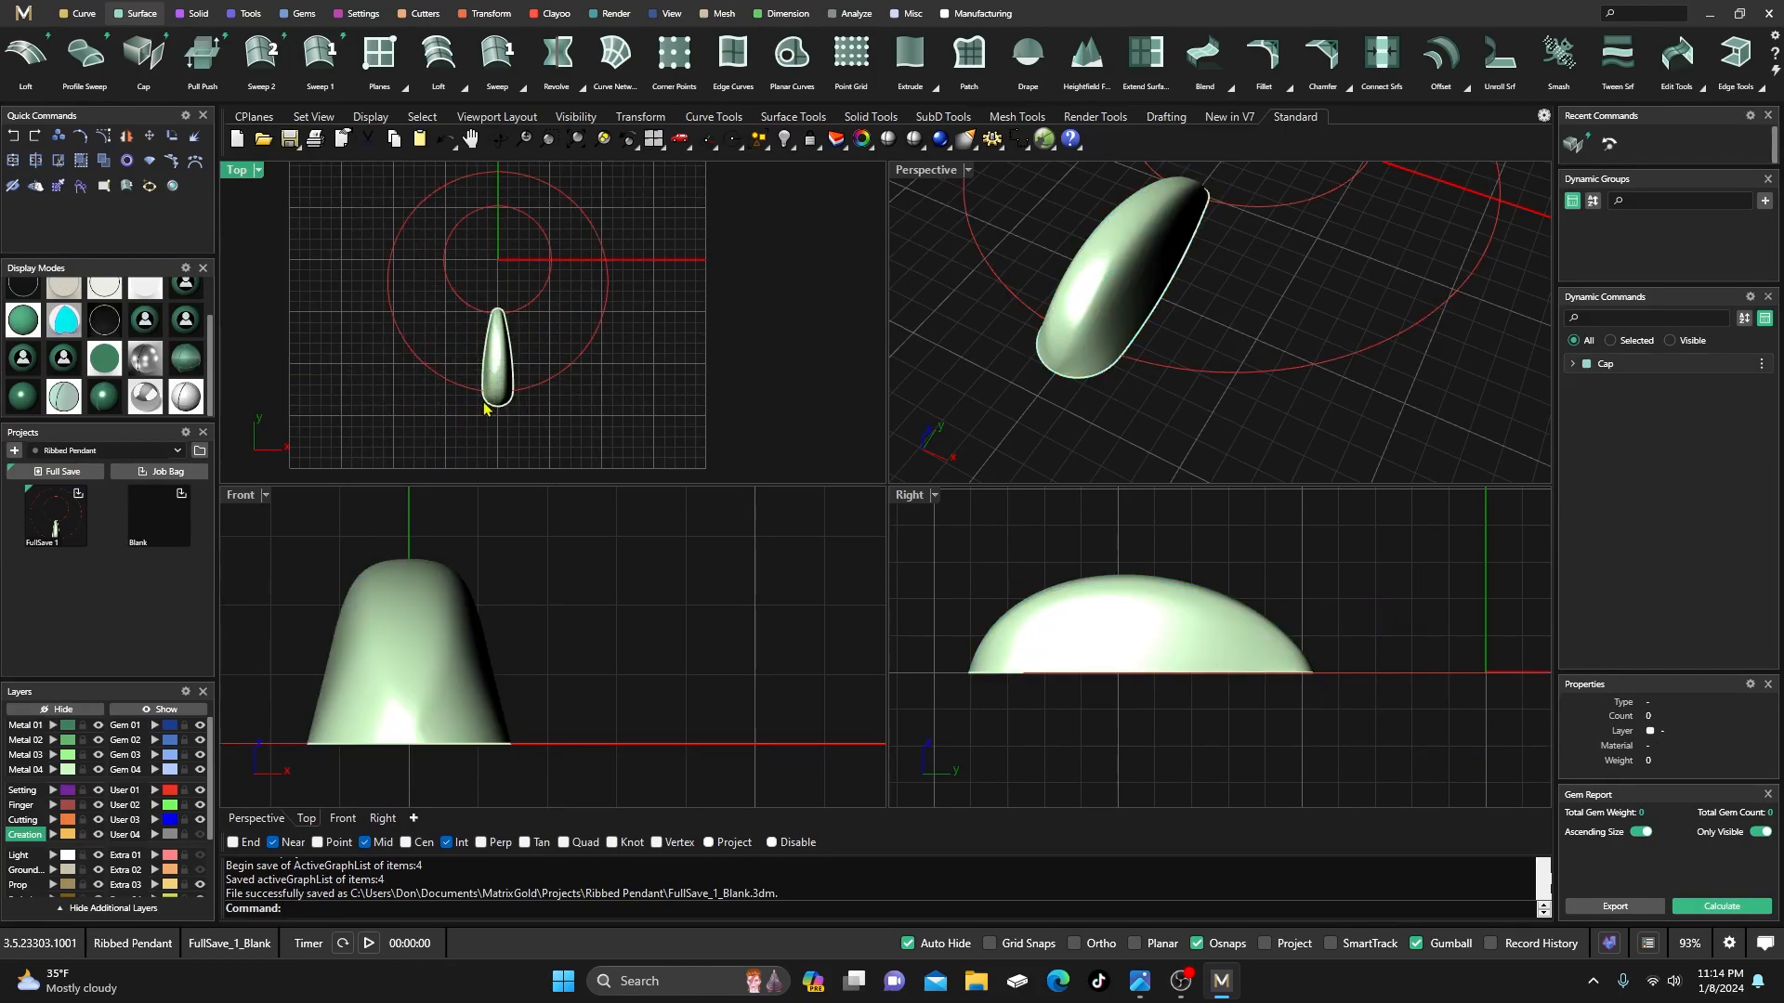
click(498, 377)
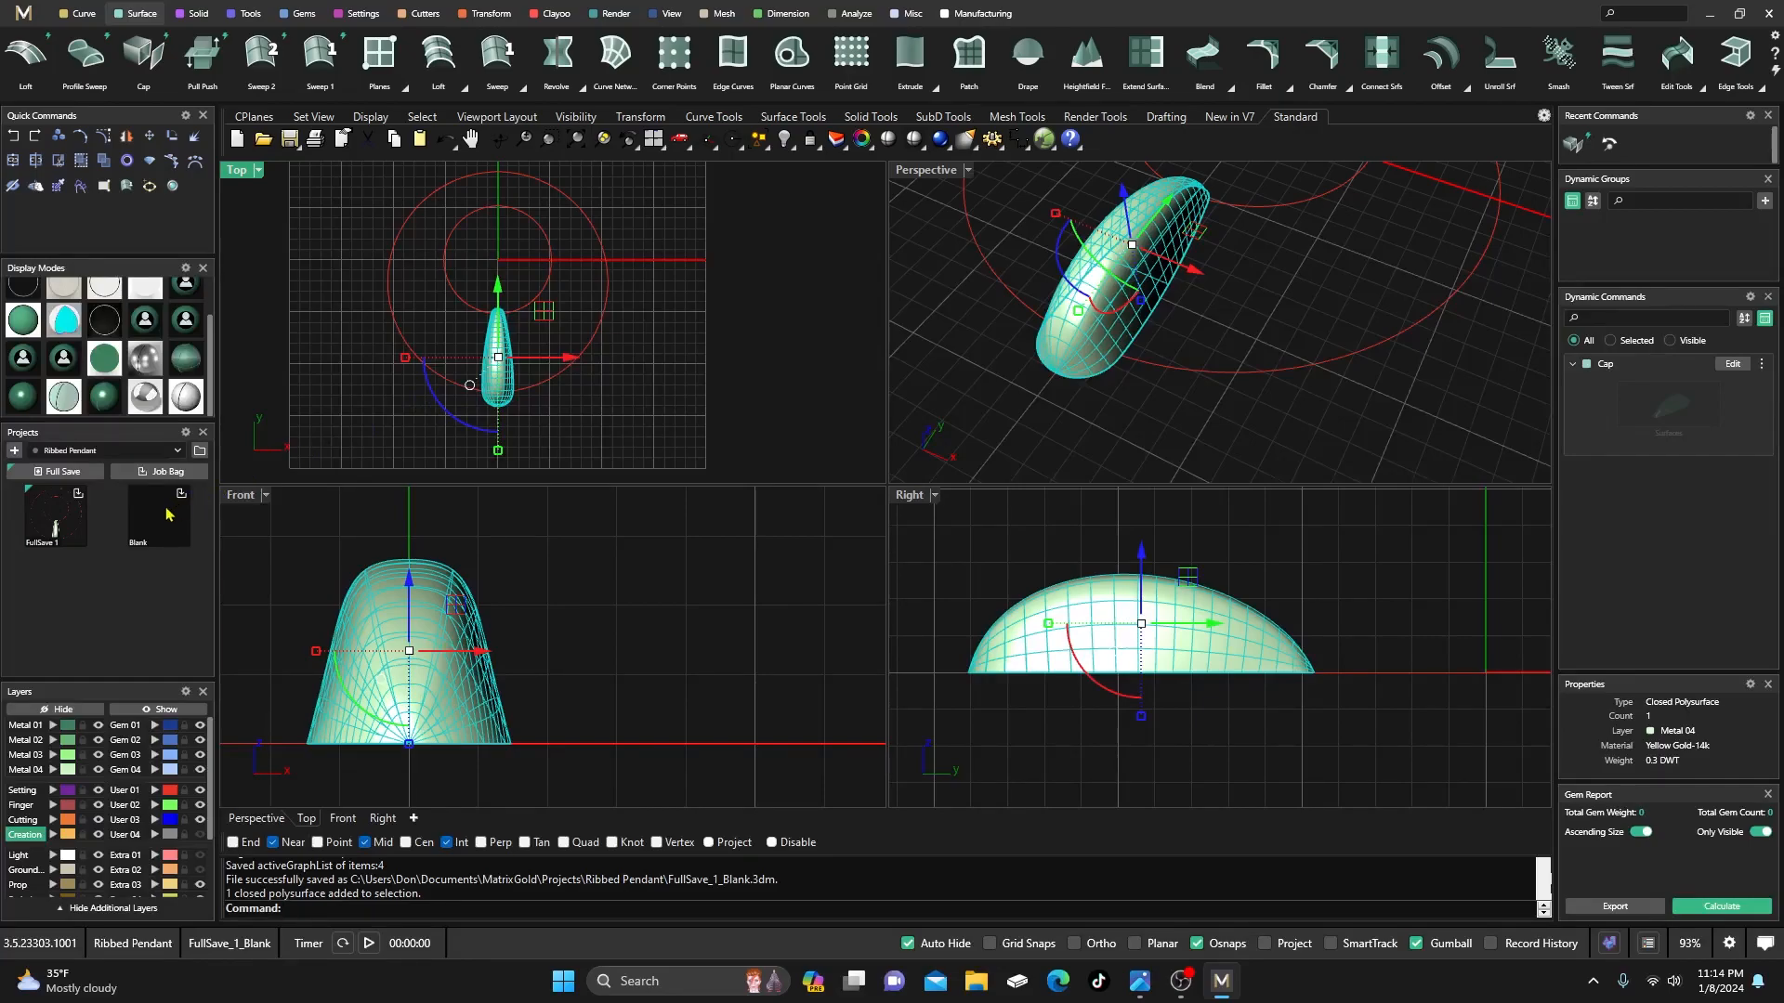
click(160, 474)
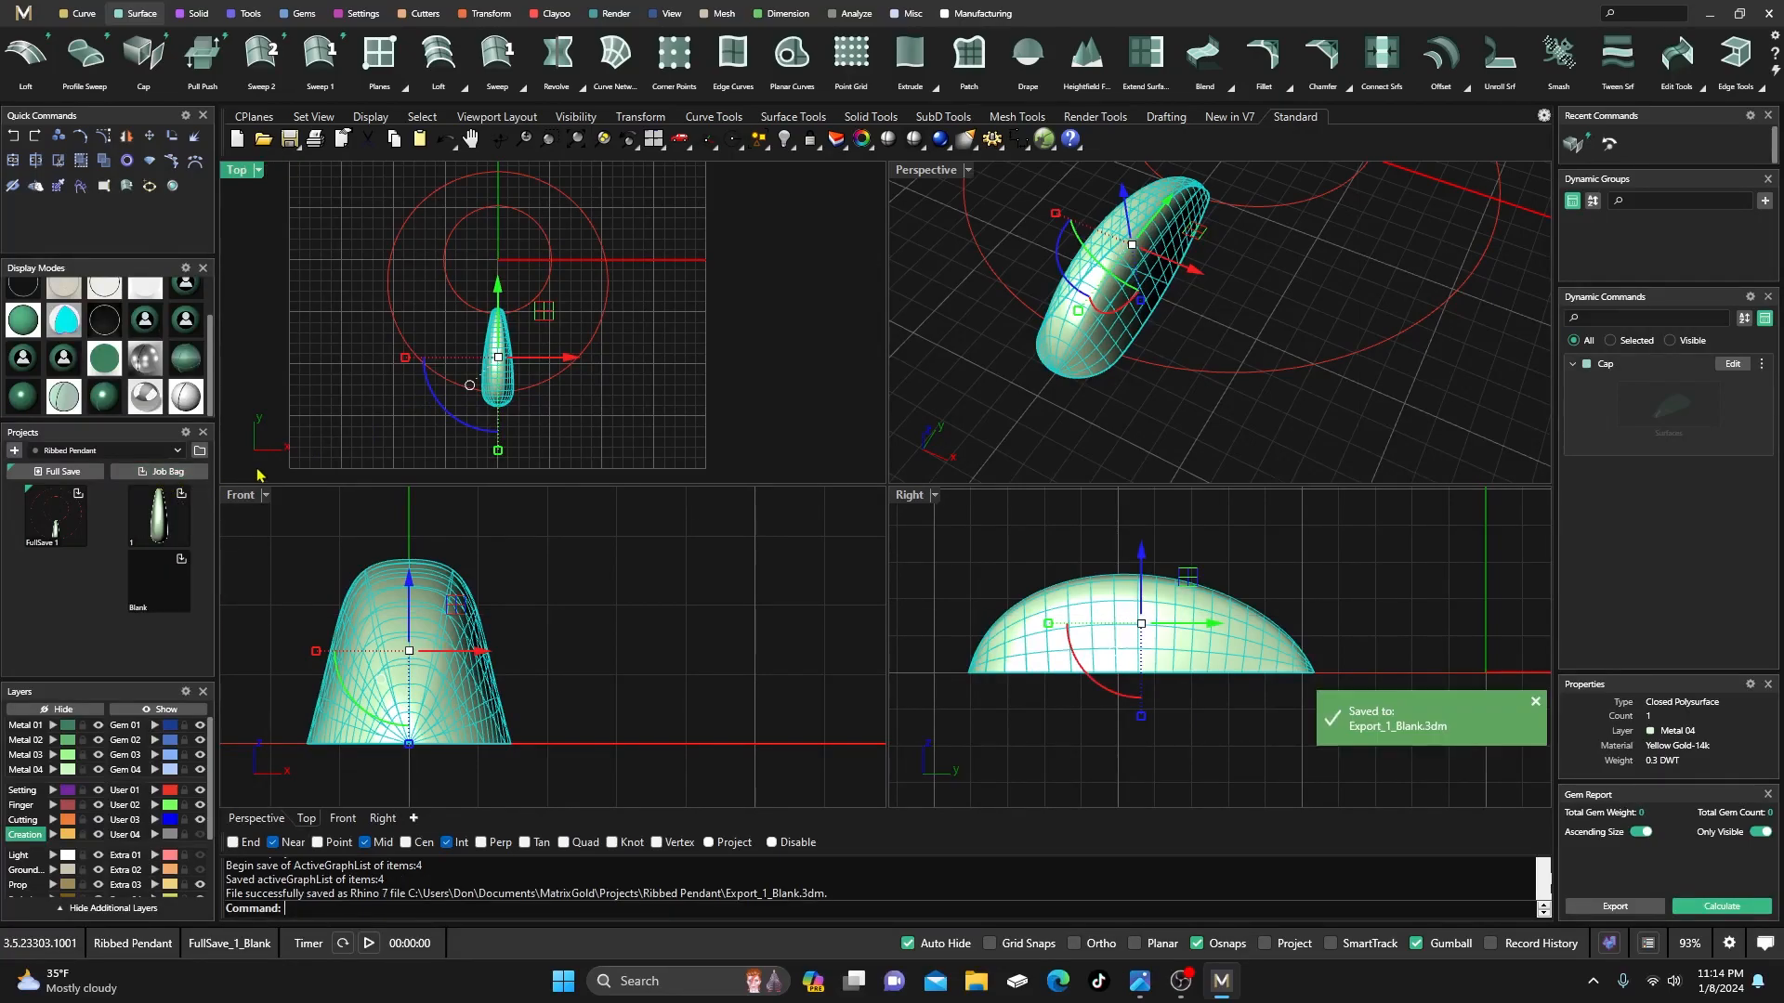
click(351, 399)
- Delete the capped rib and both guide circles from the model
scroll(475, 436, down, 2)
right_drag(427, 441, 433, 408)
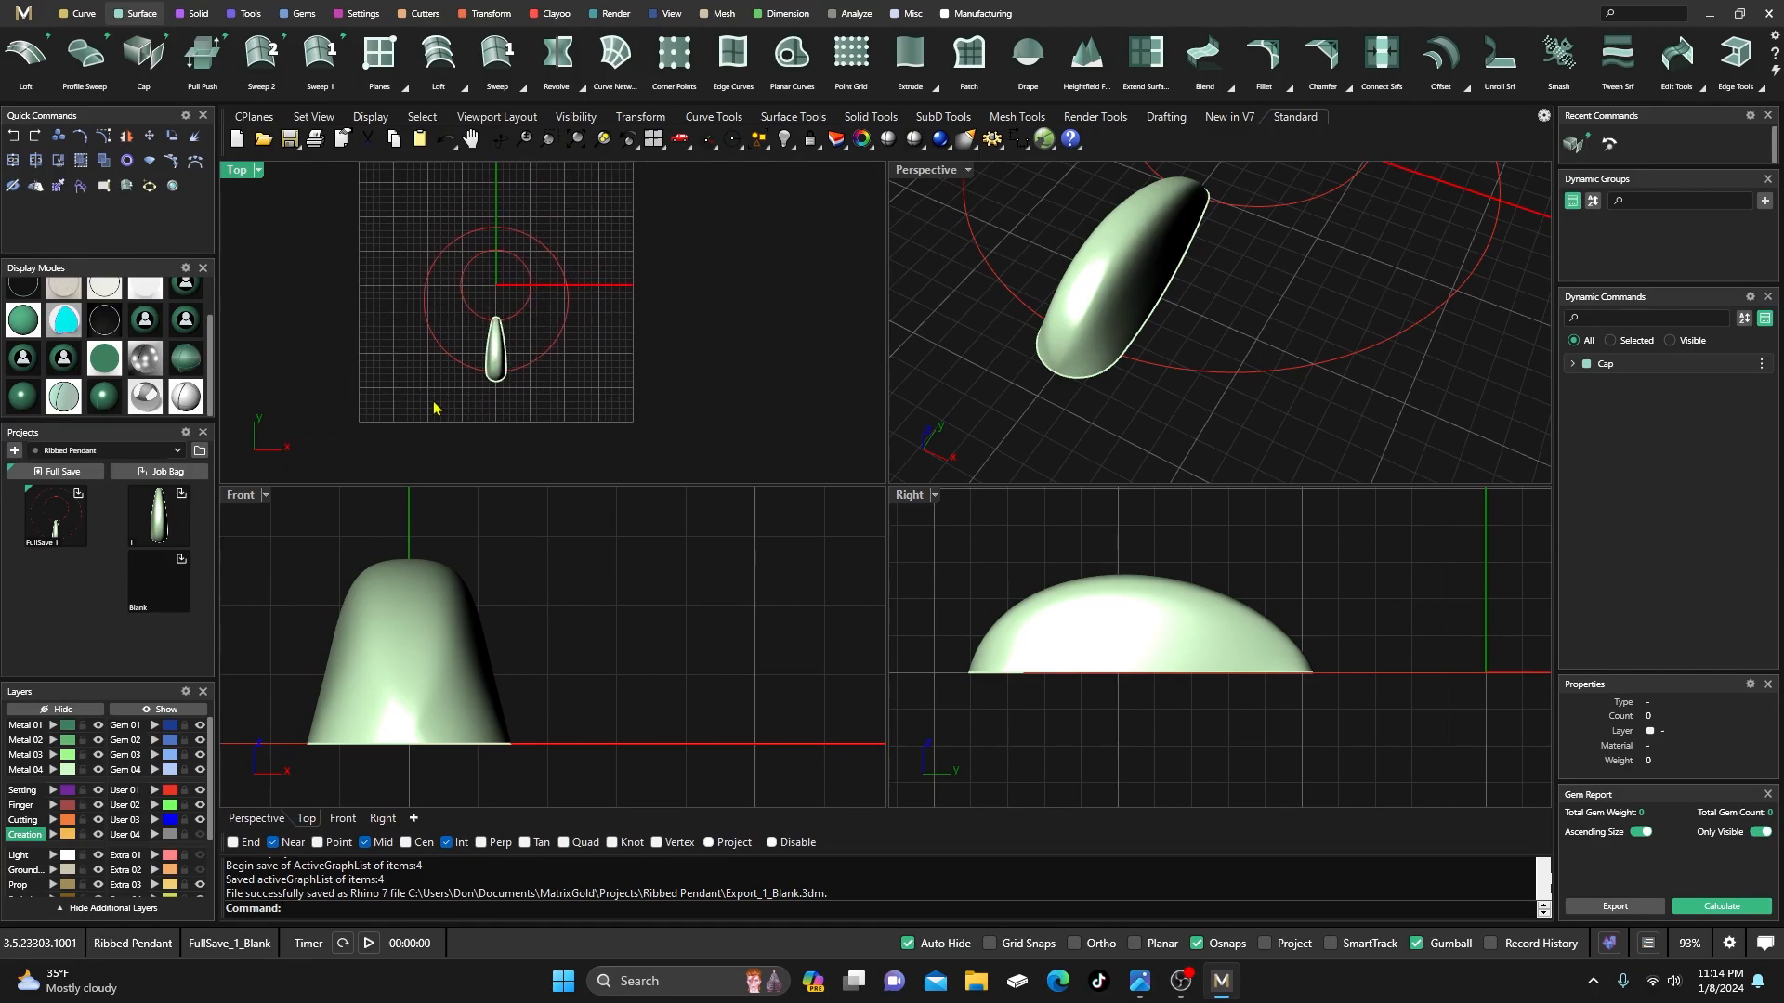
drag(363, 439, 619, 229)
key(Delete)
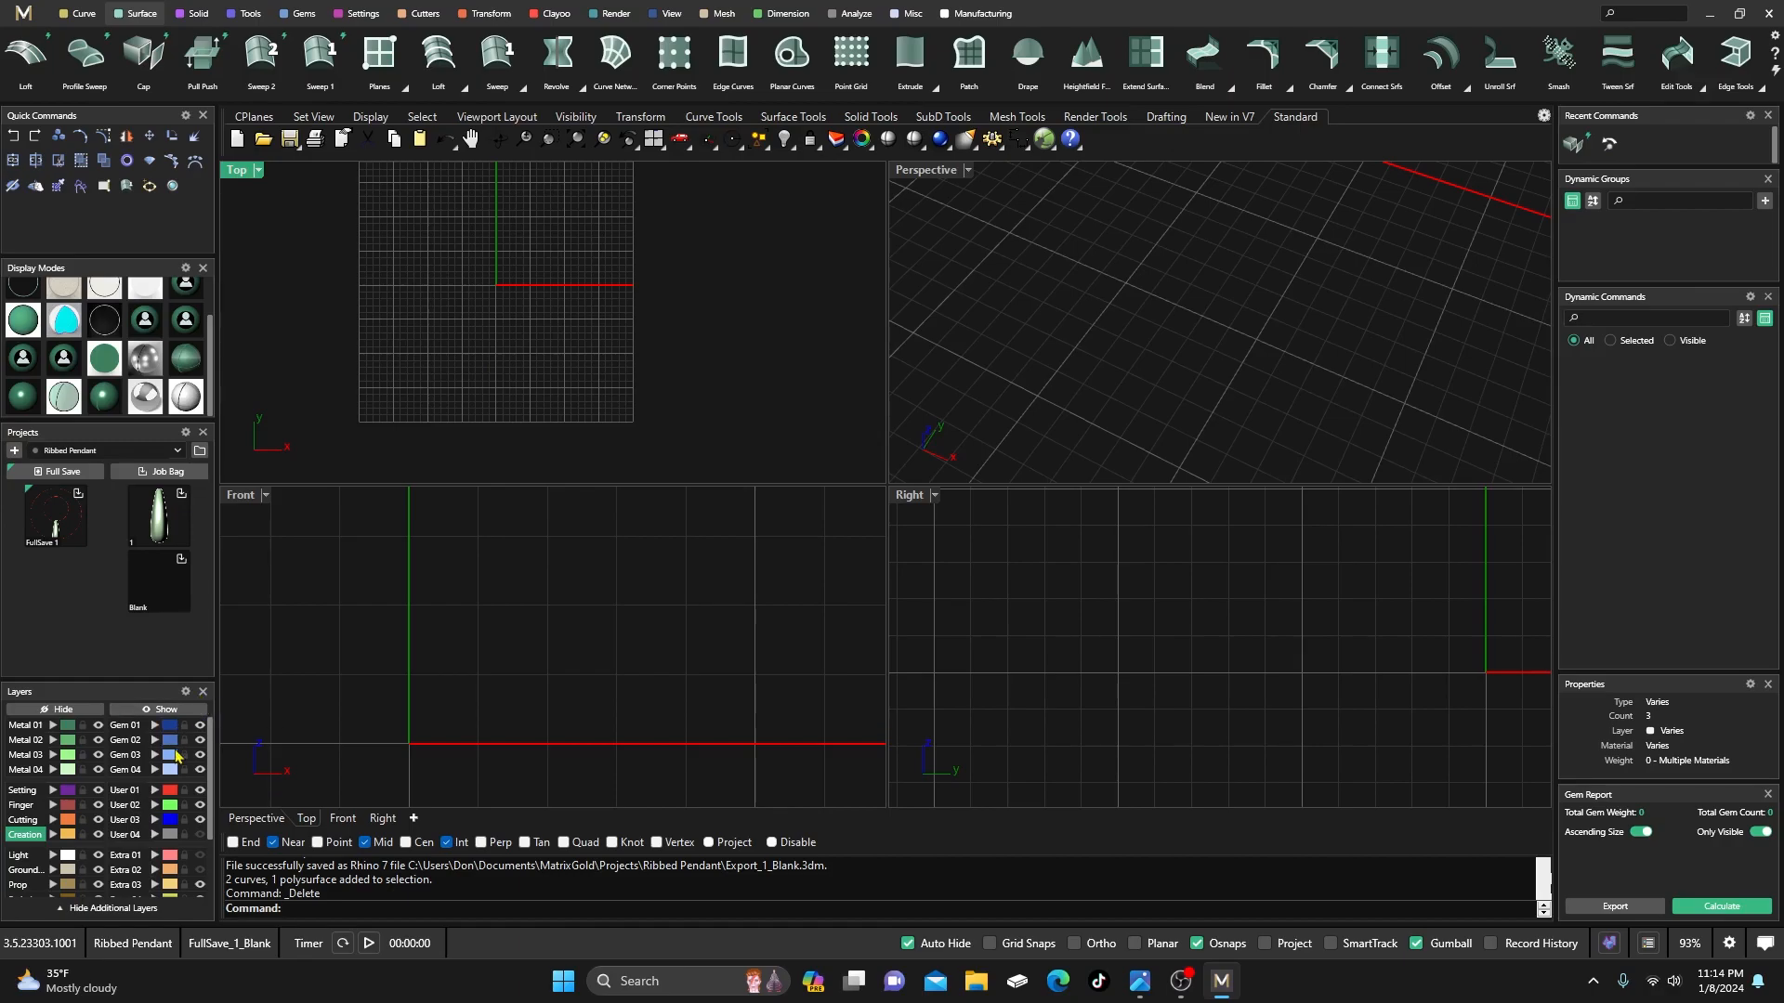
- Show the User 04, Extra 01 and Extra 02 layers and delete all the curves and the surface on them
click(200, 835)
click(199, 854)
click(200, 872)
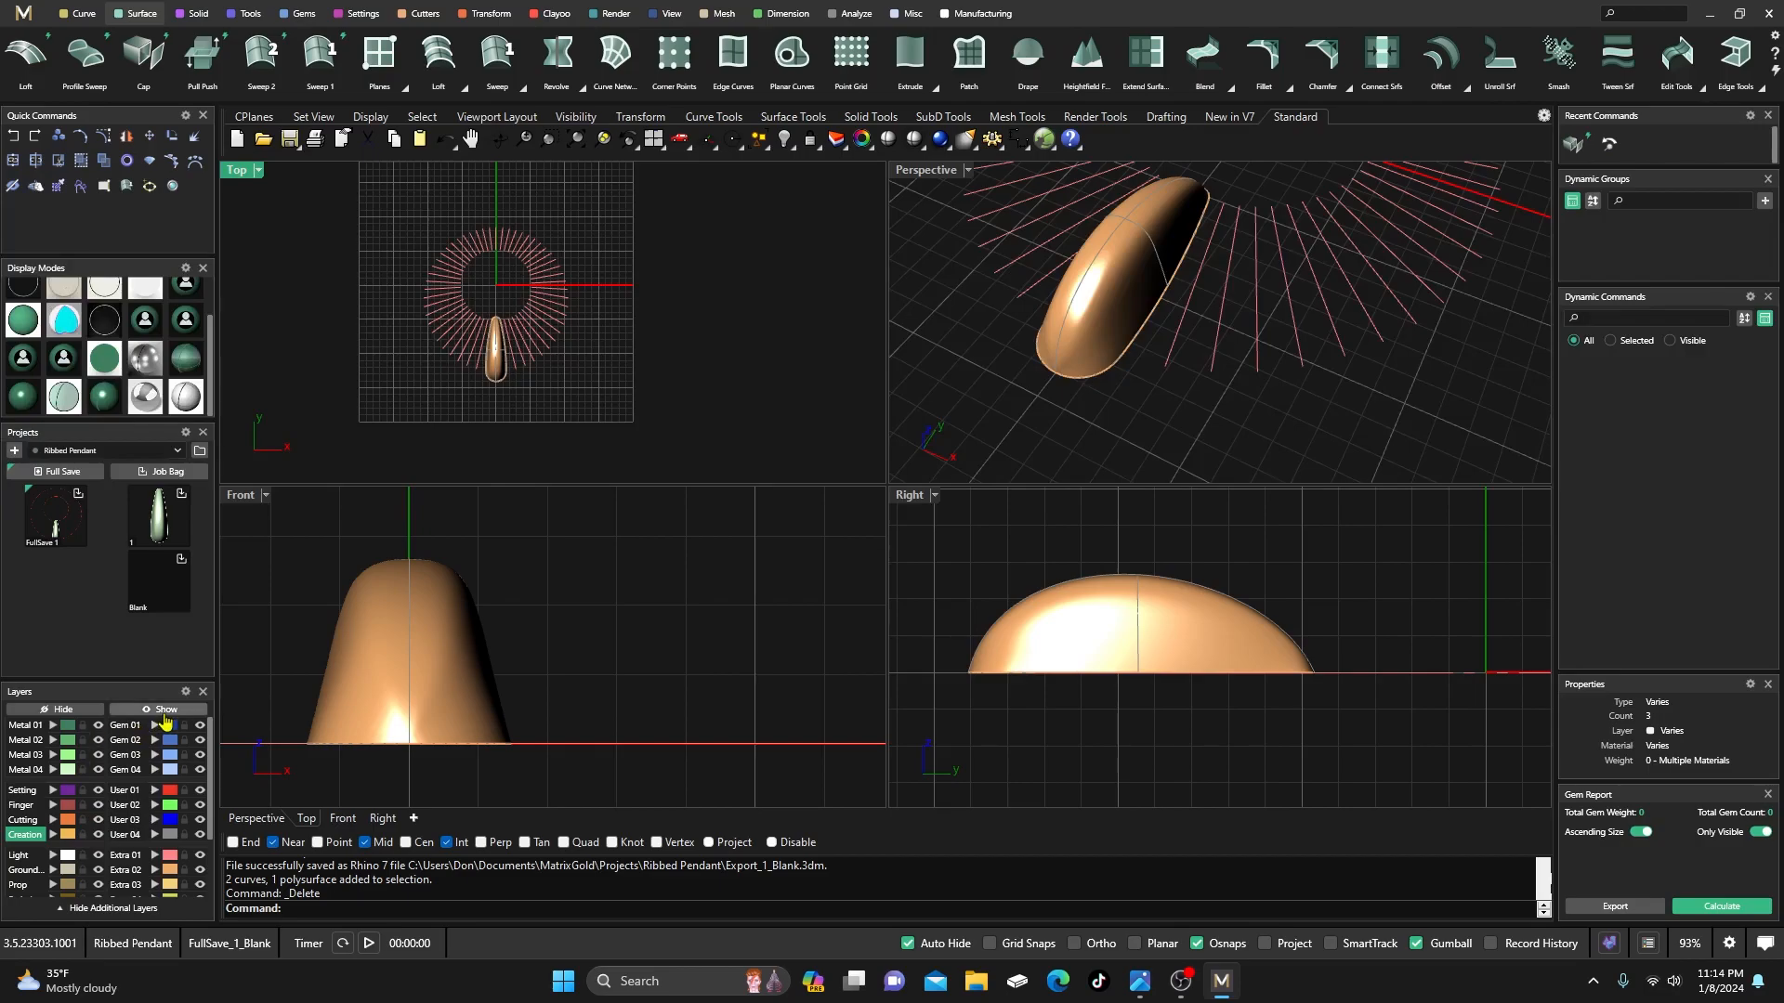
drag(369, 185, 618, 423)
key(Delete)
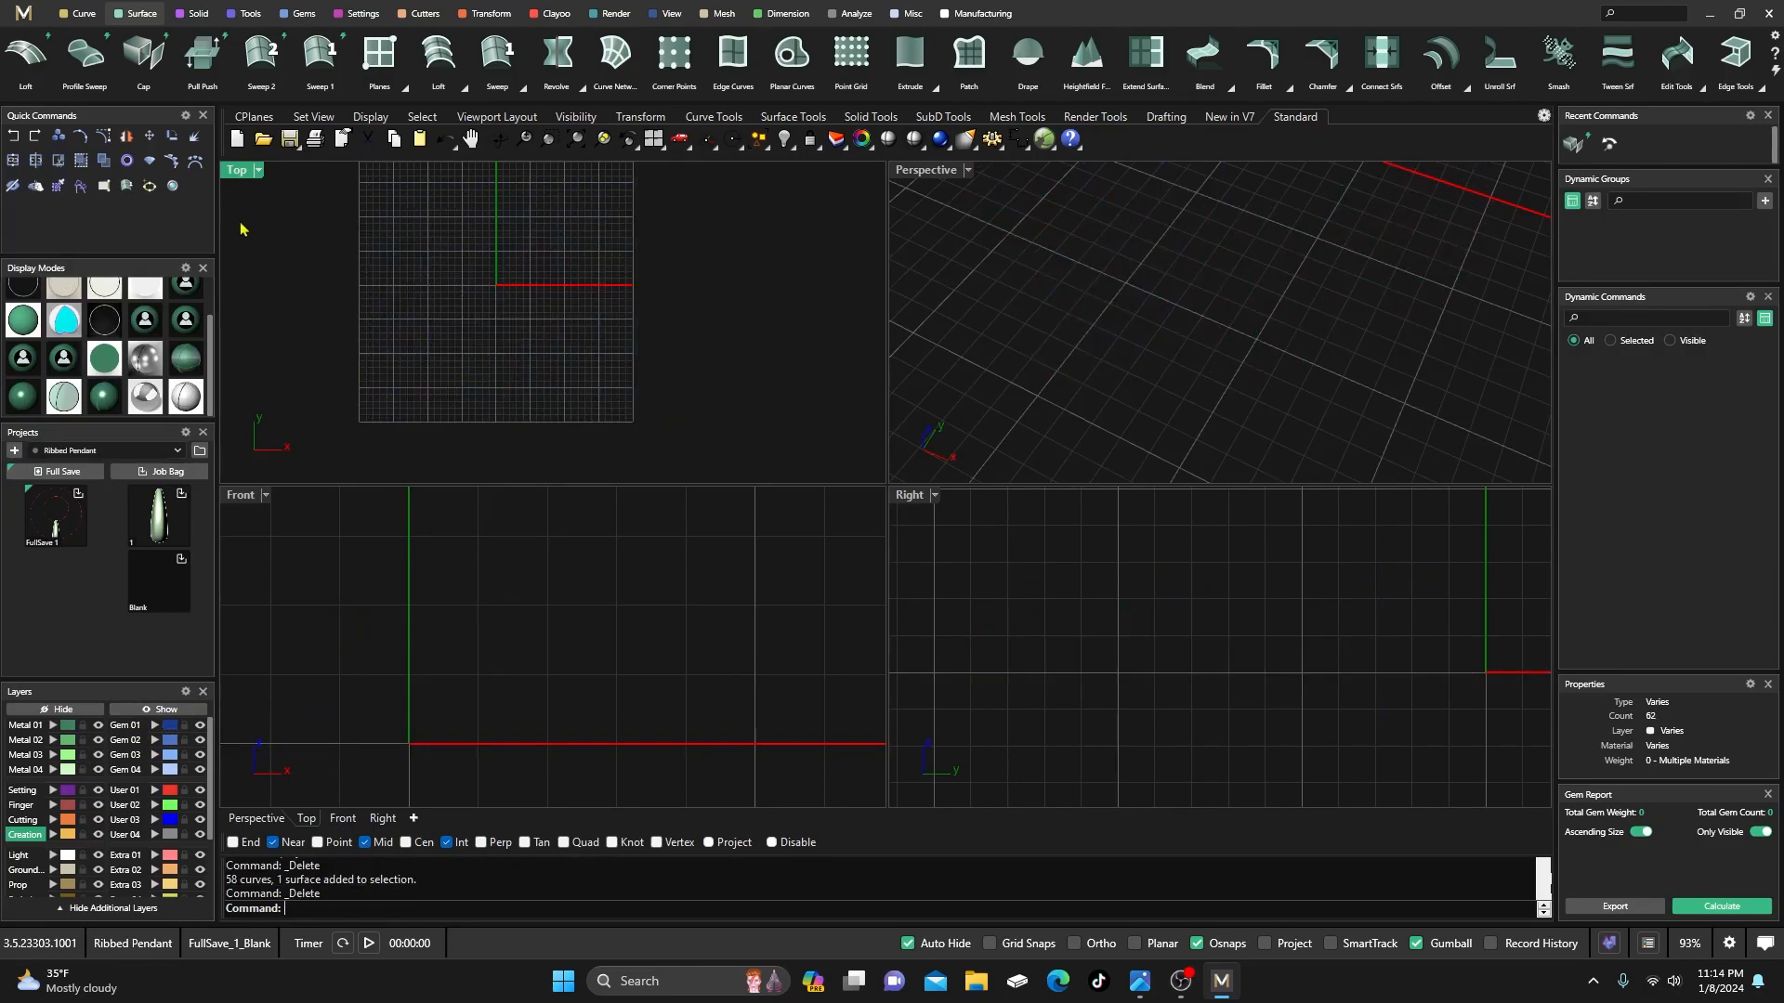
- Start a new file without saving the changes, and load the saved rib from the Job Bag
click(23, 16)
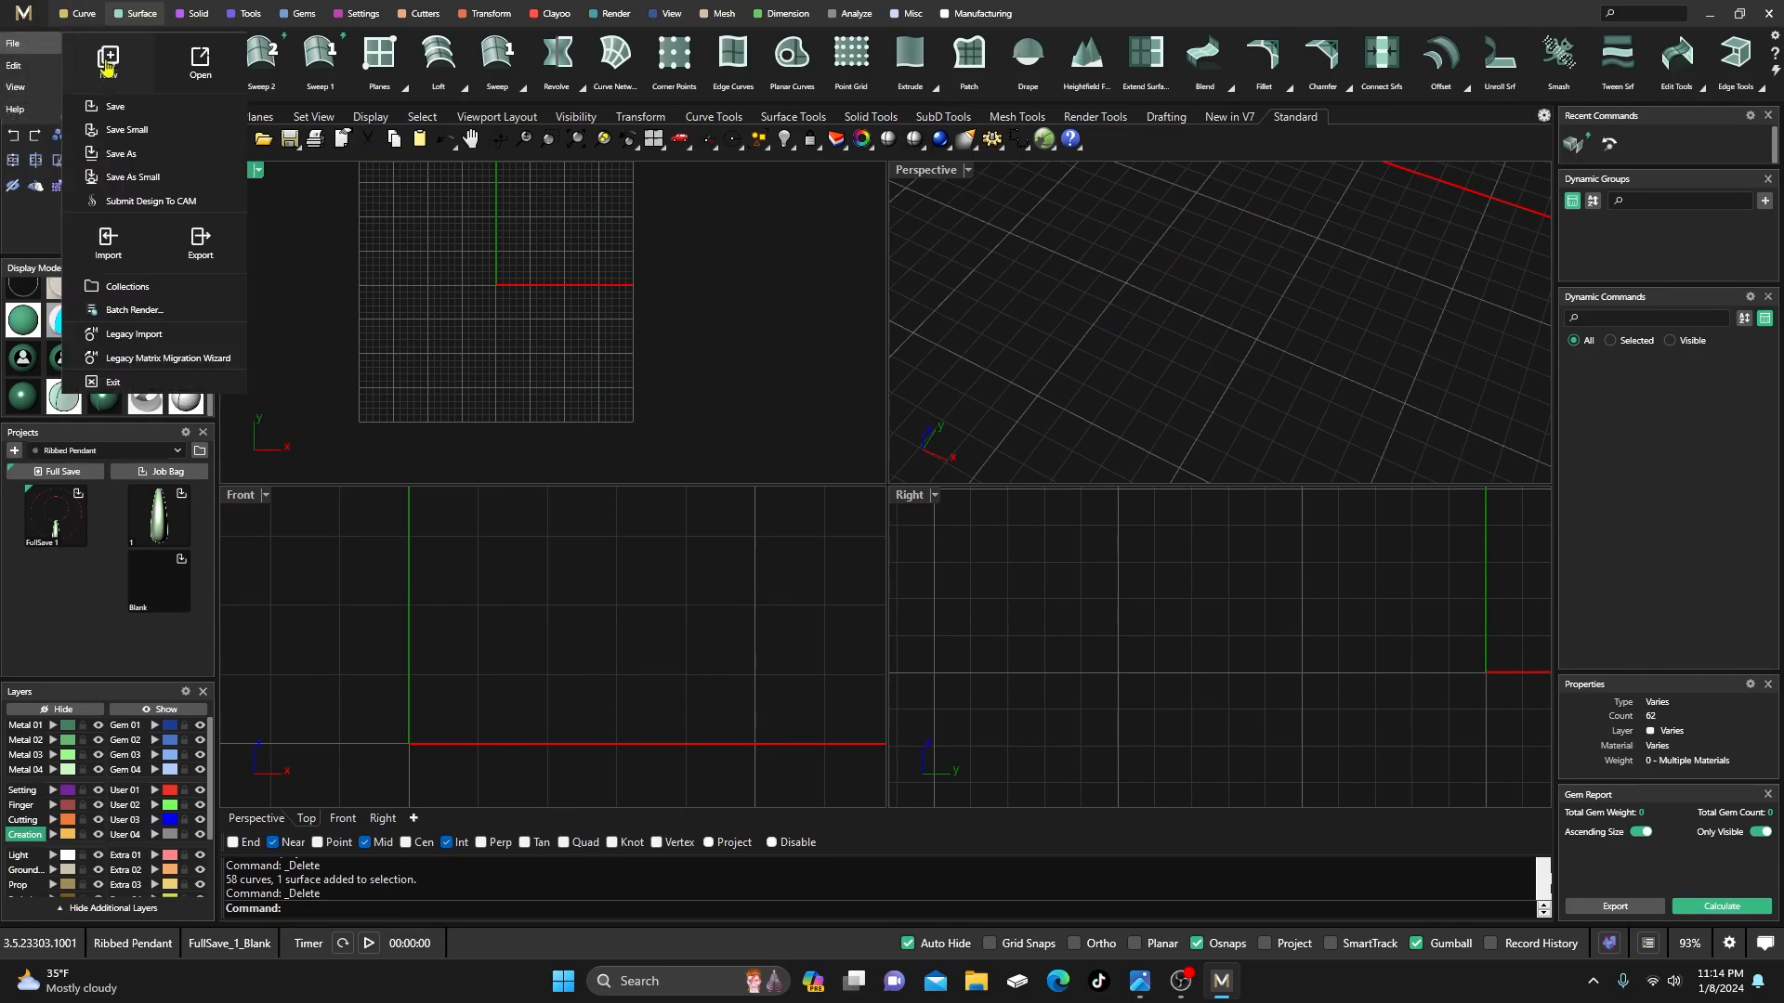
click(109, 58)
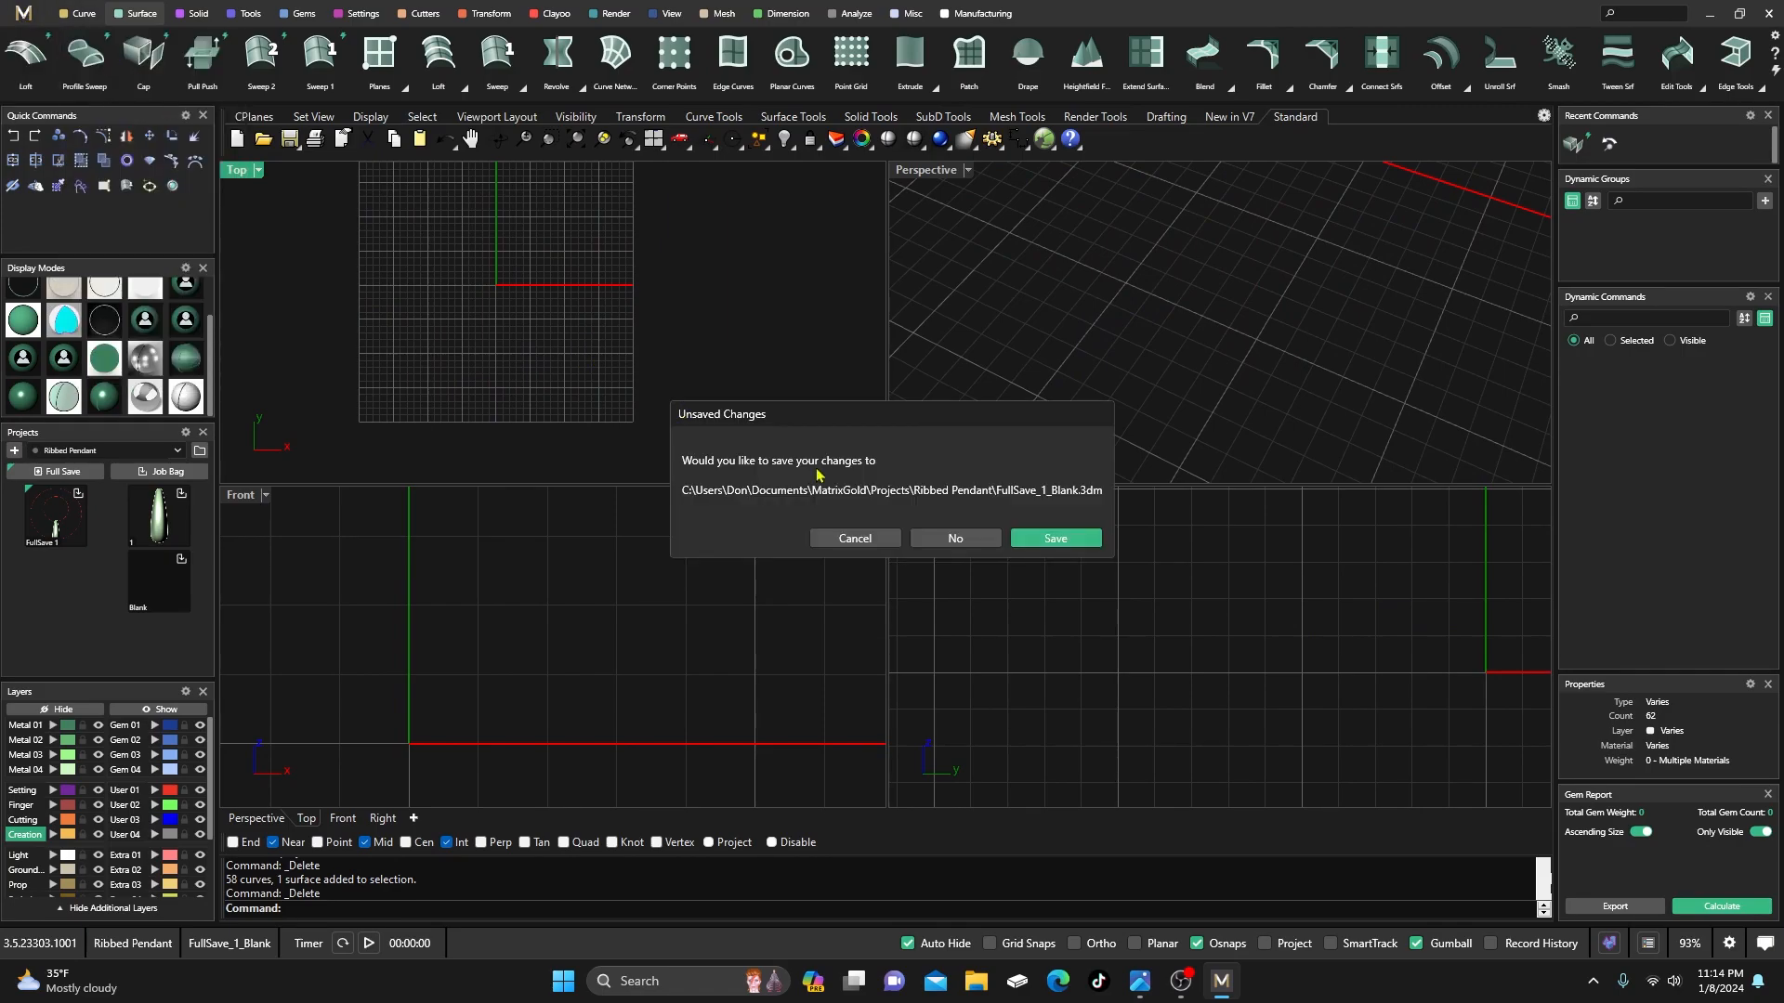
click(948, 540)
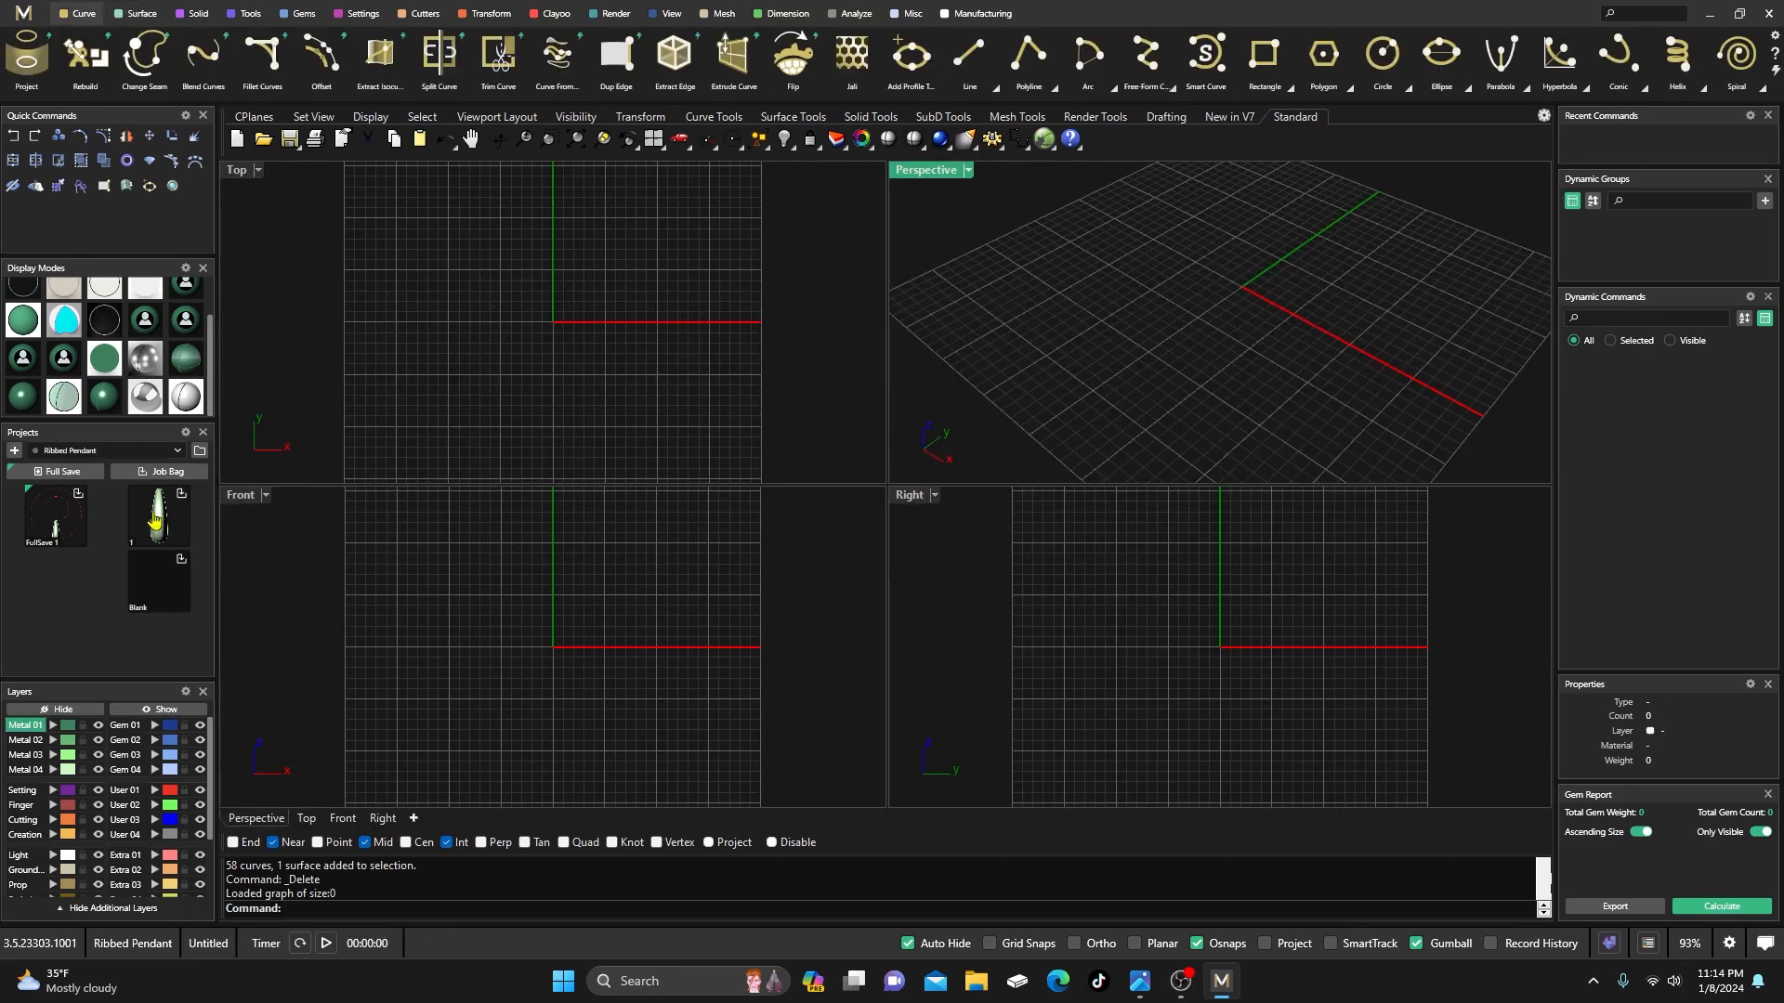
click(156, 520)
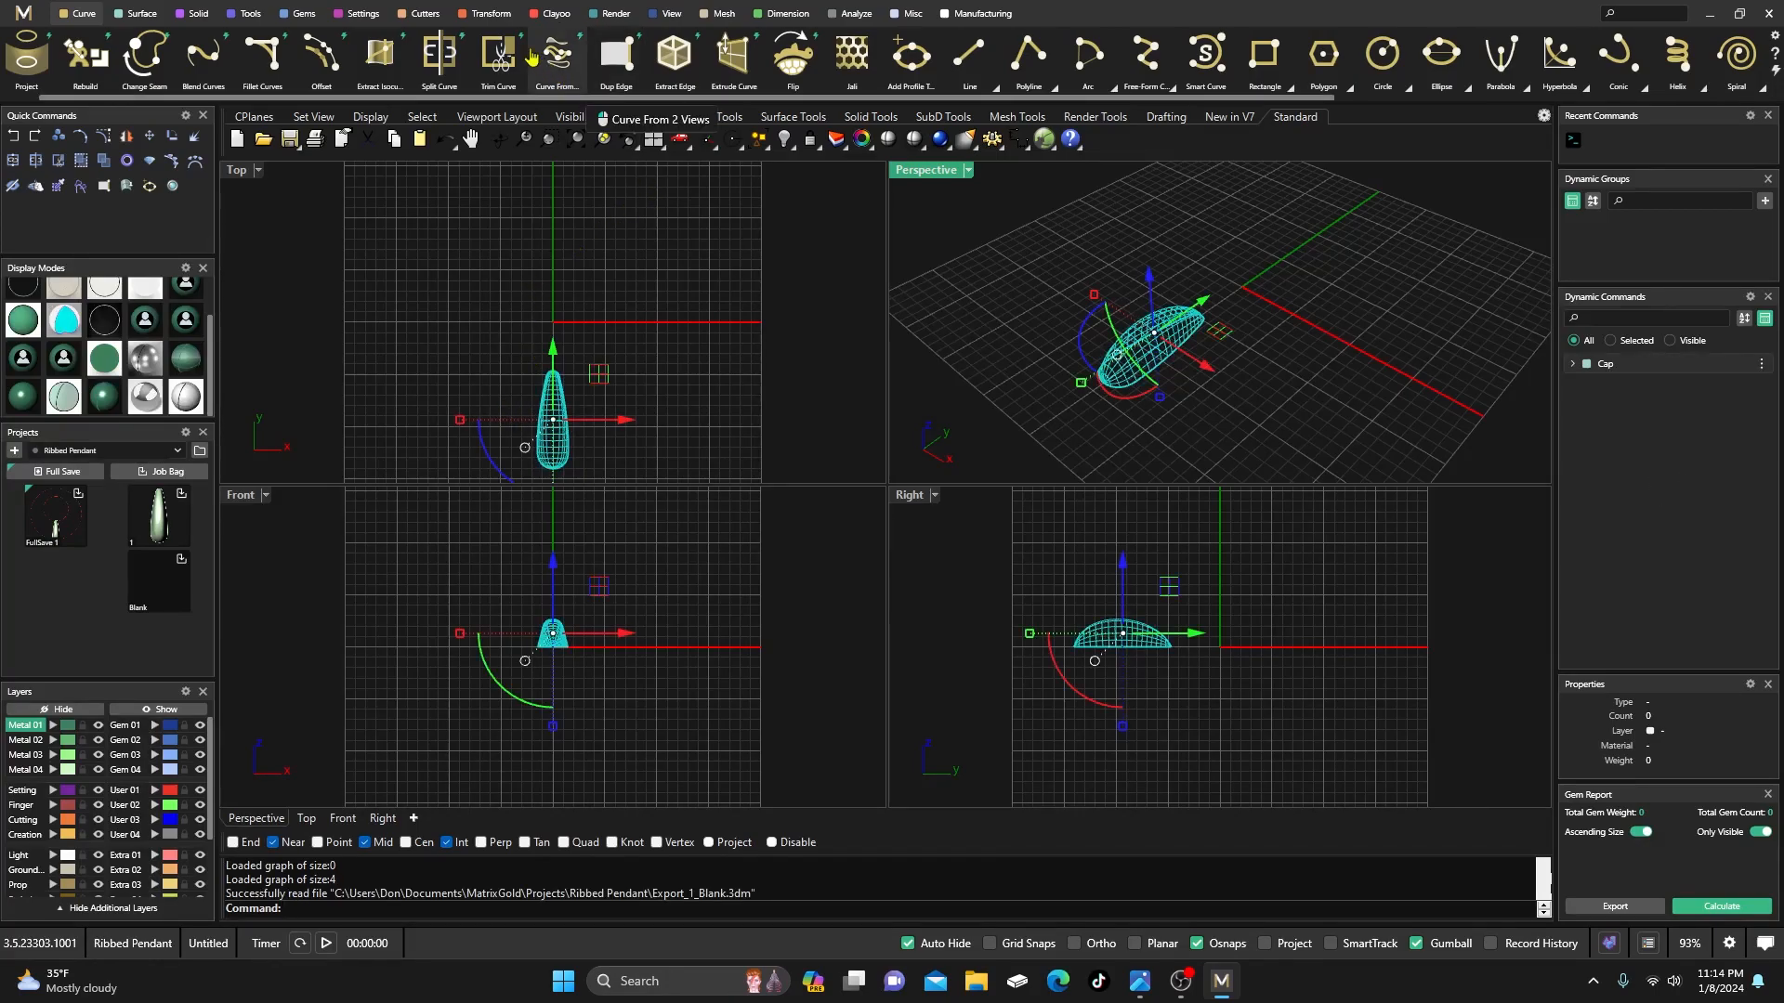
- Center the capped rib on the world origin along the X, Y and Z axes
click(487, 13)
click(793, 56)
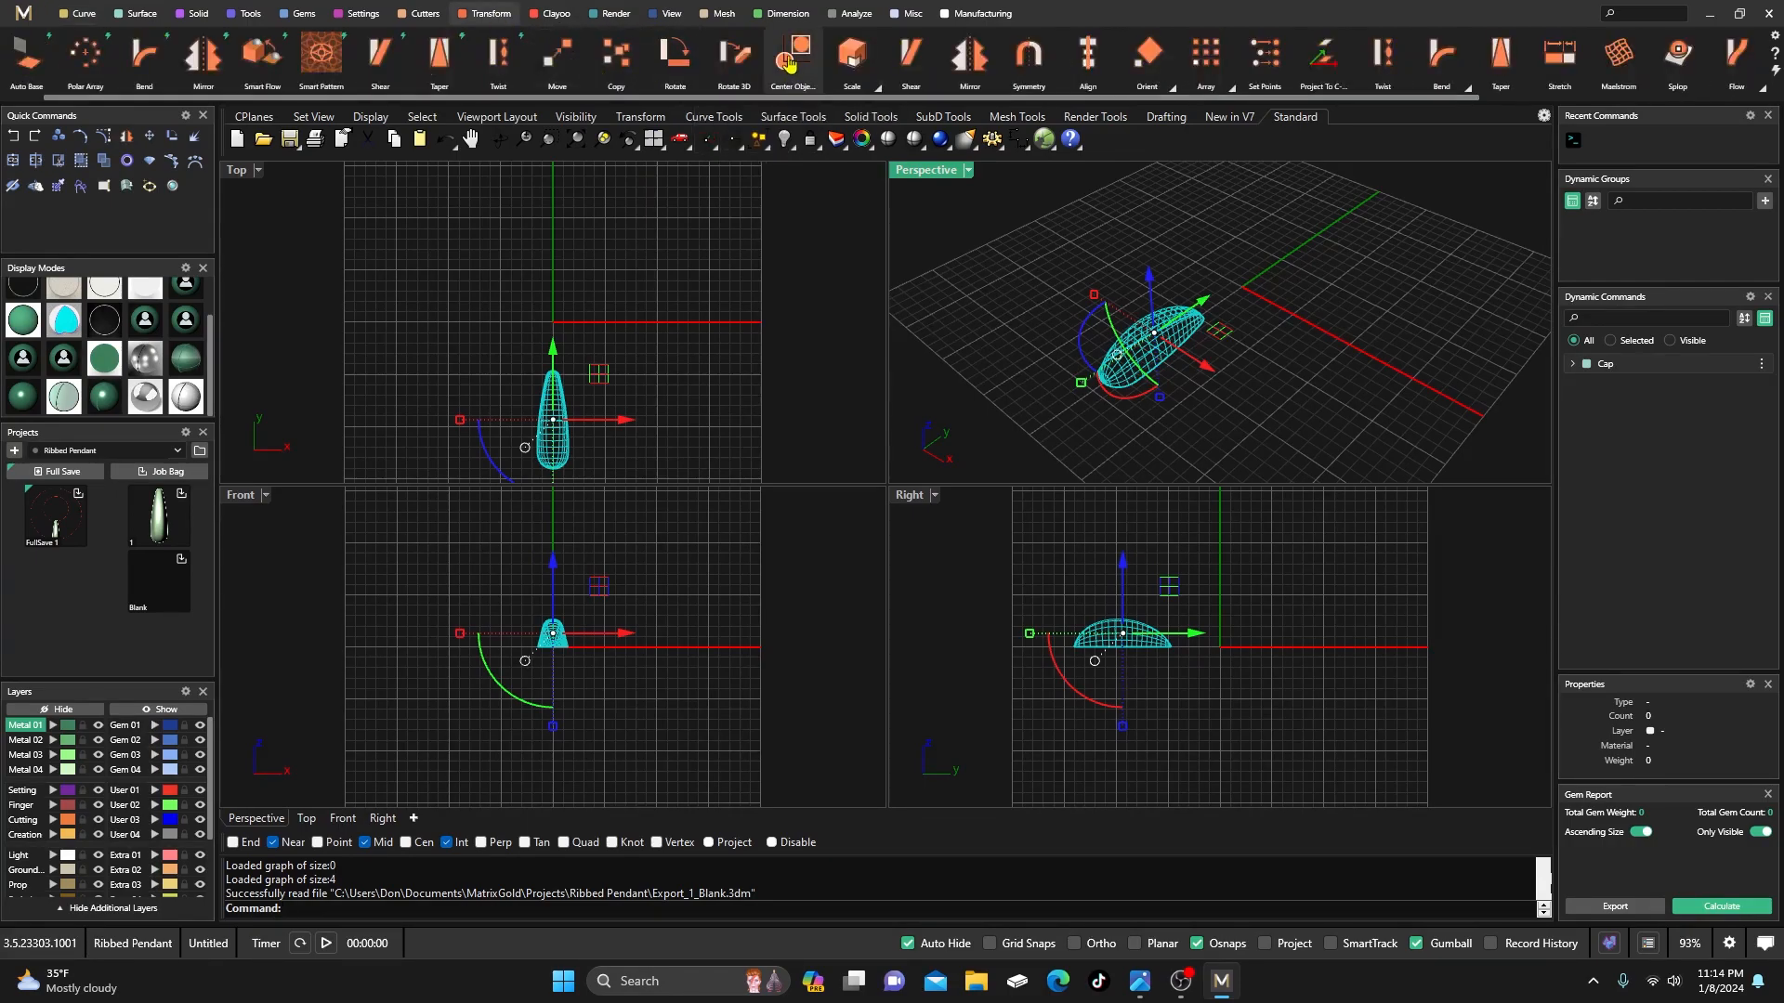
key(Return)
click(708, 386)
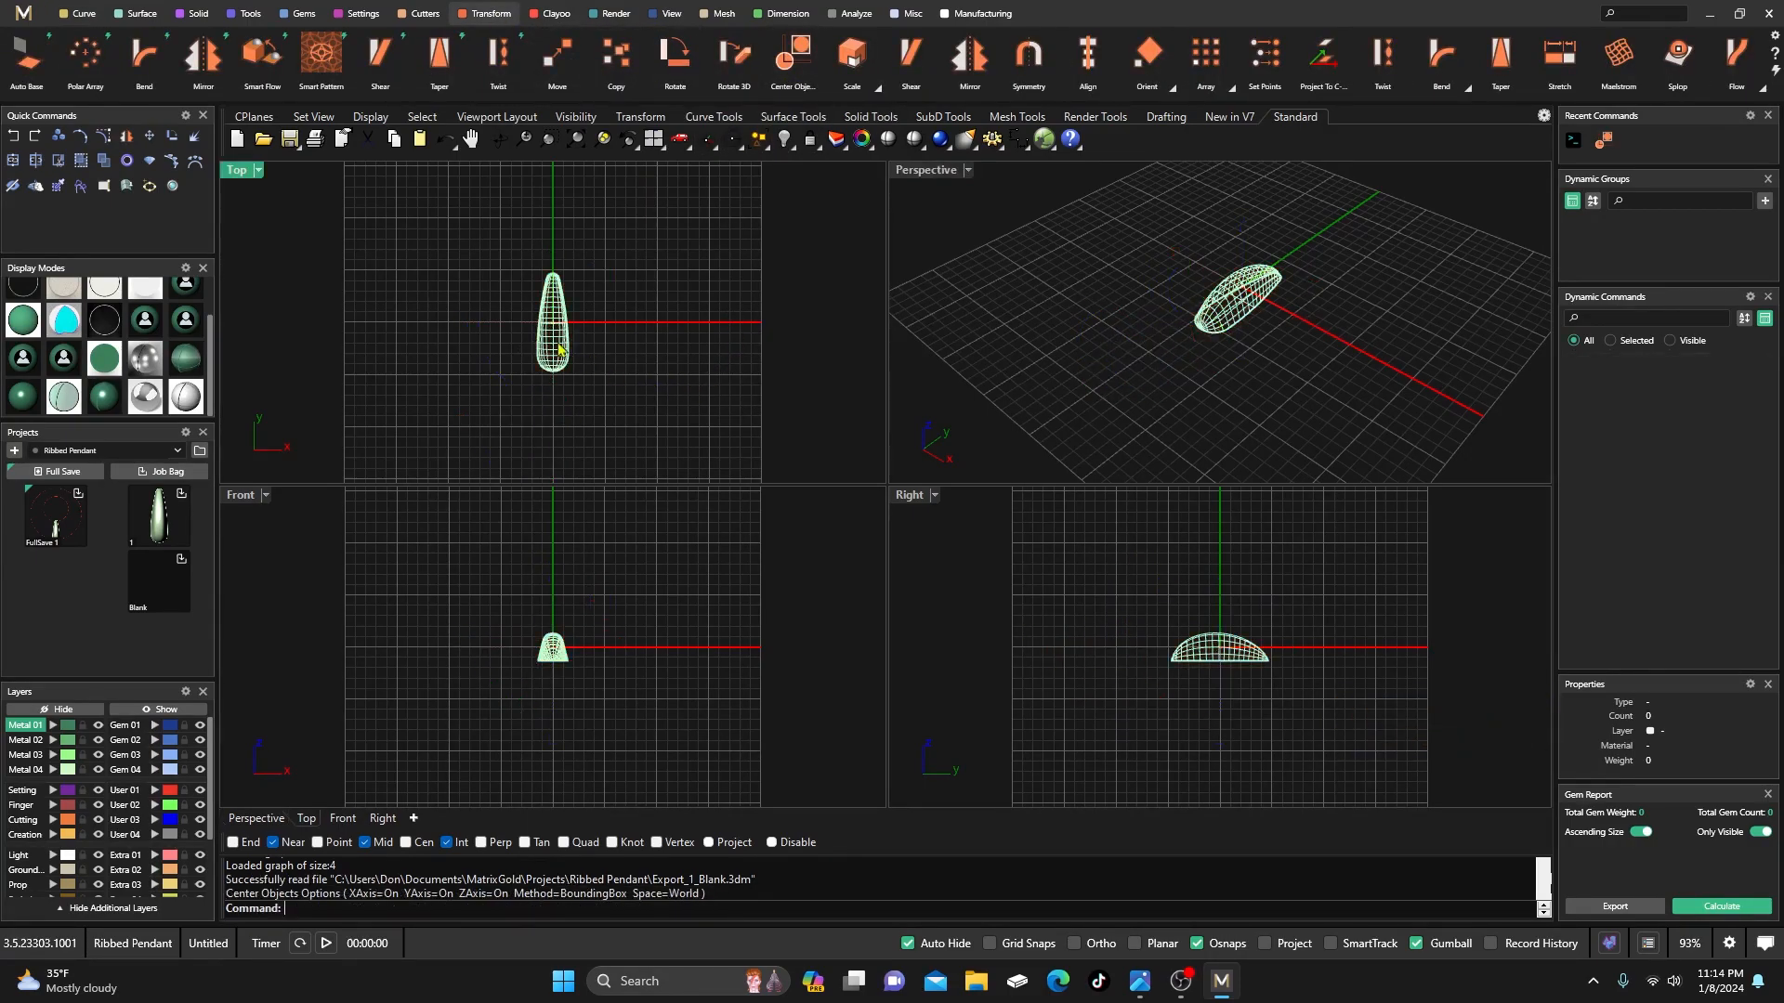
click(549, 341)
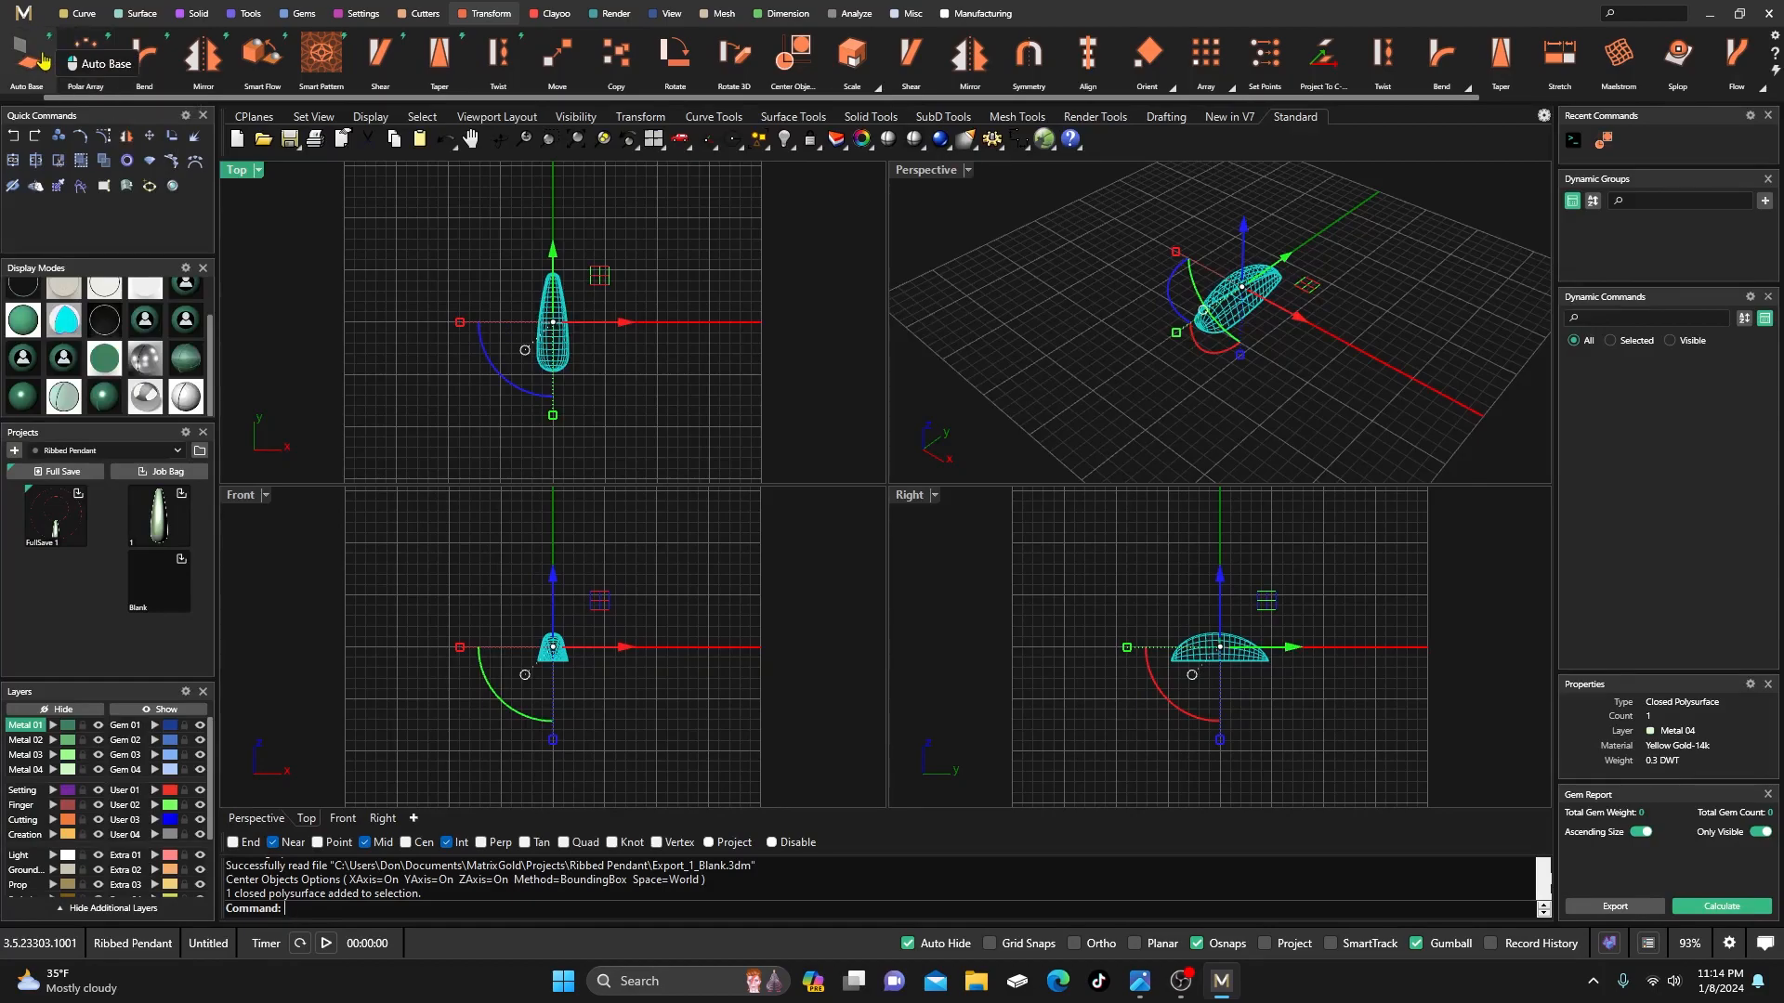
- Save the centered rib as TD in the MatrixGold Library > Object > ObjectOnCurve folder
click(26, 18)
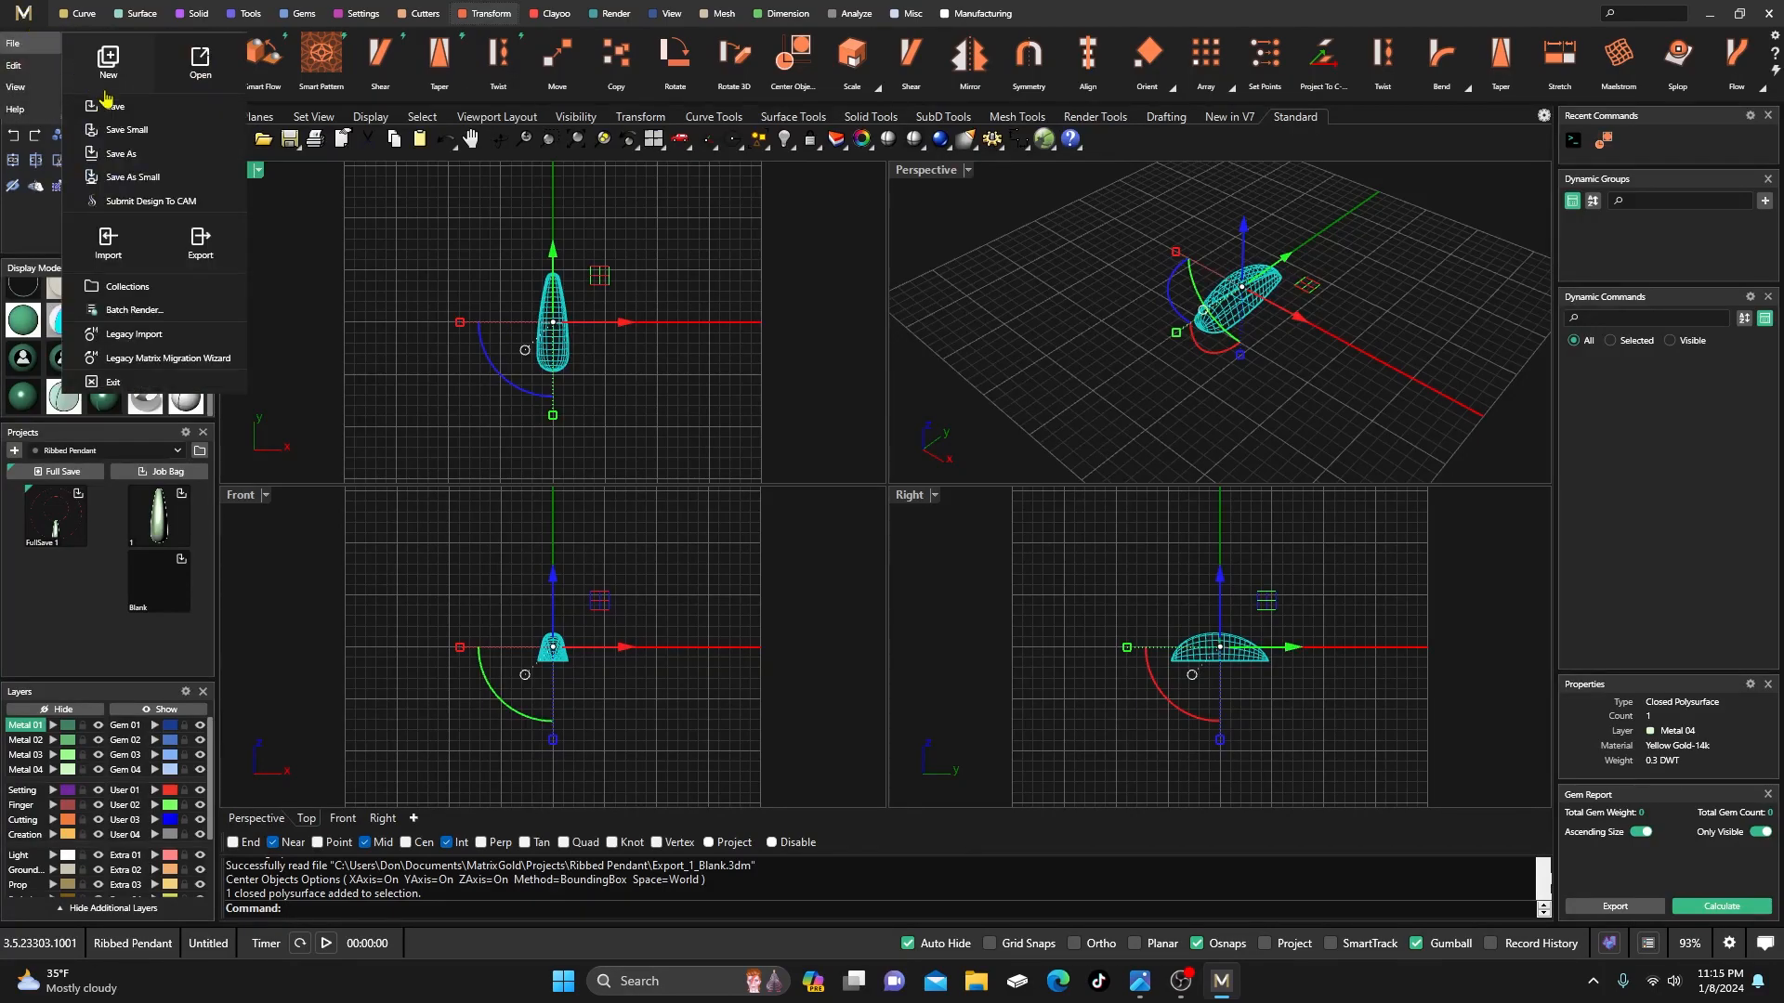
click(120, 153)
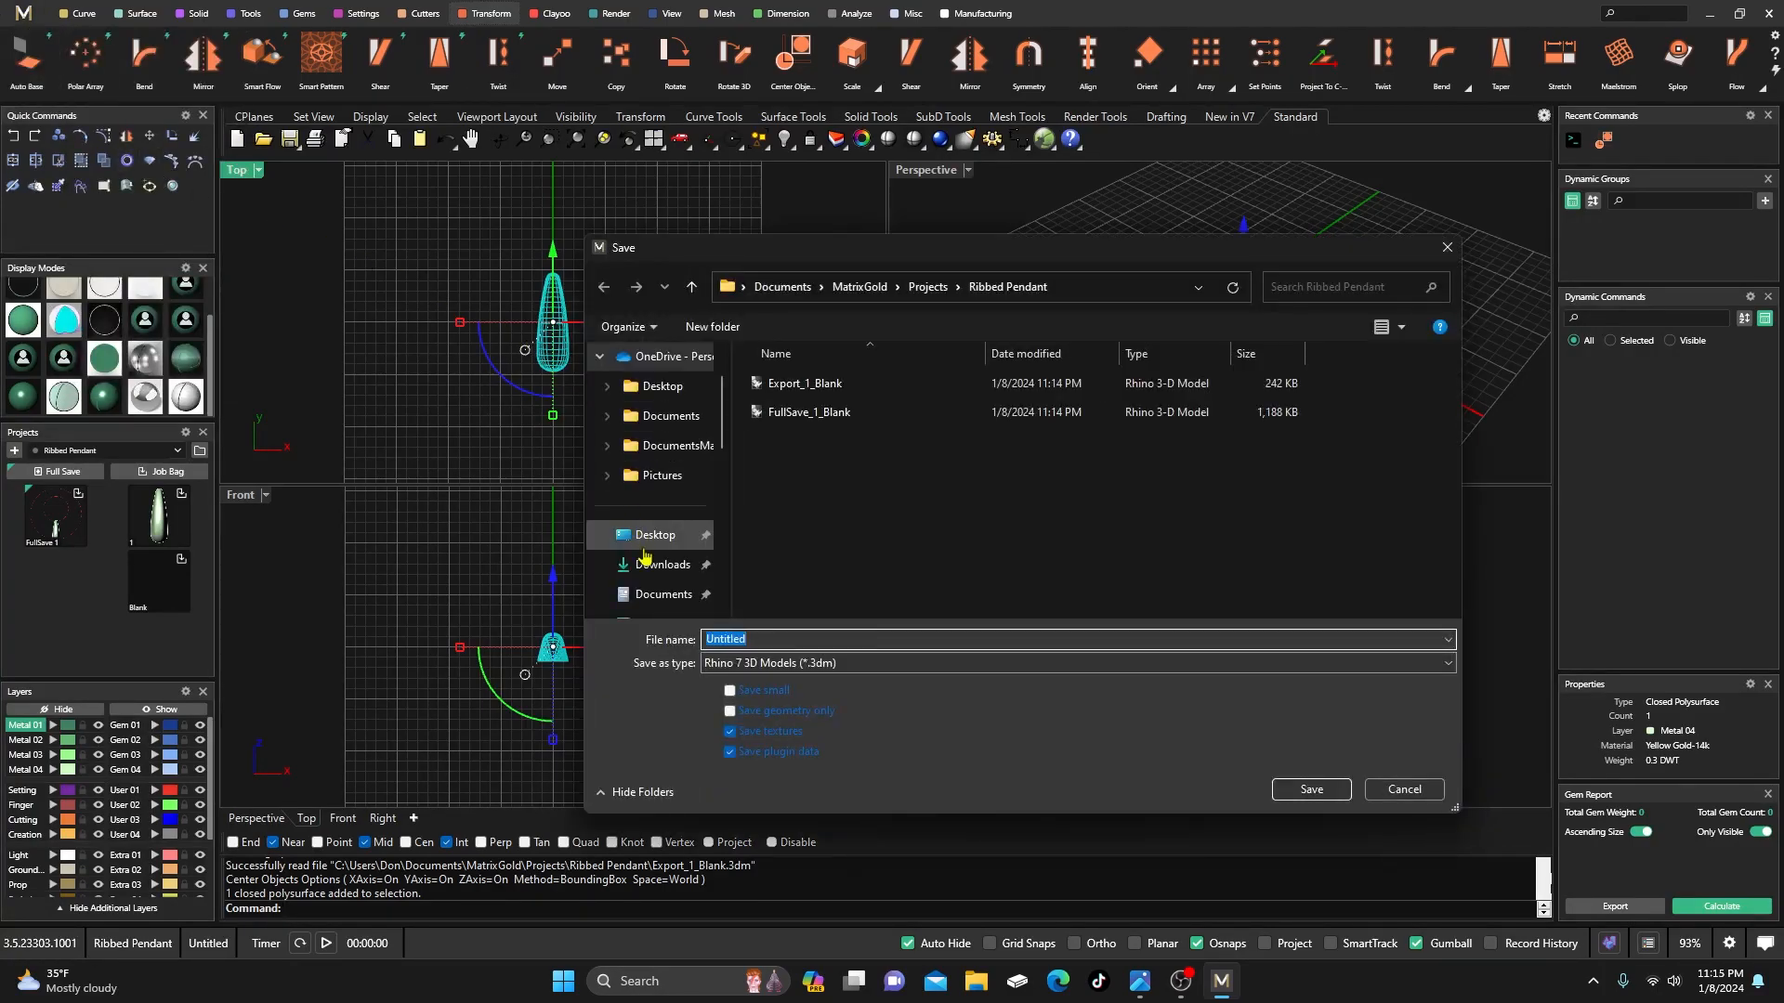
click(656, 595)
scroll(790, 498, down, 2)
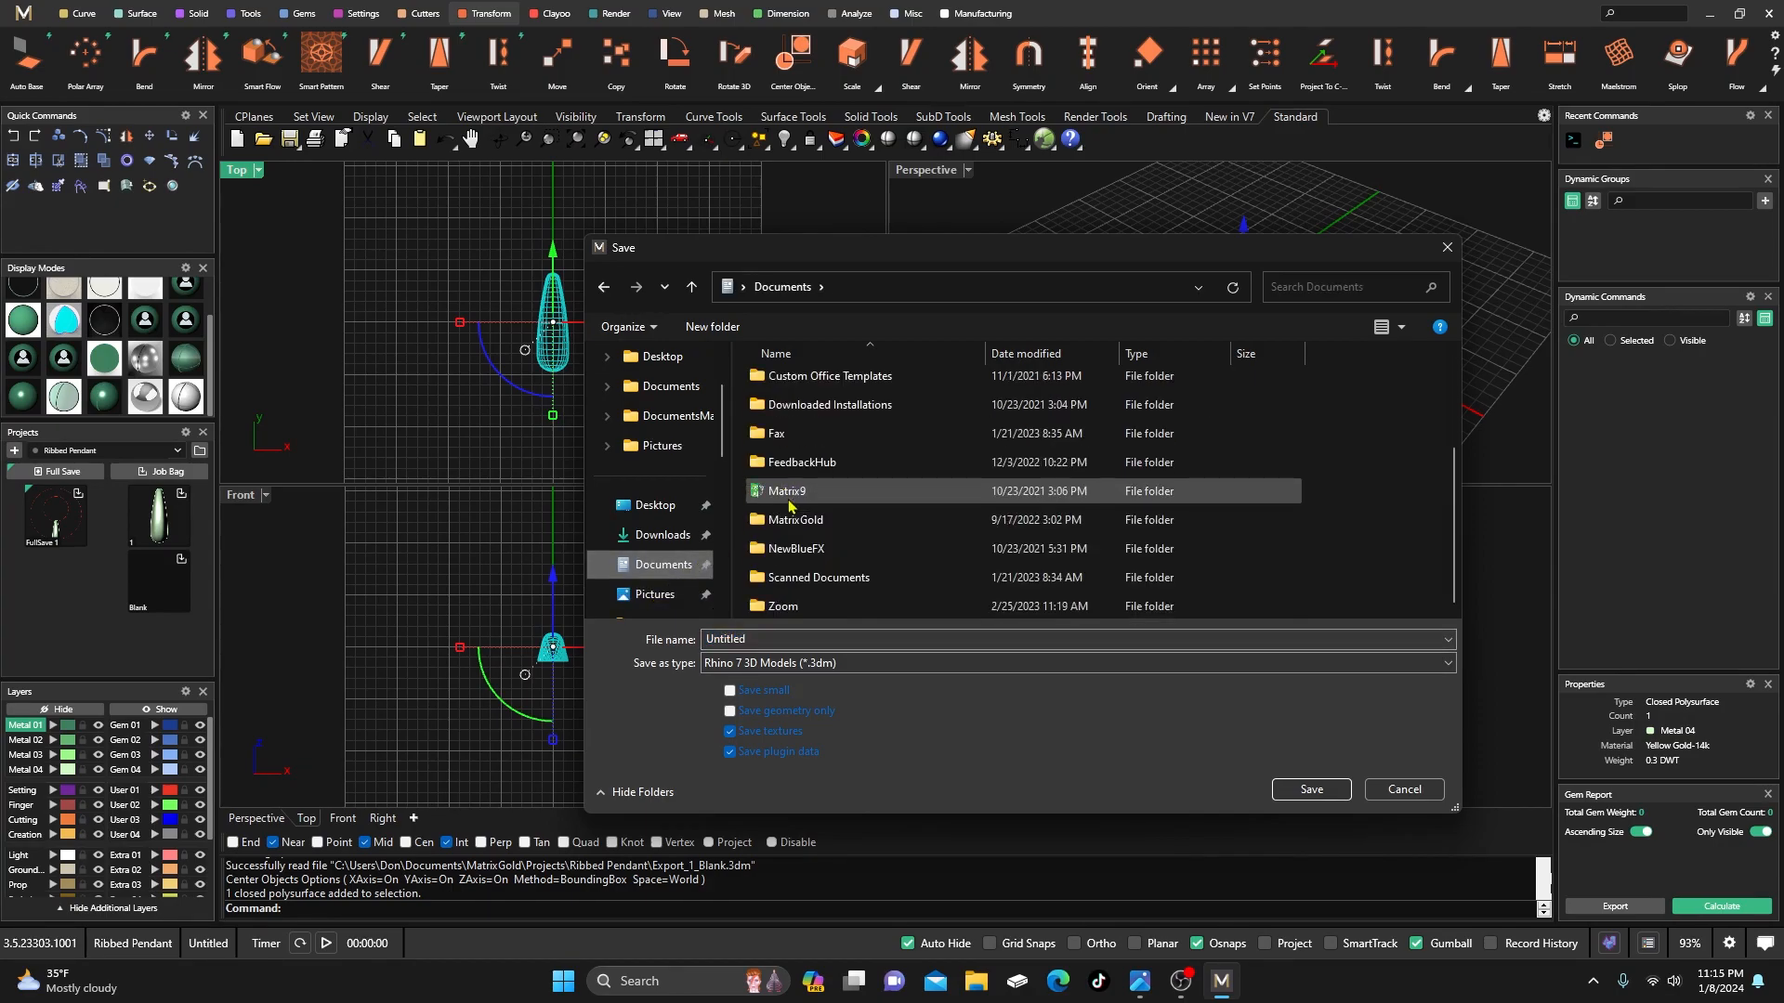
double_click(790, 526)
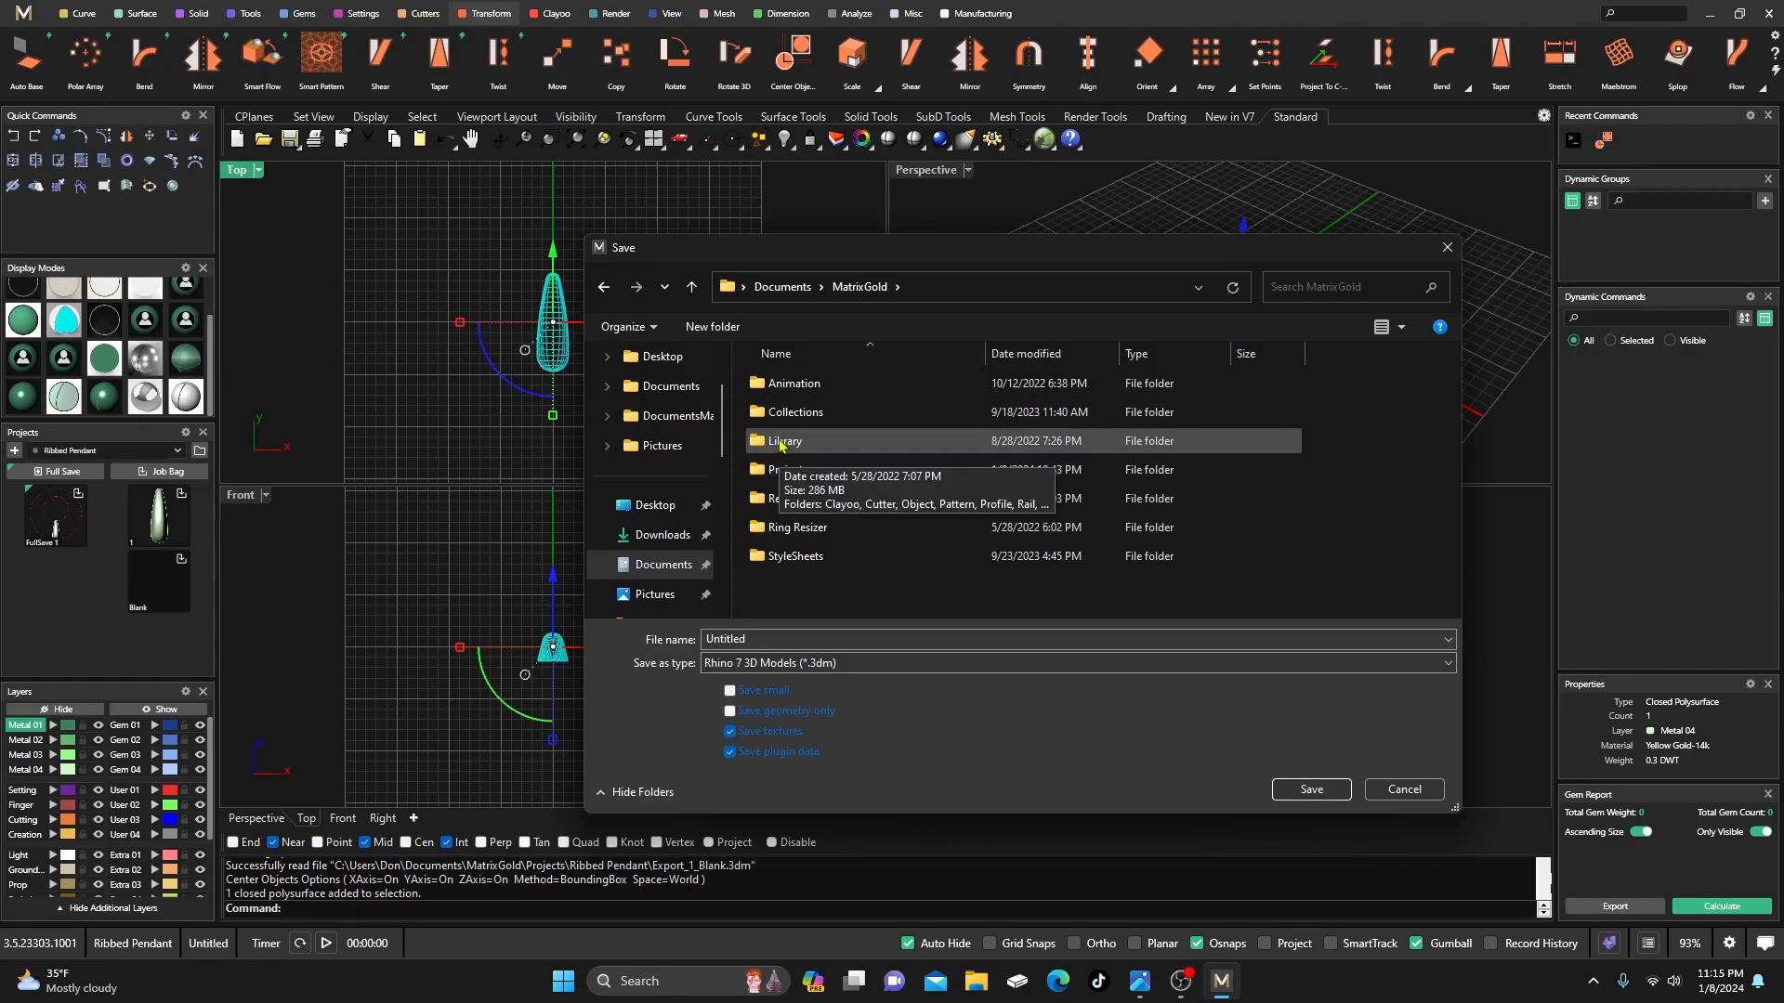
double_click(781, 442)
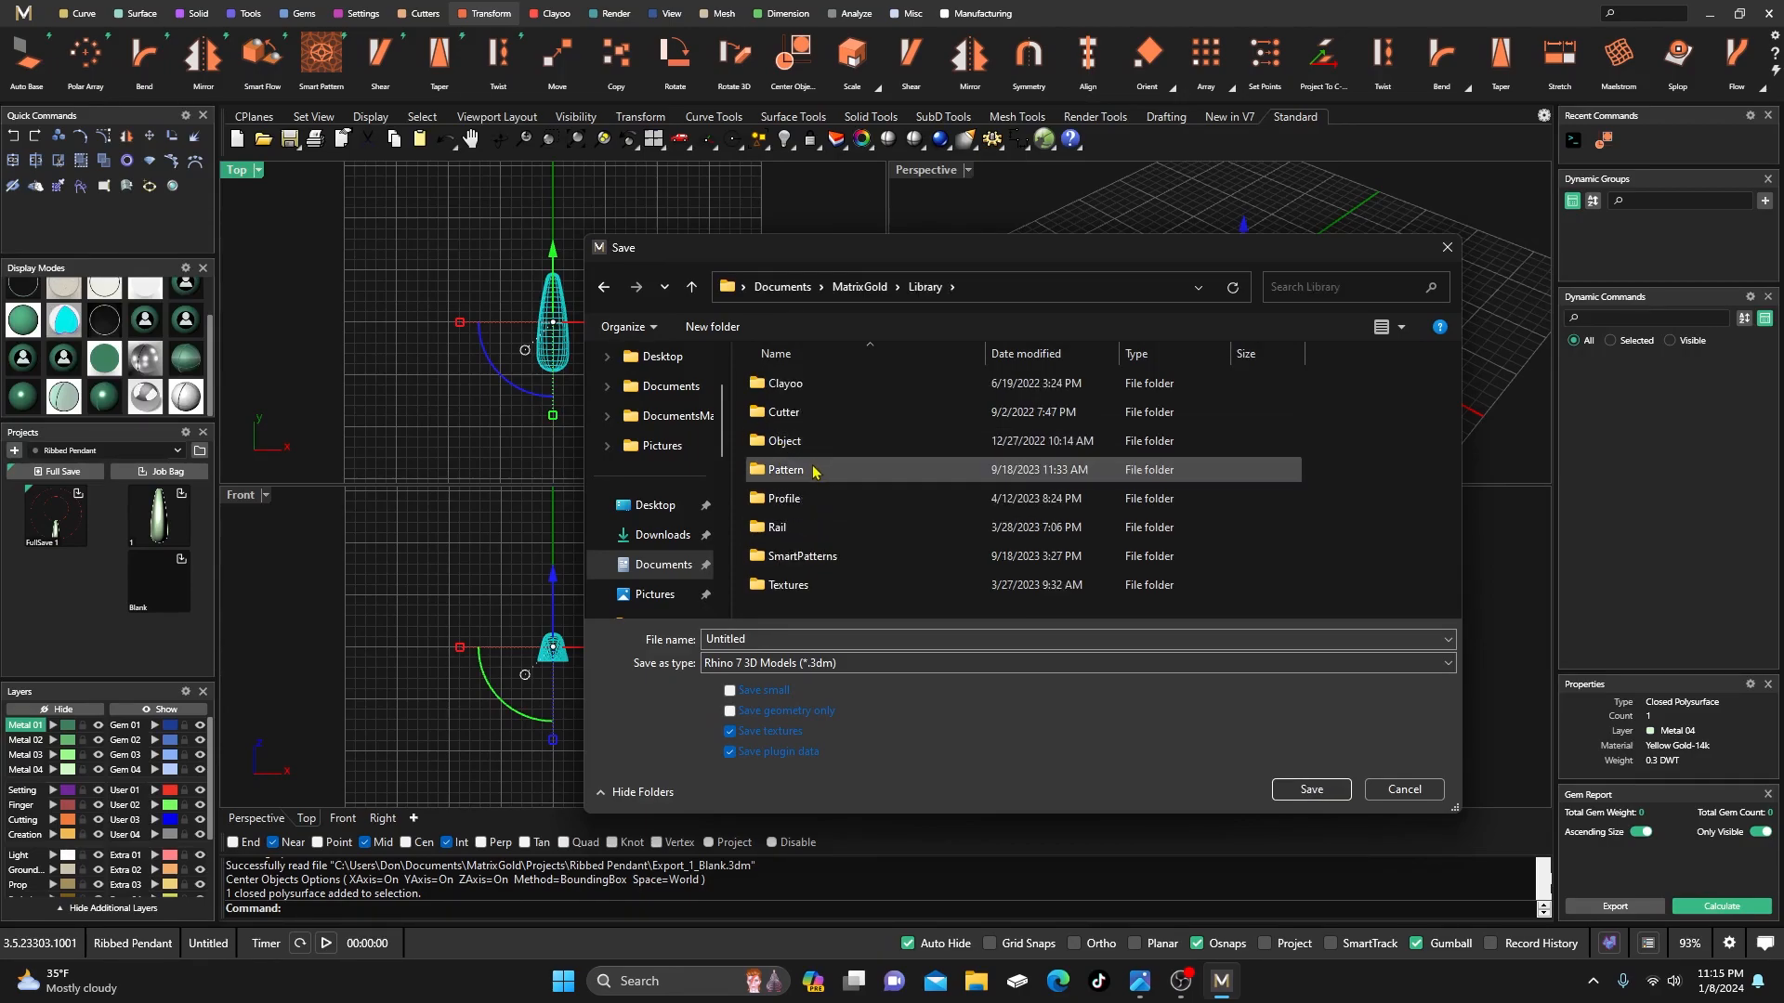
double_click(793, 445)
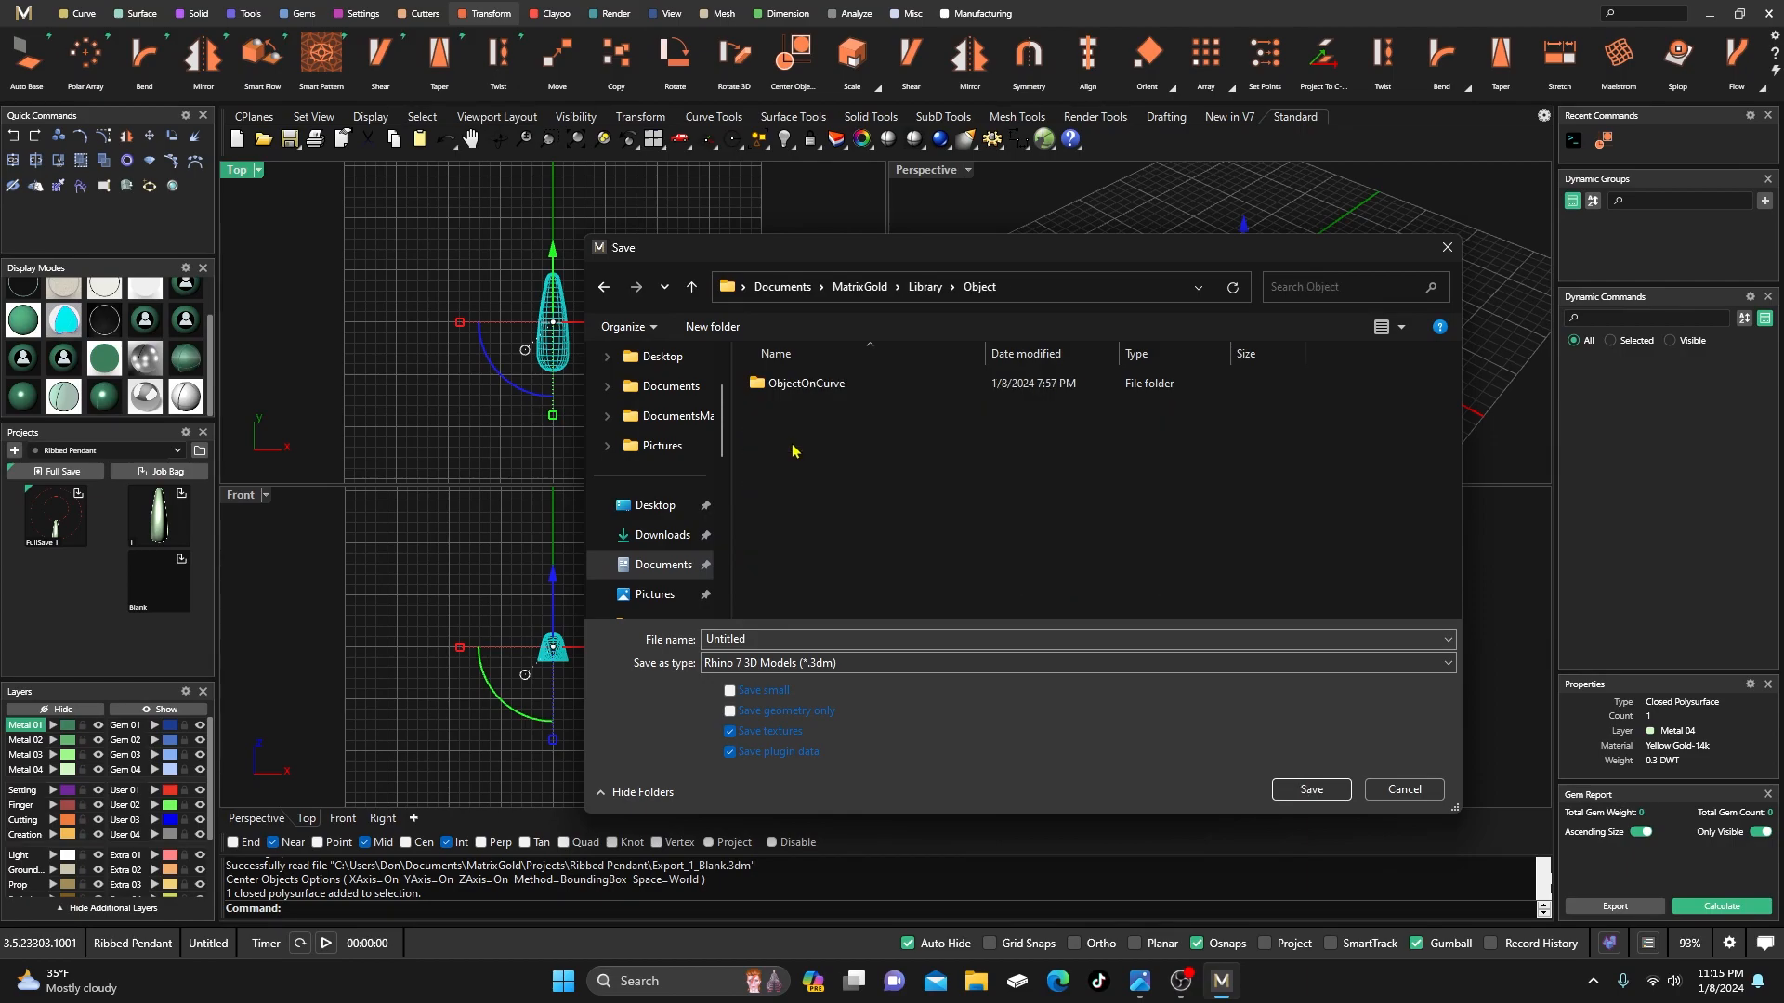
double_click(788, 386)
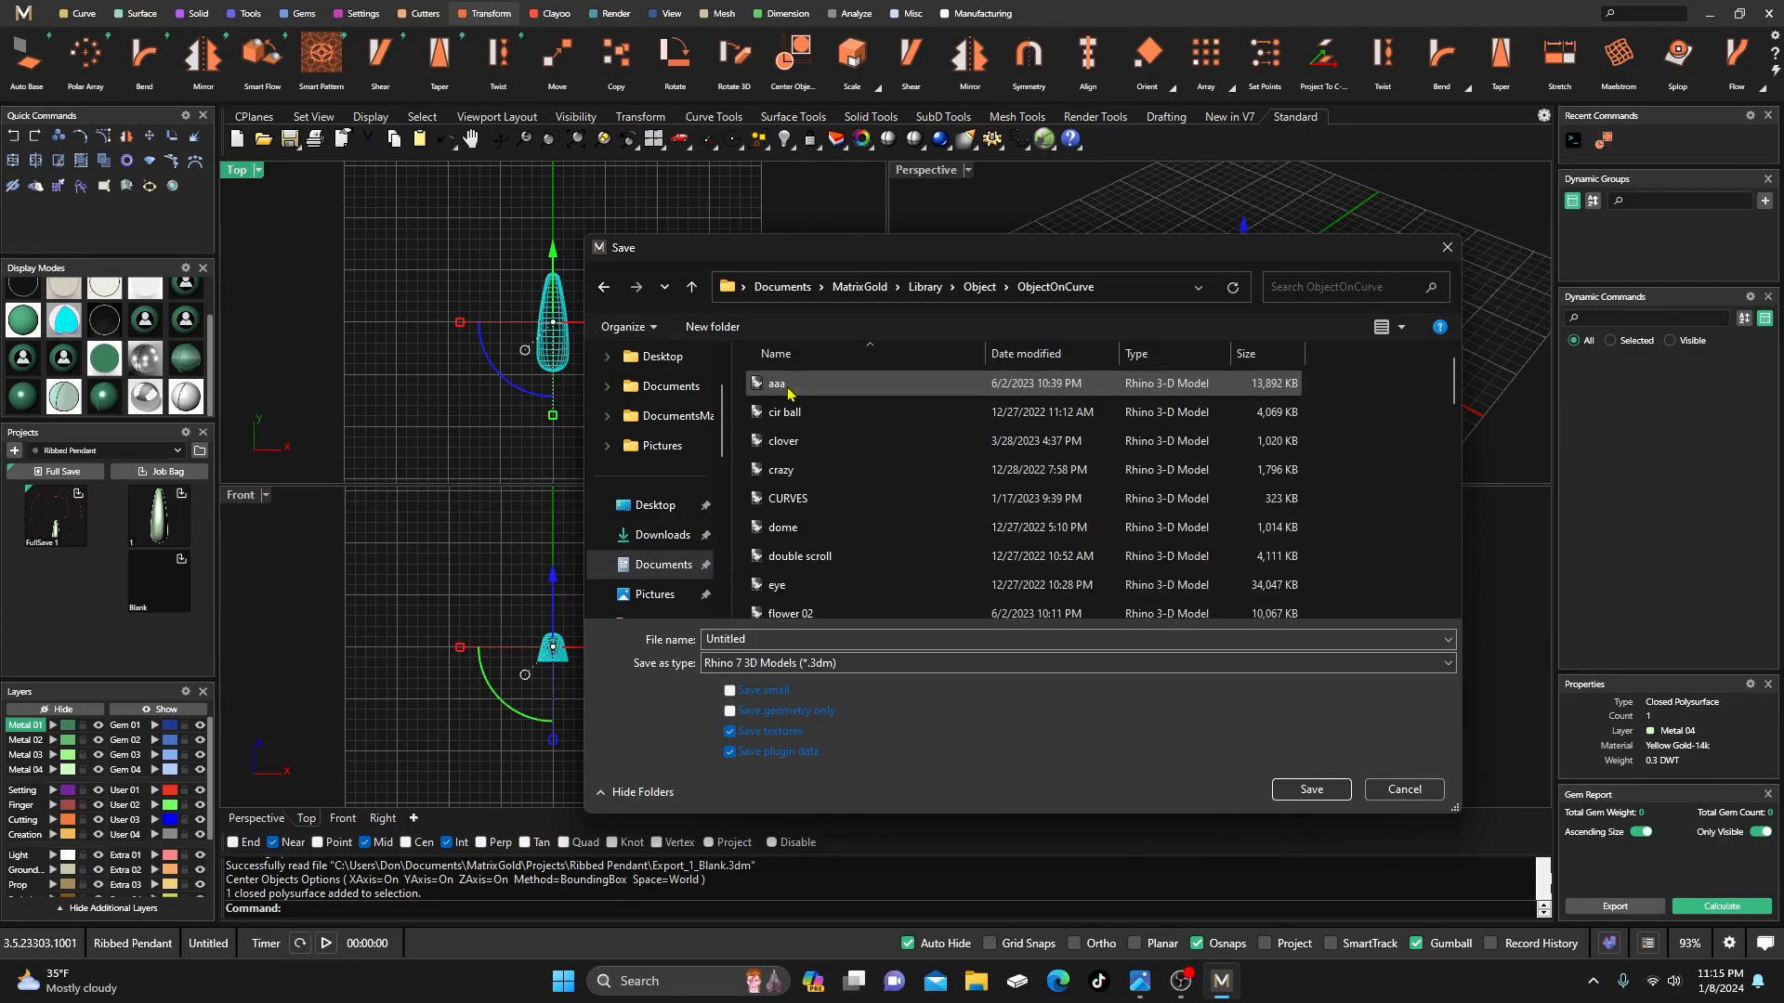
double_click(733, 639)
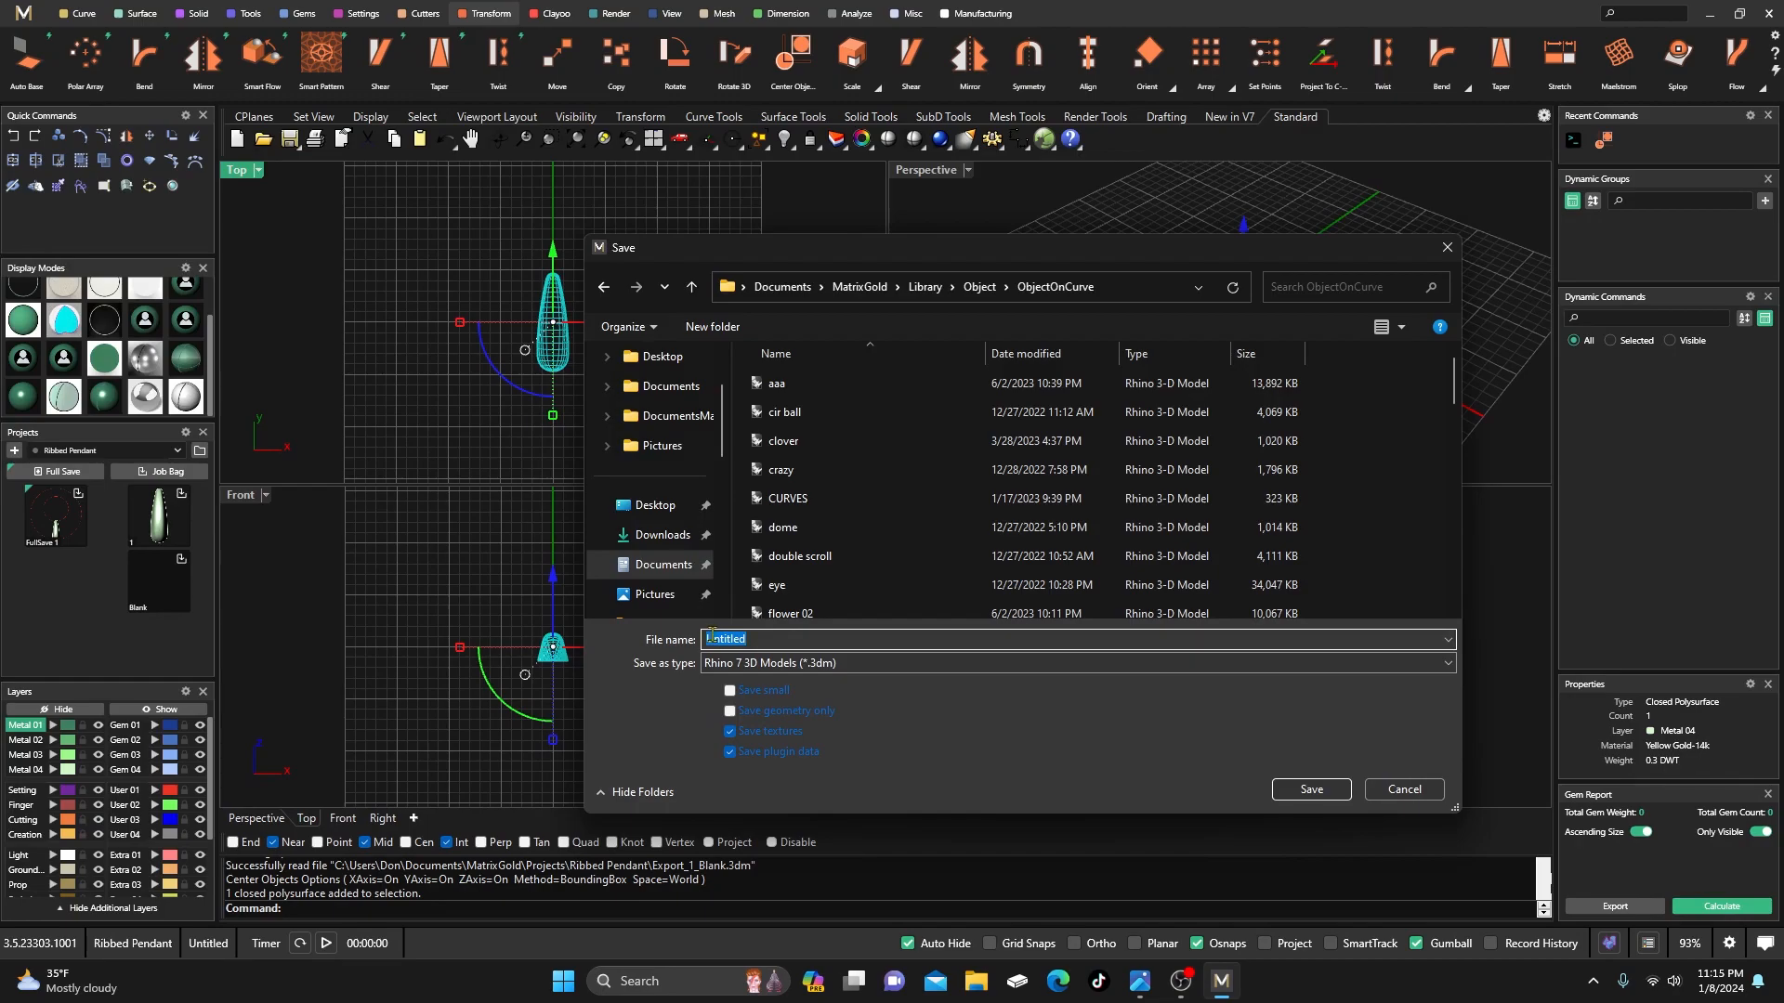
text(Th)
key(Return)
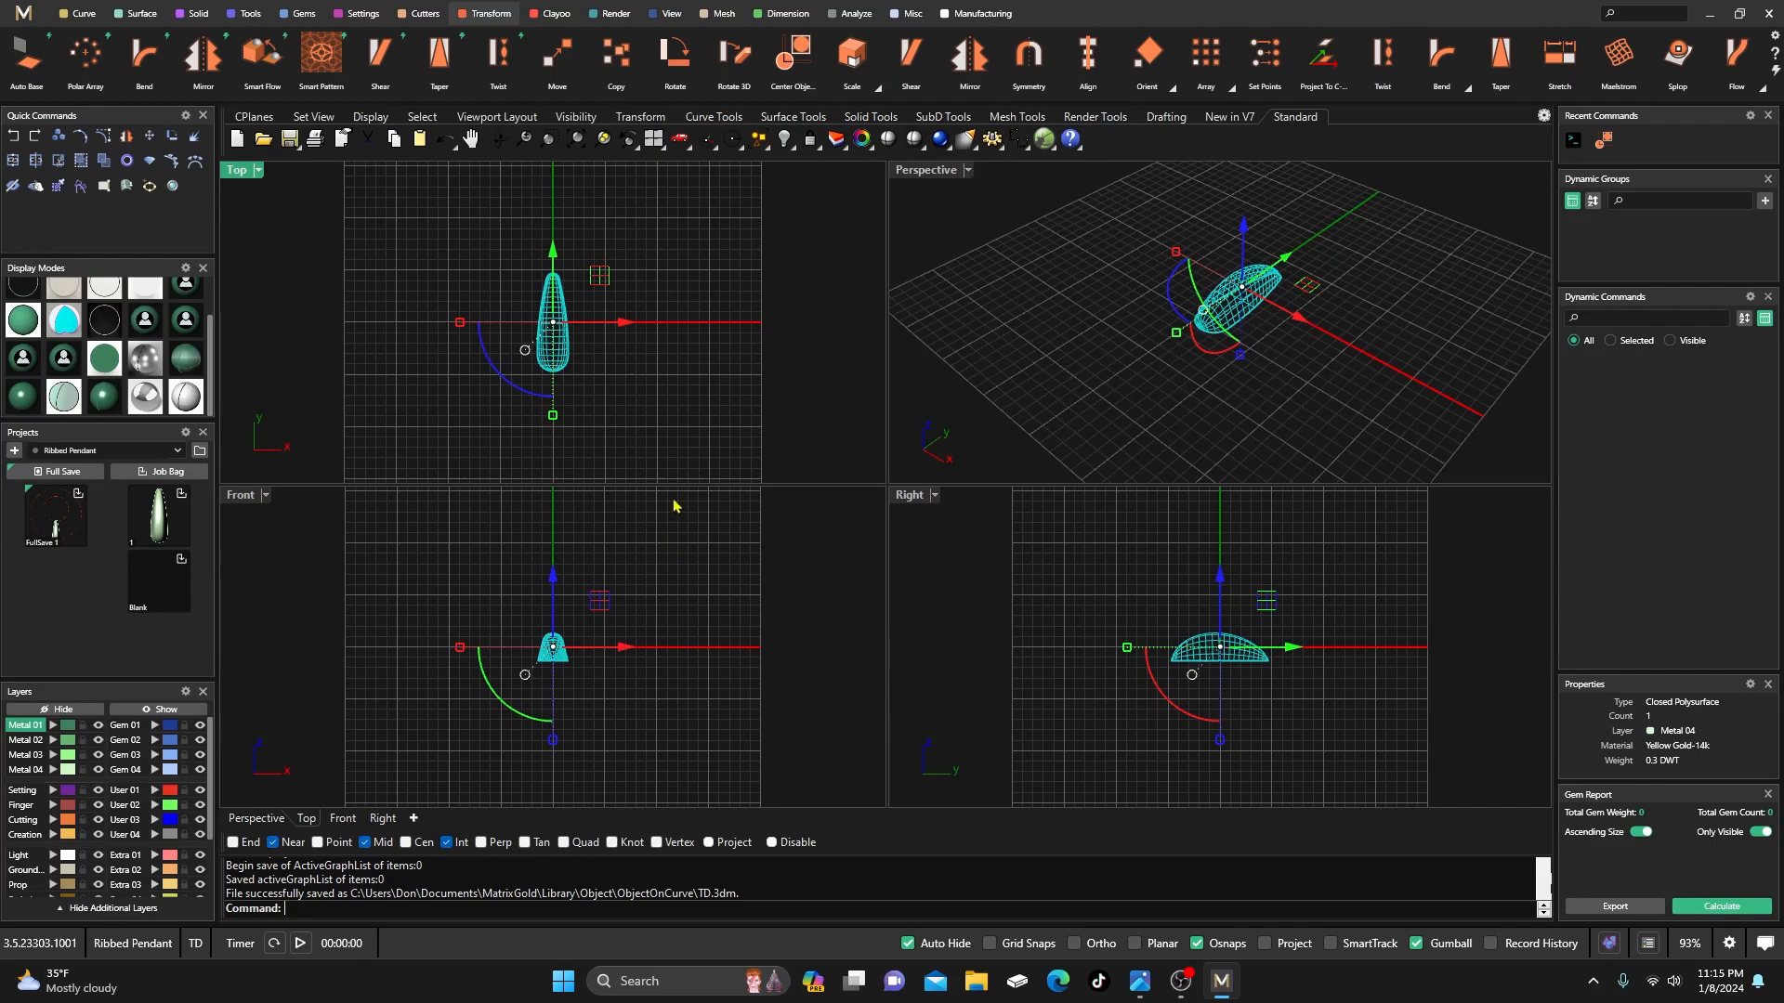
- Delete the rib from the TD file and load the project's FullSave 1 without saving the changes
click(655, 413)
click(563, 348)
key(Delete)
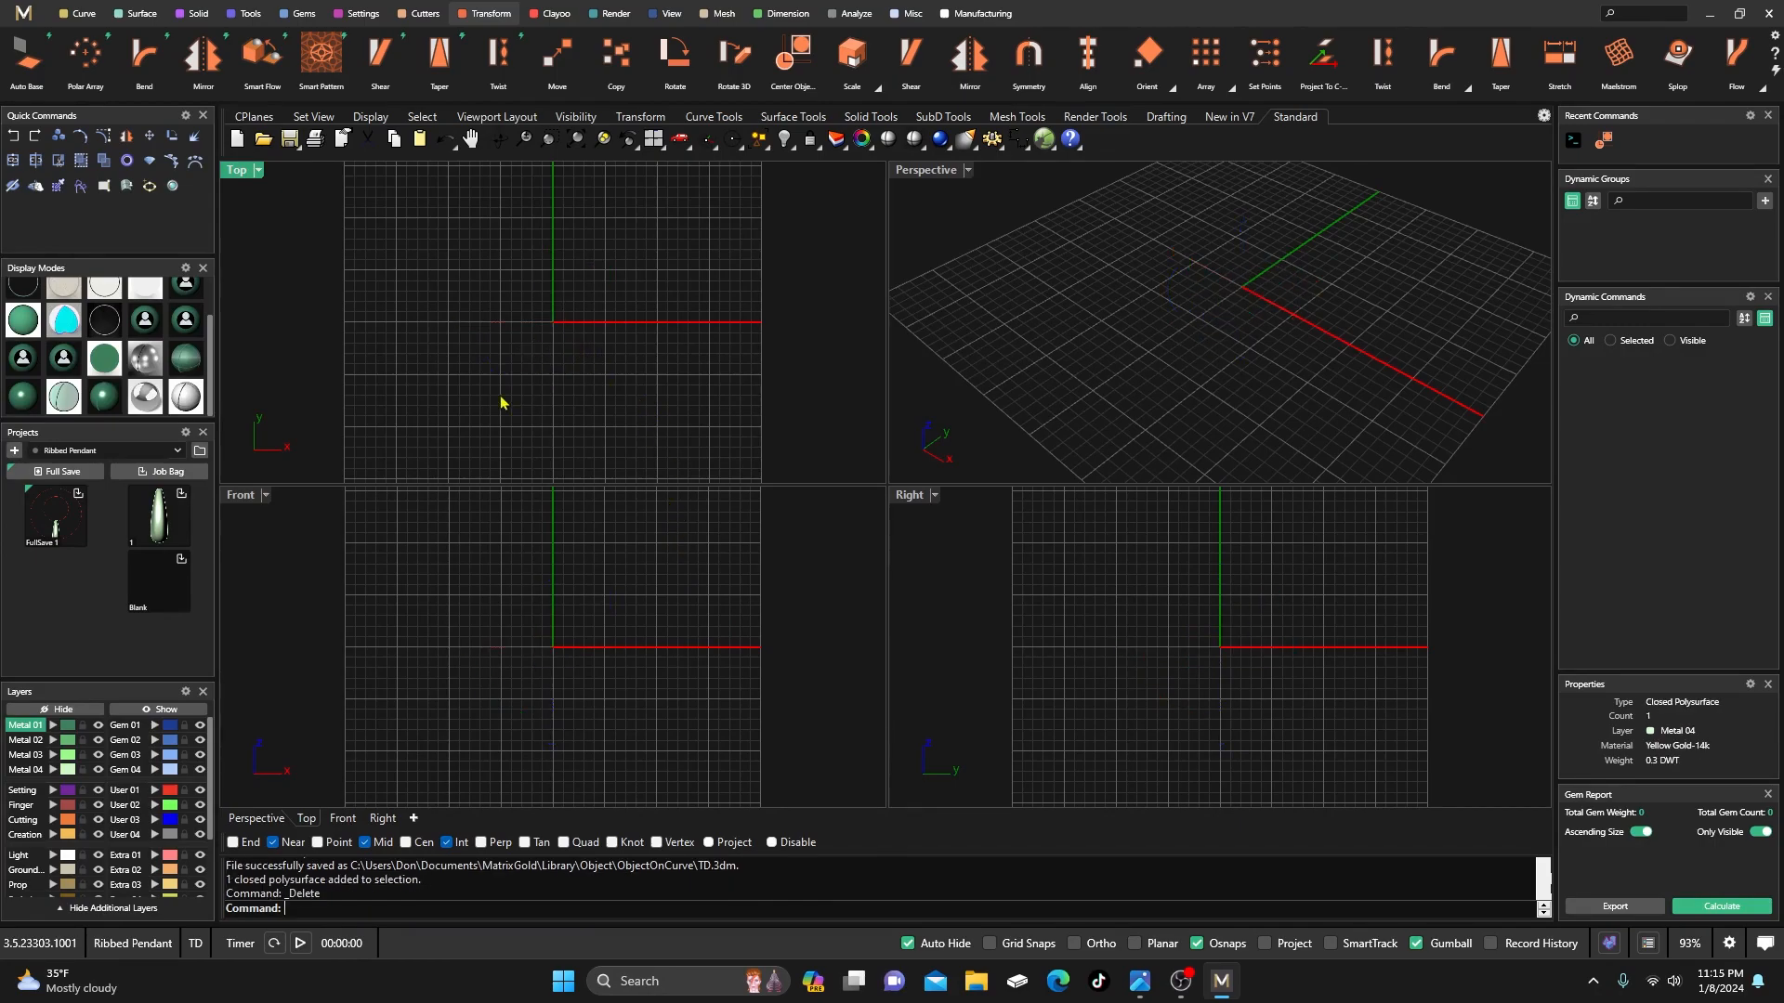
click(53, 513)
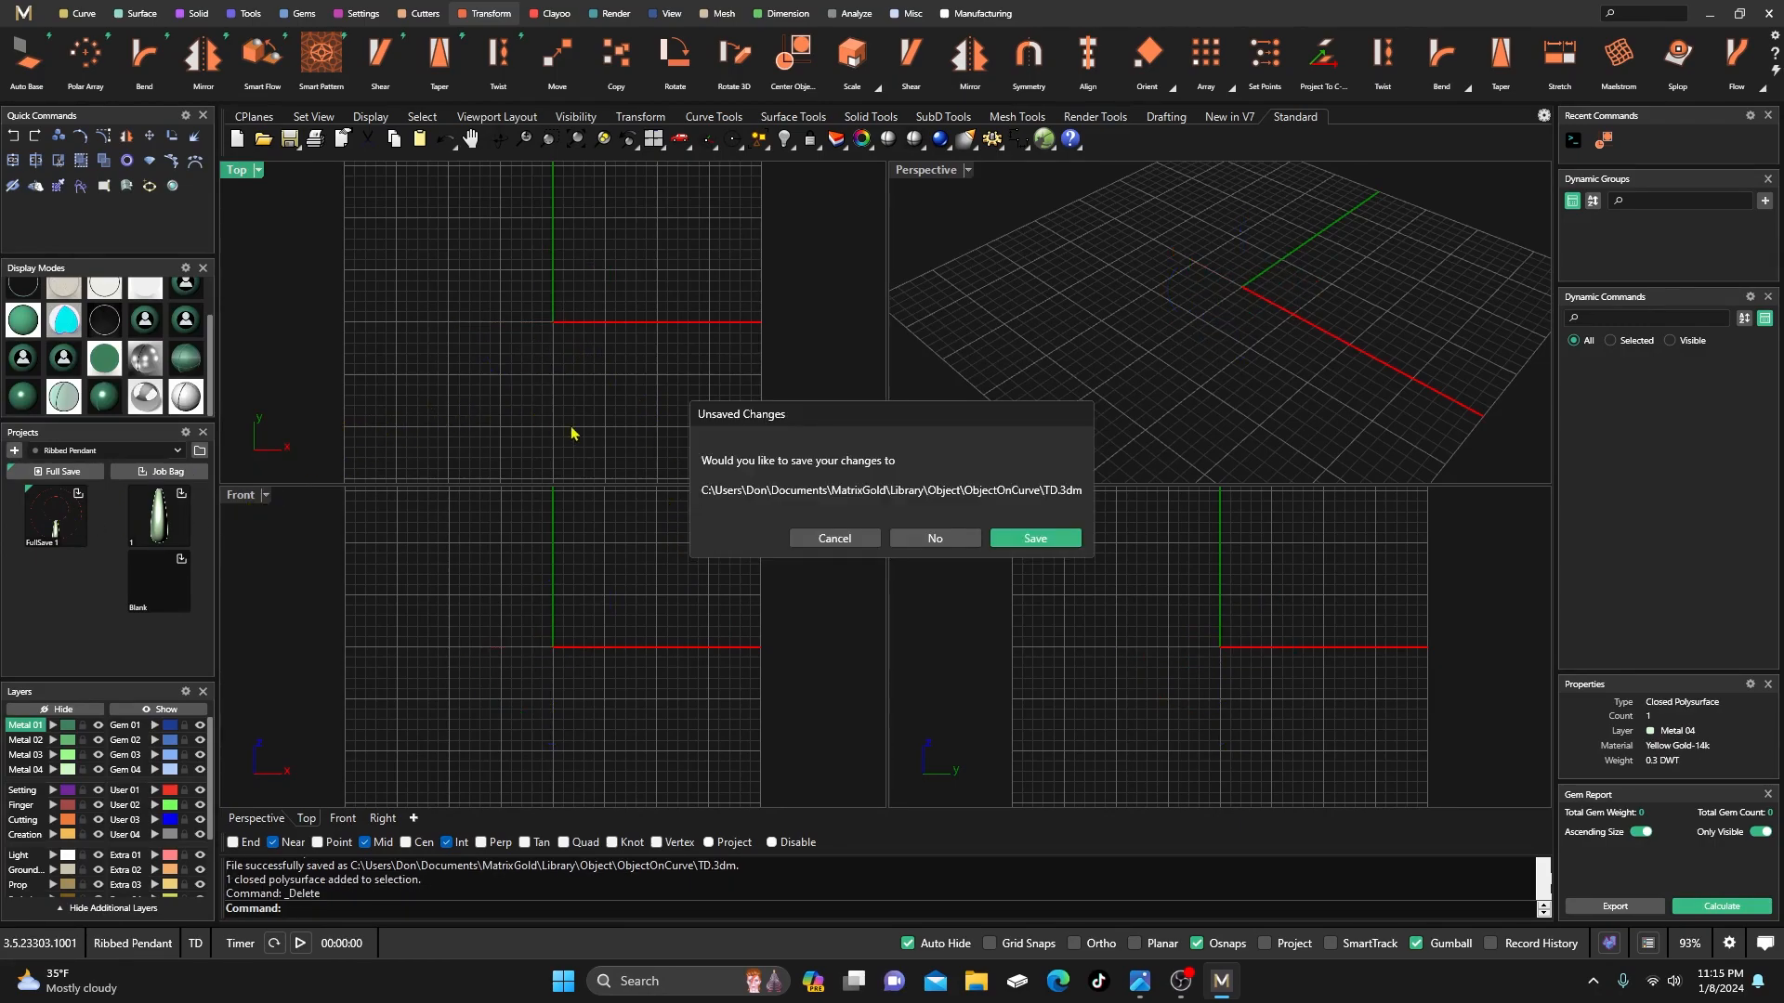
click(935, 542)
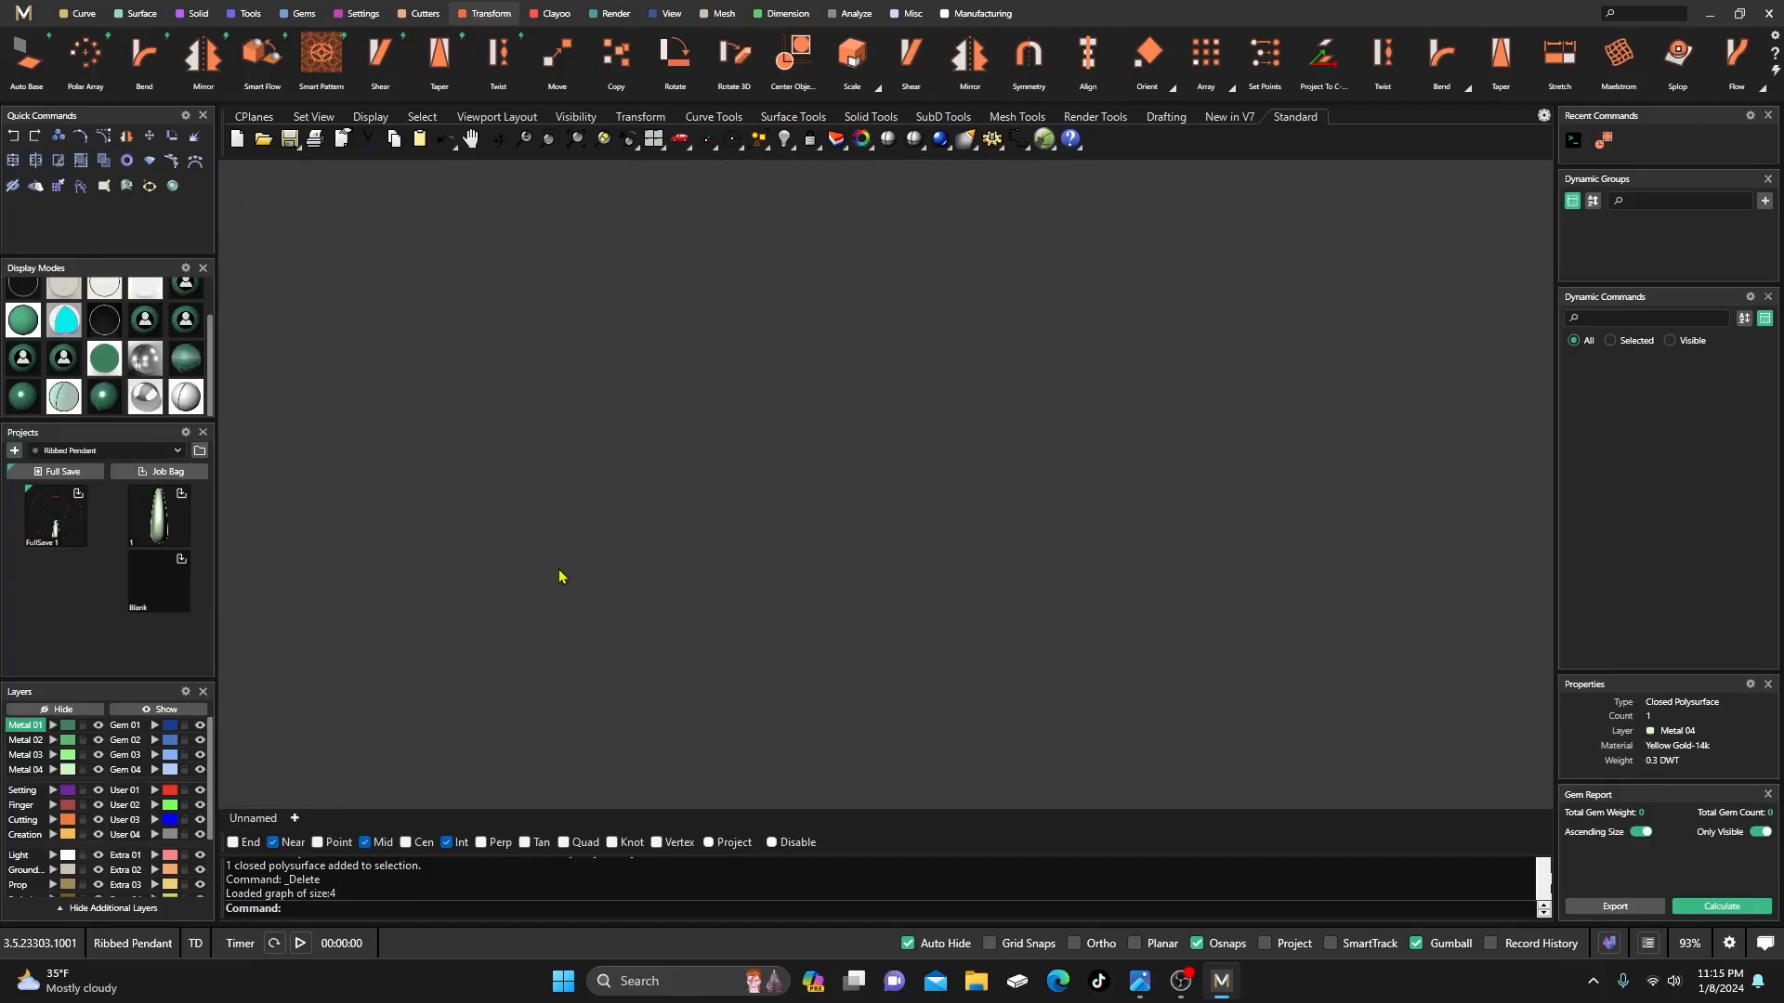
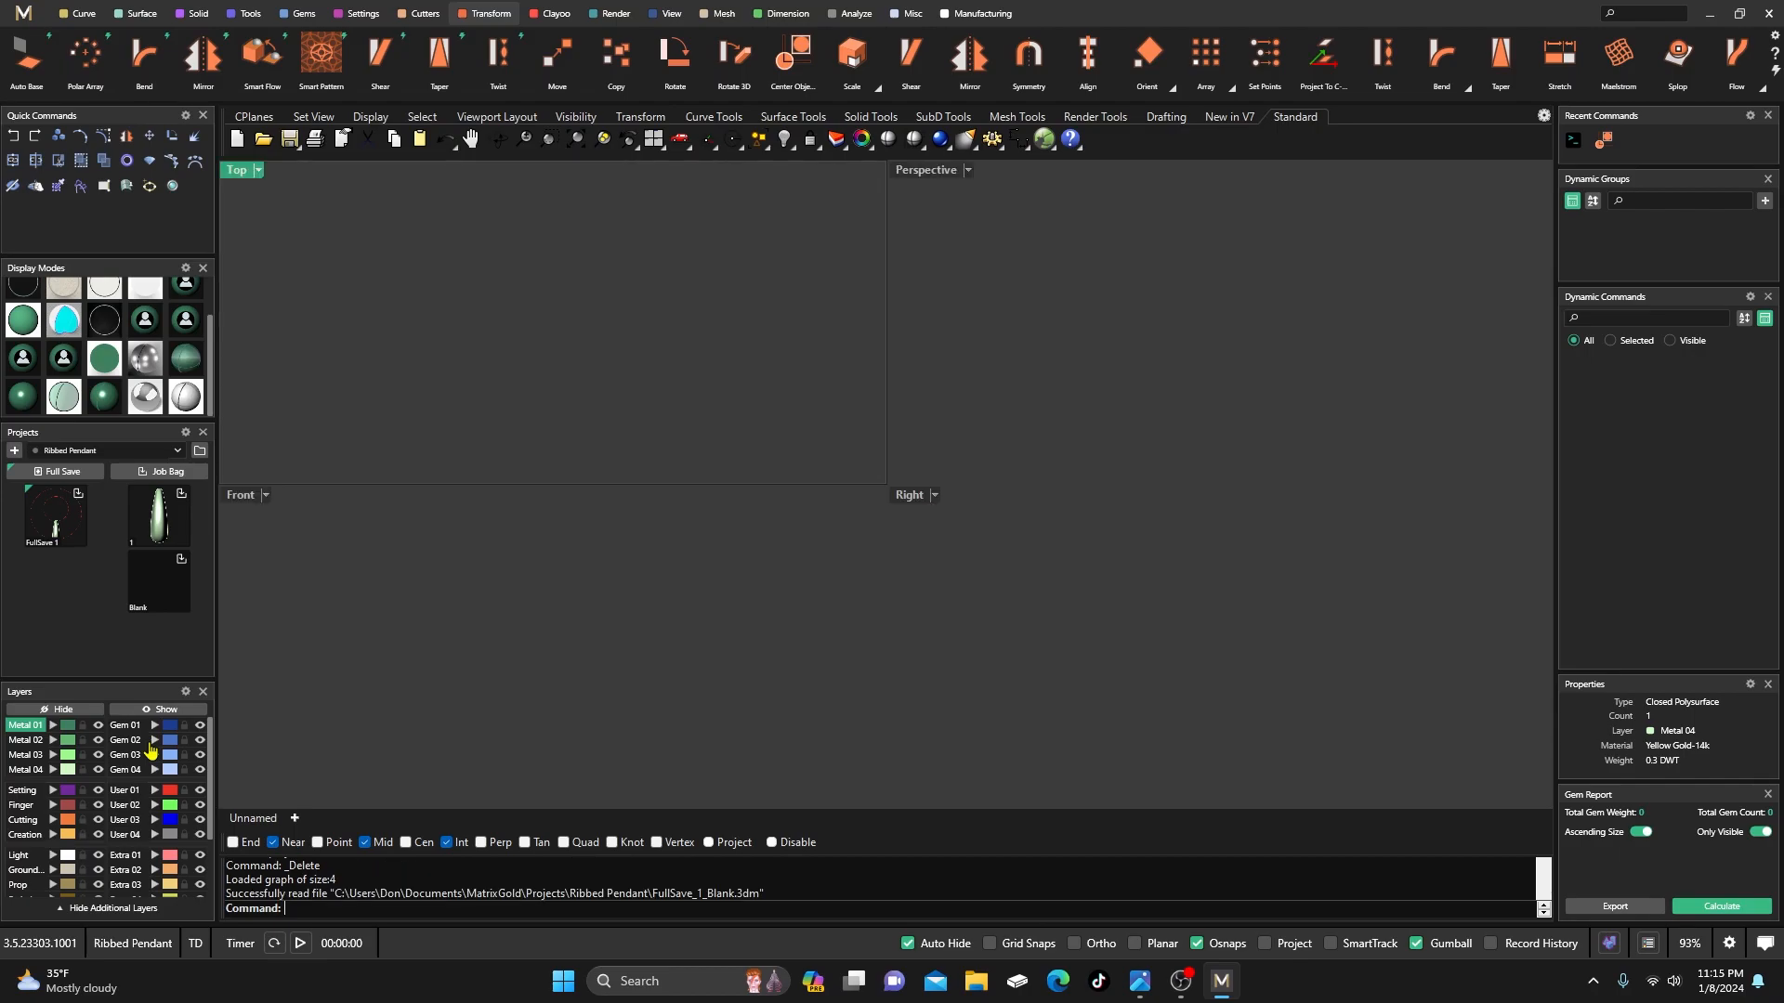
- Hide the rib's Metal 04 layer so only the two guide circles are shown
scroll(484, 420, up, 3)
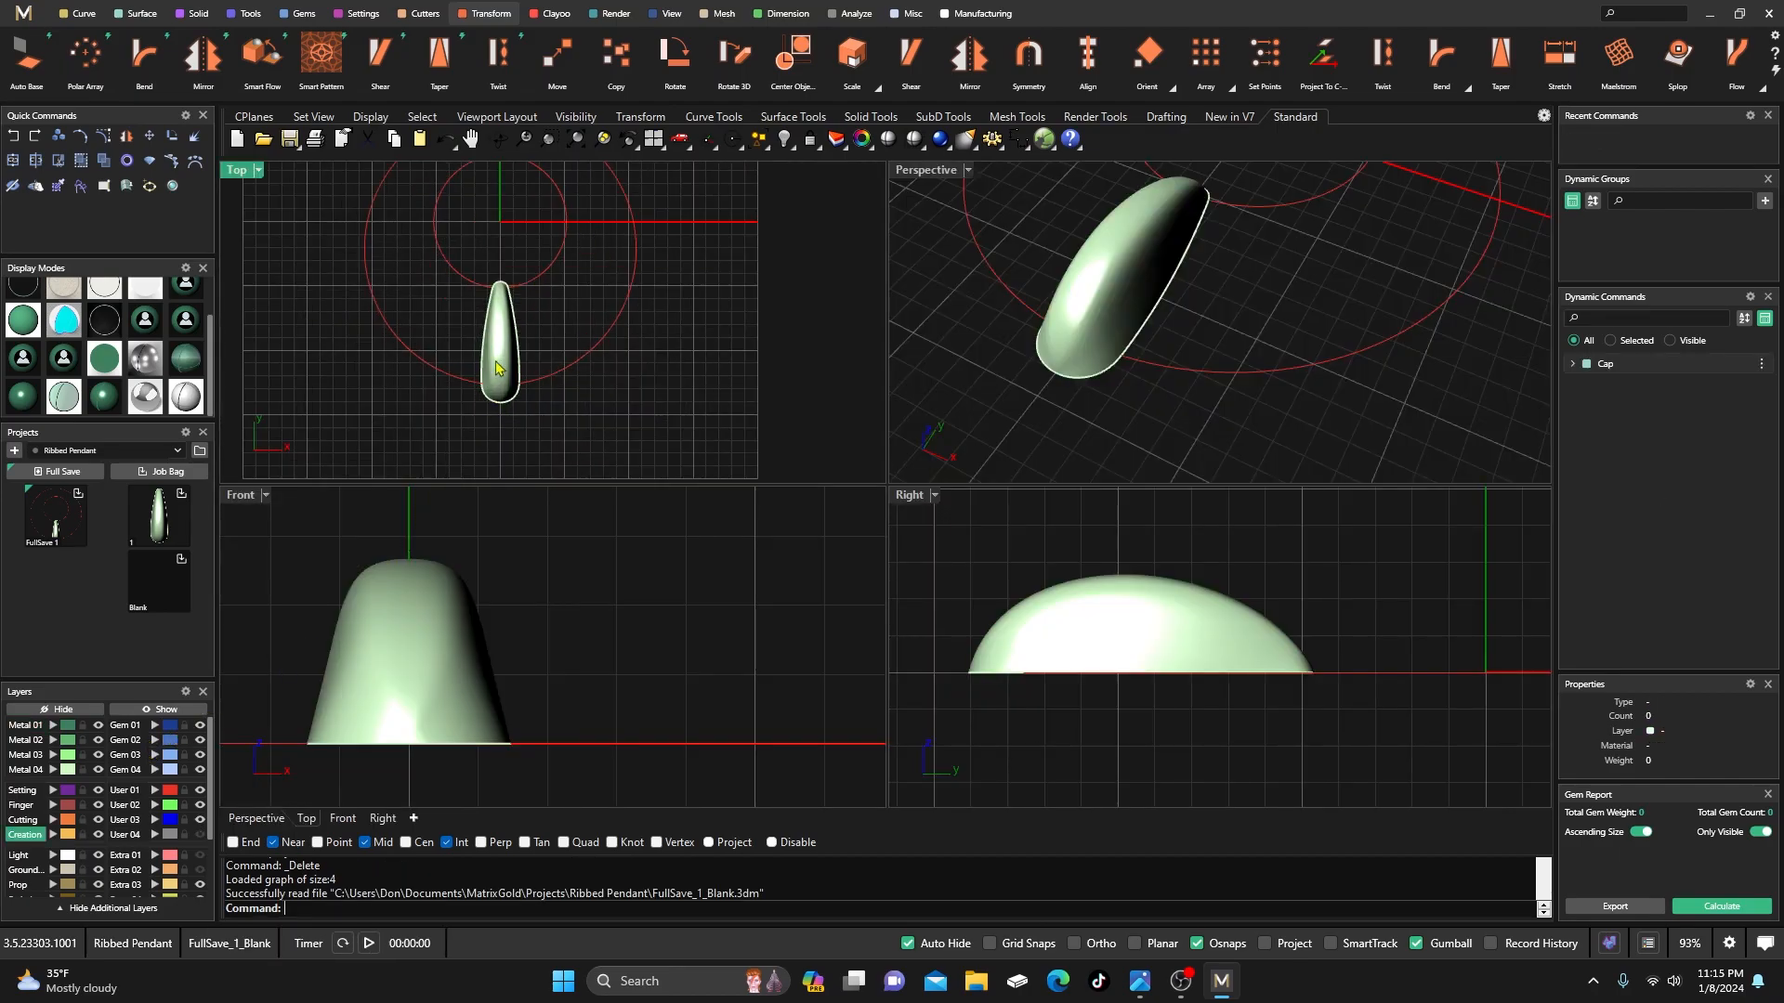
click(500, 370)
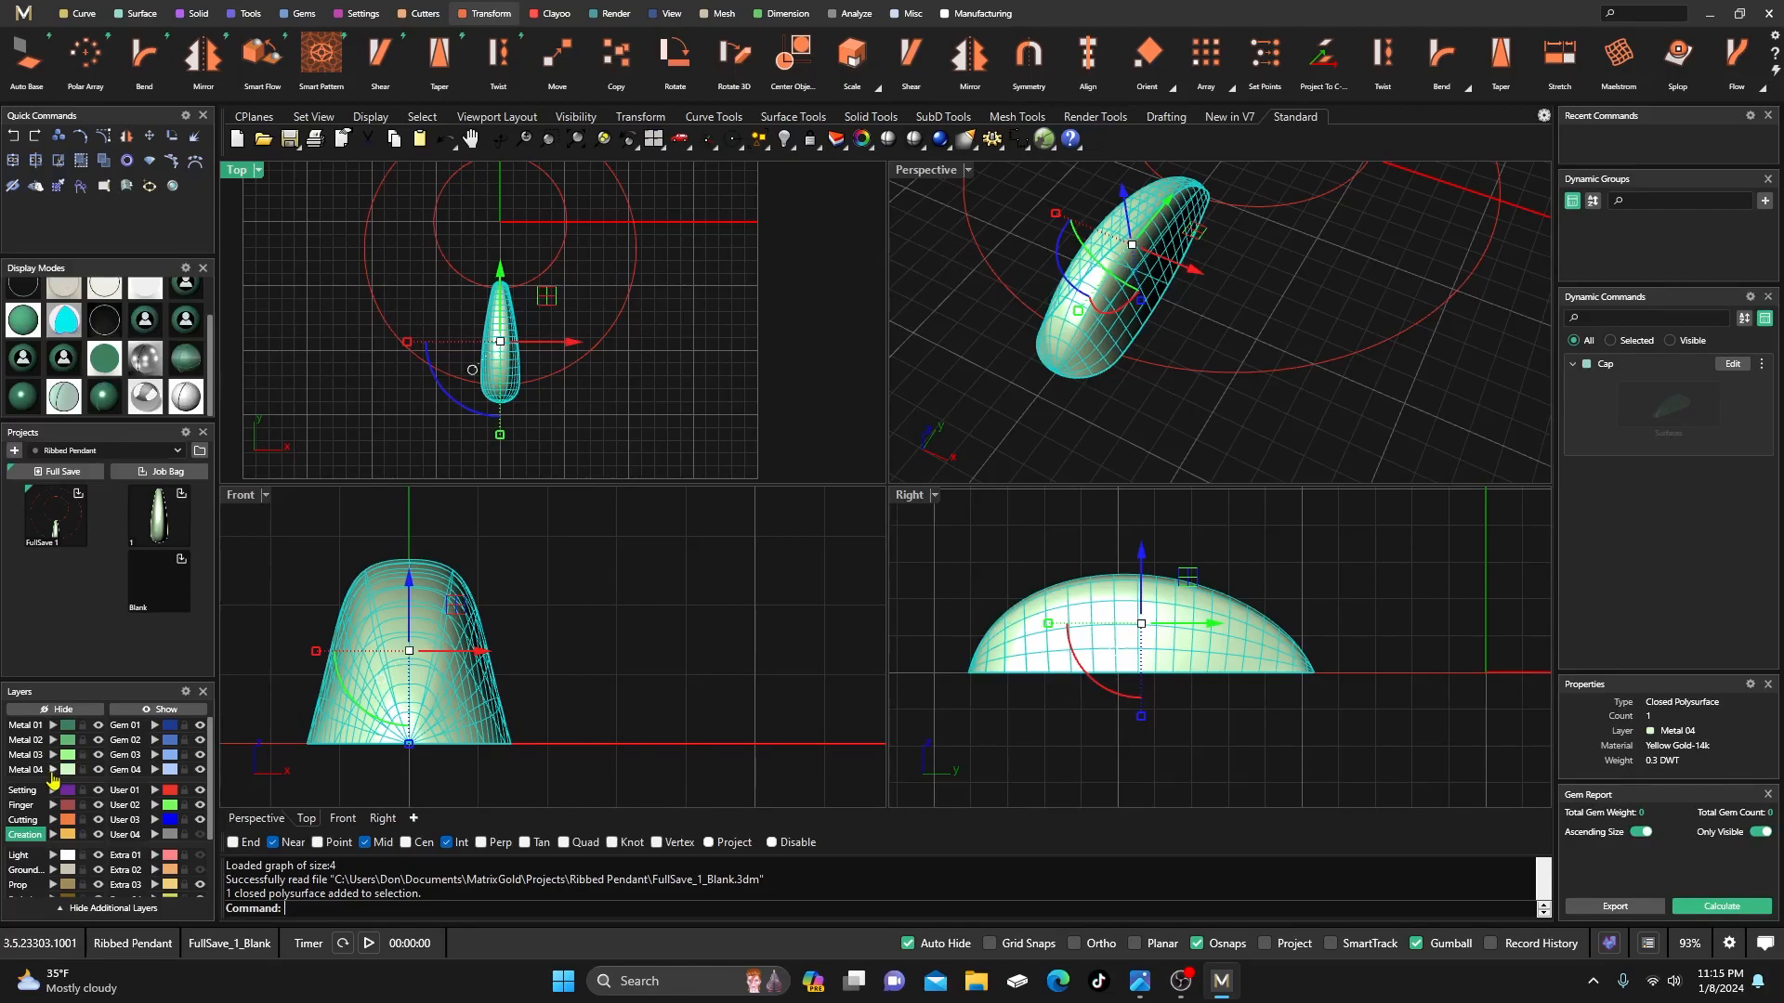
click(96, 770)
scroll(474, 474, down, 4)
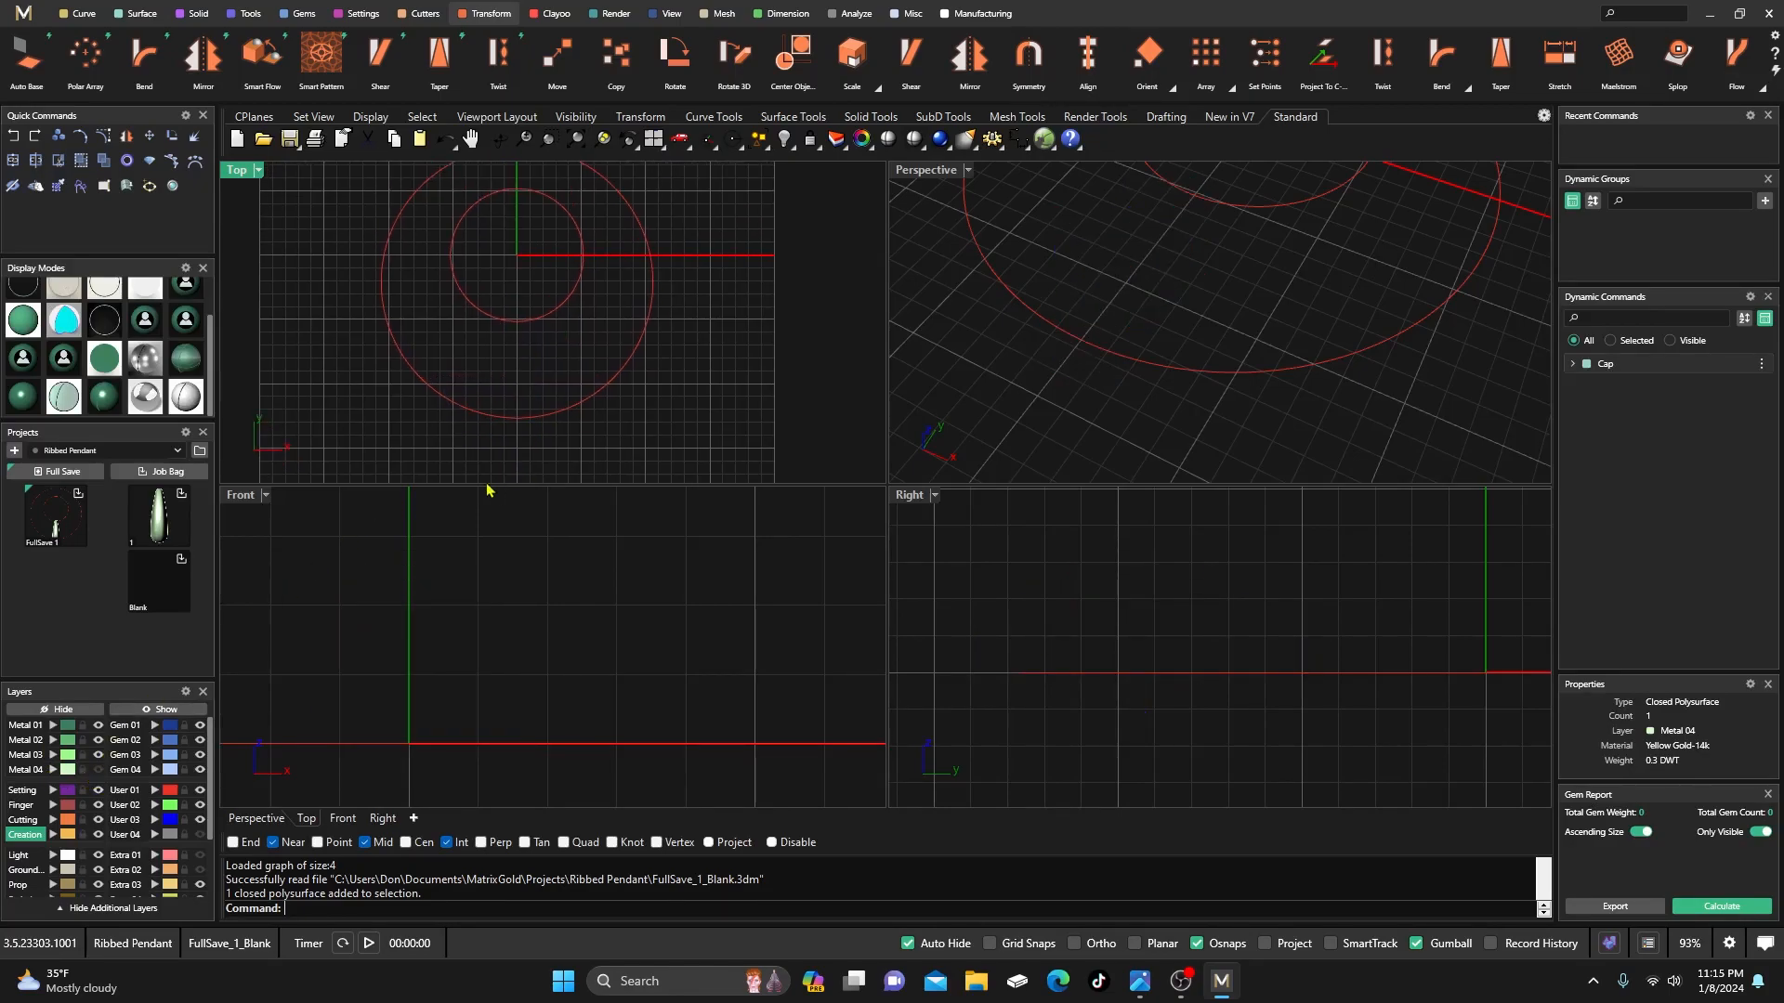
- Create one in-between curve from the inner and outer guide circles, with no match method
click(80, 13)
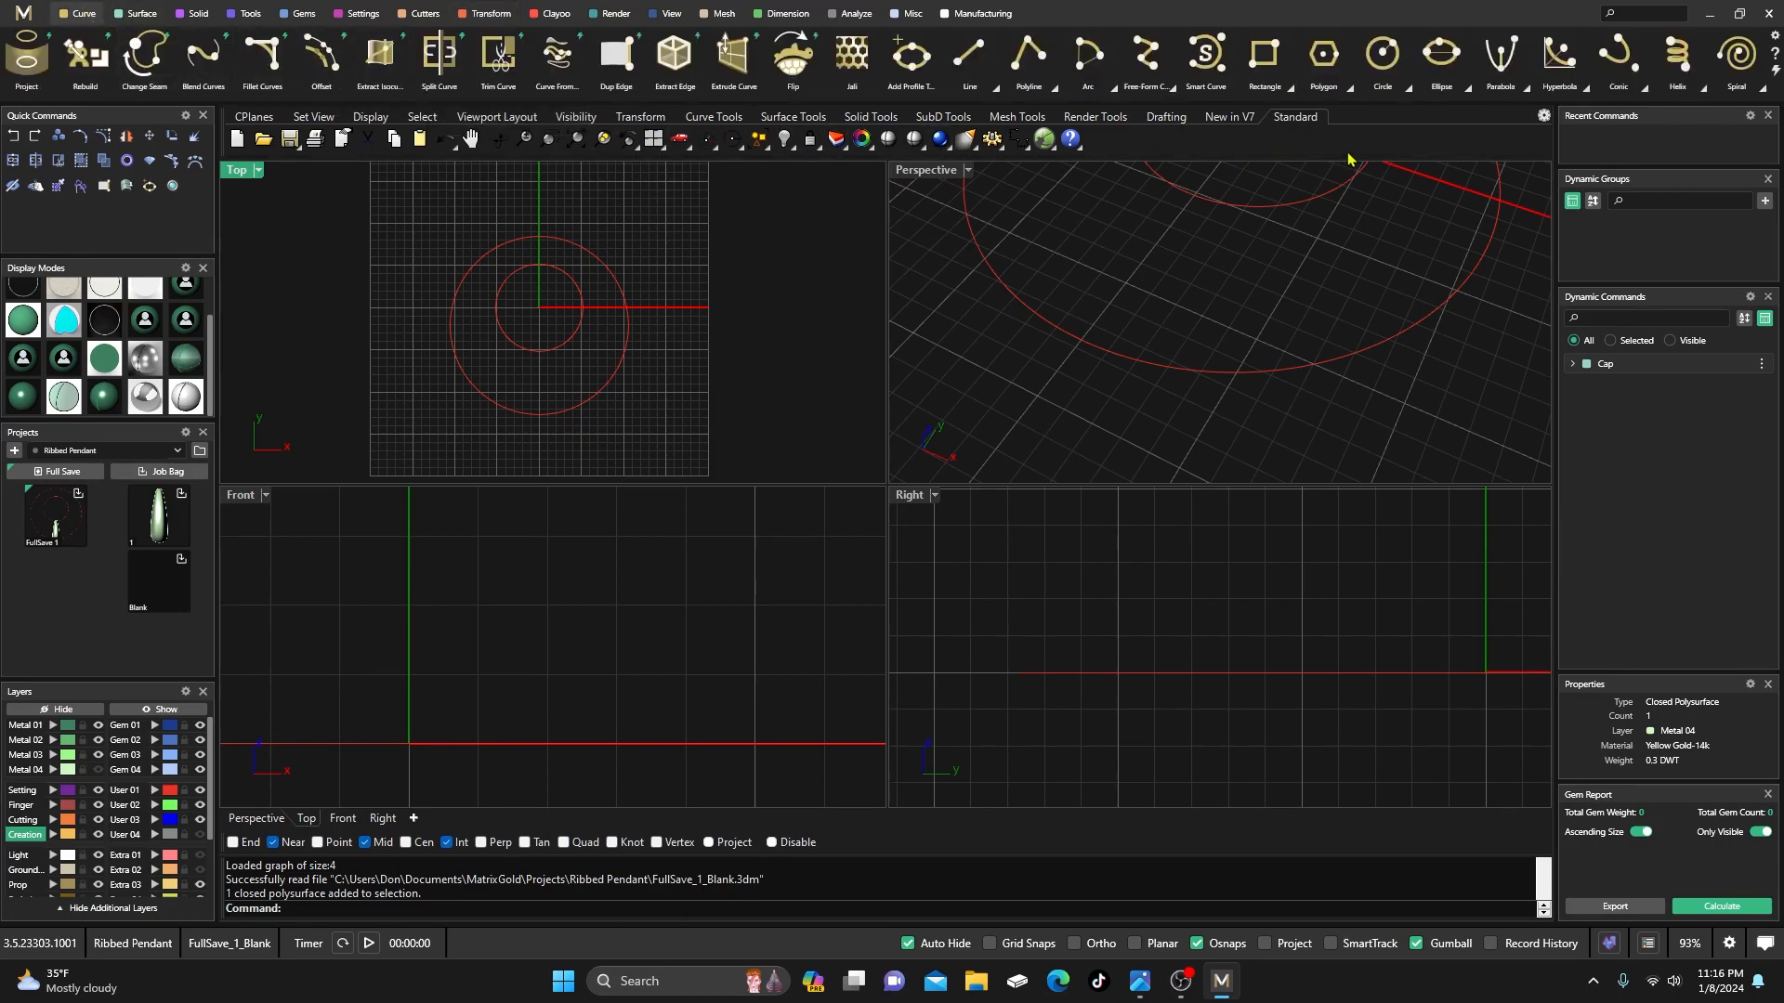
scroll(1464, 91, down, 4)
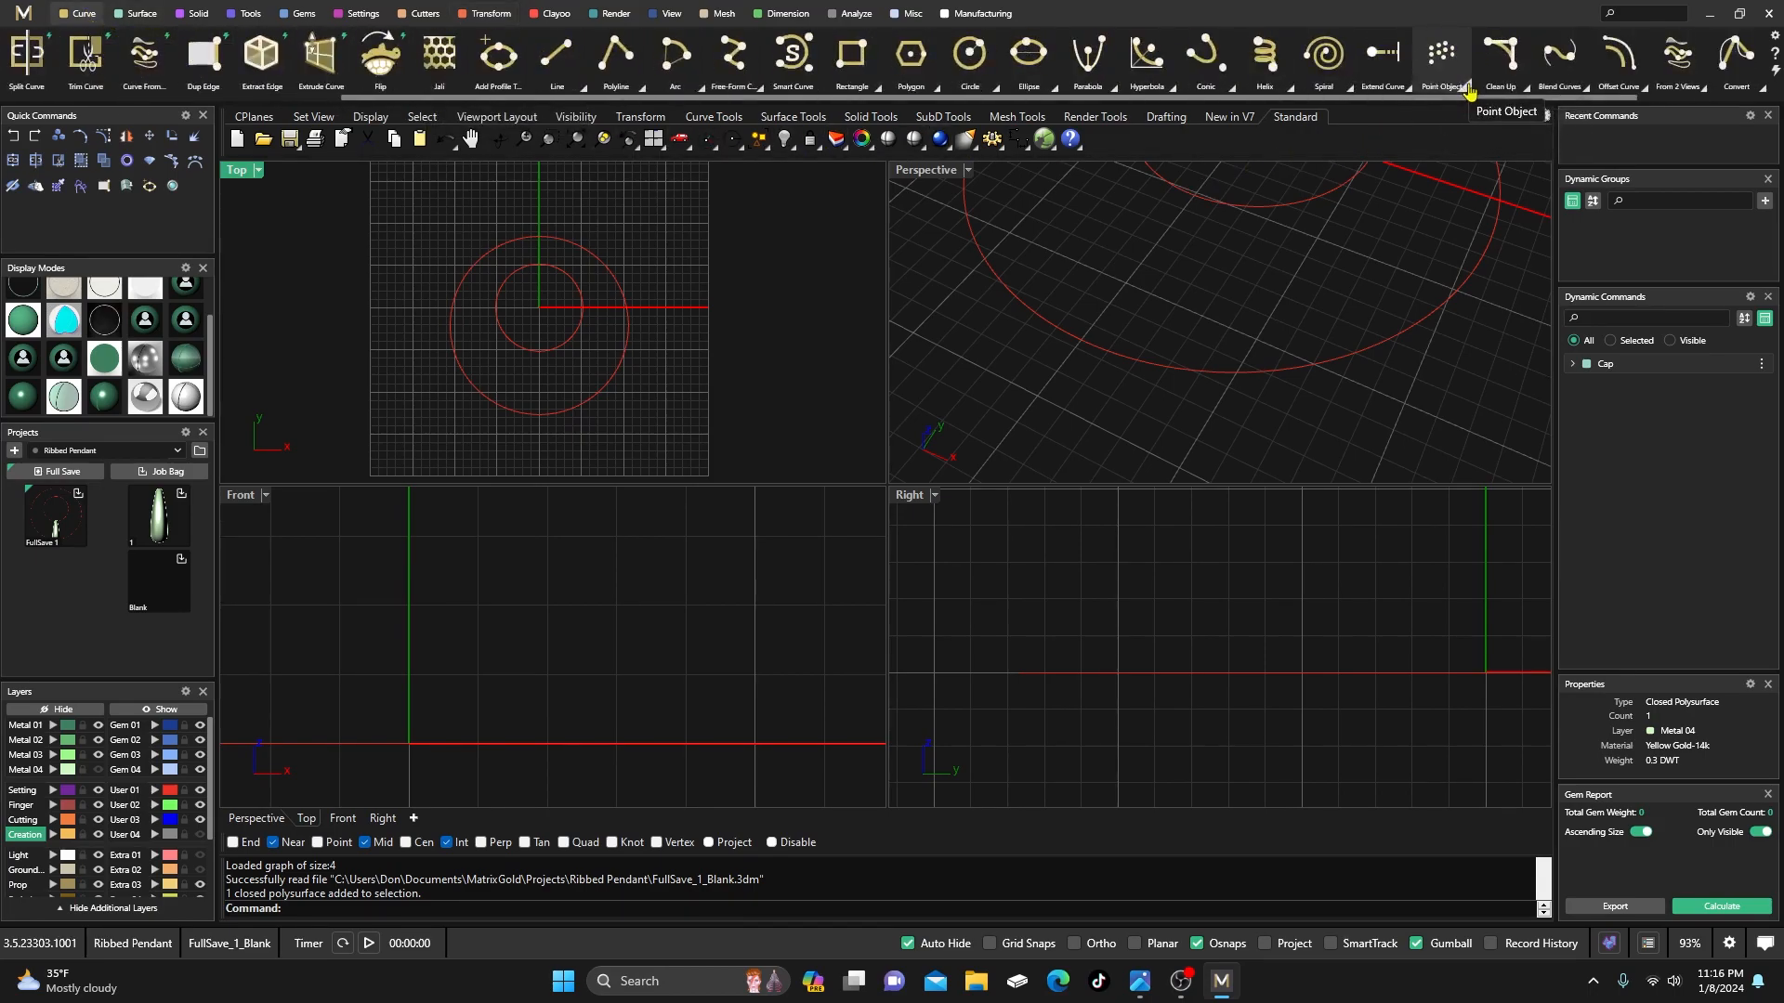
scroll(1477, 89, down, 2)
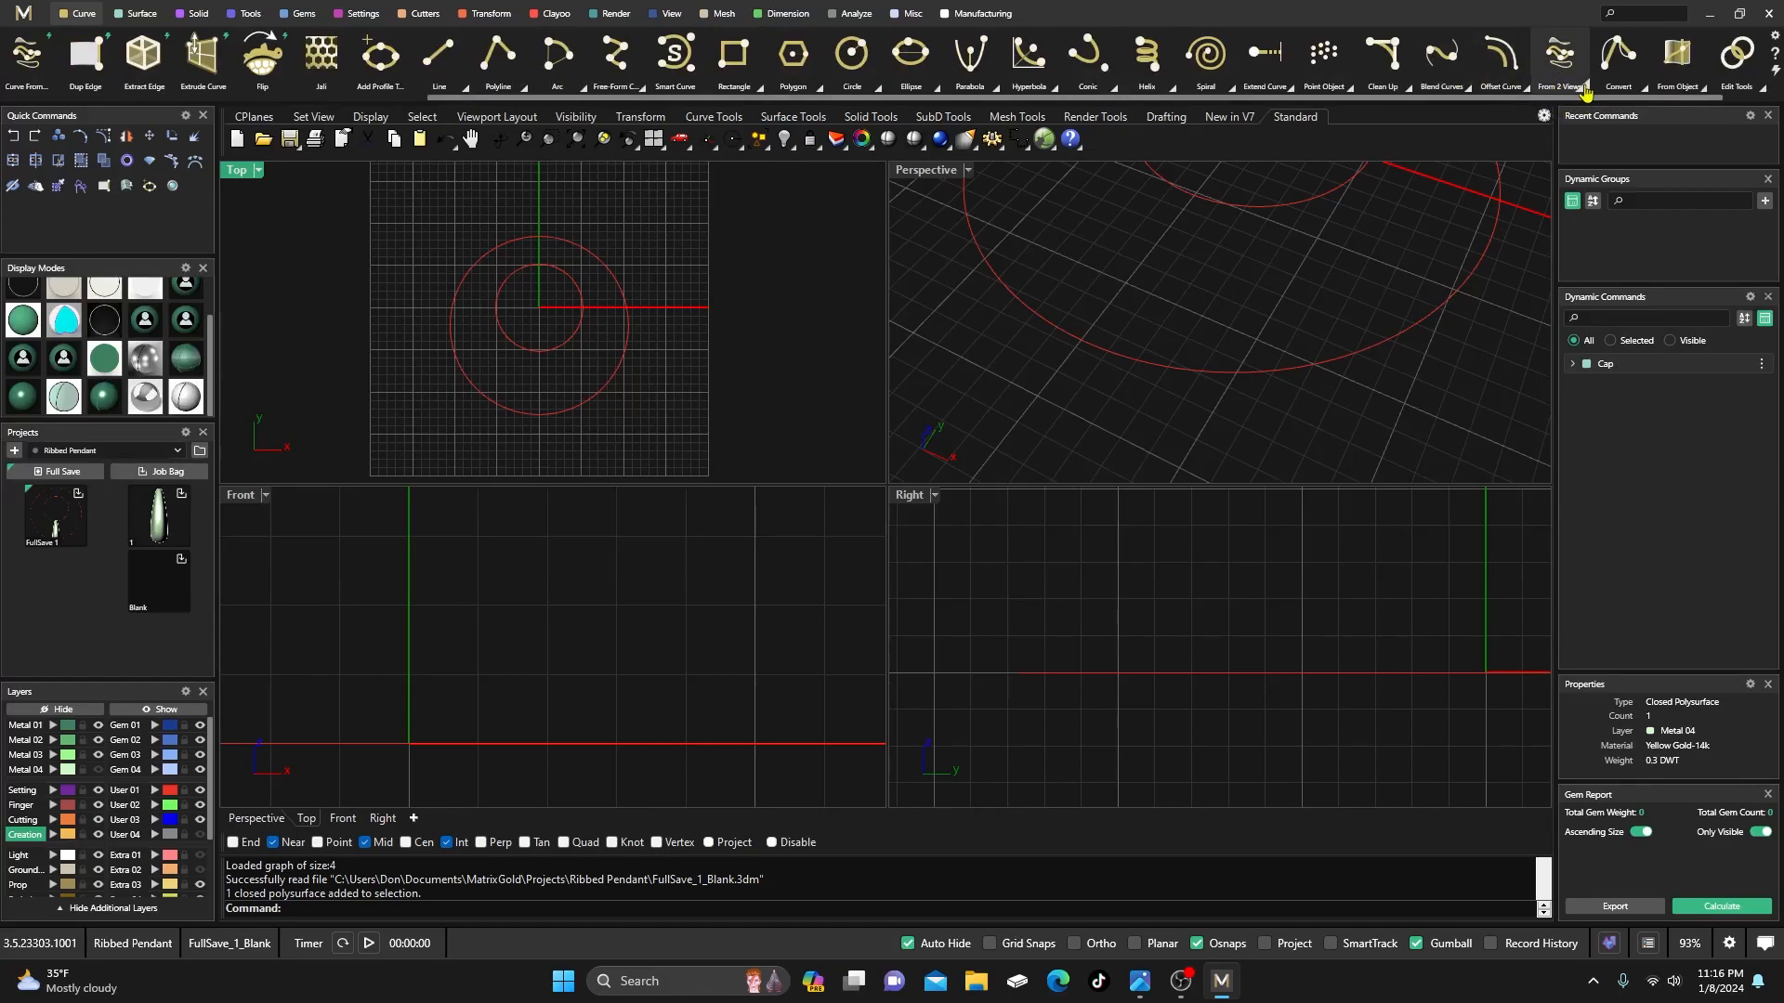
click(1585, 90)
click(1578, 164)
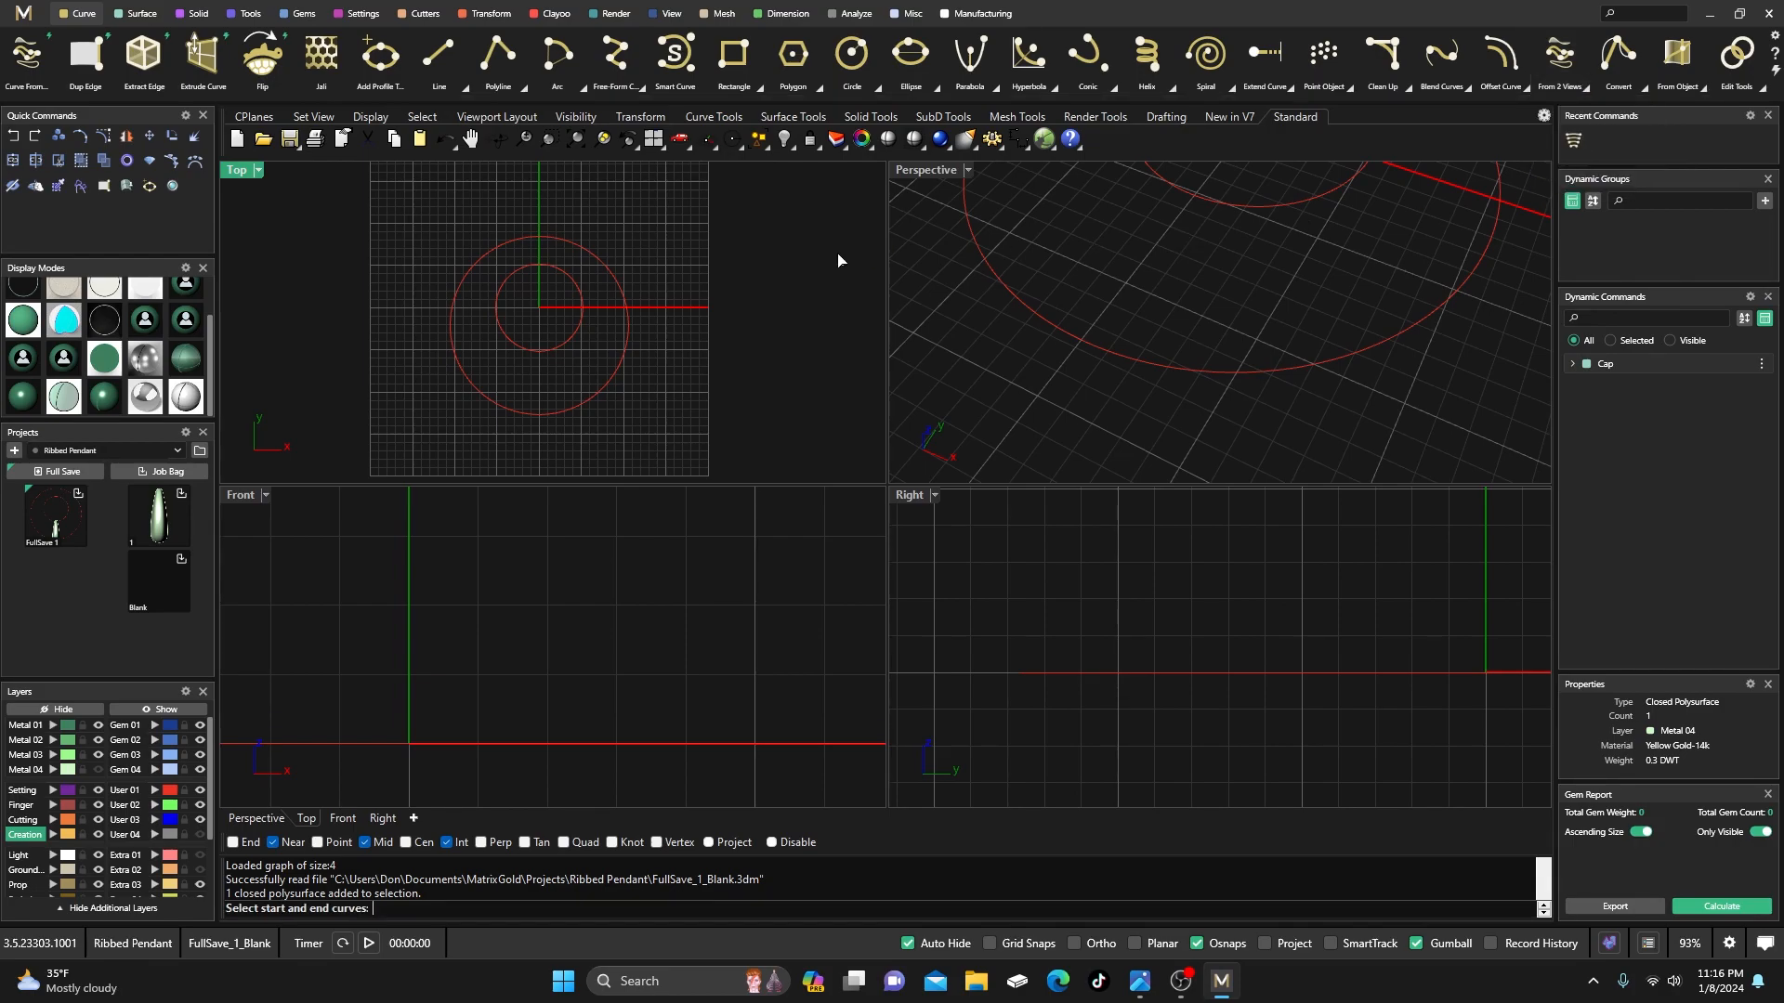
click(558, 351)
click(599, 405)
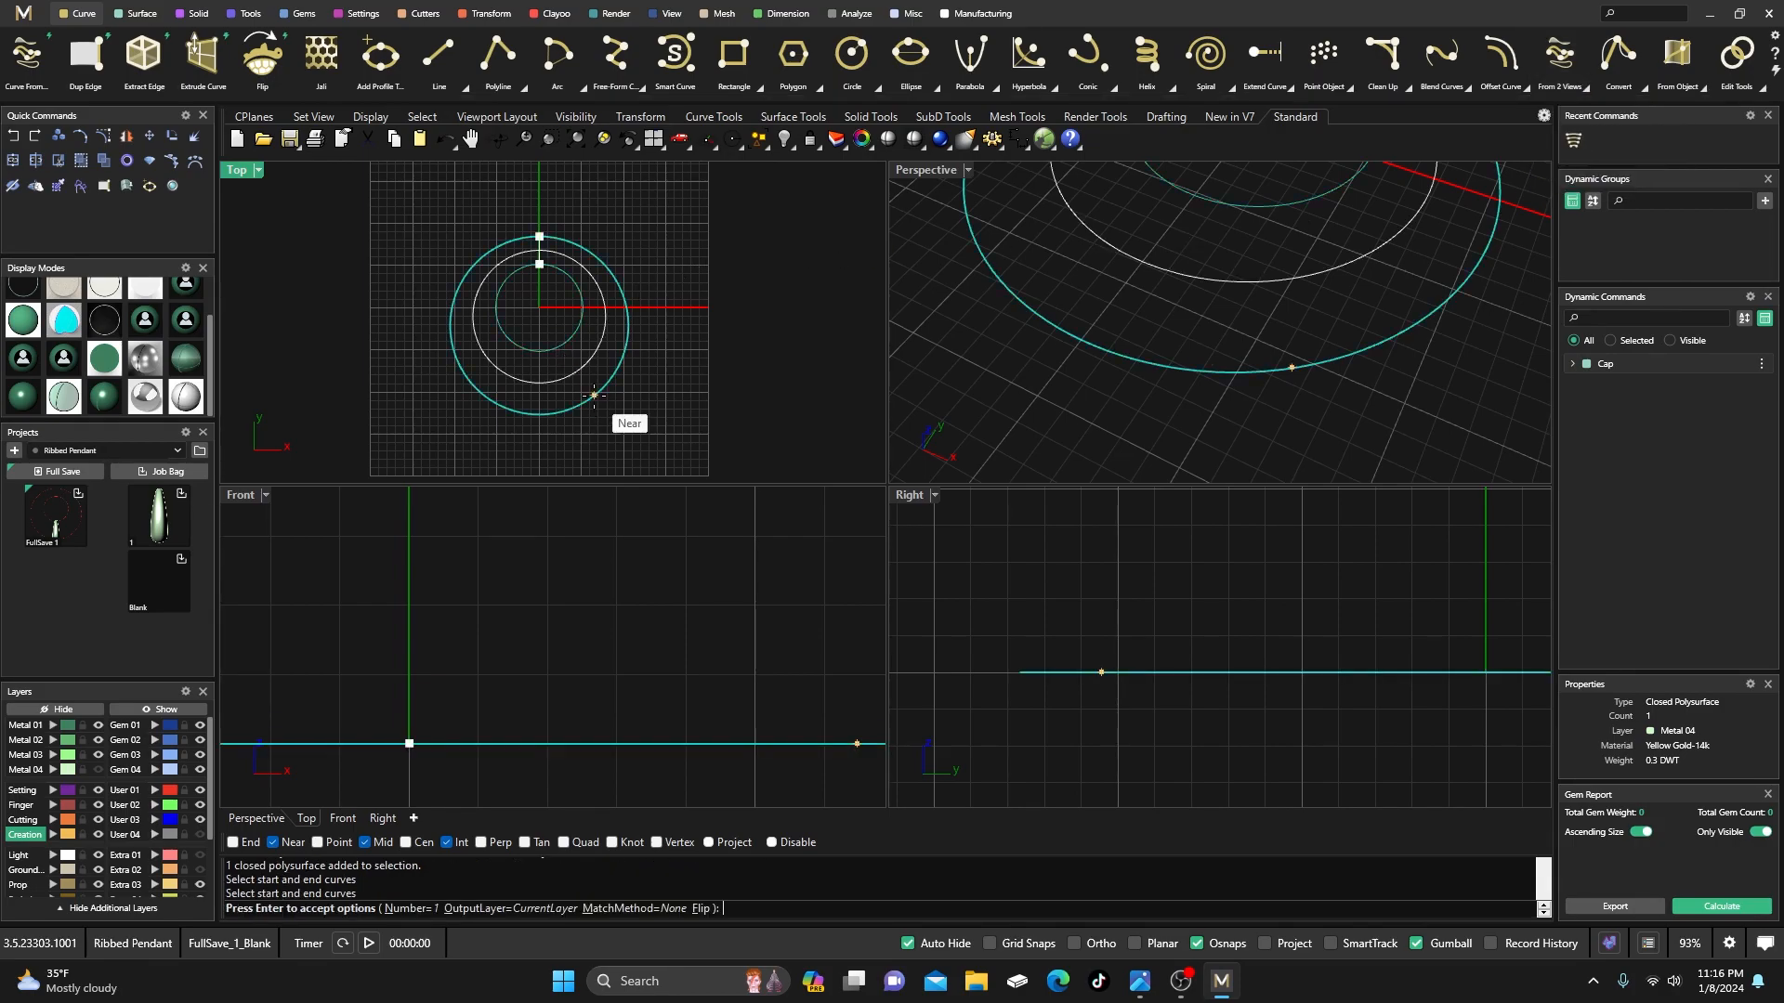
key(Return)
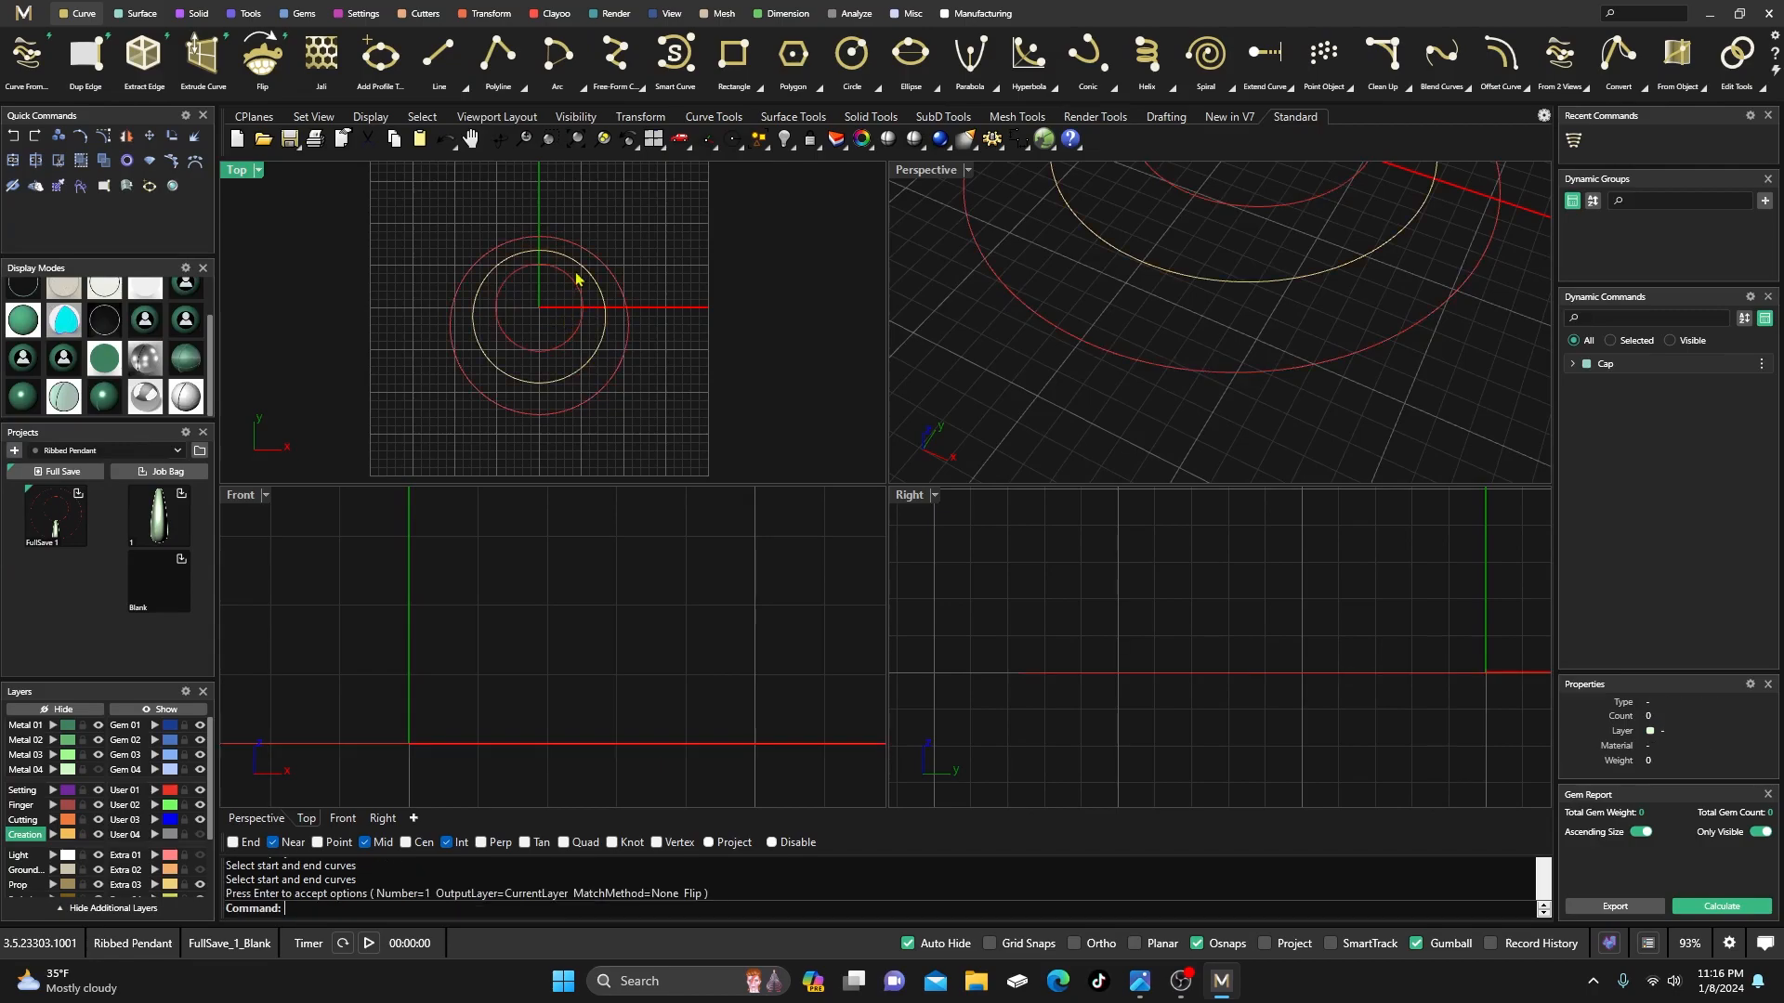
- Start Object On Curve on the middle circle and extend the row's end position to 0.5
scroll(527, 385, up, 4)
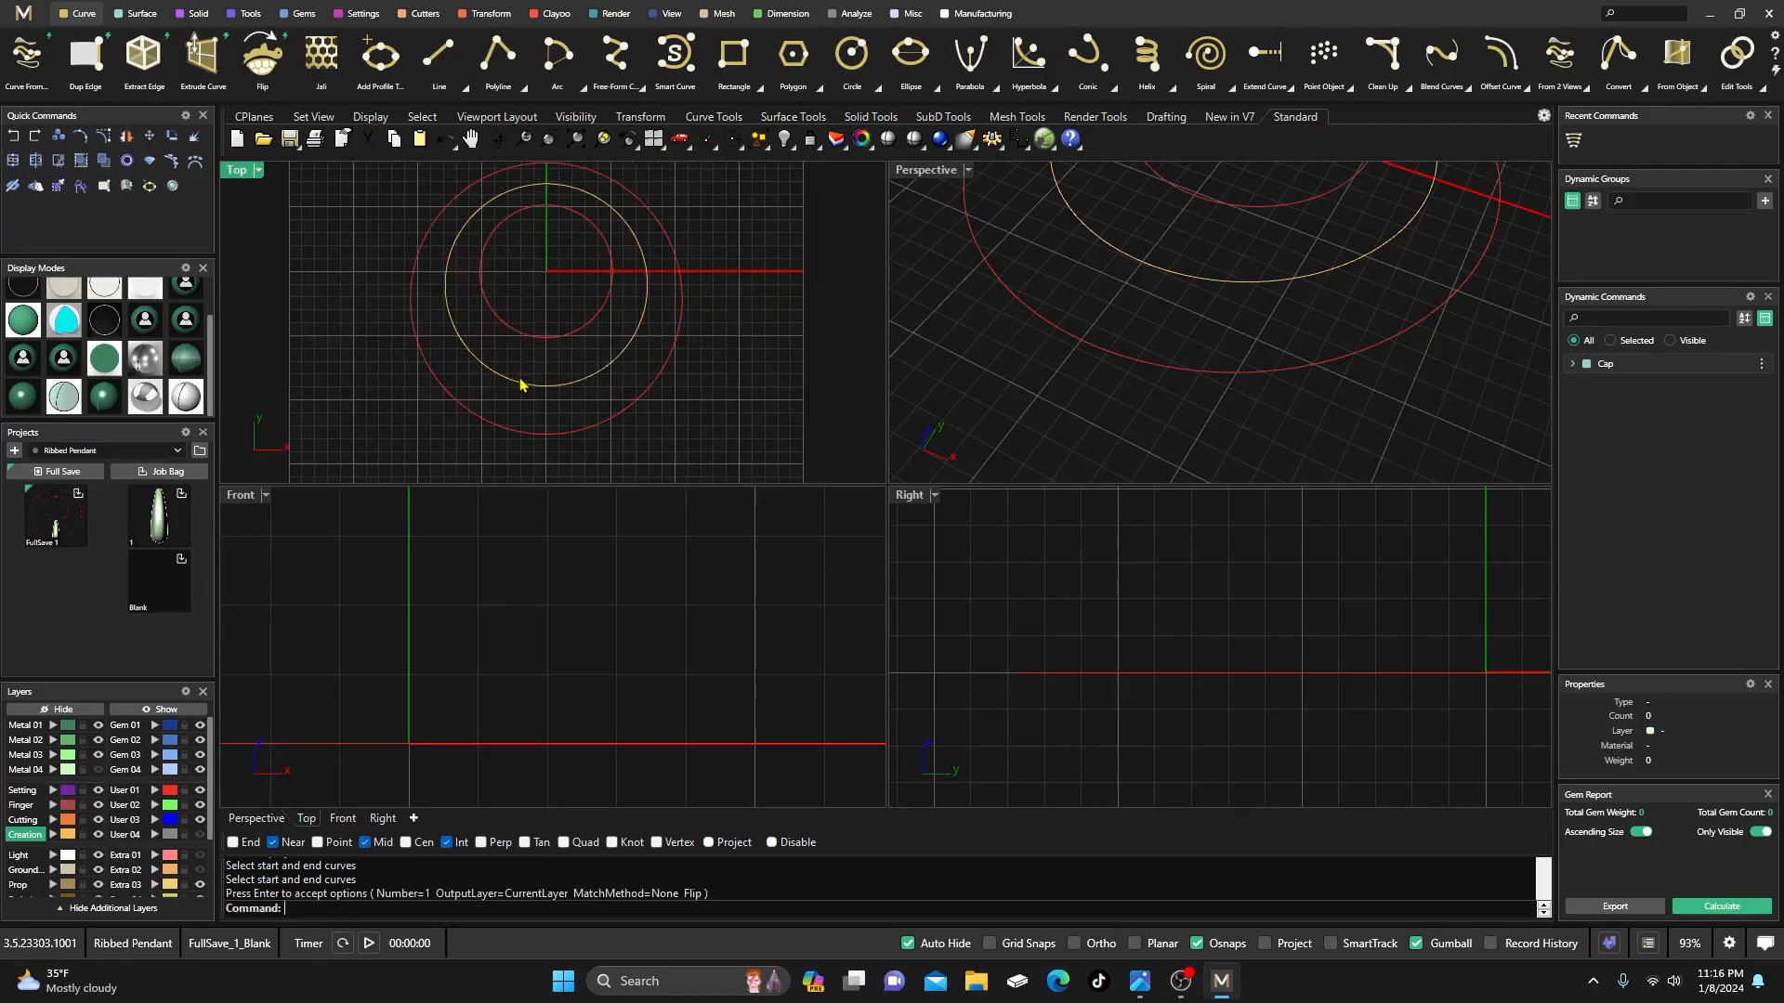
click(522, 383)
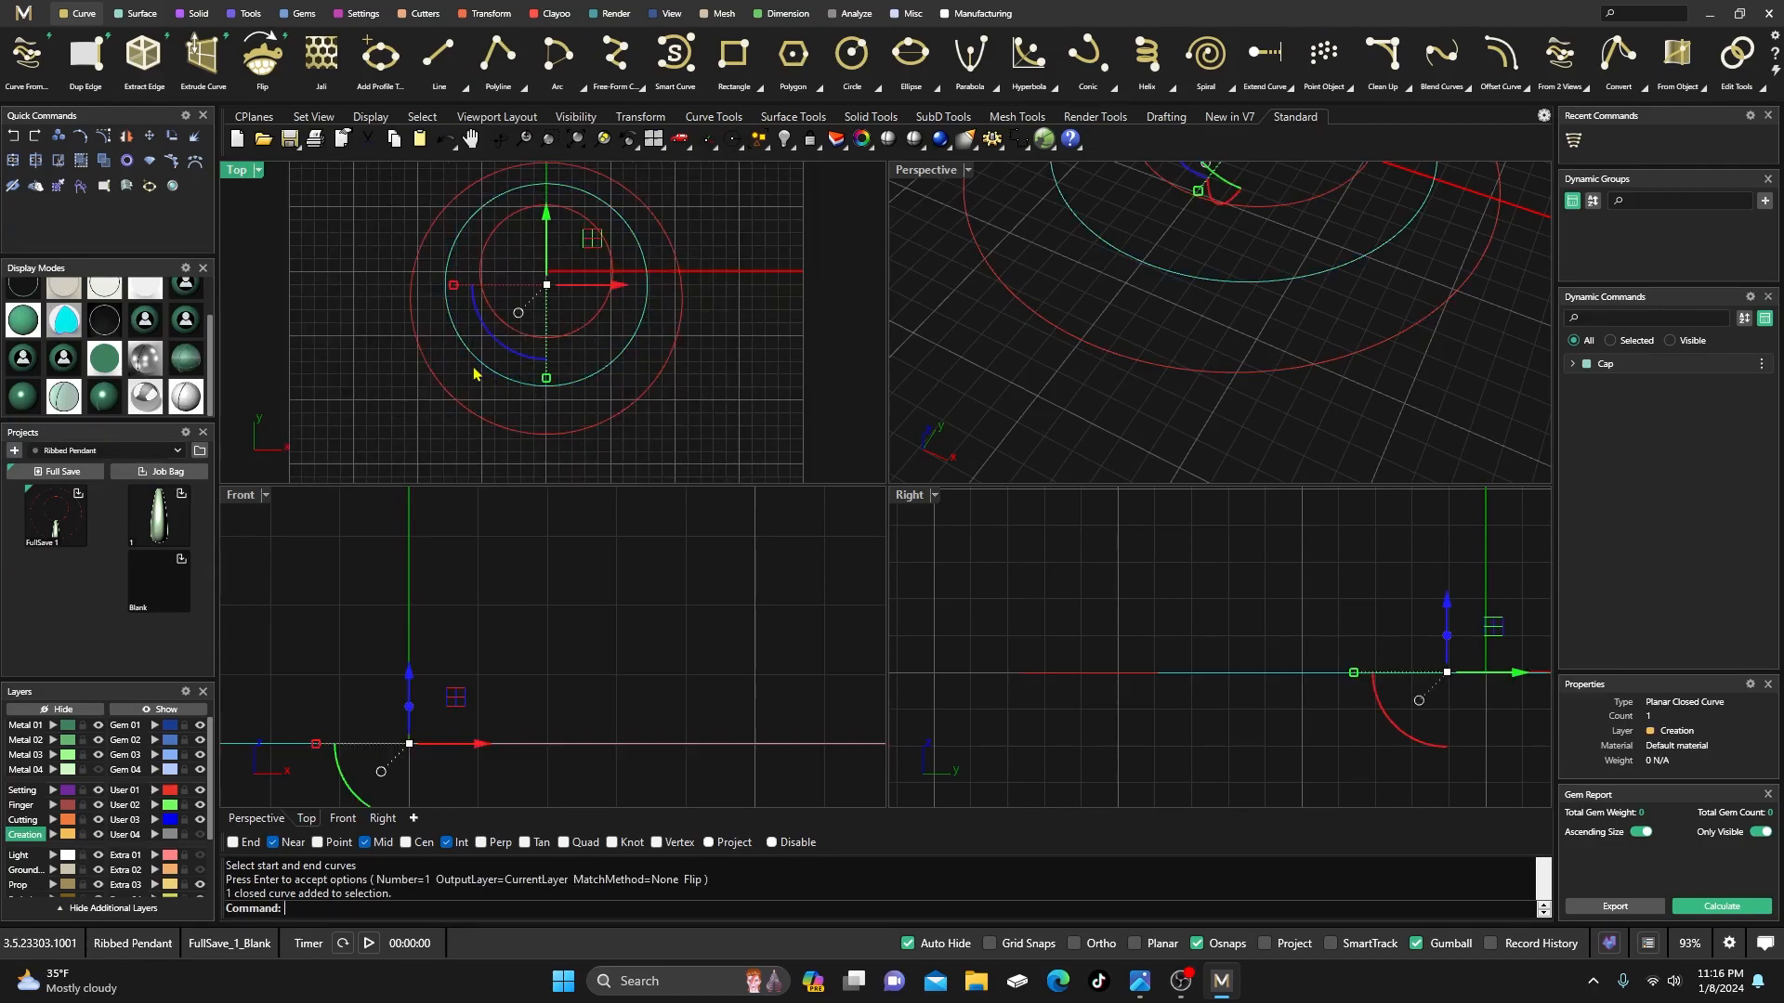
click(194, 13)
scroll(160, 61, up, 2)
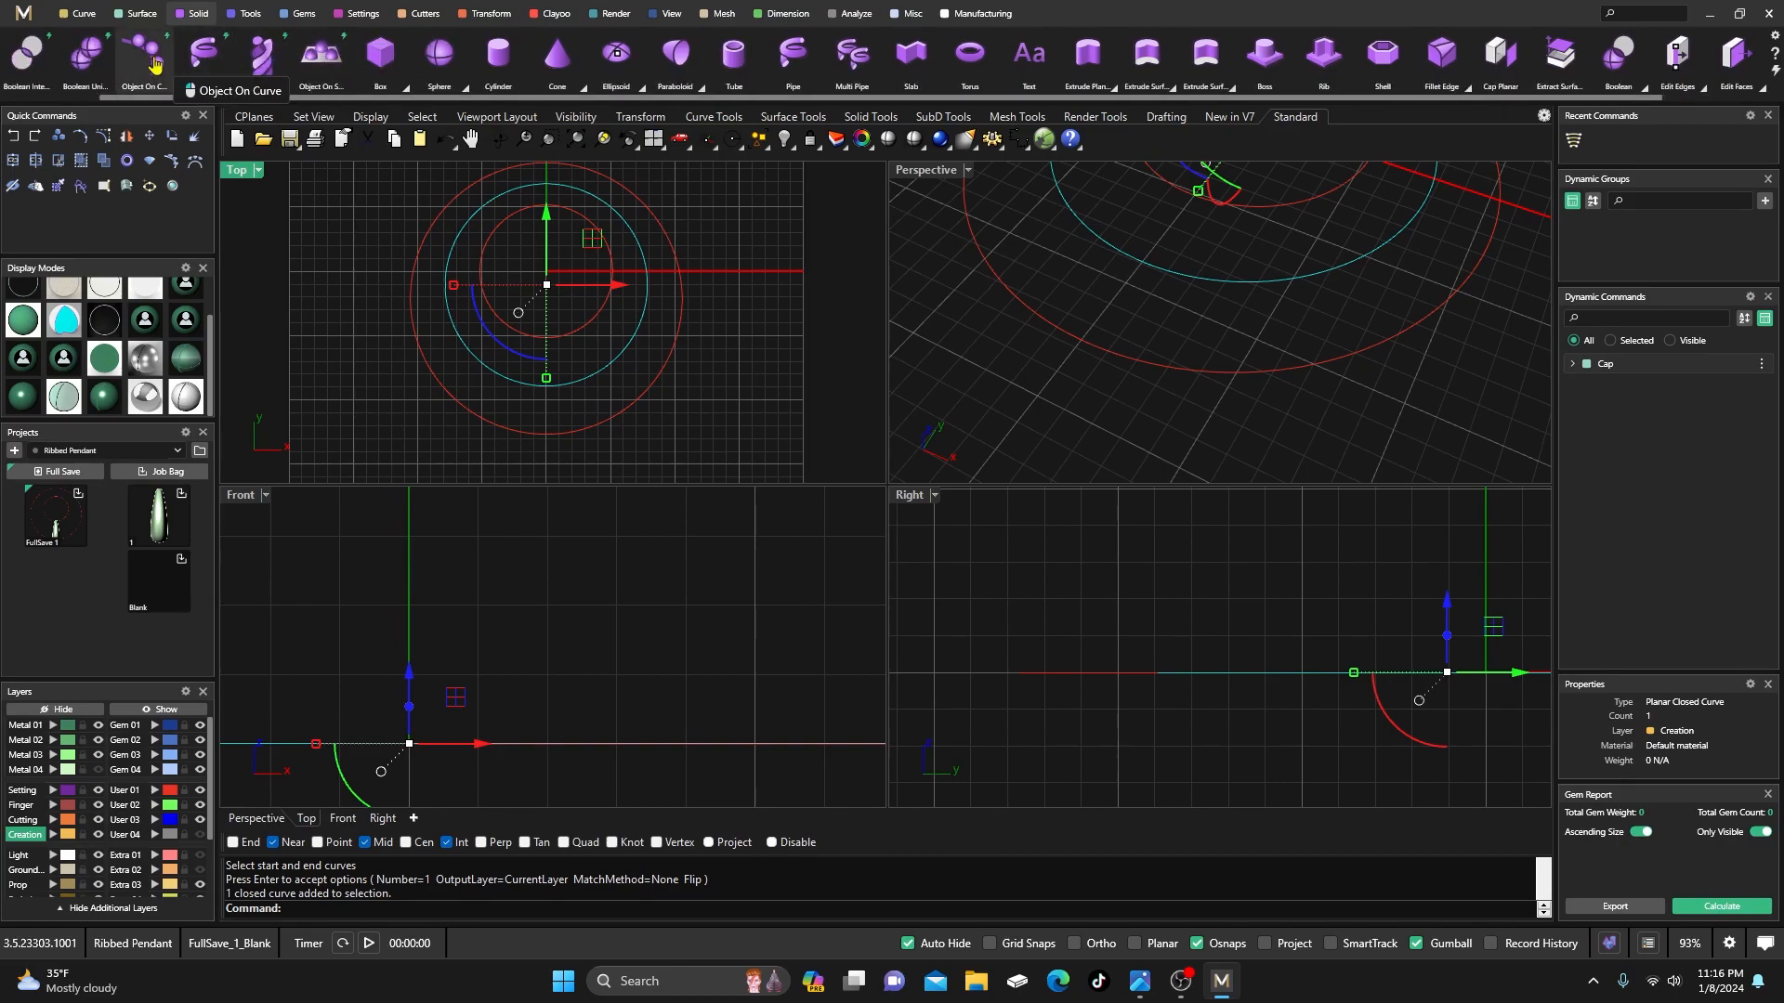
click(155, 61)
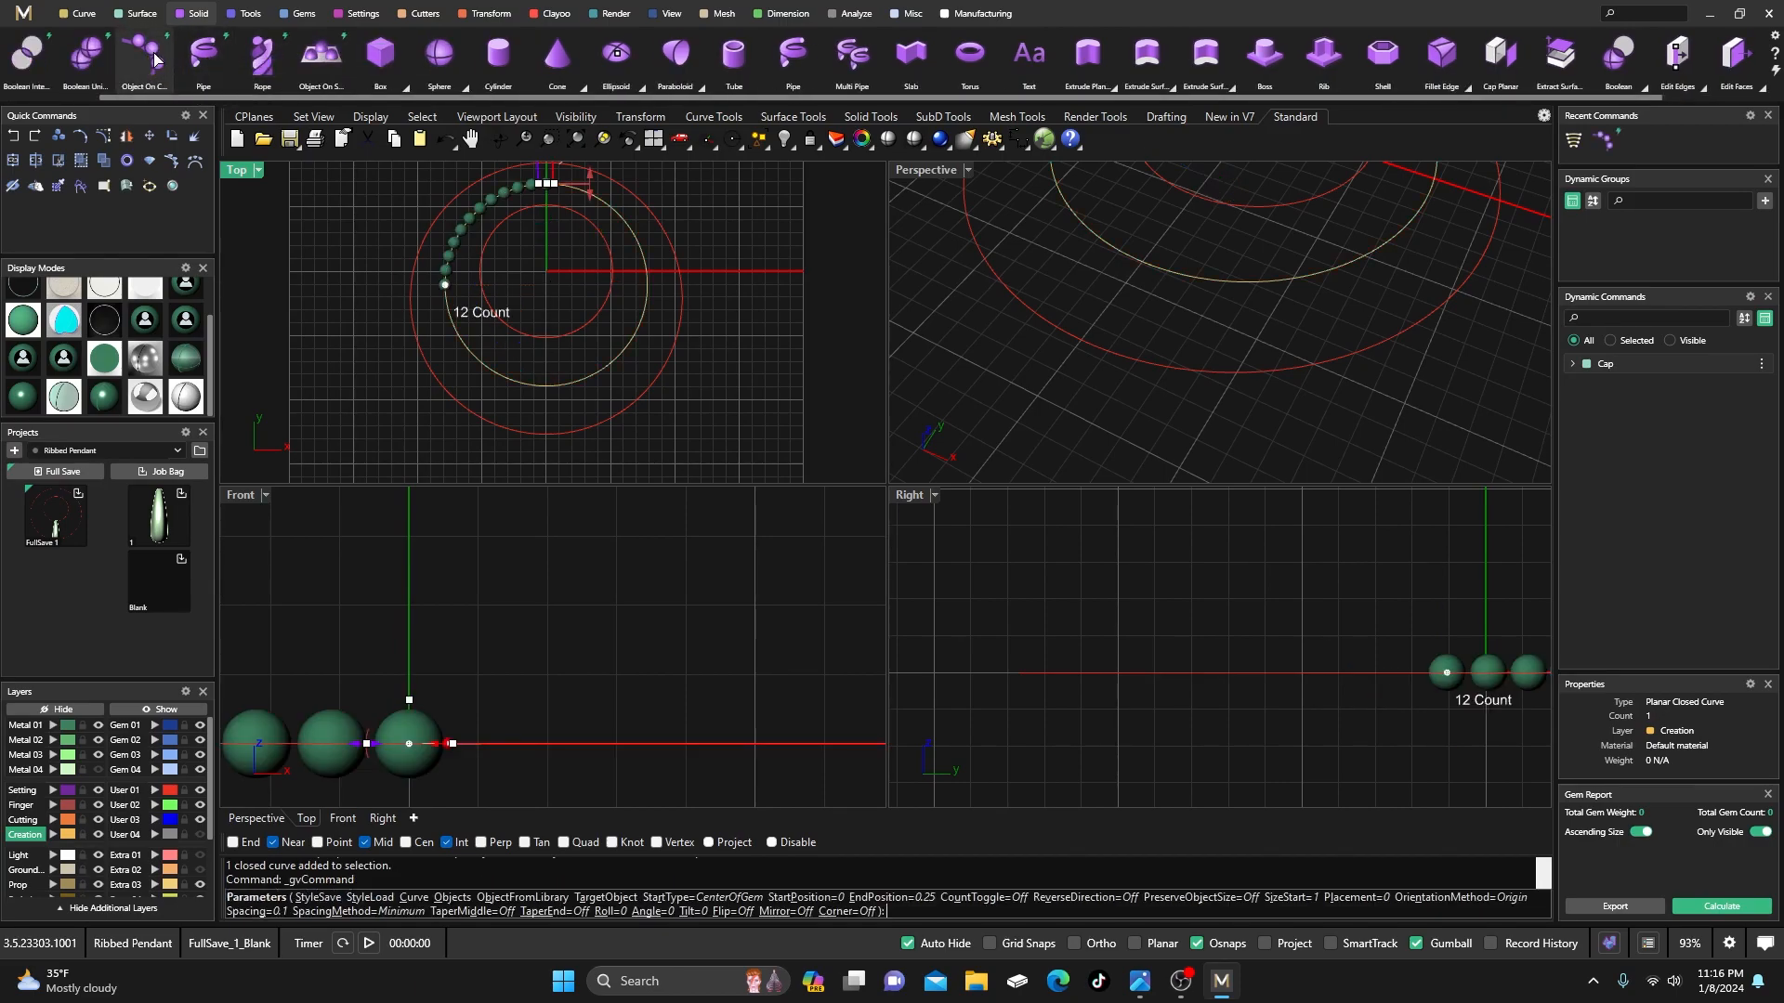
drag(446, 286, 544, 388)
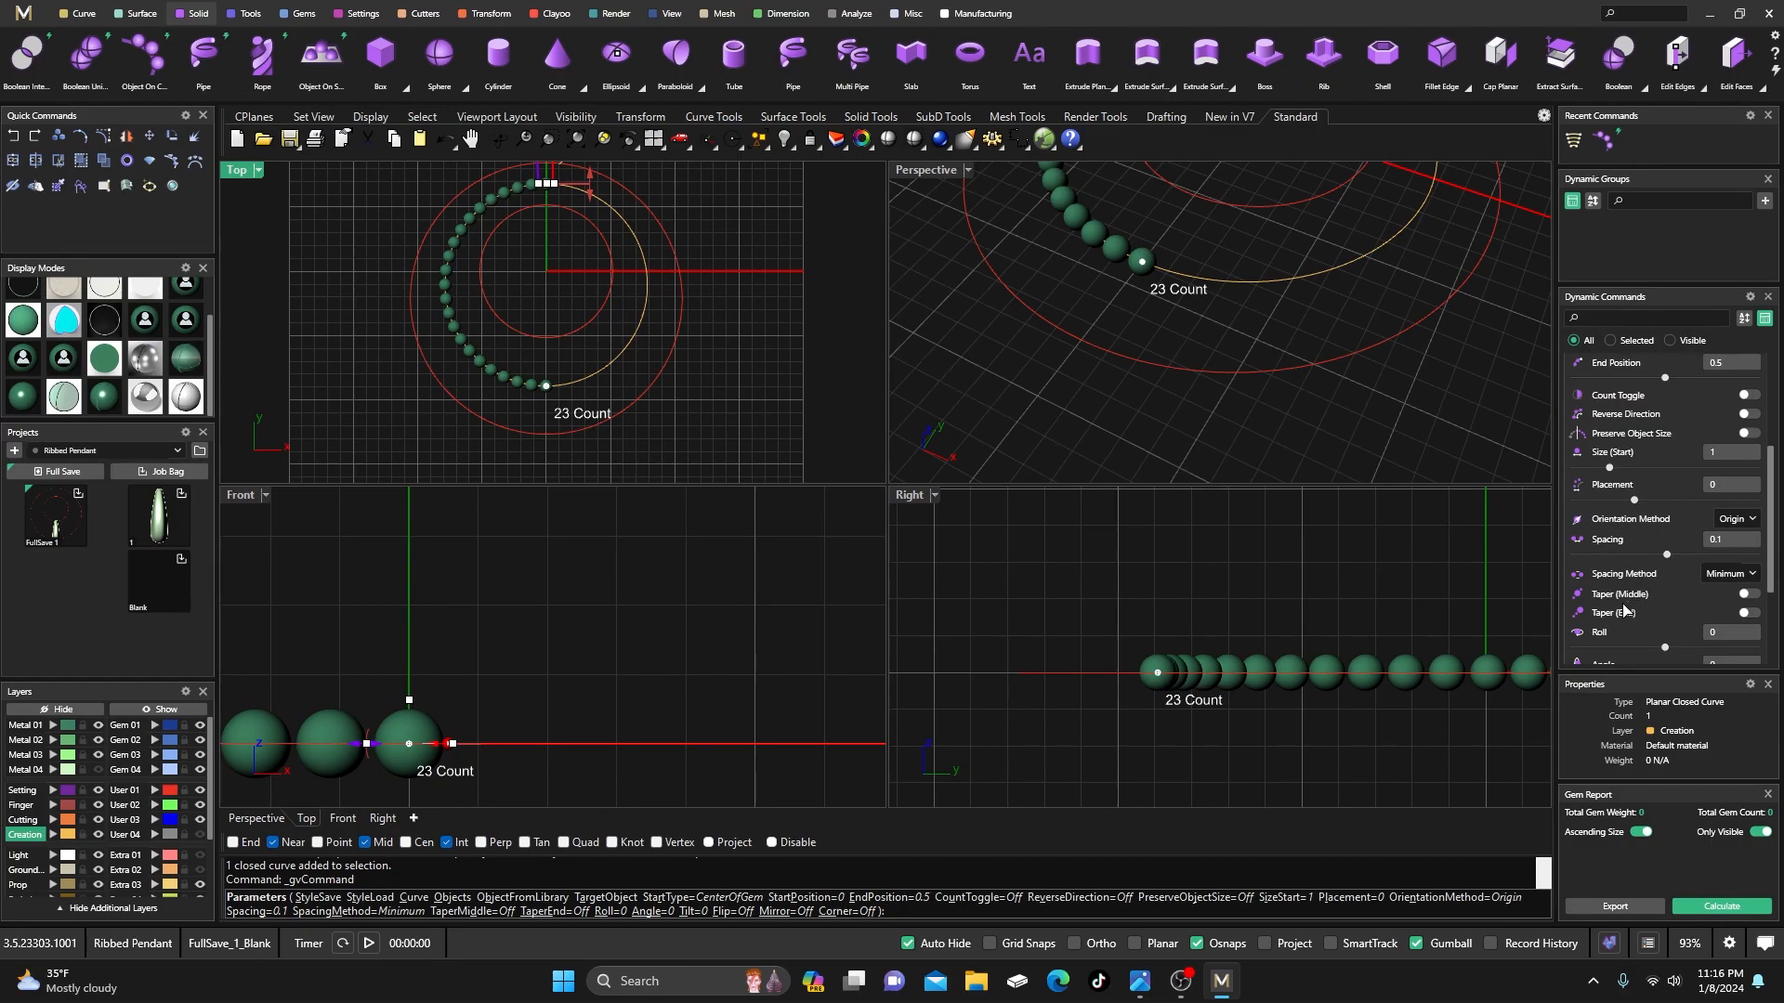
- Turn on the end taper and replace the spheres with the TD object from the ObjectOnCurve library
click(1737, 613)
scroll(1694, 480, up, 5)
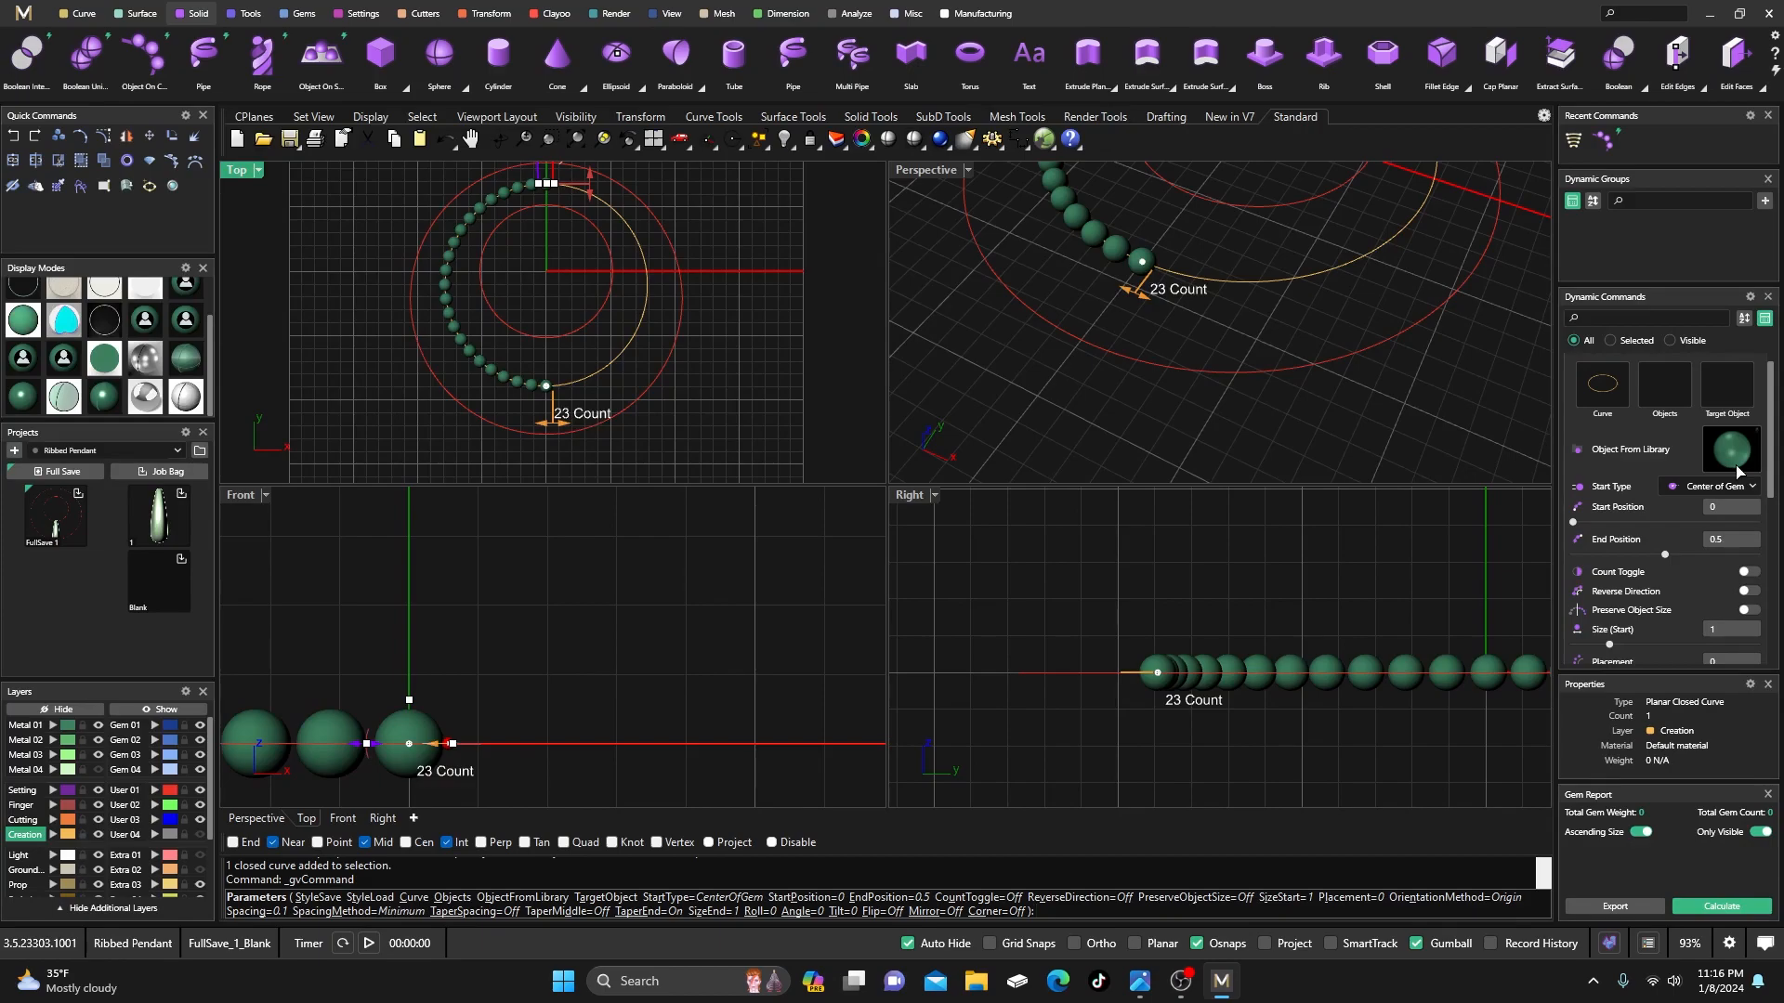
click(1728, 455)
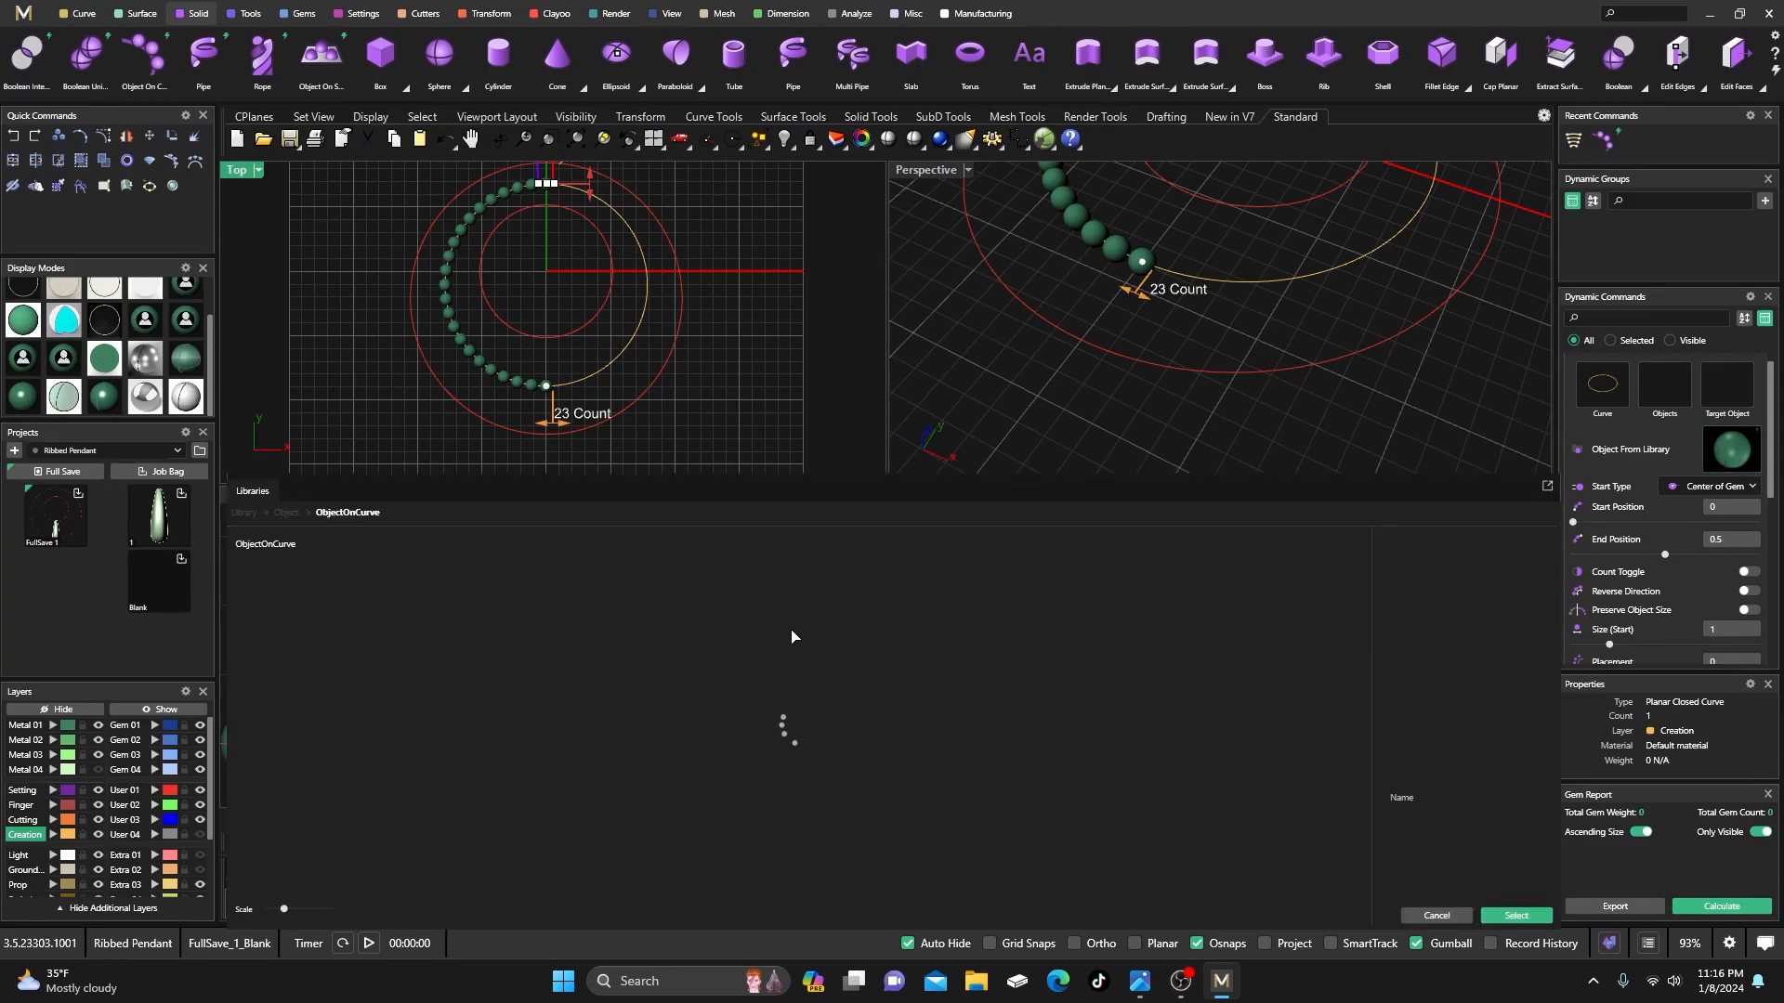
scroll(776, 650, down, 5)
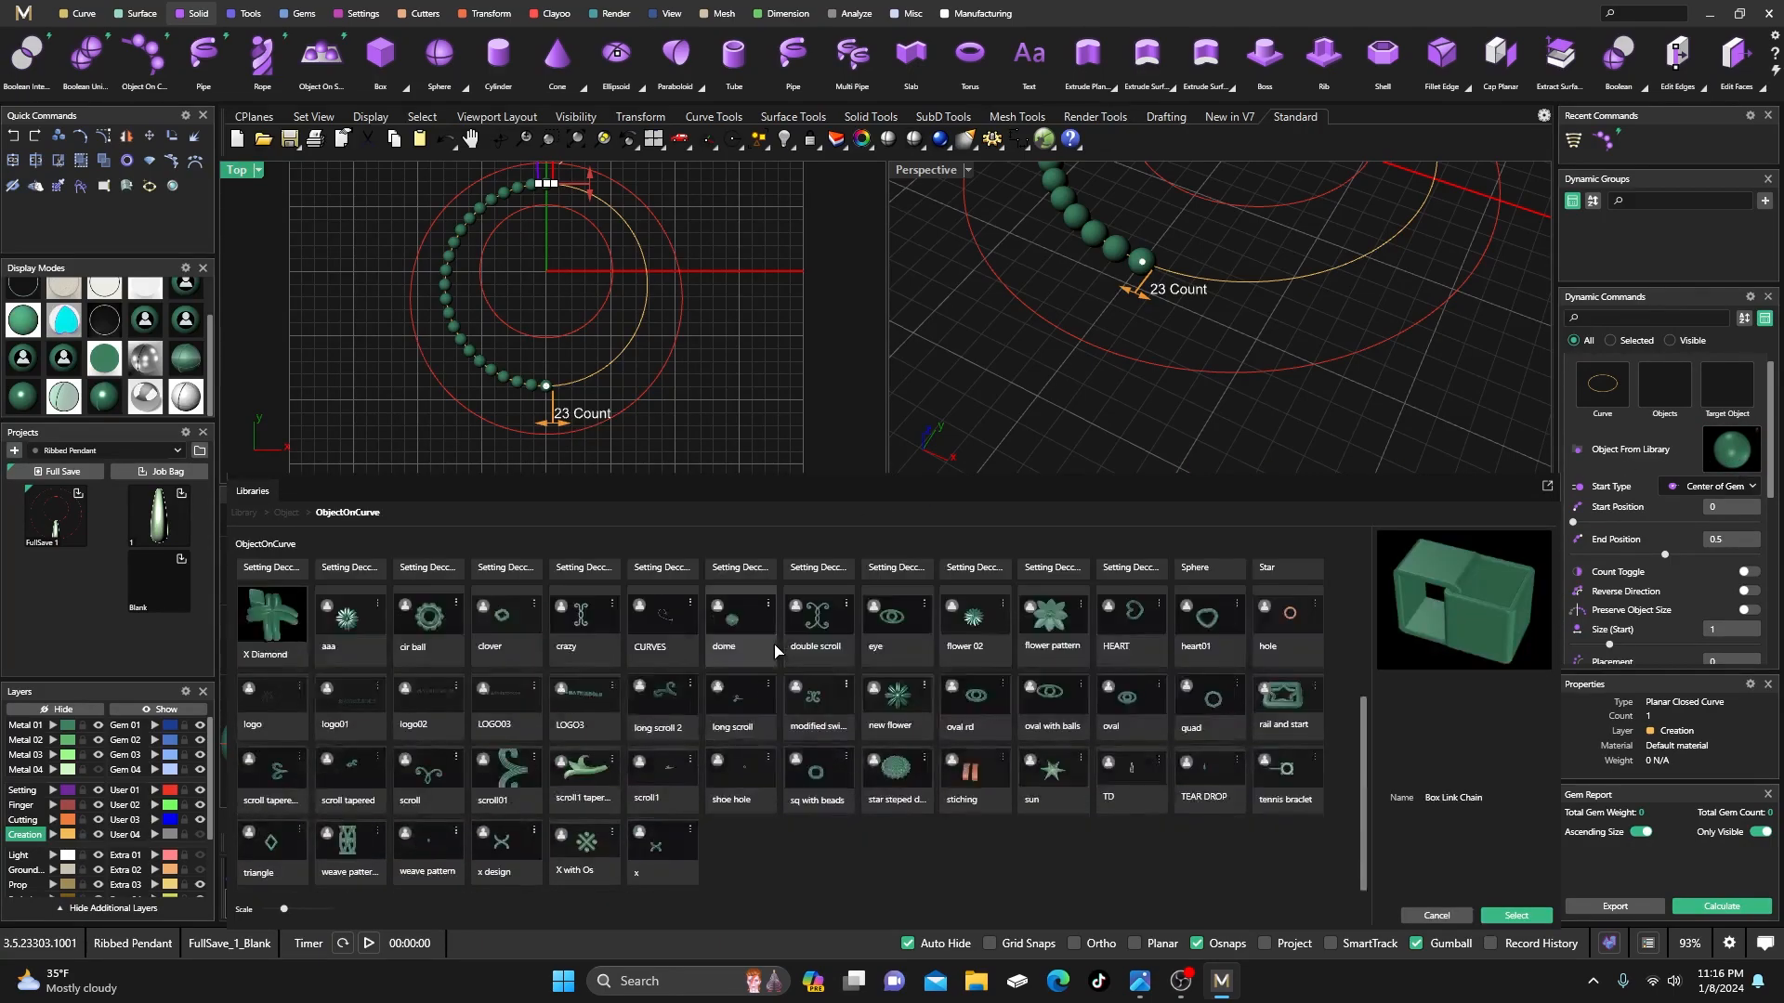
double_click(1134, 776)
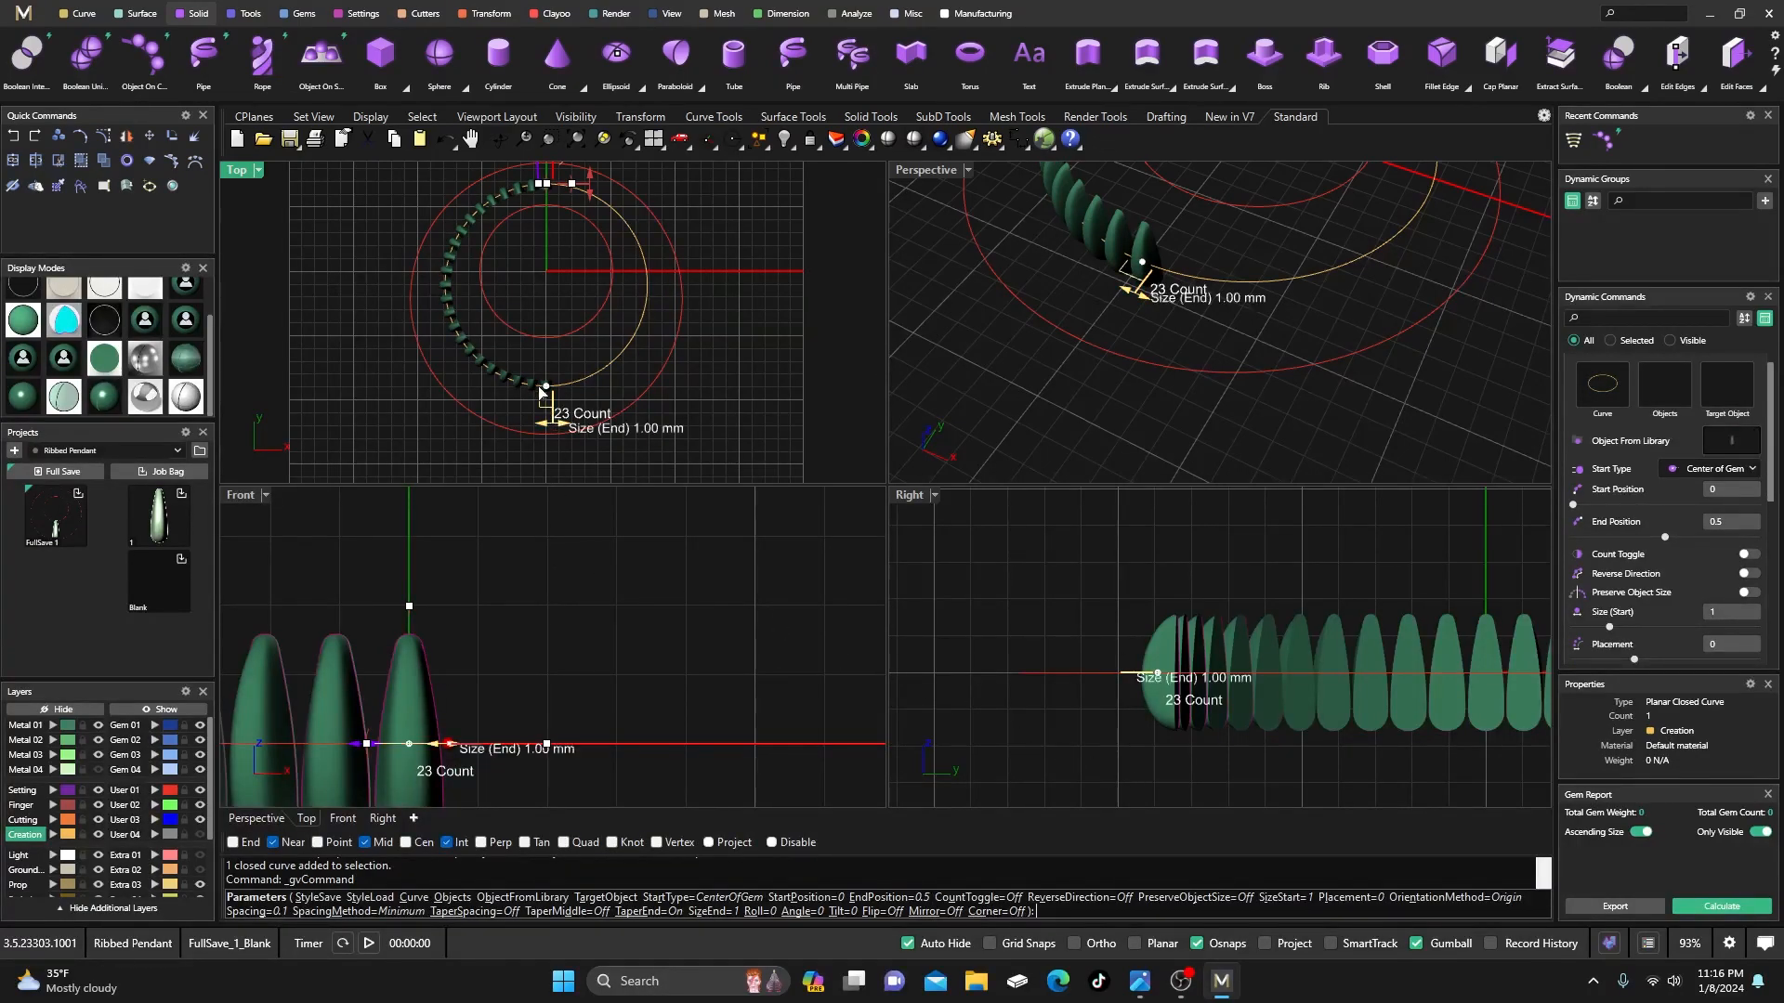
right_drag(559, 330, 556, 394)
scroll(555, 295, up, 4)
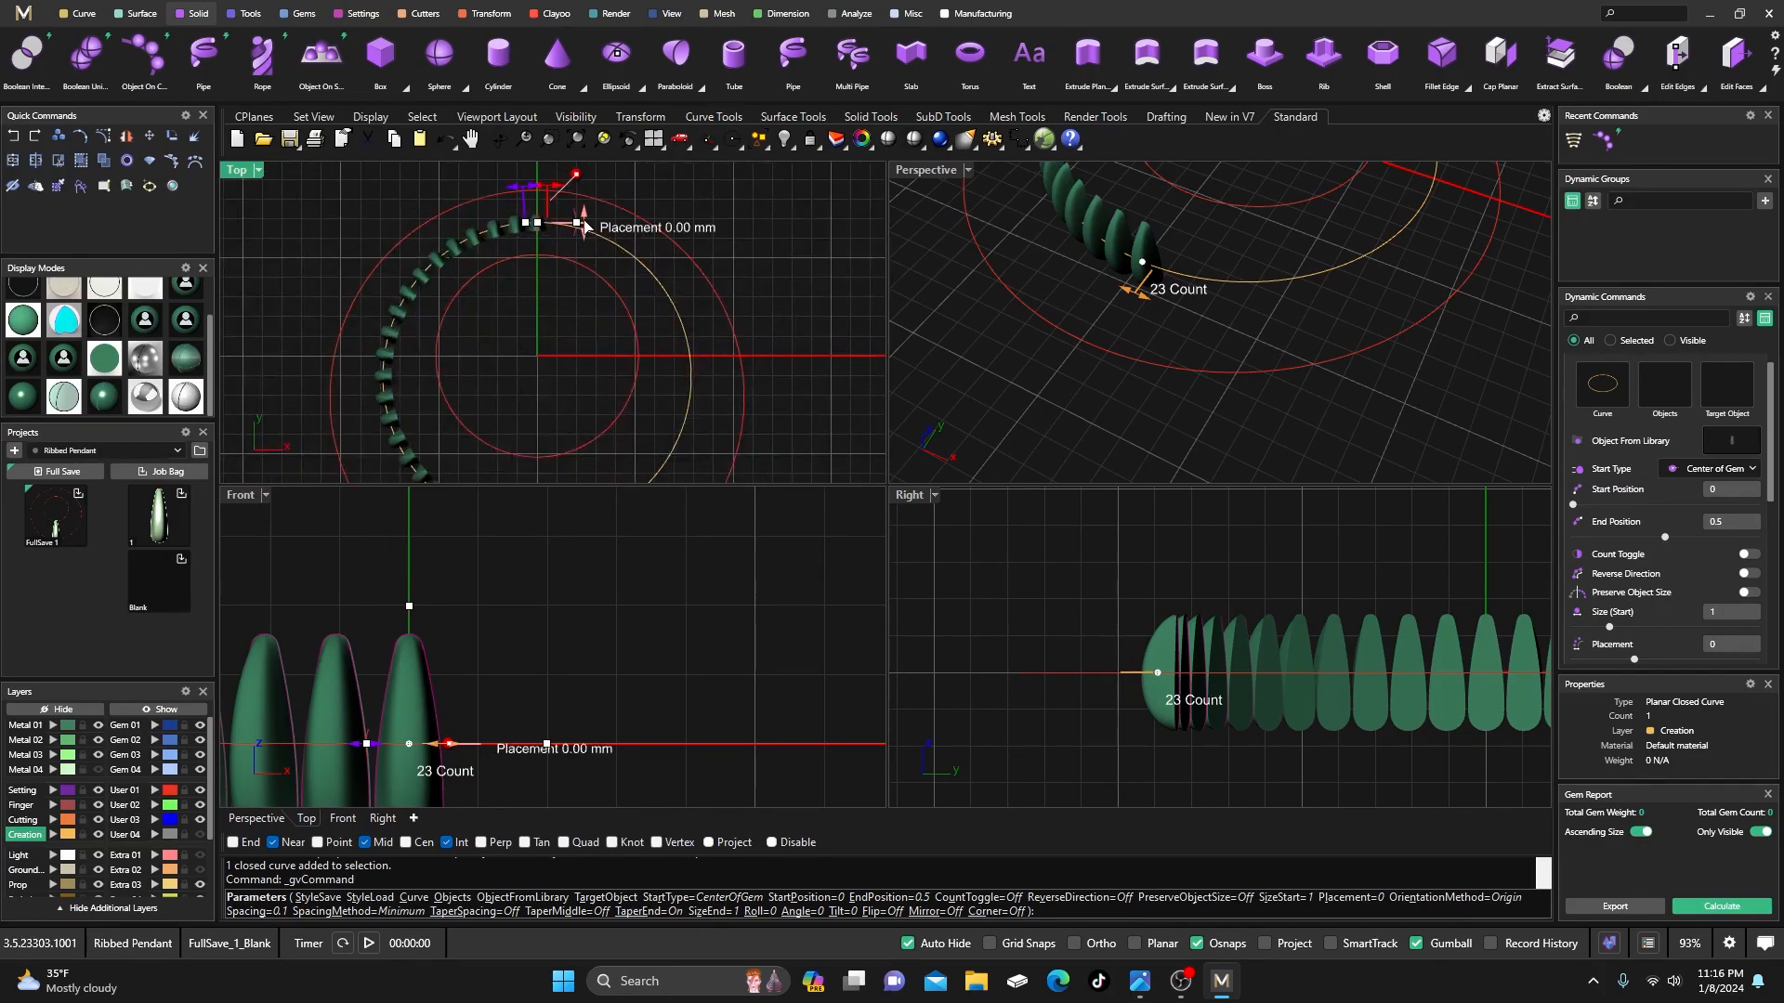
- Set the rib row's placement to 0.22 and its orientation method to Down
drag(583, 226, 583, 222)
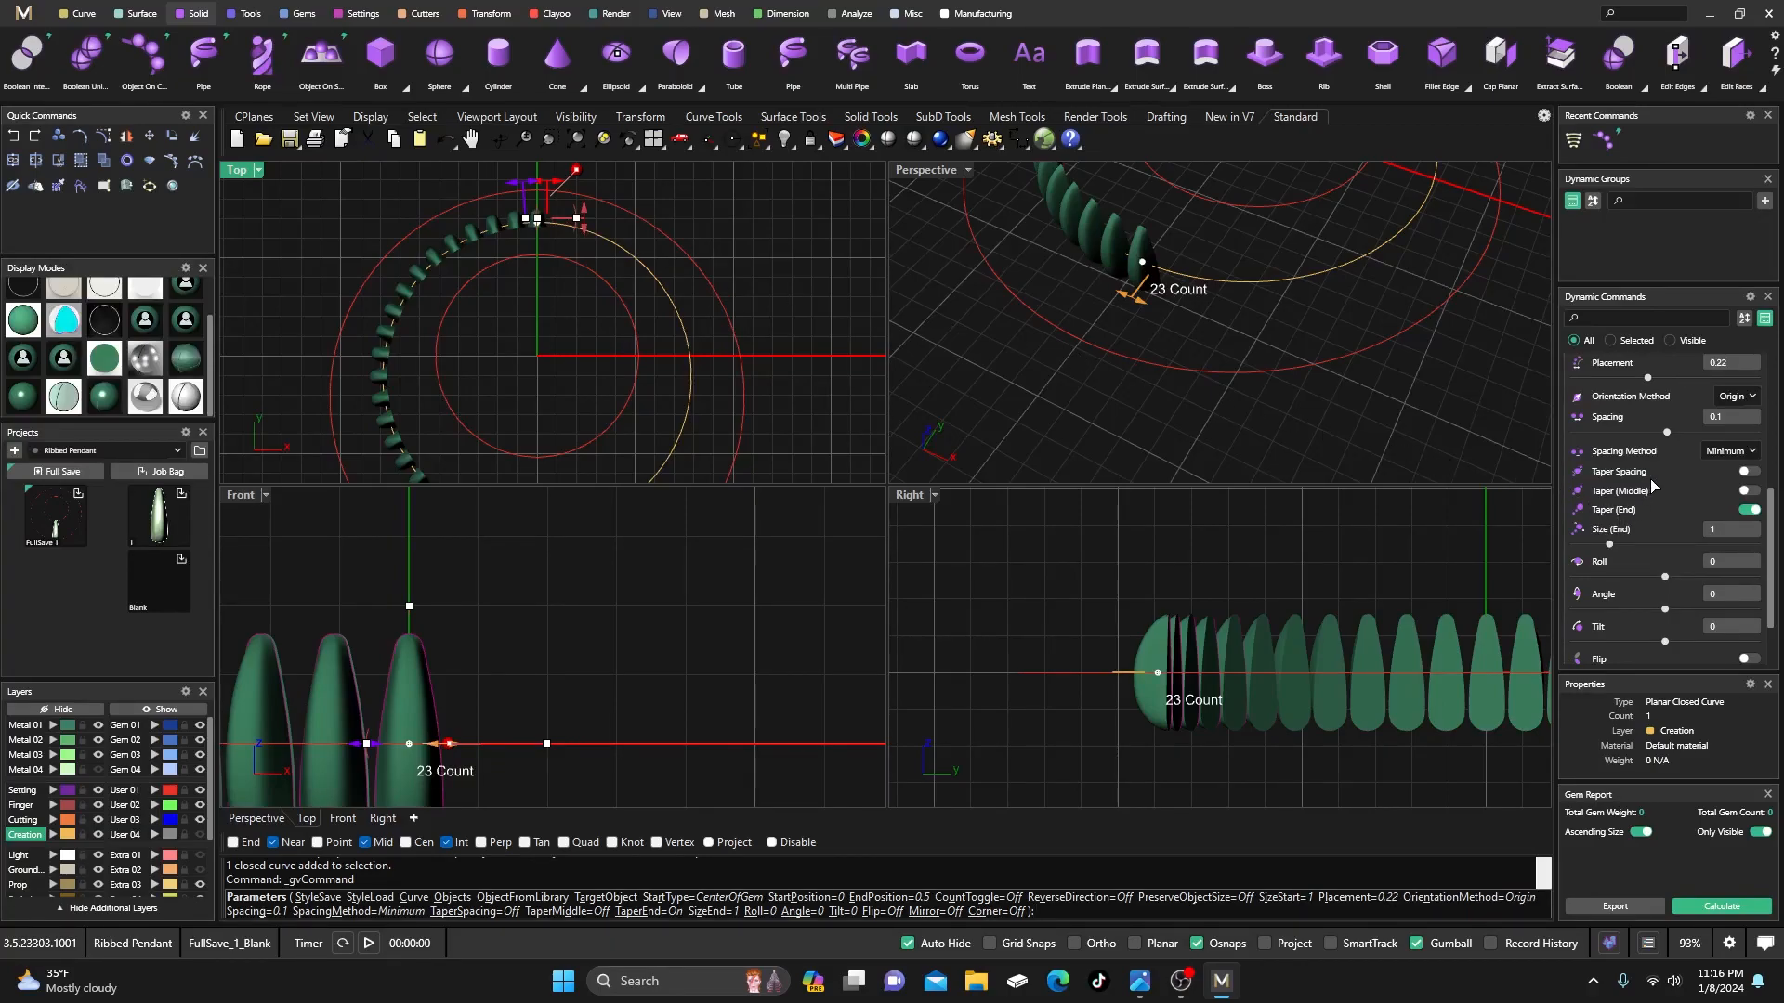
click(1735, 396)
click(1736, 455)
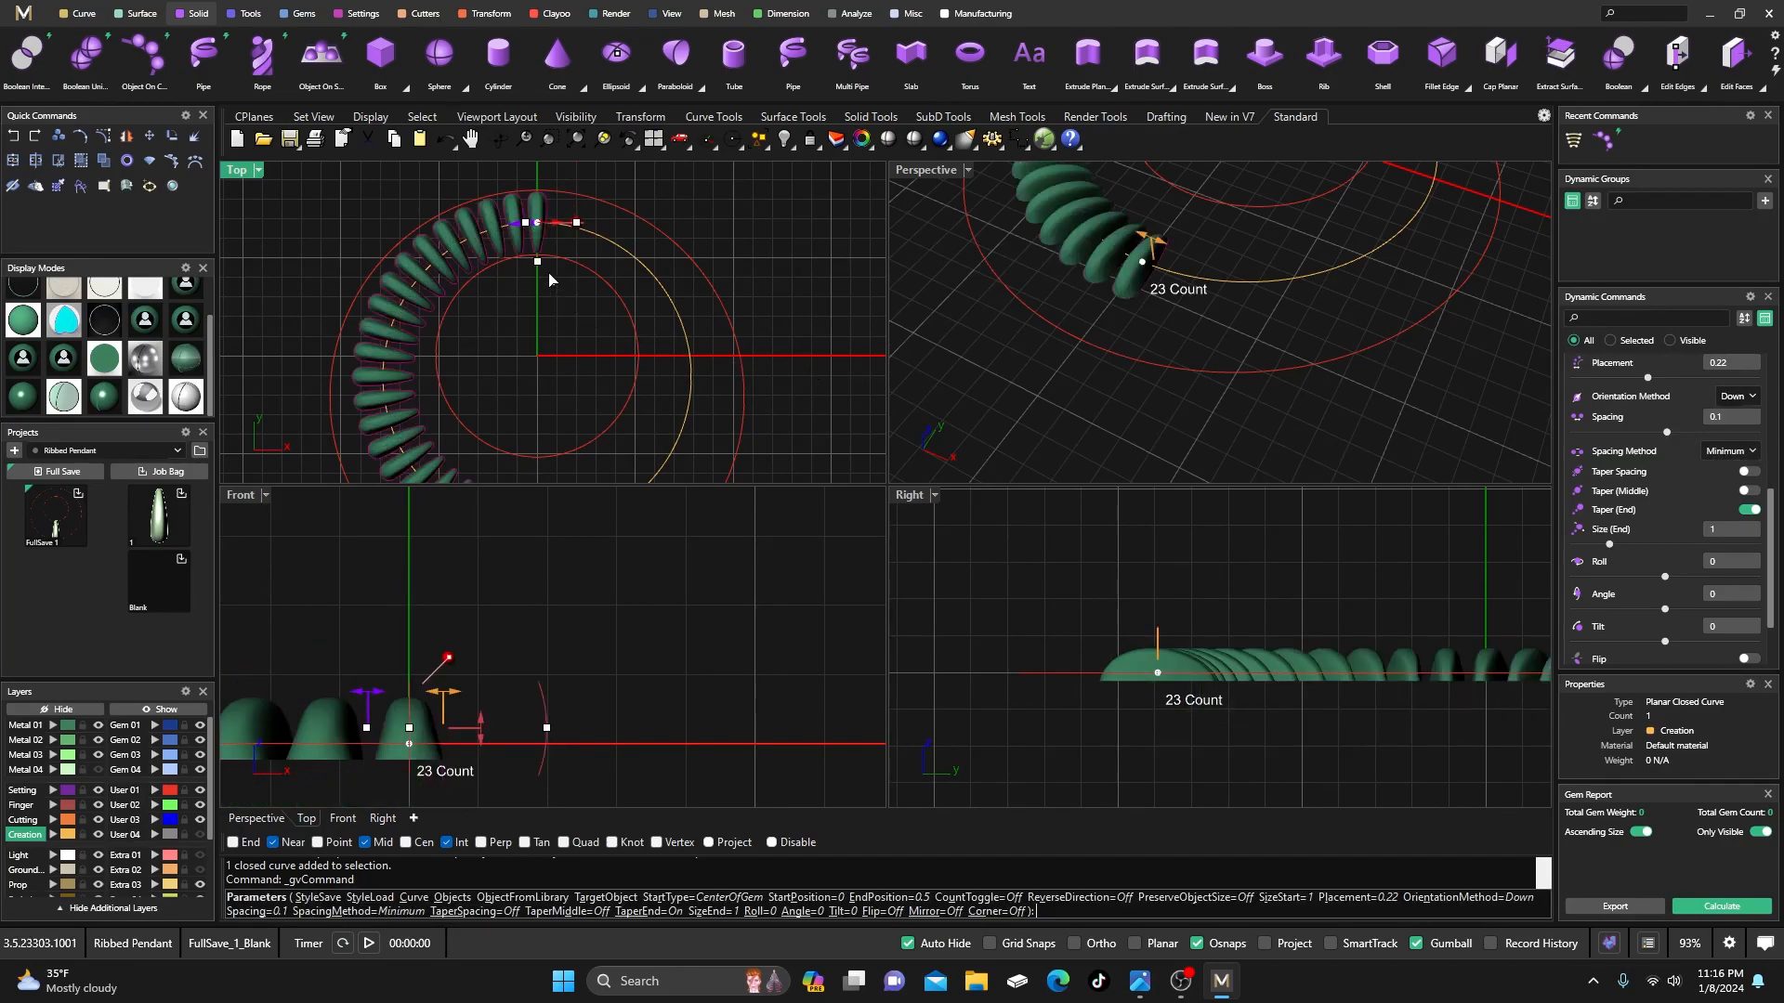
- Enlarge the ribs at the start of the row to a start size of 1.09 mm
scroll(534, 231, up, 2)
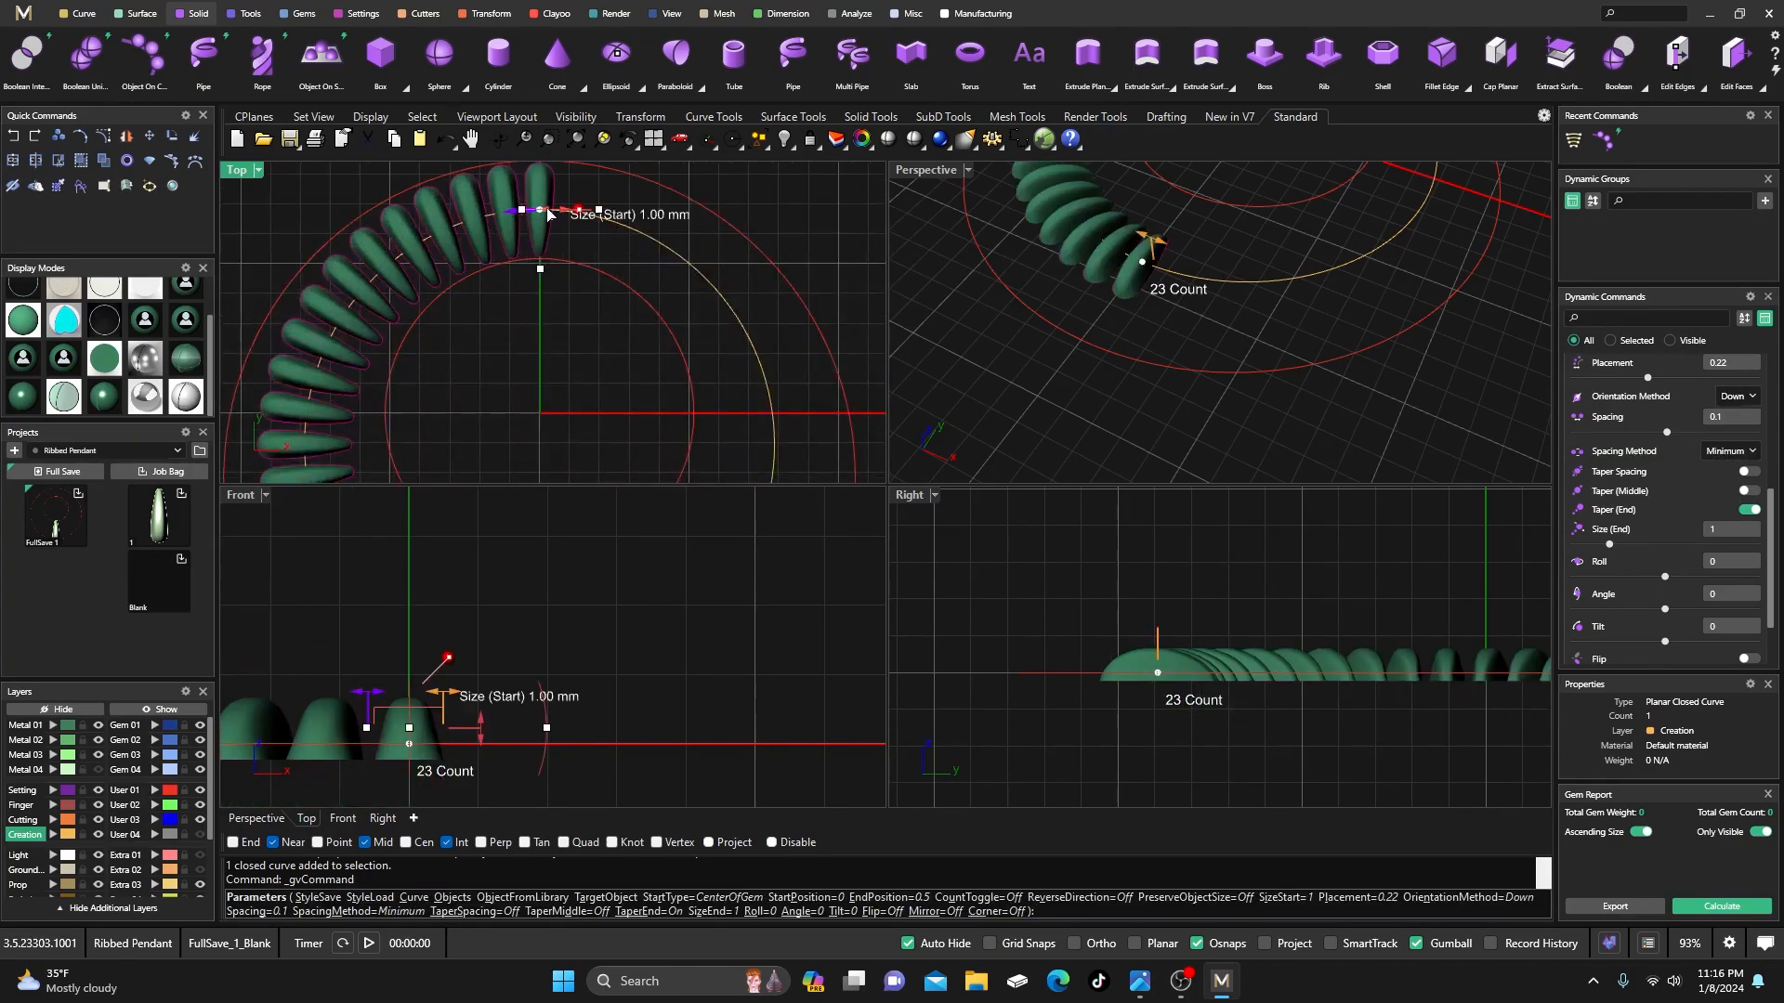
scroll(547, 211, up, 3)
scroll(575, 298, down, 3)
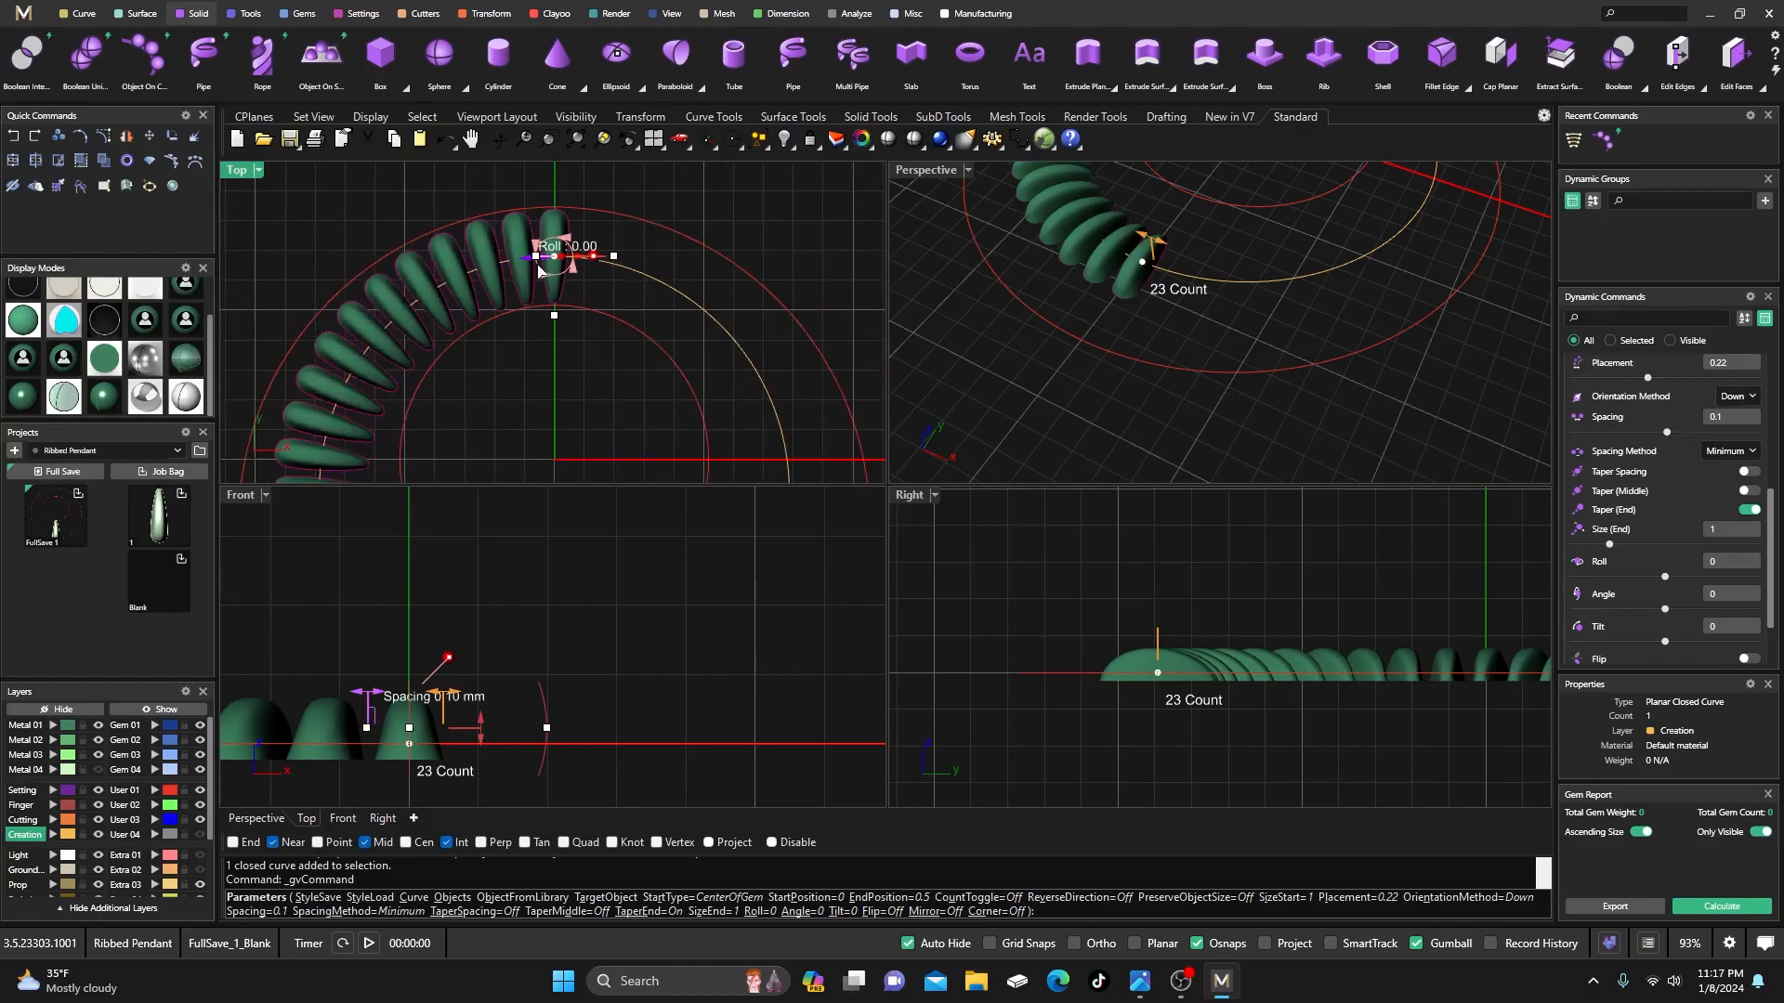
scroll(539, 270, up, 2)
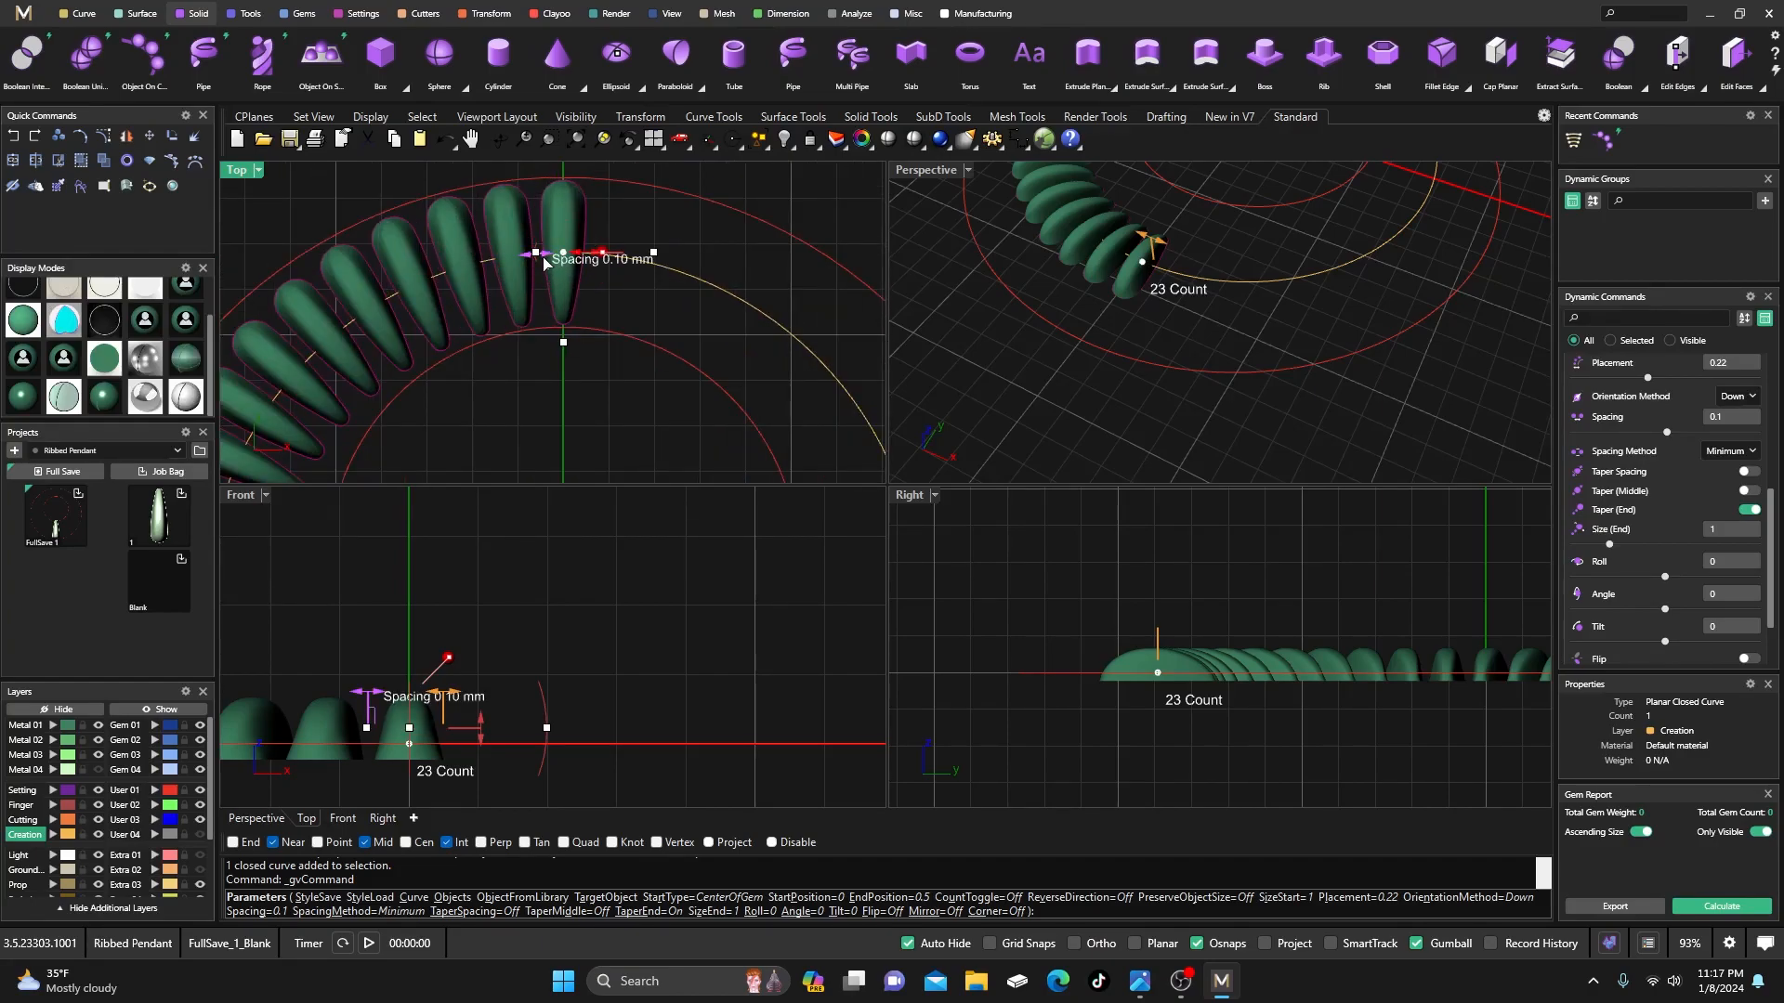
drag(584, 261, 569, 244)
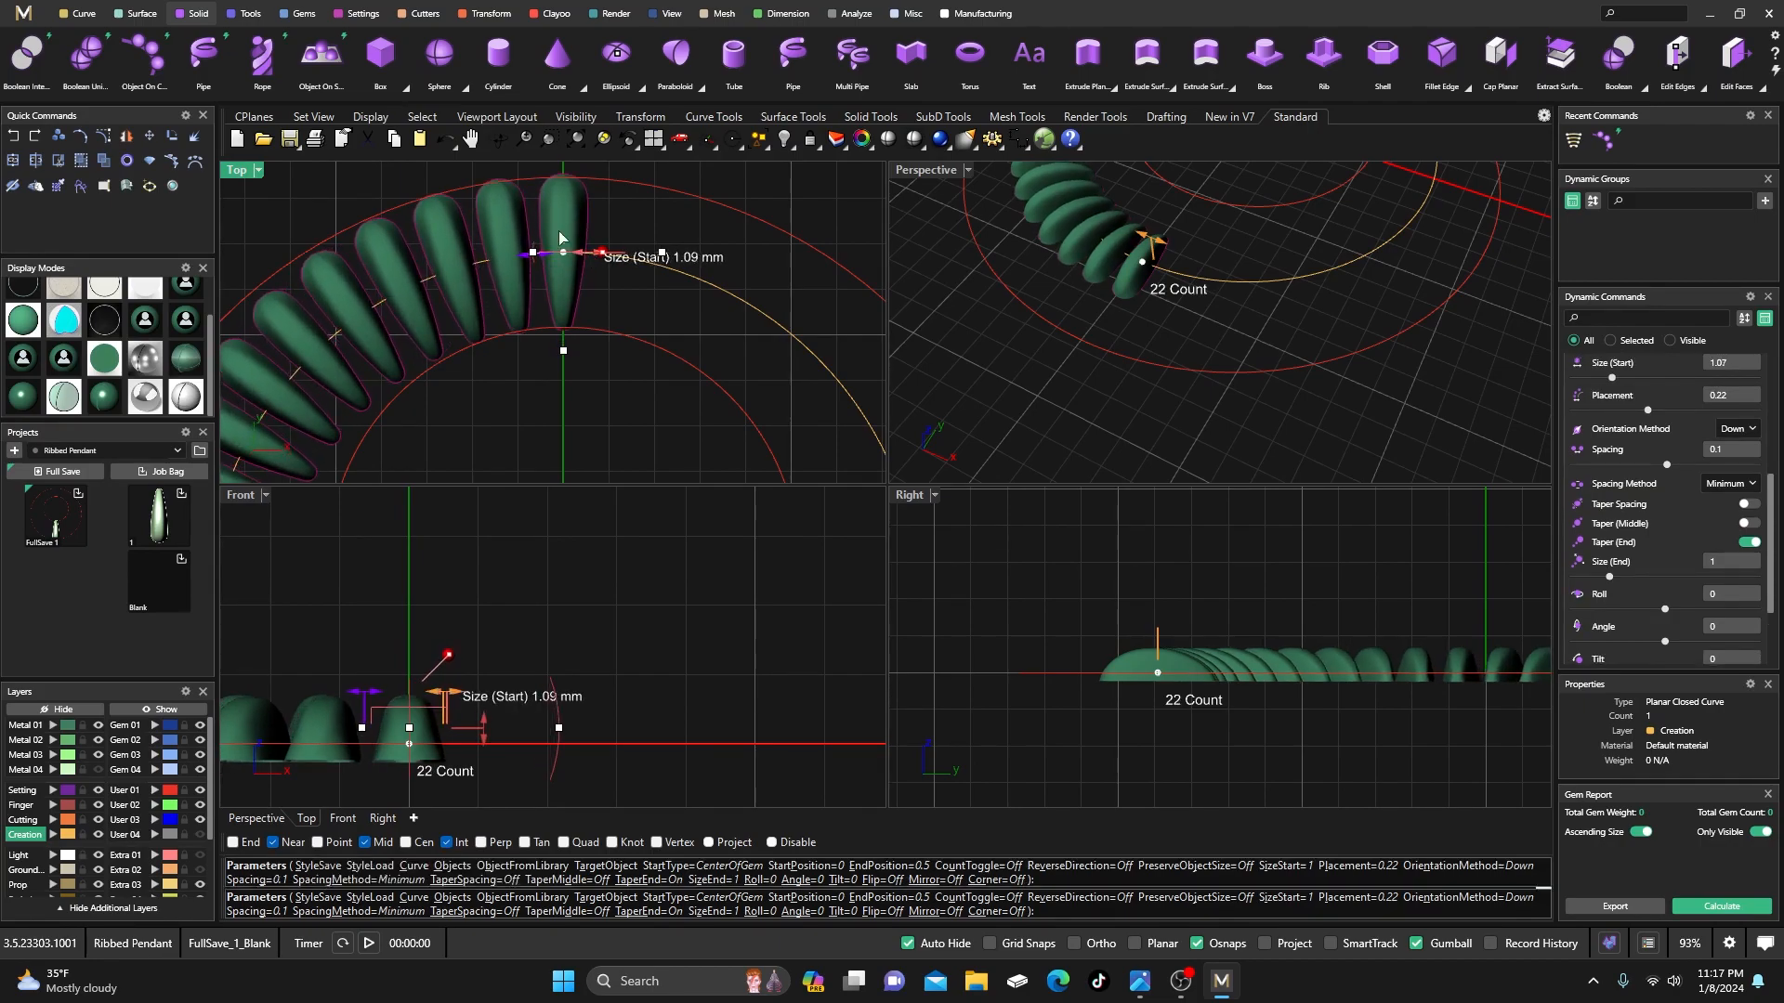
- Enlarge the ribs at the far end of the row to an end size of 2.5 mm
scroll(562, 253, down, 15)
scroll(560, 391, up, 7)
scroll(571, 420, up, 2)
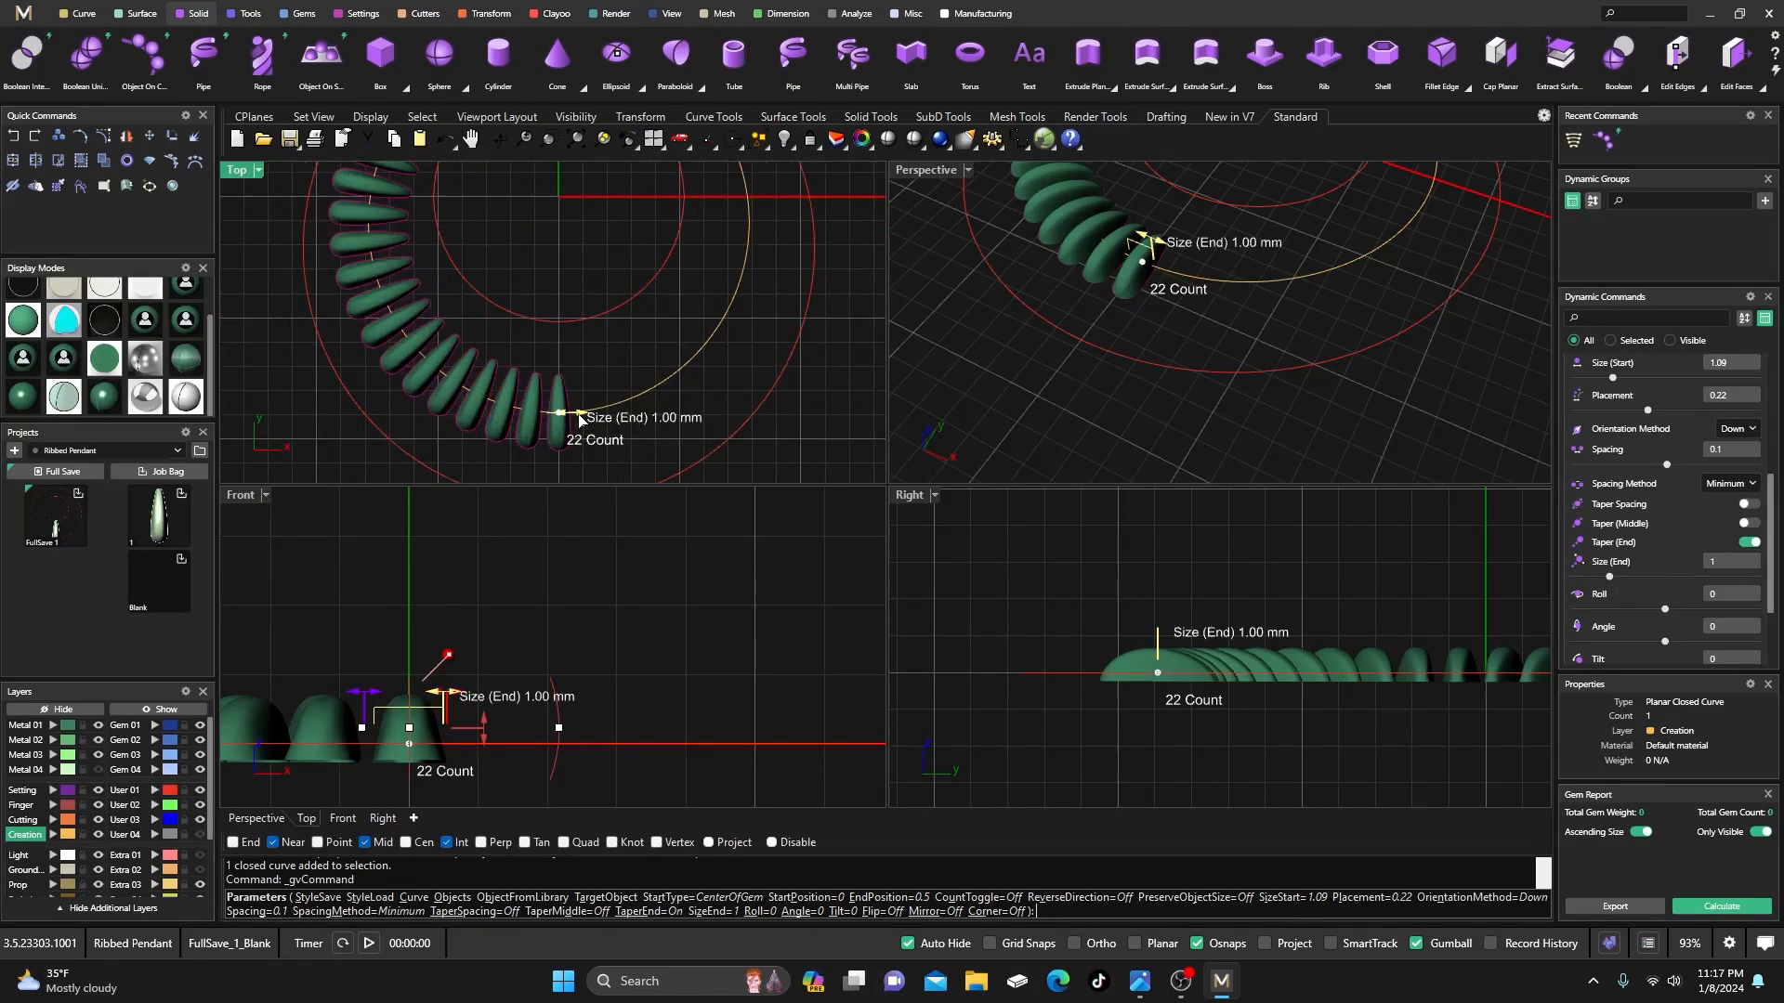
drag(583, 420, 611, 424)
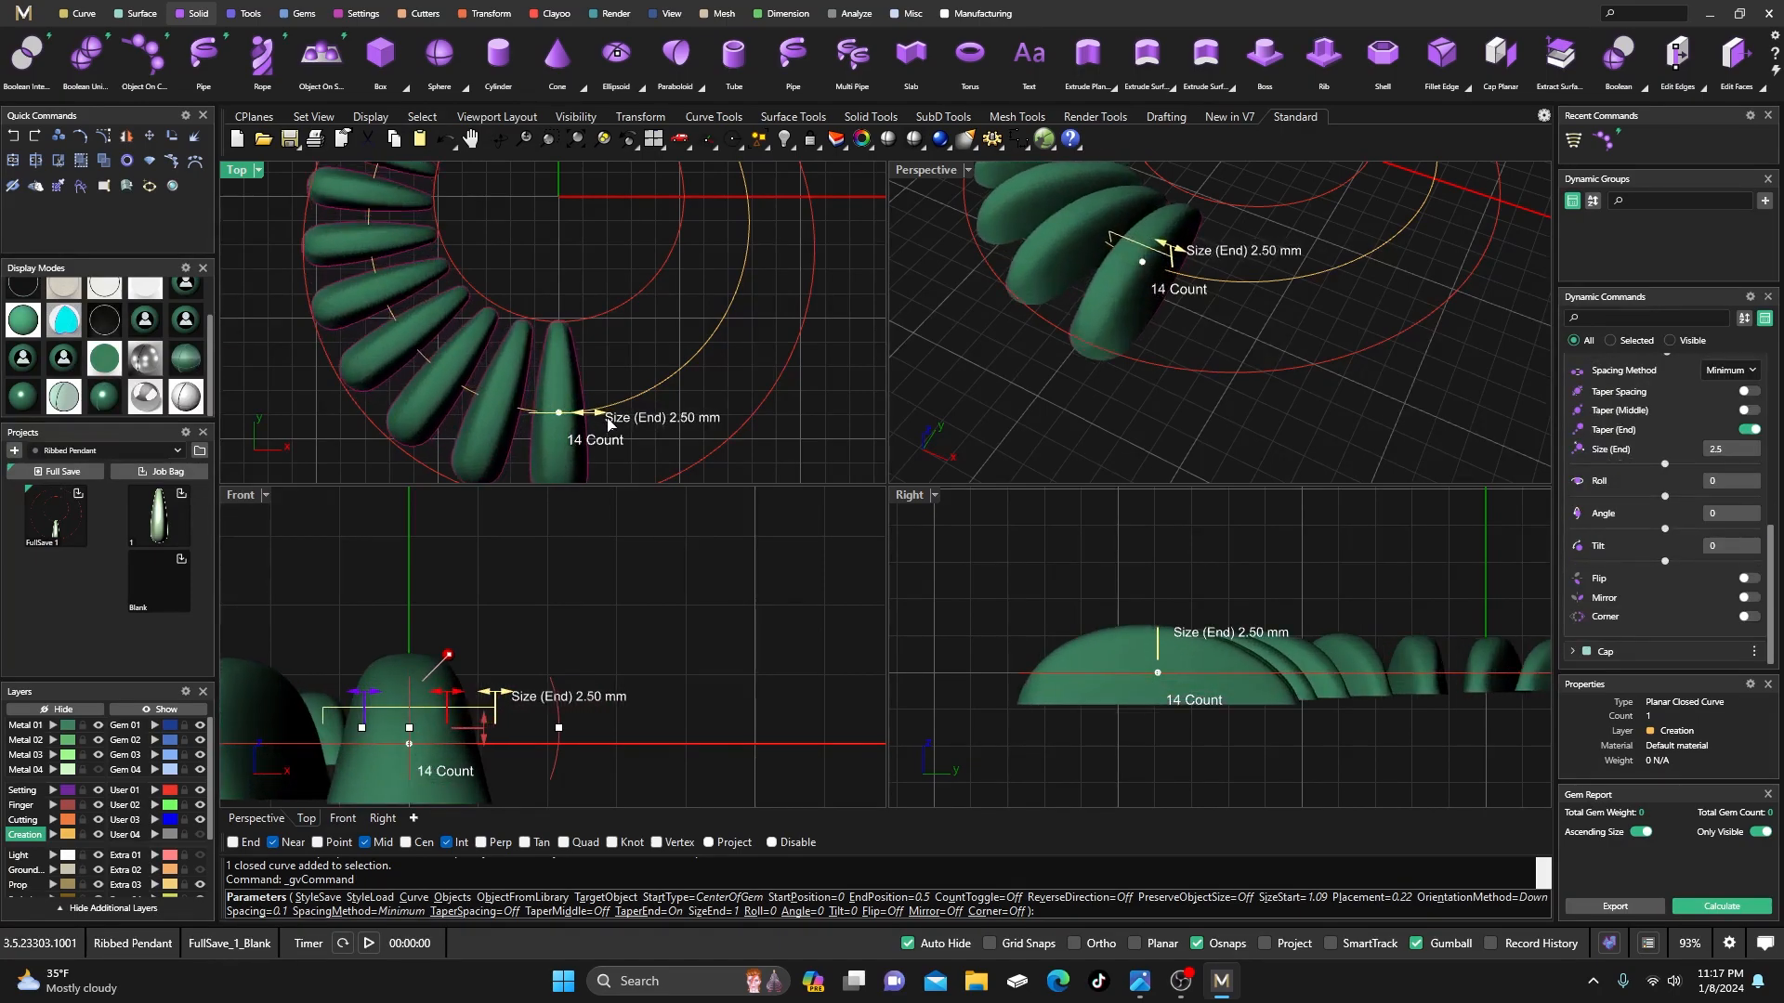
- Tighten the spacing between the ribs to -0.41 mm and check the overlap in perspective
scroll(609, 423, down, 1)
scroll(572, 420, down, 3)
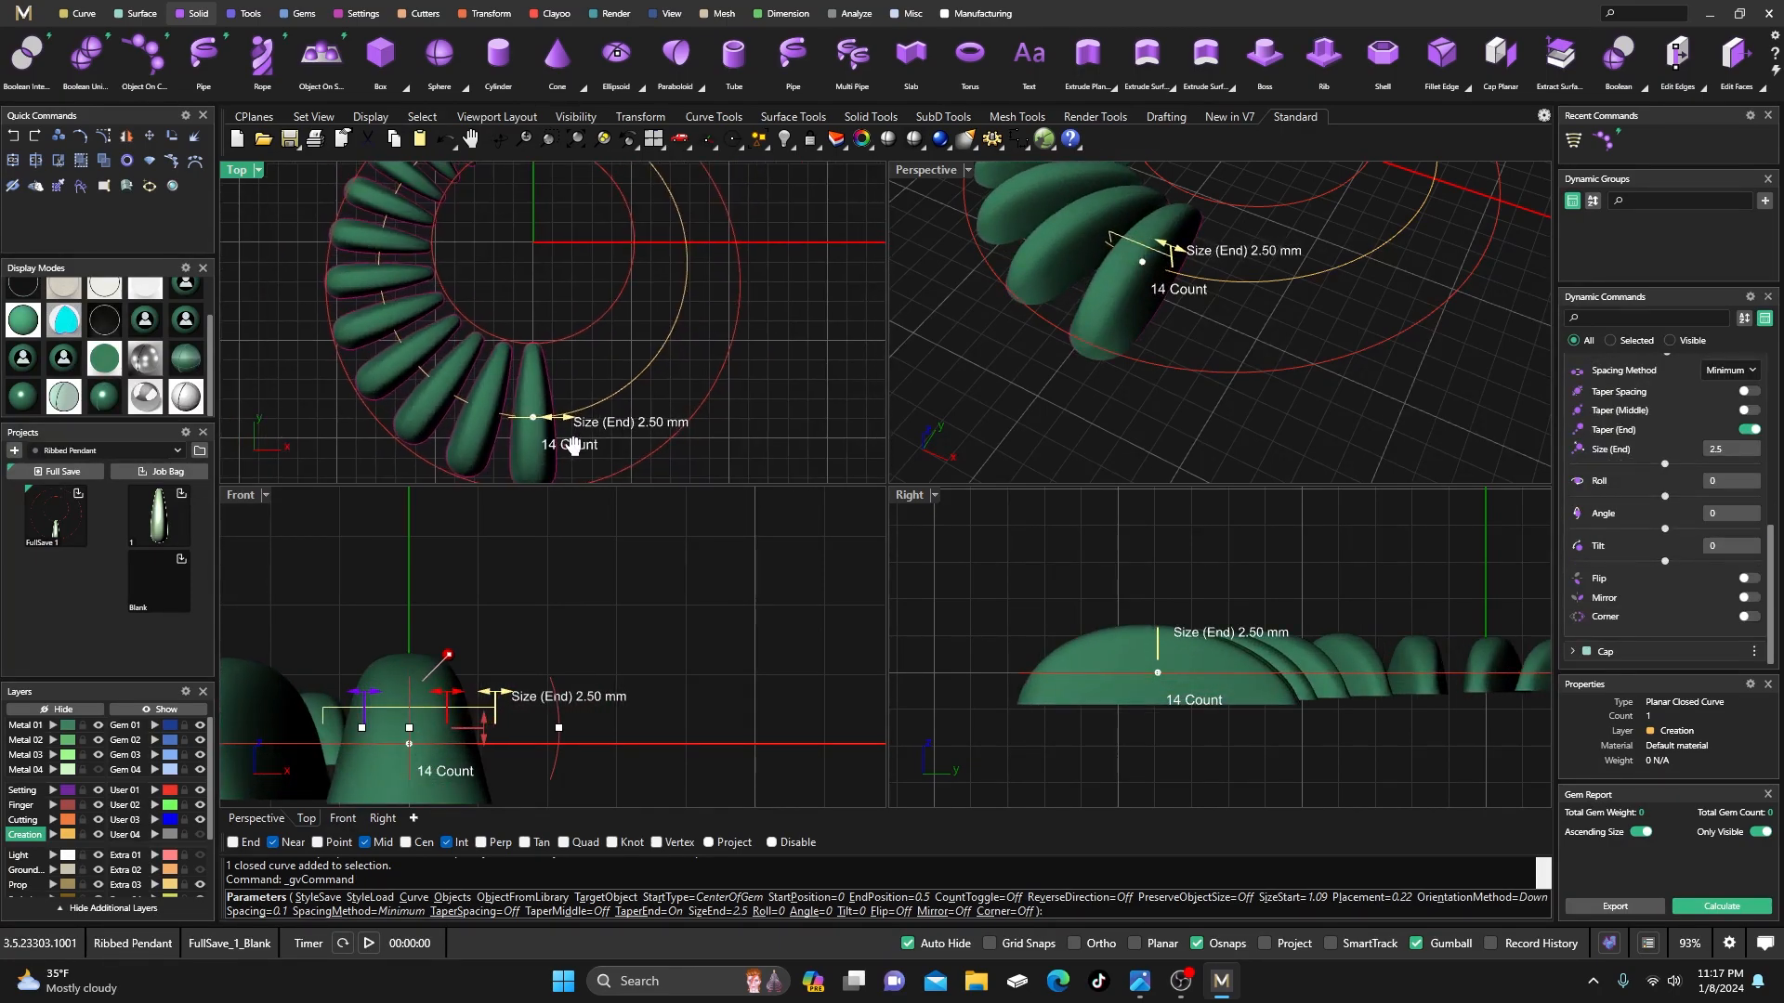
mouse_move(530, 253)
right_down()
mouse_move(543, 332)
mouse_move(528, 285)
right_up()
scroll(526, 276, up, 8)
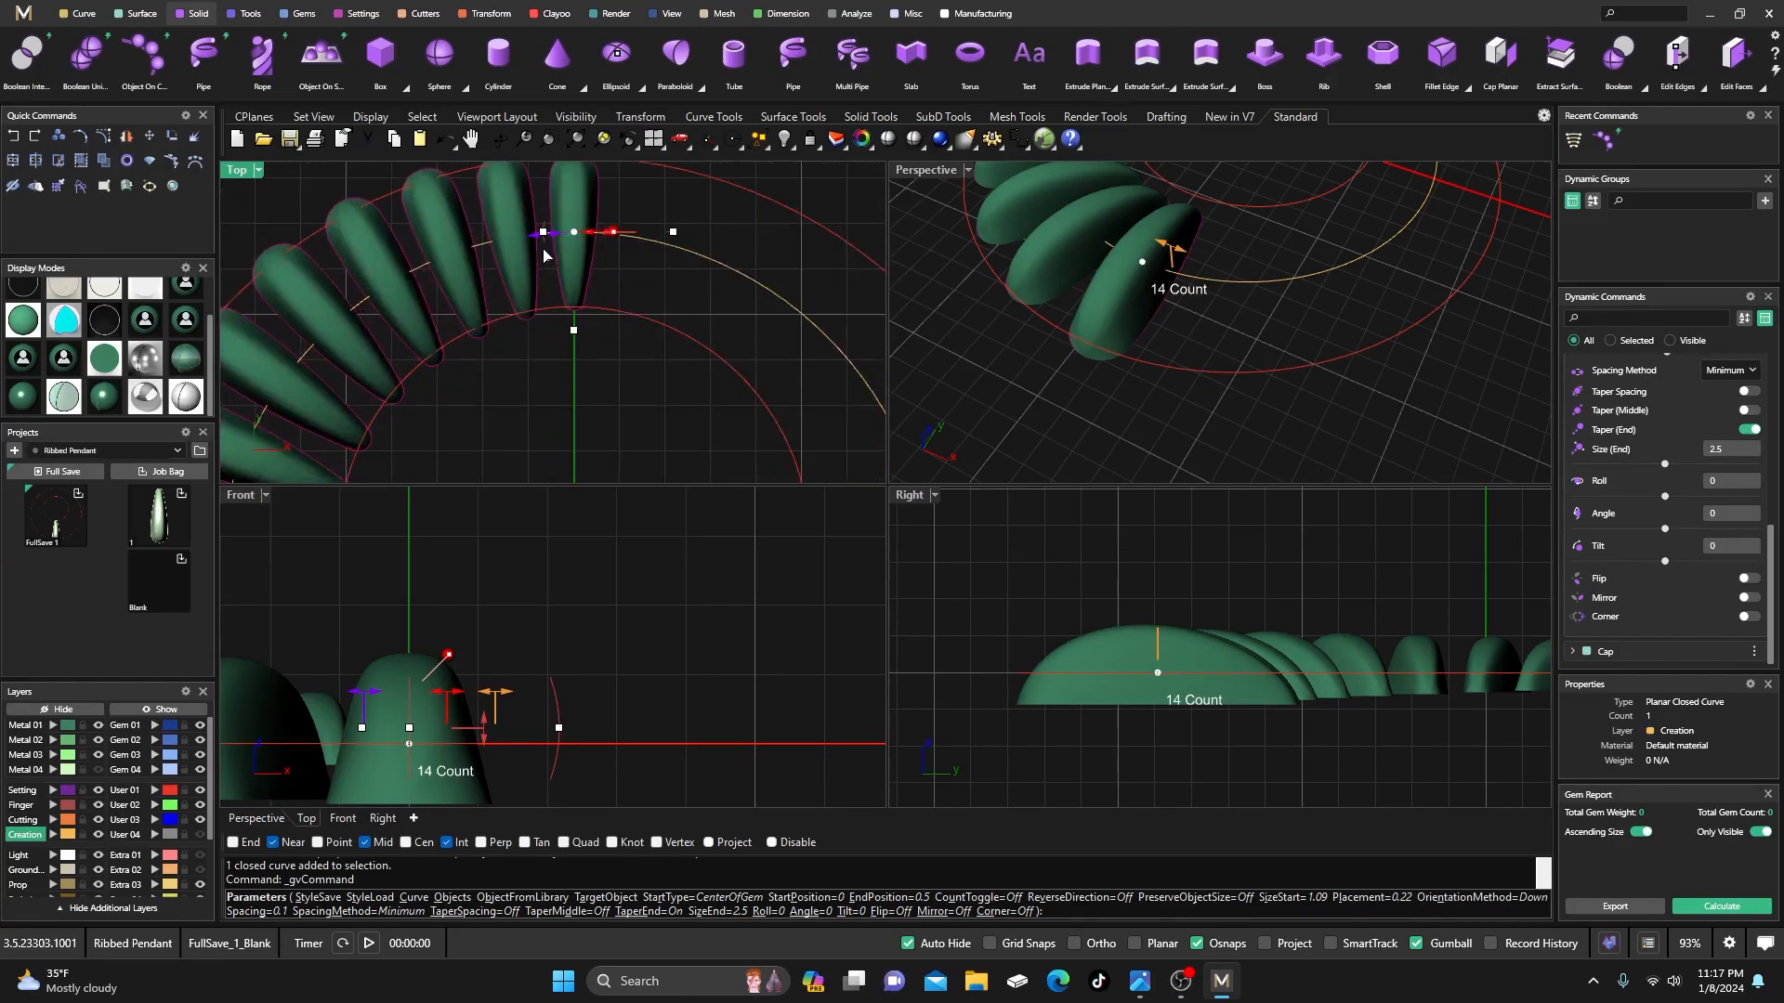
drag(535, 247, 570, 258)
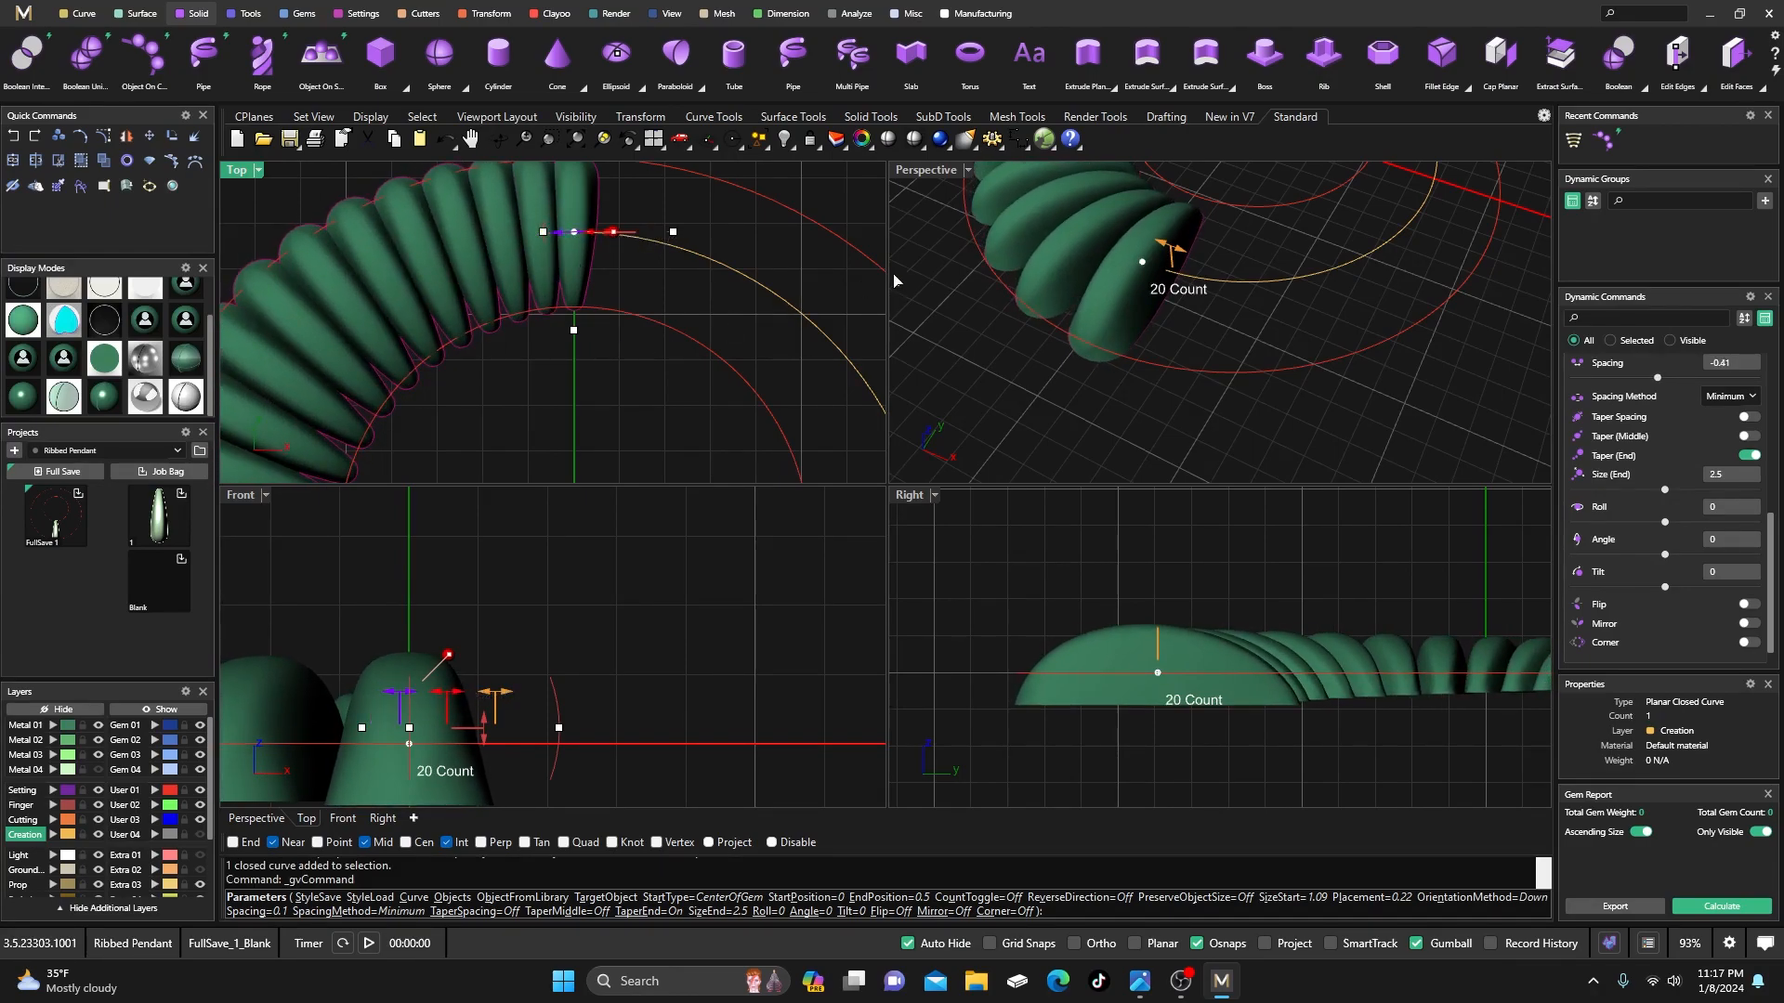
double_click(930, 181)
right_drag(881, 415, 1005, 530)
scroll(937, 561, down, 6)
scroll(886, 539, up, 5)
scroll(864, 553, up, 3)
right_drag(869, 559, 820, 573)
scroll(812, 595, down, 8)
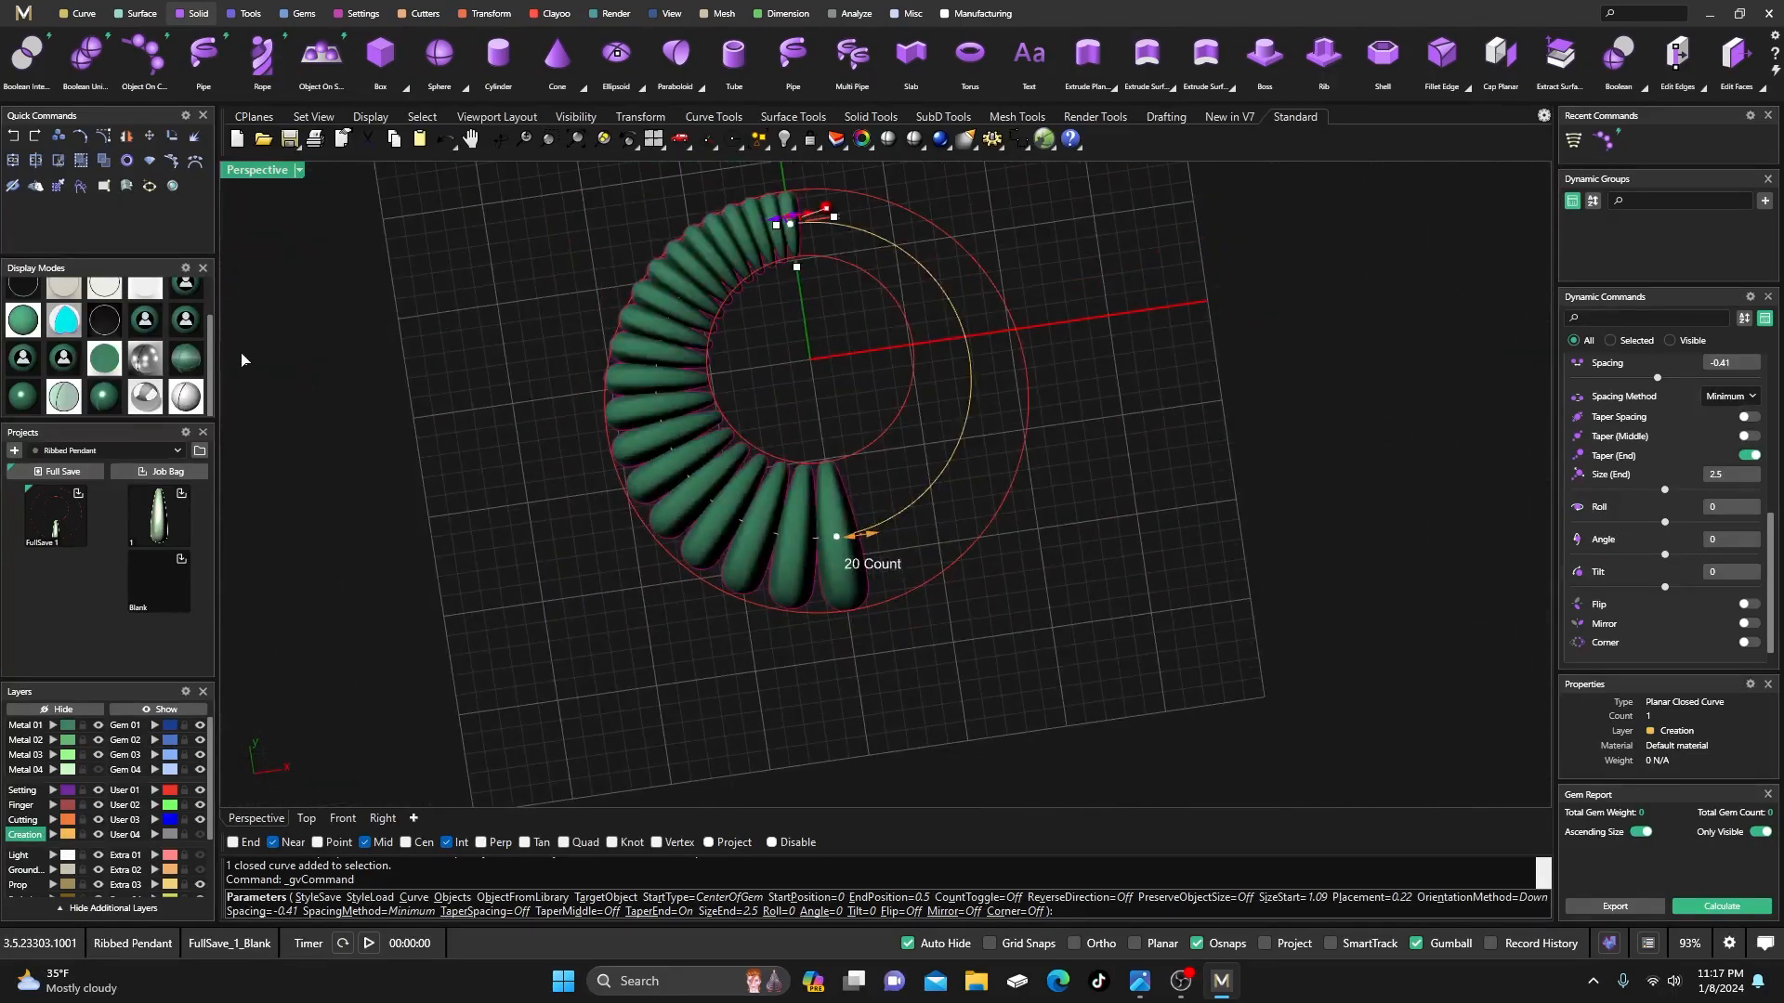
- Fine-tune the rib spacing to -0.4 mm from the start of the row
double_click(254, 176)
scroll(569, 369, down, 5)
scroll(566, 264, up, 4)
scroll(565, 264, up, 2)
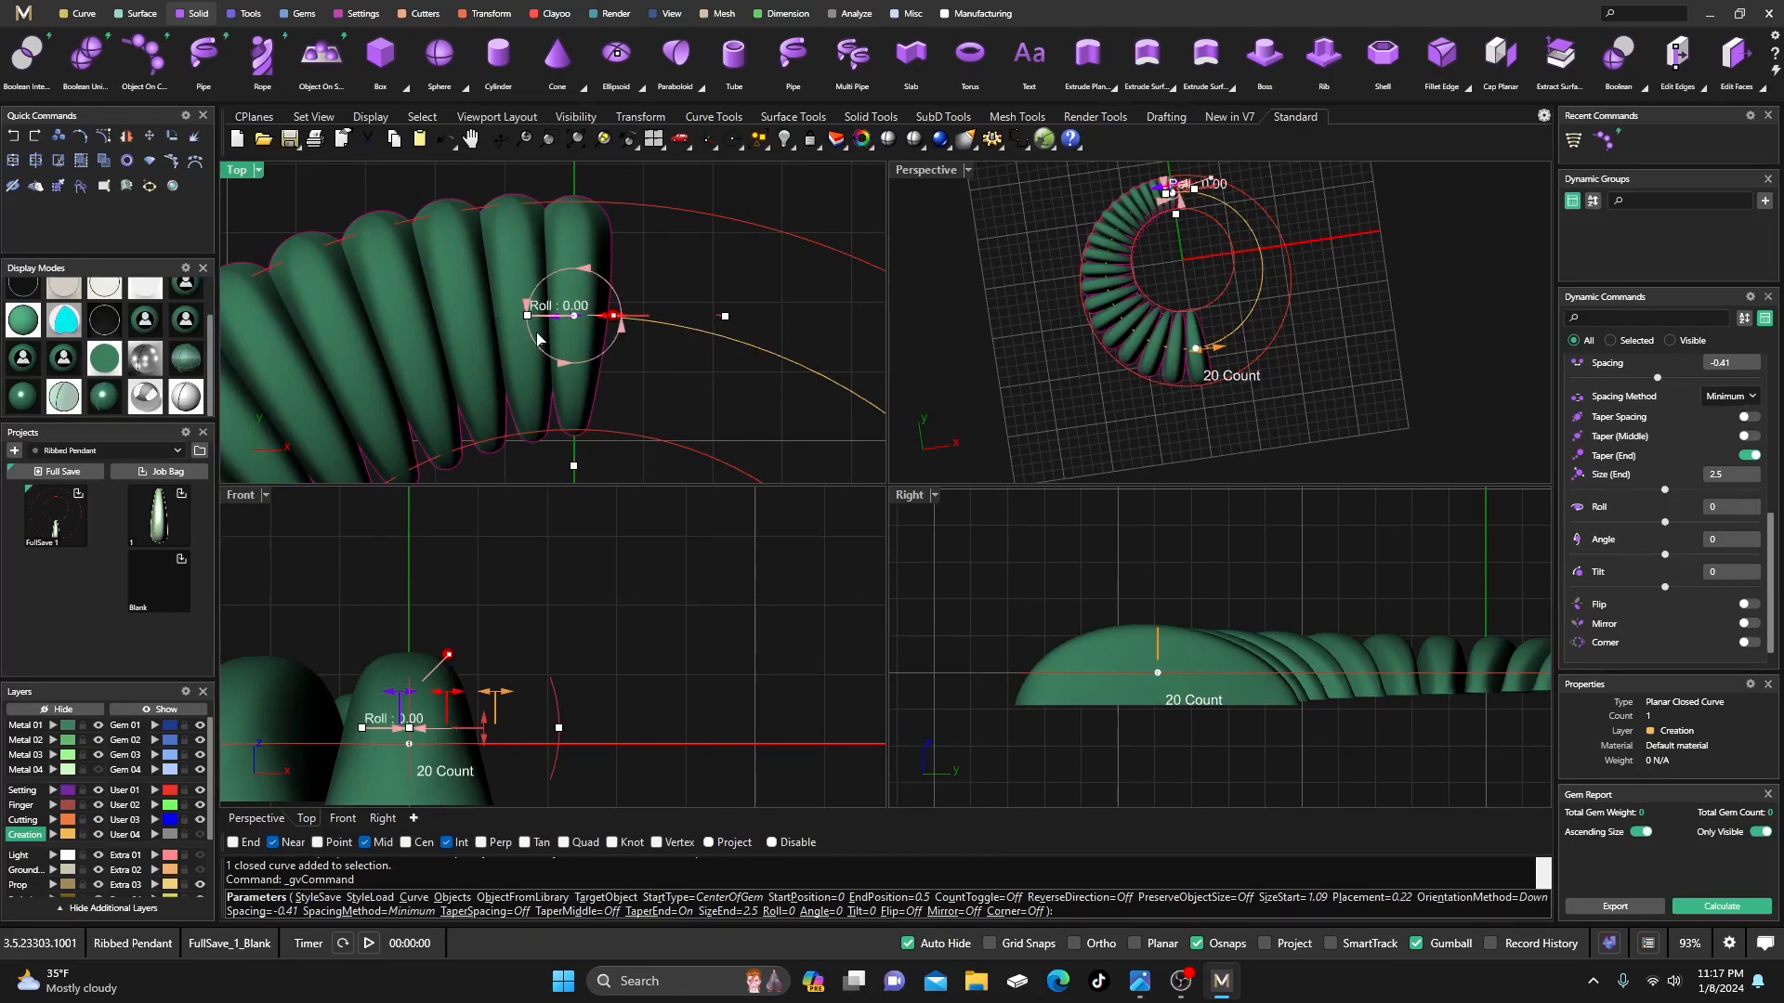
scroll(553, 323, up, 5)
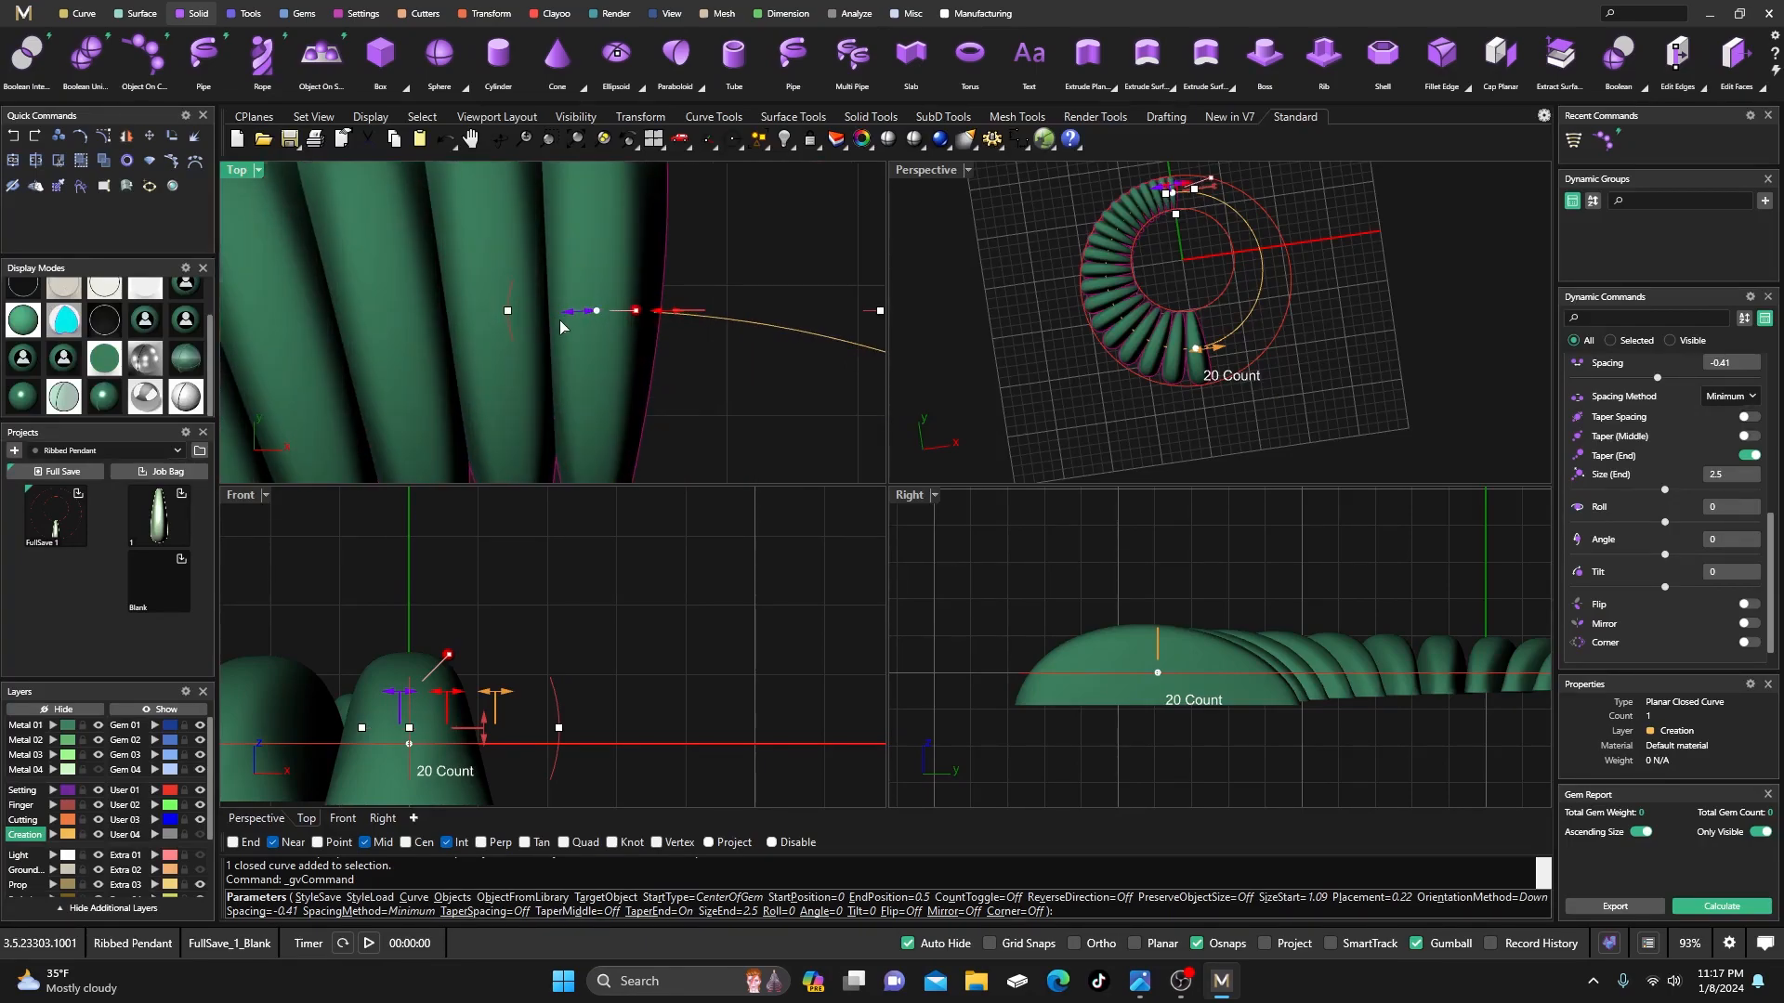
drag(571, 314, 578, 314)
- Reduce the rib spacing to -0.57 mm in the perspective view and accept the Object On Curve row
double_click(927, 170)
right_drag(939, 336, 908, 306)
scroll(818, 567, up, 5)
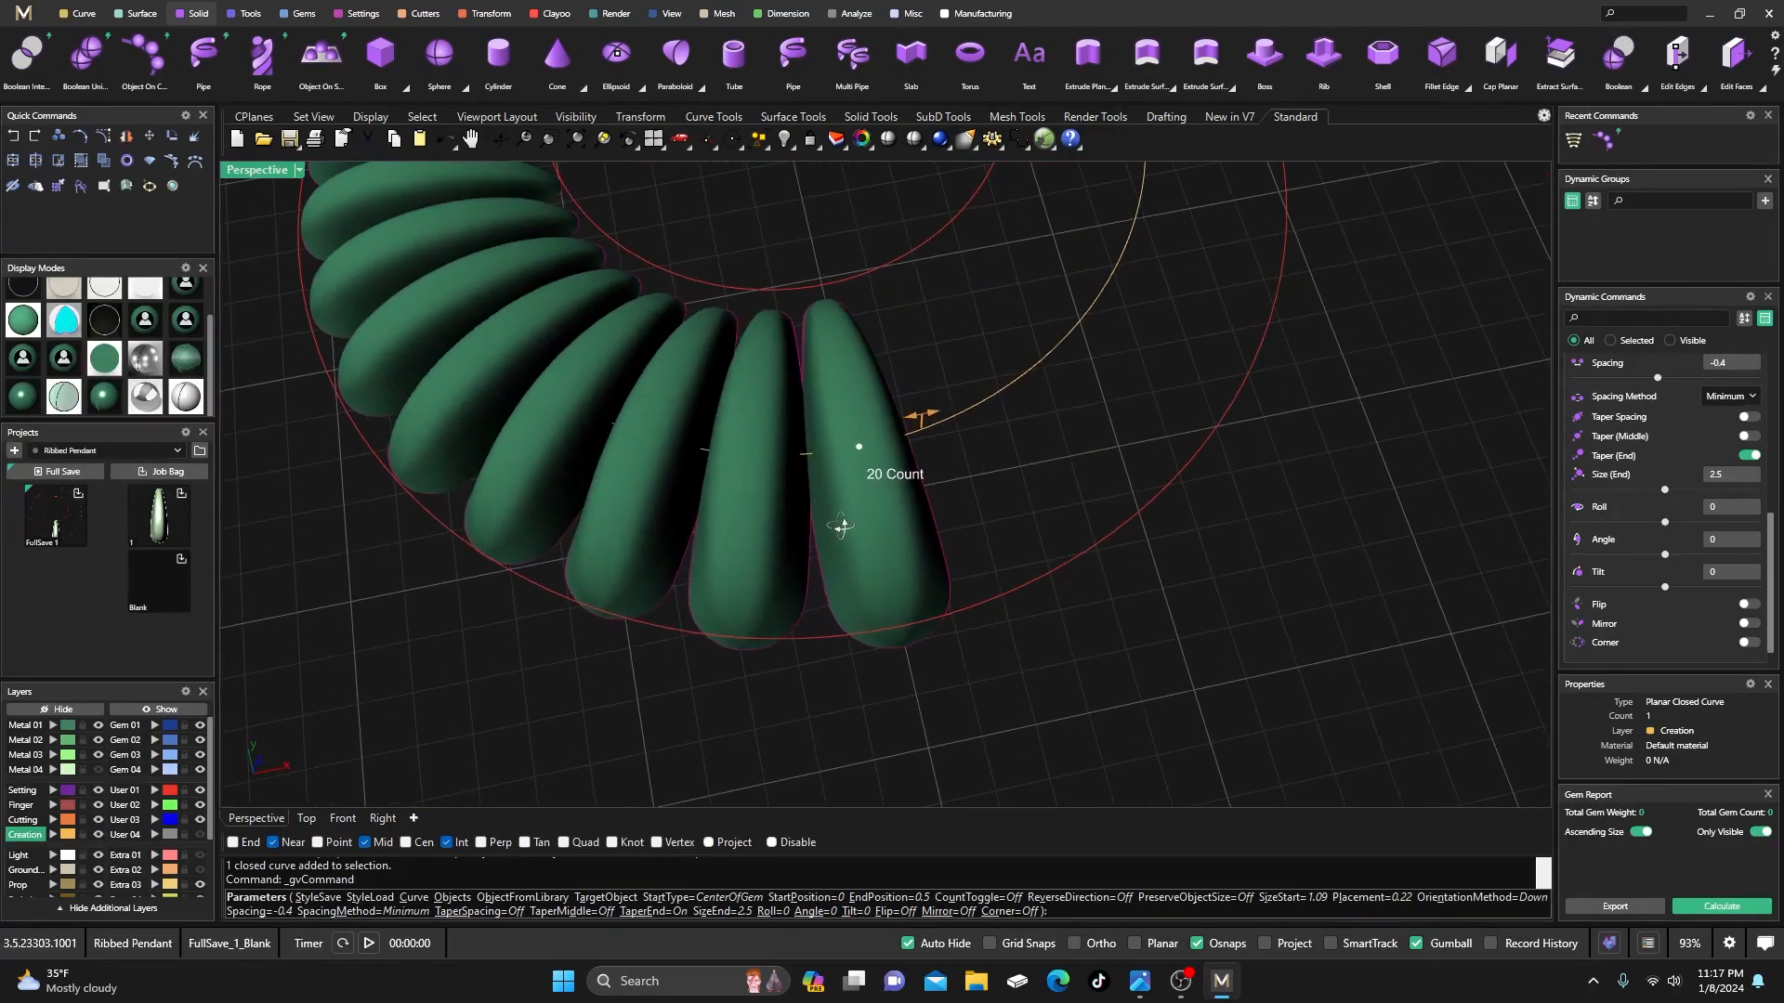
scroll(818, 567, down, 5)
scroll(789, 246, up, 5)
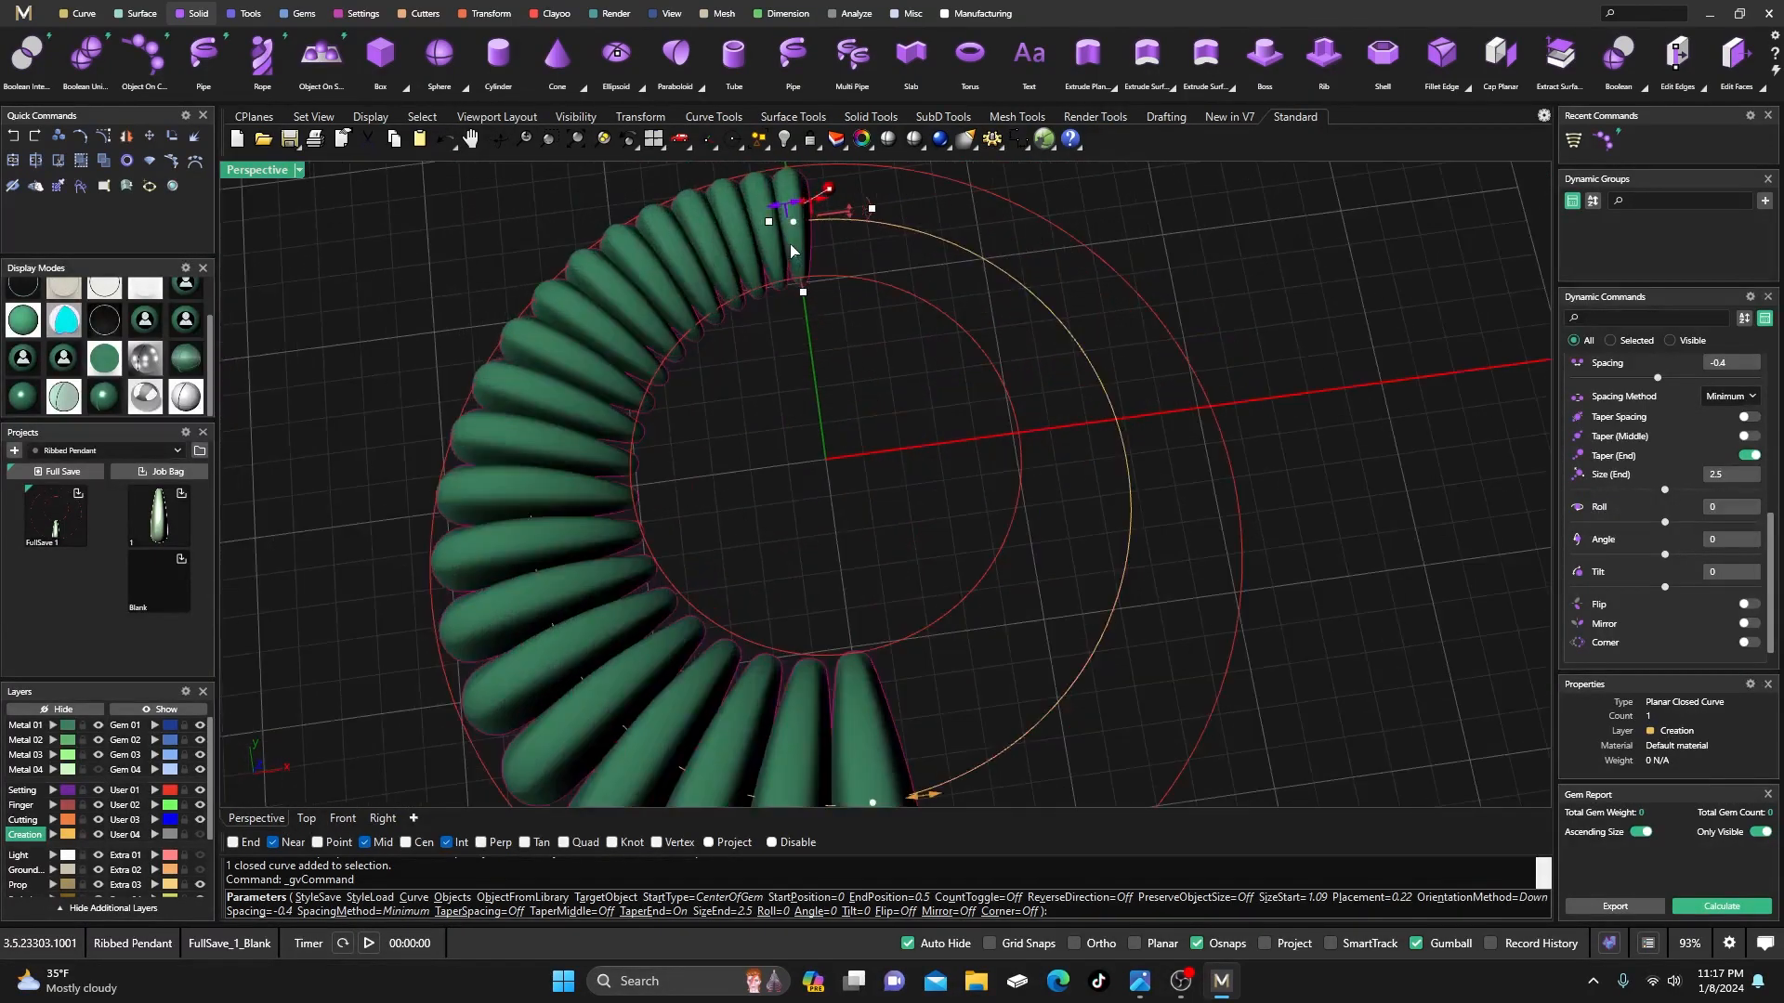
mouse_move(778, 198)
drag(779, 198, 798, 200)
scroll(709, 307, down, 7)
mouse_move(729, 446)
right_down()
mouse_move(702, 447)
mouse_move(704, 472)
right_up()
scroll(723, 606, up, 6)
right_drag(730, 610, 629, 575)
right_click(771, 495)
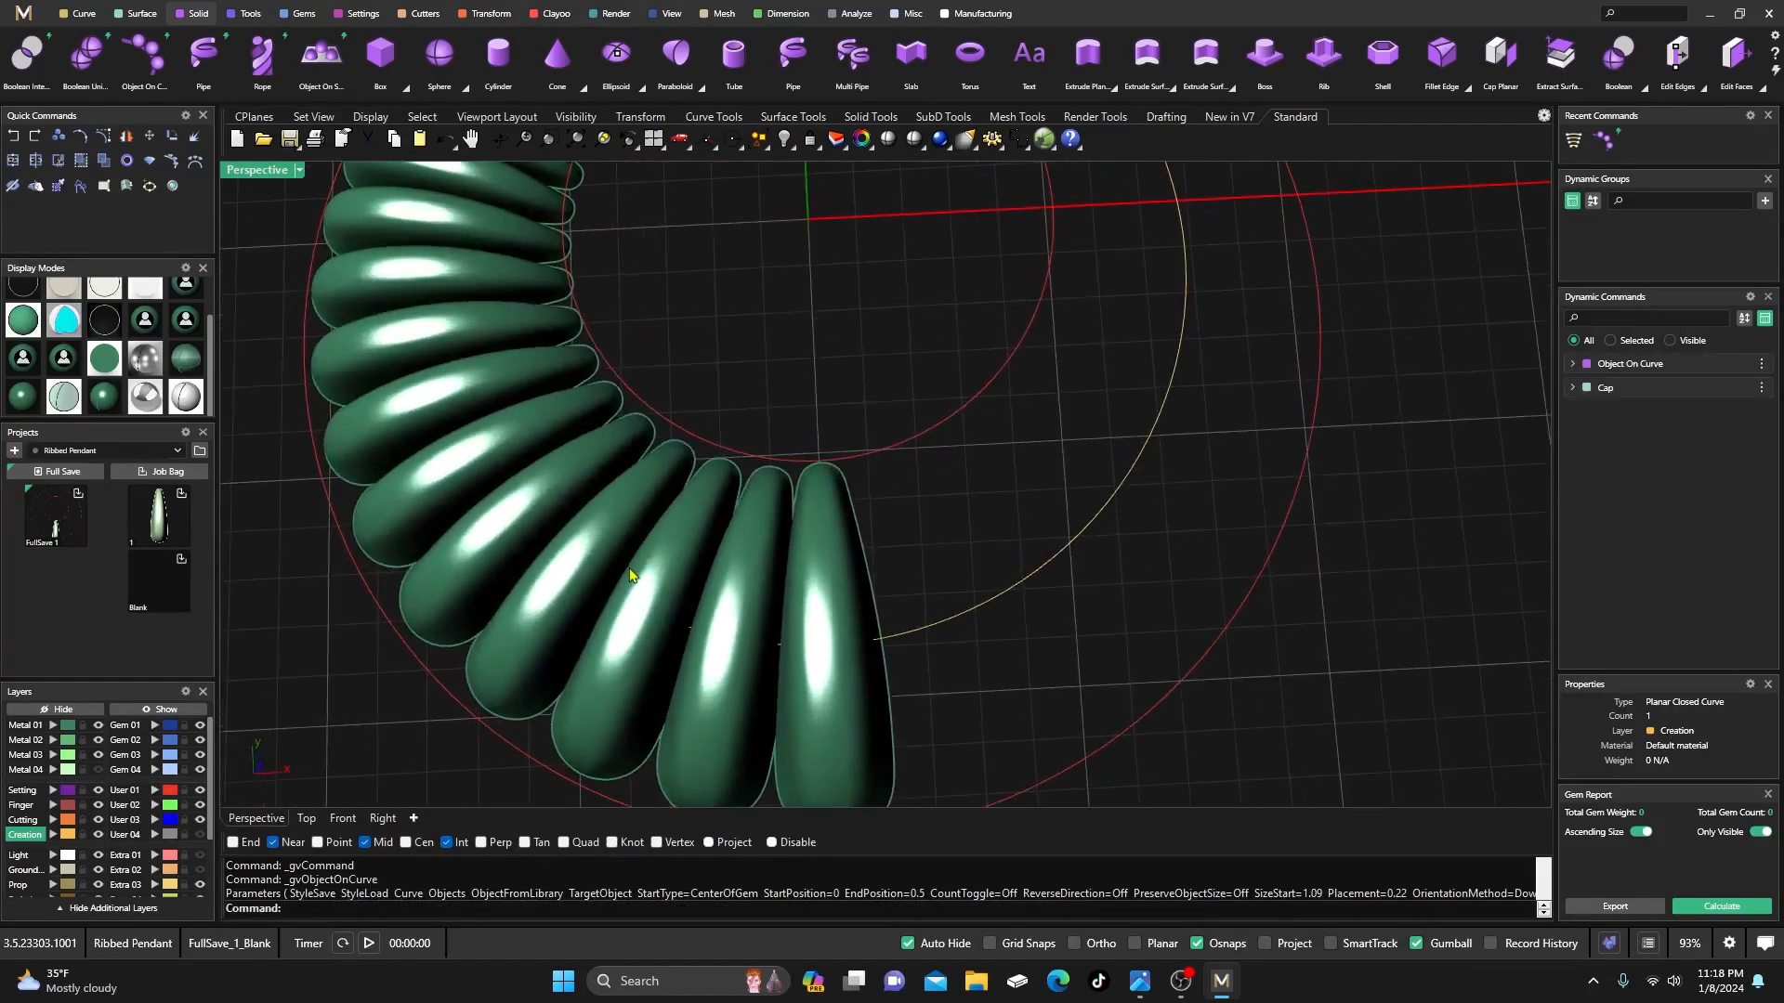
- Examine the tapered rib row from above and in perspective, and compare its spacing with pendant.jpg
scroll(632, 567, down, 4)
right_drag(658, 400, 616, 434)
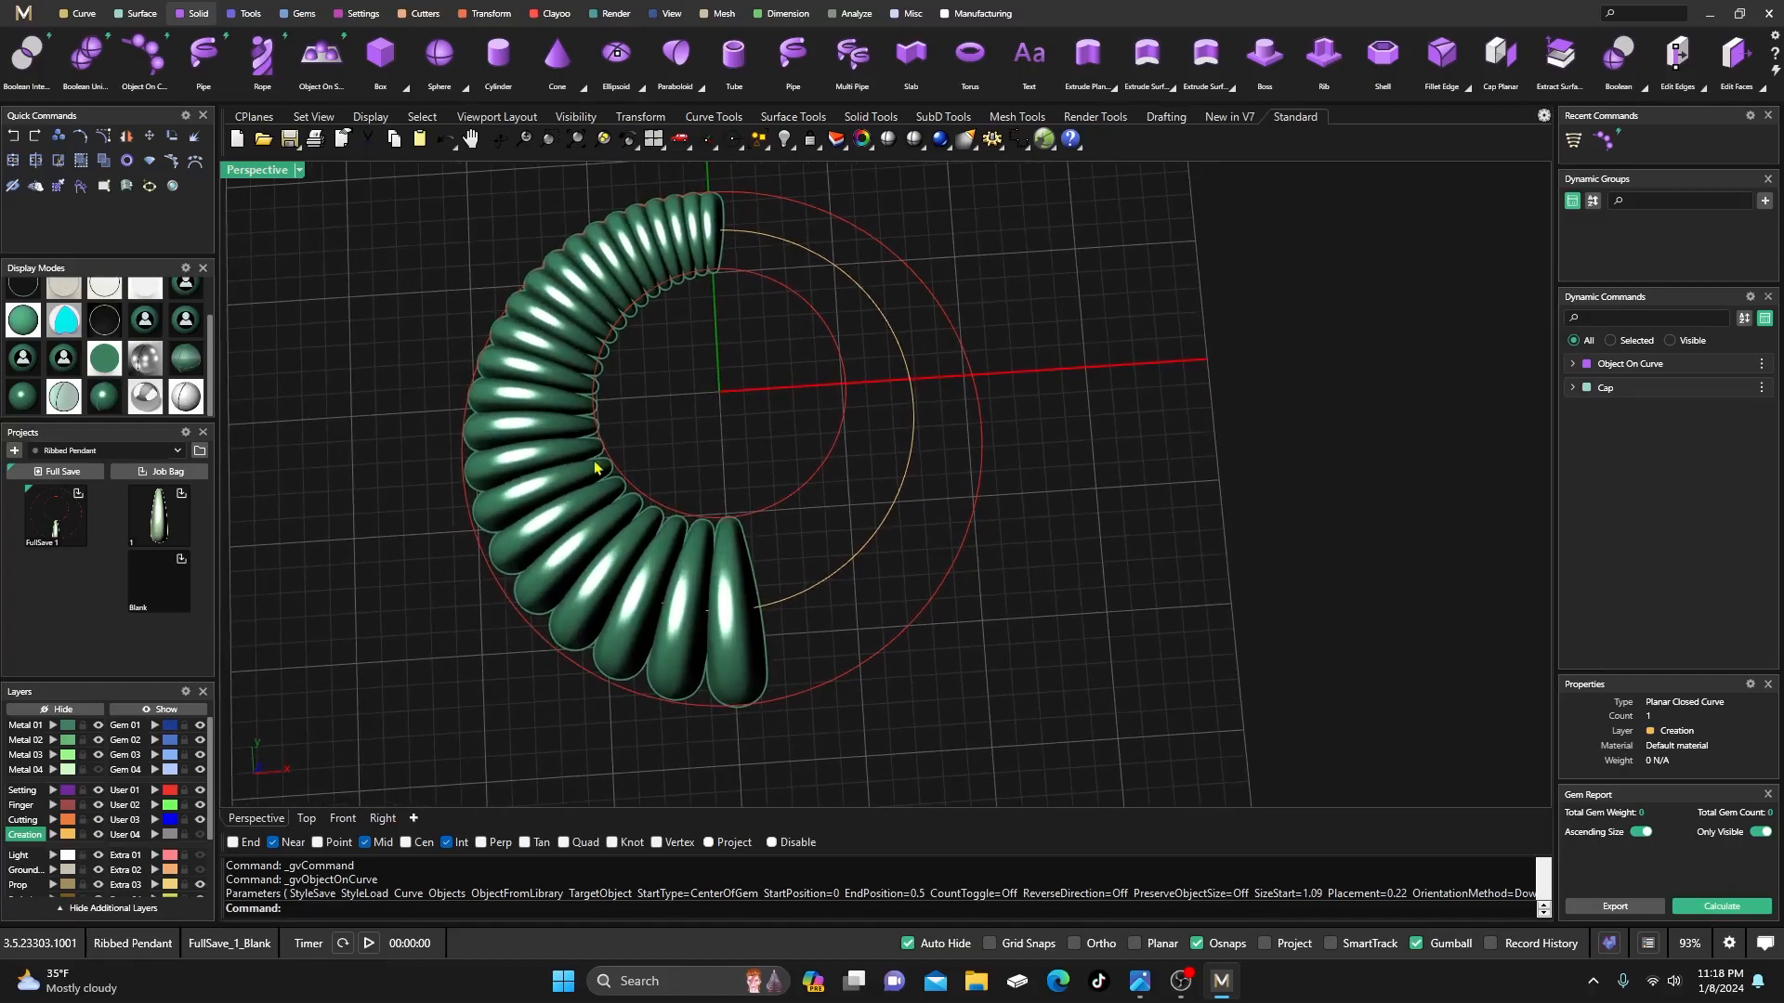
scroll(648, 612, up, 6)
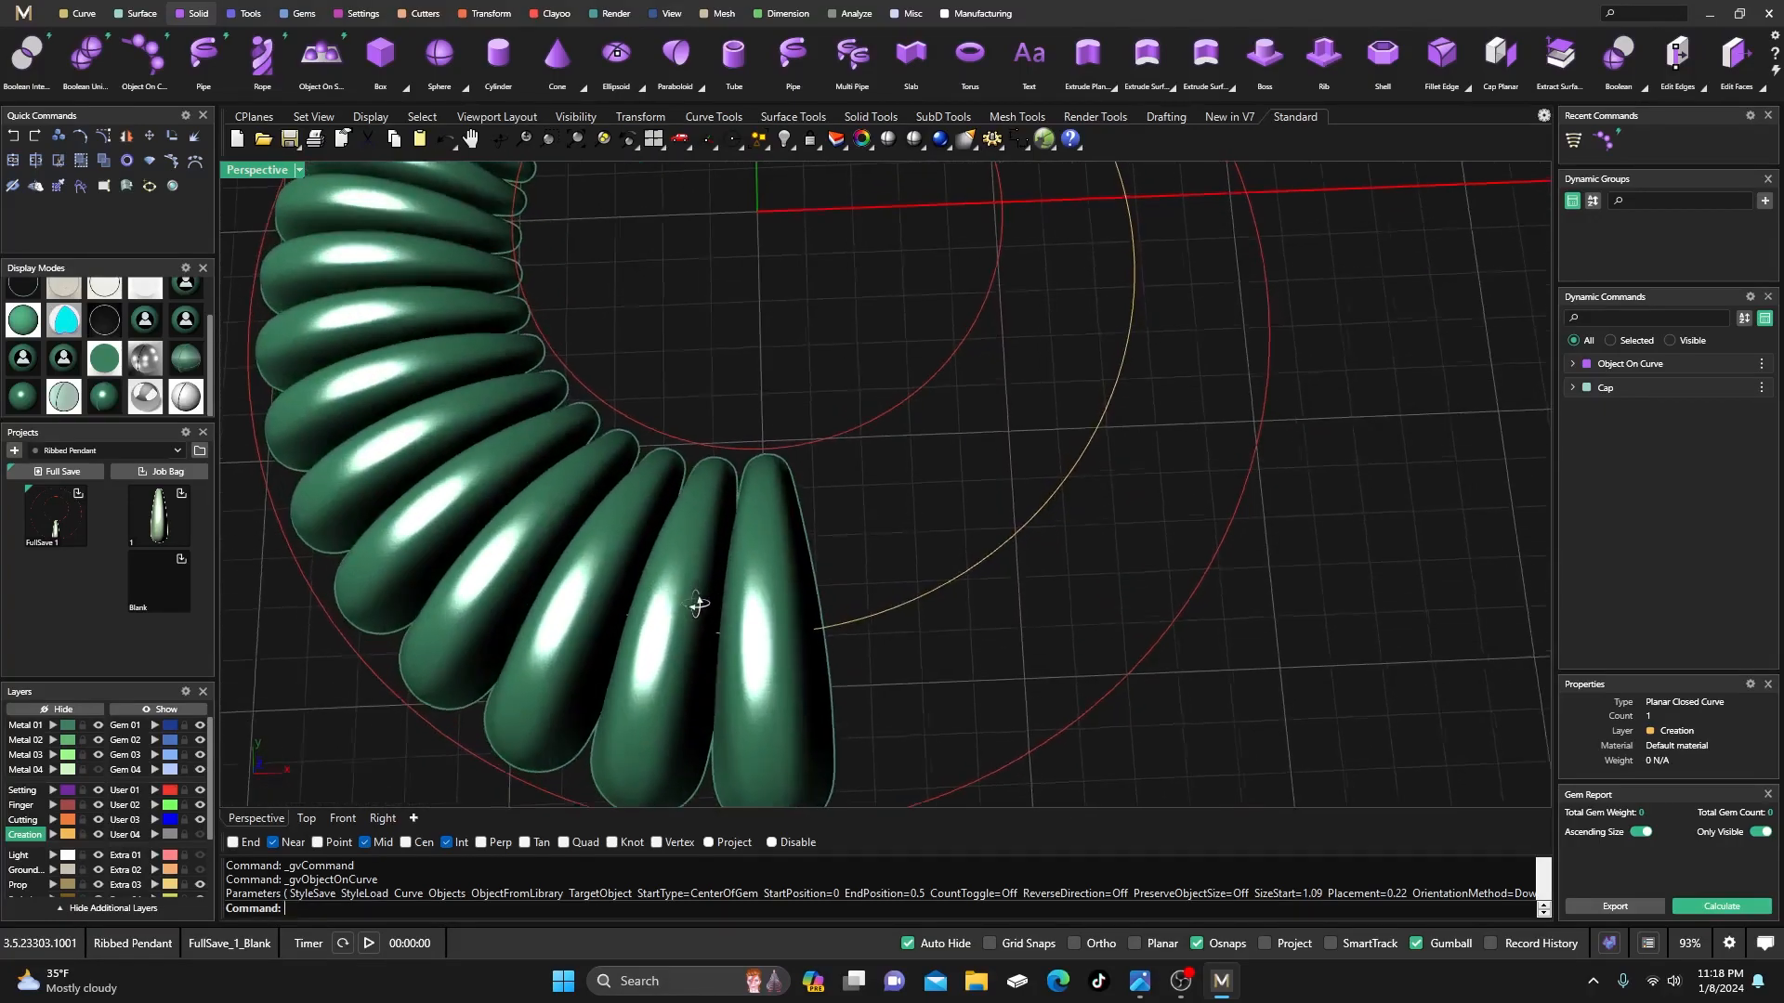
double_click(246, 173)
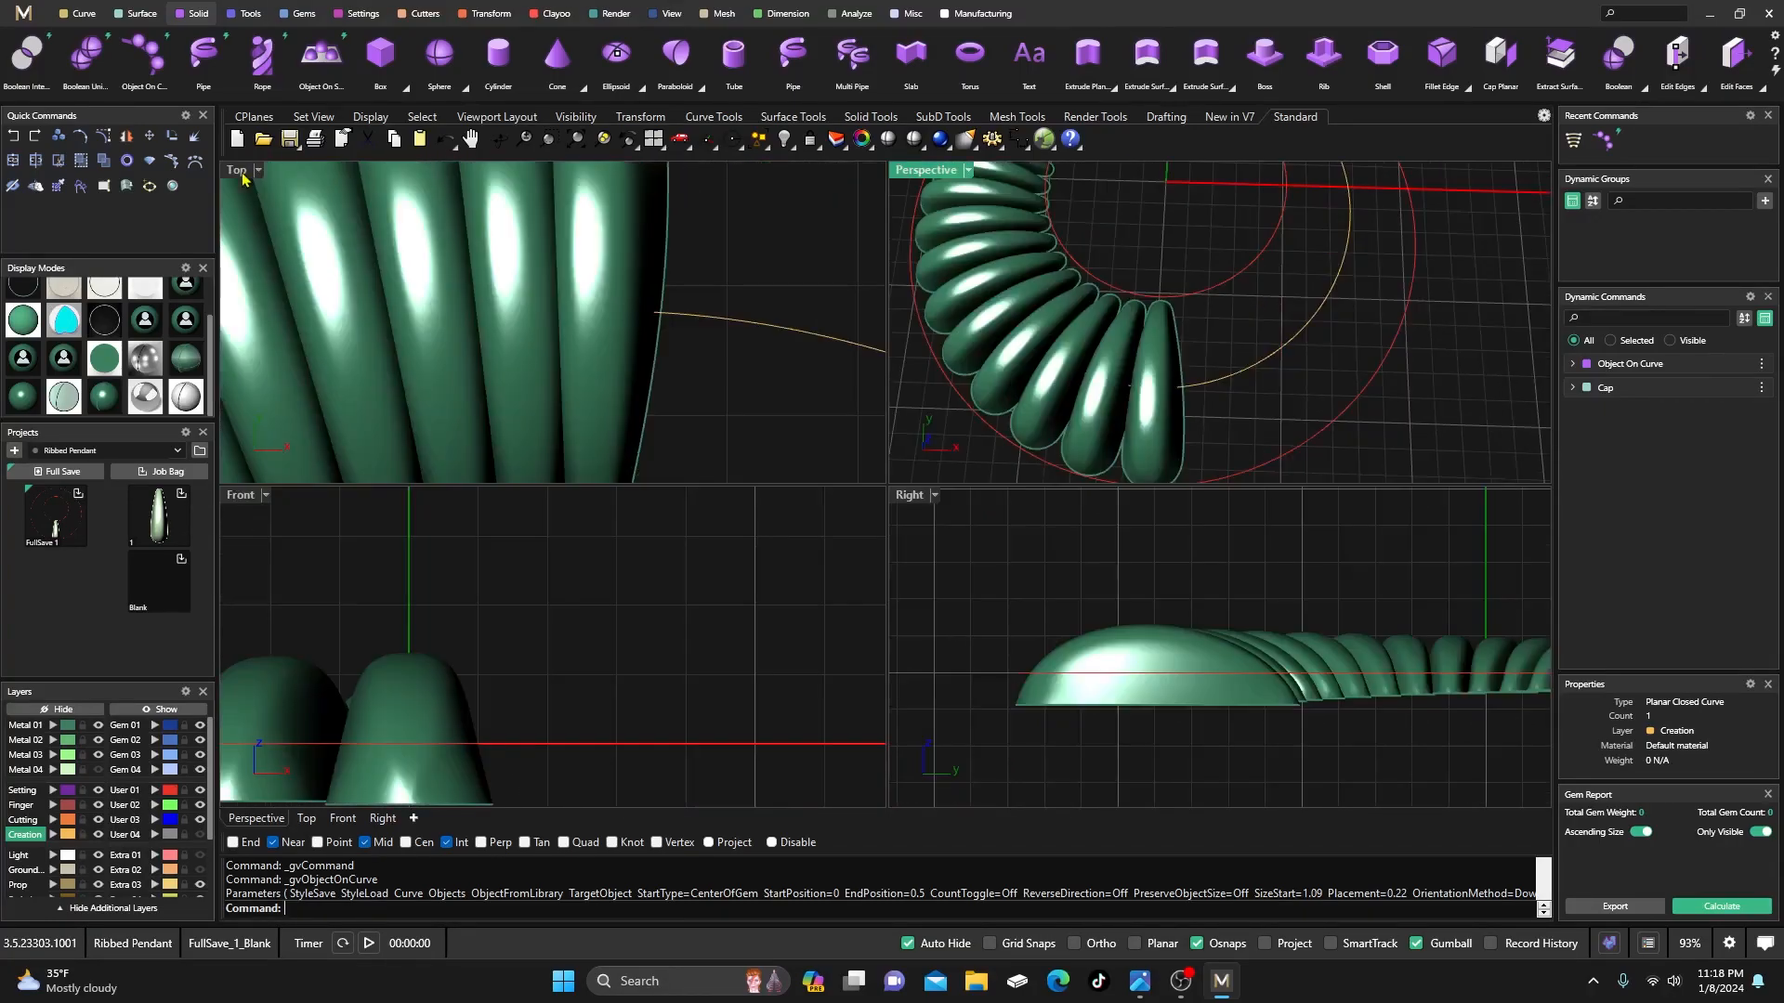
scroll(565, 342, down, 5)
right_drag(558, 369, 510, 233)
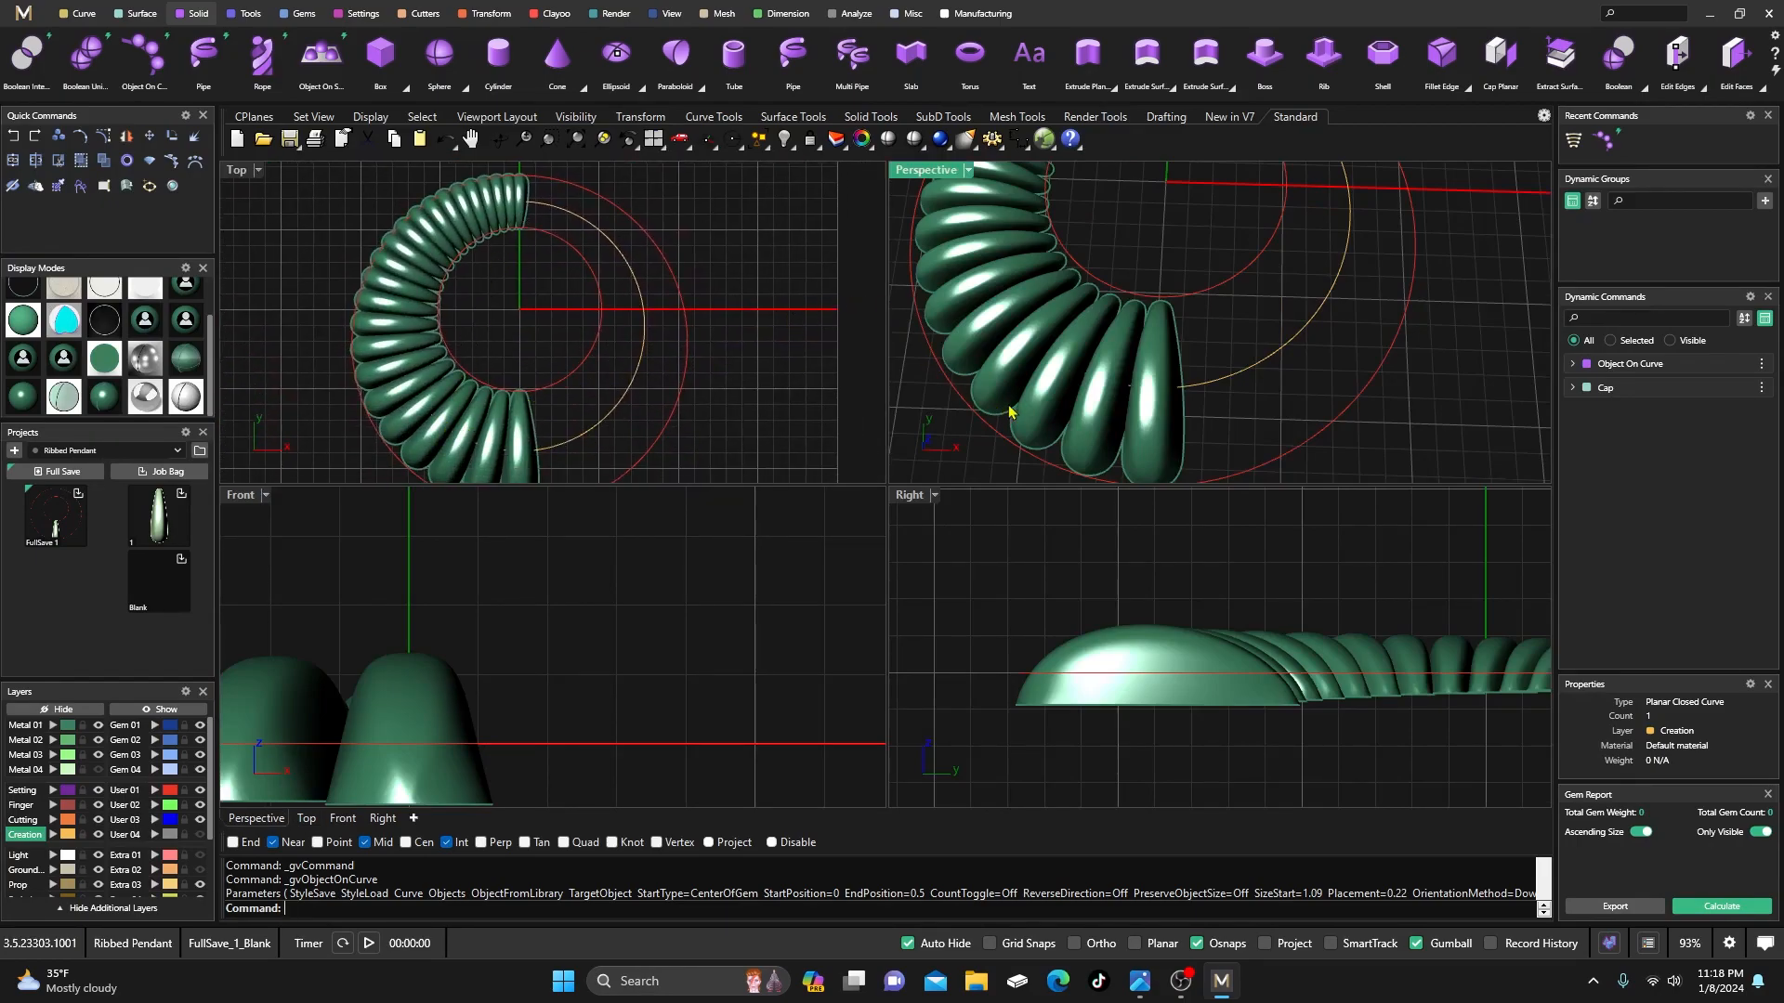
scroll(1113, 340, up, 5)
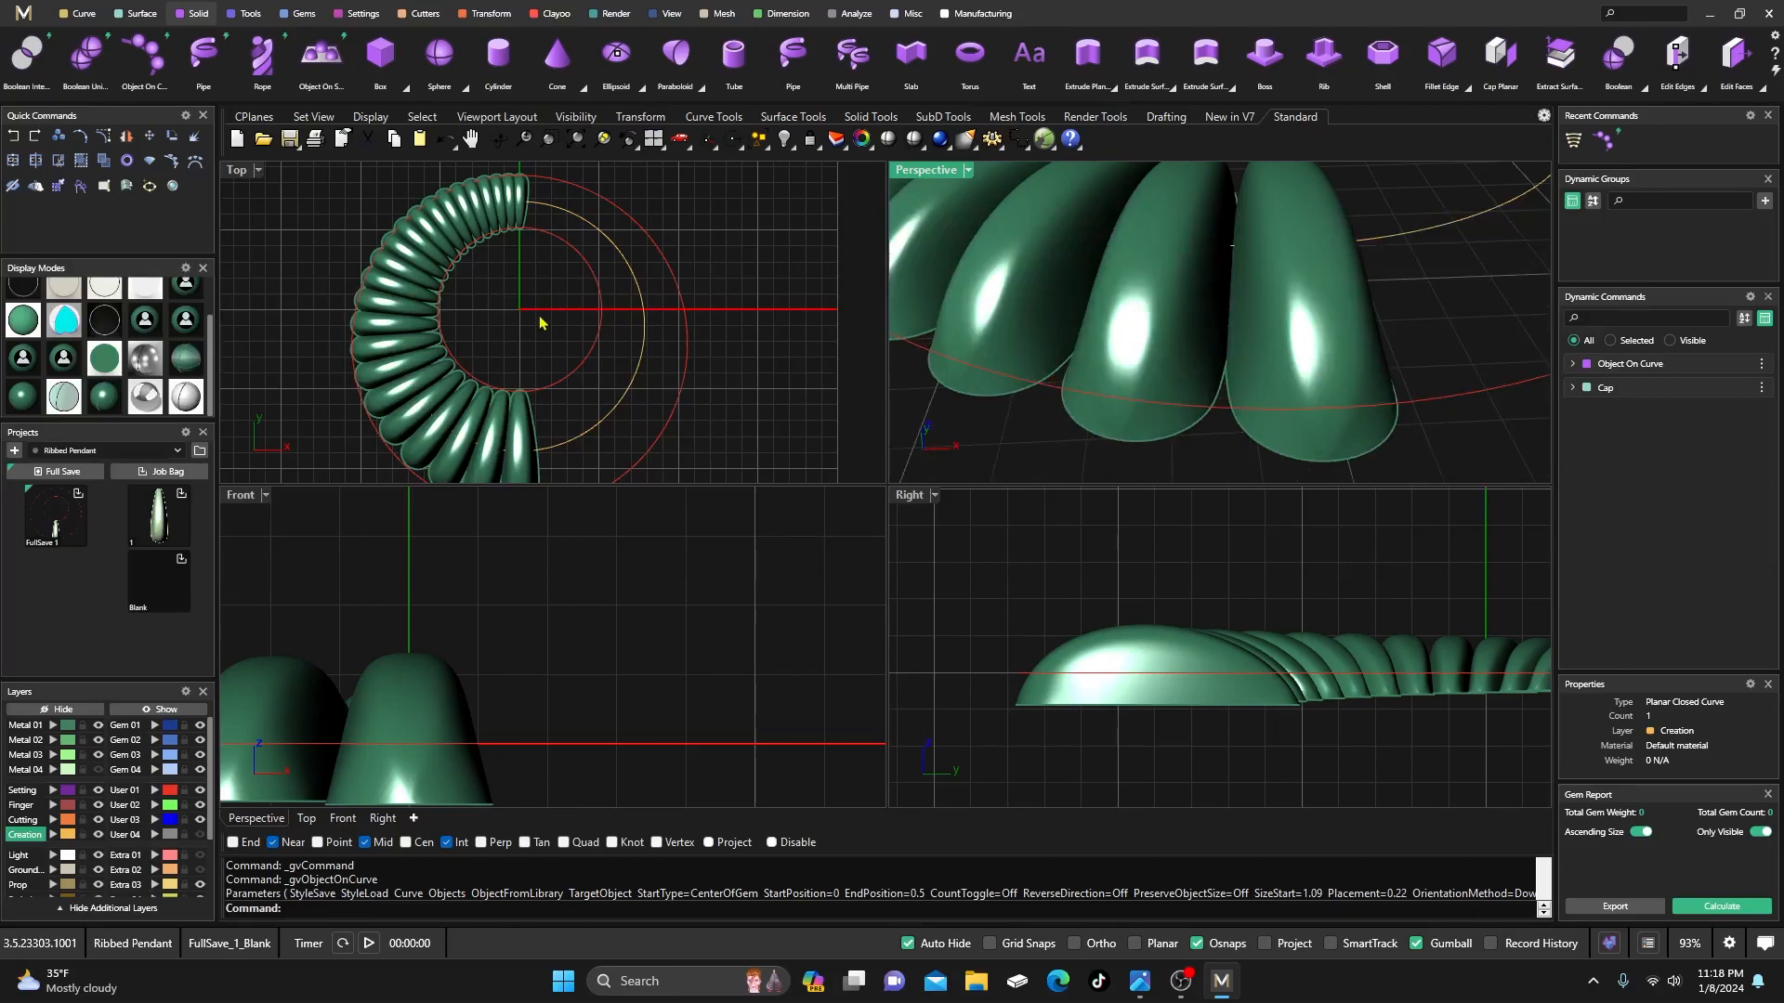
scroll(510, 221, up, 3)
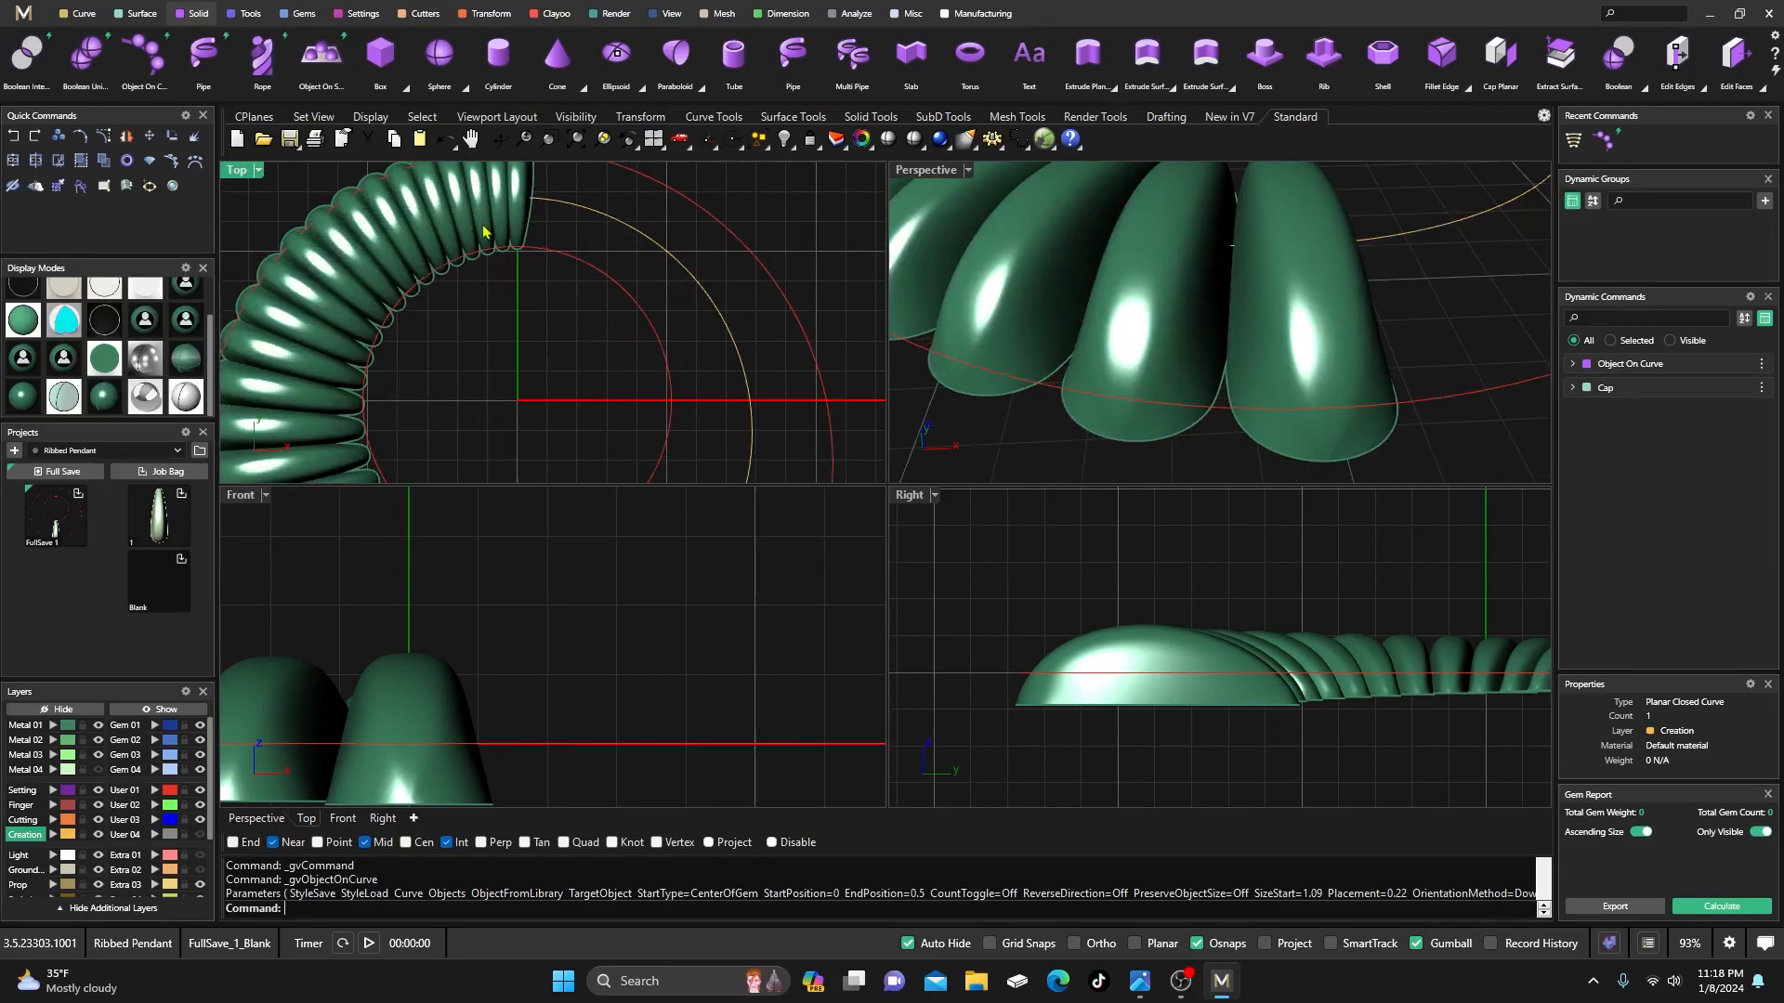
double_click(240, 170)
scroll(706, 437, down, 3)
right_drag(733, 479, 673, 410)
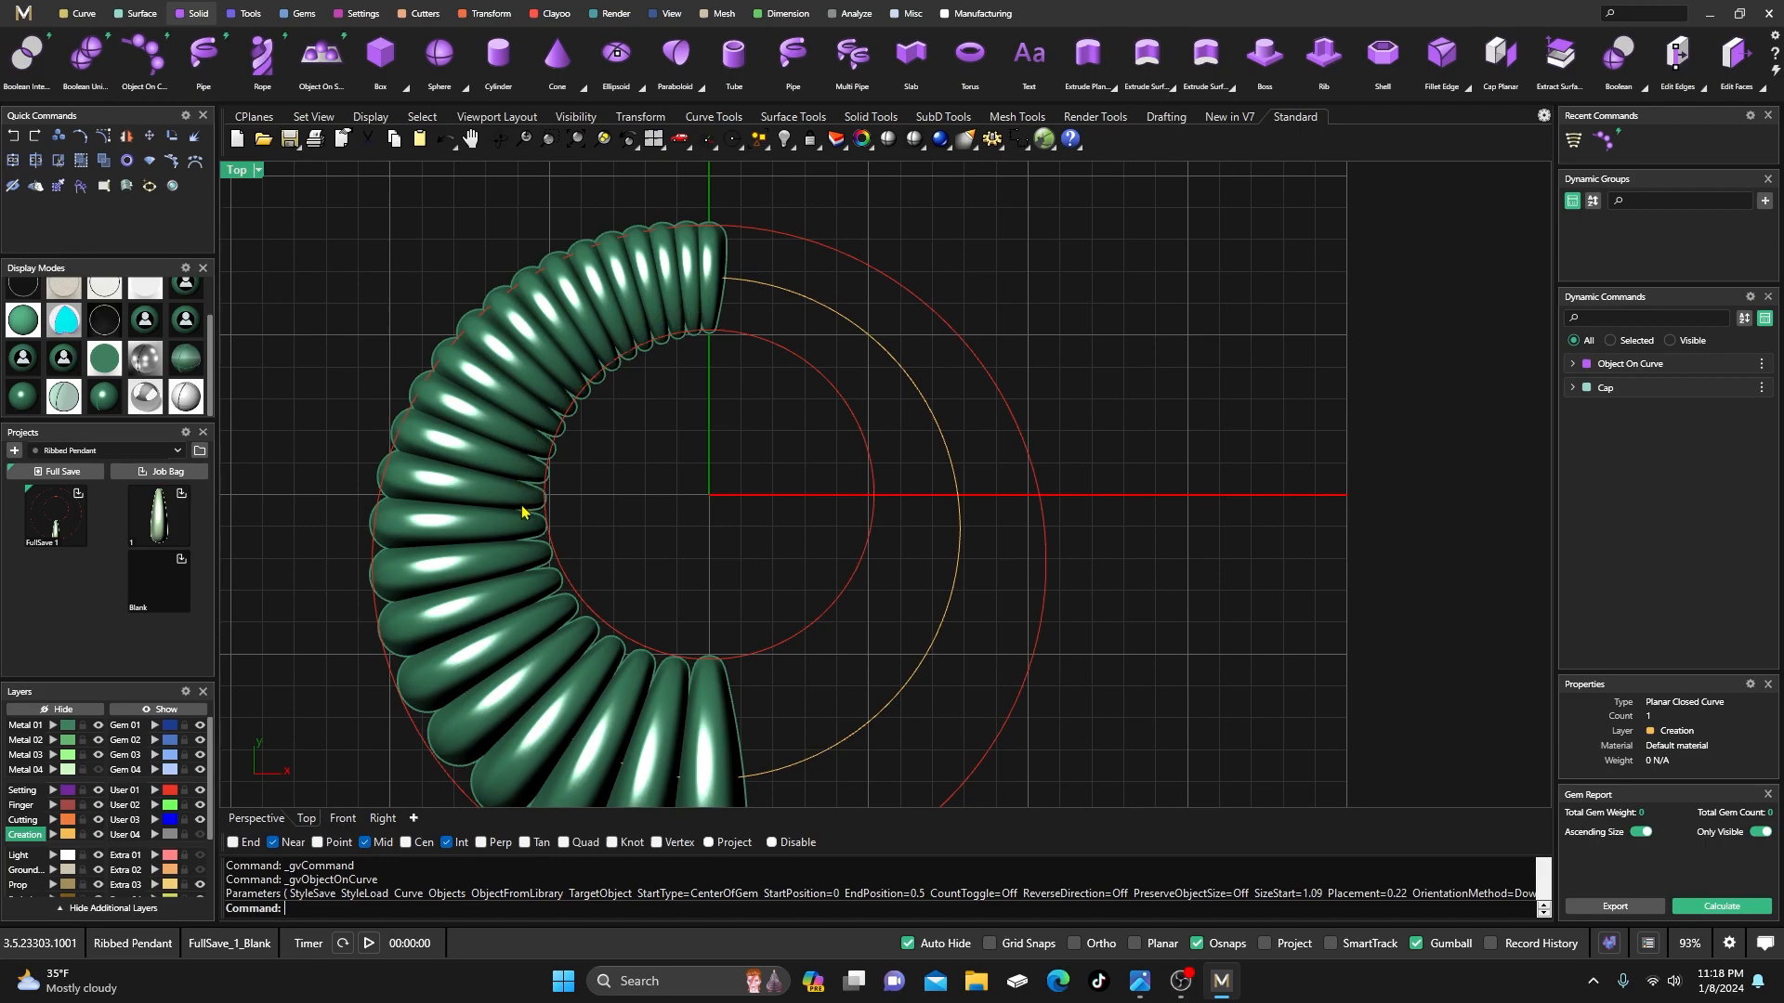
key(alt+Tab)
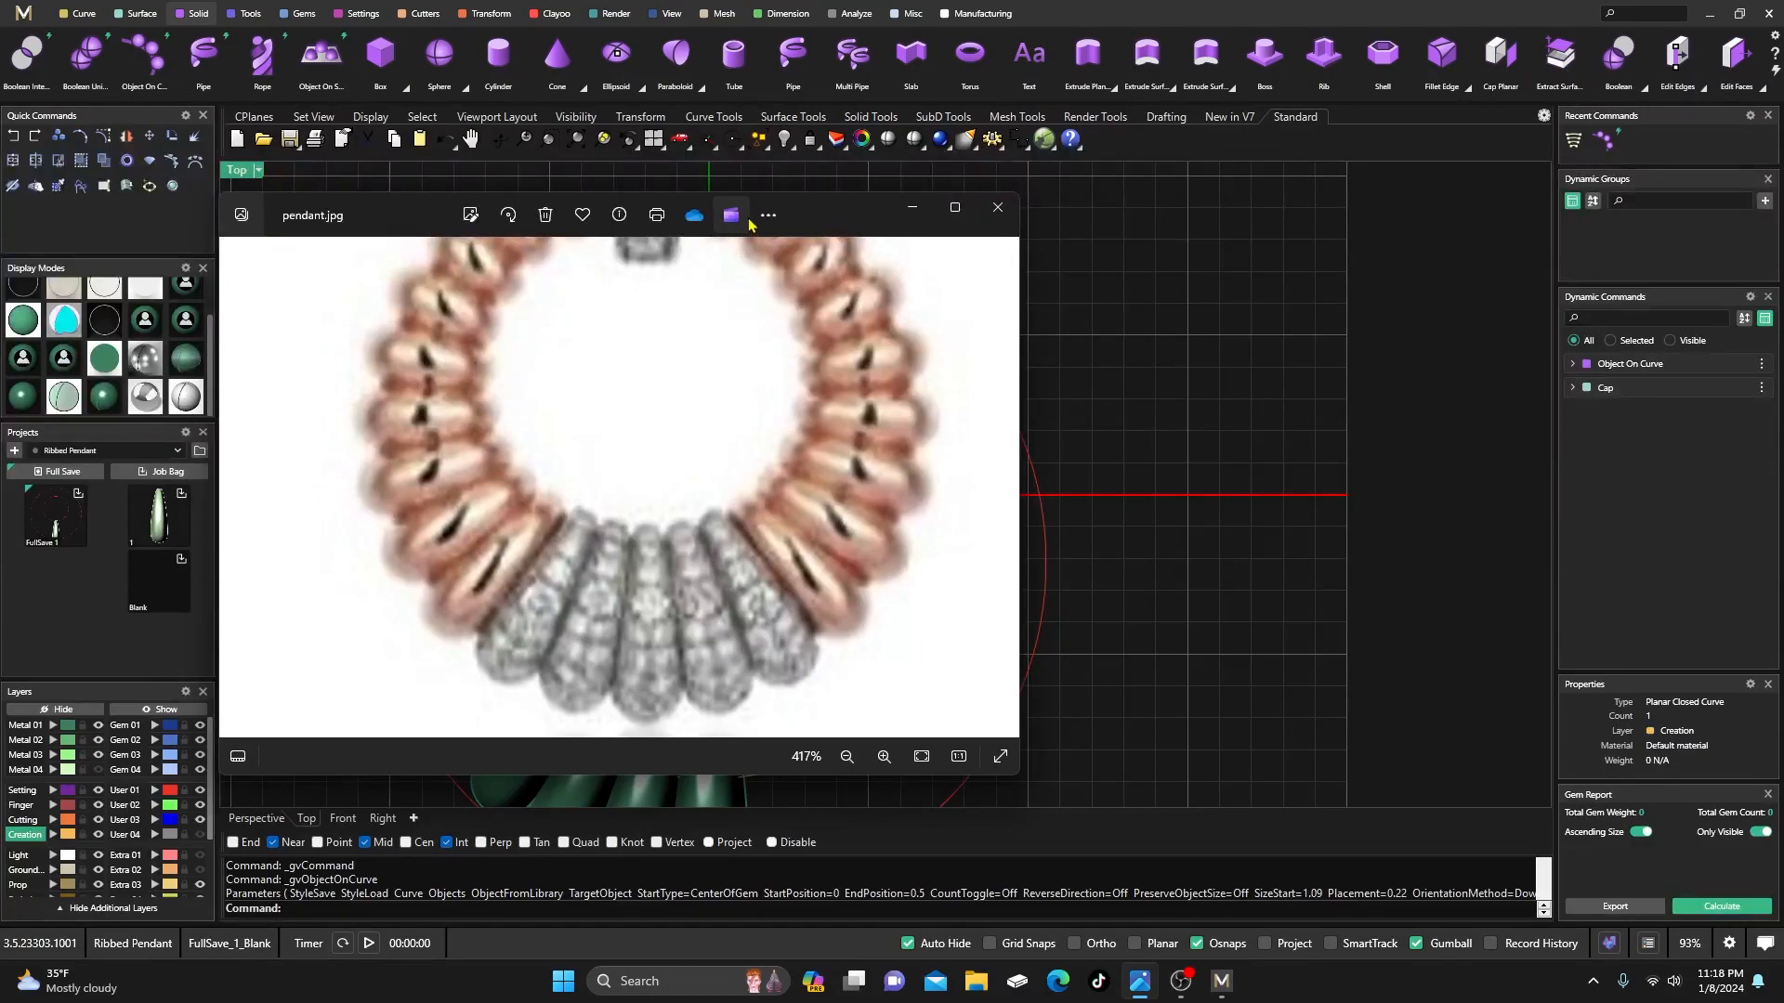
key(alt+Tab)
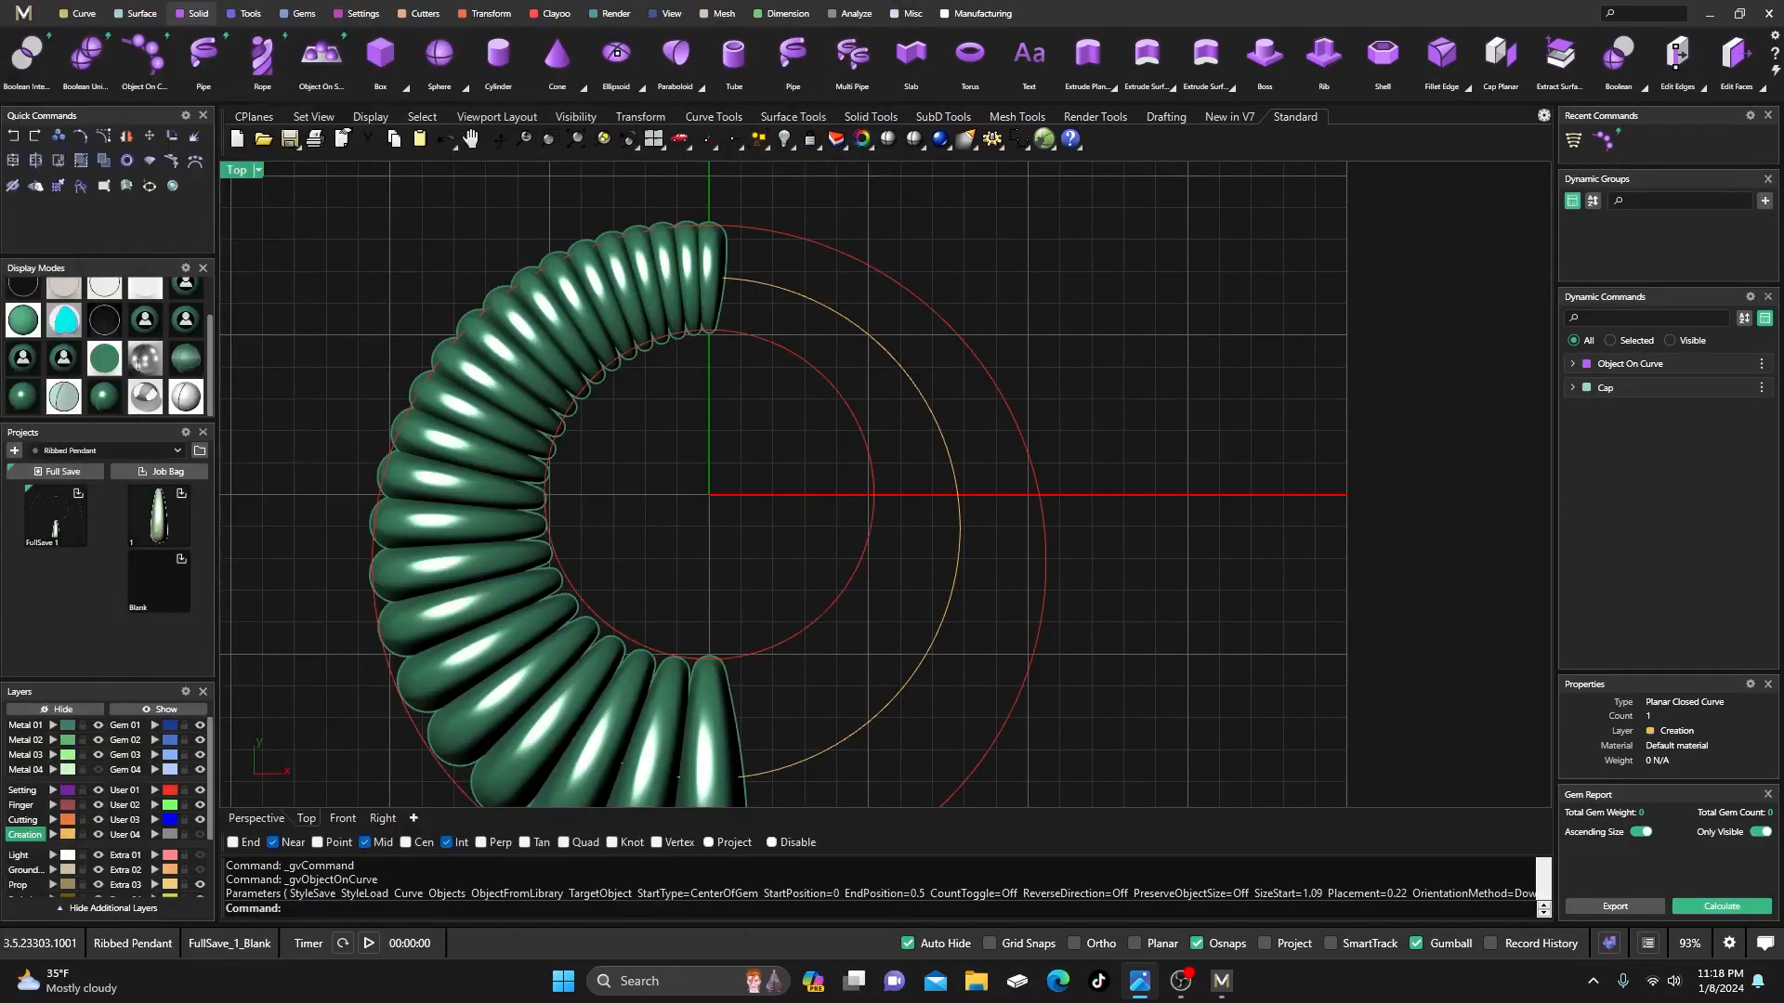
- Edit the Object On Curve row to a spacing of -0.01 mm, accept it, and ungroup the ribs
click(511, 392)
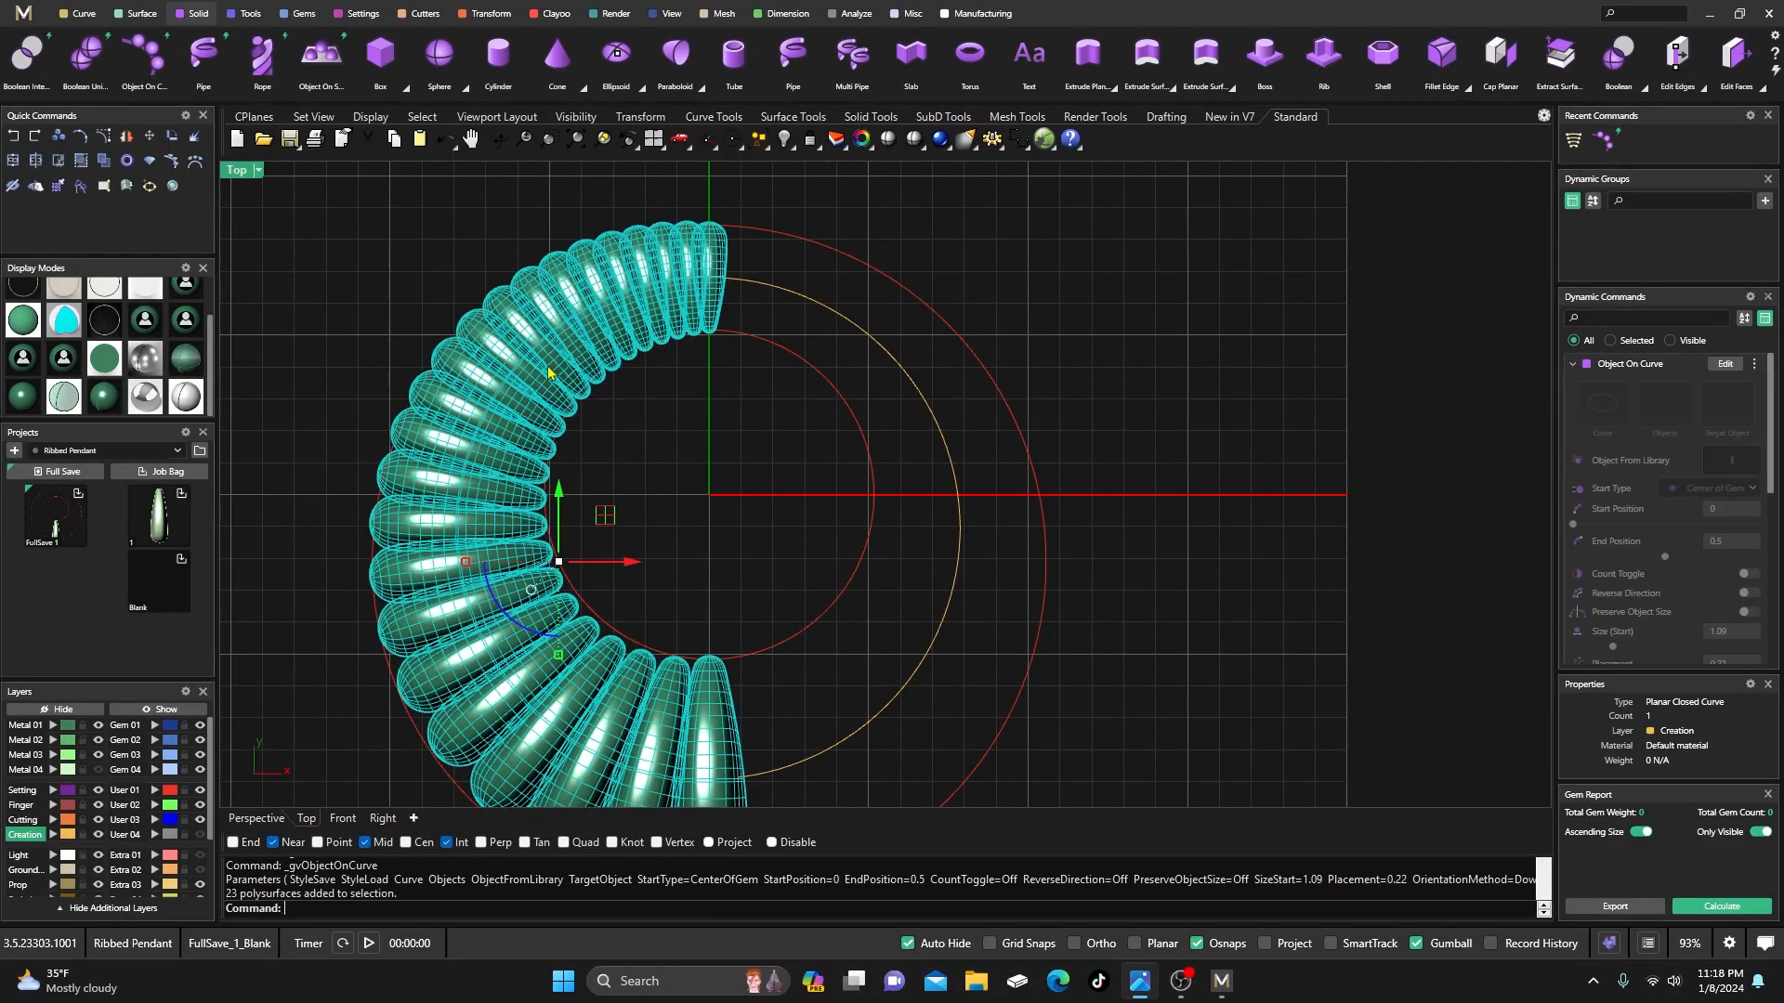
click(1722, 365)
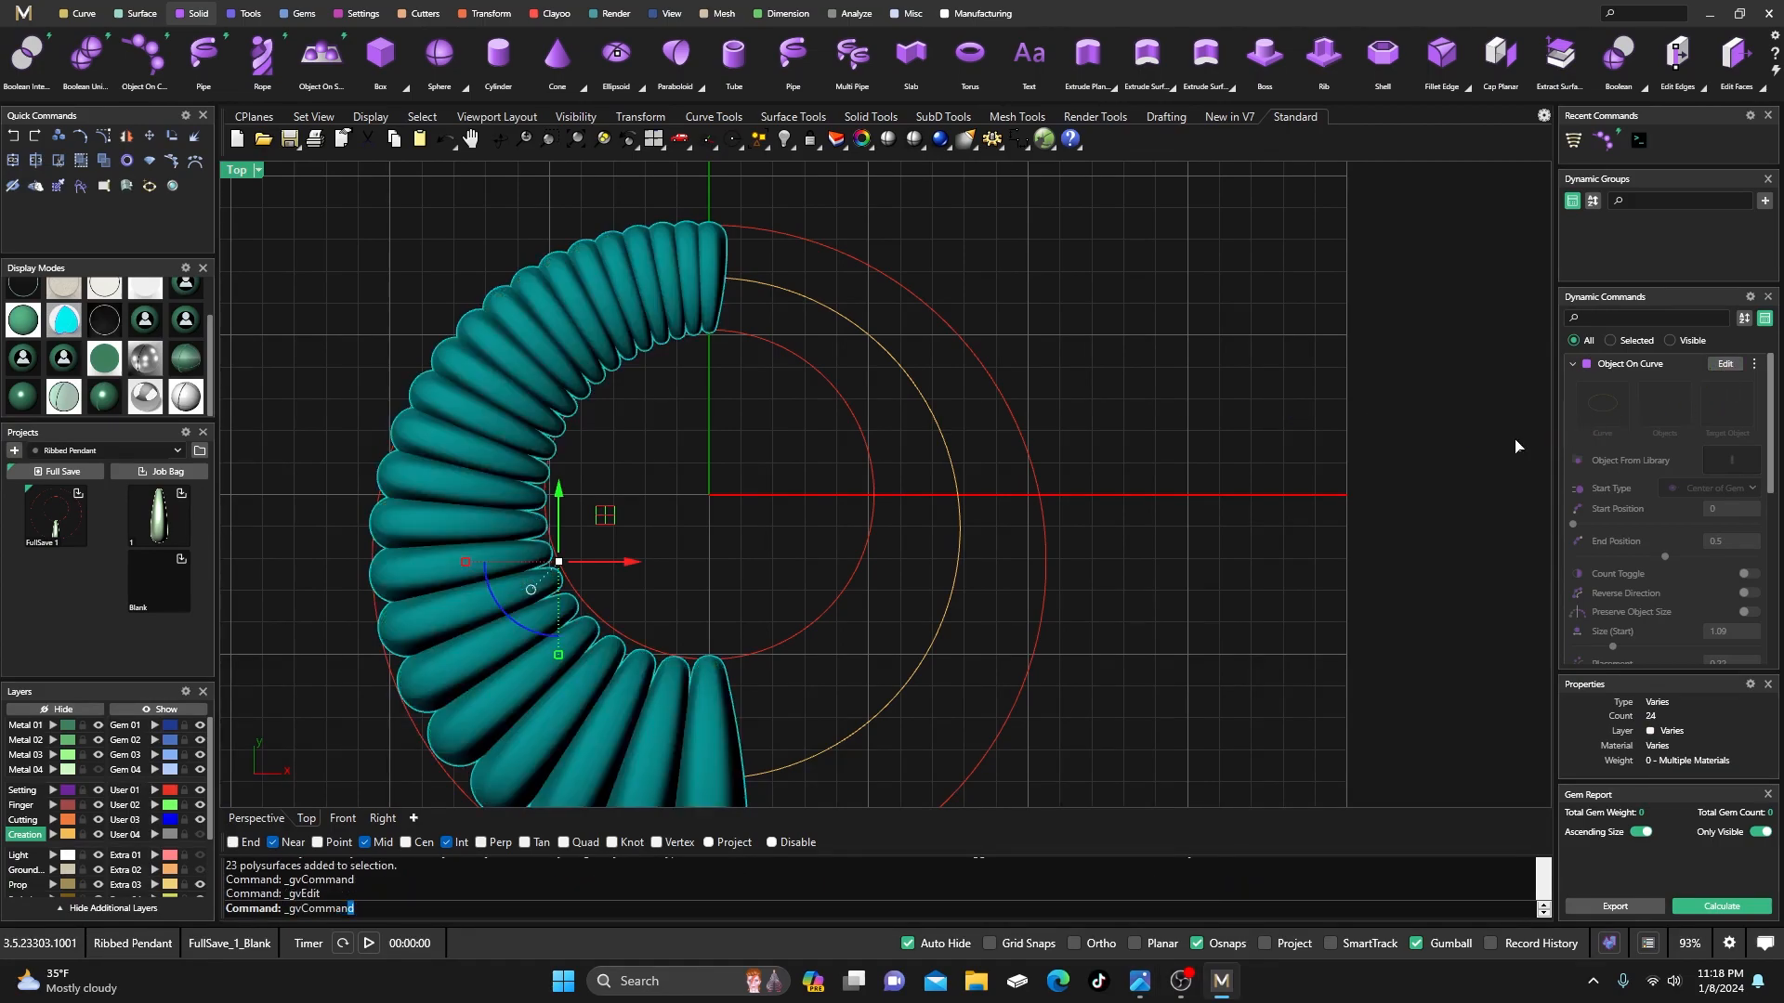
scroll(696, 288, up, 3)
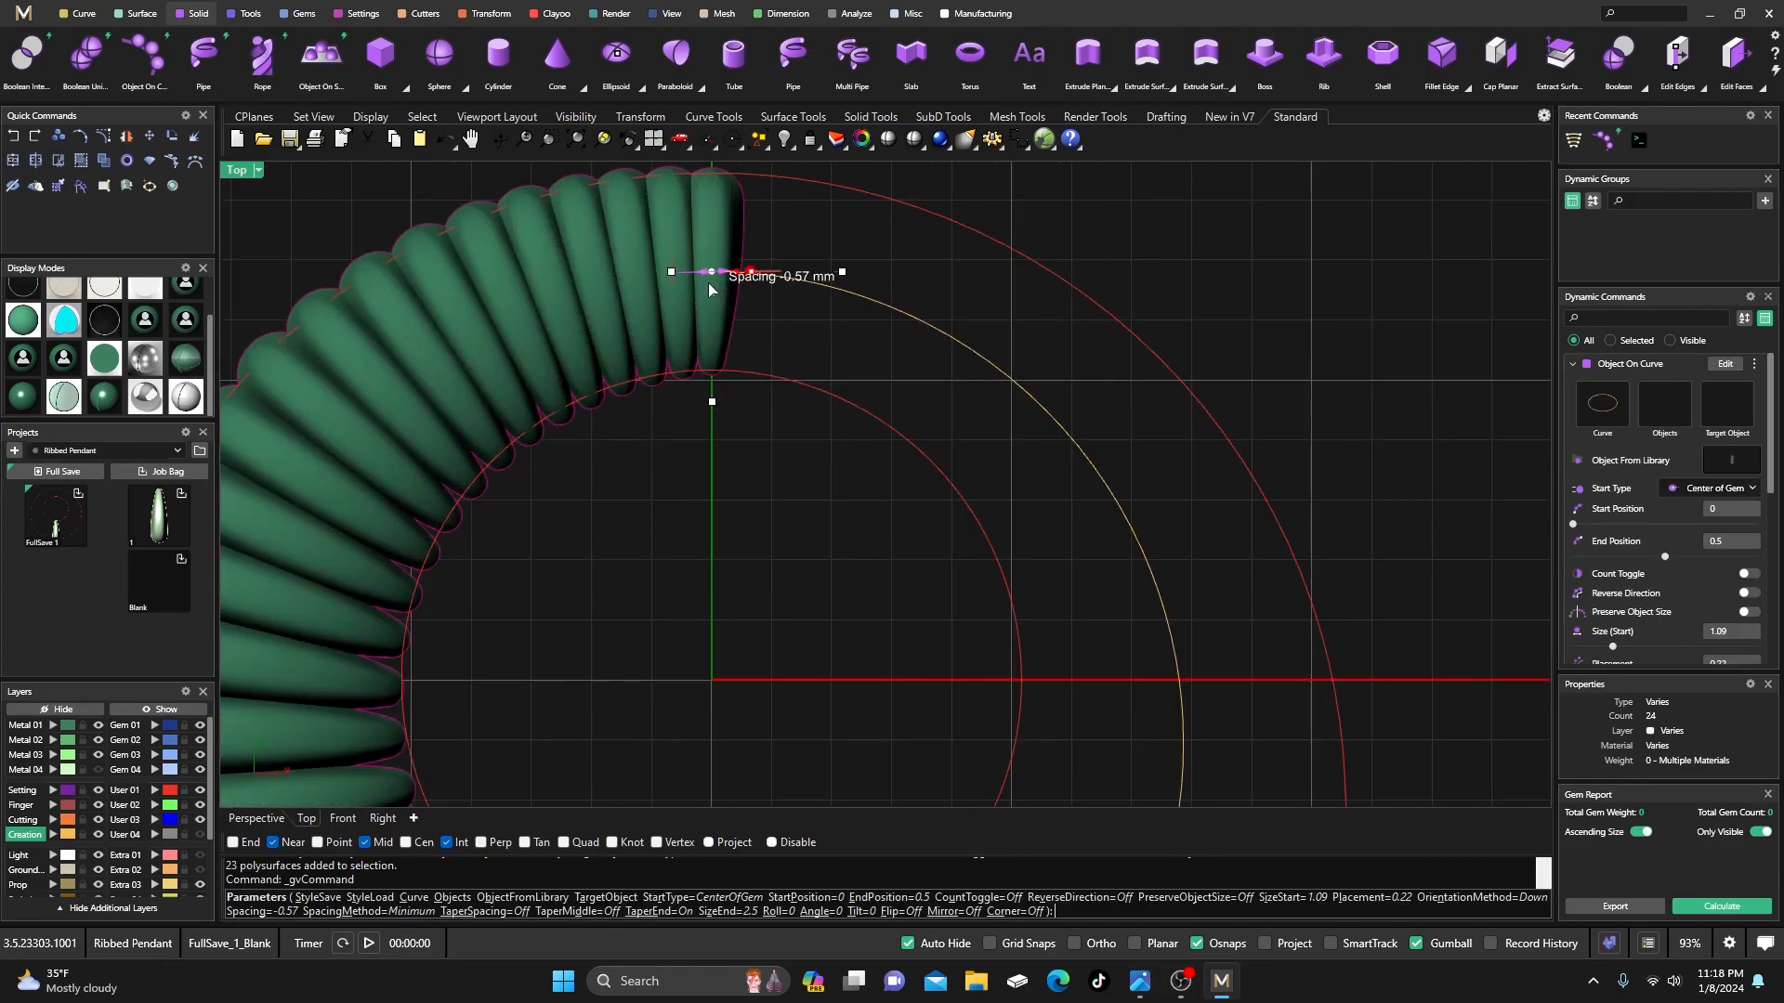
drag(703, 278, 683, 278)
scroll(683, 279, down, 6)
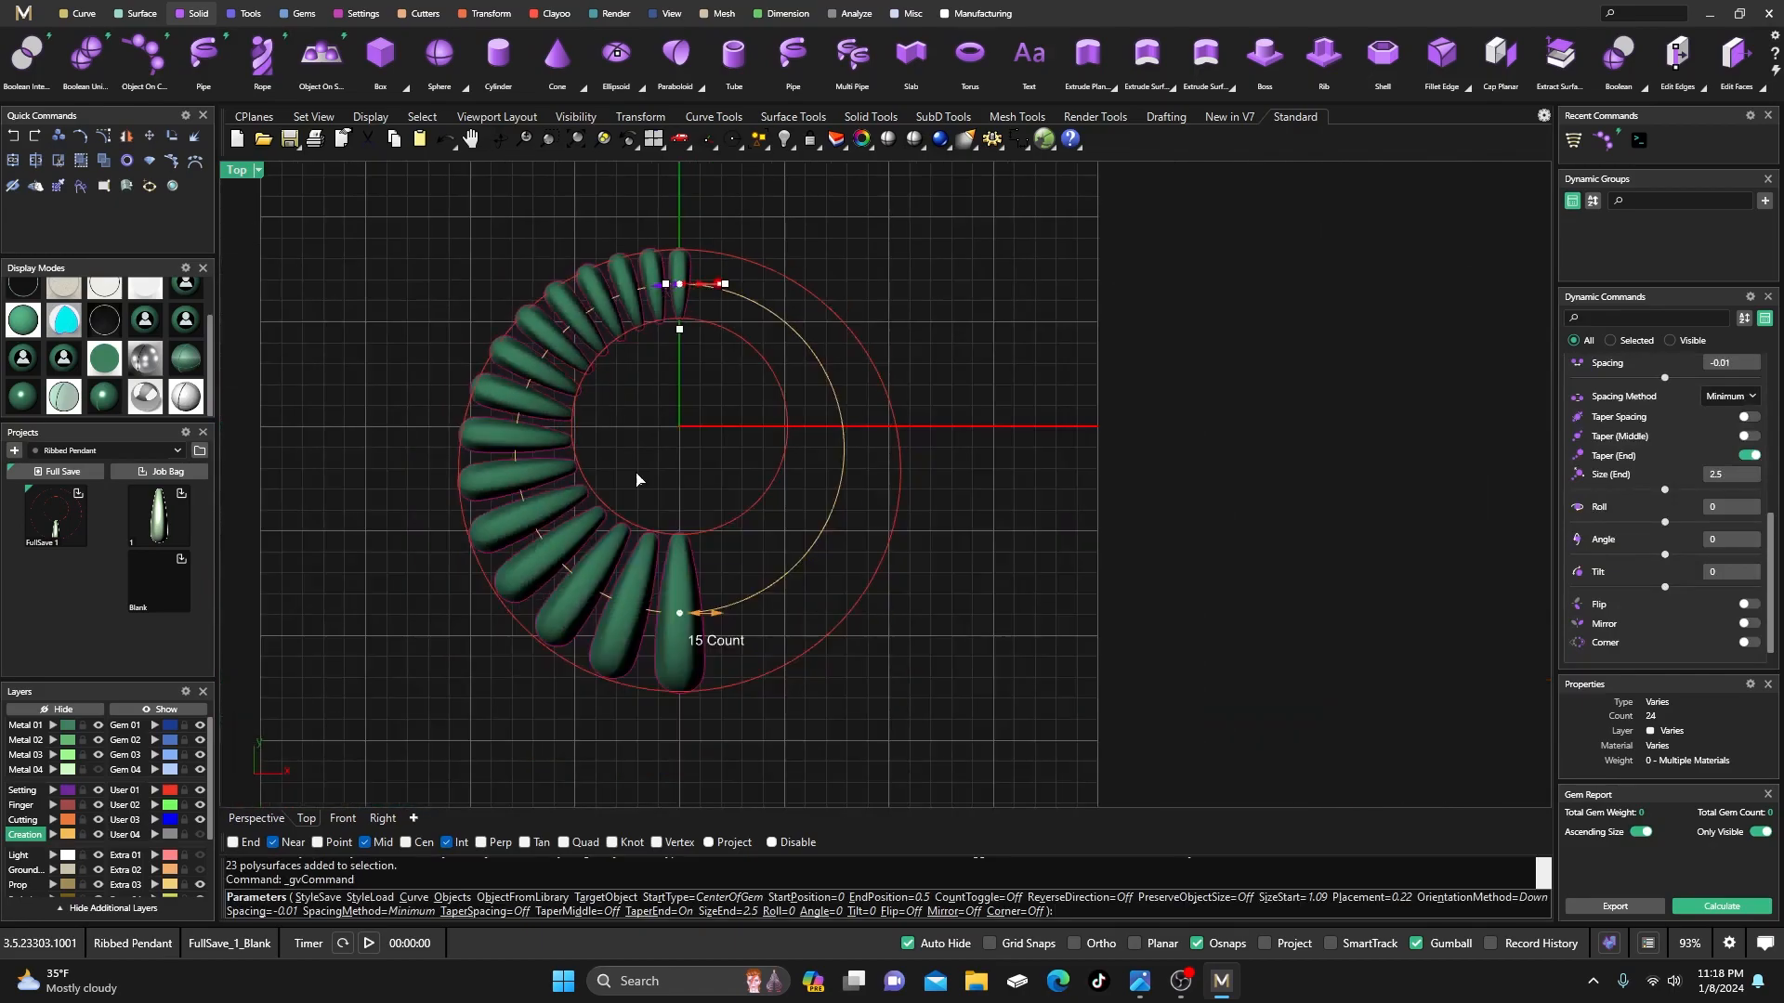
right_click(585, 549)
click(578, 592)
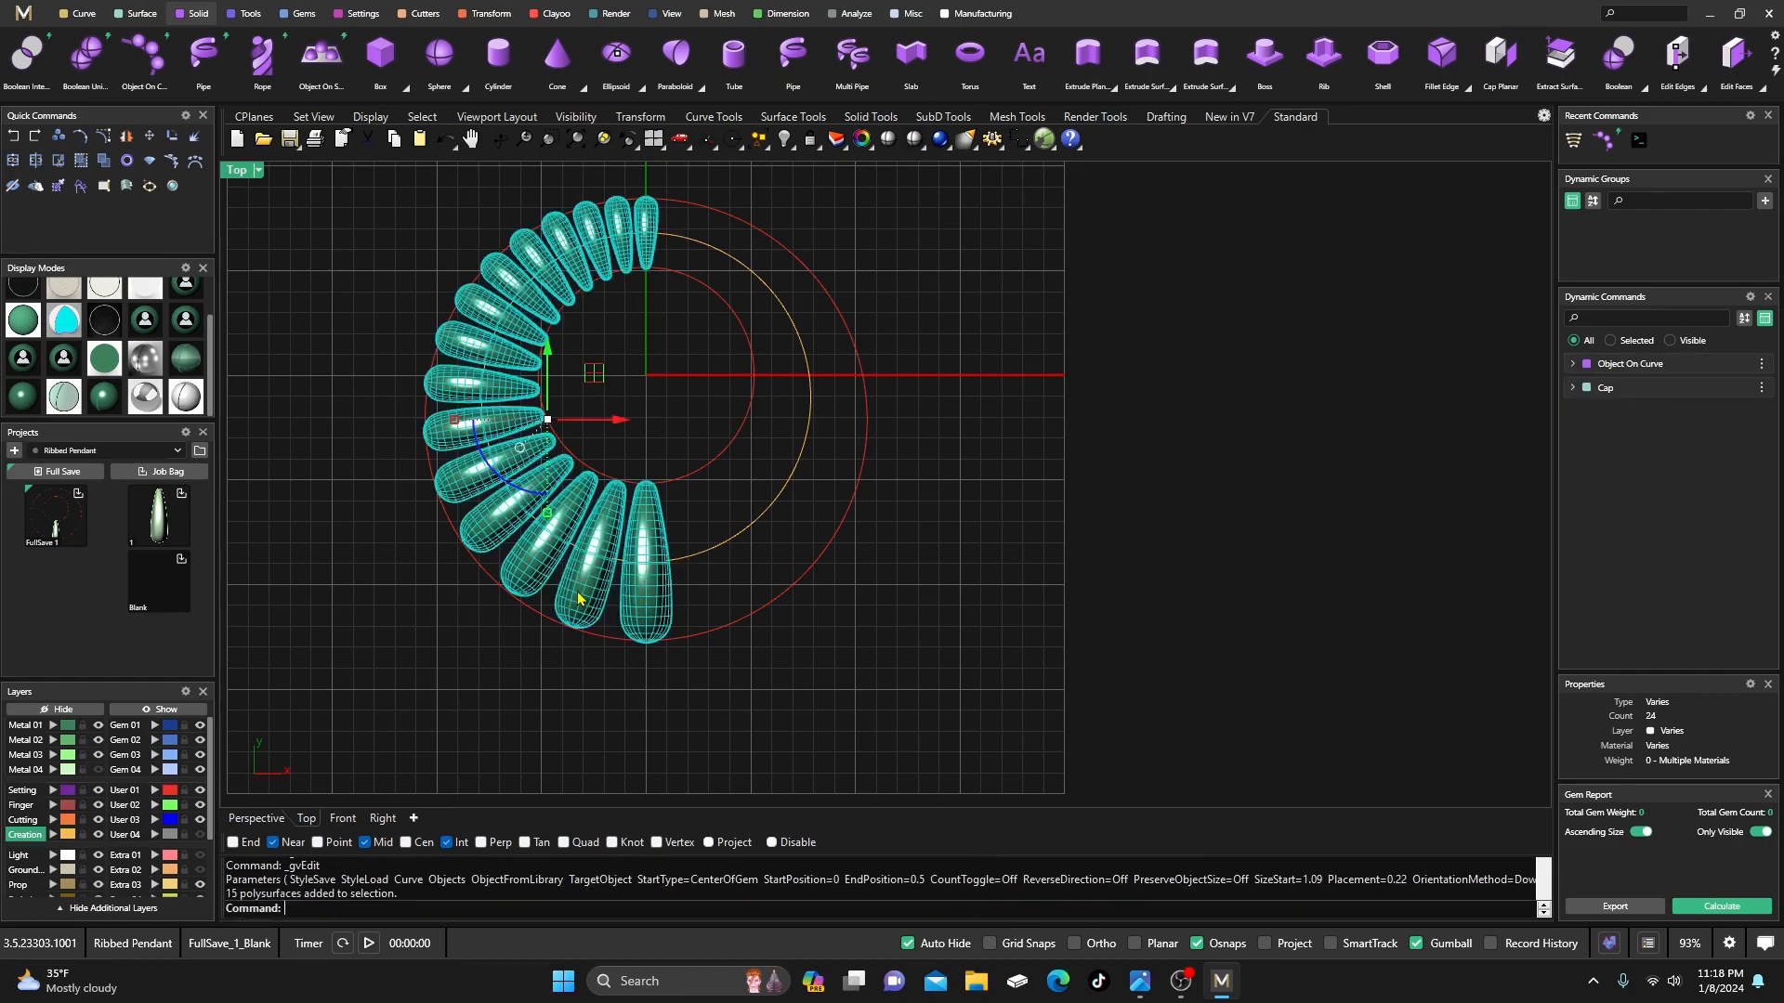
click(110, 186)
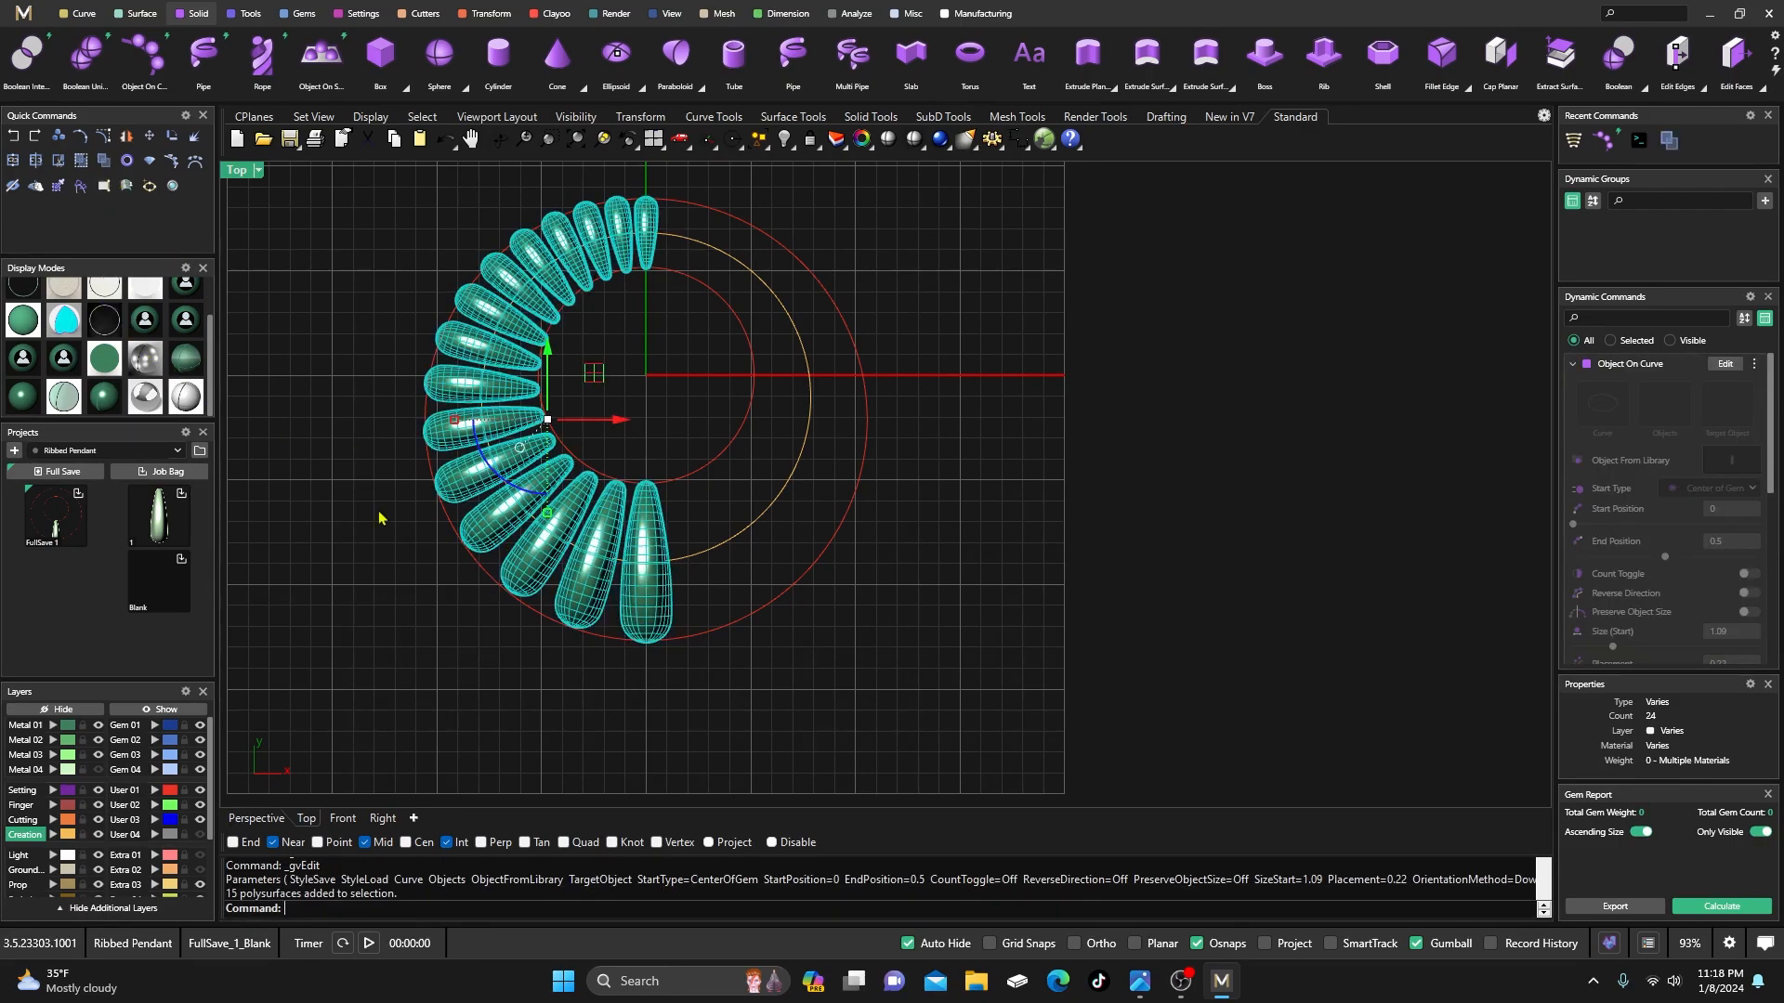
- Compare the gaps between the ungrouped lower ribs in the Top view with how the neighbouring ribs meet in pendant.jpg
scroll(562, 554, up, 3)
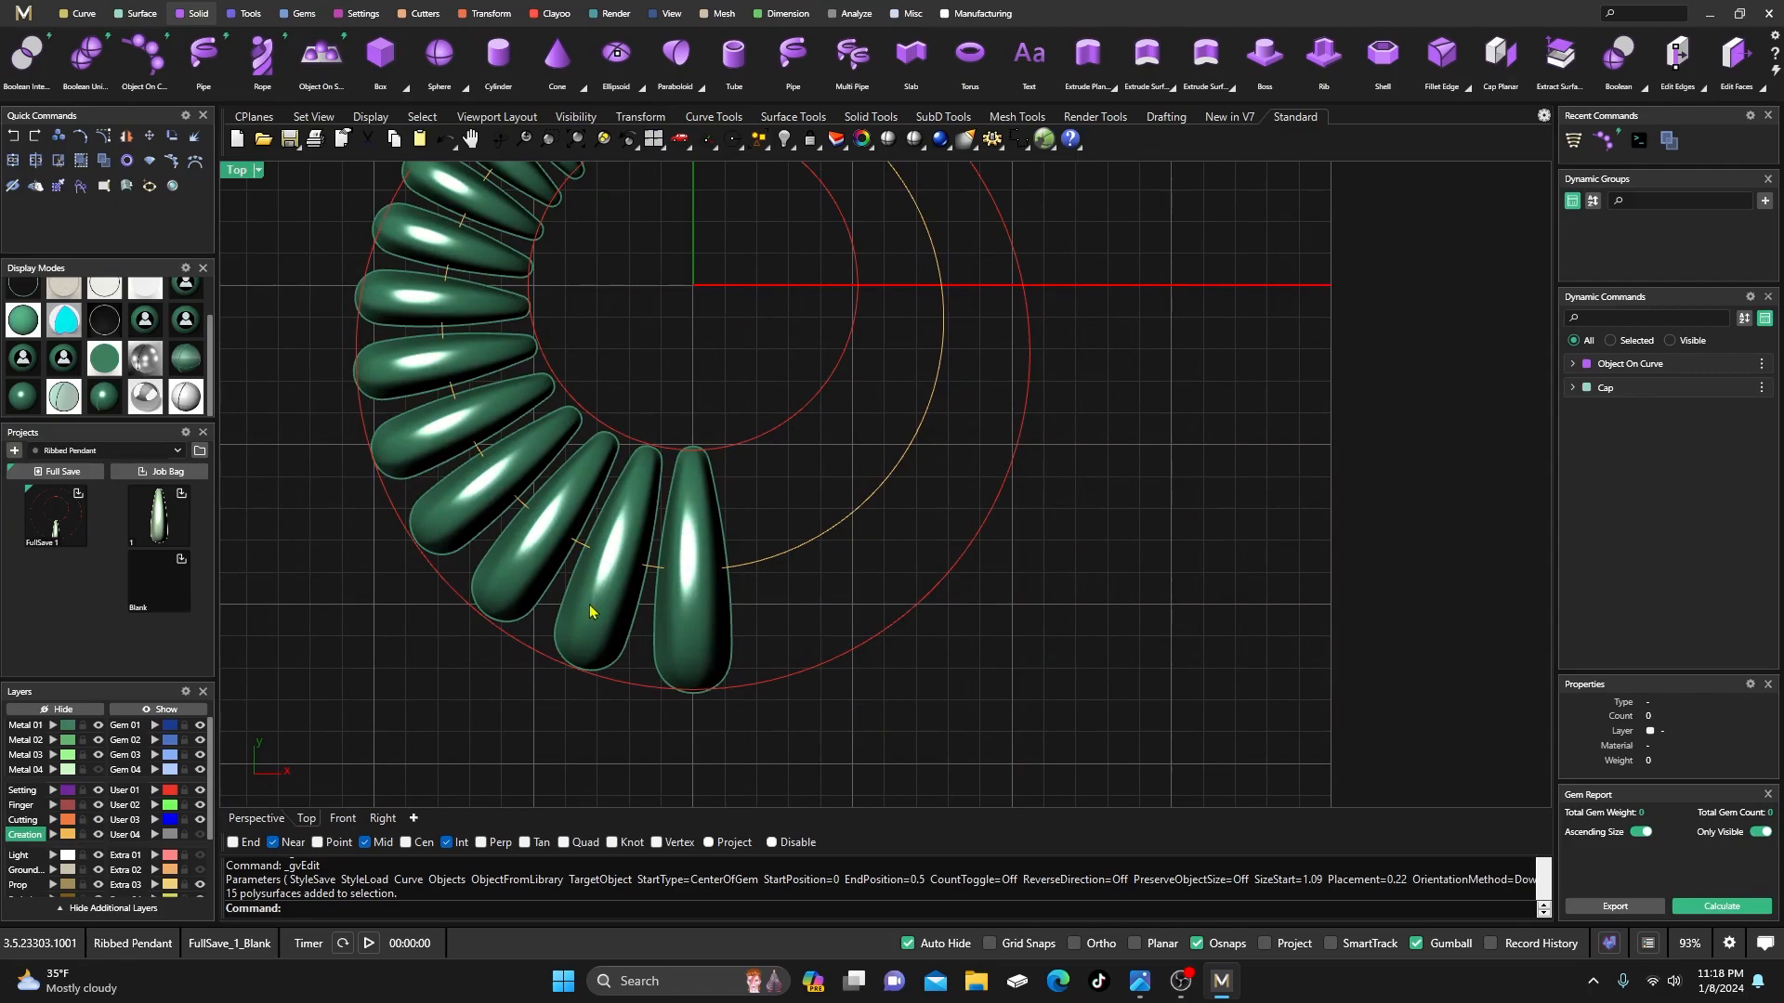
right_drag(602, 605, 615, 641)
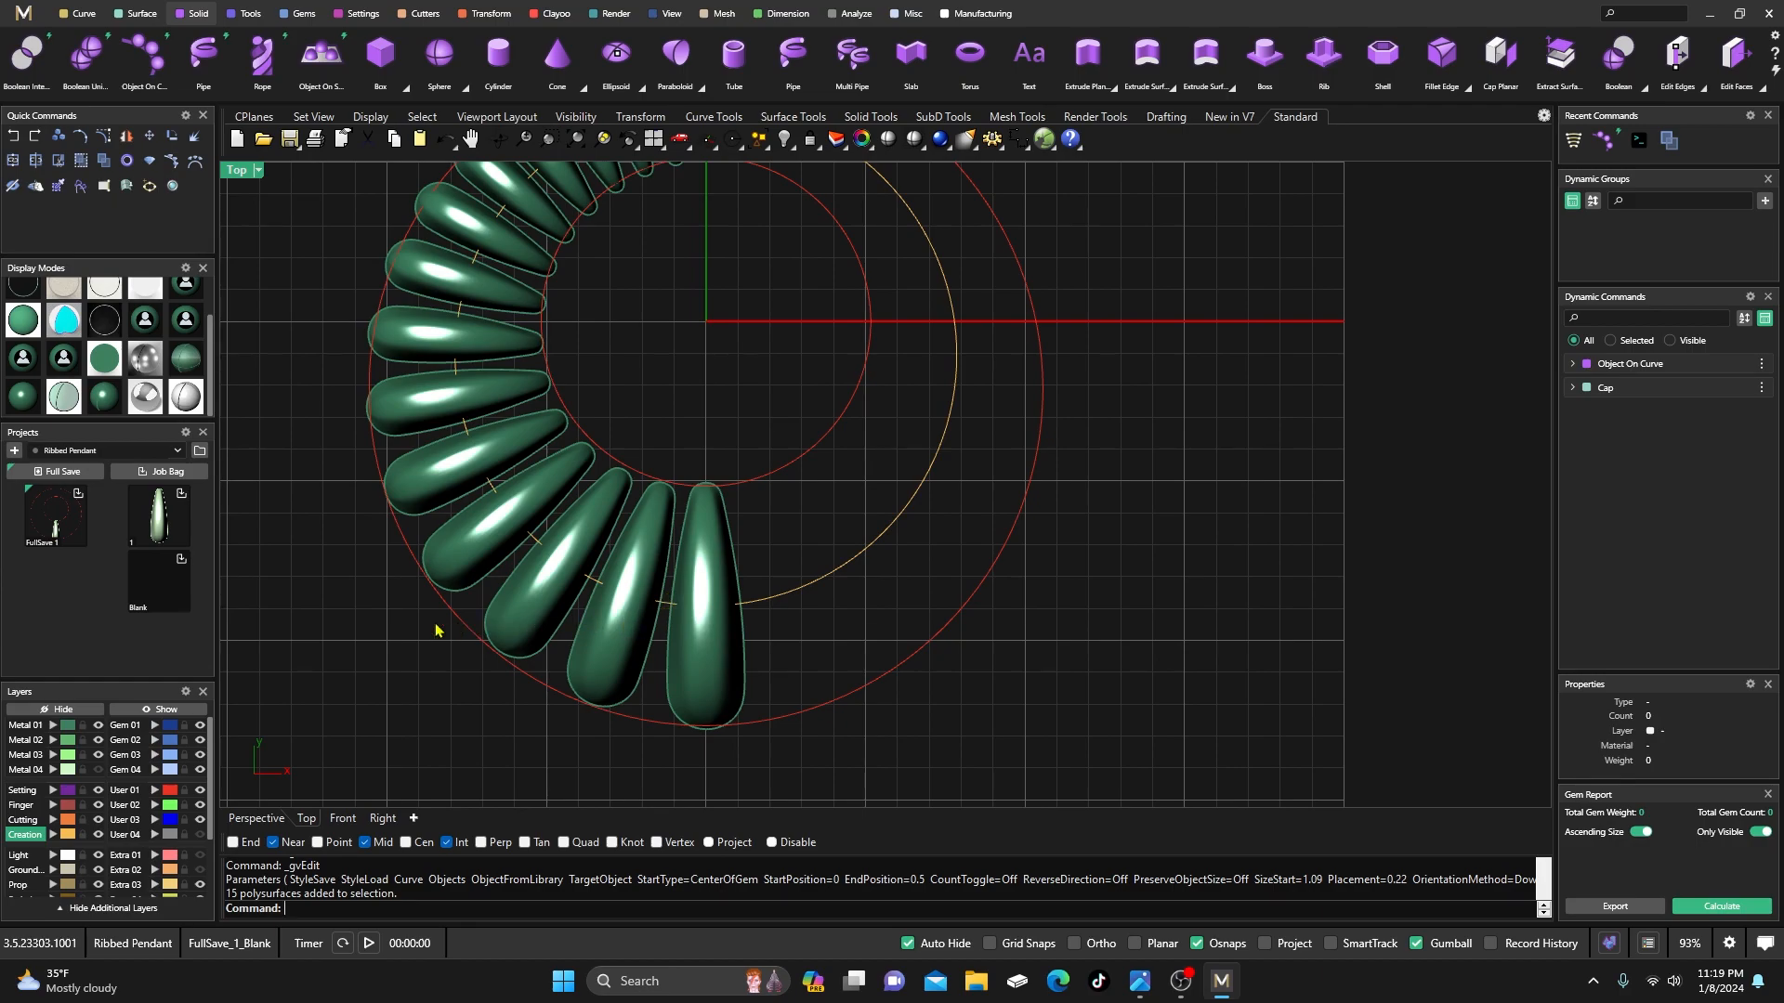
key(alt+Tab)
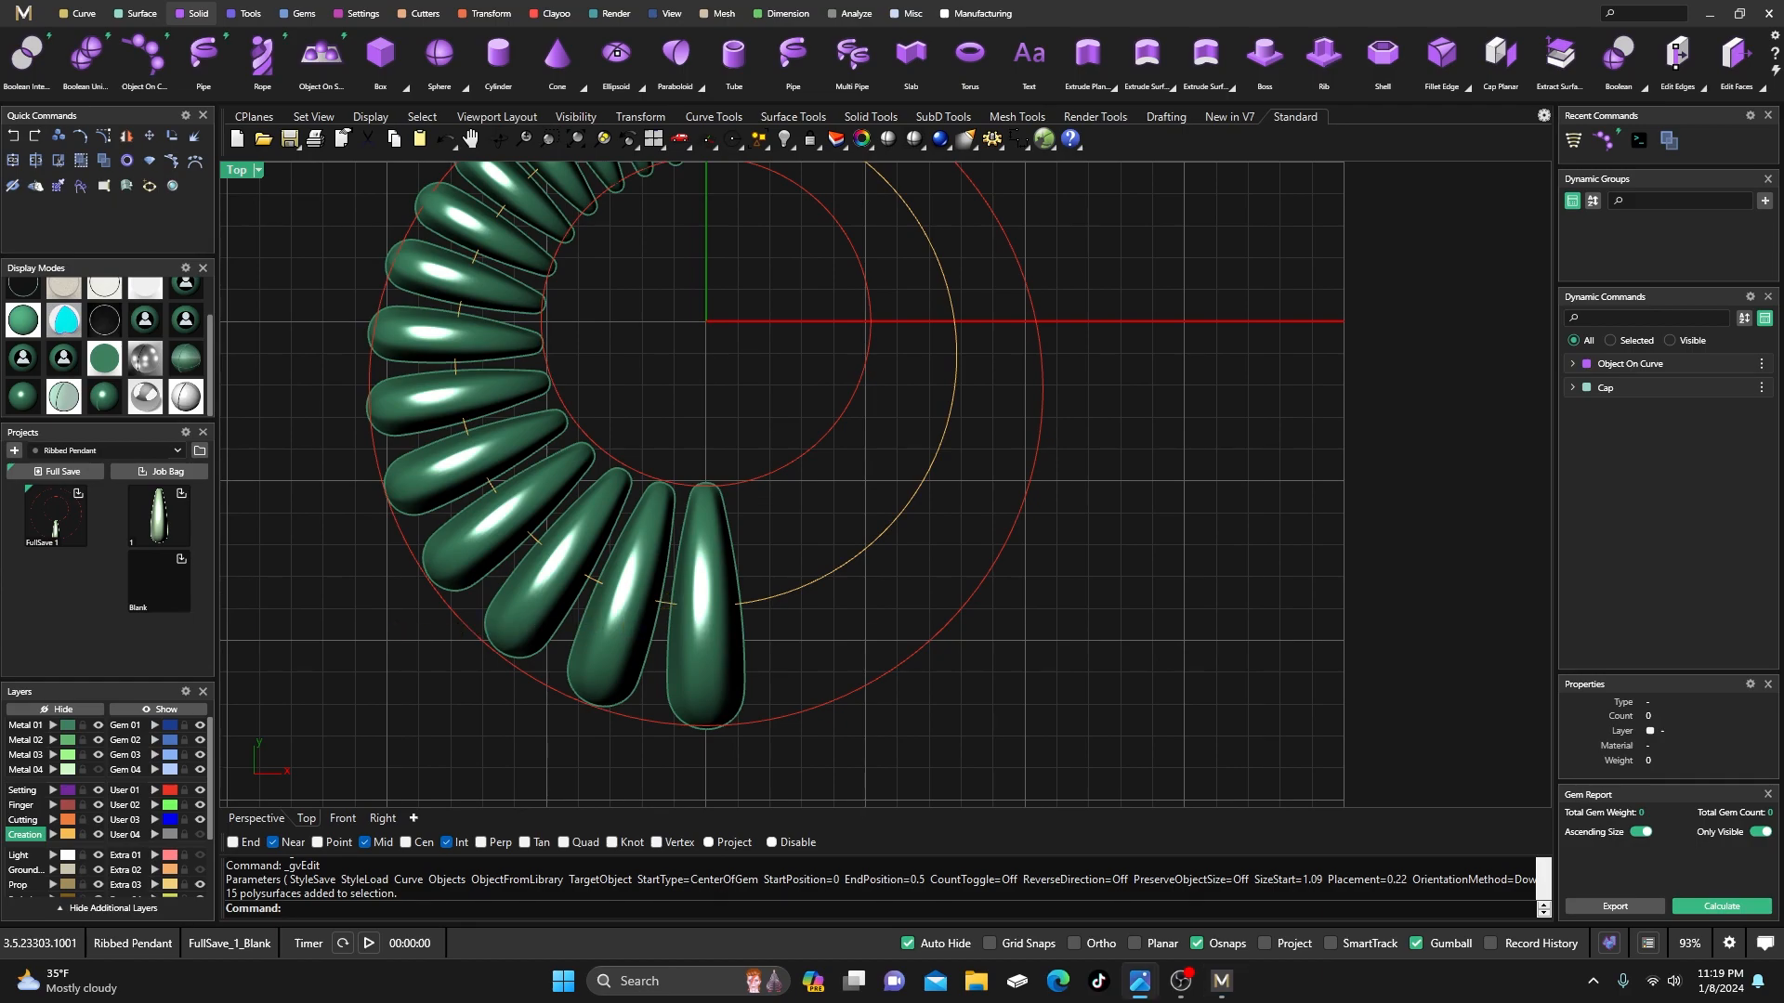
scroll(654, 478, up, 5)
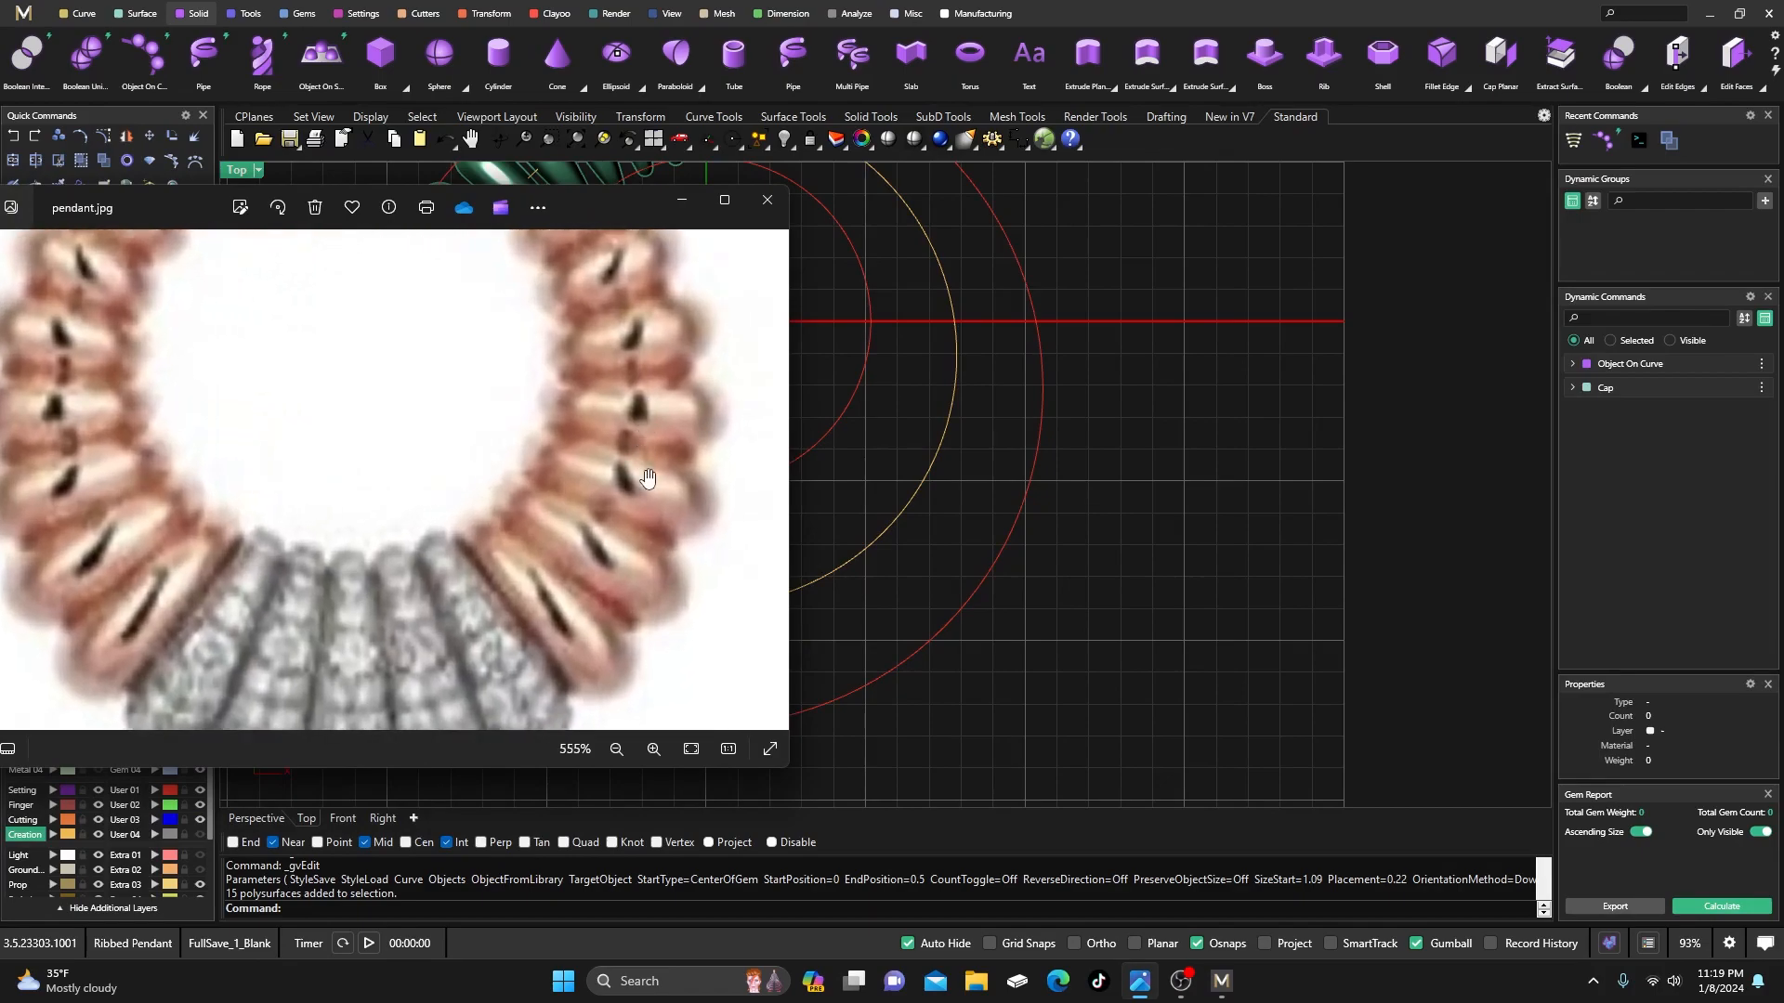
scroll(655, 478, up, 3)
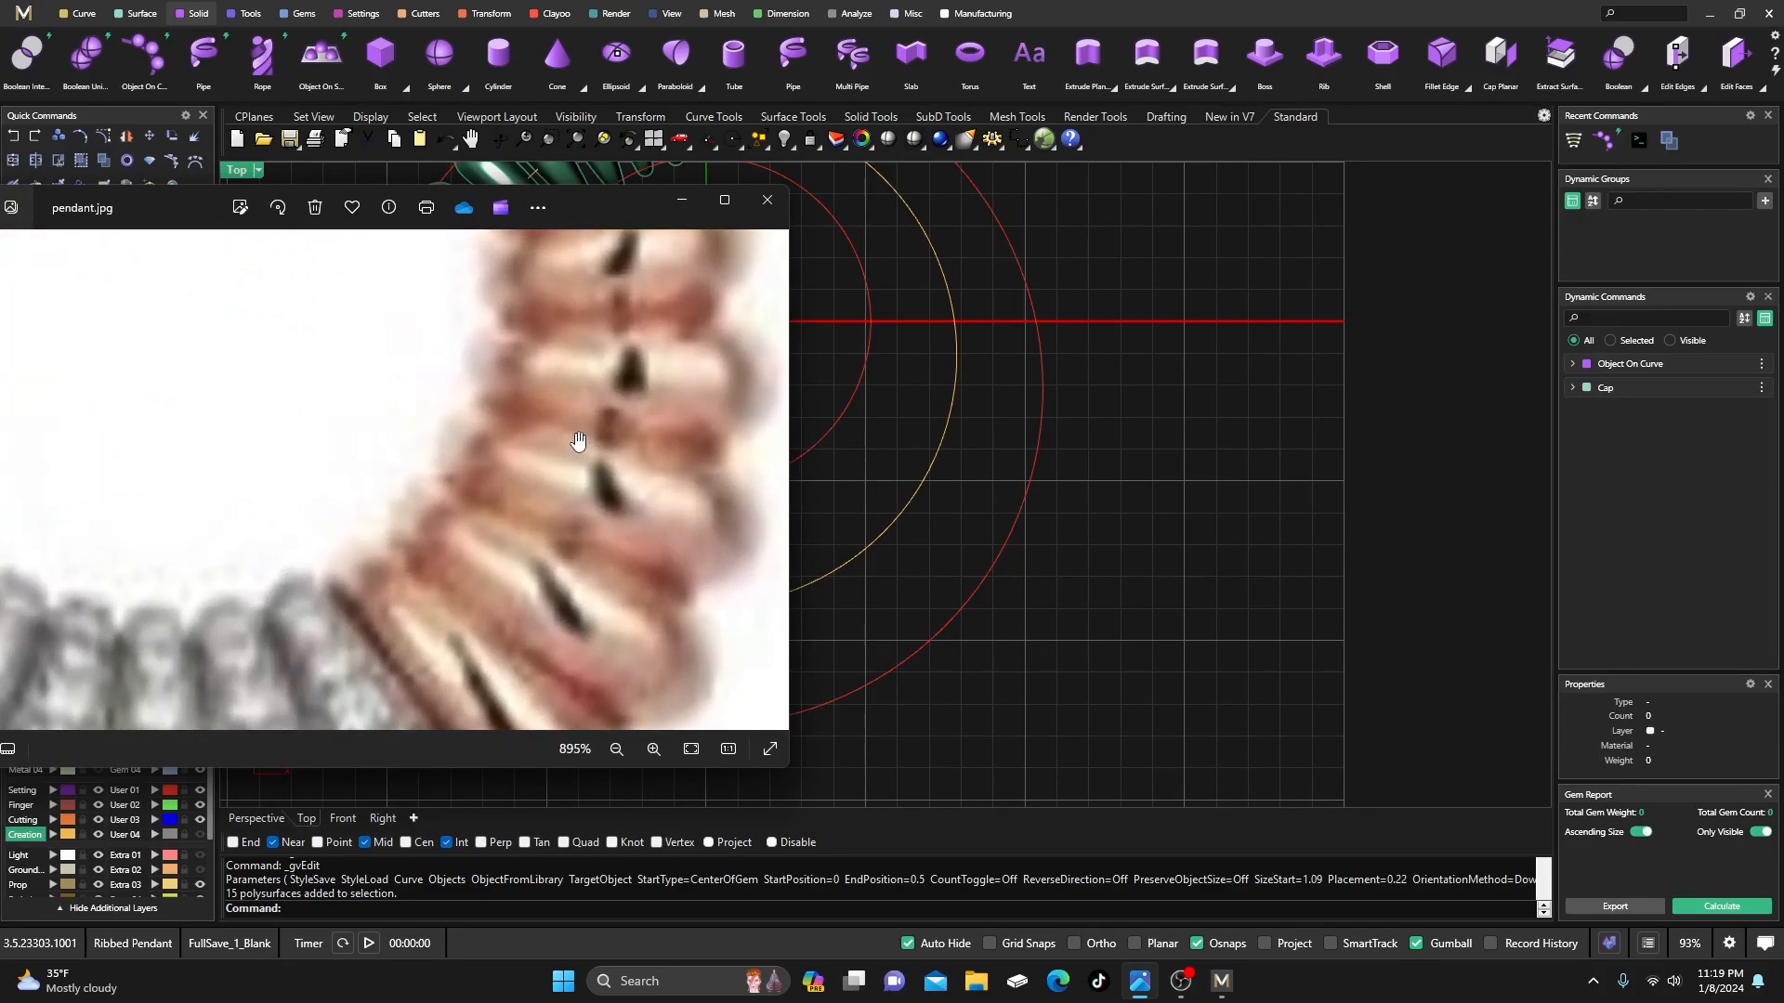
scroll(498, 530, down, 3)
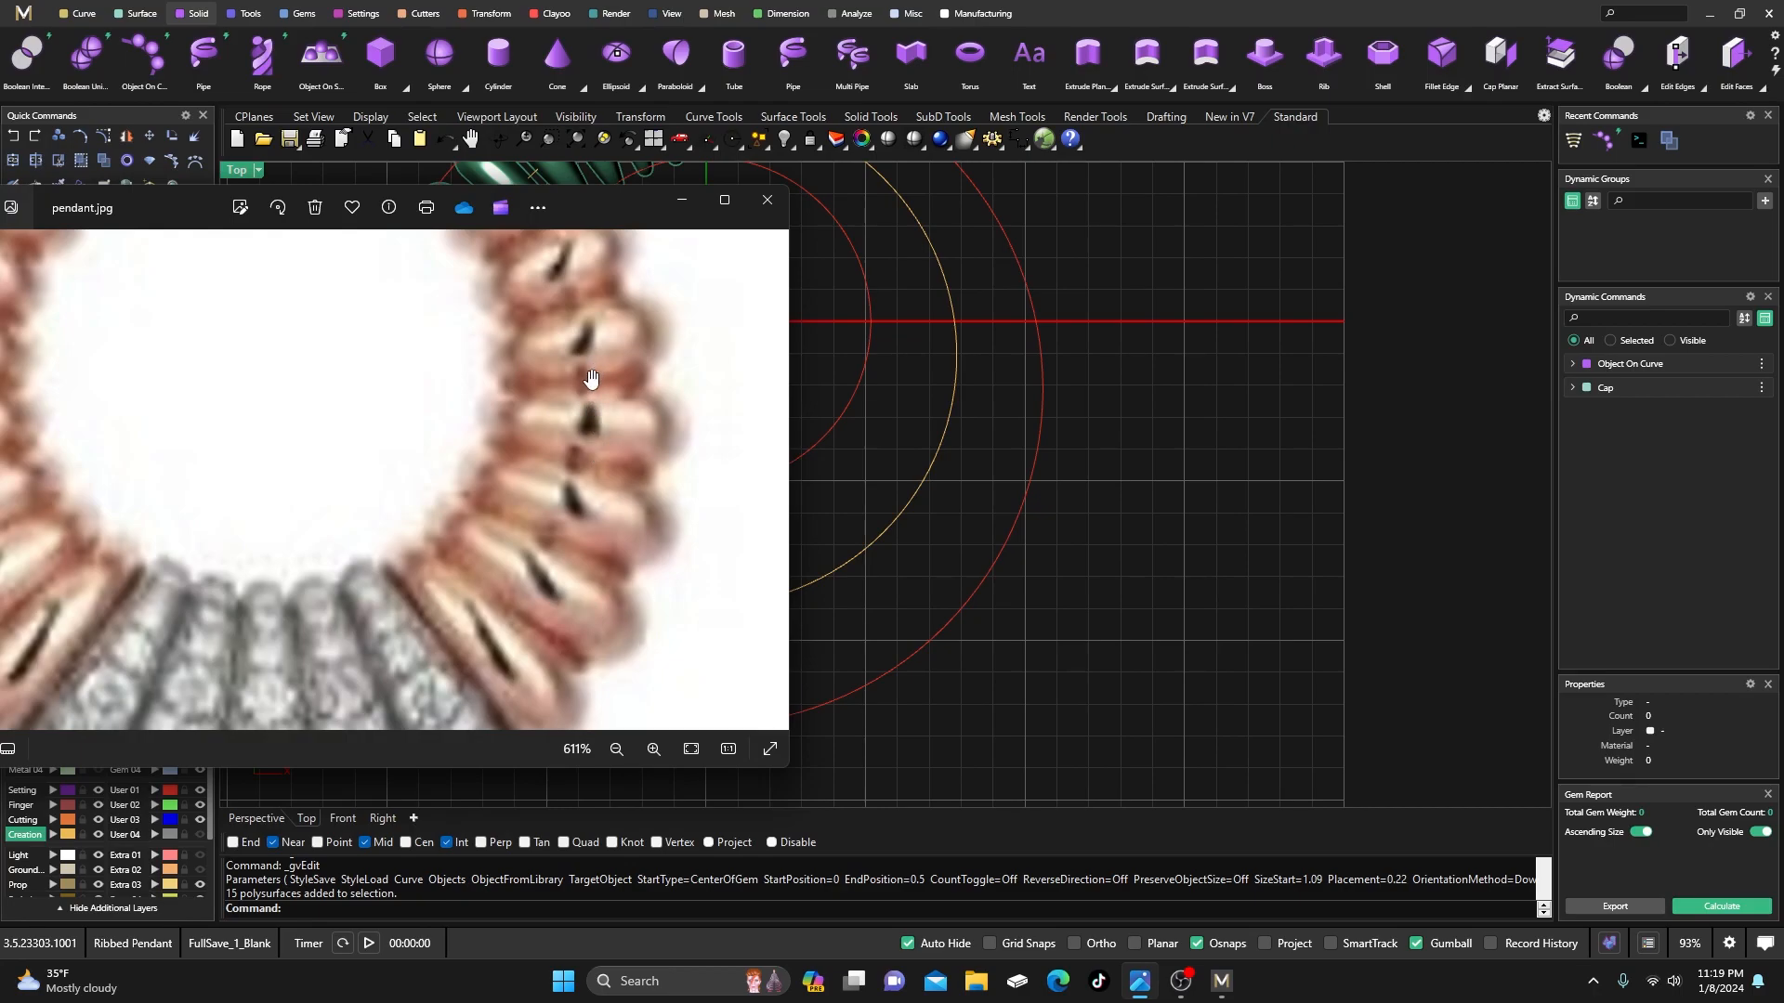
drag(631, 208, 0, 269)
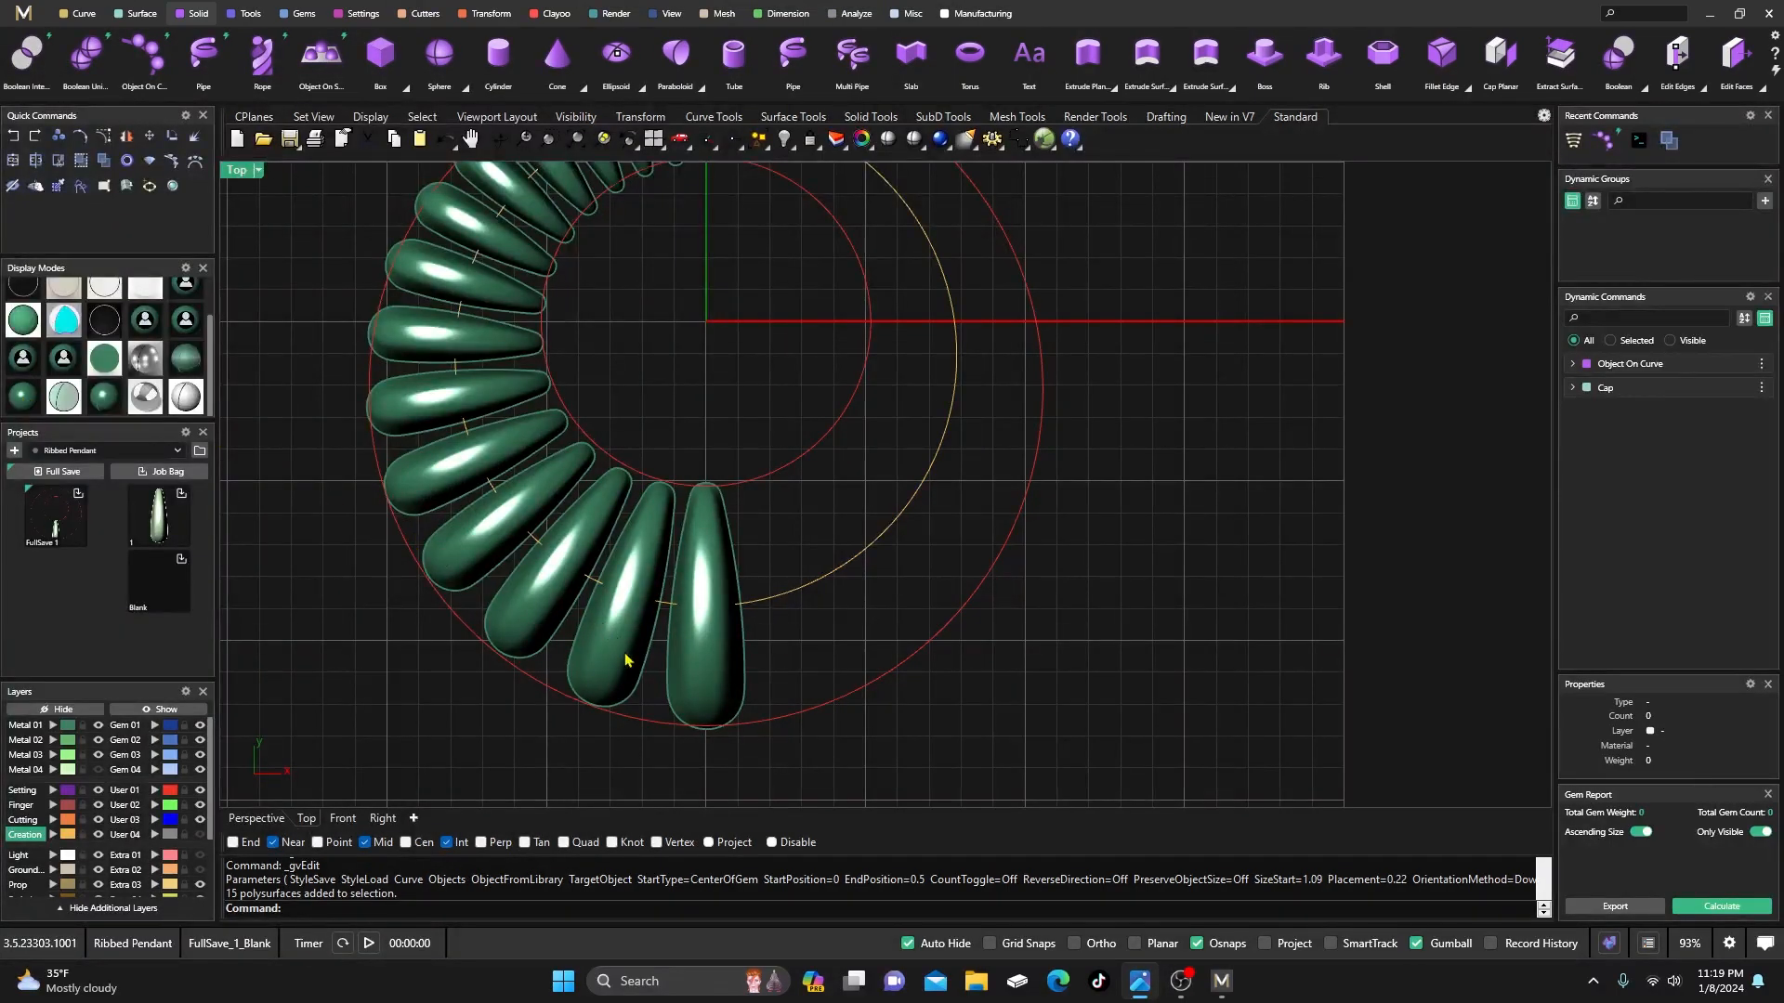
scroll(625, 659, down, 3)
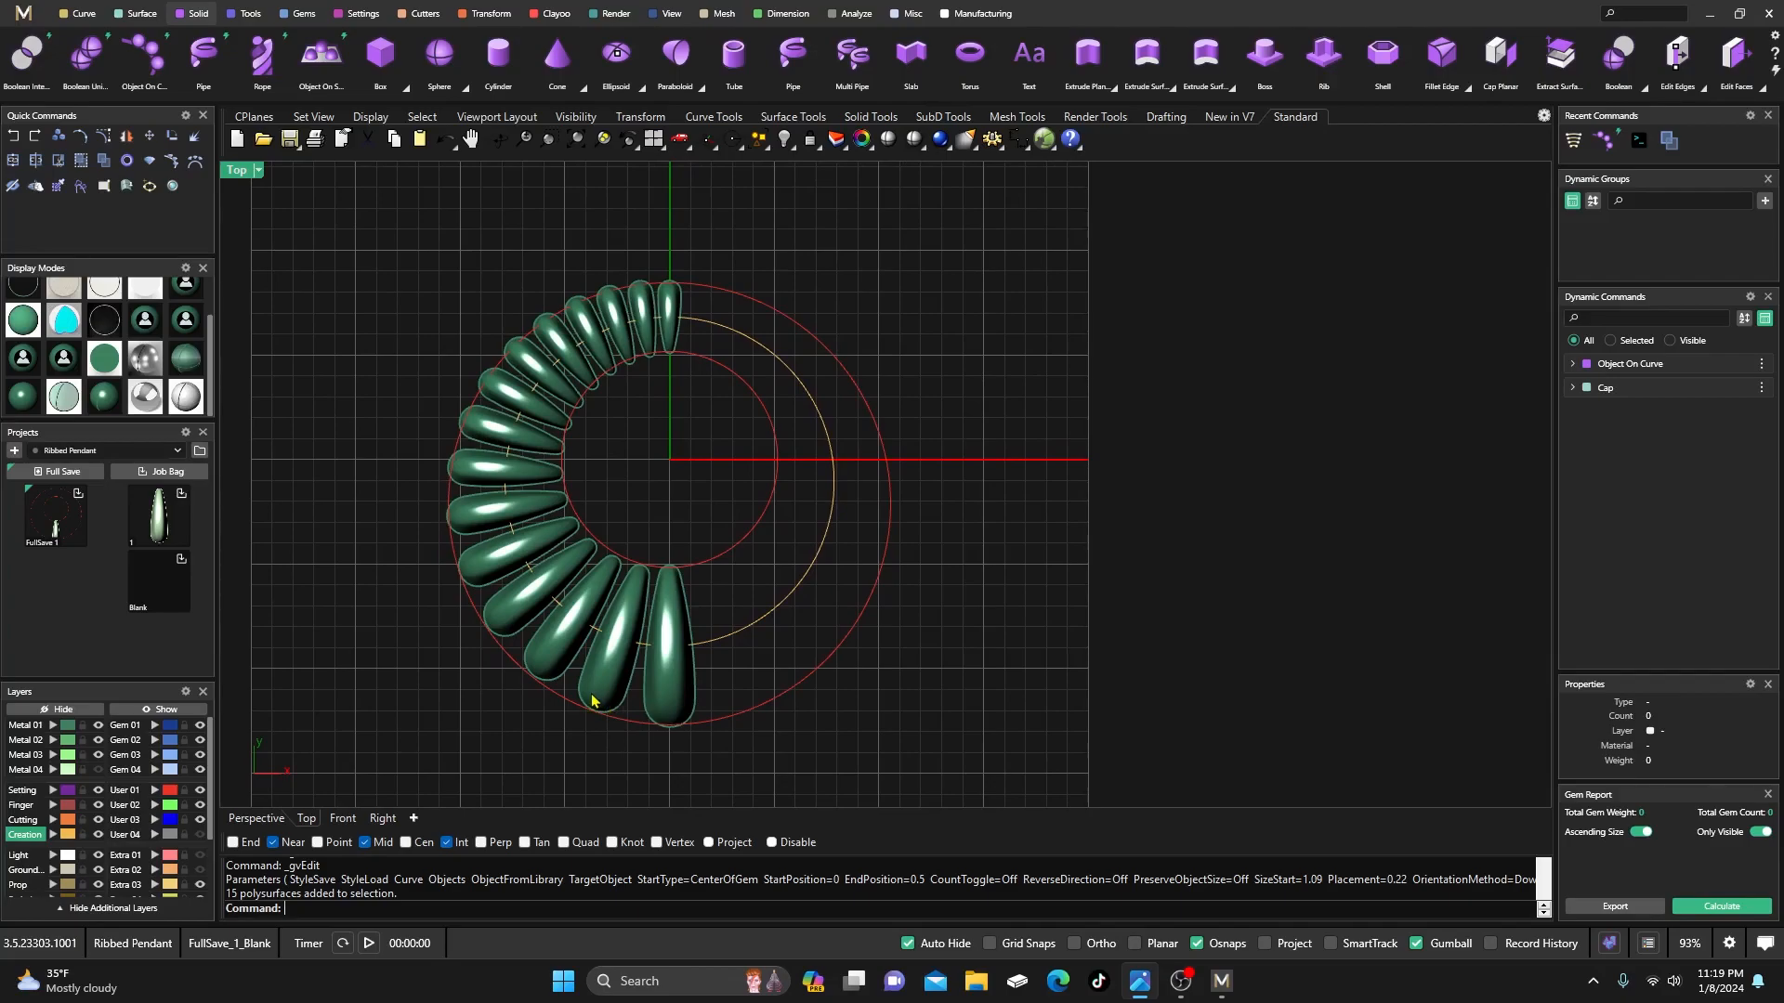
scroll(594, 702, up, 2)
scroll(613, 689, down, 3)
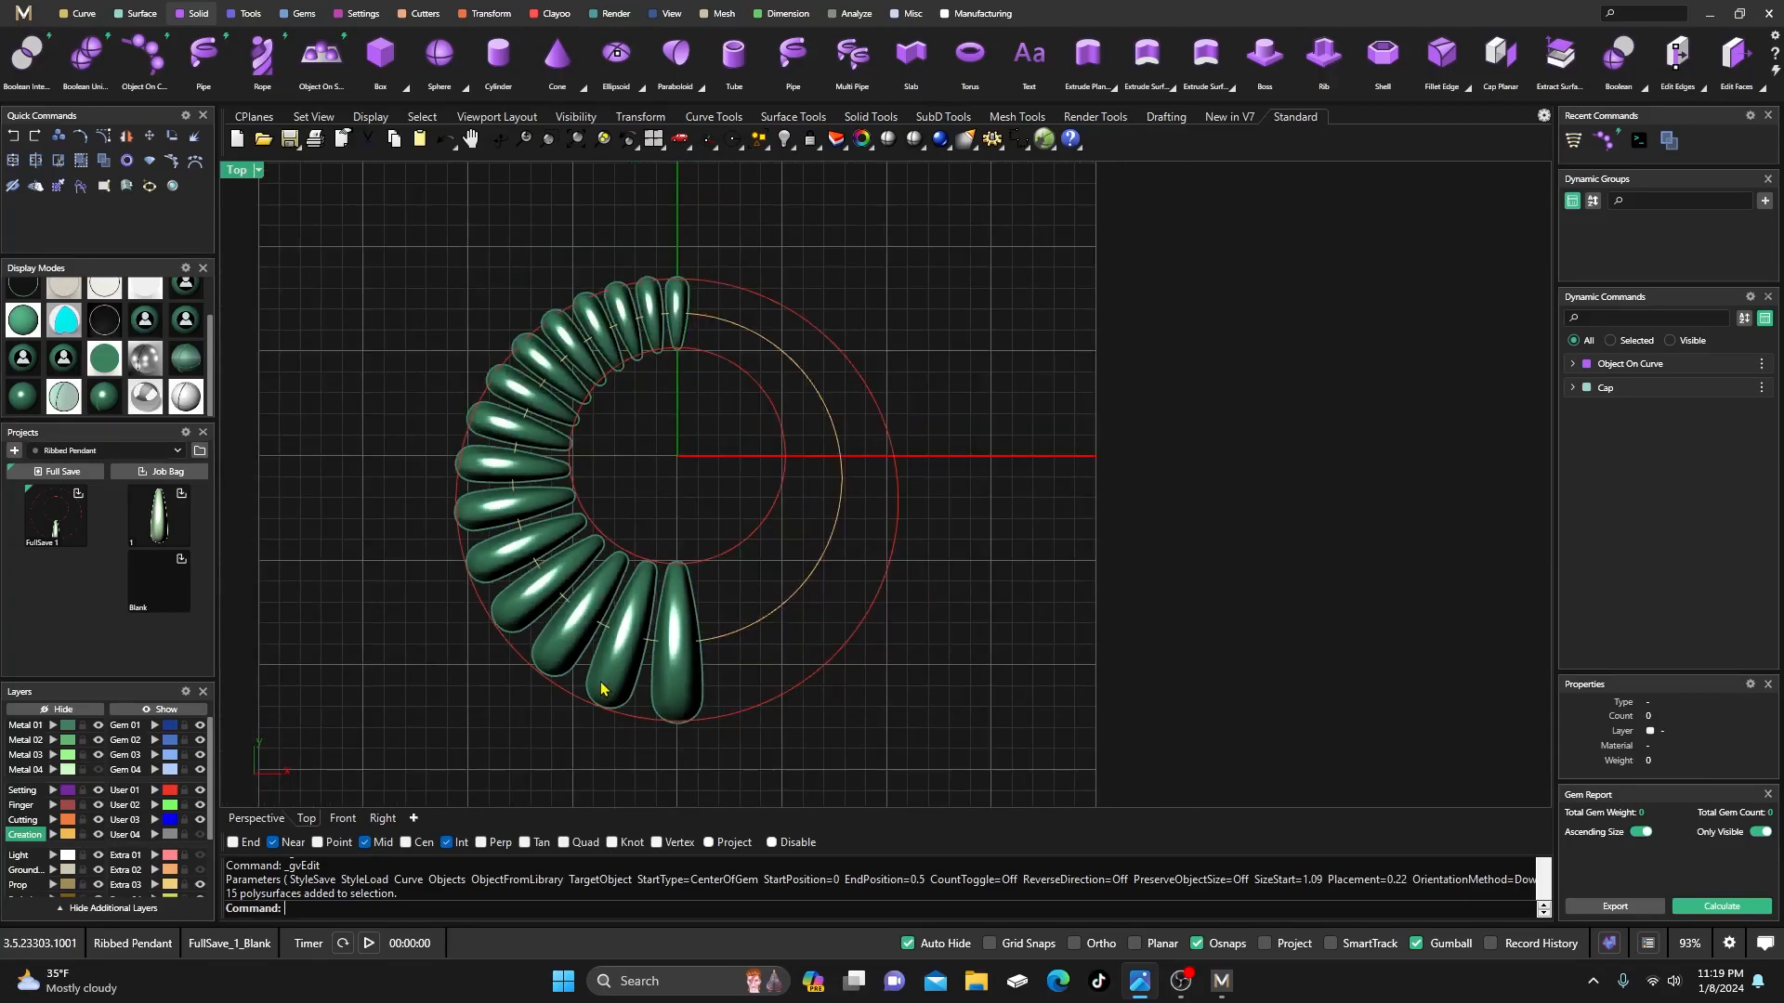
right_drag(530, 765, 515, 713)
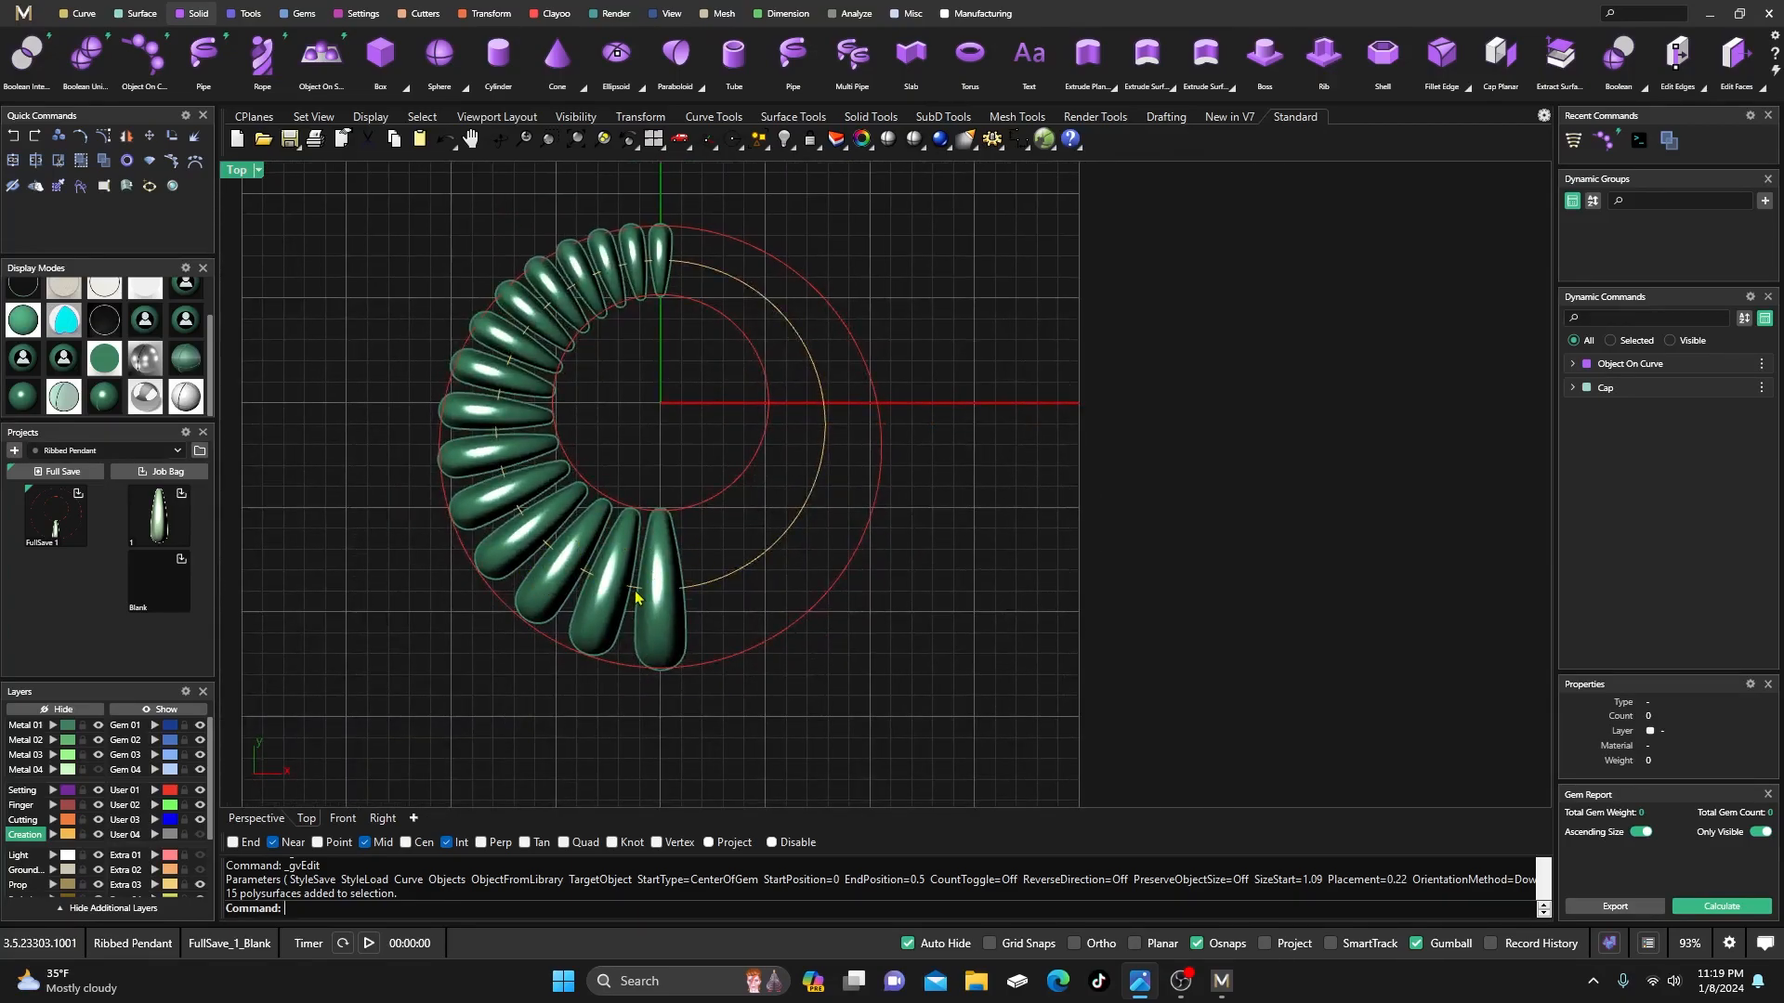
click(582, 628)
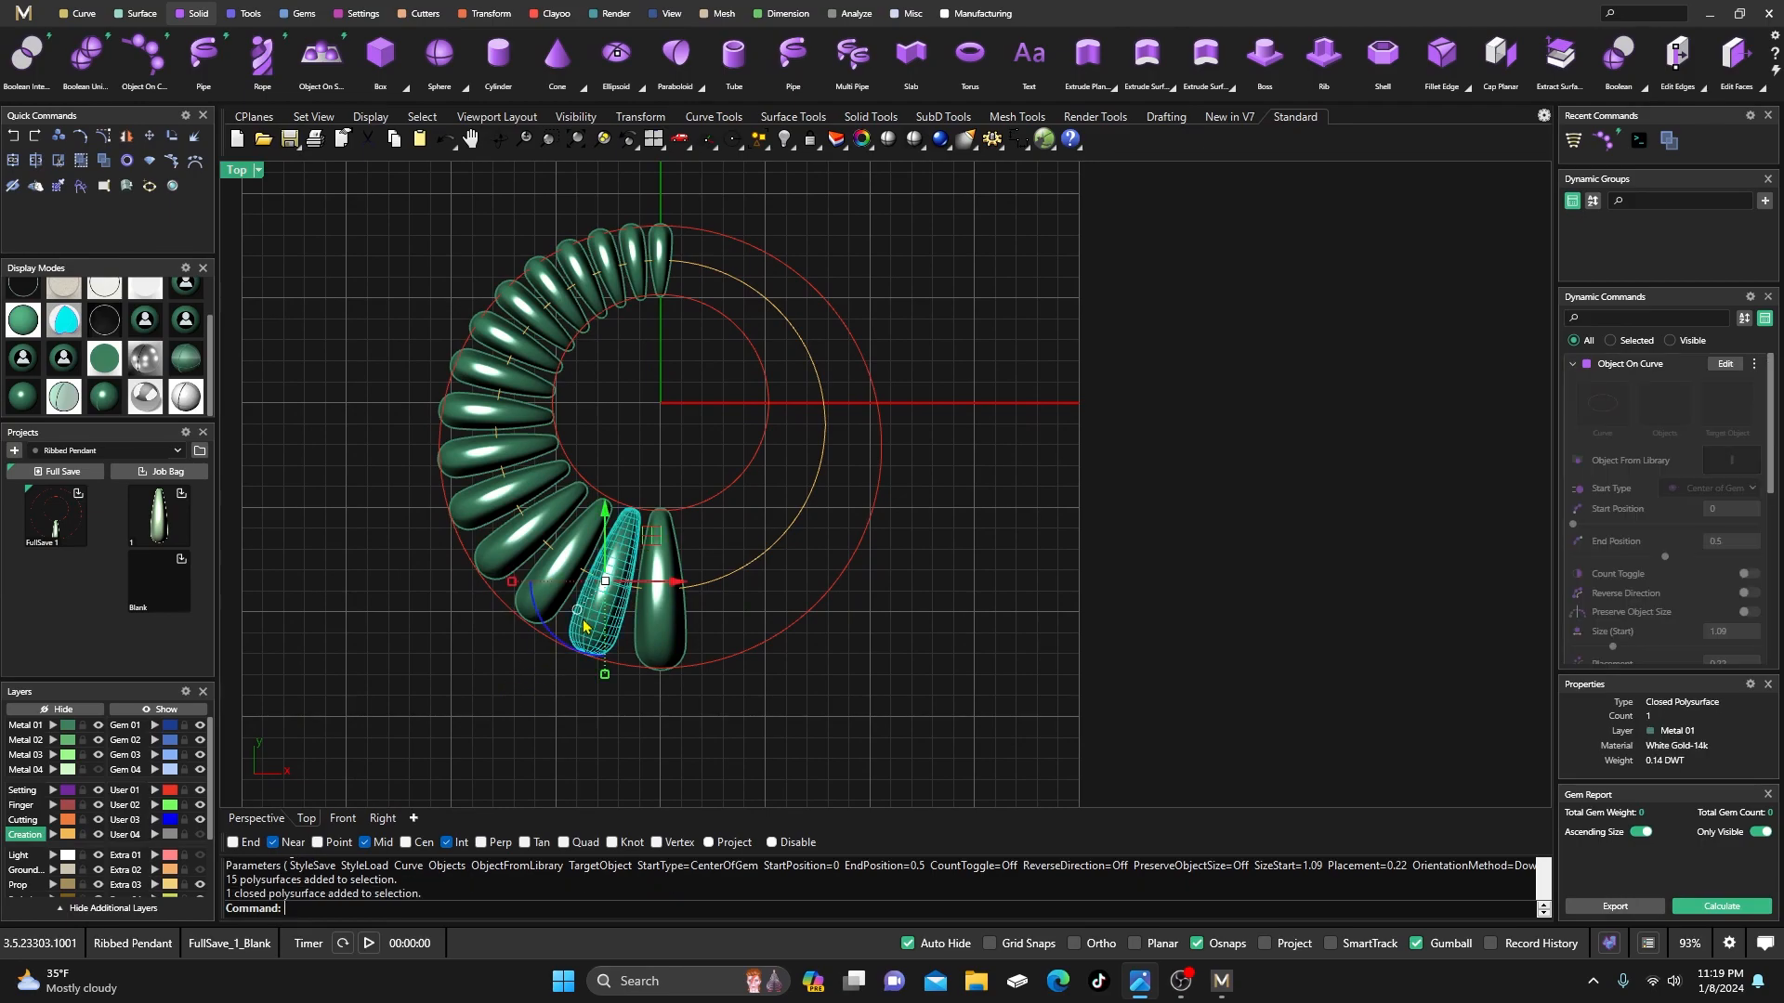
scroll(585, 626, up, 5)
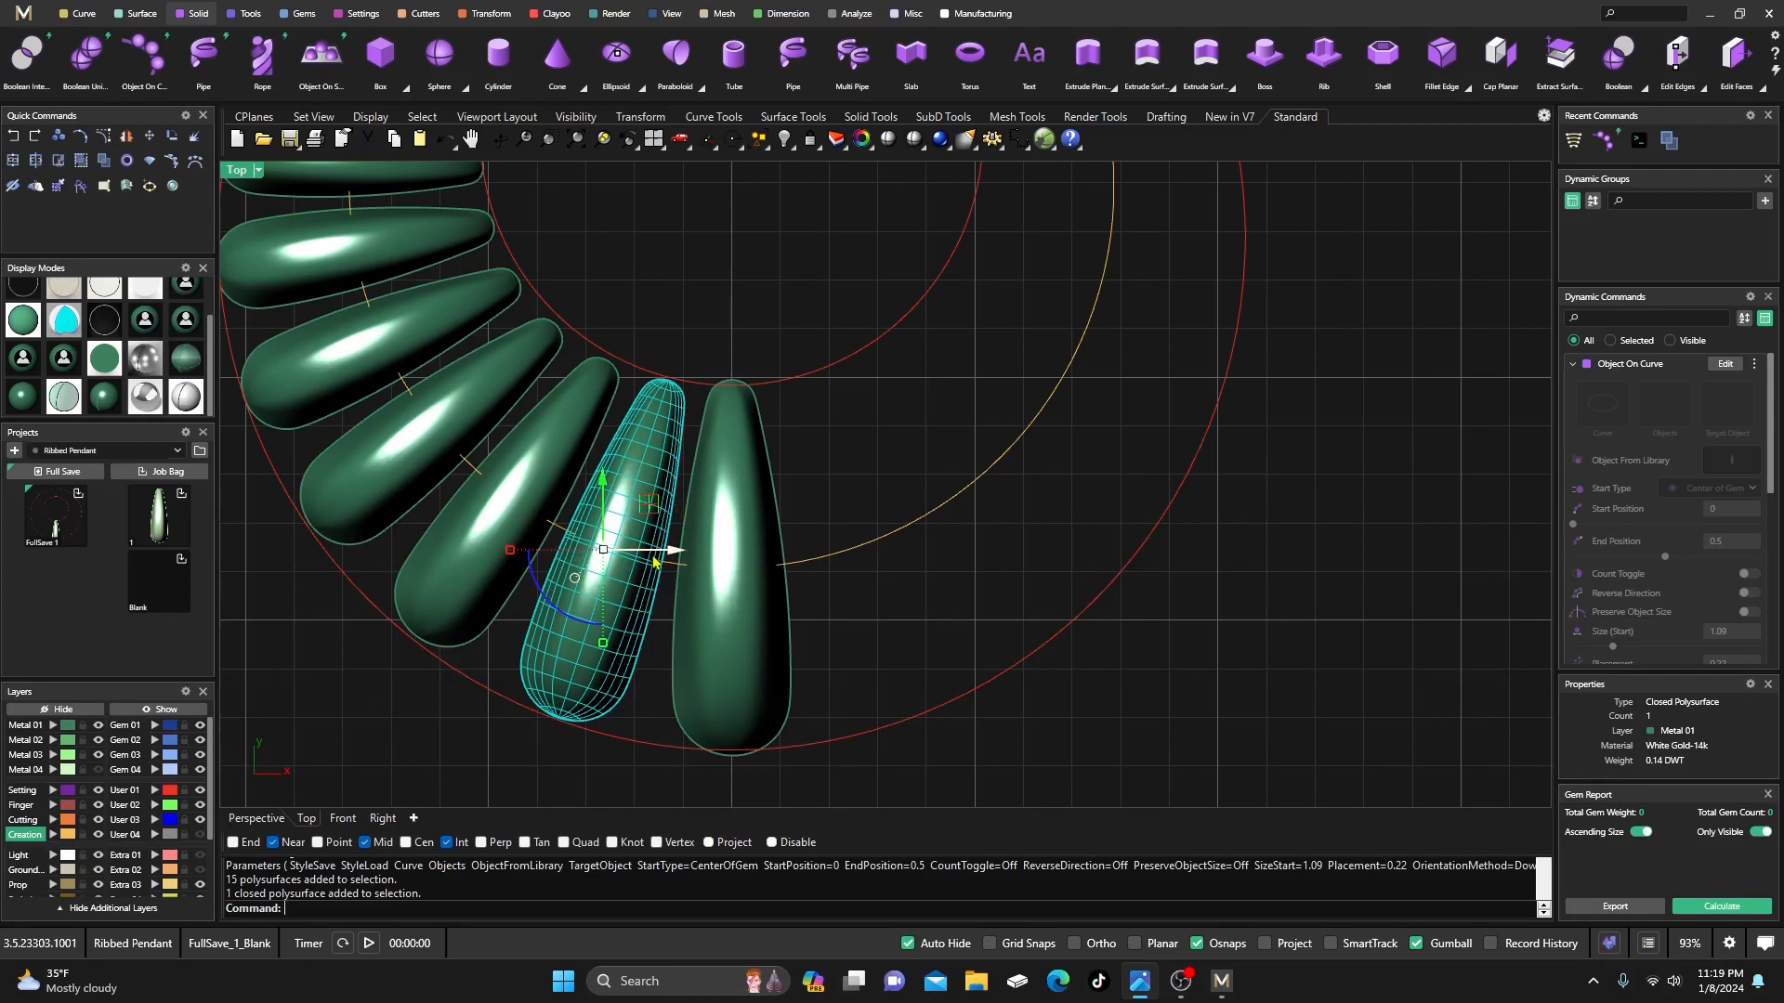
click(673, 373)
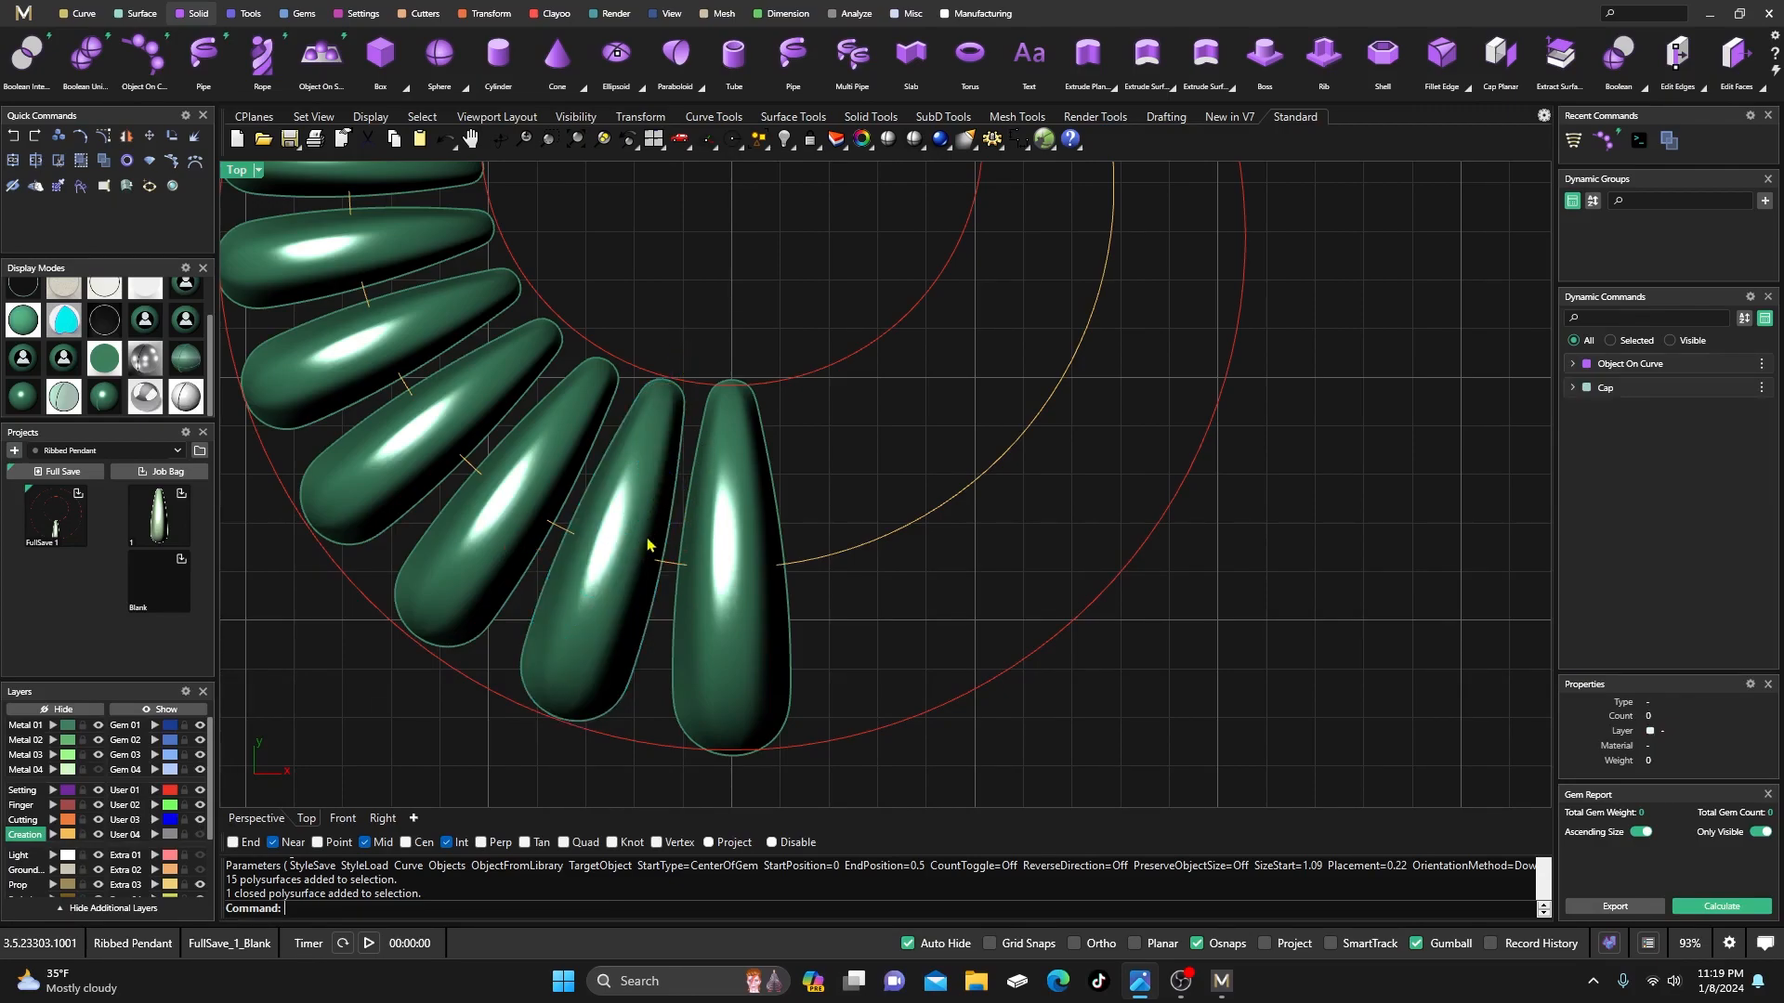
- Save the whole half-ring of ribs with its guide circles to the job bag
scroll(651, 565, down, 5)
drag(477, 280, 873, 669)
click(156, 471)
click(404, 618)
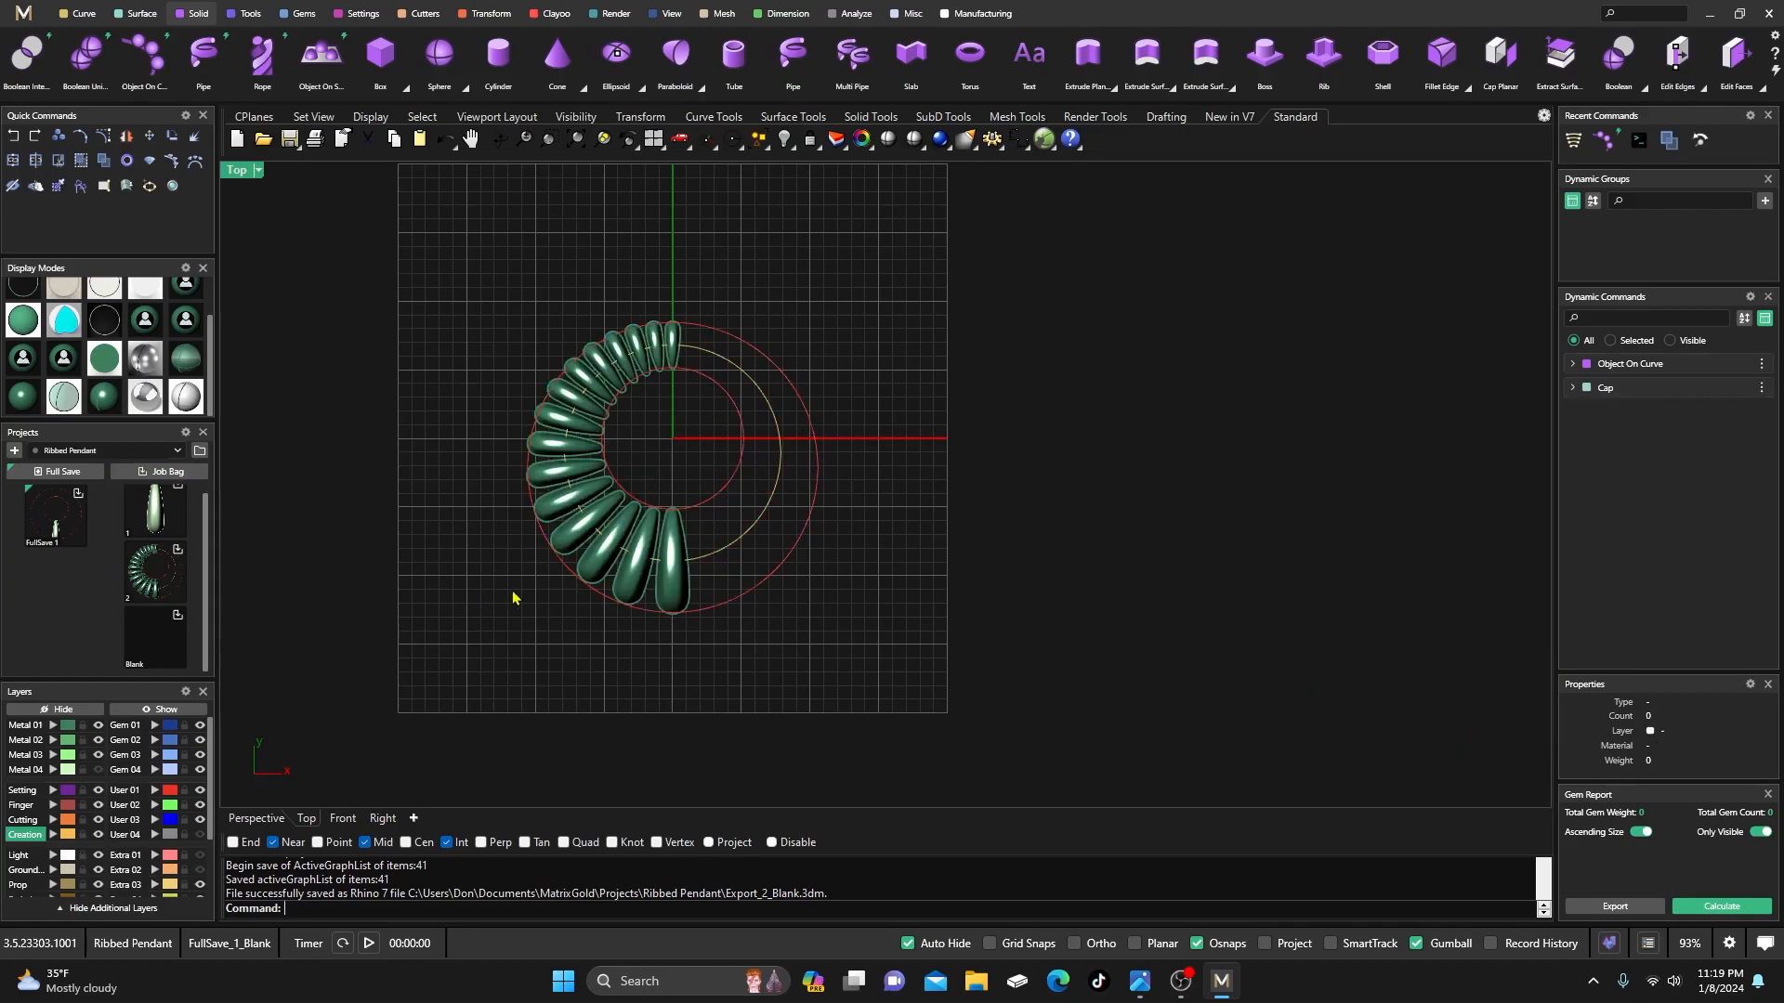
- Relocate the gumball of the rib beside the bottom centre rib to its outer tip, with the X axis aimed at its inner tip
scroll(548, 569, up, 6)
scroll(576, 664, up, 3)
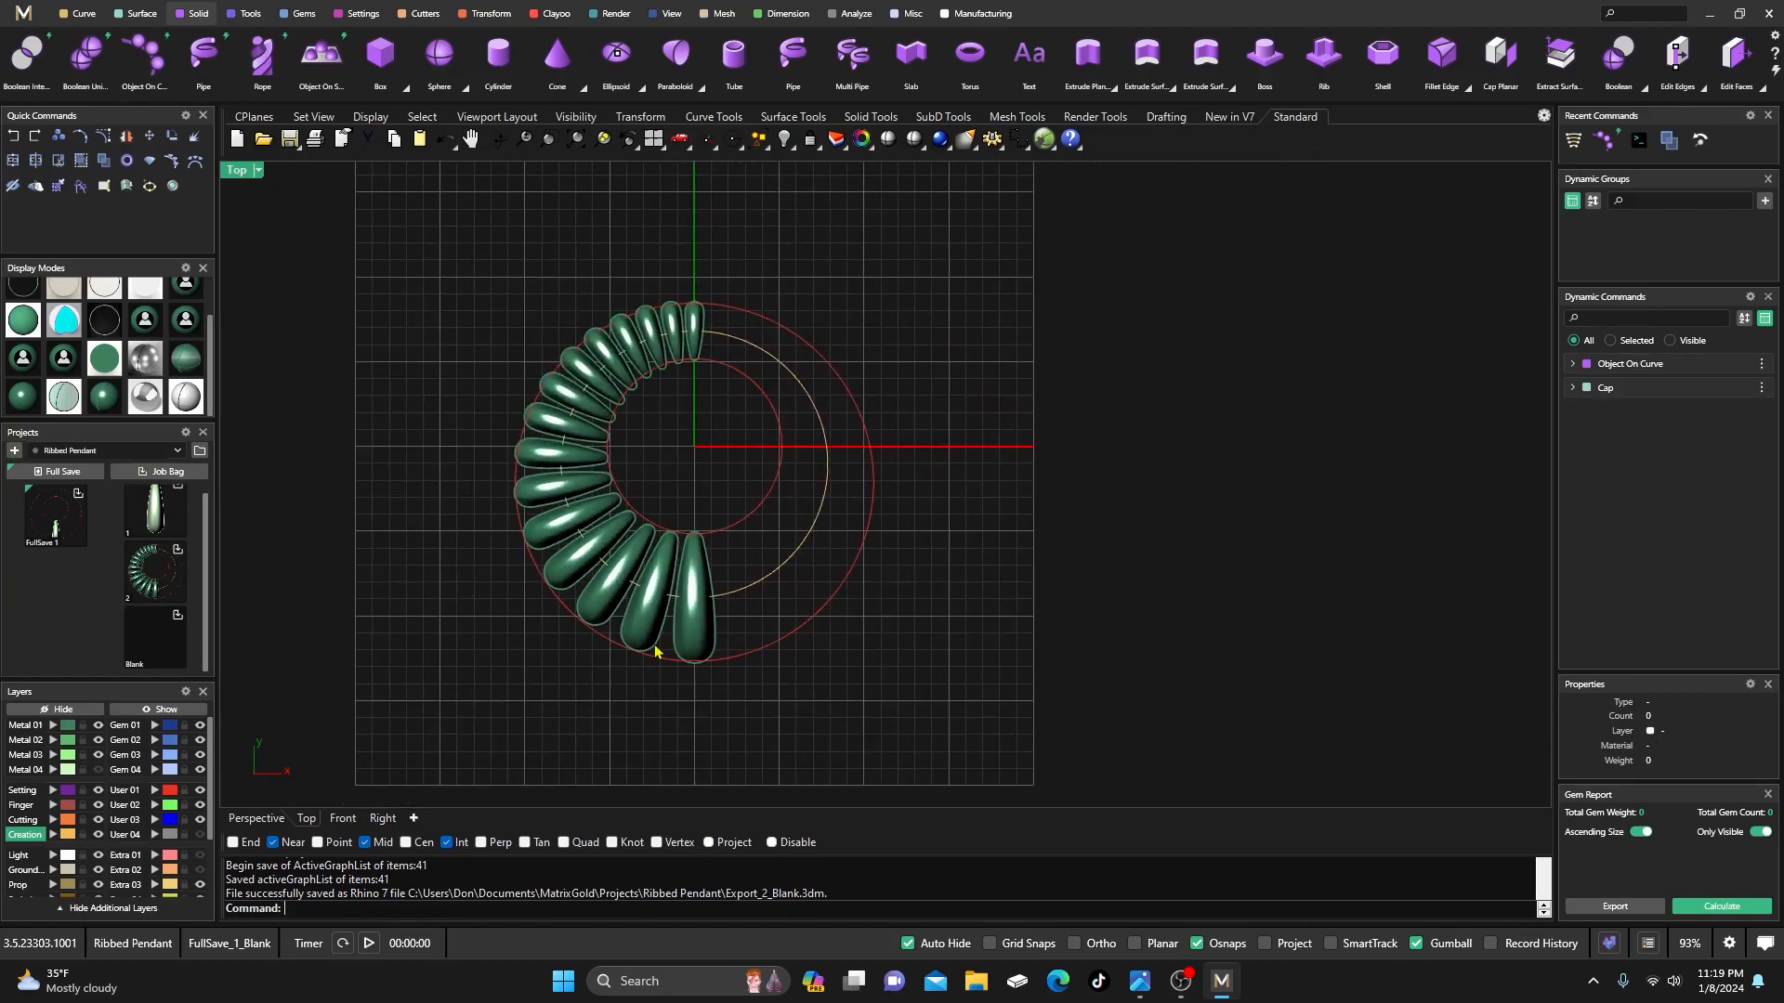
click(628, 605)
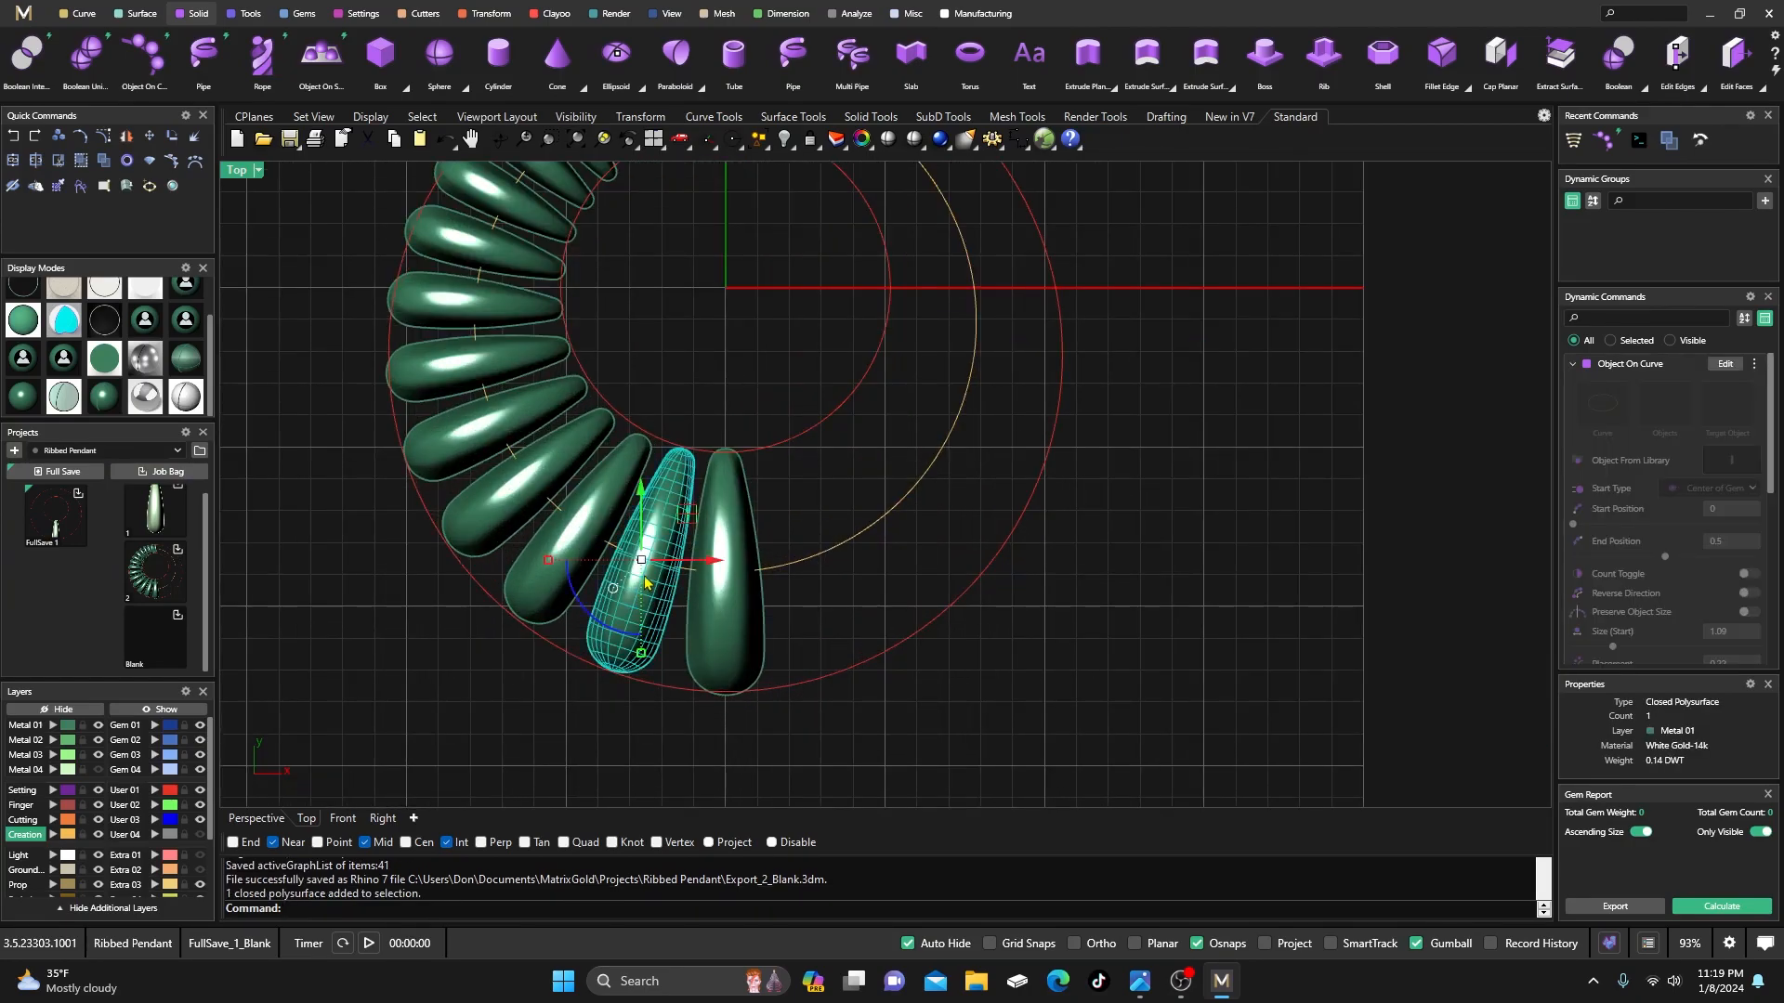
click(613, 589)
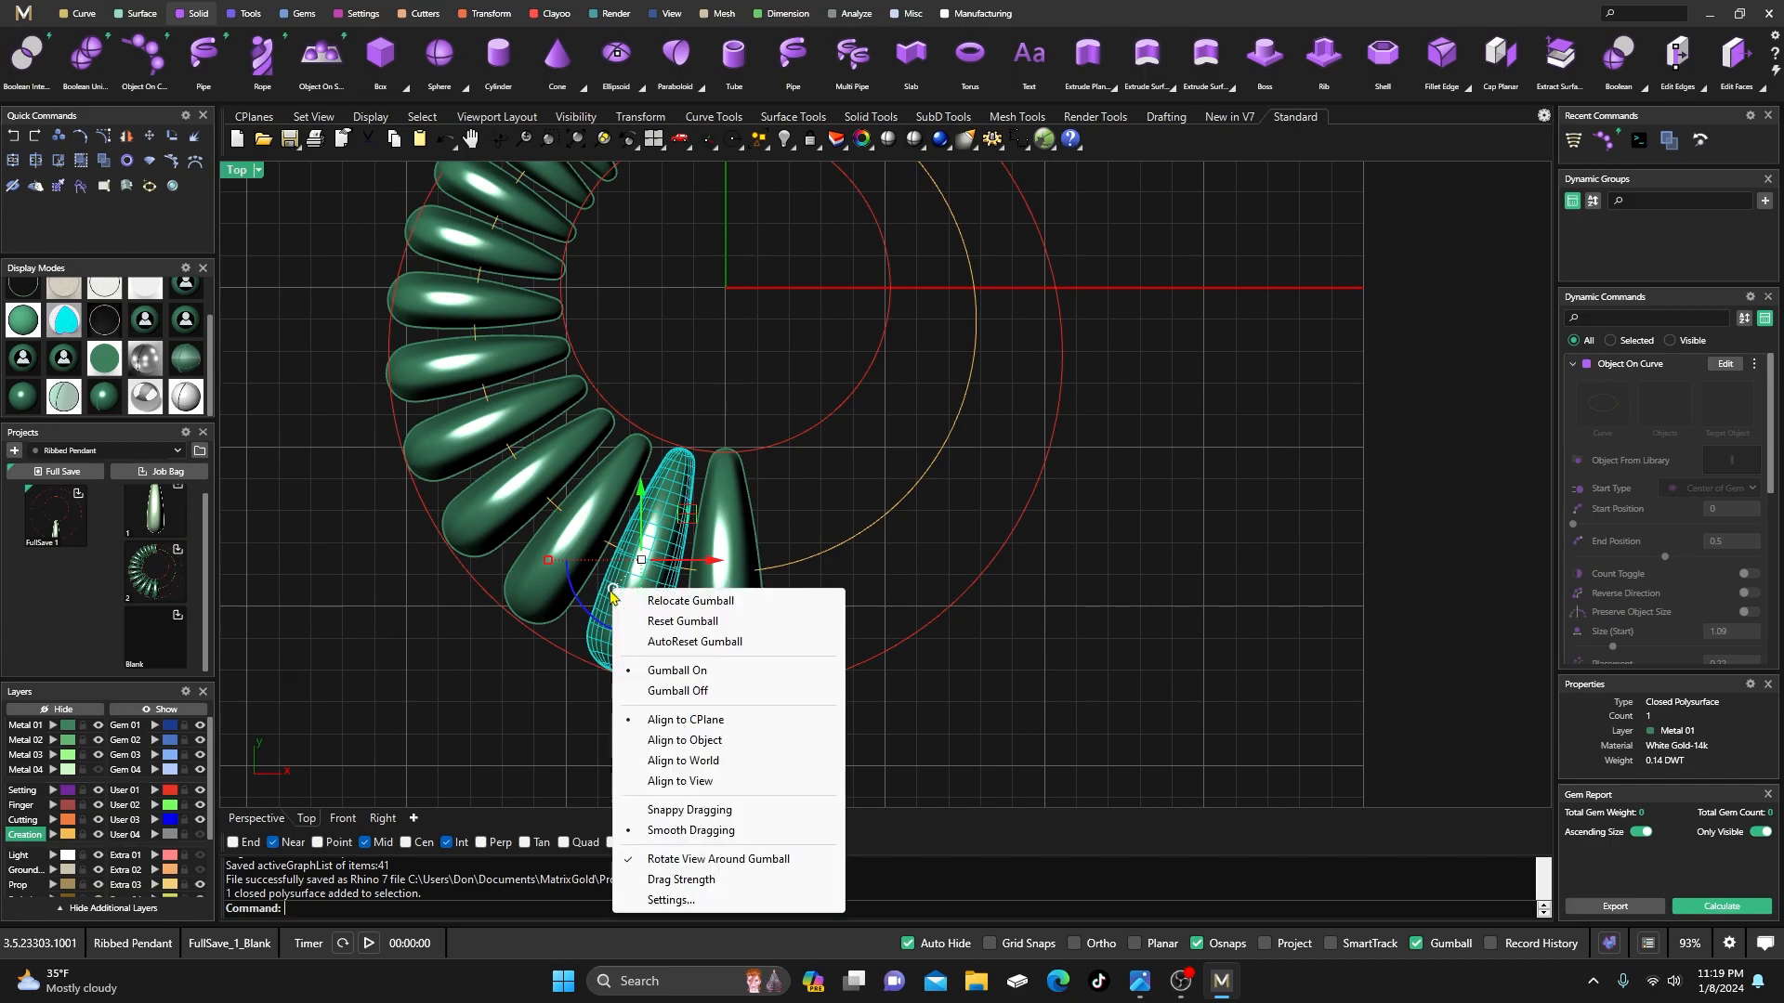
click(690, 601)
click(612, 669)
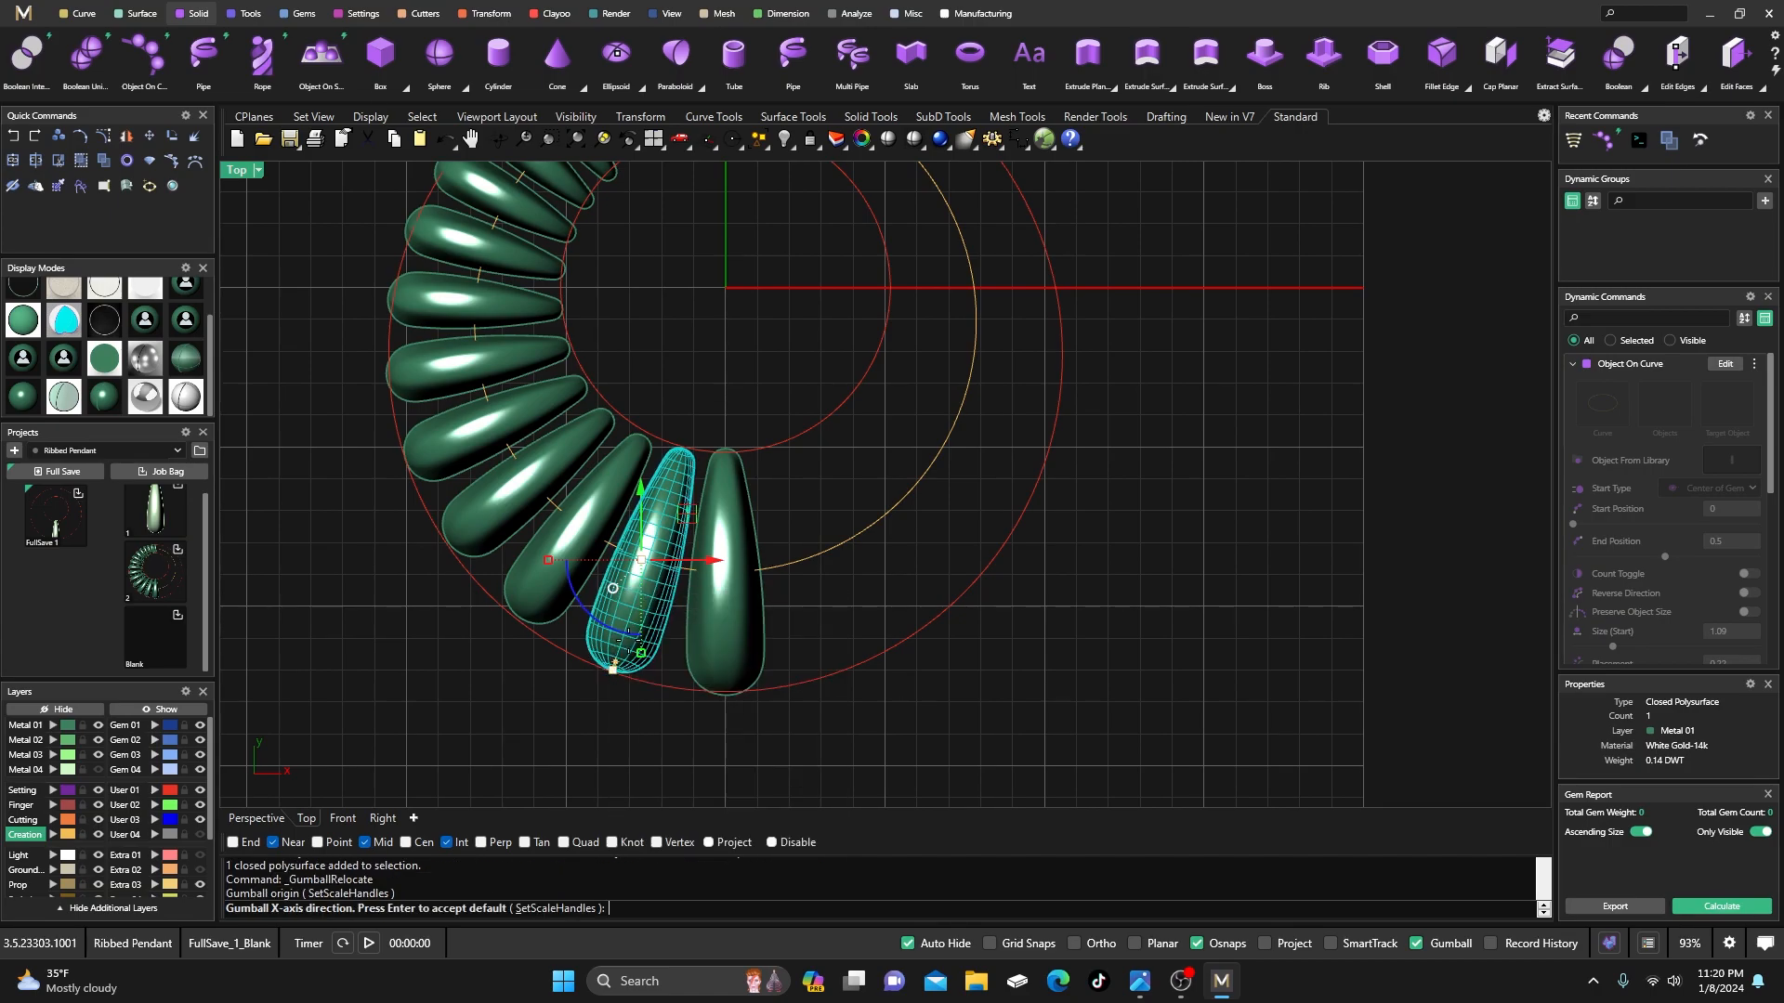
click(683, 450)
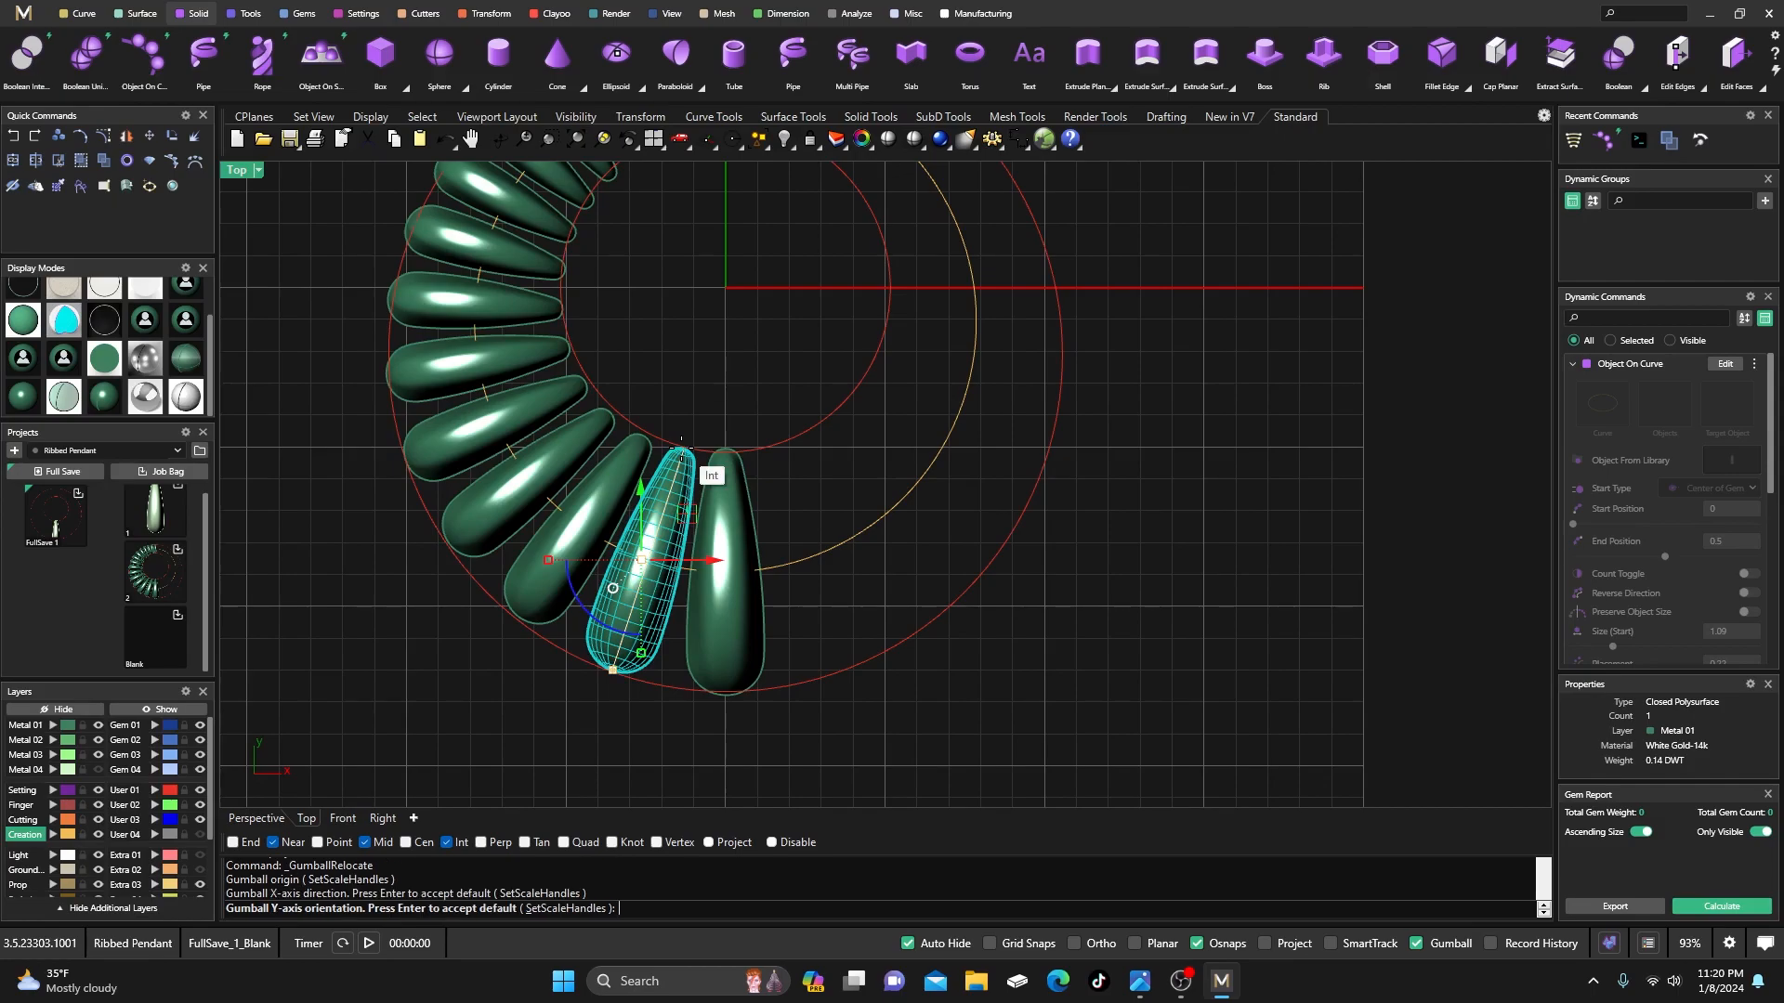
click(678, 511)
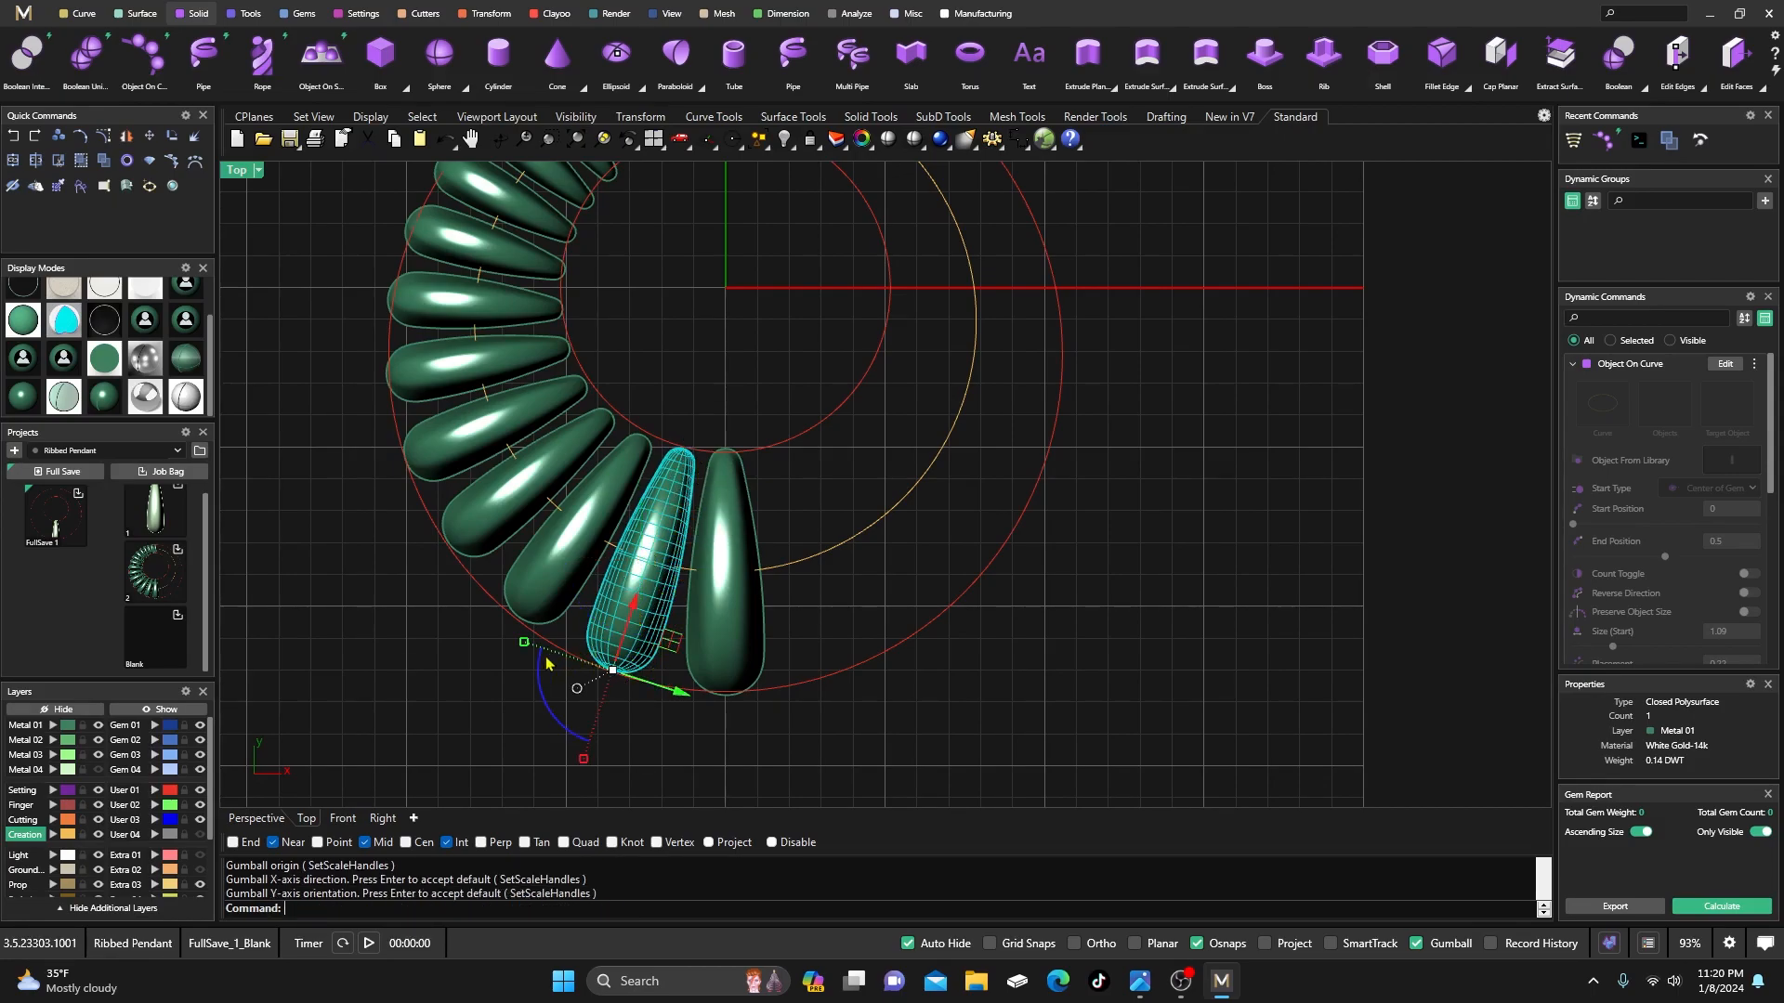
- Widen the rib beside the bottom centre rib slightly to narrow the gaps to its neighbours
drag(524, 644, 519, 630)
scroll(616, 582, up, 3)
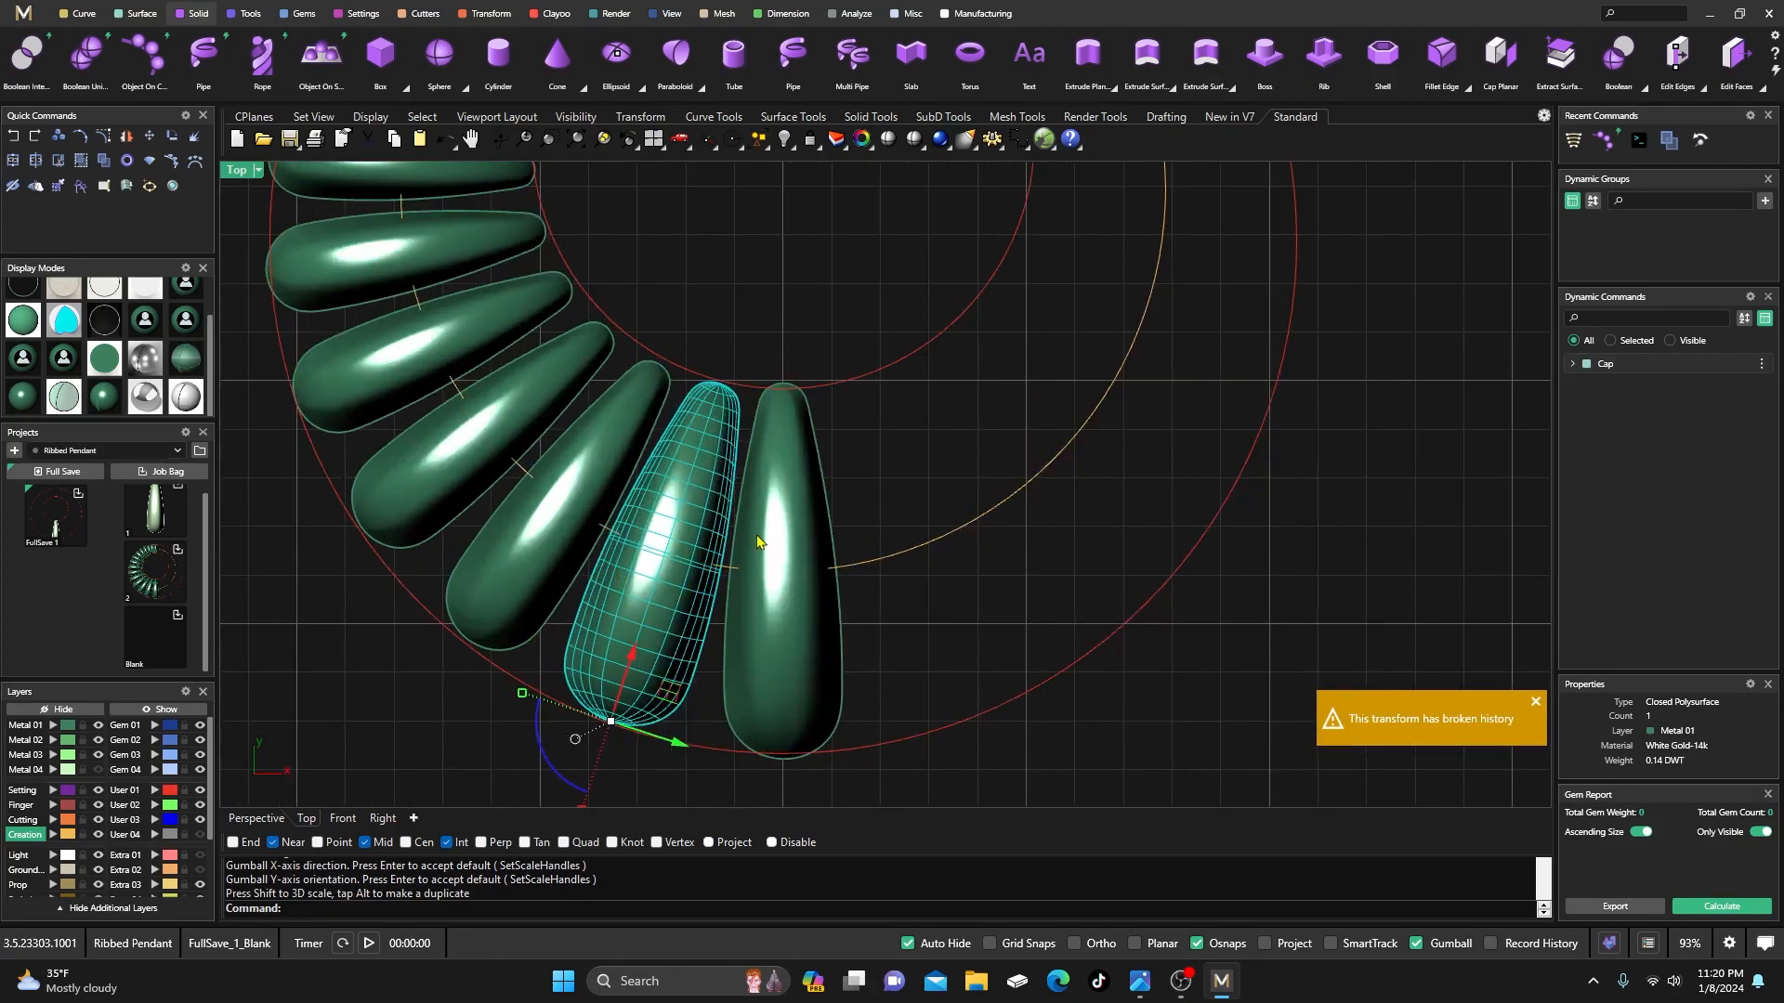
click(745, 340)
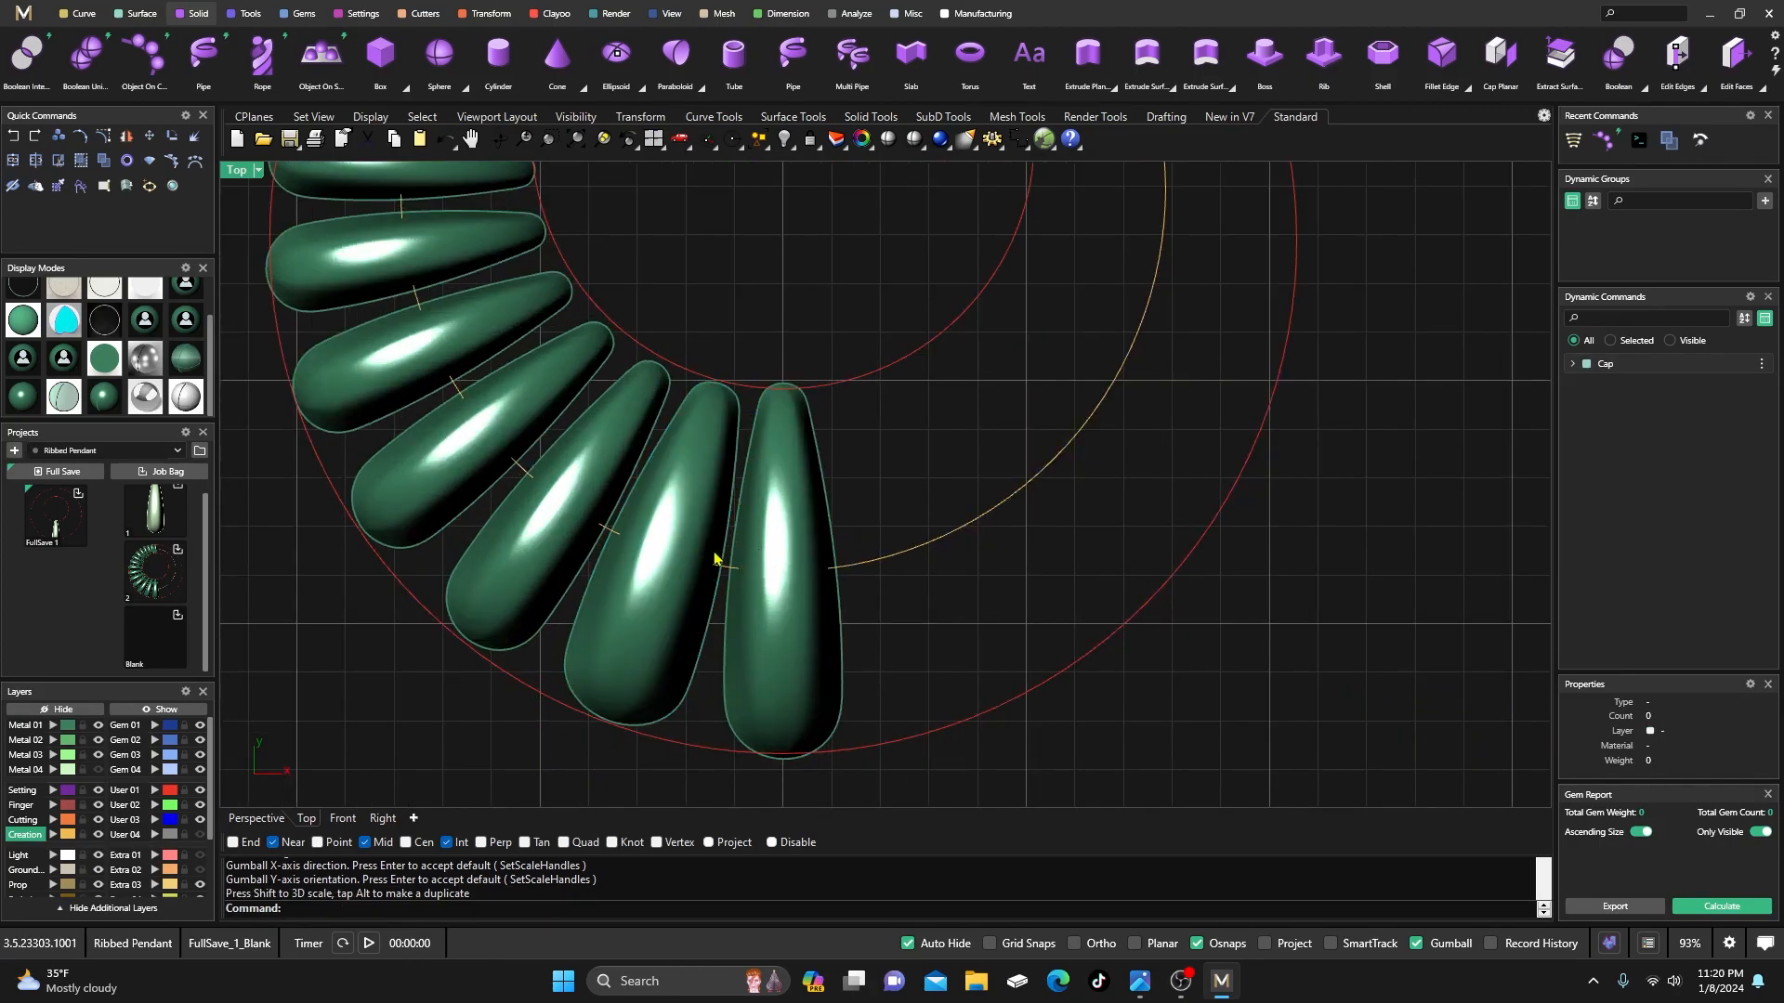
click(656, 632)
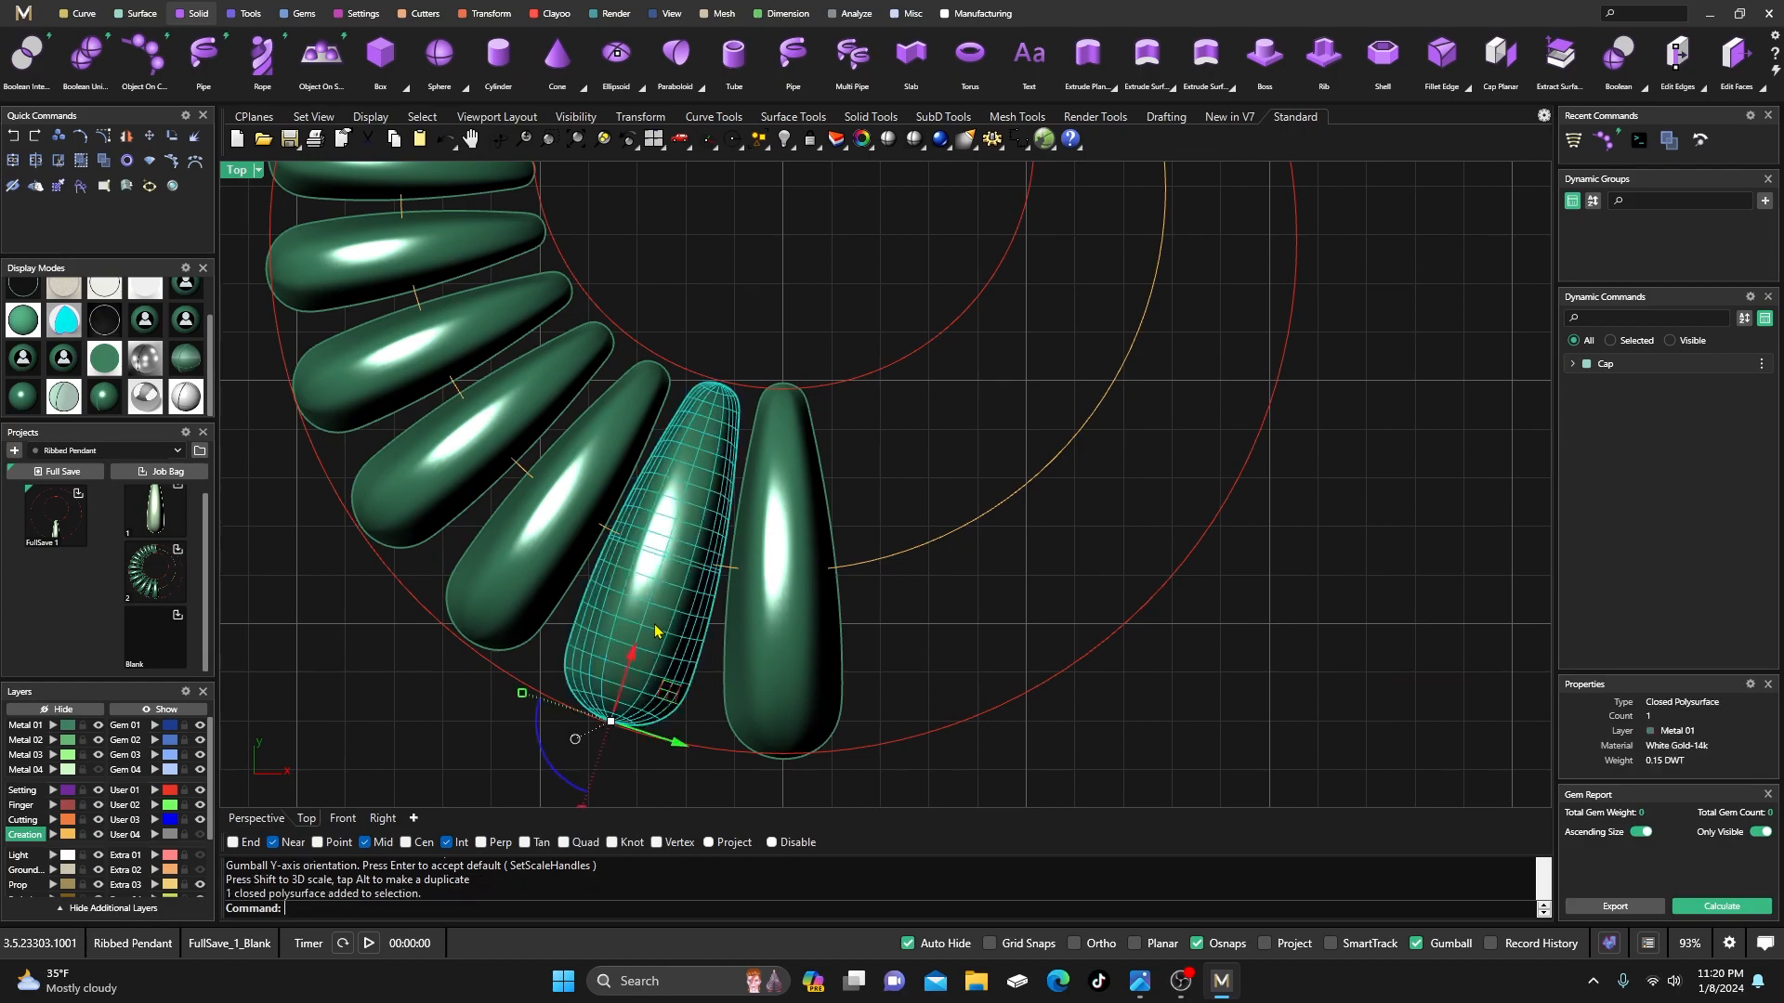
click(768, 315)
- Relocate the gumball of the third rib from the bottom centre to its outer tip, with the X axis along the rib
click(602, 481)
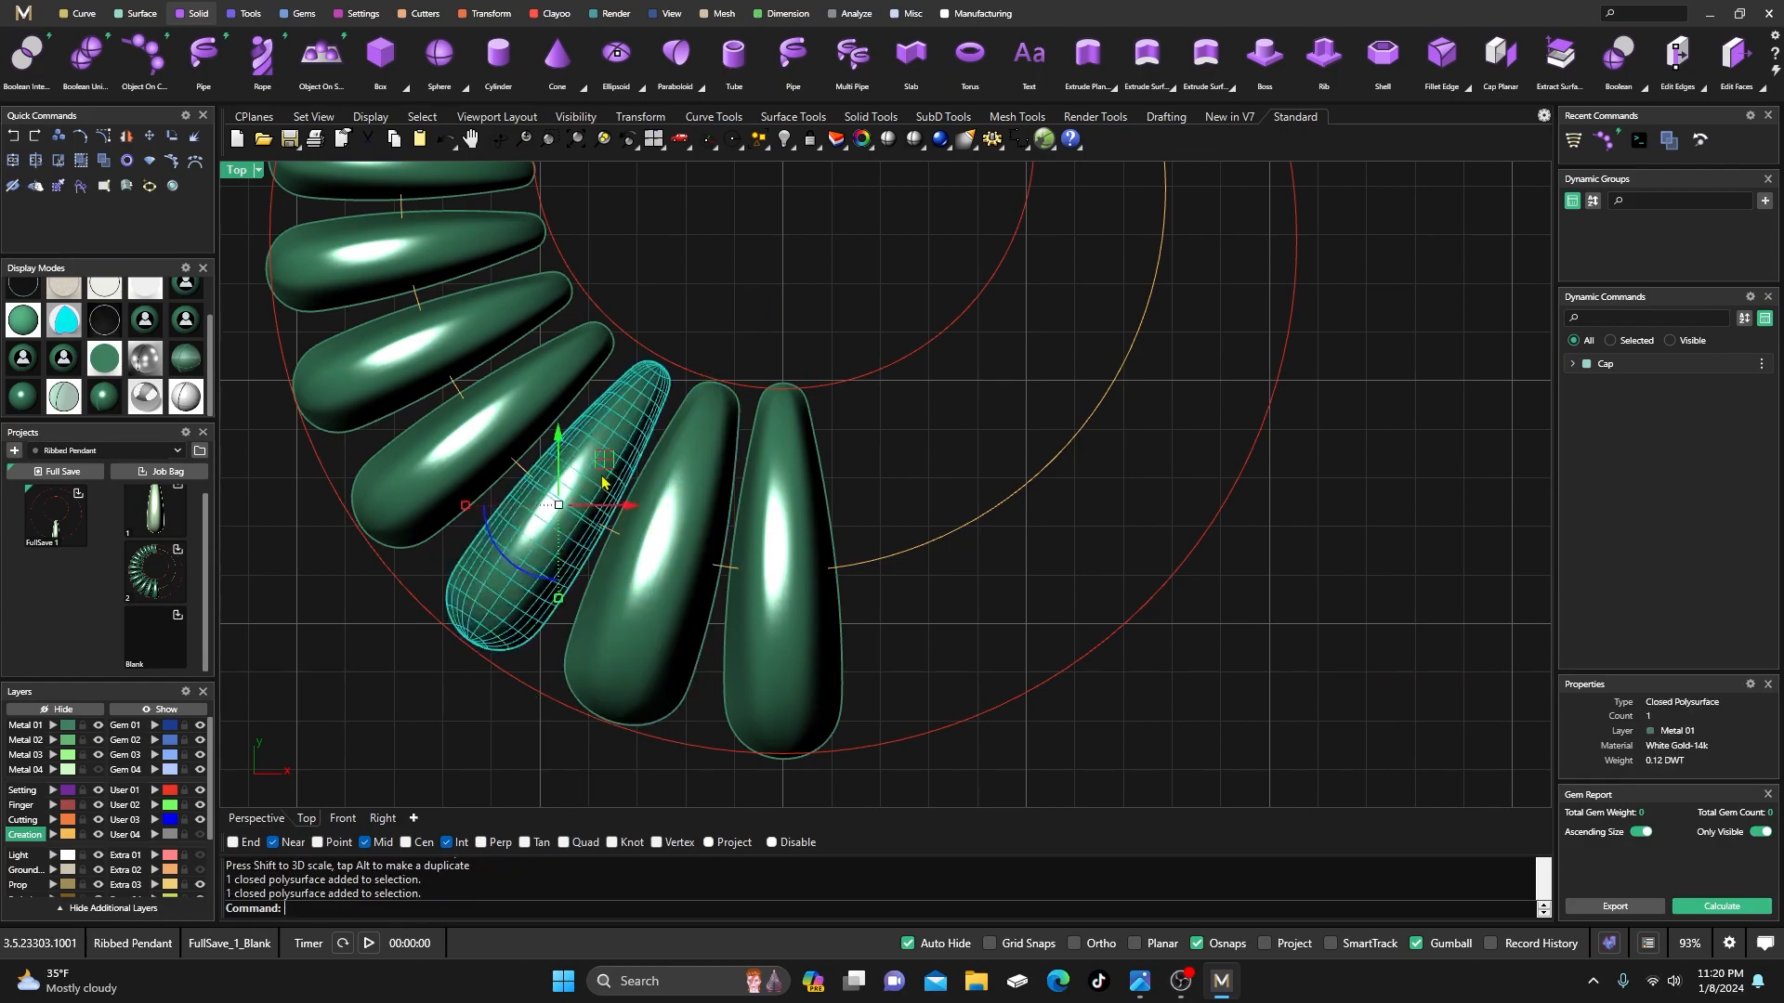
right_click(532, 540)
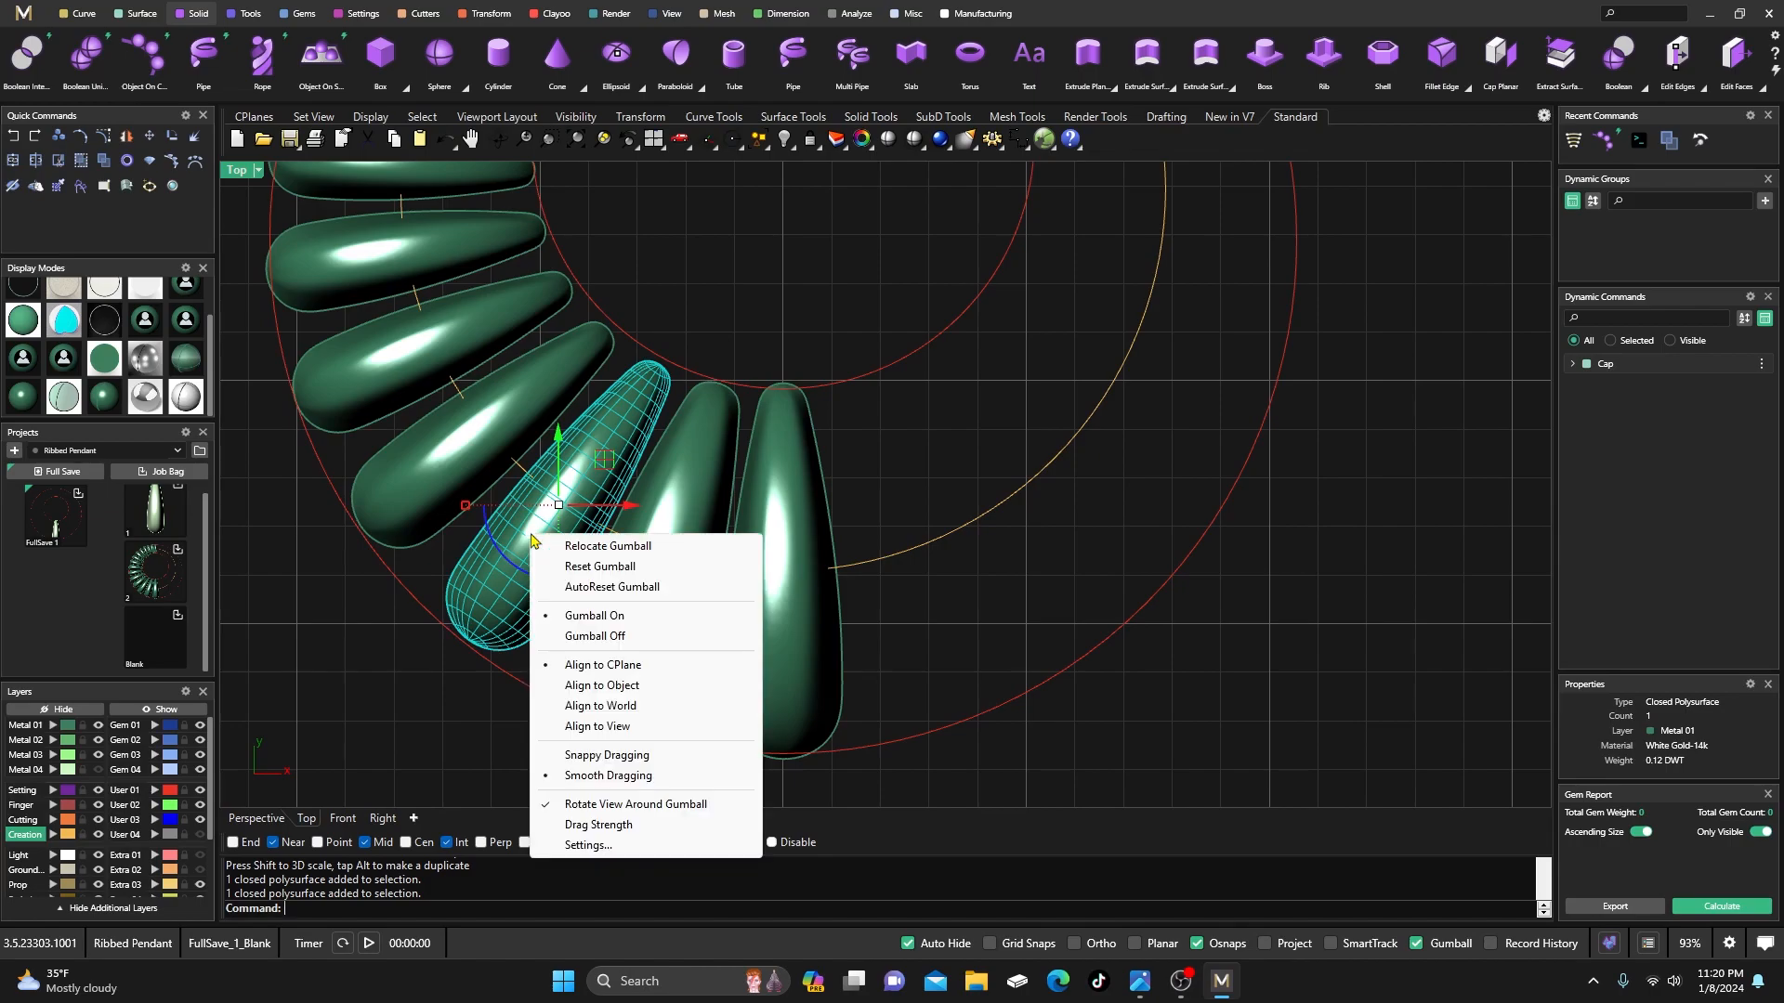
click(562, 546)
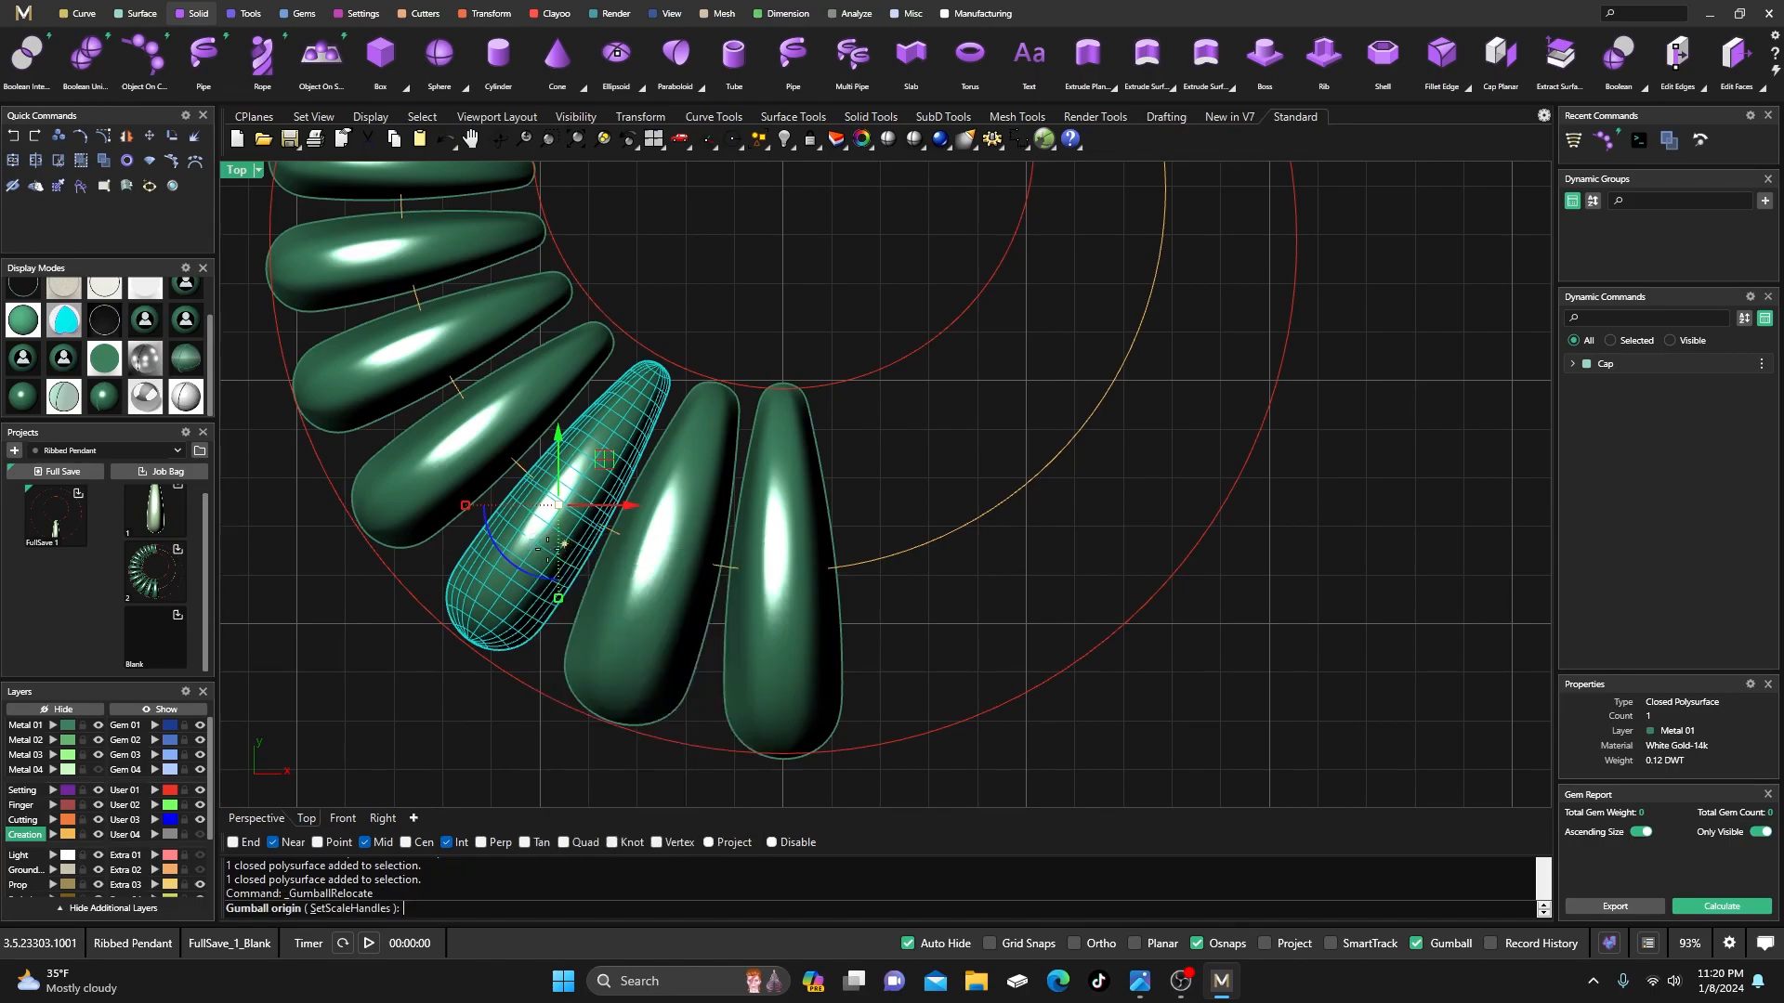
click(470, 640)
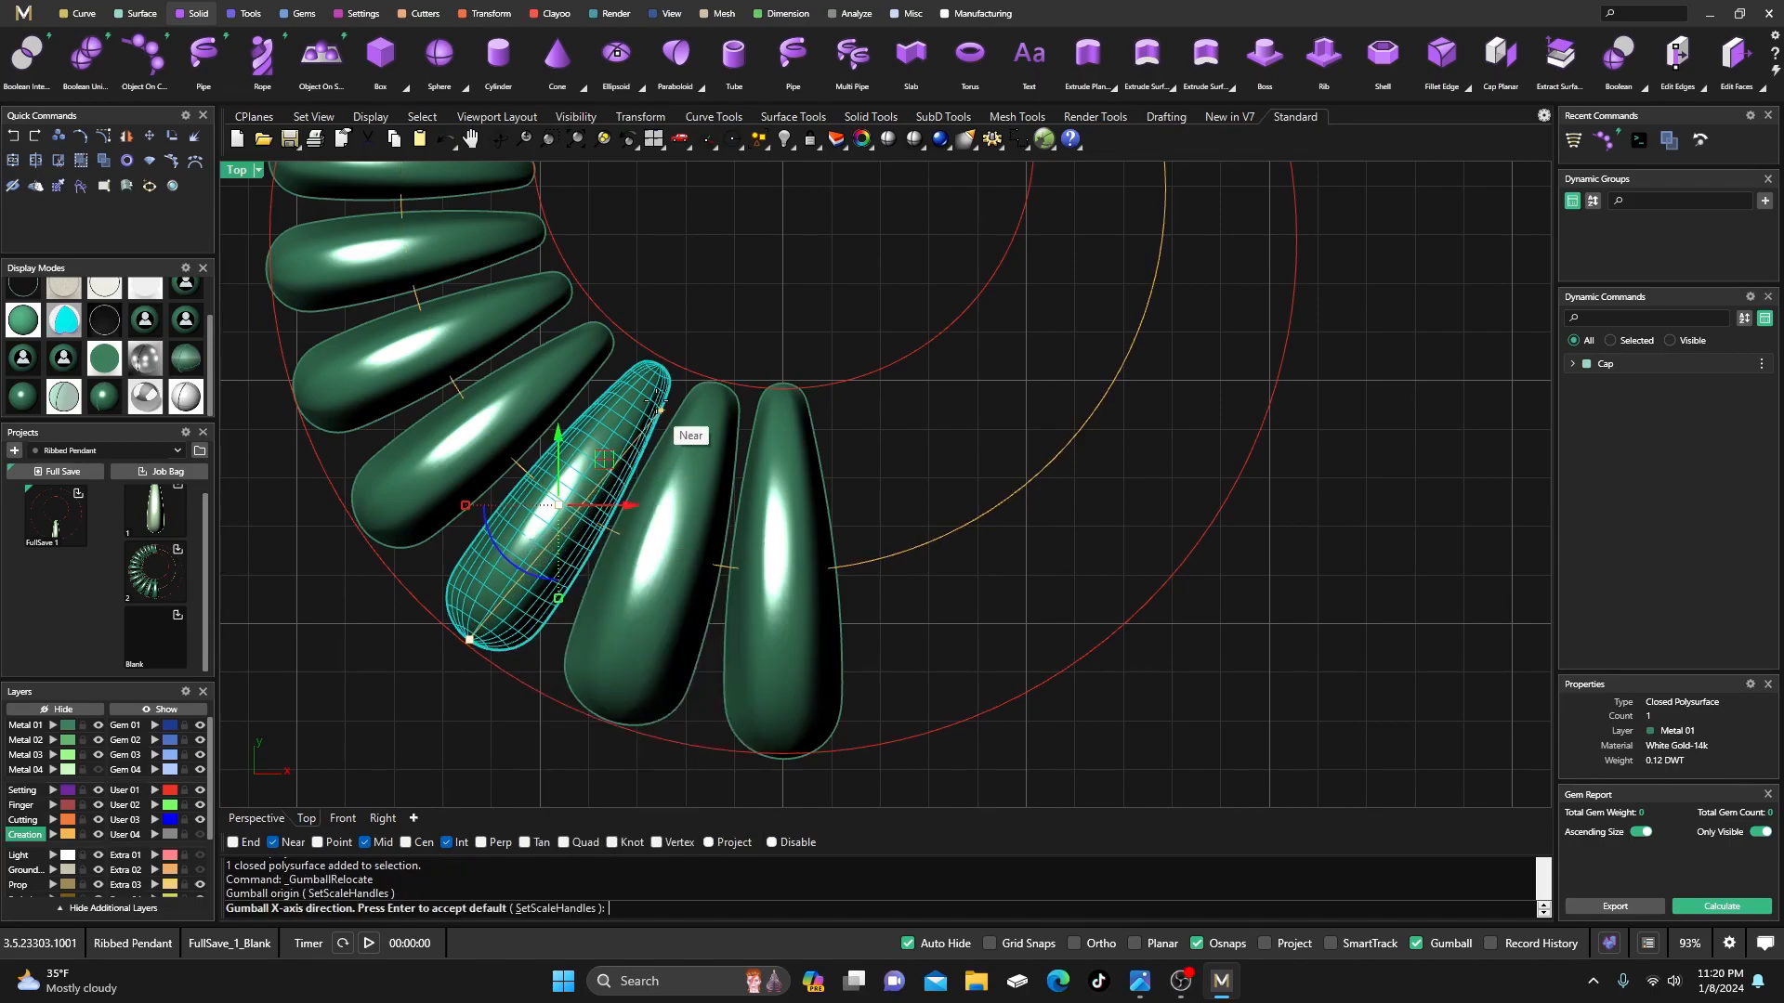
click(657, 365)
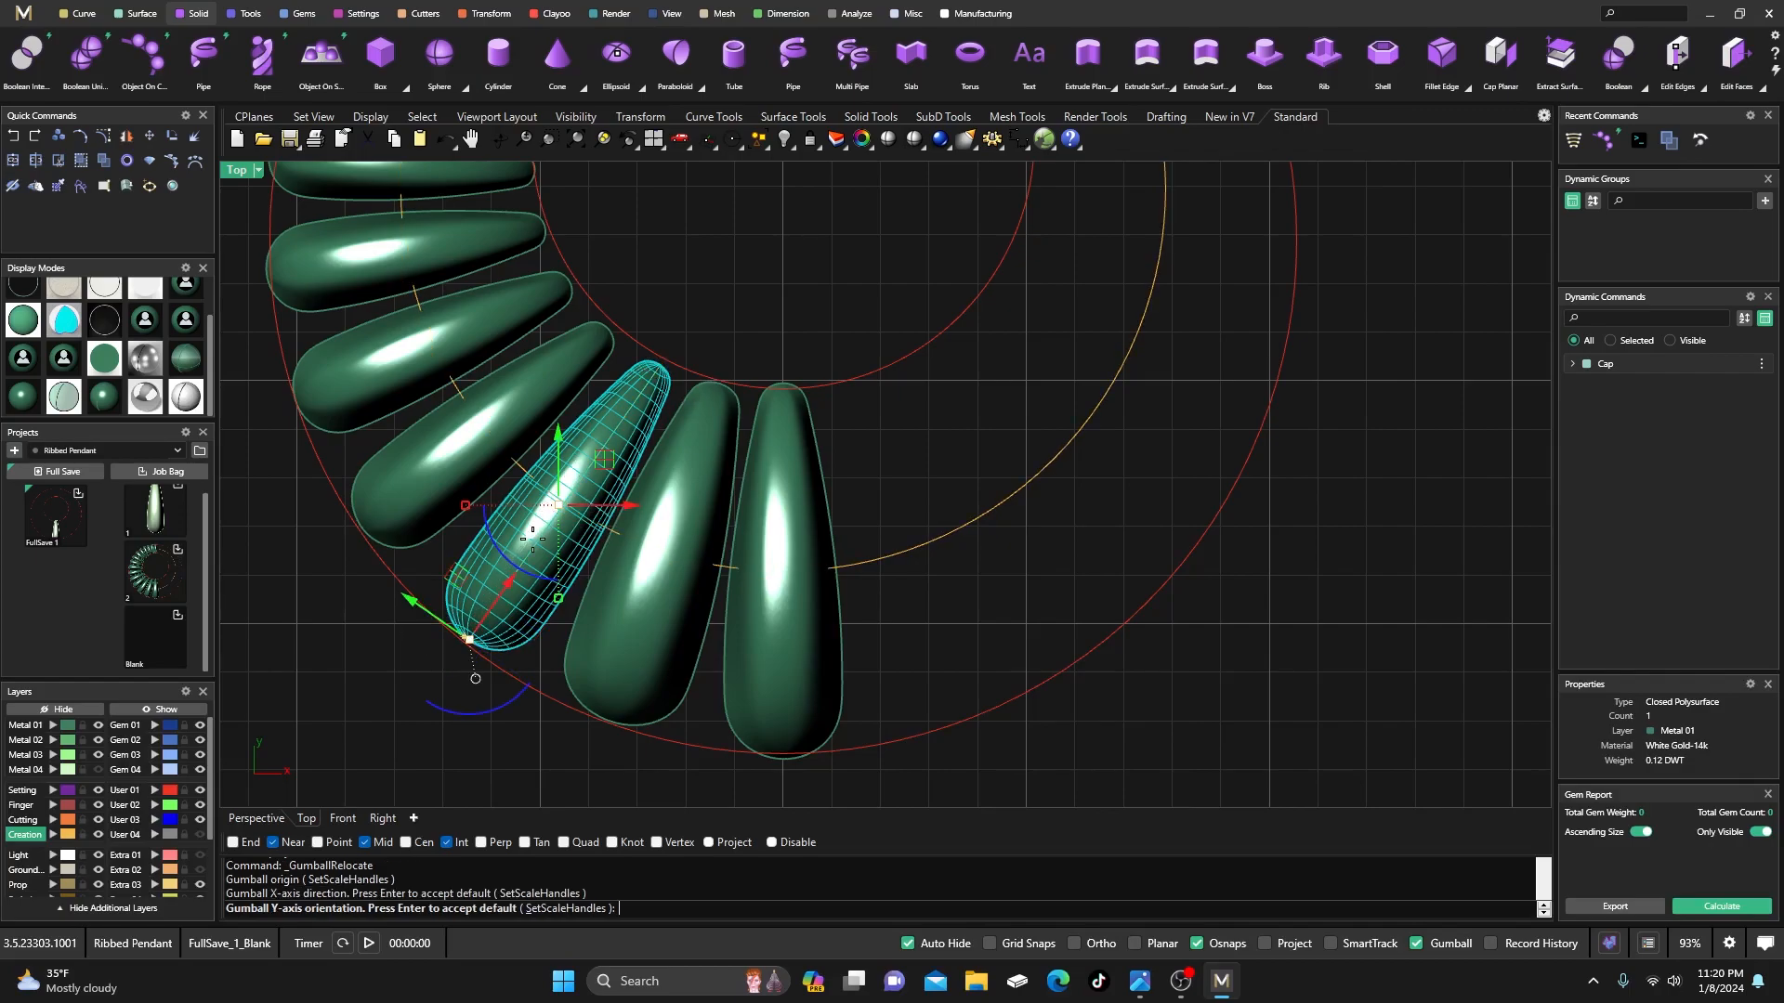
key(Return)
- Scale the third rib from the bottom centre about its outer tip, widening it and adjusting its length between the guide circles
drag(539, 693, 423, 724)
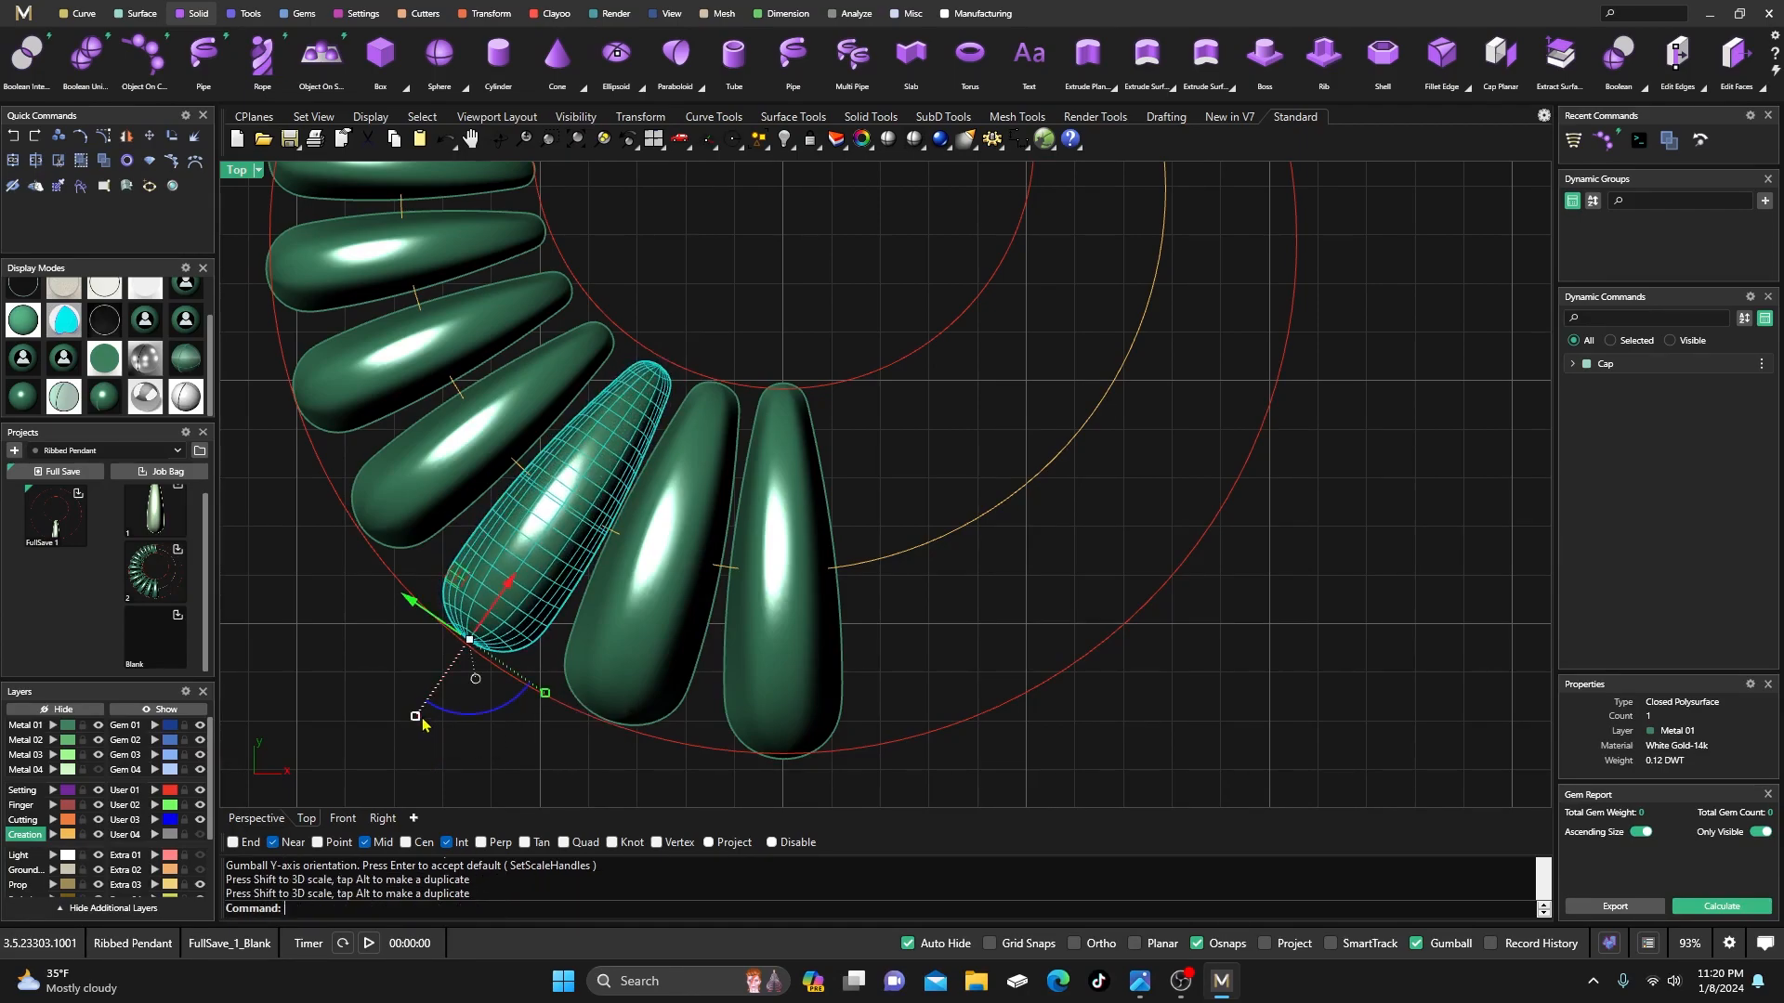
scroll(474, 697, down, 3)
scroll(525, 327, up, 5)
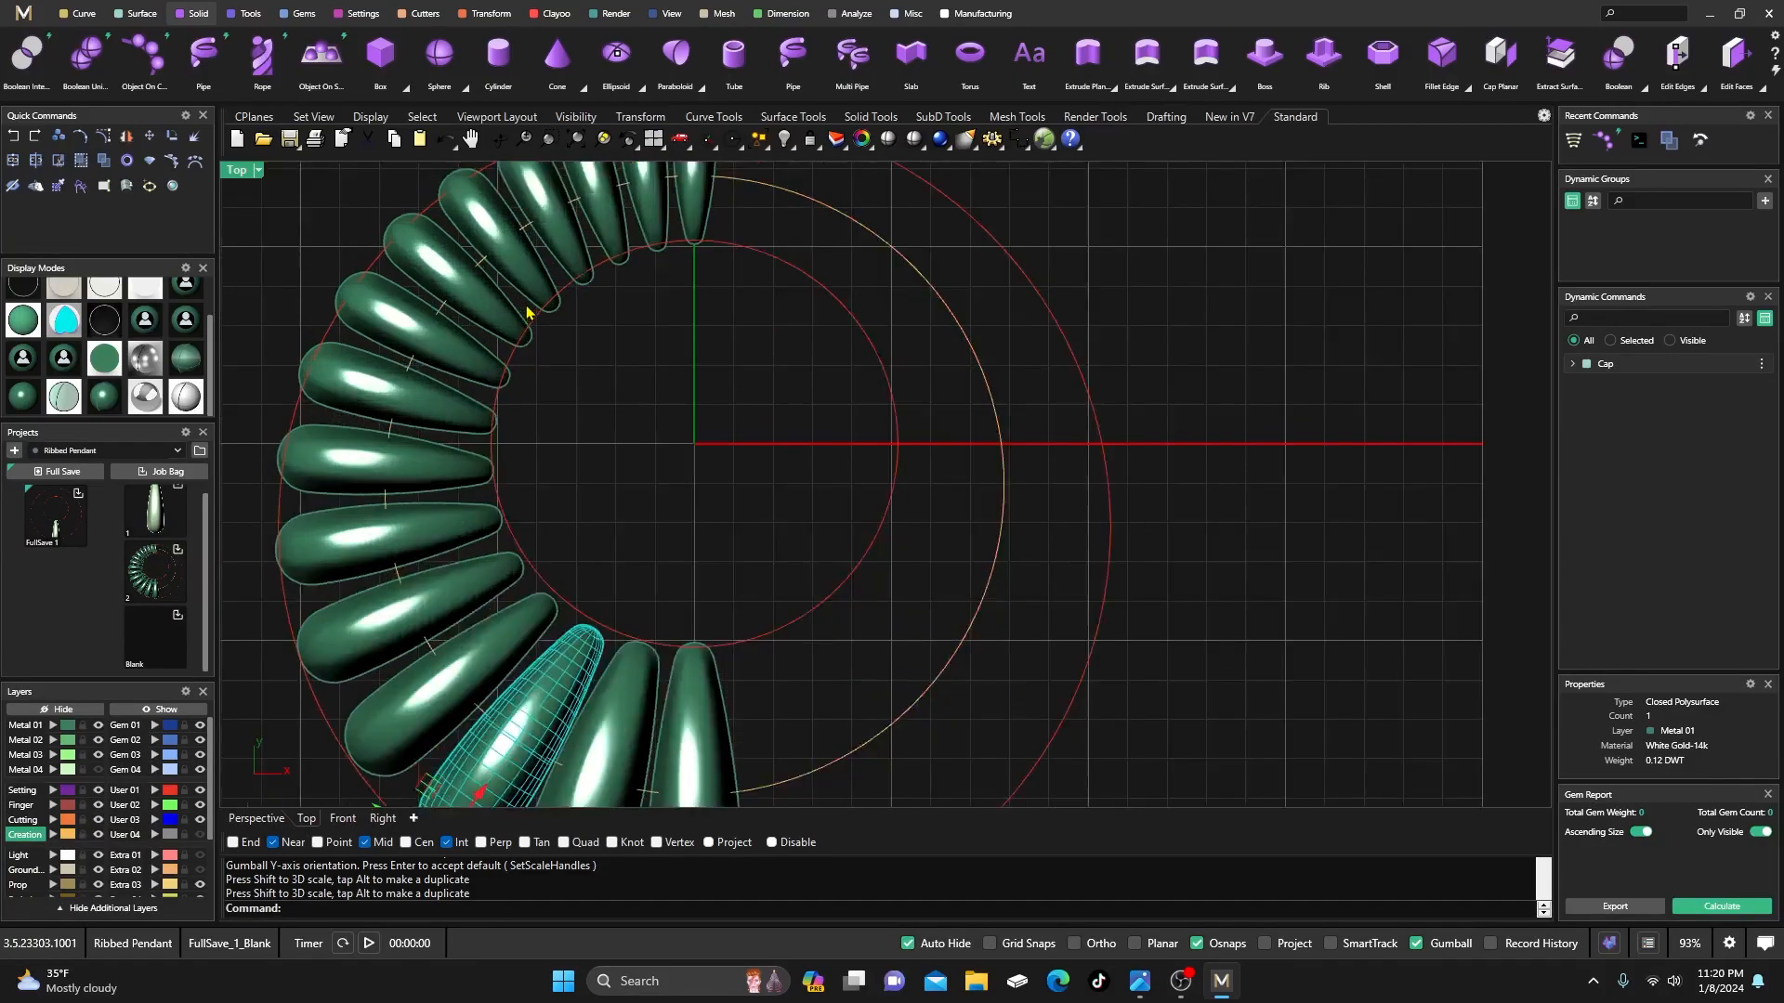
scroll(562, 446, down, 4)
scroll(604, 548, up, 4)
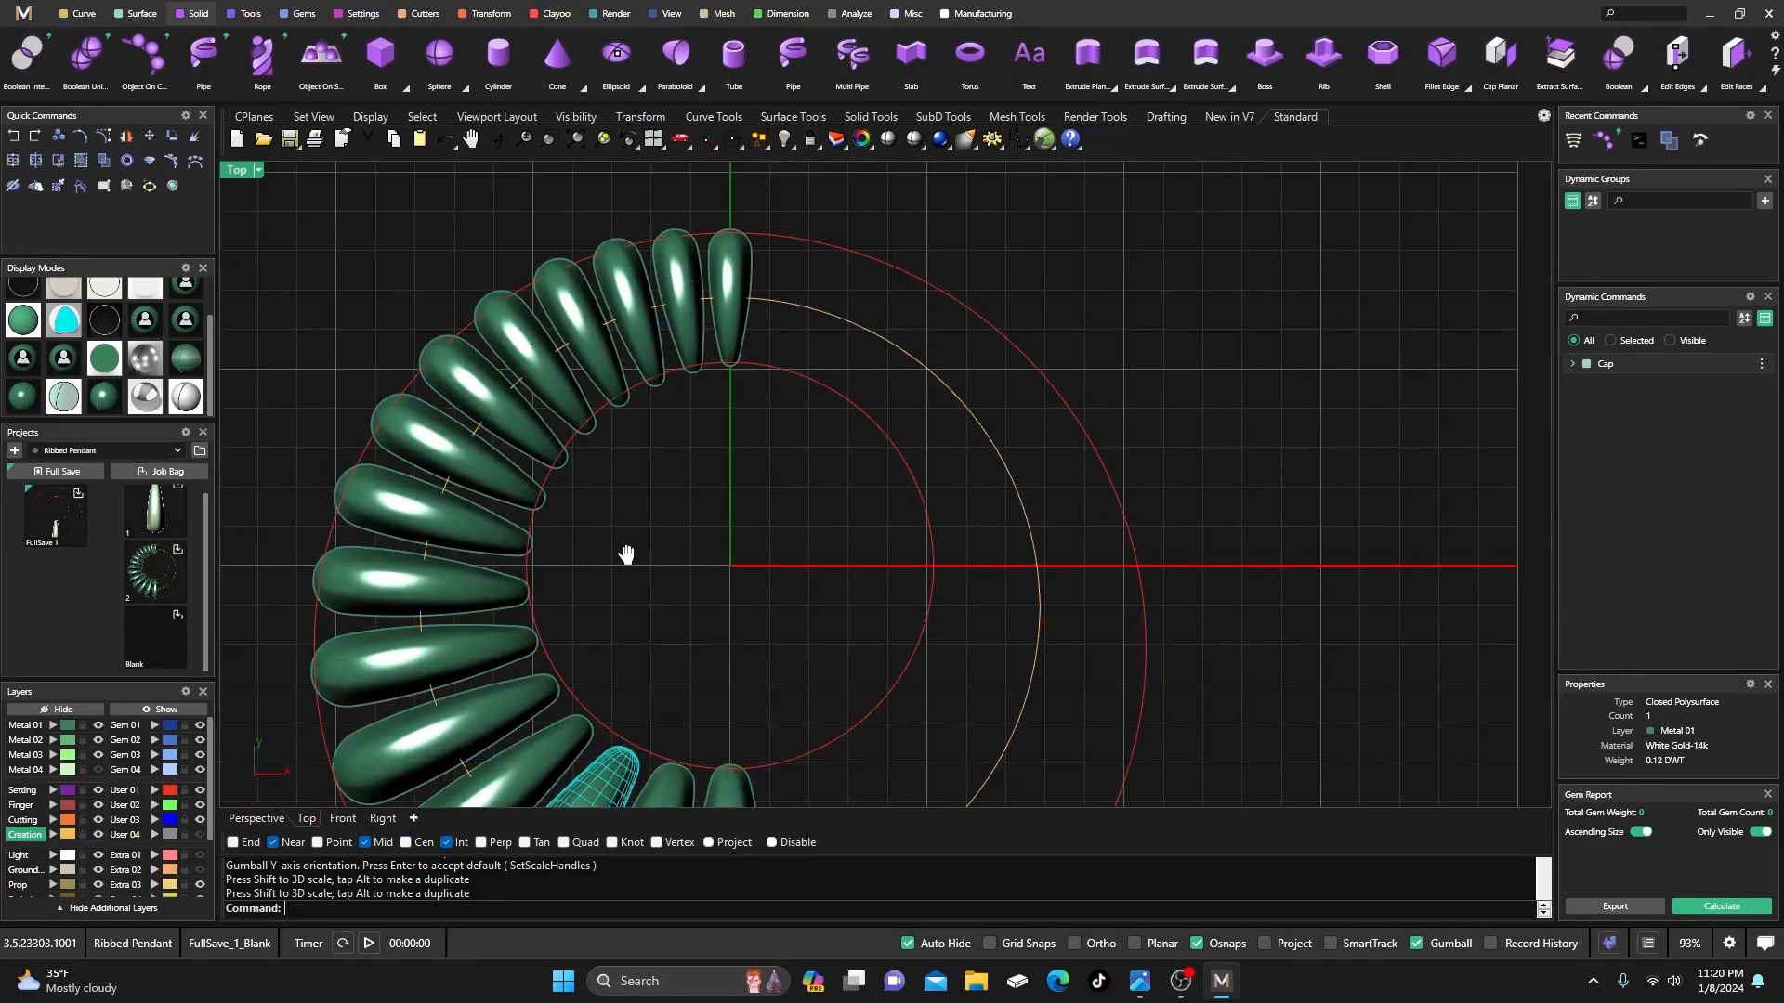
scroll(587, 580, down, 4)
scroll(644, 706, up, 2)
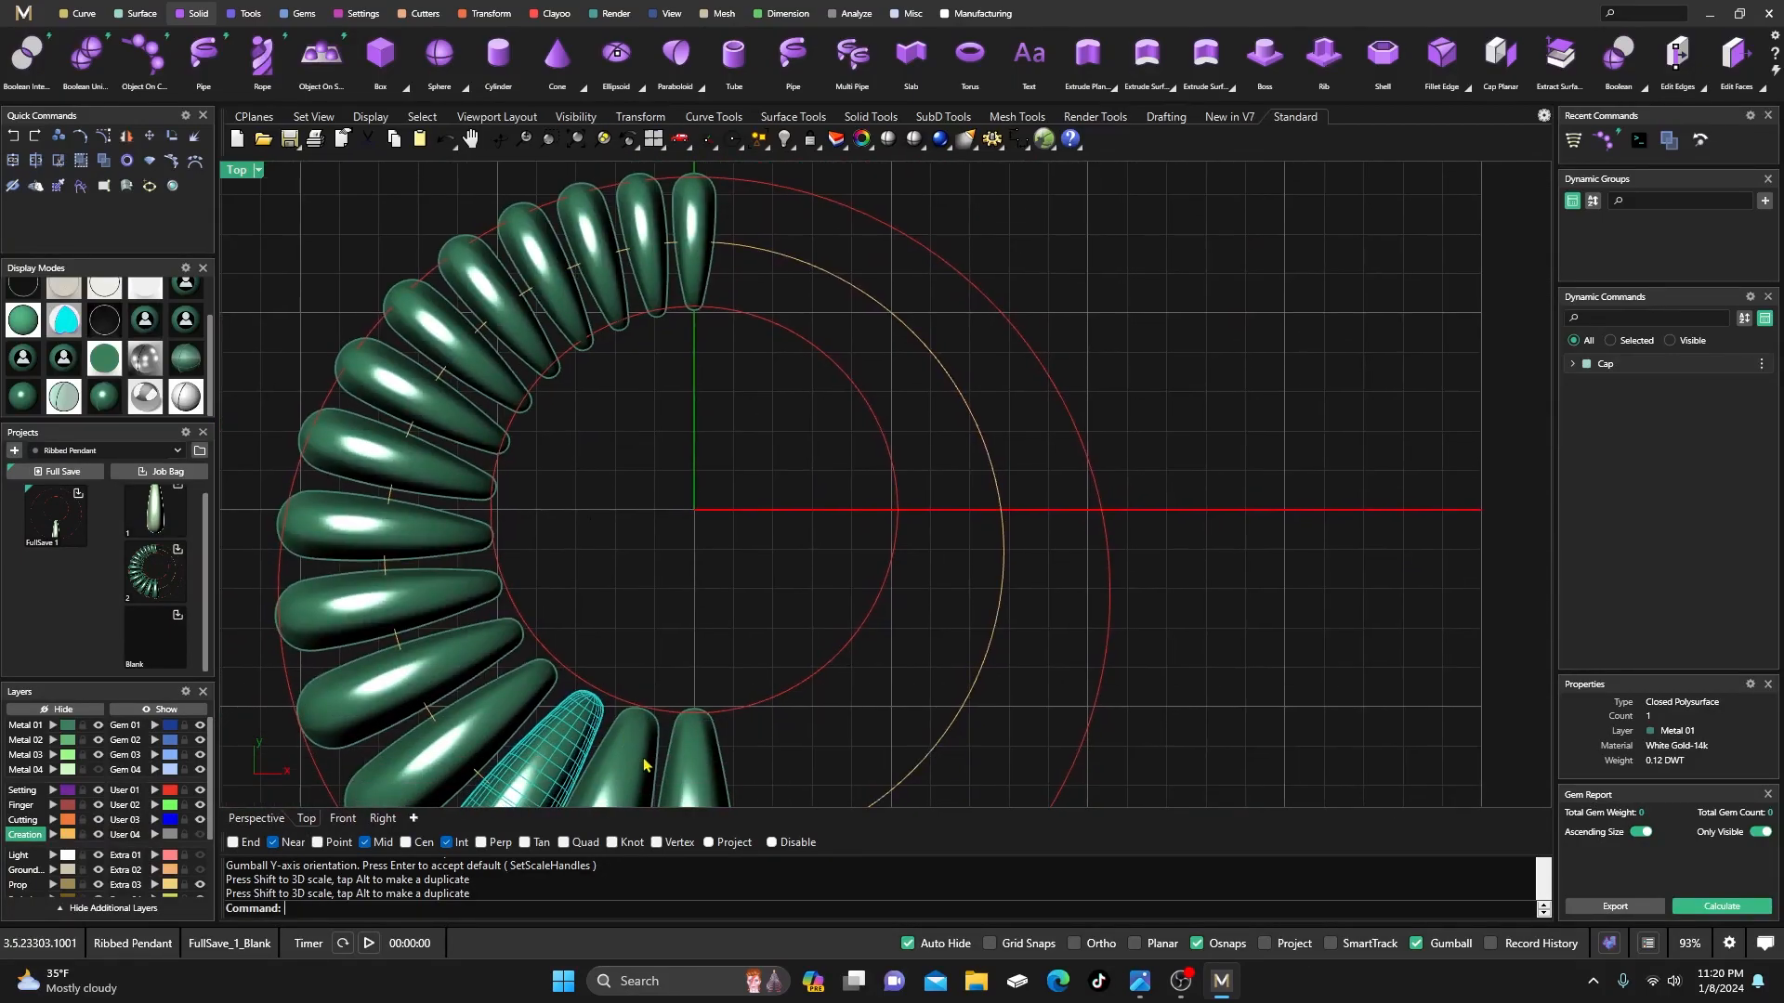
scroll(614, 650, down, 2)
scroll(557, 688, up, 3)
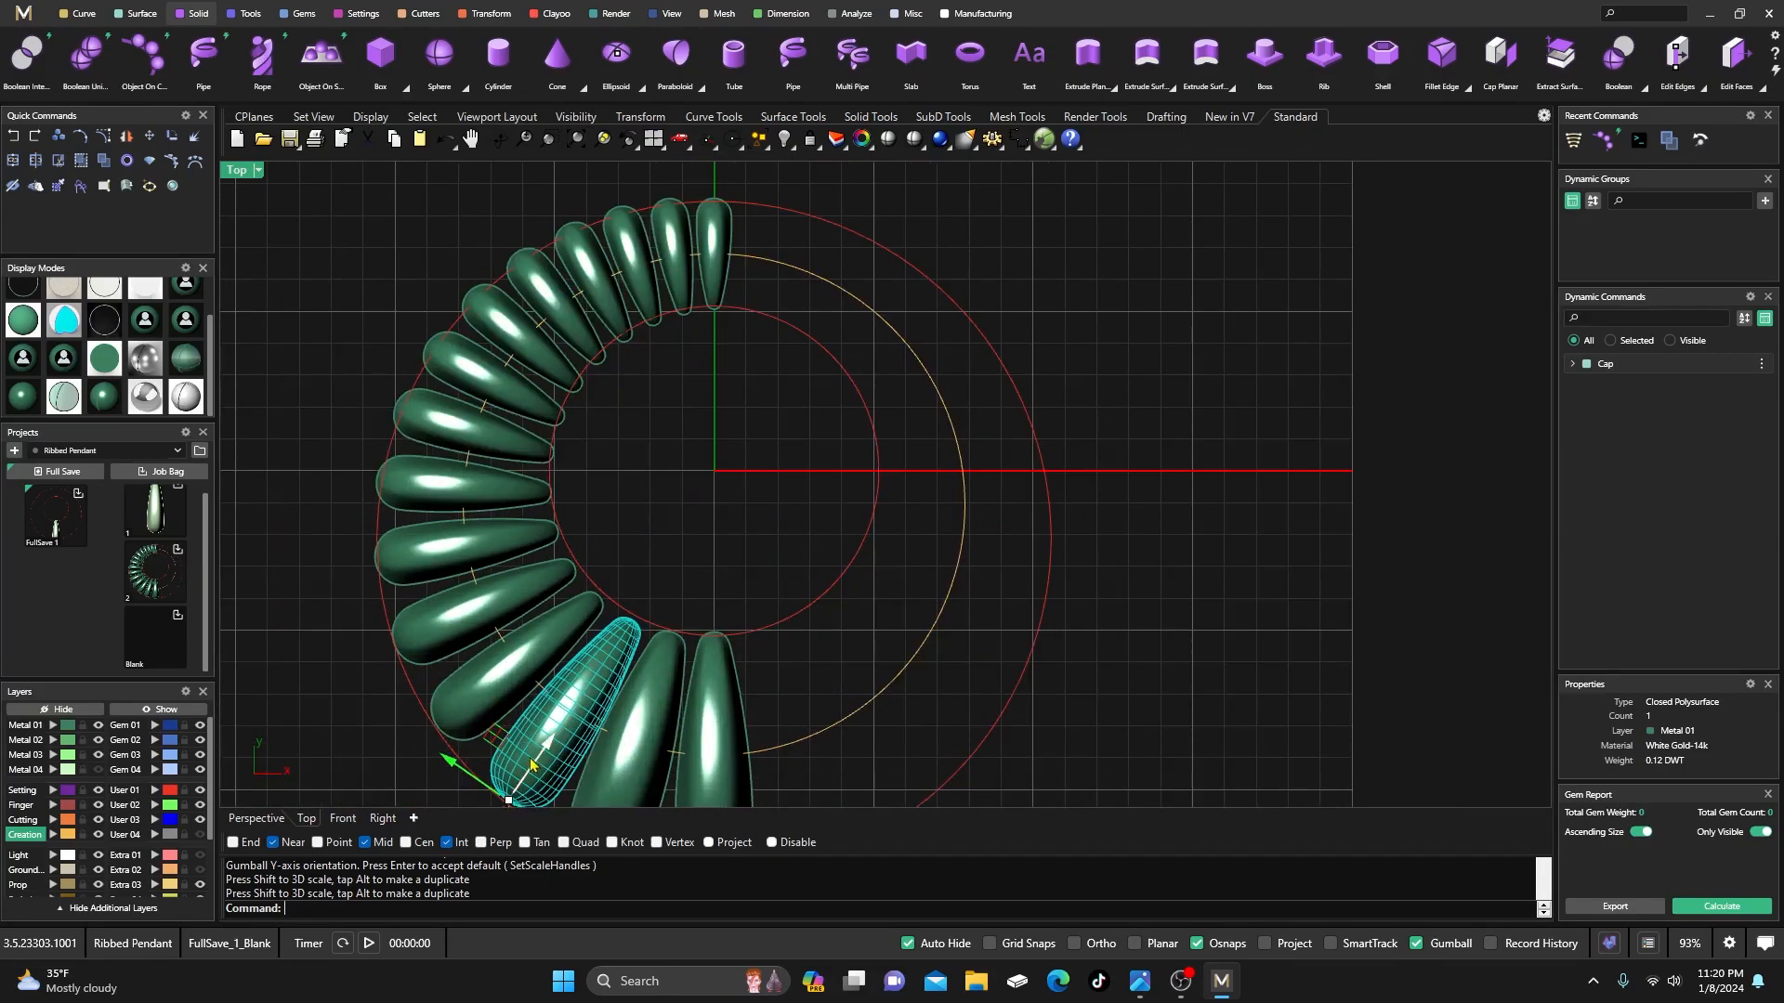
scroll(547, 692, up, 1)
drag(483, 772, 485, 779)
right_drag(688, 457, 661, 635)
click(649, 480)
- Relocate the gumball of the fourth rib from the top centre to its outer tip, with the X axis aimed at its inner tip
click(606, 393)
scroll(600, 353, up, 4)
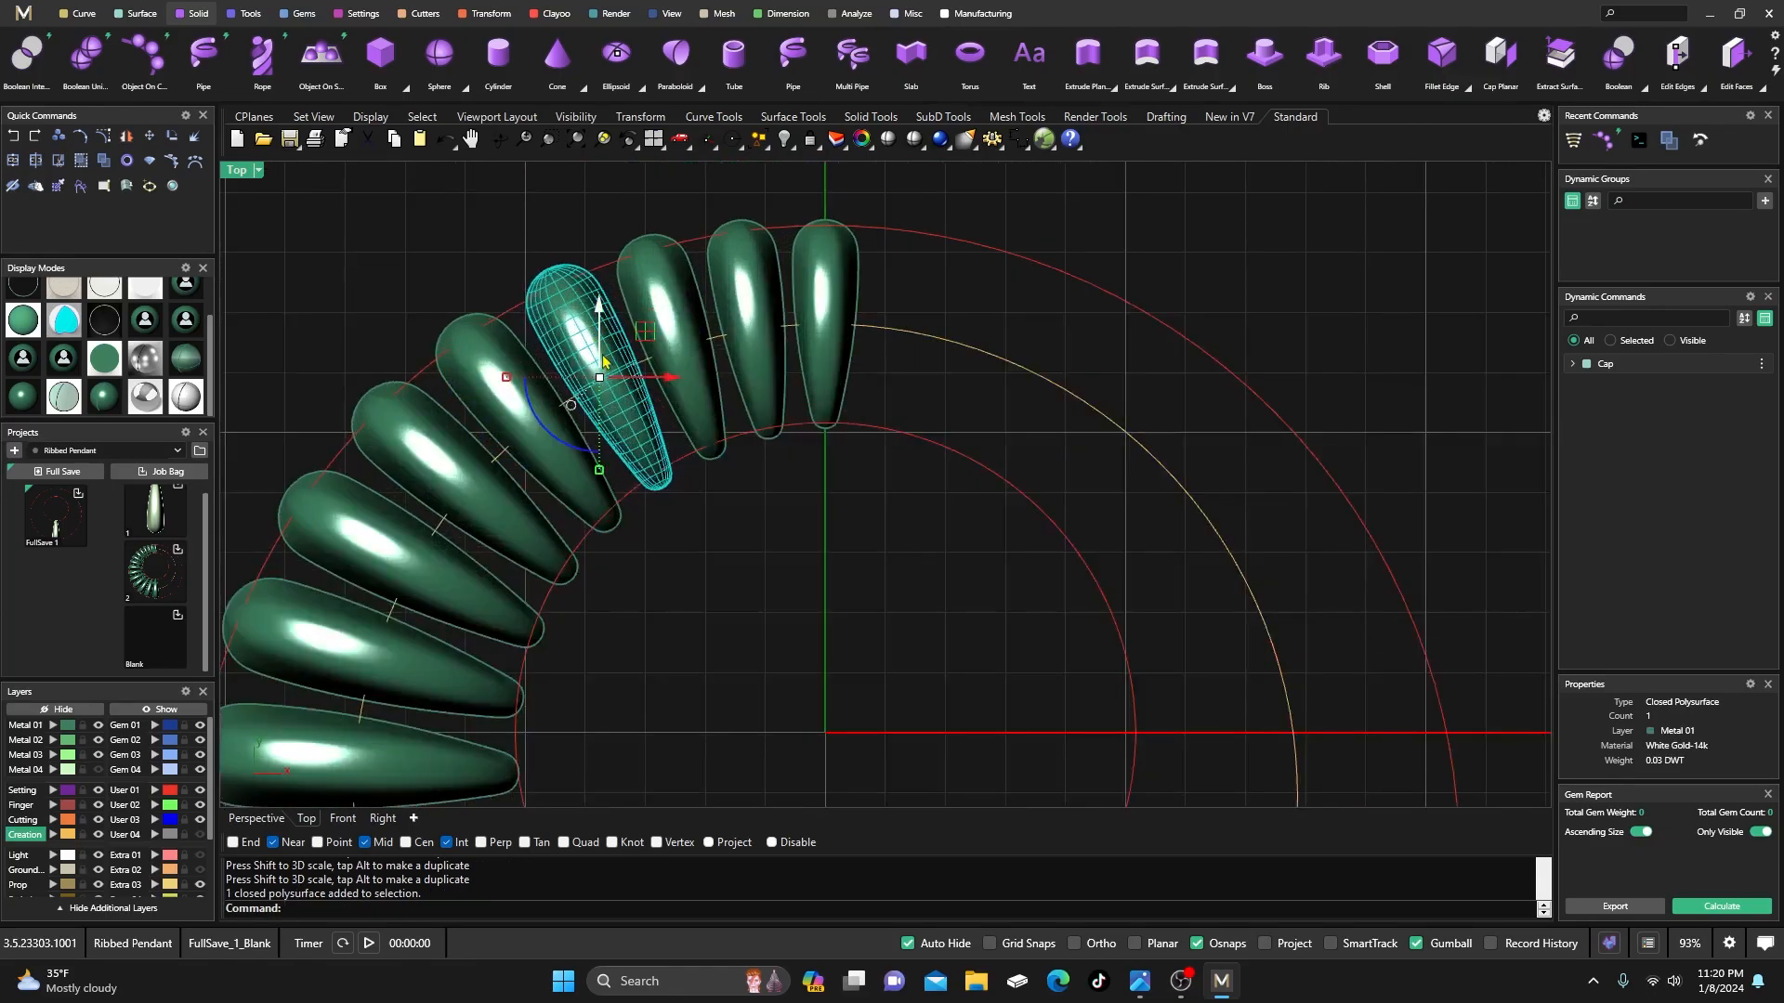
click(570, 406)
click(648, 417)
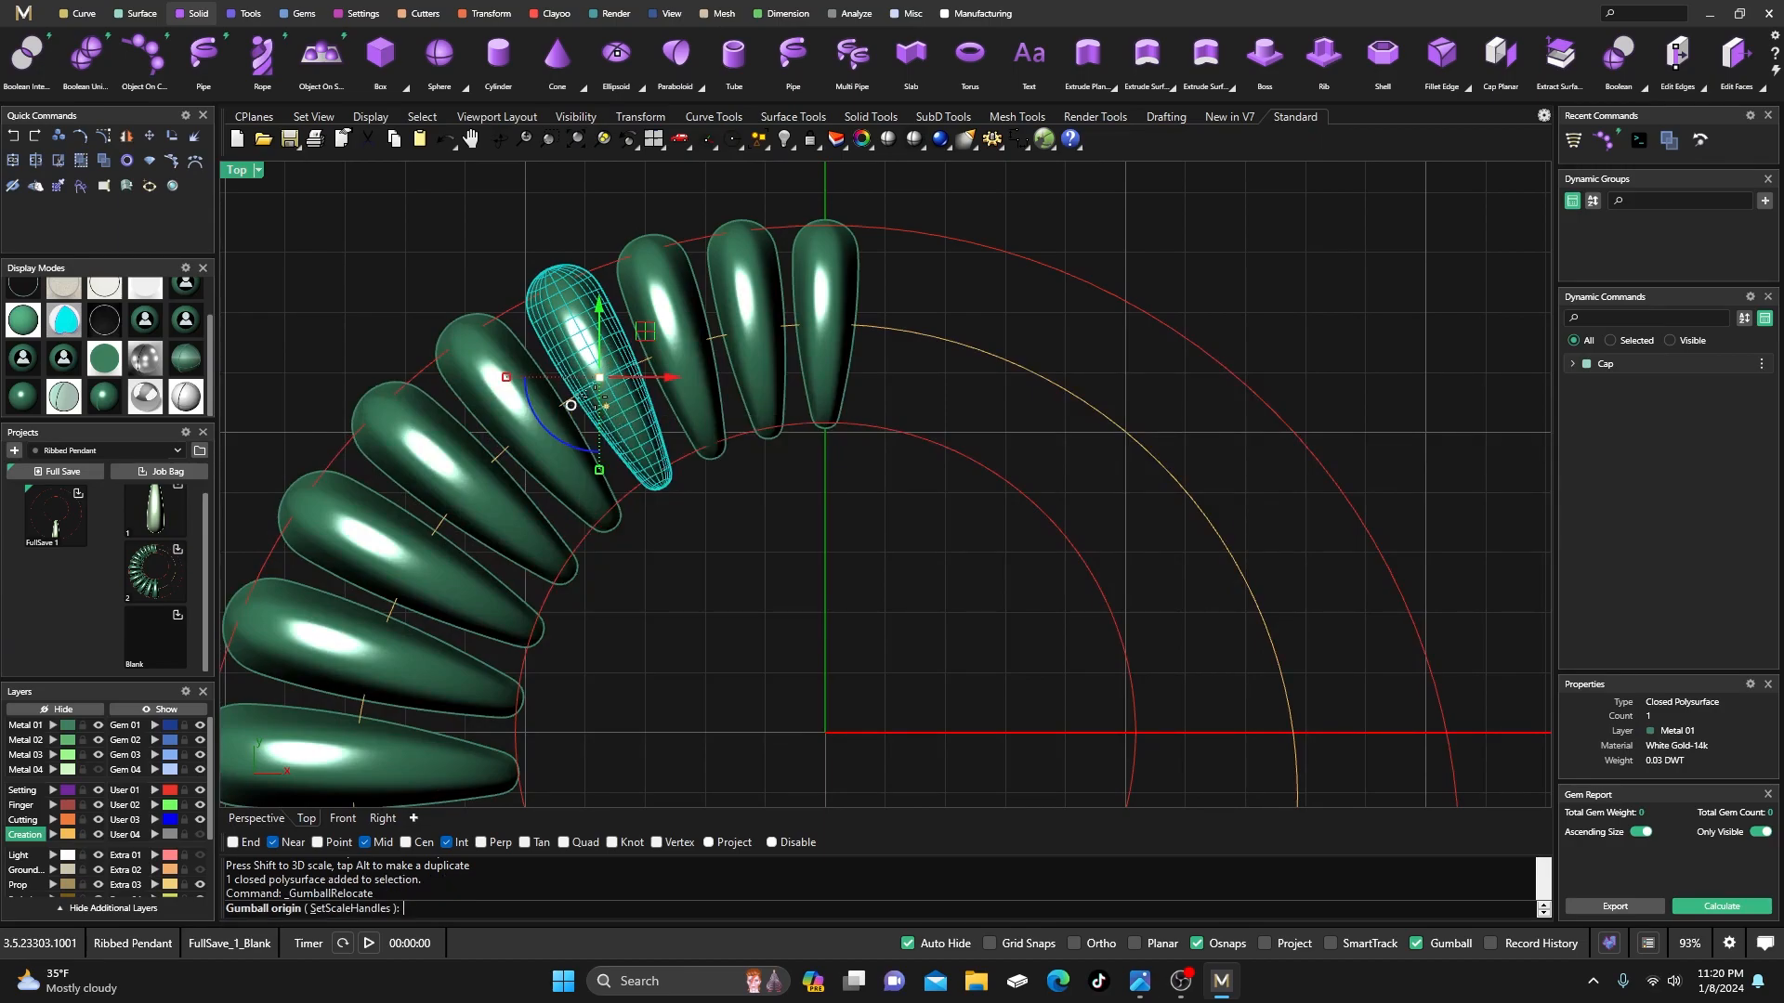
click(547, 268)
click(669, 497)
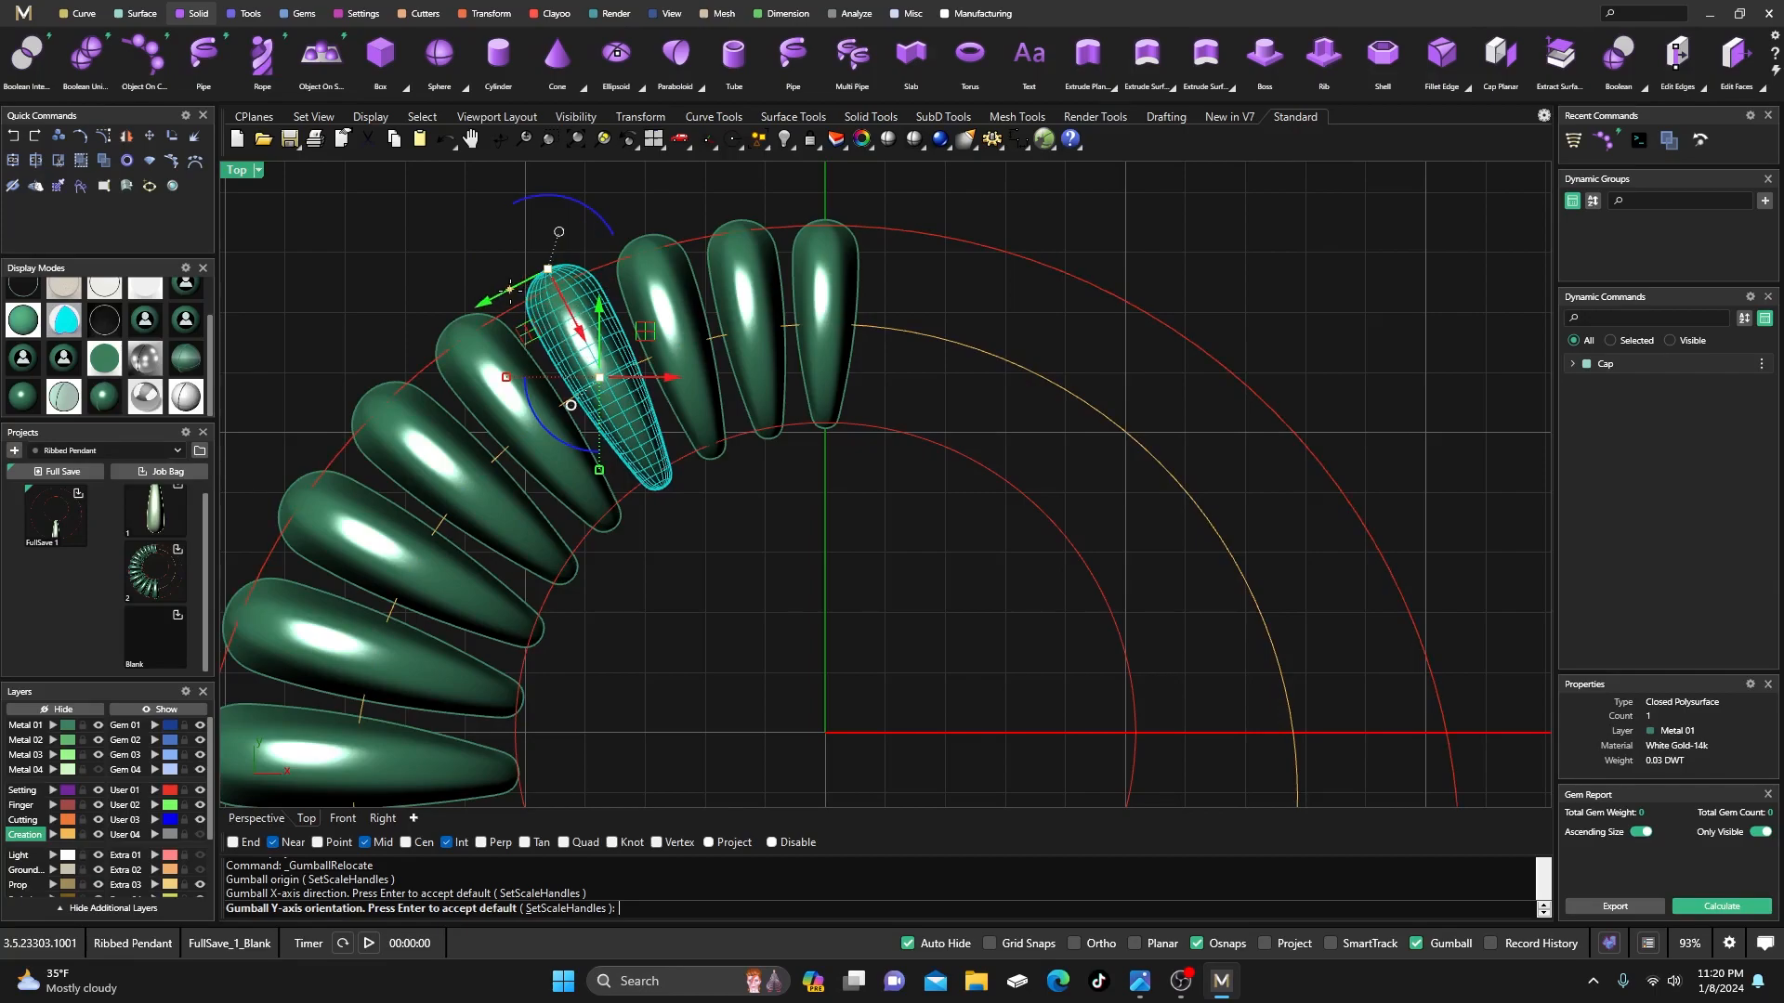
click(526, 286)
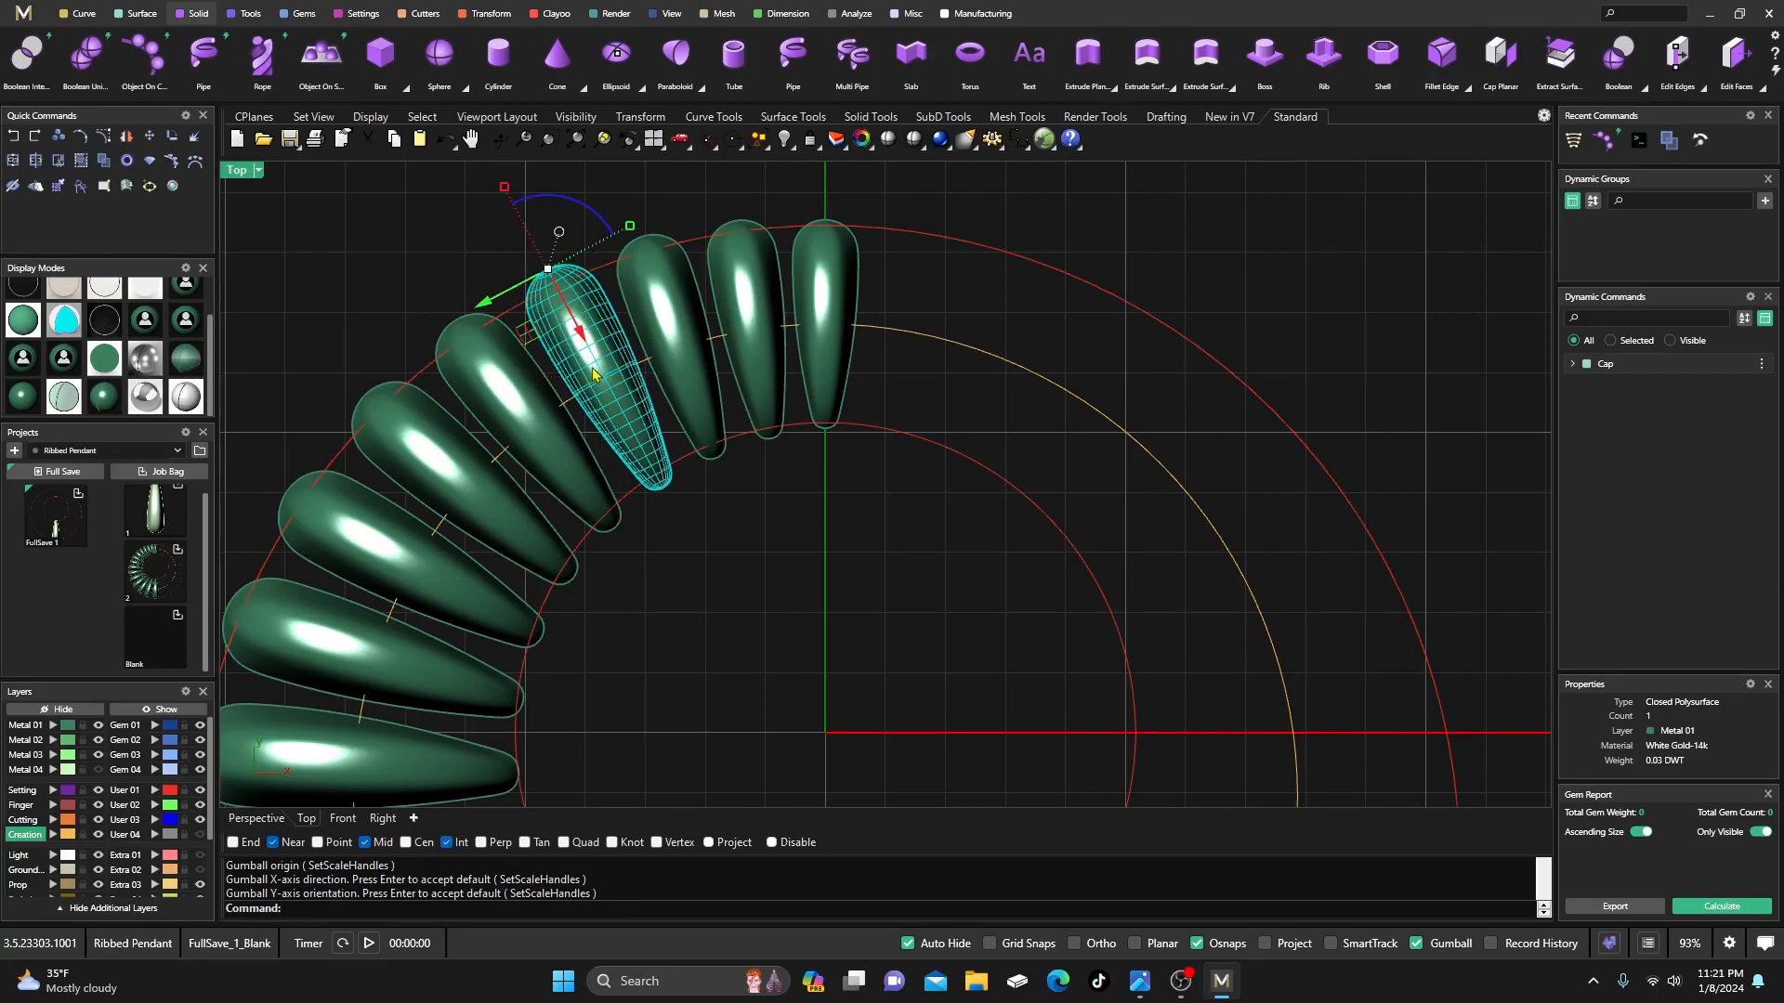
- Shorten the fourth rib from the top centre slightly and move it inward so its outer tip meets the outer guide circle
drag(506, 191, 509, 200)
drag(574, 336, 588, 350)
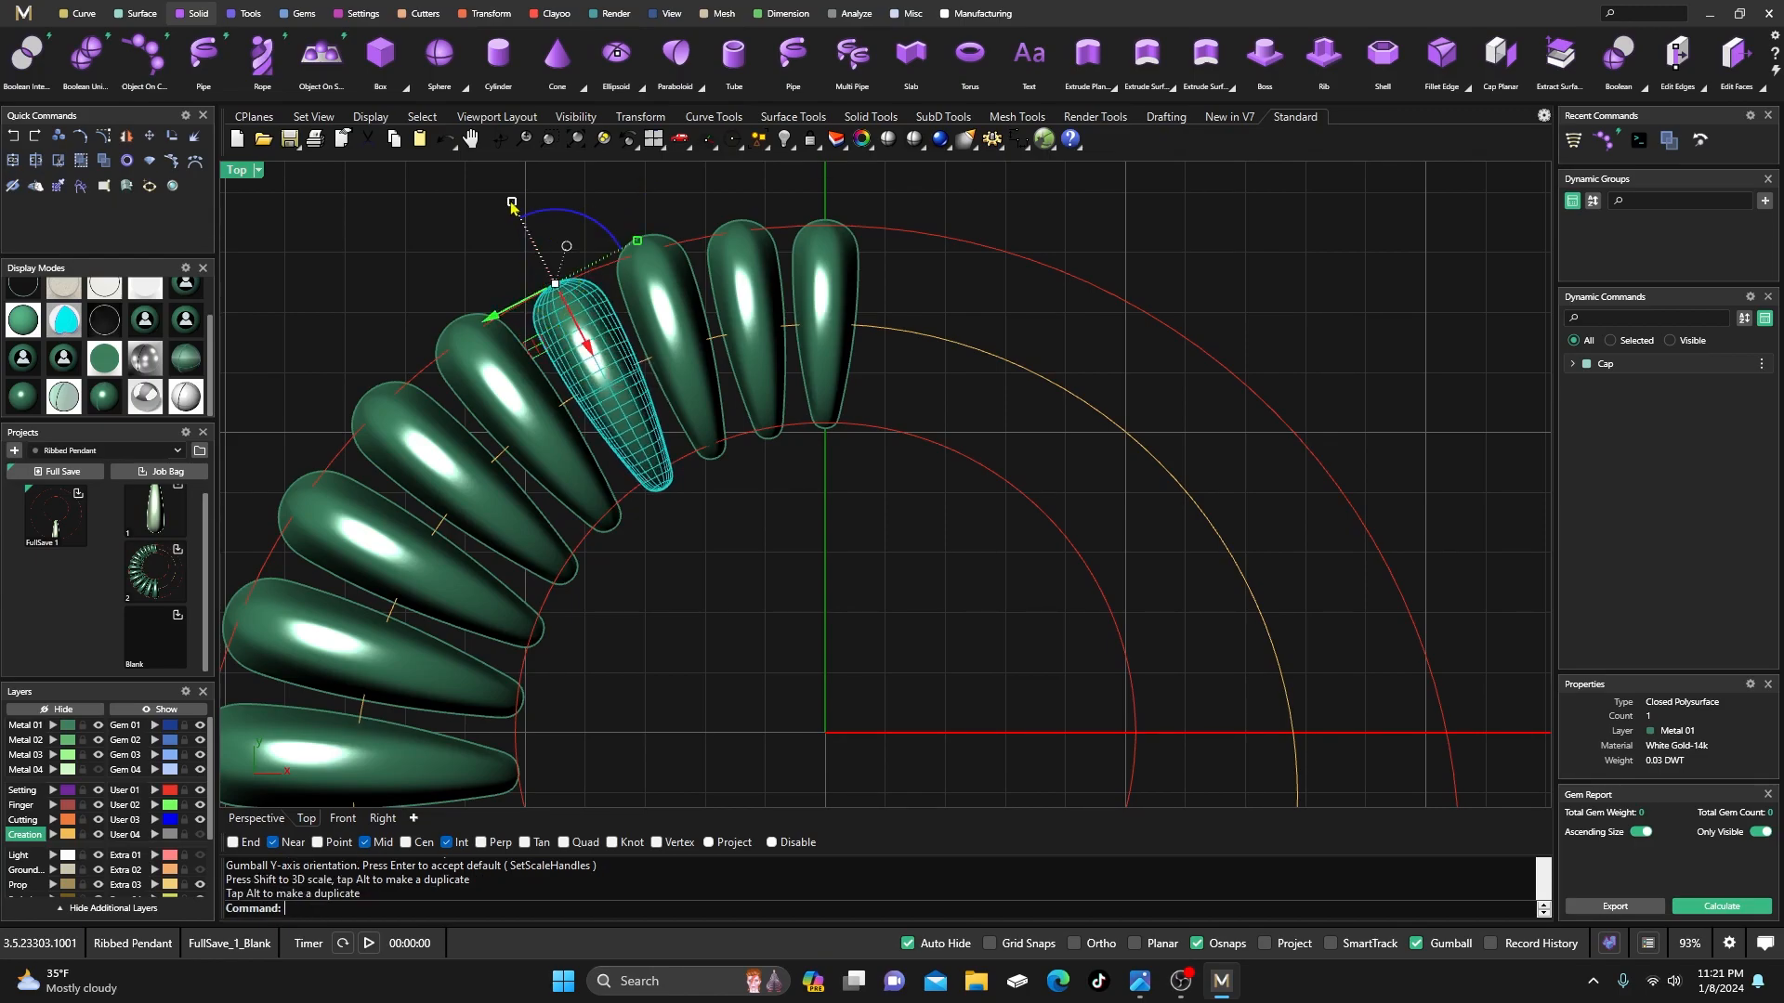
click(688, 209)
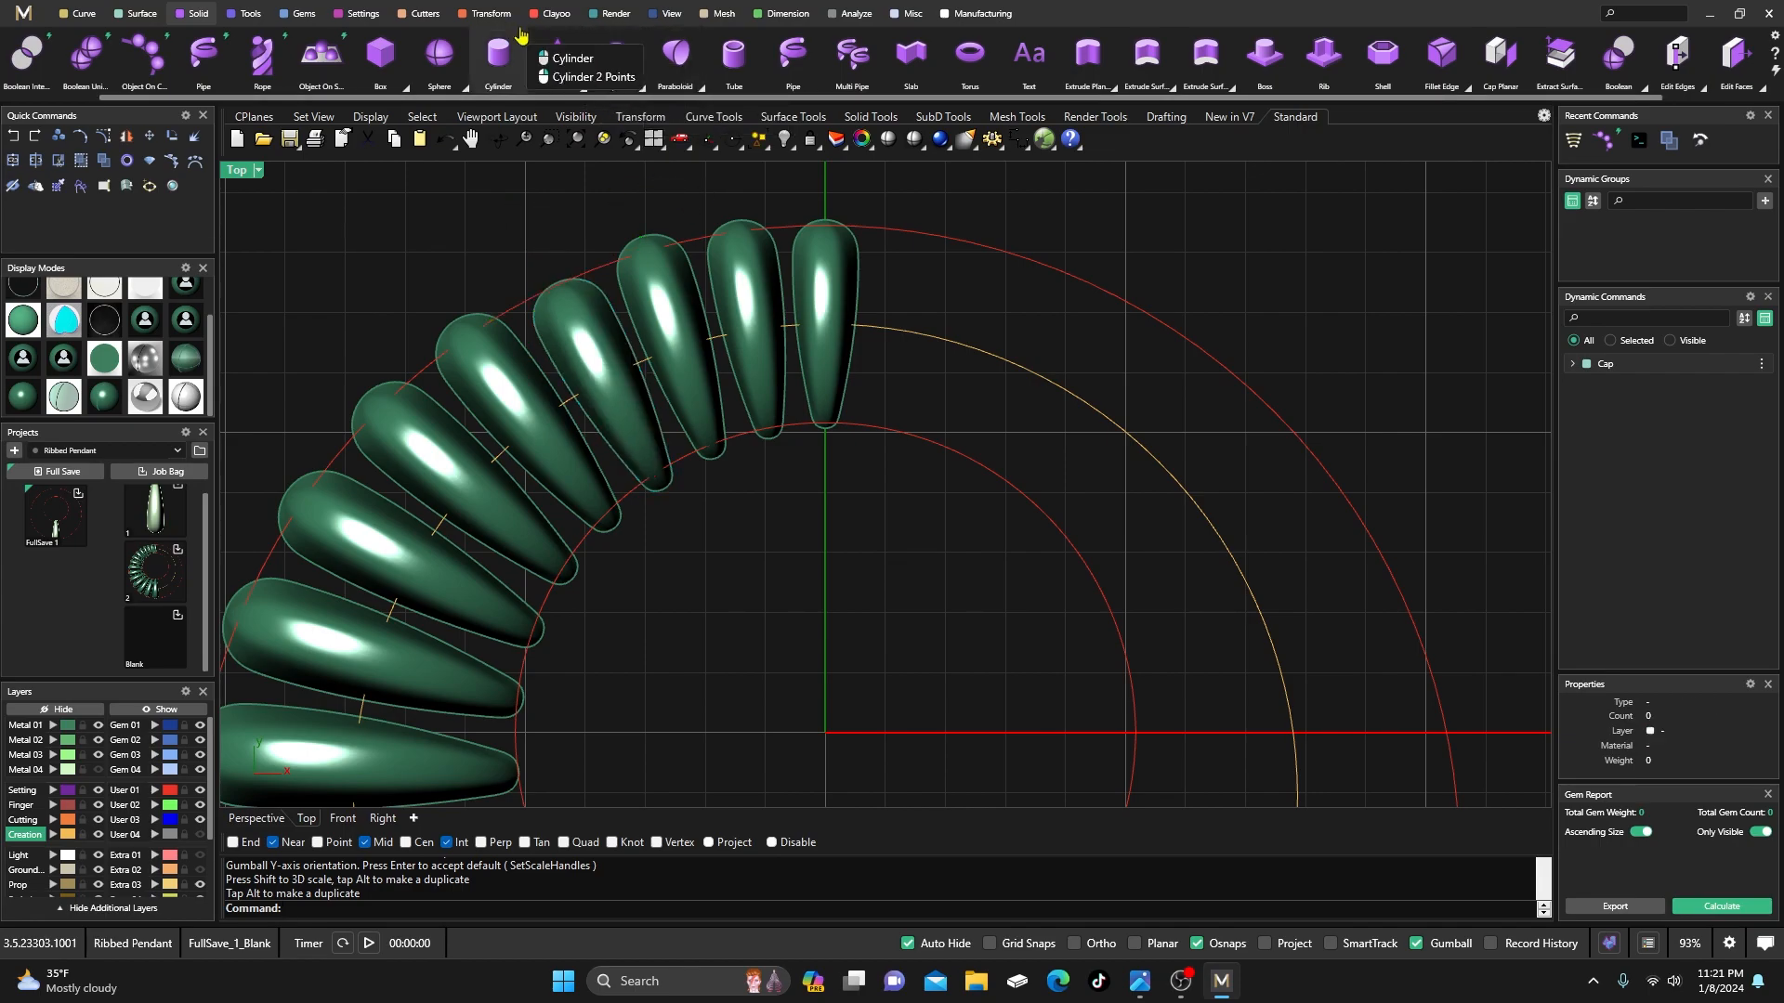
- Scale the fourth rib from the top centre with Scale 1D from its outer tip, shortening its inner end to the inner guide circle
click(491, 13)
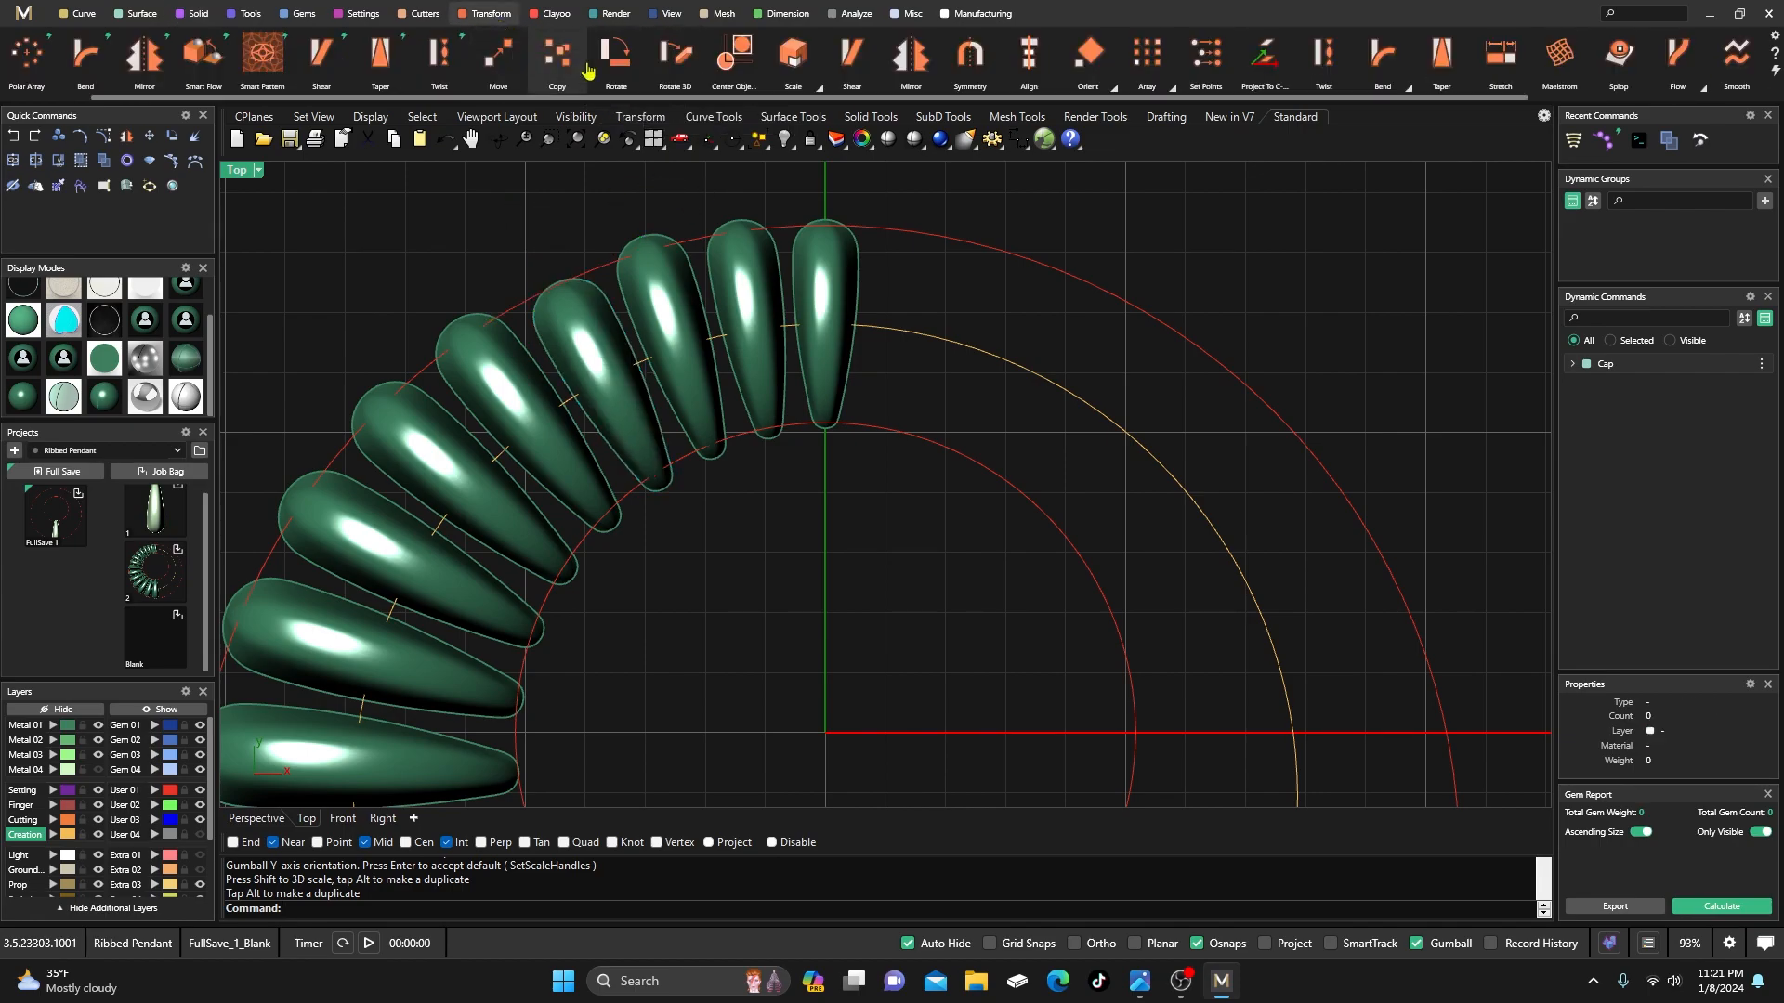
click(818, 86)
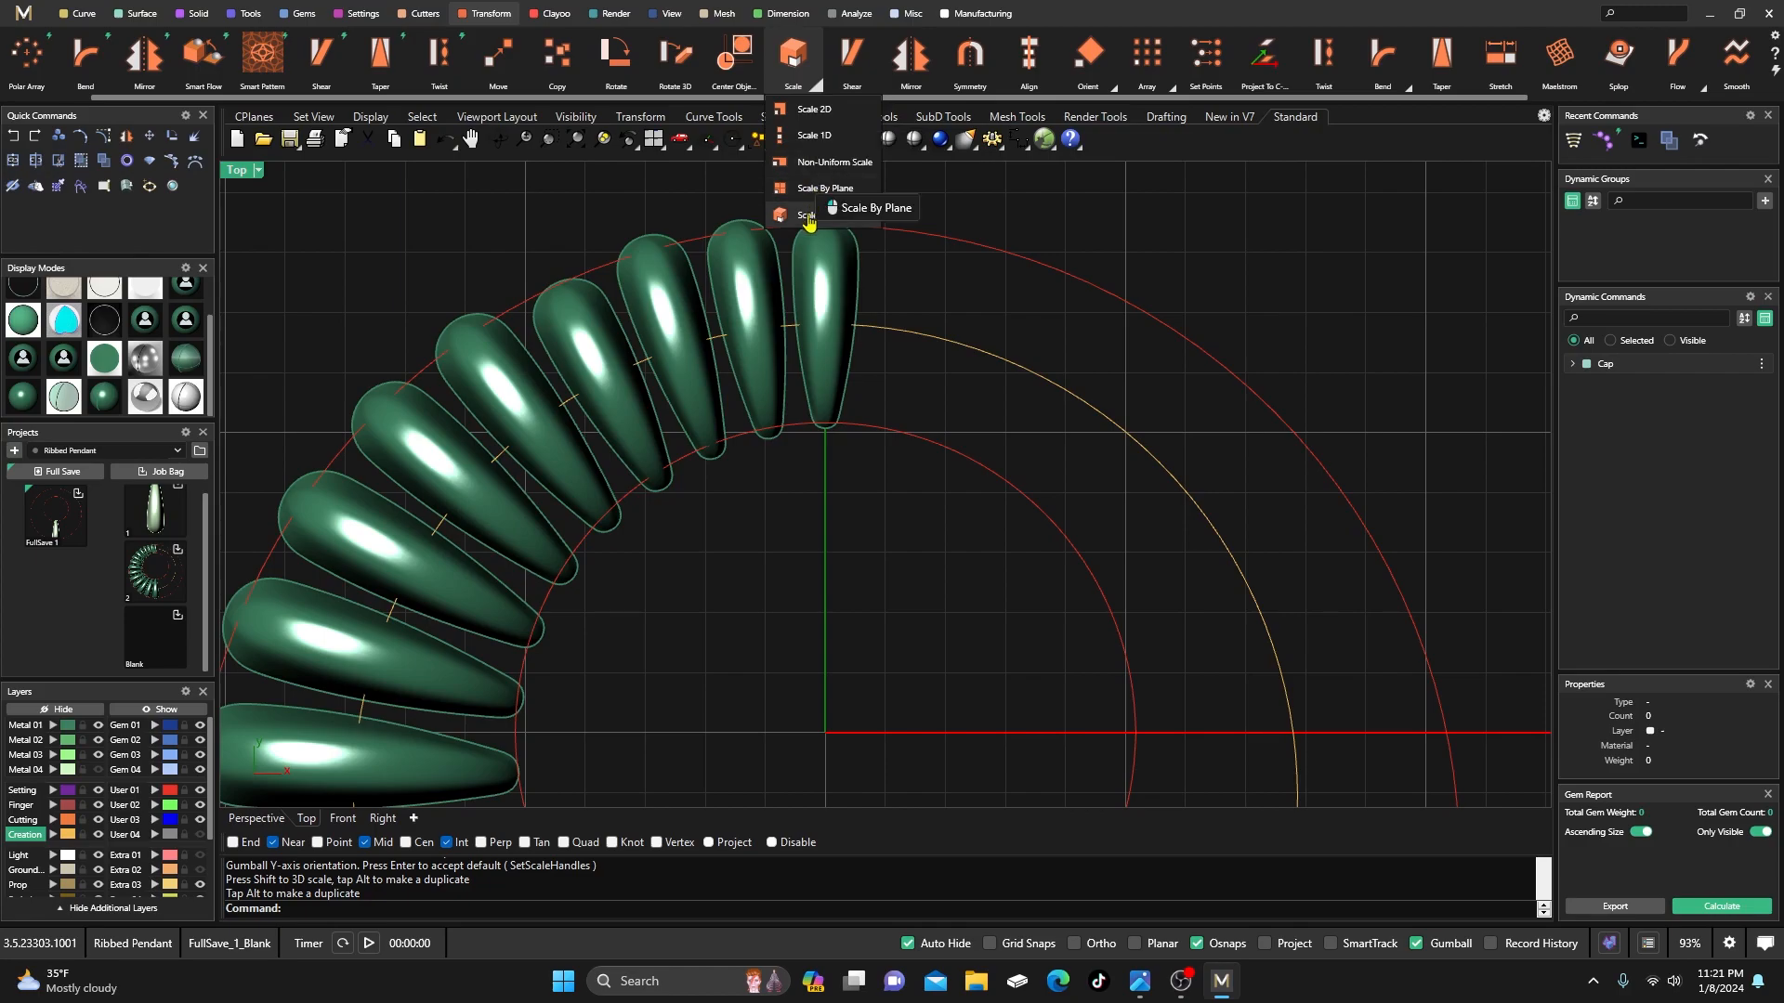
click(814, 136)
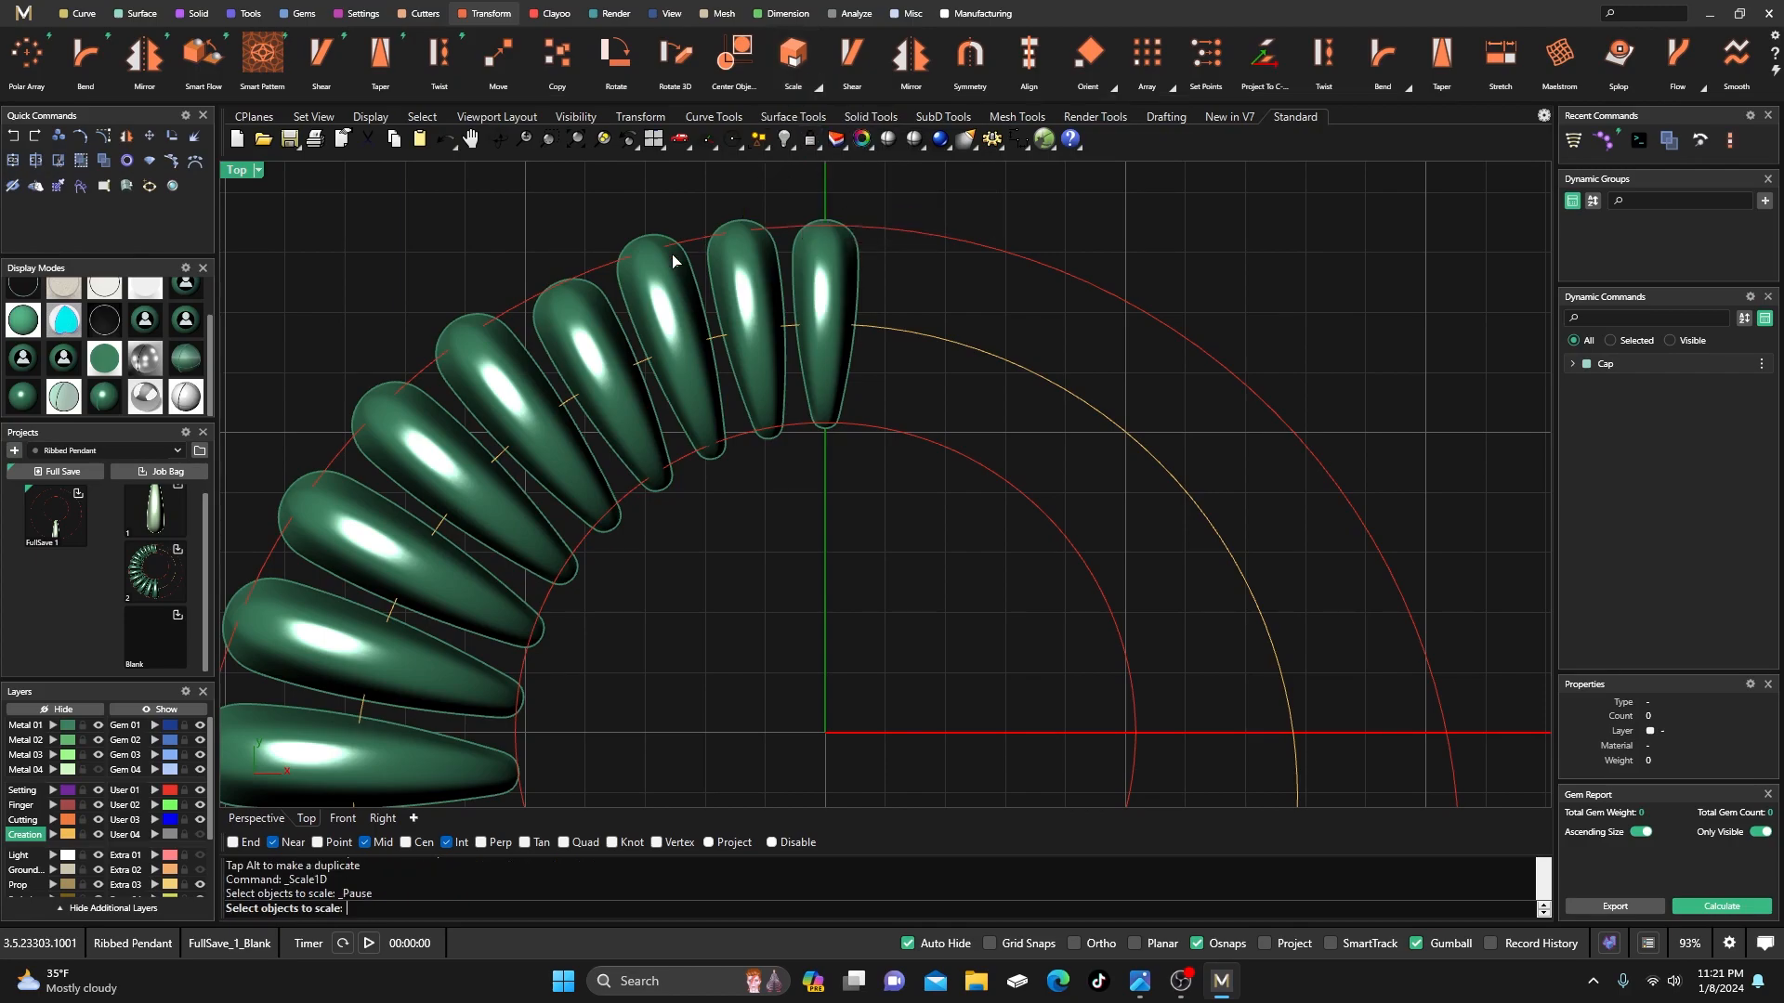
click(567, 338)
key(Return)
click(554, 286)
click(663, 486)
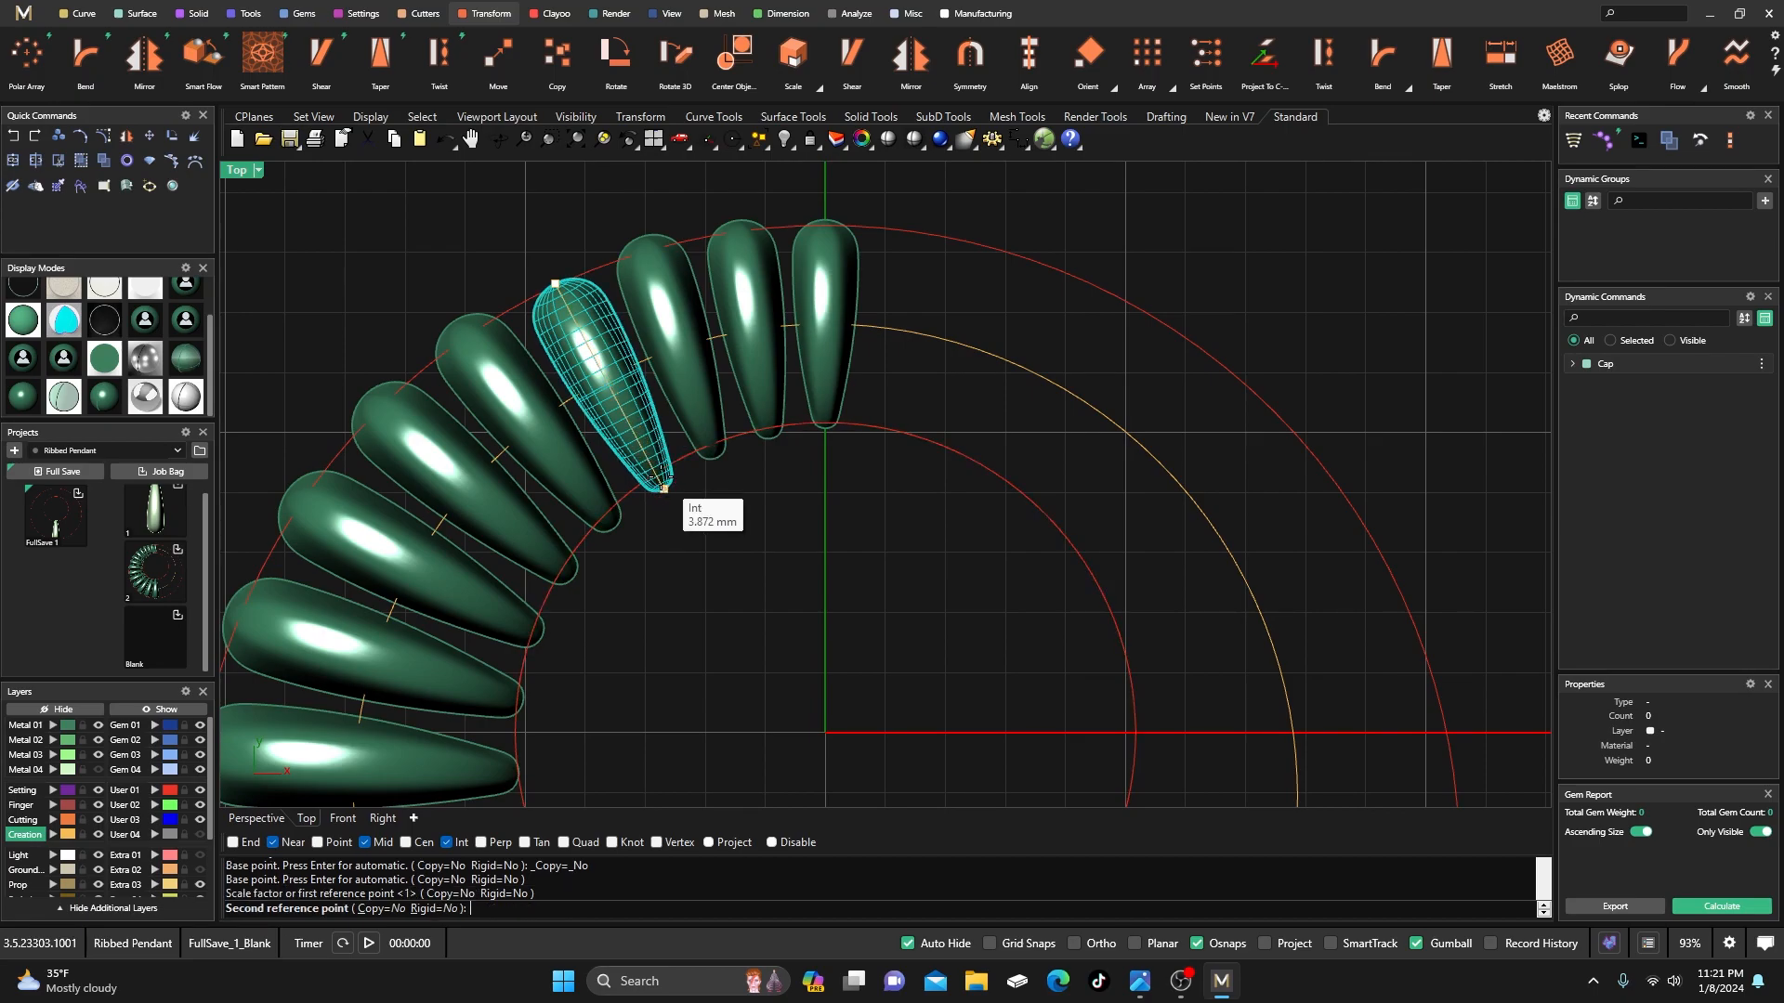
click(657, 481)
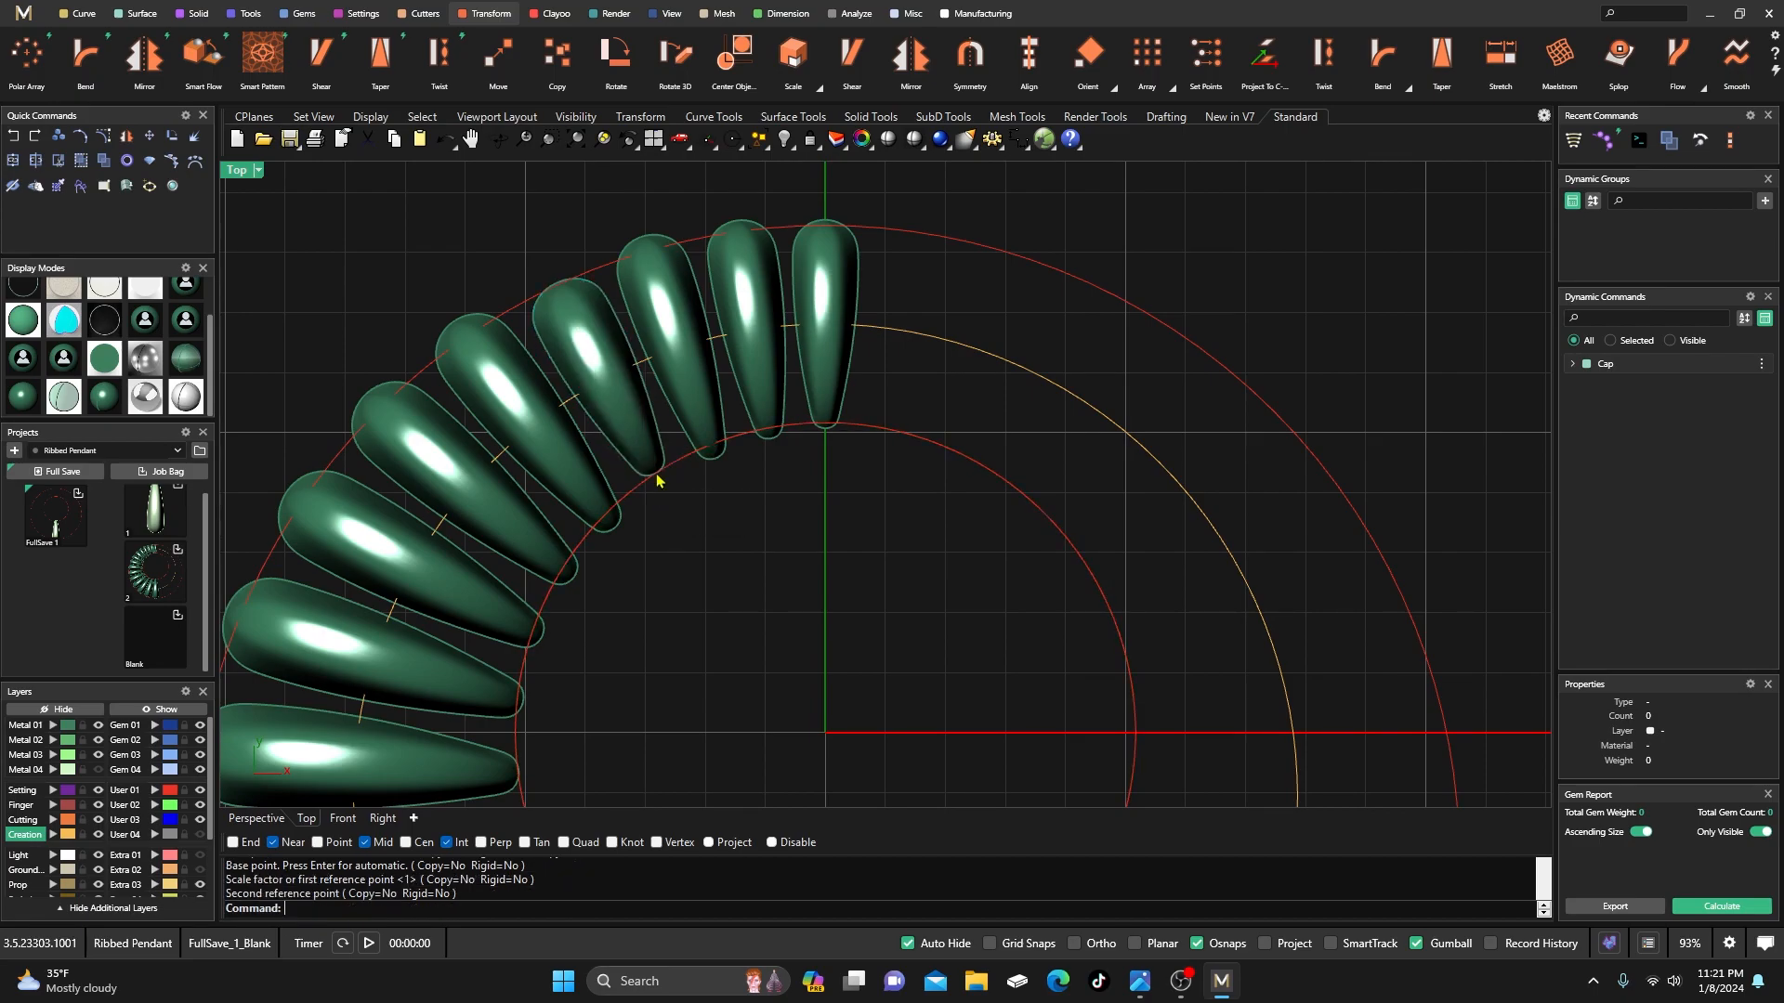
- Shorten the fifth rib from the top centre with Scale 1D from its outer tip so its inner end reaches the inner guide circle
click(520, 409)
key(Return)
click(450, 326)
click(611, 526)
click(602, 523)
- Shorten the outer end of the fifth rib from the top centre to the outer guide circle with Scale 1D from its inner tip
key(Return)
click(604, 515)
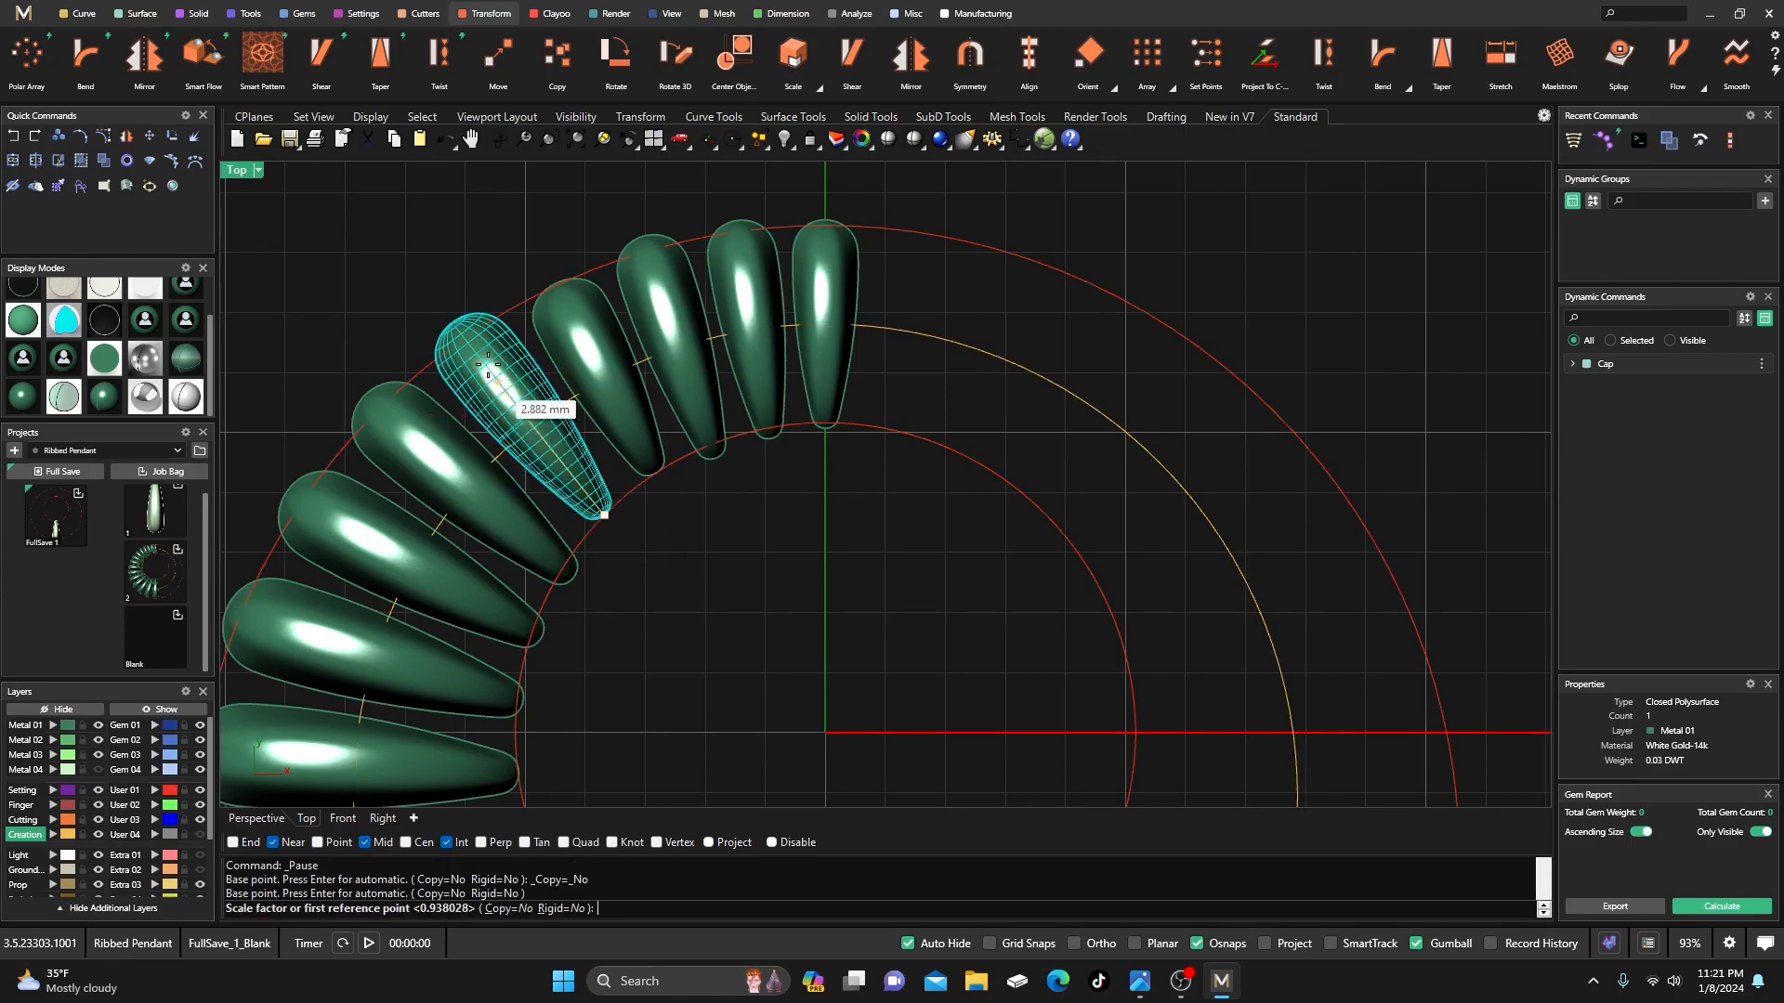
click(452, 324)
click(473, 338)
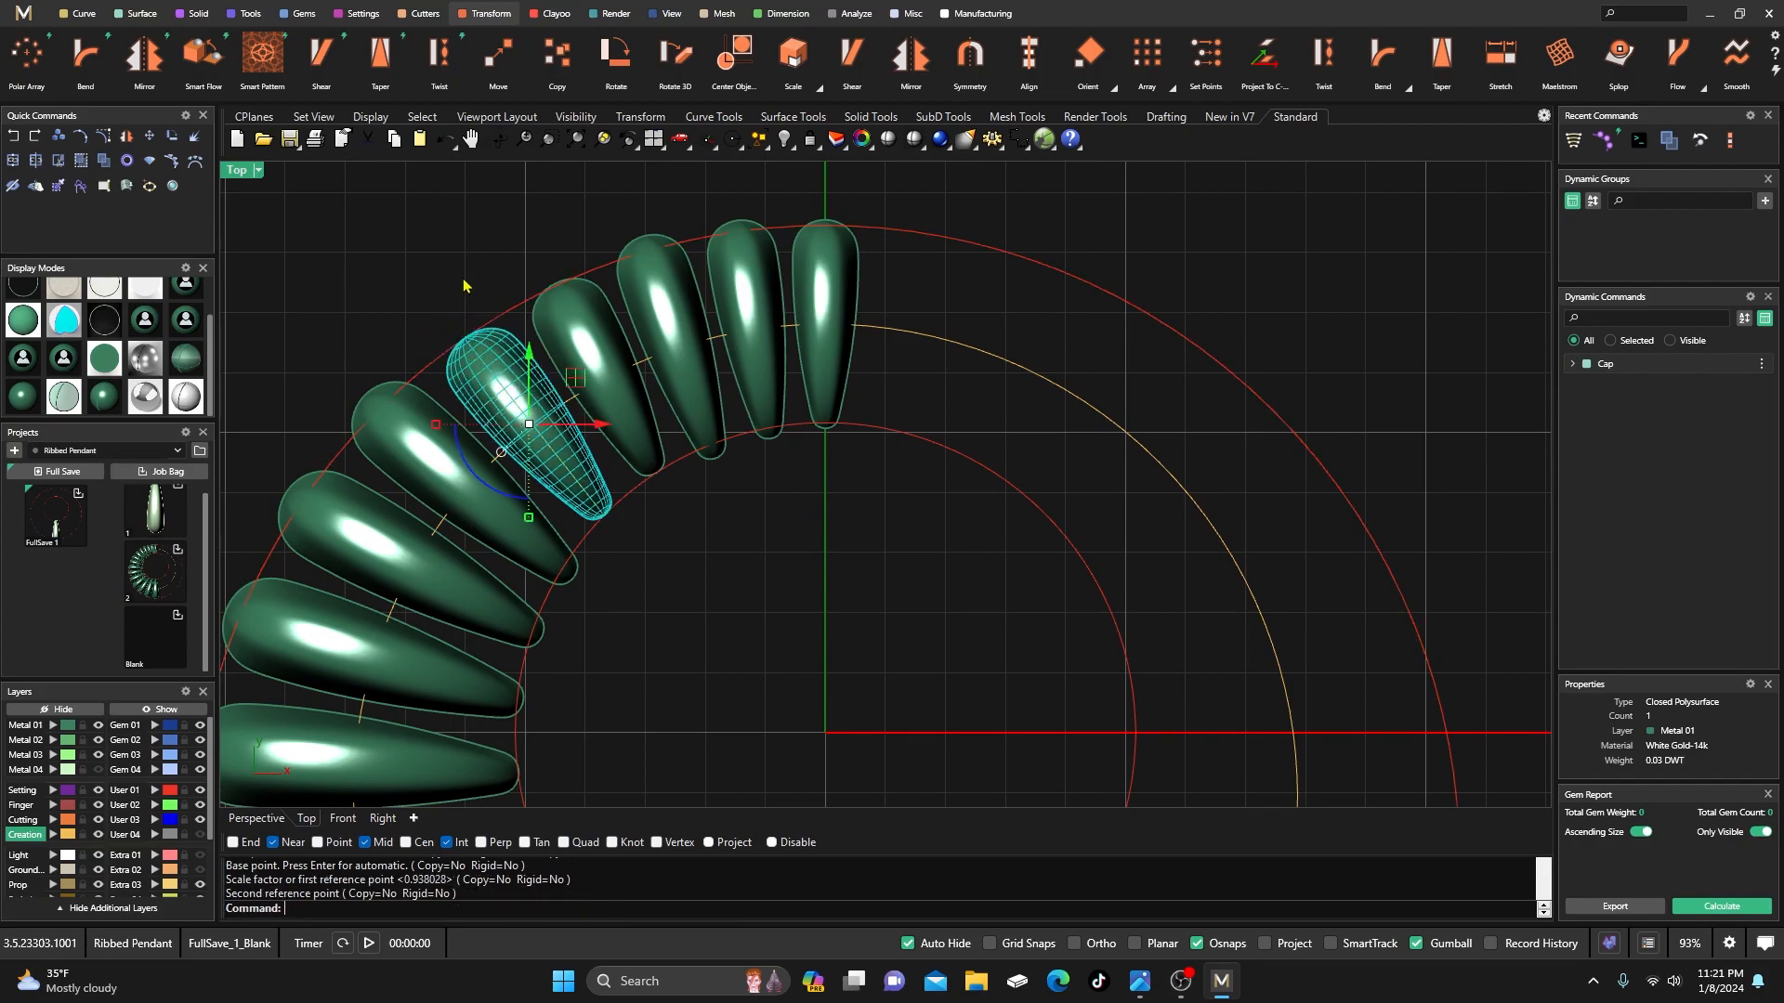
- Shorten the third rib from the top centre with Scale 1D from its inner tip, pulling its outer end in to the outer guide circle
click(647, 296)
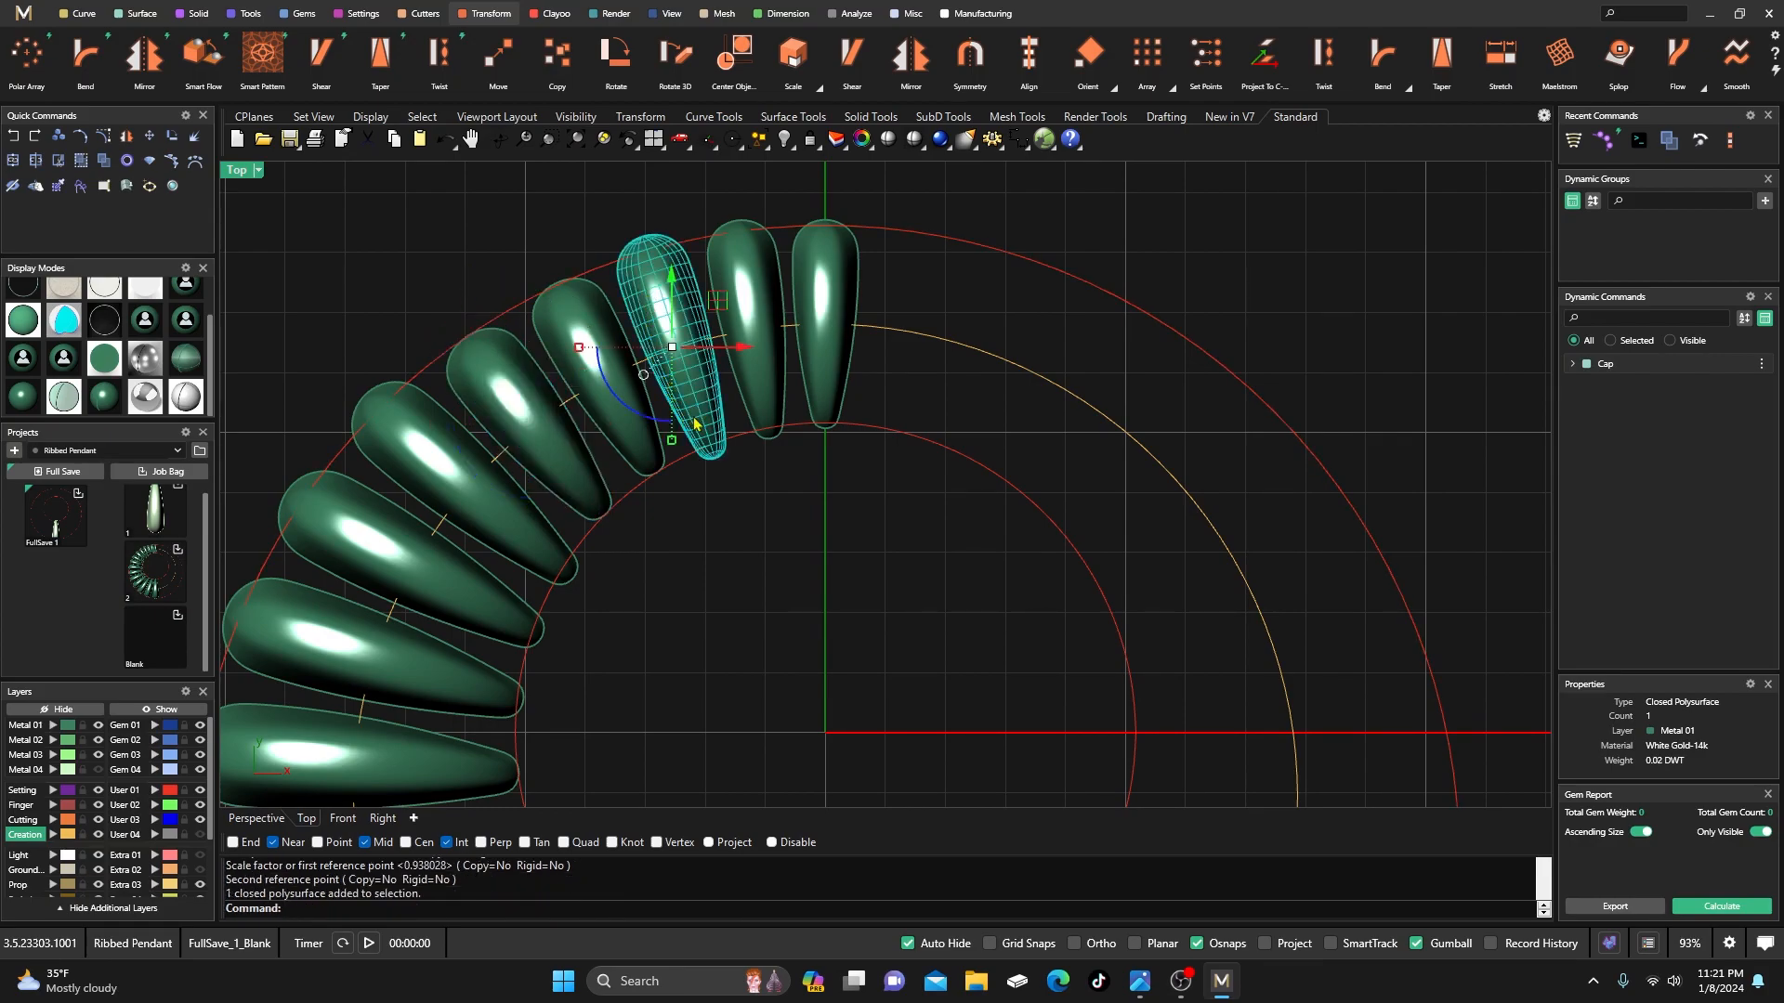
key(Return)
click(715, 458)
click(646, 239)
click(649, 251)
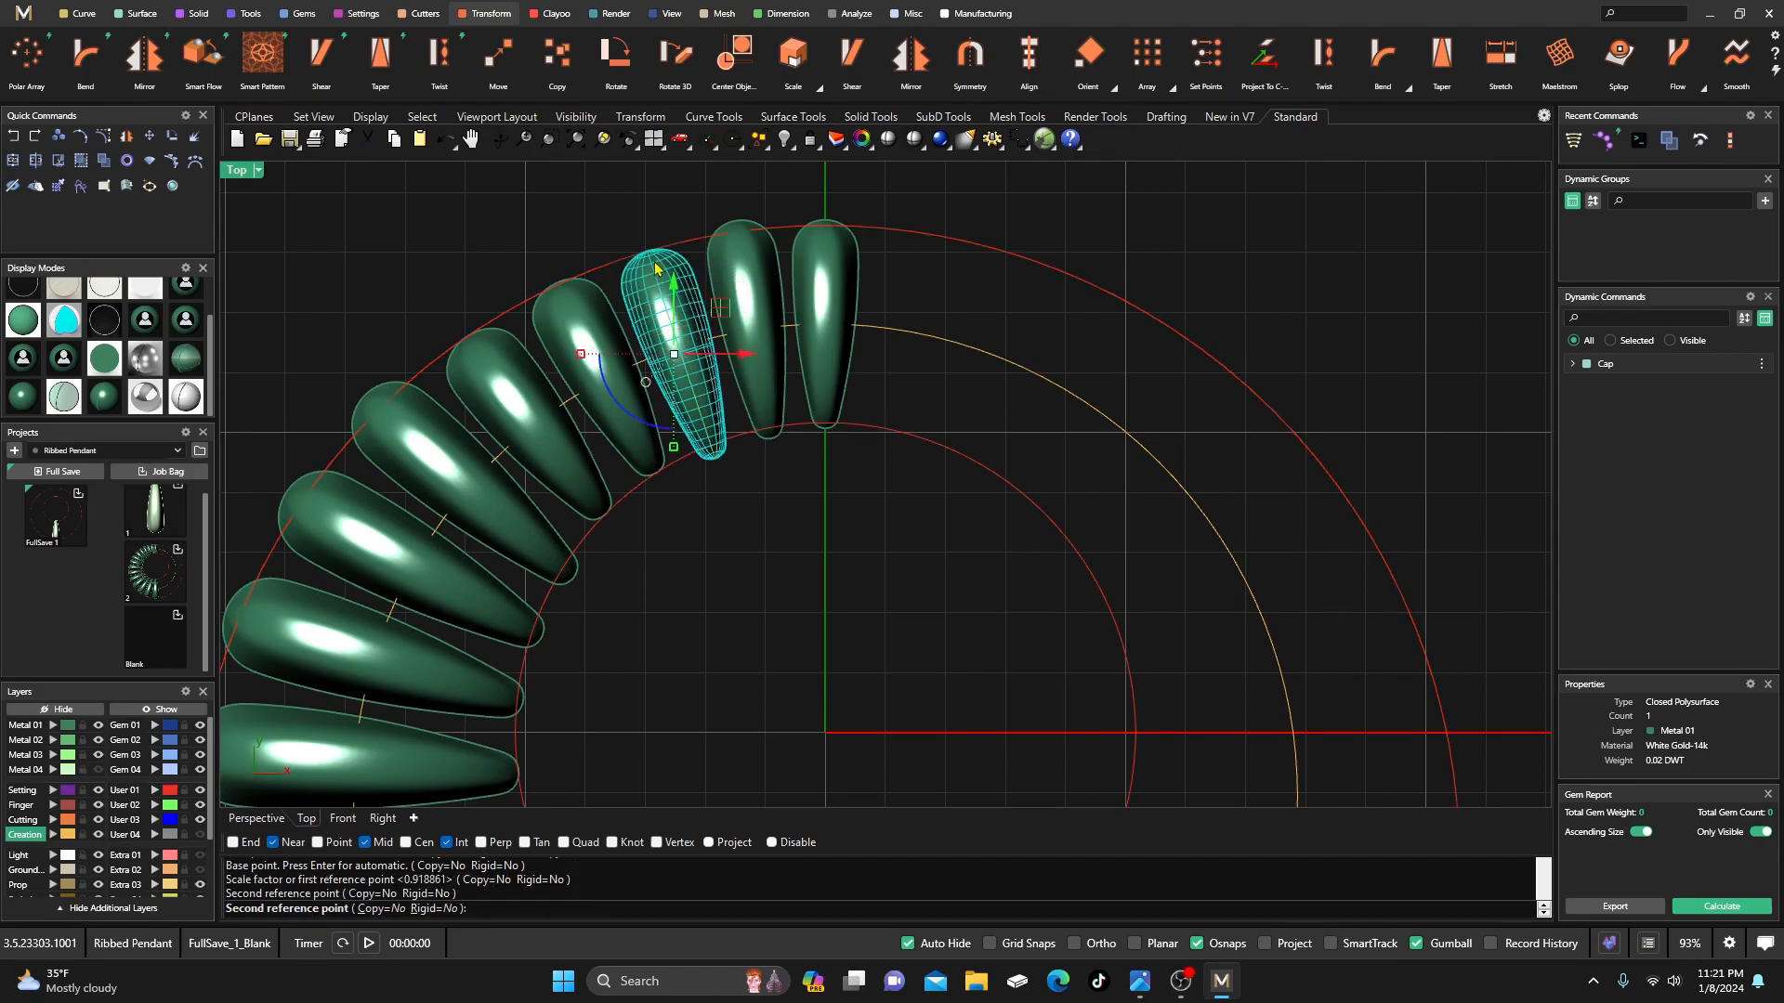
- Scale the third rib from the top centre with Scale 1D from its outer tip, shortening its inner end toward the inner guide circle
key(Return)
click(715, 458)
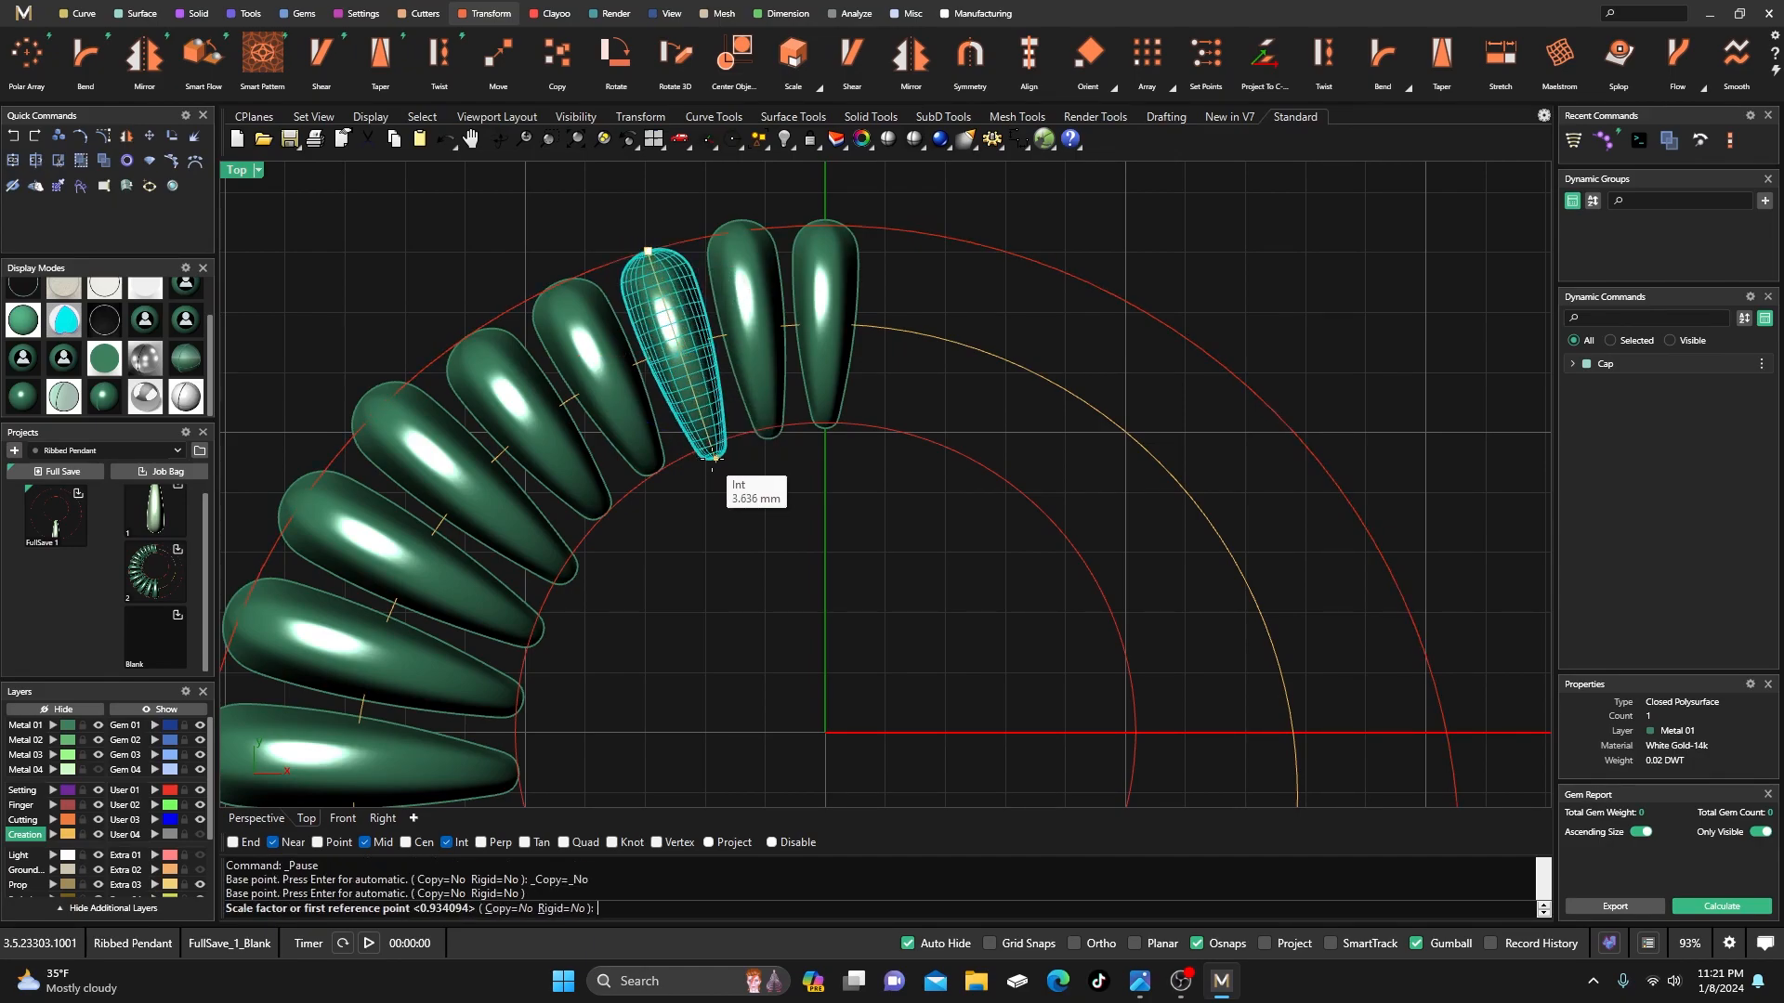
click(716, 465)
click(712, 447)
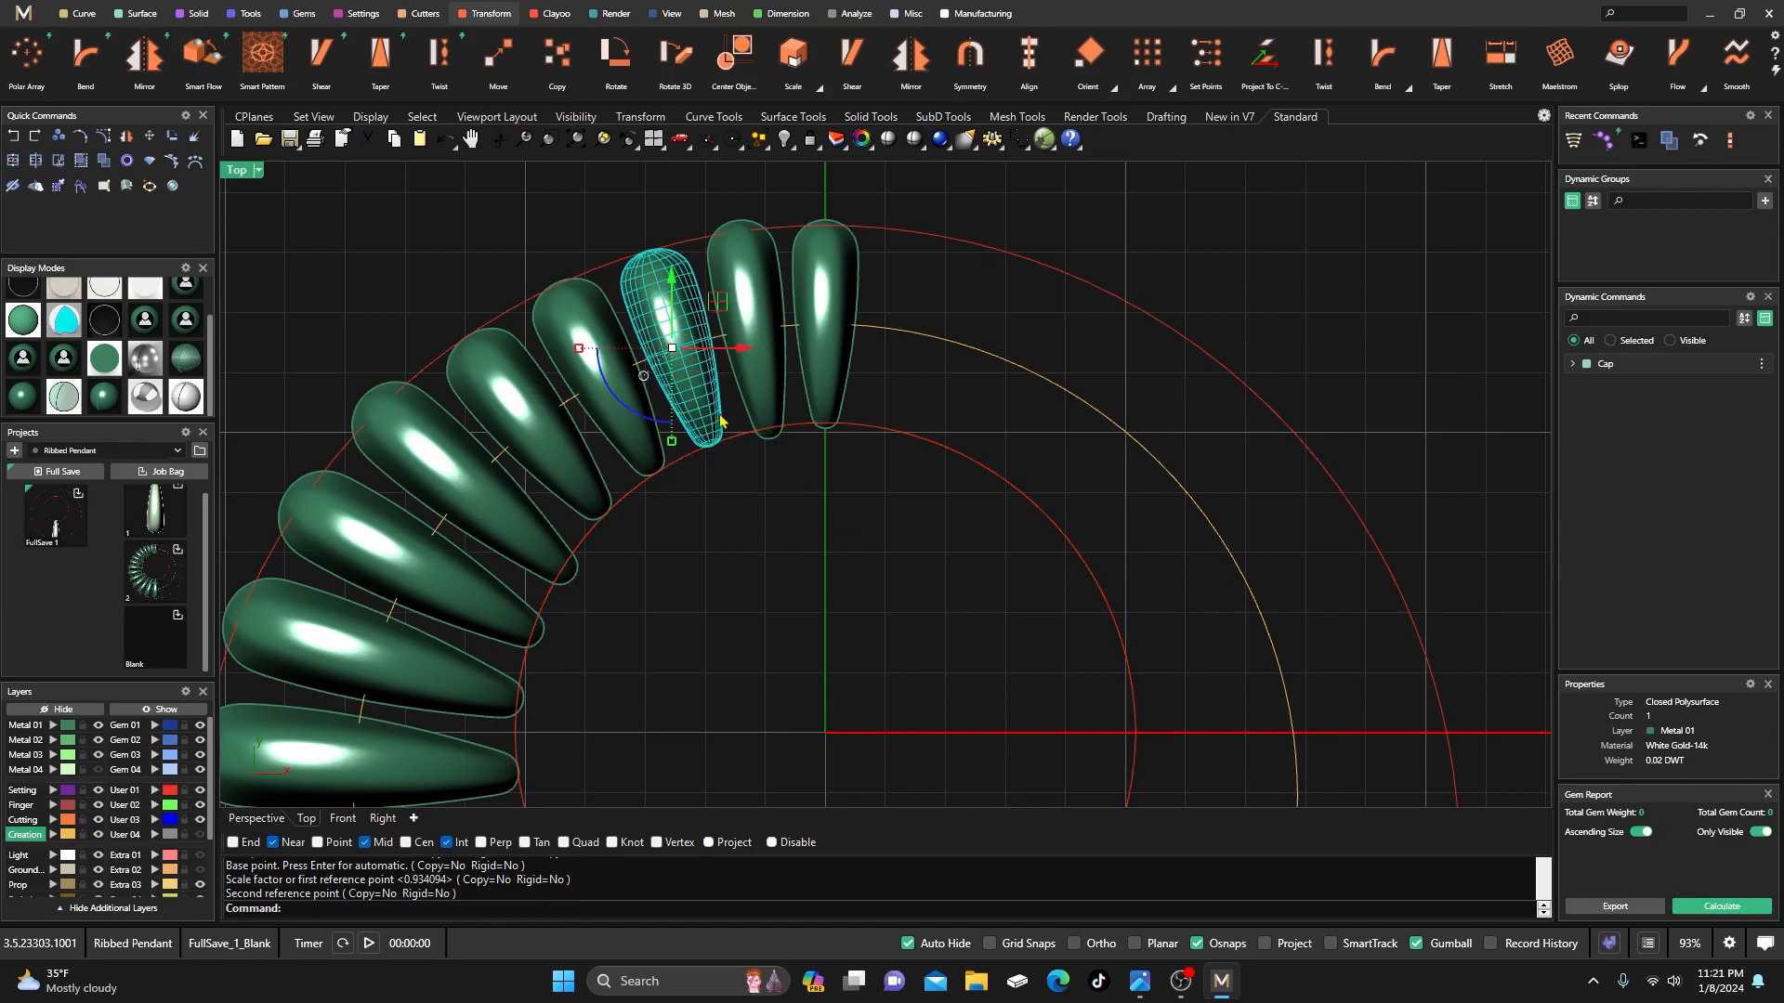
scroll(758, 320, down, 3)
click(783, 525)
scroll(729, 458, down, 3)
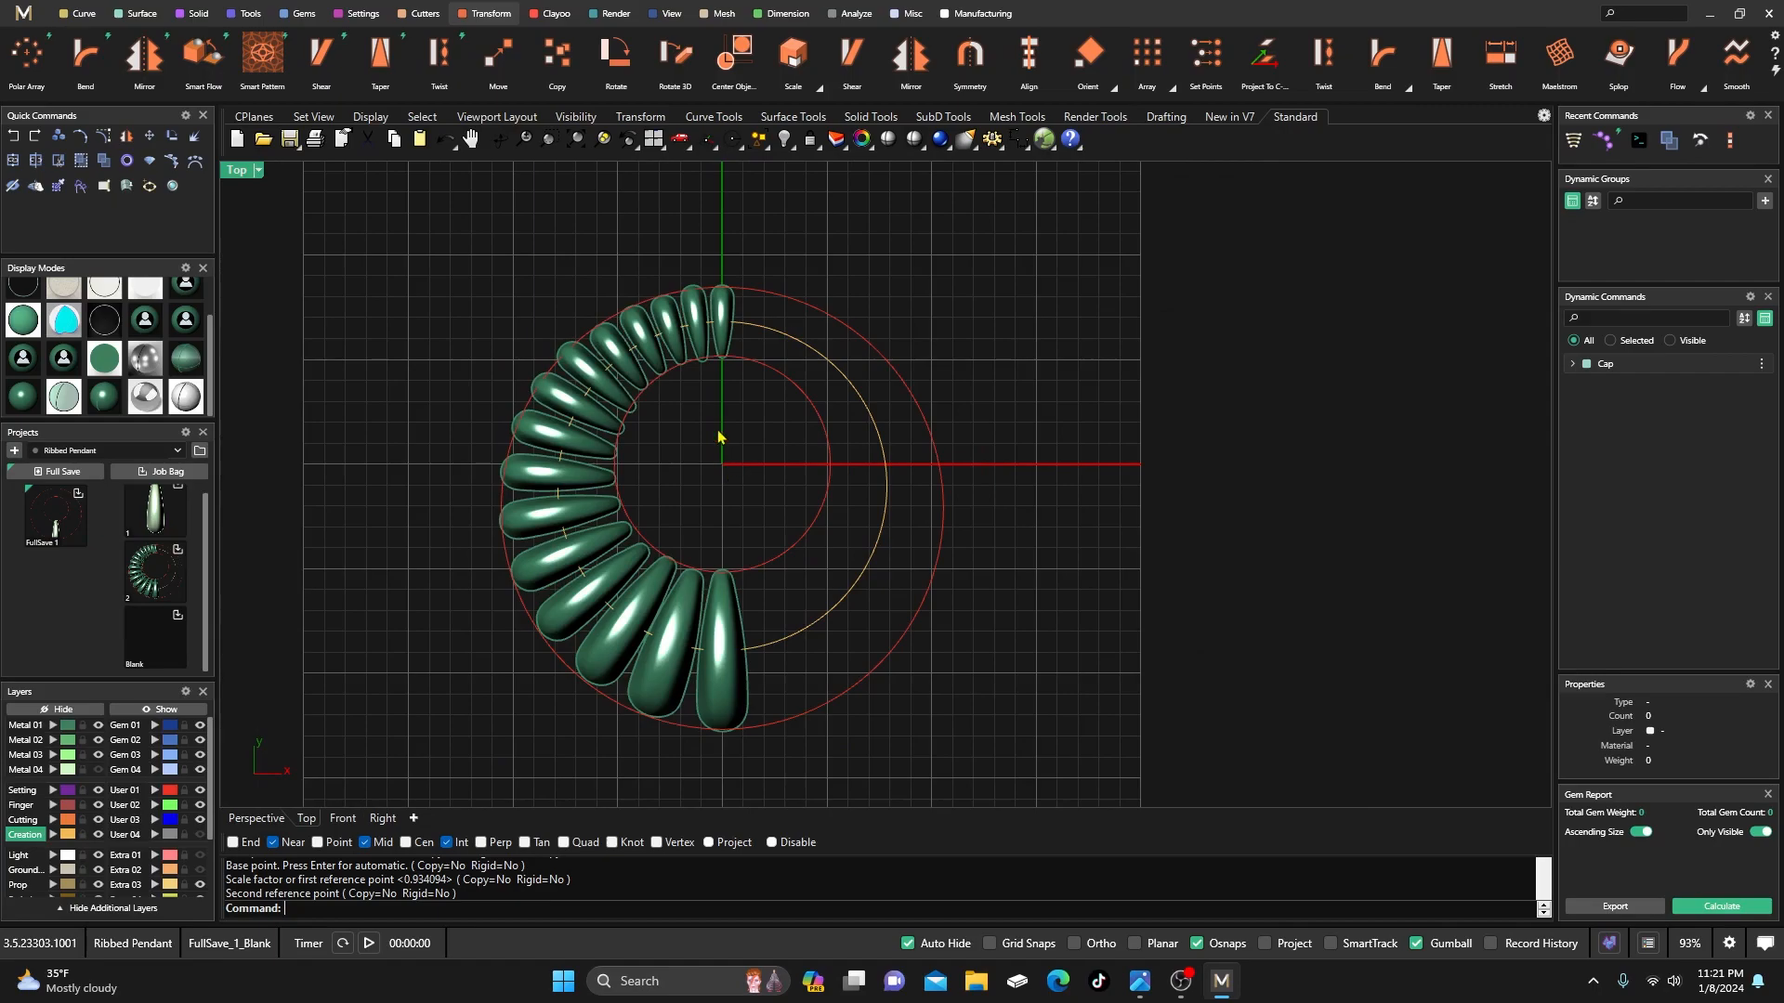
- In the four-view layout, align all the ribs by their bottoms at a point picked in the front view
click(817, 616)
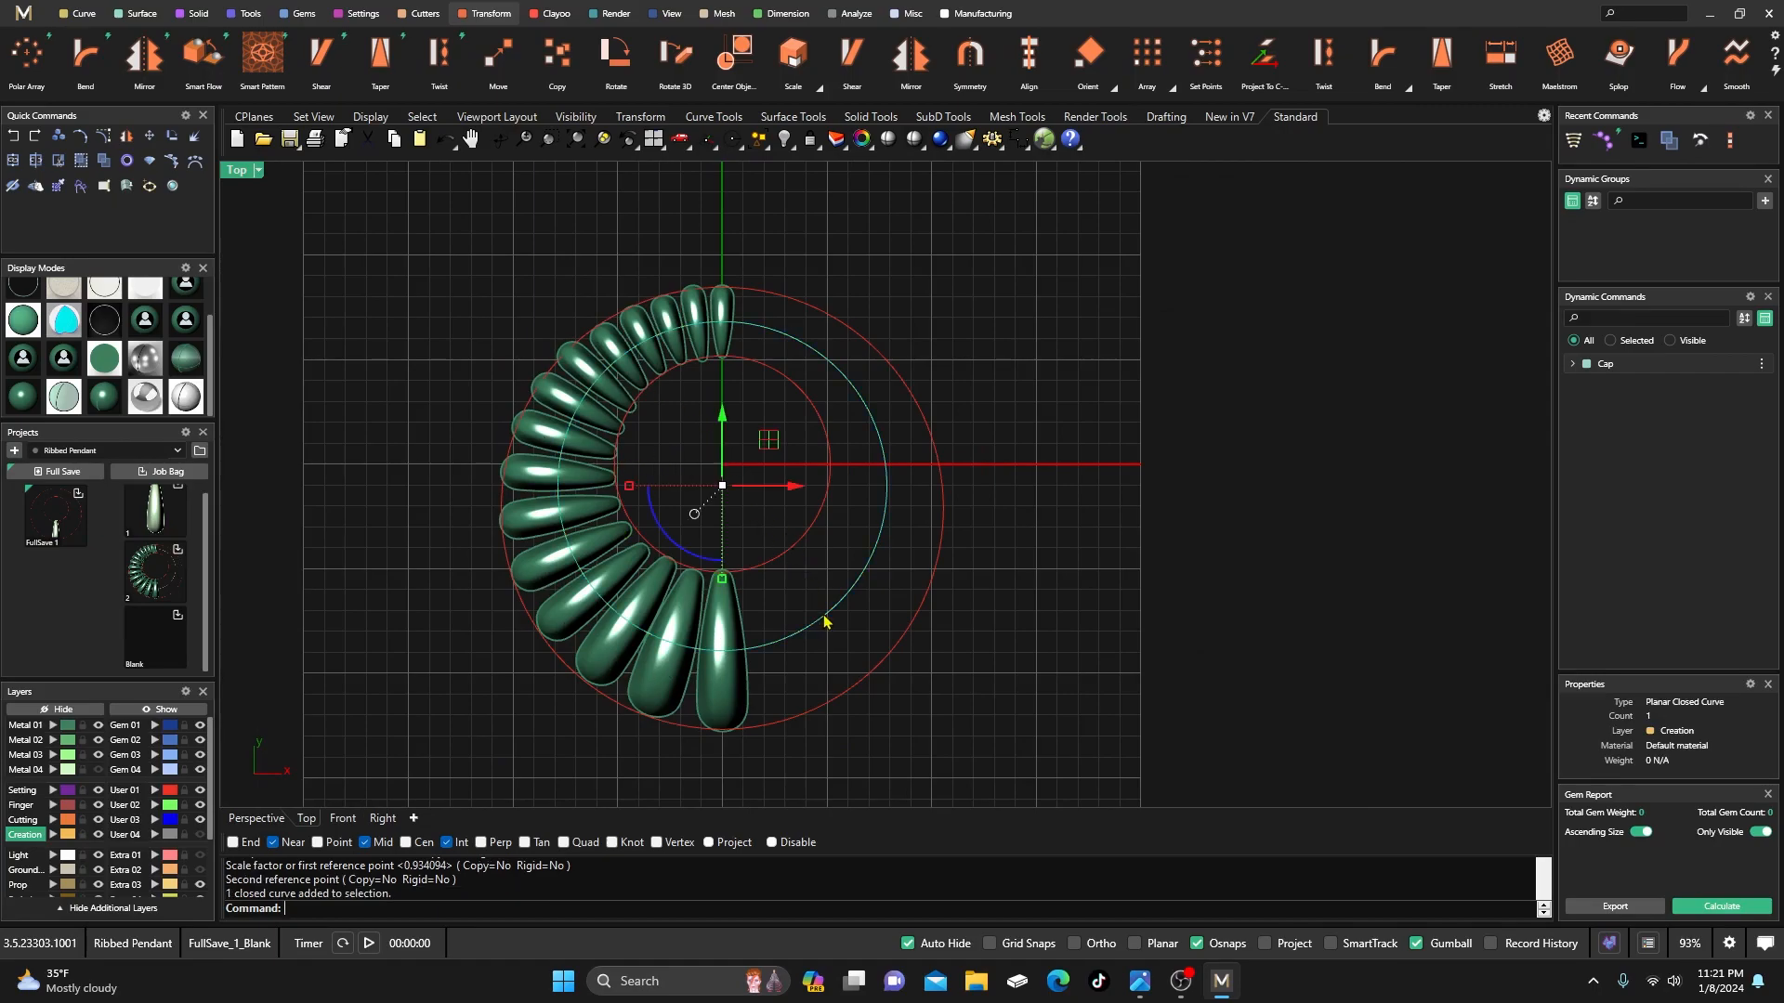
double_click(235, 172)
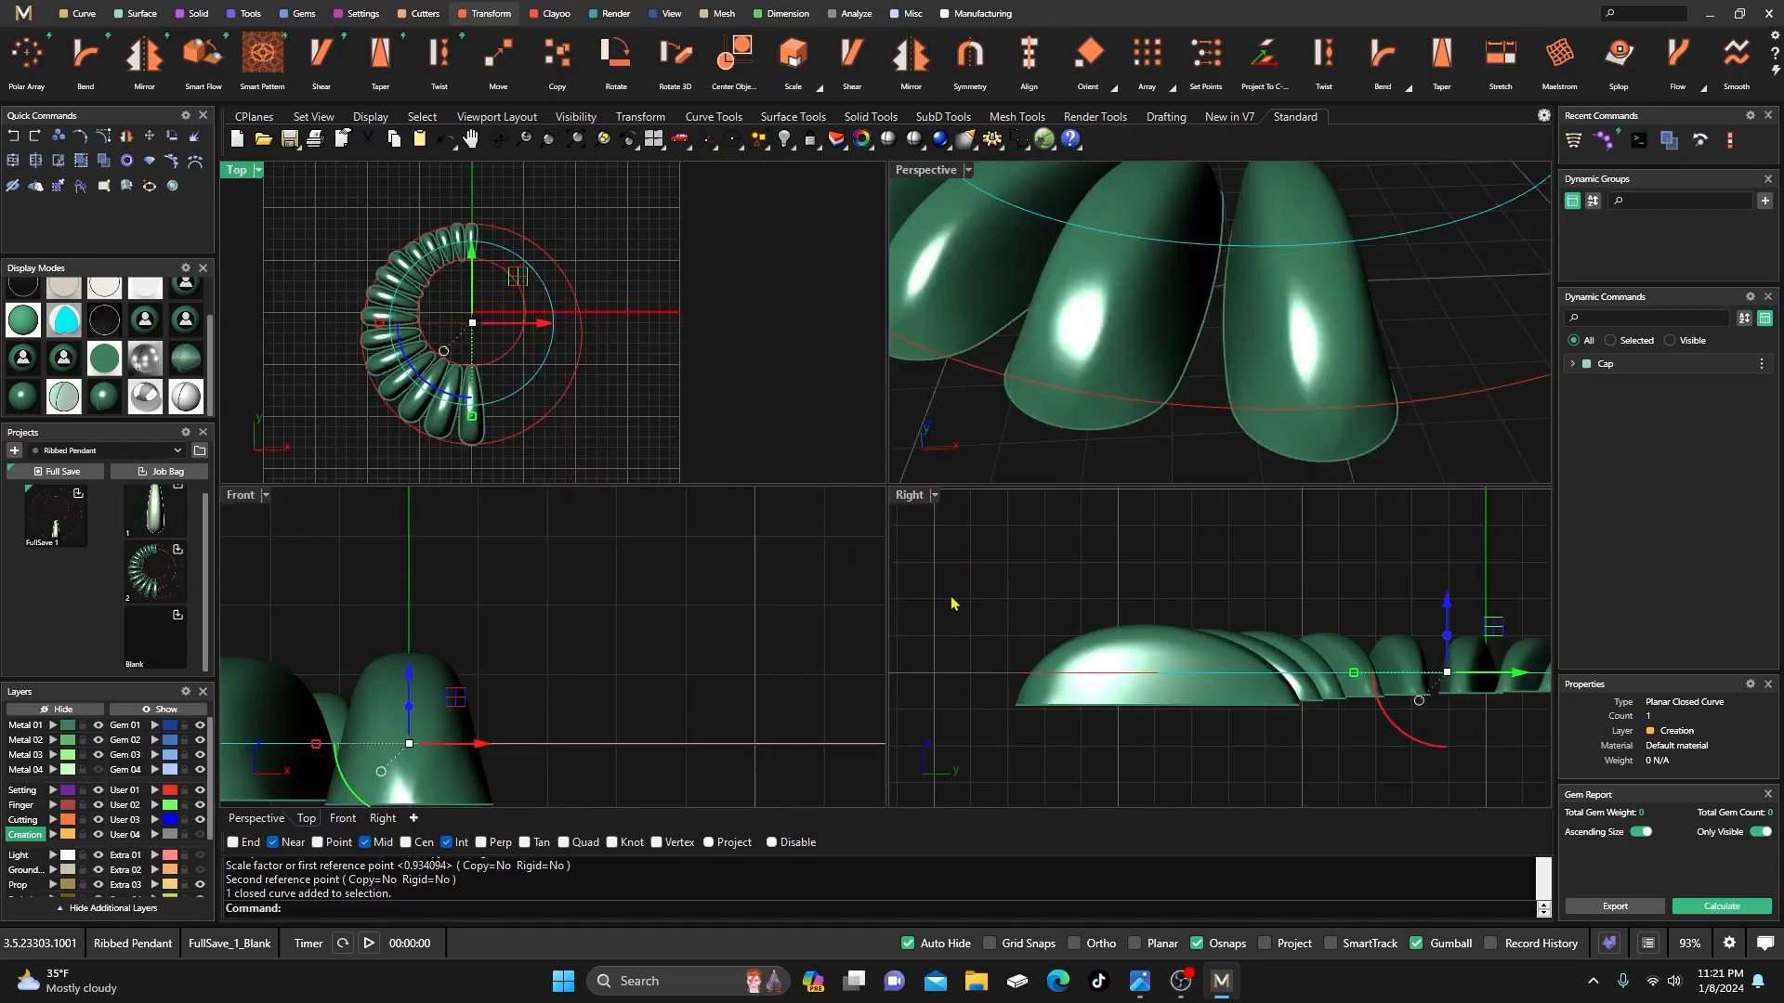
scroll(990, 595, down, 6)
scroll(1214, 669, up, 4)
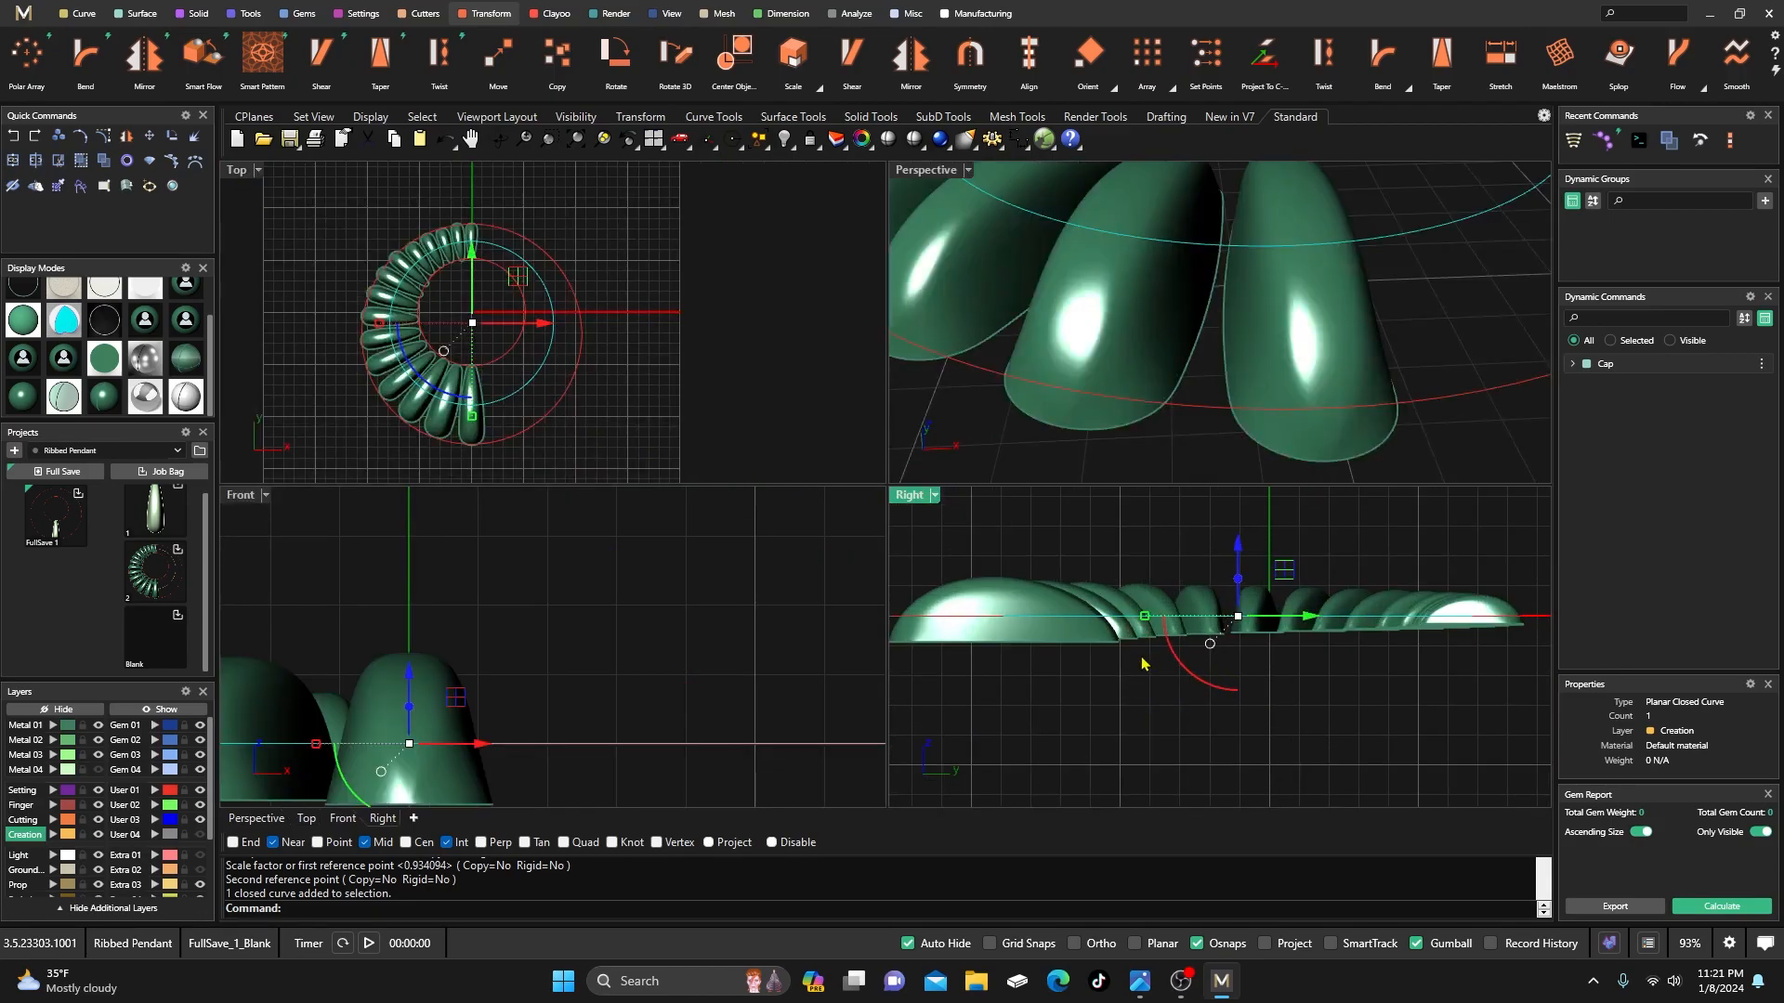
click(1386, 548)
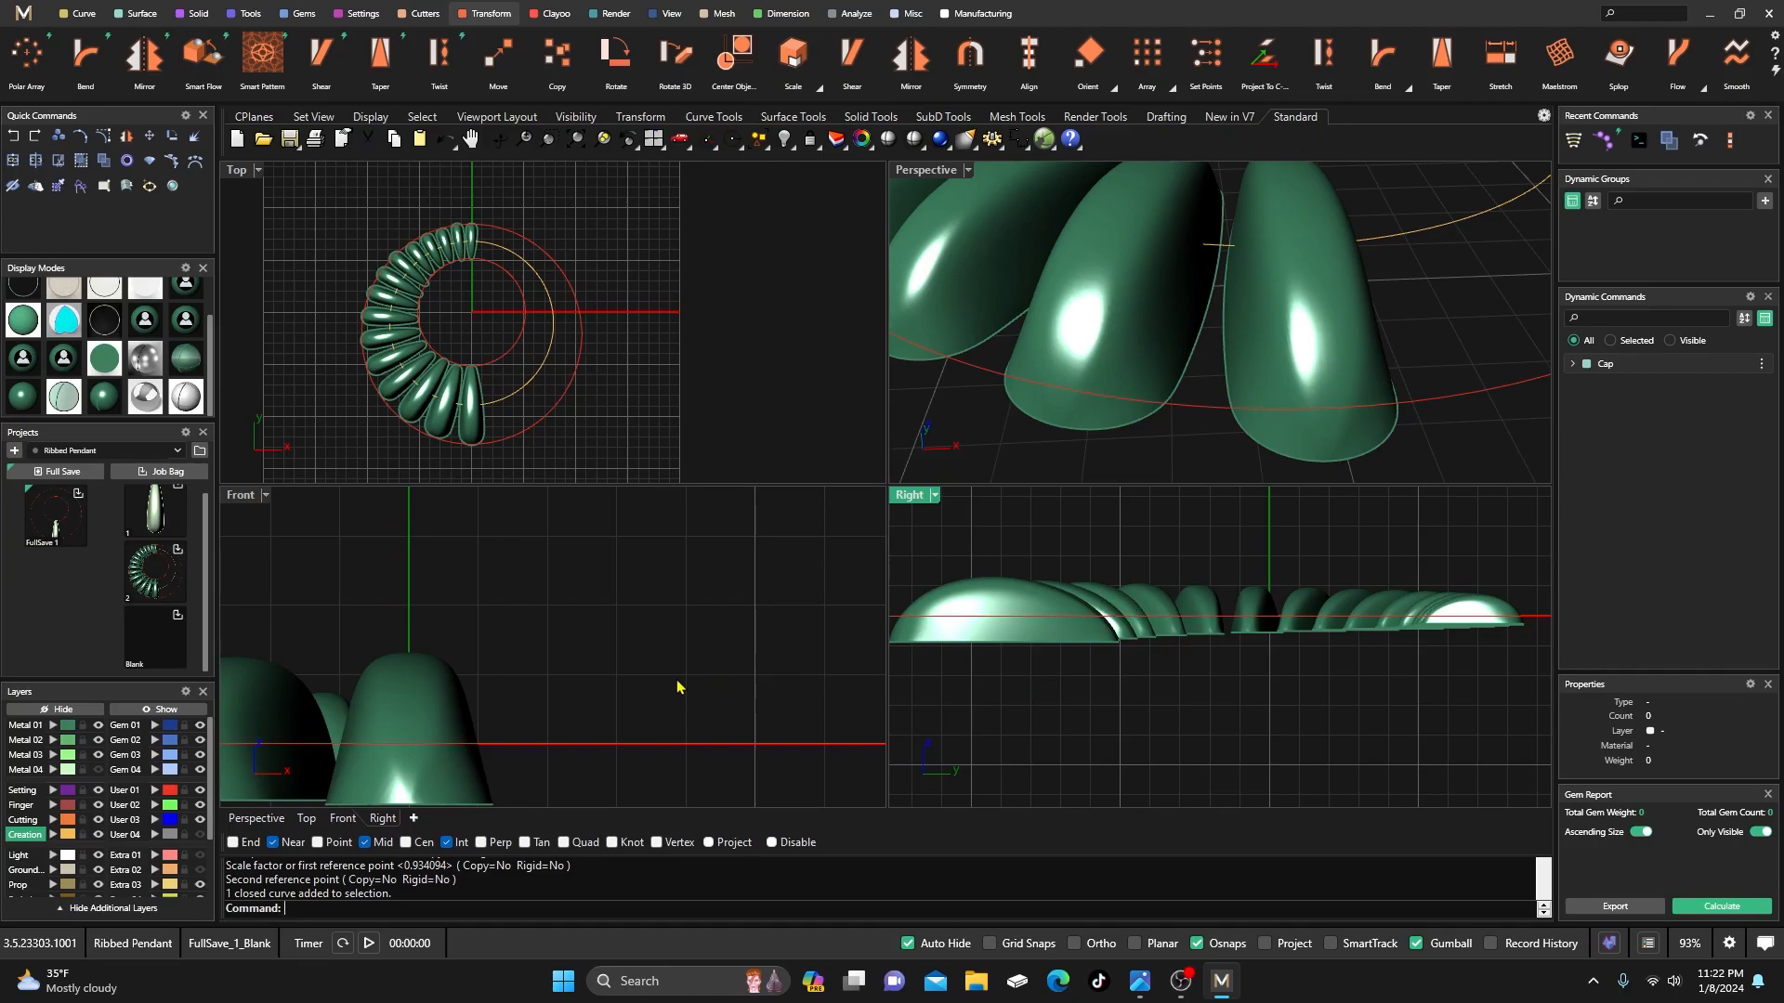
scroll(683, 678, down, 5)
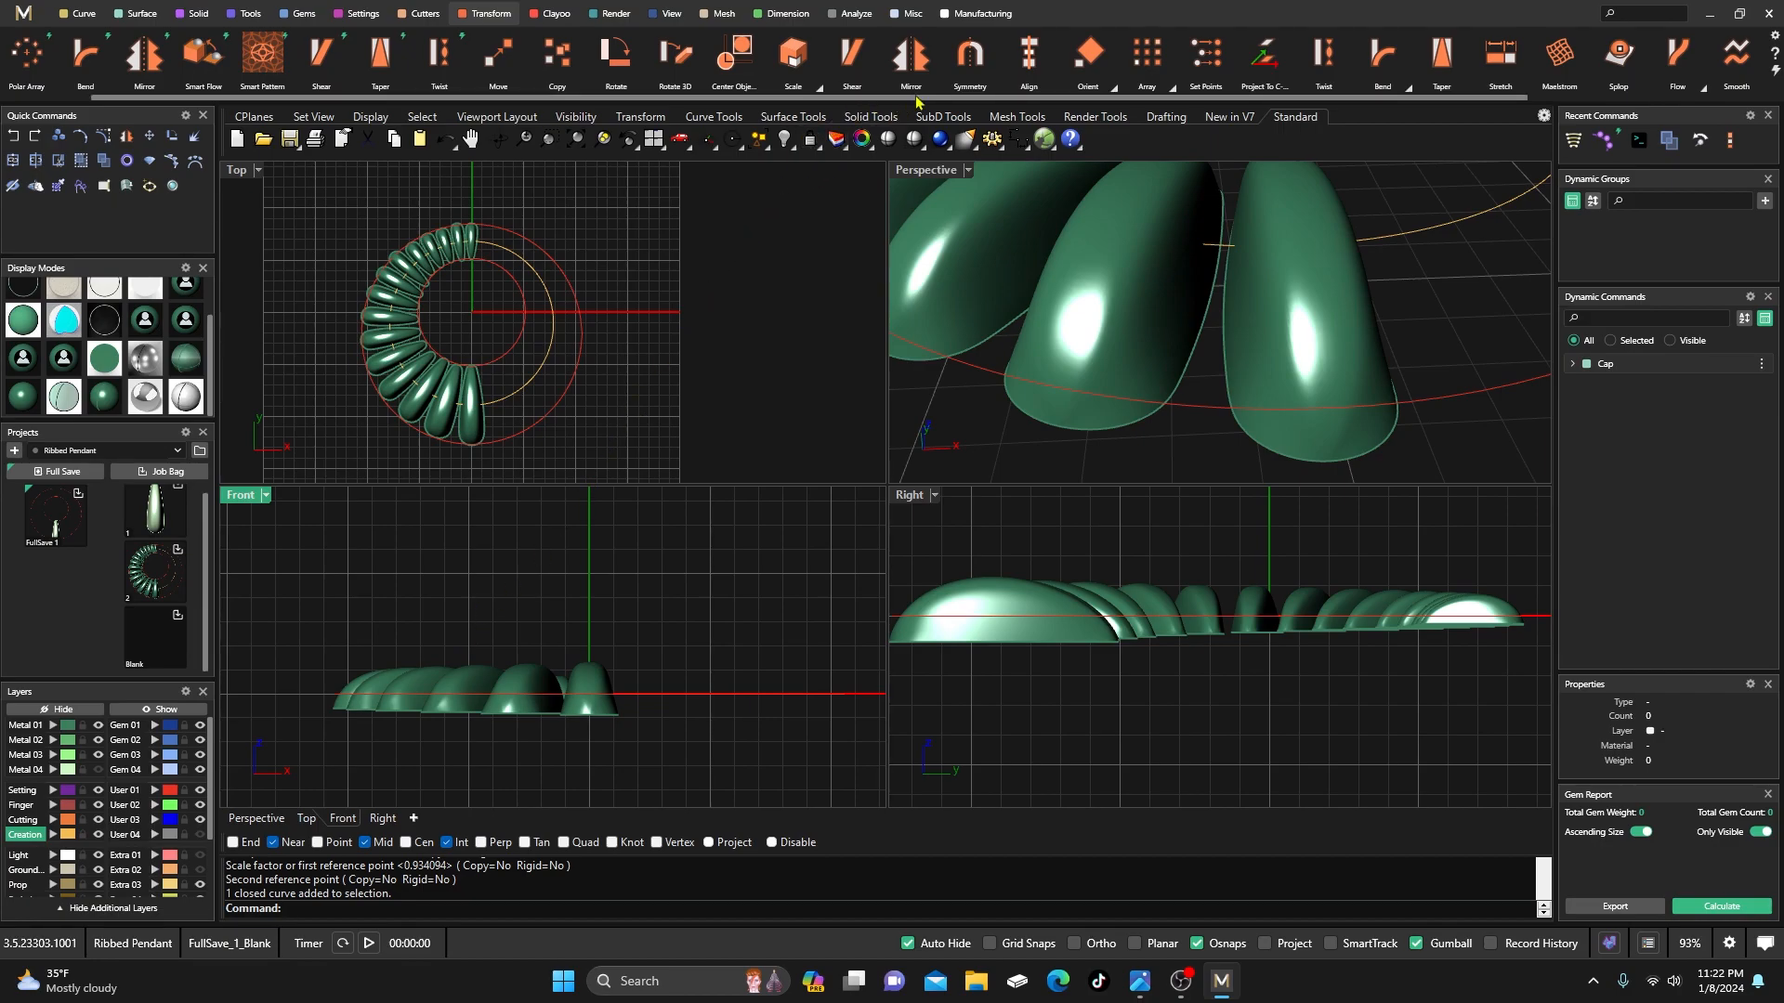
click(1030, 56)
drag(635, 624, 362, 680)
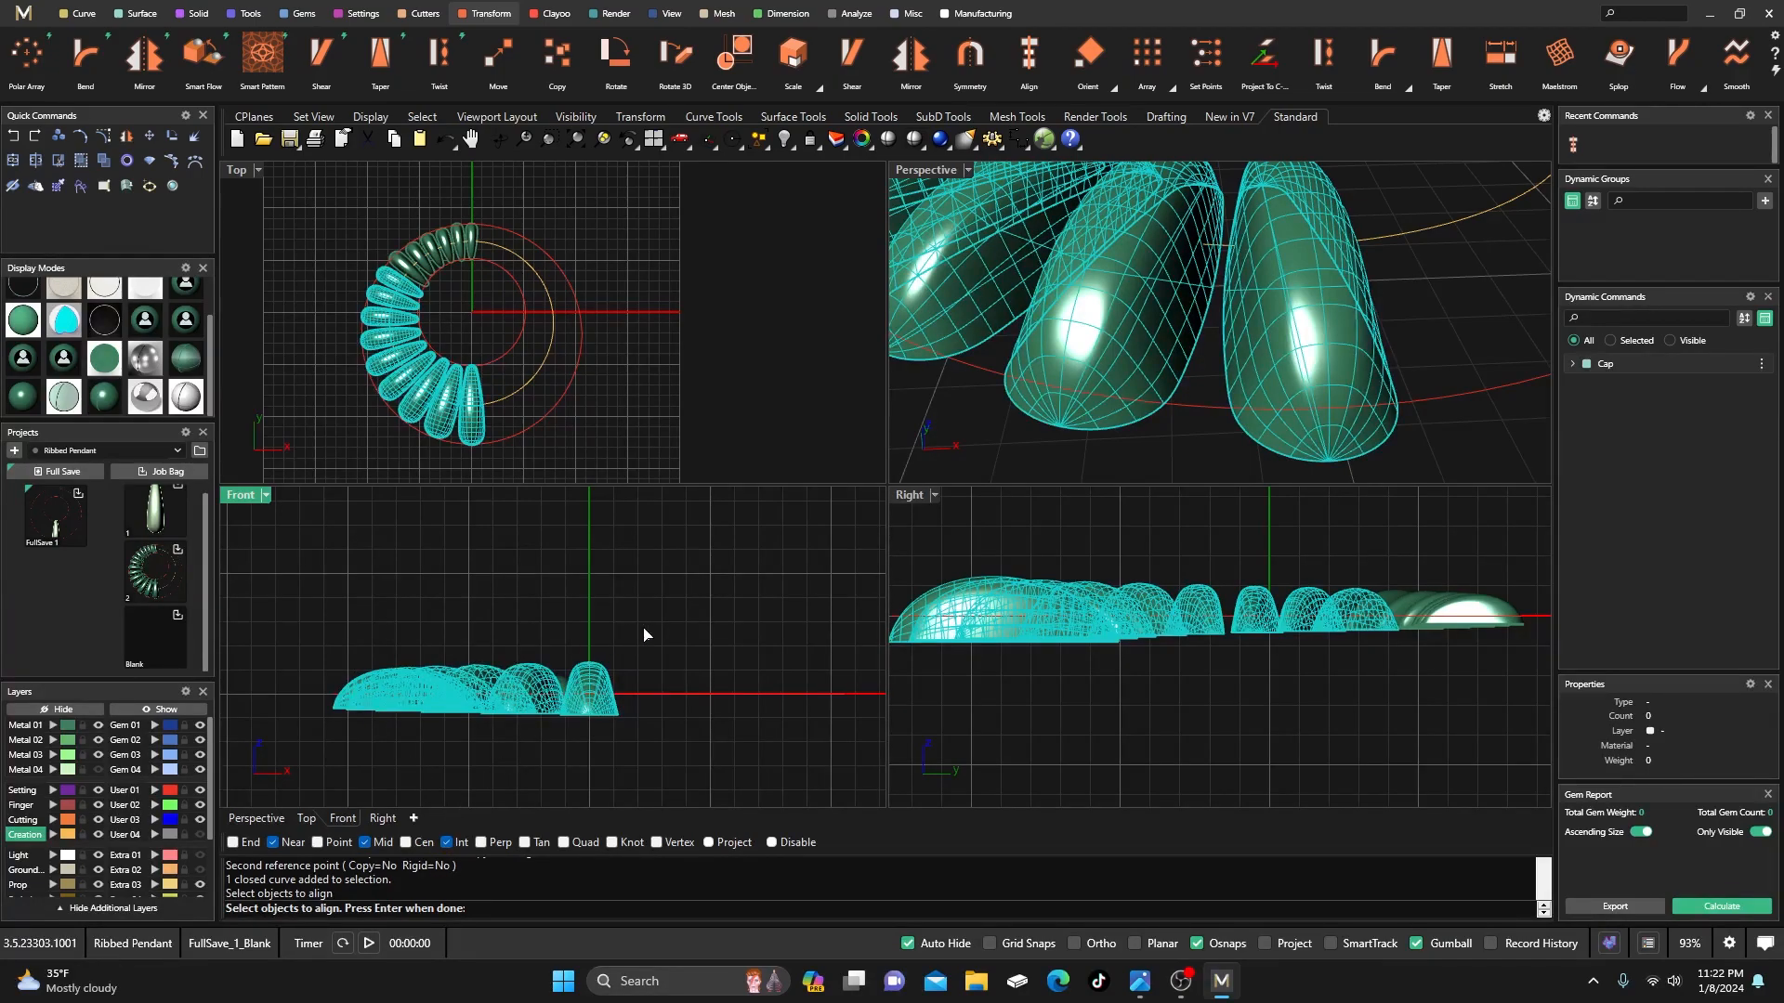
drag(1508, 573, 1317, 605)
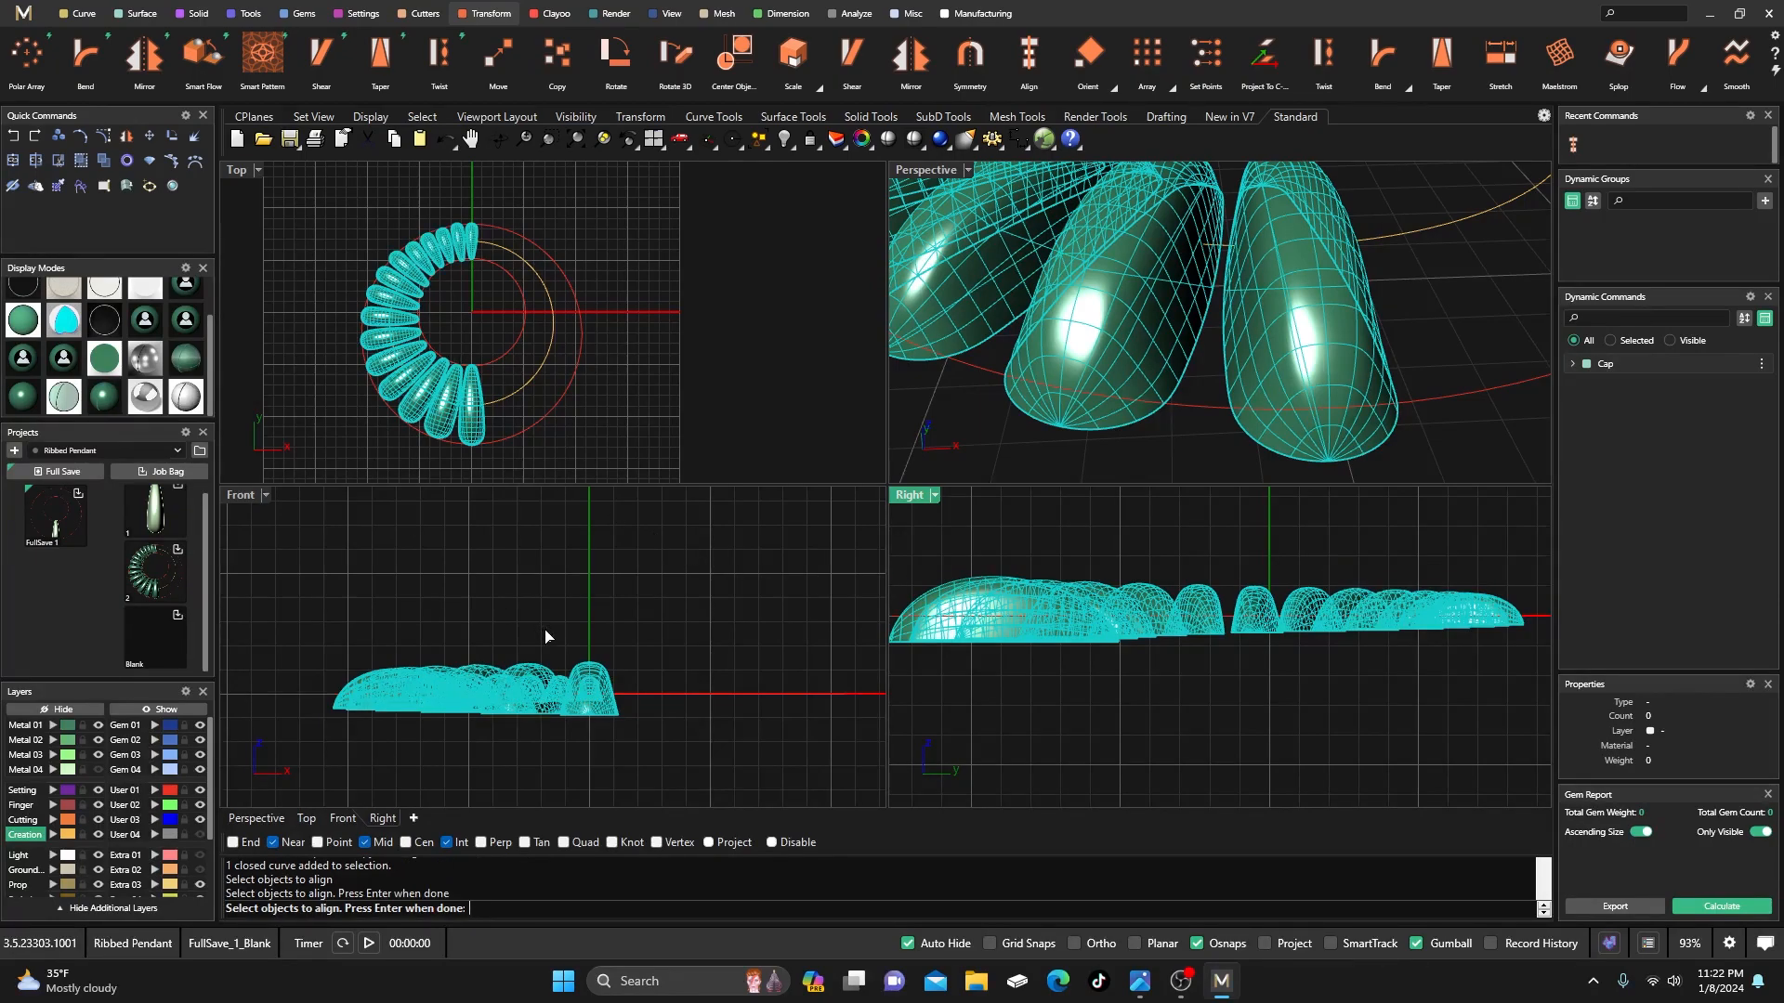
key(Return)
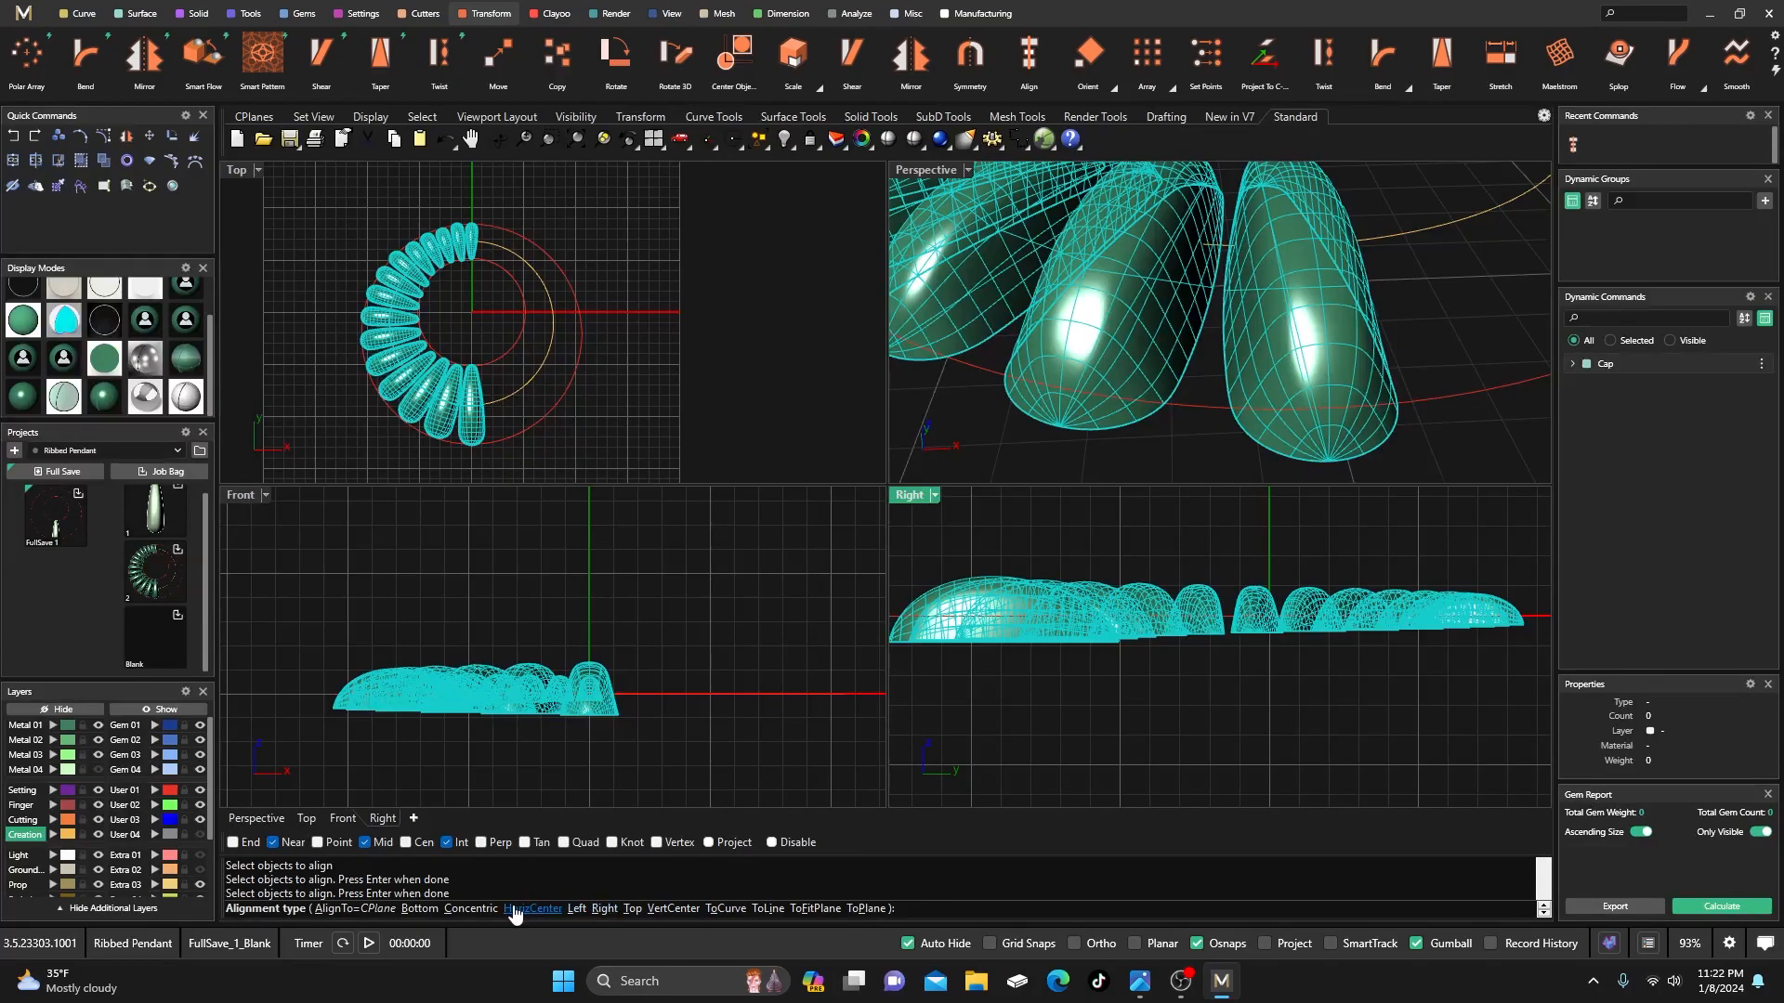
click(419, 908)
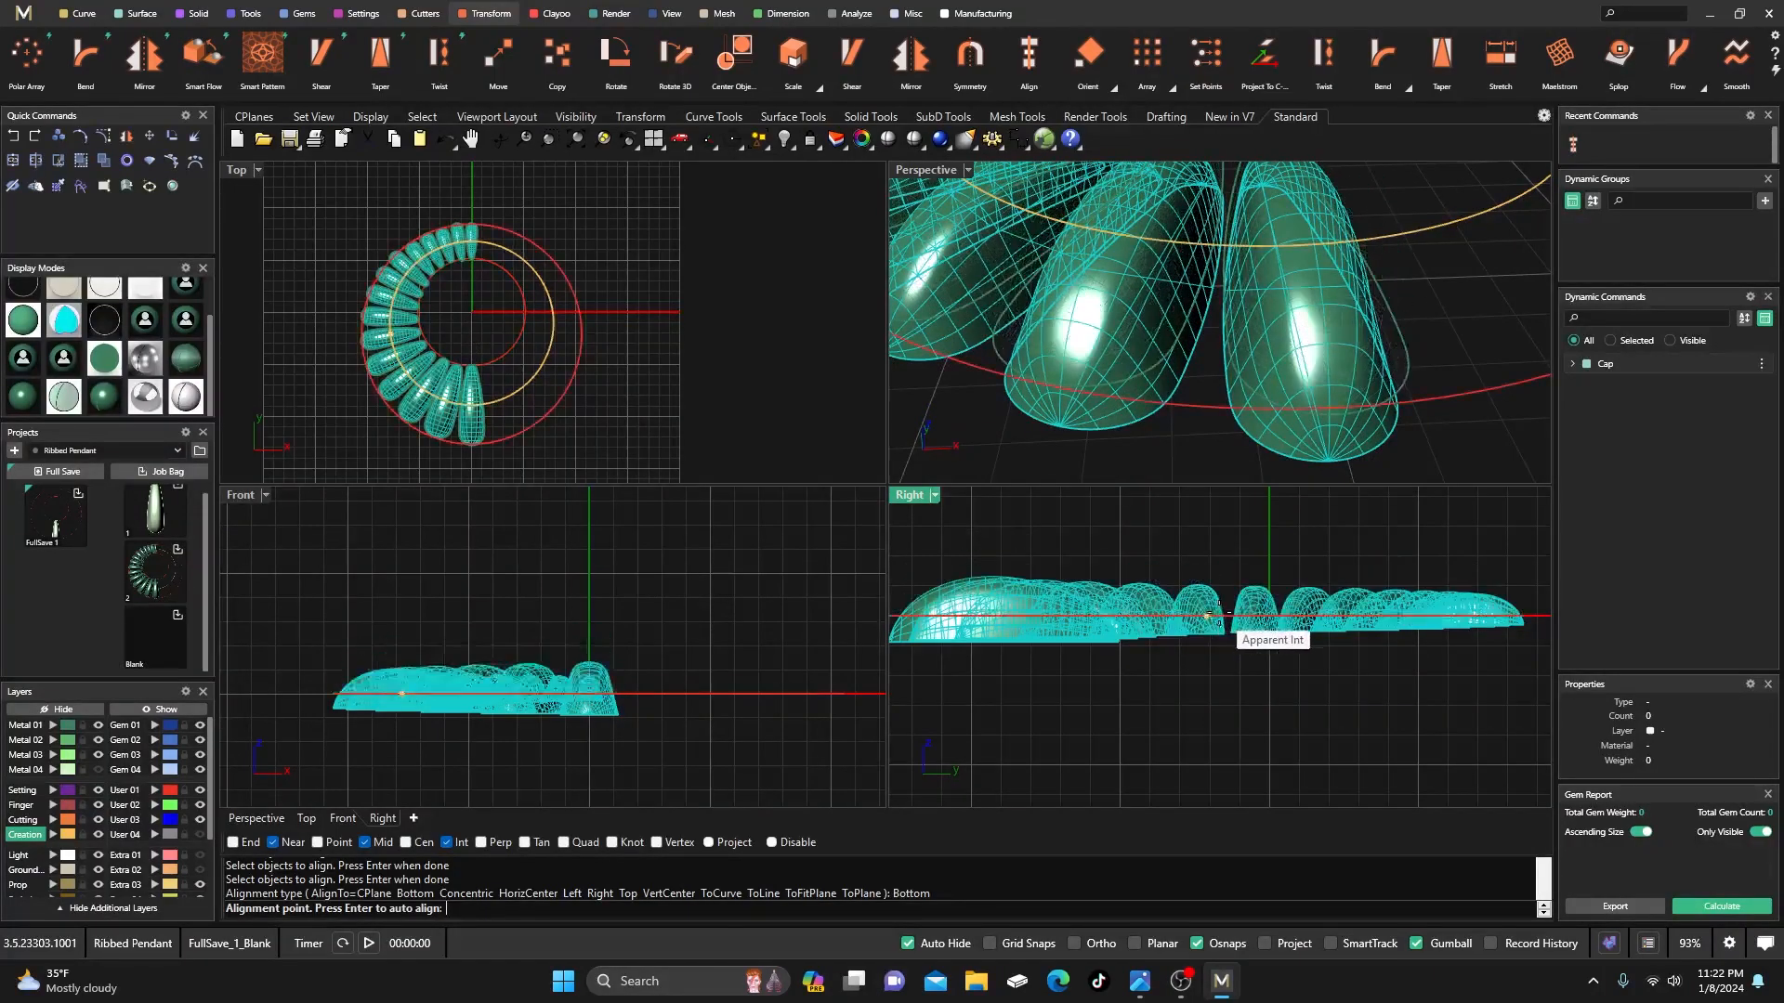
scroll(1219, 613, up, 5)
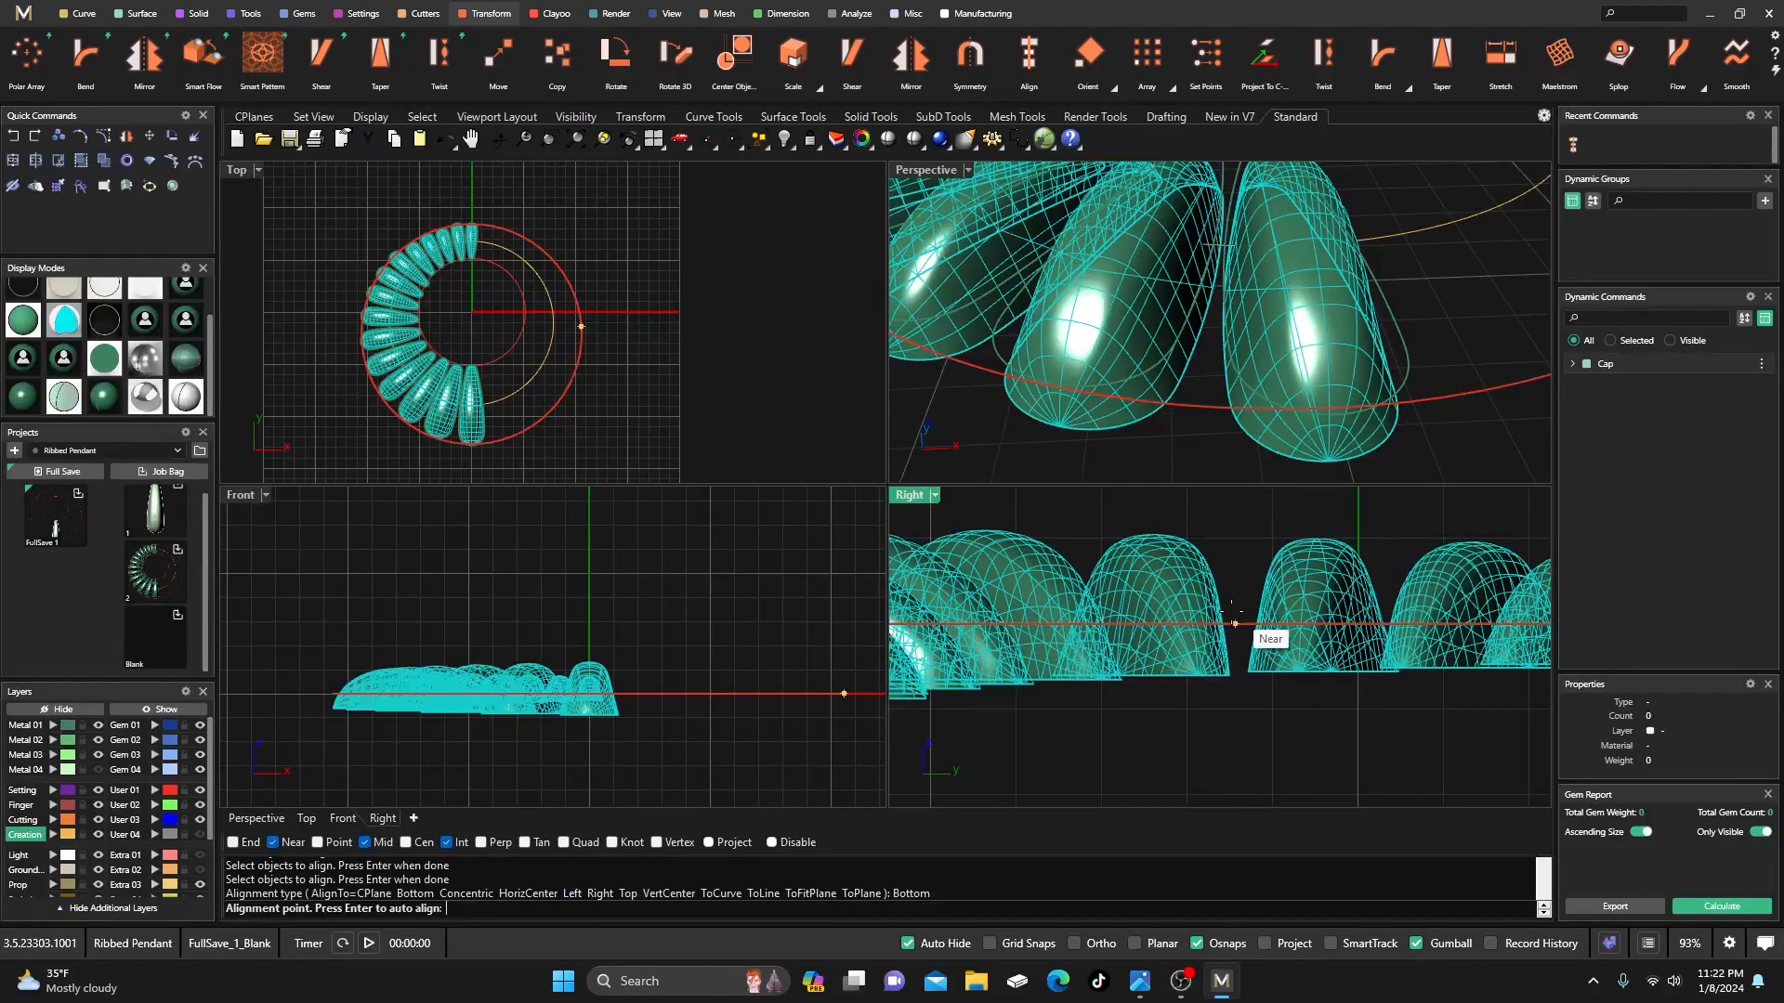
click(627, 632)
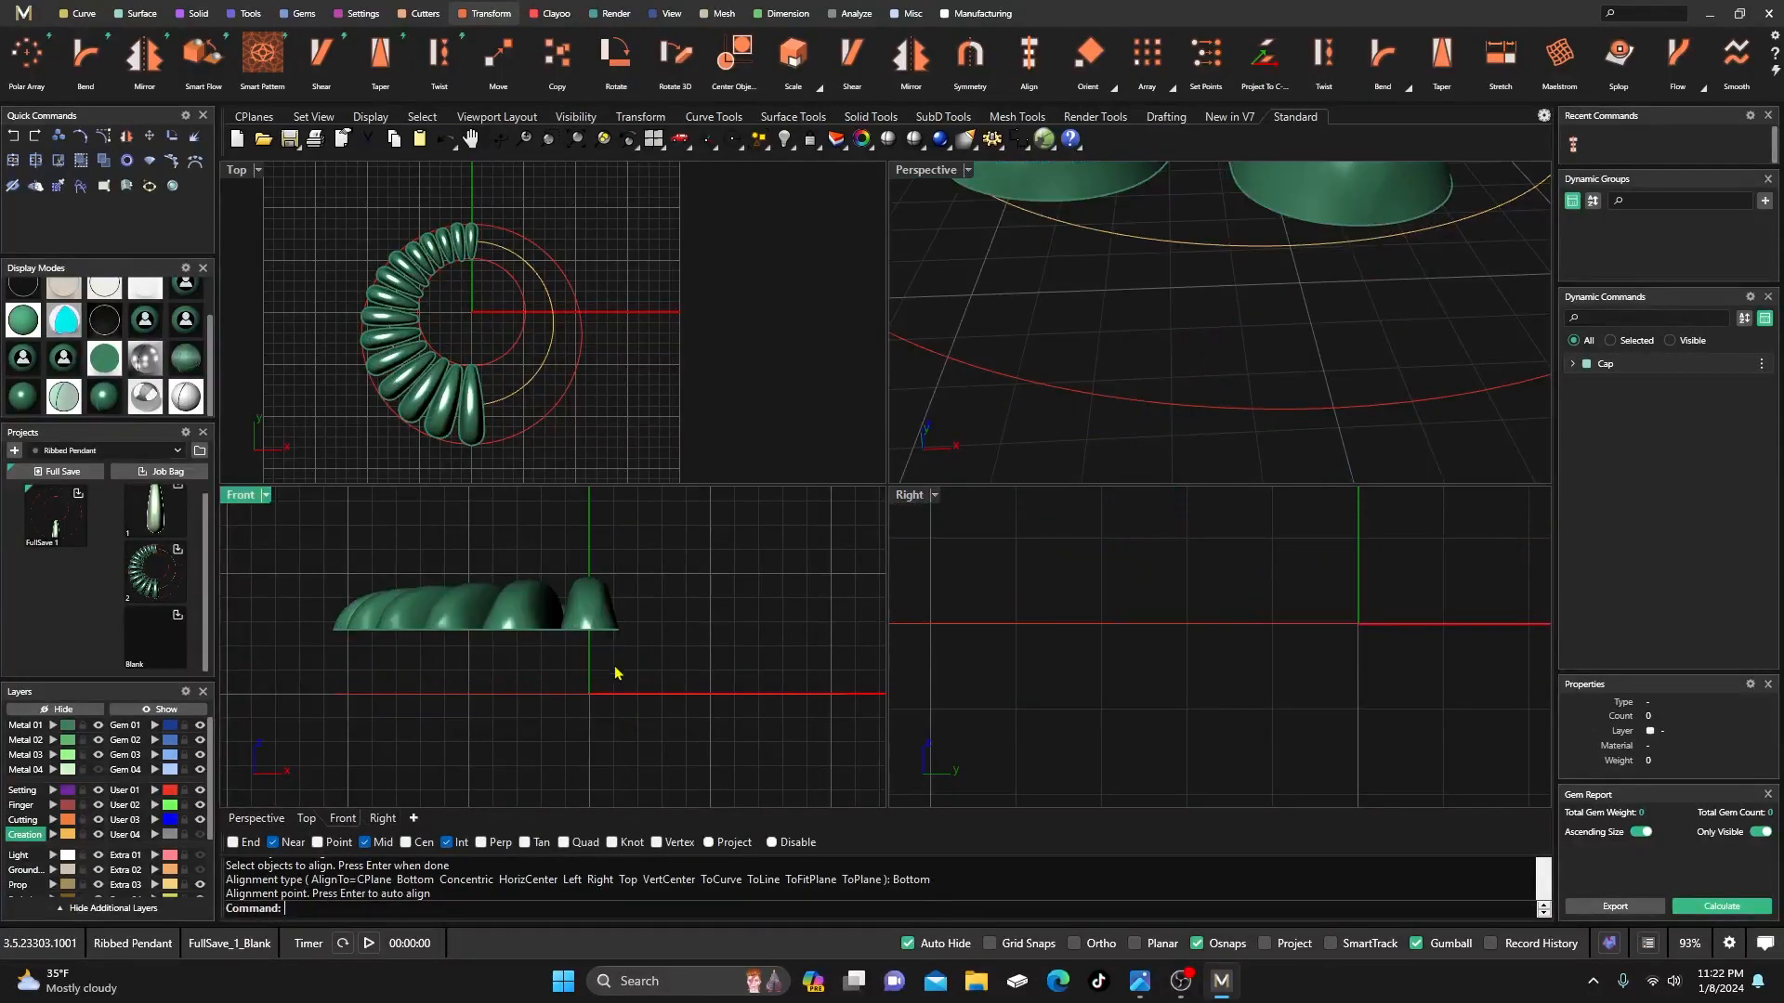
- Move all the aligned ribs down in the front view so their flat bases rest on the horizontal axis
drag(293, 547, 625, 664)
drag(474, 543, 465, 606)
click(1083, 701)
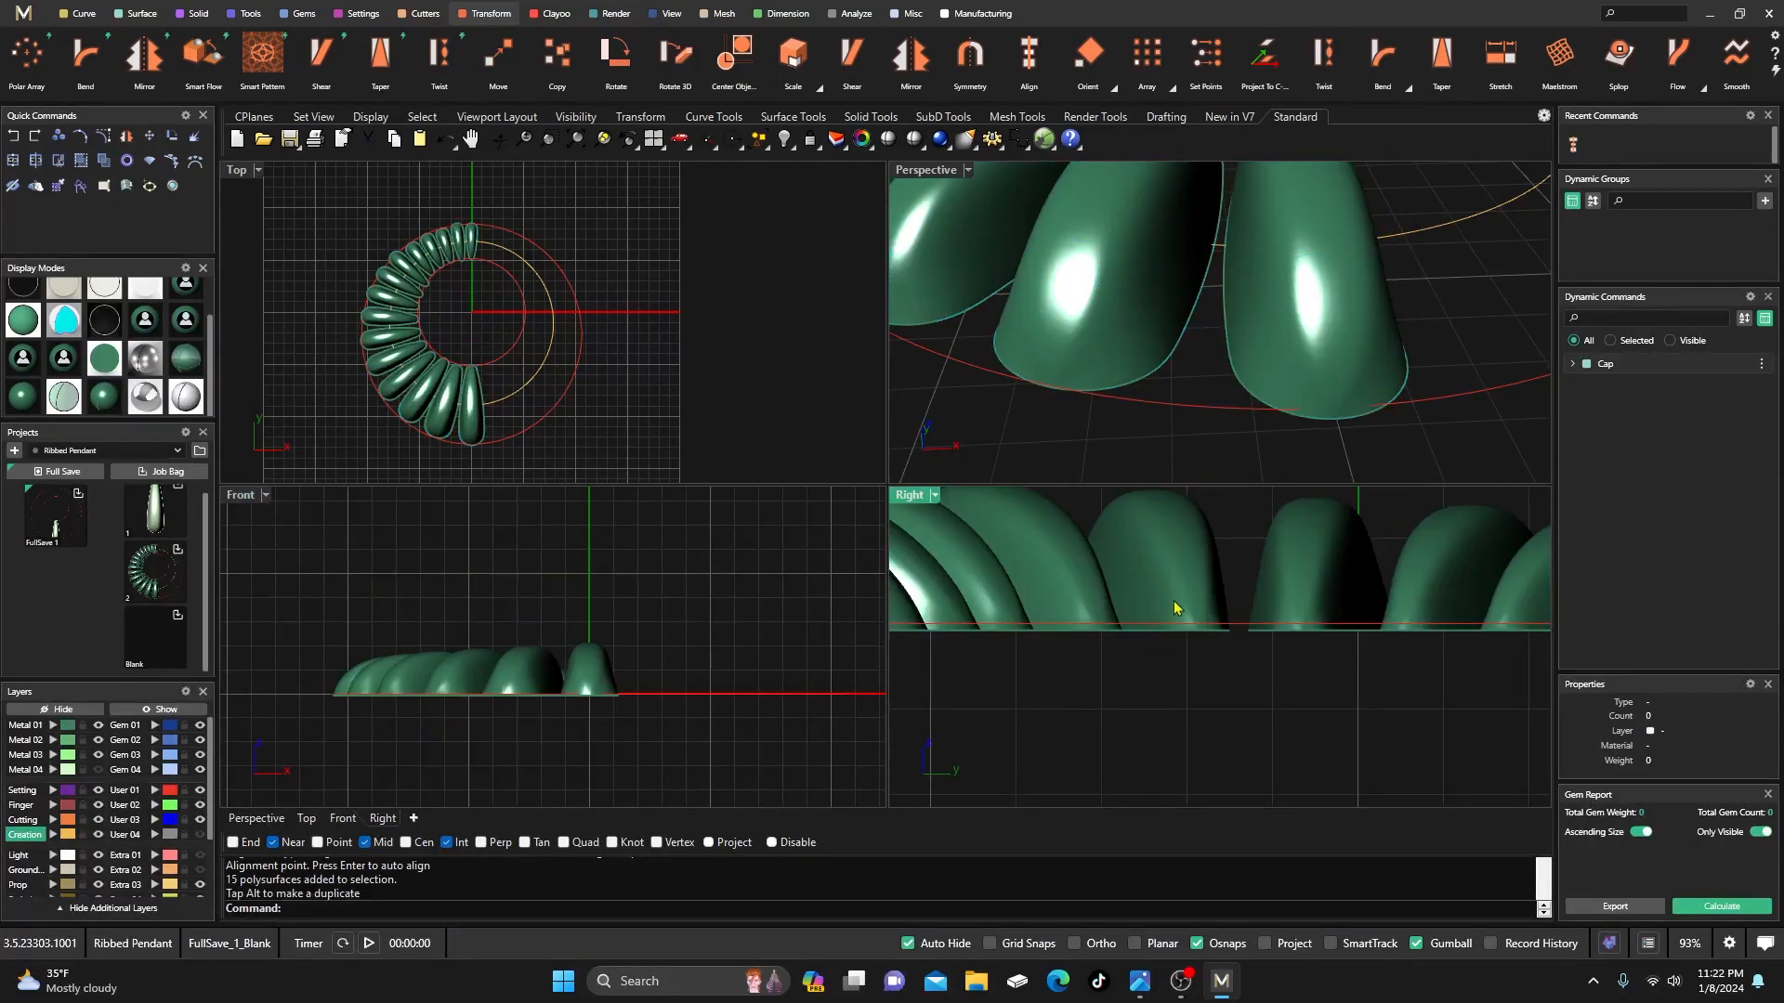
scroll(1161, 695, down, 5)
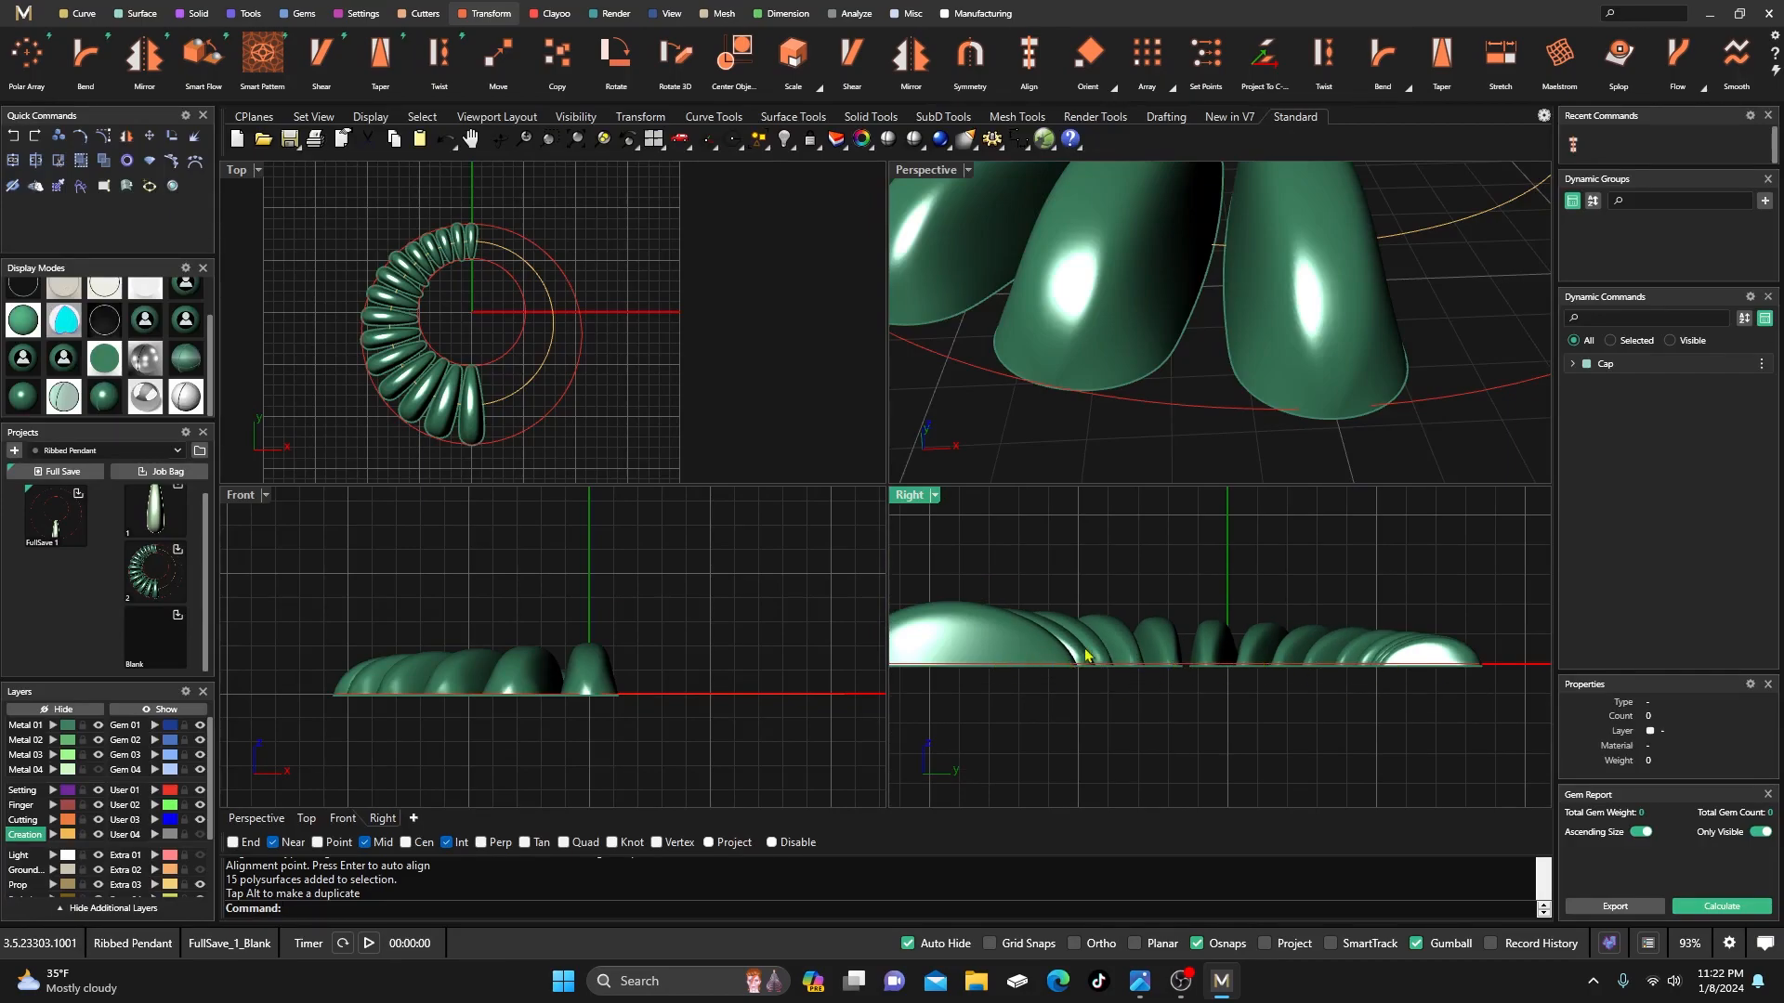
- In the maximized Perspective view, narrow the second rib from the bottom centre slightly across its width
double_click(925, 171)
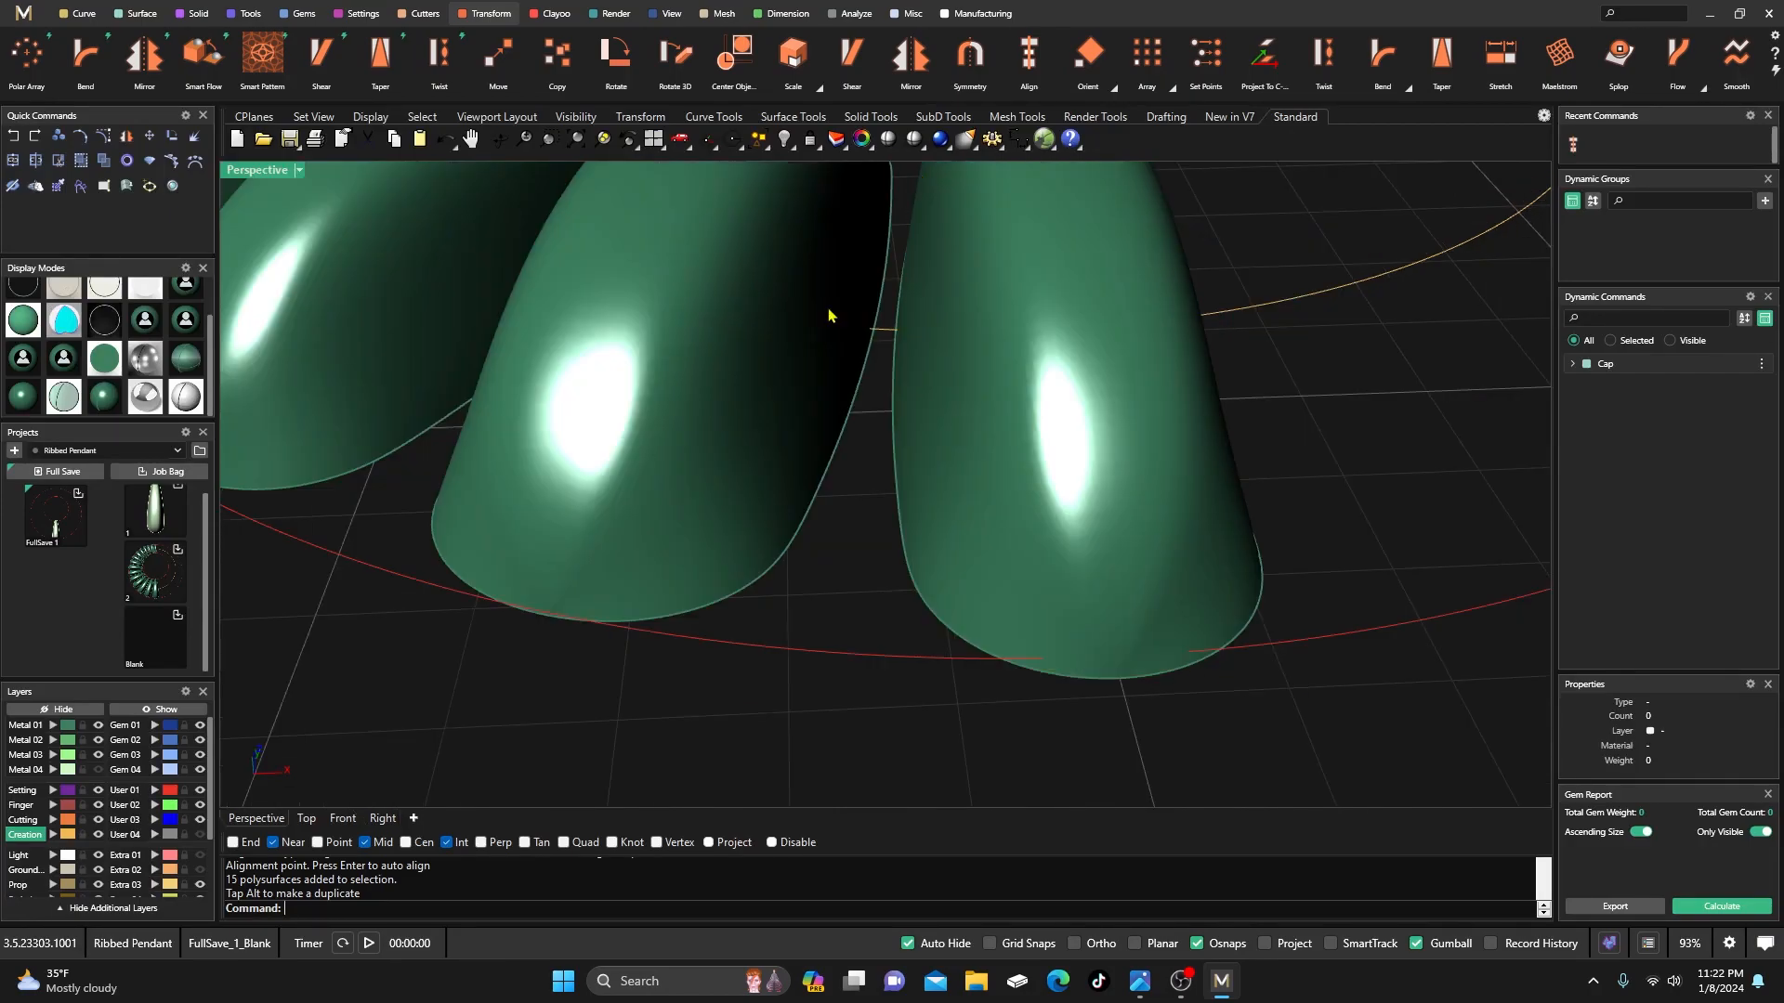
scroll(804, 510, down, 5)
right_drag(804, 510, 741, 701)
click(789, 641)
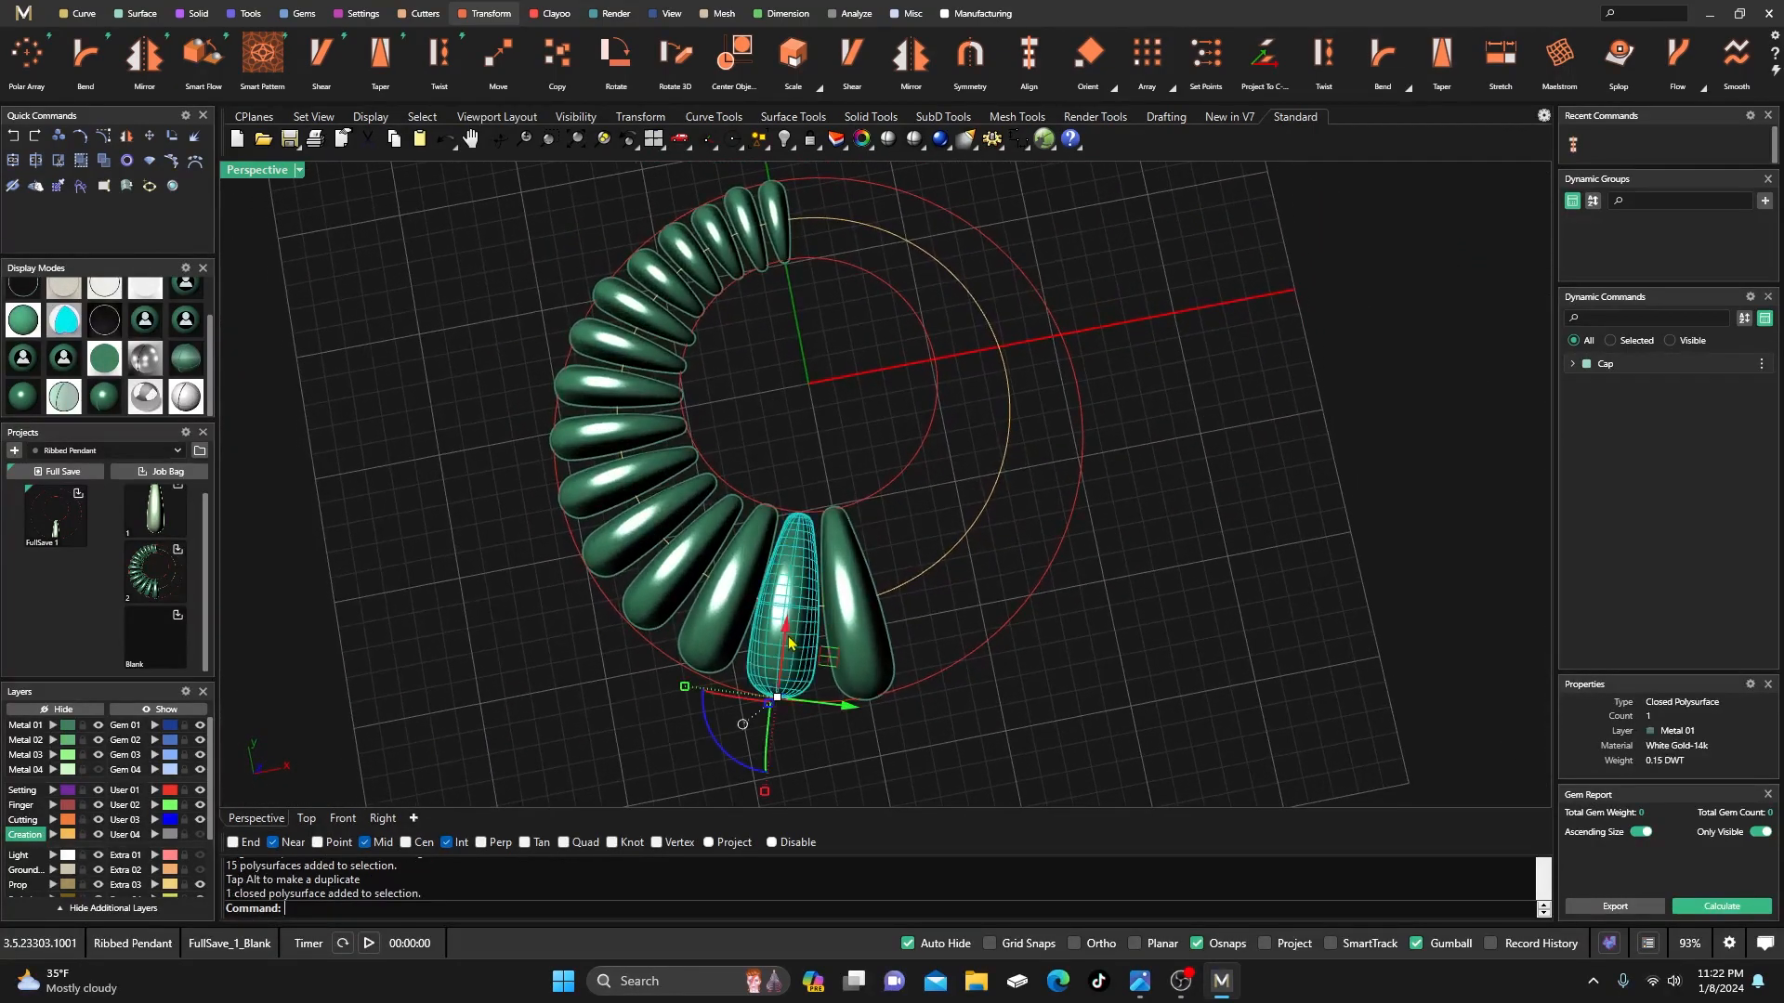
scroll(772, 729, up, 3)
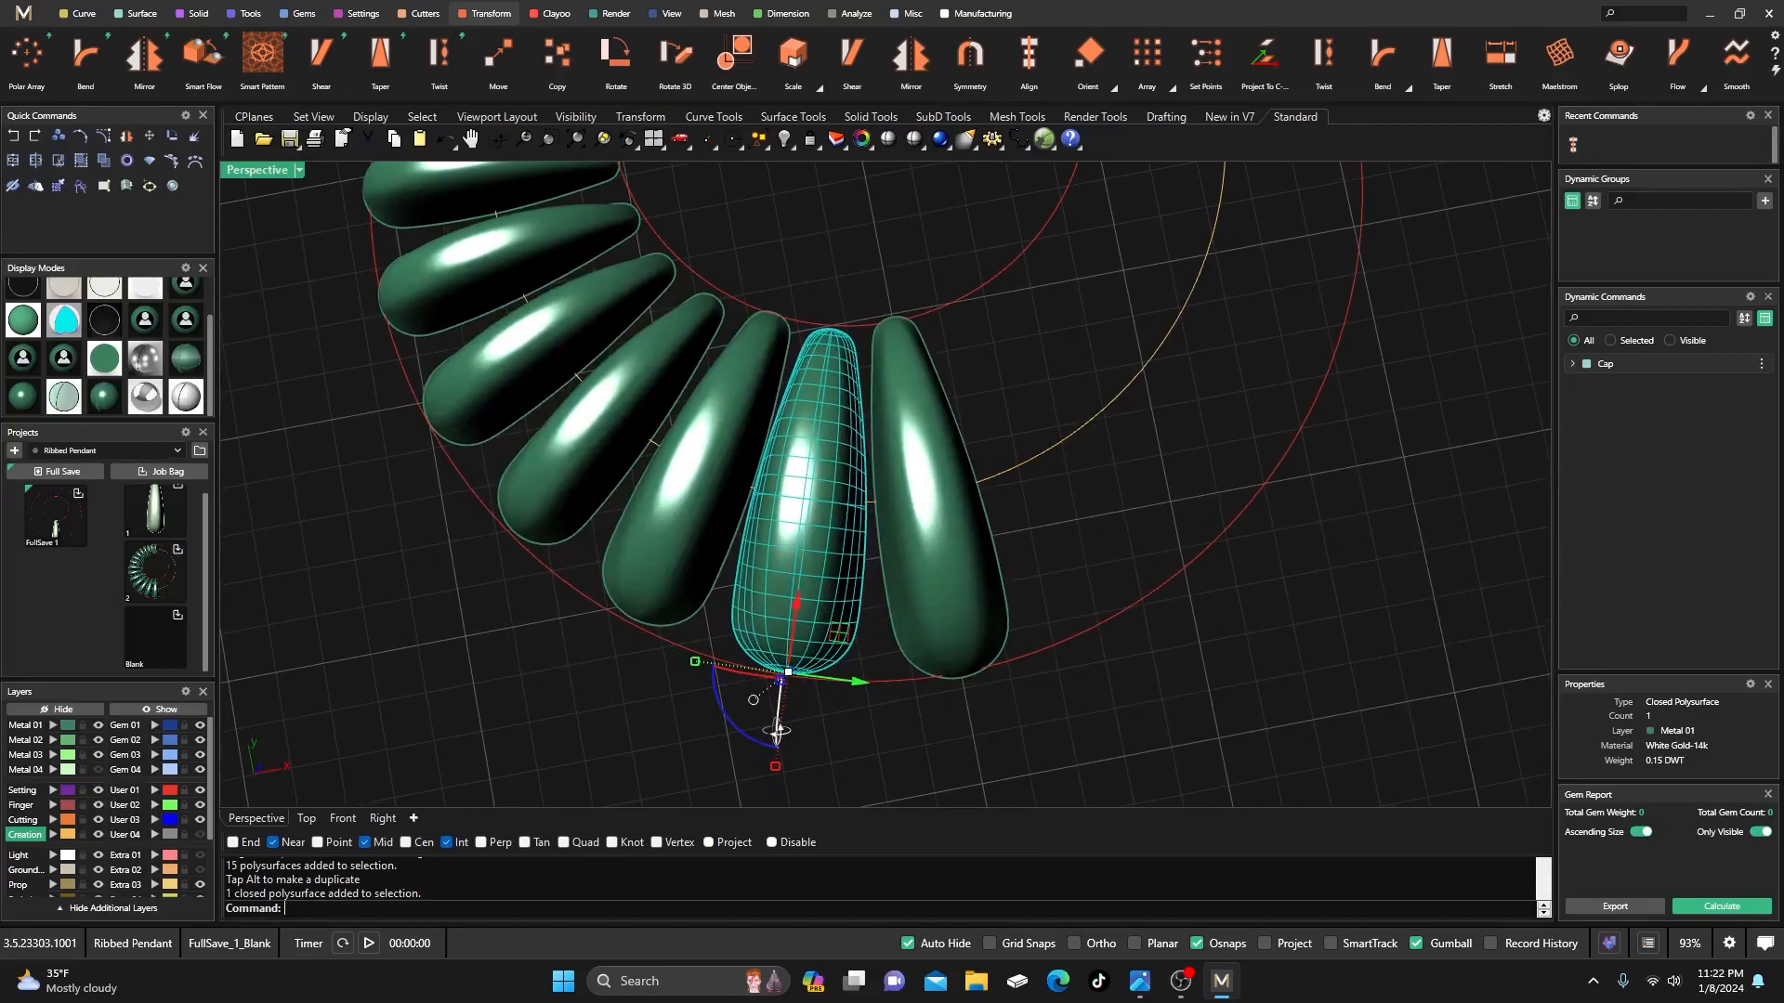
drag(695, 662, 701, 664)
click(617, 708)
- Start the Profile Placer on the middle guide circle
scroll(638, 704, down, 5)
right_drag(637, 704, 532, 546)
scroll(780, 387, up, 3)
scroll(779, 542, up, 2)
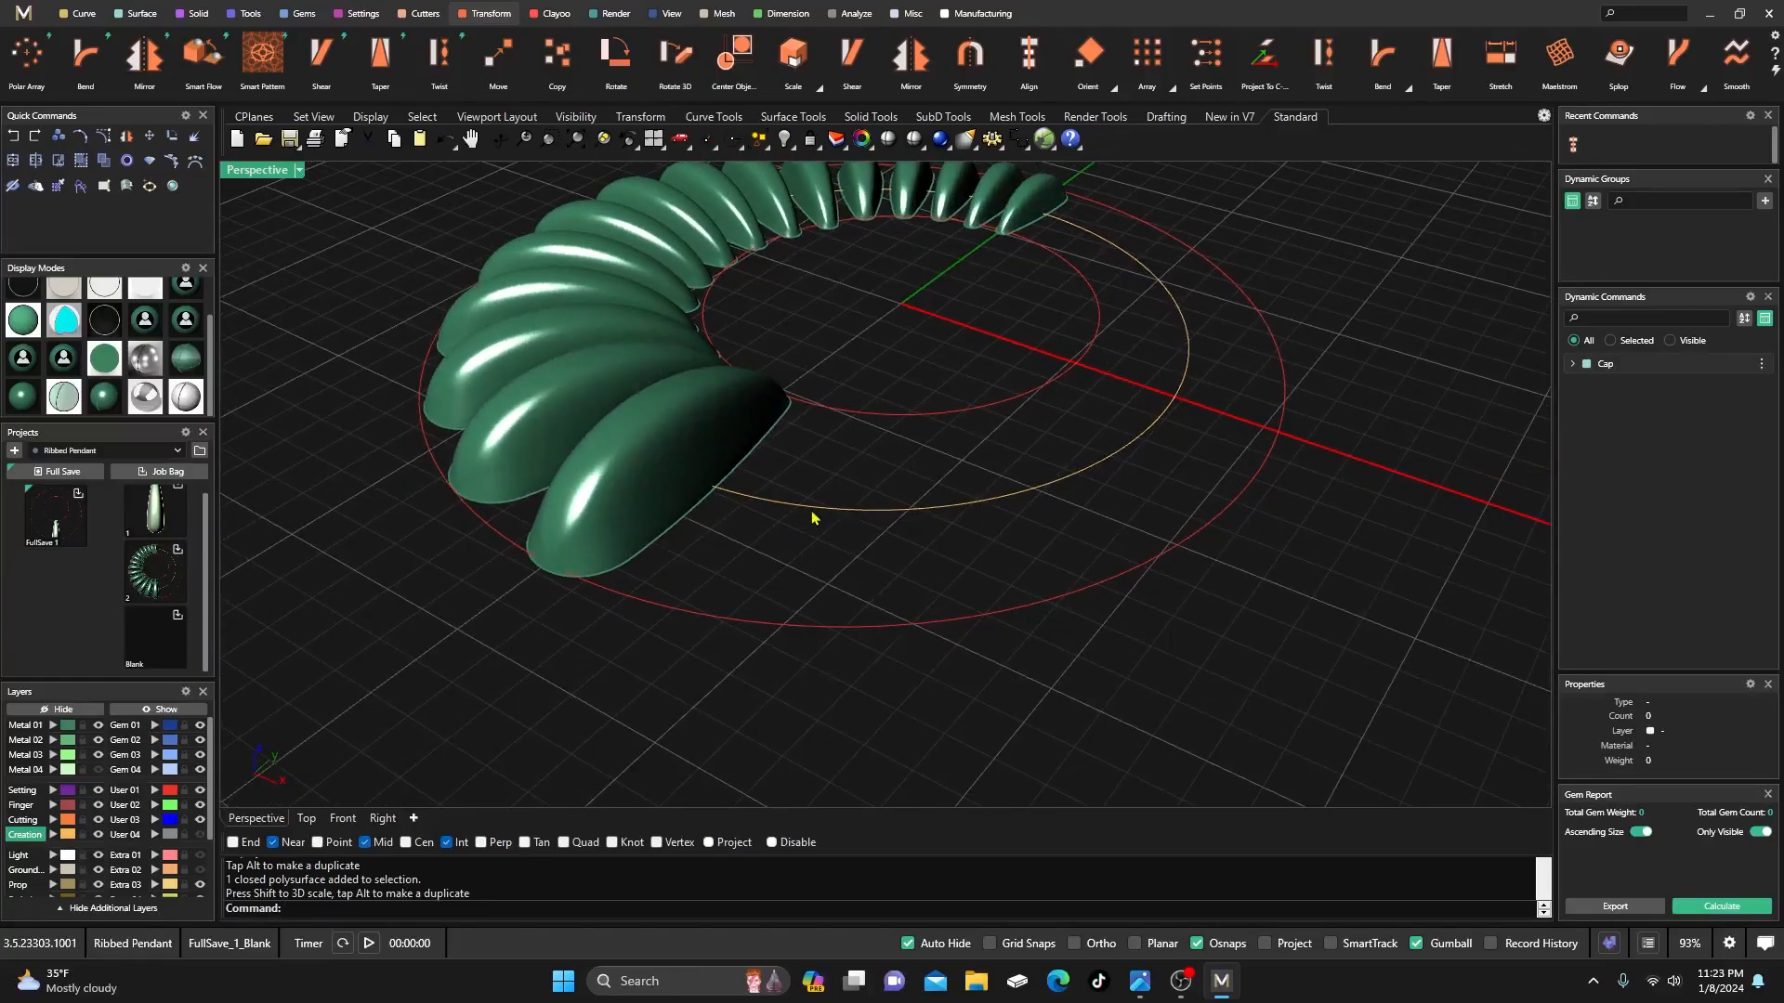
click(812, 514)
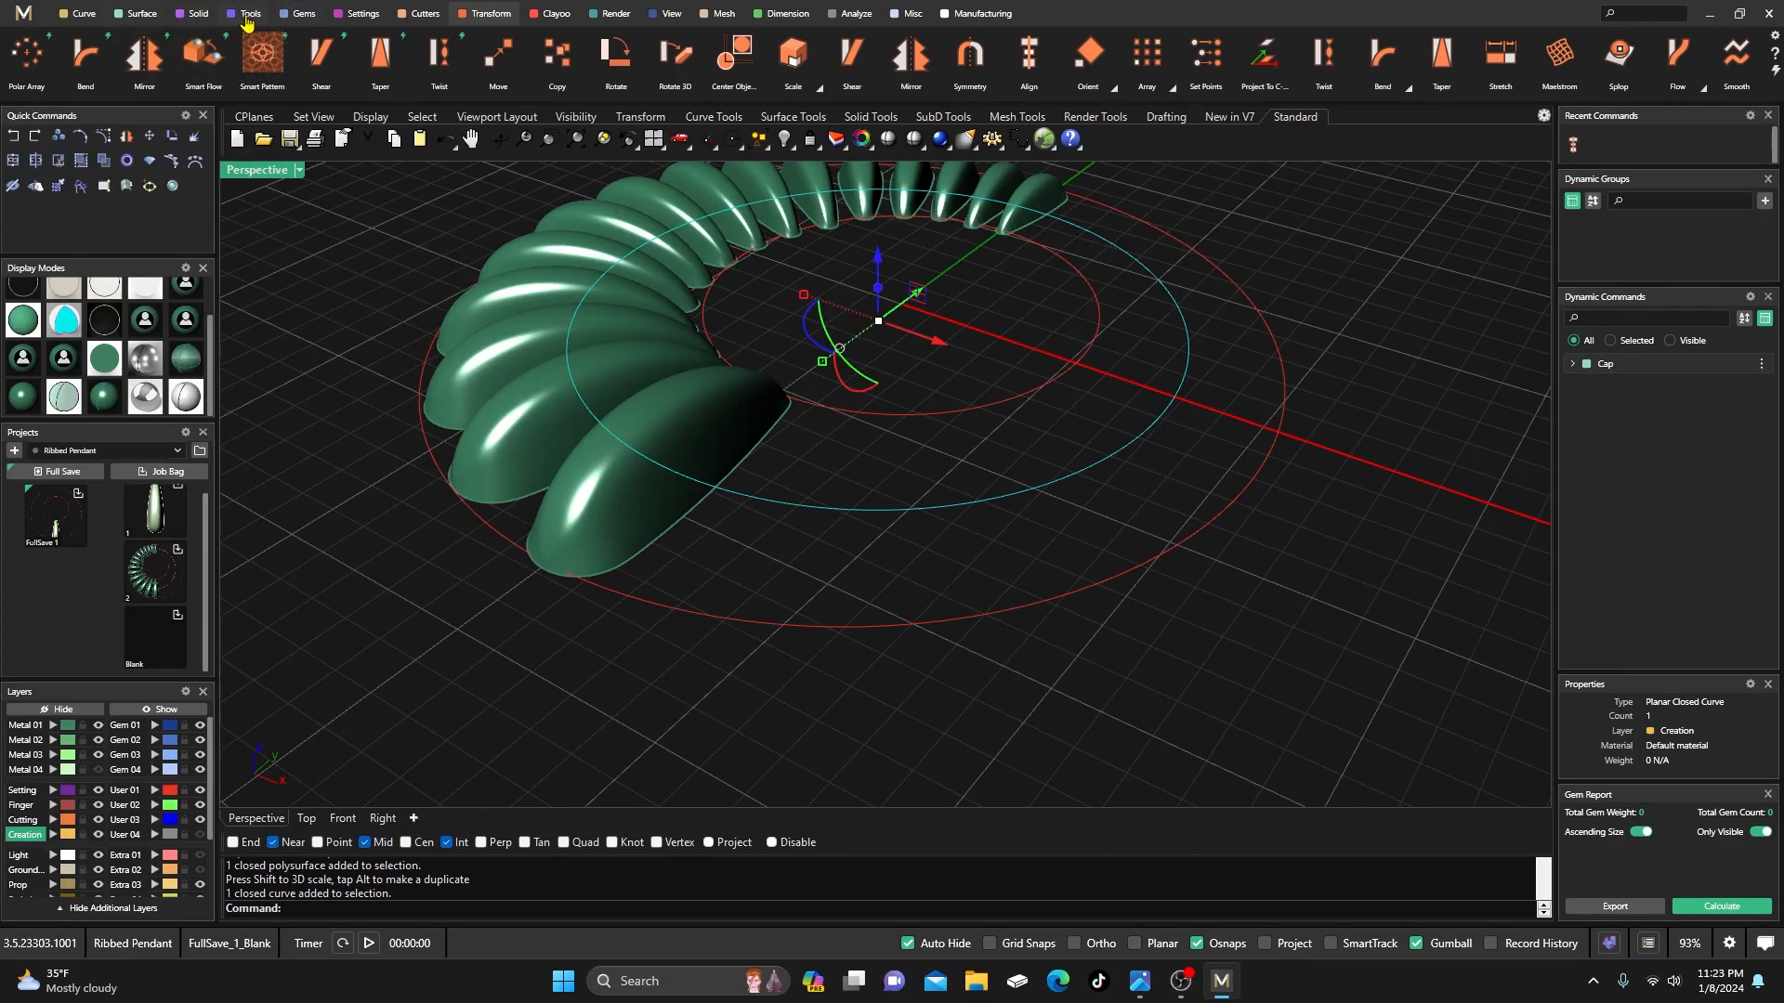
click(250, 13)
click(732, 58)
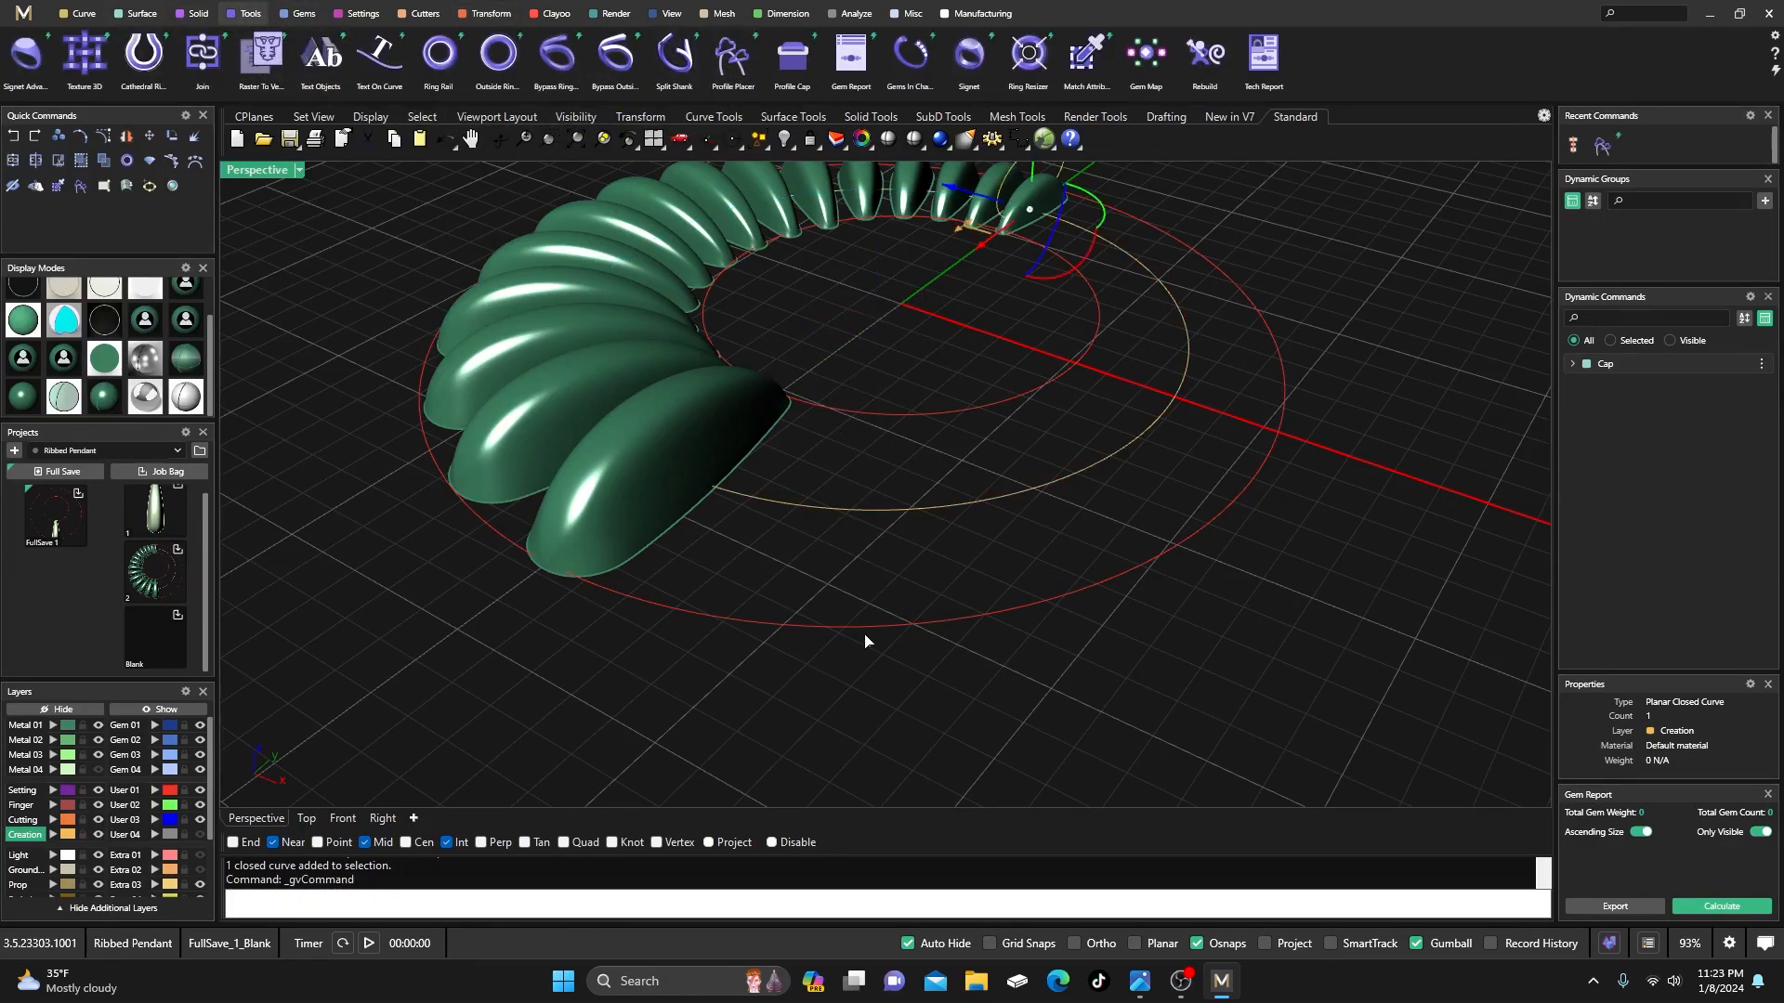
scroll(1208, 483, up, 5)
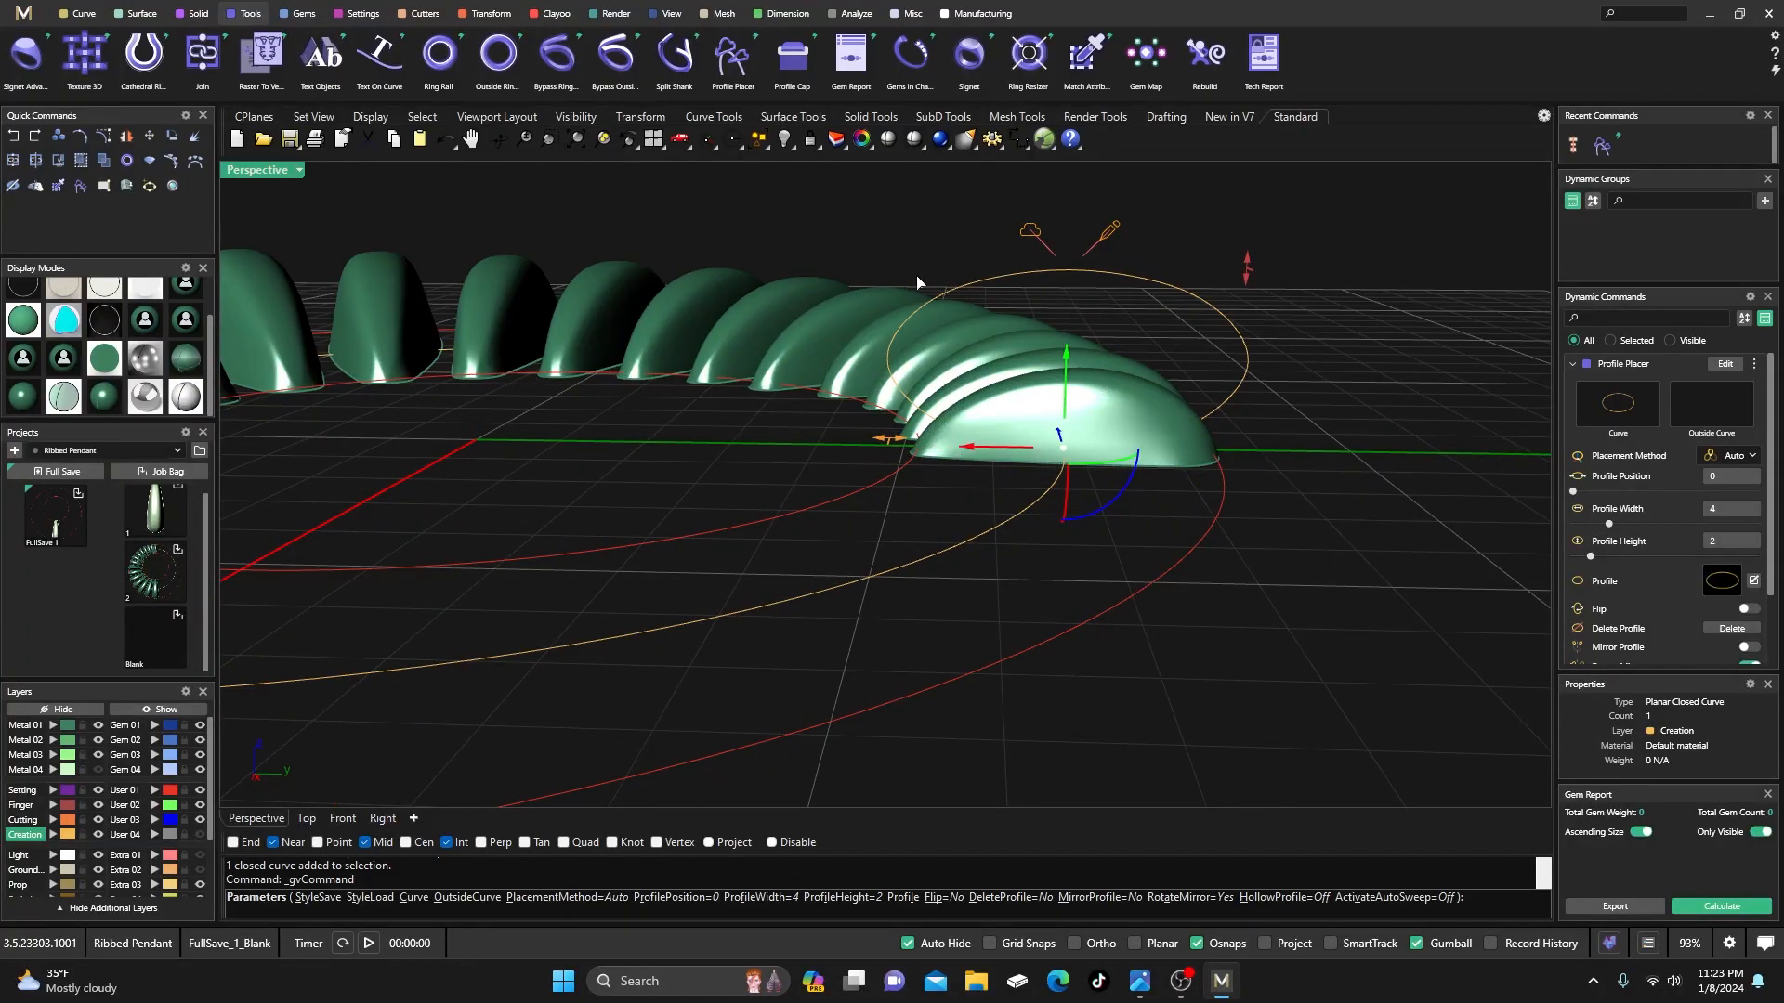
- Edit the placed ellipse profile, moving the whole curve down 1 unit to centre it on the origin, and accept it
click(1753, 581)
scroll(920, 530, down, 2)
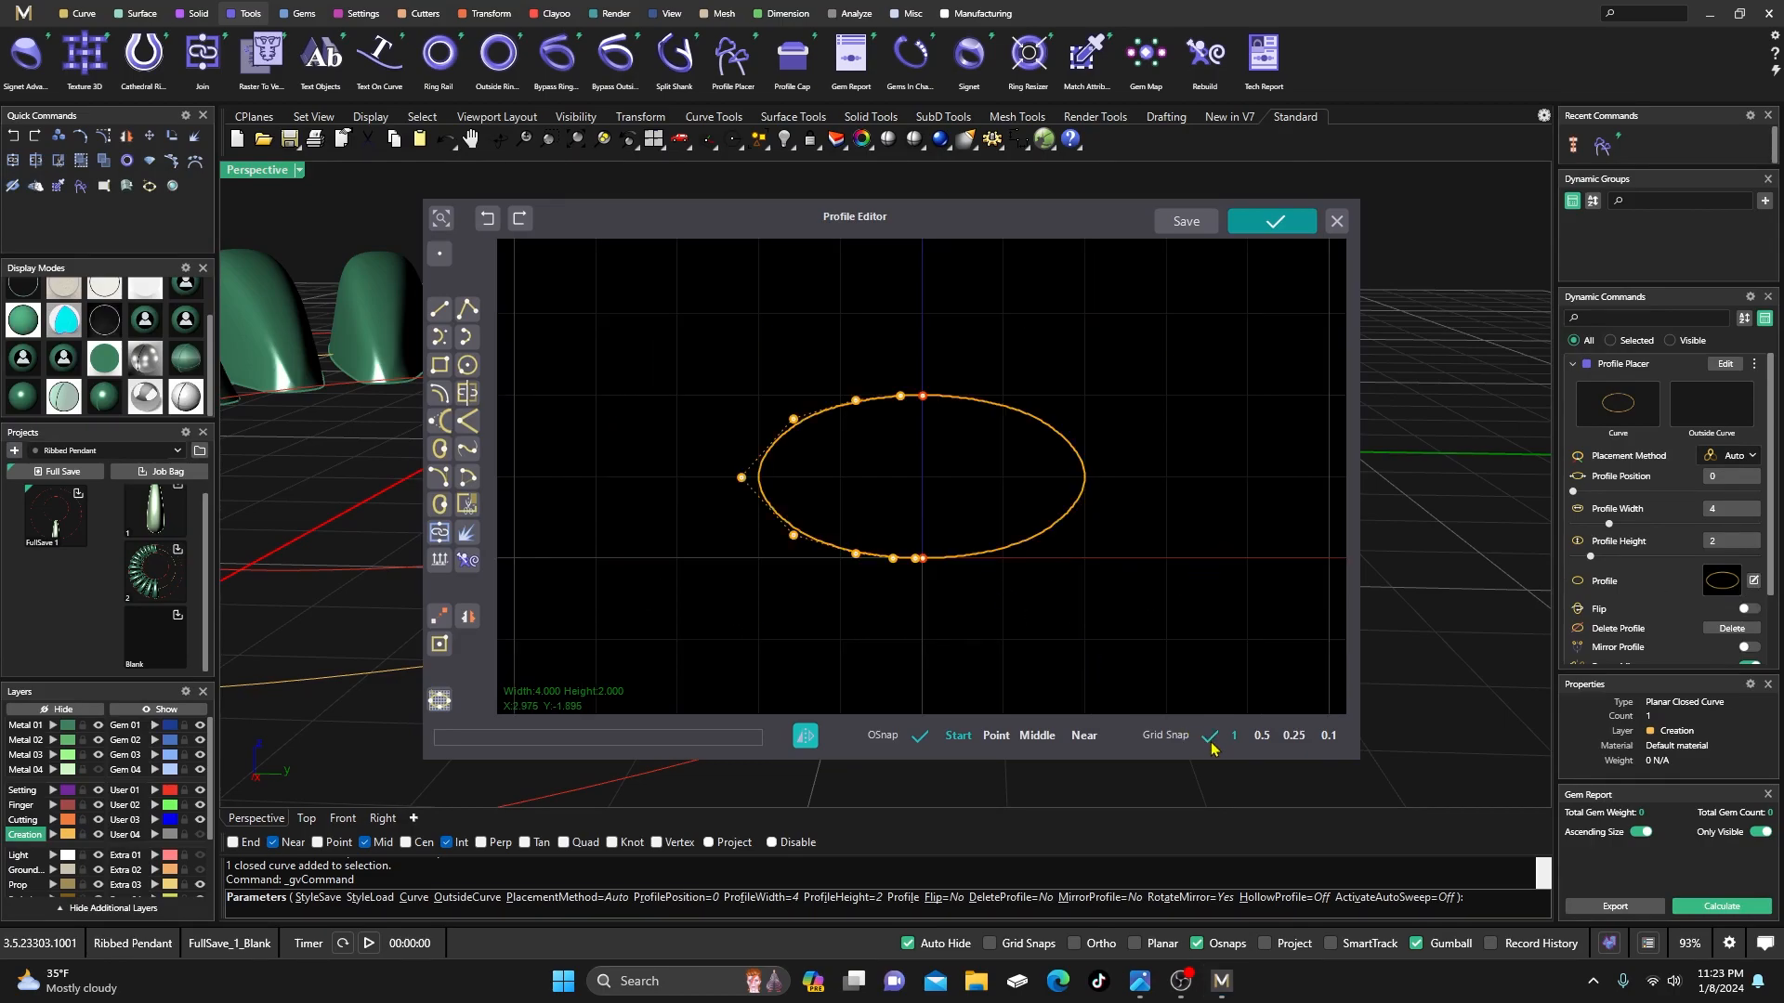
drag(691, 339, 1156, 646)
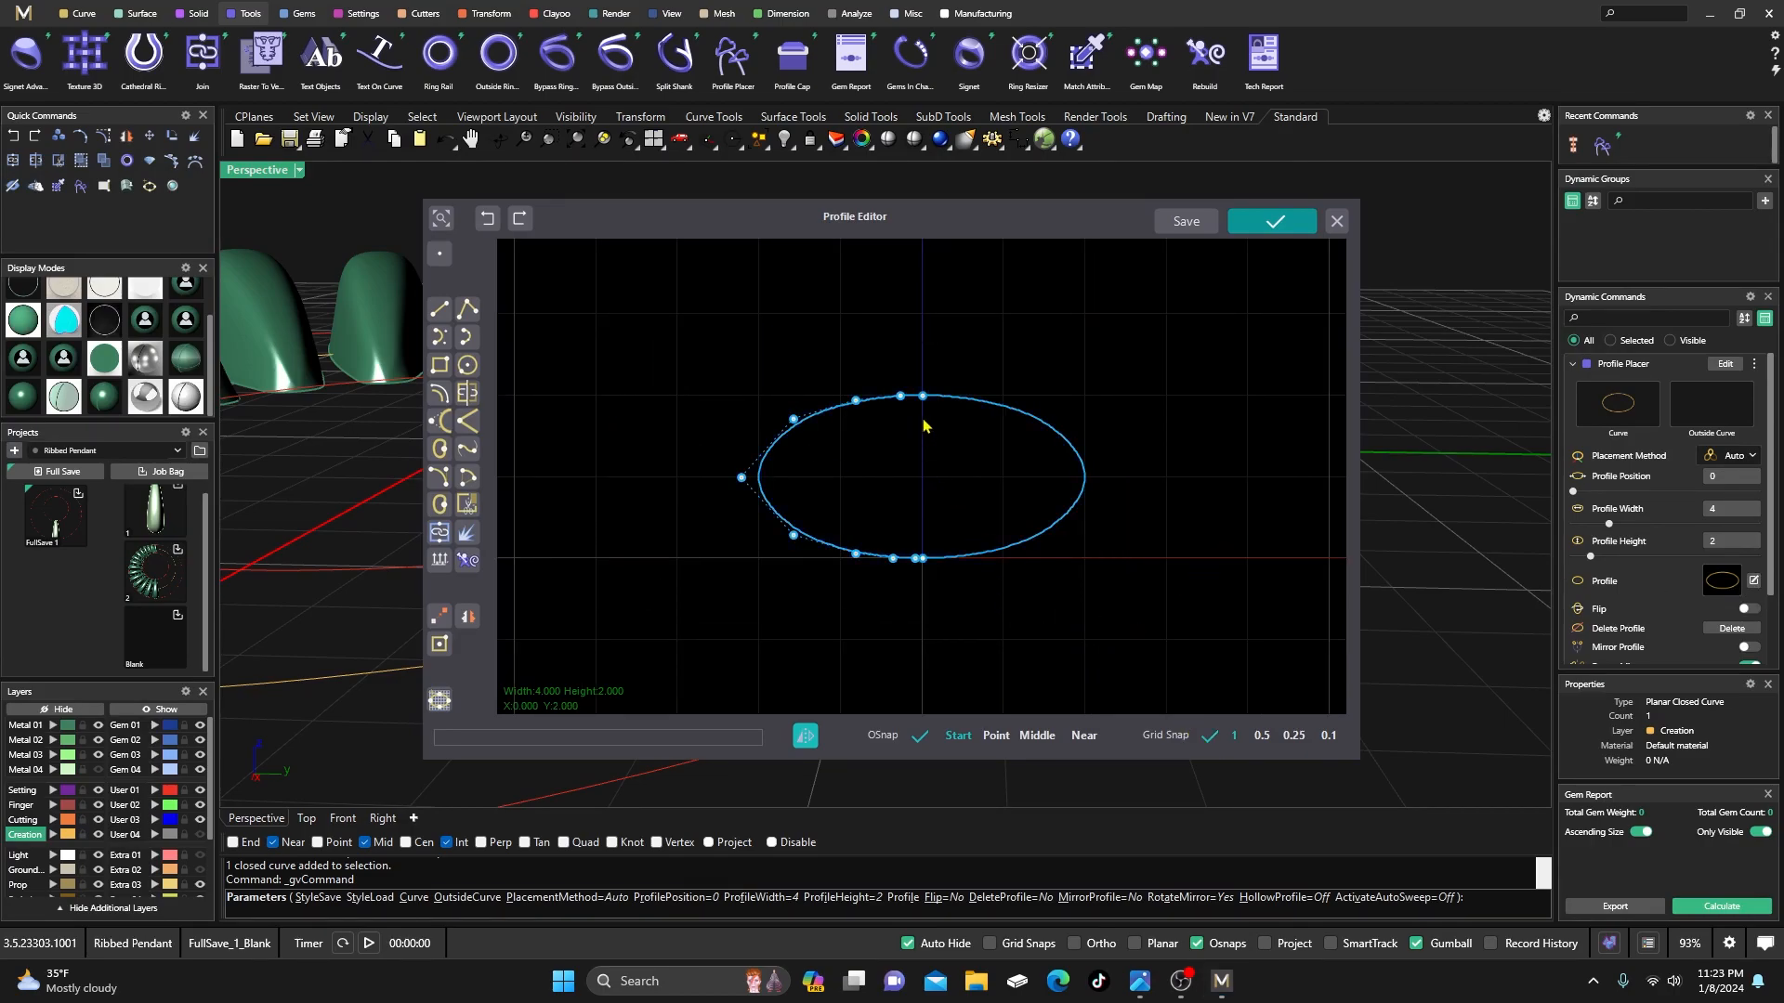
drag(923, 425, 923, 507)
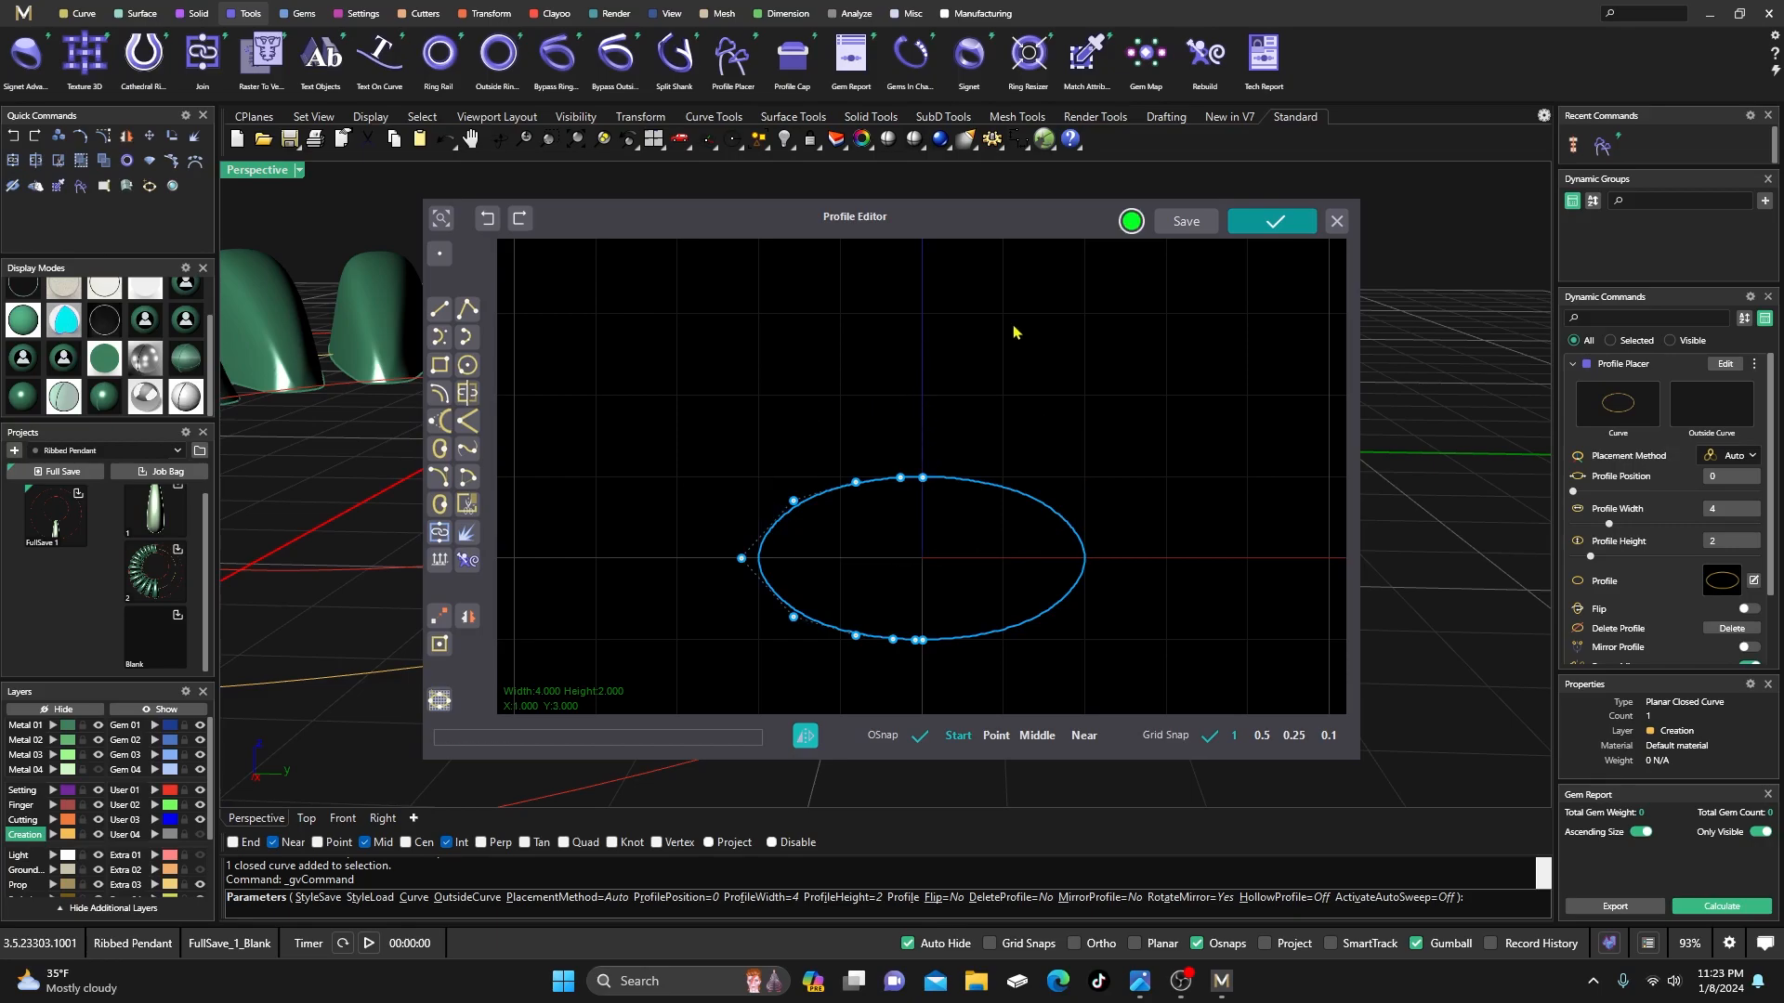
click(1273, 222)
- Set the placed profile's width to 2.2 and height to 0.5, and check it in the maximized Right view
drag(911, 457, 1043, 472)
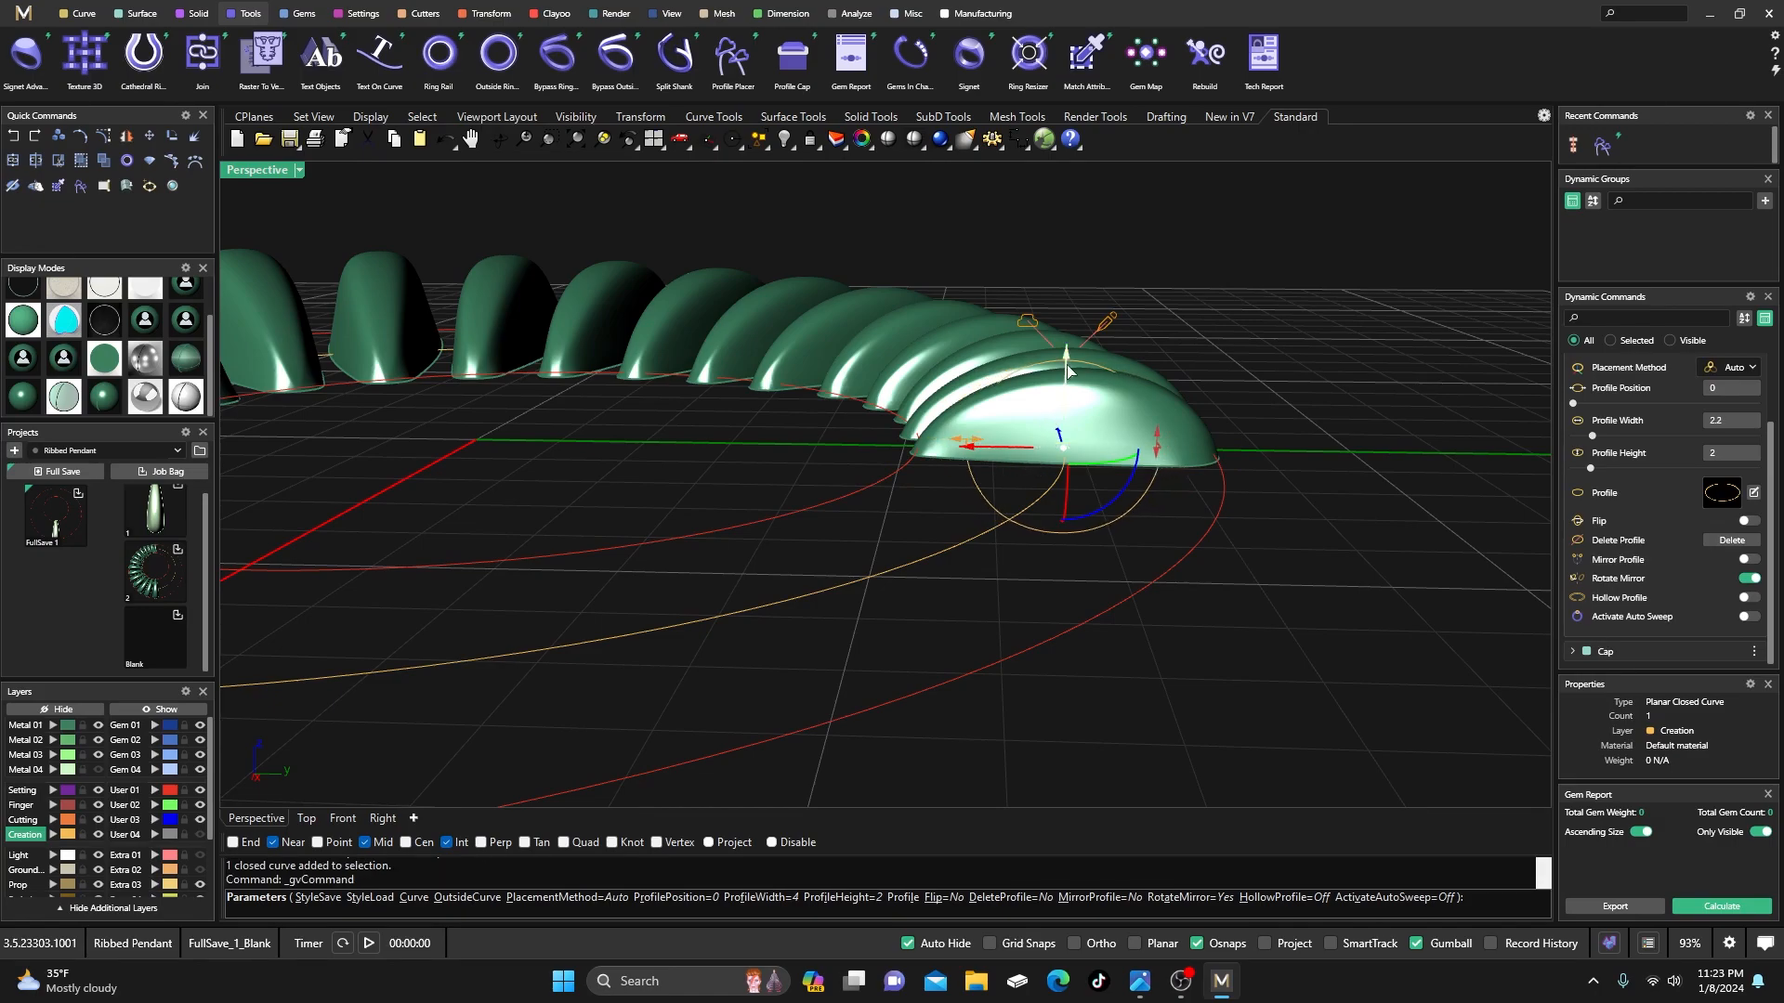
drag(1162, 448, 1155, 511)
right_drag(1156, 512, 1059, 519)
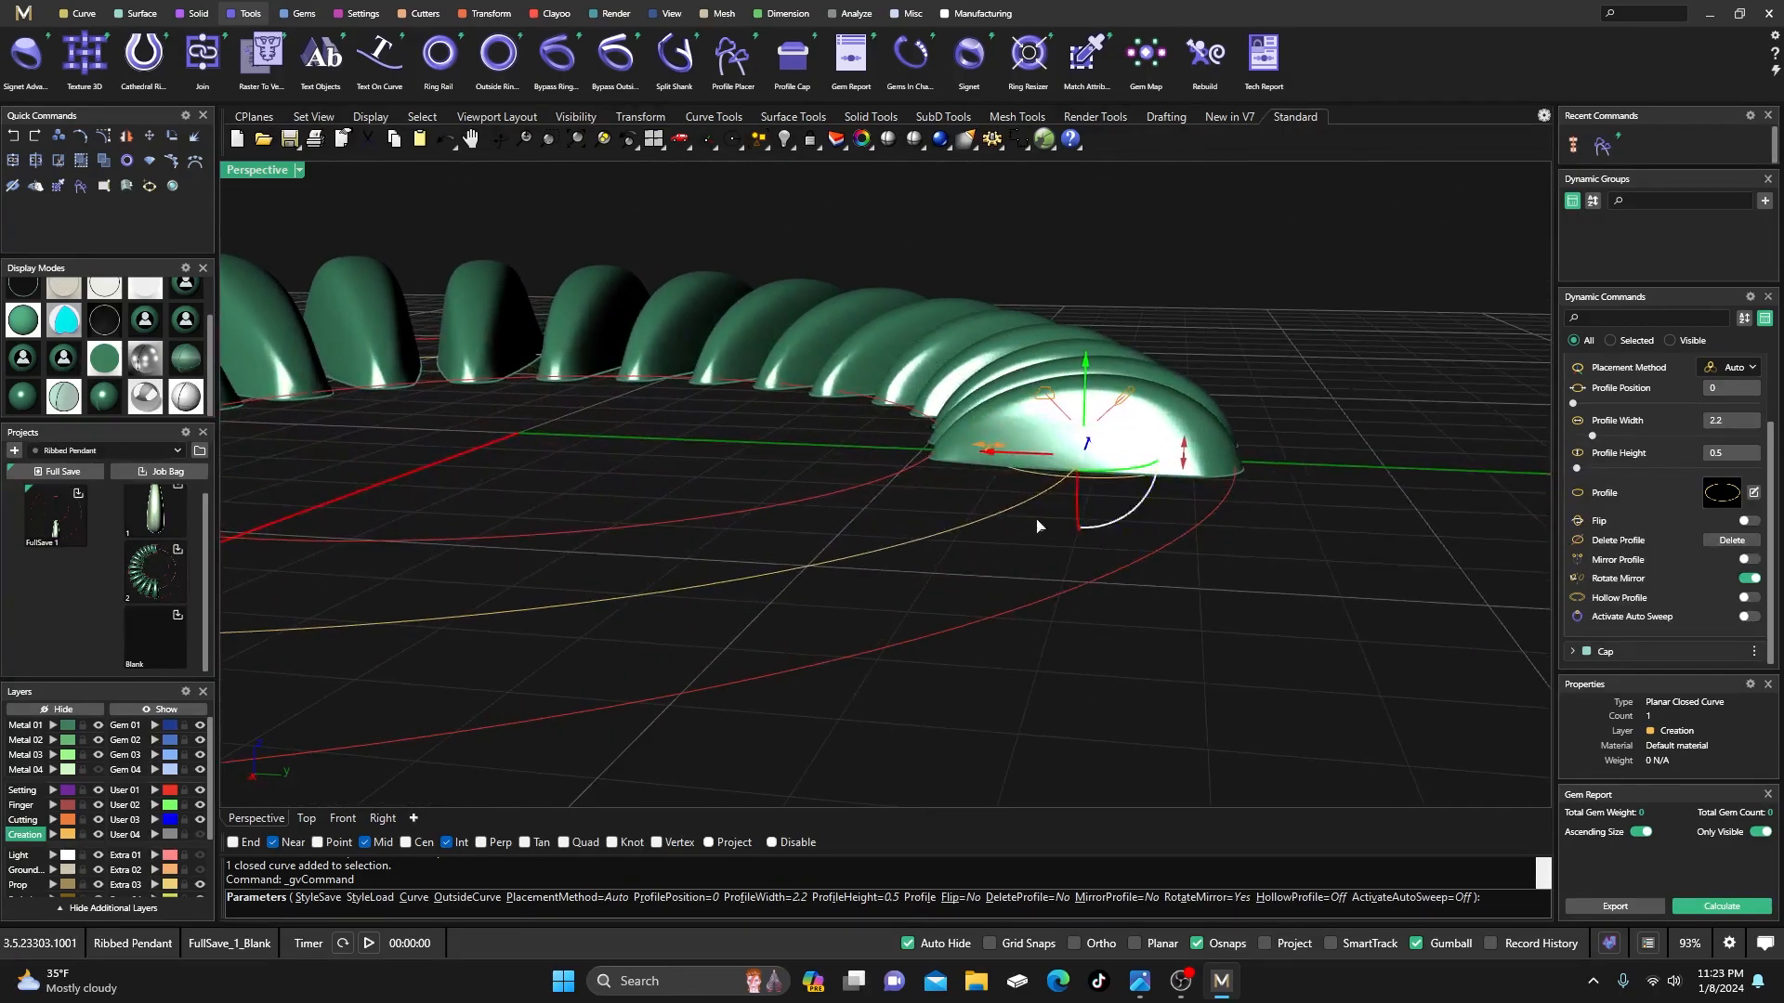
double_click(257, 171)
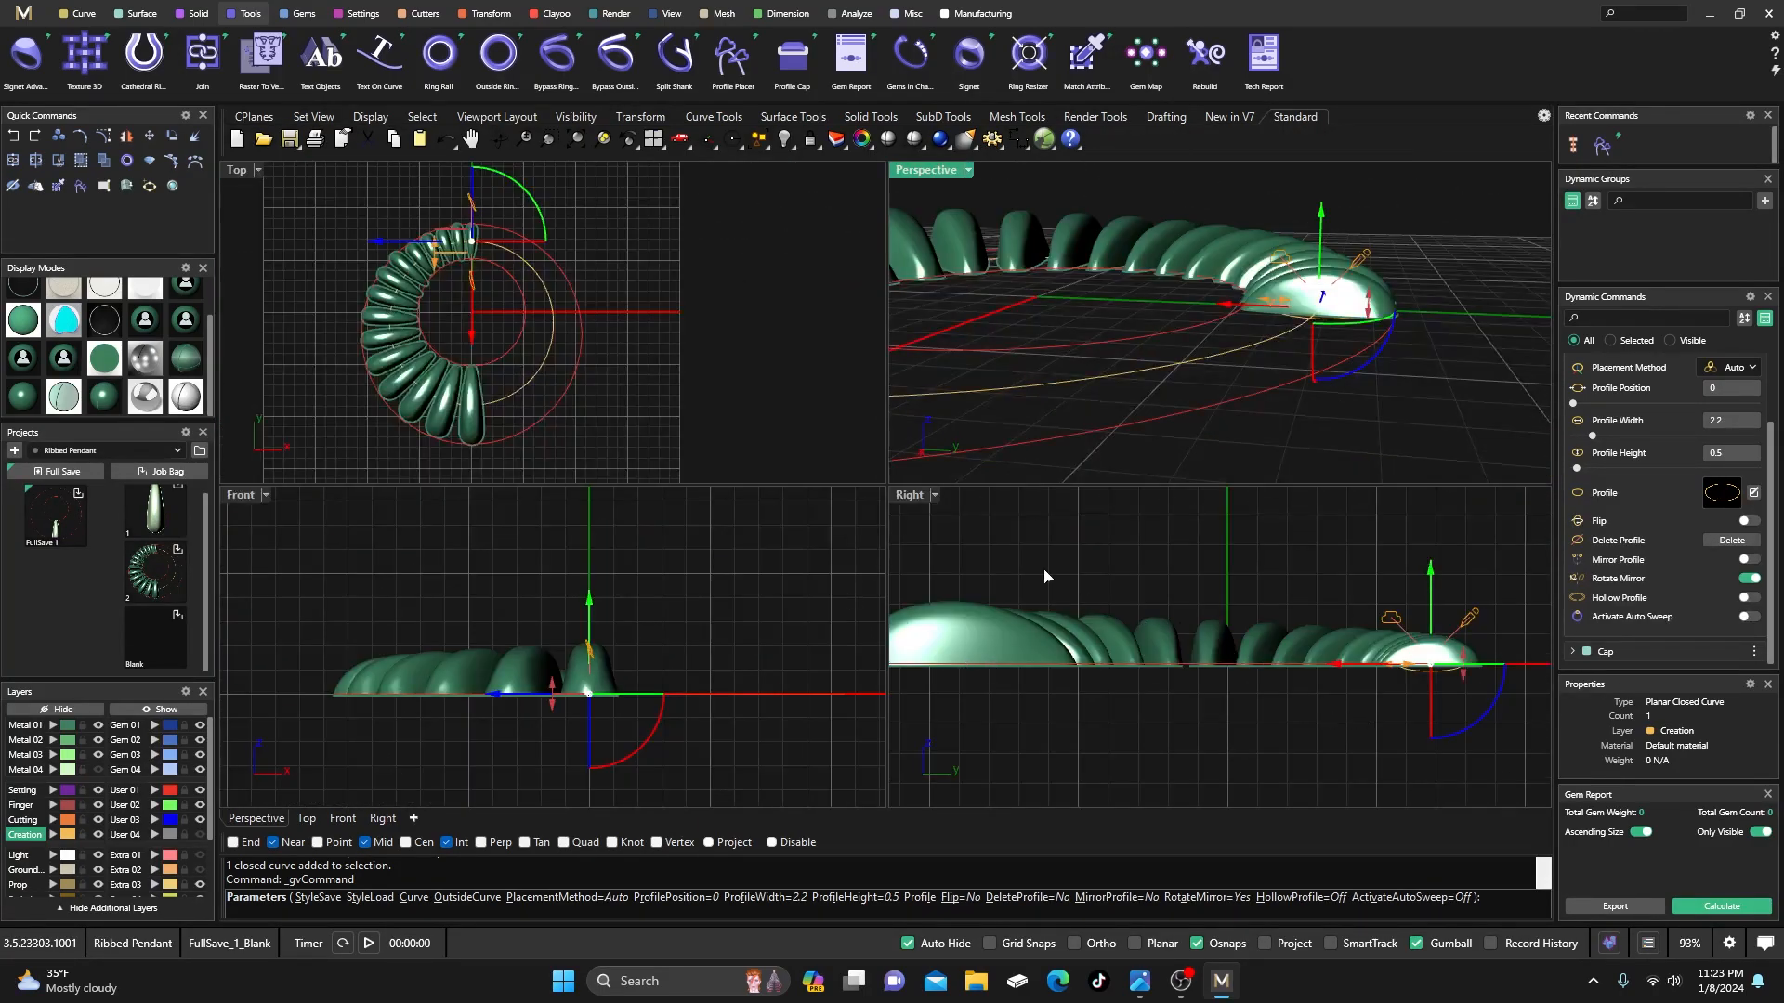
double_click(903, 499)
right_drag(923, 545, 615, 518)
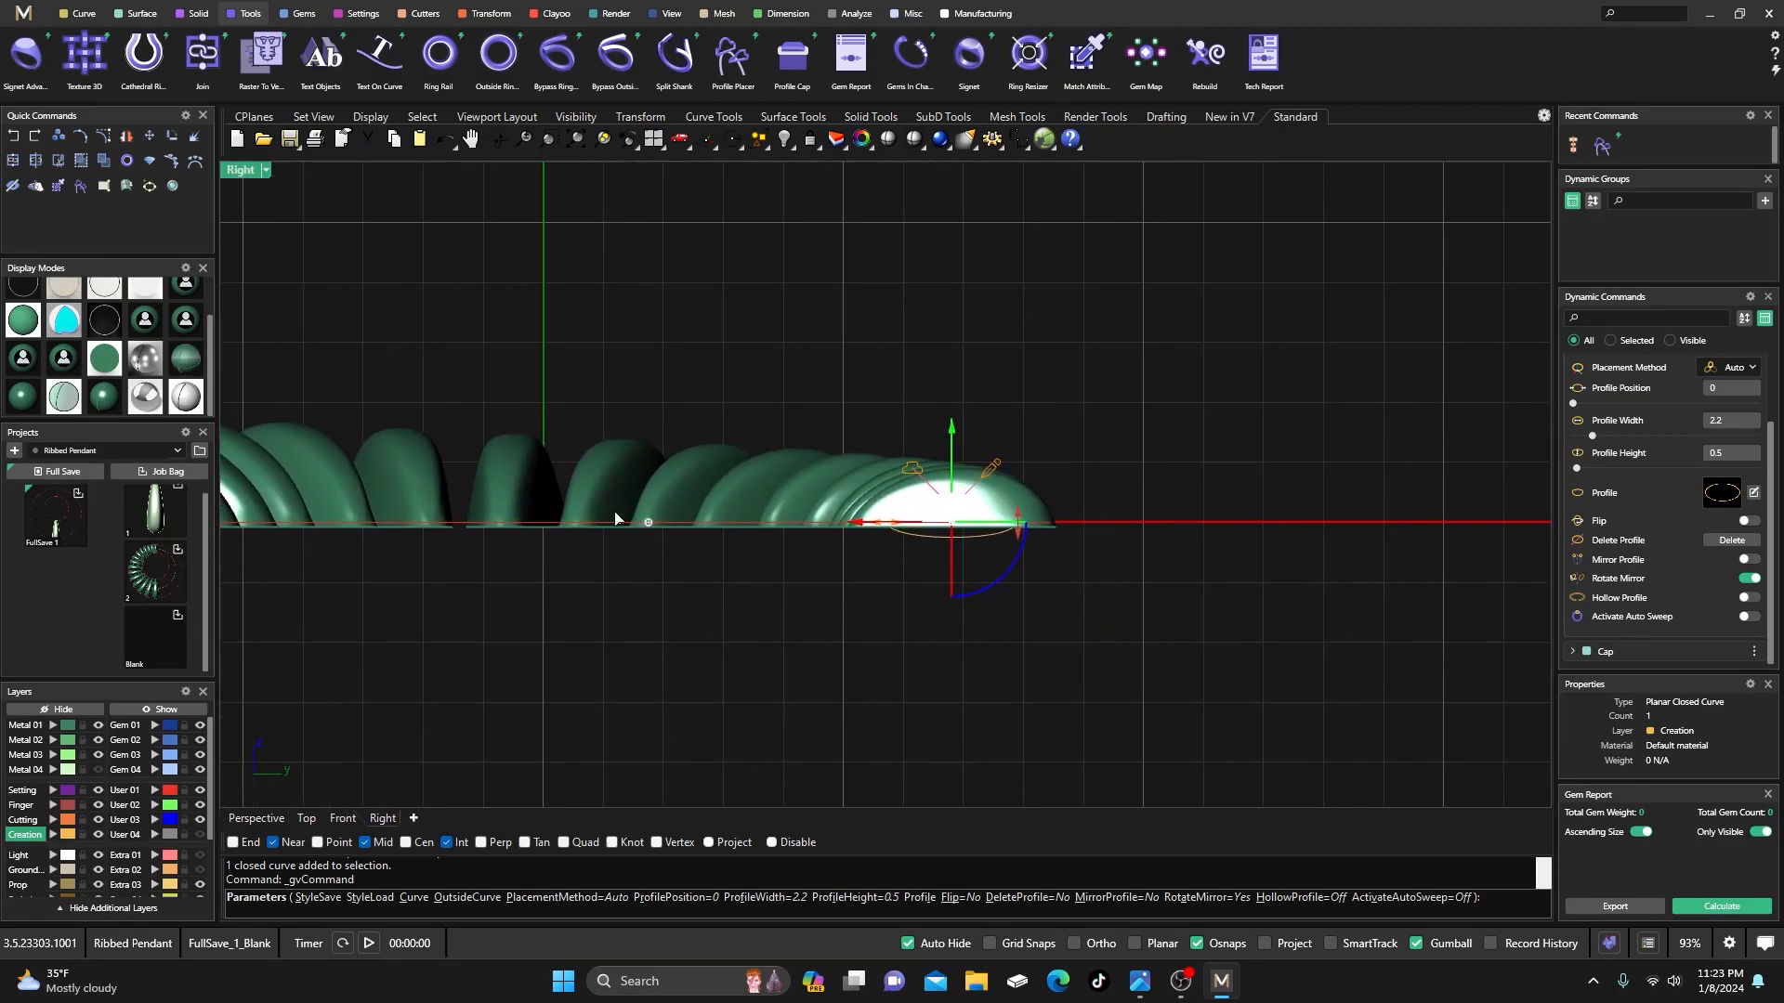
scroll(903, 583, up, 3)
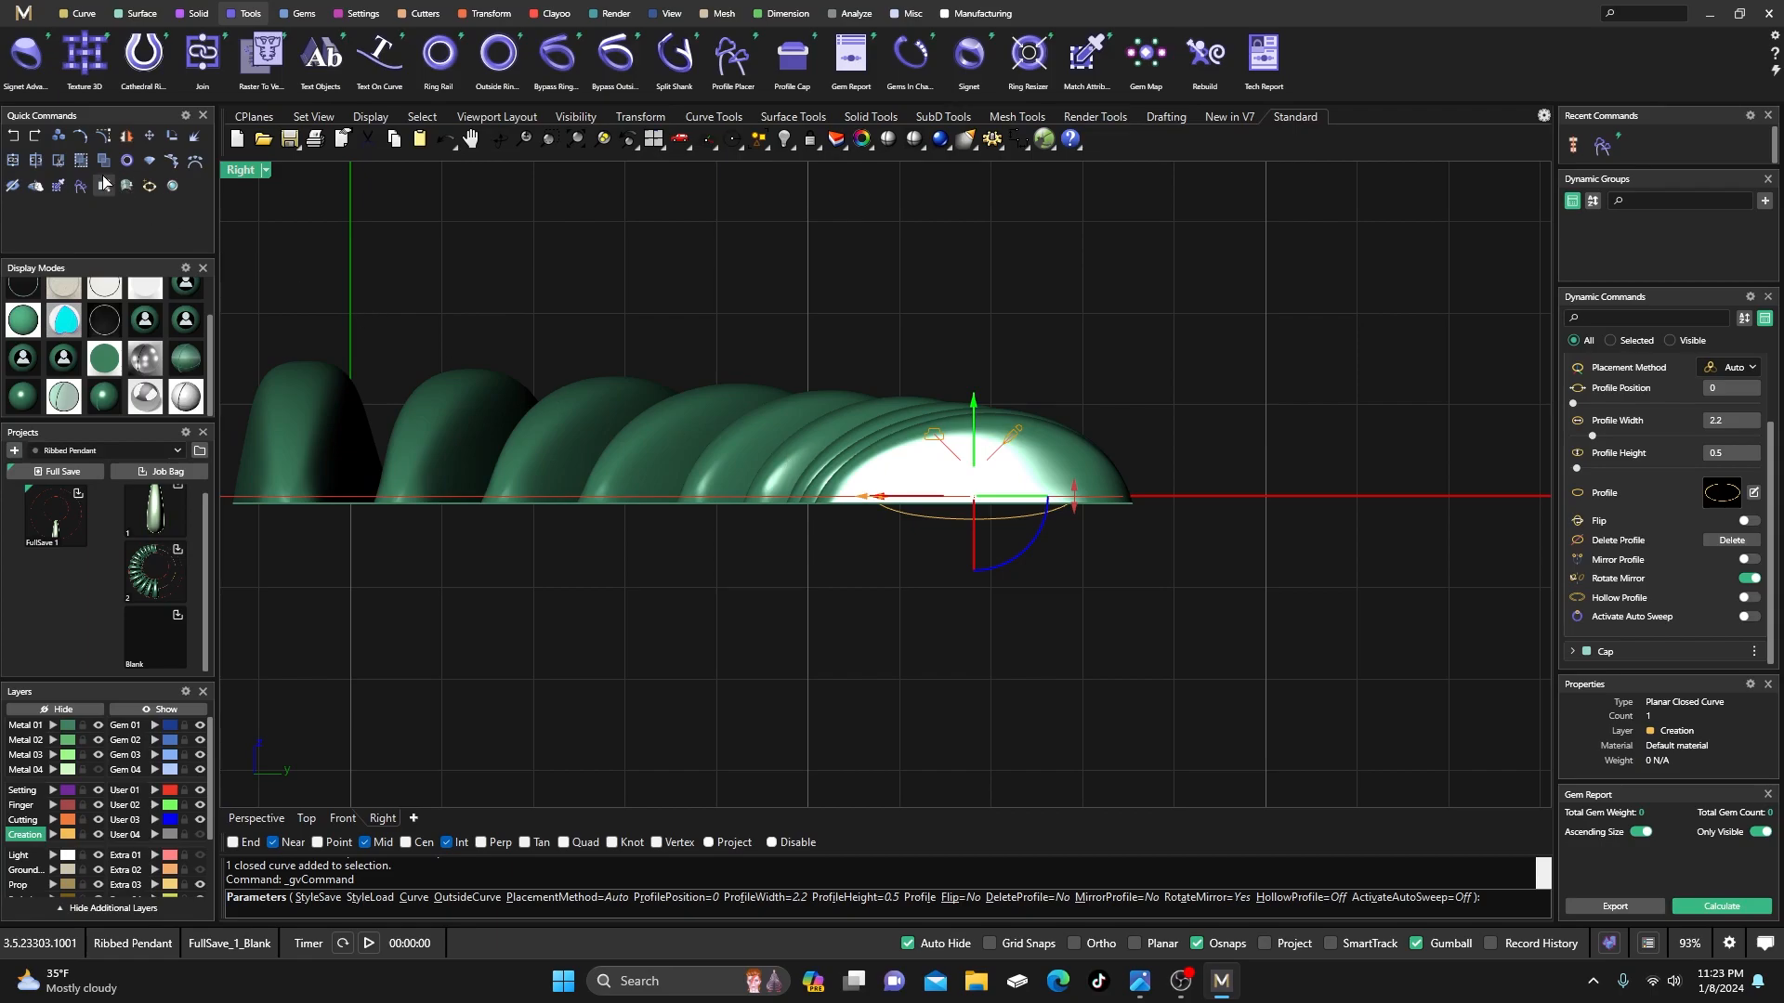
- Narrow the placed profile's width to 2 using wireframe display, then raise it into the smallest rib in shaded display
scroll(65, 375, up, 1)
click(25, 297)
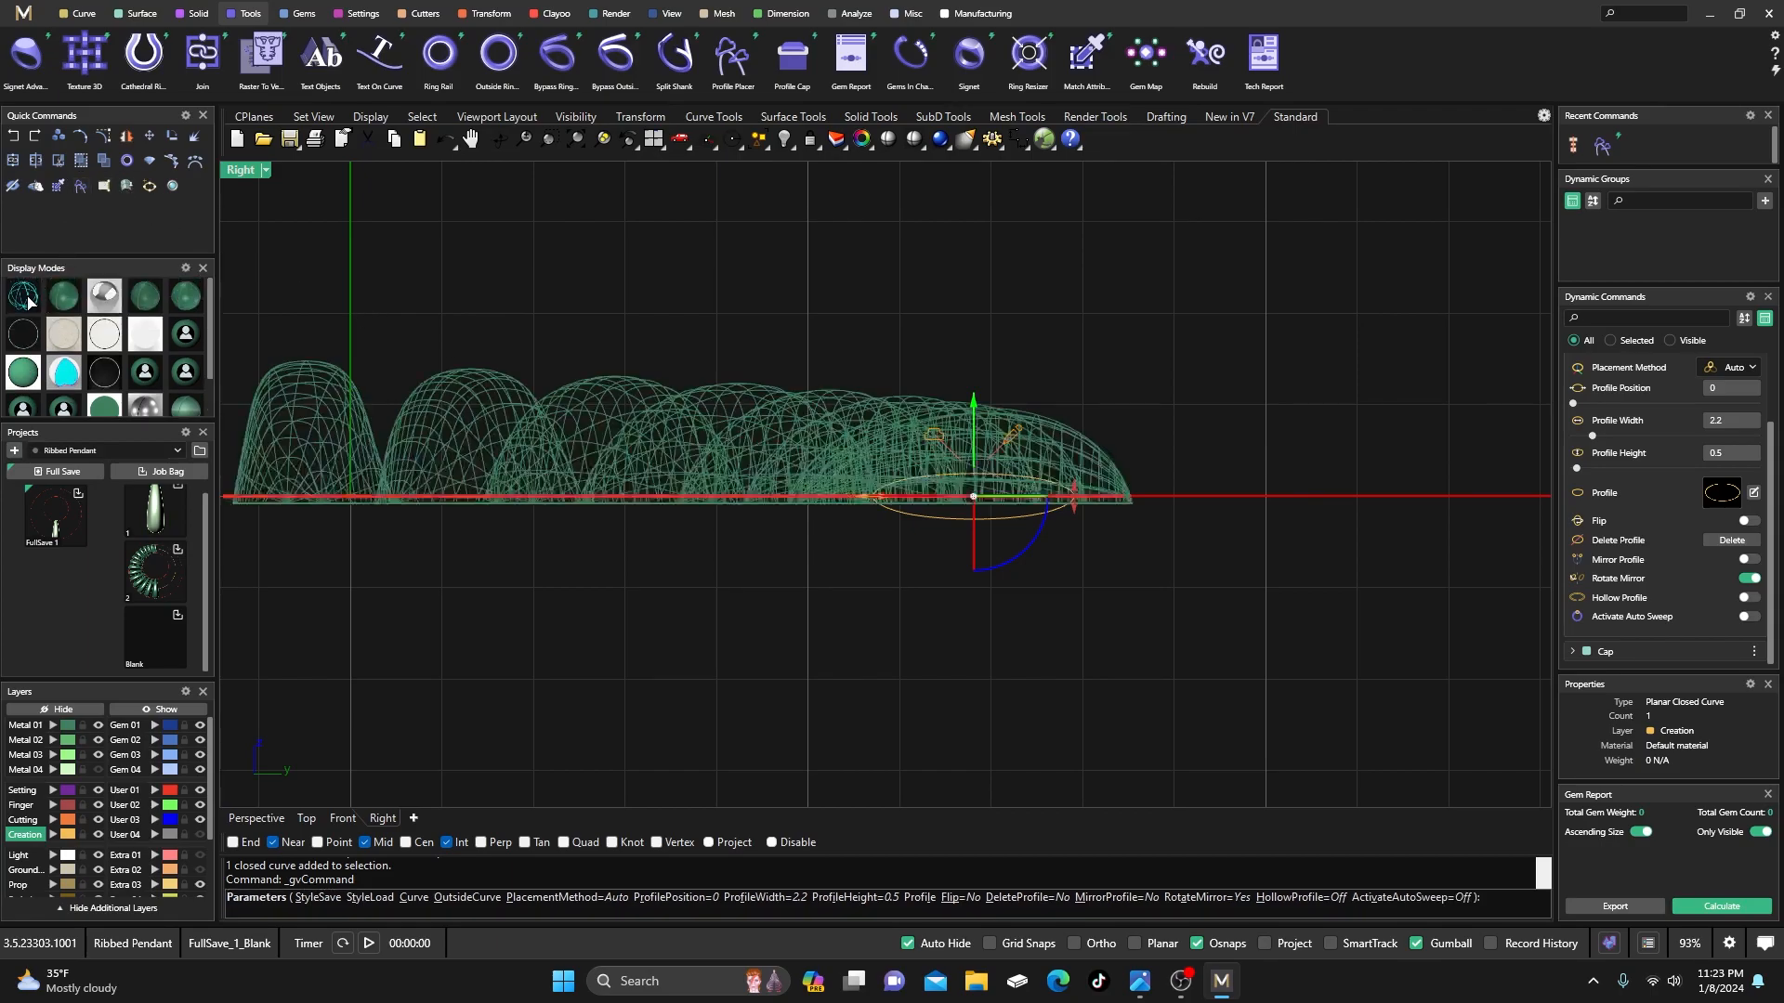
scroll(844, 482, up, 2)
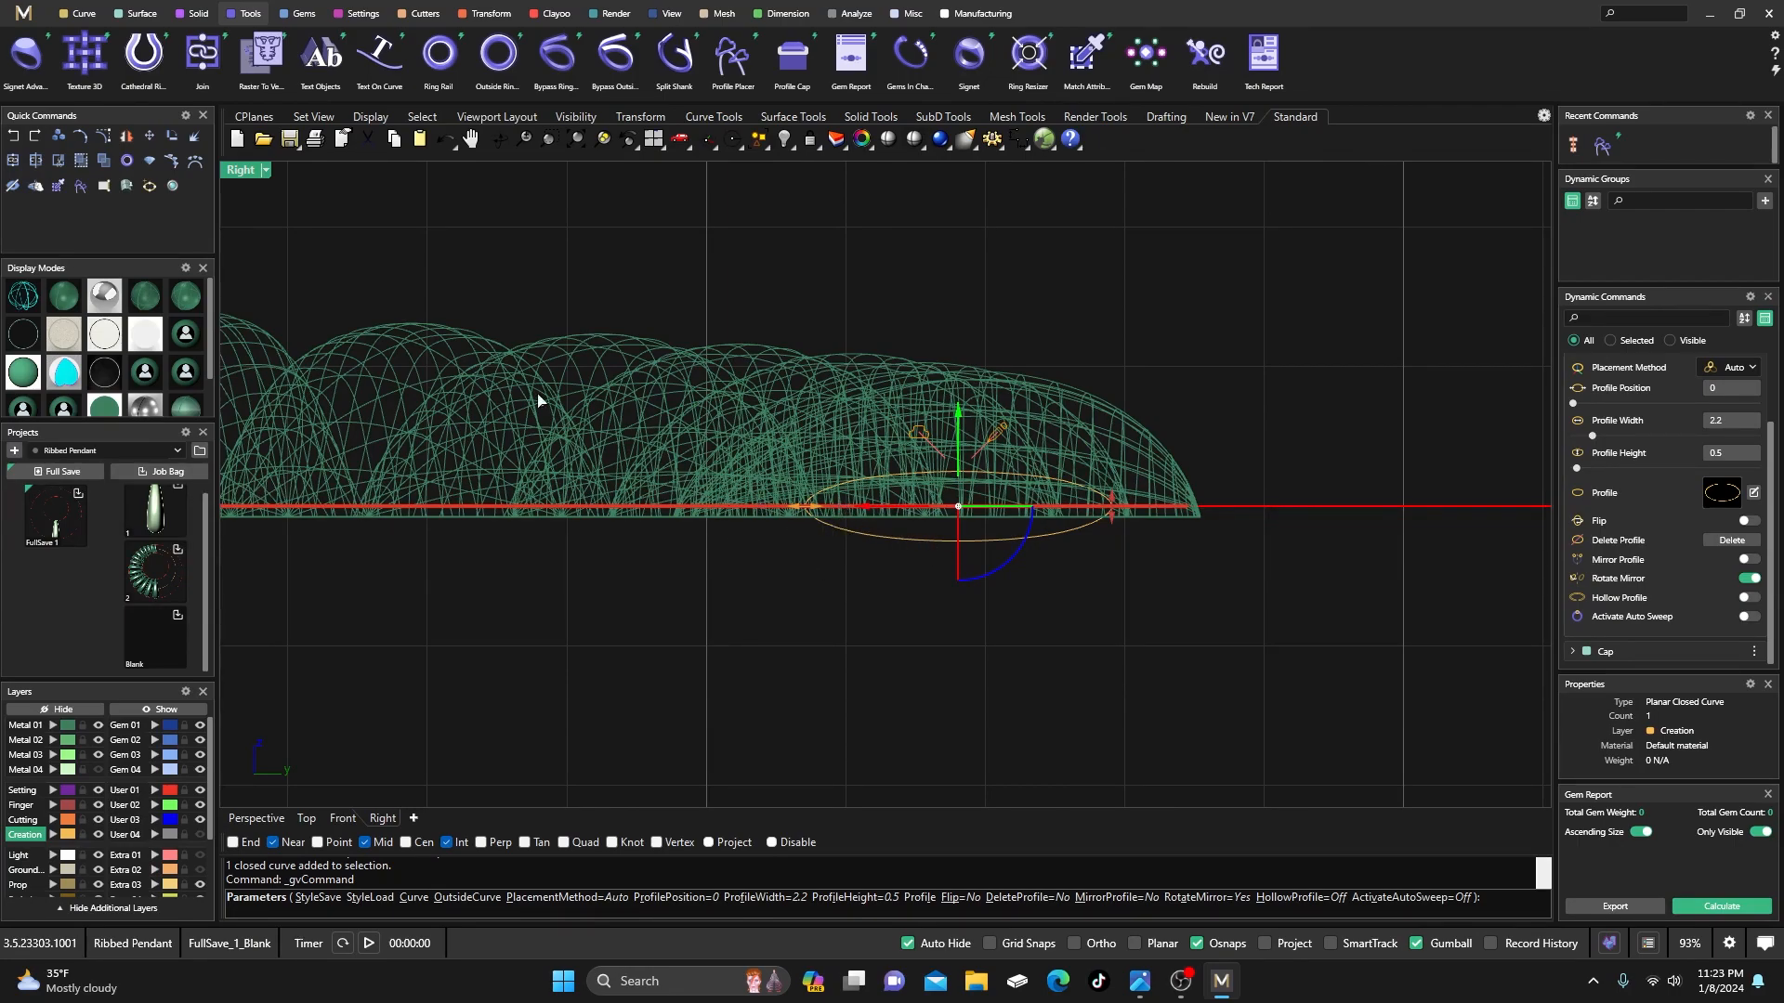
click(14, 136)
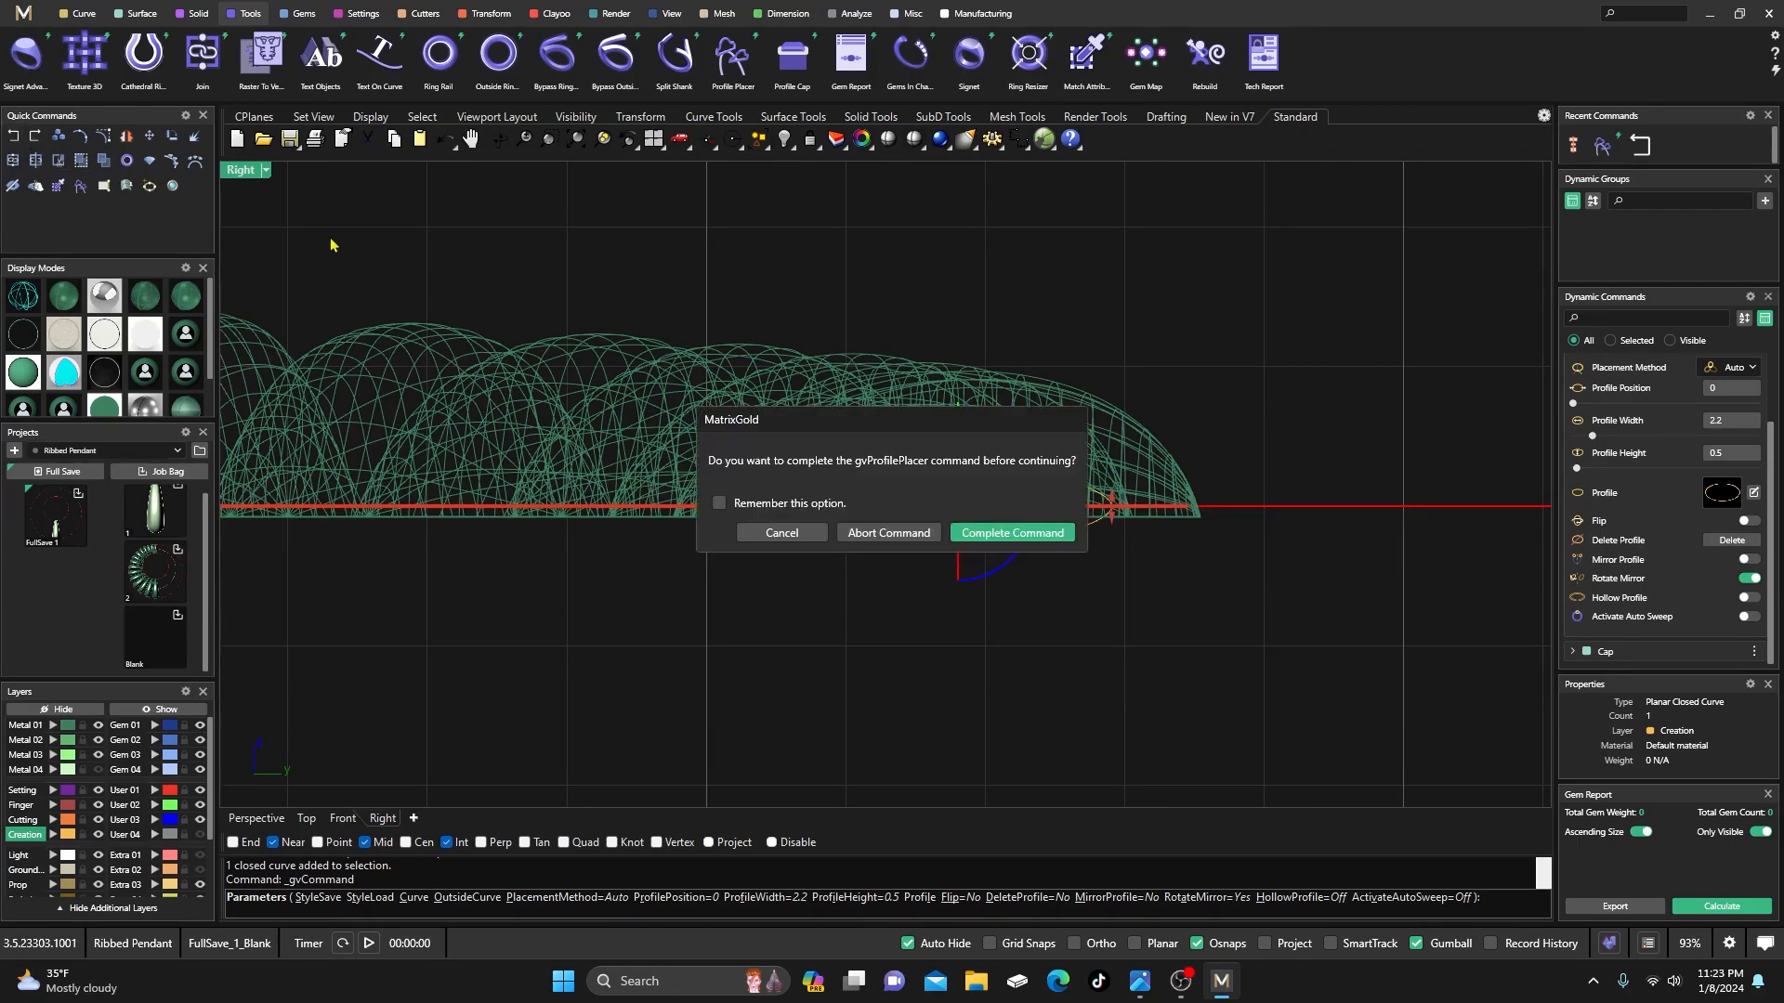
click(782, 534)
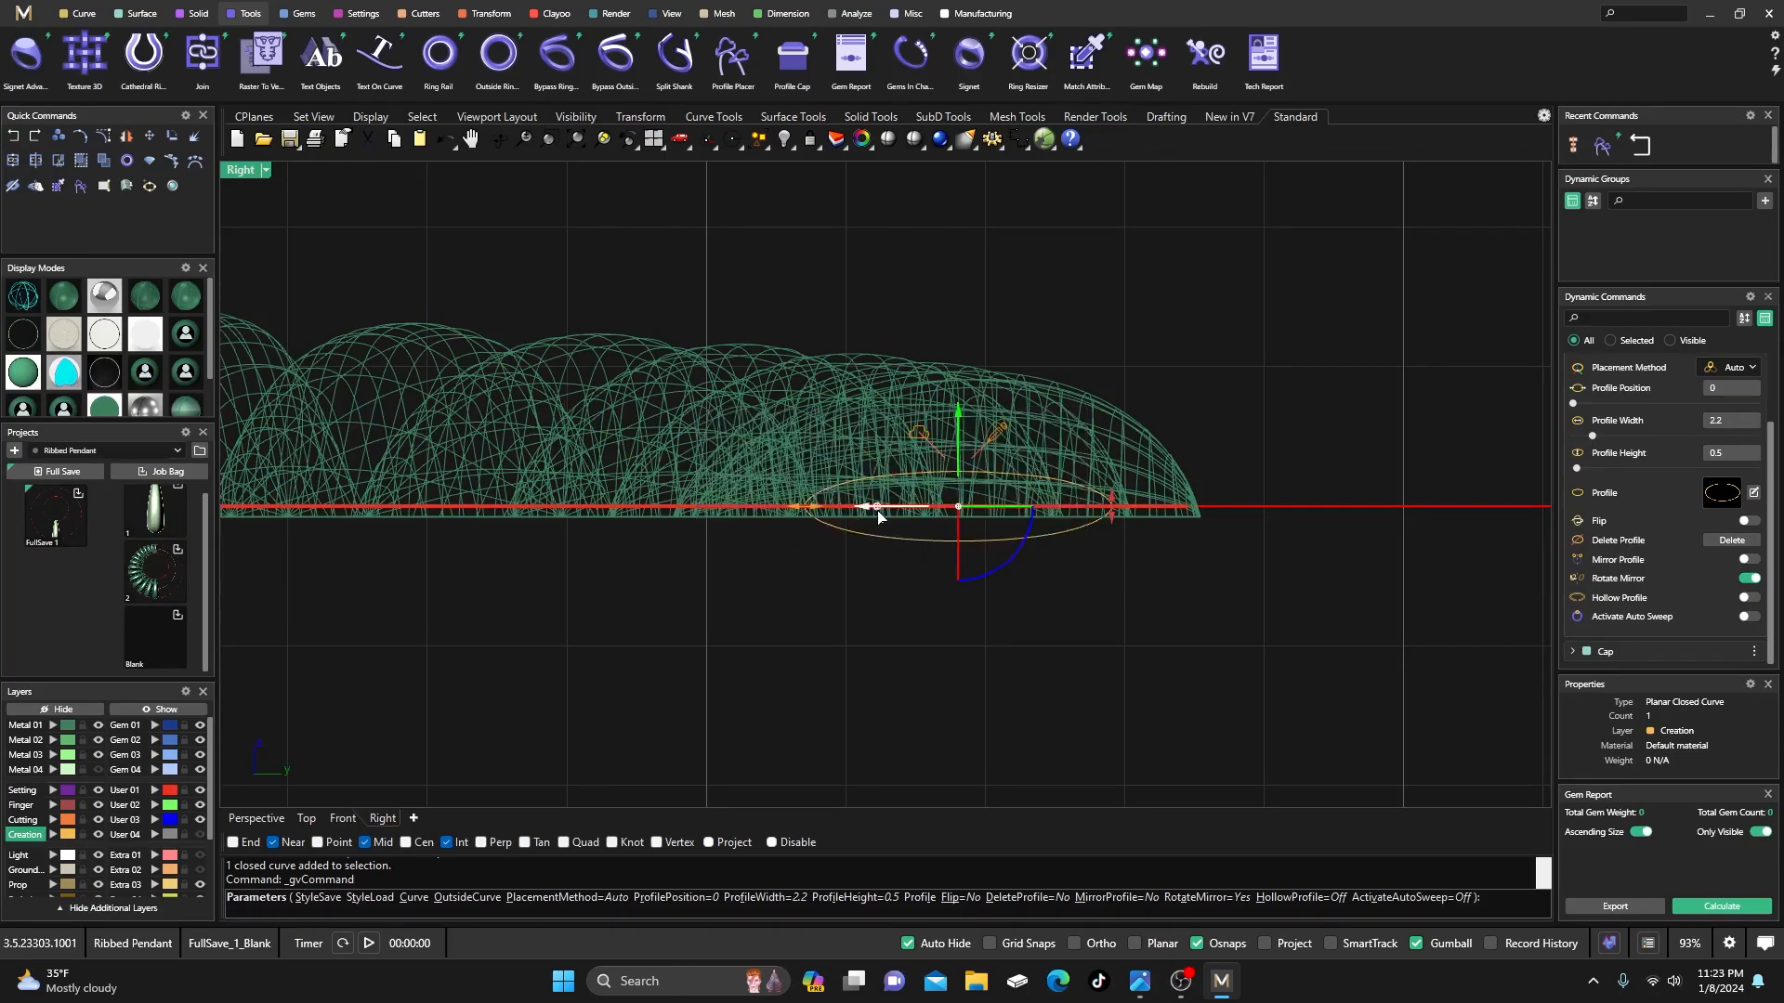
drag(807, 510, 819, 509)
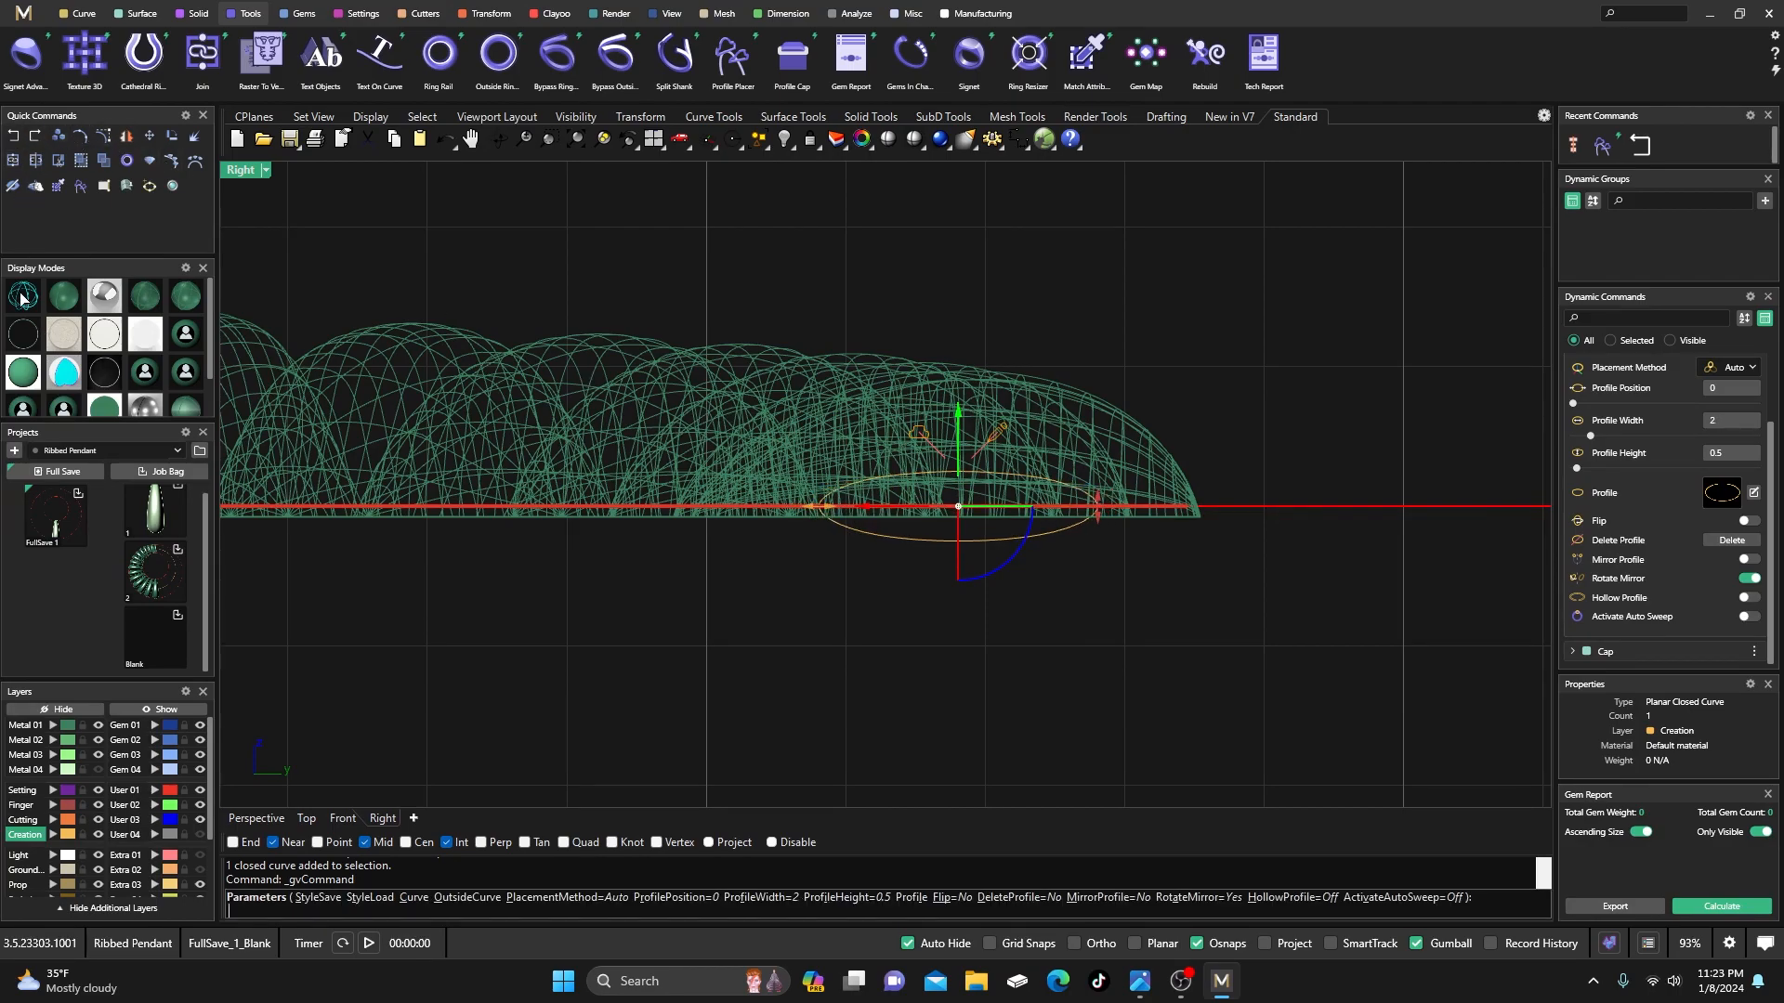
click(63, 297)
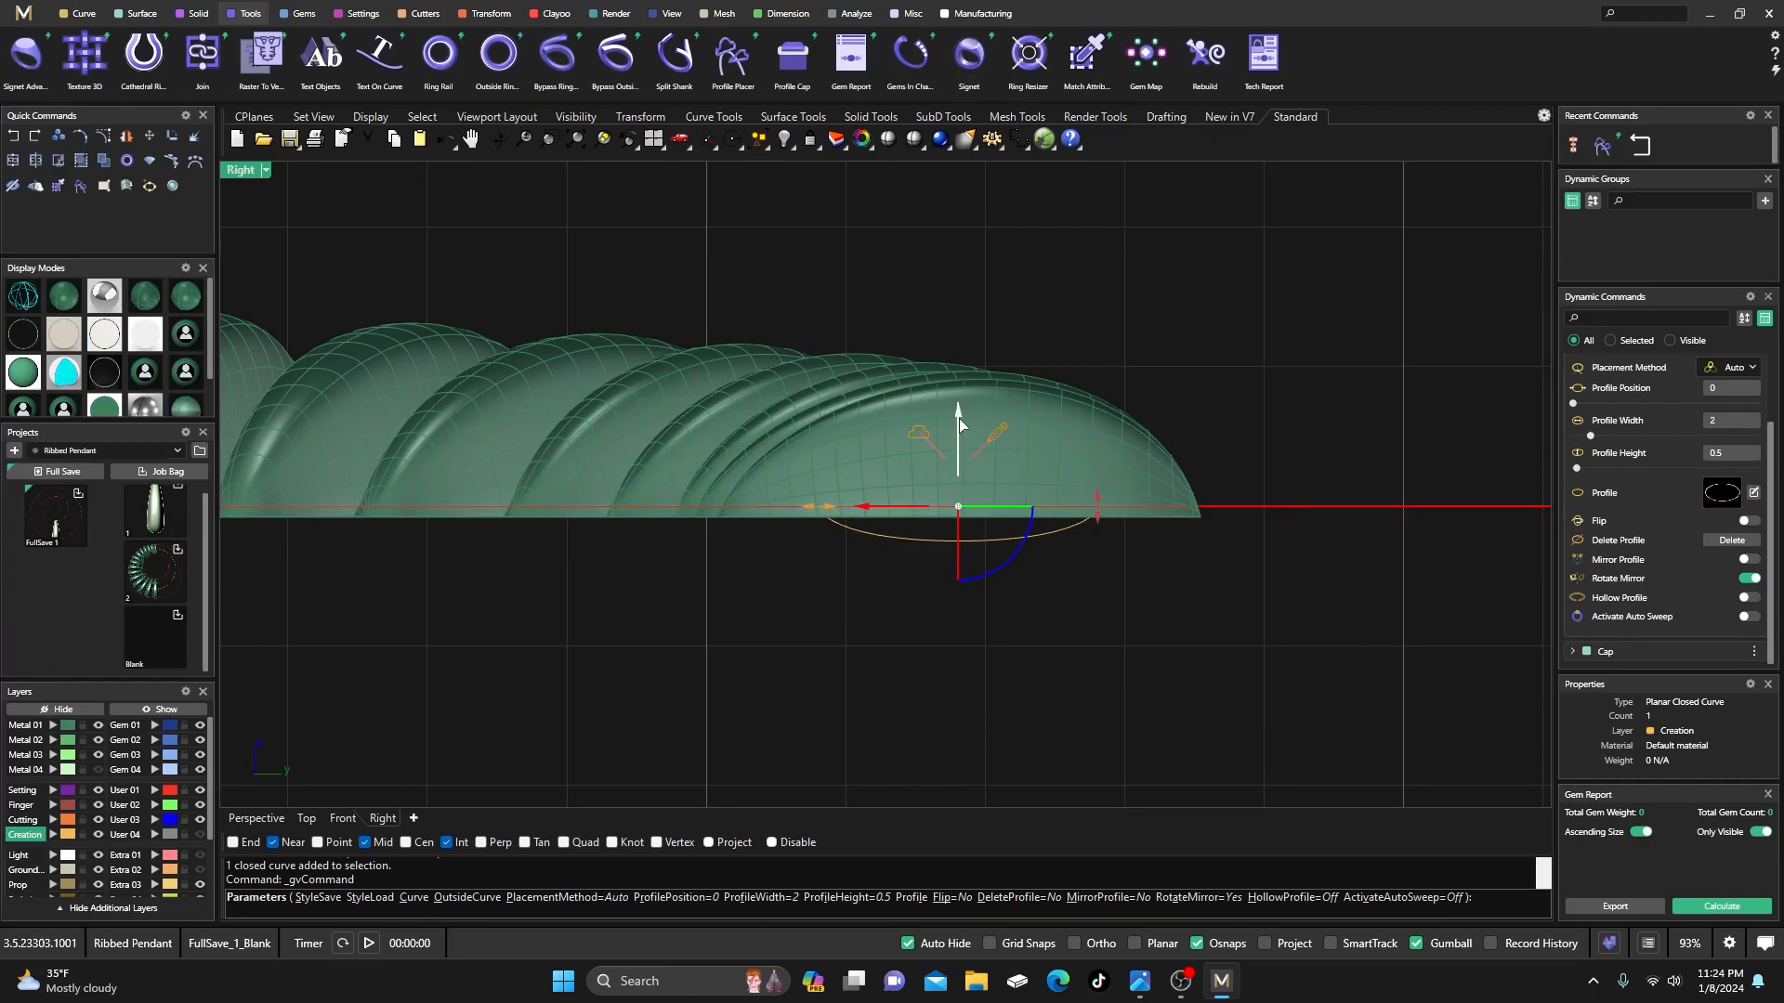
drag(960, 414, 958, 384)
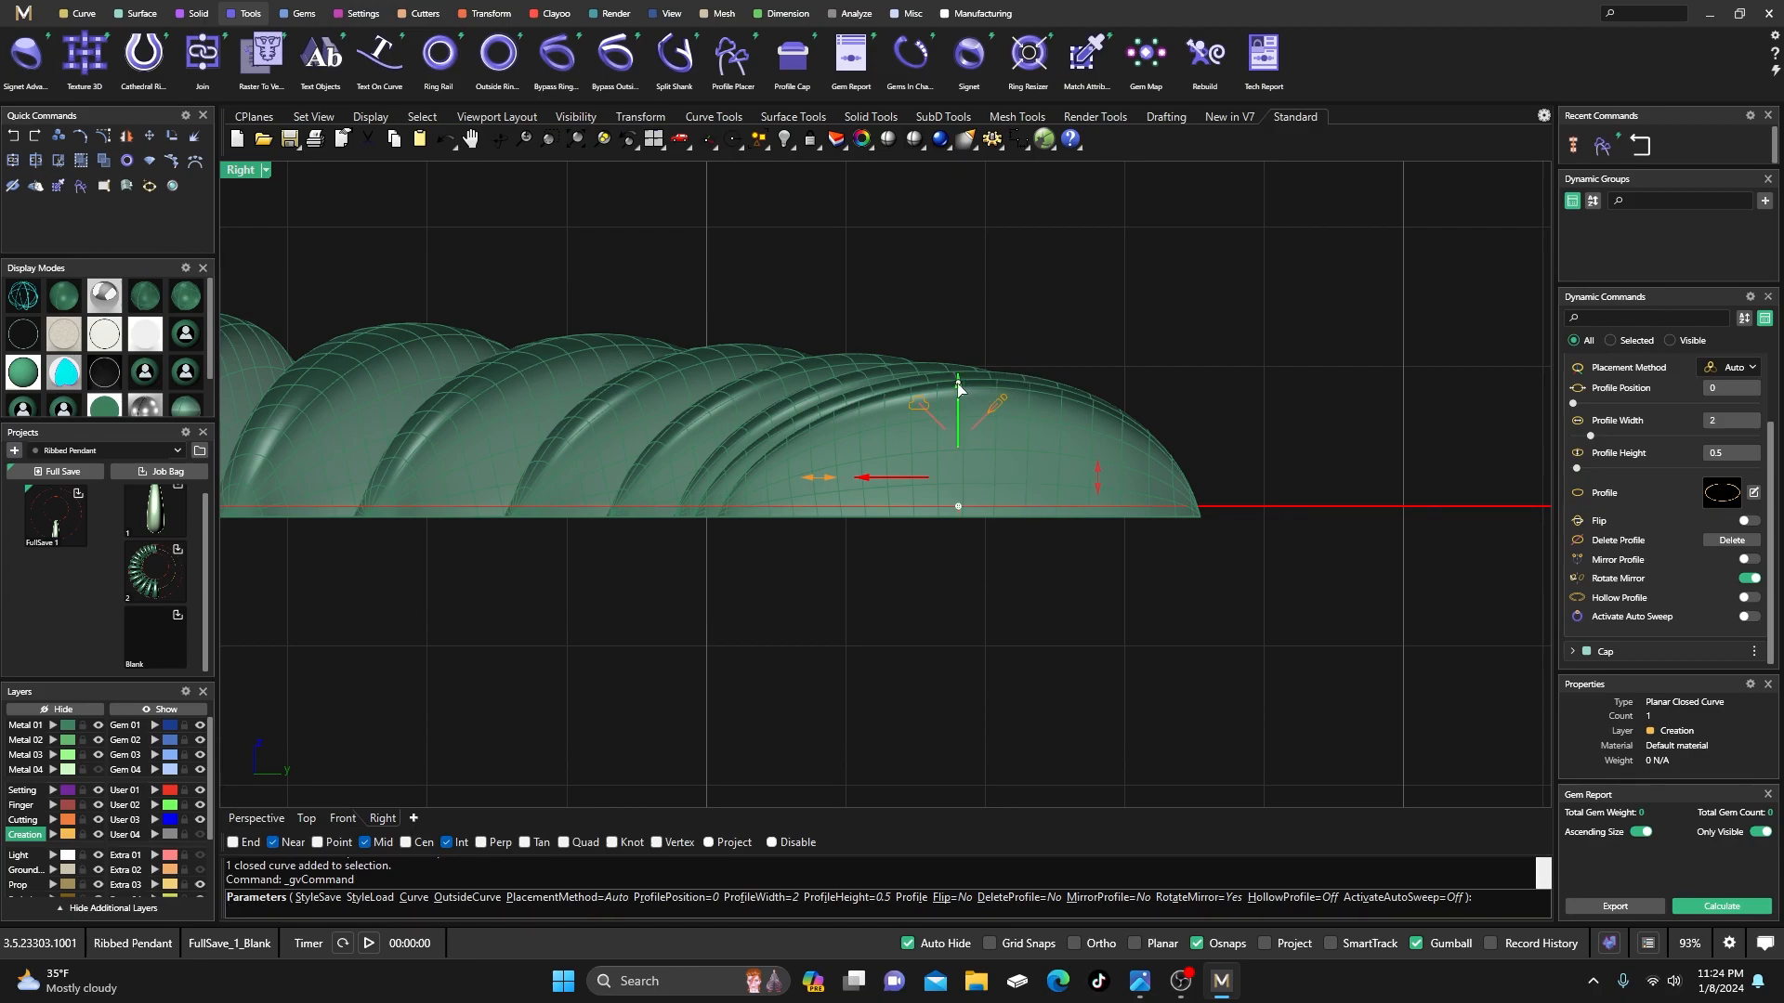
scroll(1054, 402, down, 3)
scroll(1053, 399, down, 4)
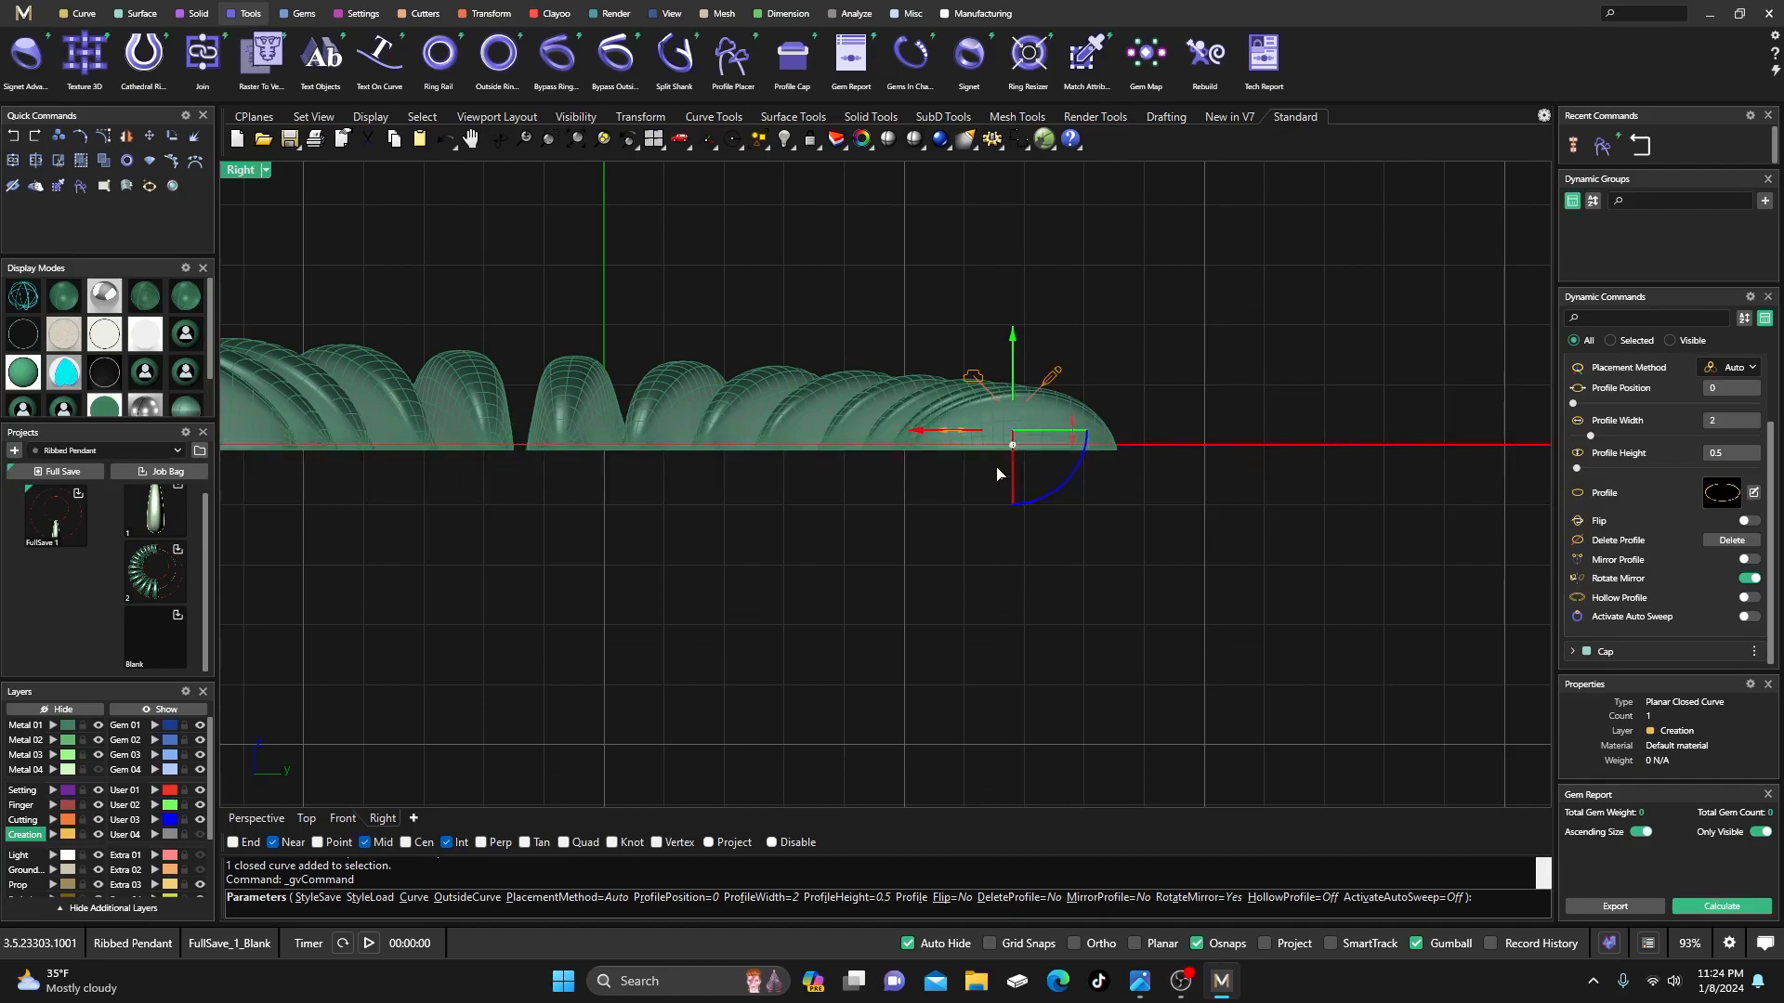
scroll(702, 438, up, 4)
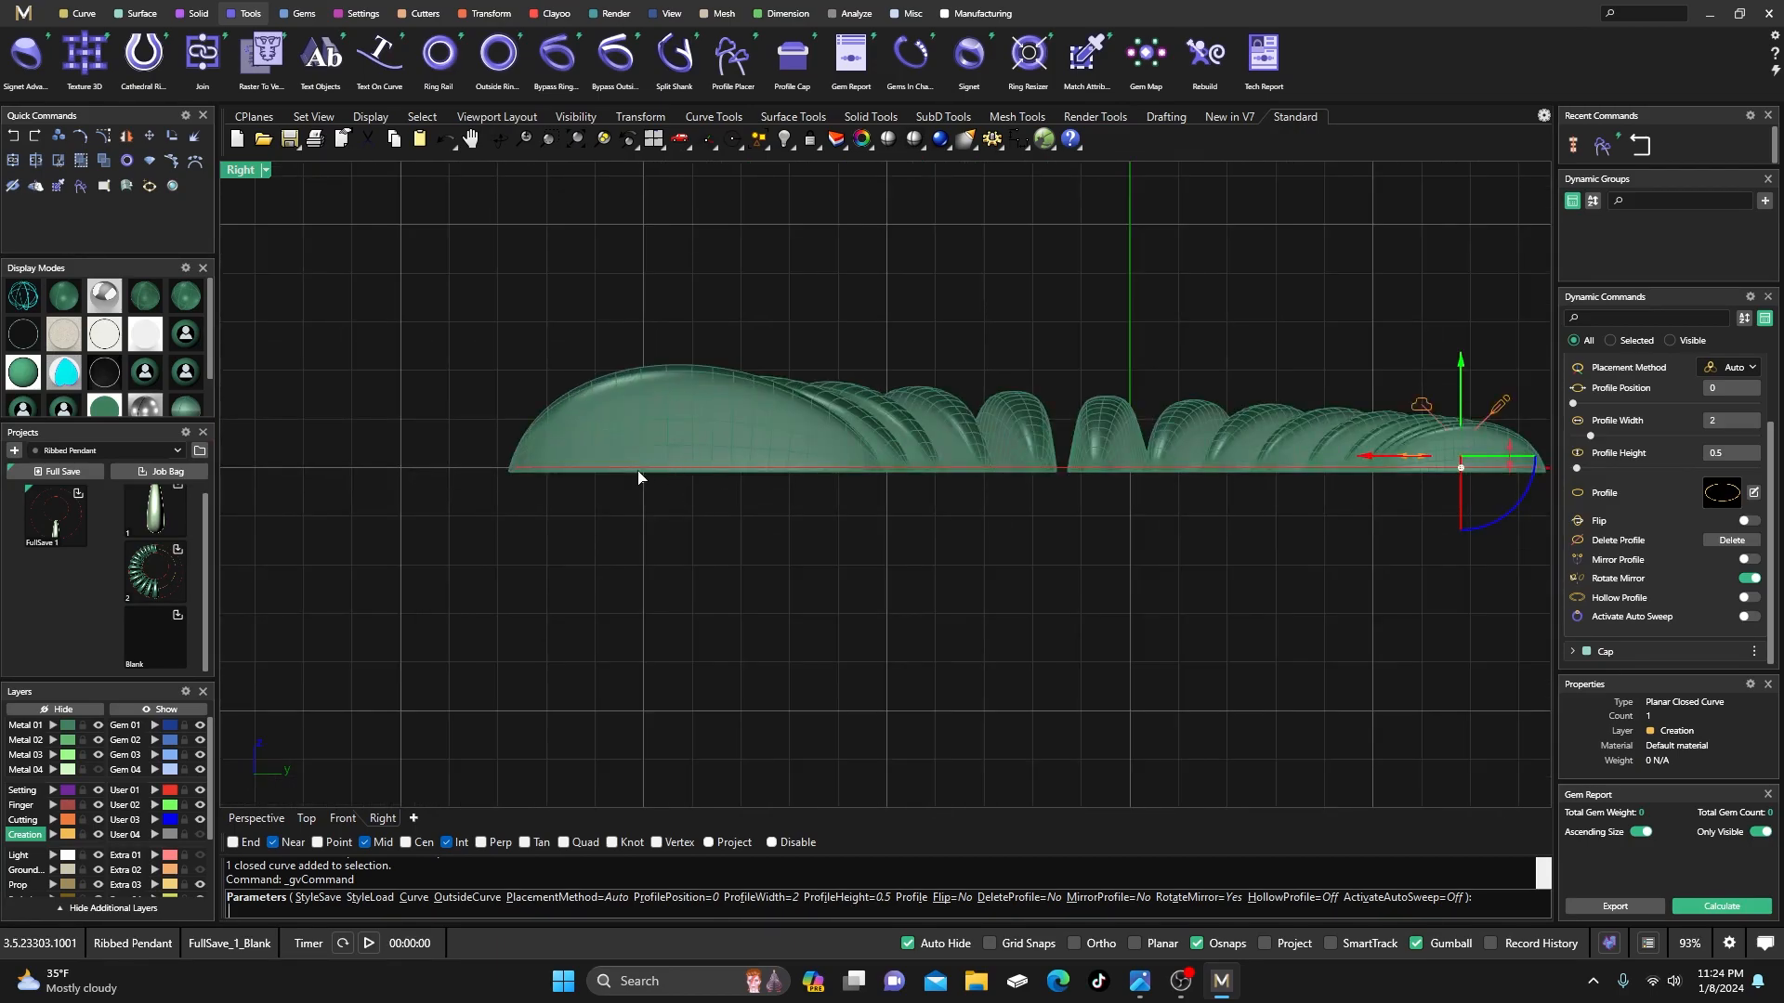
- Place a second profile on the middle circle at position 0.5, inside the largest rib, with width 4.1 and height 1.4
double_click(243, 171)
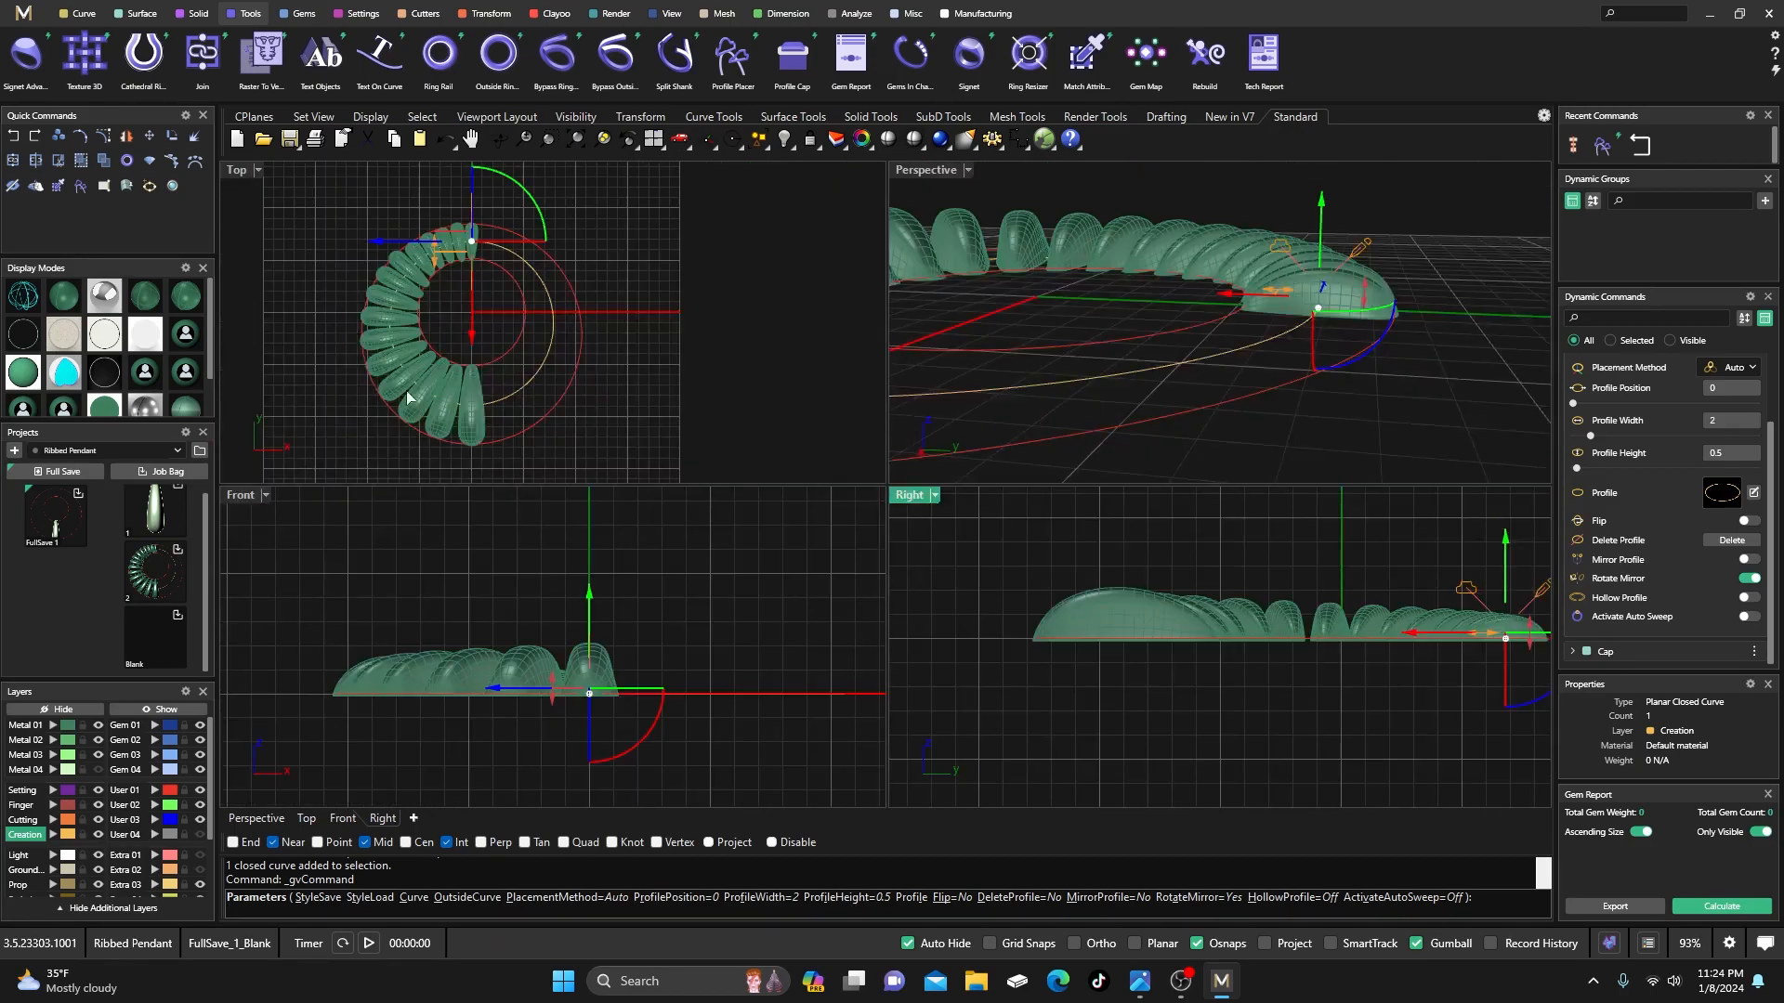
click(472, 407)
scroll(1129, 641, up, 5)
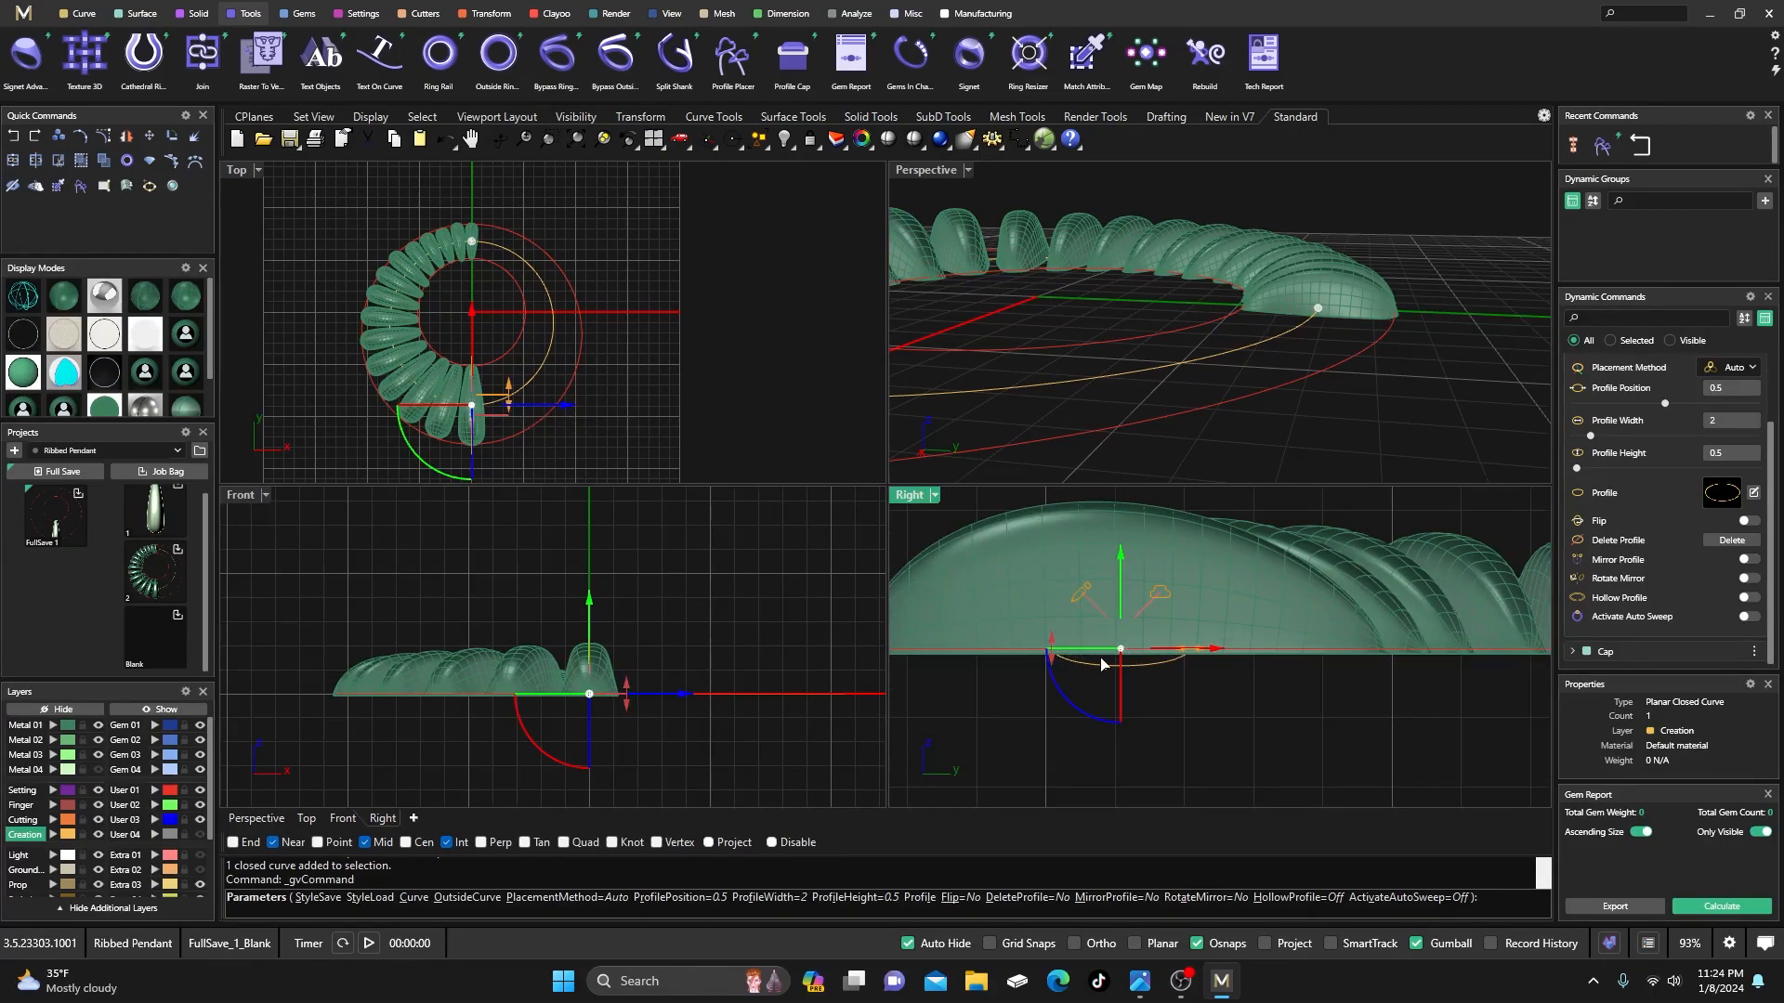
scroll(1192, 672, up, 2)
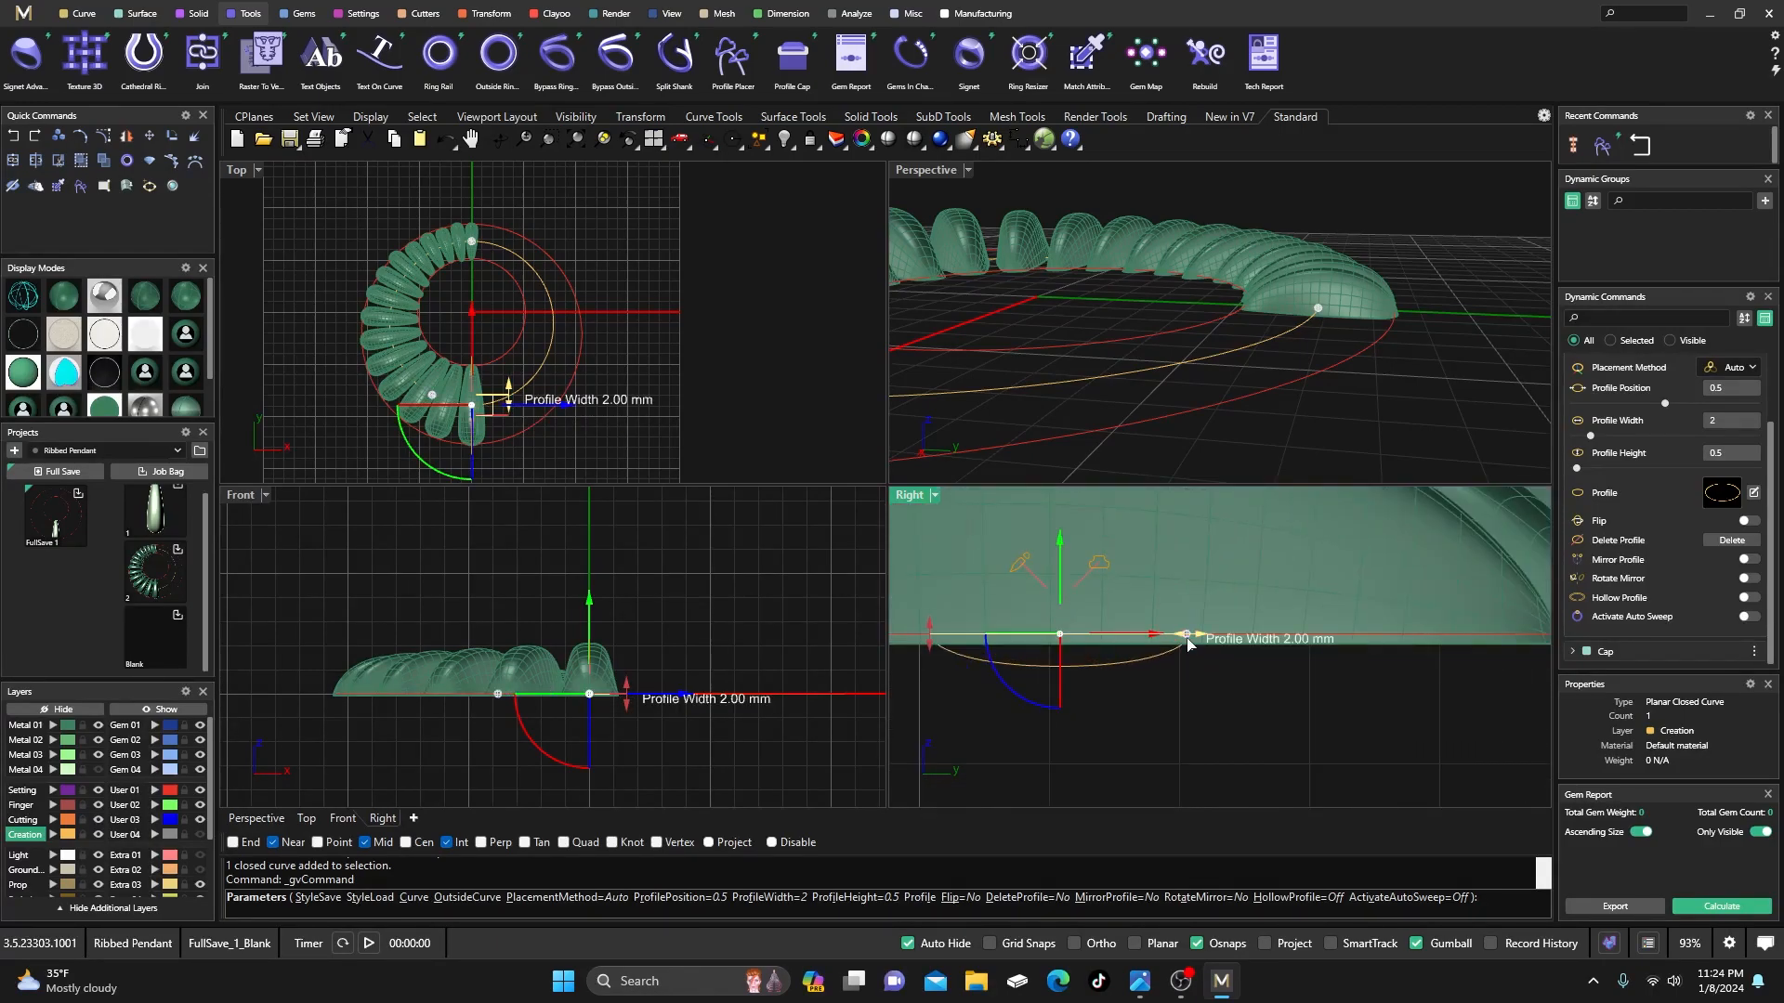
drag(1201, 642, 1342, 641)
scroll(1431, 671, down, 2)
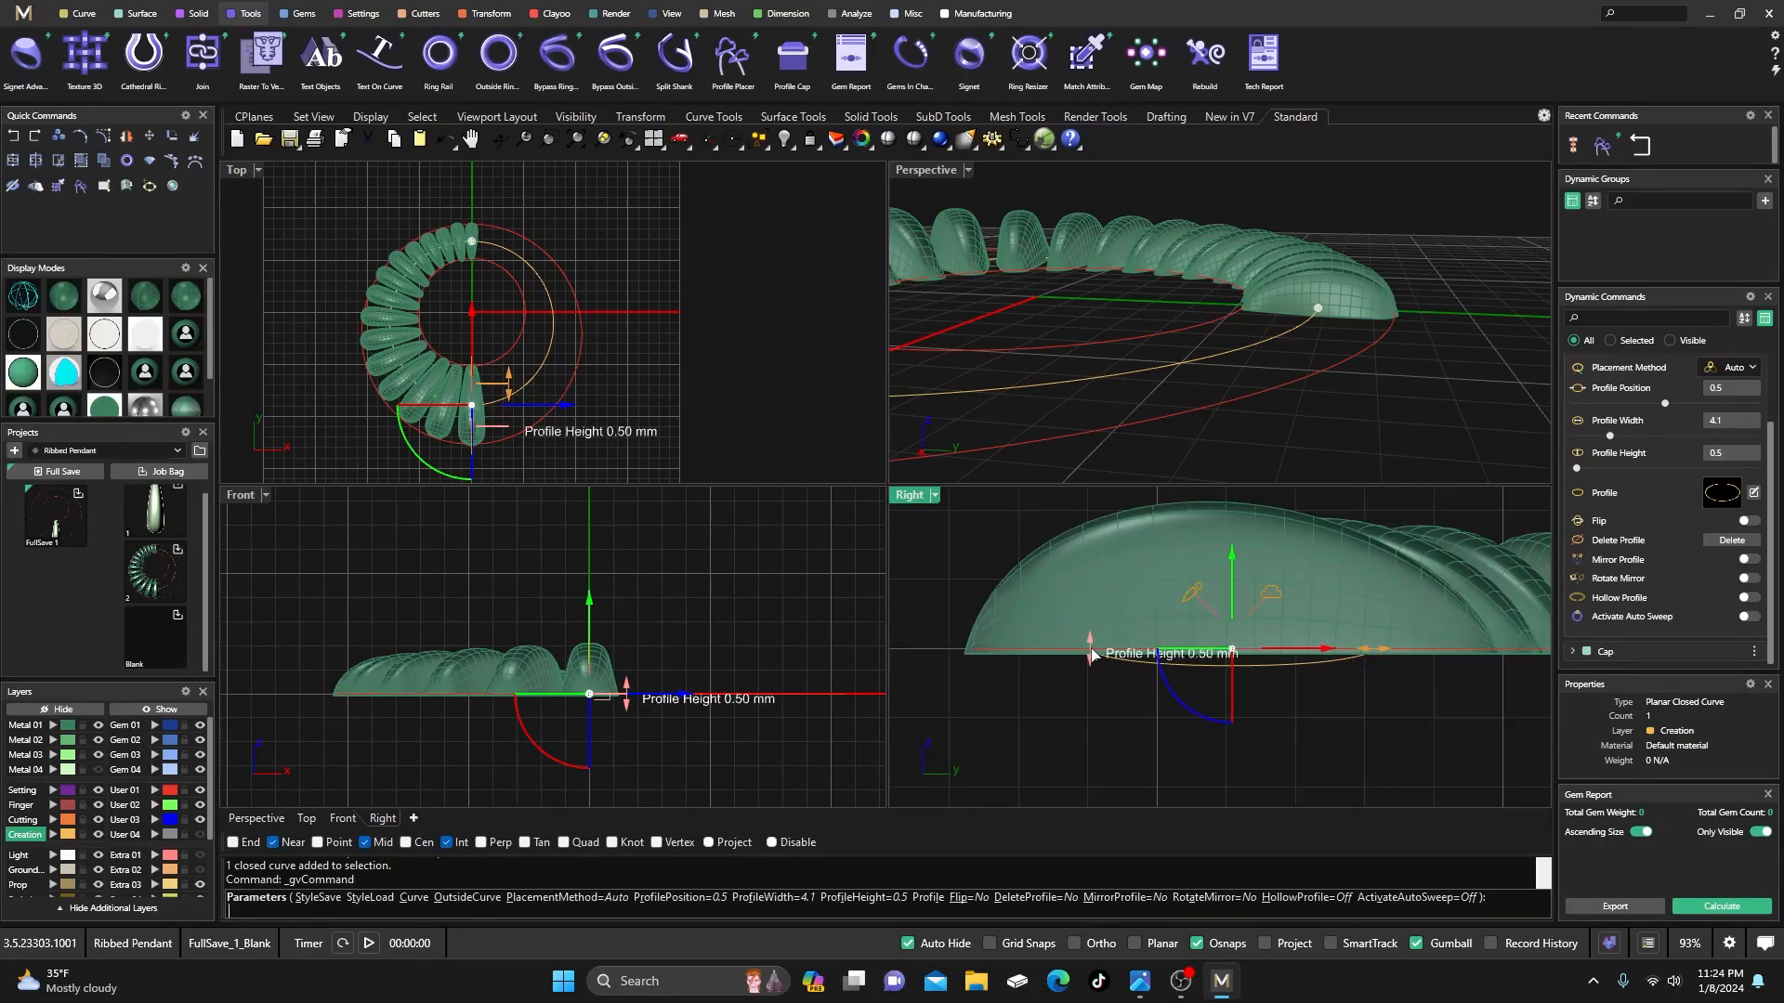
drag(1093, 654, 1089, 616)
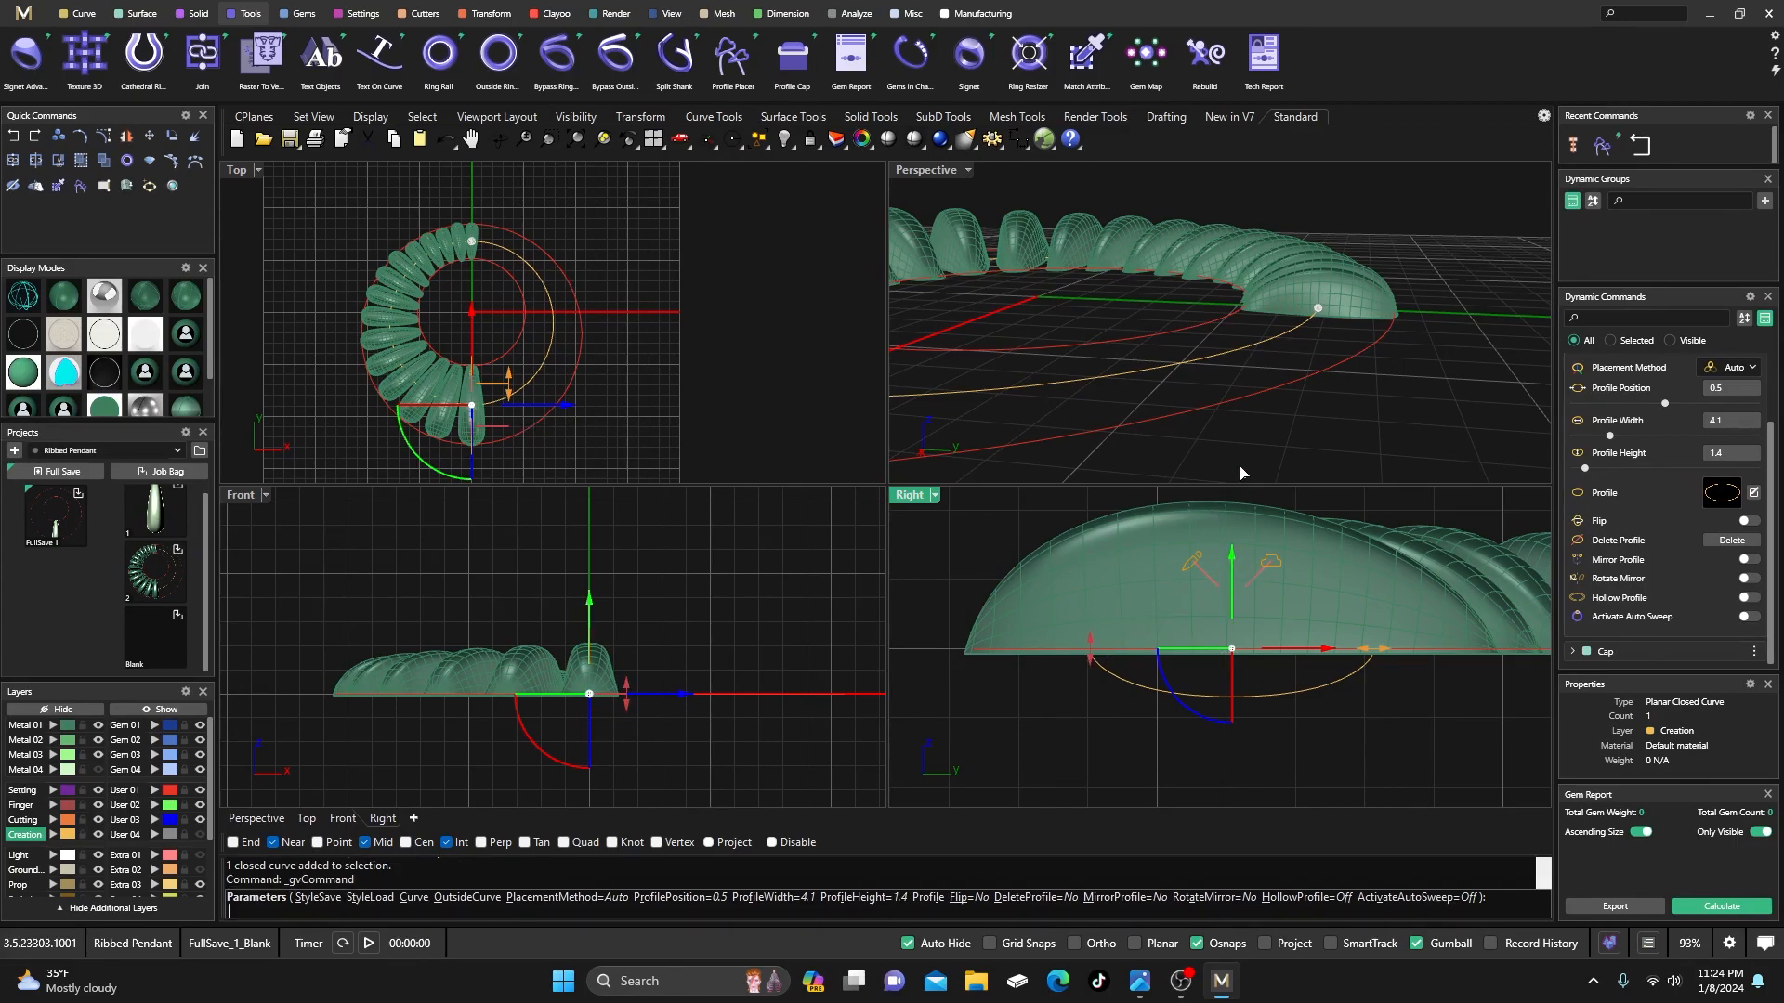
- Raise the second profile above the base plane and activate the auto sweep along the middle circle
right_drag(1318, 426, 1234, 476)
drag(1231, 564, 1232, 510)
click(1748, 616)
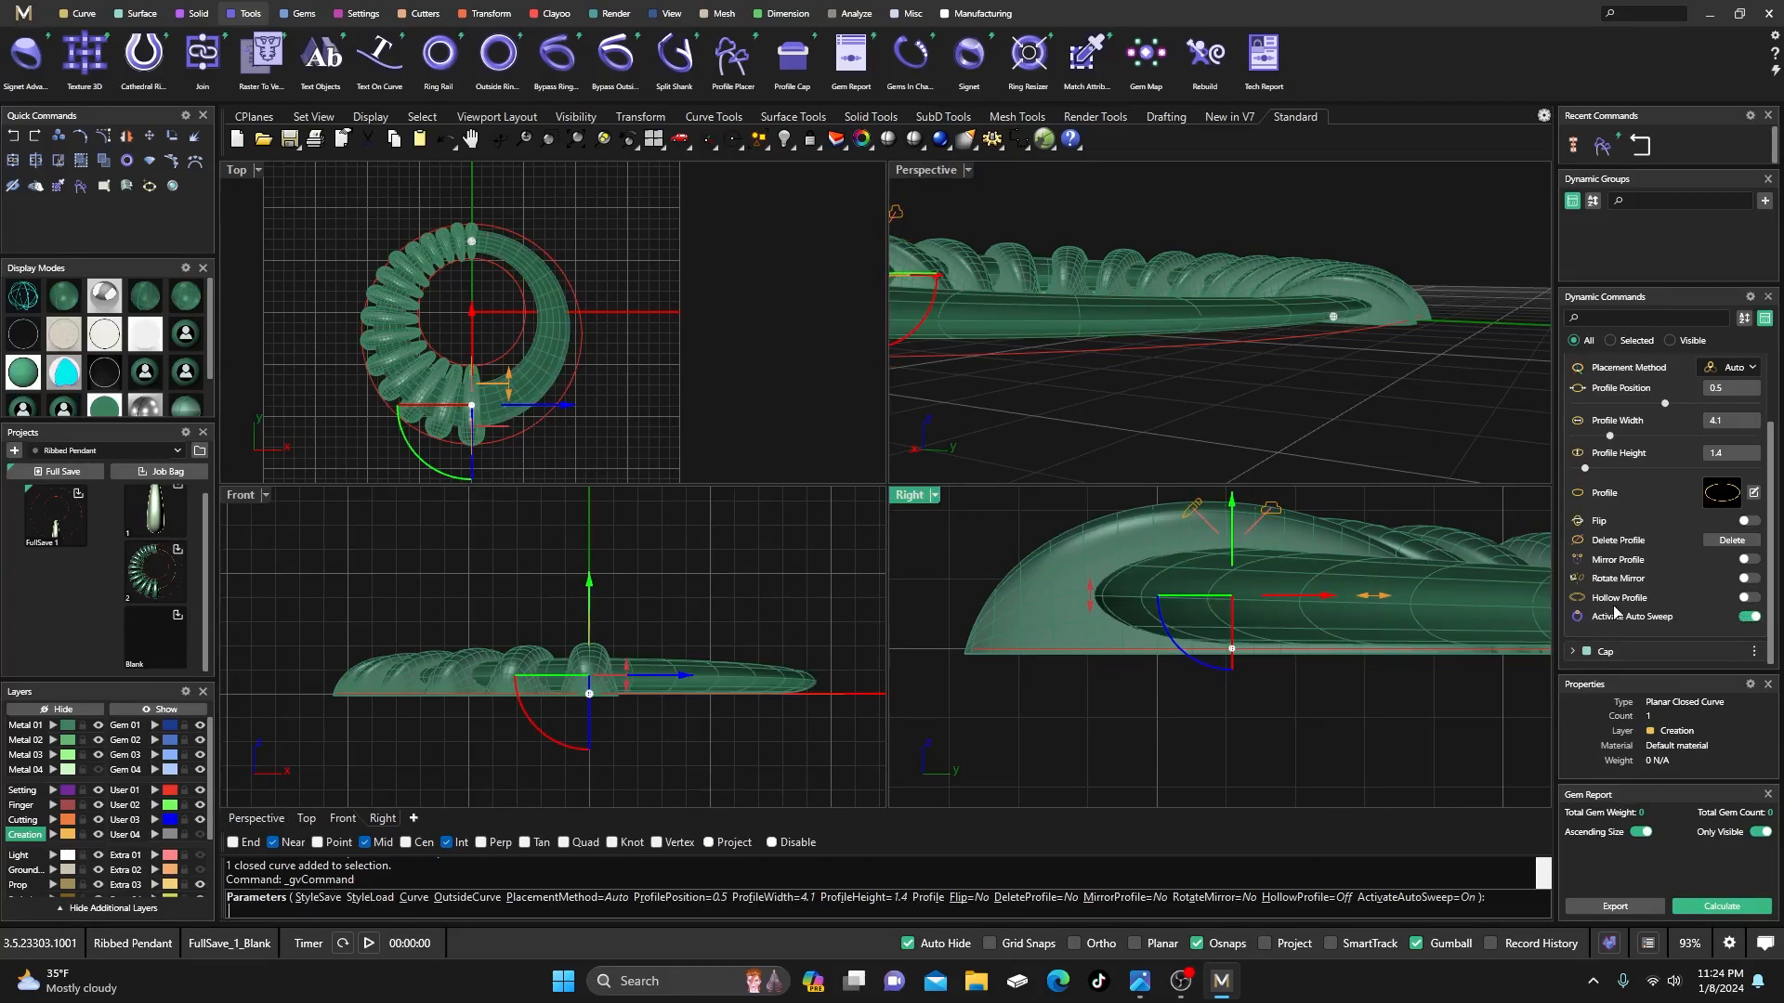
- Set the profile at the smallest rib to height 0.8 and width 2
scroll(973, 605, down, 6)
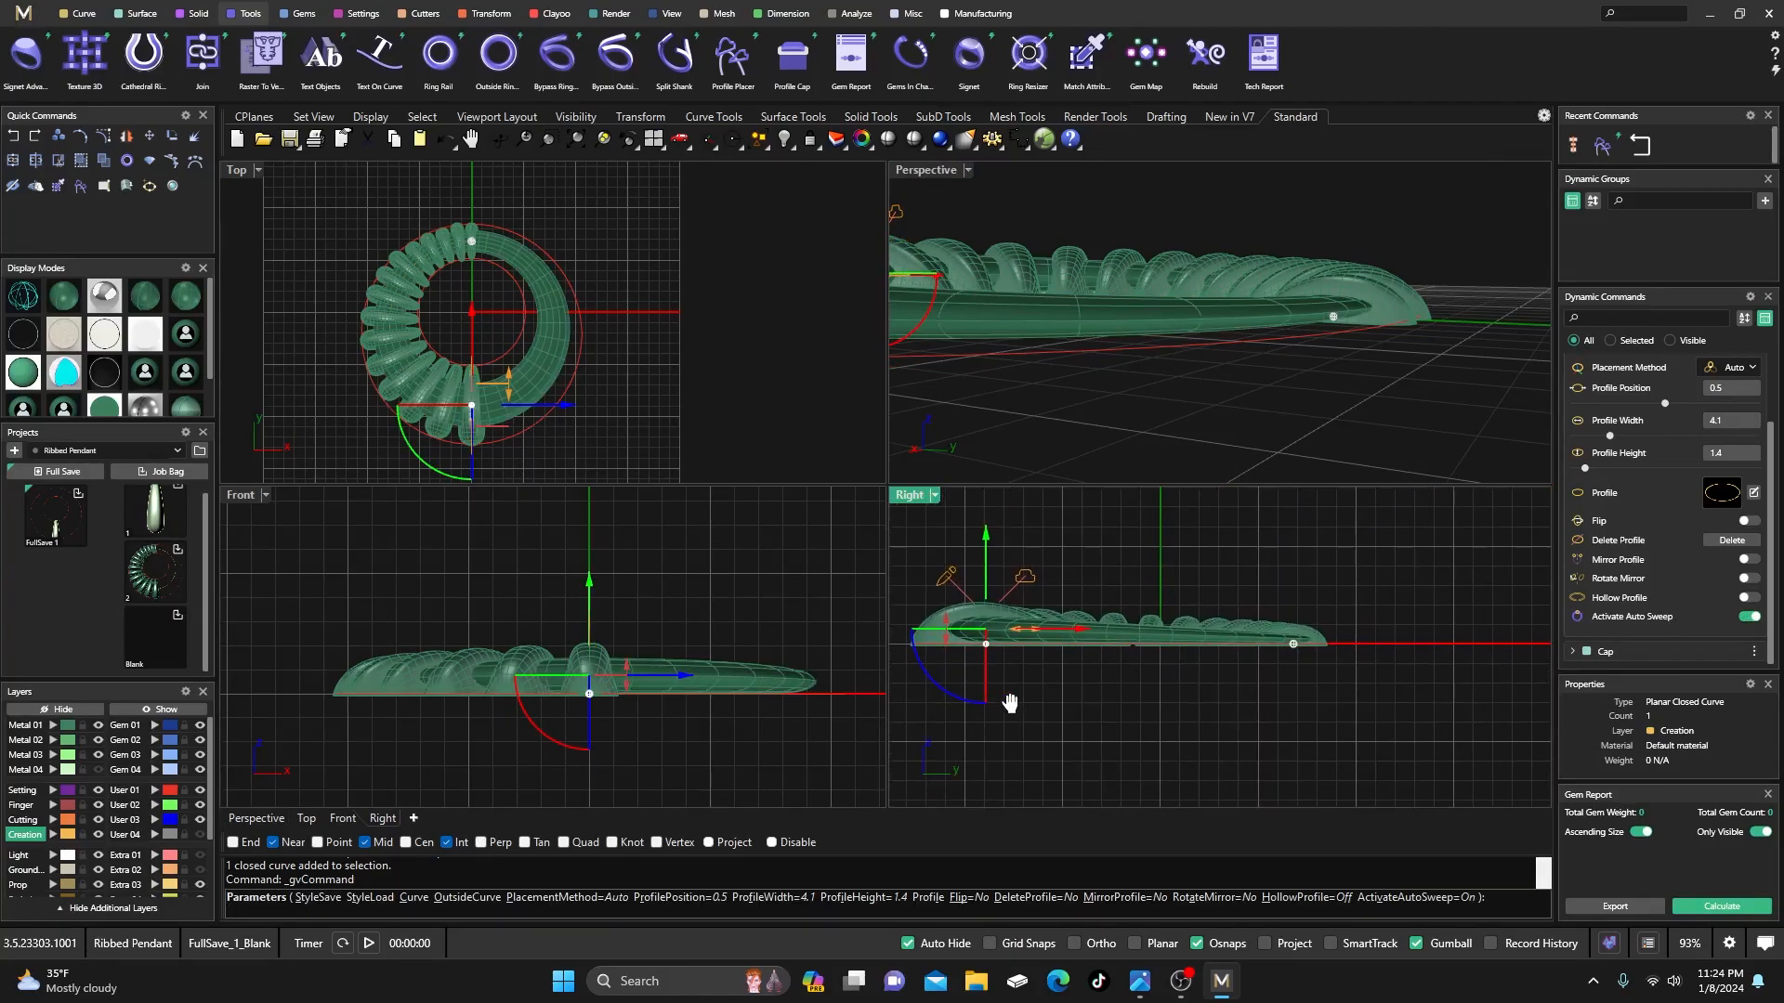
scroll(1319, 658, up, 5)
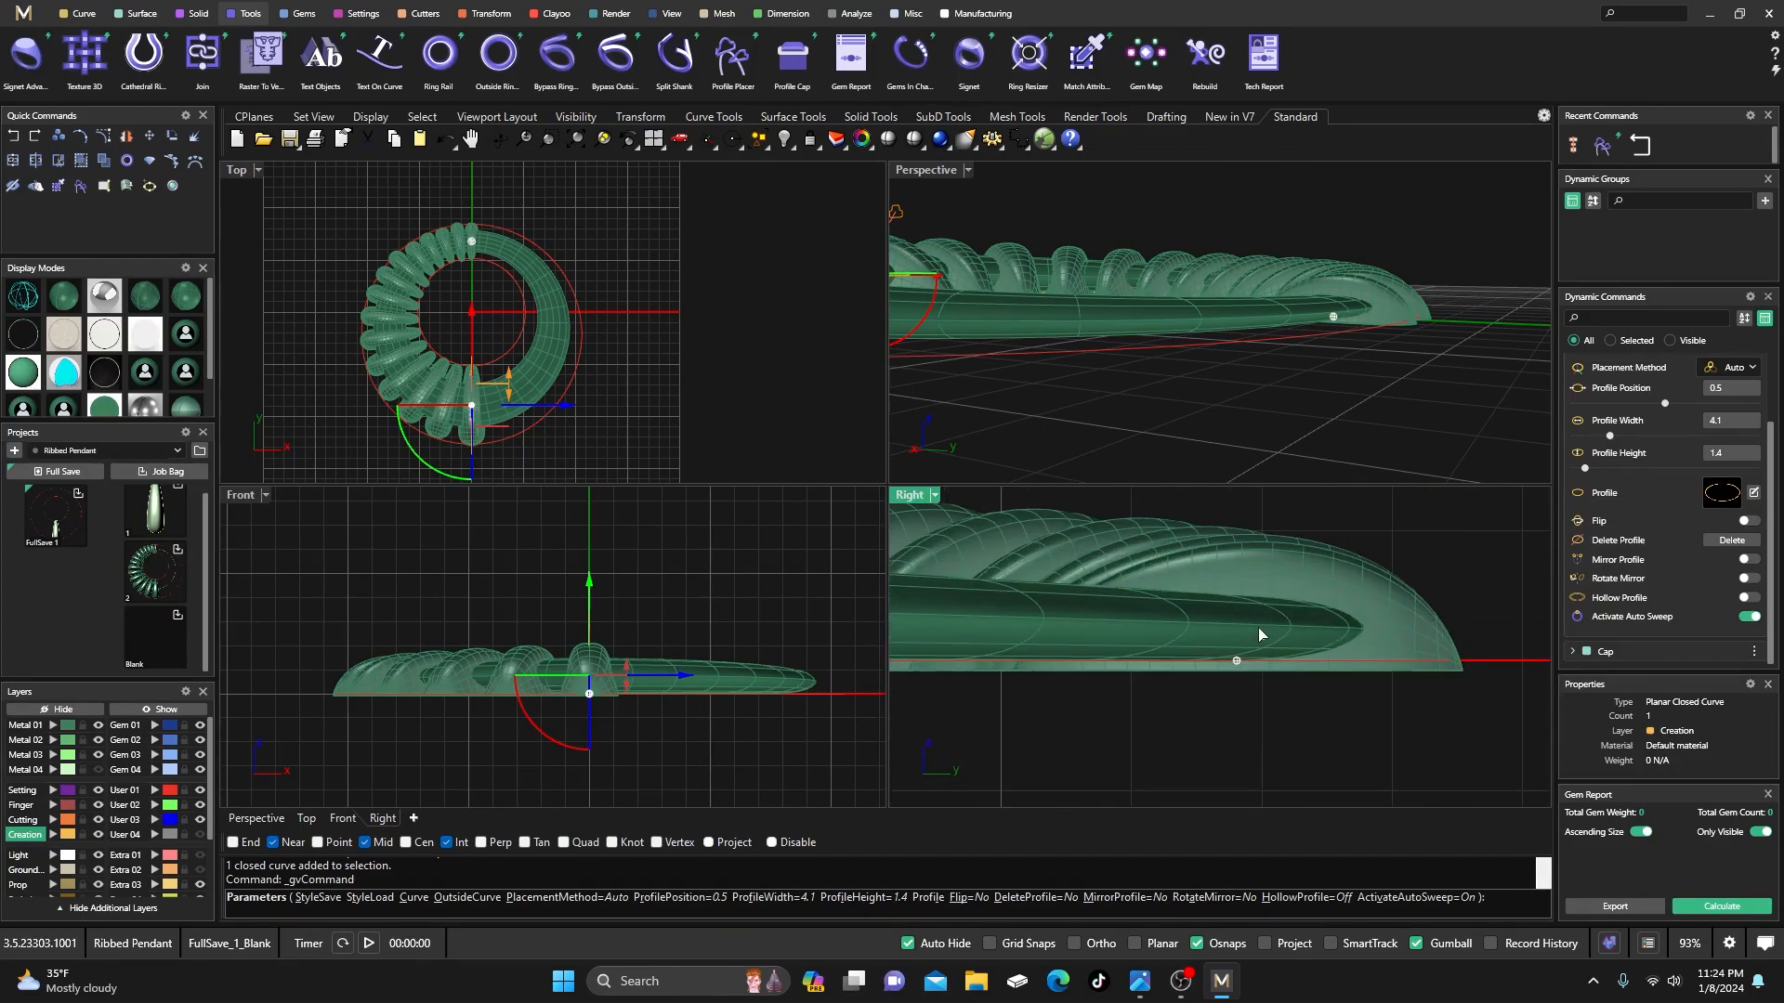
right_drag(1317, 364, 1377, 330)
scroll(1310, 288, up, 4)
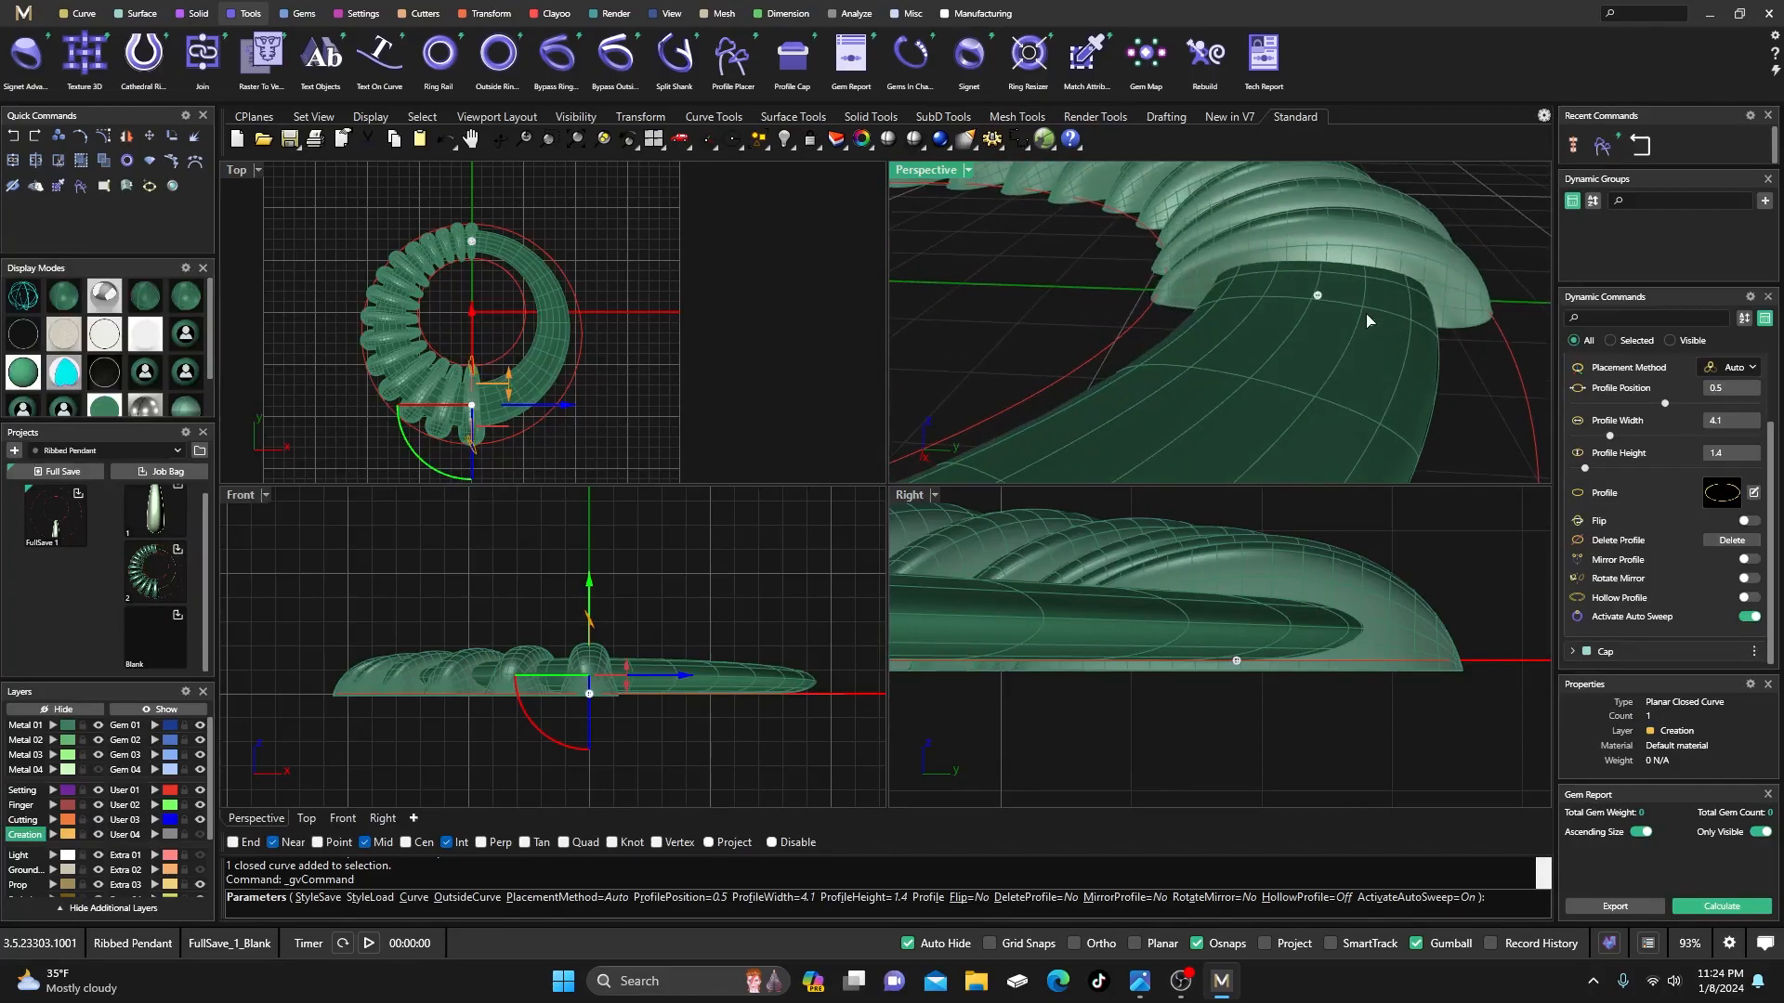
click(1318, 297)
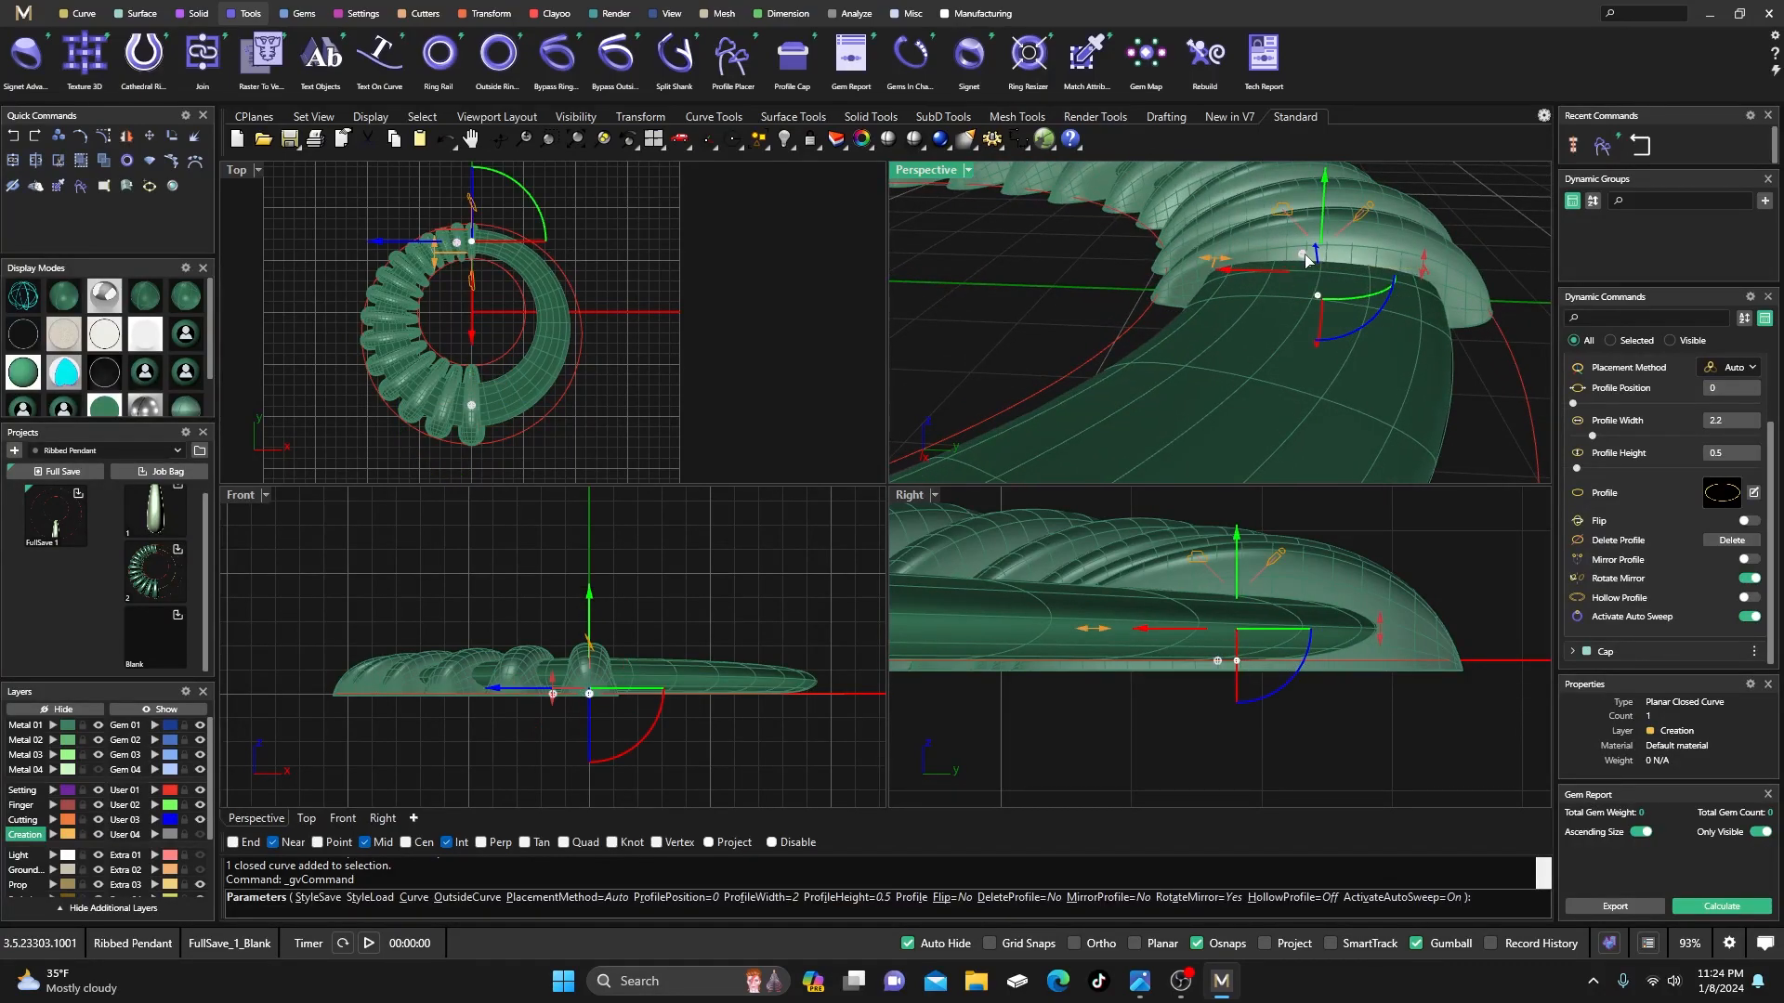
drag(1423, 268, 1424, 251)
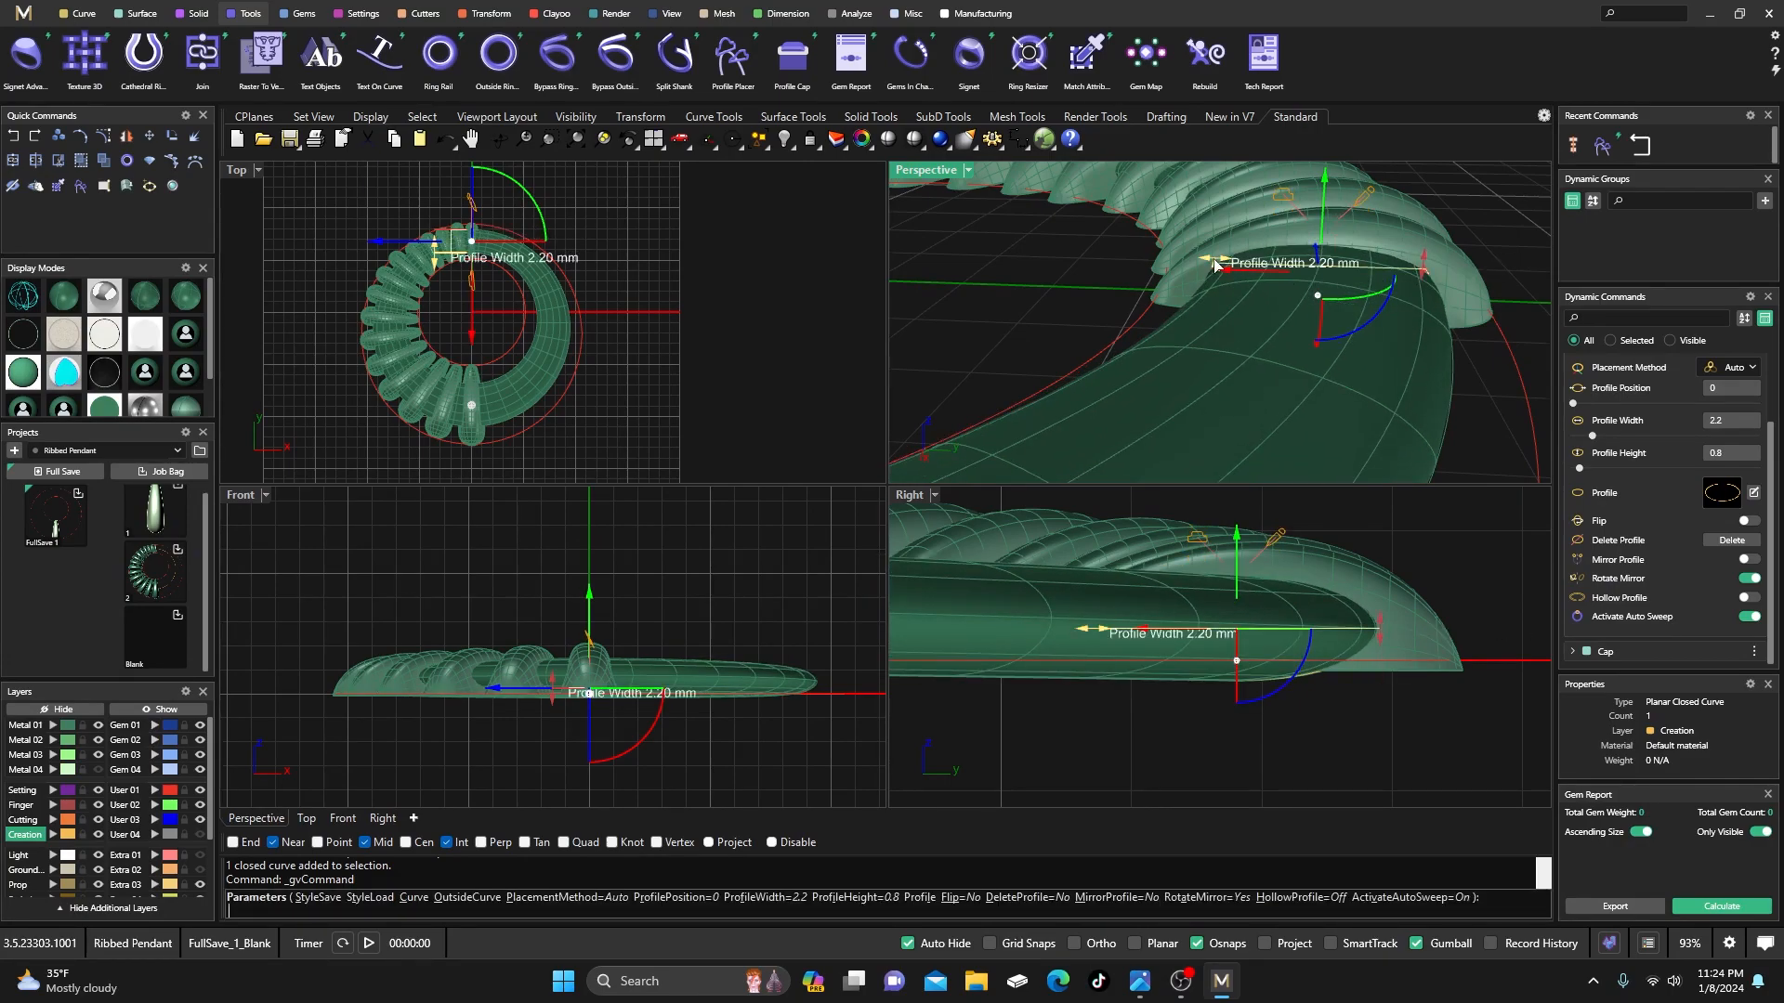
drag(1225, 264, 1236, 269)
scroll(1274, 296, down, 5)
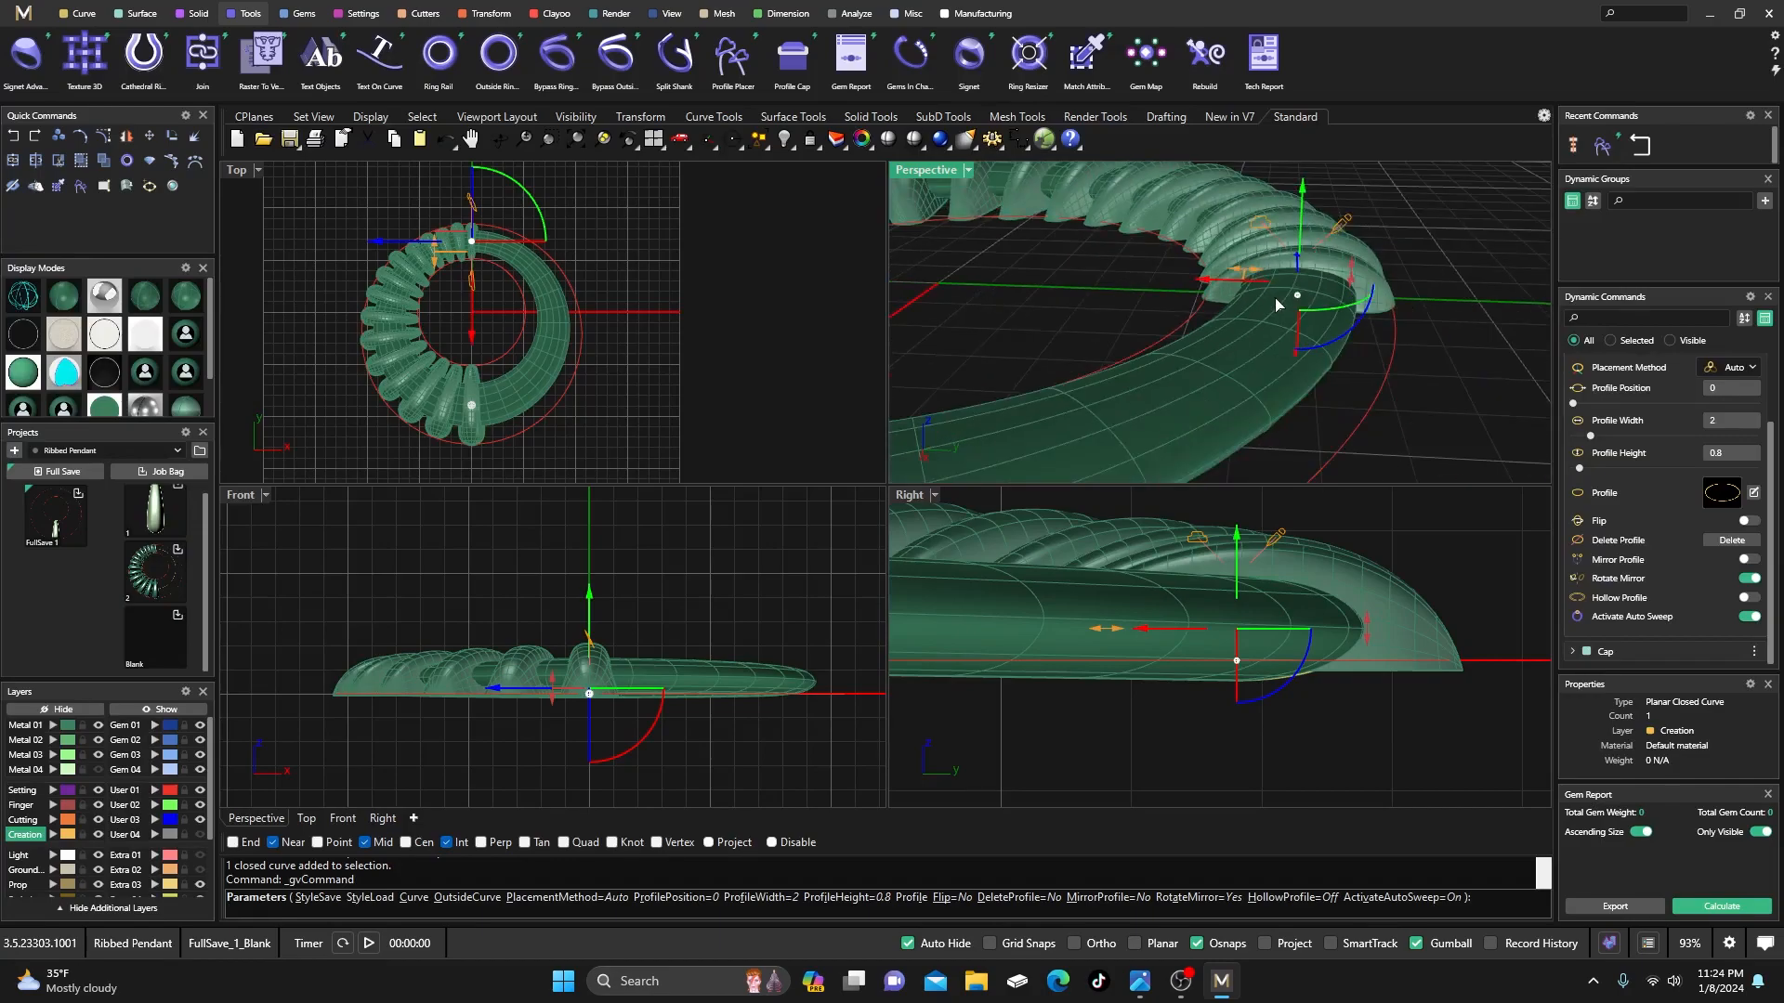
scroll(1283, 348, down, 5)
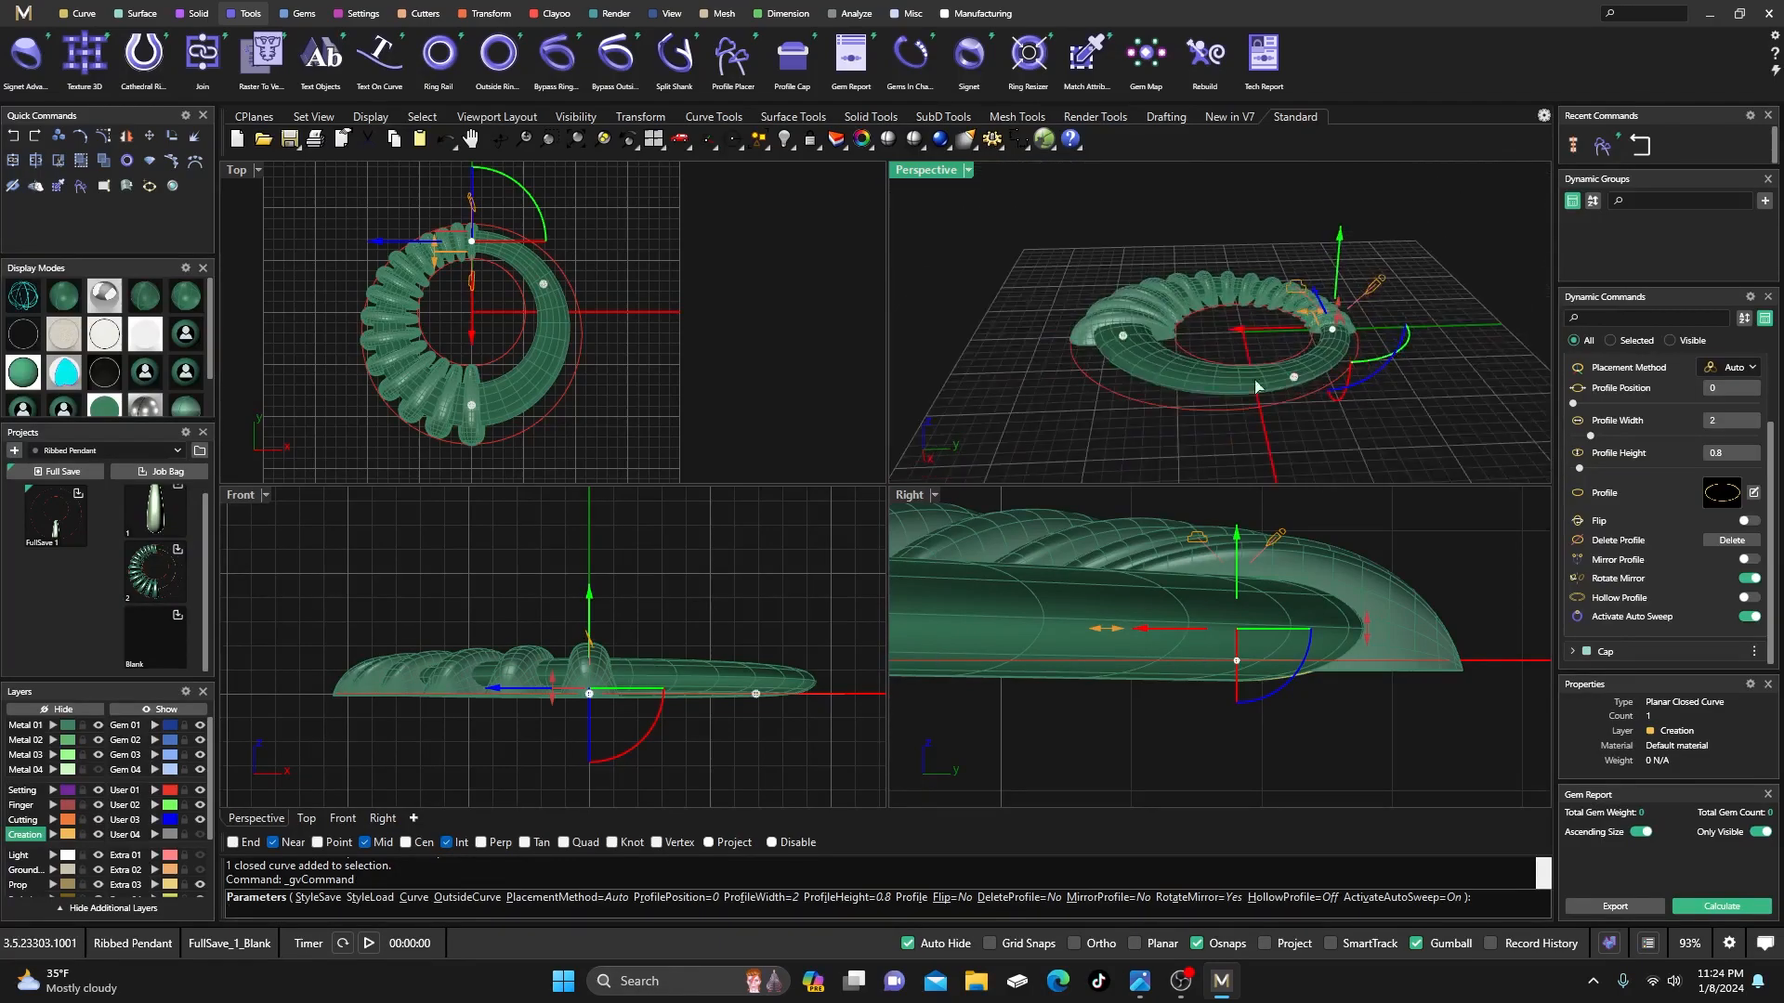
- Set the profile at the largest rib to width 4.6 and height 1.3
scroll(1115, 324, up, 5)
click(1125, 350)
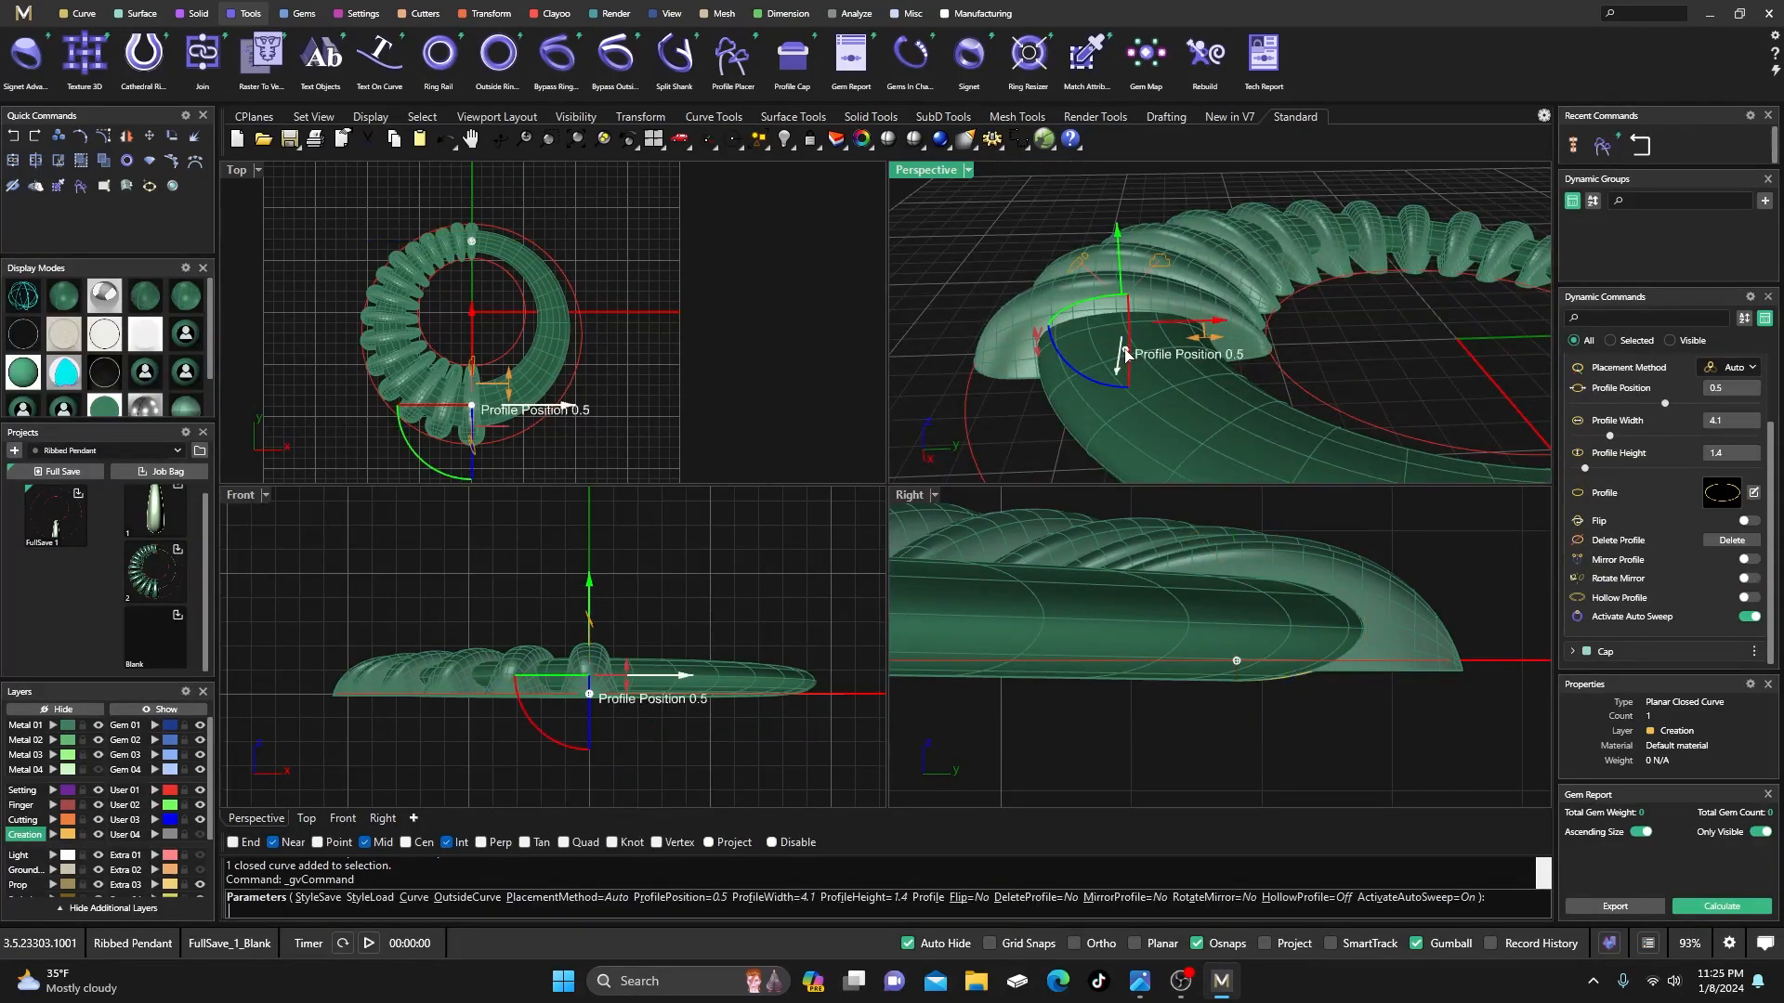
drag(1207, 341, 1225, 345)
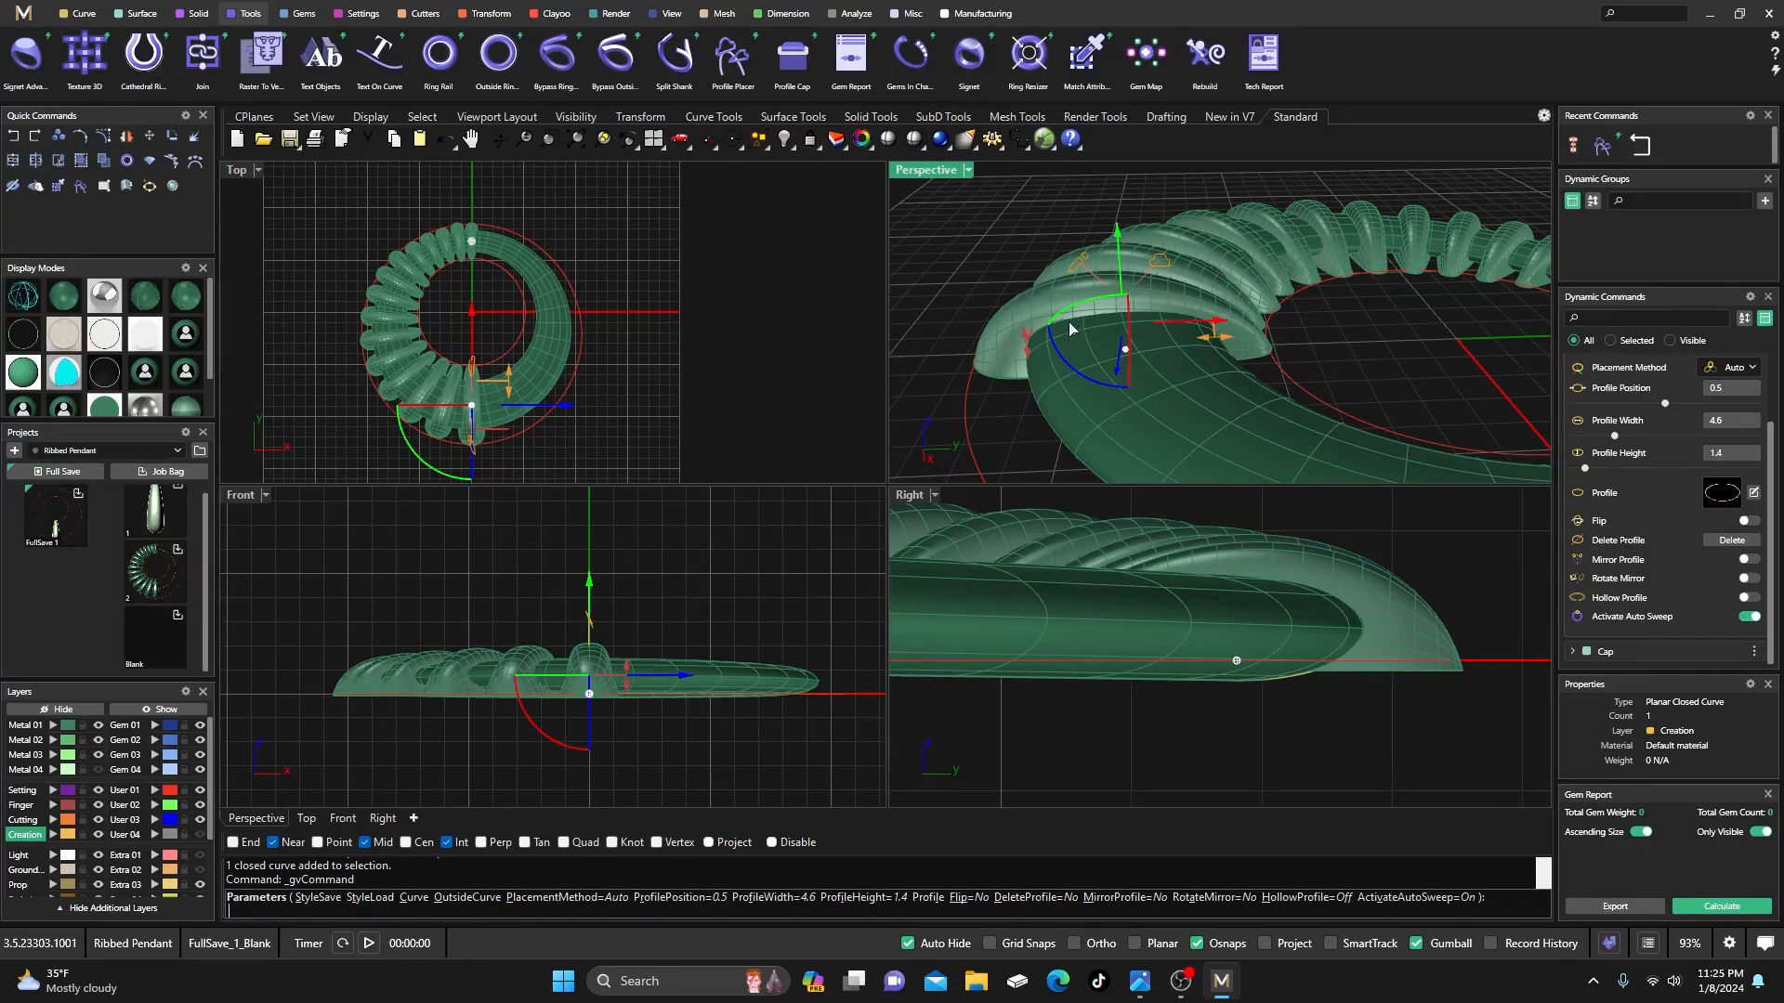
drag(1030, 334, 1030, 346)
- Raise the profile at the smallest rib slightly so the sweep's underside sits higher
mouse_move(1034, 347)
right_down()
mouse_move(1066, 280)
mouse_move(1003, 307)
mouse_move(1032, 334)
right_up()
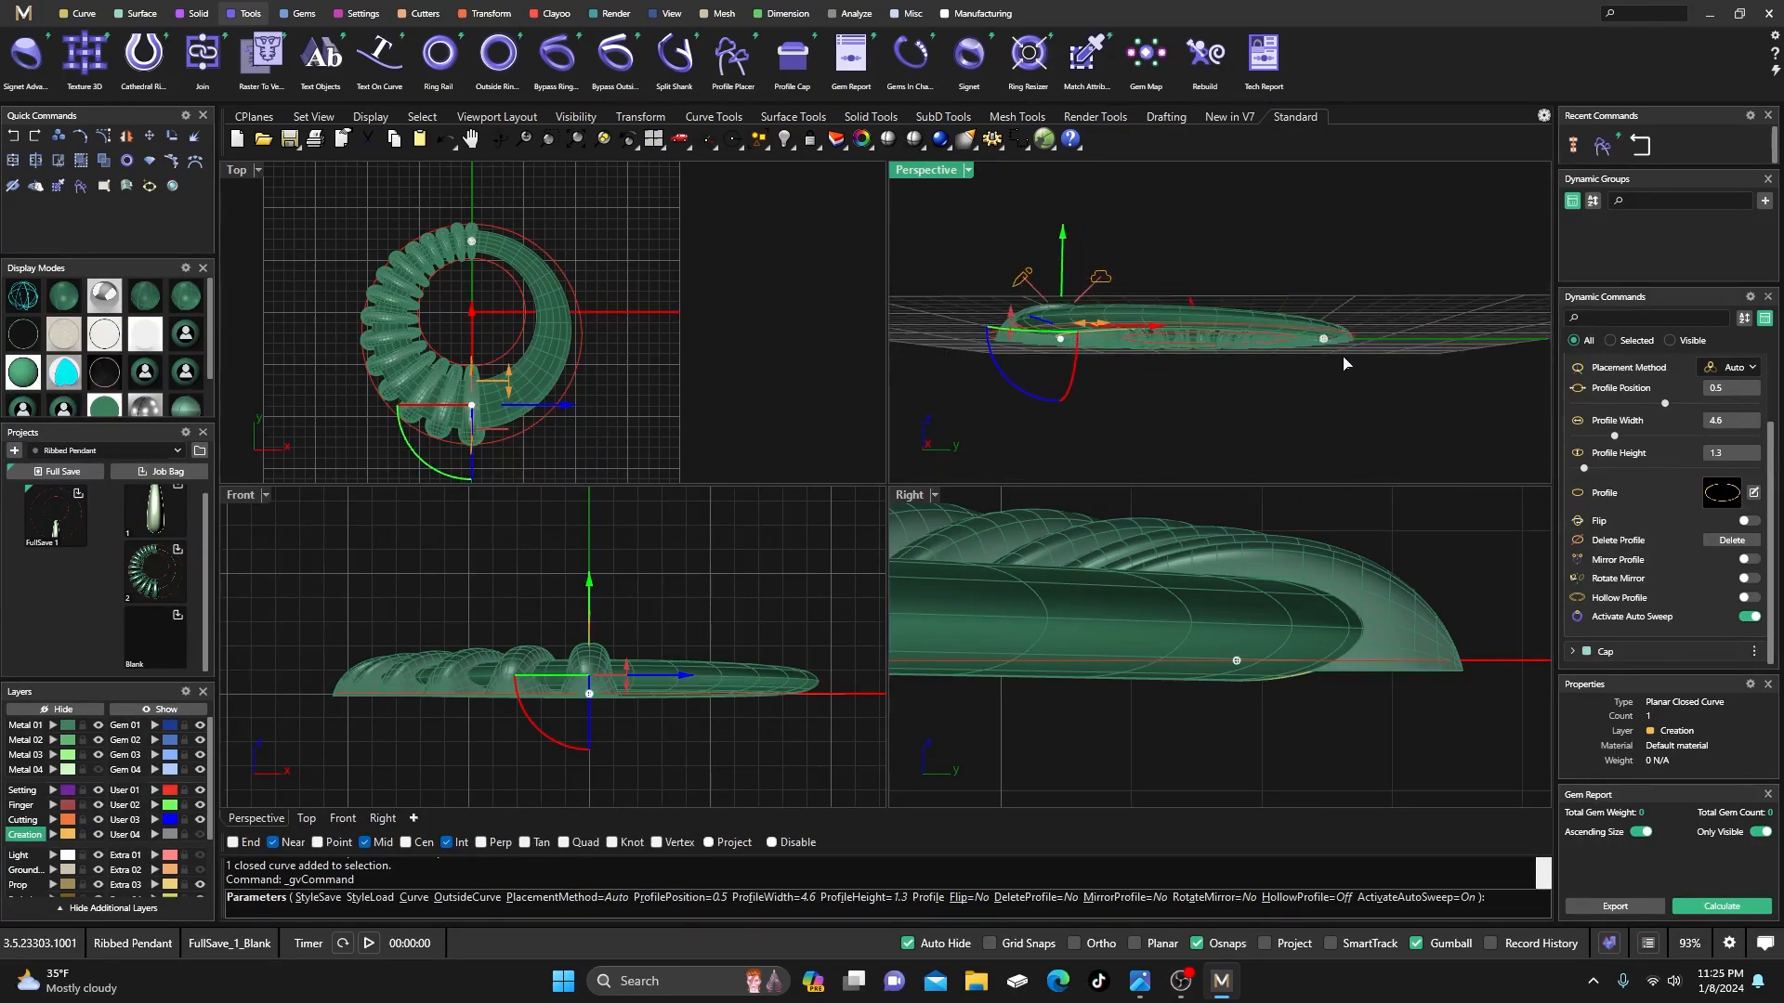
scroll(1342, 359, up, 8)
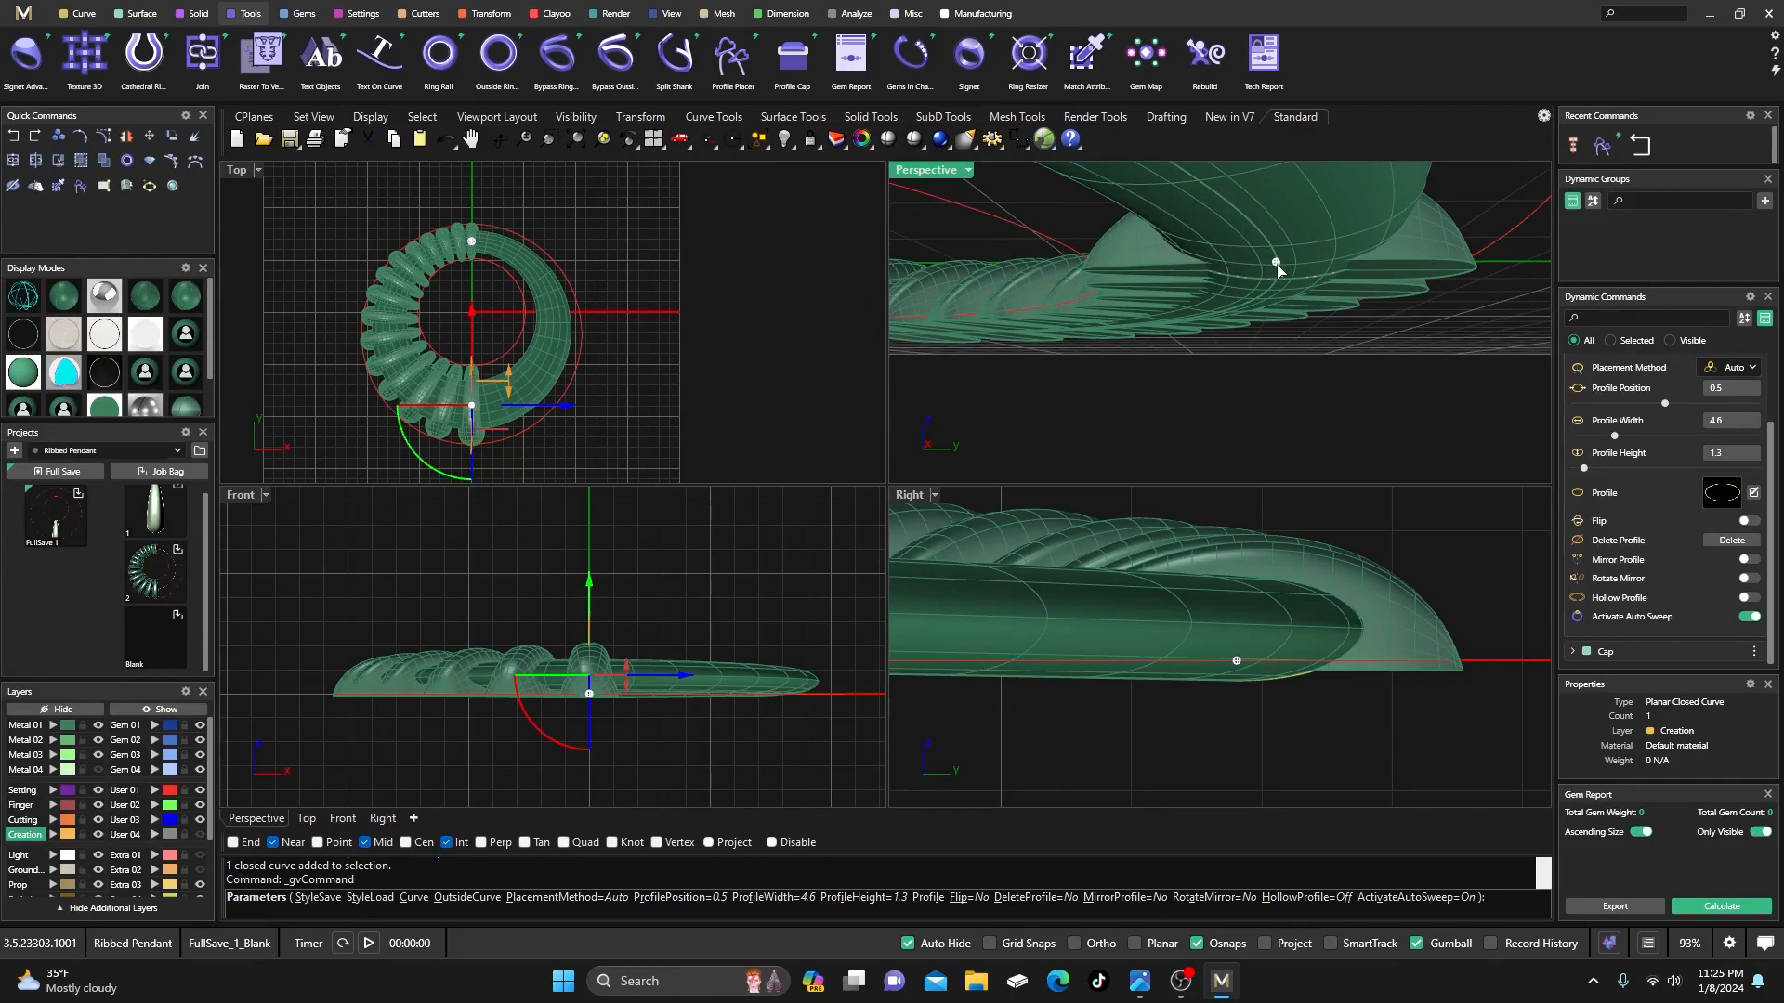
click(1277, 265)
right_drag(1257, 363, 1255, 375)
click(1277, 192)
drag(1278, 189, 1278, 182)
scroll(1242, 294, down, 6)
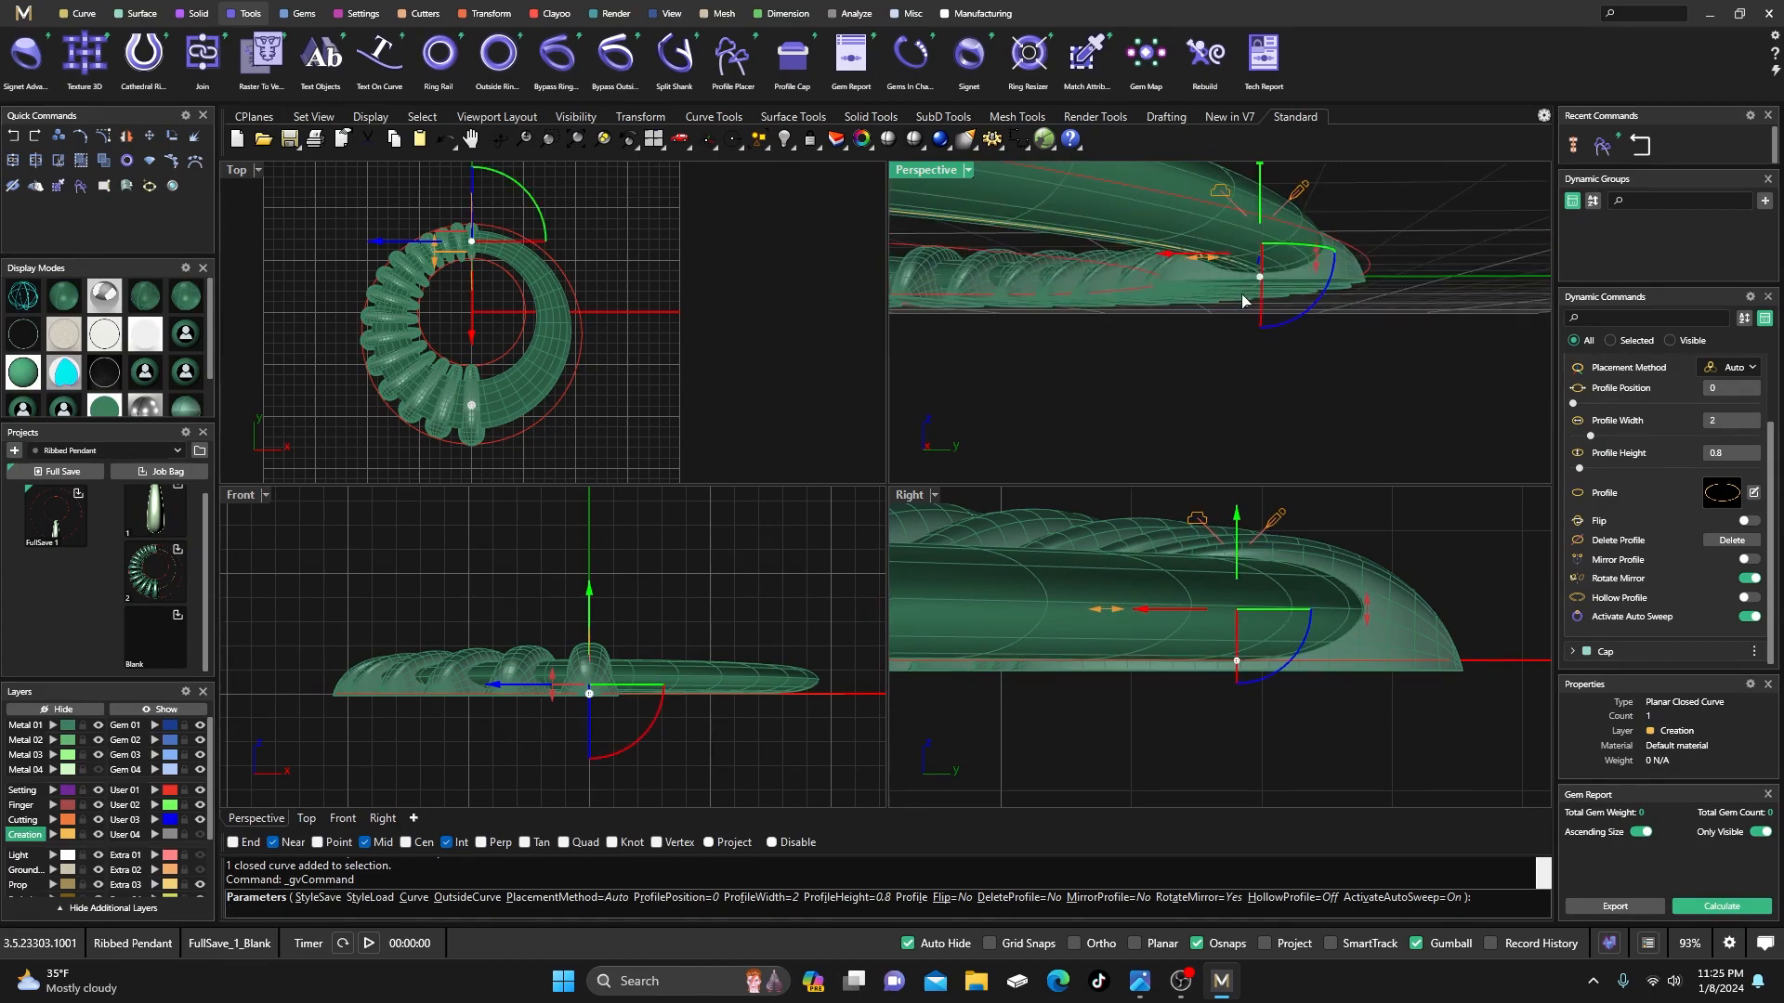
- In the maximized Perspective view, reduce the profile at the smallest rib to height 0.6 and width 1.7, and accept the sweep
double_click(943, 173)
right_drag(1095, 333, 1104, 375)
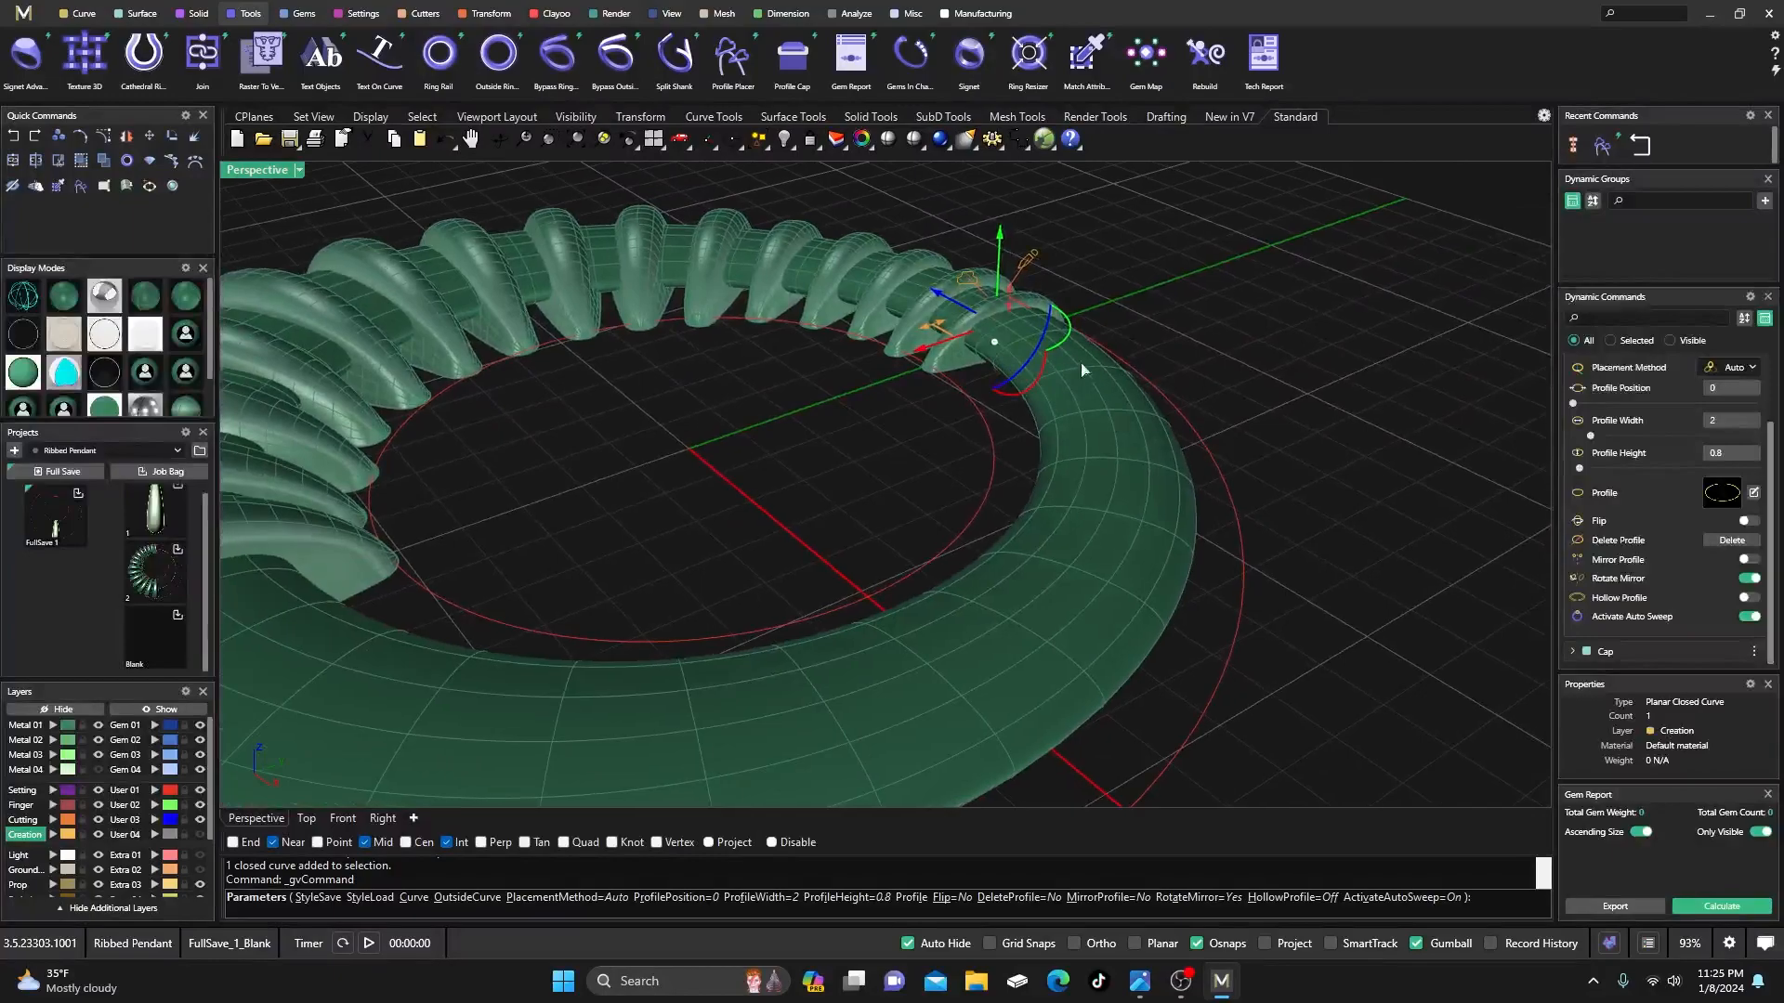
scroll(1054, 340, up, 8)
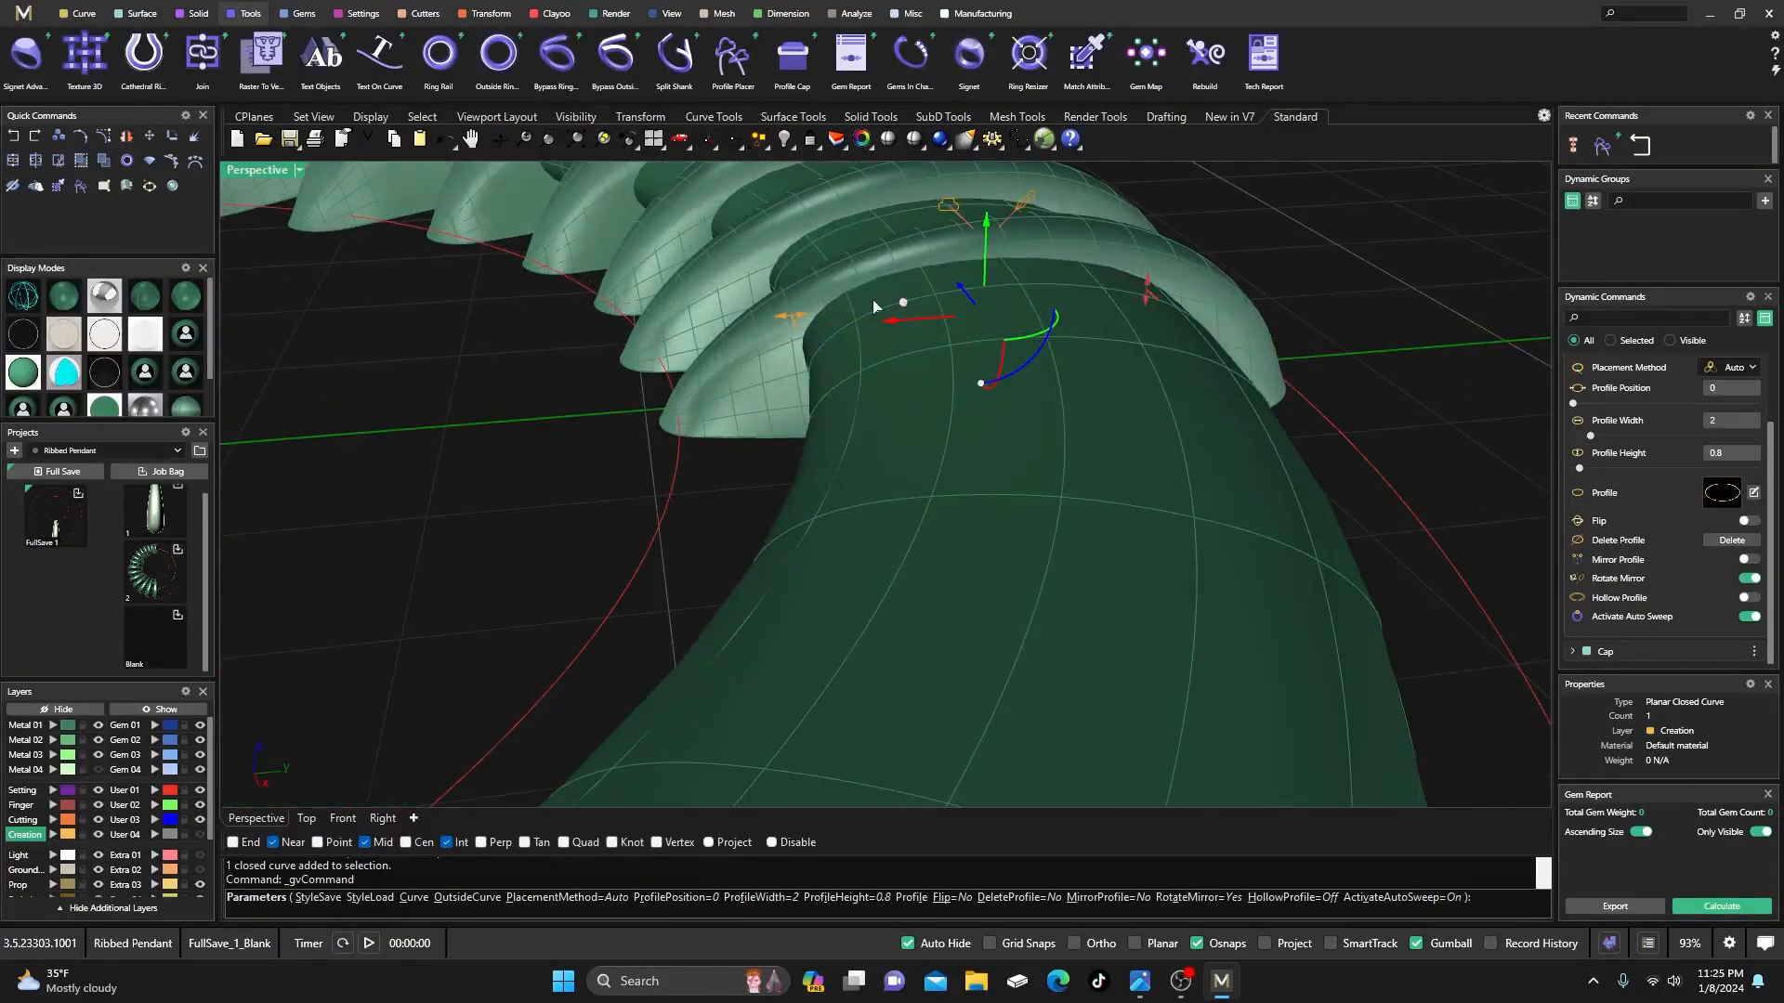
drag(1148, 291, 1148, 317)
drag(801, 324, 863, 341)
right_drag(863, 346, 1047, 289)
scroll(982, 481, down, 5)
scroll(1043, 366, up, 7)
scroll(1023, 307, down, 5)
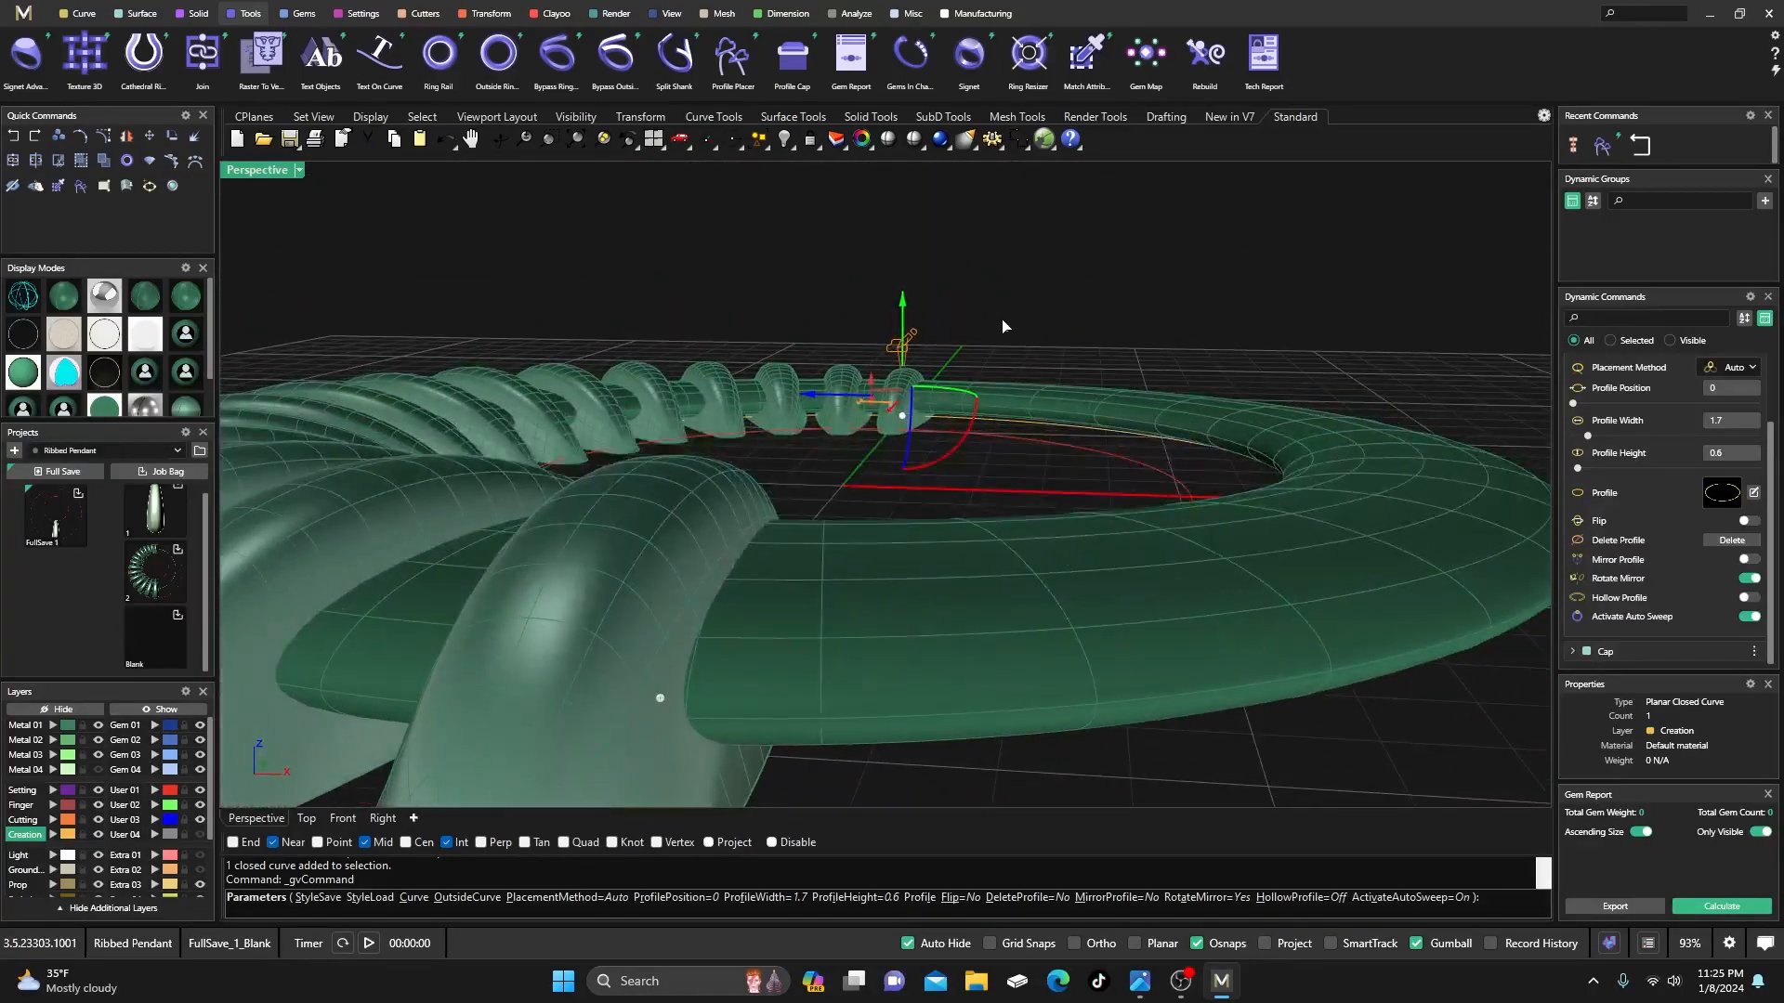
key(Return)
scroll(995, 294, down, 3)
right_drag(963, 335, 532, 303)
right_drag(1015, 437, 812, 514)
scroll(964, 354, up, 10)
scroll(946, 400, down, 8)
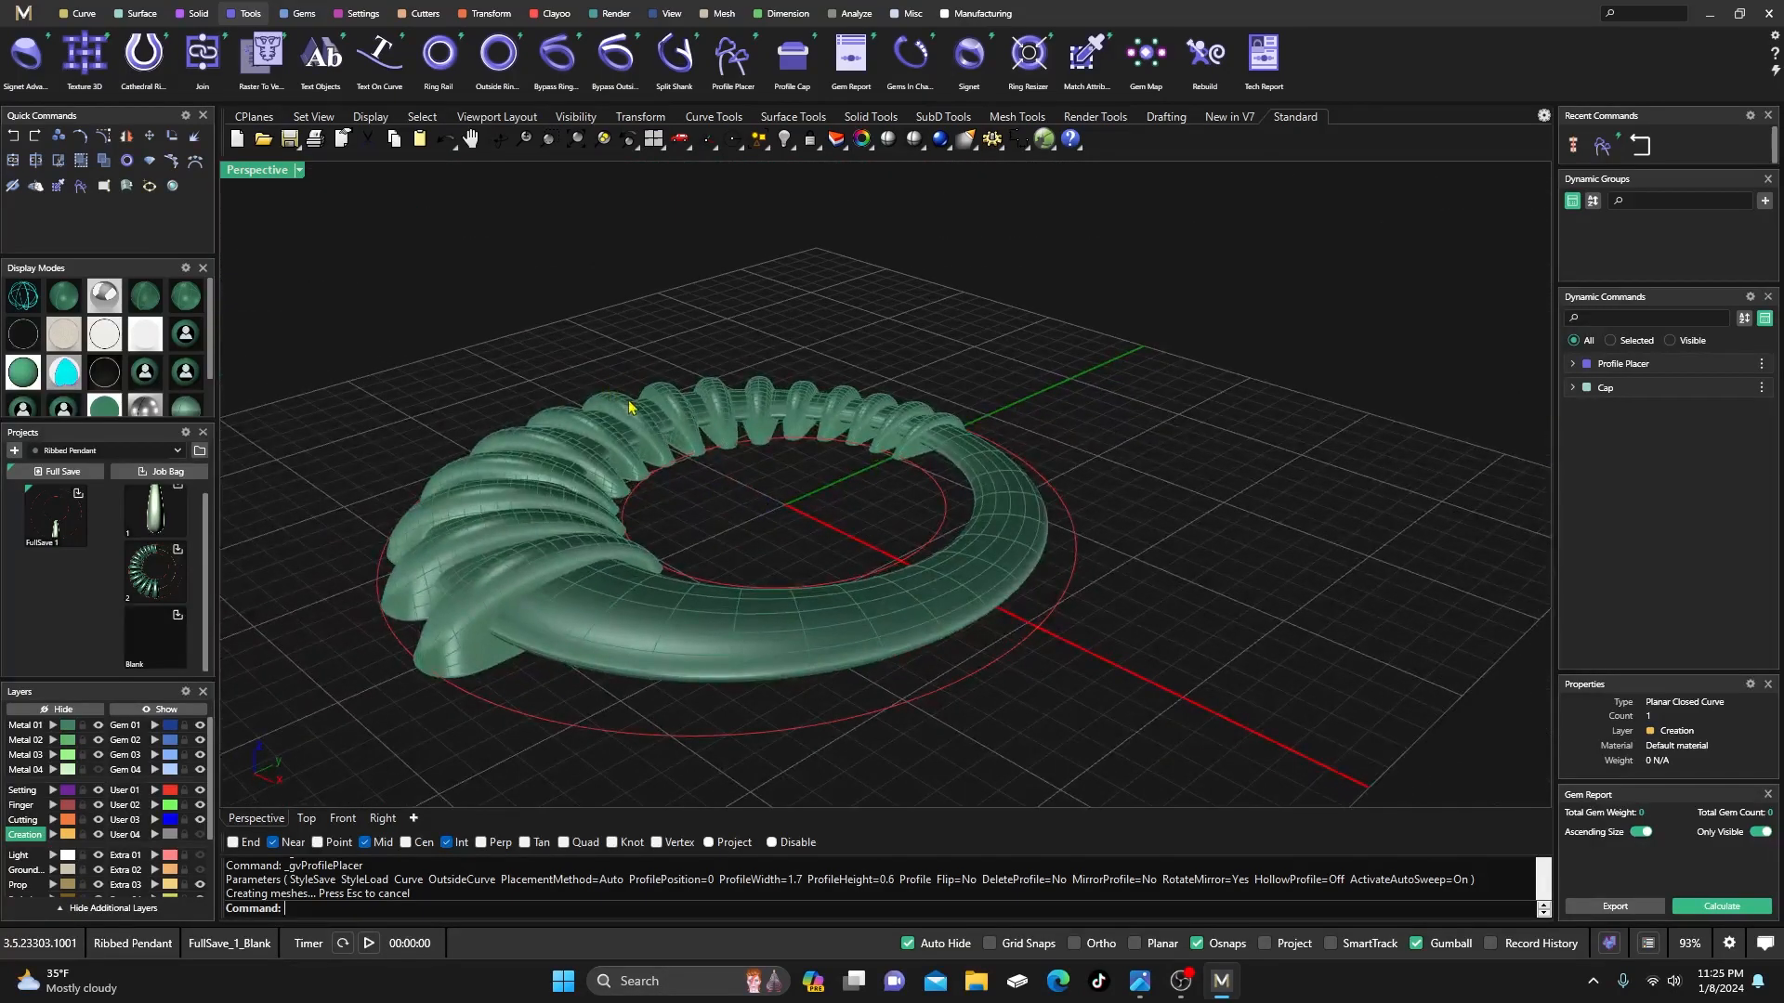
click(192, 13)
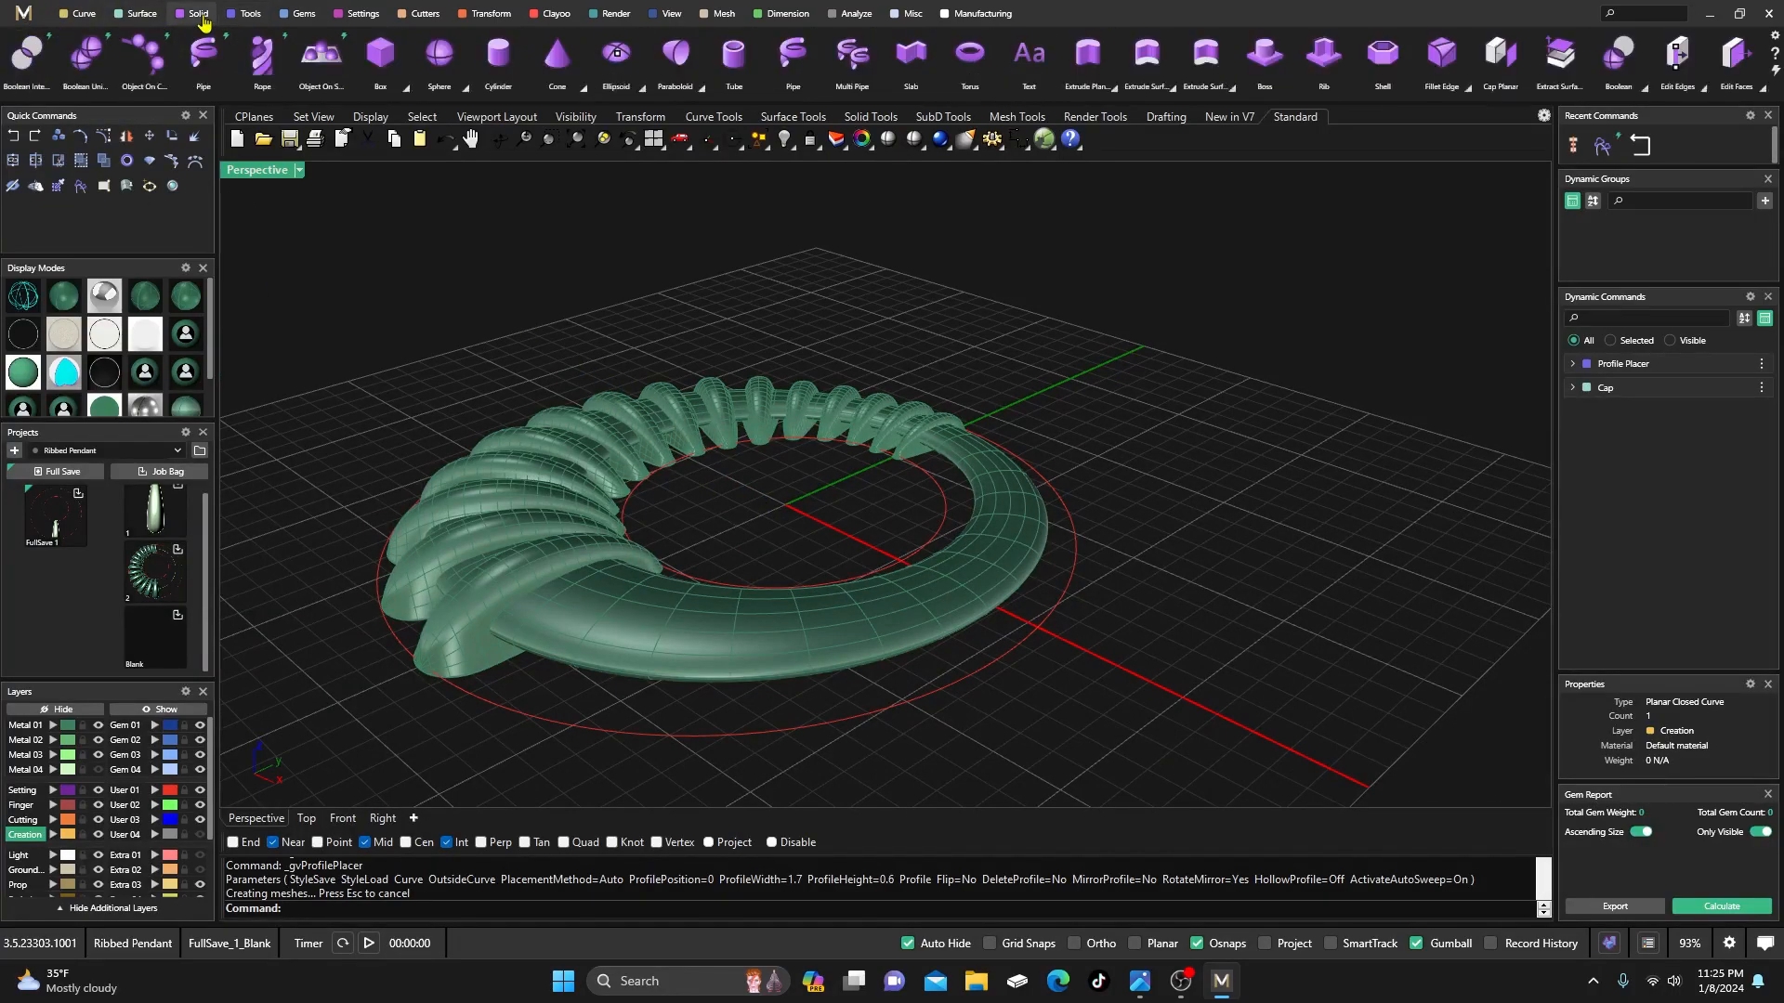
scroll(82, 63, up, 2)
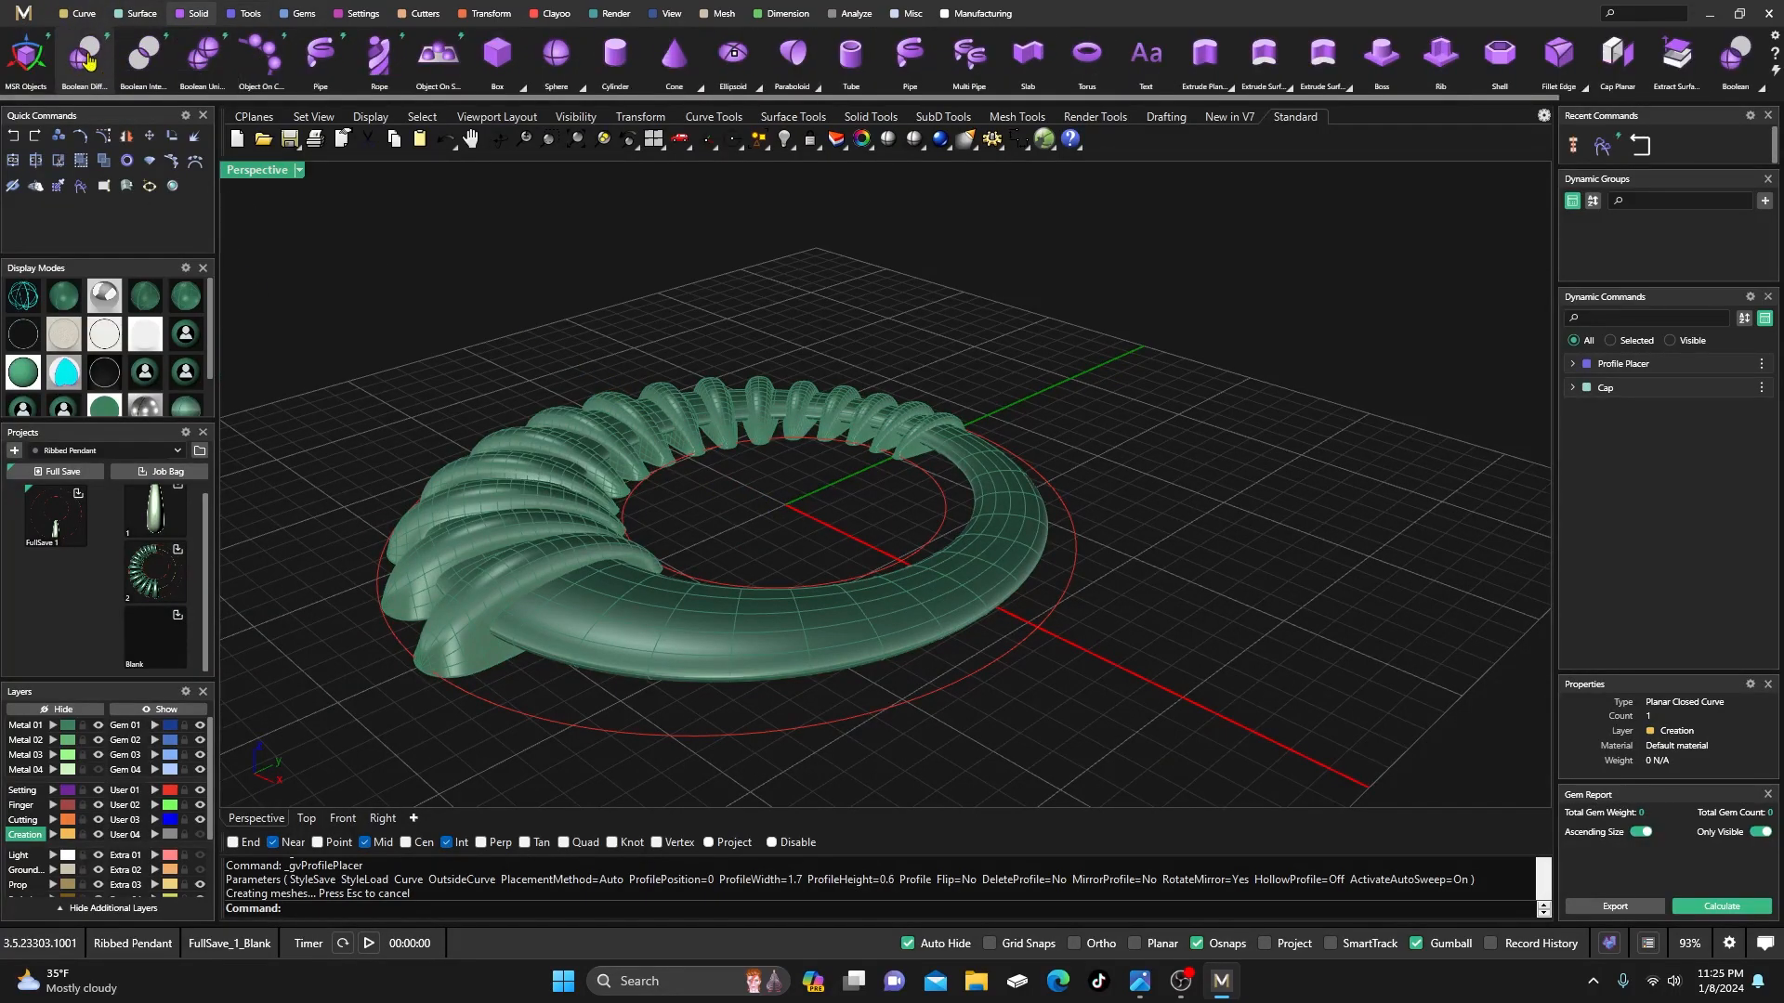
click(668, 618)
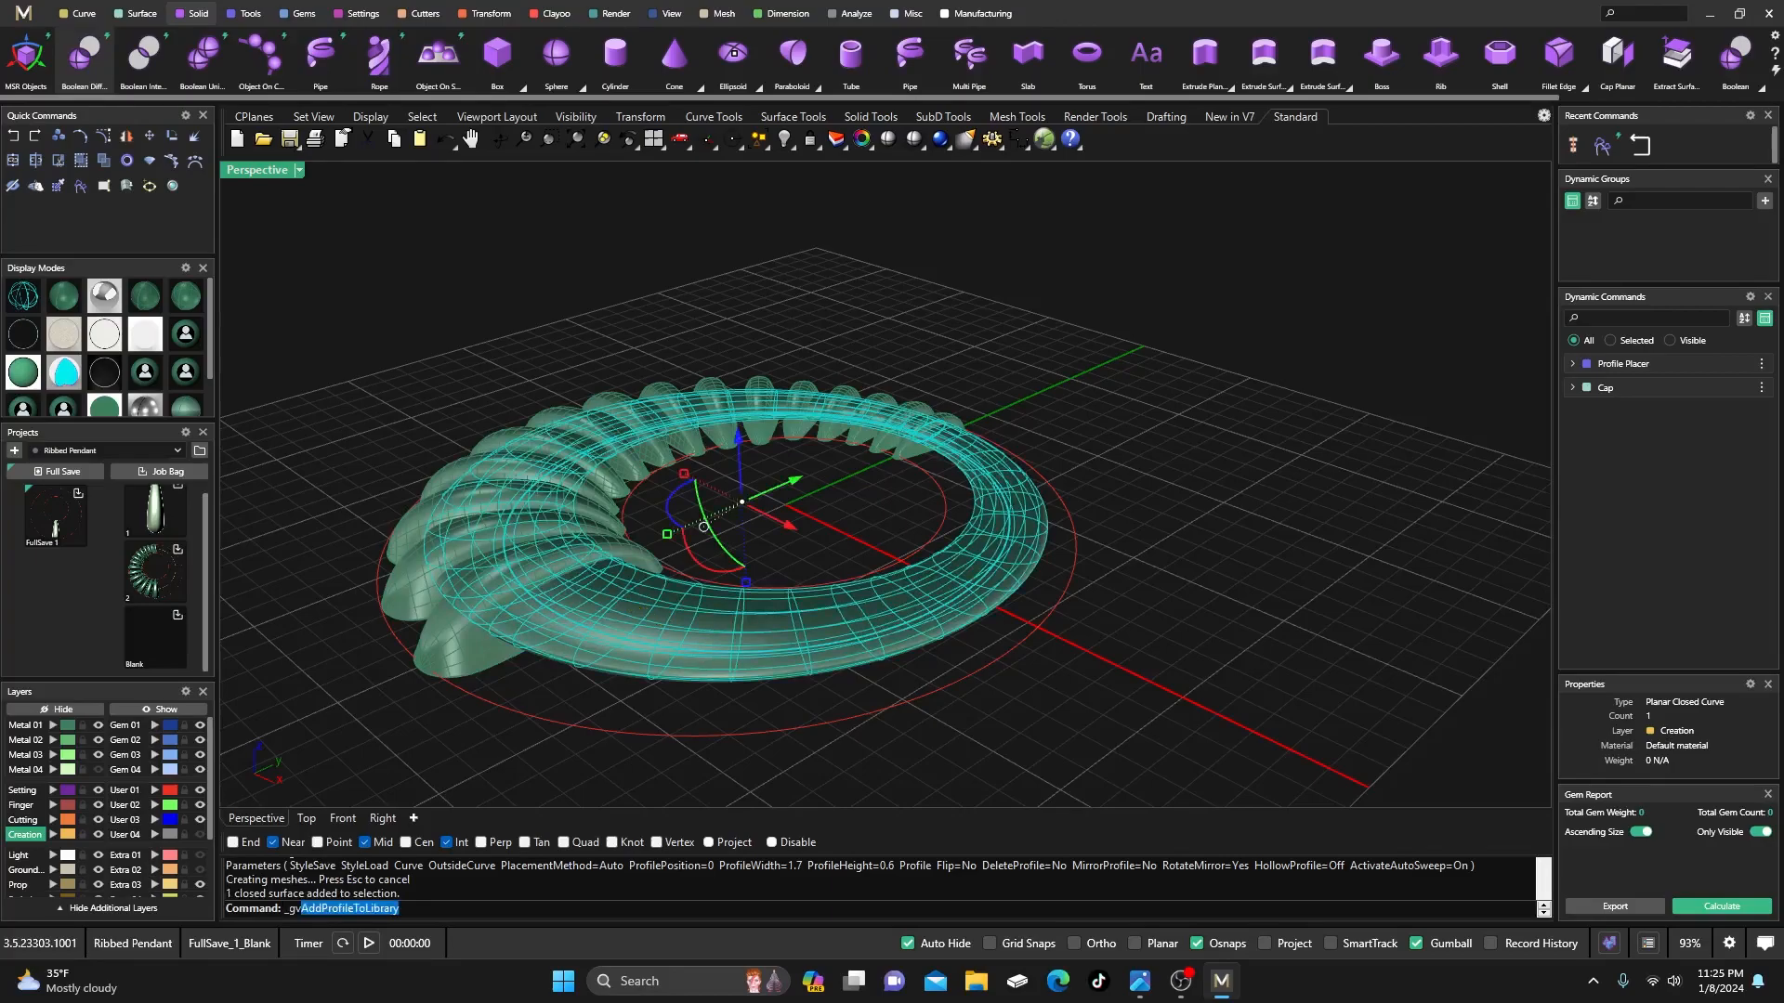
click(85, 55)
click(589, 553)
click(499, 497)
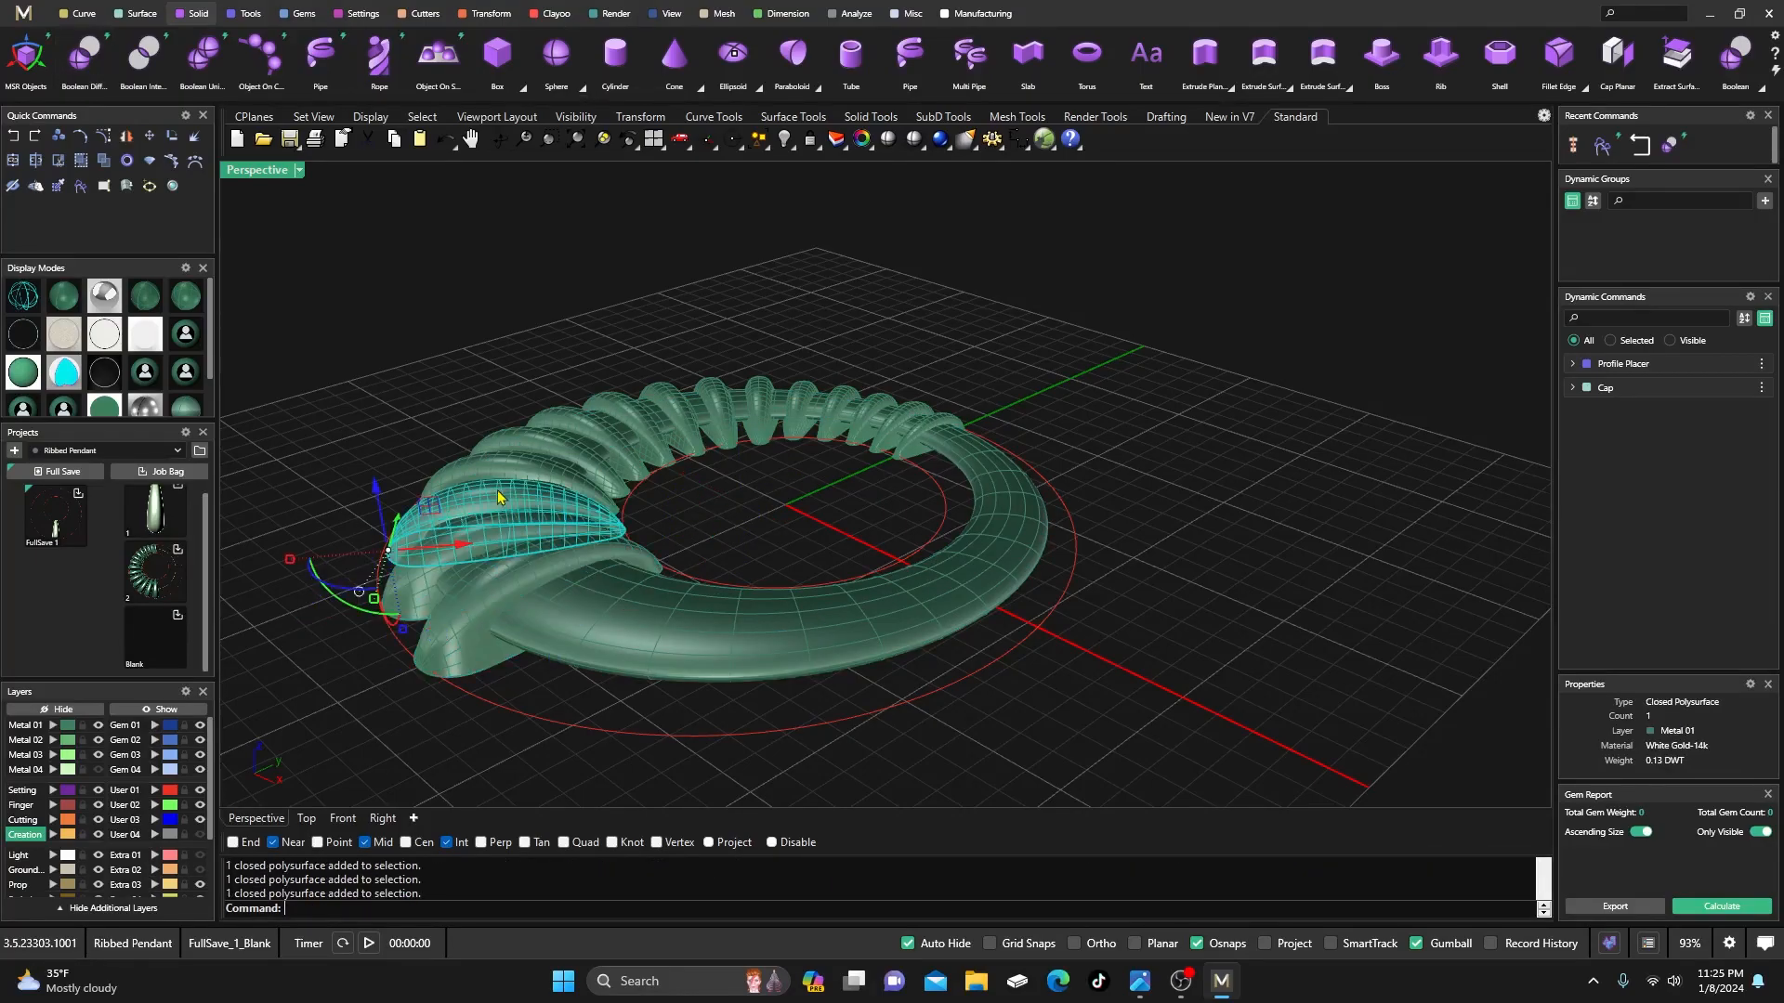
shift+click(484, 597)
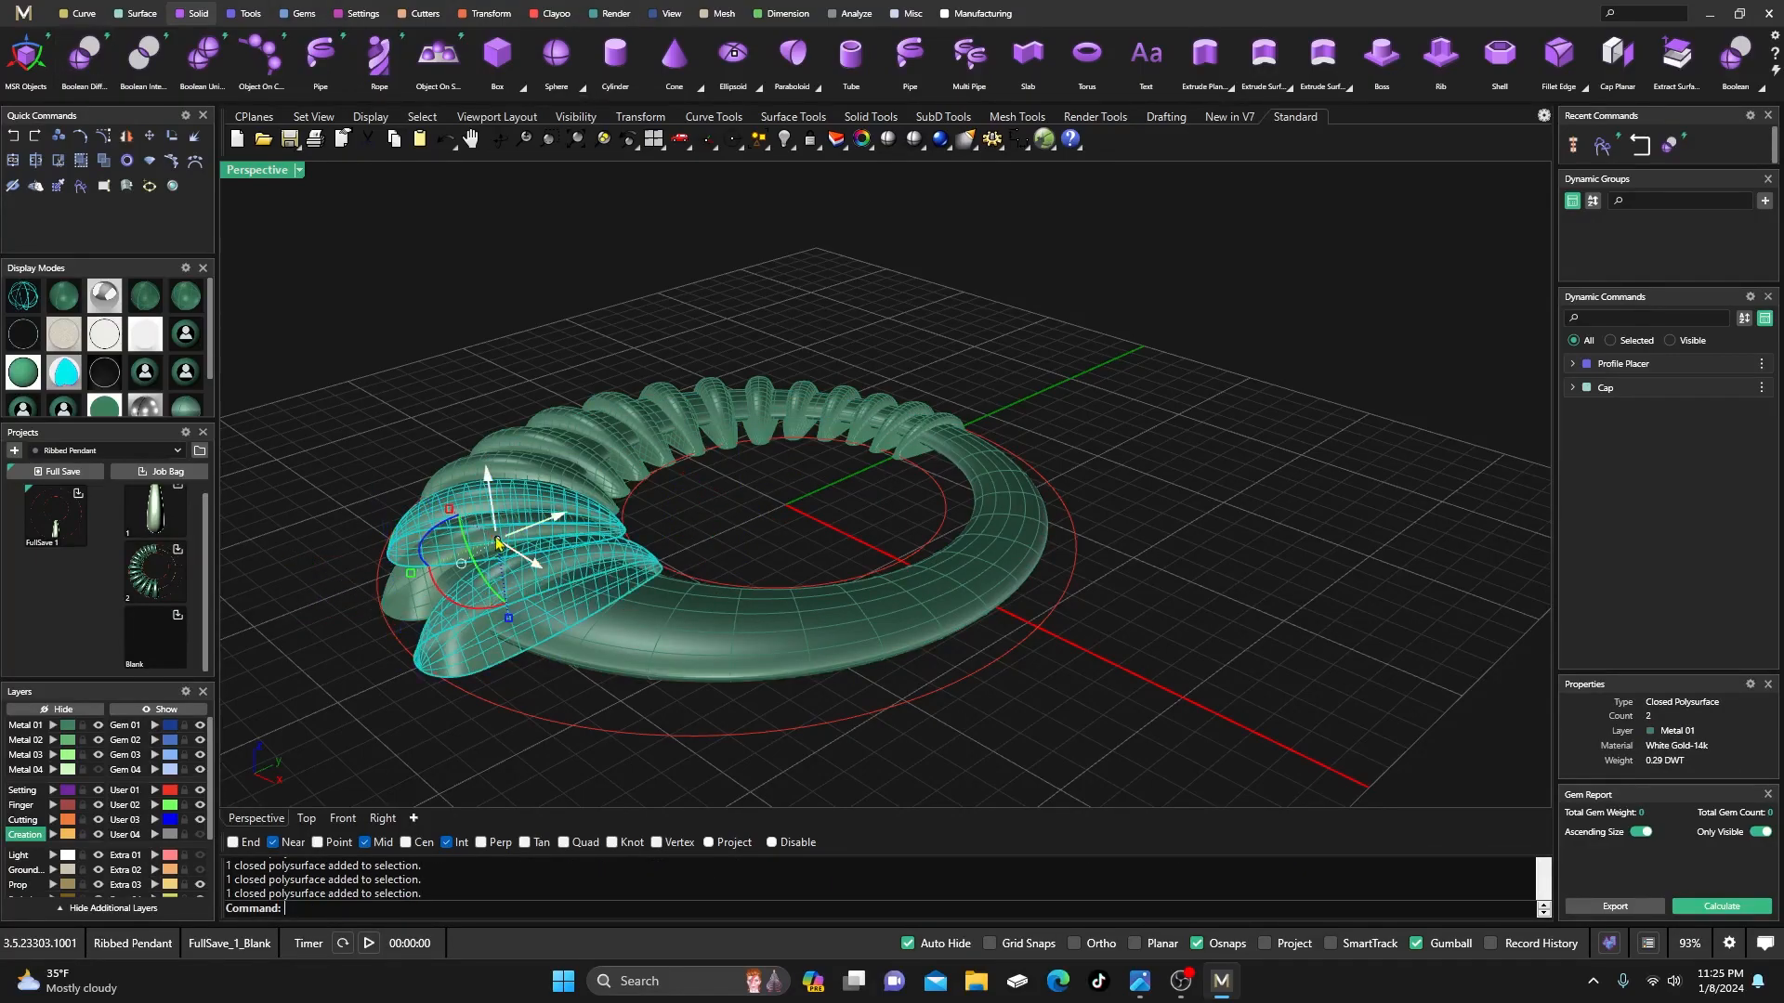
shift+click(474, 539)
shift+click(526, 468)
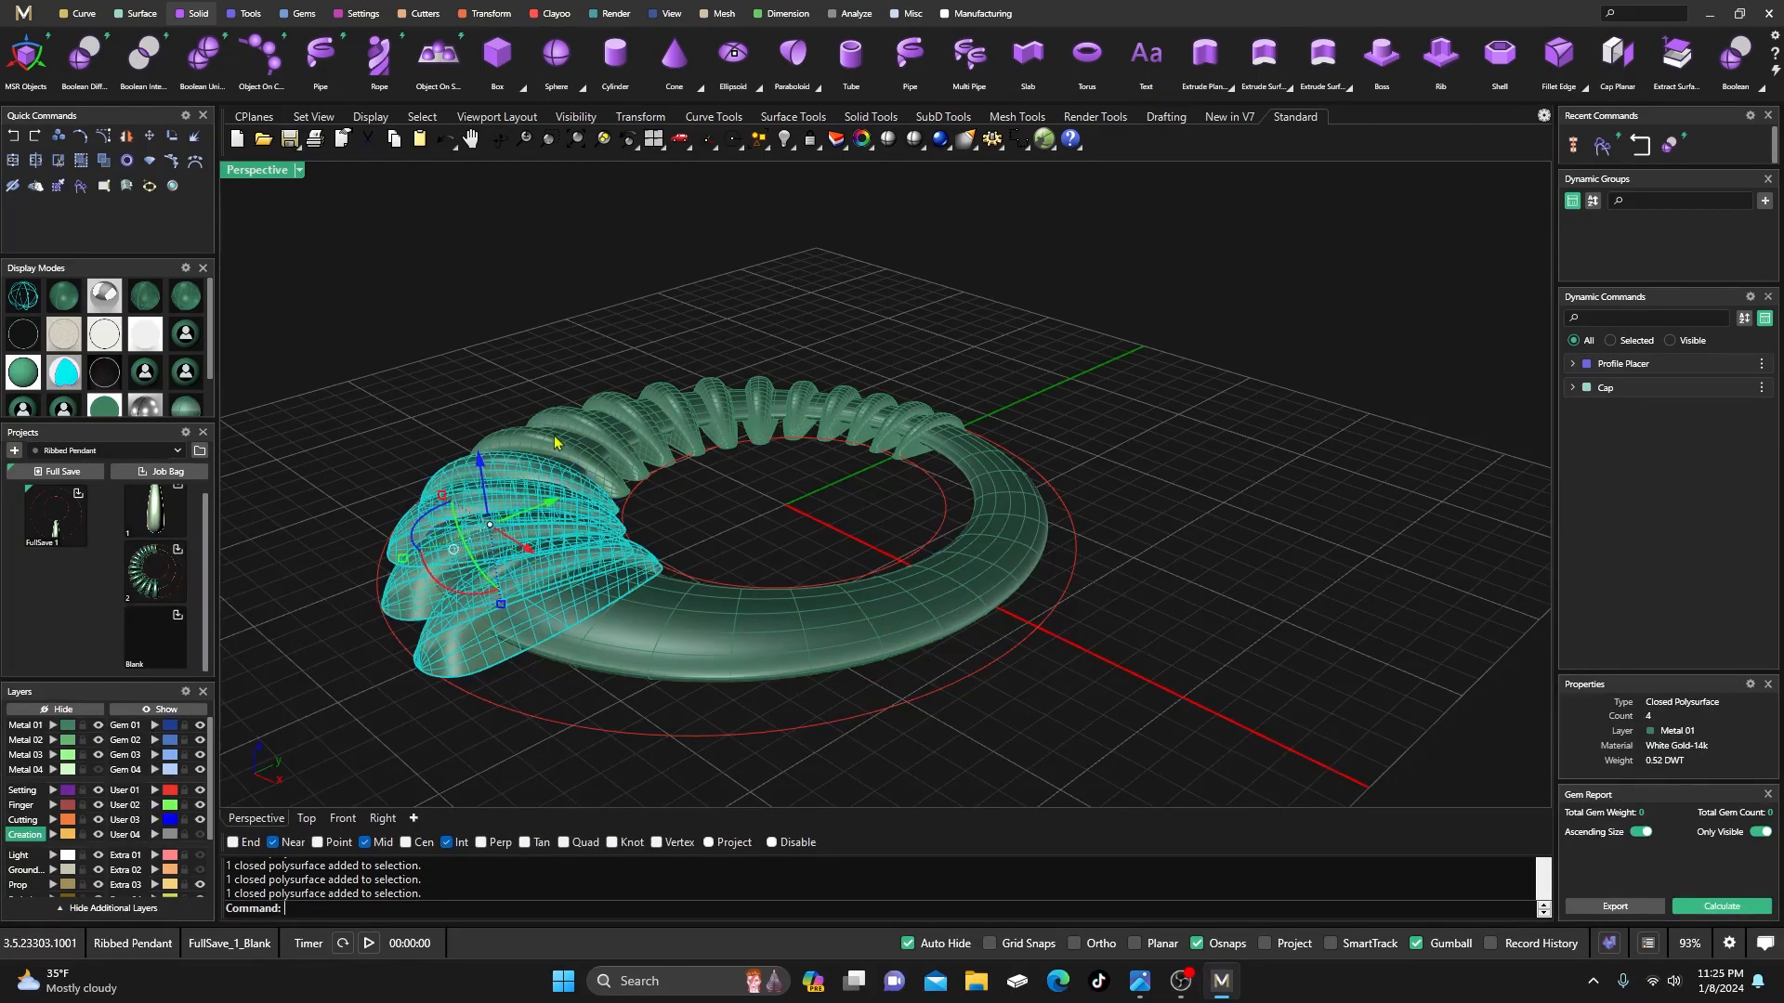
shift+click(557, 442)
shift+click(584, 424)
shift+click(626, 409)
shift+click(671, 401)
shift+click(720, 397)
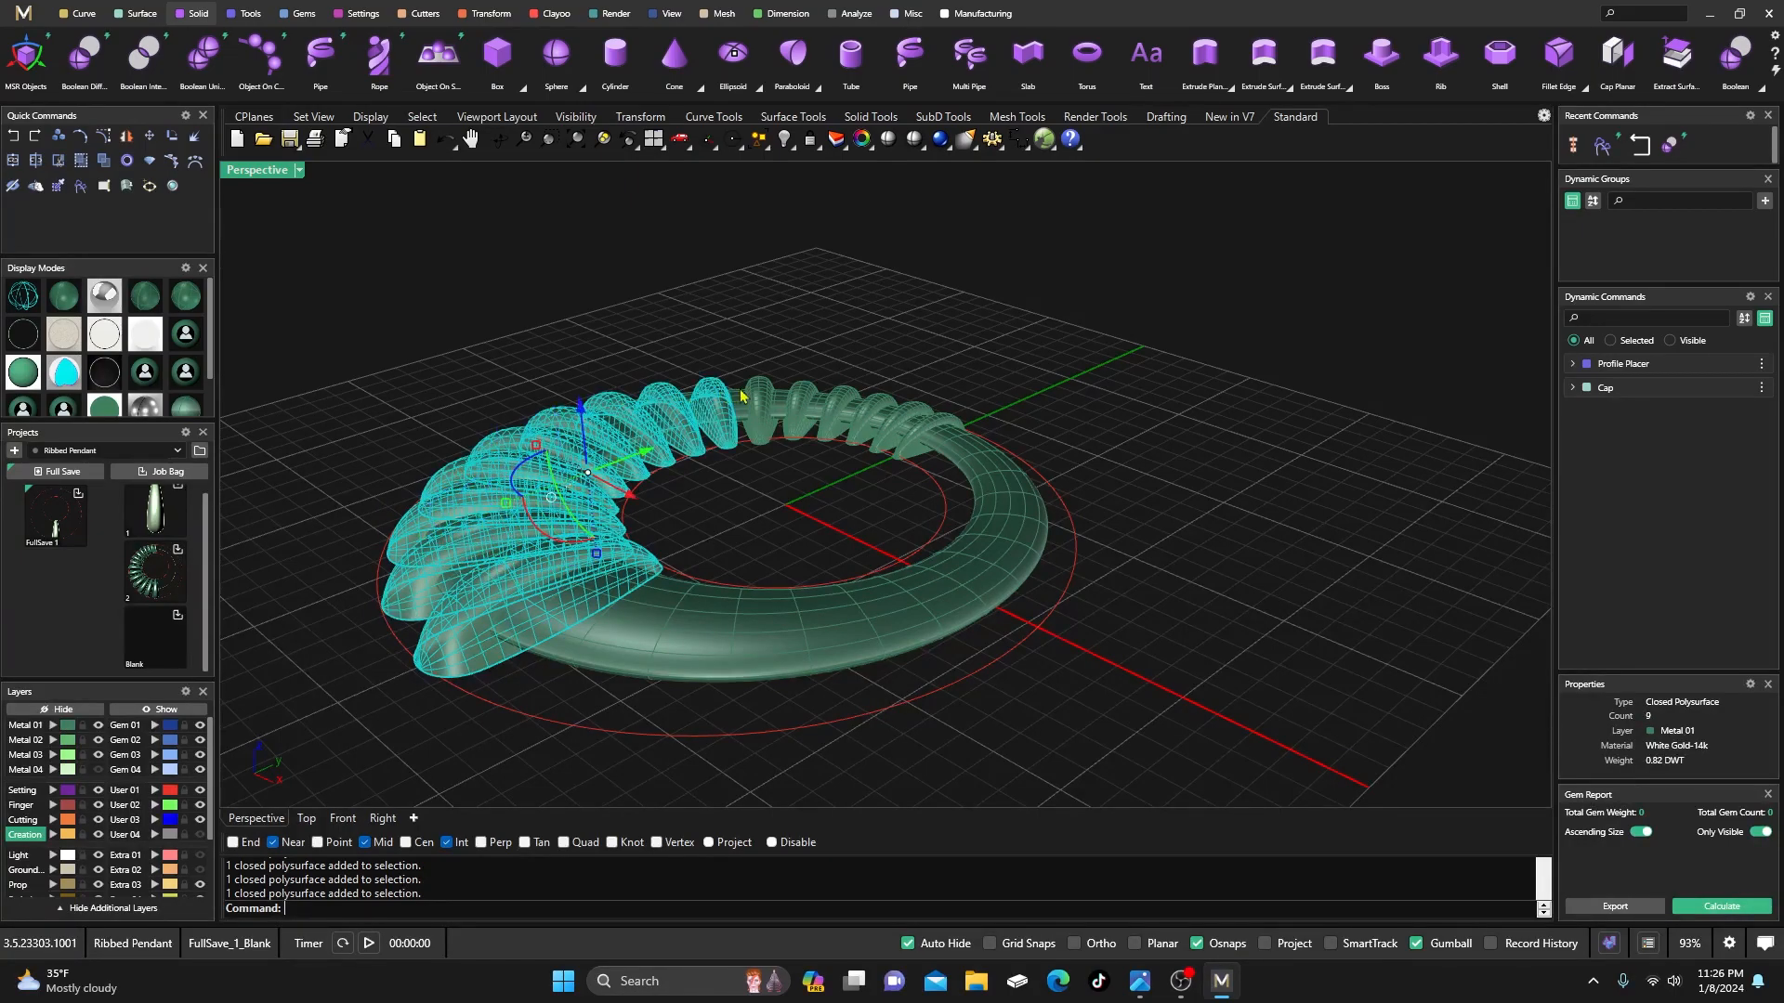
shift+click(761, 396)
shift+click(802, 403)
shift+click(842, 410)
shift+click(873, 412)
shift+click(896, 420)
shift+click(920, 428)
right_drag(919, 429, 784, 520)
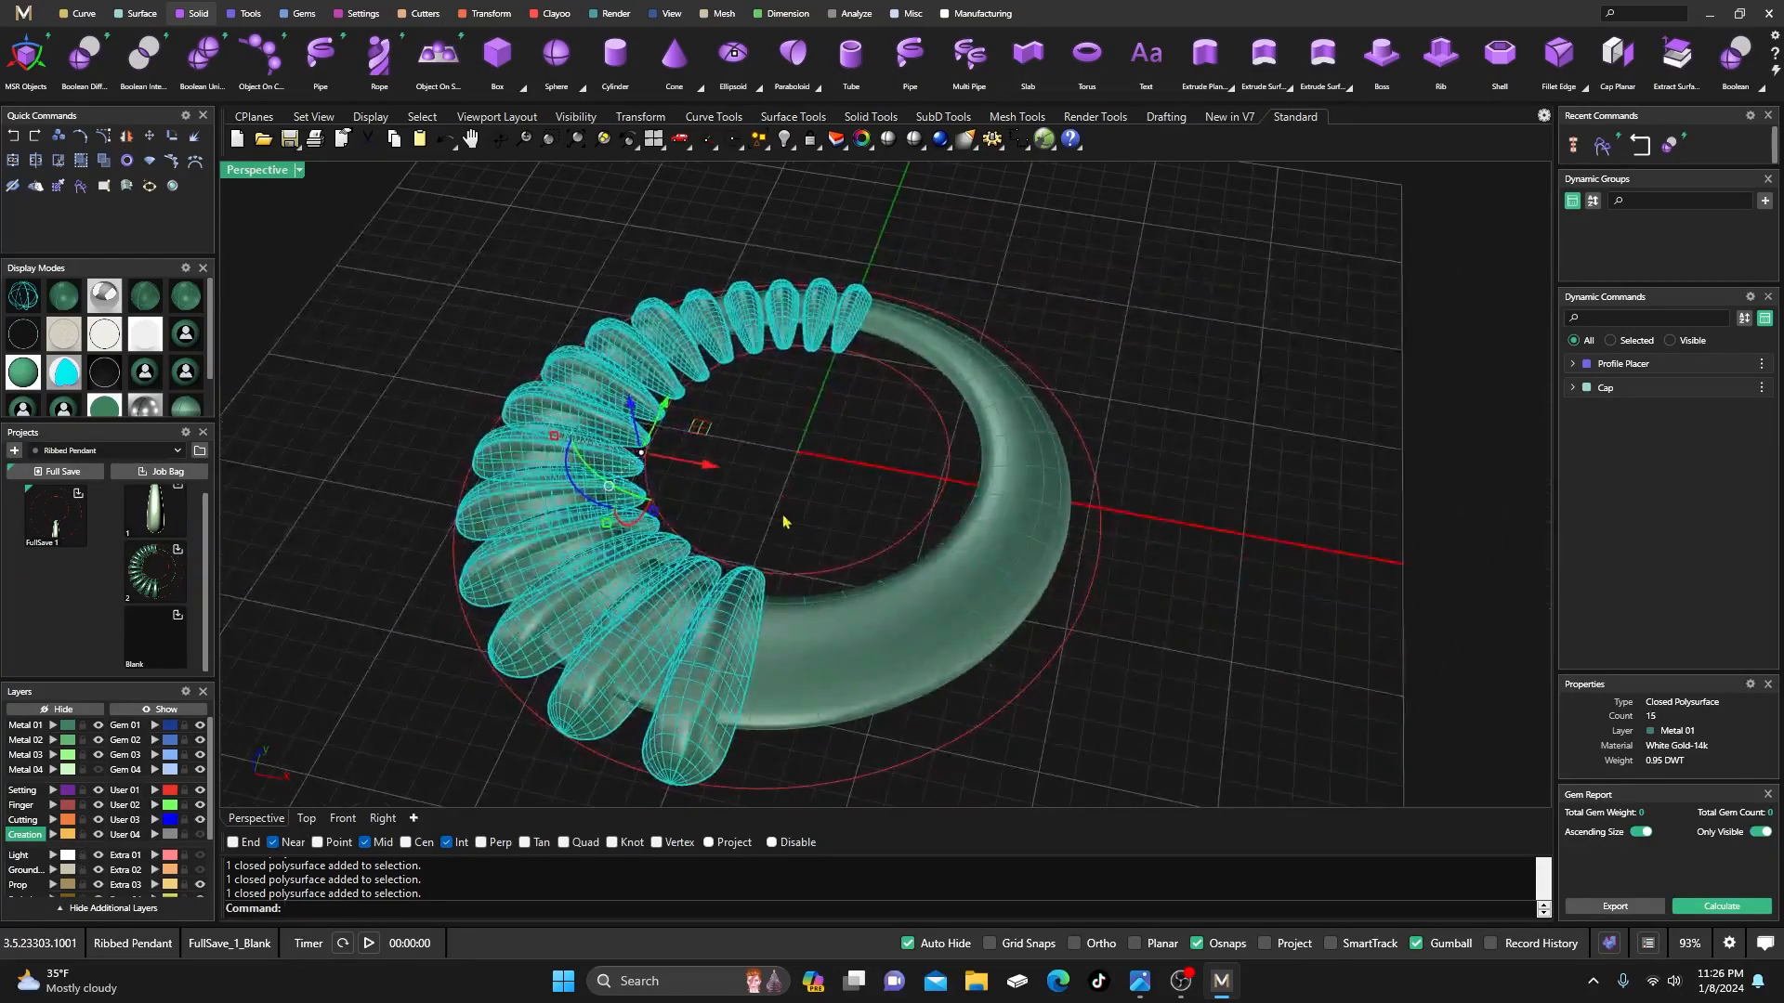
key(ctrl+d)
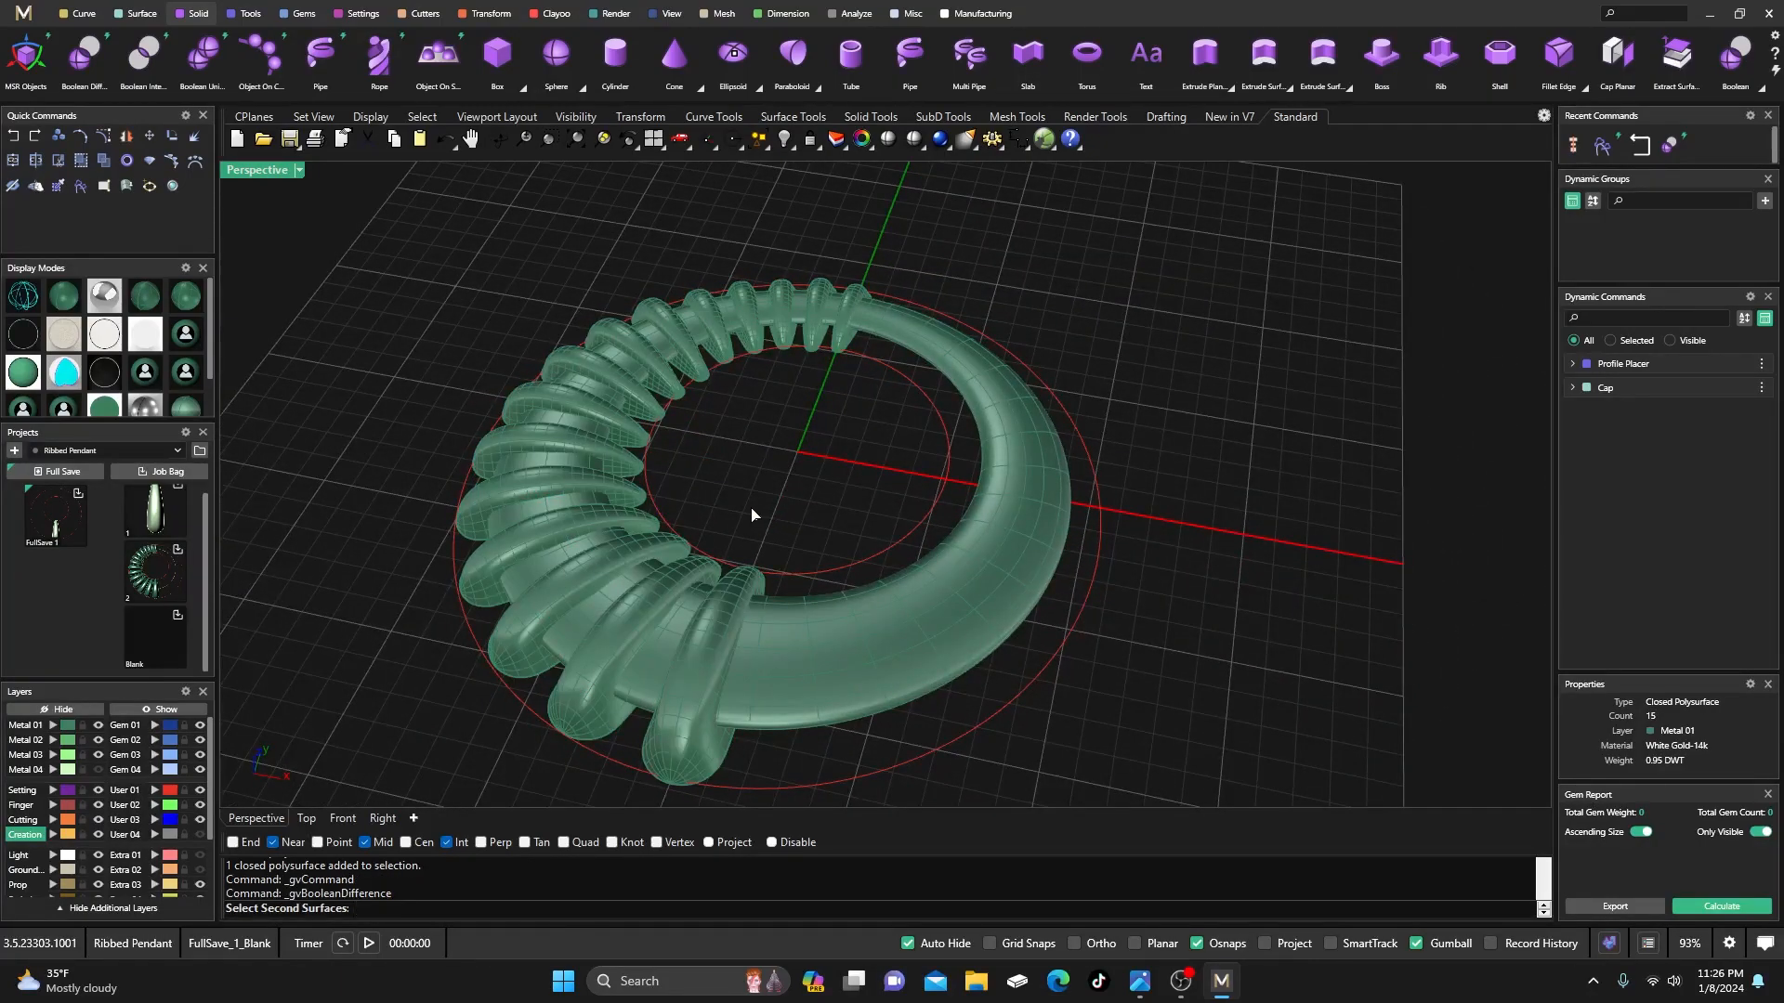
right_drag(770, 573, 801, 526)
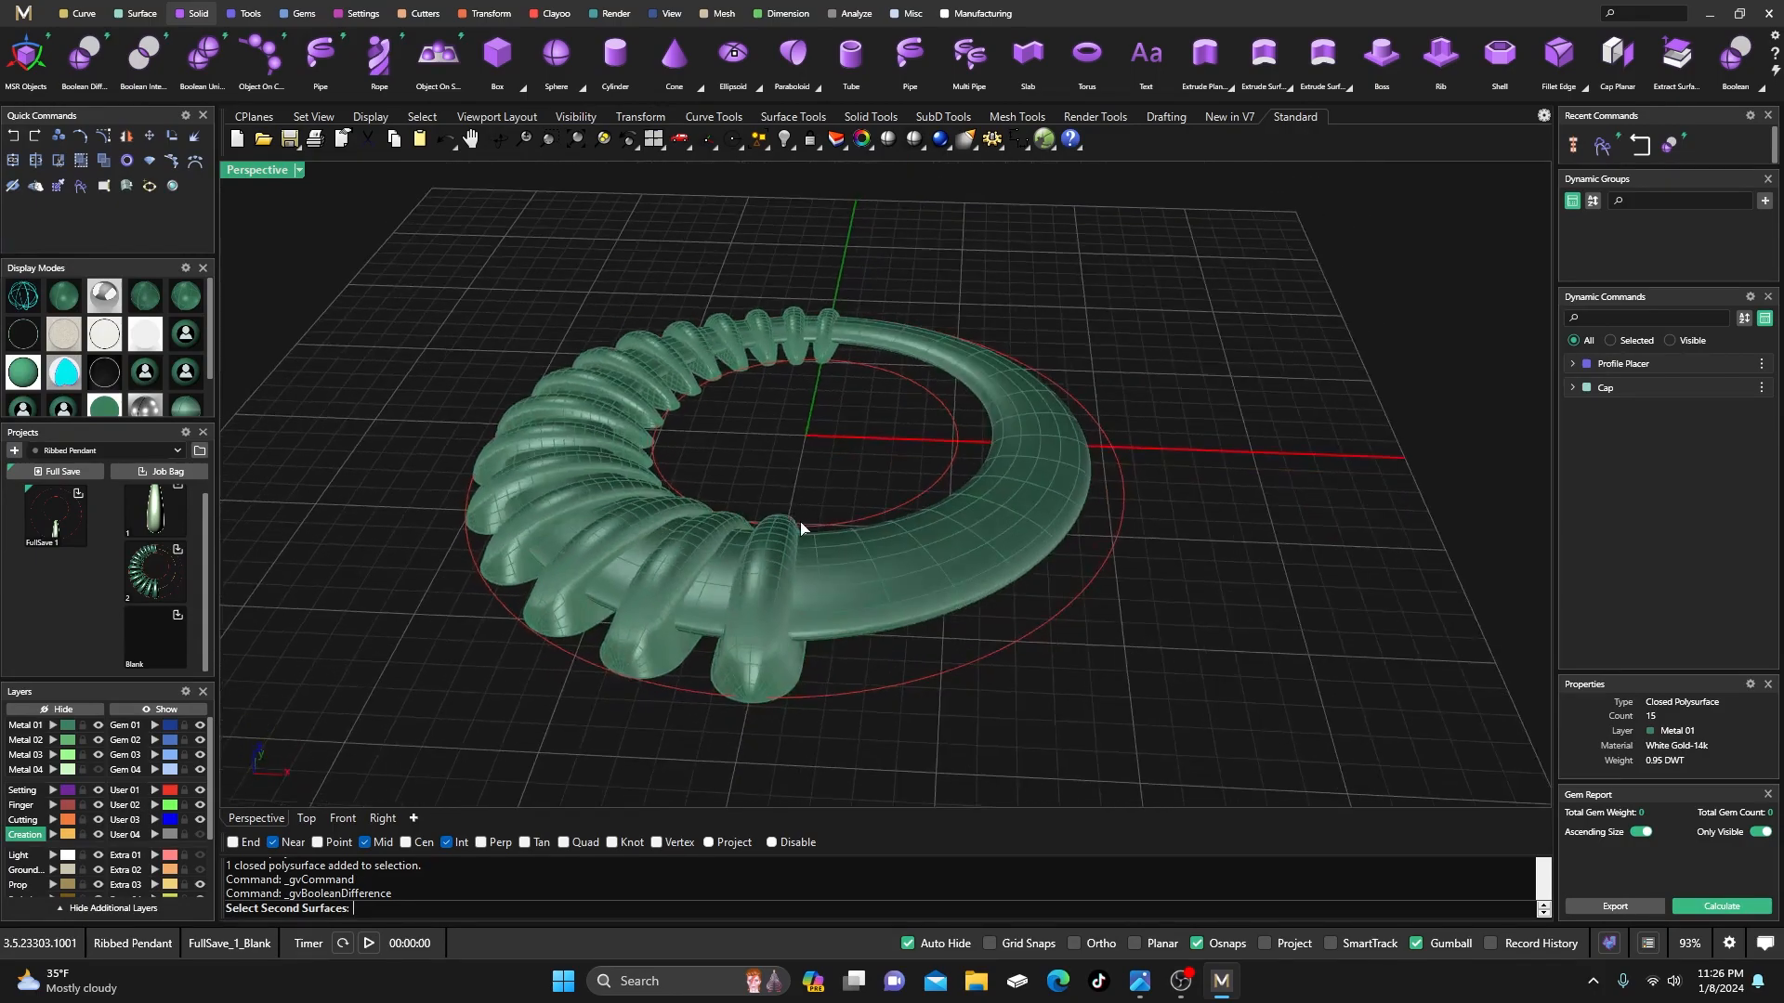
key(Escape)
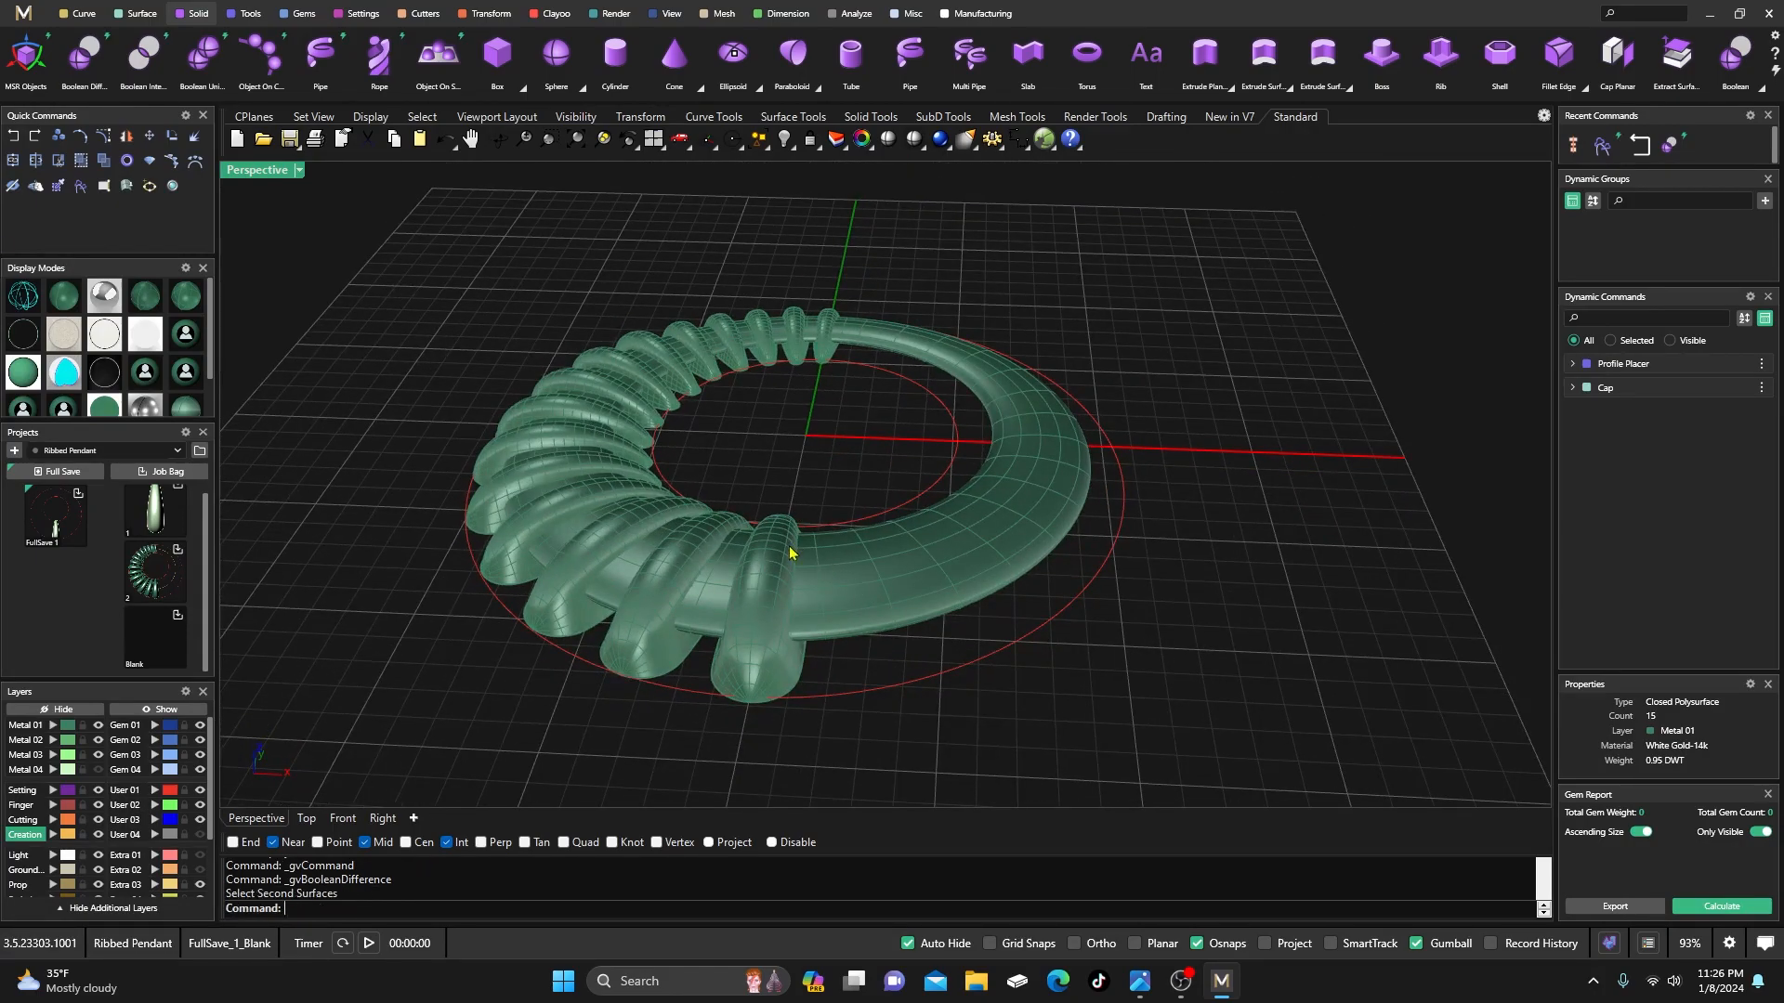
- Assign the swept ring to the Metal 02 layer, apart from the ribs, and clear the selection
click(862, 597)
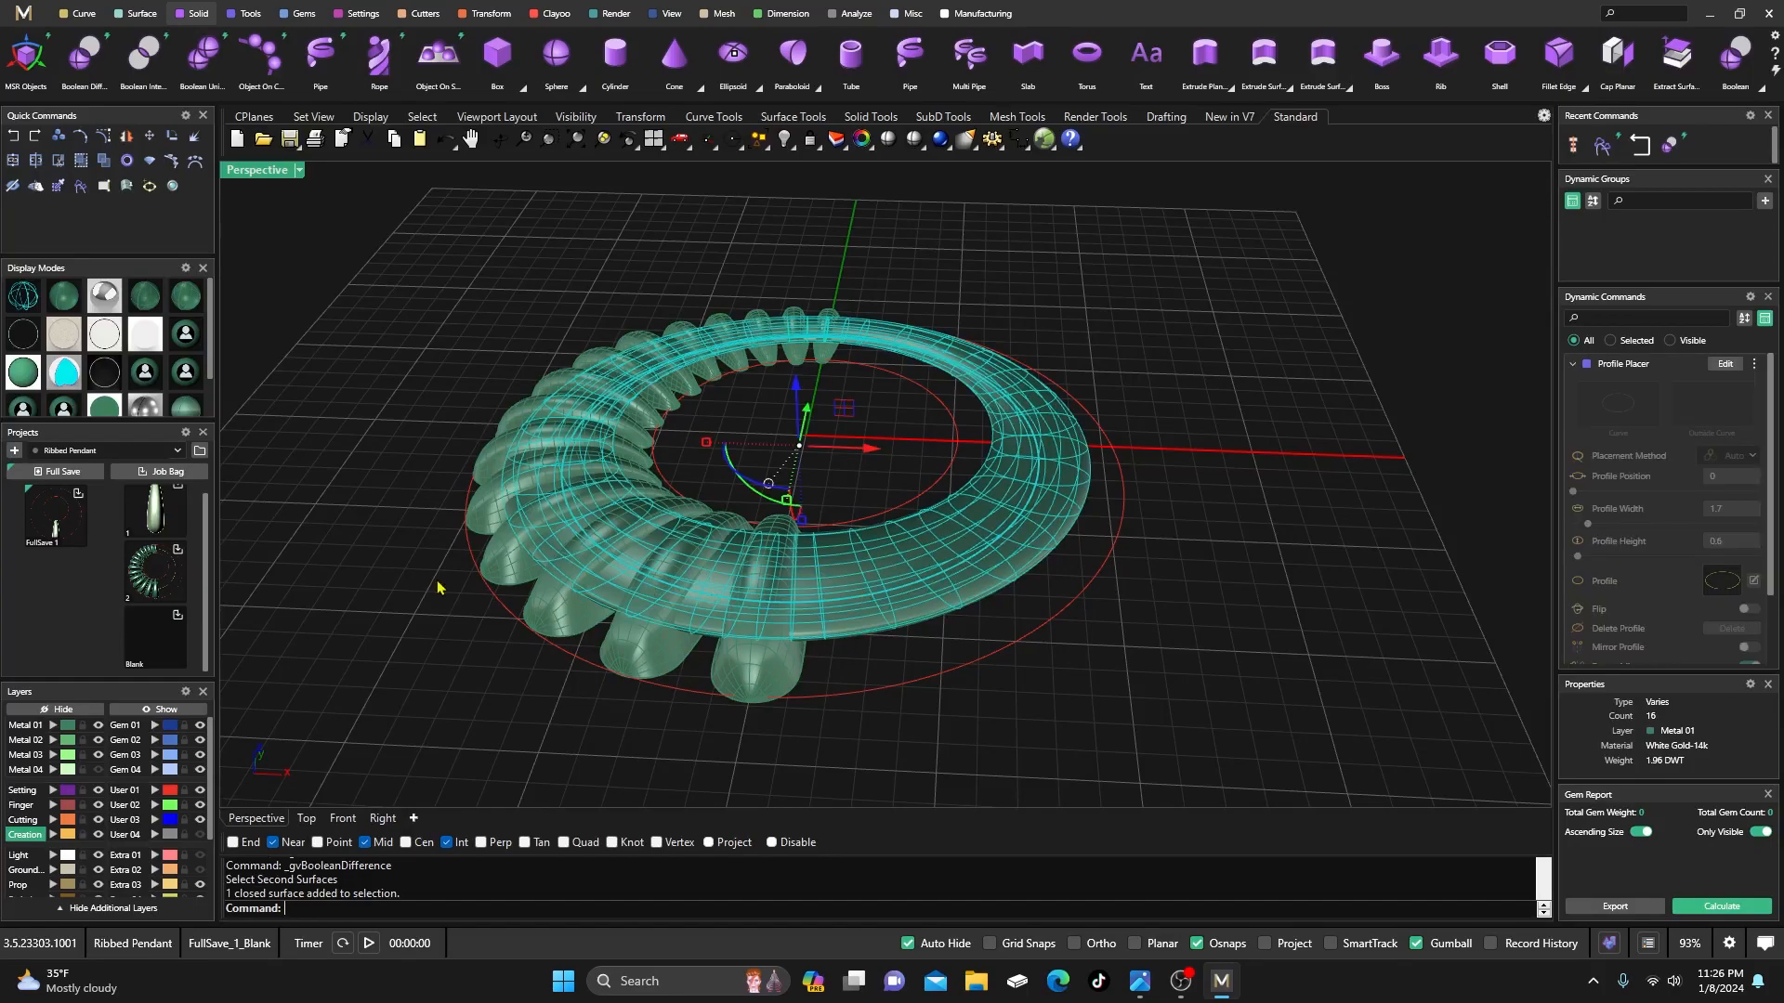
click(53, 740)
key(Escape)
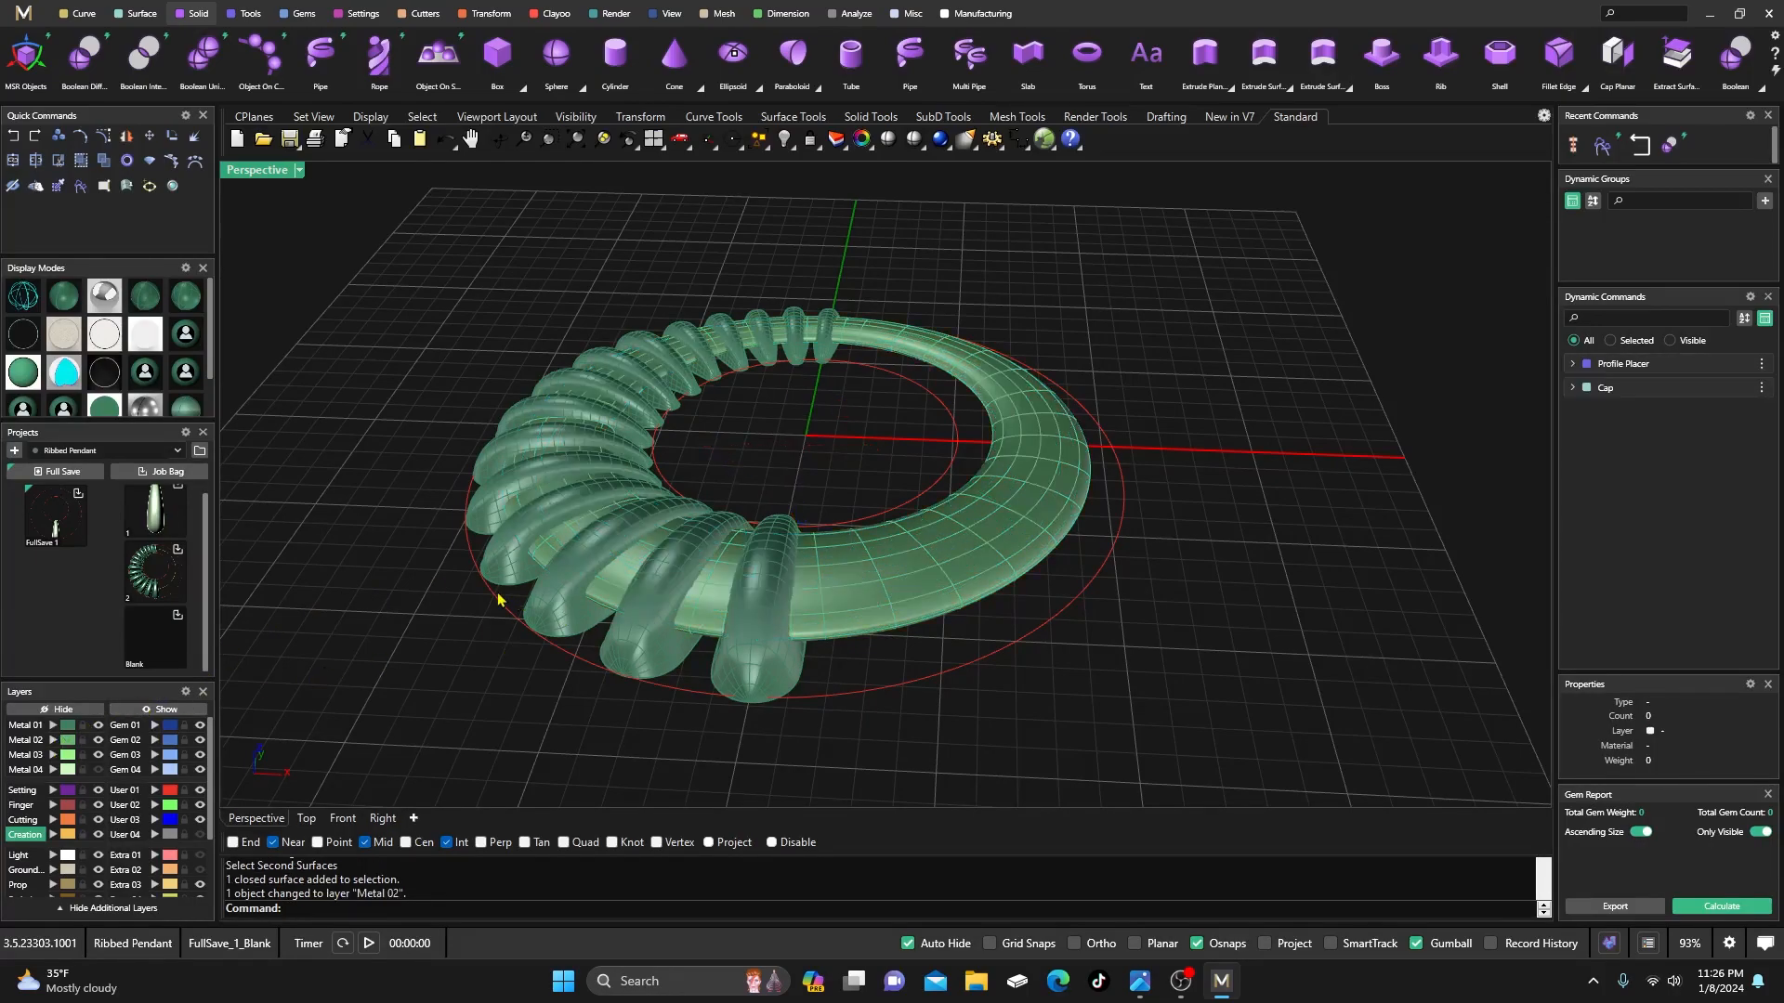
- Subtract all ribs on the Metal 01 layer from the swept ring with a Boolean Difference
click(84, 55)
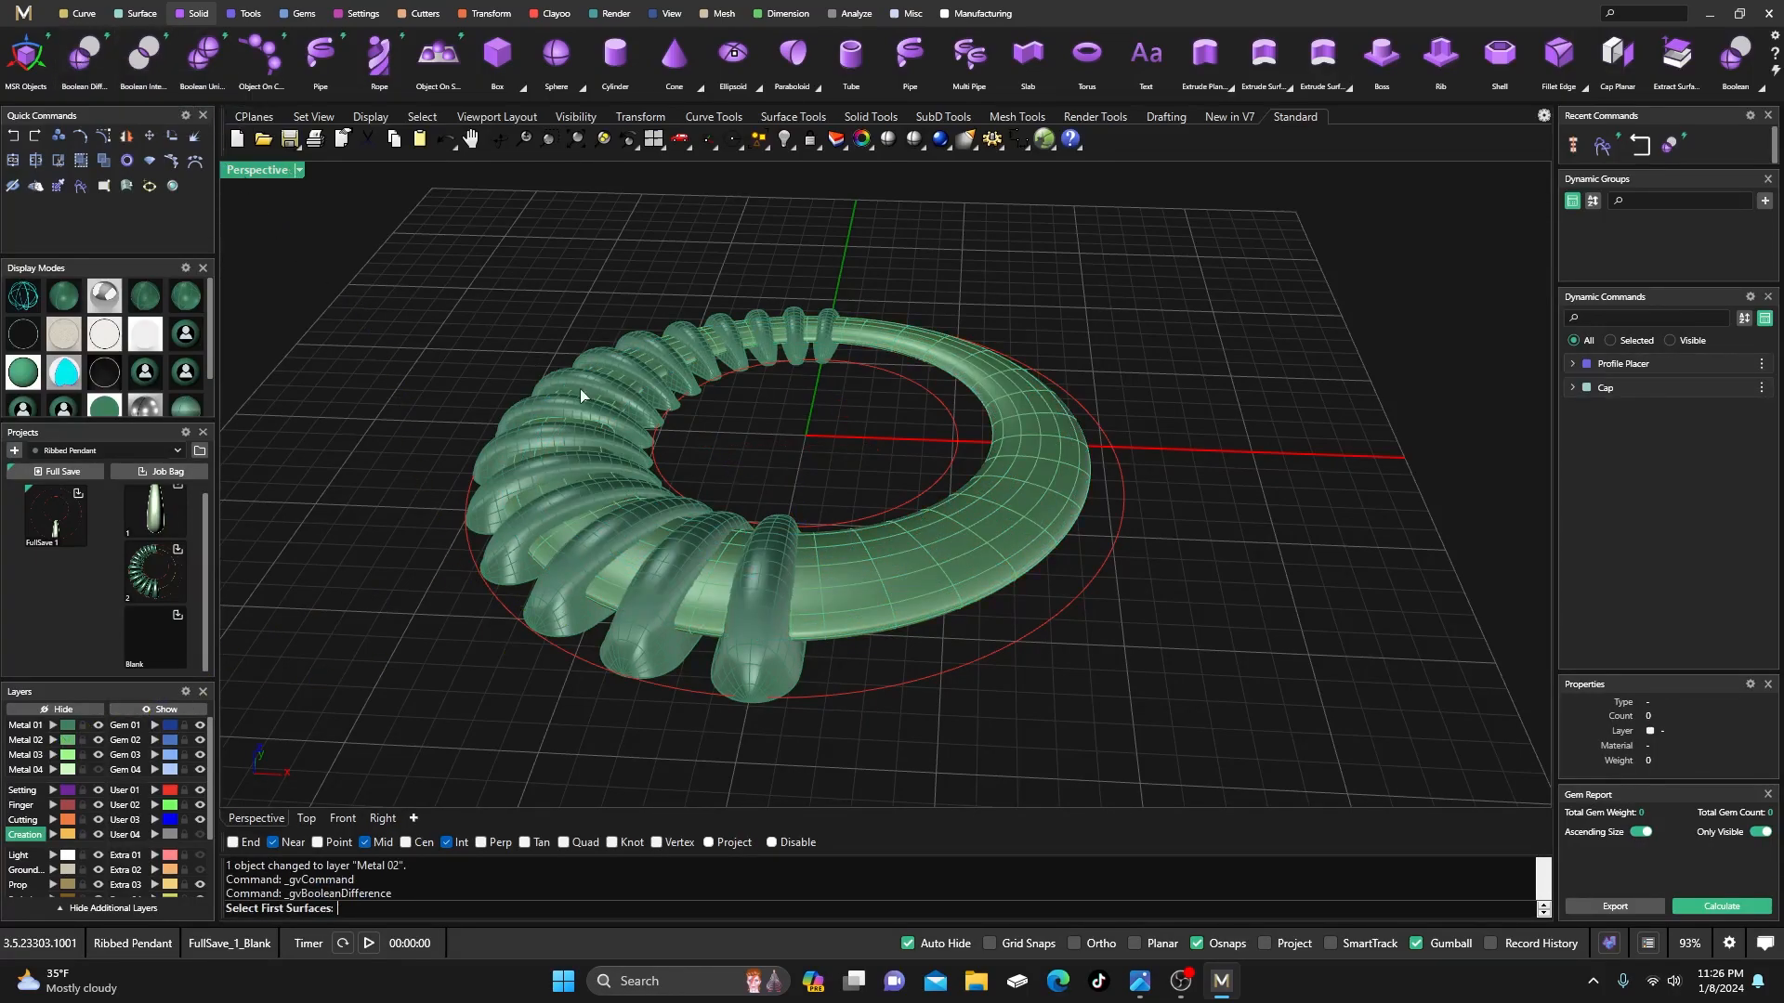
click(844, 568)
key(Return)
click(69, 734)
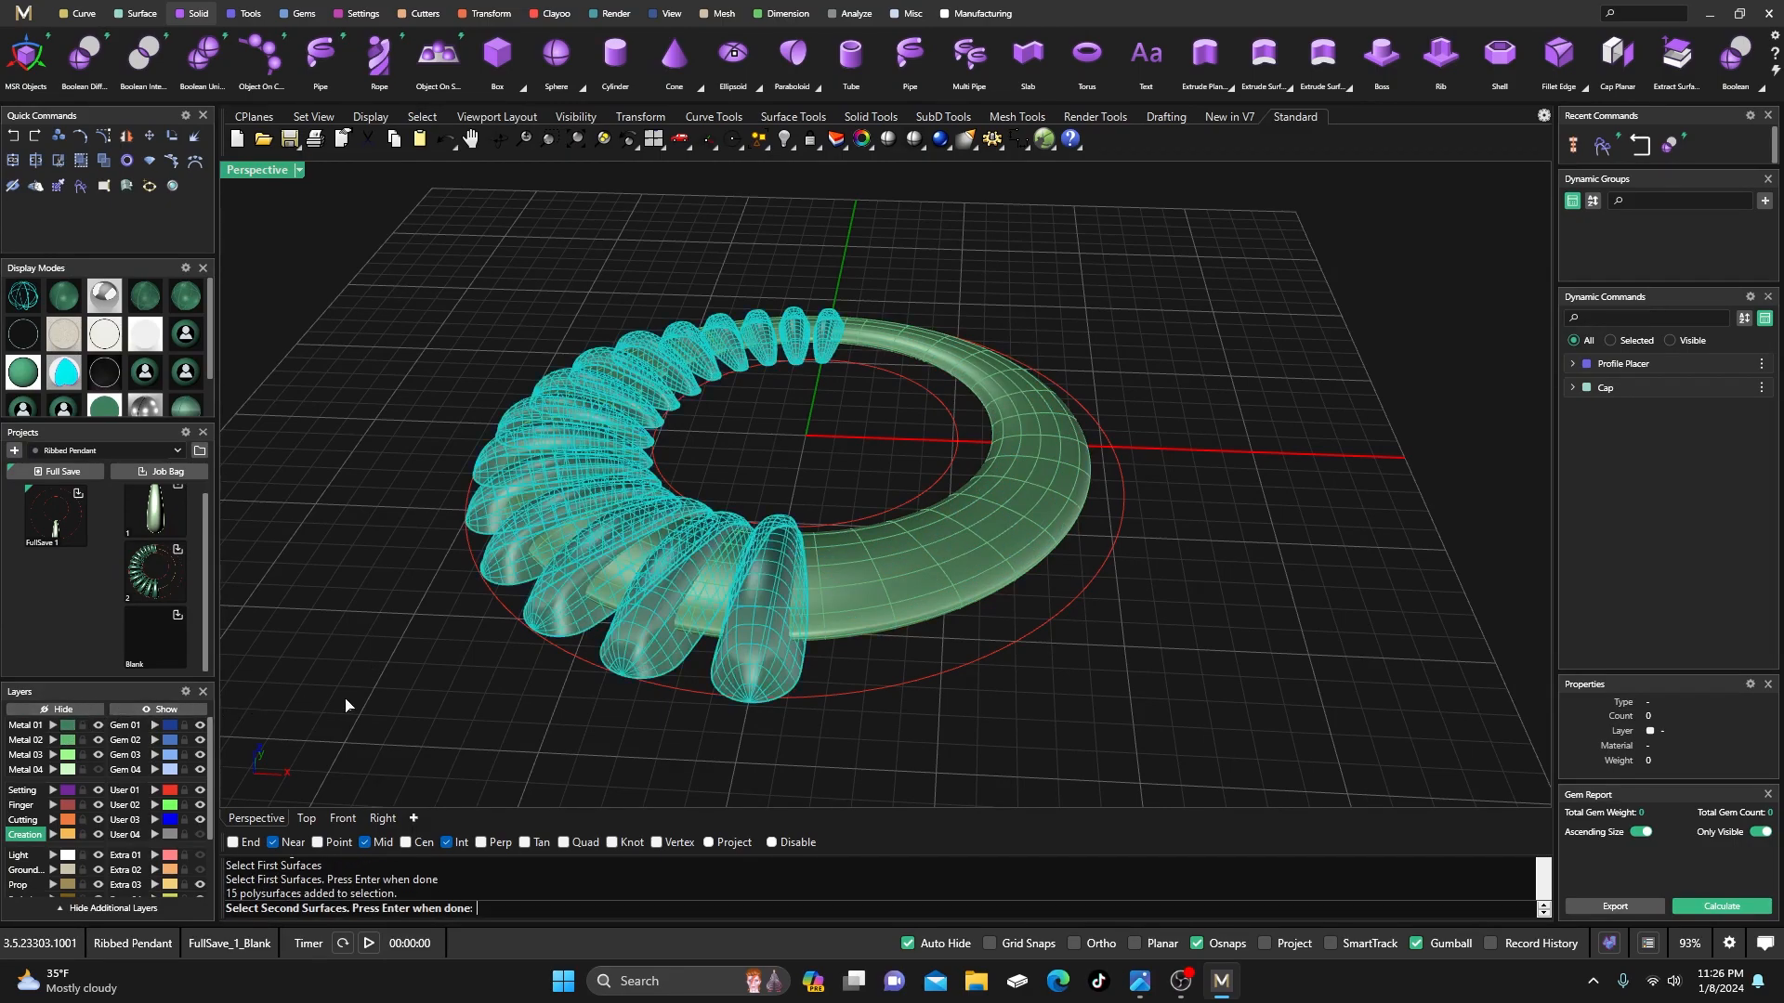
key(Return)
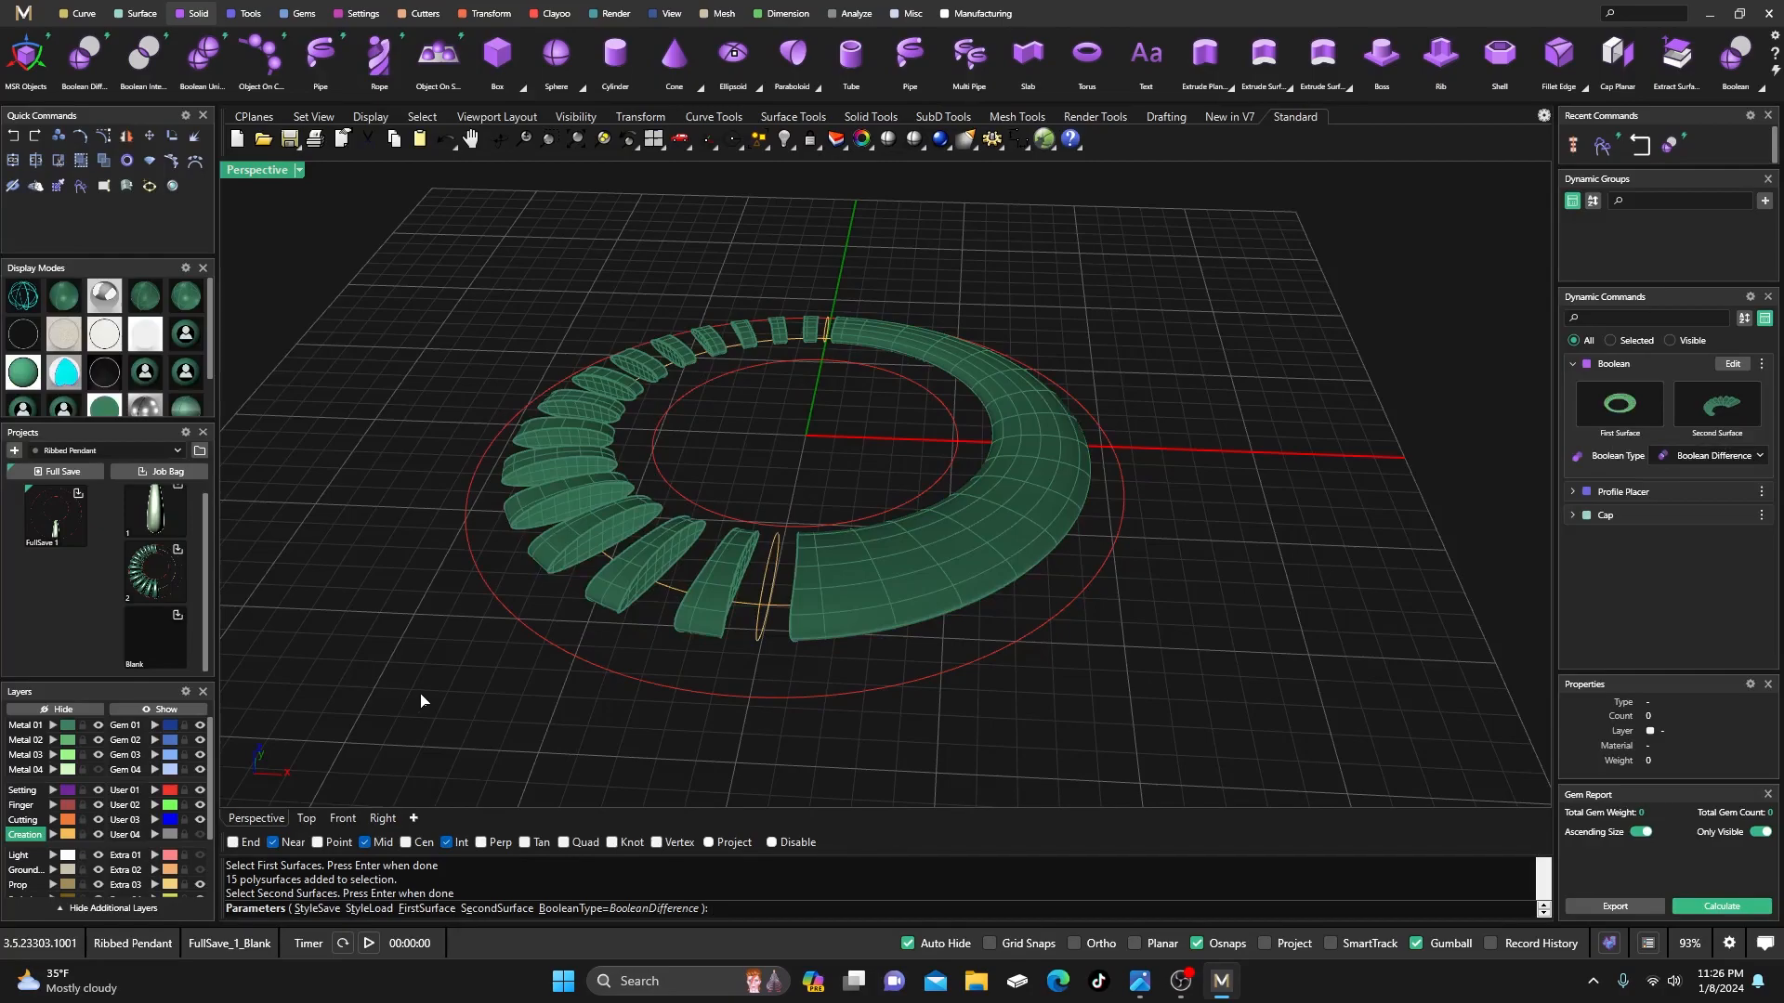
key(Return)
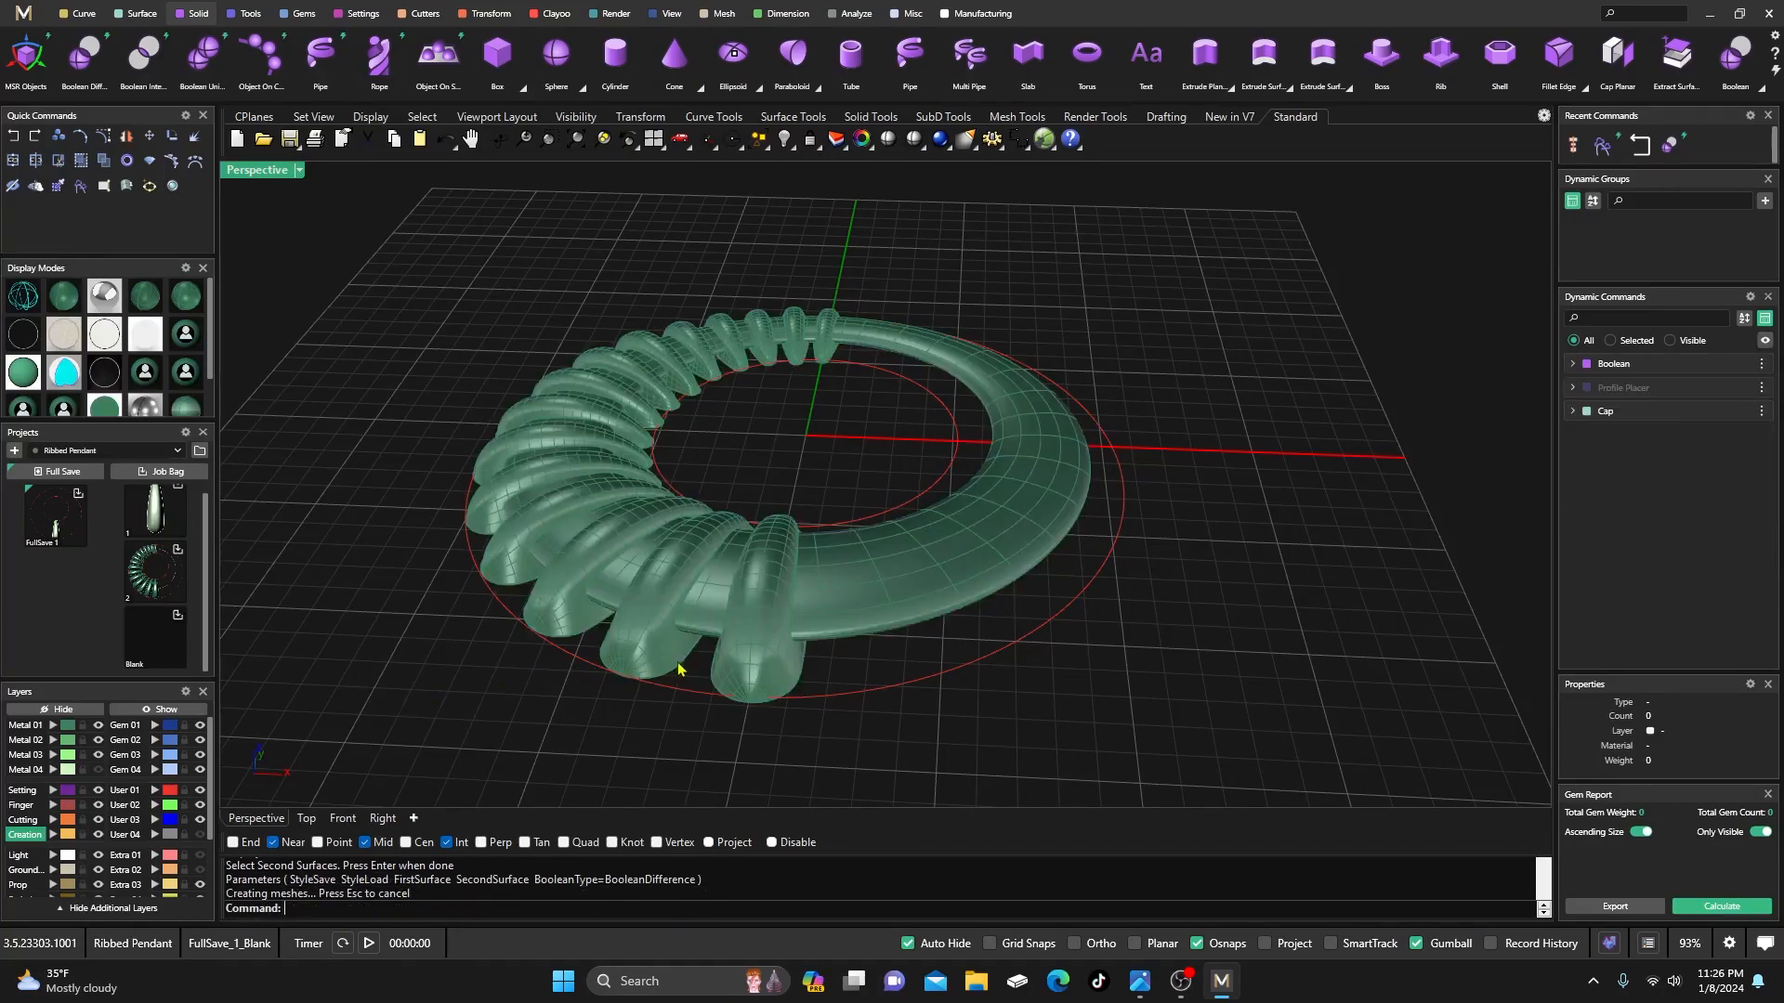
- Move the ring segments left by the Boolean Difference to the Metal 02 layer
click(924, 594)
right_drag(881, 681, 754, 708)
scroll(664, 650, up, 4)
scroll(692, 679, down, 5)
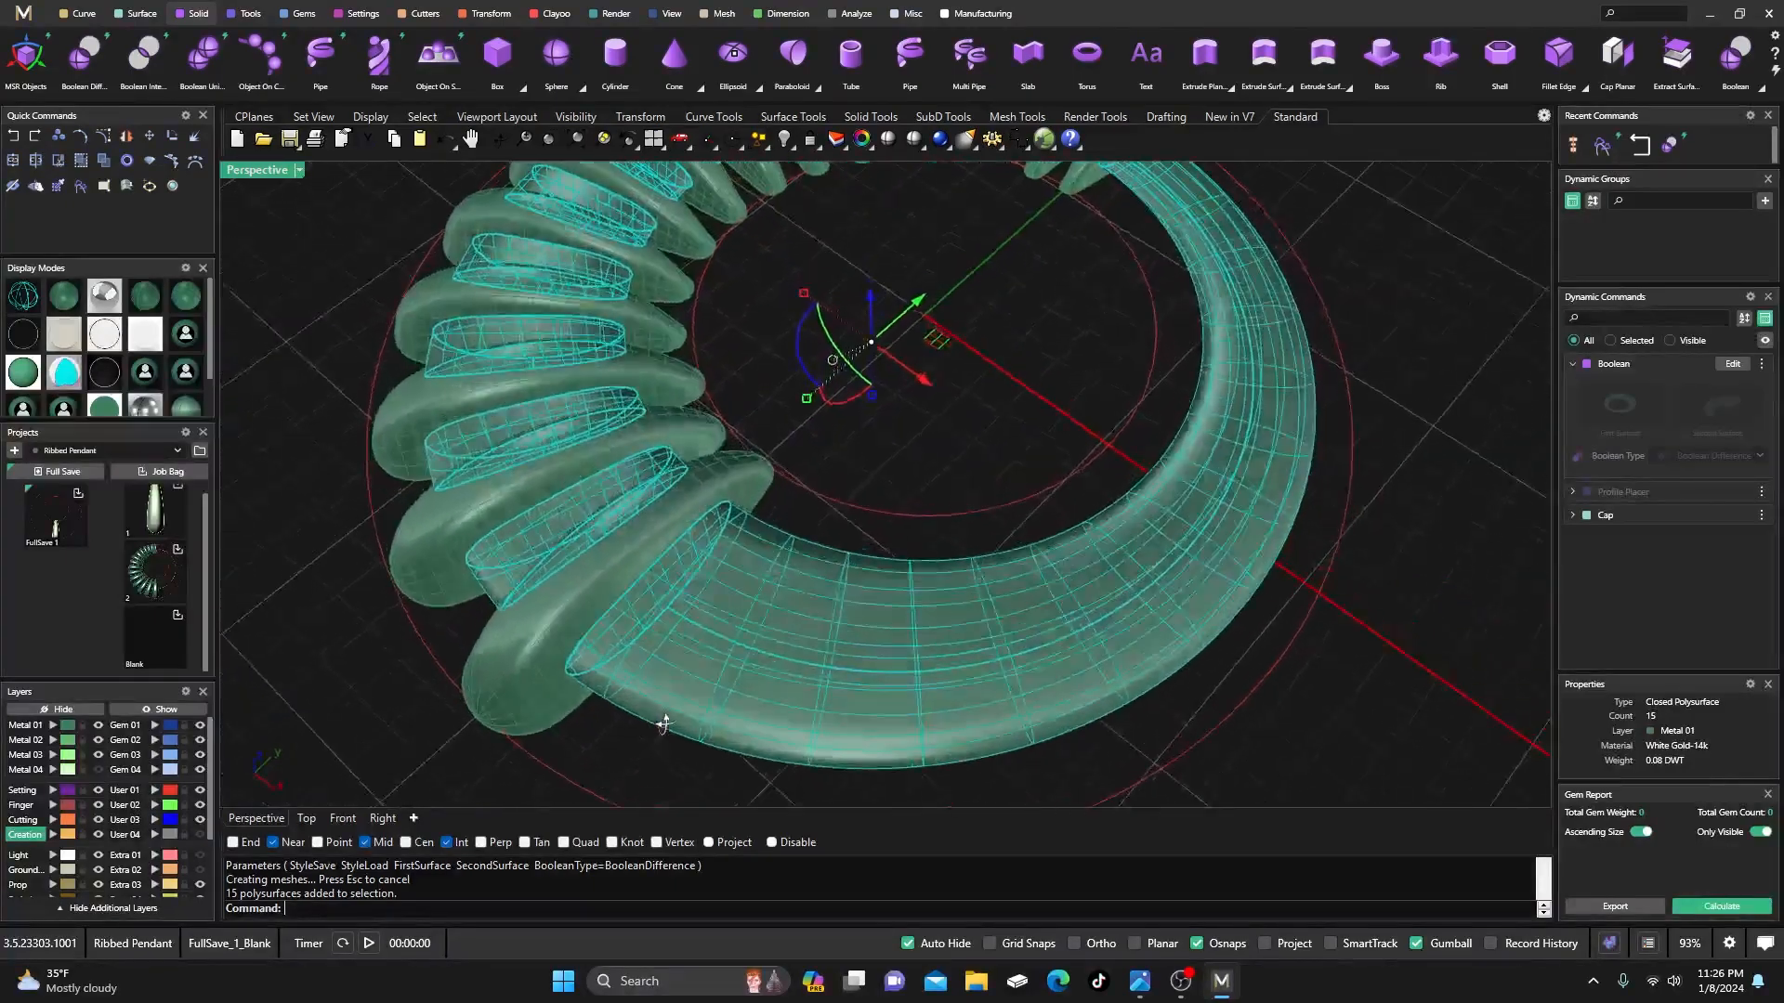
scroll(700, 677, up, 3)
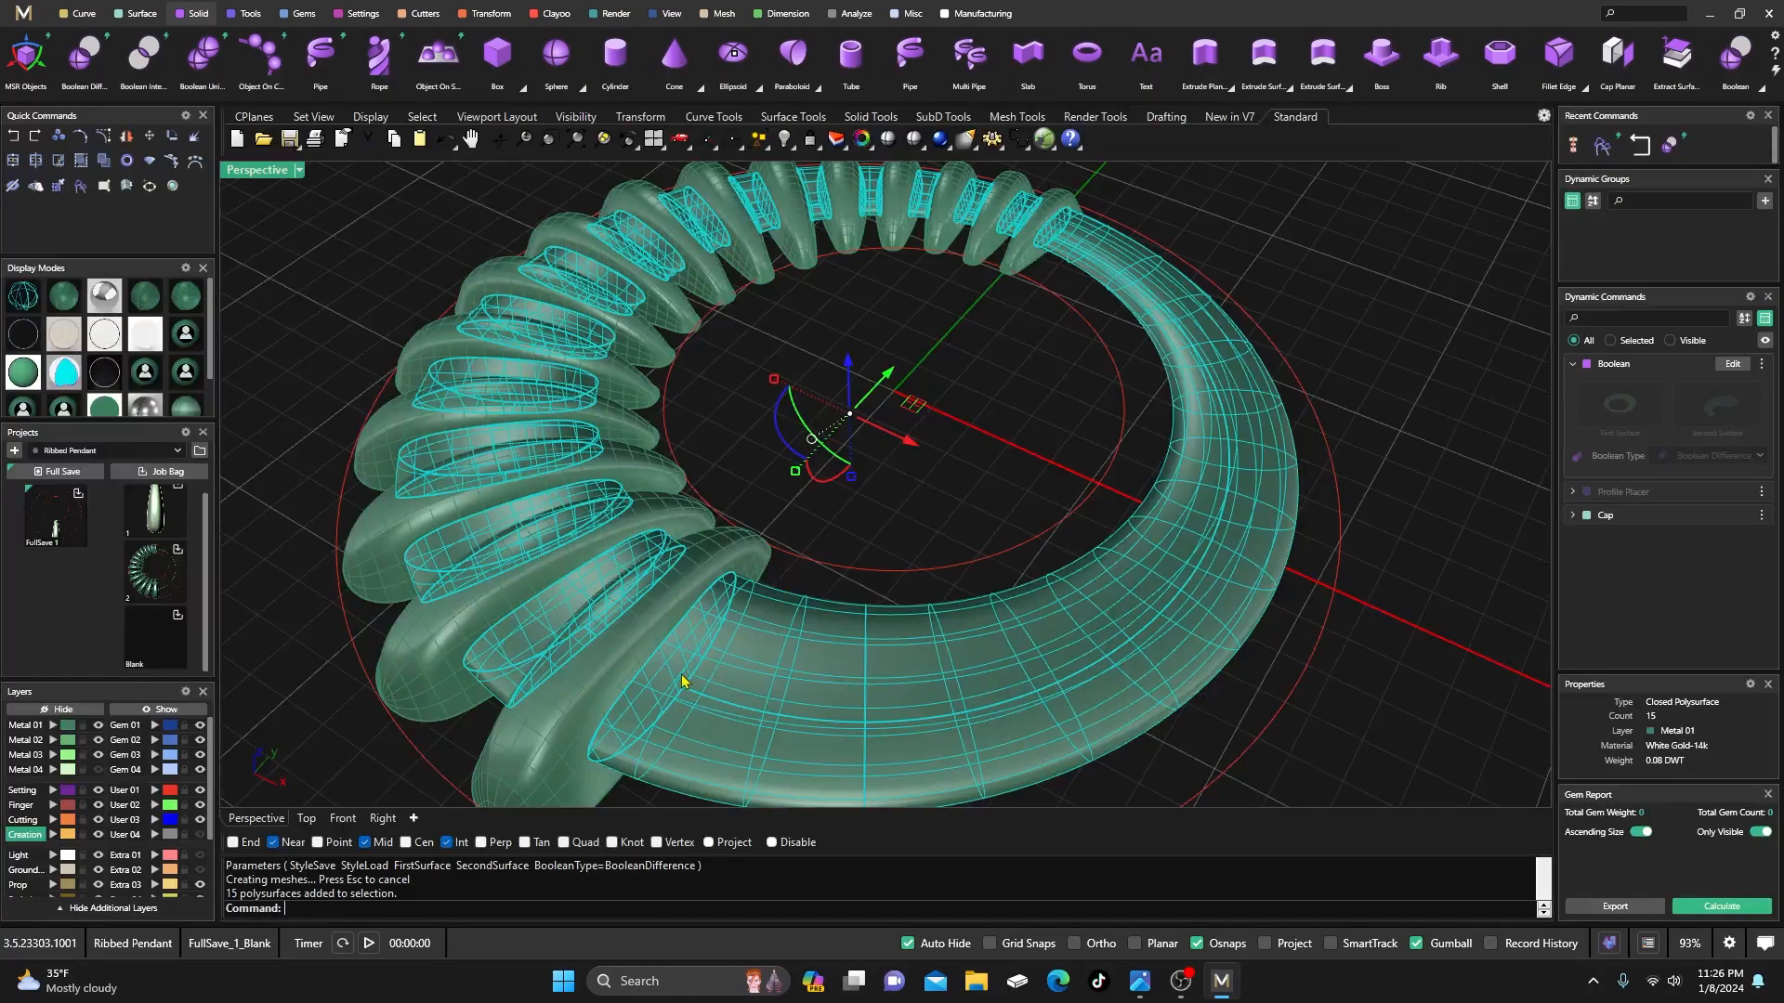
scroll(724, 676, down, 3)
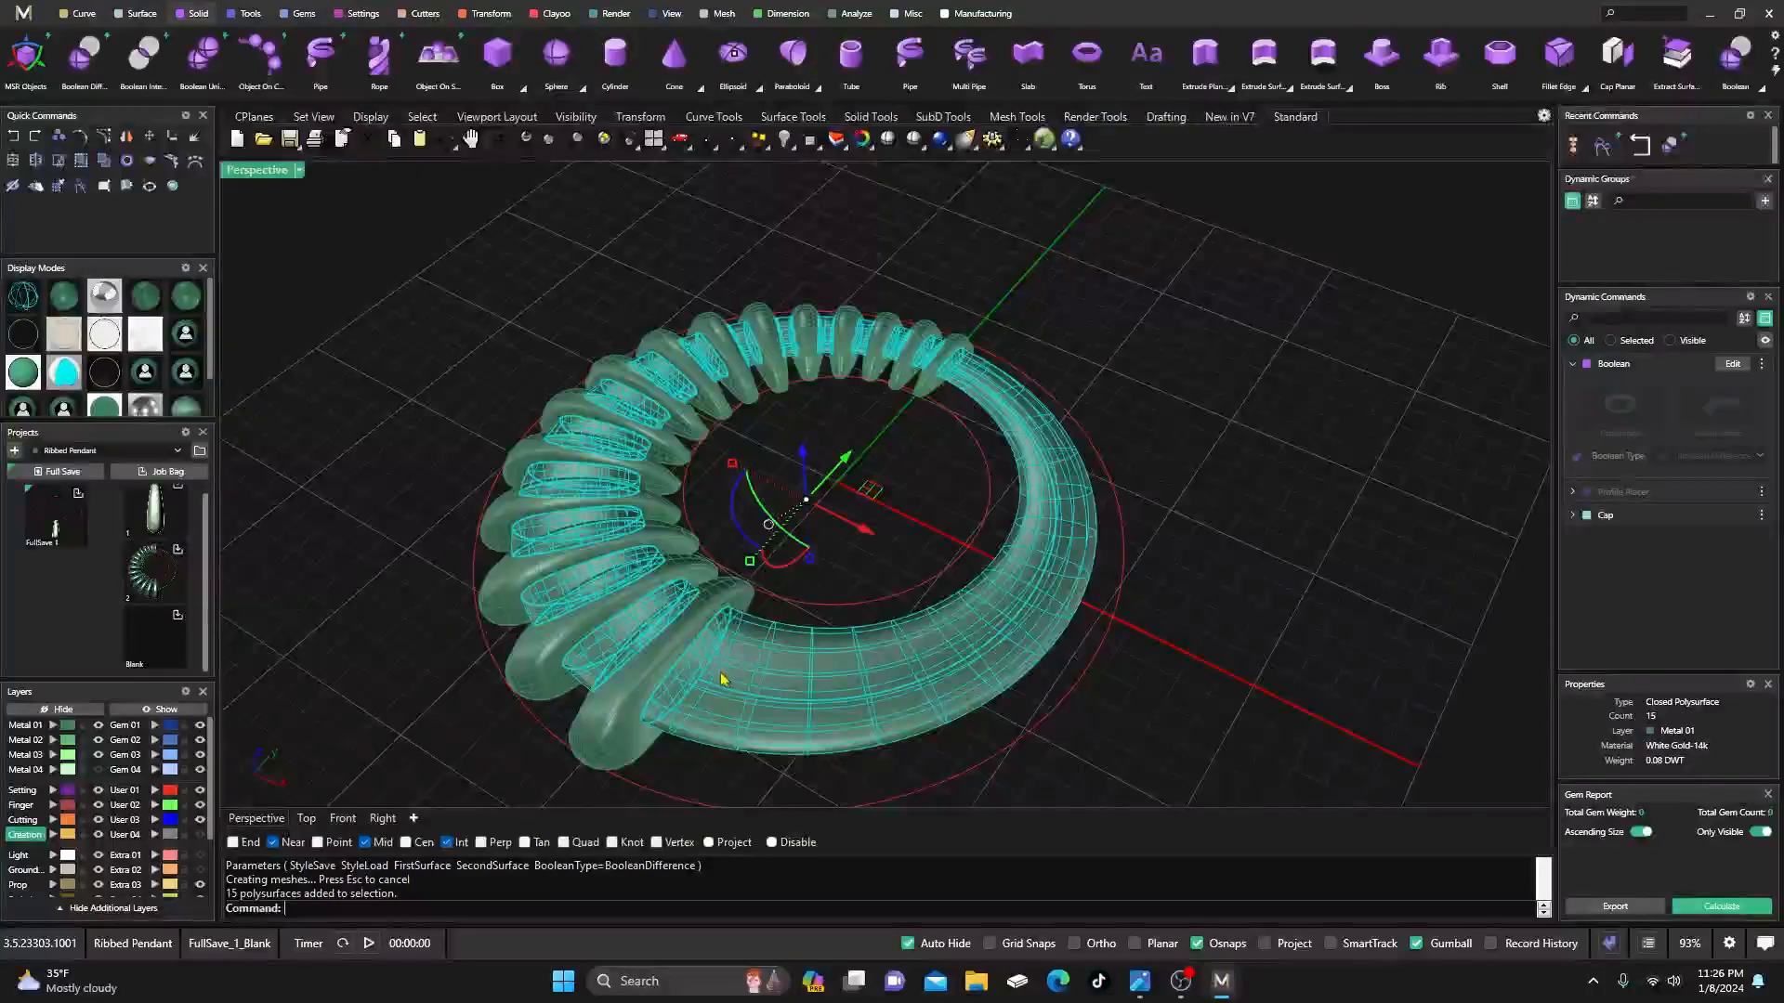
click(406, 582)
click(808, 702)
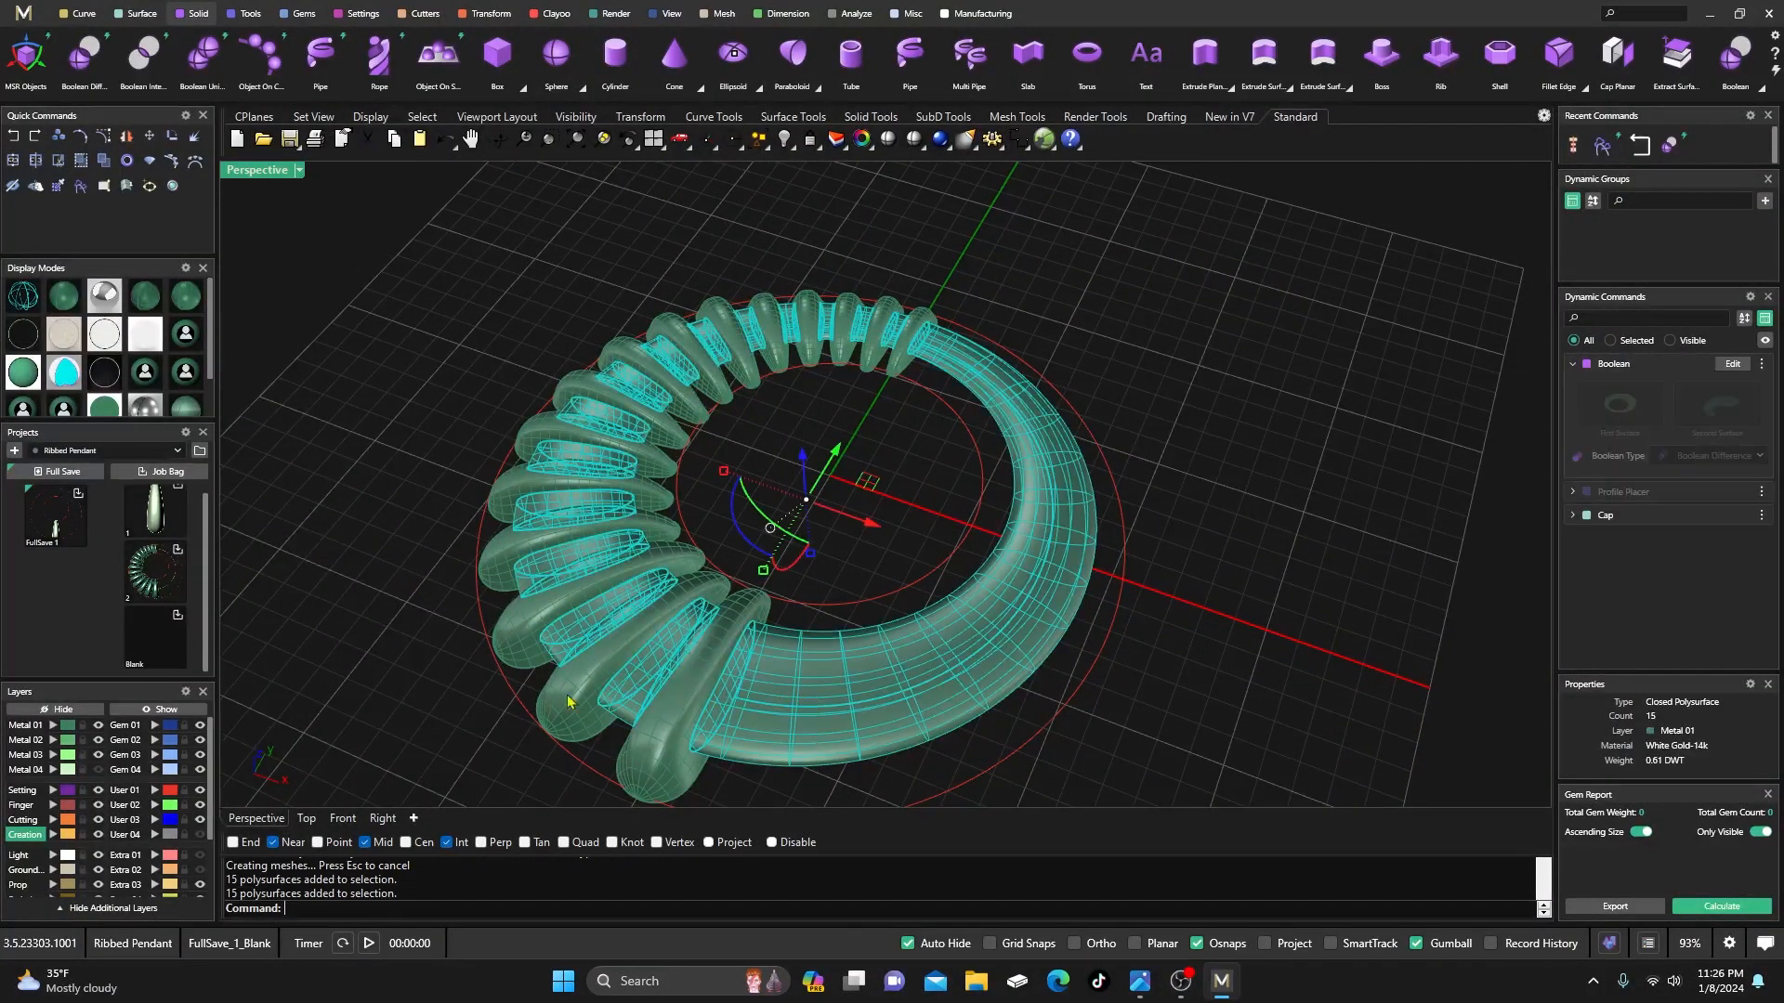
click(53, 740)
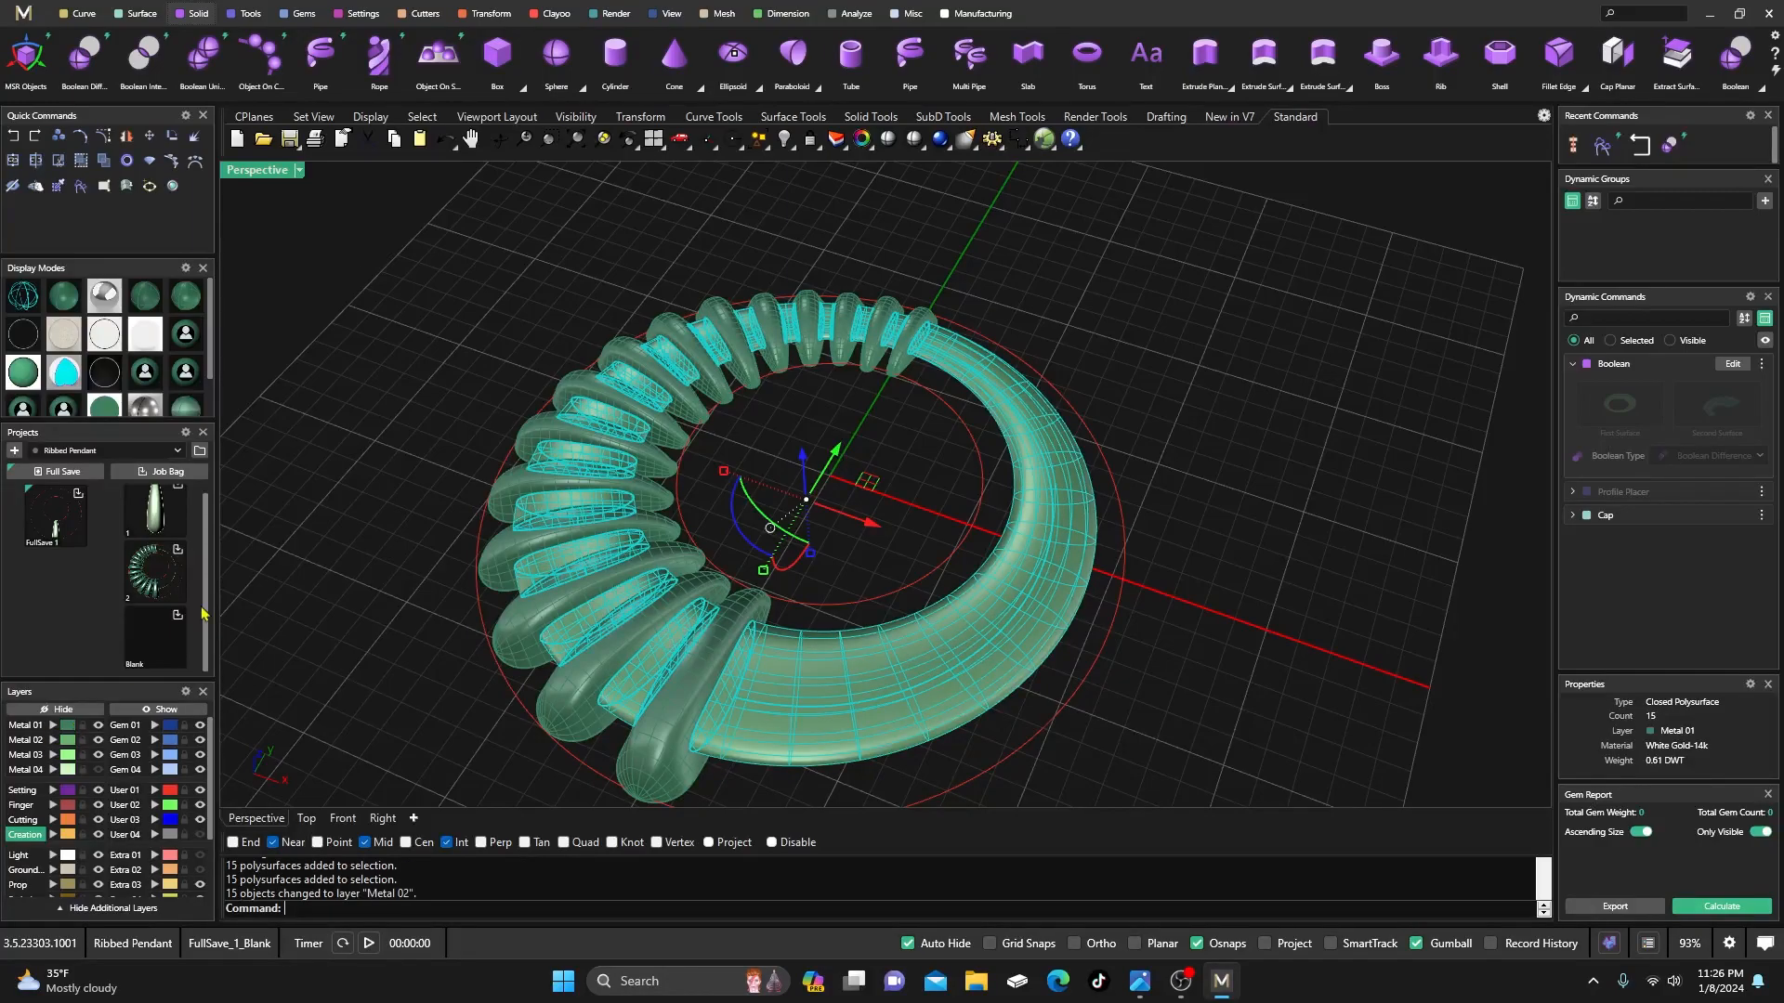
click(305, 548)
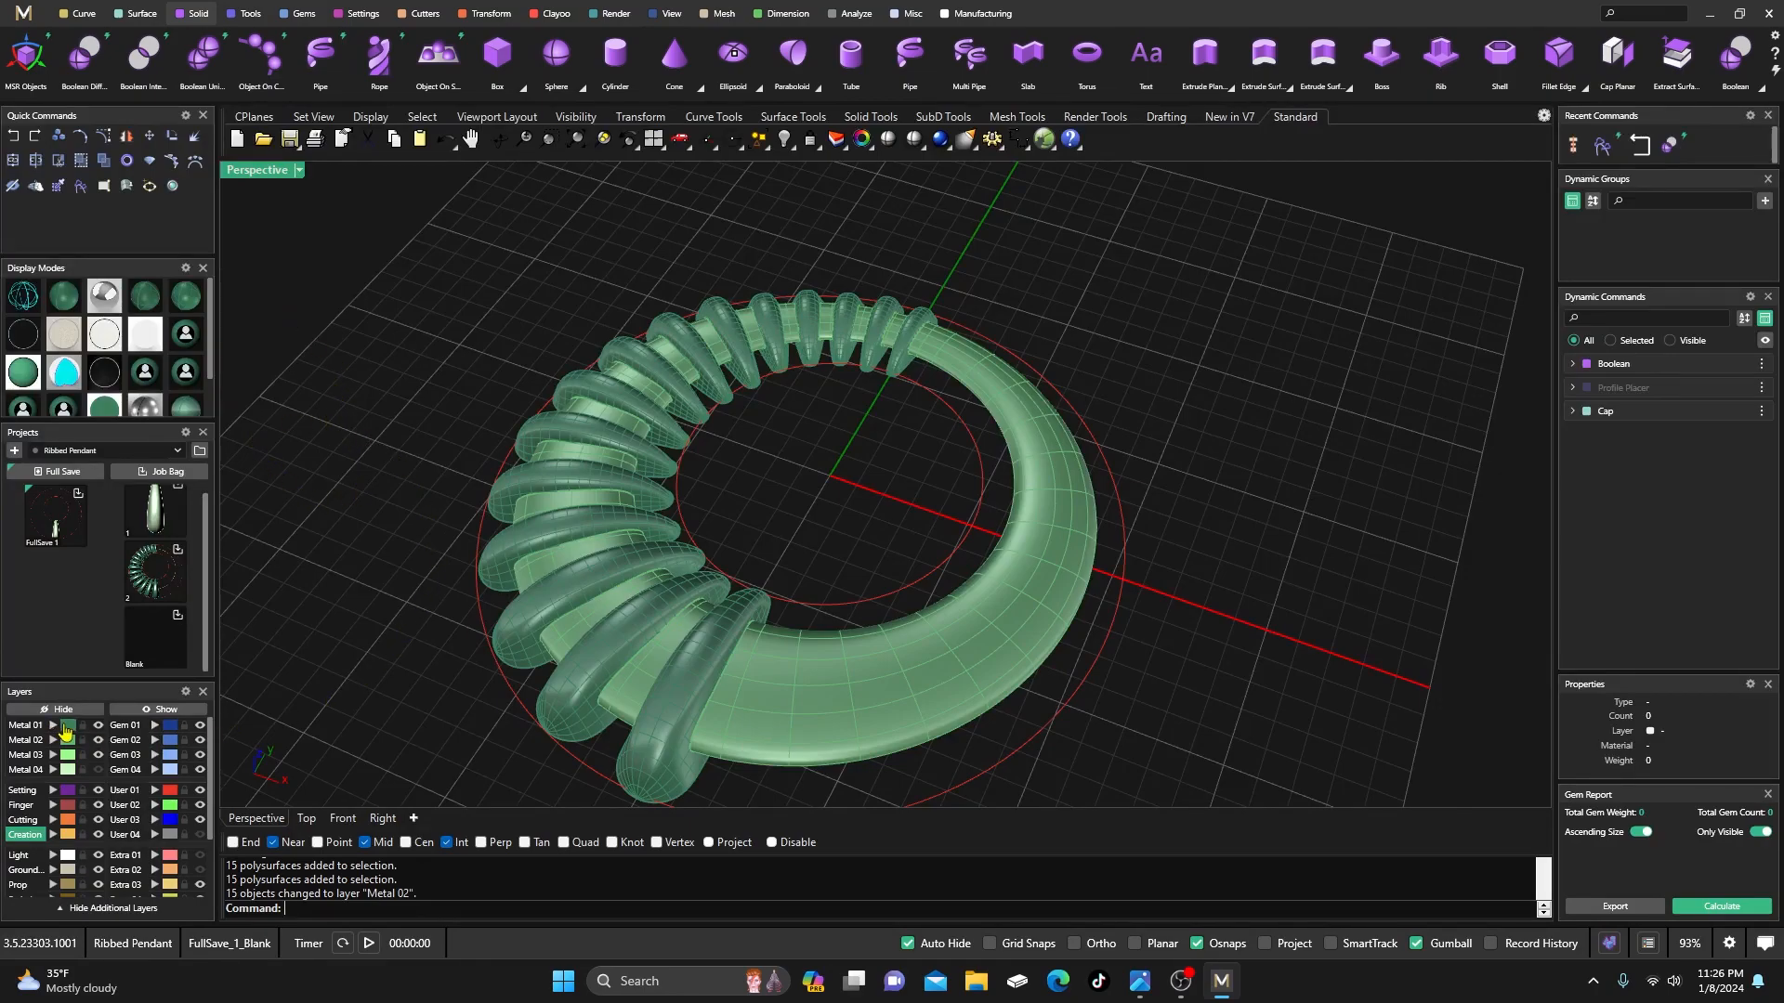
- Split all ribs on the Metal 01 layer, using the ring segments on the Metal 02 layer as cutting objects
click(65, 732)
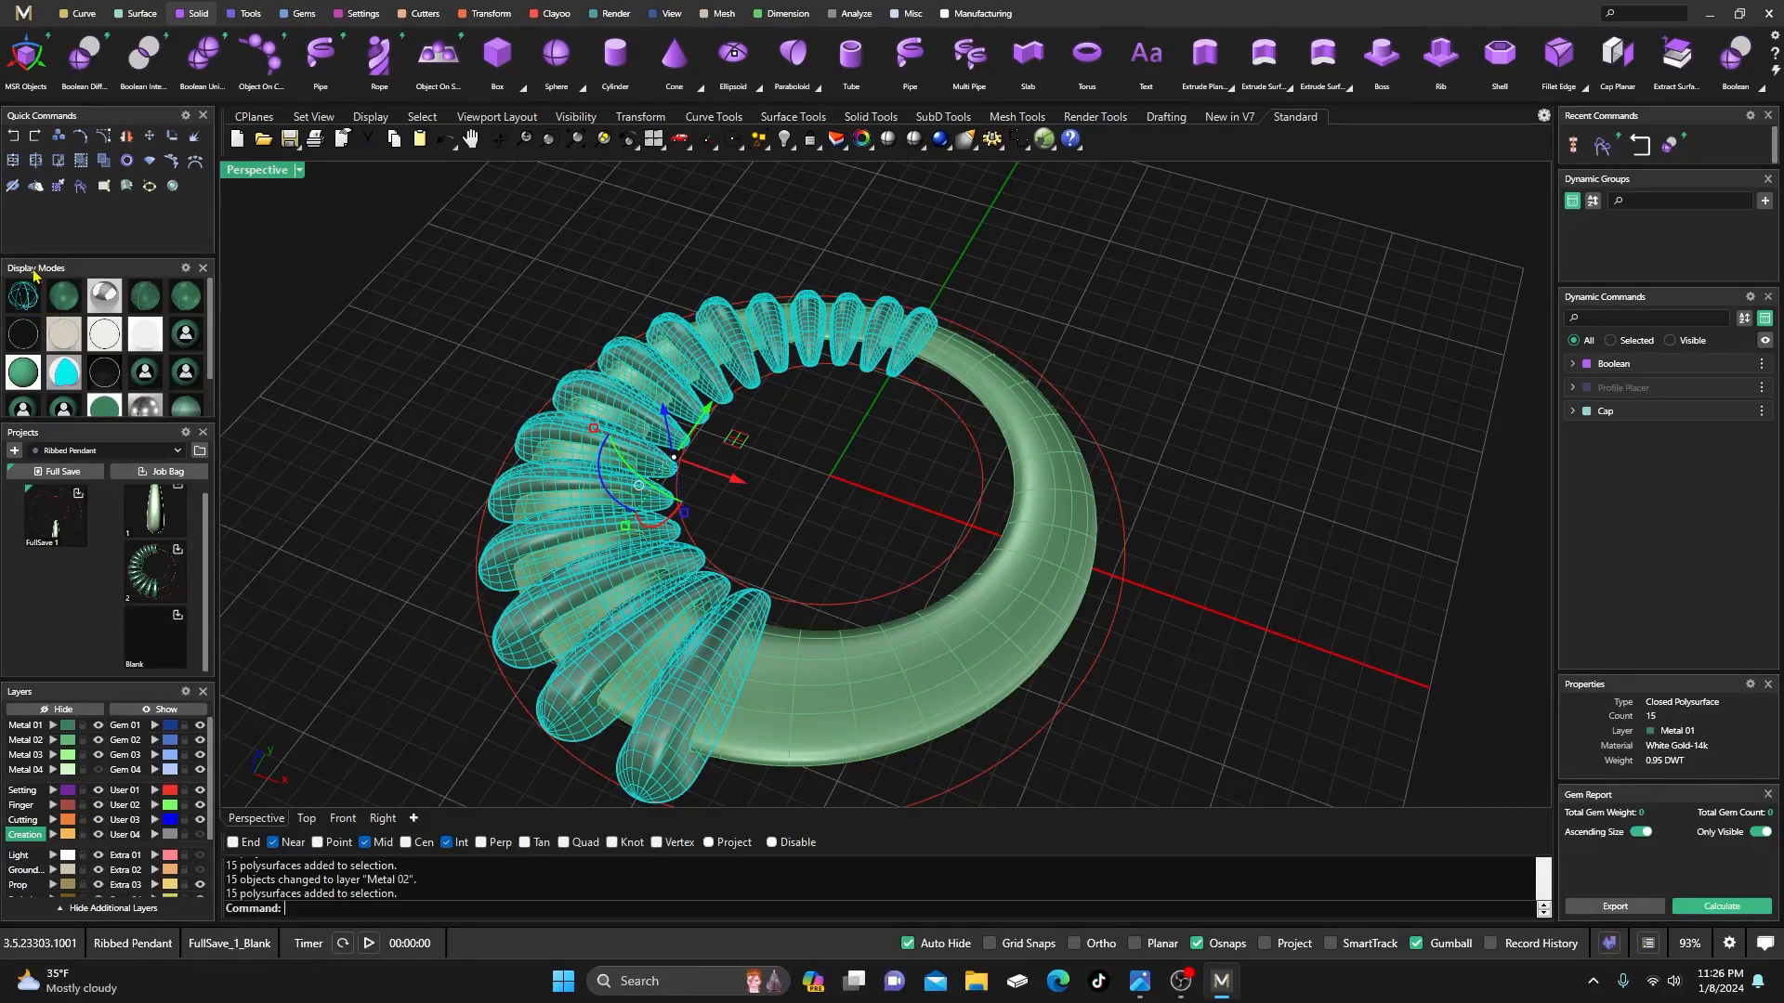
click(35, 161)
click(65, 739)
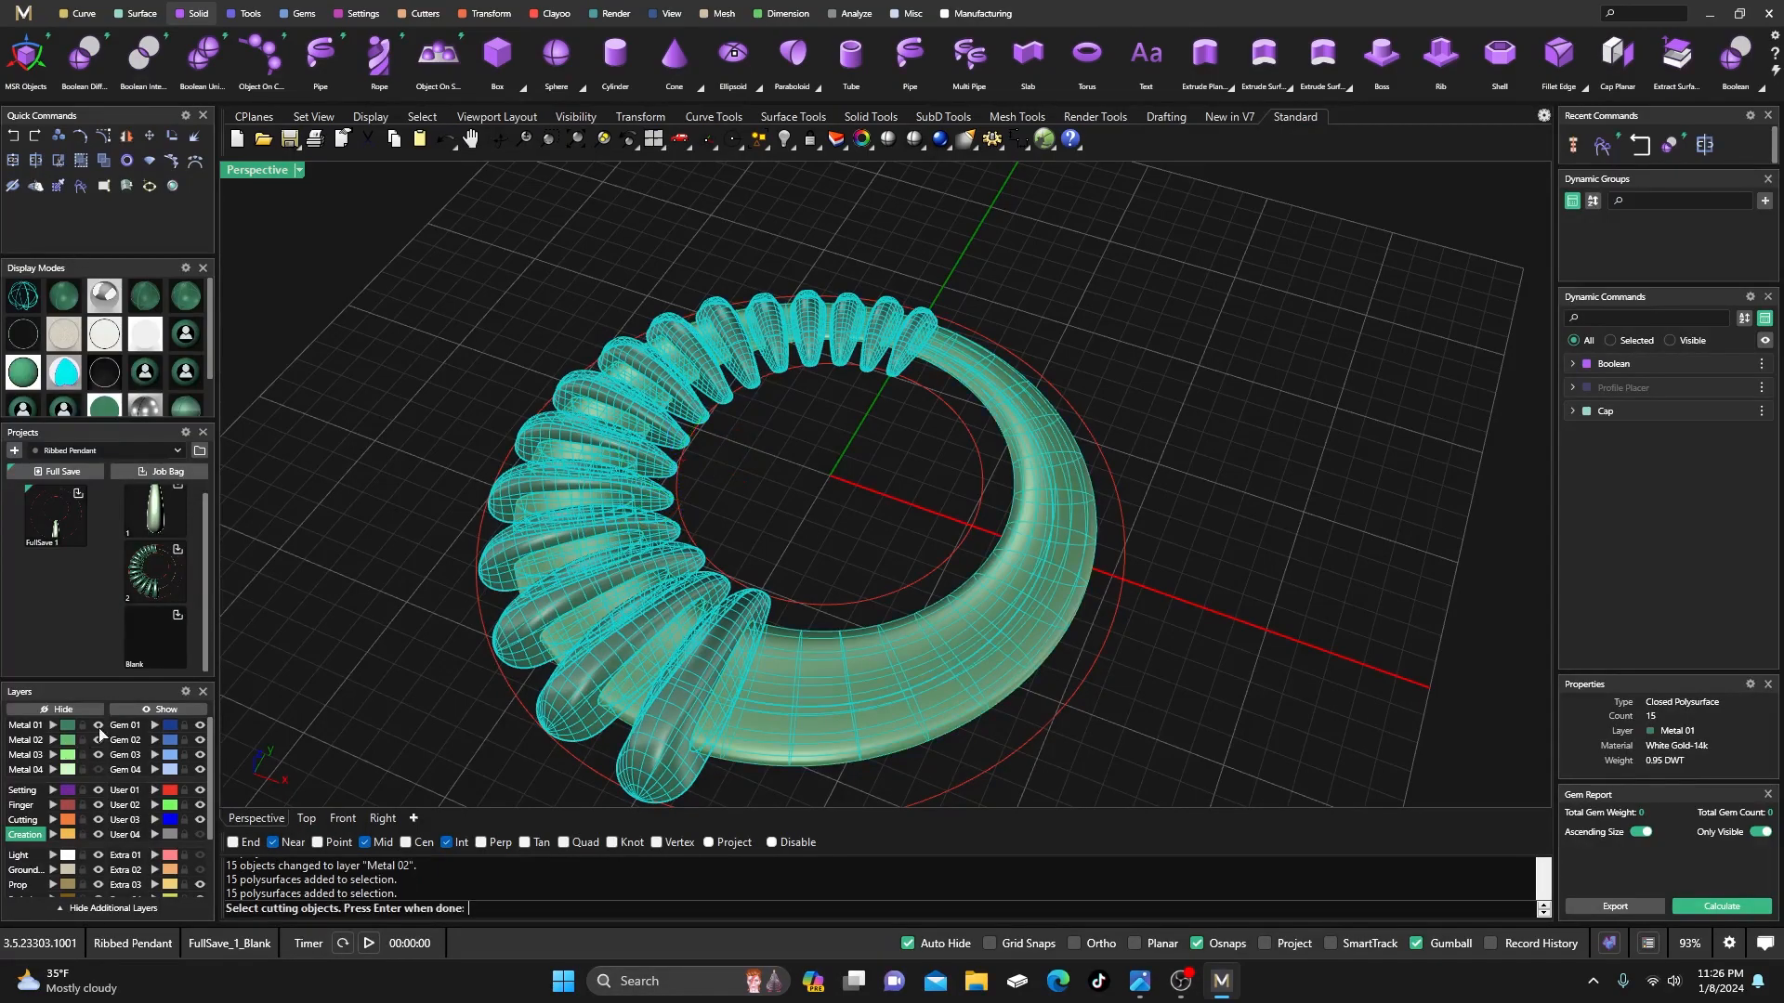
key(Return)
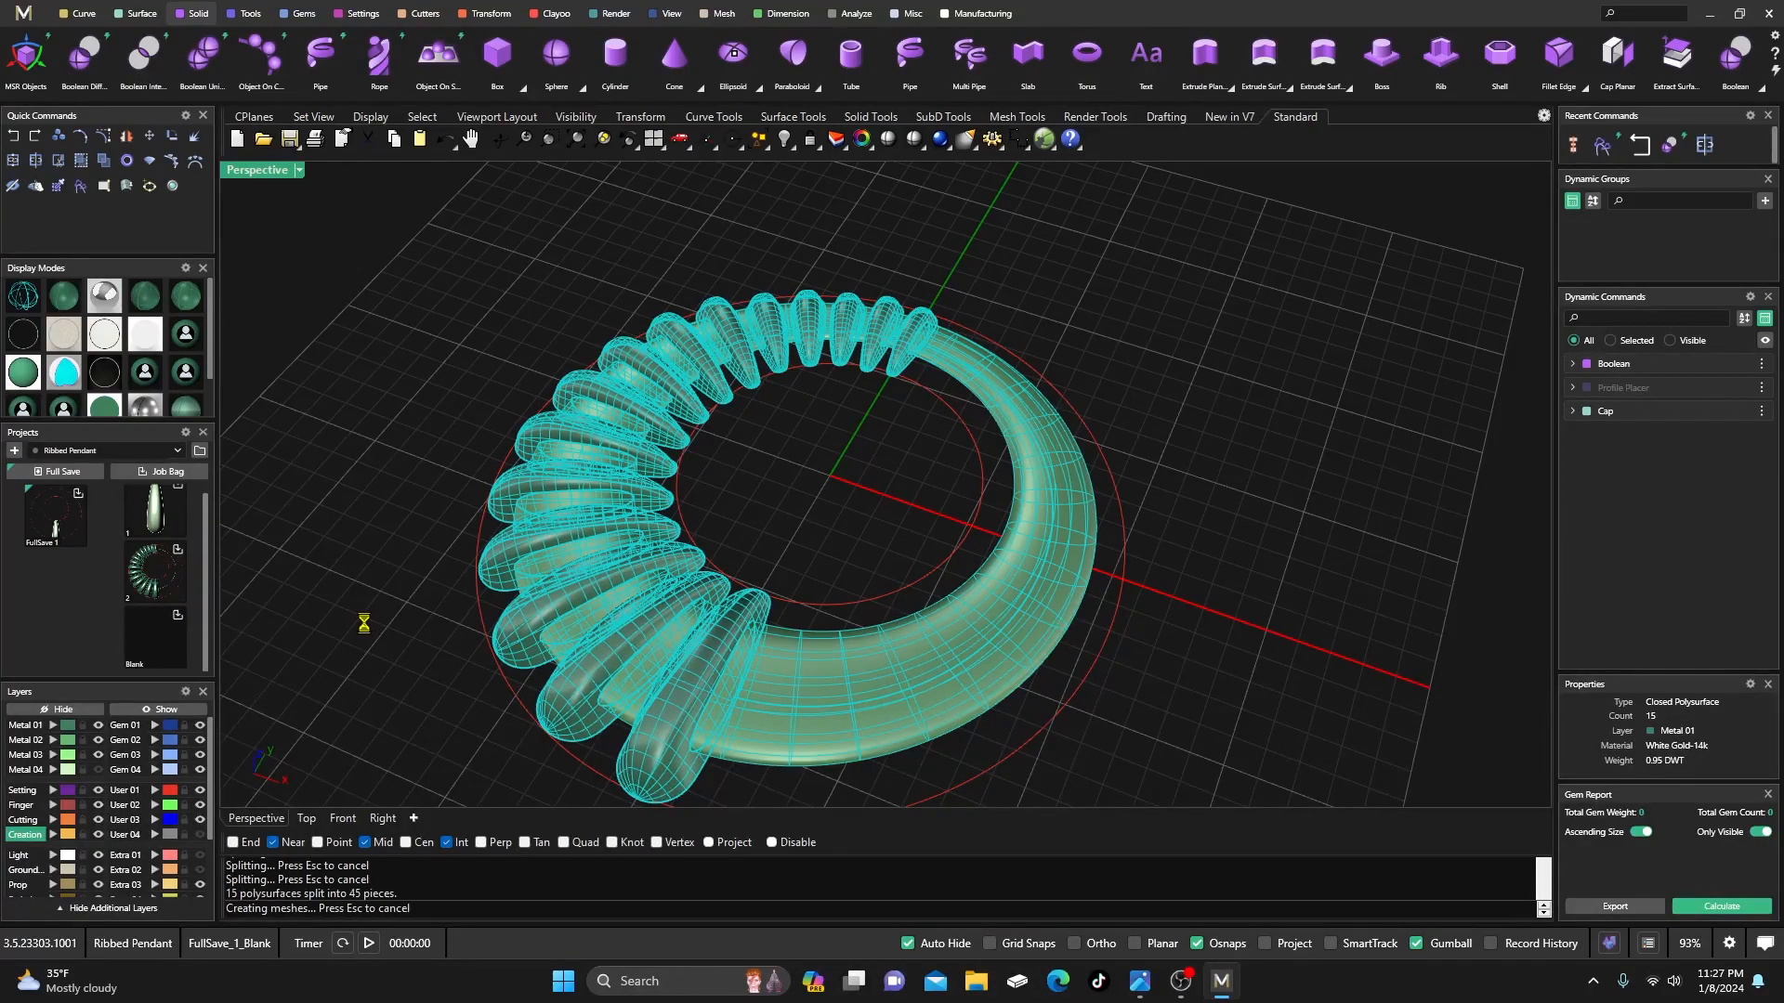
- Ungroup the ring segments and put the large smooth section on the Gem 04 layer, with that layer hidden
click(877, 709)
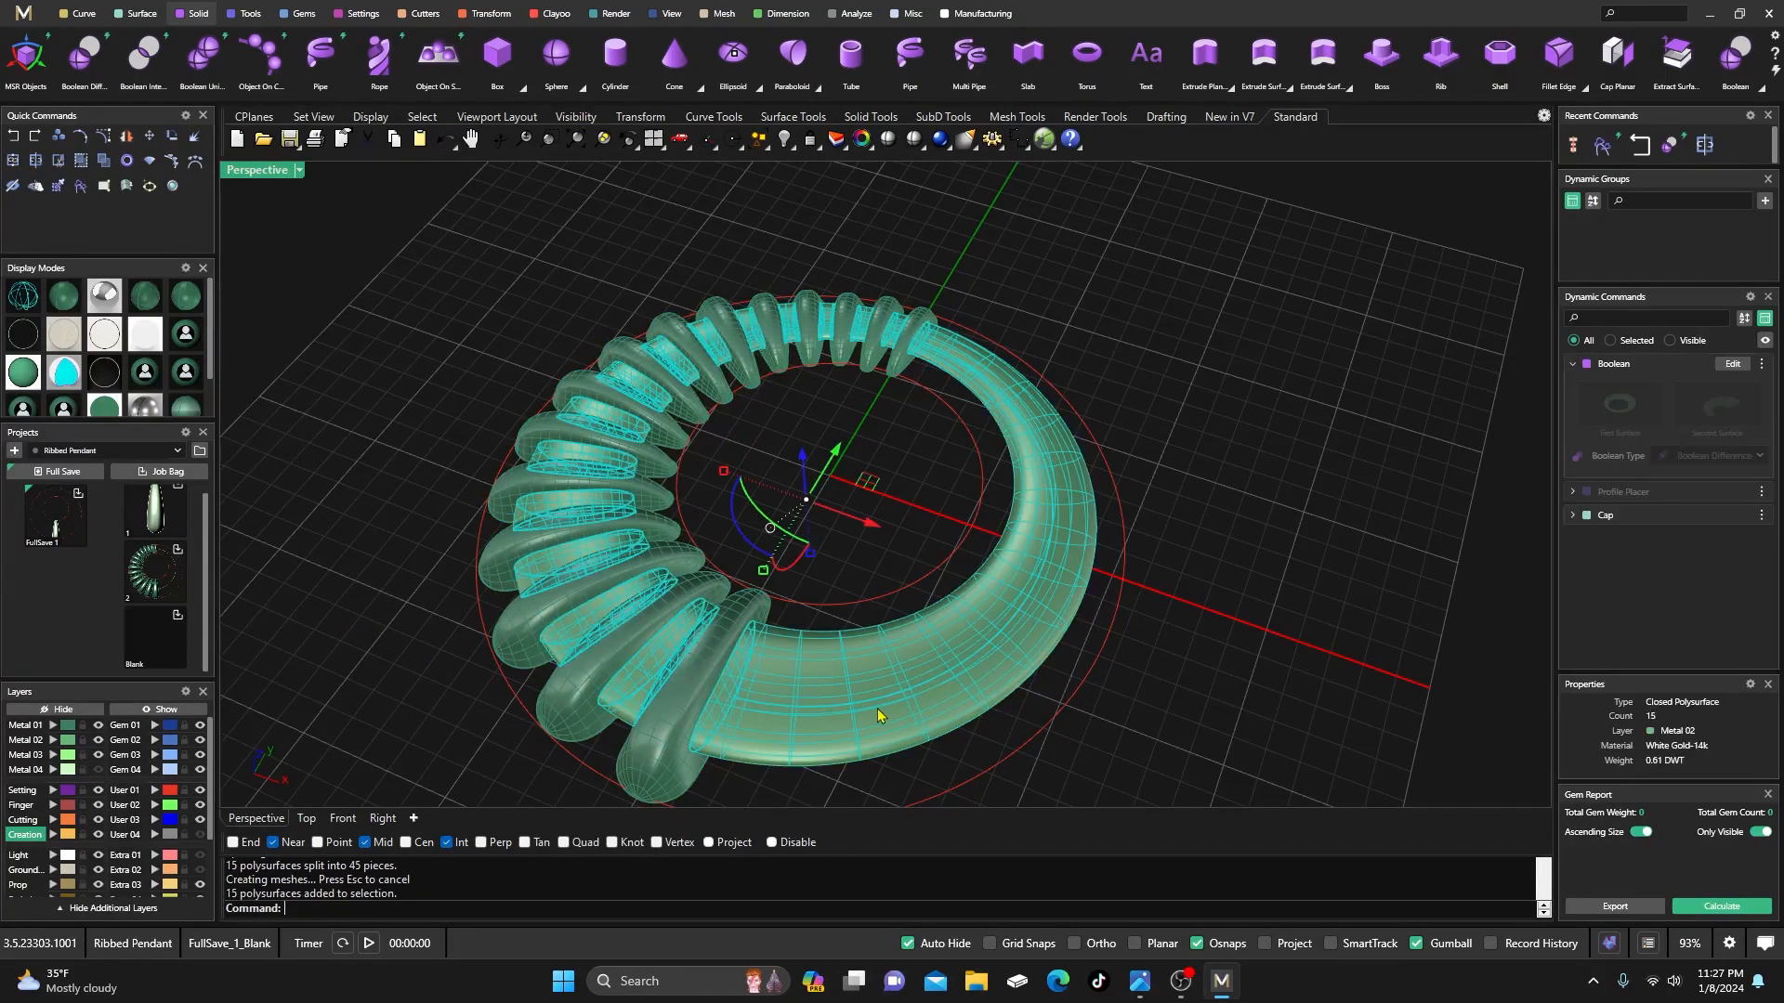
click(103, 161)
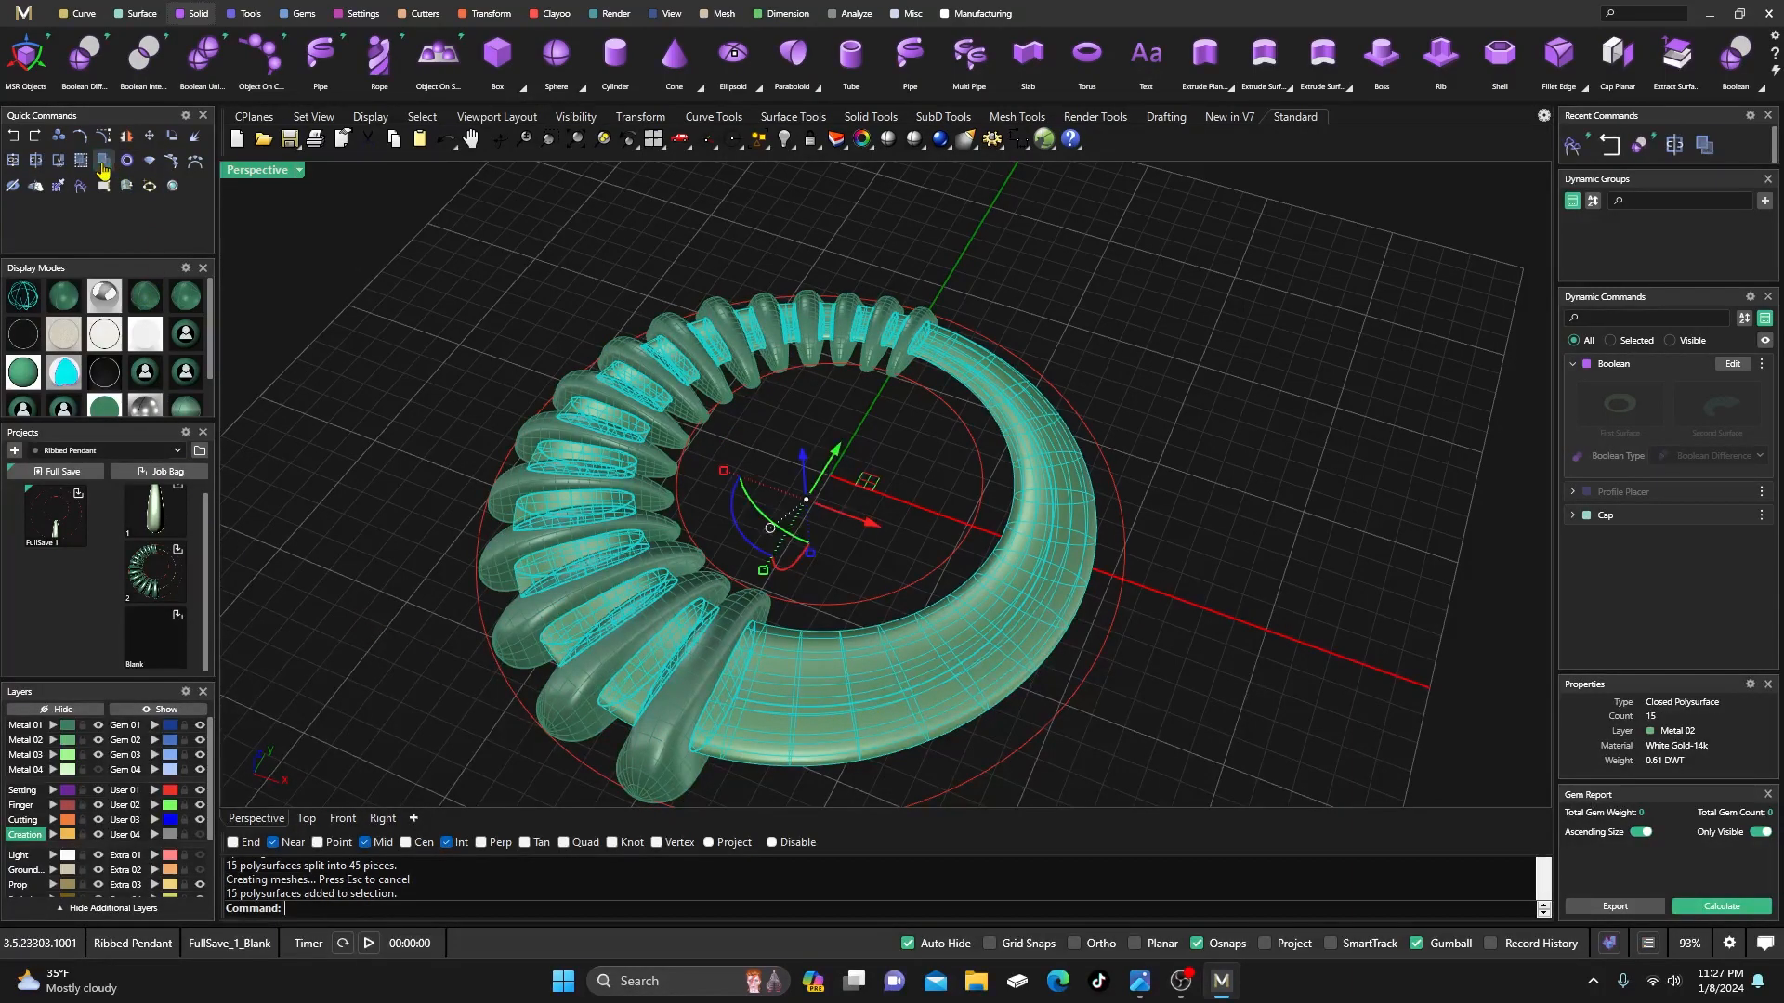
click(835, 708)
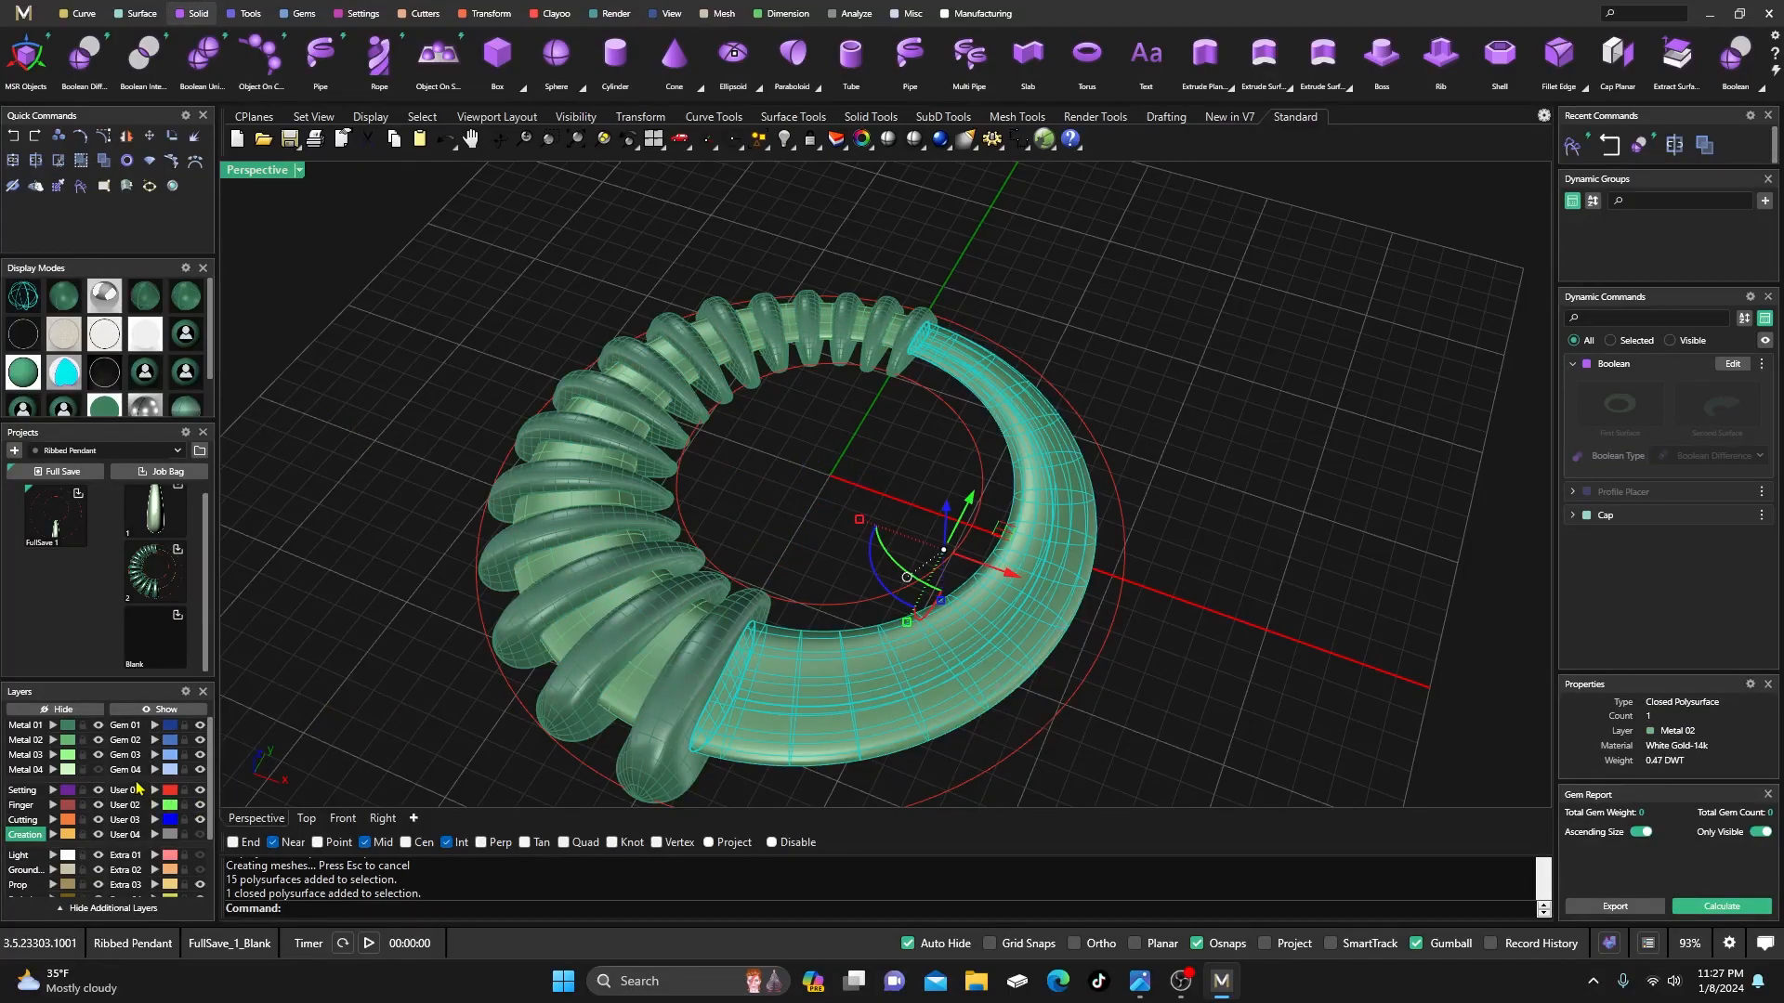
click(154, 771)
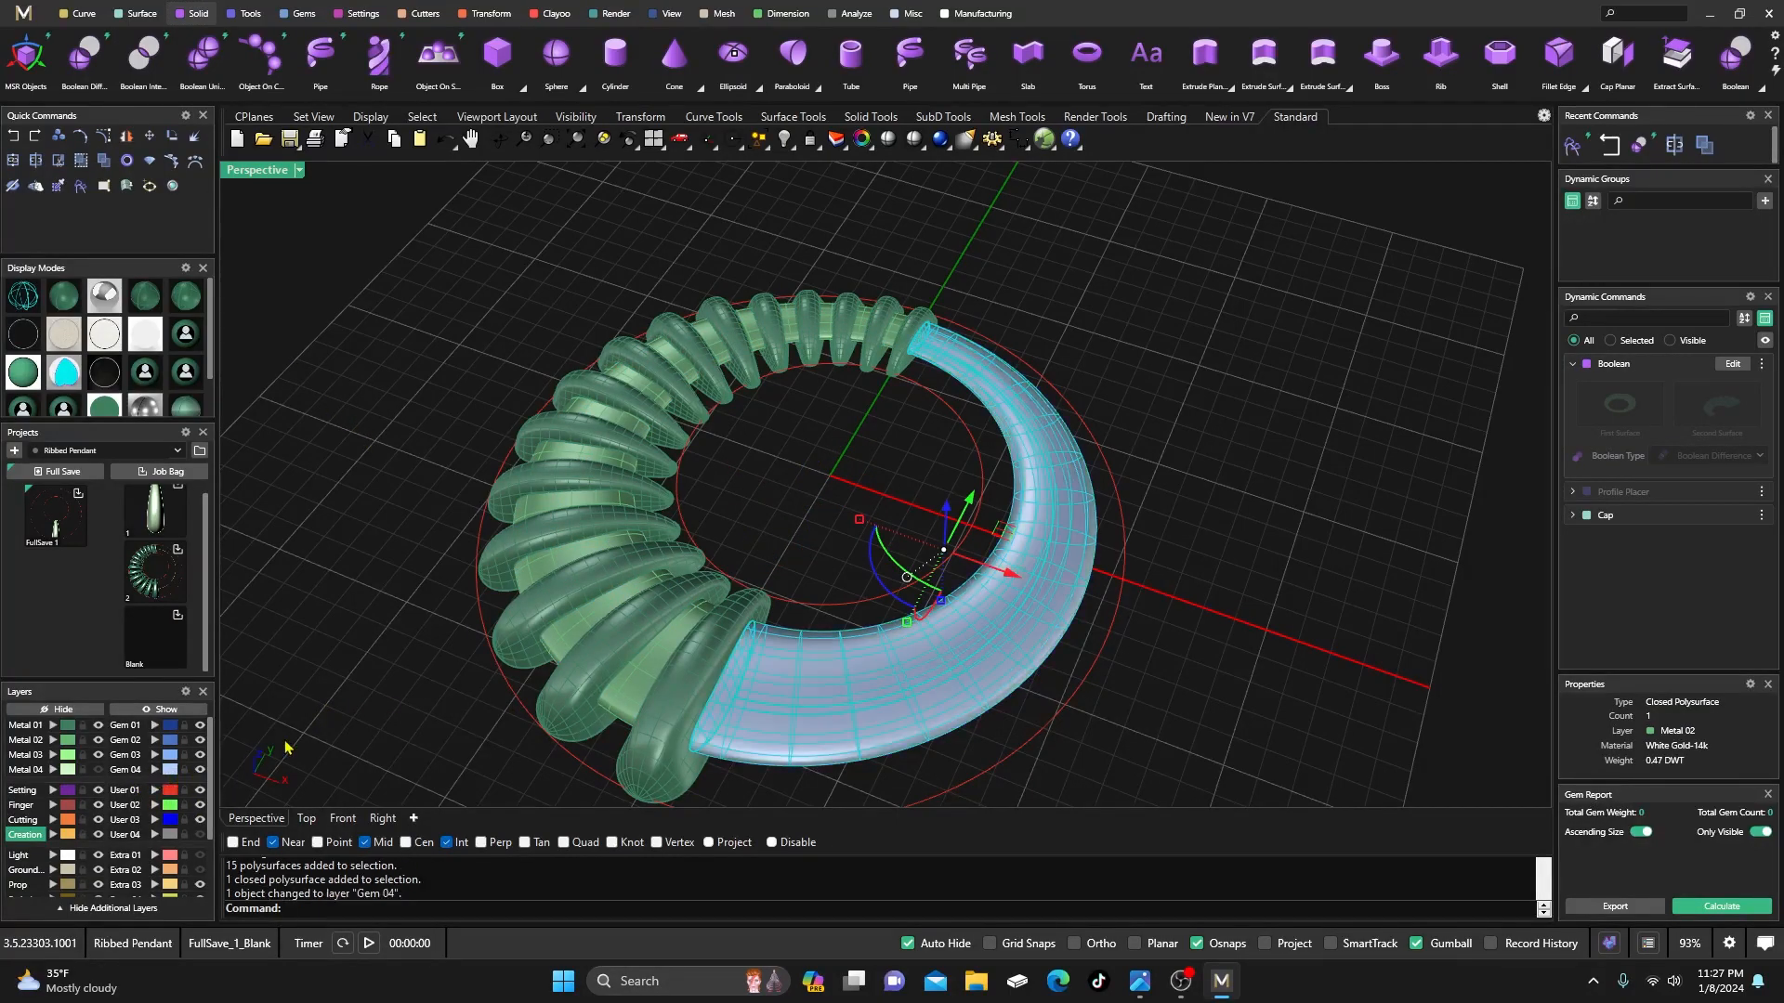
click(200, 771)
- Delete the split inner patches from the facing sides of the ribs at the wide end of the ring
right_drag(498, 739, 534, 701)
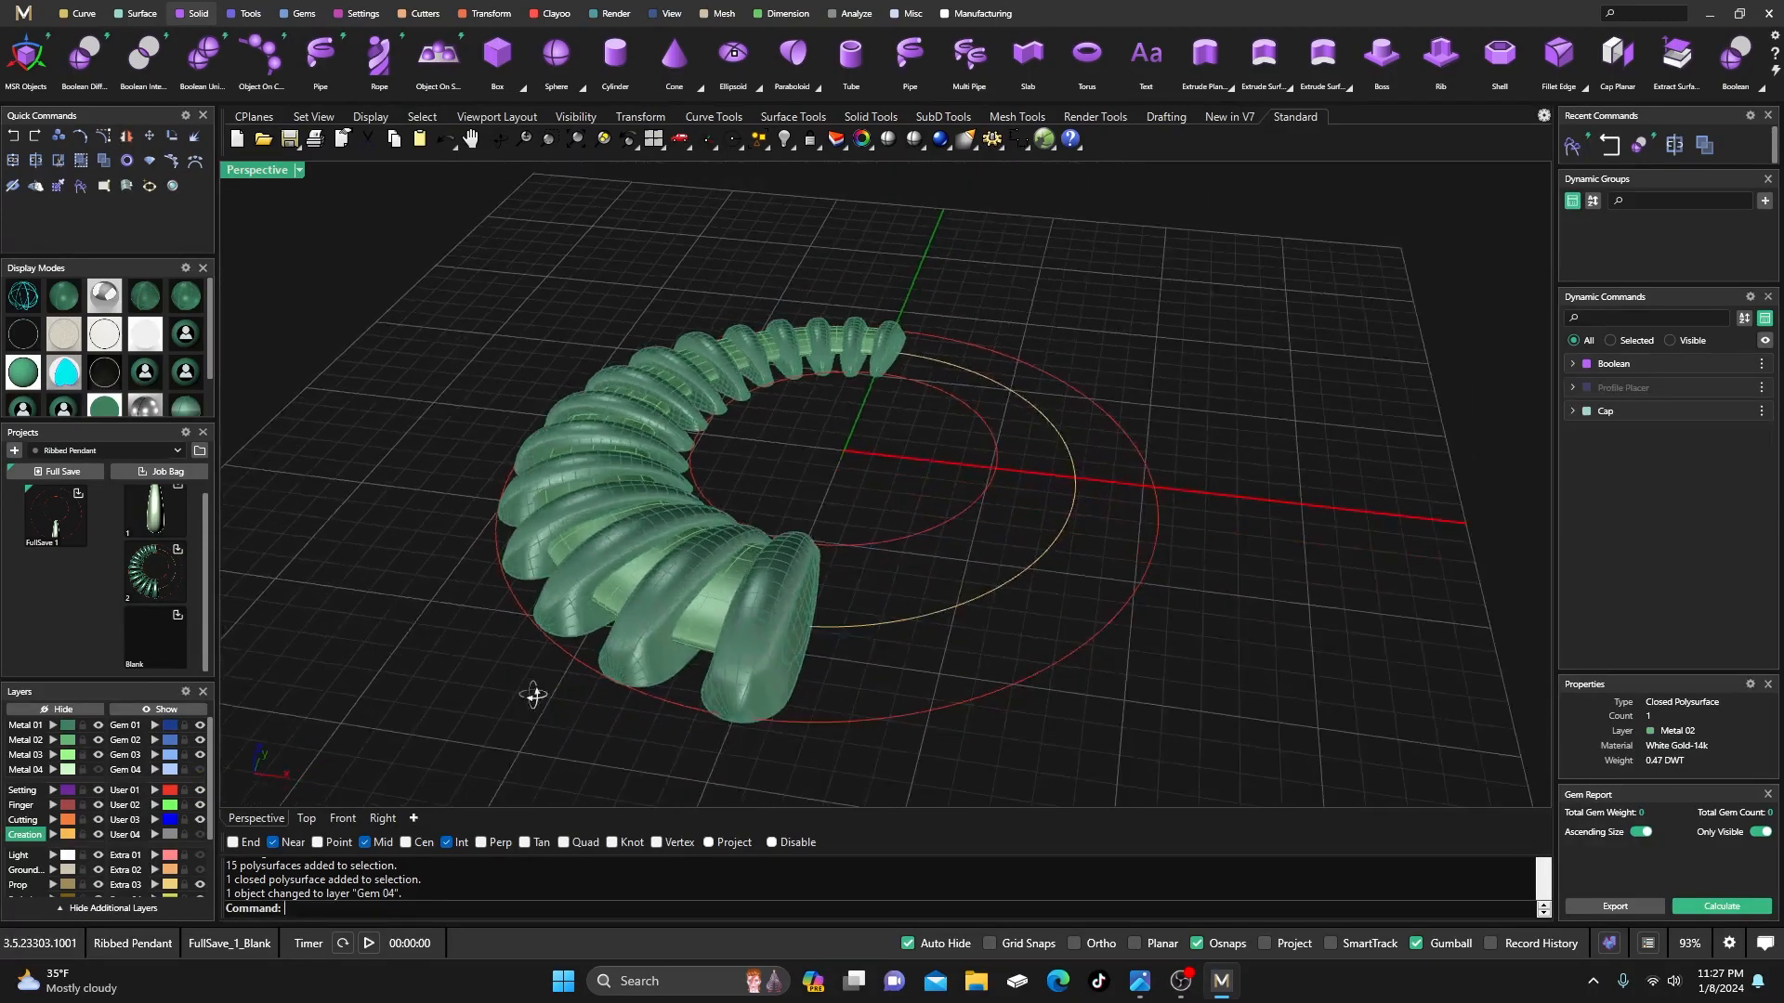
right_drag(279, 717, 430, 700)
scroll(1145, 593, up, 3)
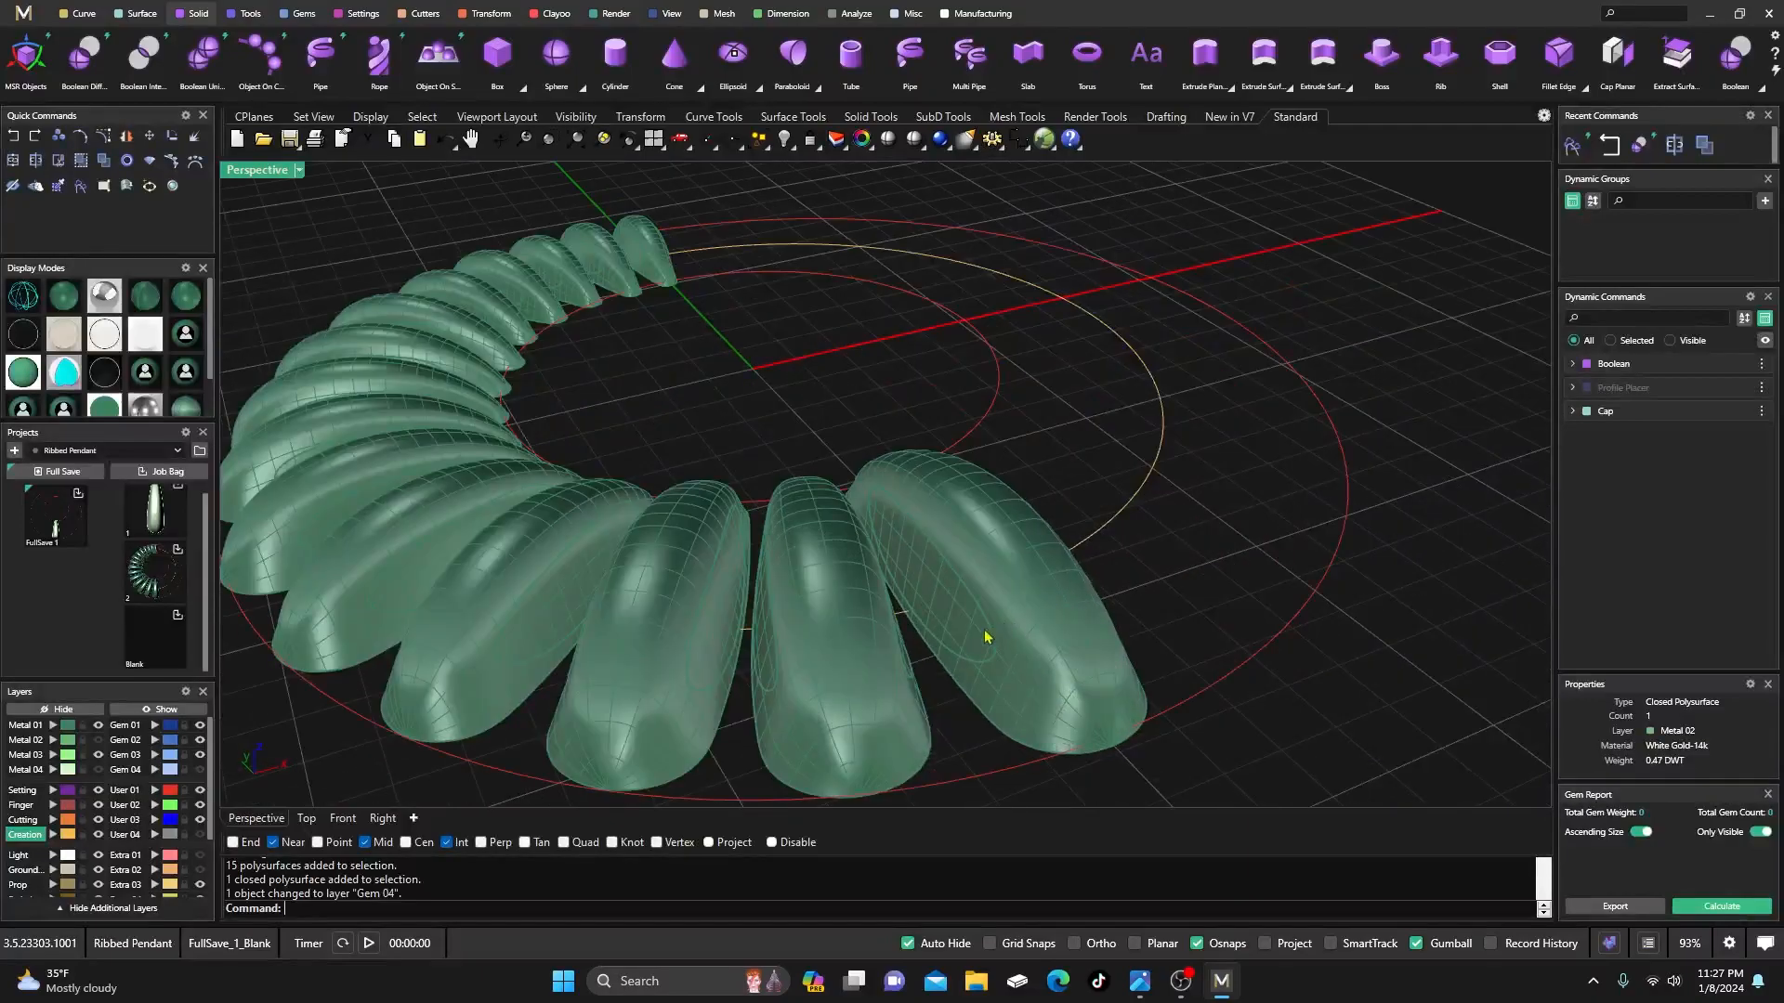
shift+click(941, 611)
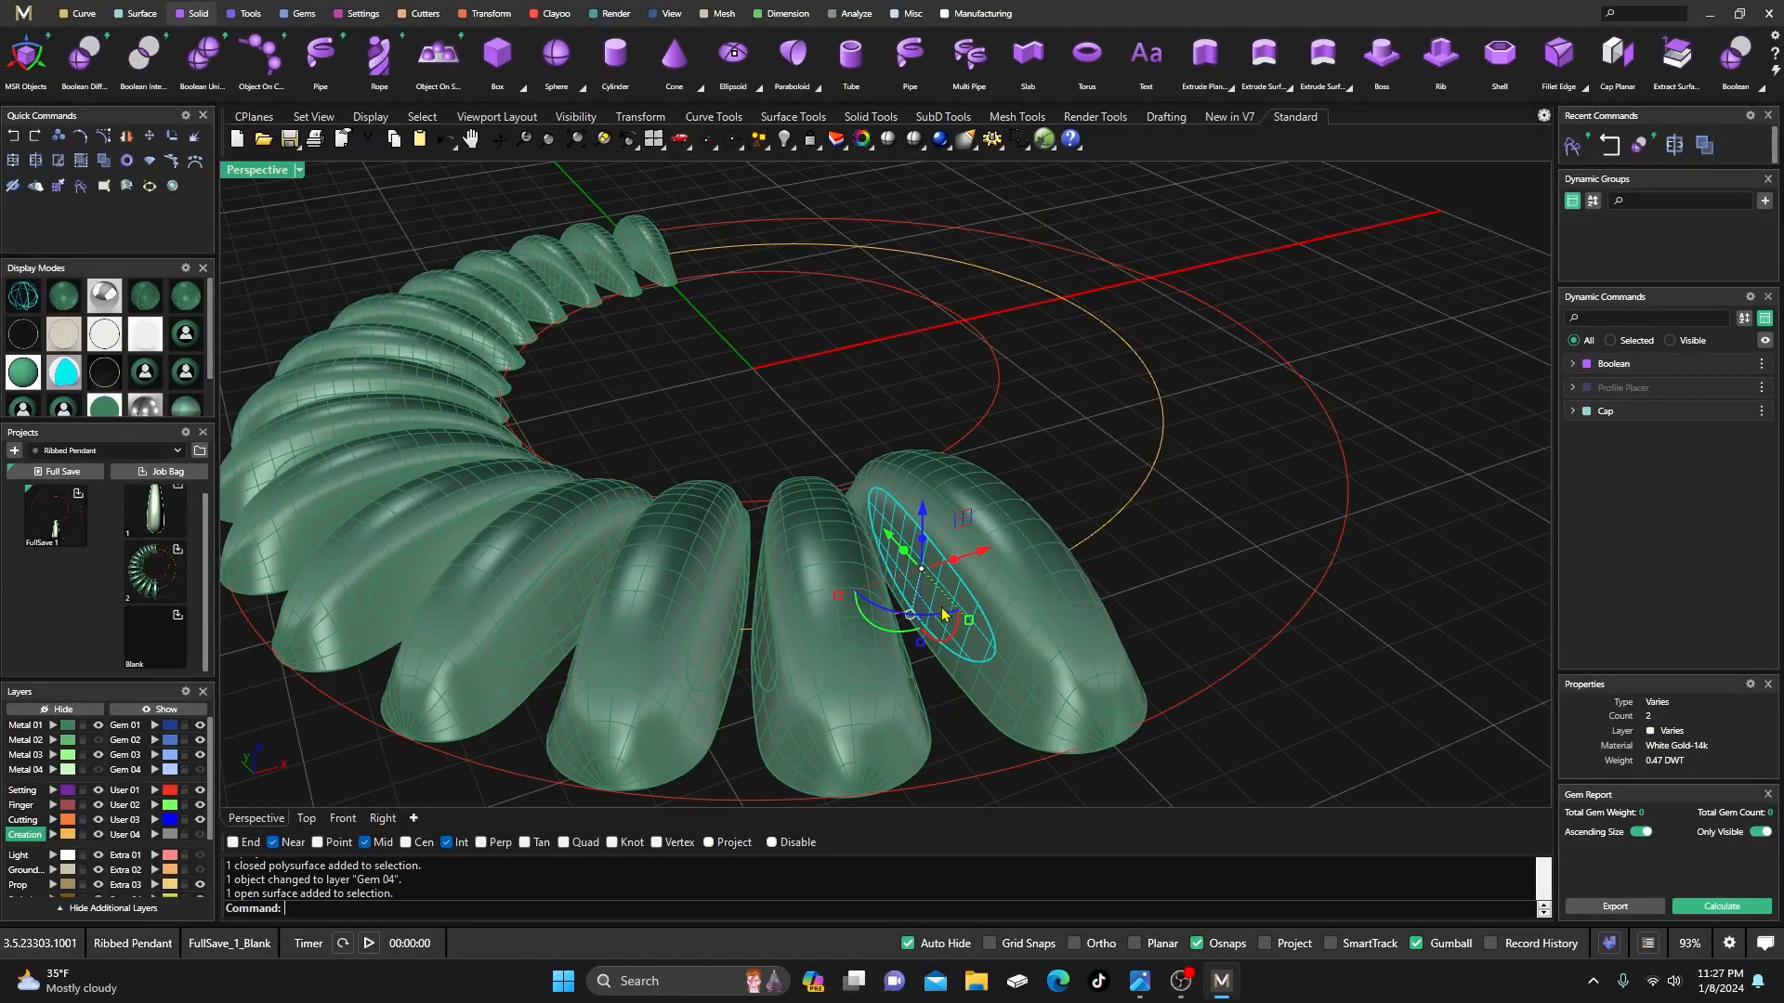
key(Delete)
right_drag(954, 612, 832, 666)
click(591, 452)
key(Delete)
mouse_move(610, 497)
right_down()
mouse_move(548, 503)
mouse_move(831, 561)
mouse_move(537, 467)
mouse_move(1028, 557)
mouse_move(579, 507)
right_up()
click(524, 498)
key(Delete)
click(914, 567)
key(Delete)
click(988, 550)
key(Delete)
click(420, 442)
key(Delete)
right_drag(420, 442, 706, 522)
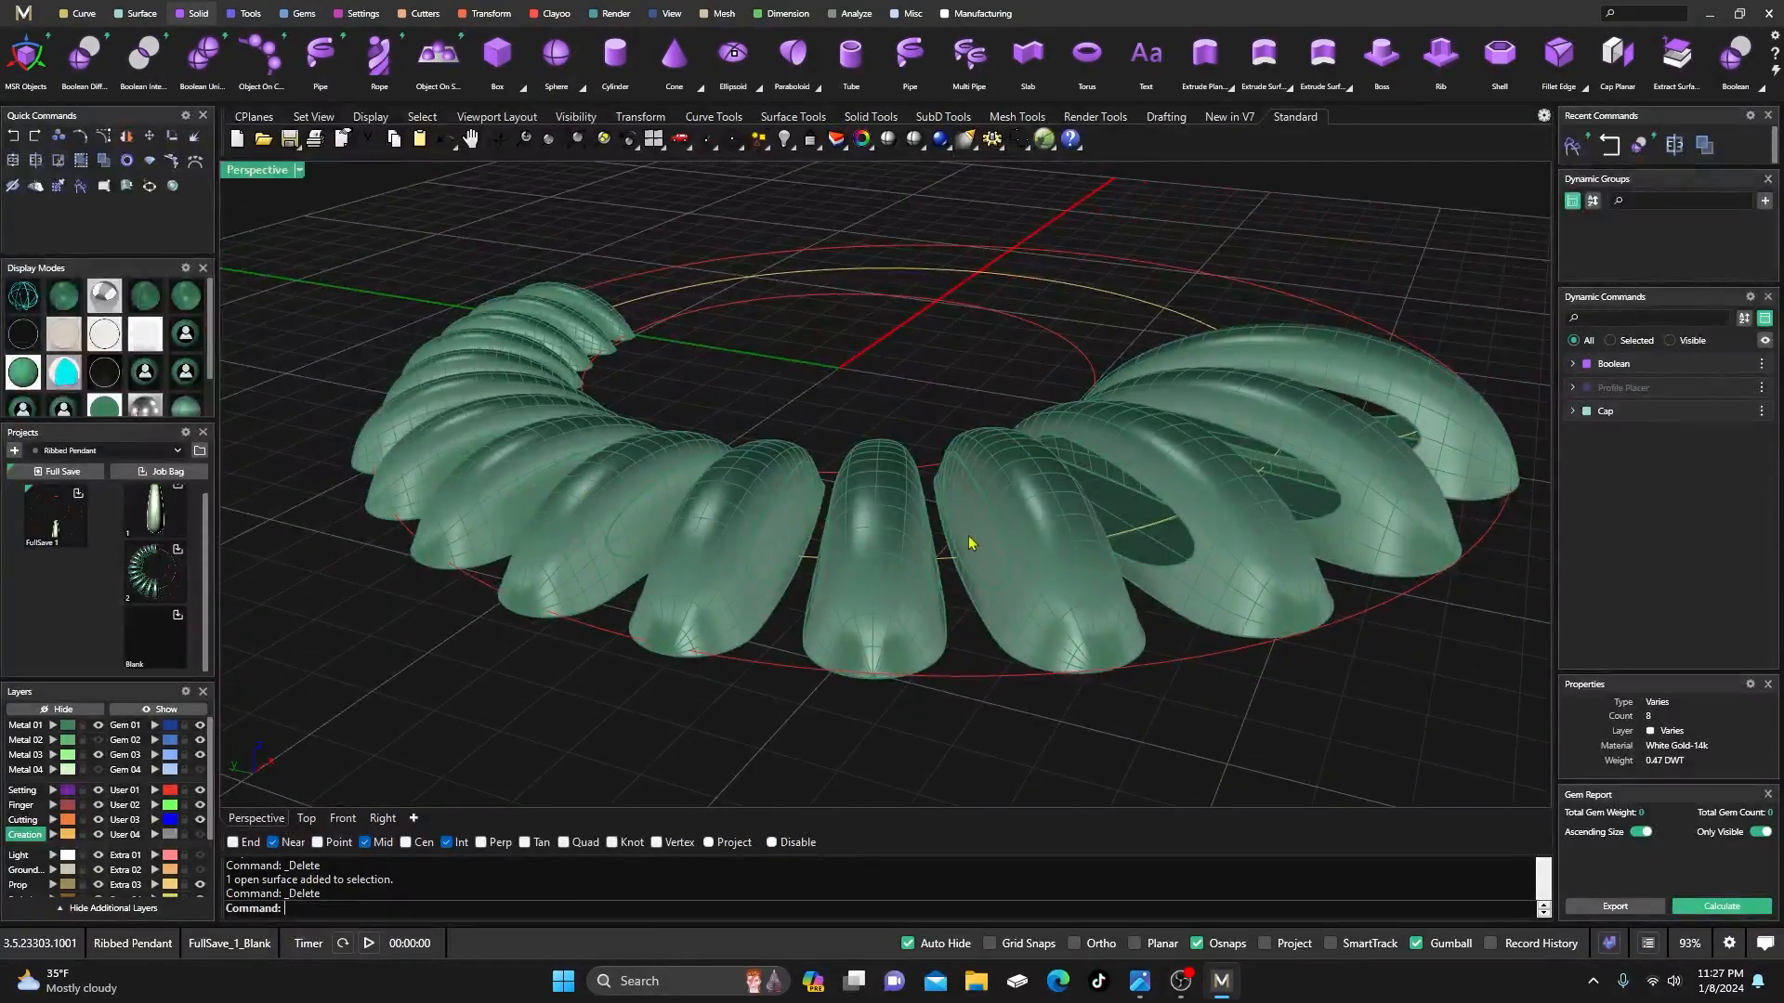
- Delete the inner patches from the facing sides of the ribs in the middle stretch of the ring
right_drag(944, 573, 895, 557)
click(768, 509)
key(Delete)
click(1030, 535)
key(Delete)
right_drag(1029, 535, 805, 536)
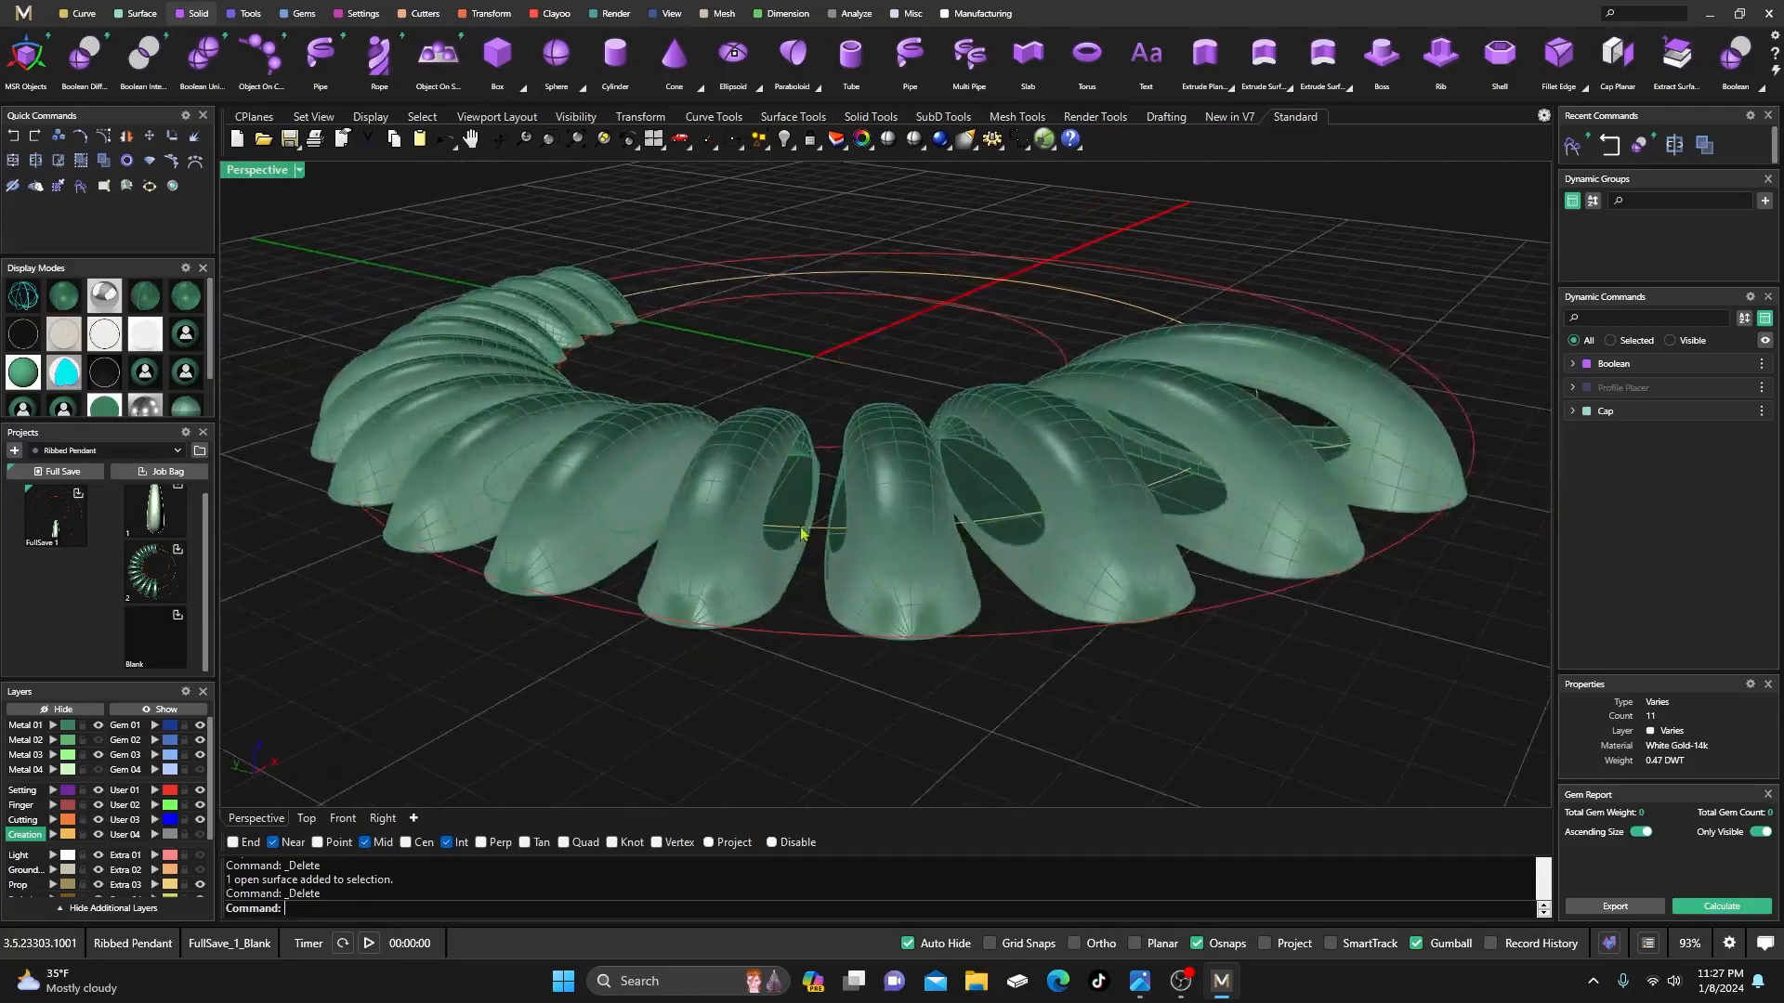
right_drag(693, 583, 760, 520)
right_drag(709, 605, 752, 609)
click(1002, 555)
key(Delete)
click(744, 563)
key(Delete)
click(1094, 569)
key(Delete)
click(678, 561)
right_drag(677, 561, 685, 605)
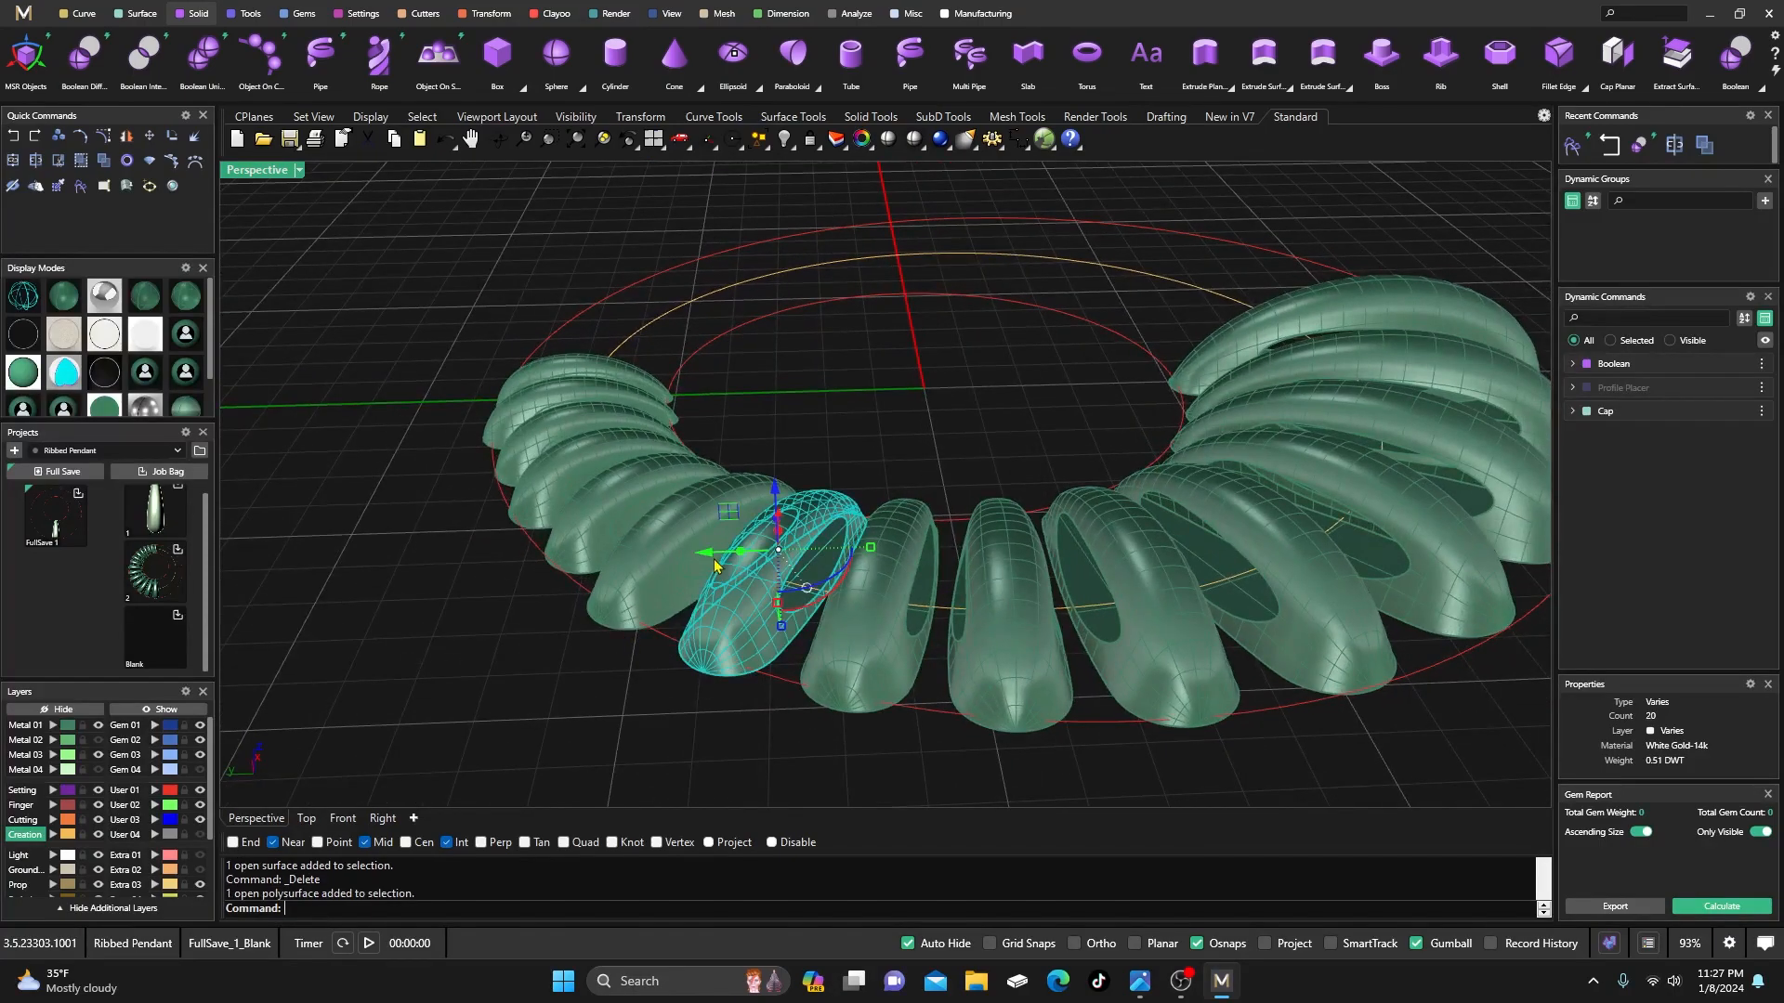
key(Delete)
click(13, 136)
click(612, 663)
- Delete the inner patches between the smaller ribs approaching the narrow end of the ring
scroll(711, 579, up, 5)
click(712, 527)
key(Delete)
right_drag(696, 566, 746, 550)
click(718, 482)
key(Delete)
click(788, 494)
key(Delete)
click(788, 513)
key(Delete)
click(821, 479)
key(Delete)
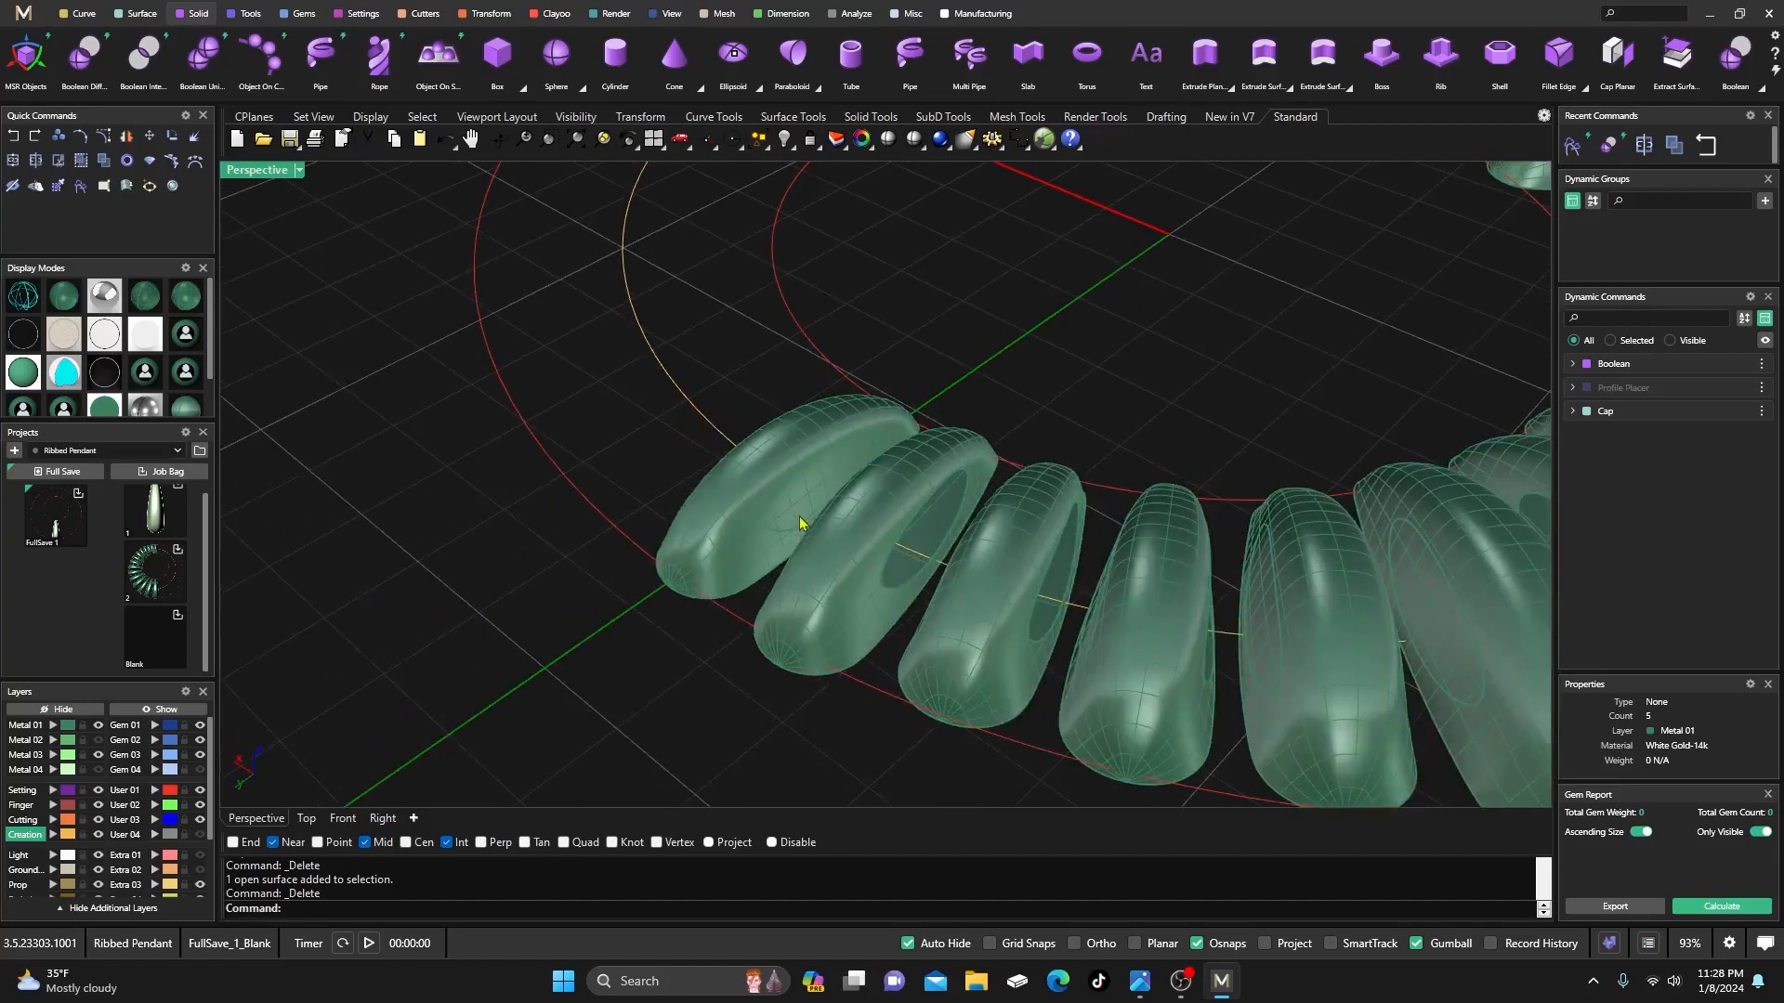
right_drag(446, 720, 673, 801)
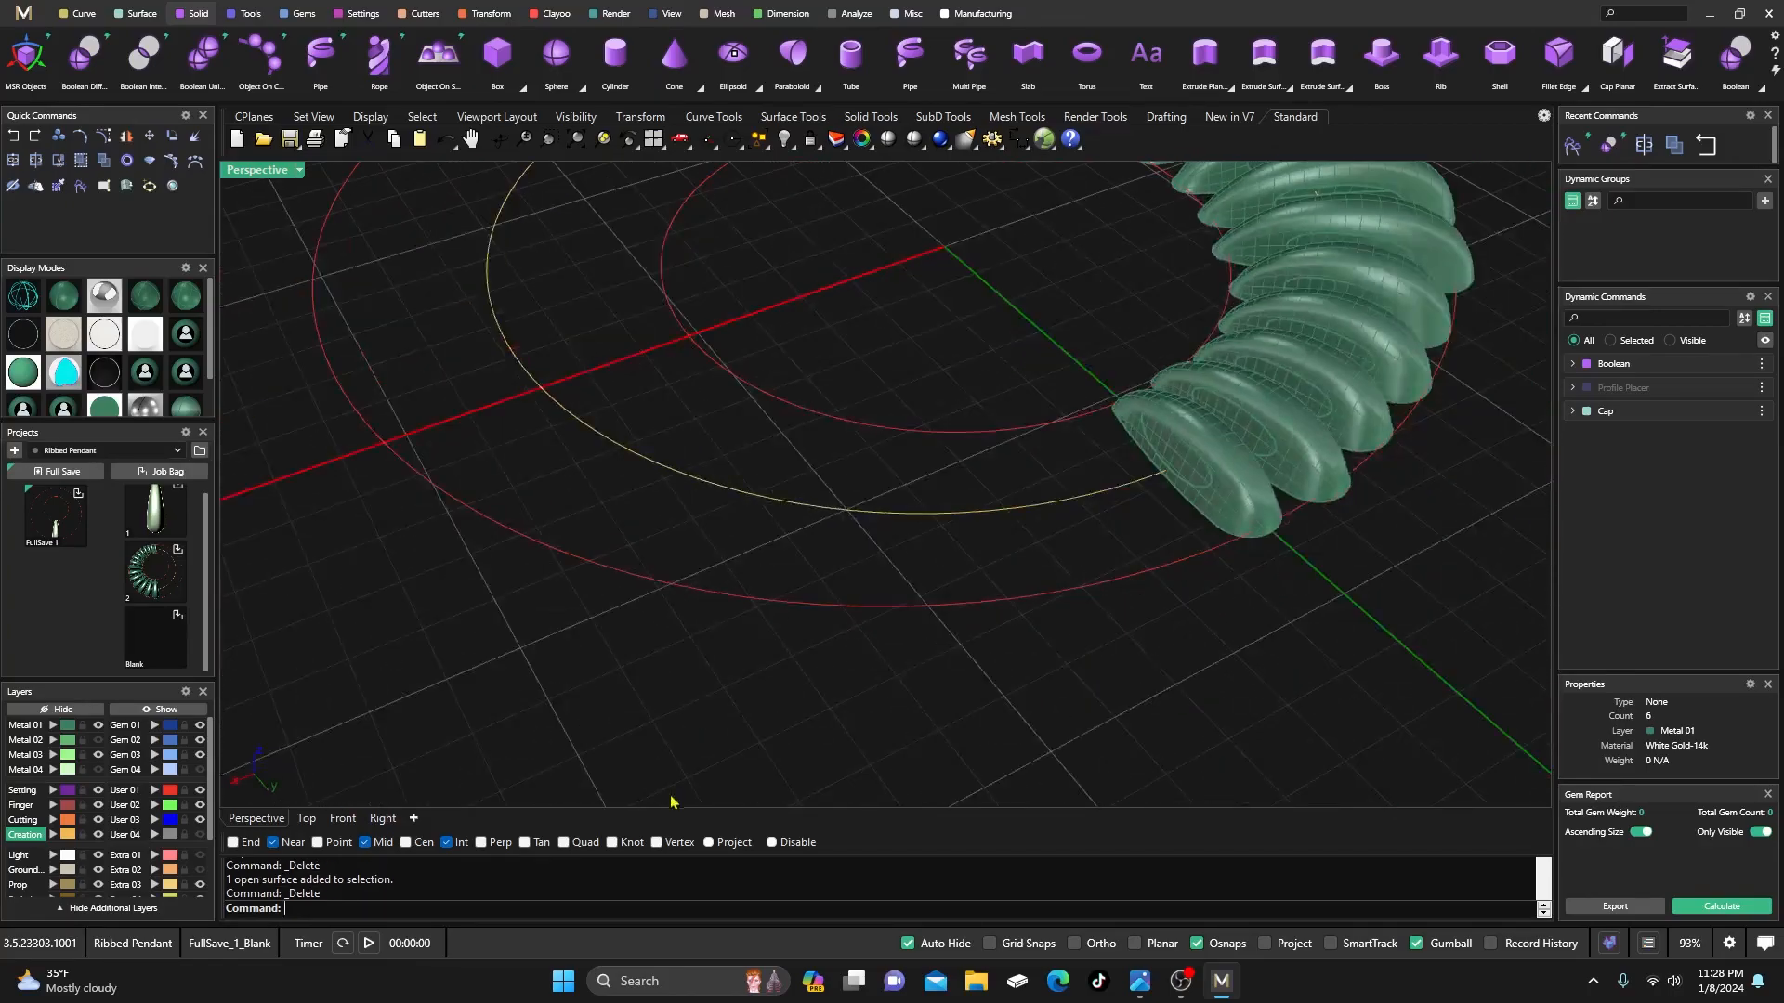
scroll(656, 804, down, 5)
scroll(882, 749, up, 5)
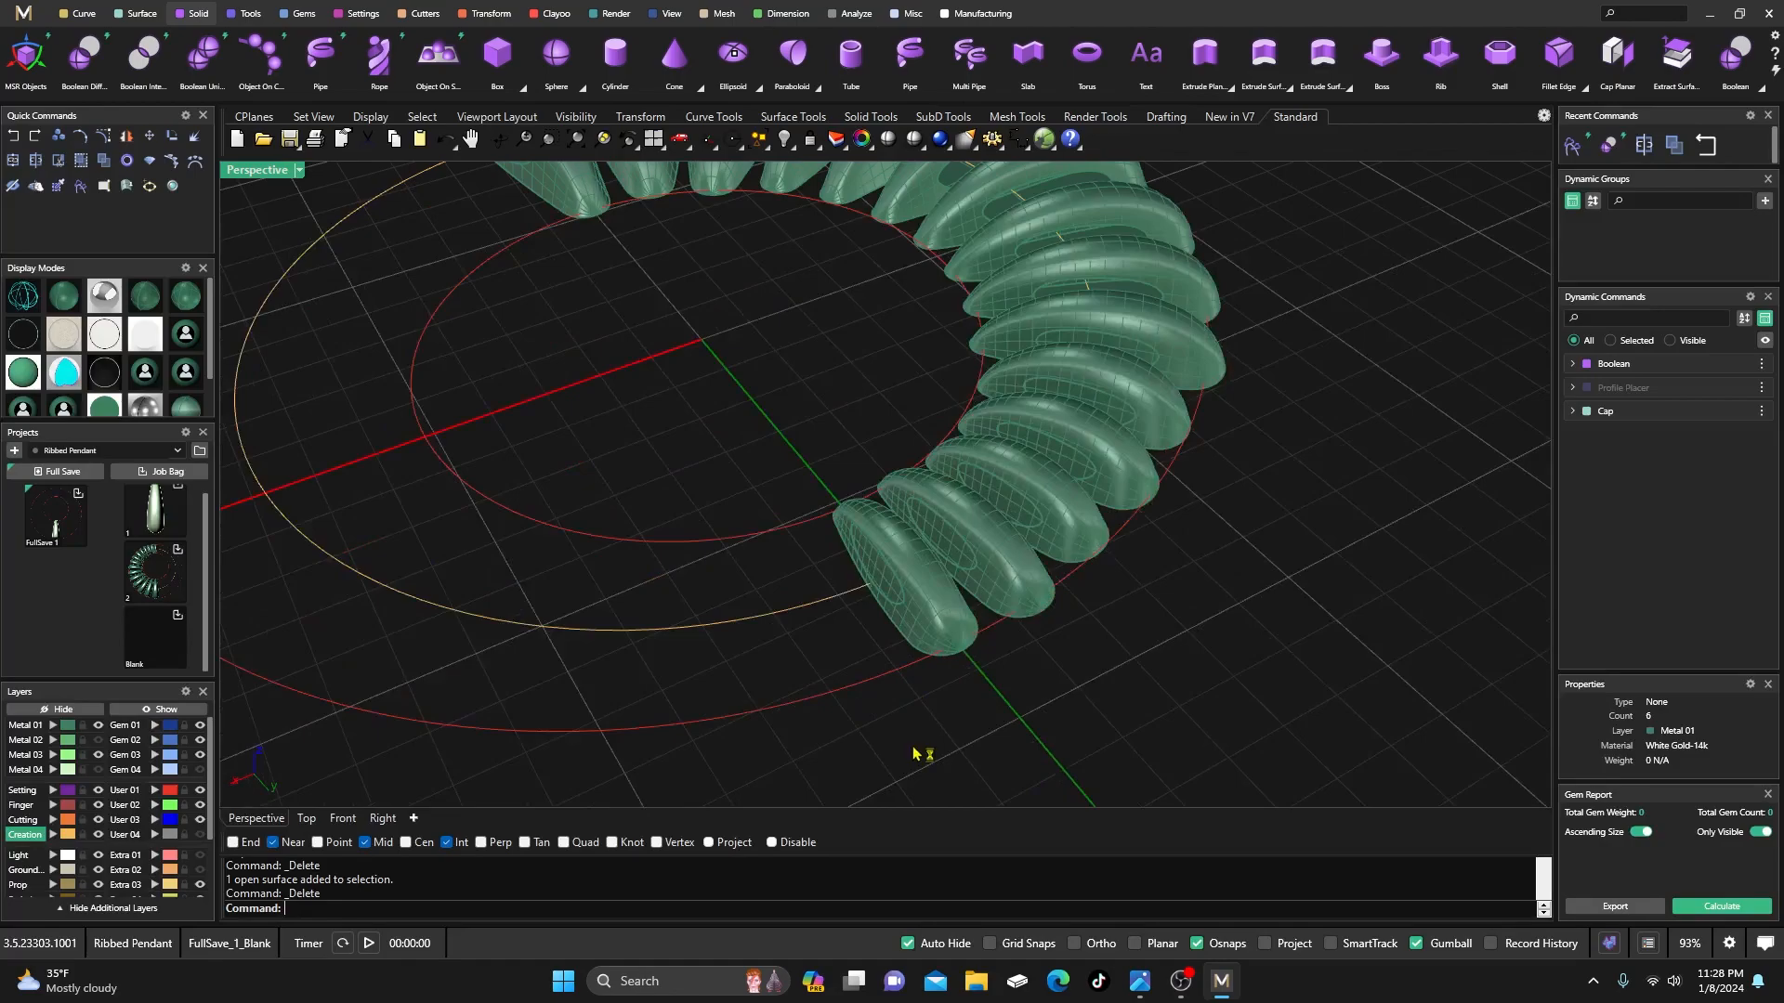
click(906, 561)
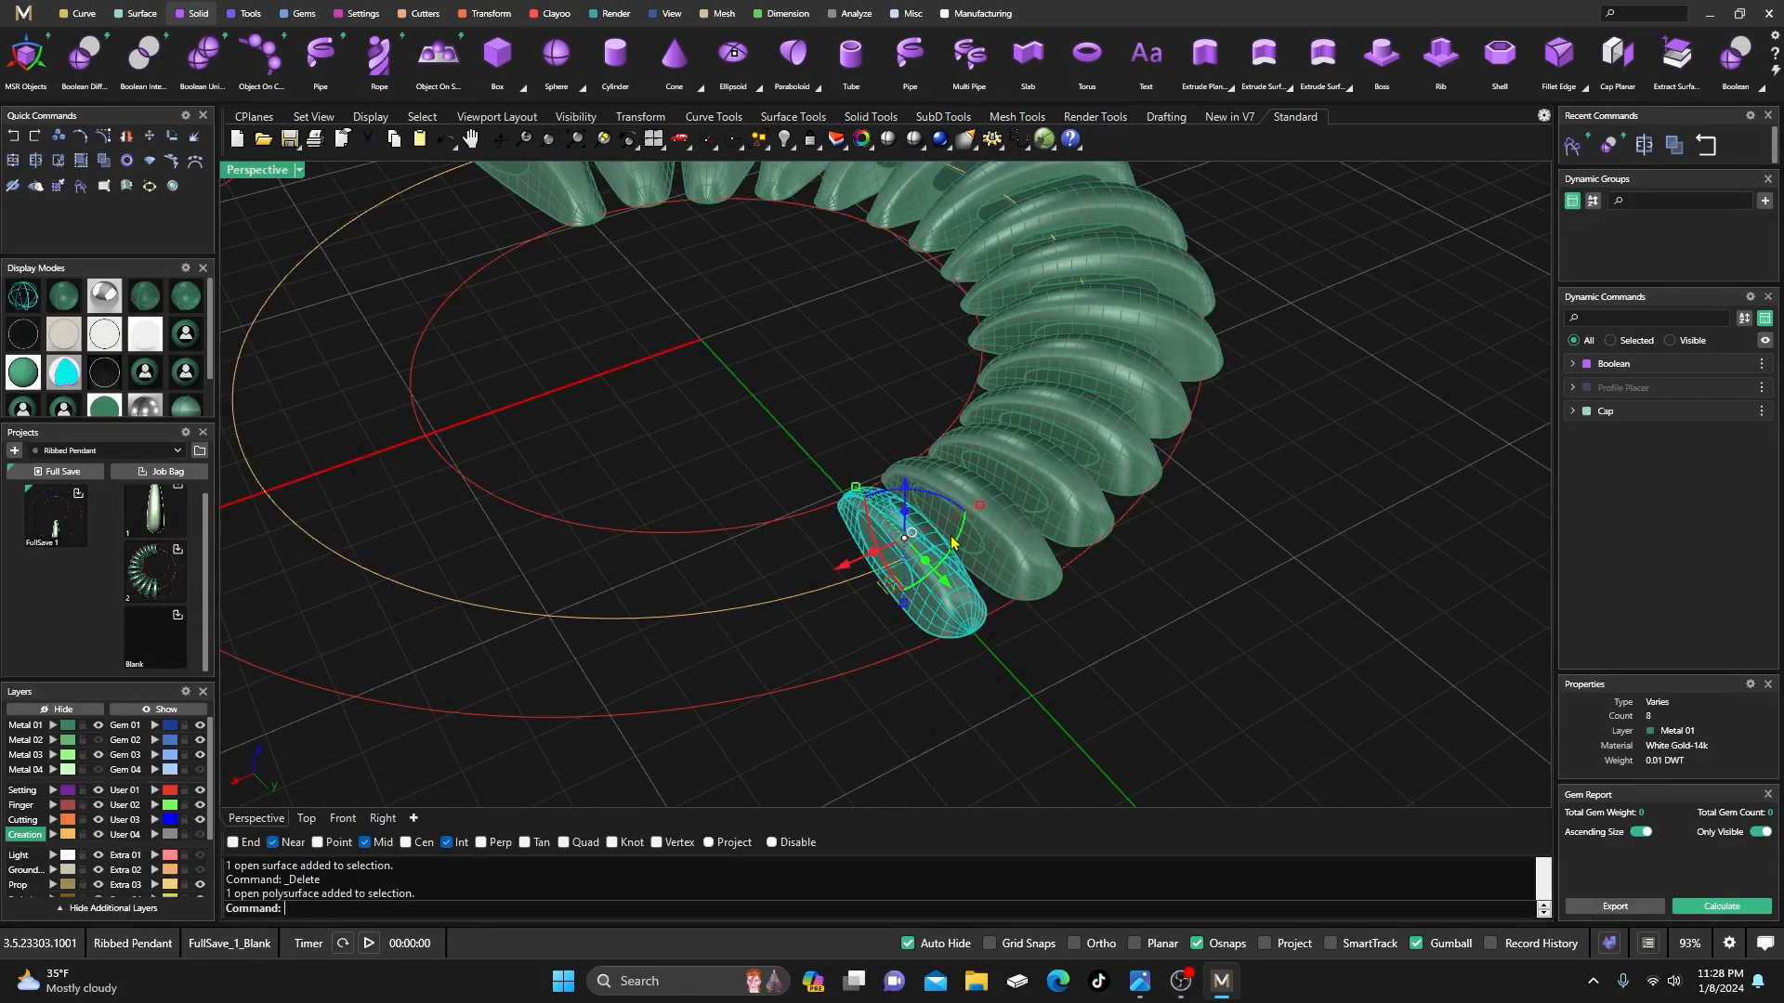
key(Delete)
click(13, 136)
click(1134, 665)
- Delete the remaining inner patches from the last small ribs at the narrow end
click(944, 531)
click(969, 539)
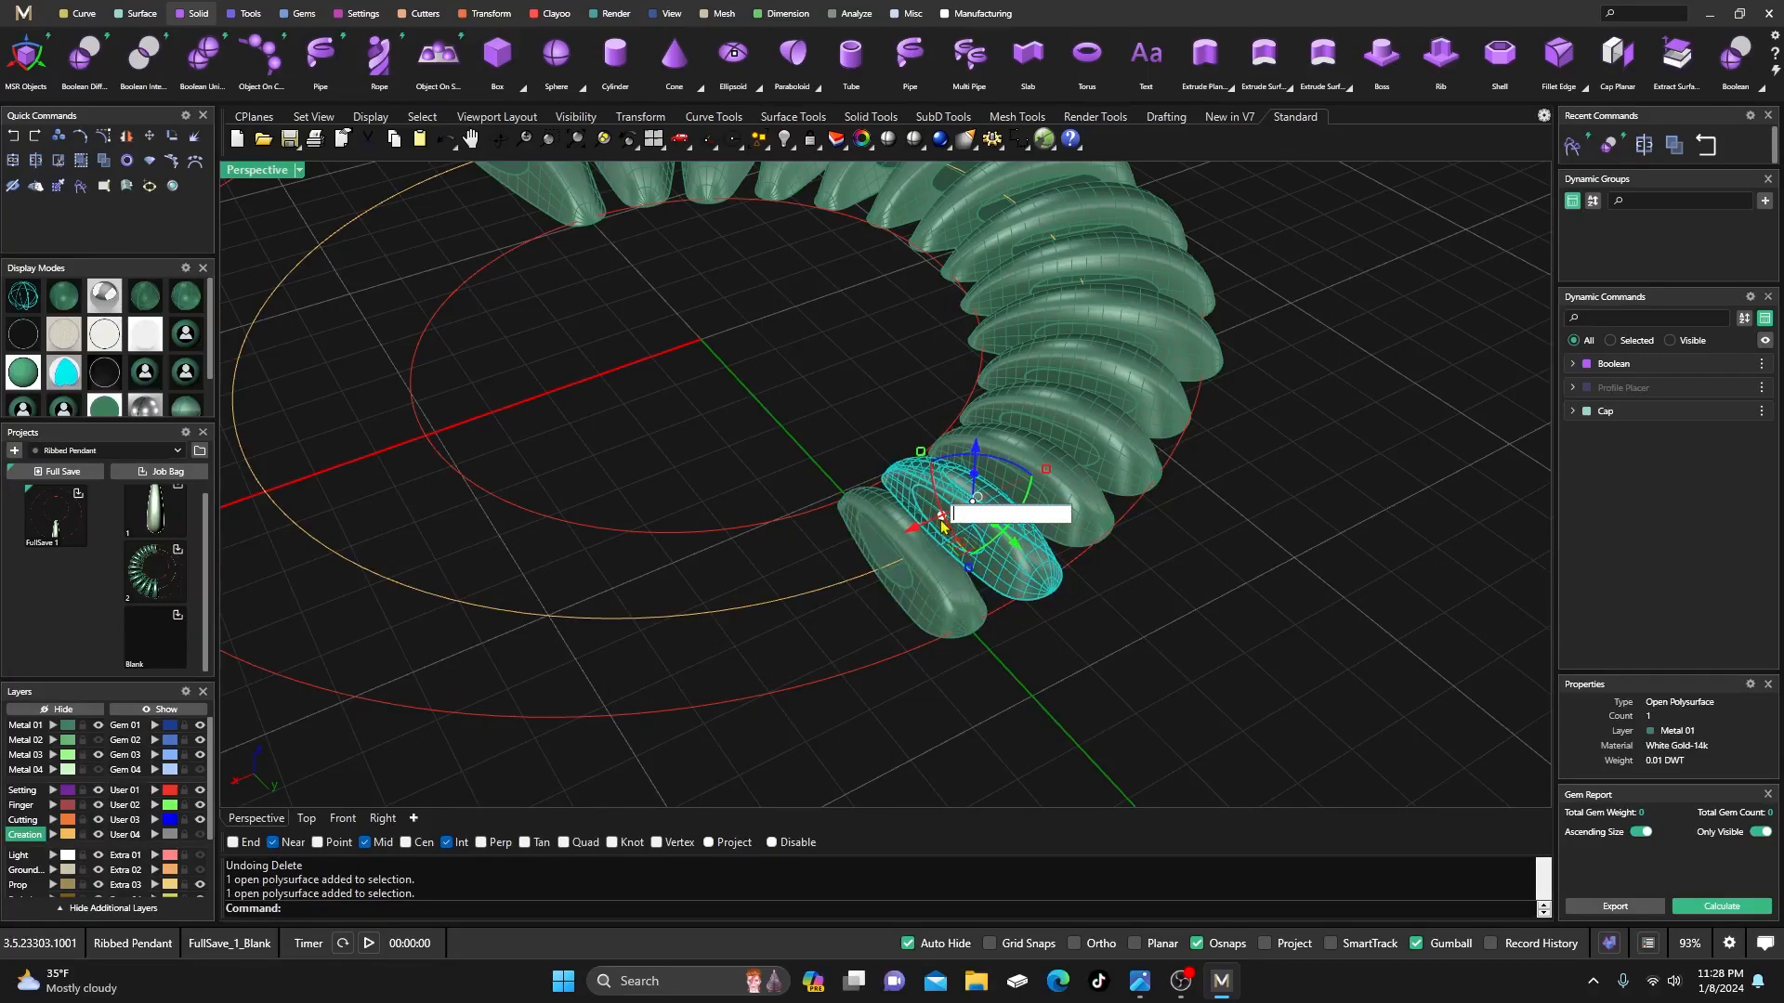
scroll(929, 506, up, 5)
shift+click(927, 497)
key(Delete)
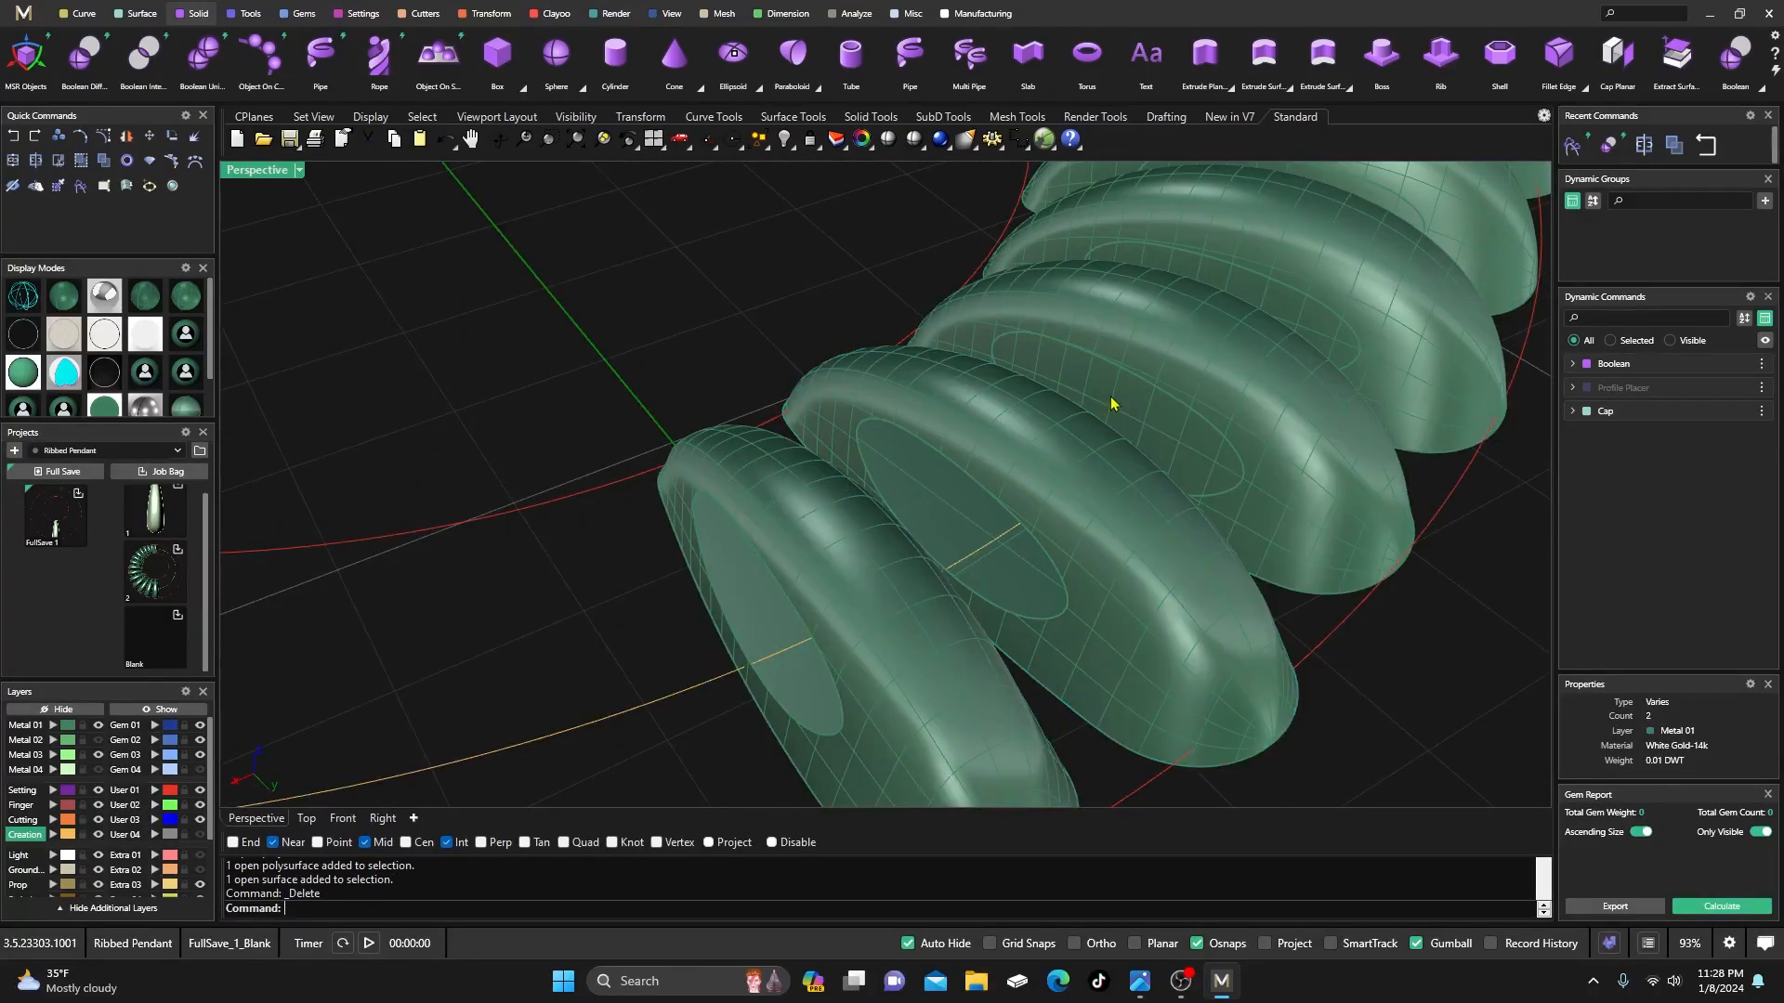
click(1274, 314)
key(Delete)
right_drag(884, 518, 227, 665)
click(1206, 416)
key(Delete)
click(1254, 290)
key(Delete)
- Hide the Metal 01 layer and show the Metal 02 layer to isolate the ring segments
scroll(975, 452, down, 7)
scroll(1147, 342, up, 10)
scroll(1063, 494, down, 6)
scroll(614, 423, down, 8)
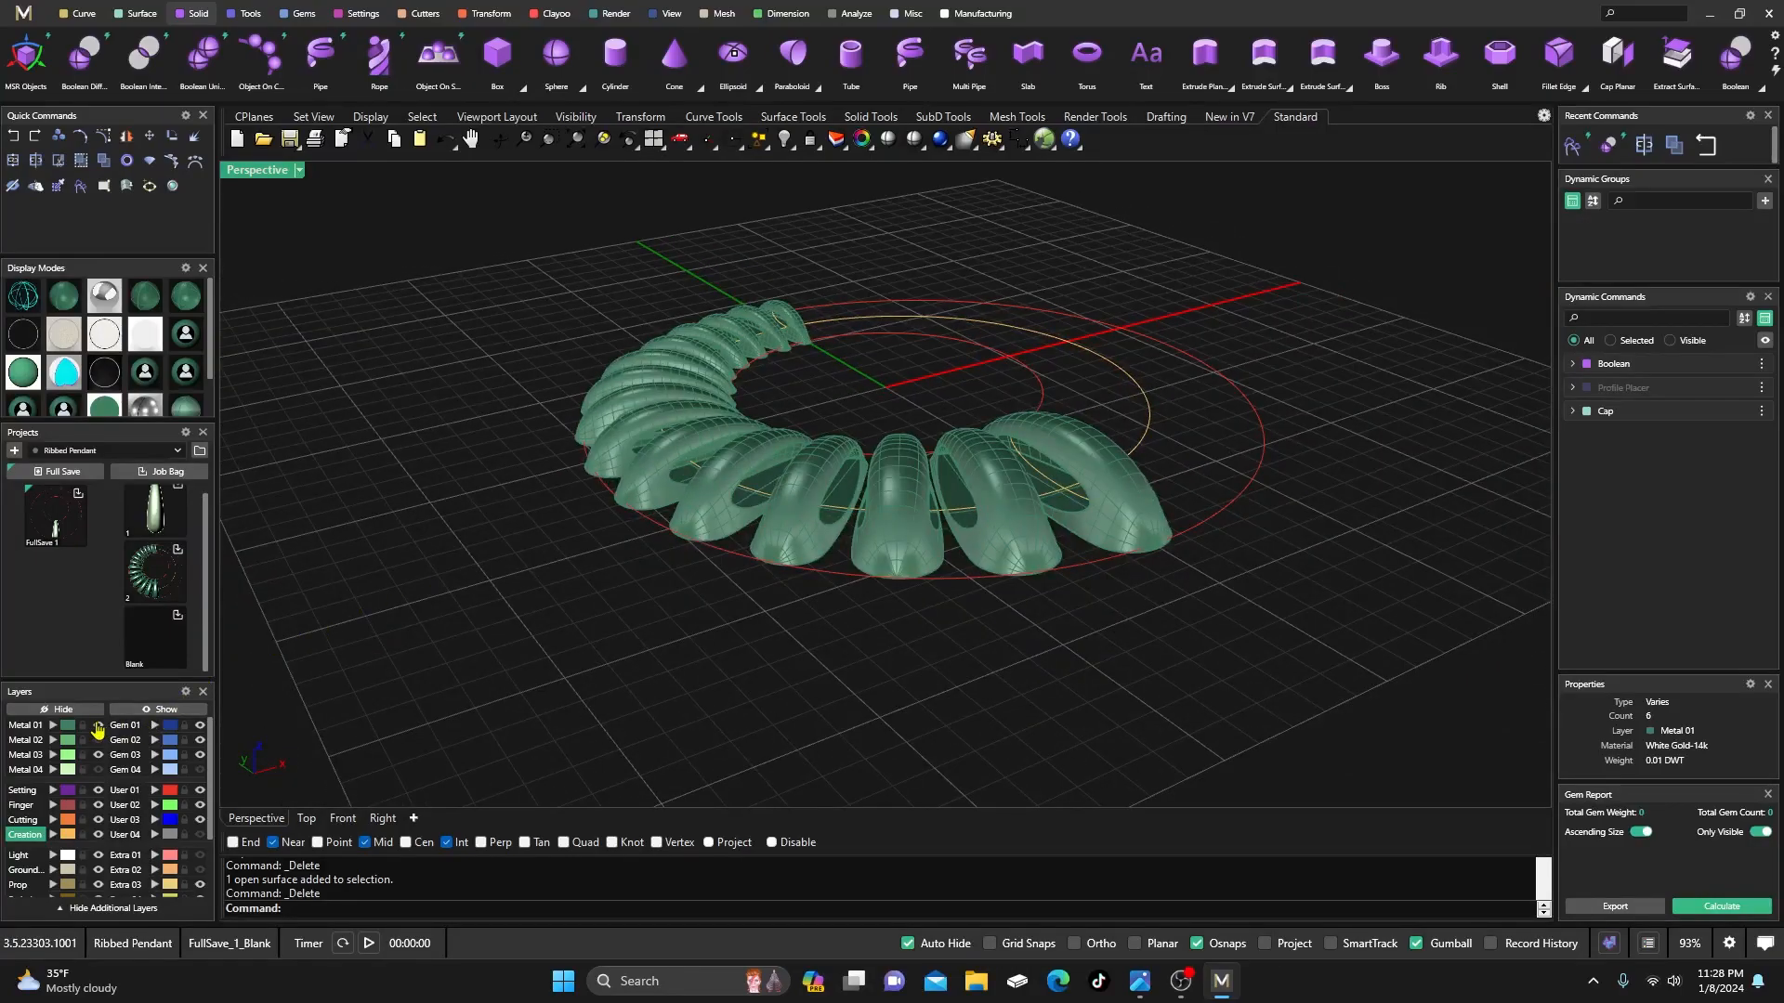
click(98, 725)
click(99, 740)
right_drag(368, 673, 744, 578)
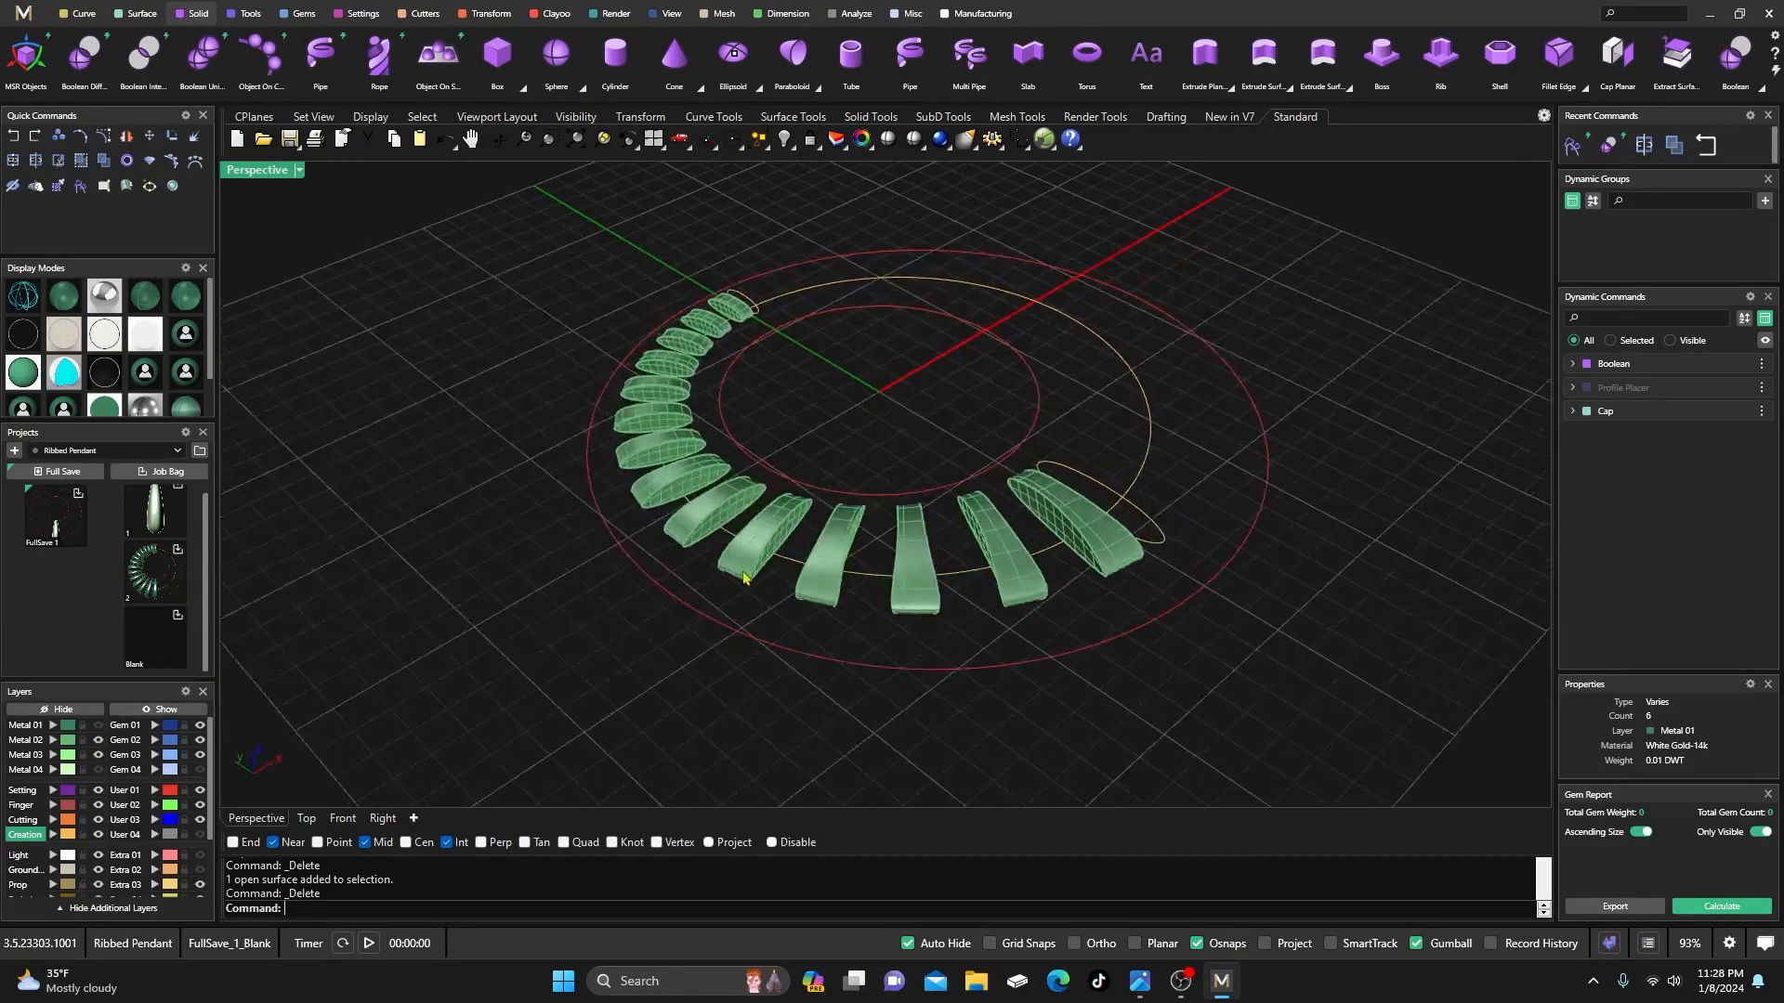
- Select all ring segments on the Metal 02 layer and explode them into separate surfaces
click(758, 576)
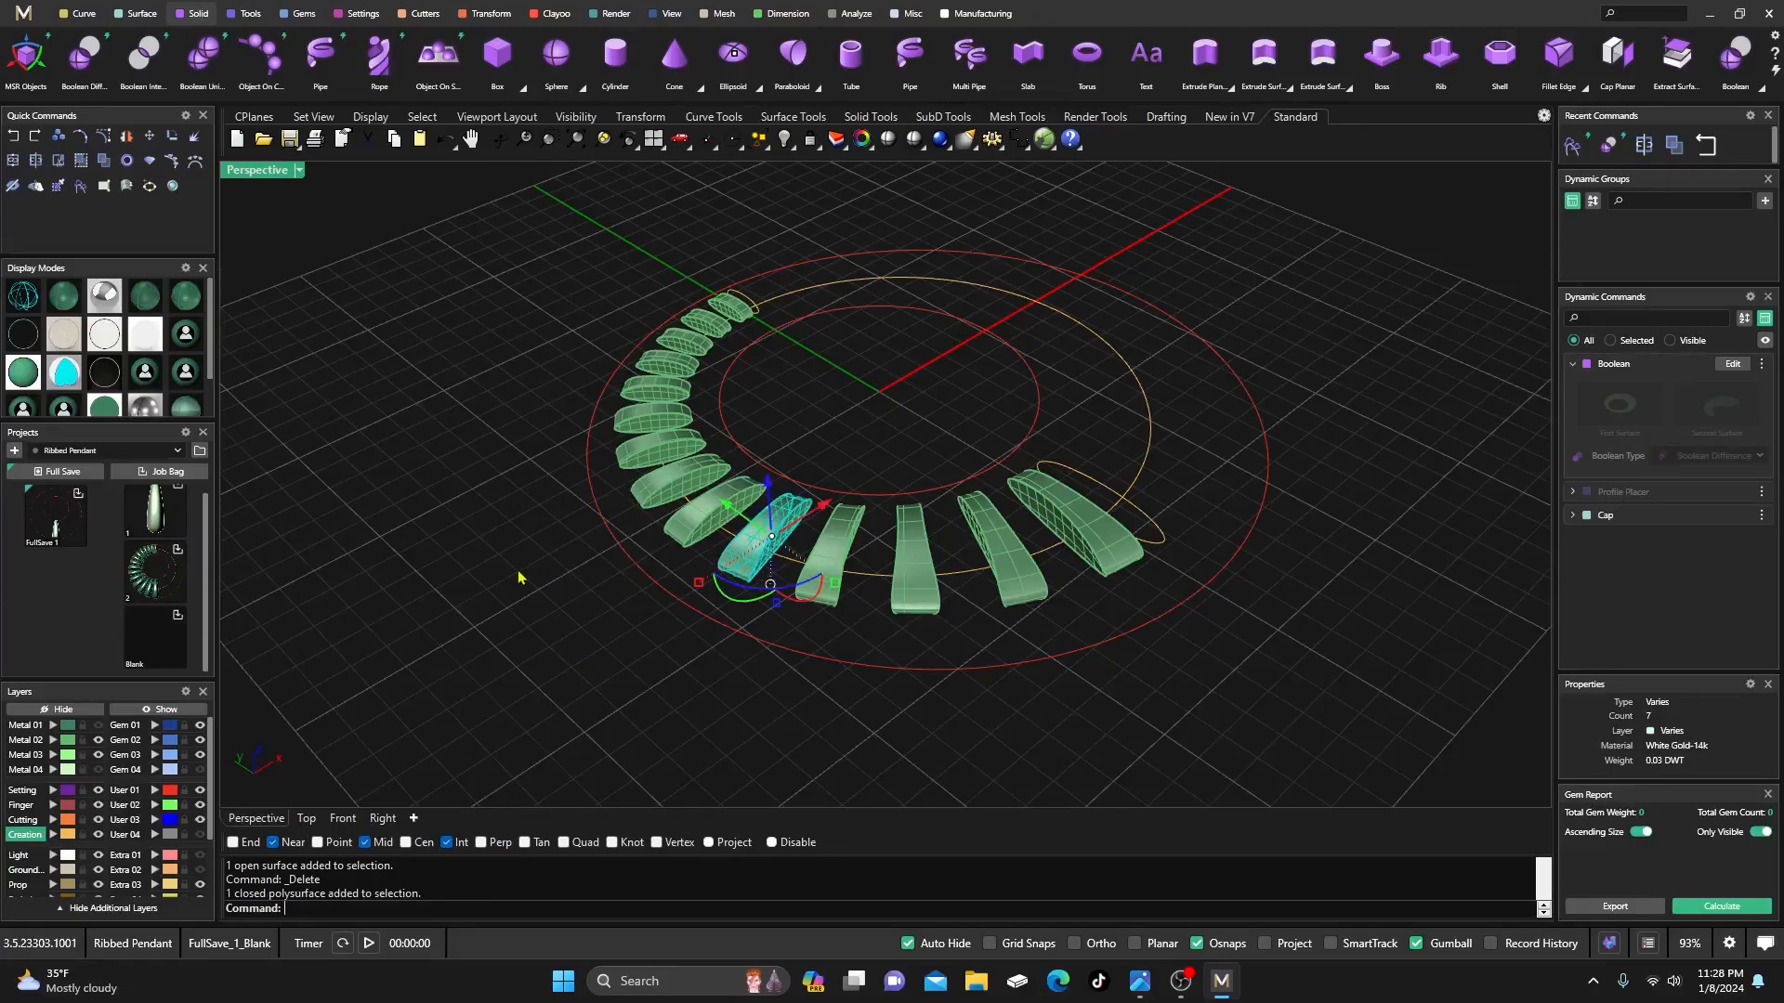
click(472, 609)
click(64, 740)
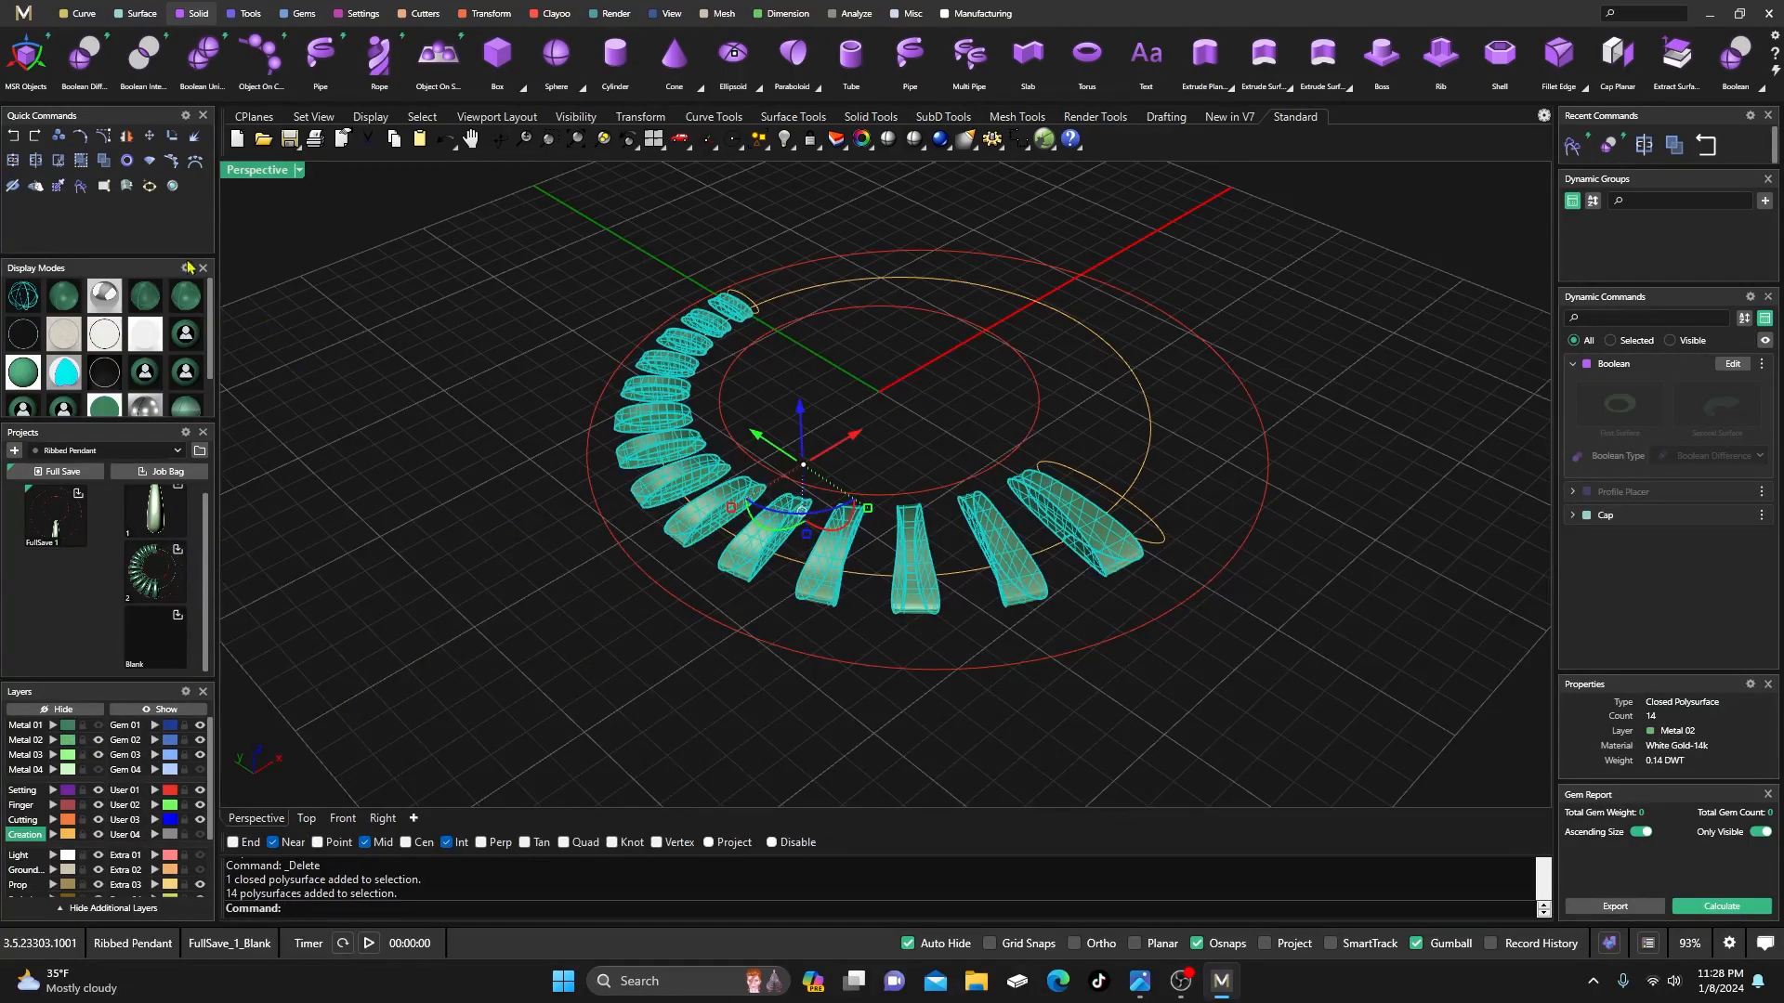
click(195, 135)
click(628, 563)
- Delete the end cap surfaces on both sides of the ring segments at the wide end
right_drag(628, 563, 883, 660)
scroll(1120, 470, up, 5)
click(1133, 451)
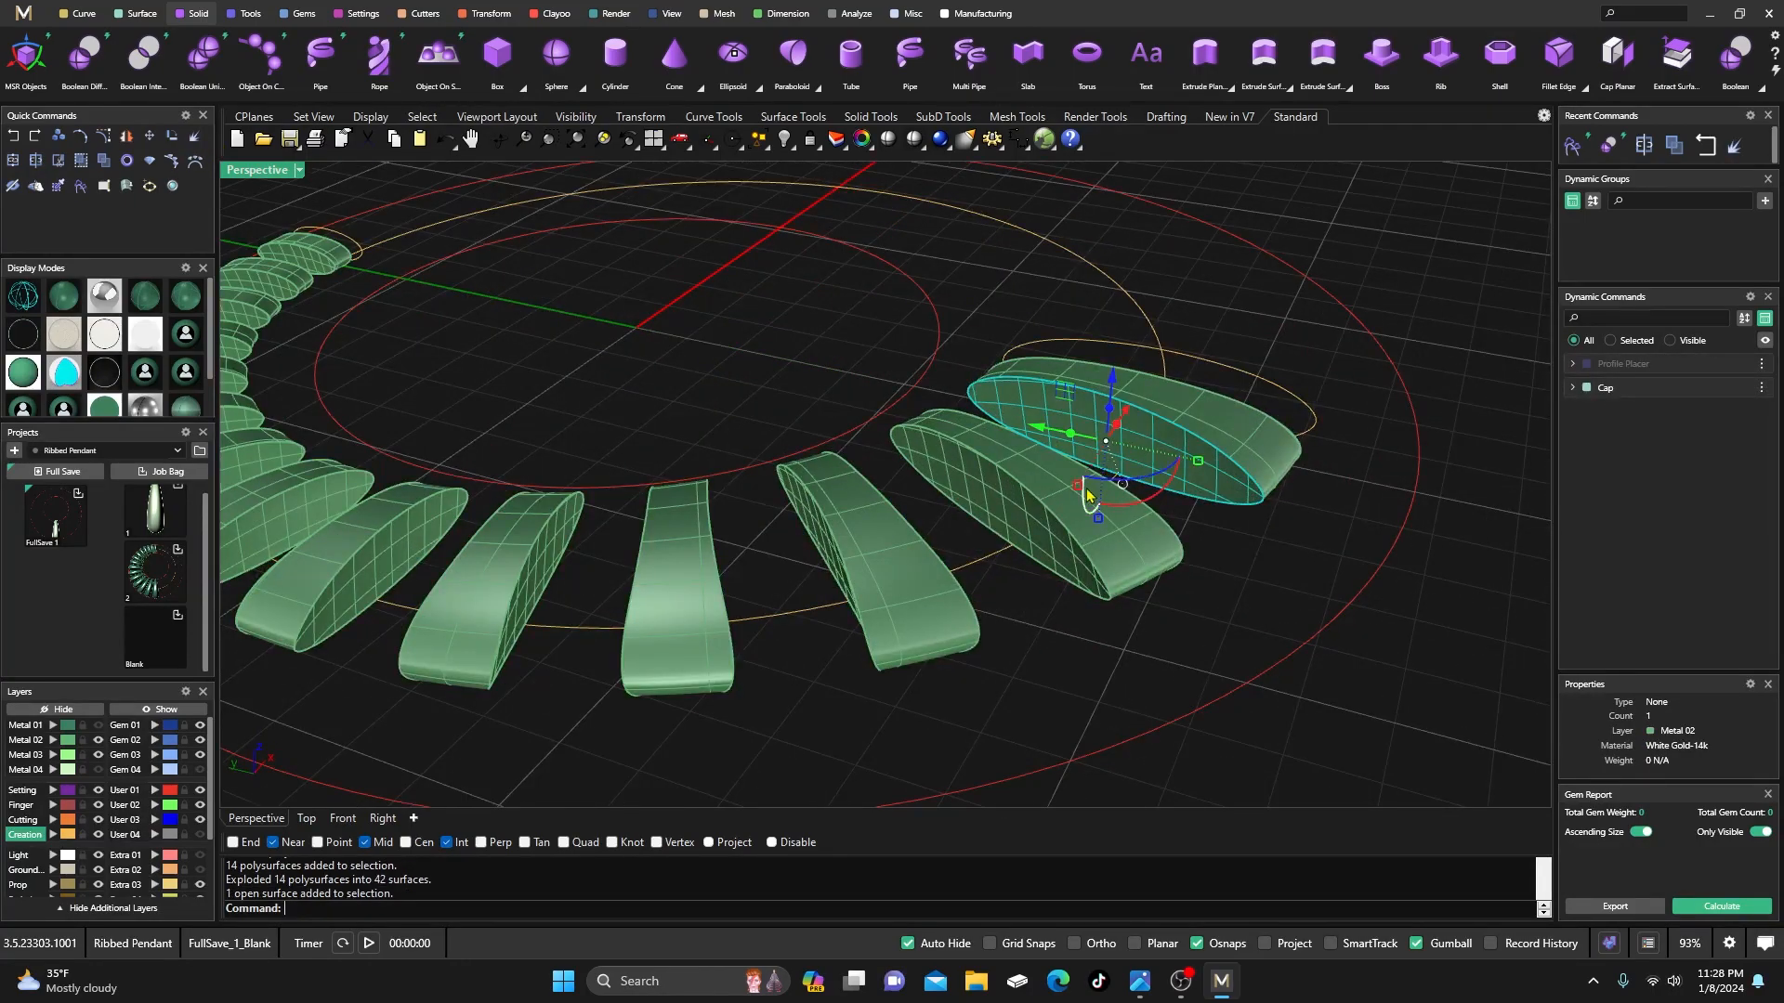
key(Delete)
click(1053, 508)
key(Delete)
right_drag(1055, 507, 696, 462)
click(648, 474)
click(748, 286)
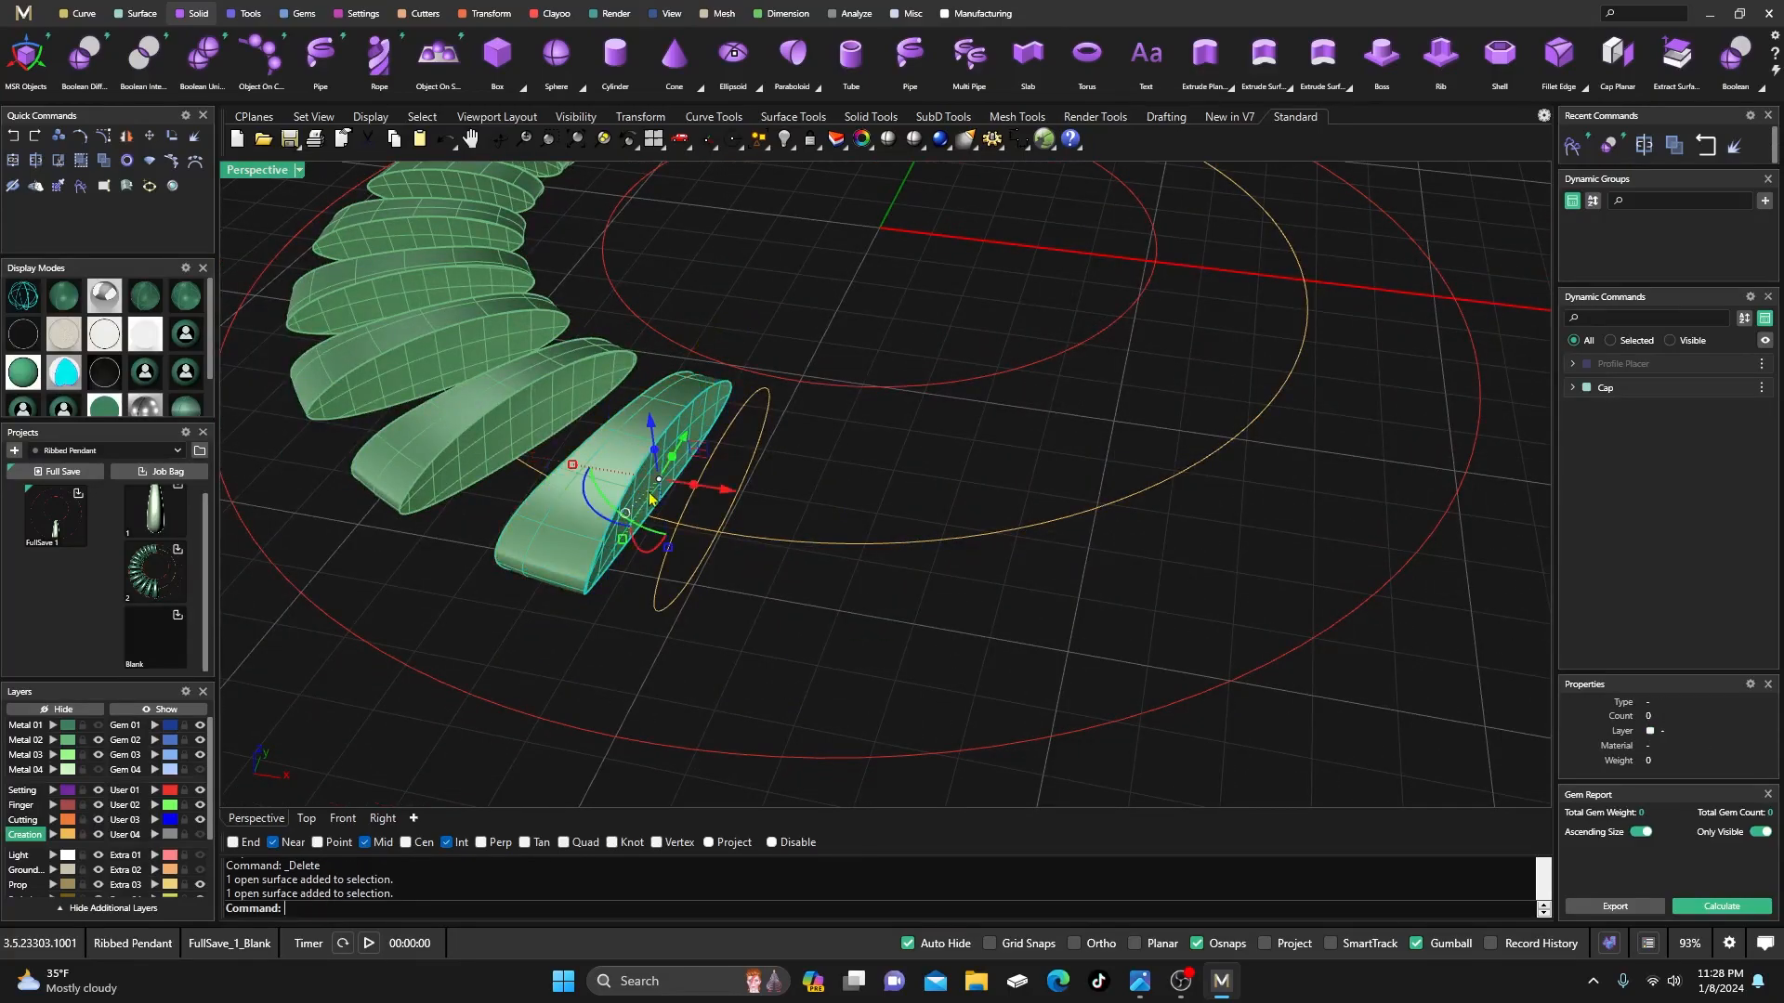
click(649, 499)
key(Delete)
click(541, 428)
key(Delete)
right_drag(514, 418, 719, 403)
click(448, 430)
key(Delete)
click(853, 525)
key(Delete)
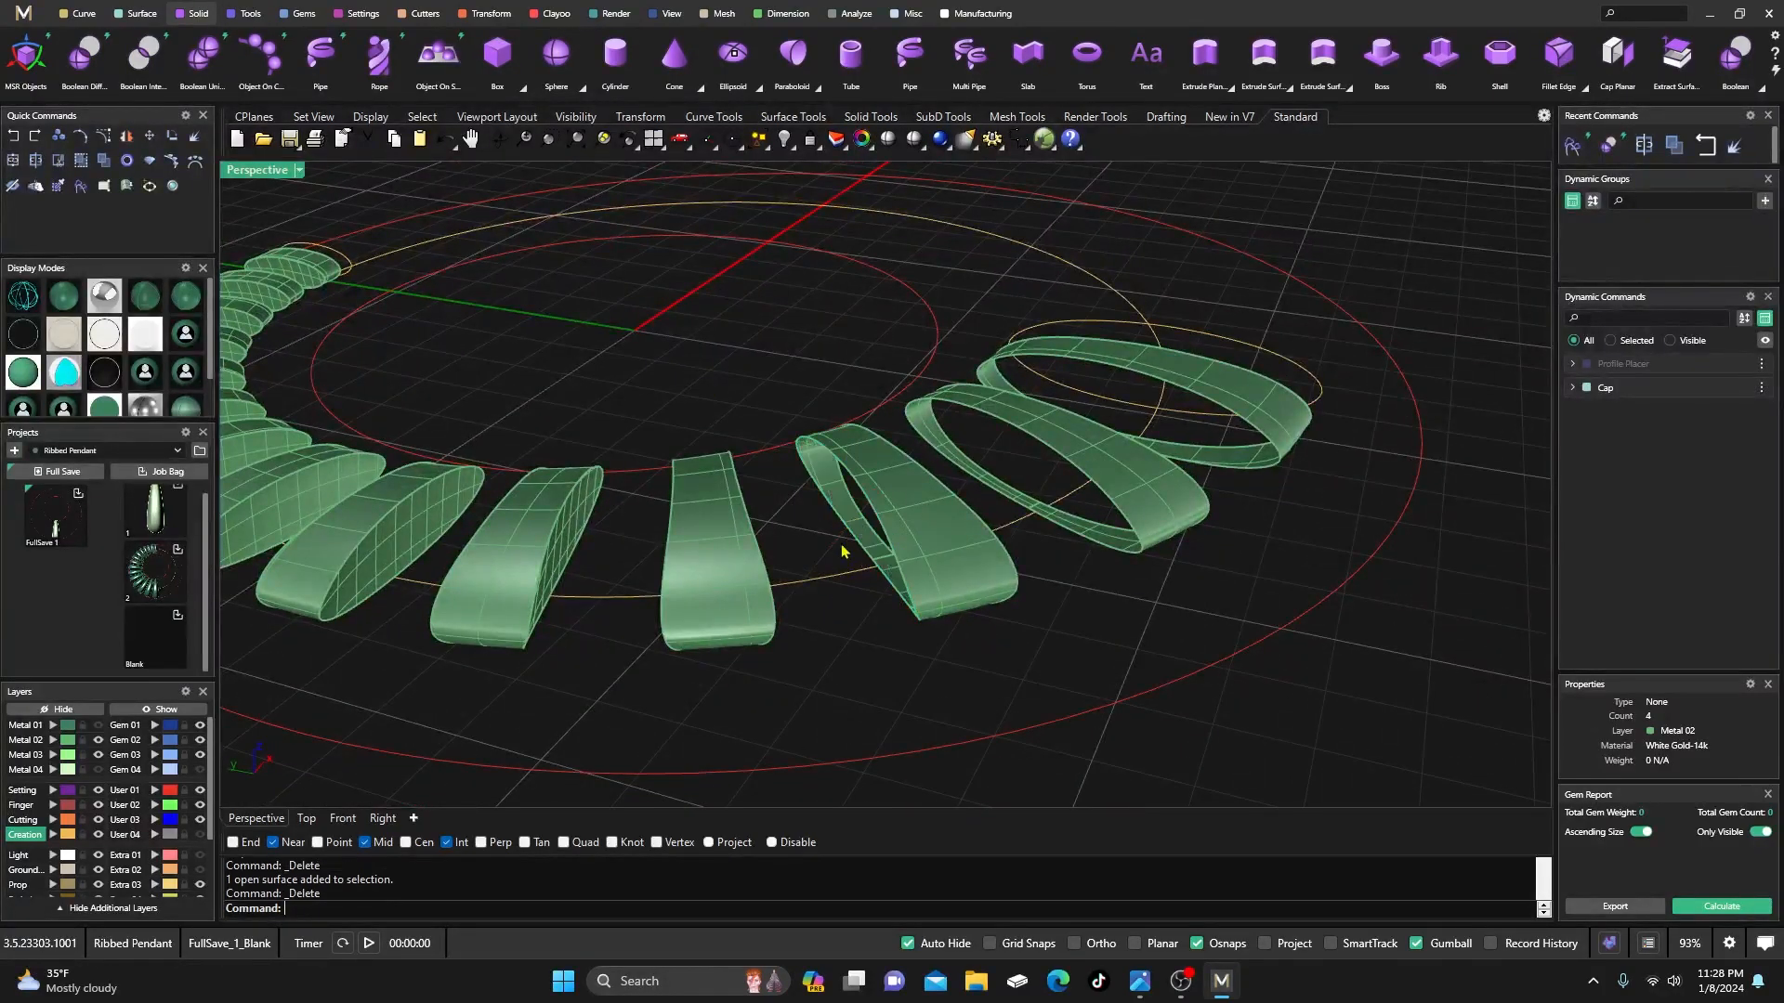
- Delete the end caps on one side of the ring segments from the middle toward the narrow end
right_drag(853, 525, 714, 514)
click(534, 481)
key(Delete)
right_drag(534, 481, 706, 510)
right_drag(882, 548, 1085, 513)
click(870, 539)
key(Delete)
click(962, 531)
key(Delete)
click(1056, 499)
key(Delete)
click(1043, 566)
key(Delete)
click(1093, 487)
key(Delete)
click(1094, 516)
key(Delete)
- Delete the end caps on the opposite side of the ring segments, working around from the narrow end
right_drag(995, 591, 334, 606)
click(1095, 539)
key(Delete)
click(1131, 562)
key(Delete)
click(1213, 545)
key(Delete)
click(351, 550)
key(Delete)
click(462, 585)
key(Delete)
click(591, 595)
key(Delete)
- Delete the remaining end caps so every ring segment is an open band
right_drag(596, 661, 598, 618)
click(544, 478)
key(Delete)
right_drag(707, 563, 592, 597)
click(450, 471)
key(Delete)
click(396, 455)
key(Delete)
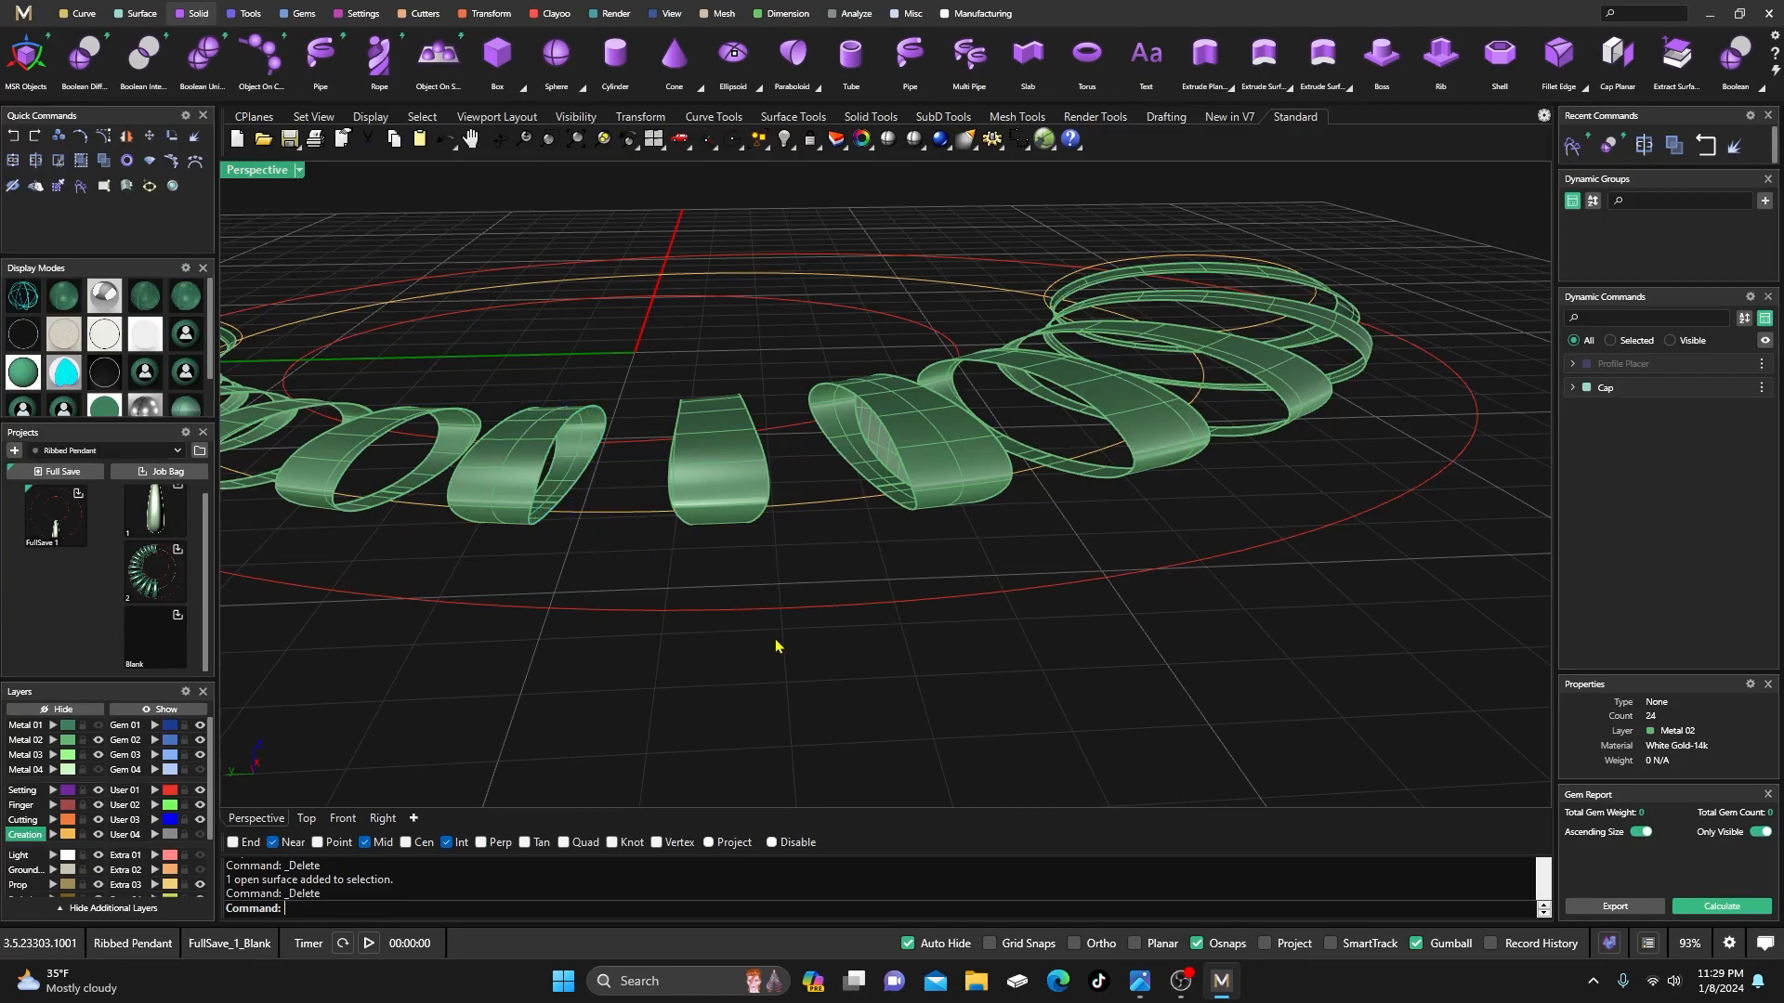
right_drag(772, 637, 685, 656)
click(387, 427)
key(Delete)
click(543, 455)
key(Delete)
mouse_move(650, 576)
right_down()
mouse_move(470, 557)
mouse_move(655, 600)
right_up()
scroll(654, 601, down, 6)
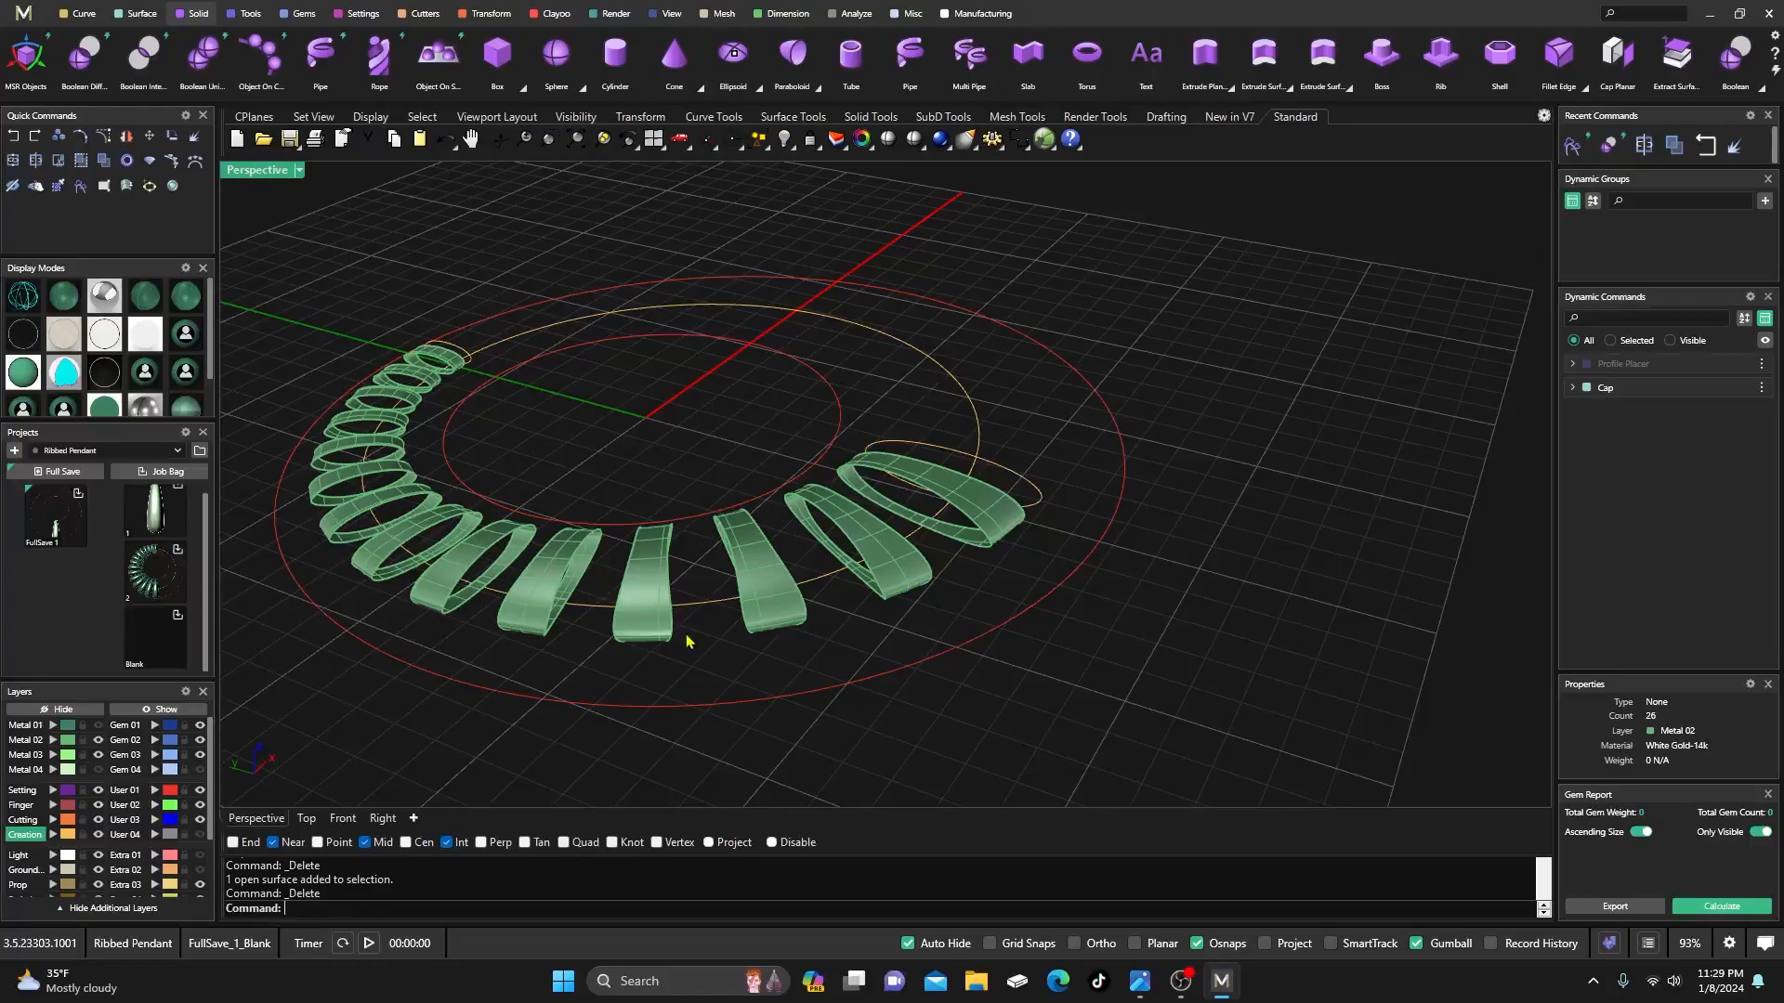
- Show the Metal 01 layer so the ribs are displayed together with the open ring segments
click(96, 727)
scroll(645, 649, down, 6)
right_drag(645, 648, 870, 556)
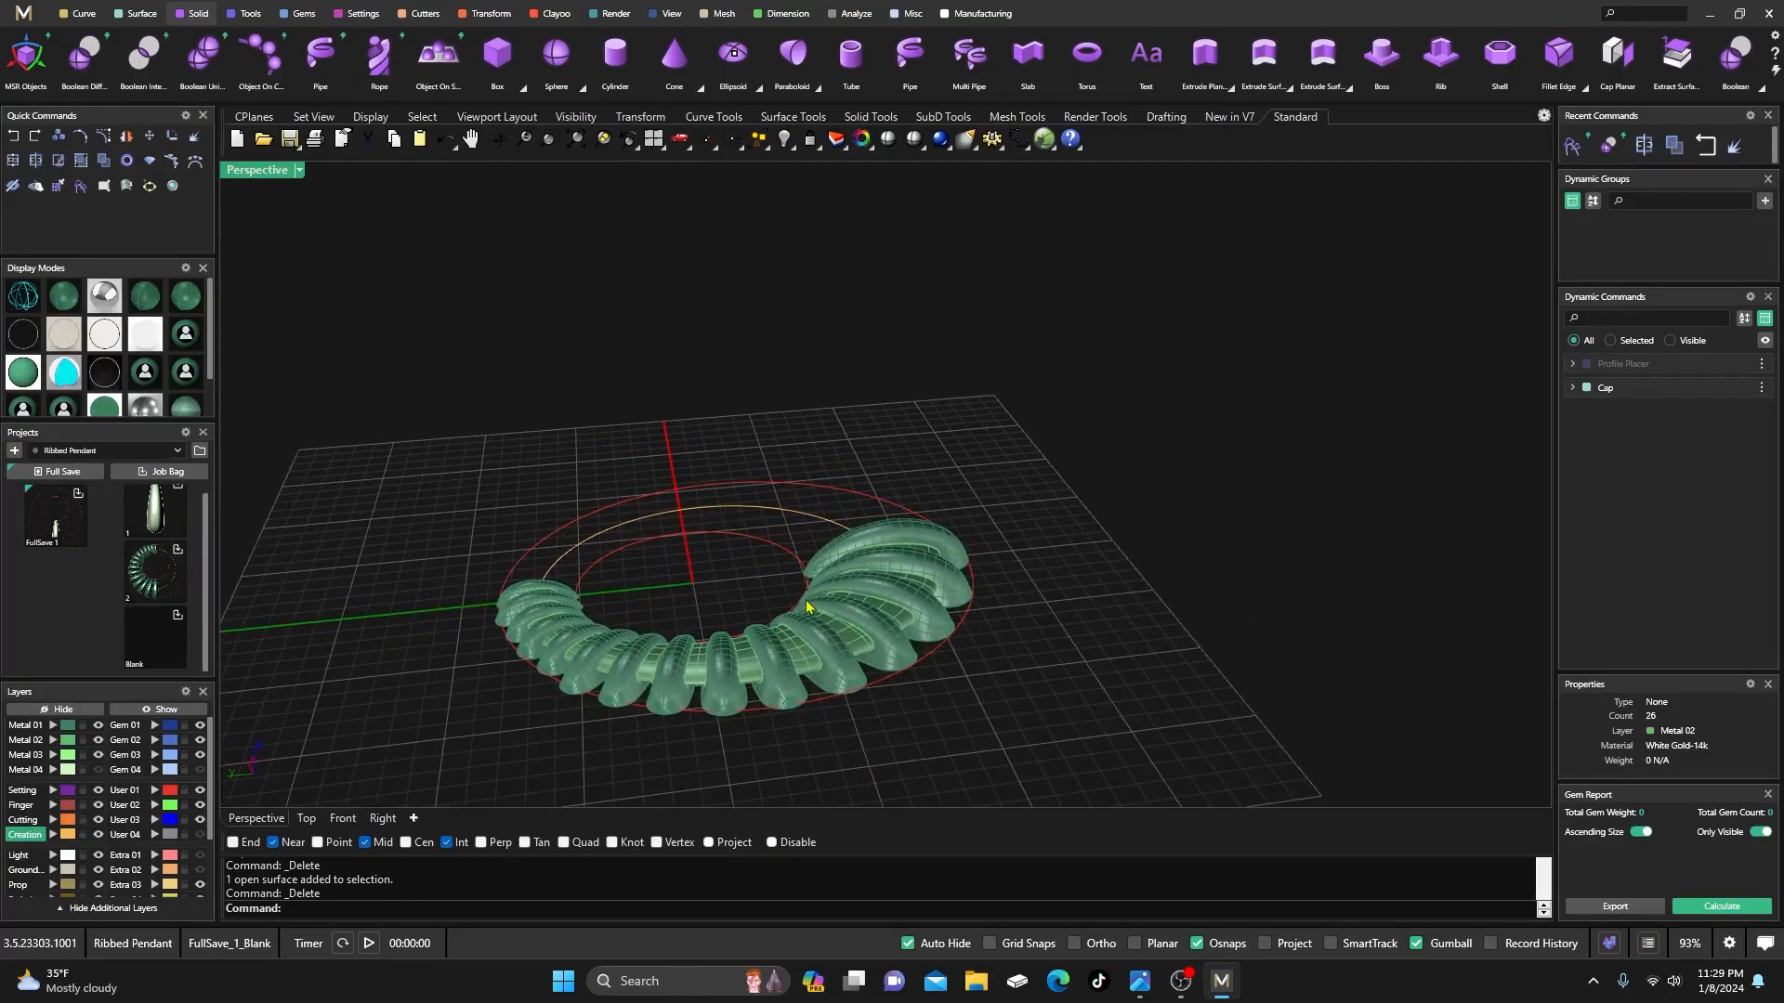
- Fillet the widest rib with its adjoining ring segment using a 0.050 radius, CircularFillet blend, Extend and Trim set to Yes
click(142, 13)
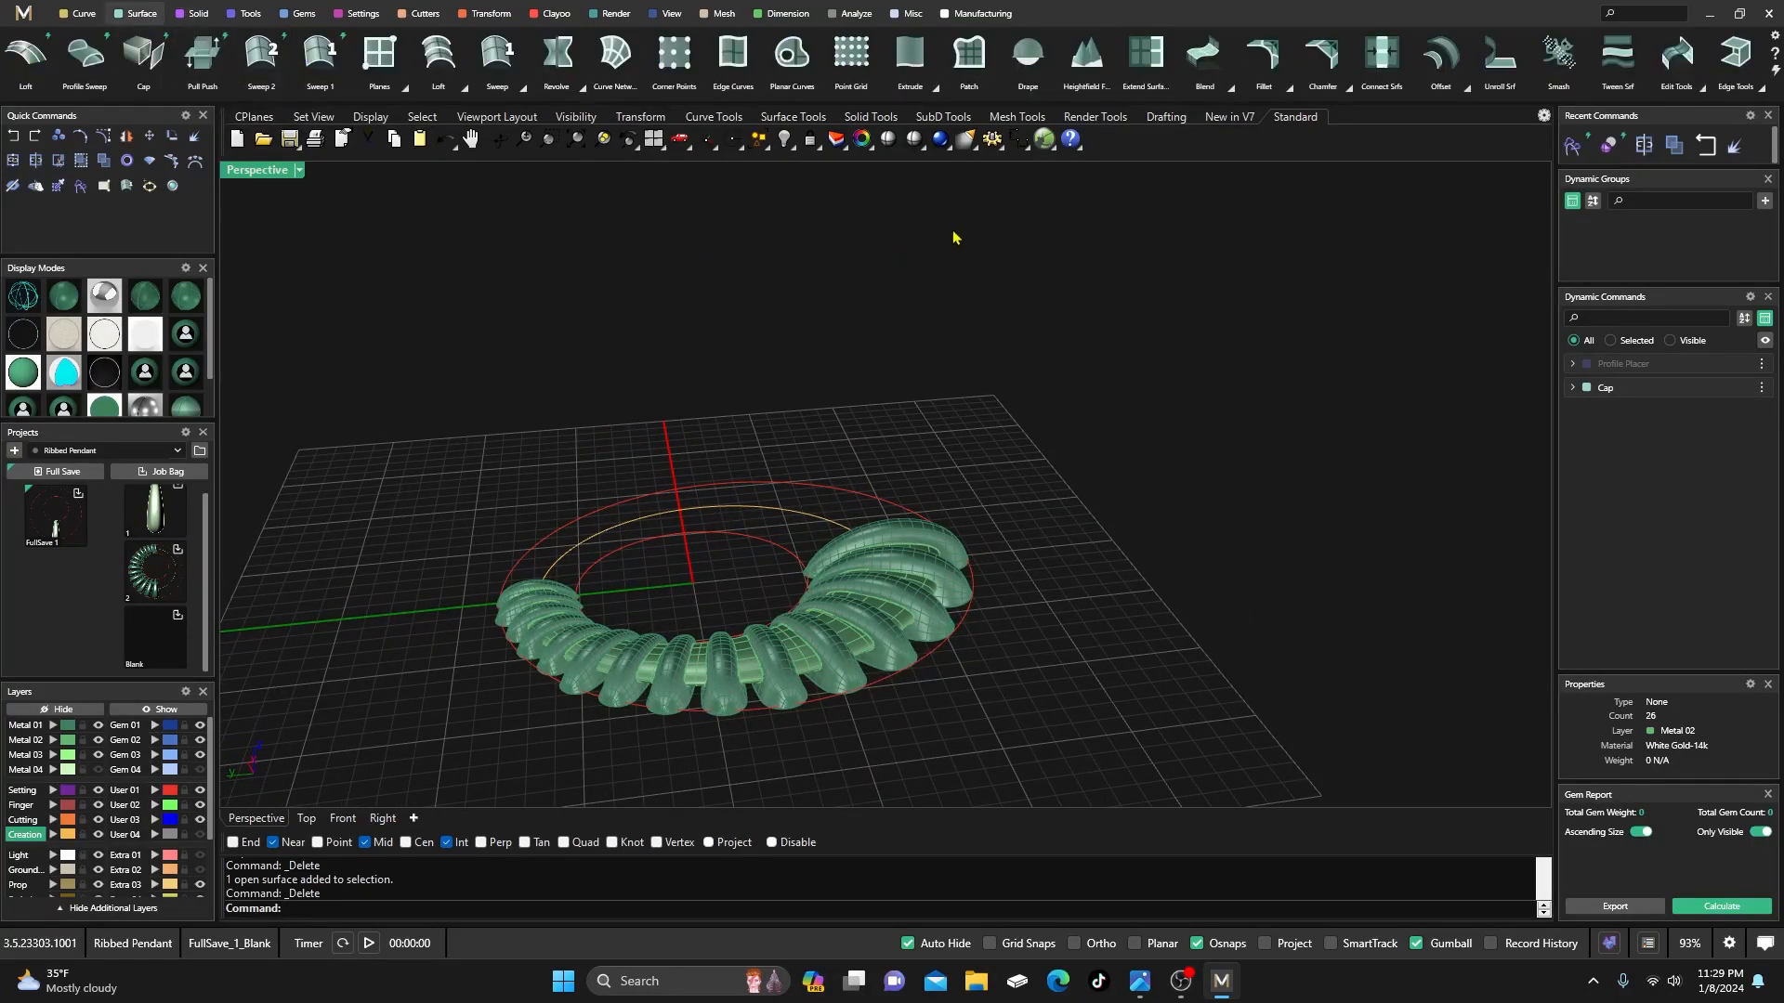
click(1285, 92)
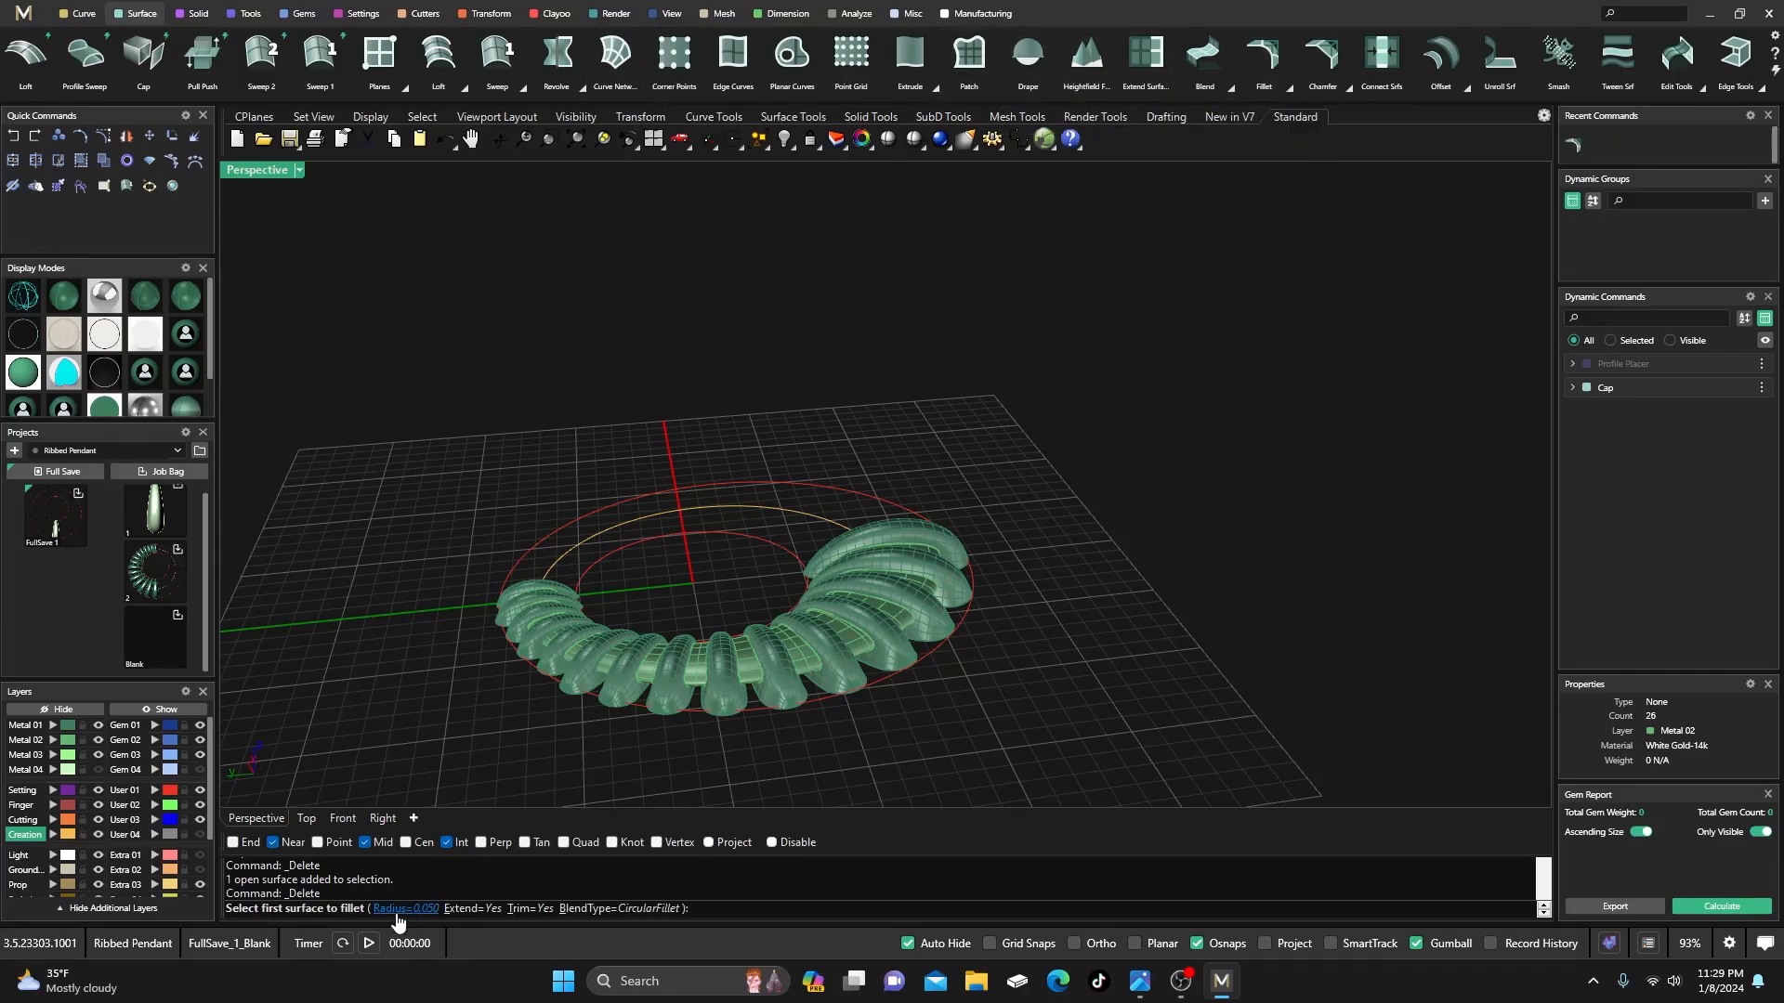
right_drag(1008, 716, 896, 760)
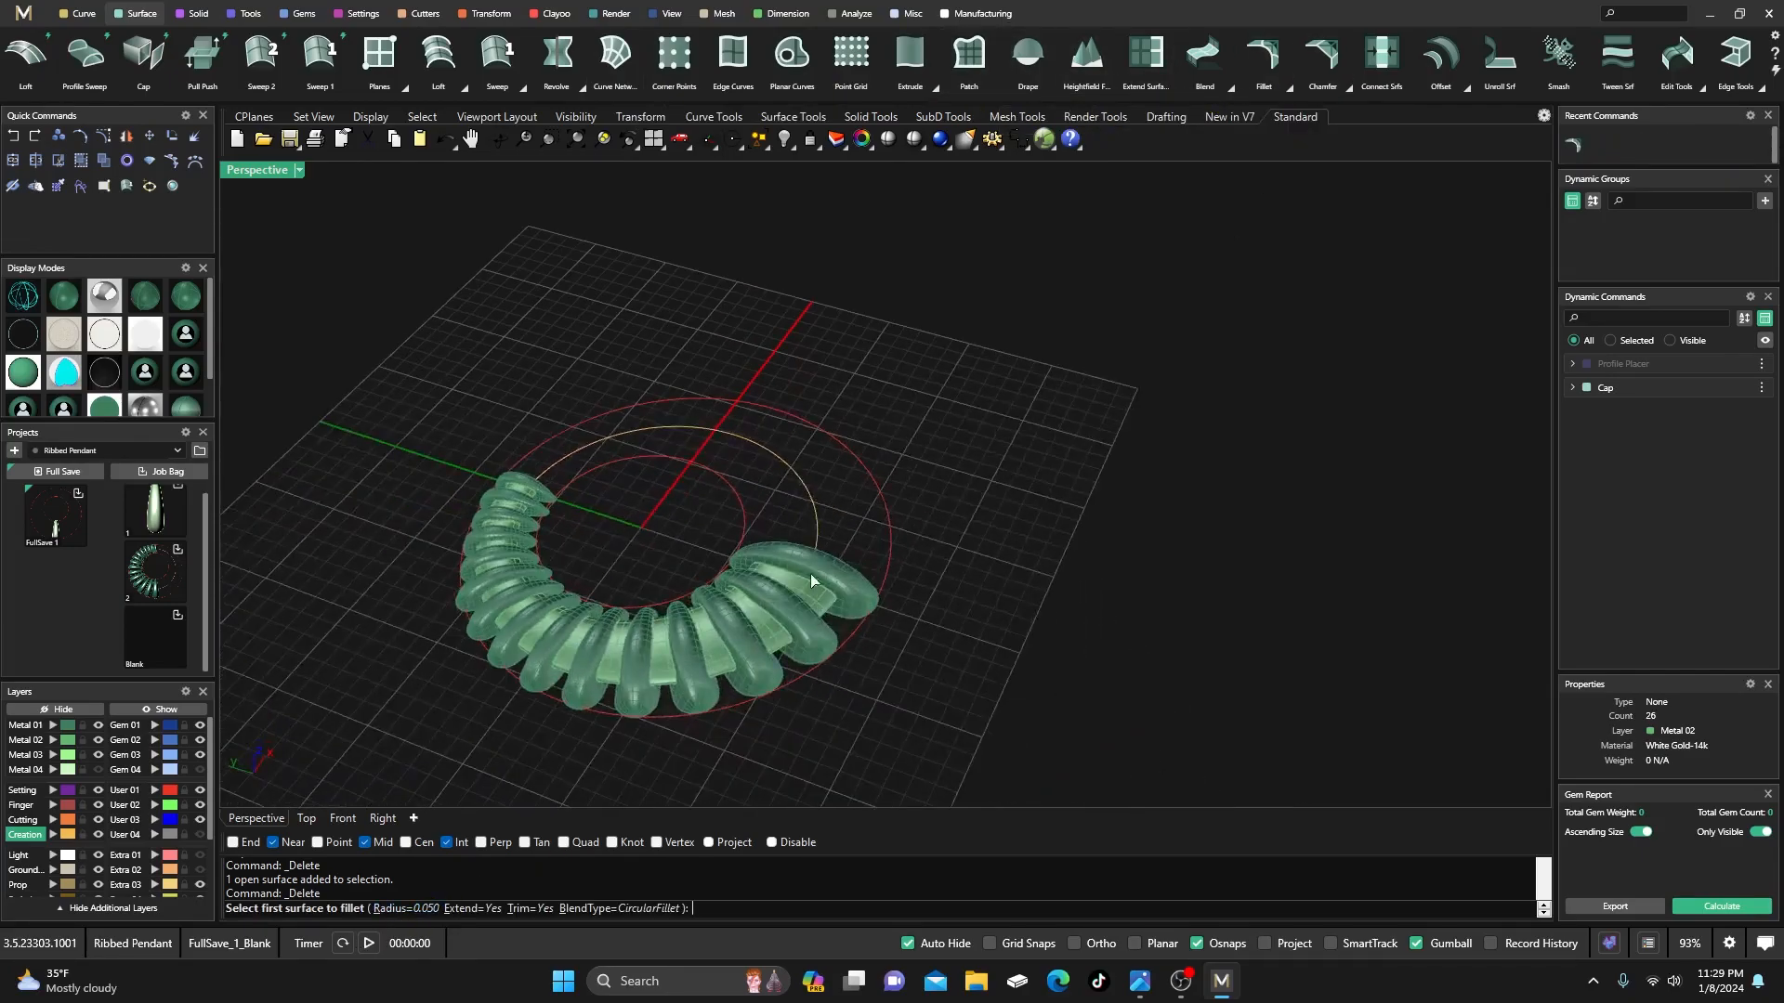
scroll(808, 572, up, 4)
right_drag(786, 633, 705, 587)
scroll(708, 583, up, 4)
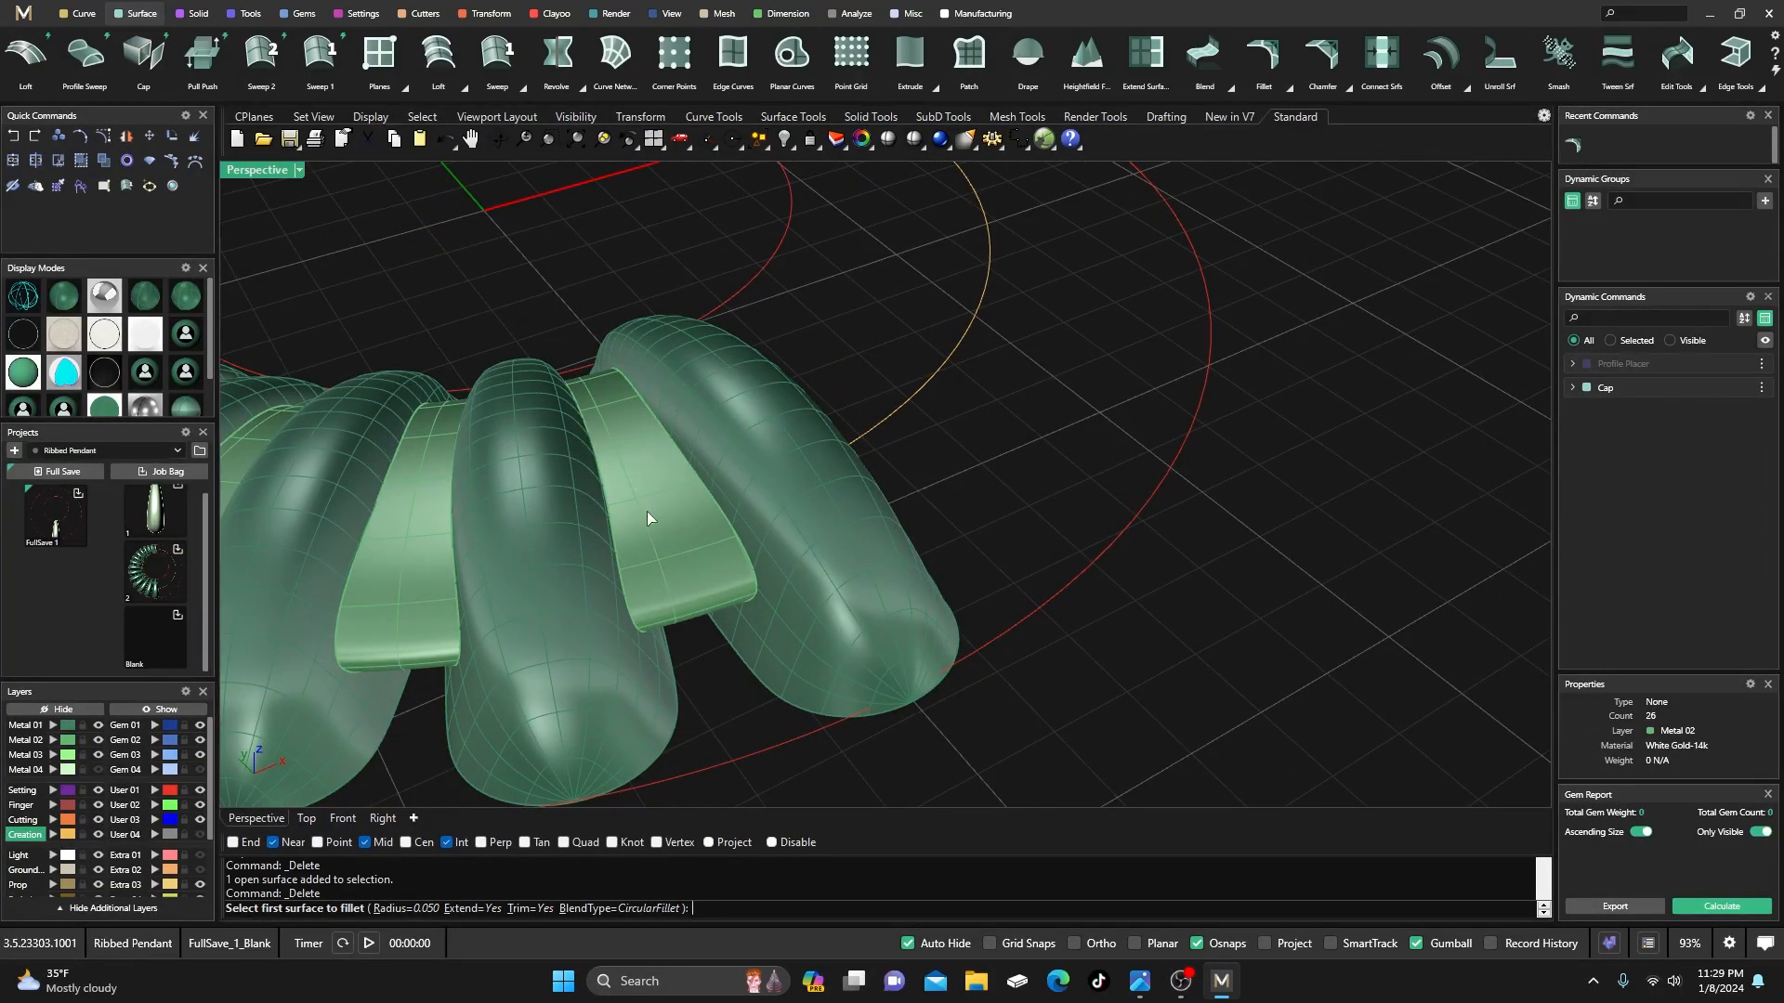
click(713, 479)
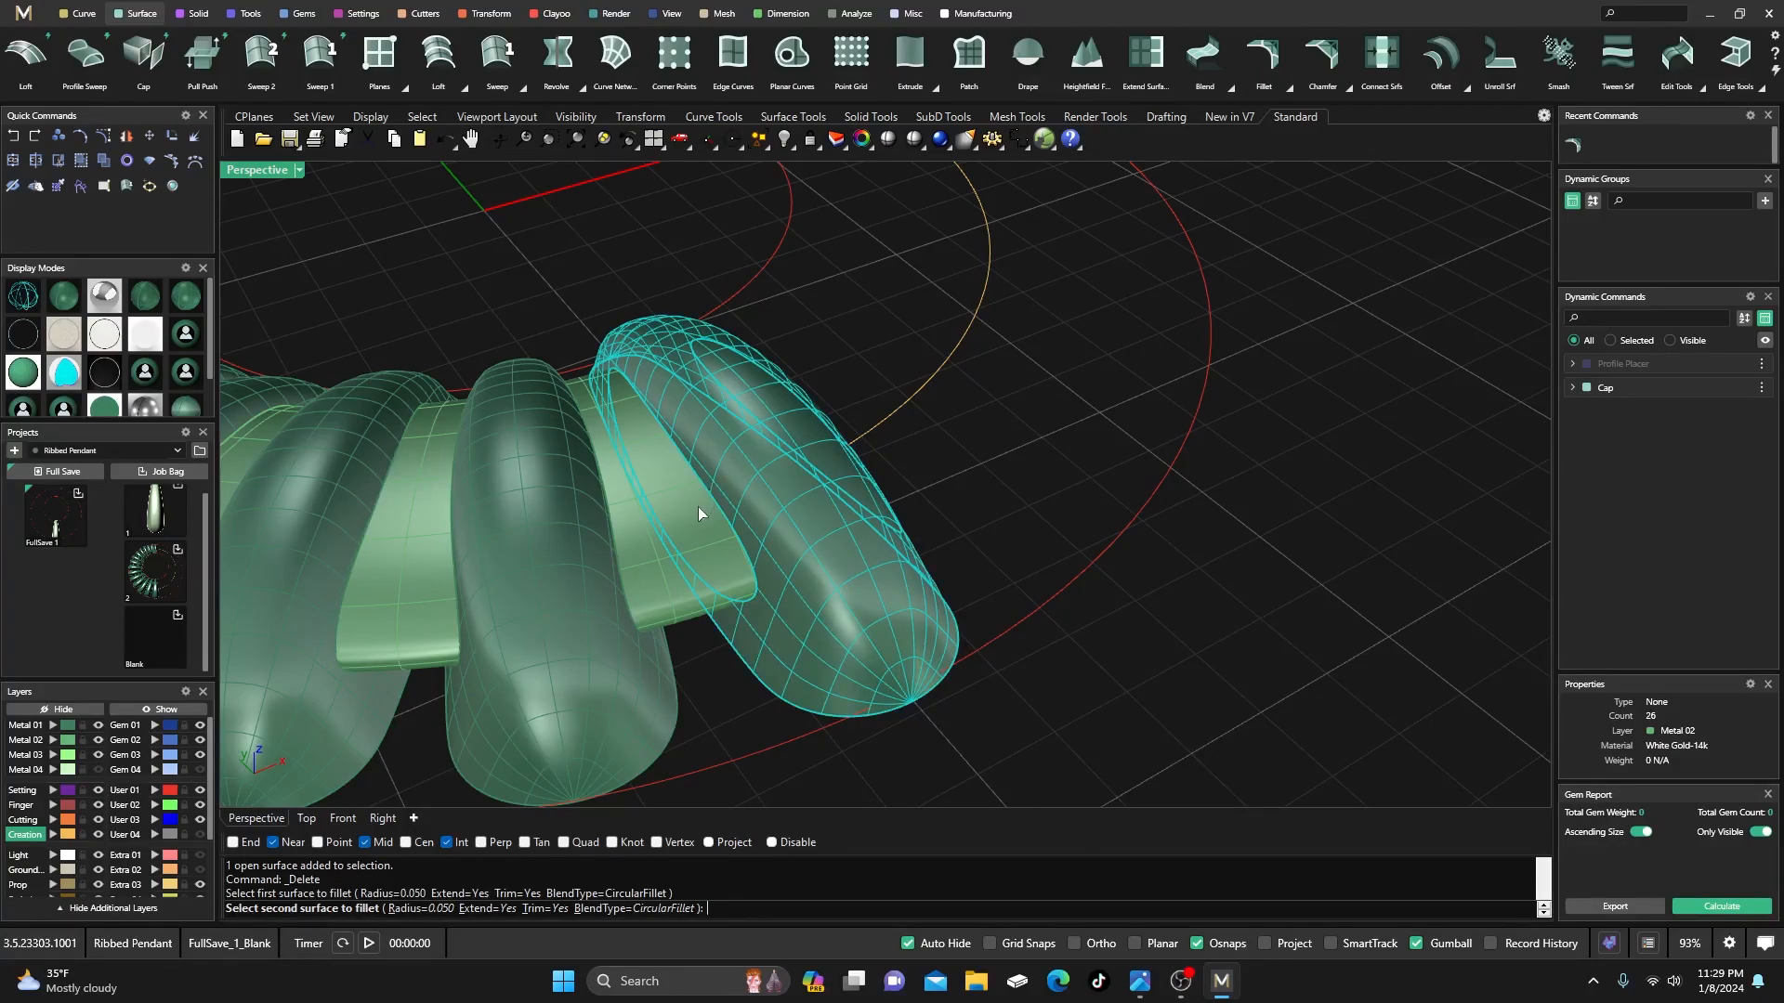
click(698, 506)
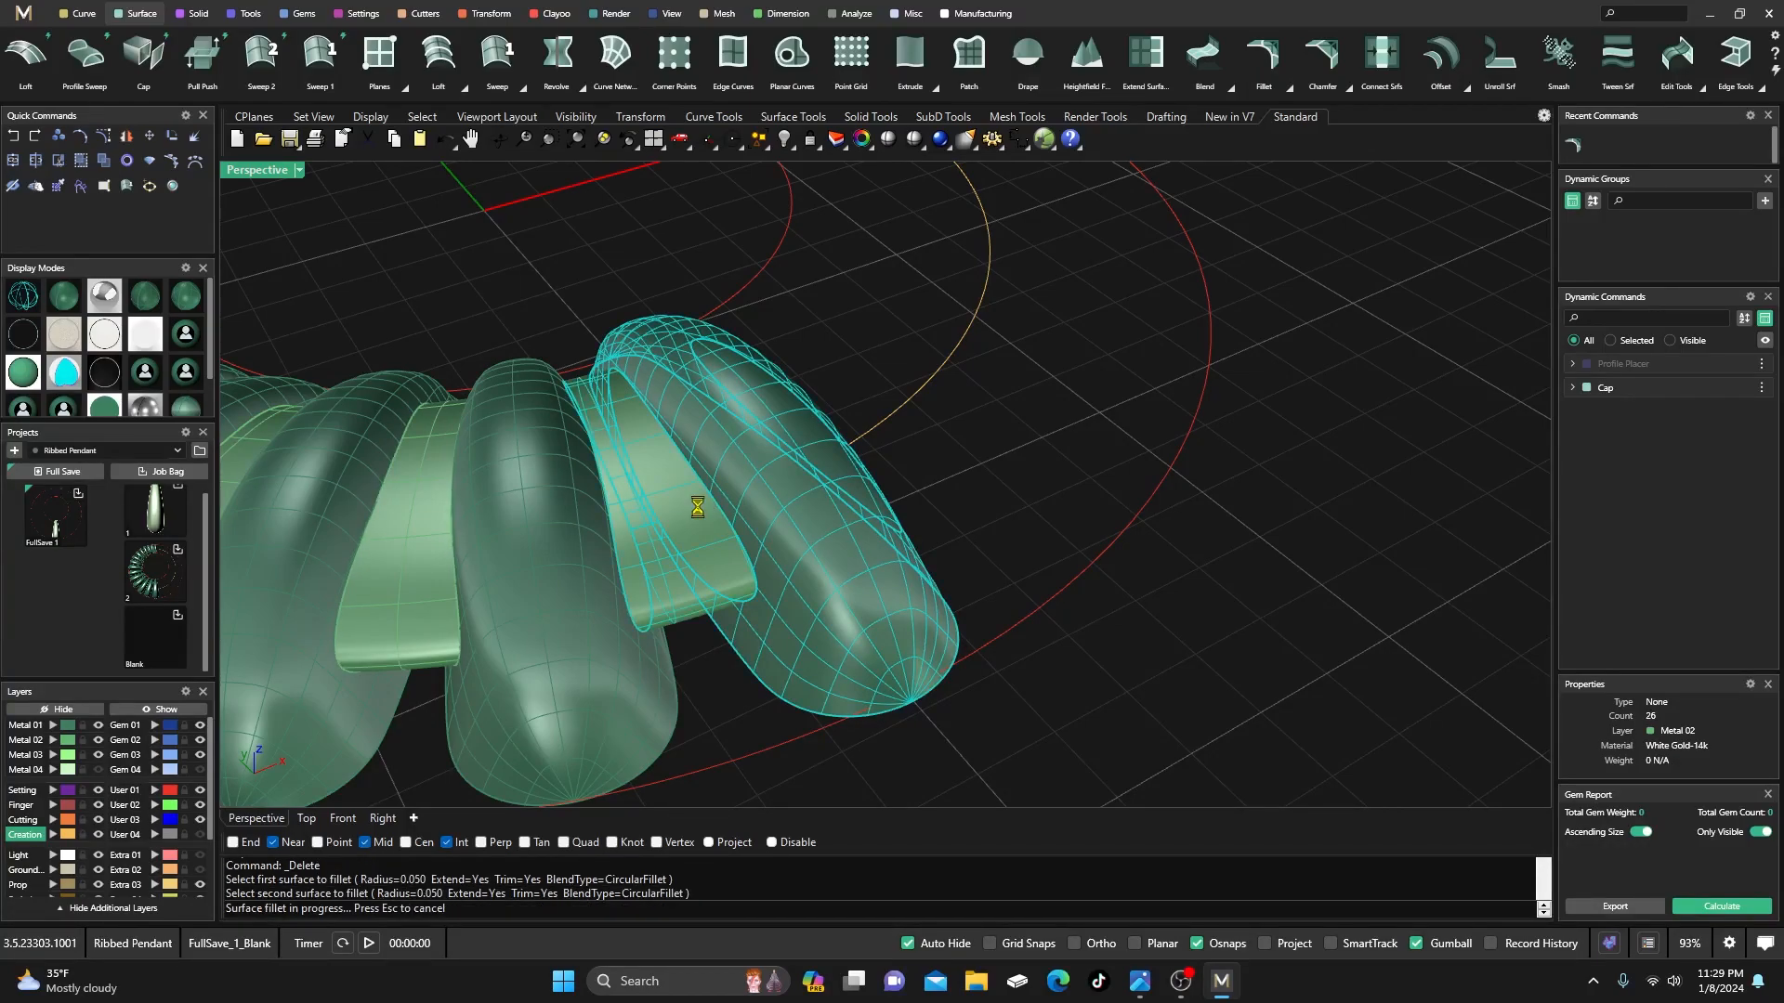
scroll(728, 541, up, 5)
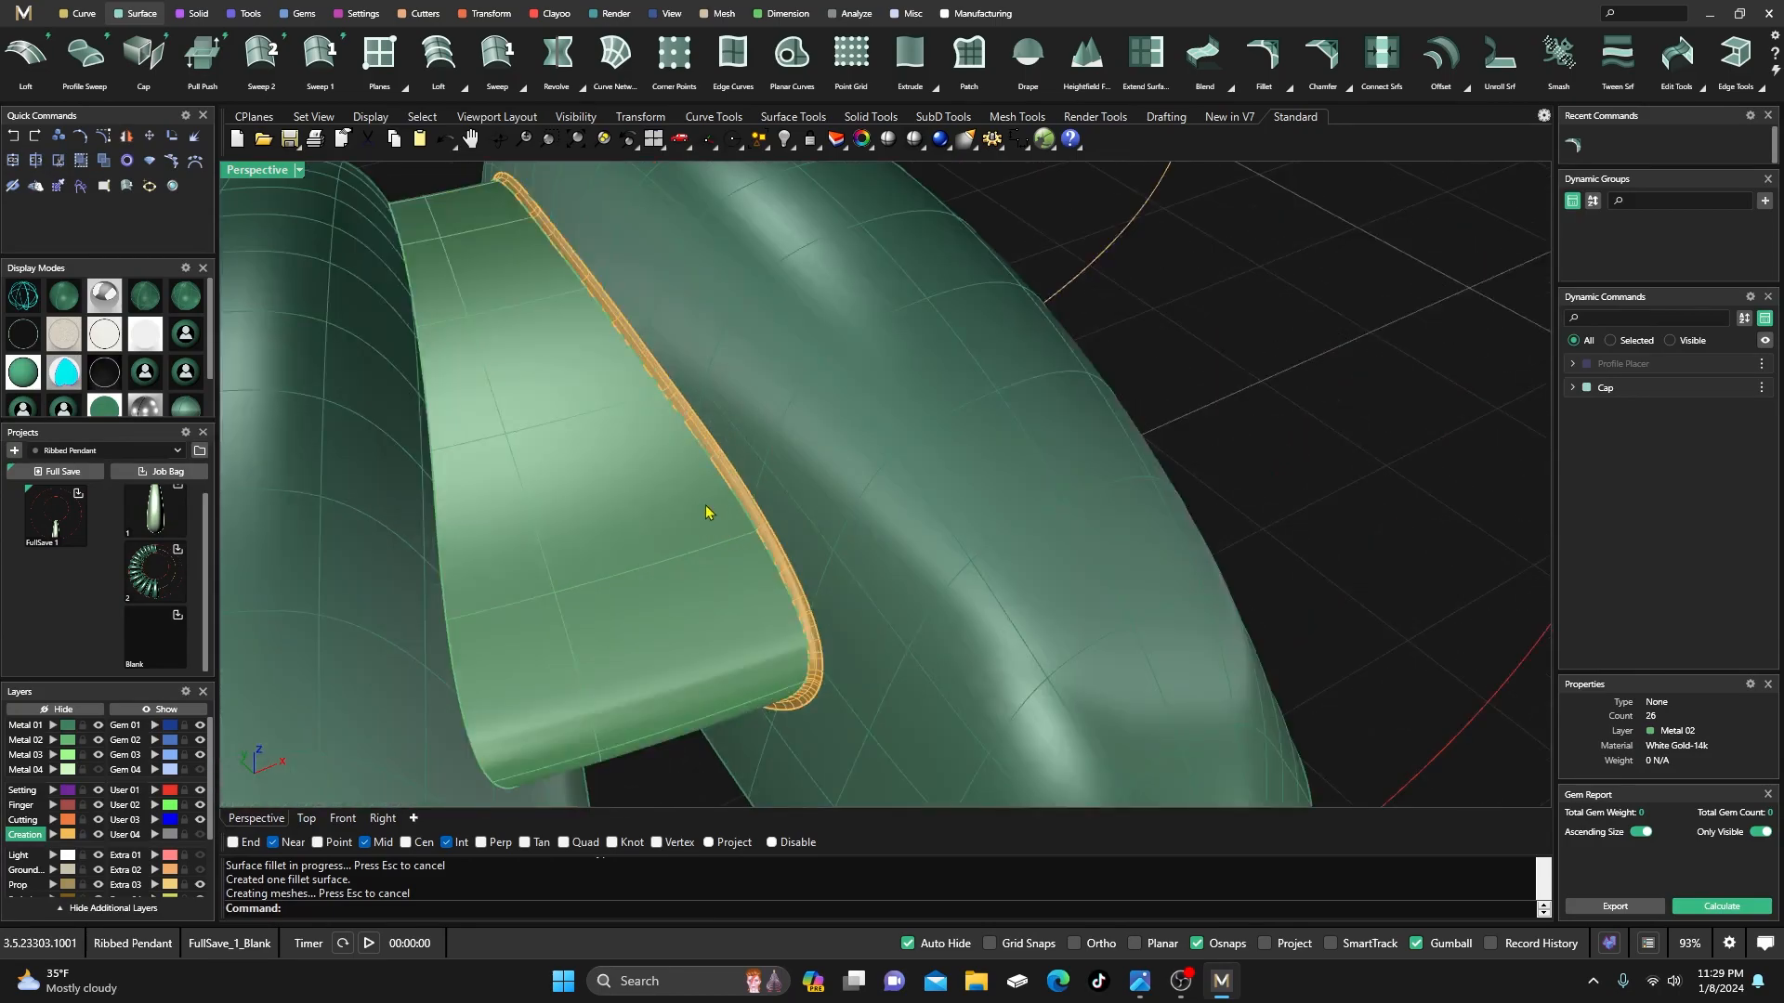
- Fillet the second rib from the wide end with the first ring segment using the 0.050 radius
scroll(786, 524, down, 5)
right_drag(790, 537, 734, 475)
right_click(734, 475)
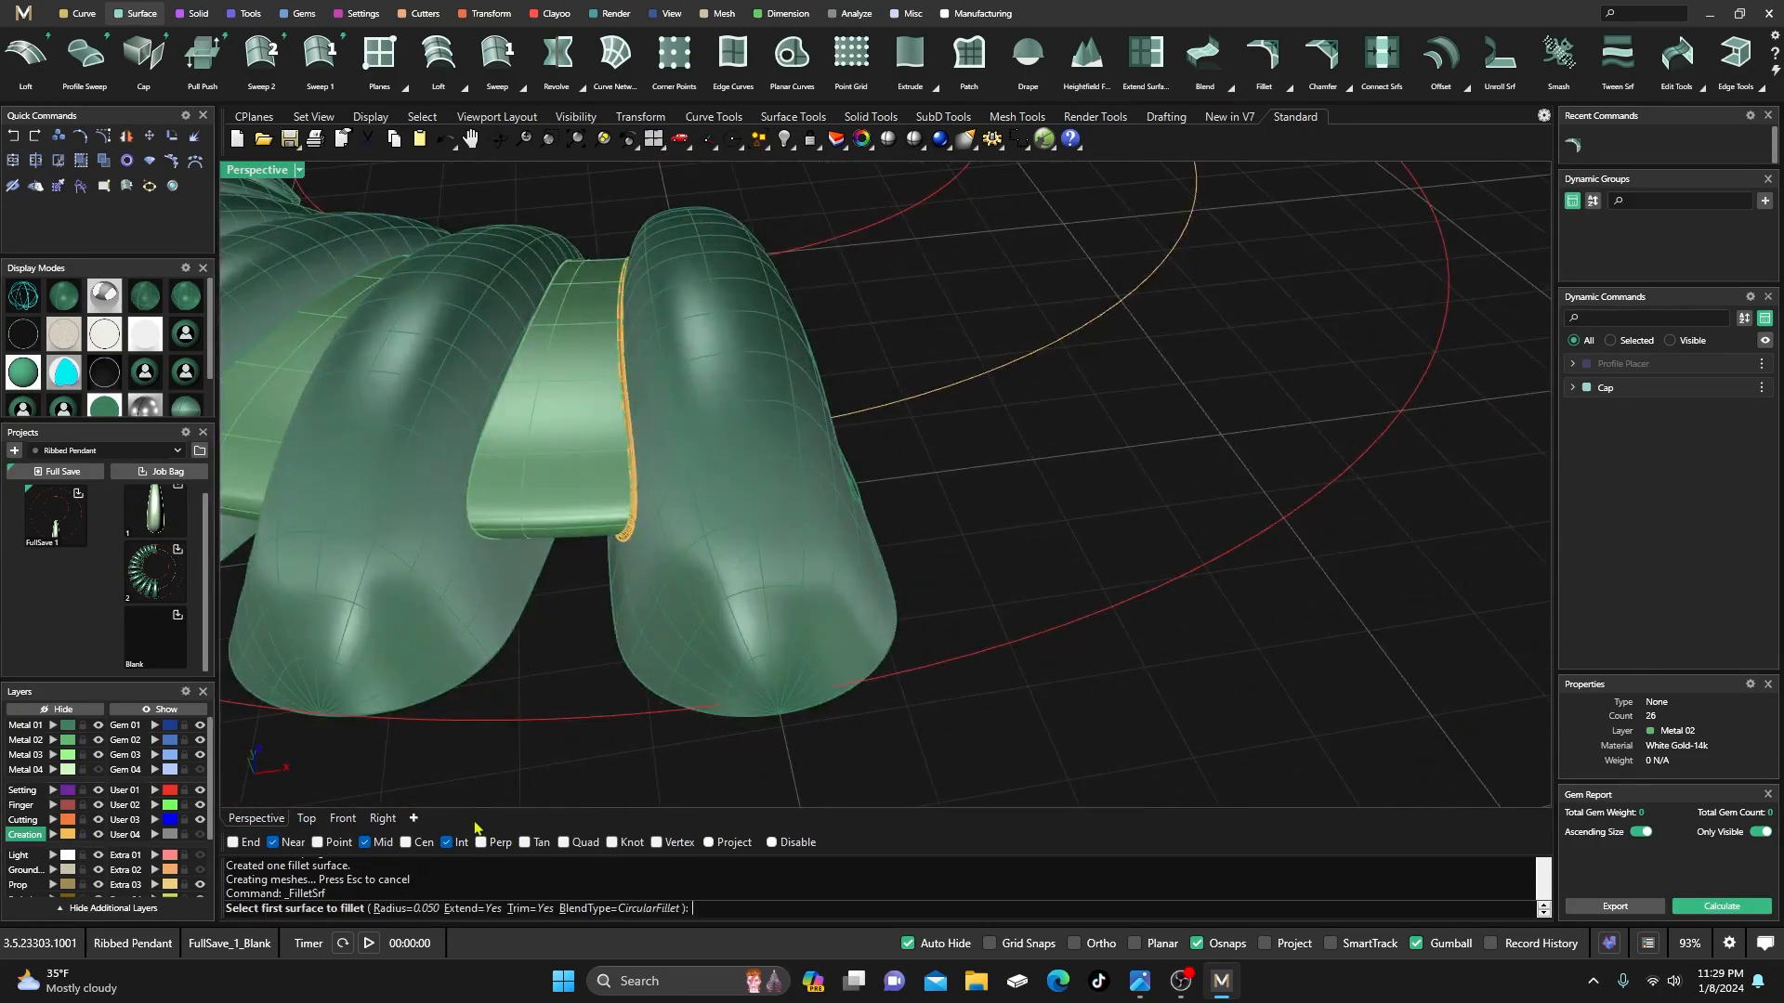
click(412, 910)
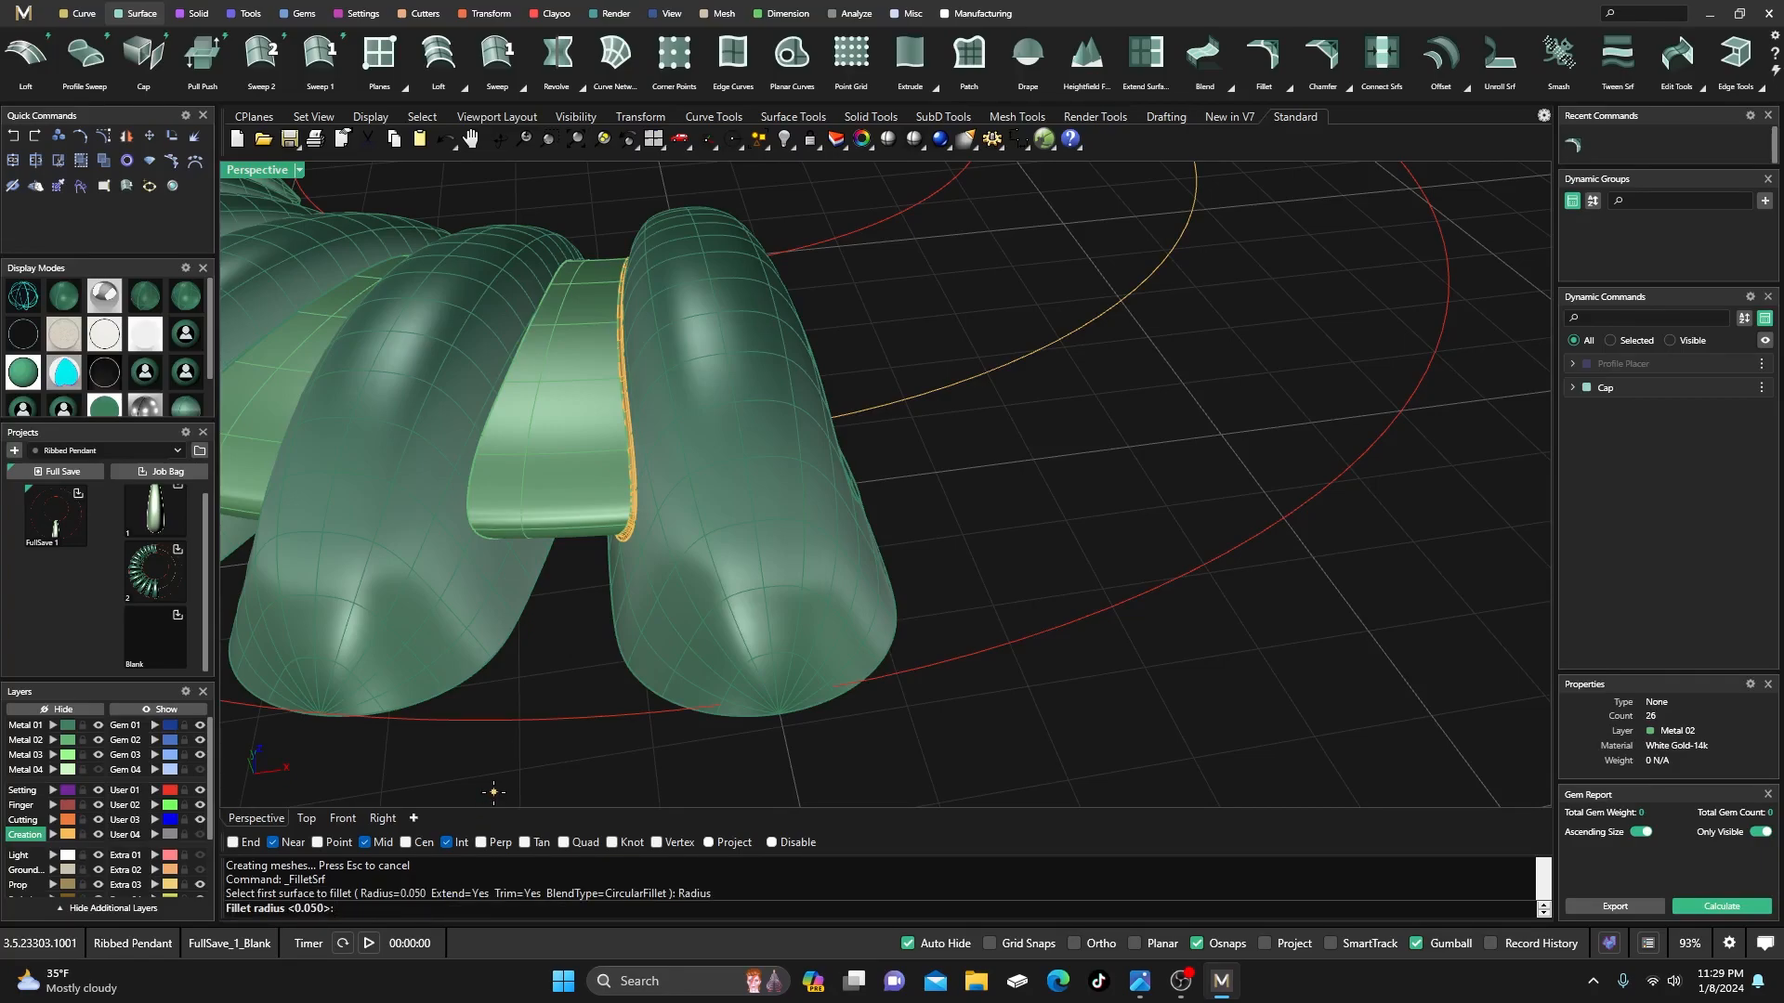
right_click(514, 767)
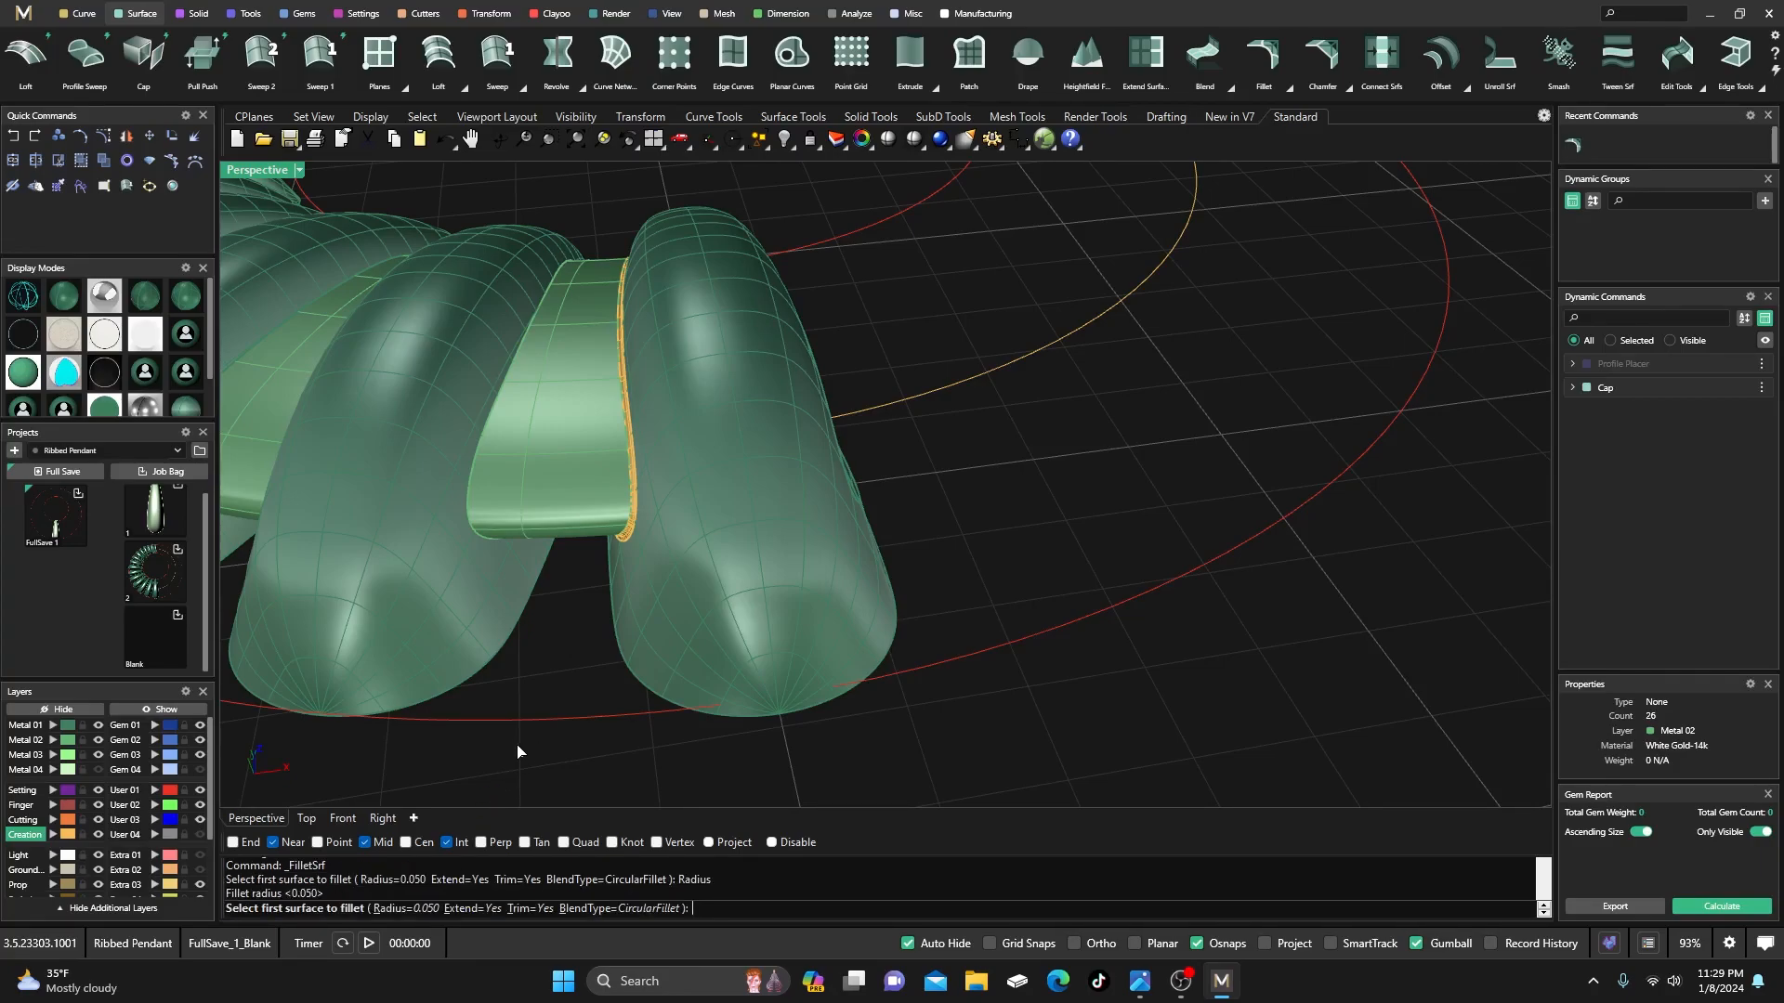
key(Escape)
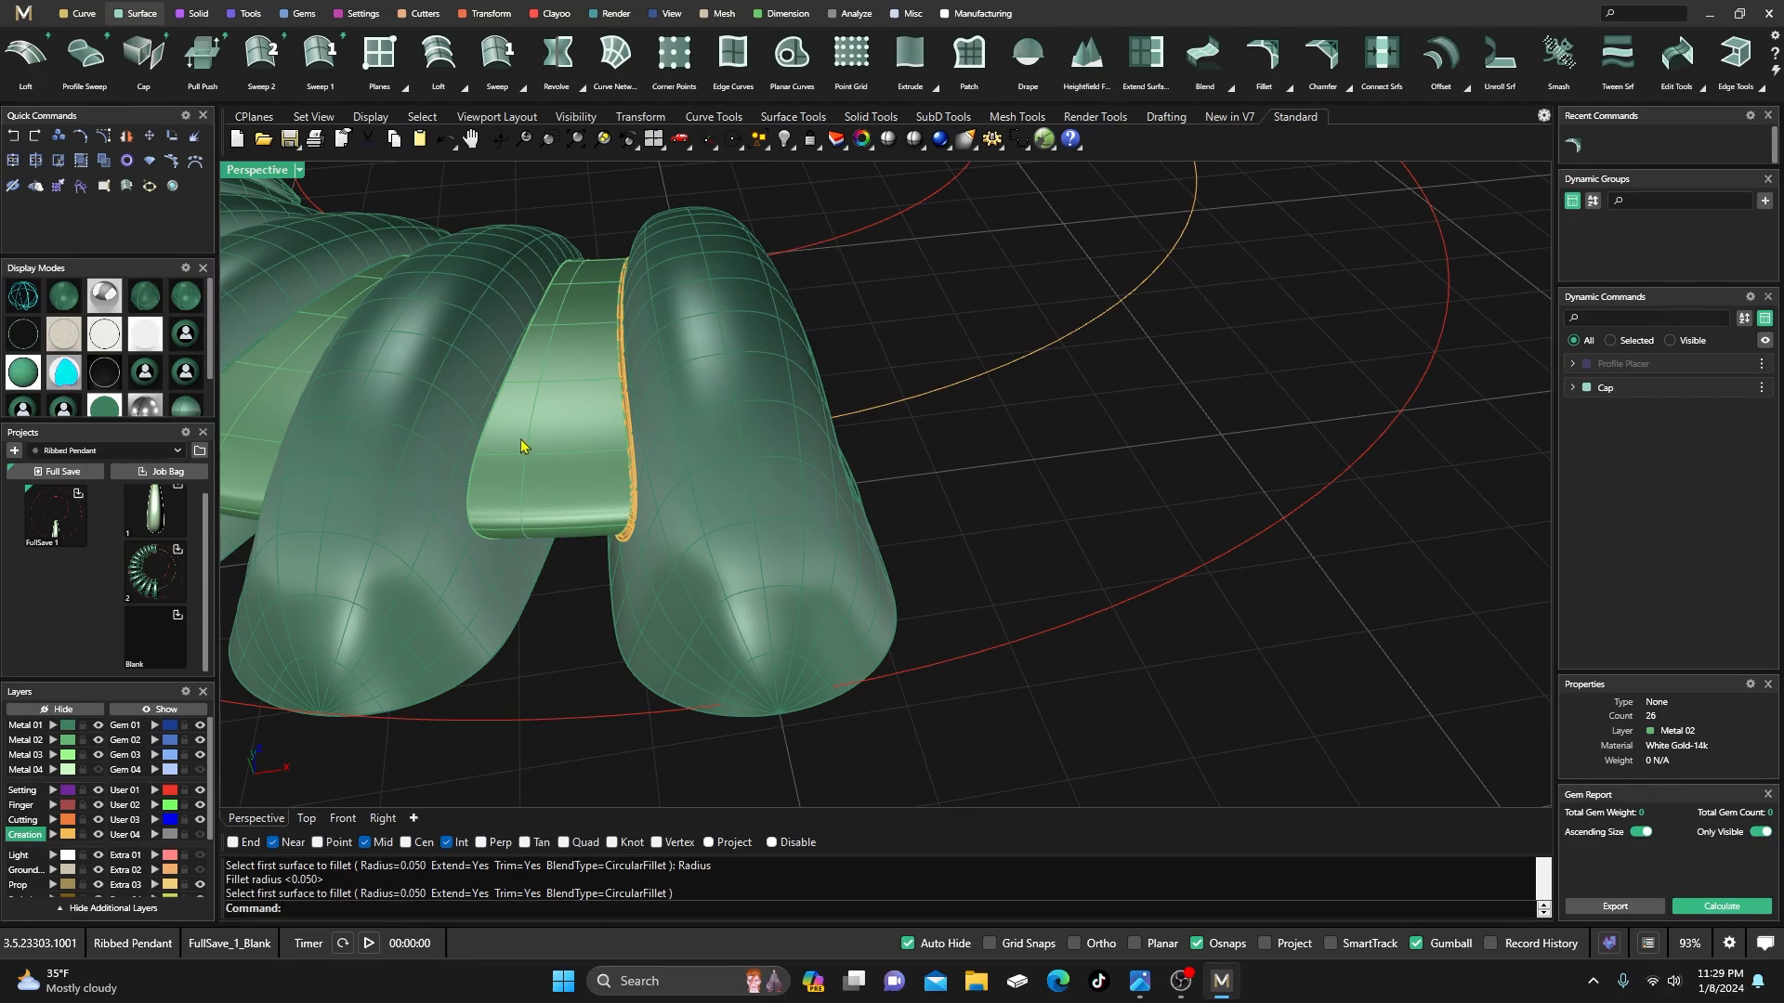
right_click(541, 625)
click(500, 408)
click(483, 380)
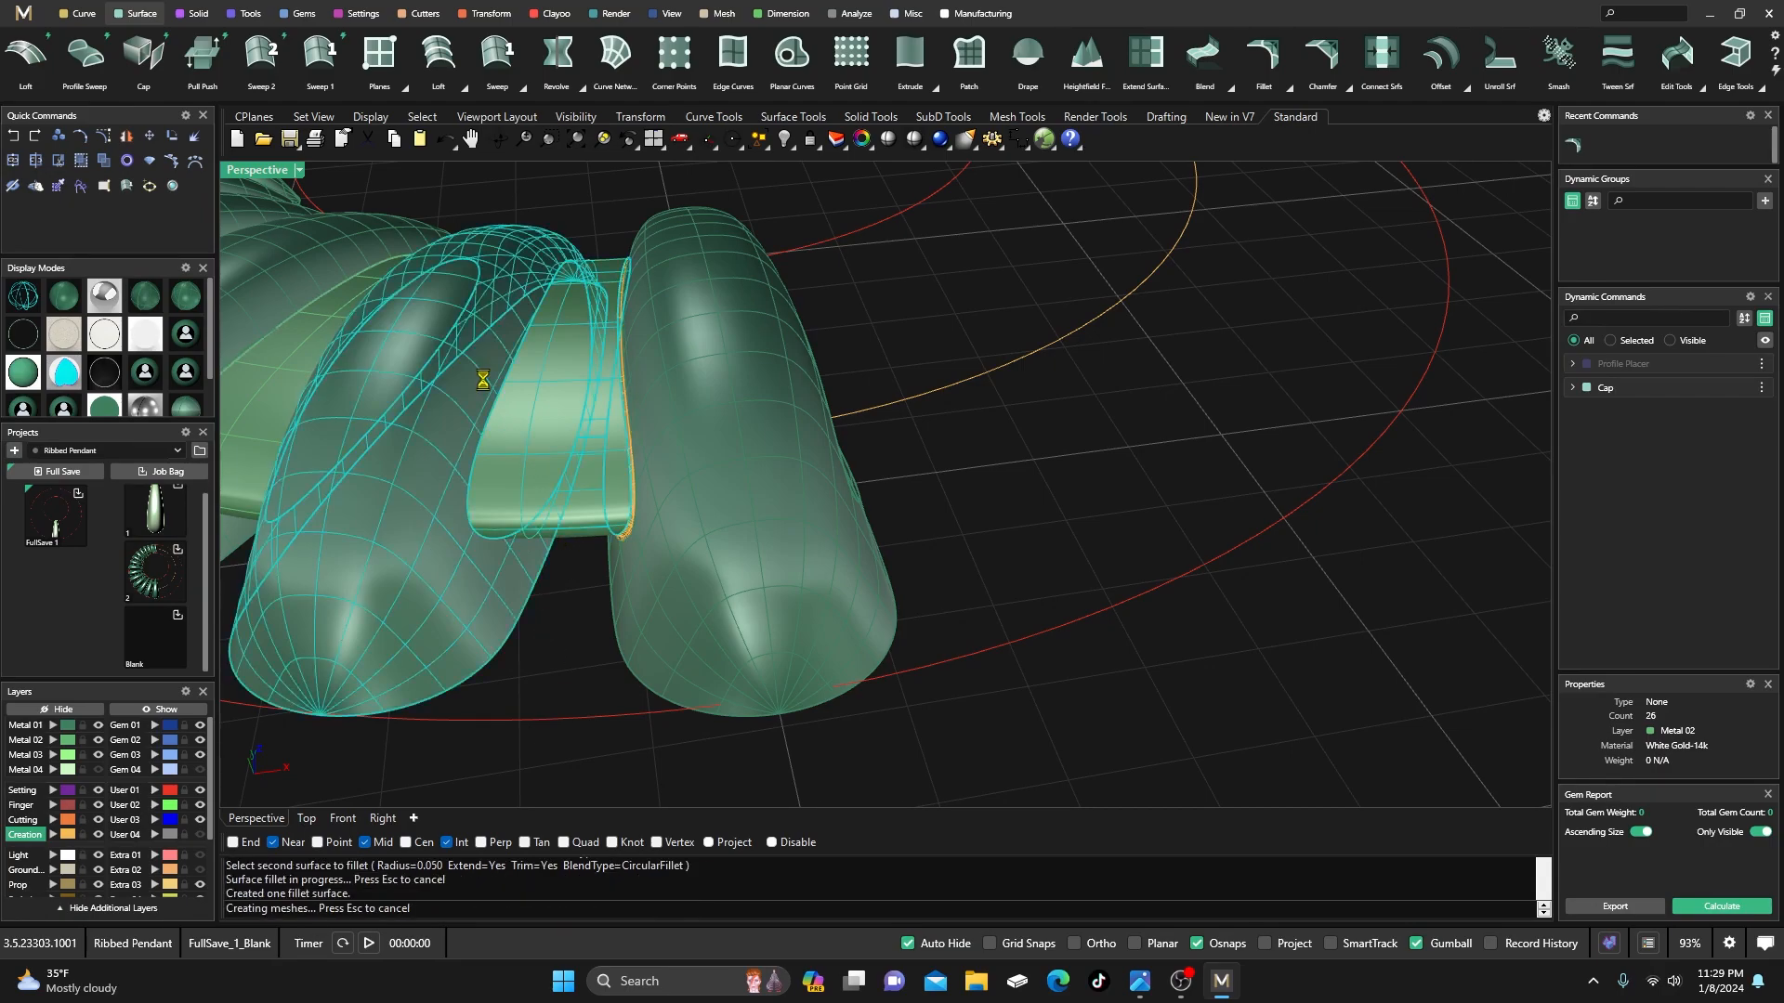
- Try filleting the second rib with the second ring segment using a radius of 1
right_drag(502, 489, 534, 557)
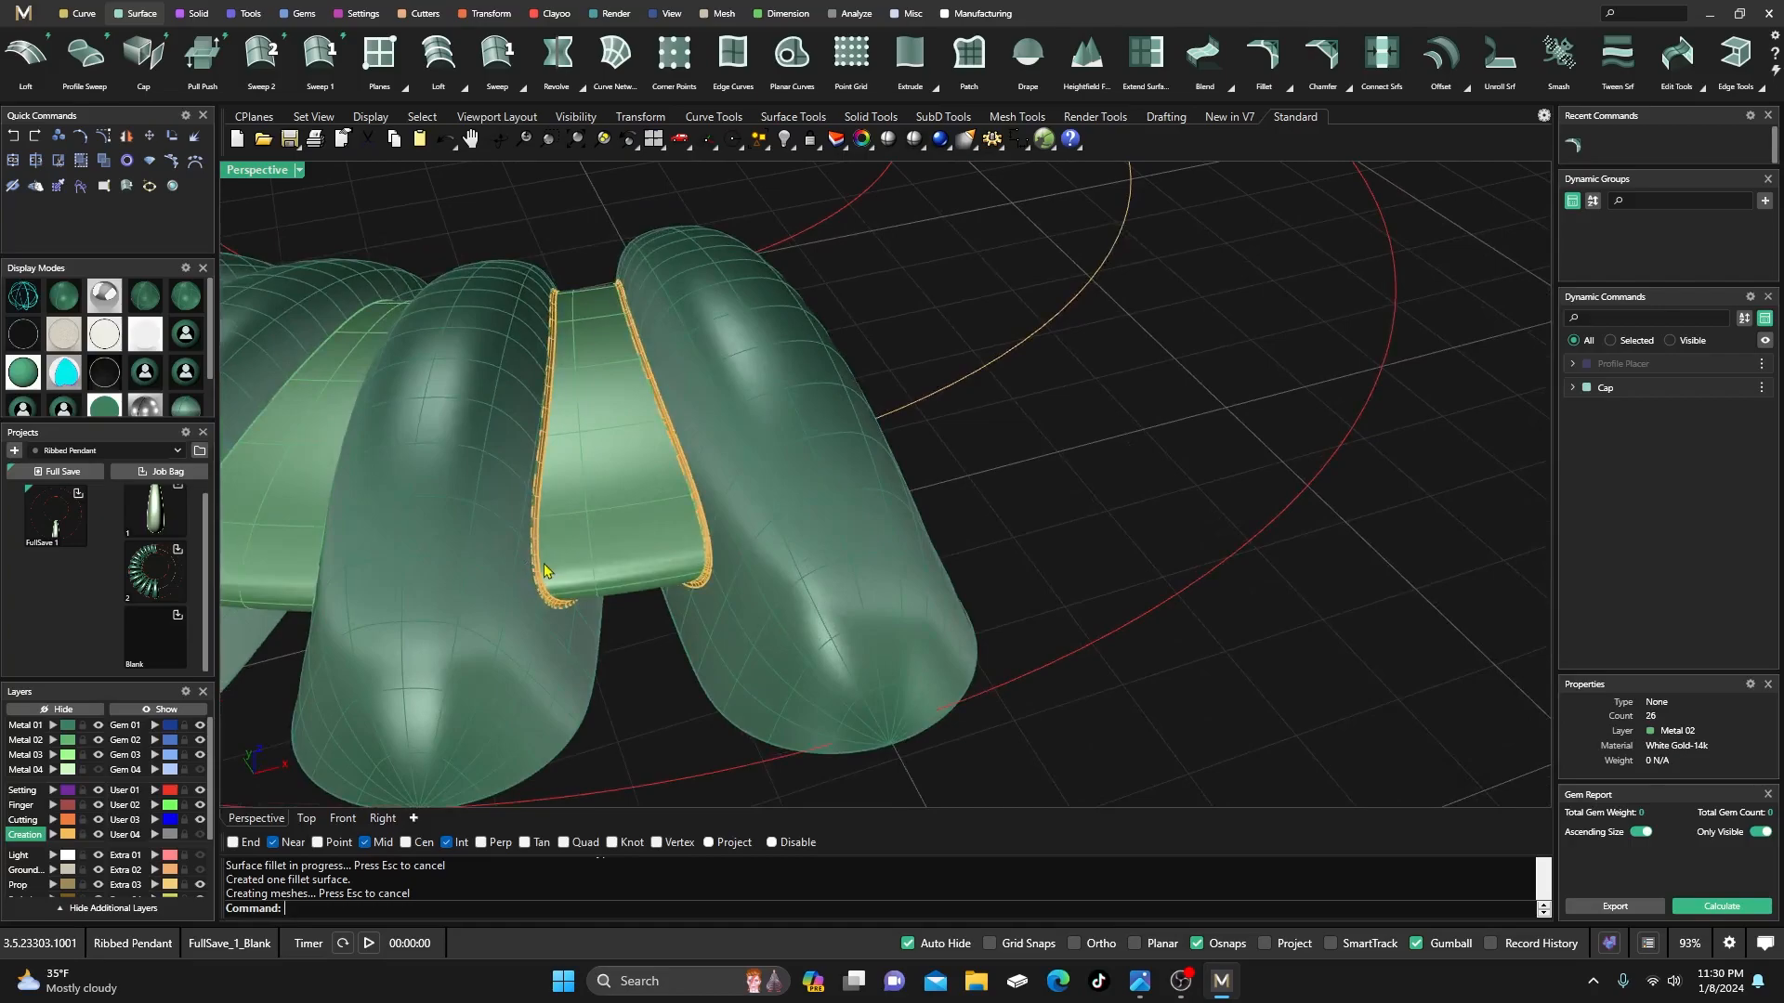
right_drag(526, 634, 617, 607)
right_click(479, 733)
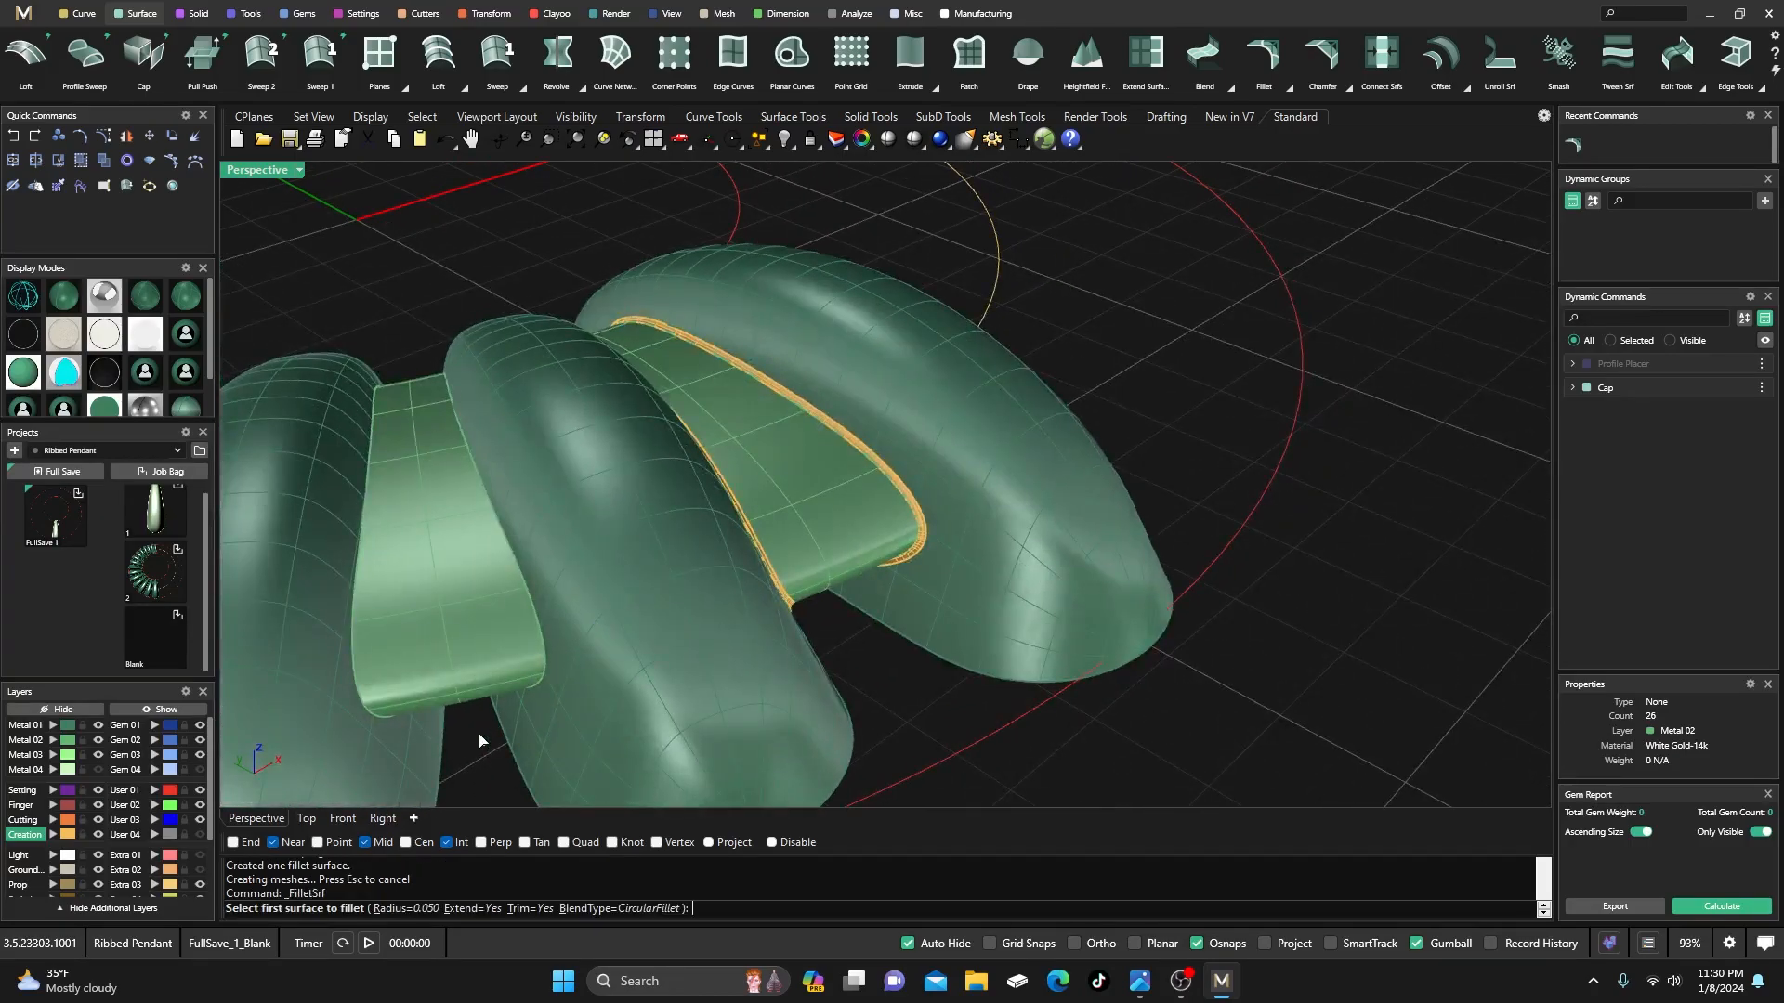
click(417, 907)
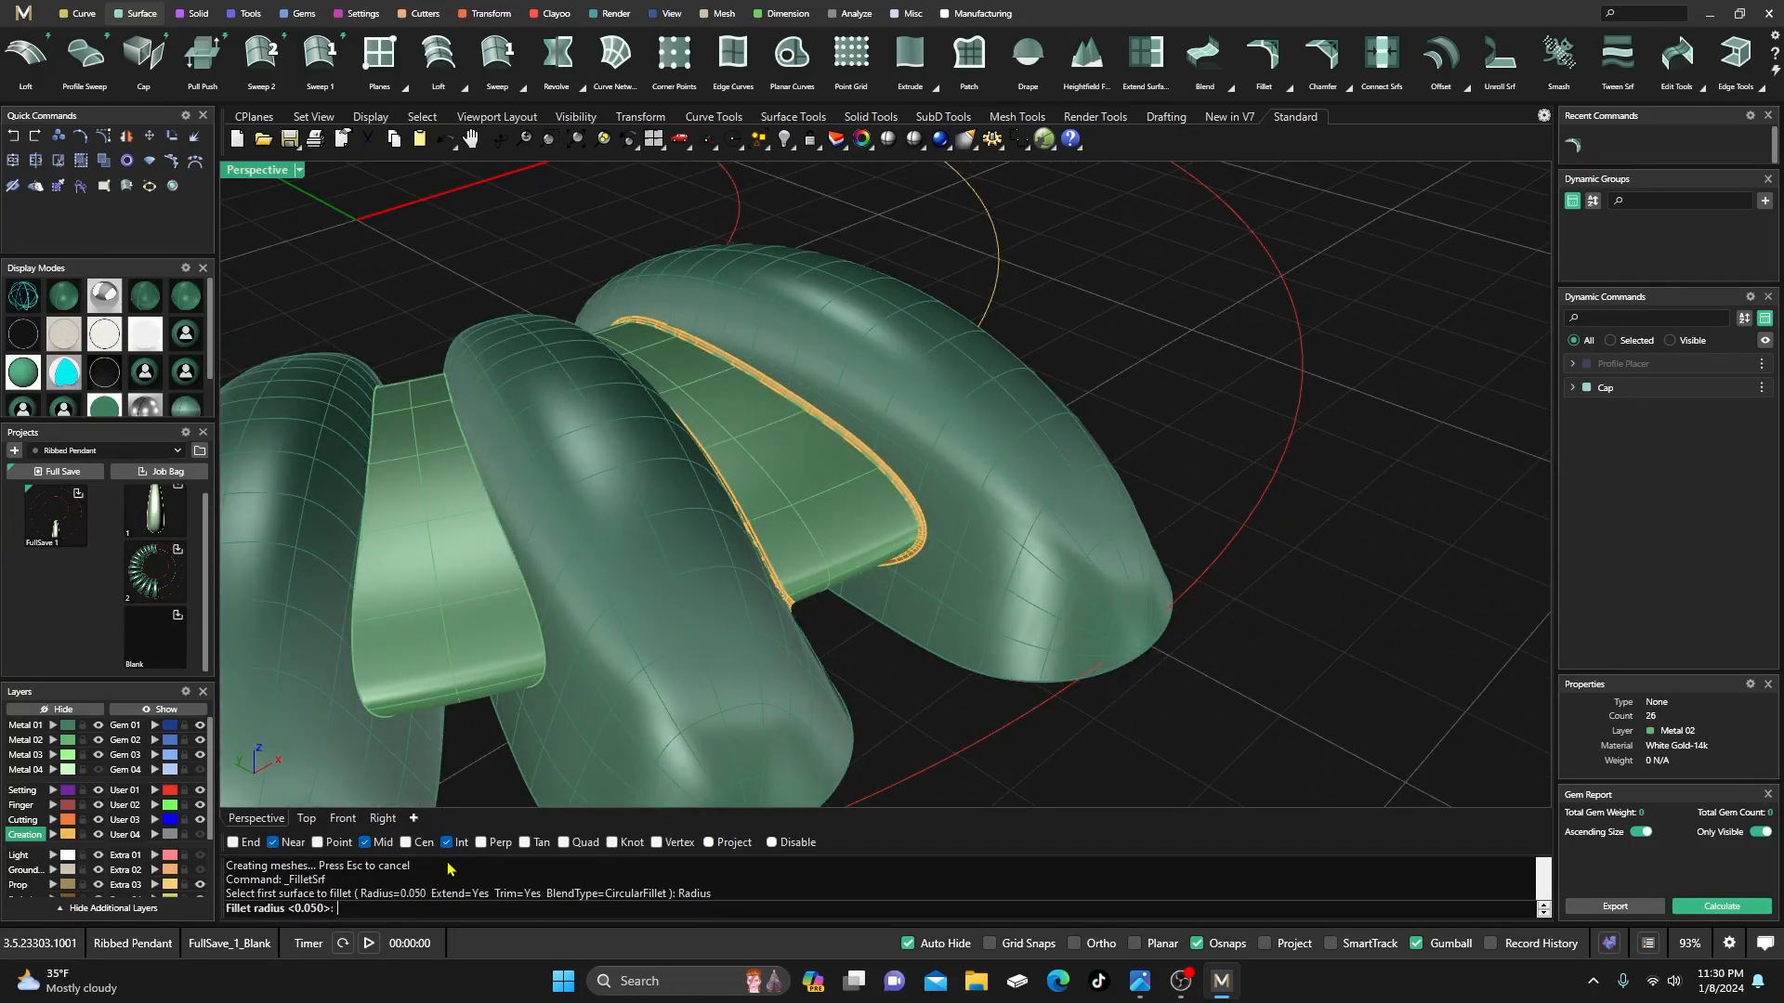
right_click(508, 743)
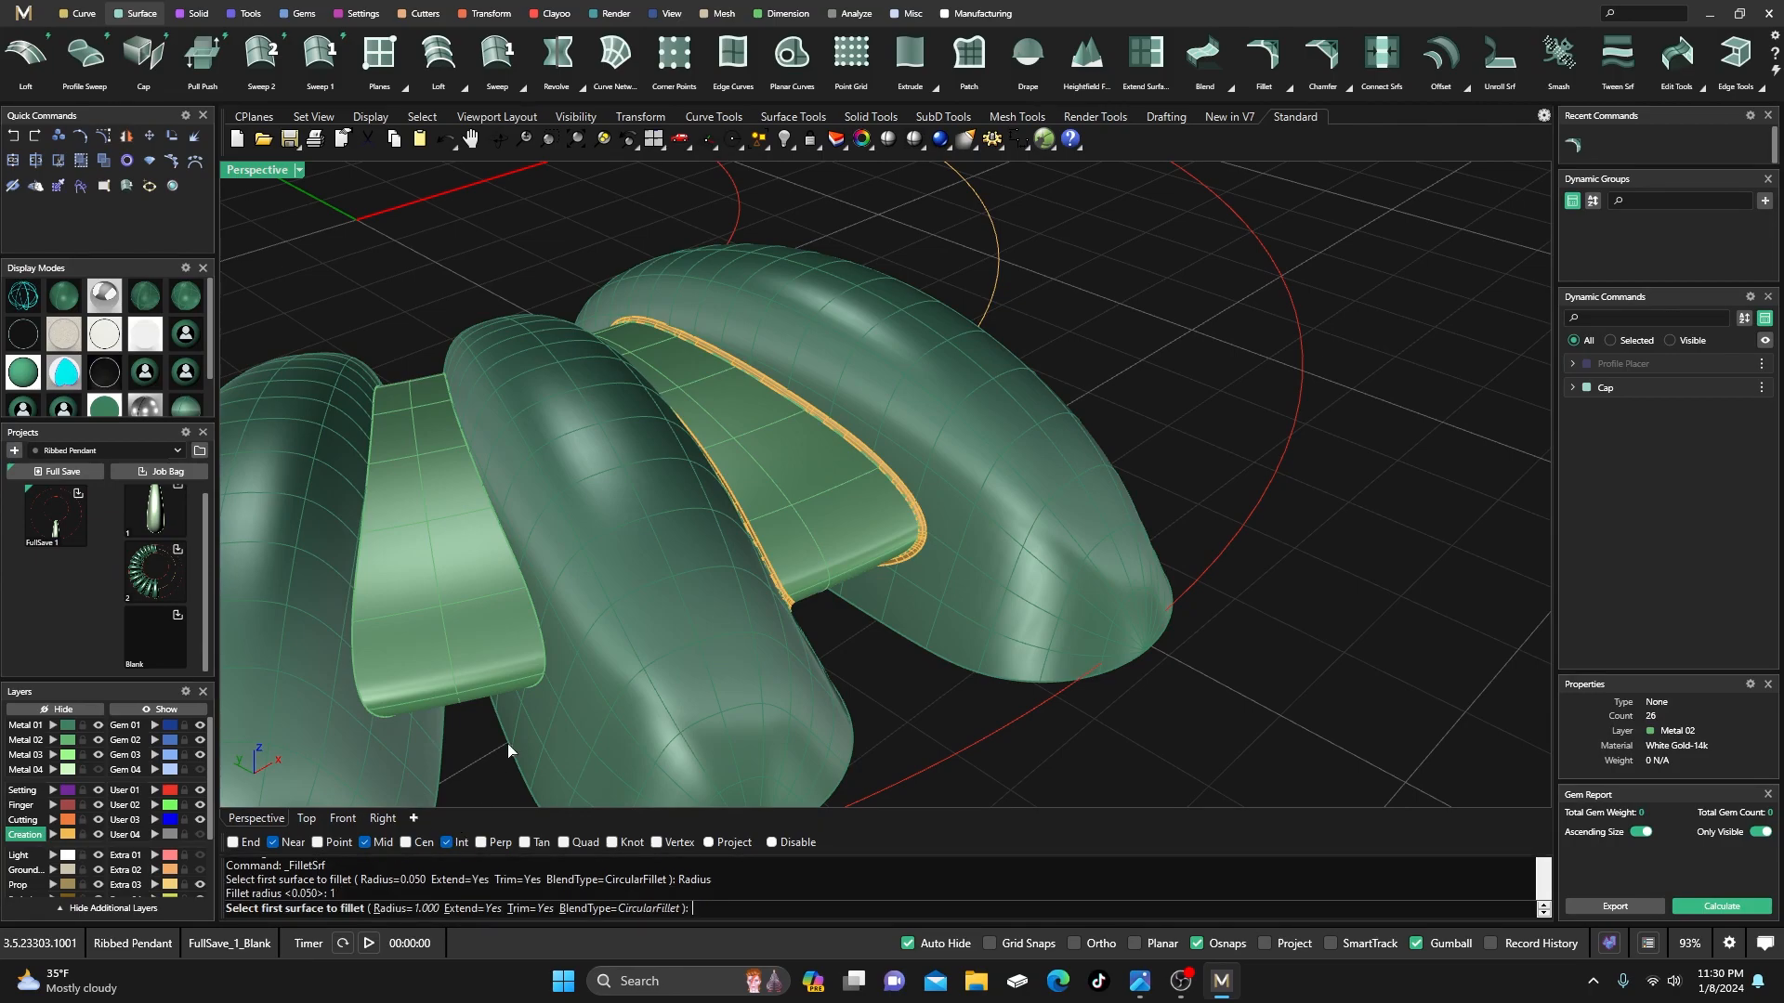
click(532, 535)
click(503, 578)
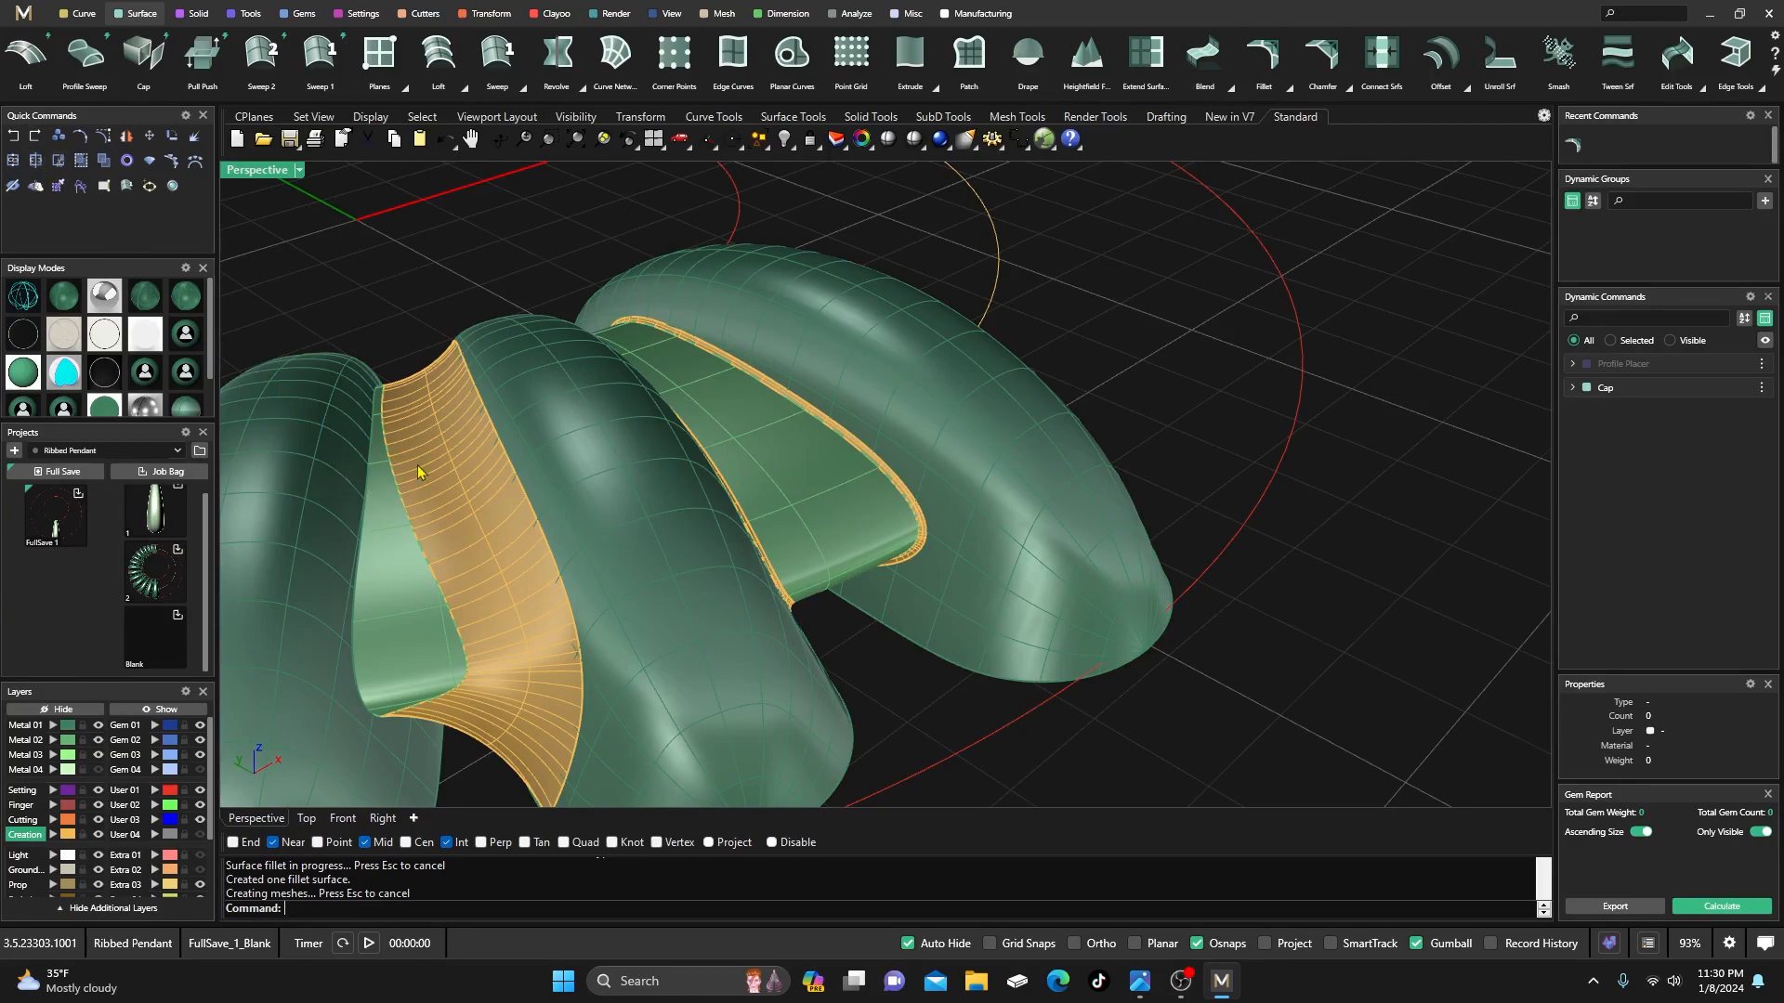
- Abort the Join command and undo the 1.000 radius fillet on the second rib
click(12, 160)
click(106, 187)
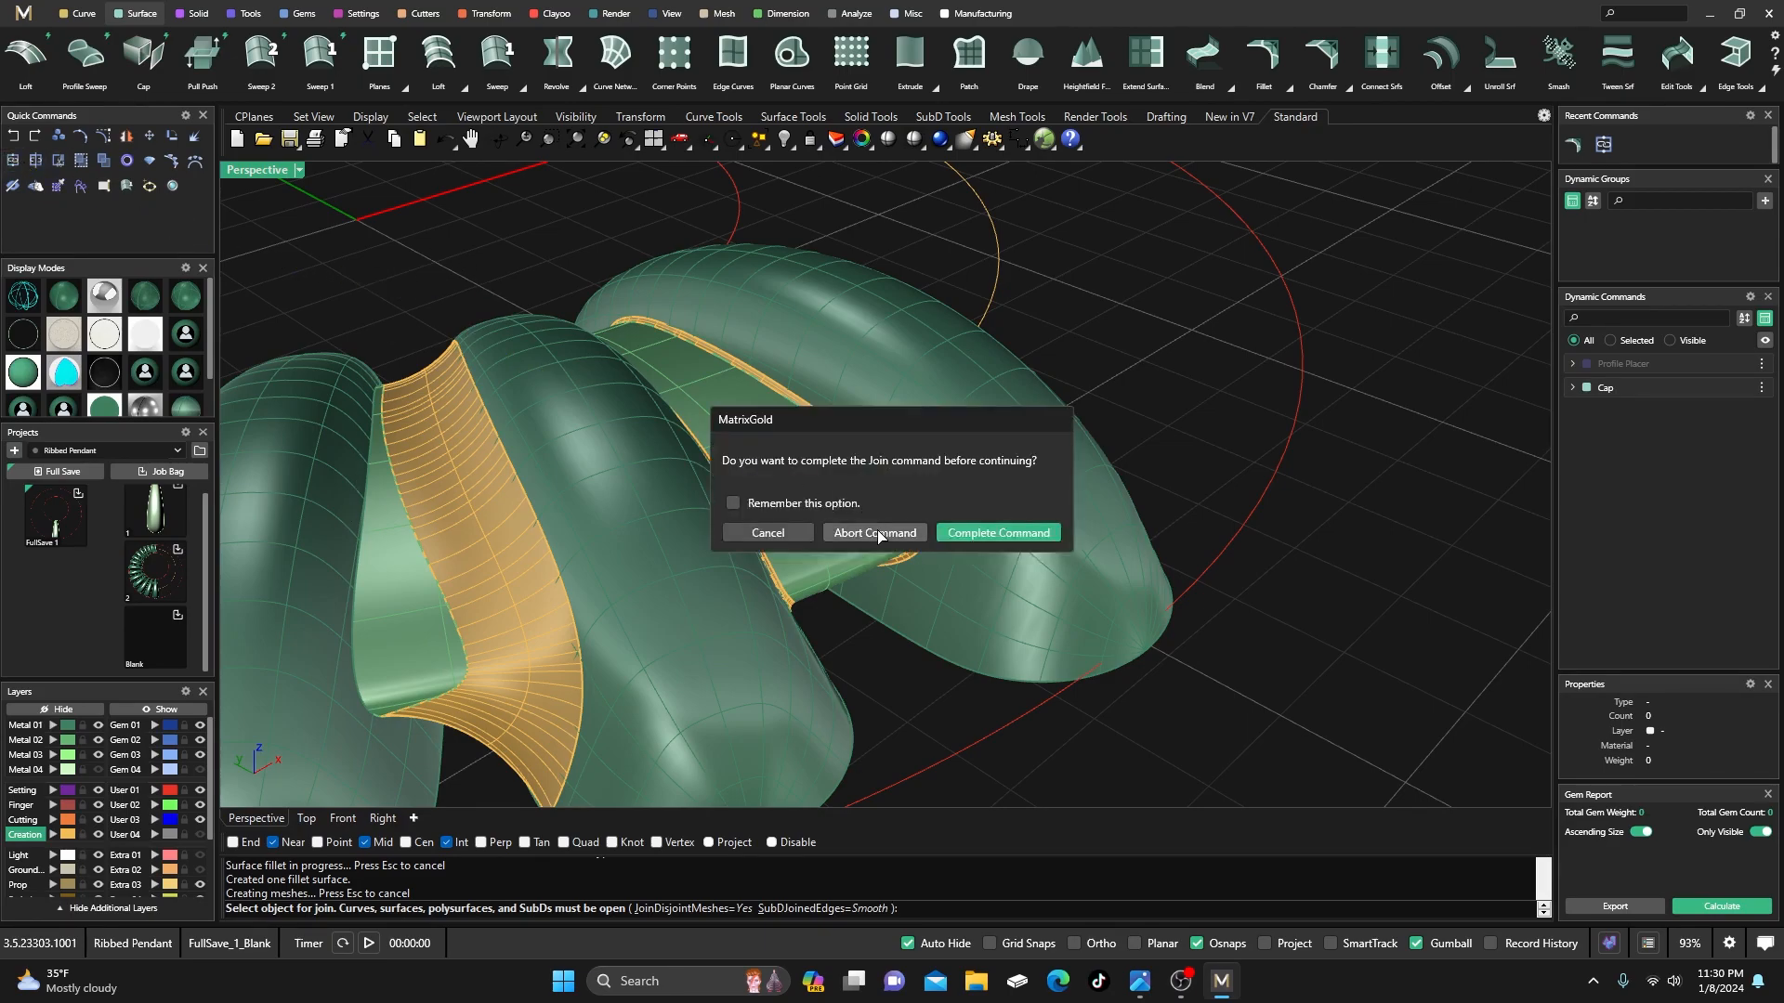
click(874, 533)
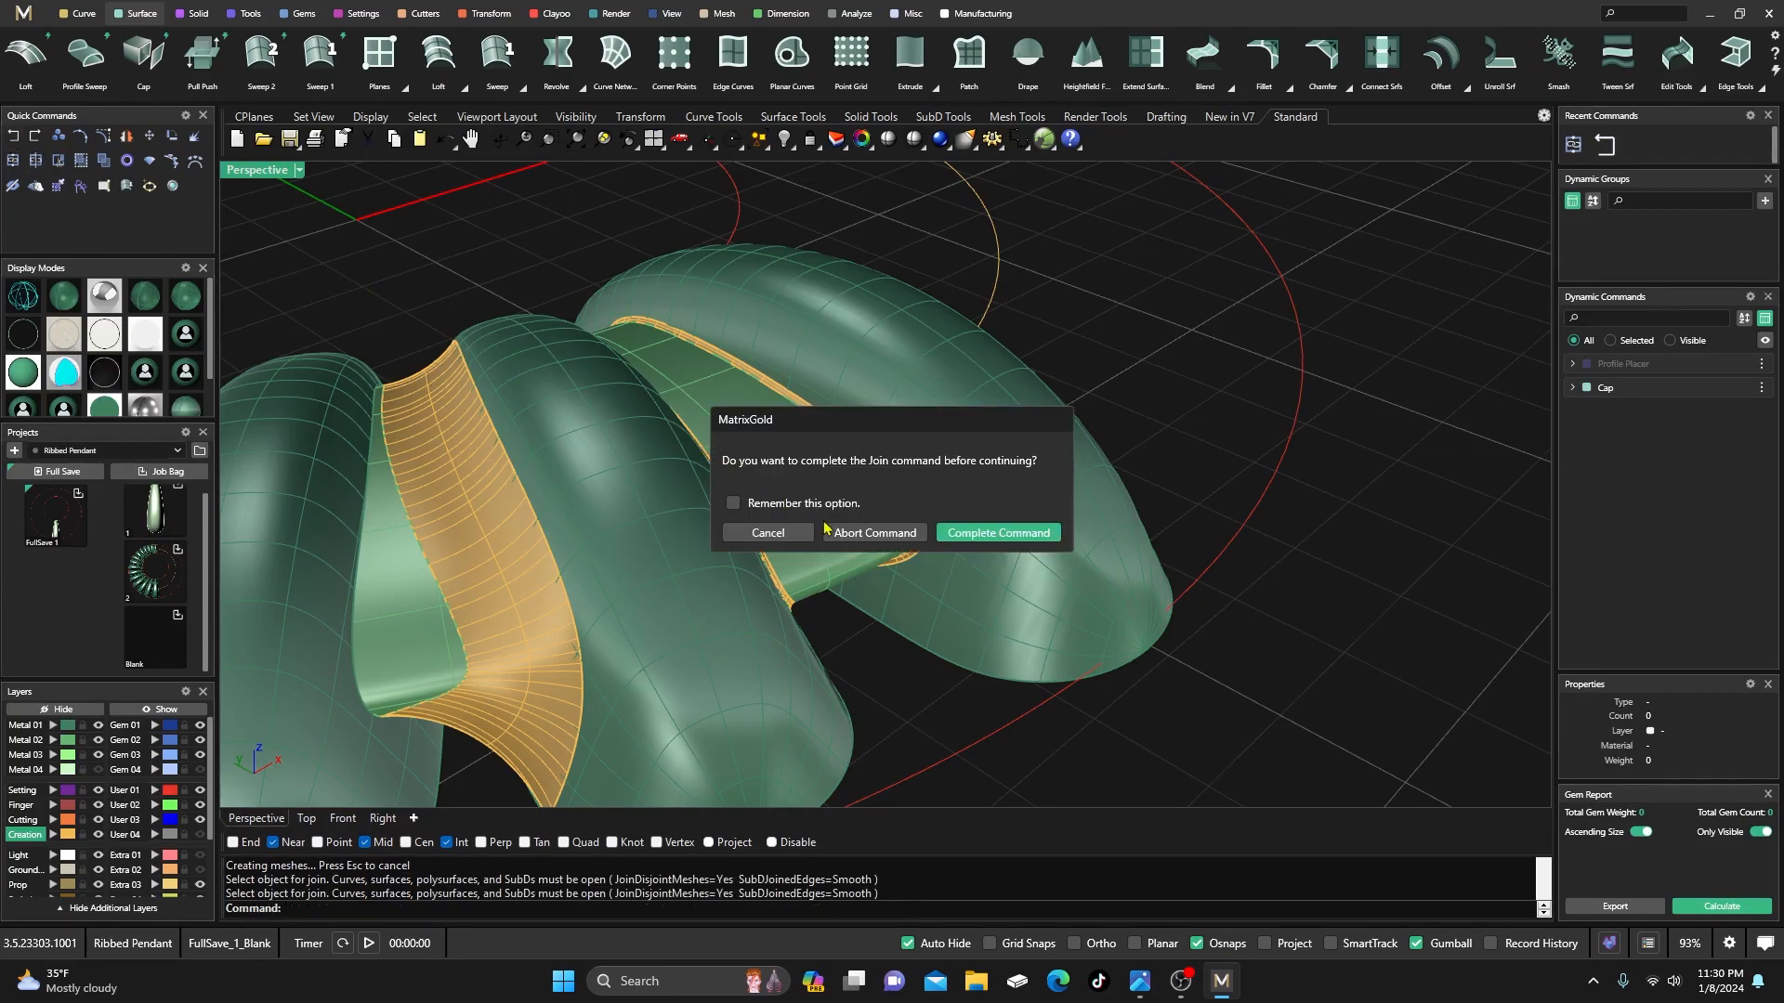
click(872, 534)
click(405, 303)
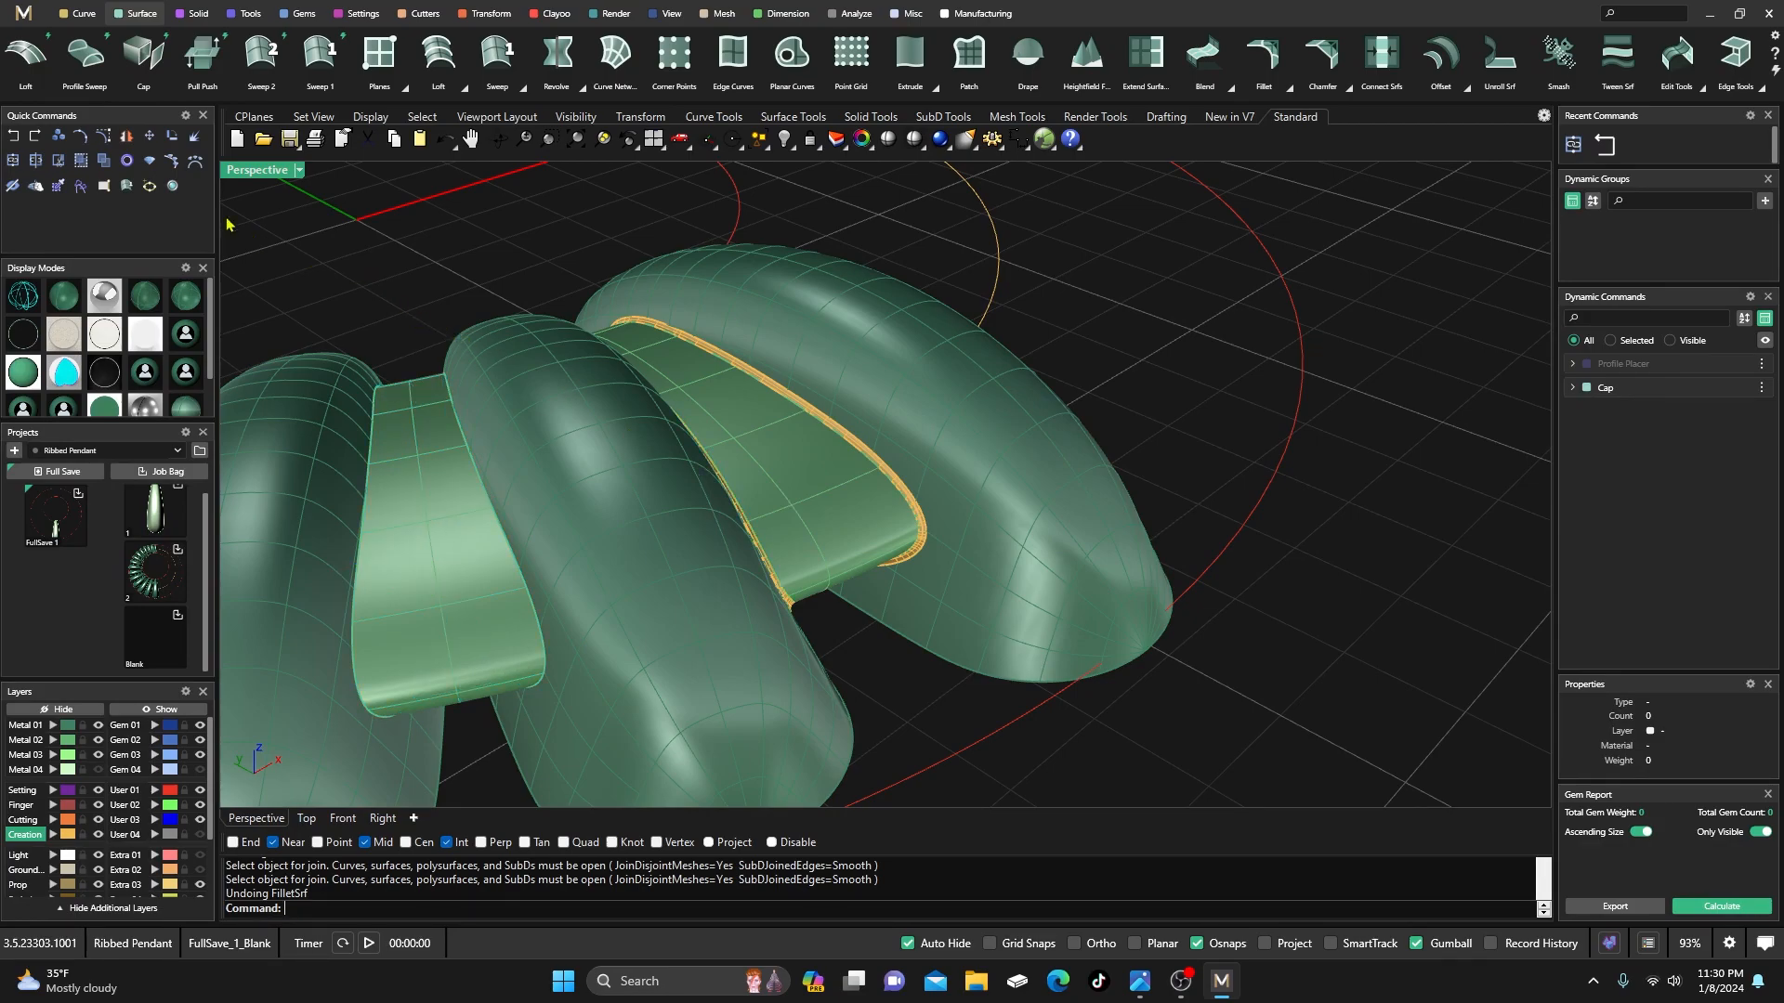
- Try the fillet between the second rib and the second ring segment with a radius of .5
right_click(319, 916)
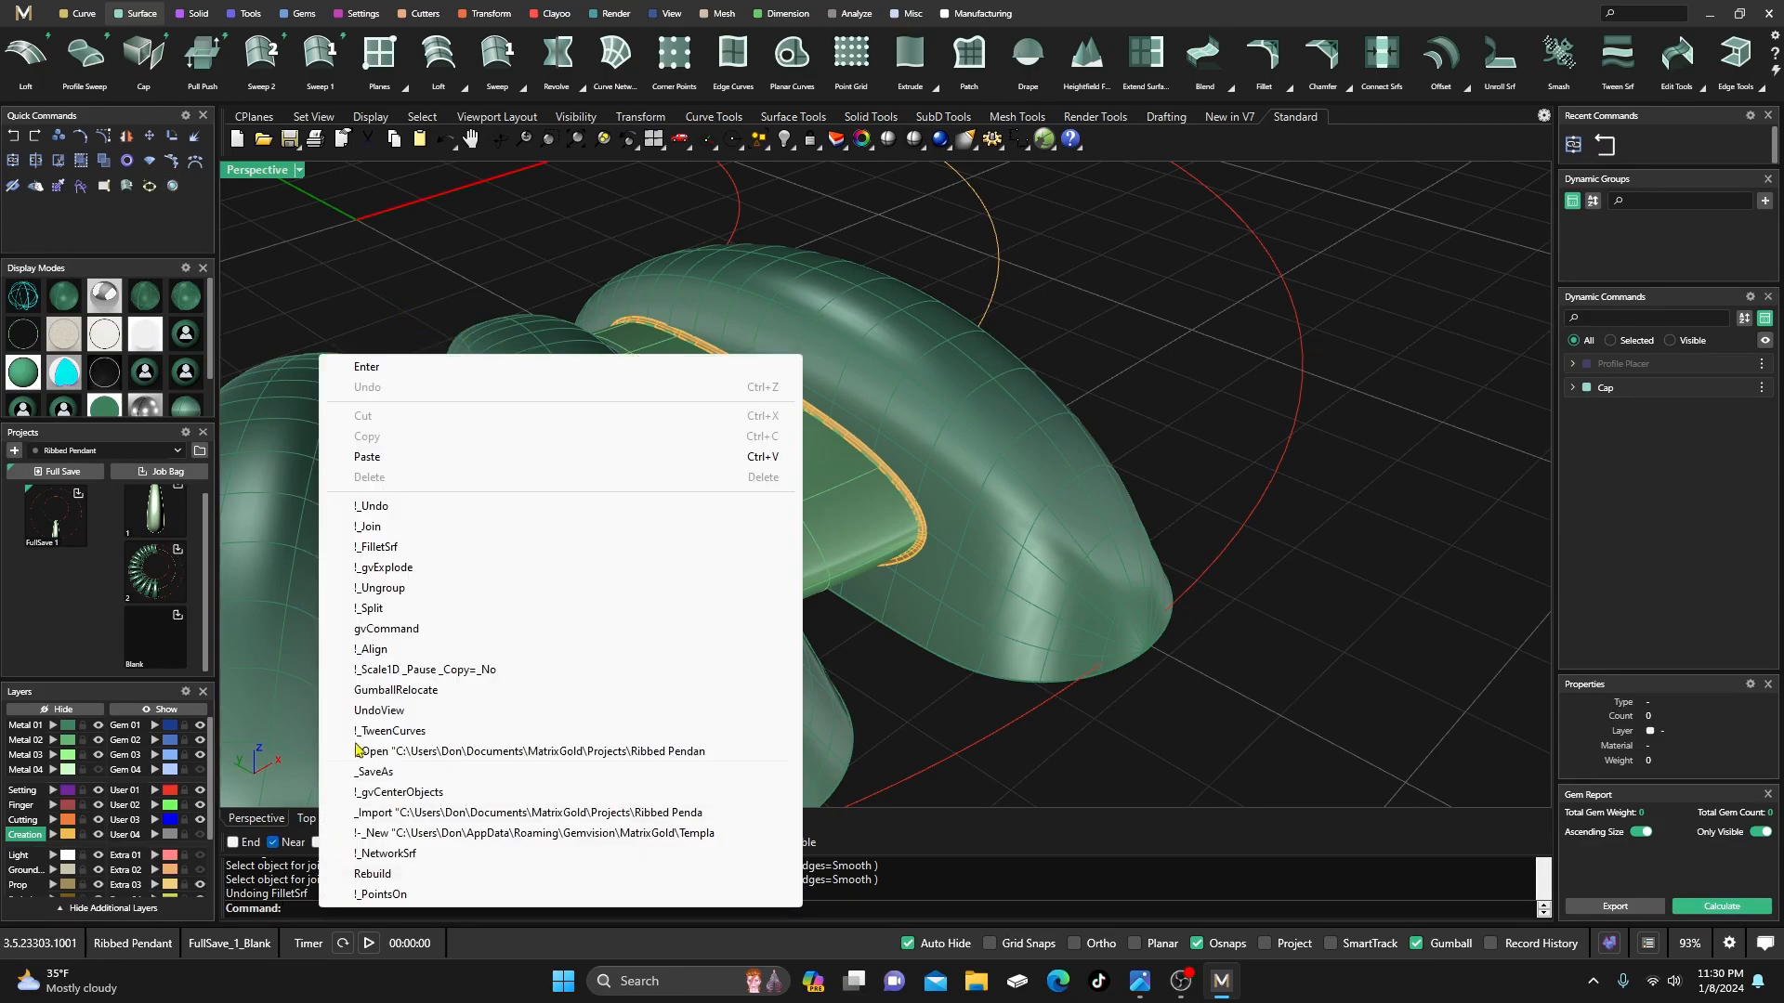
click(393, 548)
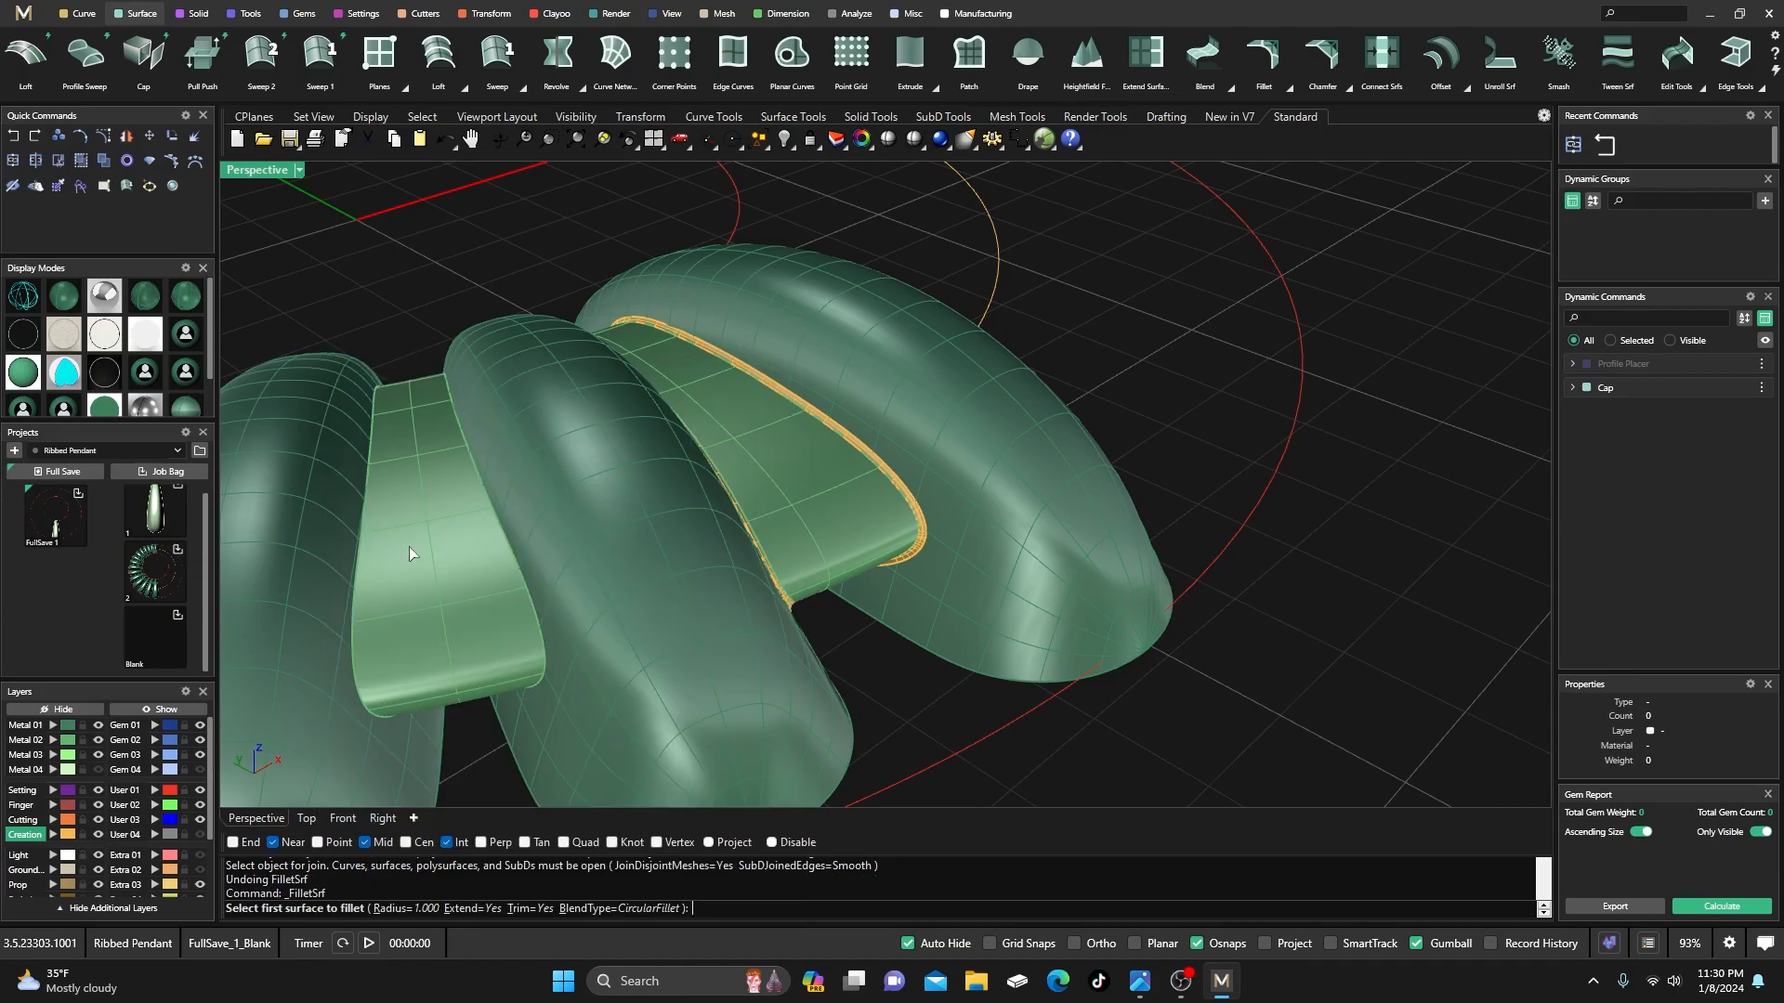
click(516, 525)
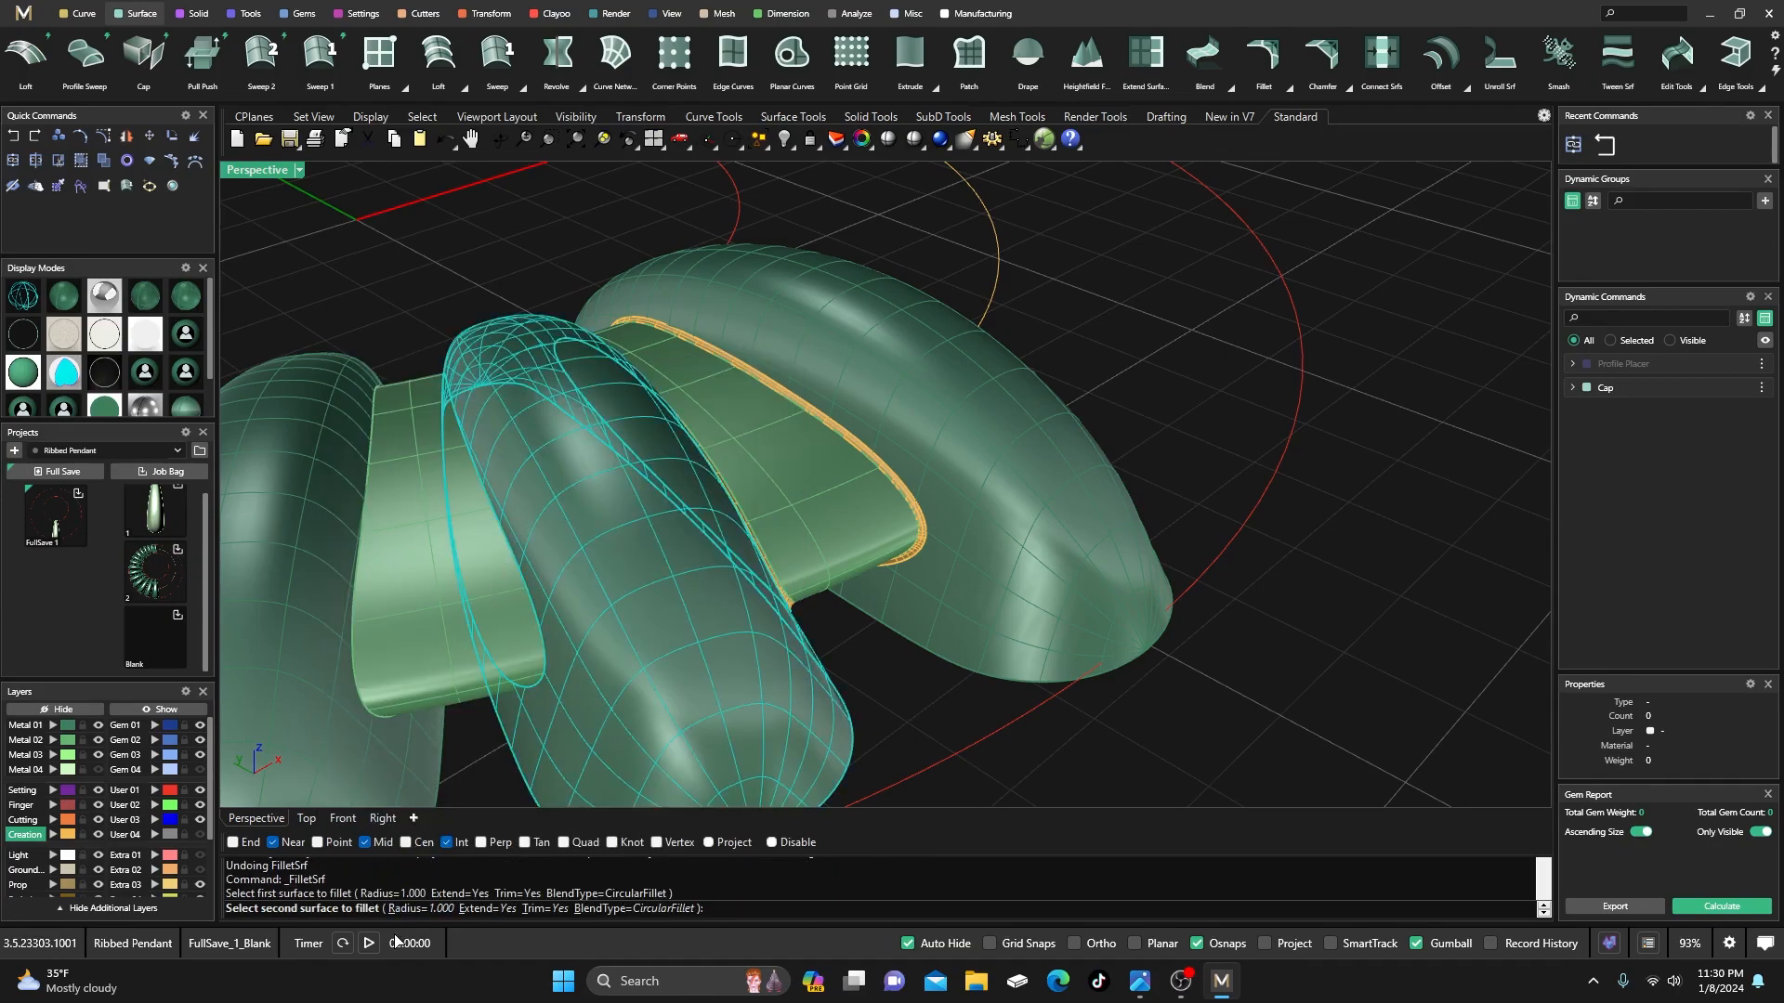
click(409, 908)
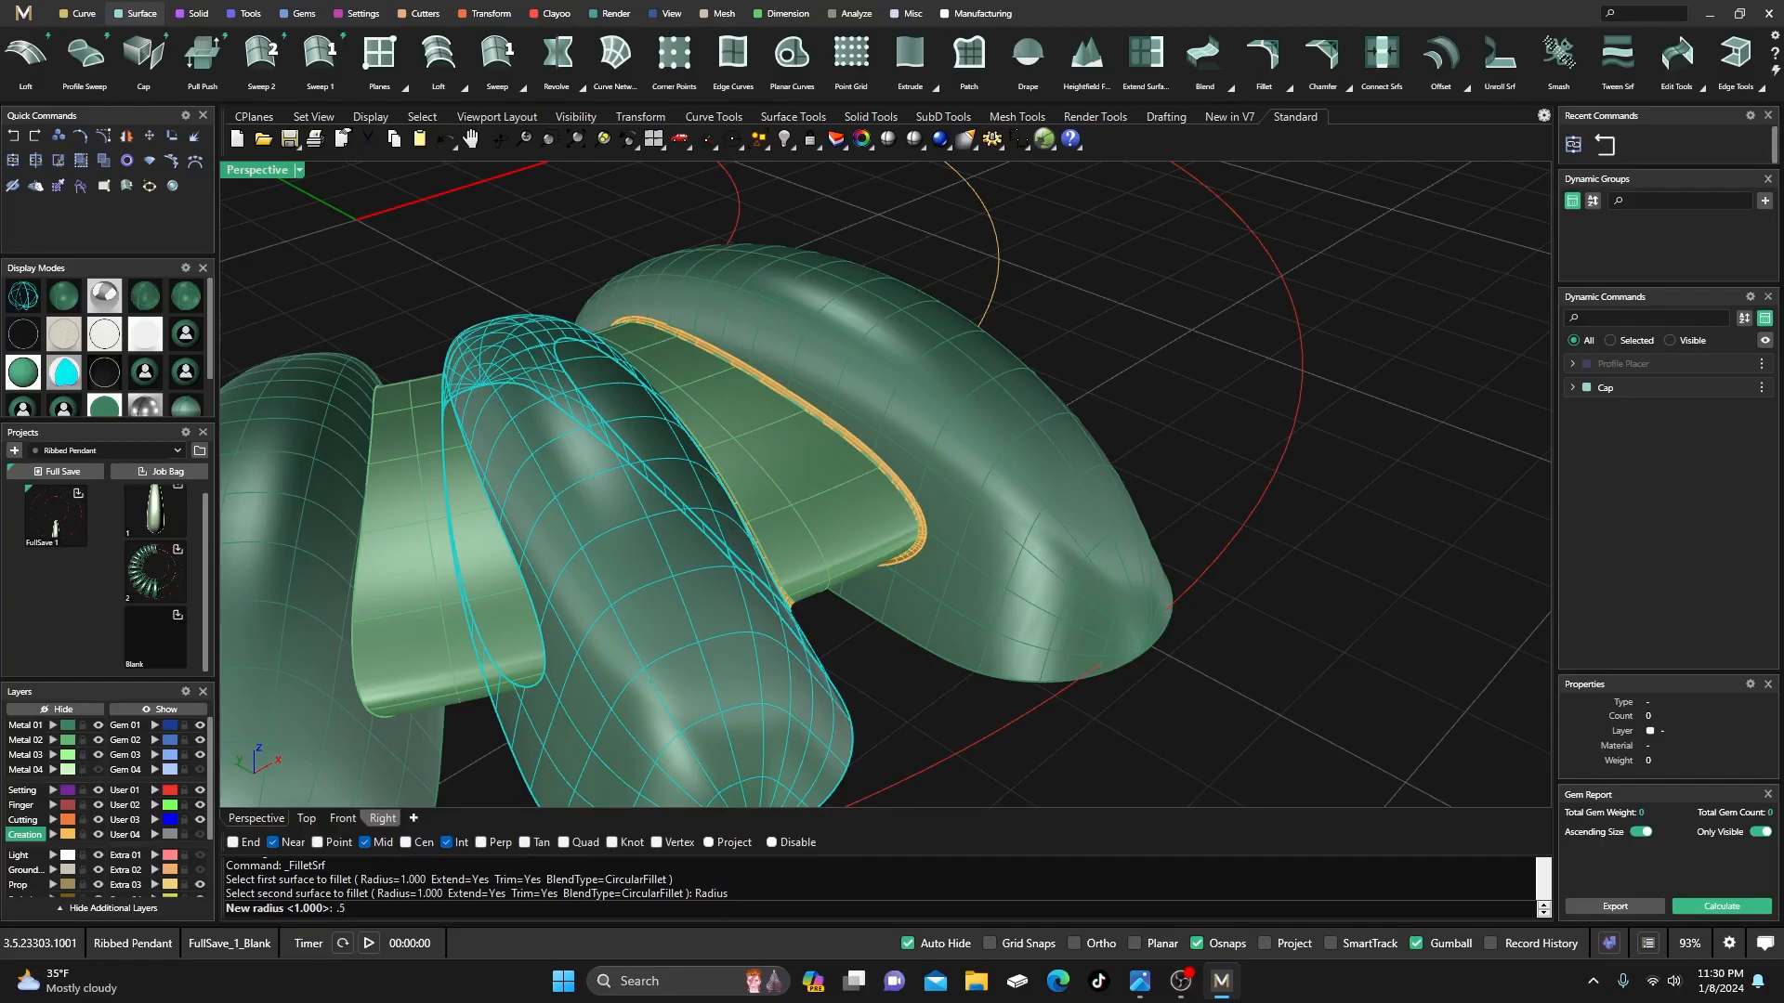
key(Return)
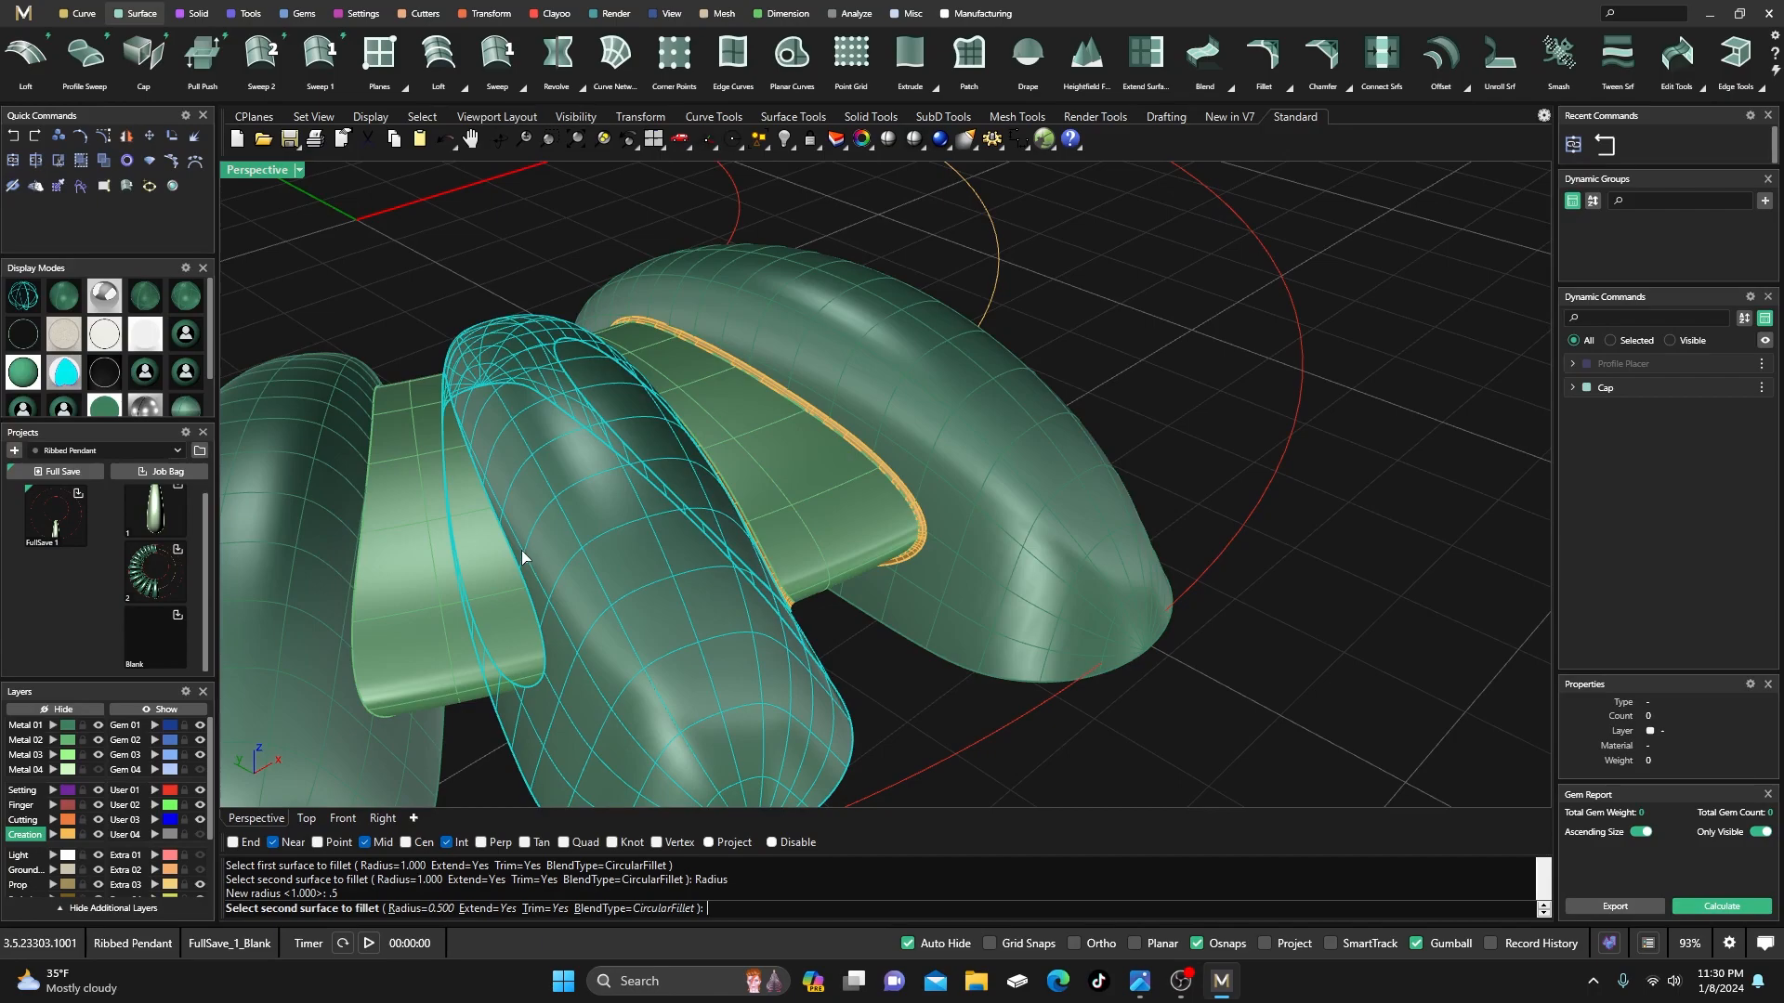
click(487, 573)
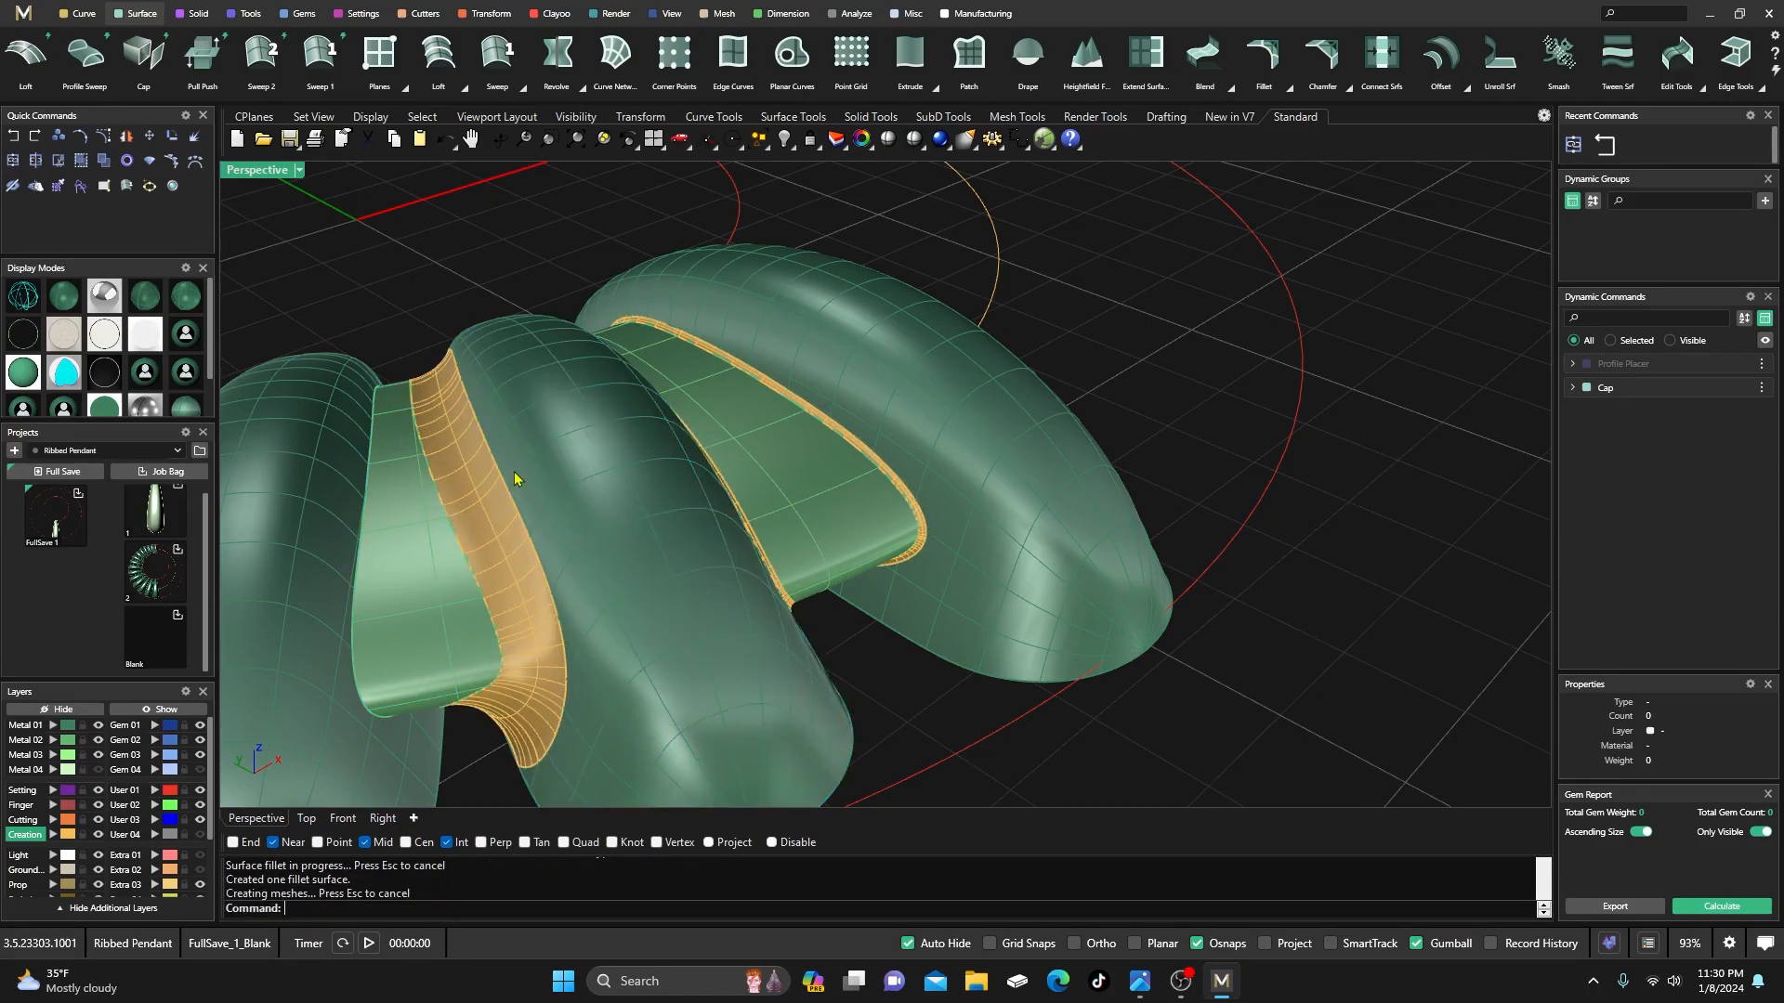
- Check the 0.500 radius fillet on the second rib, and undo it
scroll(455, 496, down, 5)
right_drag(455, 497, 511, 455)
scroll(474, 505, up, 5)
click(13, 136)
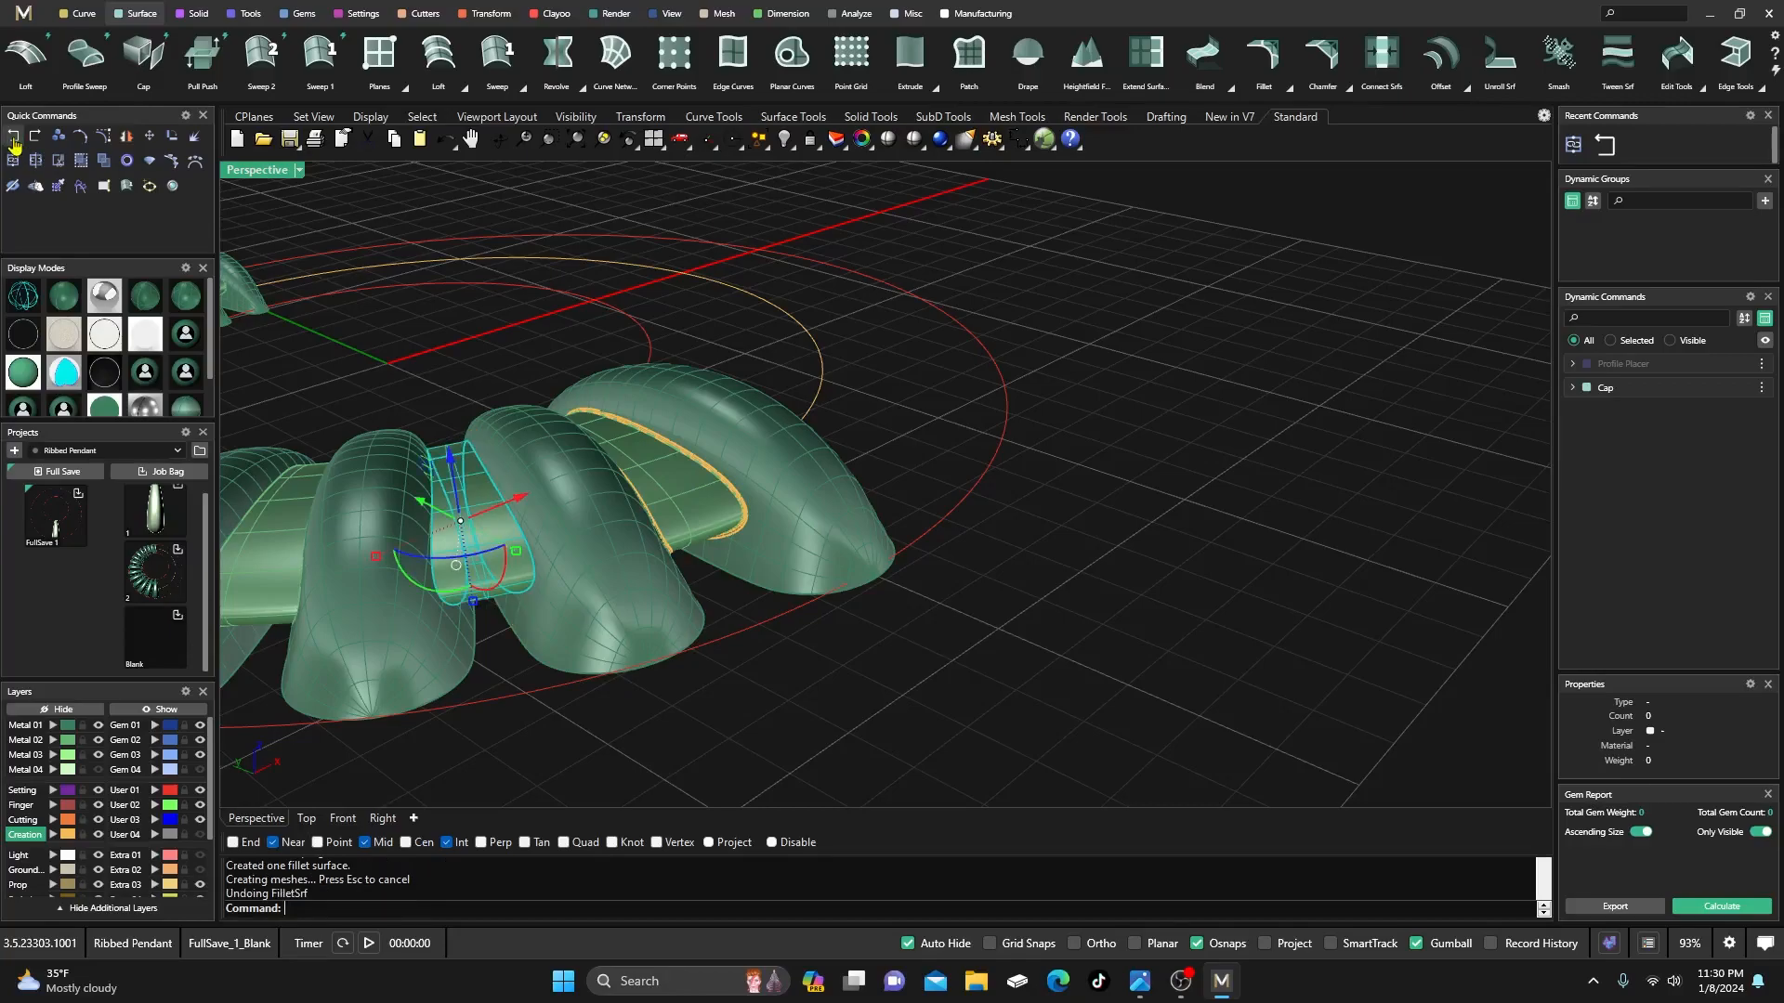
- Fillet the second rib with the second ring segment using a radius of .05
right_click(470, 399)
scroll(451, 502, up, 3)
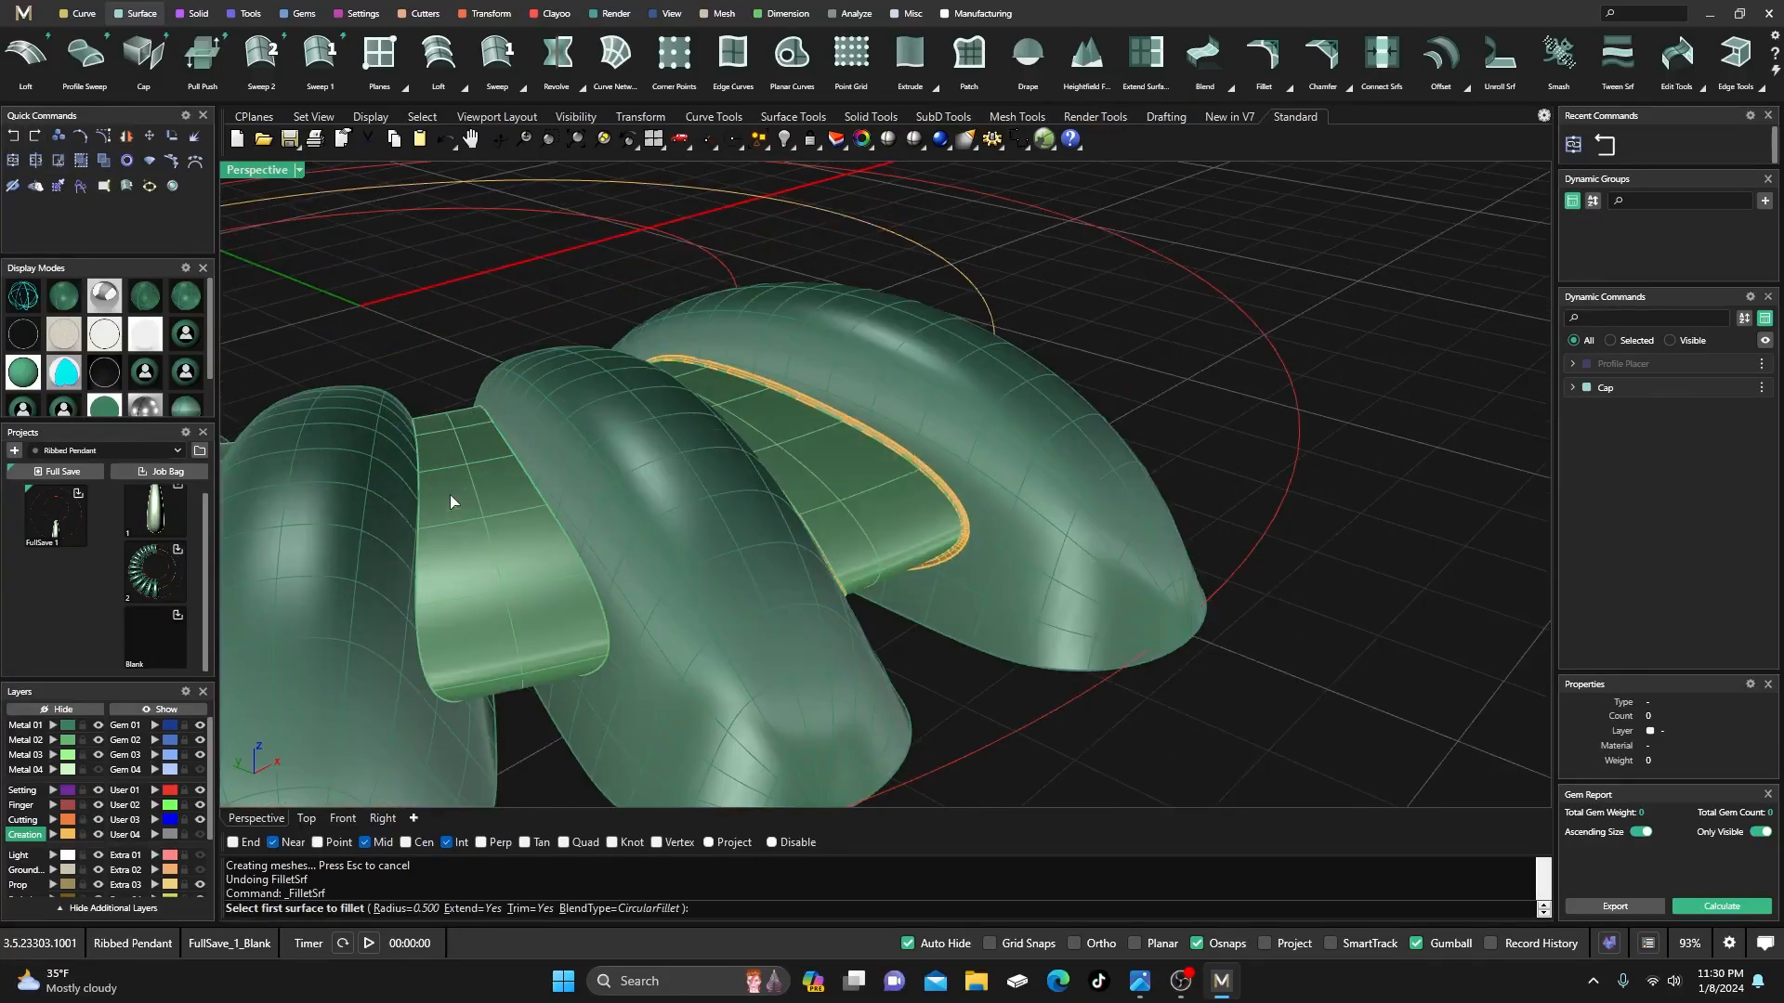
click(405, 908)
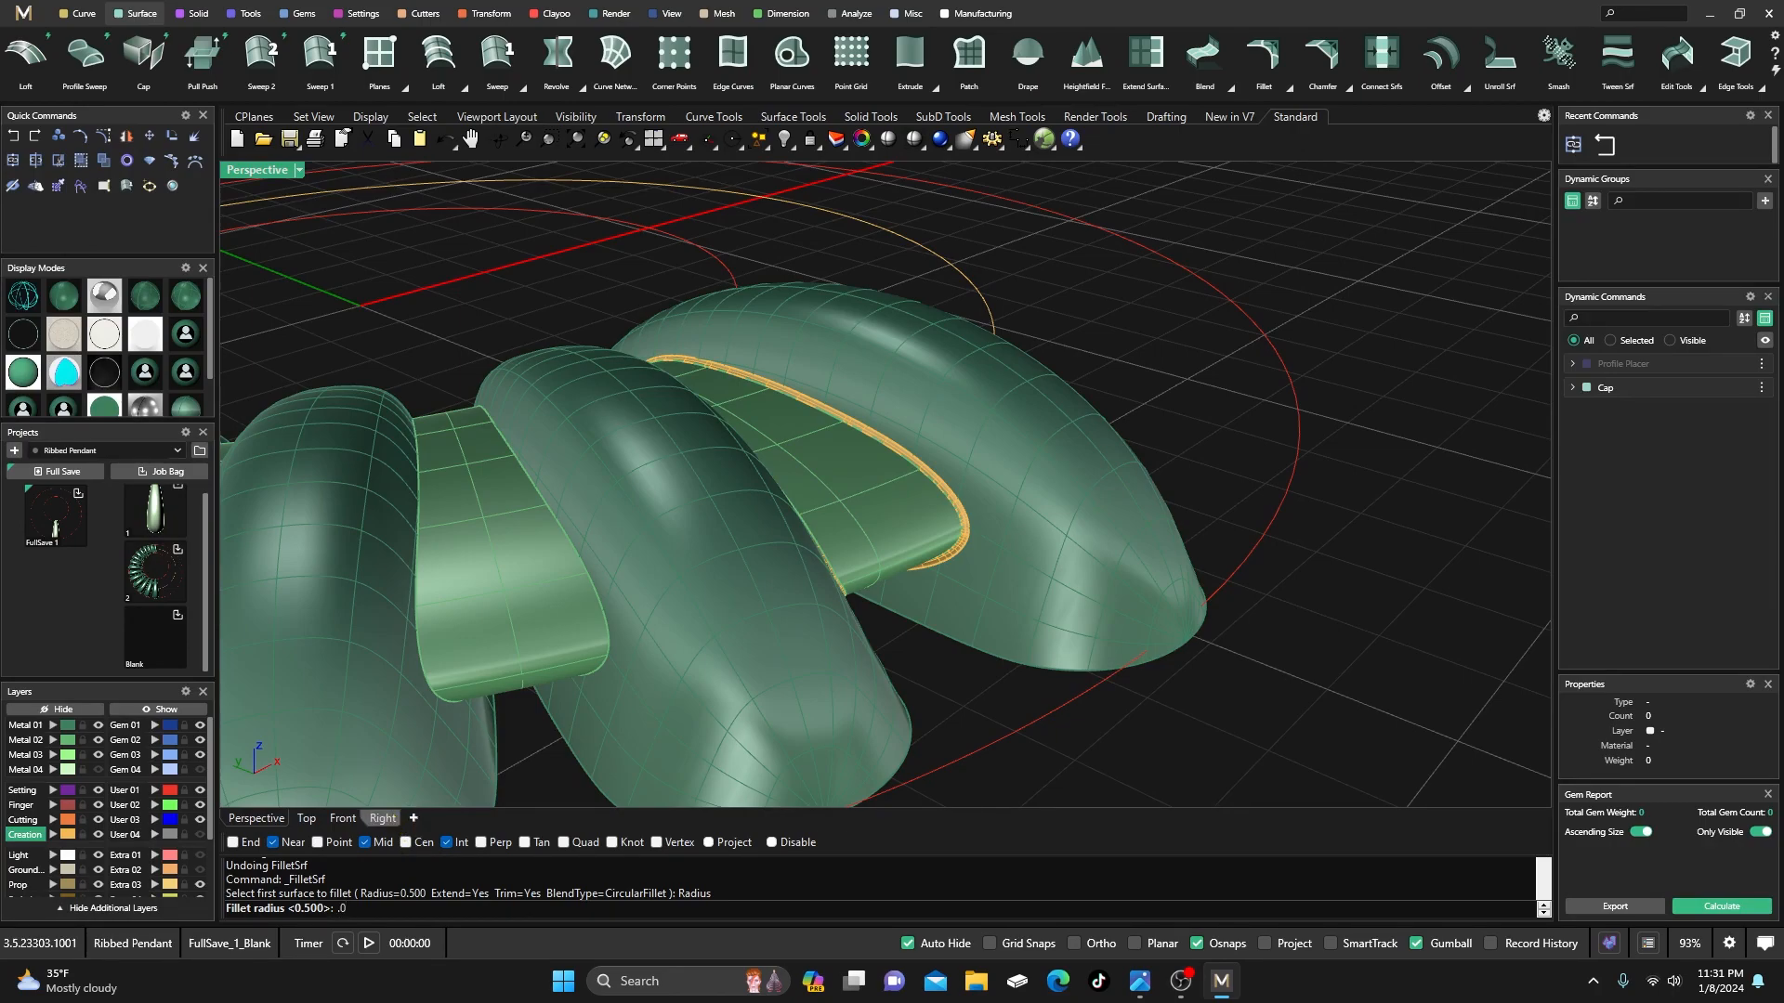
key(Return)
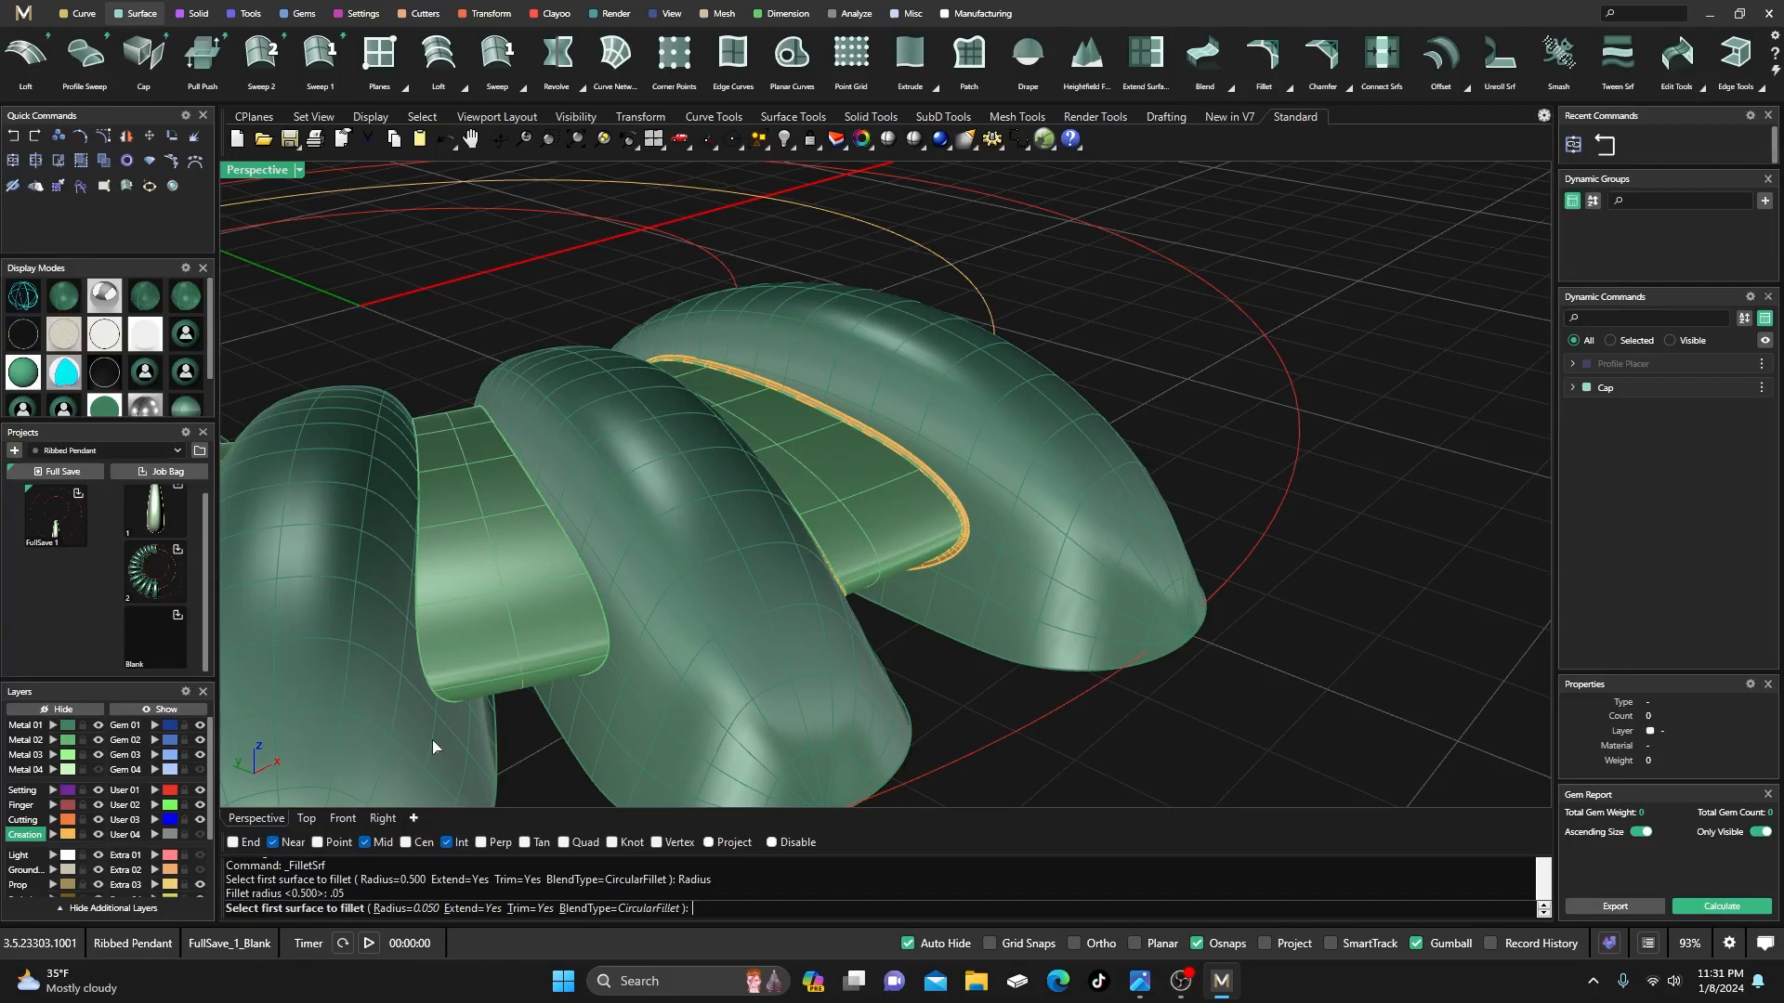
click(574, 470)
click(522, 526)
- Fillet the third rib with the ring segments on both of its sides using the 0.050 radius
key(Return)
click(399, 504)
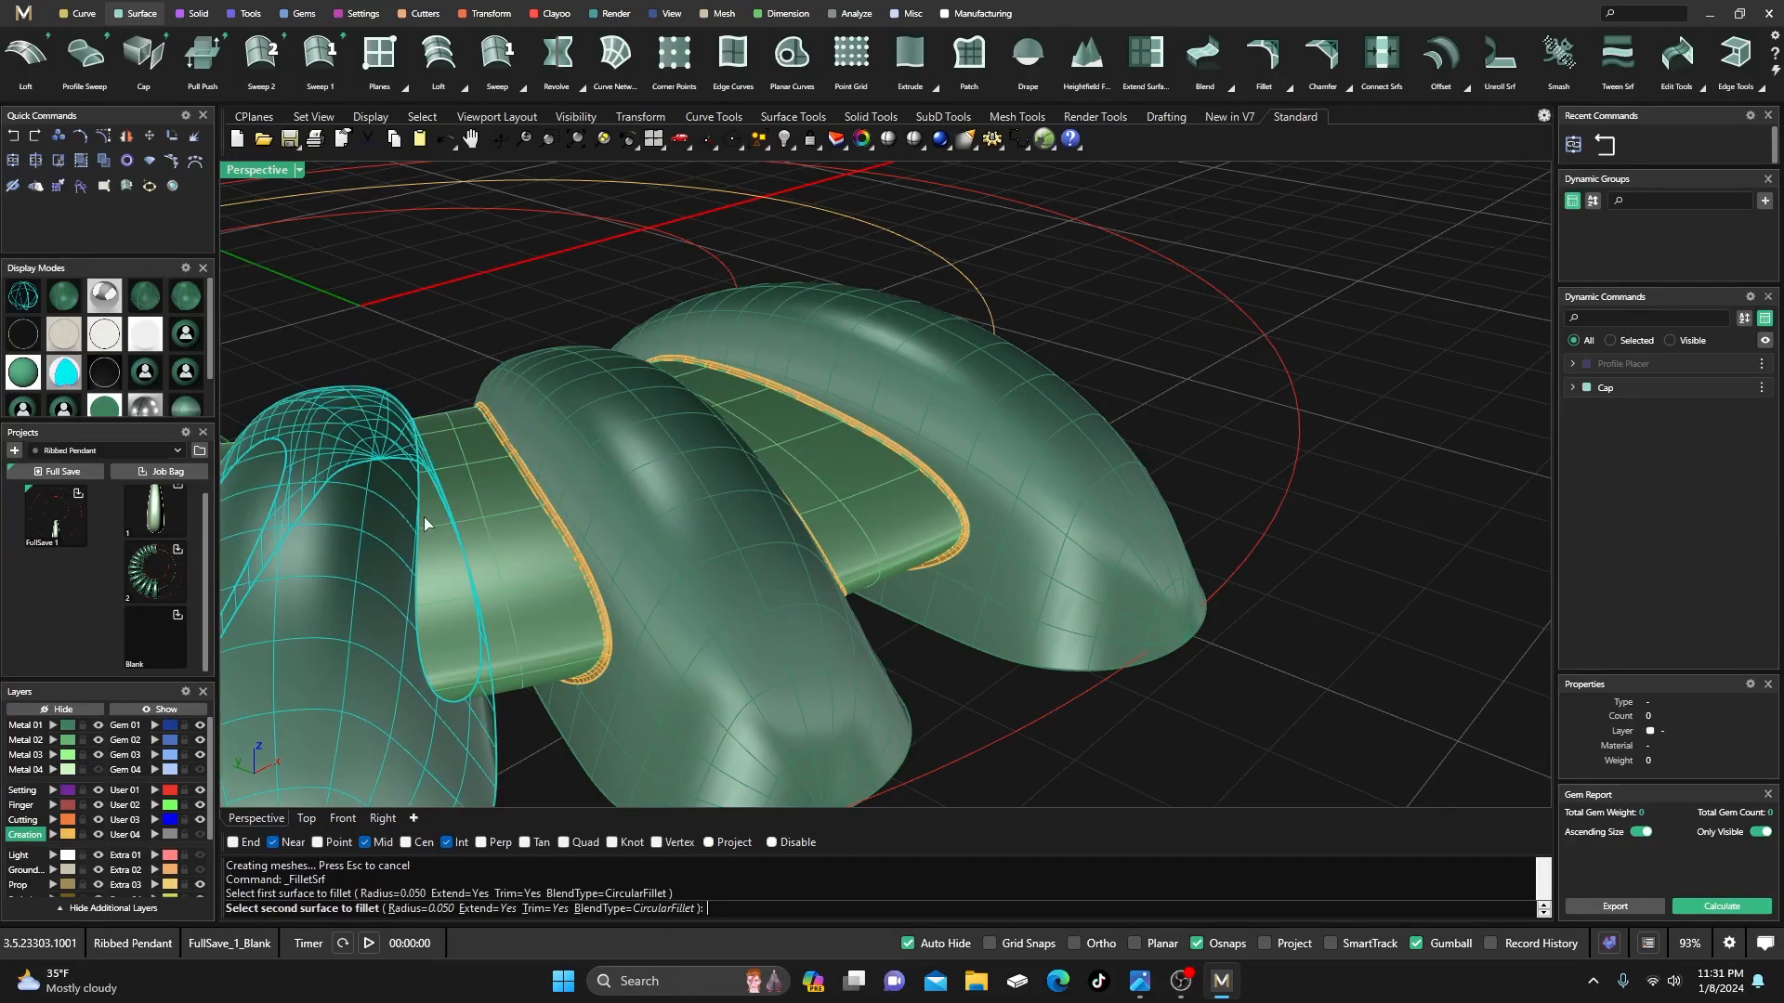
click(426, 521)
scroll(616, 566, down, 4)
right_drag(566, 587, 616, 574)
right_click(509, 592)
click(470, 572)
click(442, 593)
- Fillet the fourth rib with the third ring segment using the 0.050 radius
right_drag(442, 594, 470, 589)
right_click(470, 589)
click(439, 602)
click(476, 602)
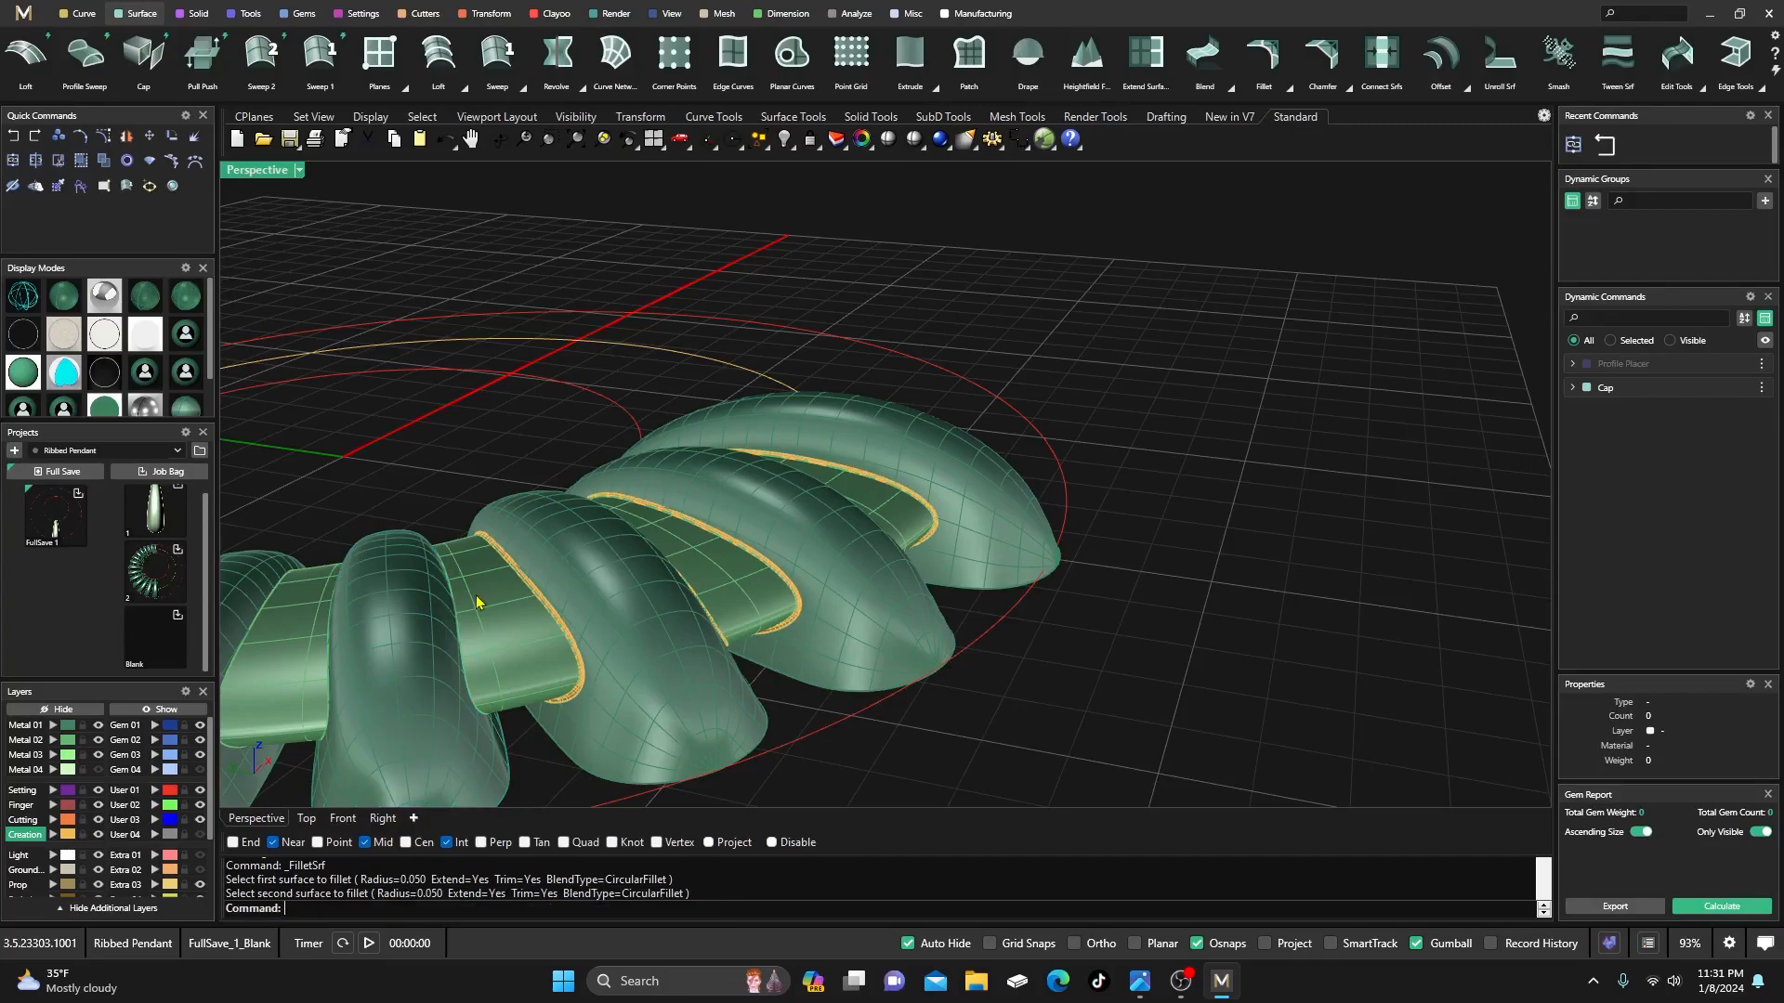
right_click(476, 603)
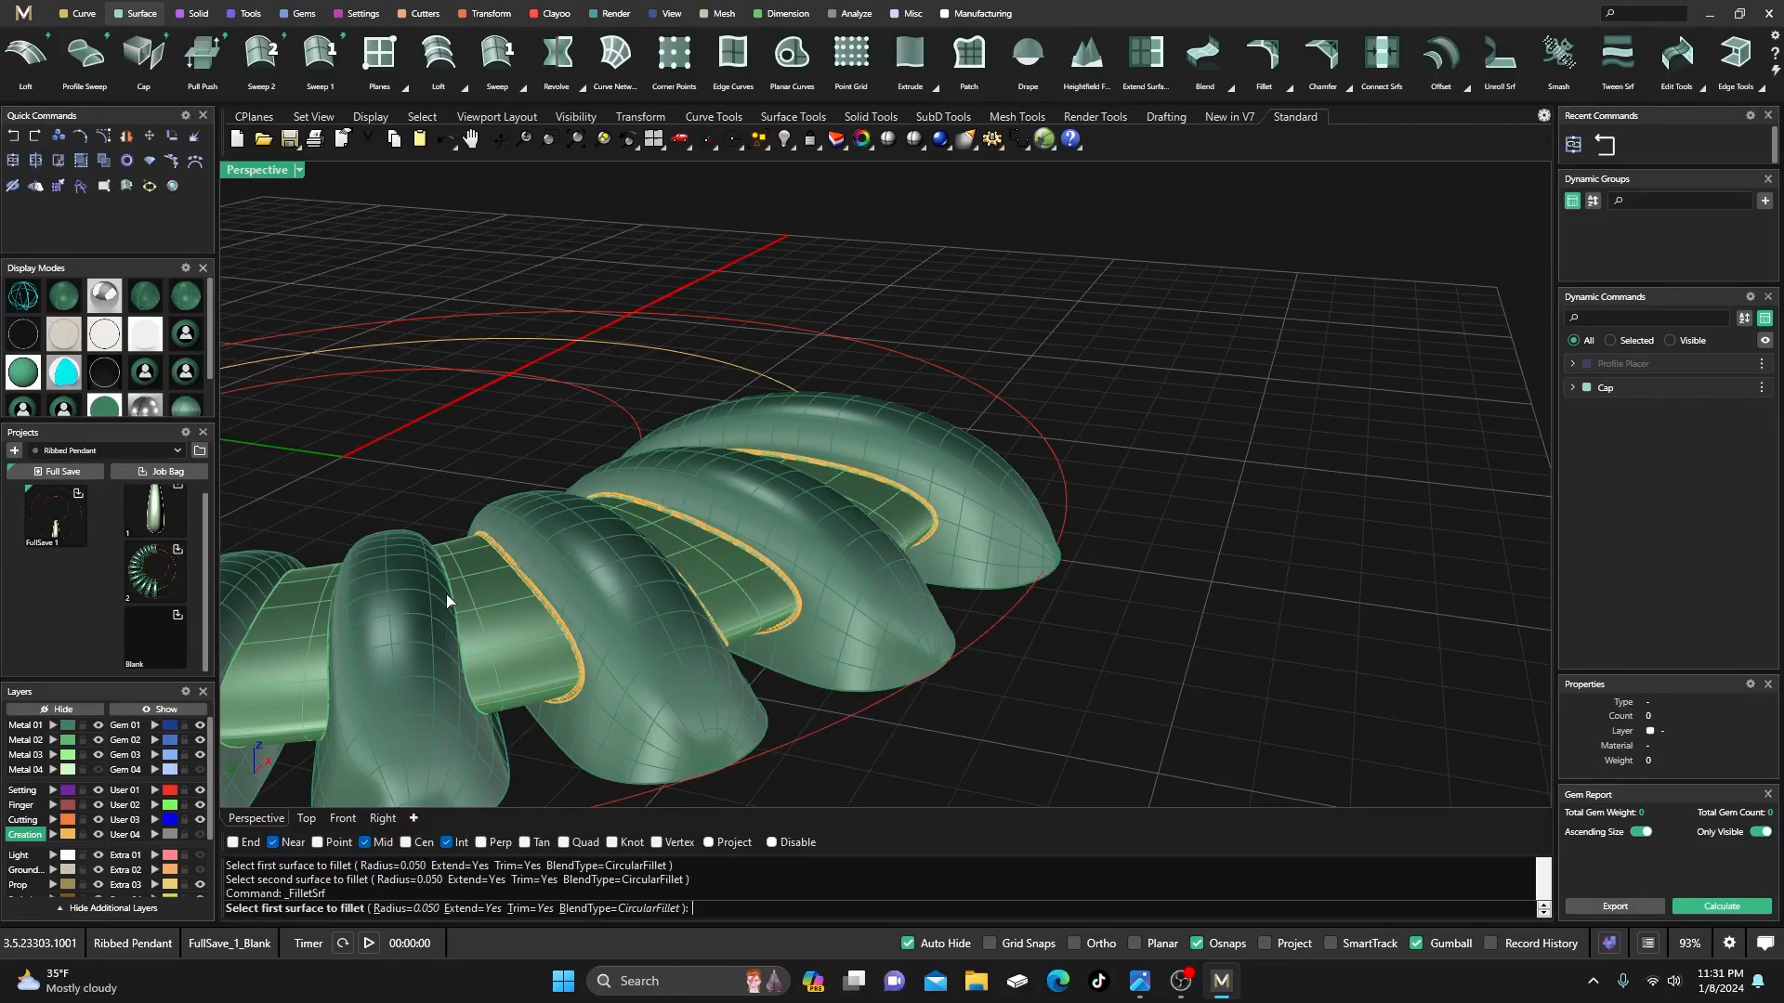
click(437, 604)
click(467, 602)
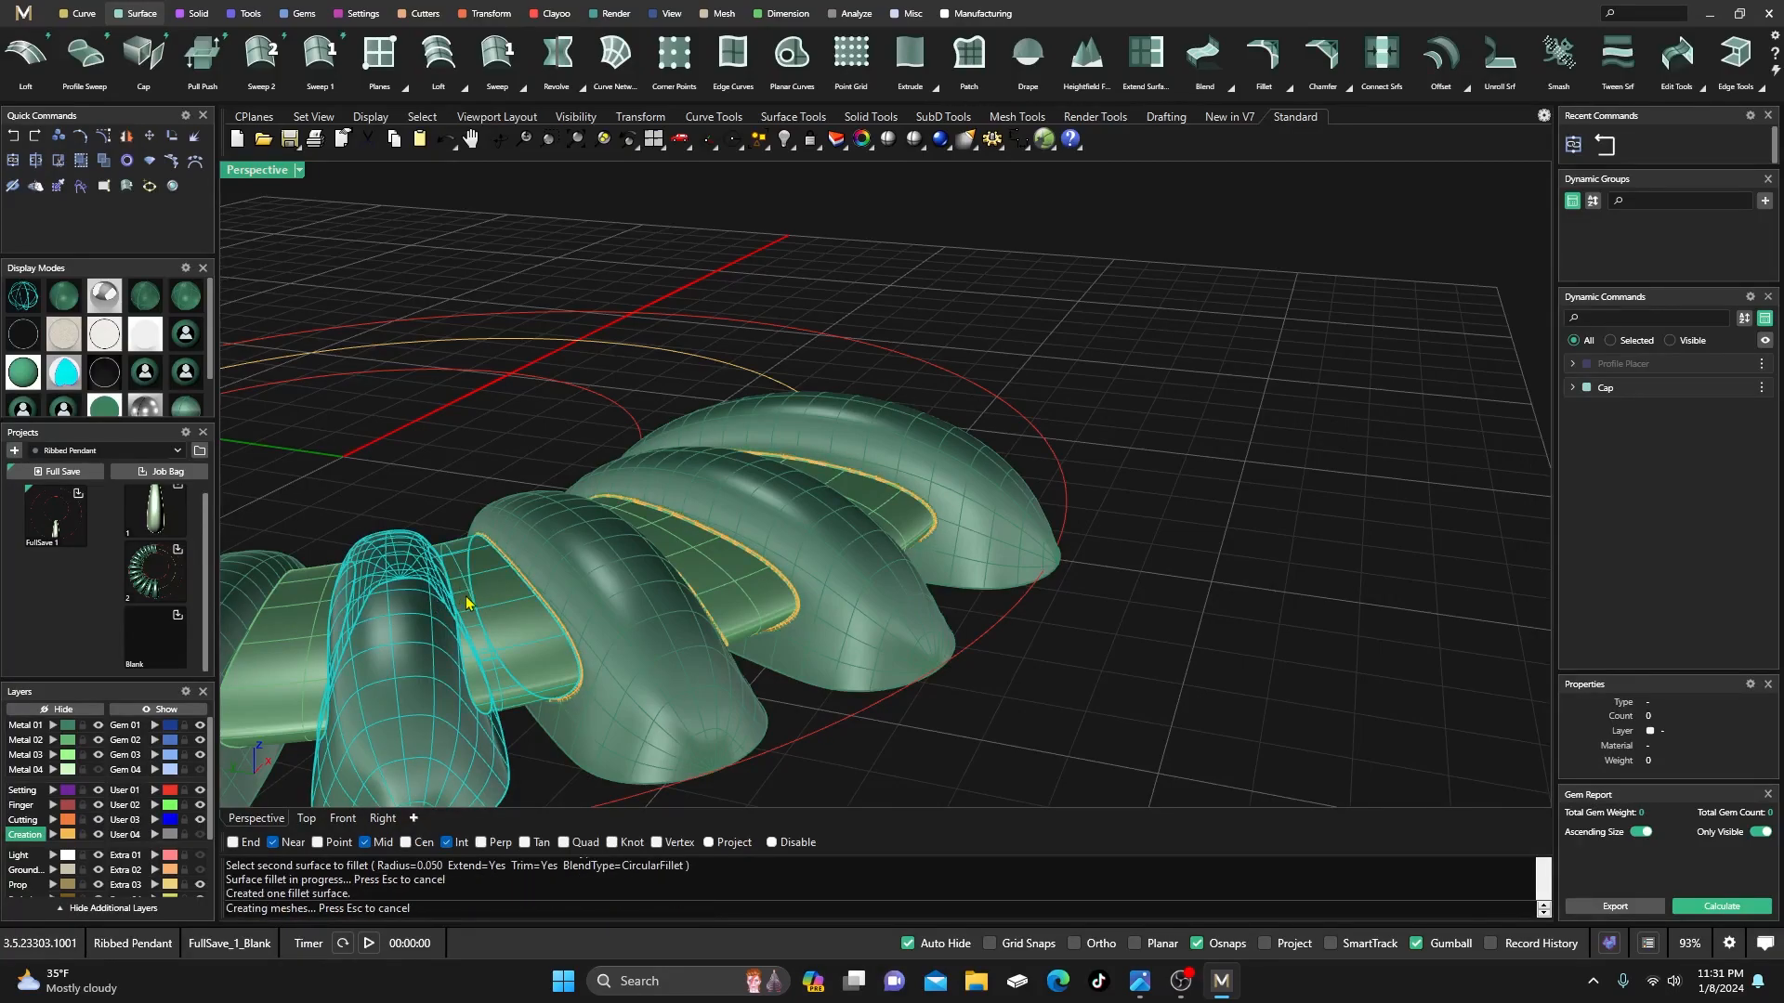
- Examine the filleted ribs and ring segments in the polished metal display mode, and restore the green metal display
right_drag(470, 608, 451, 725)
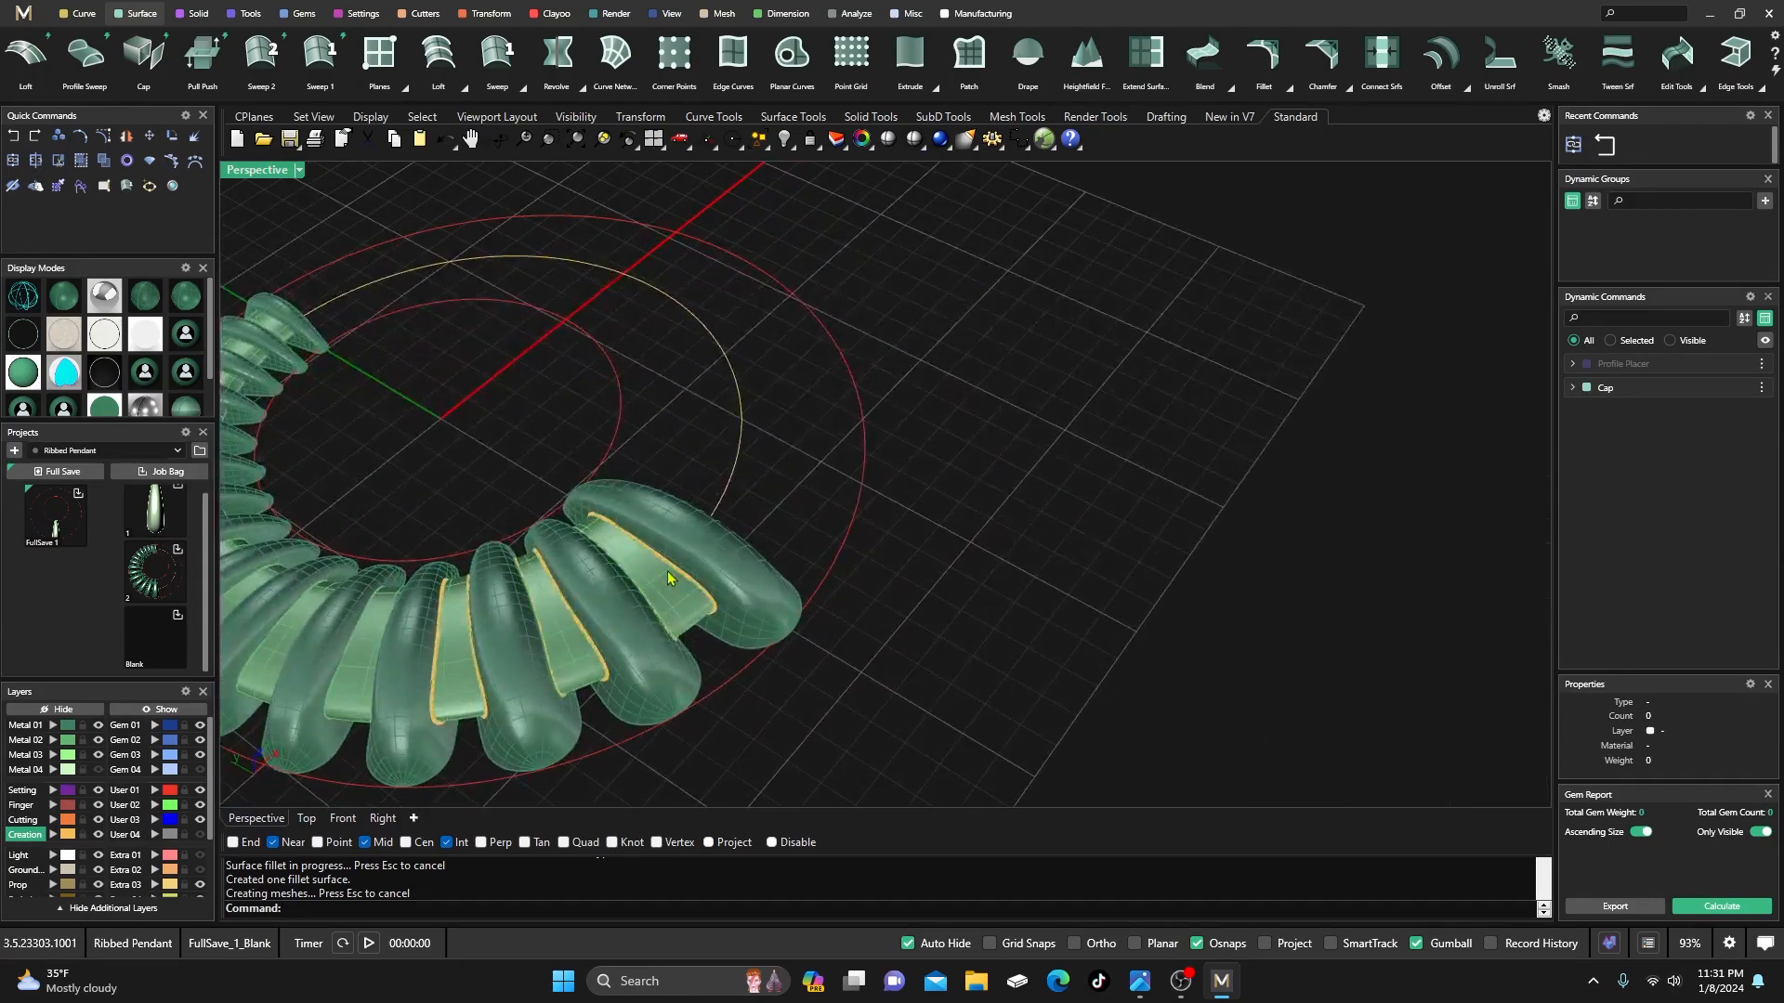
click(104, 295)
right_drag(816, 498, 780, 447)
scroll(648, 536, up, 5)
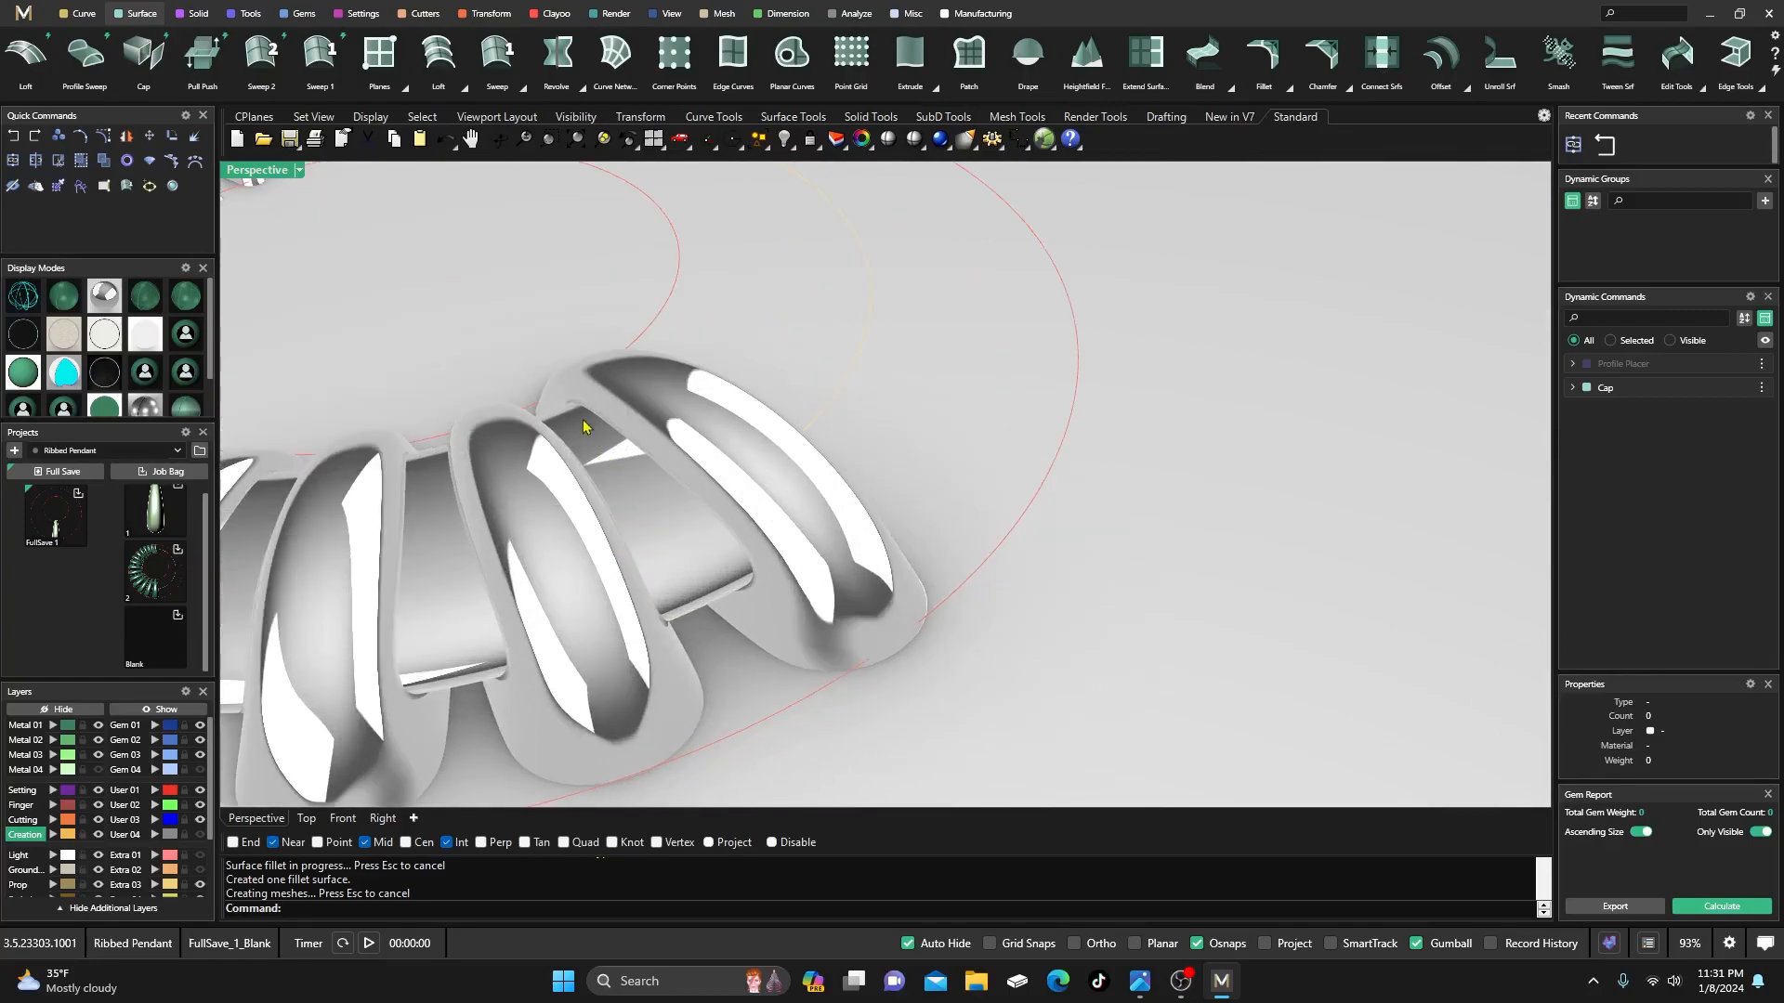
scroll(648, 554, down, 5)
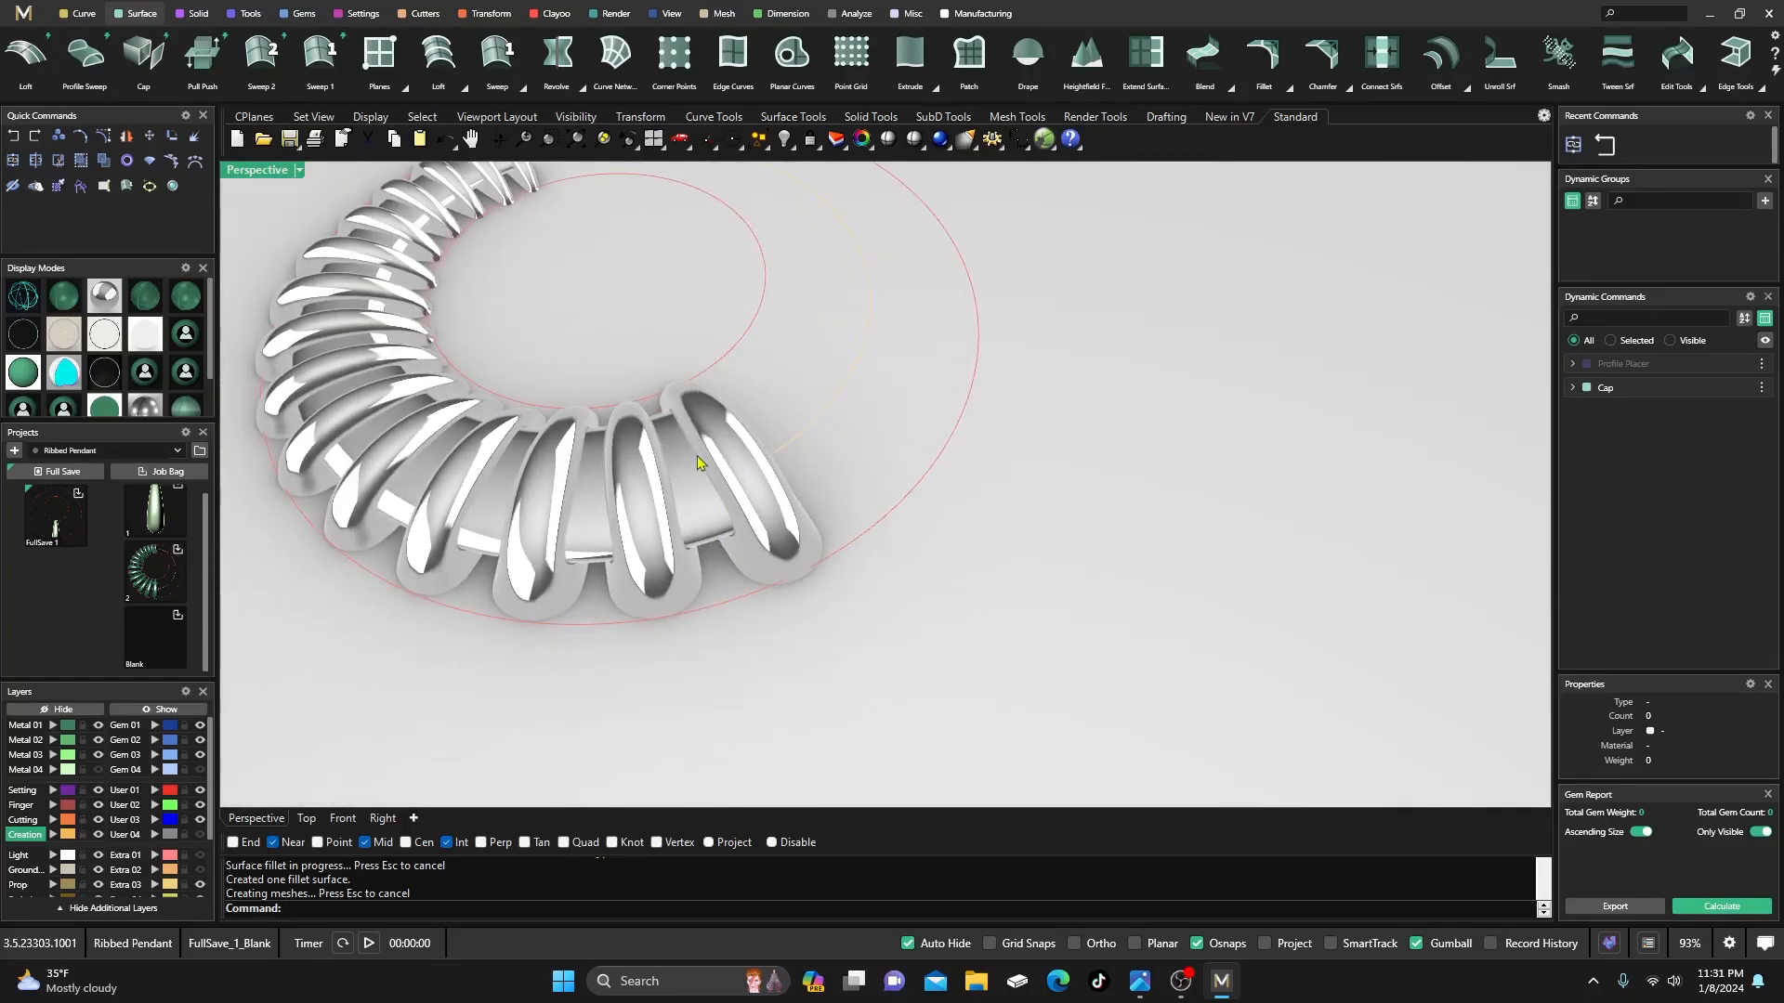
scroll(749, 569, down, 3)
right_drag(749, 570, 779, 648)
scroll(647, 568, up, 2)
scroll(638, 621, down, 4)
right_drag(637, 620, 643, 511)
click(56, 304)
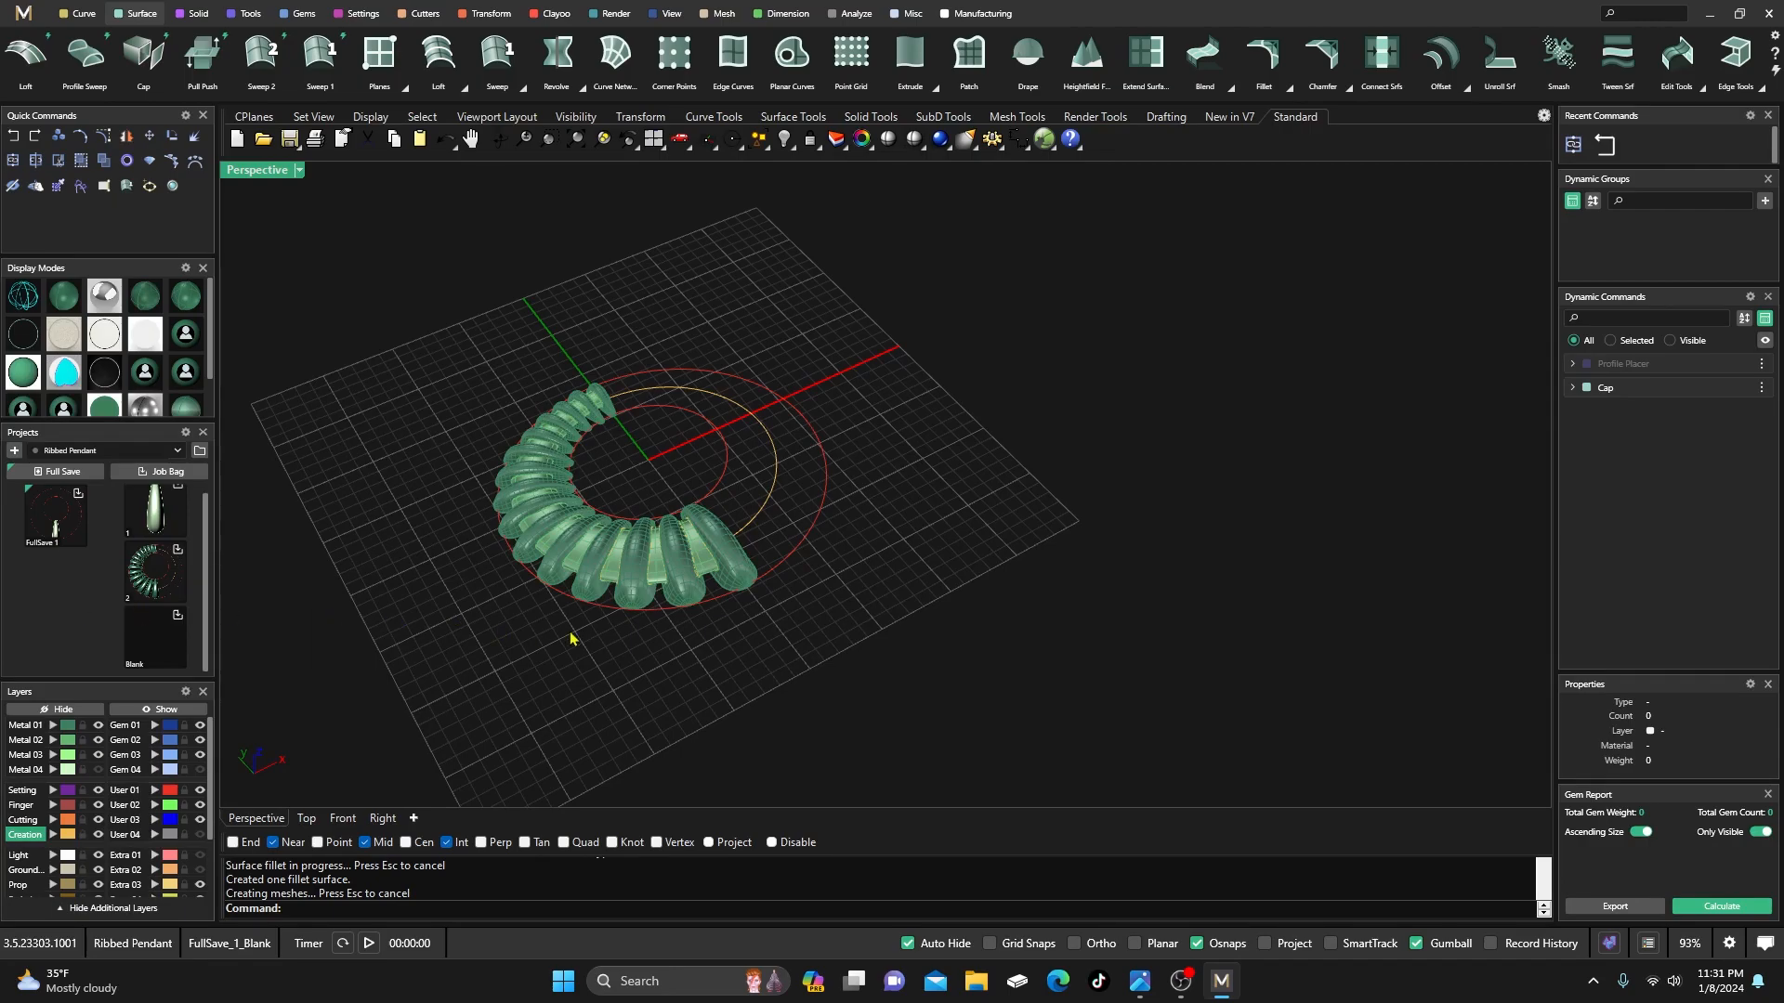
- Mirror the half's ribs, ring segments and fillets with Y Mirror on, leaving out the two end ribs on the axis
scroll(725, 586, up, 6)
right_drag(723, 621, 614, 617)
scroll(671, 582, down, 5)
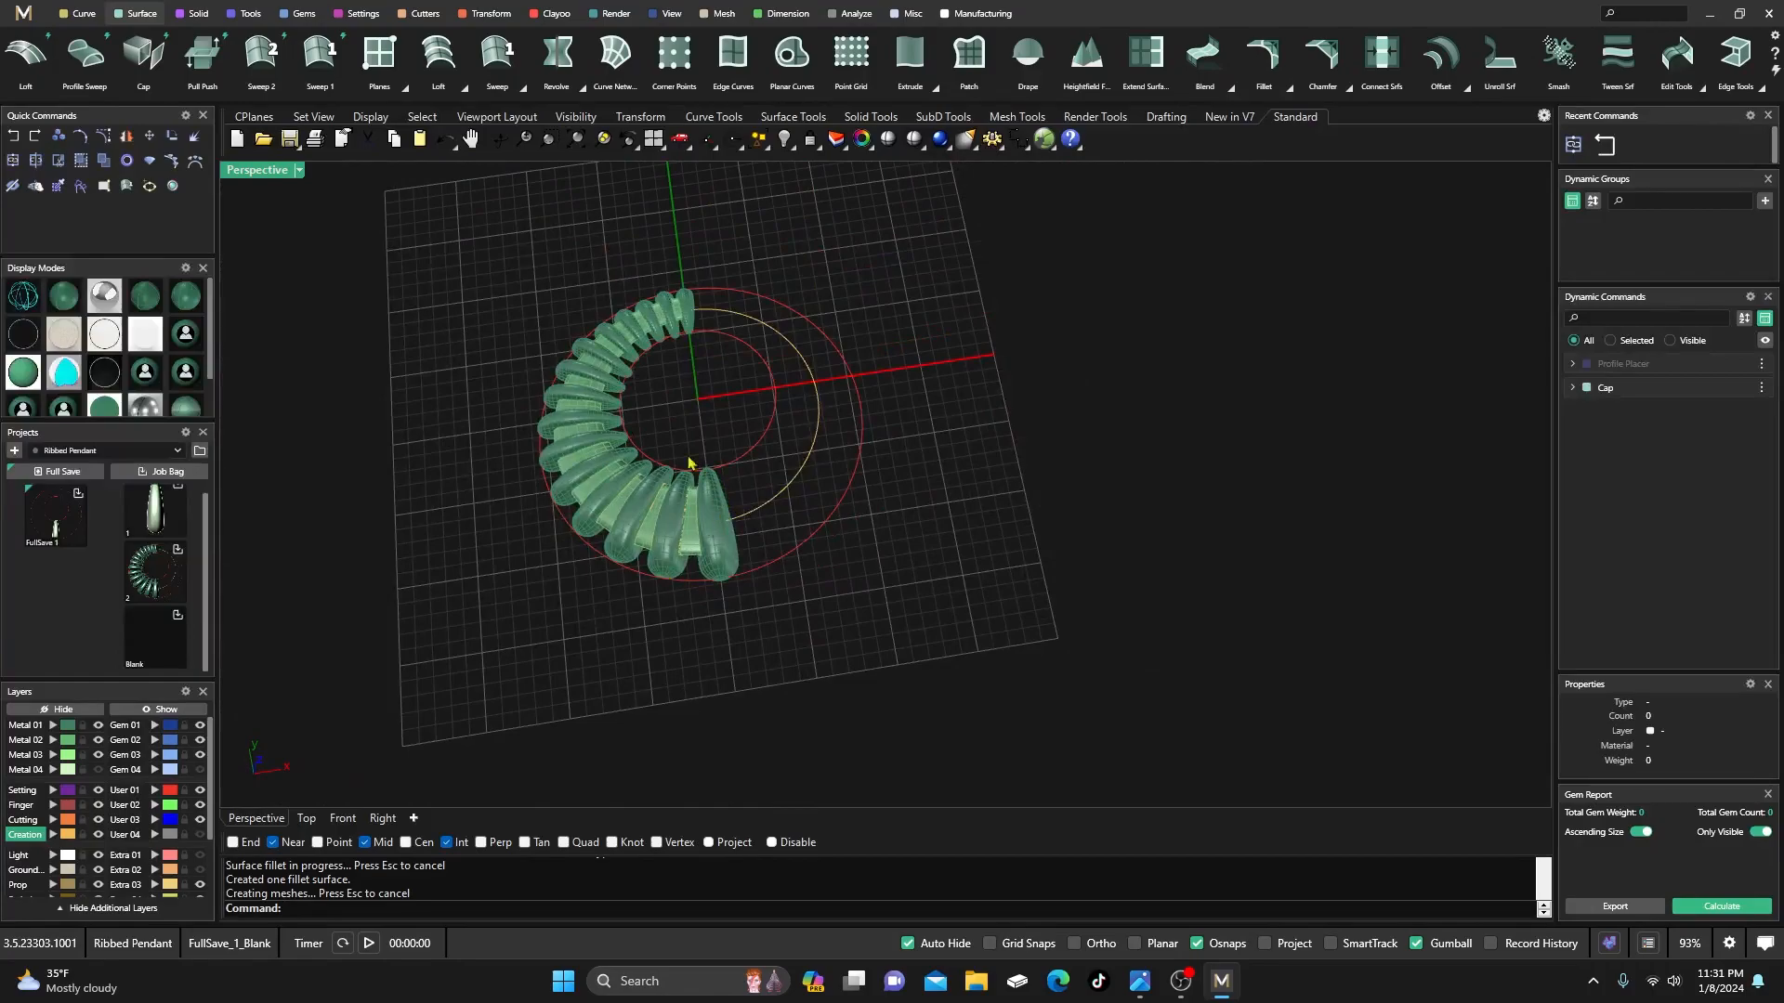
click(690, 549)
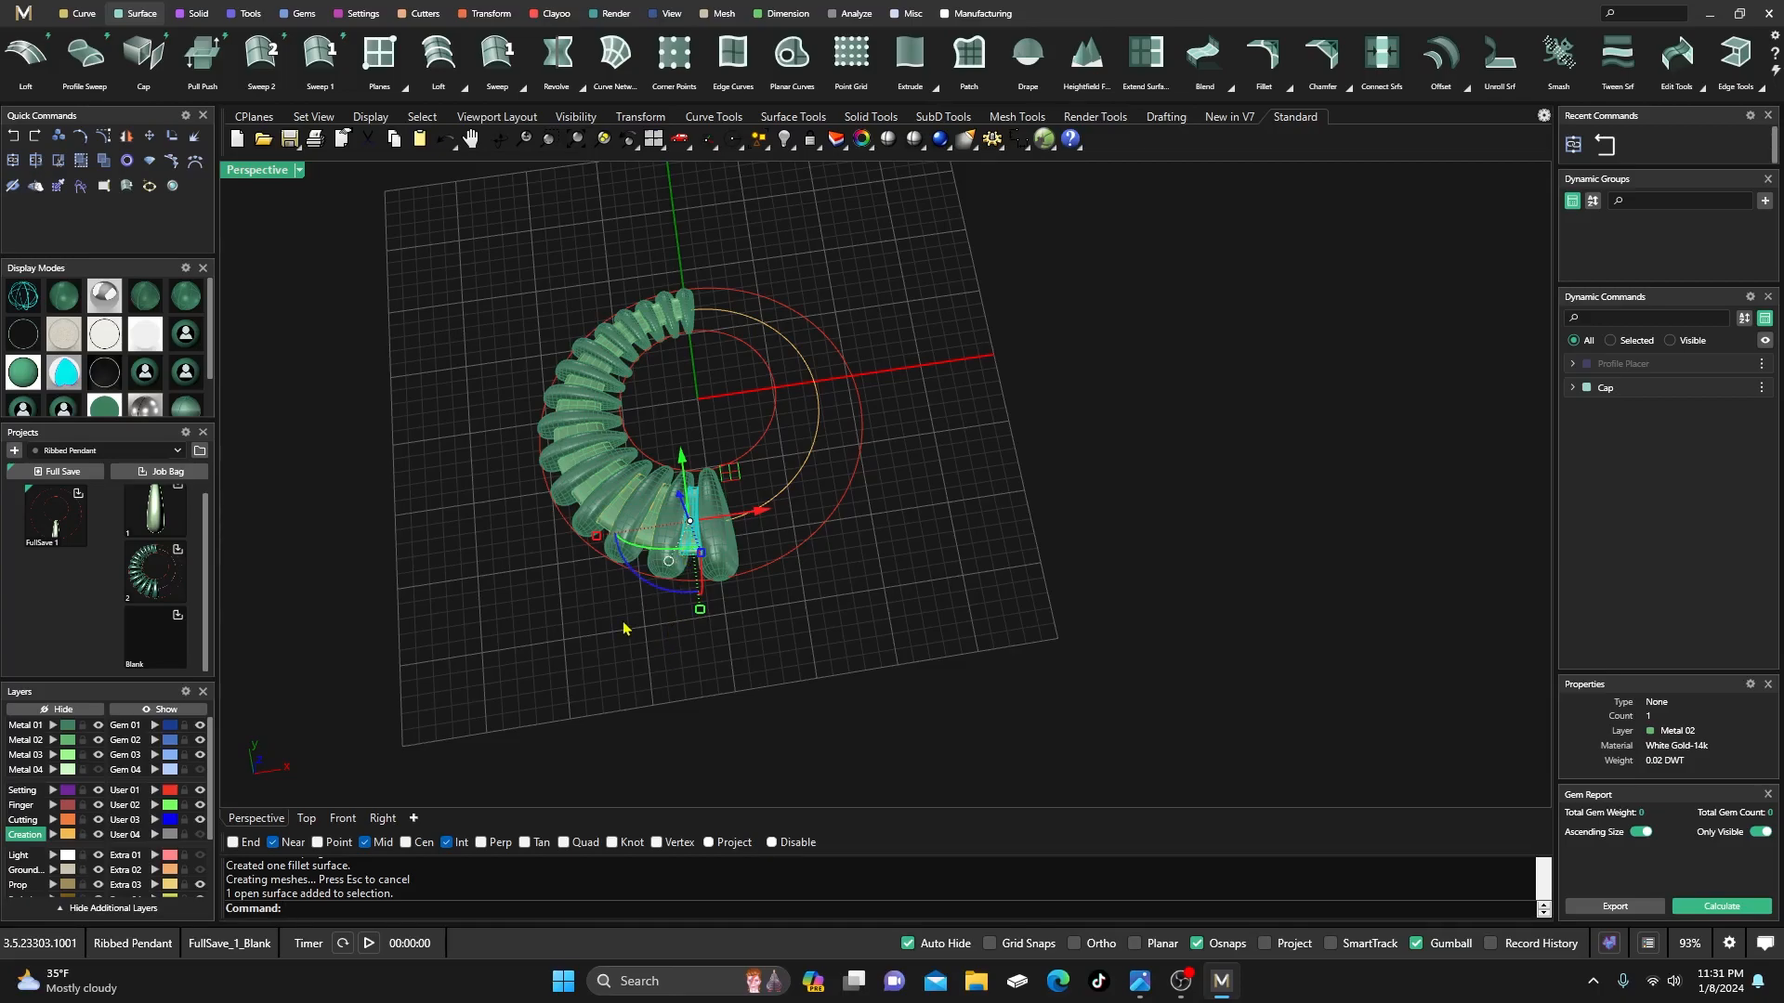
click(446, 275)
drag(448, 235, 748, 644)
scroll(715, 556, up, 2)
ctrl+click(715, 531)
ctrl+click(672, 202)
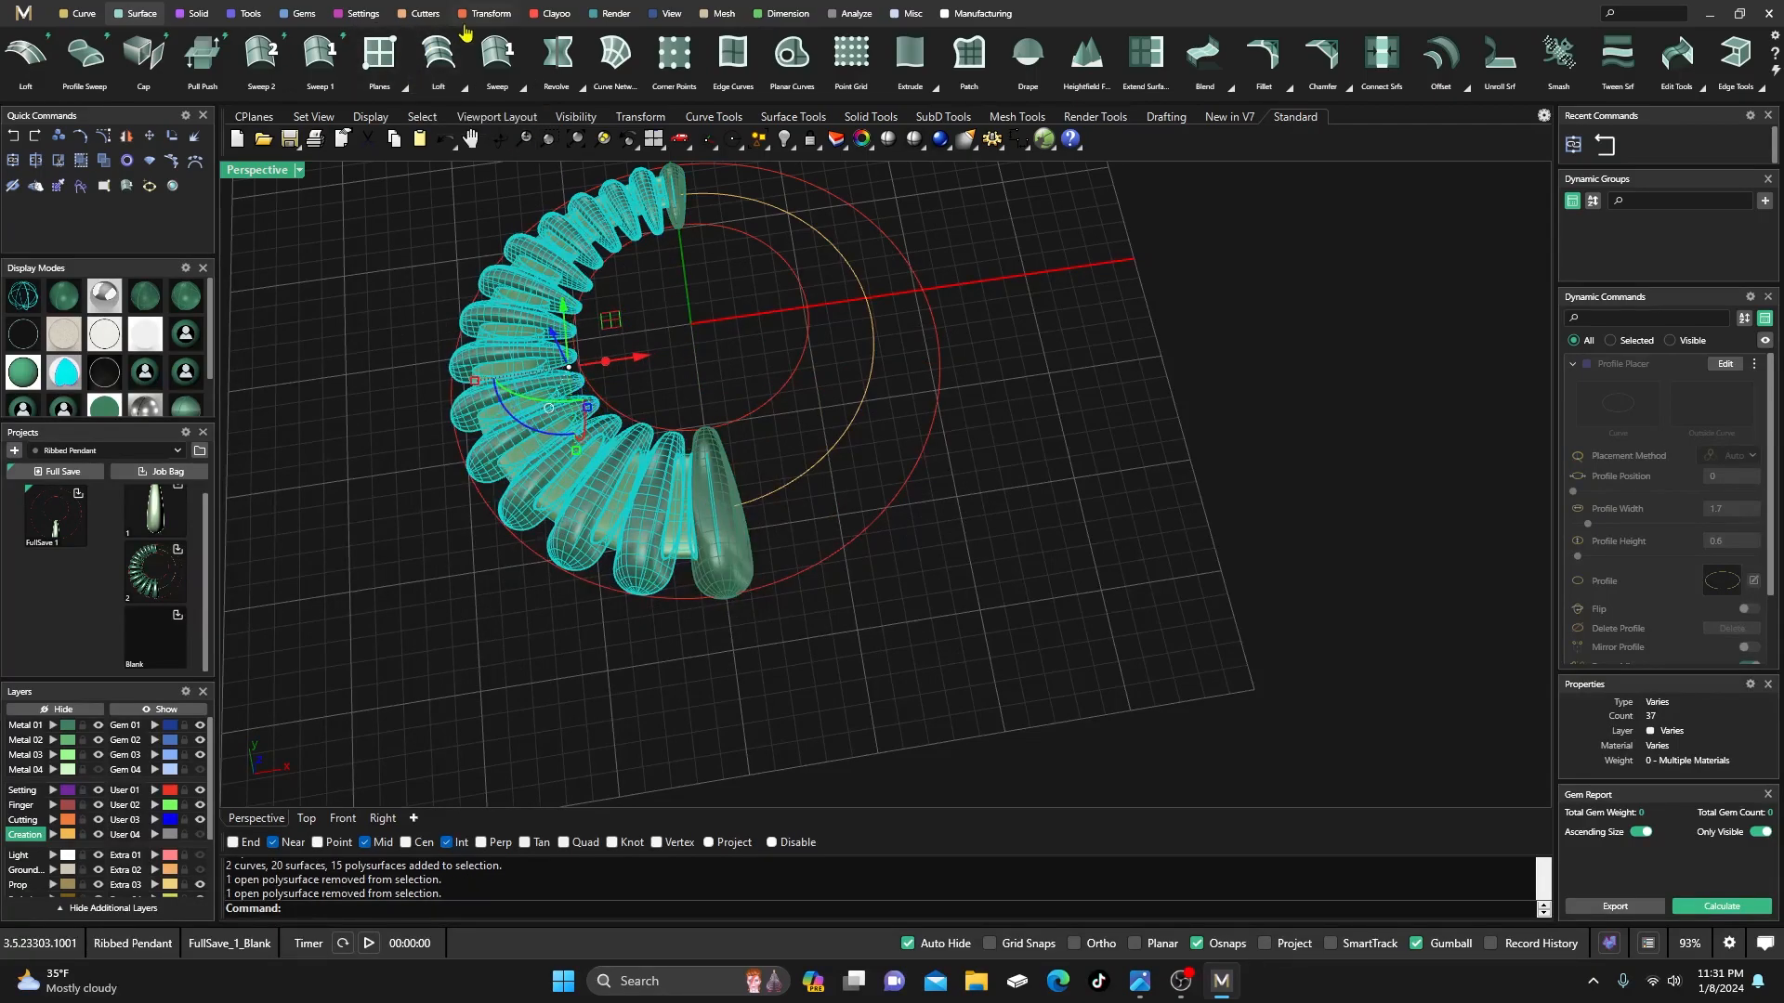
click(491, 13)
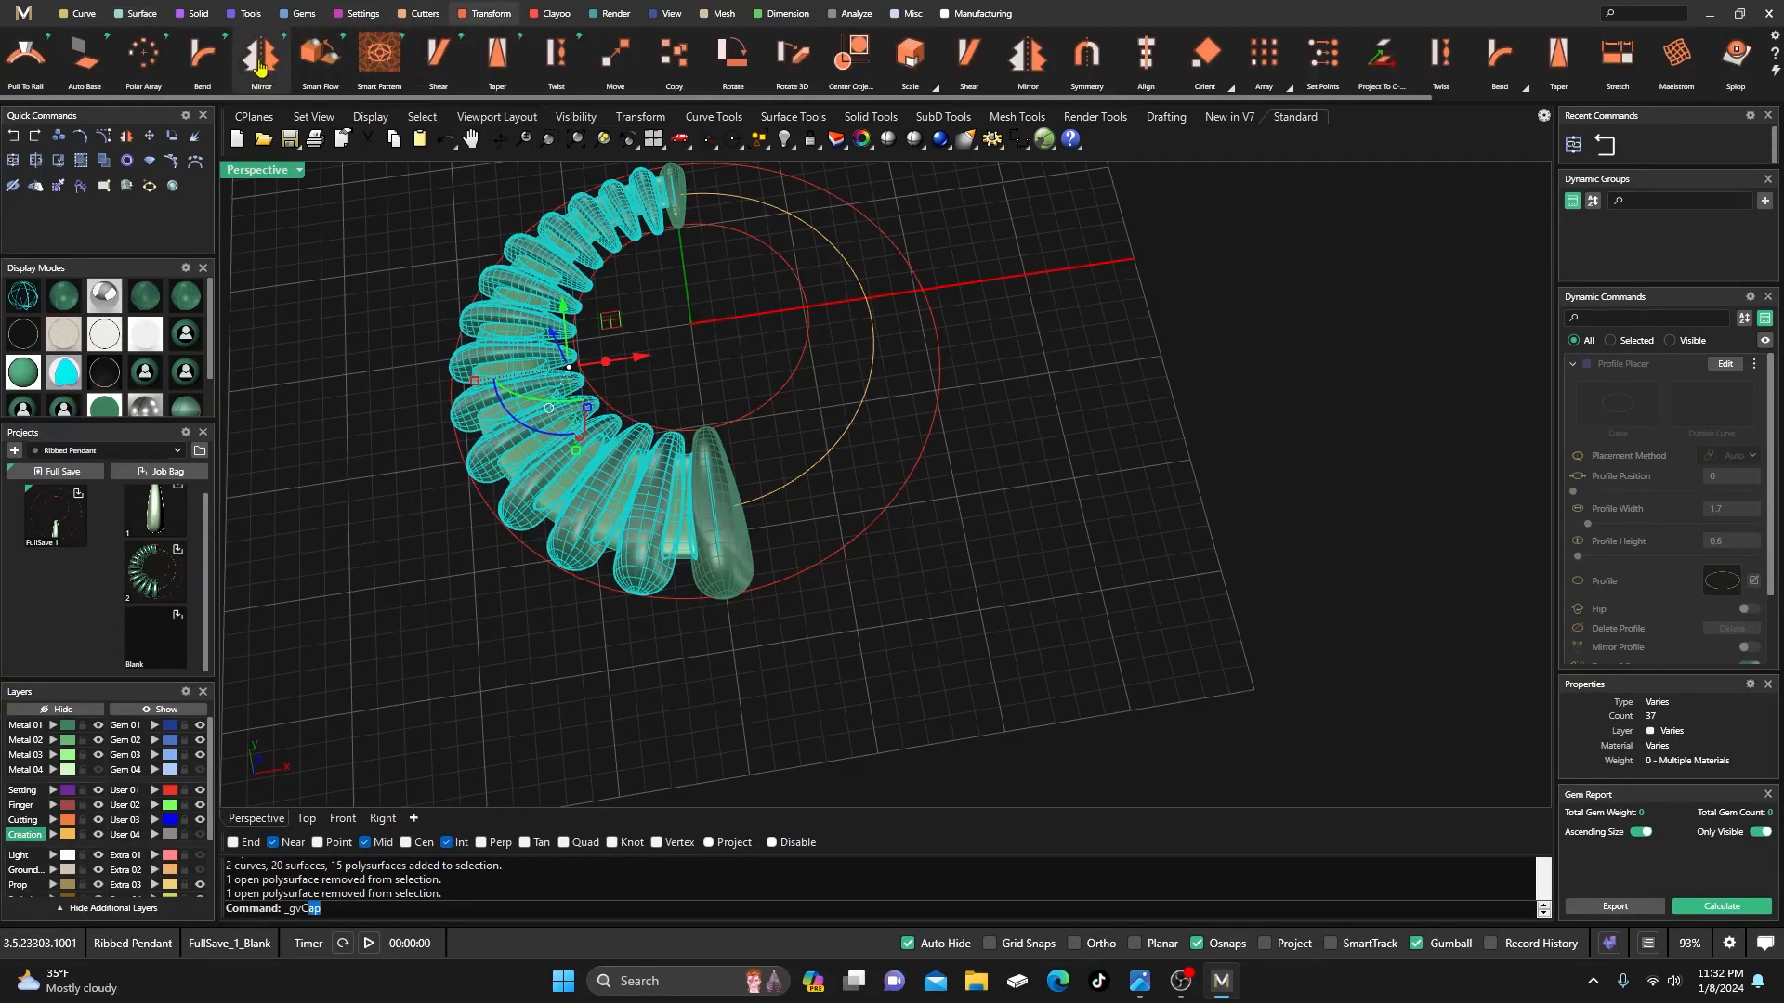
click(261, 57)
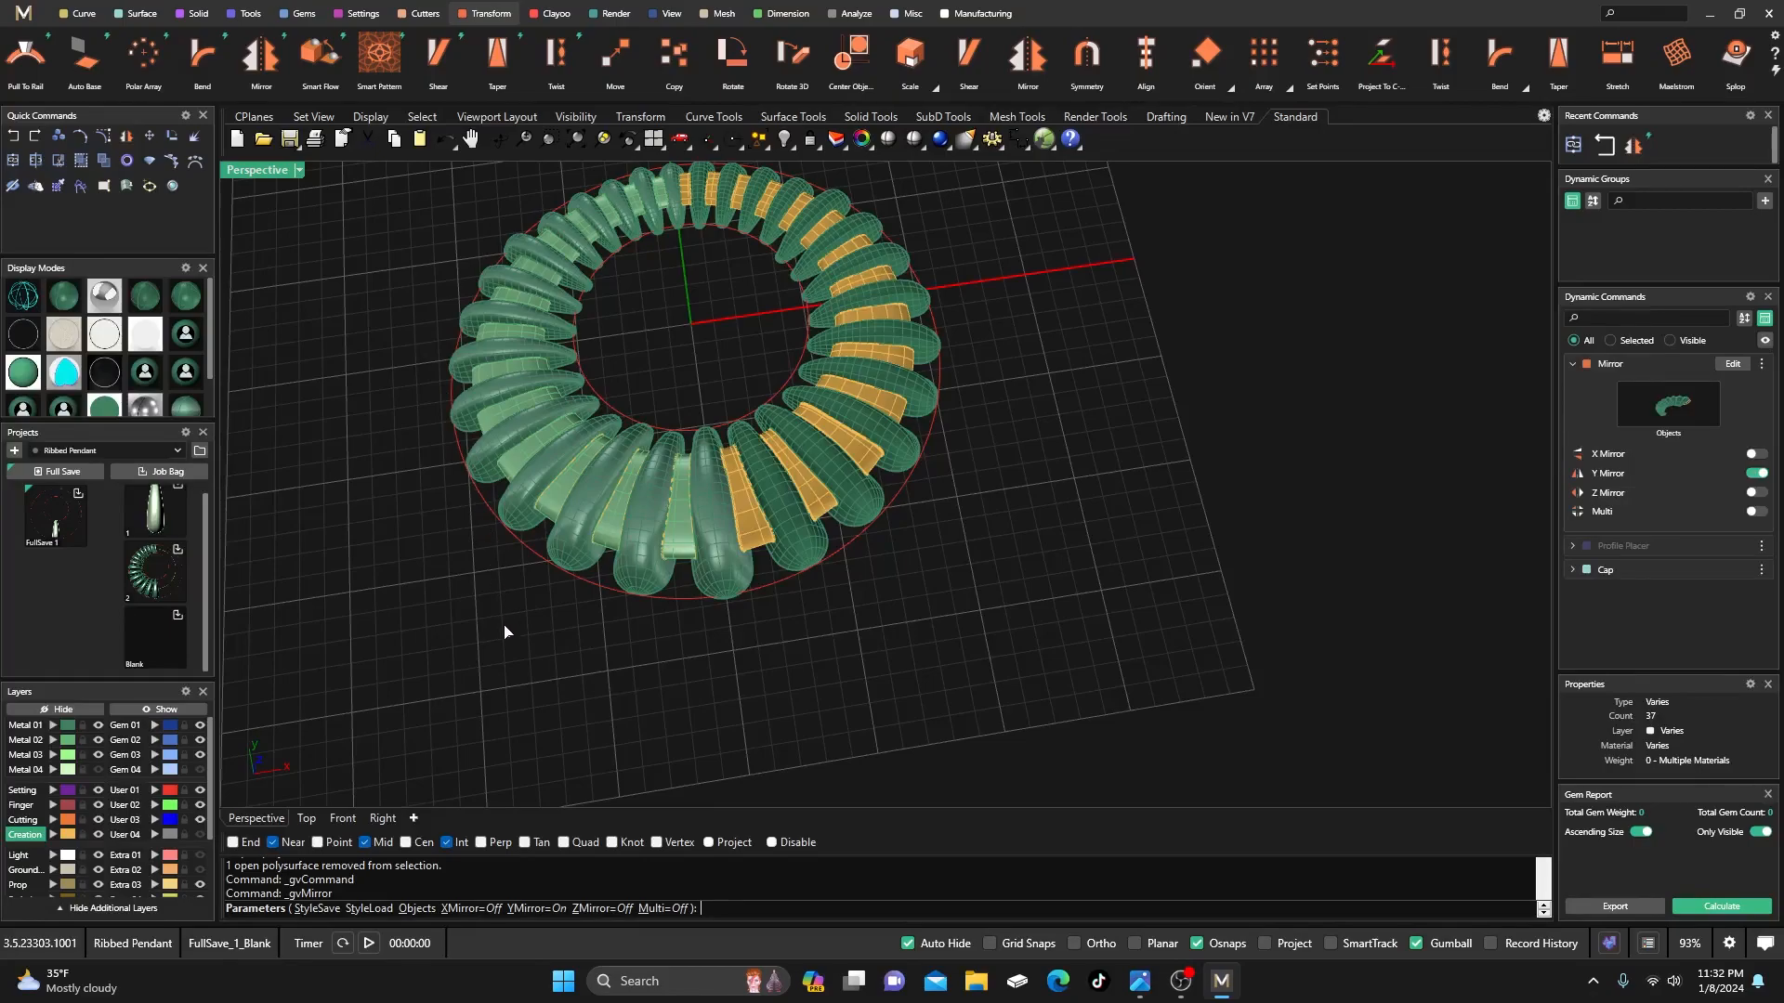
key(Return)
- Examine the mirrored ring's ribs, segments and fillet seams from above and from the underside
mouse_move(609, 655)
right_down()
mouse_move(593, 678)
mouse_move(594, 653)
right_up()
scroll(720, 317, up, 5)
scroll(720, 317, down, 5)
mouse_move(720, 317)
right_down()
mouse_move(708, 362)
mouse_move(695, 332)
right_up()
scroll(602, 502, up, 3)
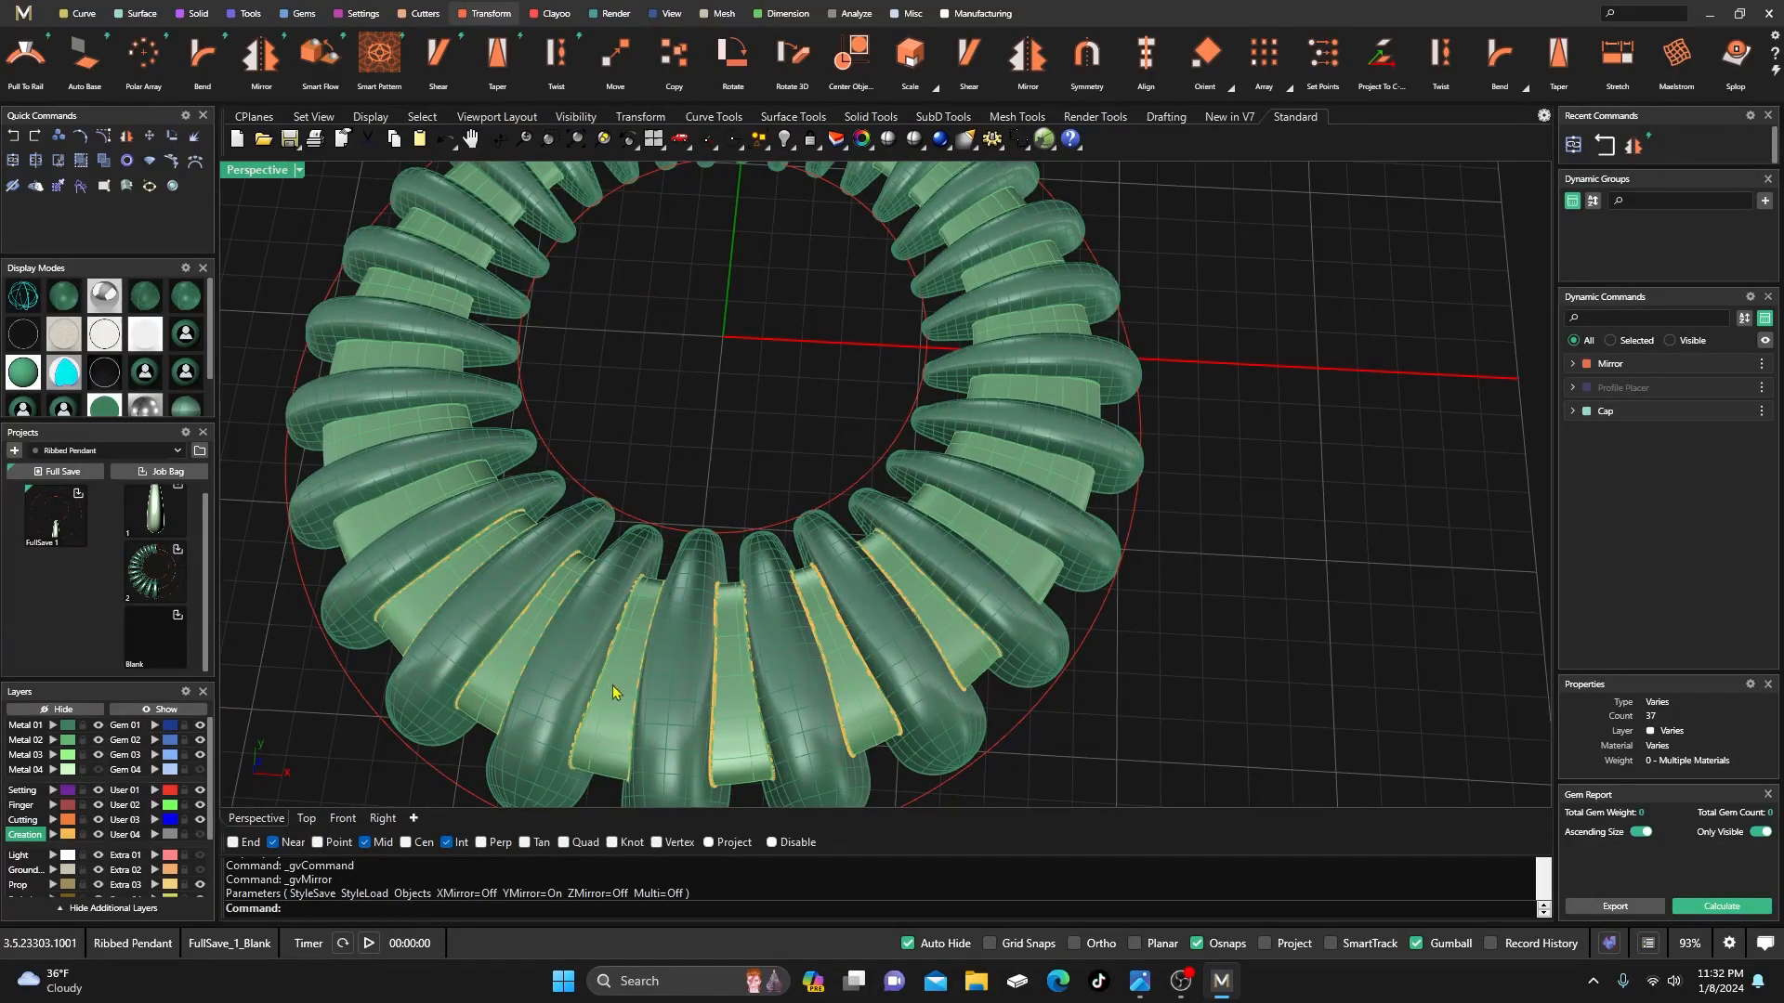
scroll(626, 567, down, 5)
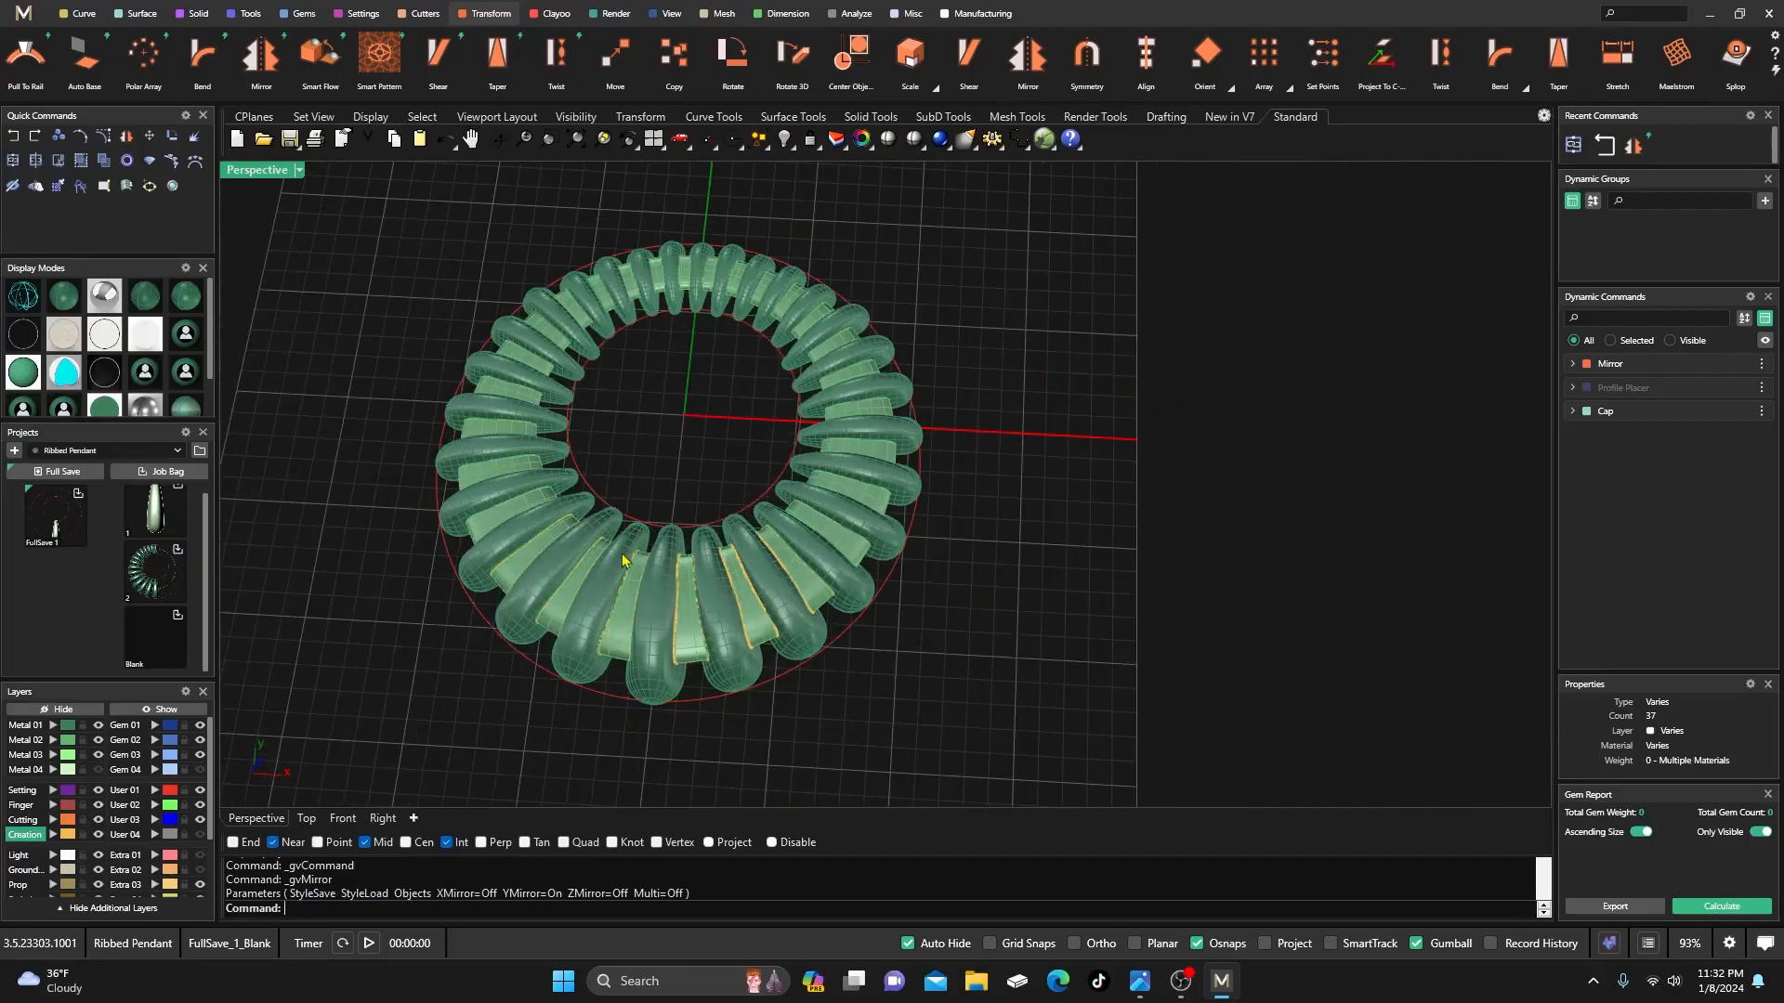
scroll(632, 630, down, 4)
right_drag(632, 630, 641, 557)
scroll(602, 657, up, 5)
right_drag(622, 671, 757, 553)
right_drag(707, 658, 640, 362)
scroll(697, 695, down, 6)
scroll(685, 650, up, 6)
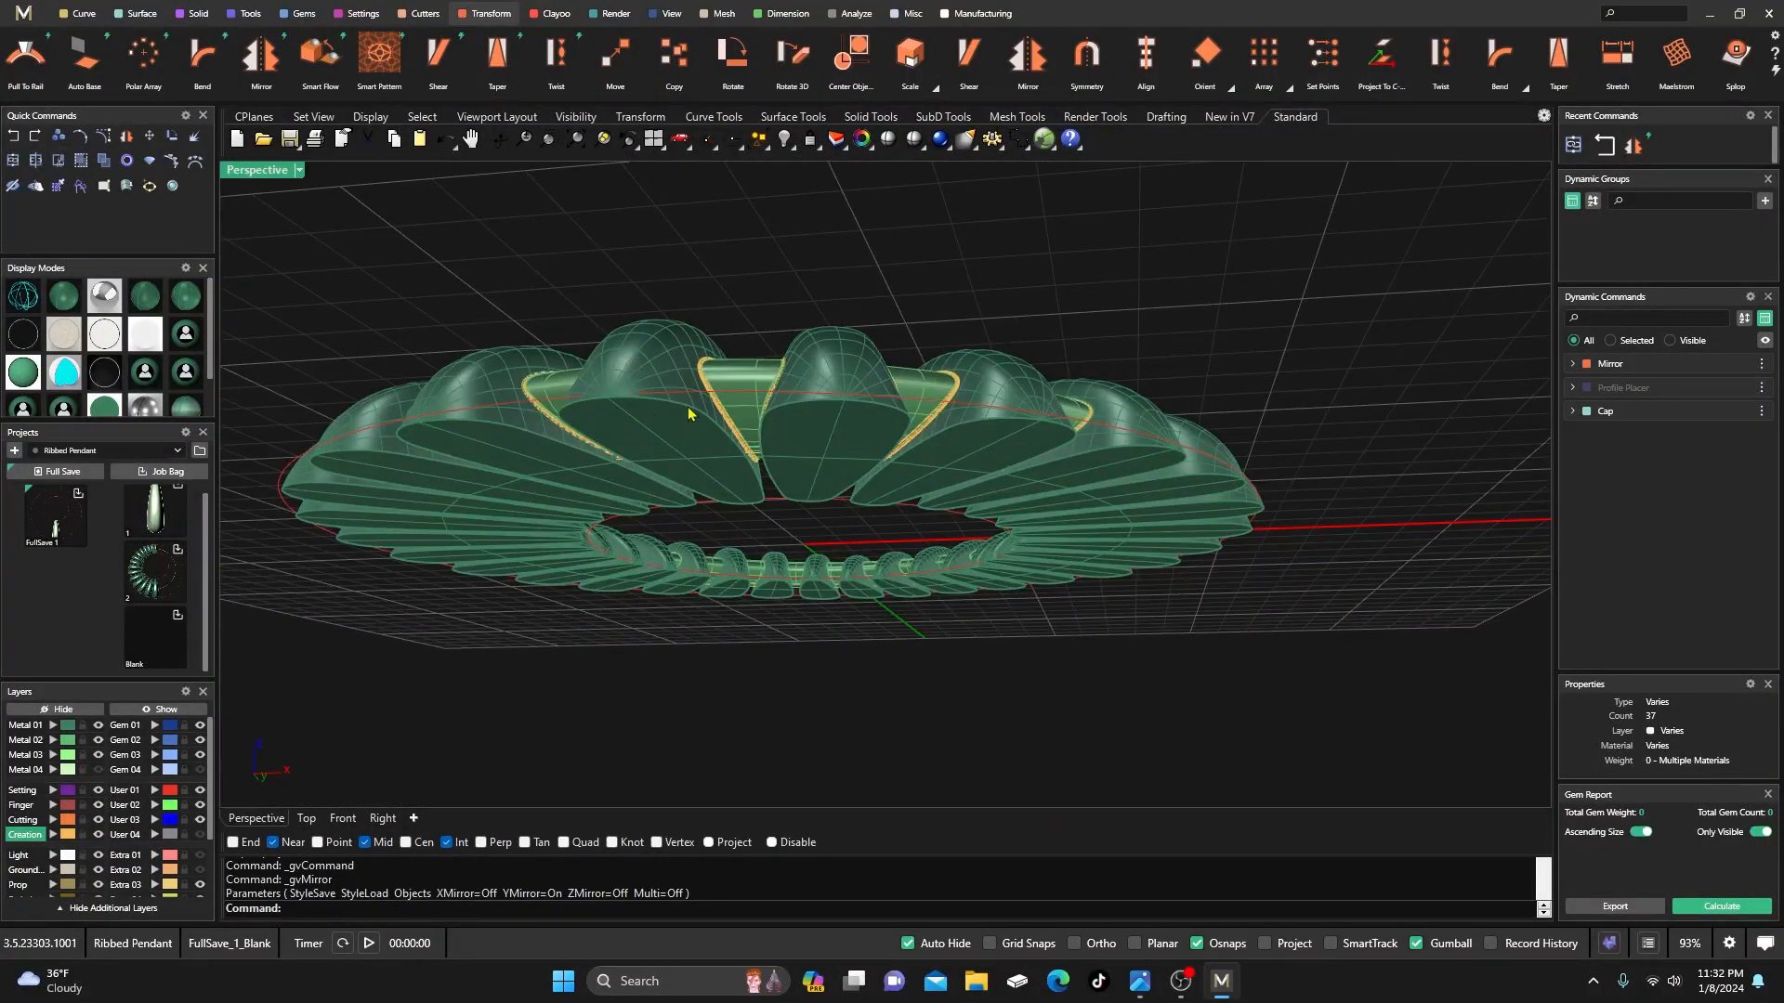
scroll(688, 414, up, 3)
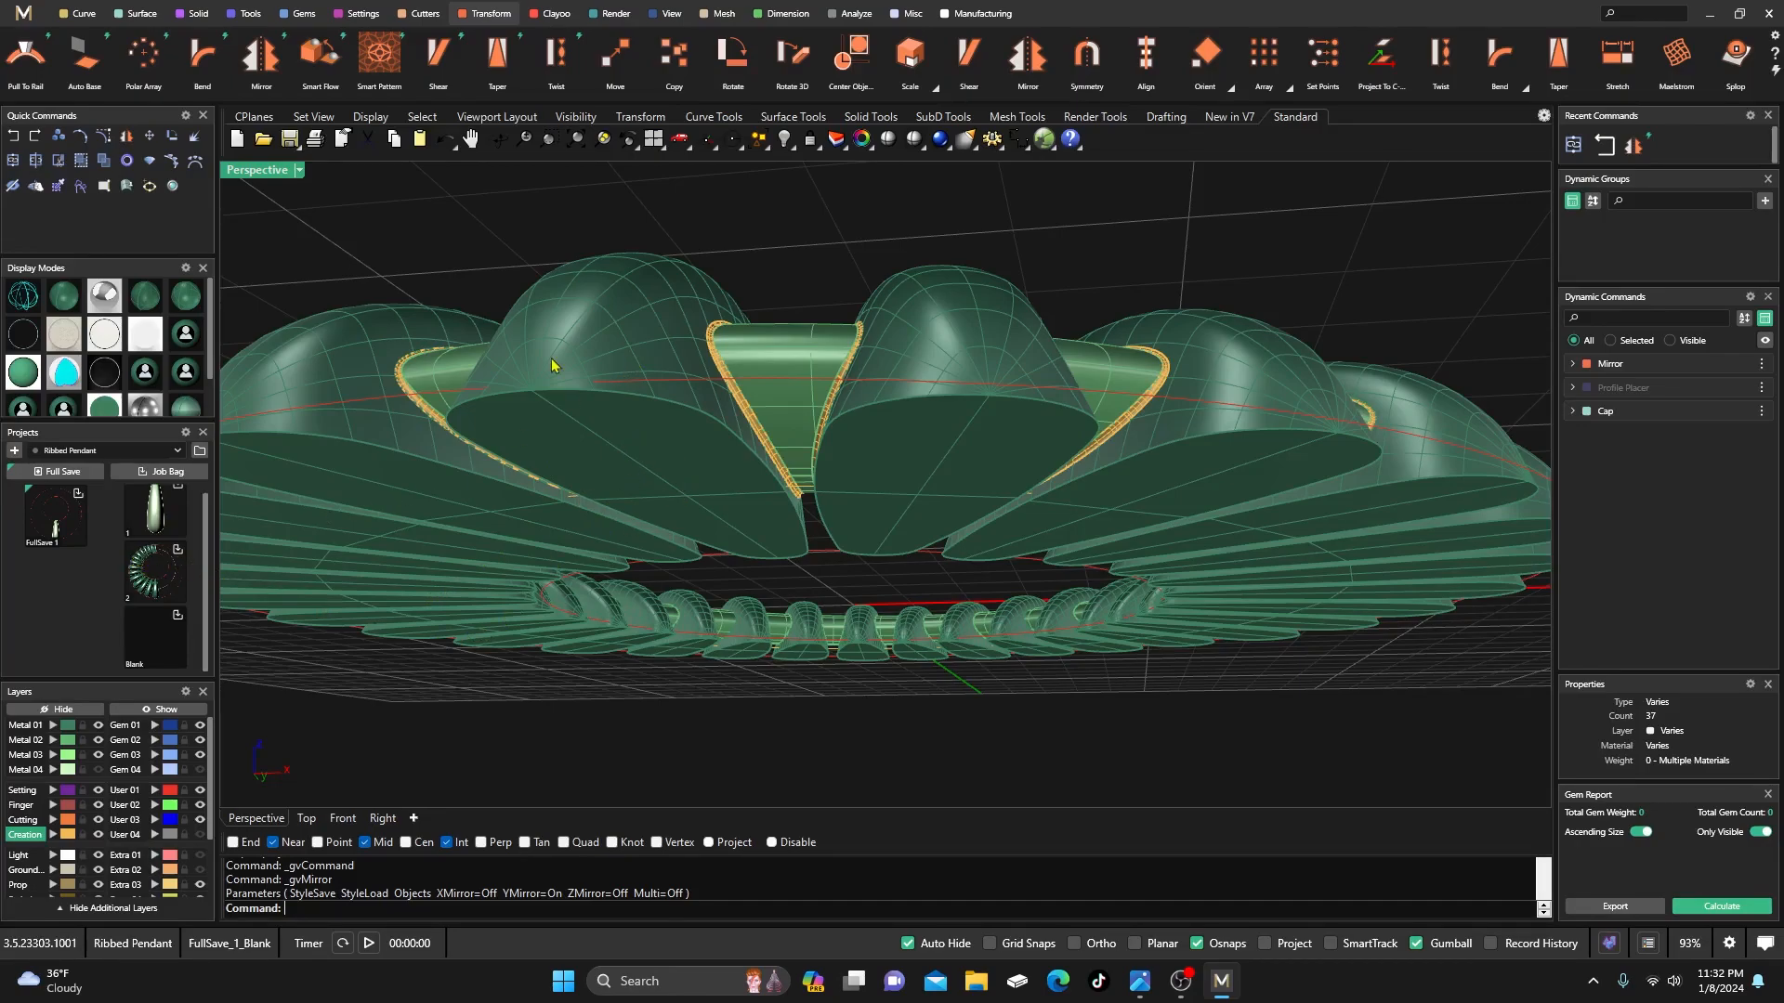
- Join all the ribs, ring segments and fillets of the full ring, and check the joined left half by selecting it
click(194, 15)
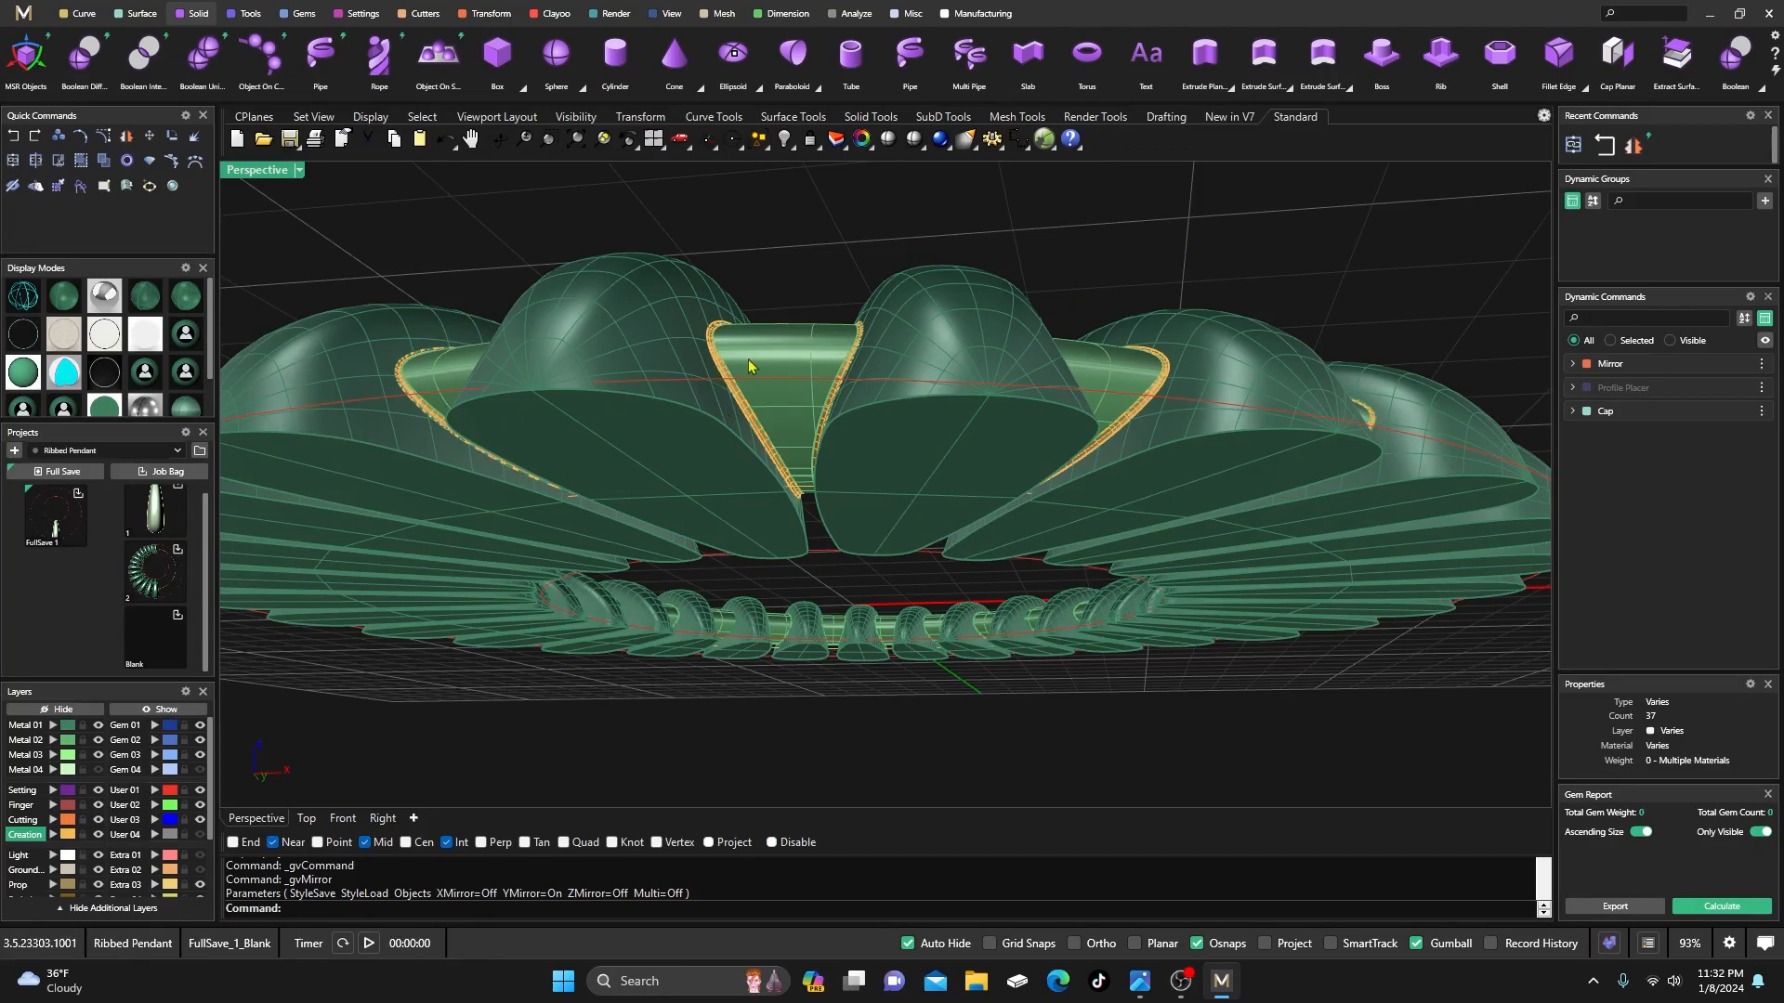
scroll(730, 381, down, 7)
right_drag(730, 381, 751, 591)
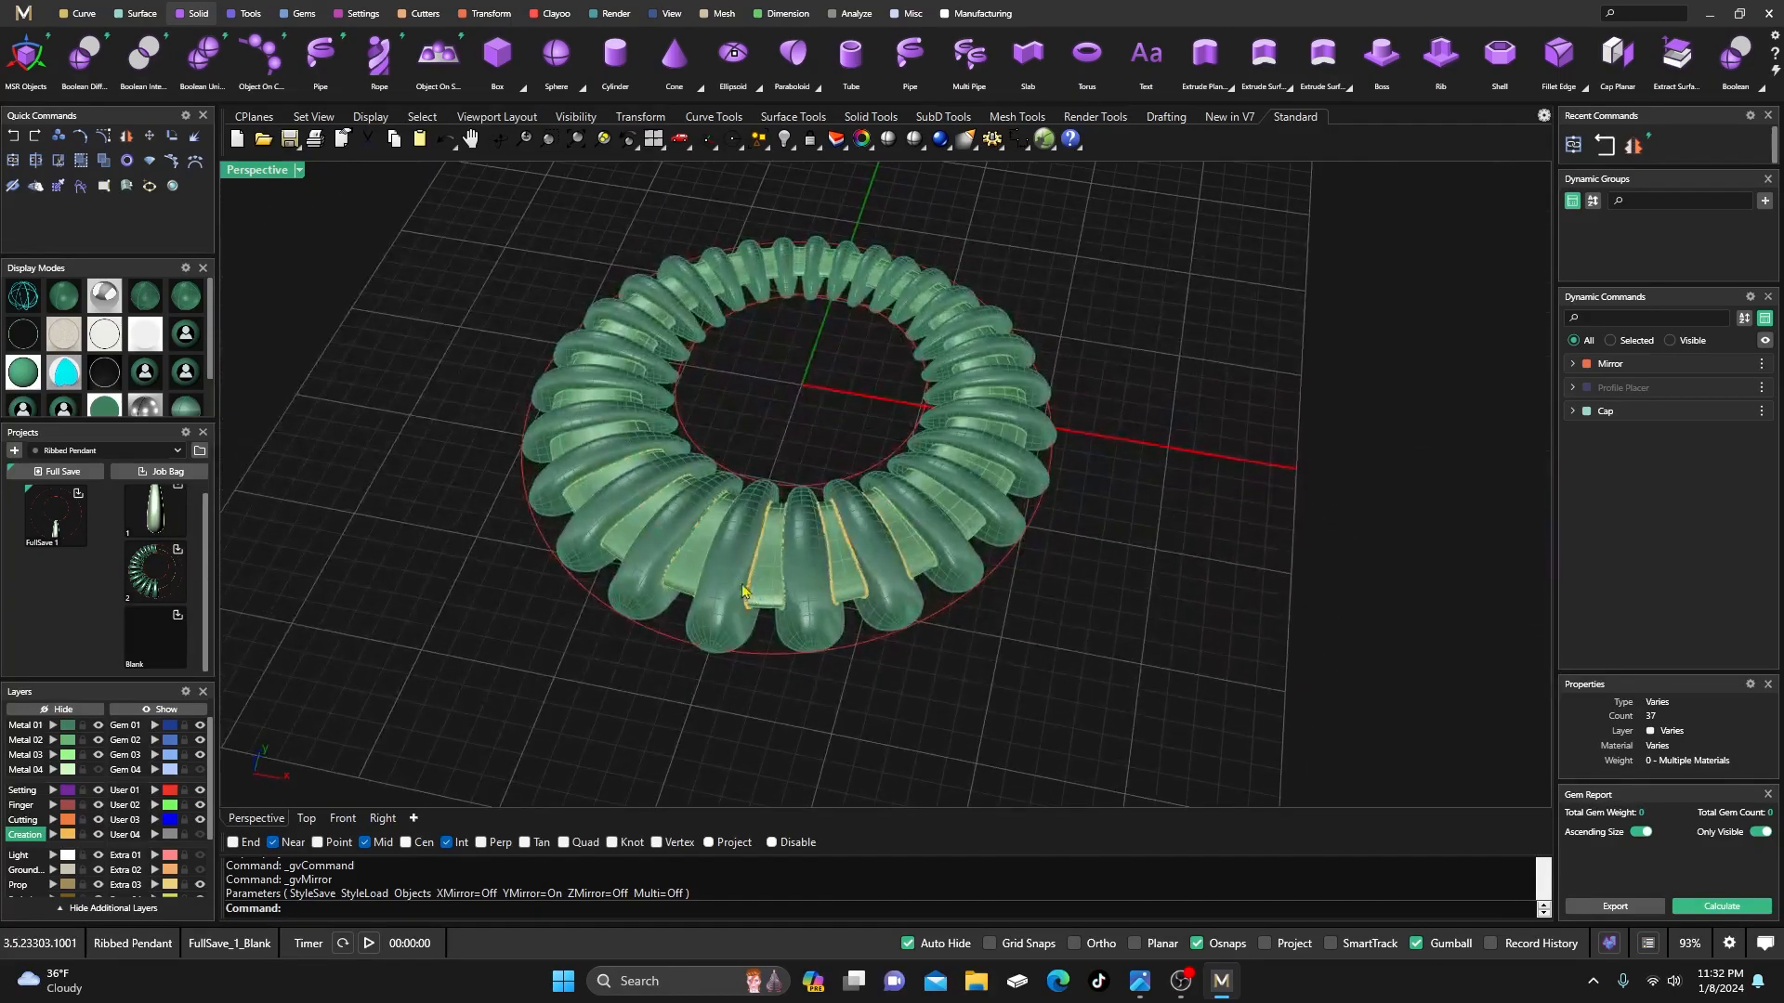
drag(427, 696, 1209, 236)
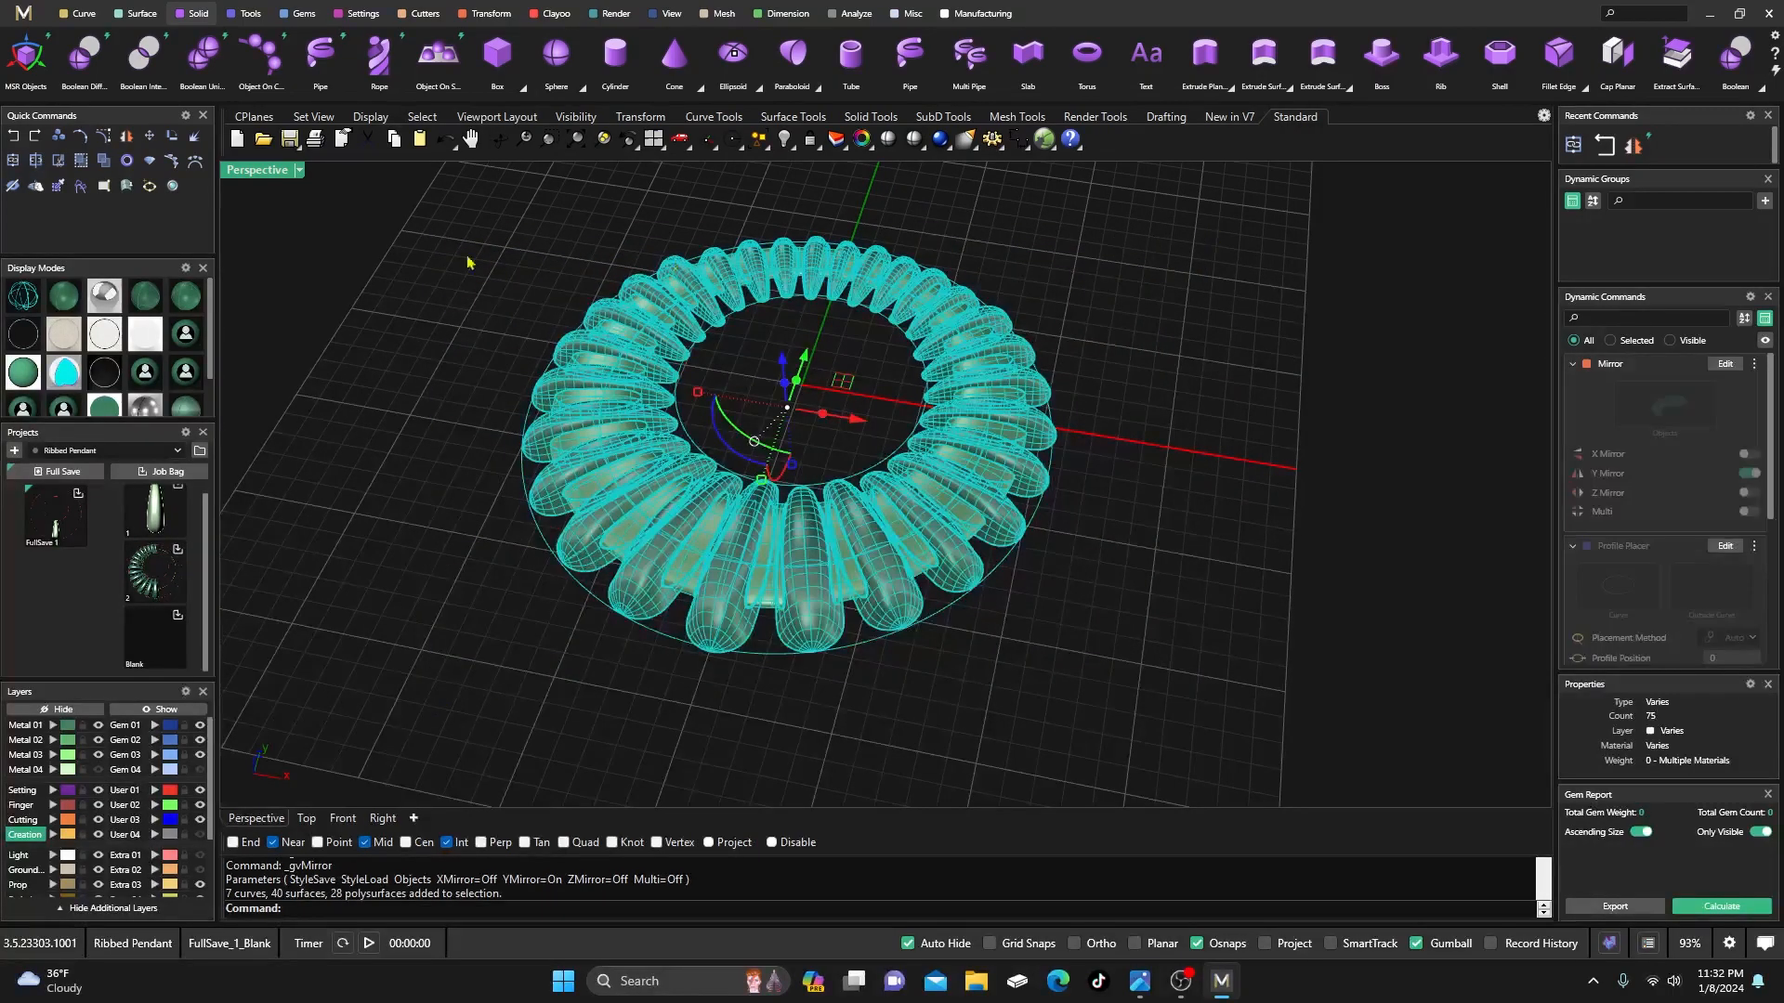
click(11, 164)
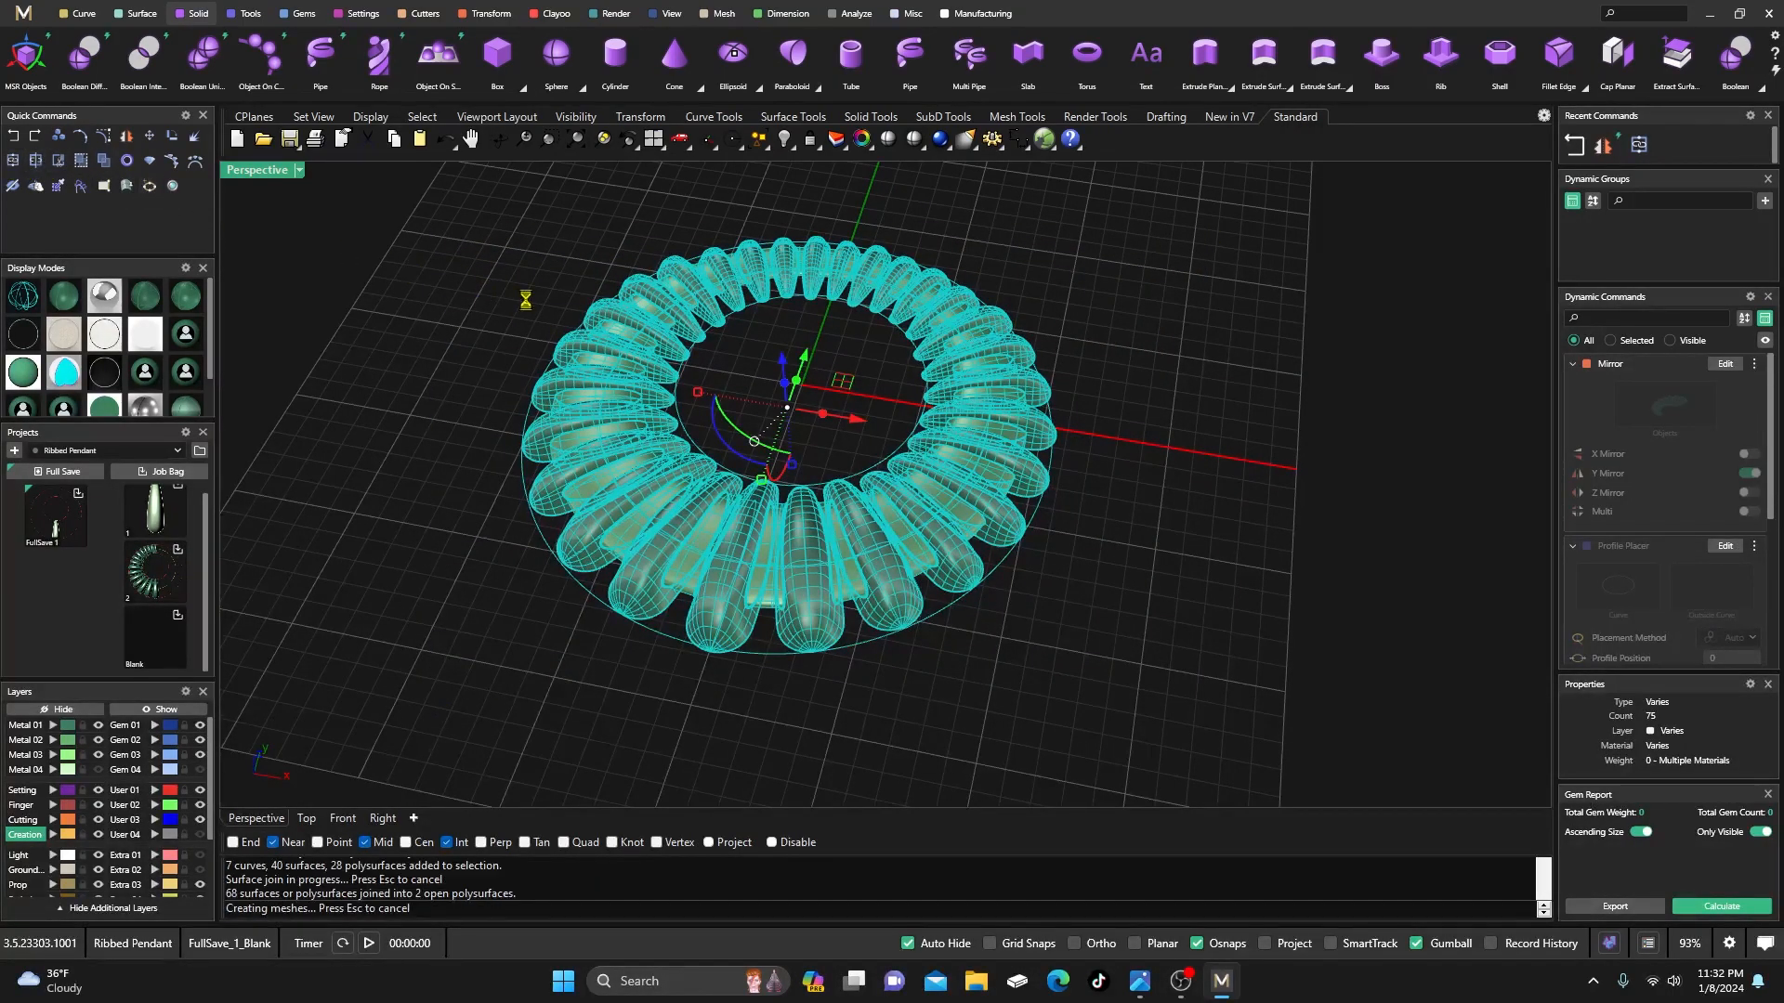
click(608, 423)
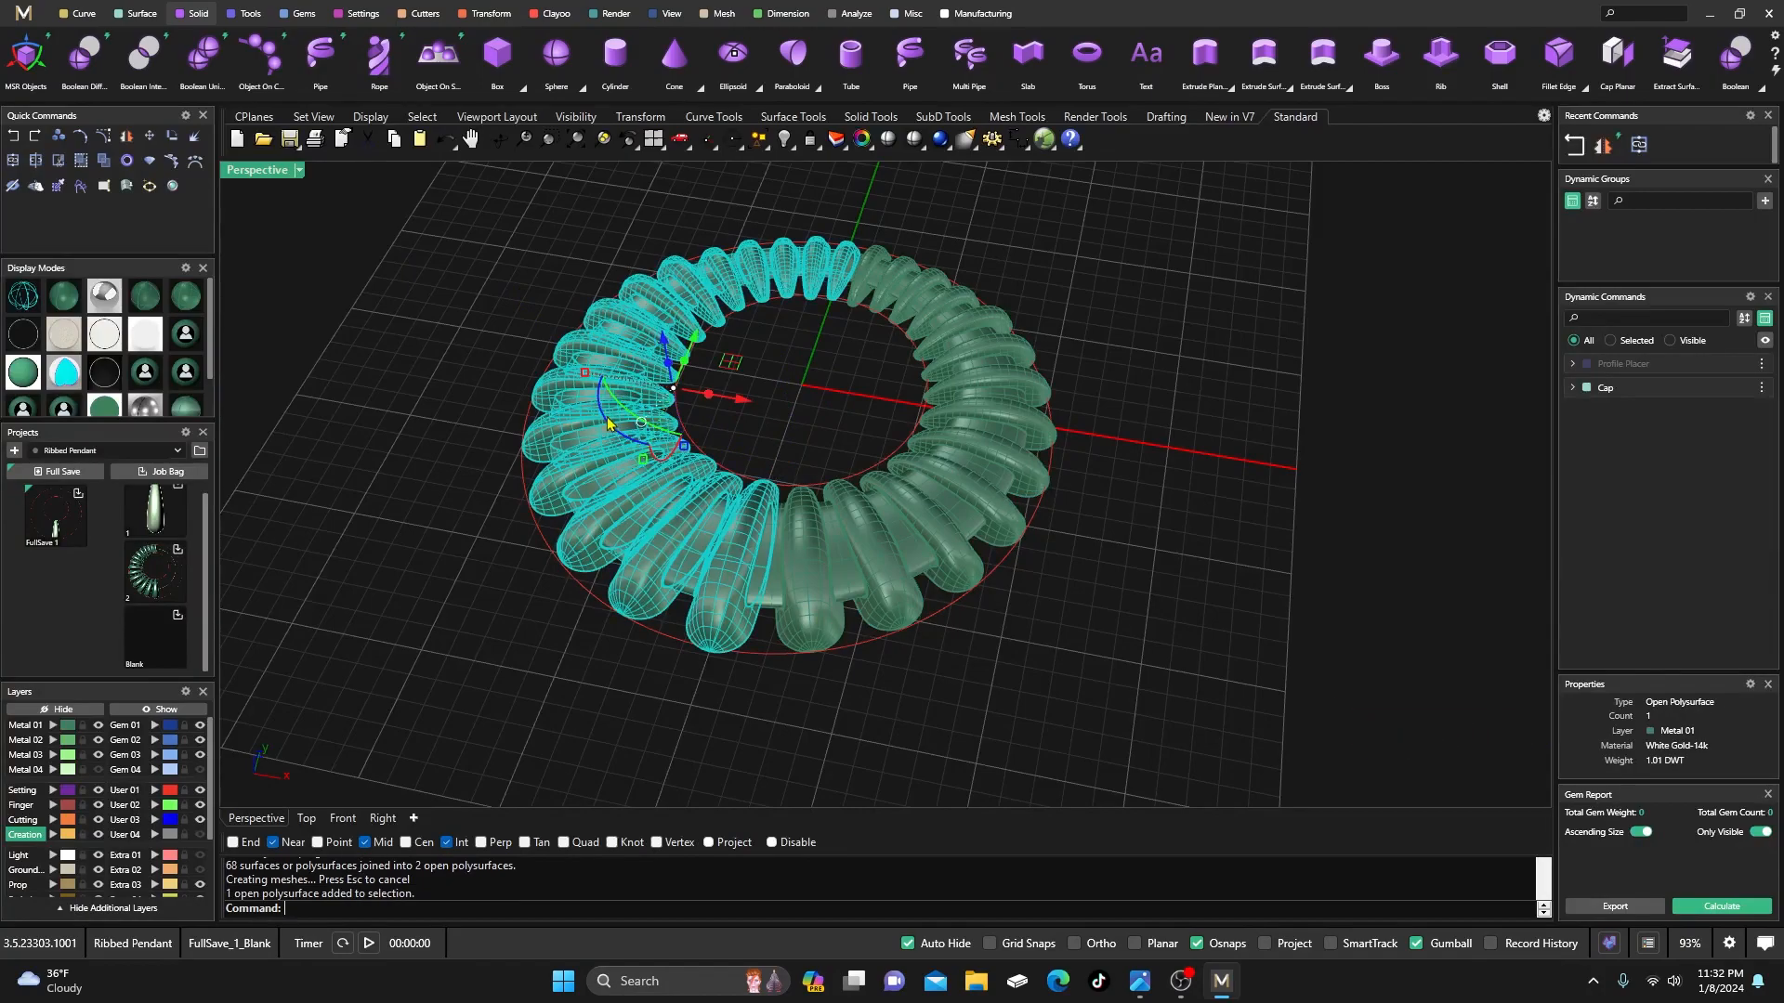
click(753, 684)
- Try to join the two half-ring polysurfaces with the rib between them at the wide end
scroll(761, 596, up, 5)
scroll(718, 578, up, 5)
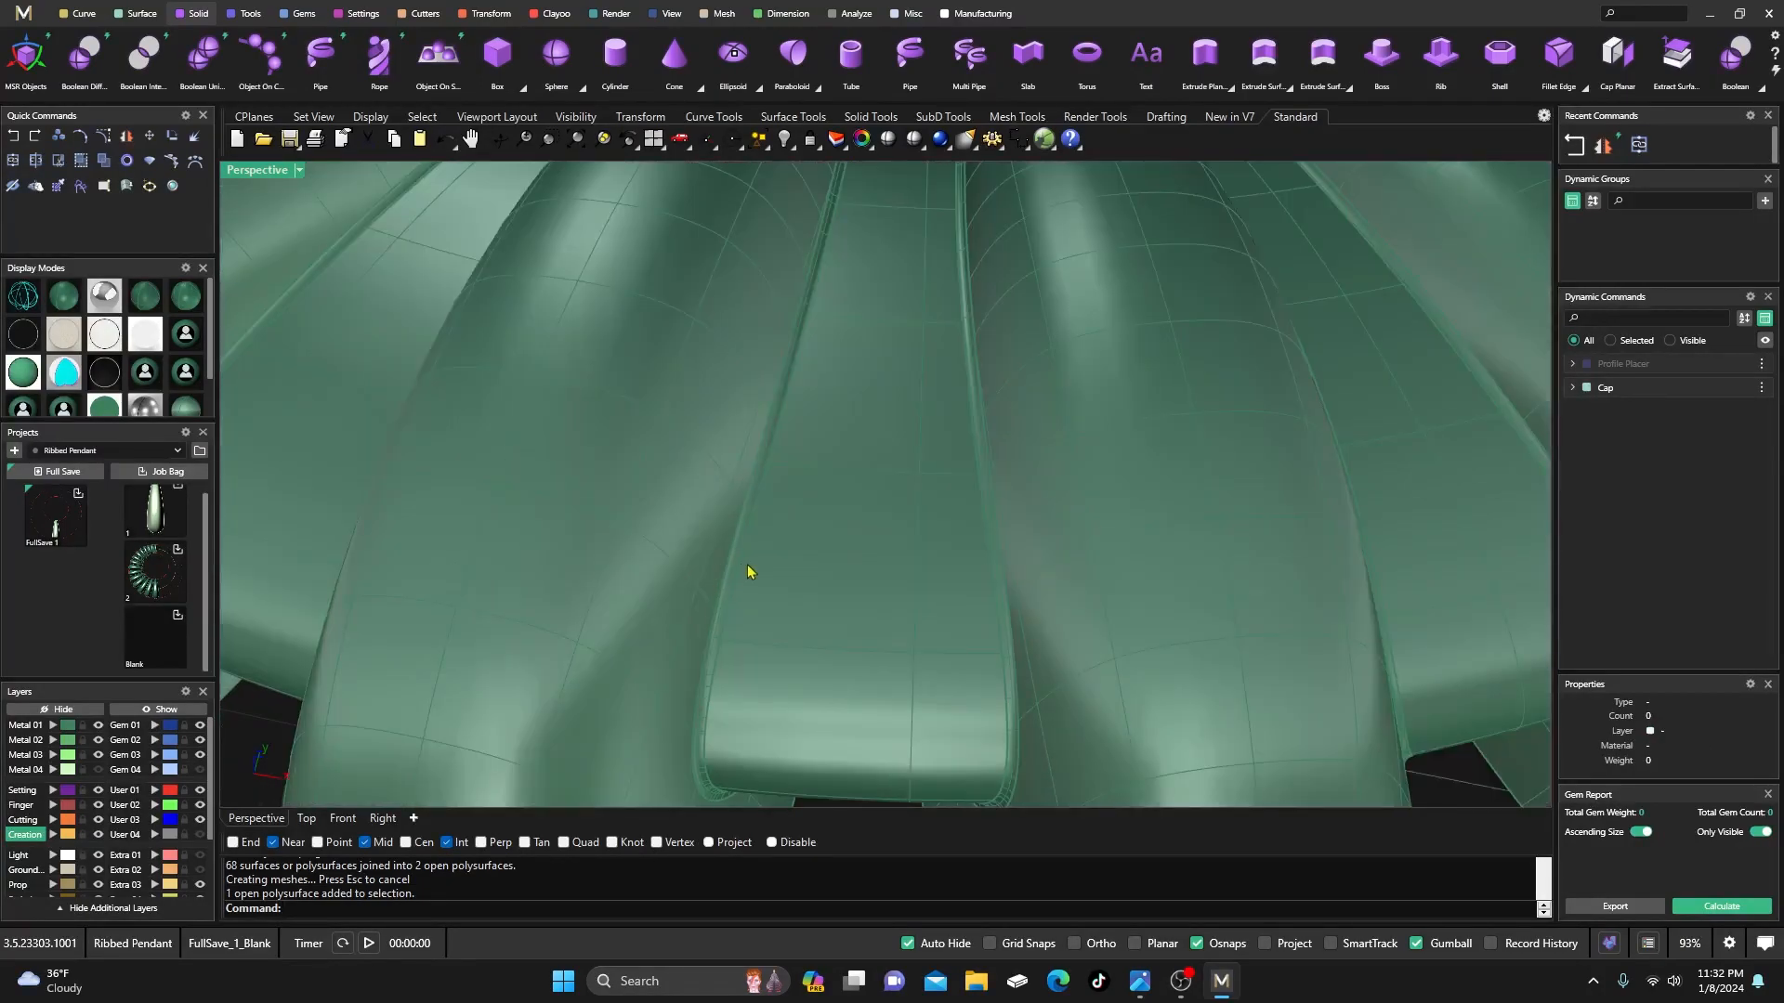
click(751, 572)
shift+click(636, 499)
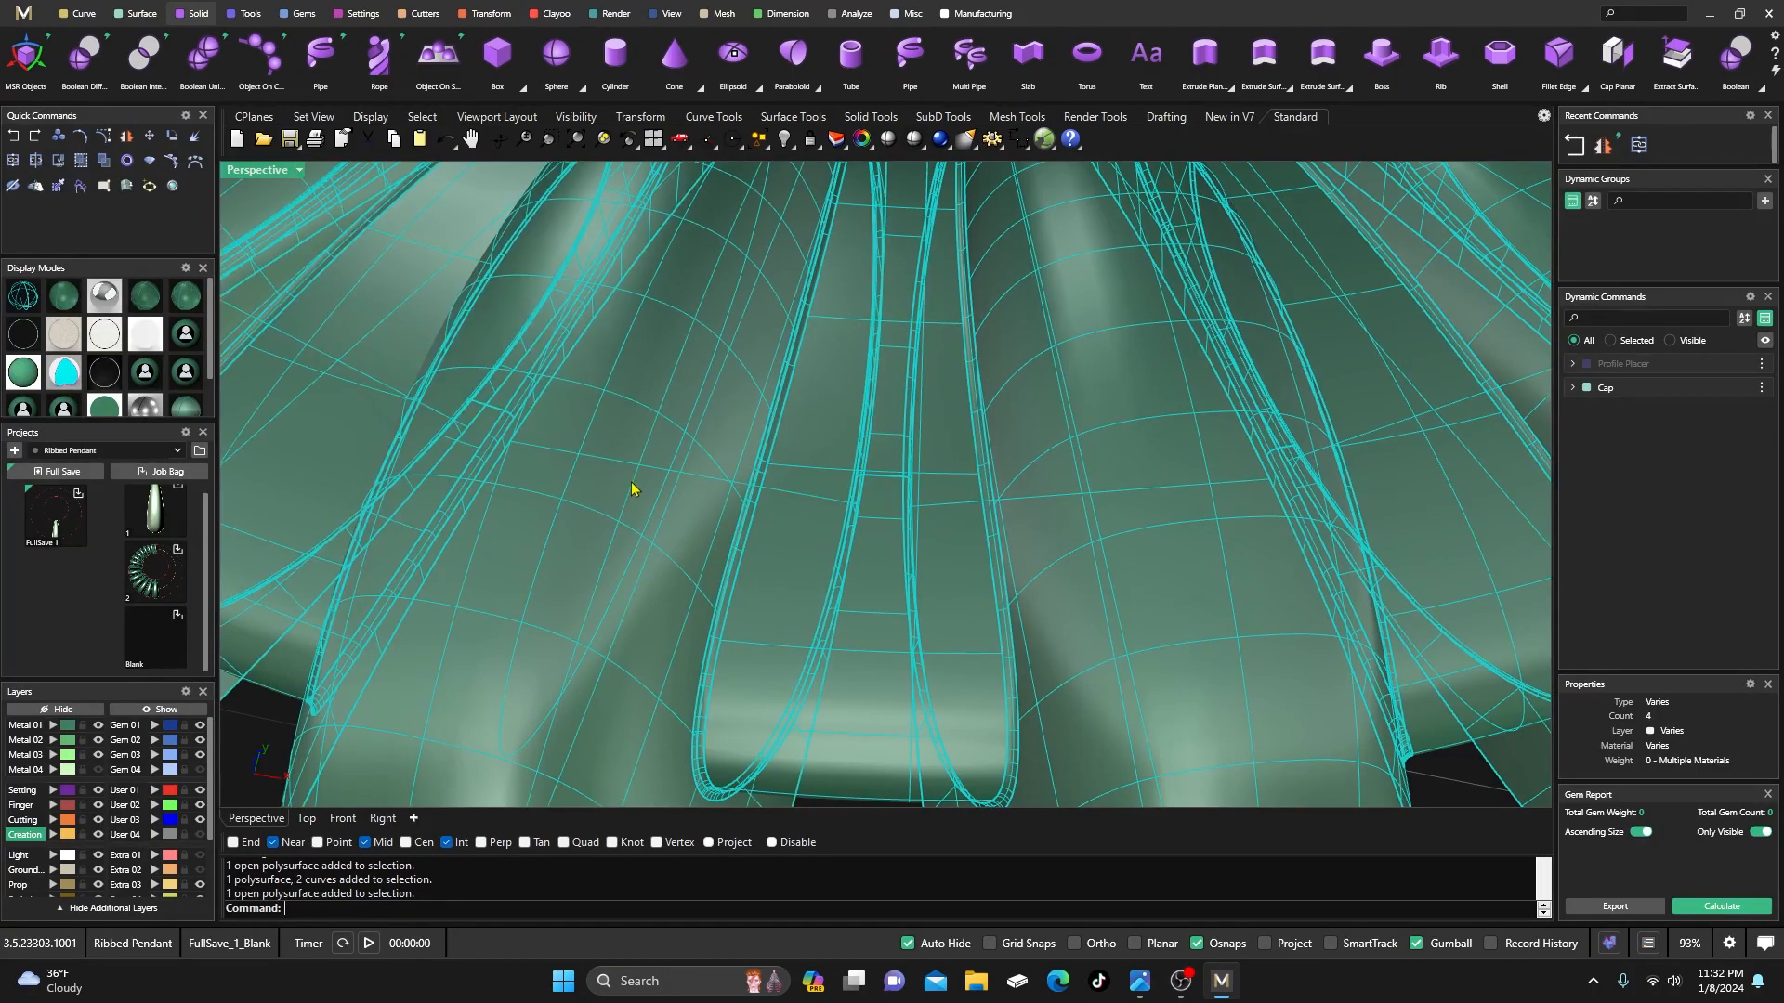
click(12, 162)
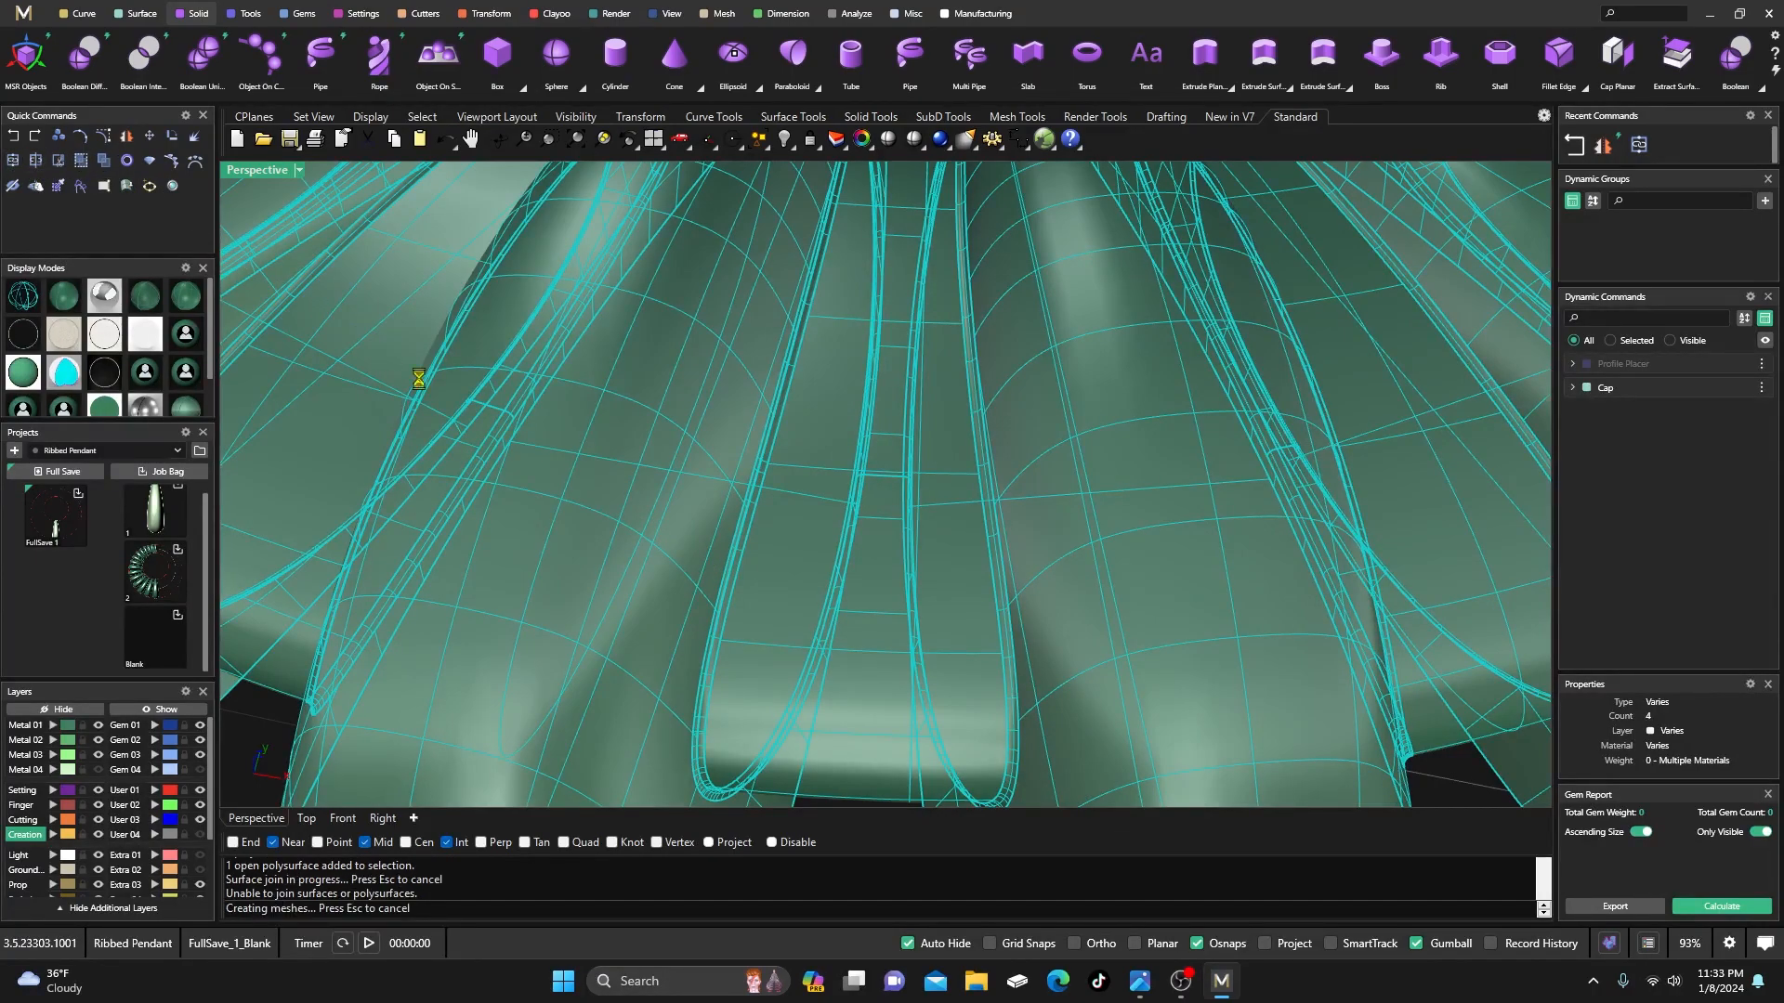
- Delete the mirrored half and the centre rib at the wide end, keeping only the joined left half
scroll(552, 522, down, 4)
shift+click(552, 523)
scroll(580, 528, down, 4)
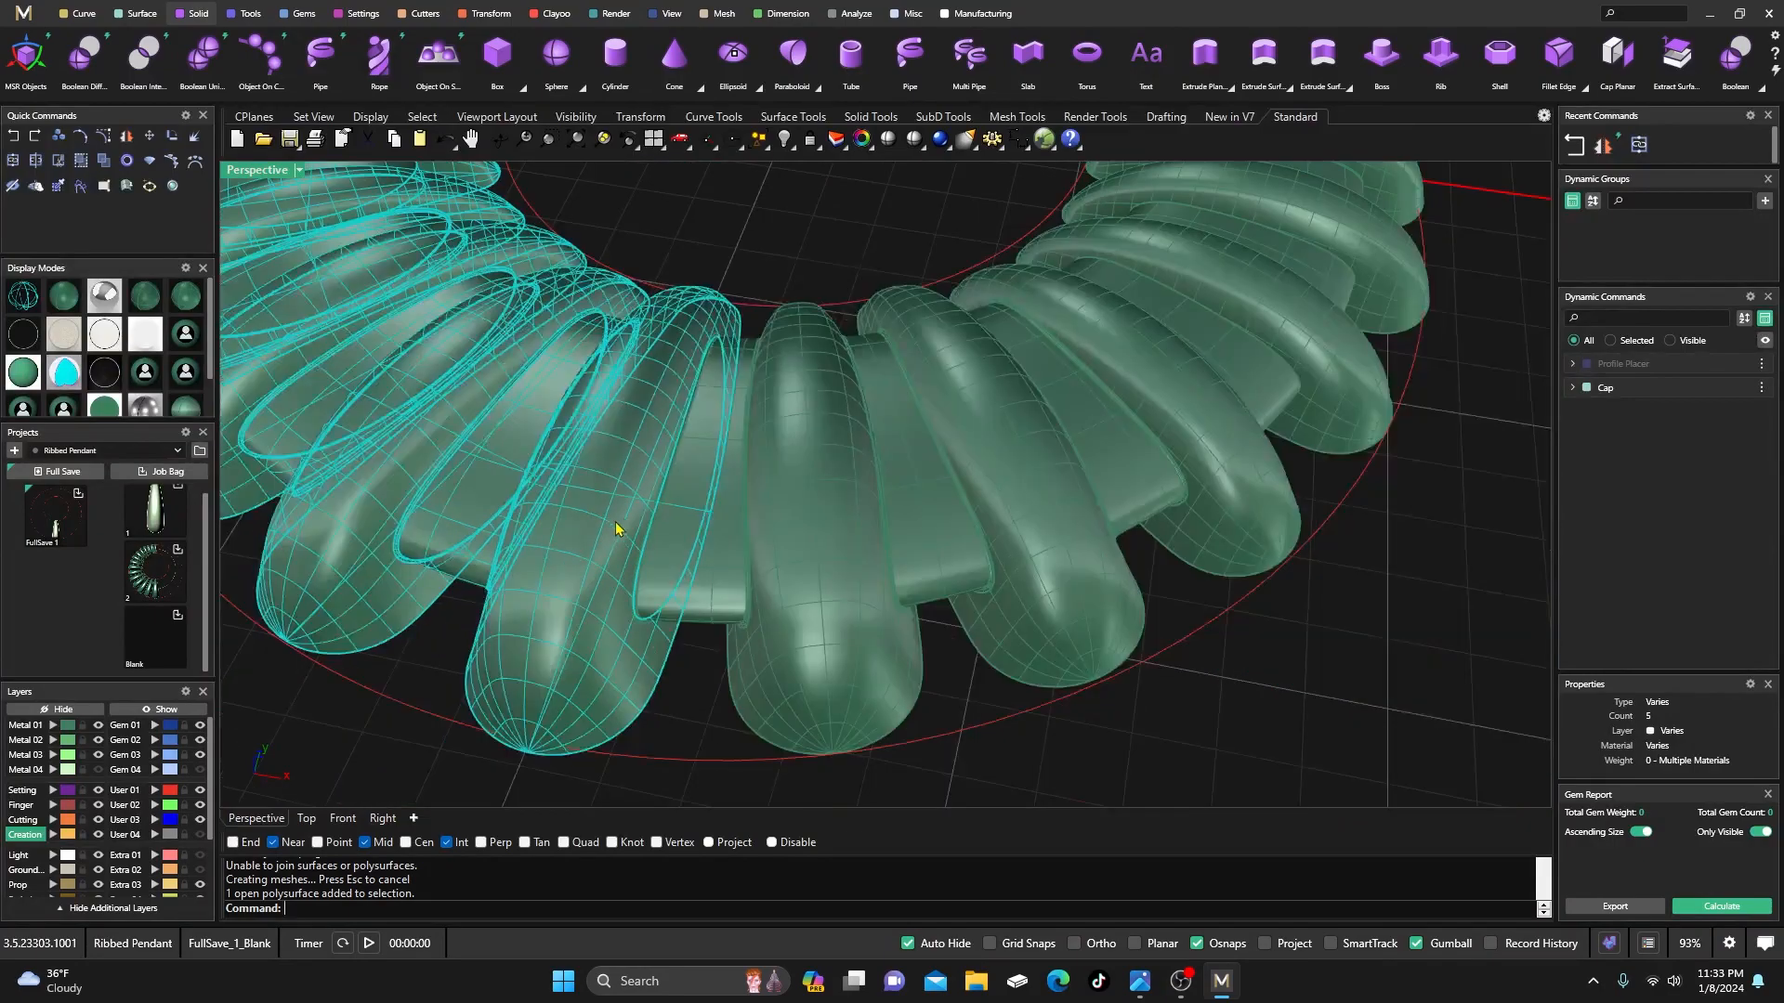
click(816, 509)
key(Delete)
right_drag(779, 603, 609, 394)
click(537, 393)
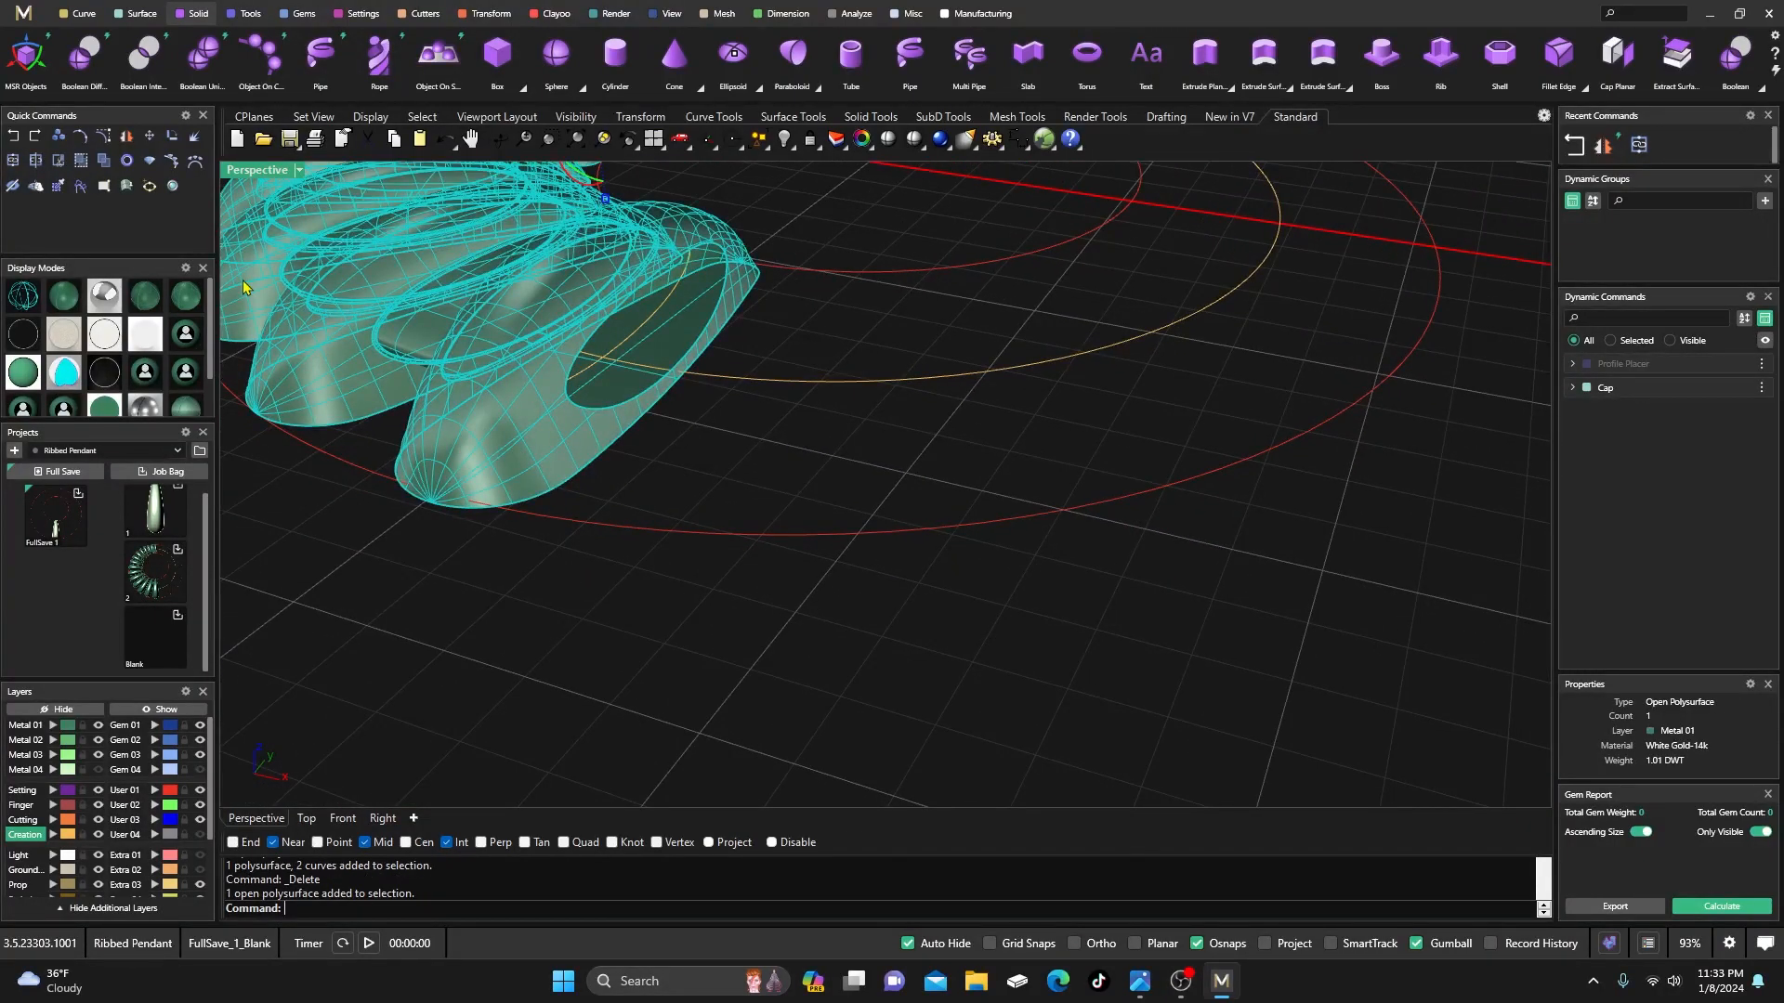
key(Escape)
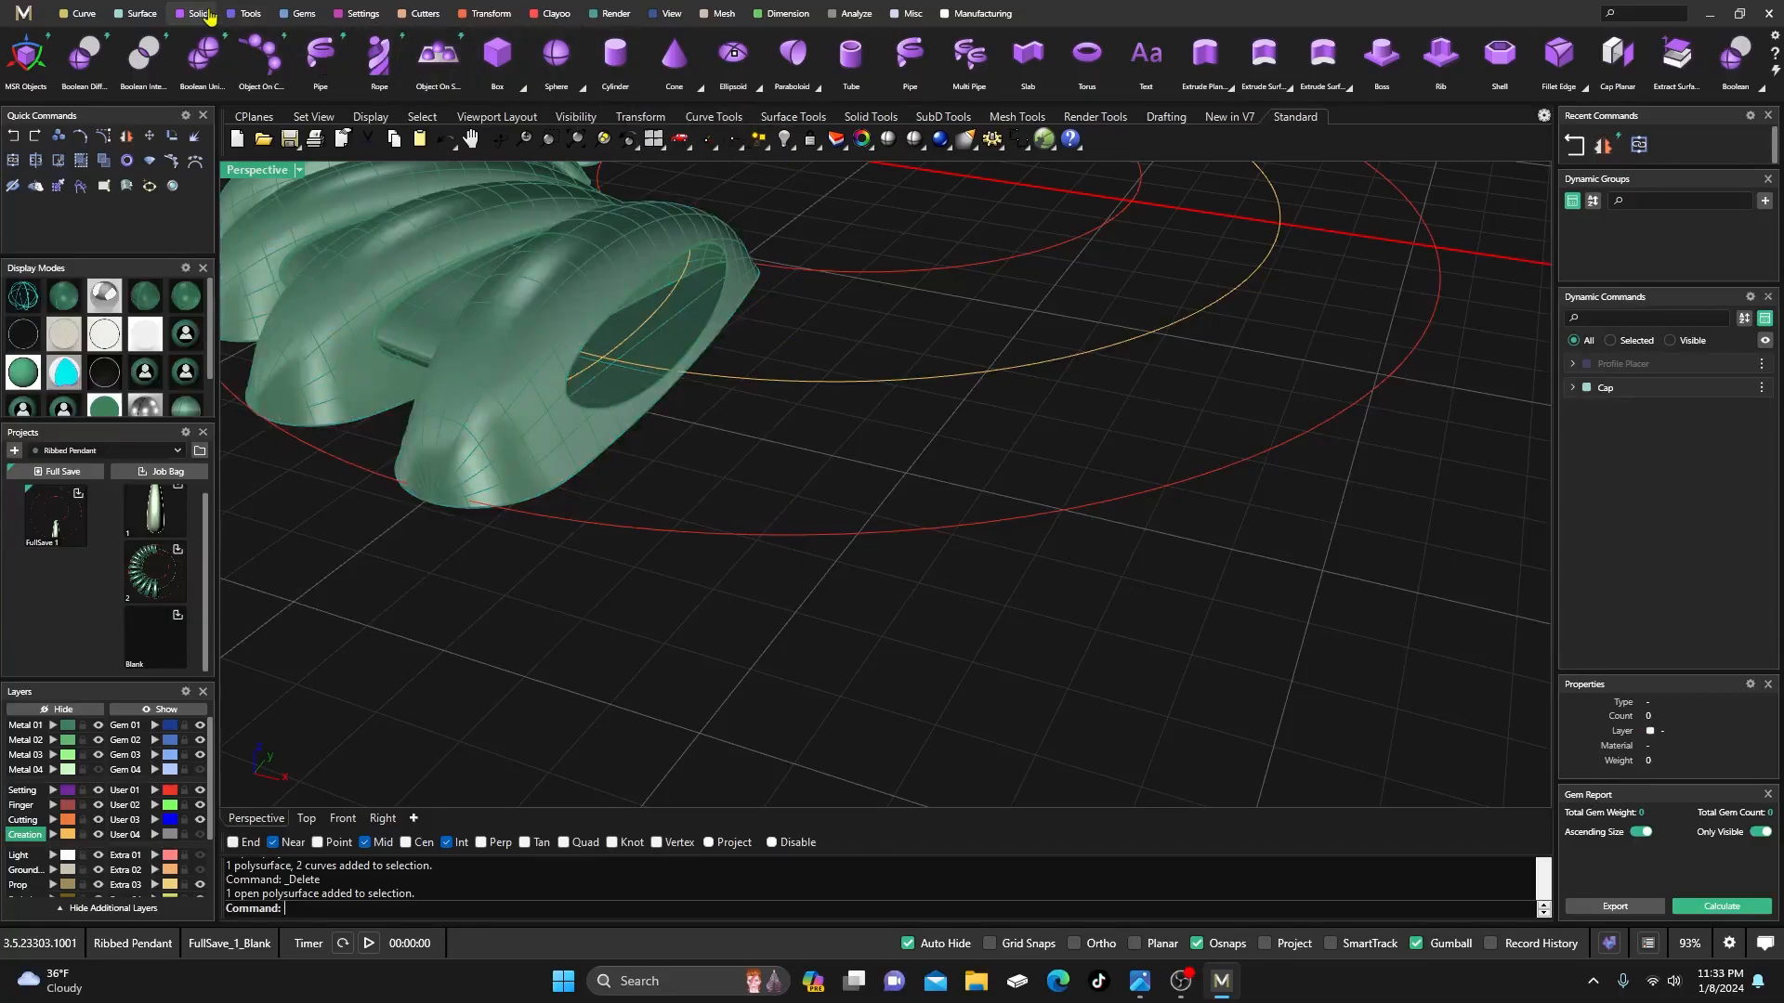
- Try to build a planar surface from the open edge in the end rib at the wide end of the half
click(133, 15)
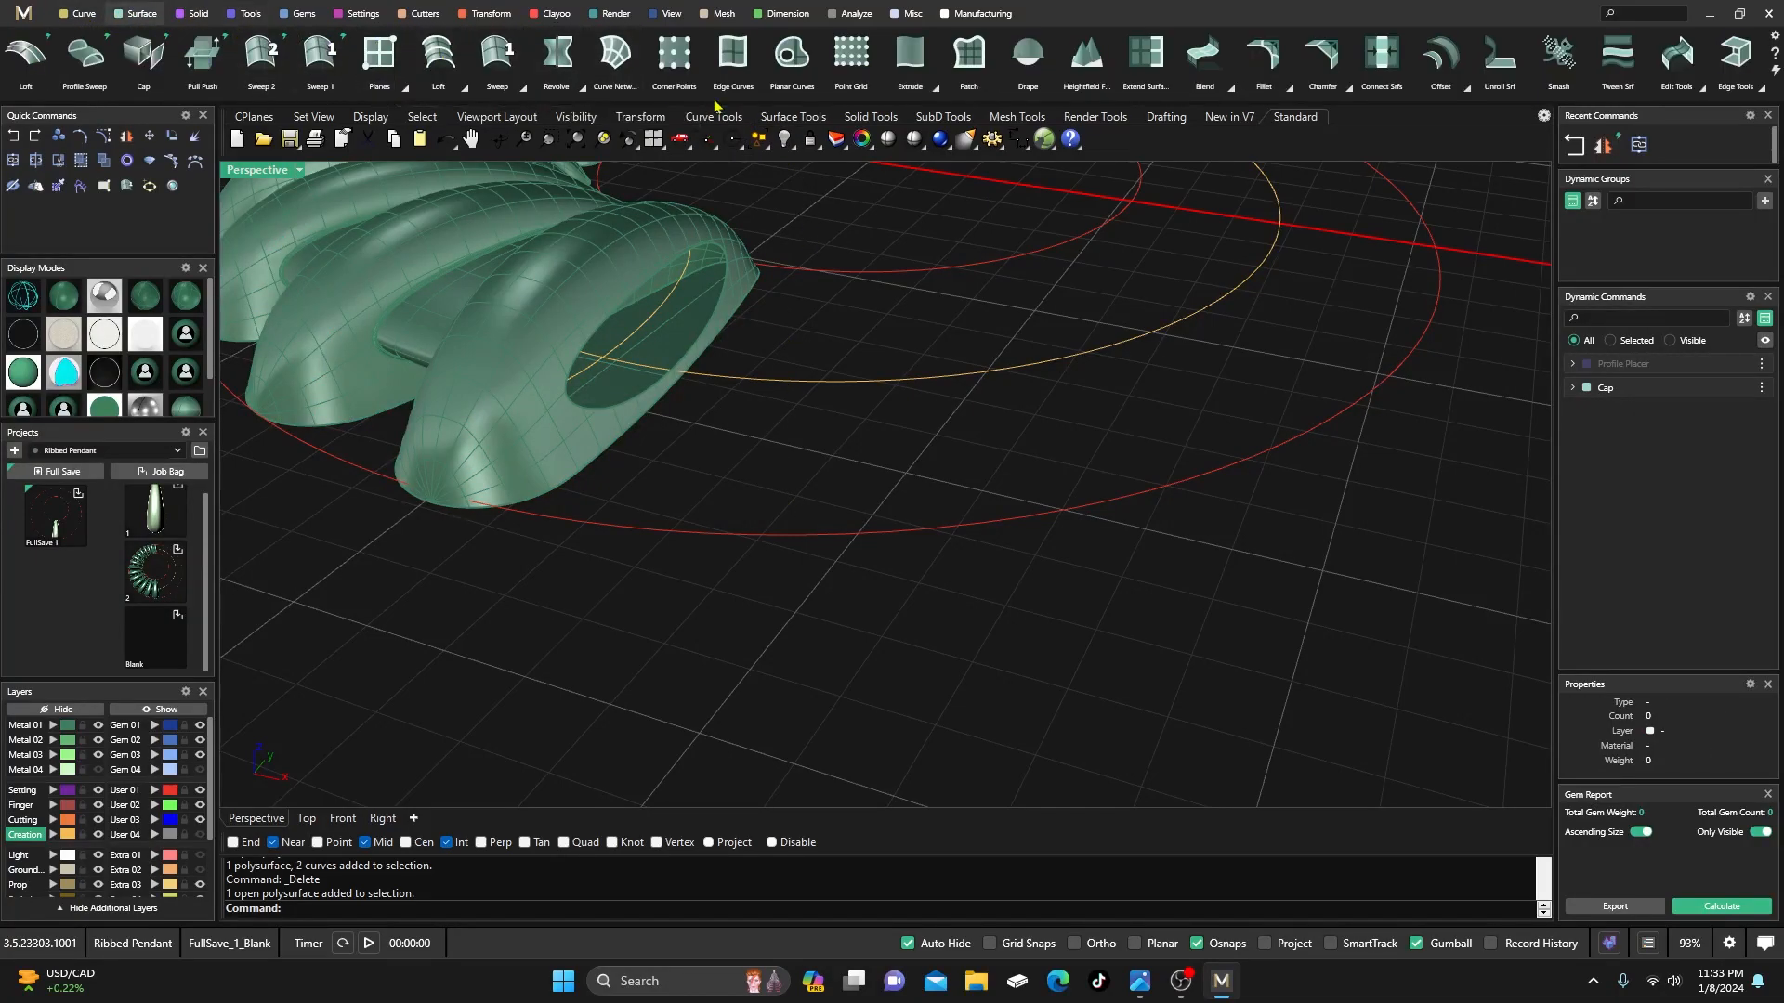
click(791, 56)
scroll(621, 278, up, 3)
click(634, 313)
key(Return)
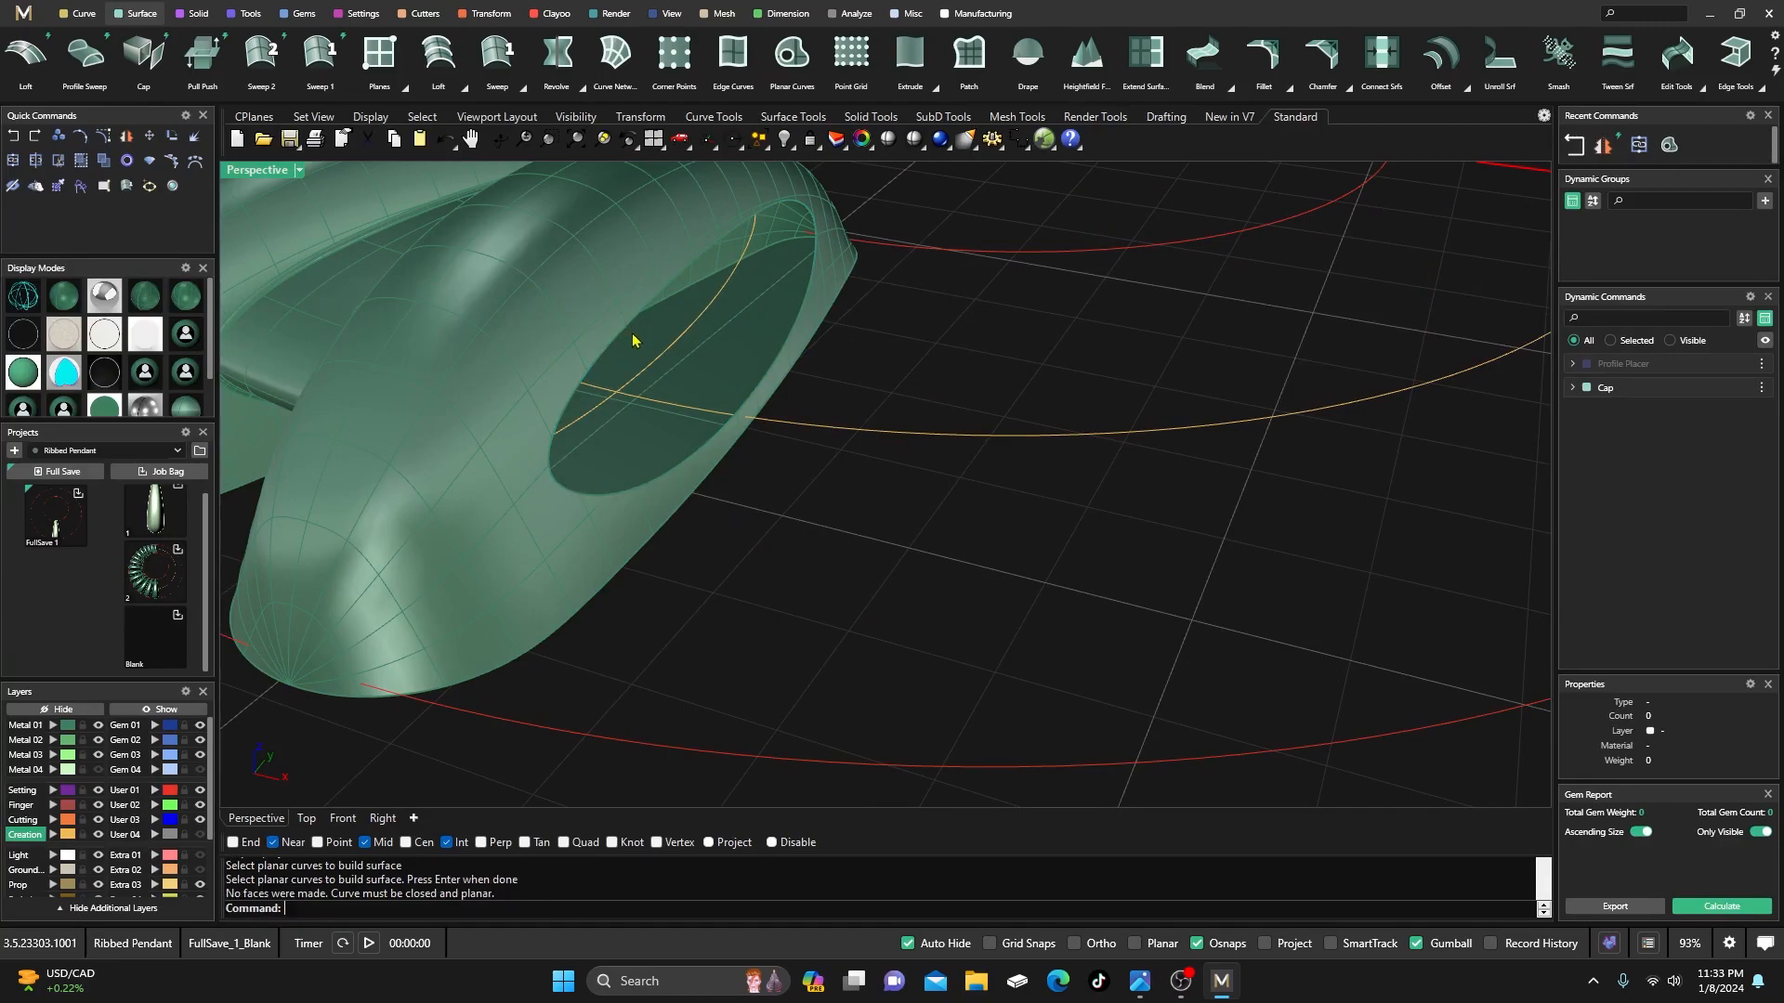
key(Return)
click(654, 307)
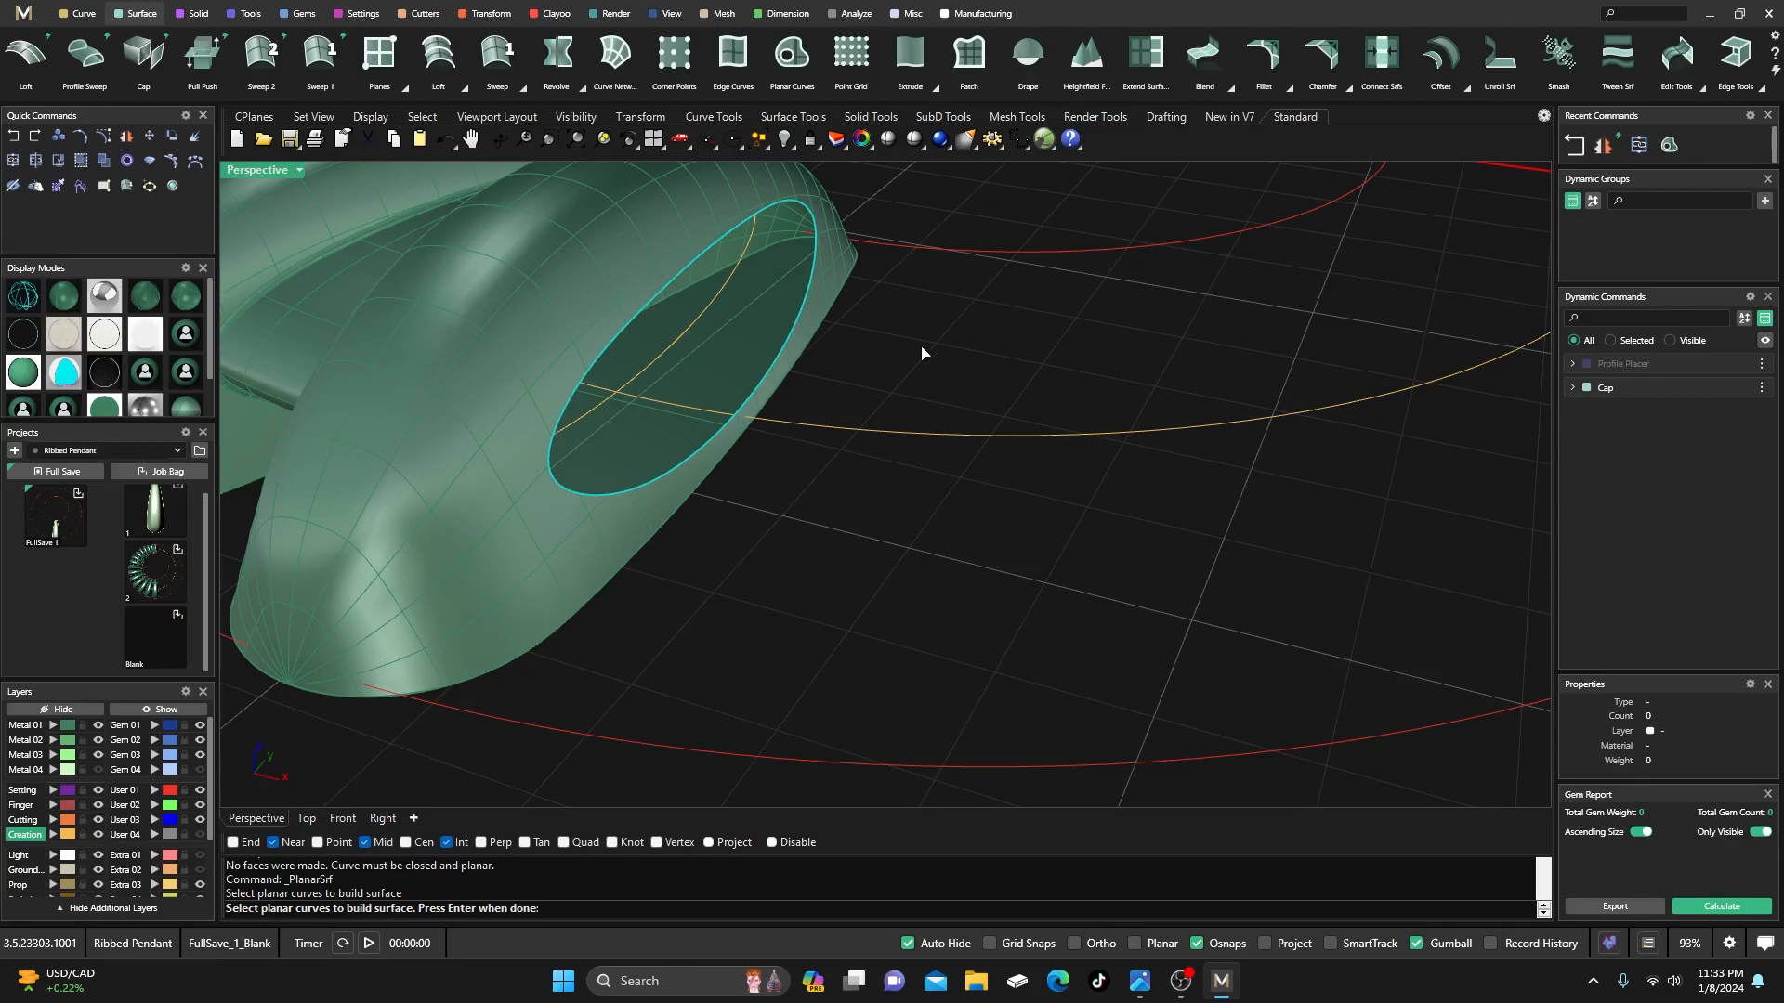
key(Return)
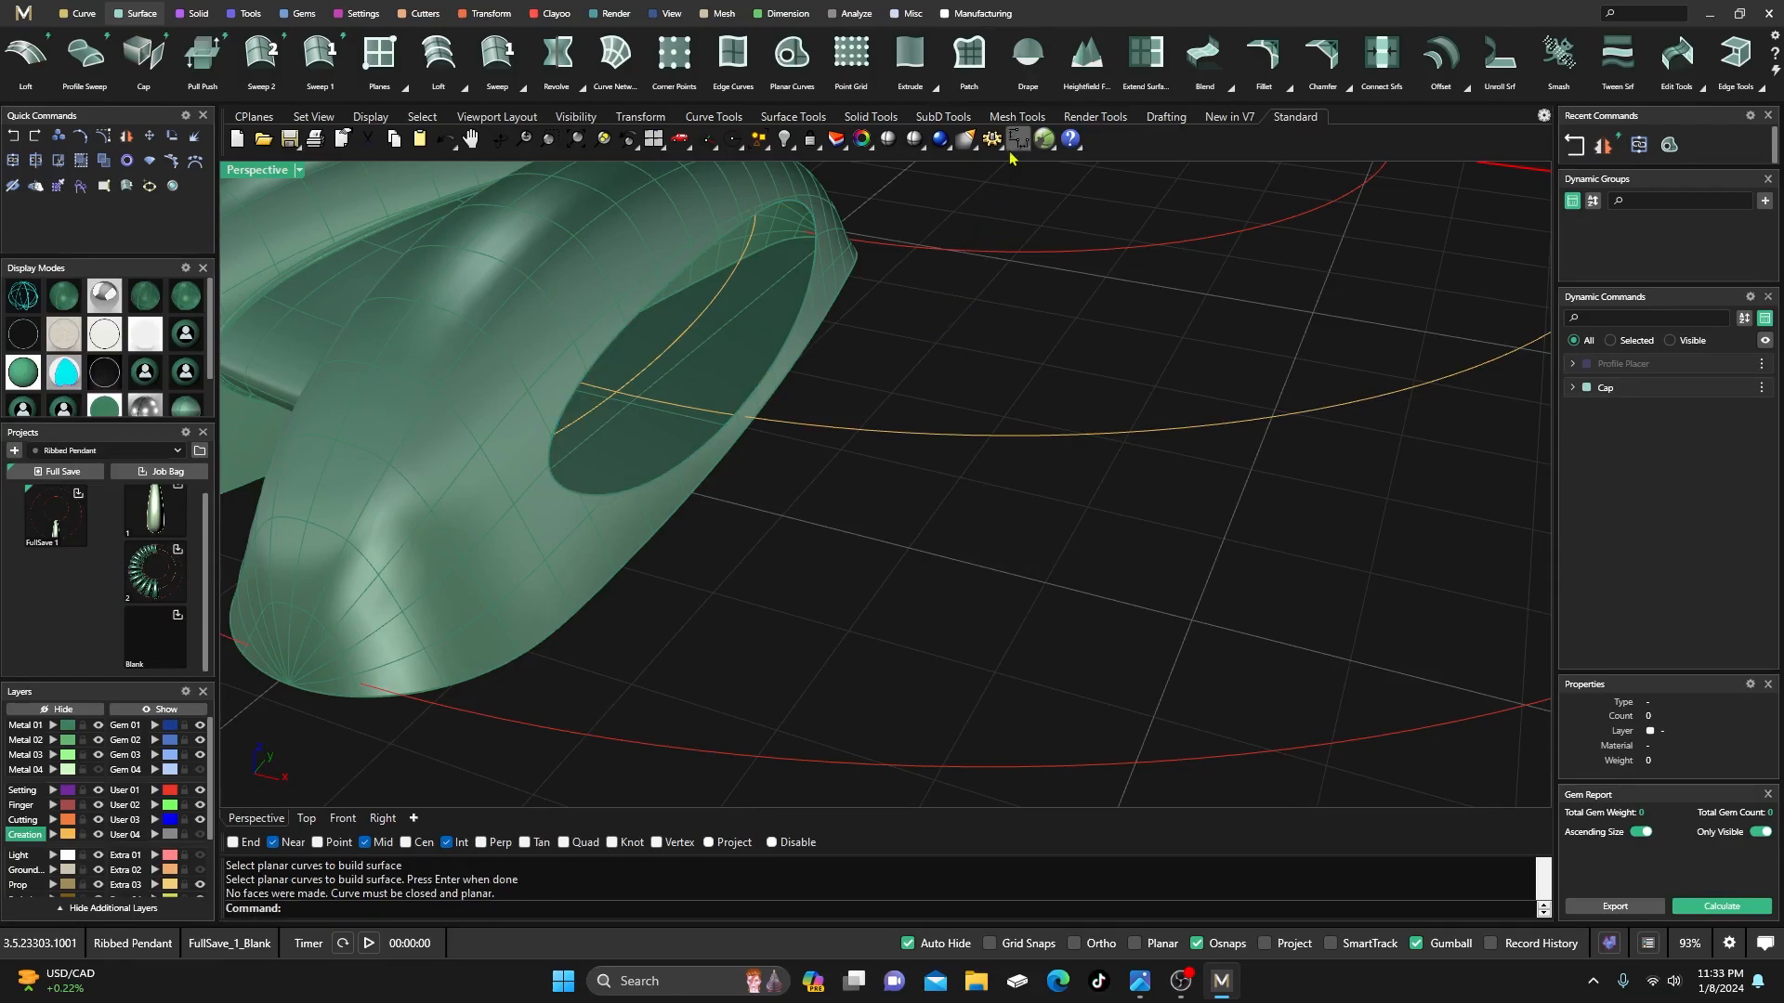
- Patch the opening in the wide-end rib using 50 sample point spacing, 50 U and V spans and stiffness 5
click(970, 56)
click(710, 252)
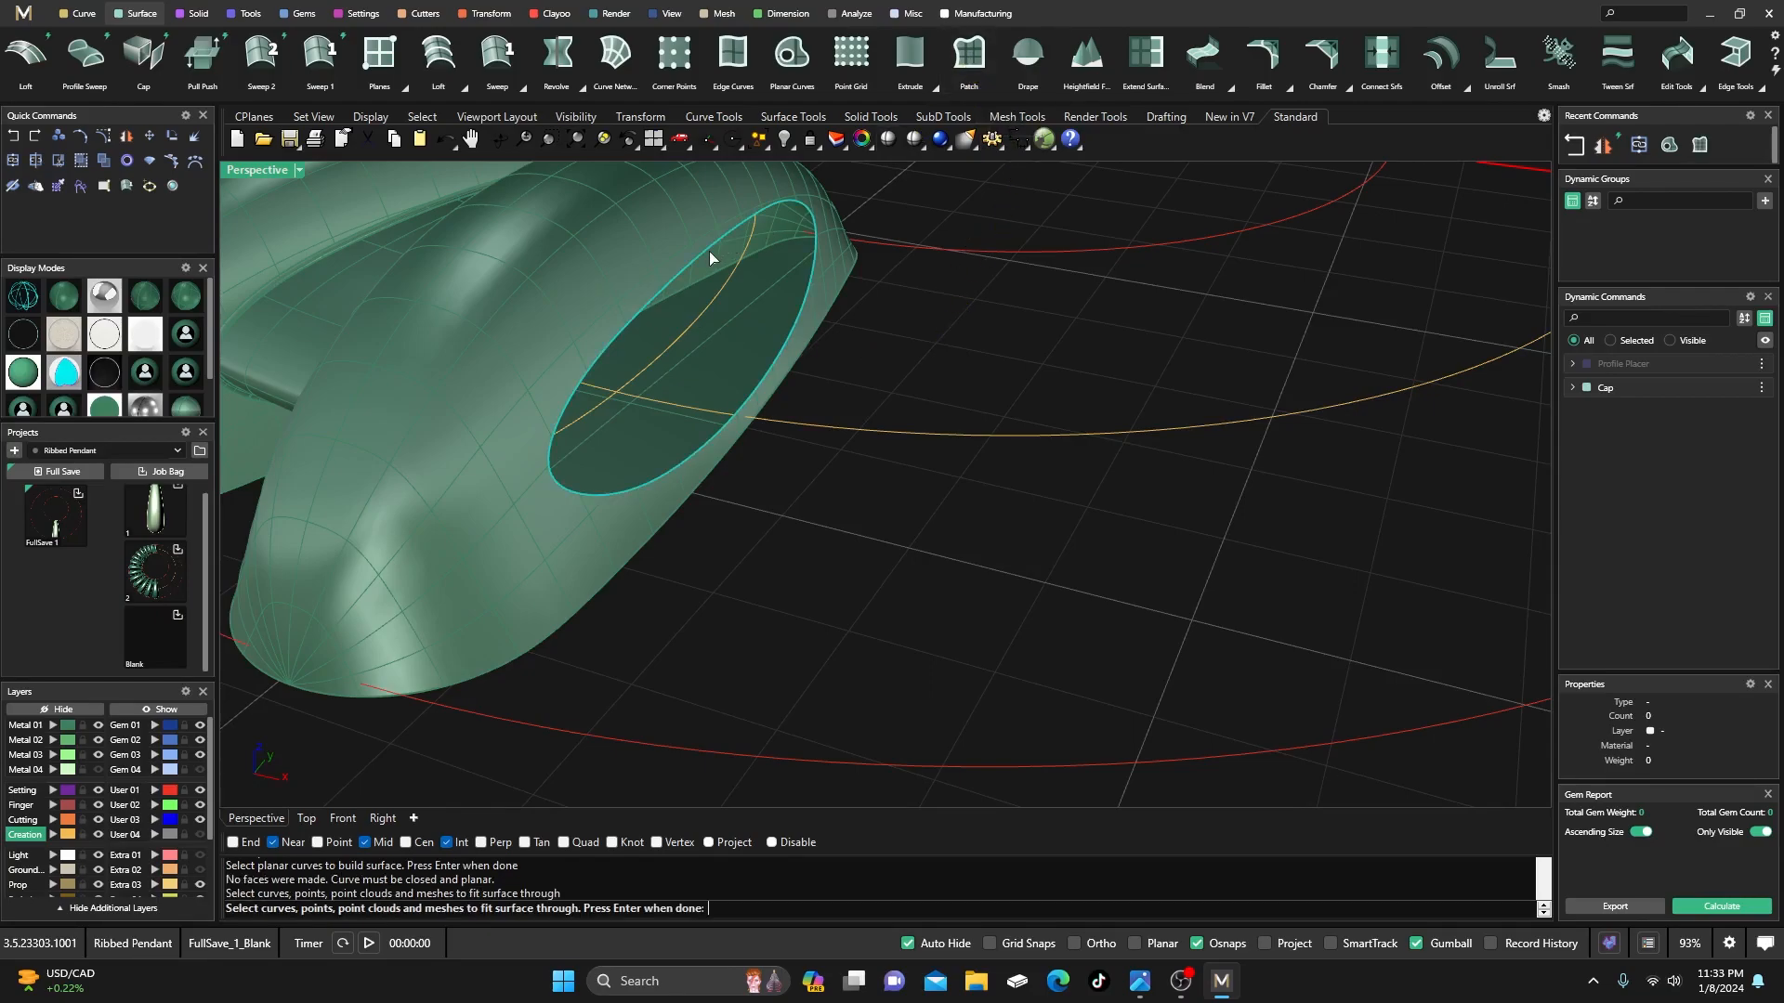
key(Return)
click(1572, 576)
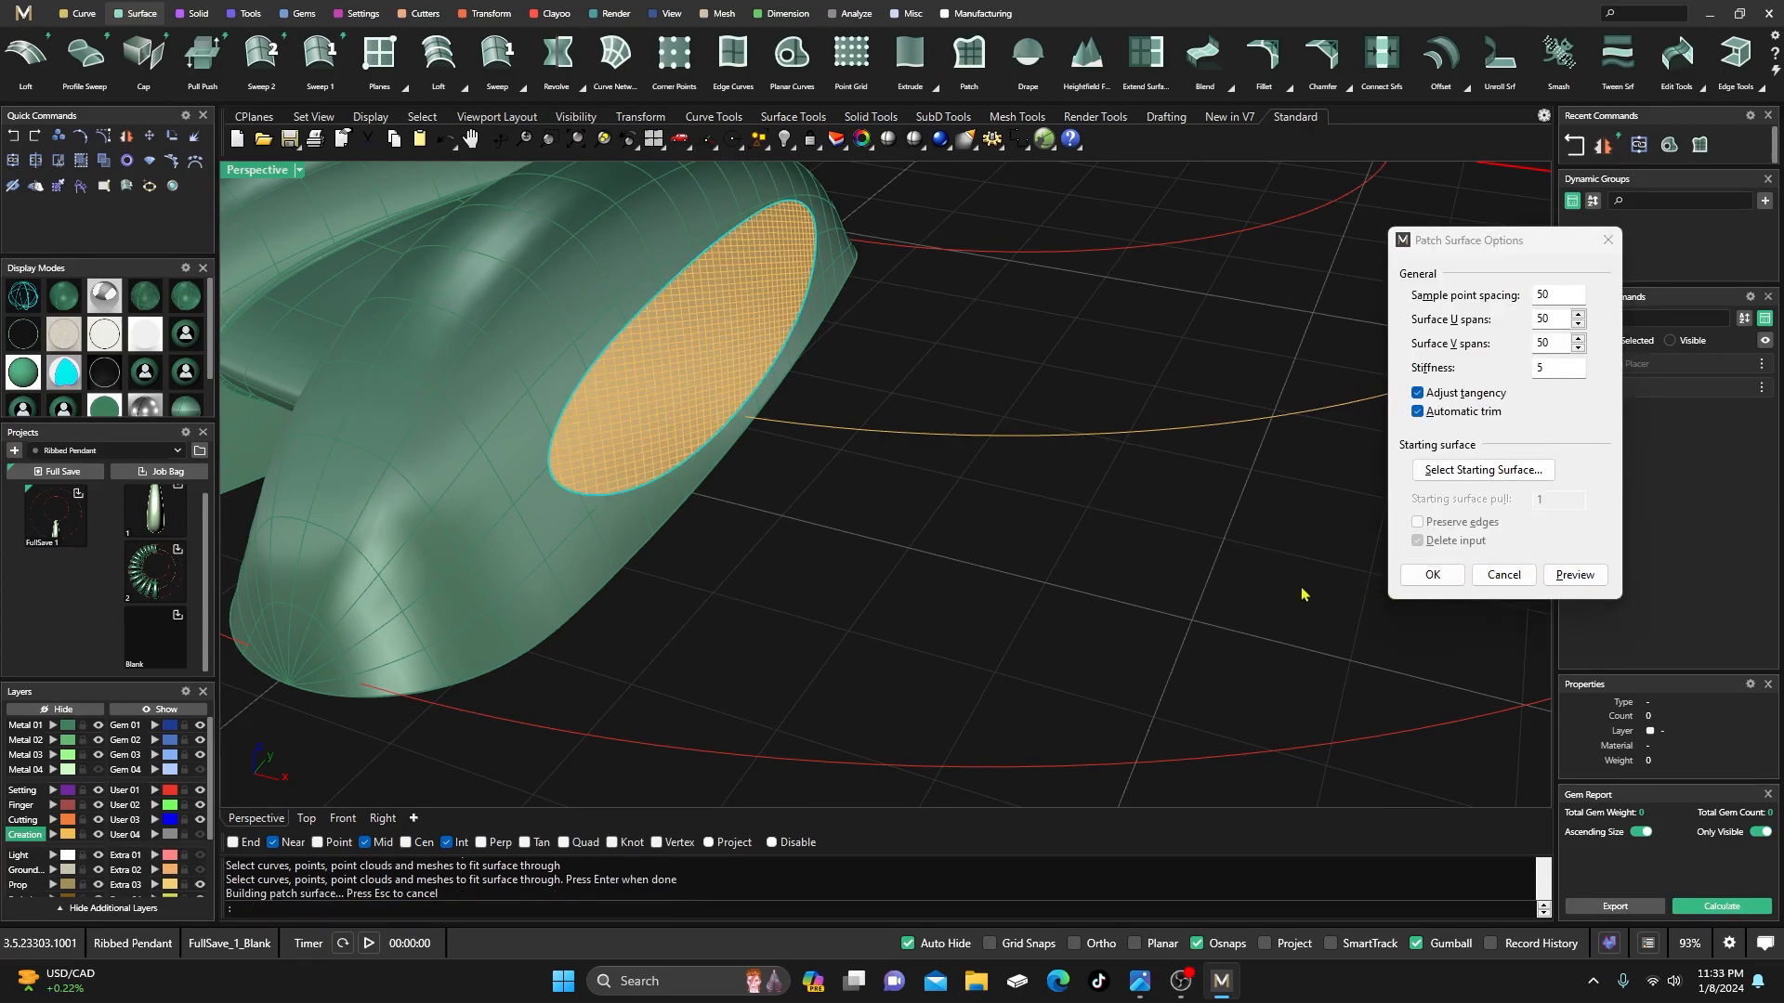
key(Return)
- Join the new patch surface to the half-ring polysurface
drag(745, 685, 547, 441)
click(12, 160)
scroll(733, 588, down, 10)
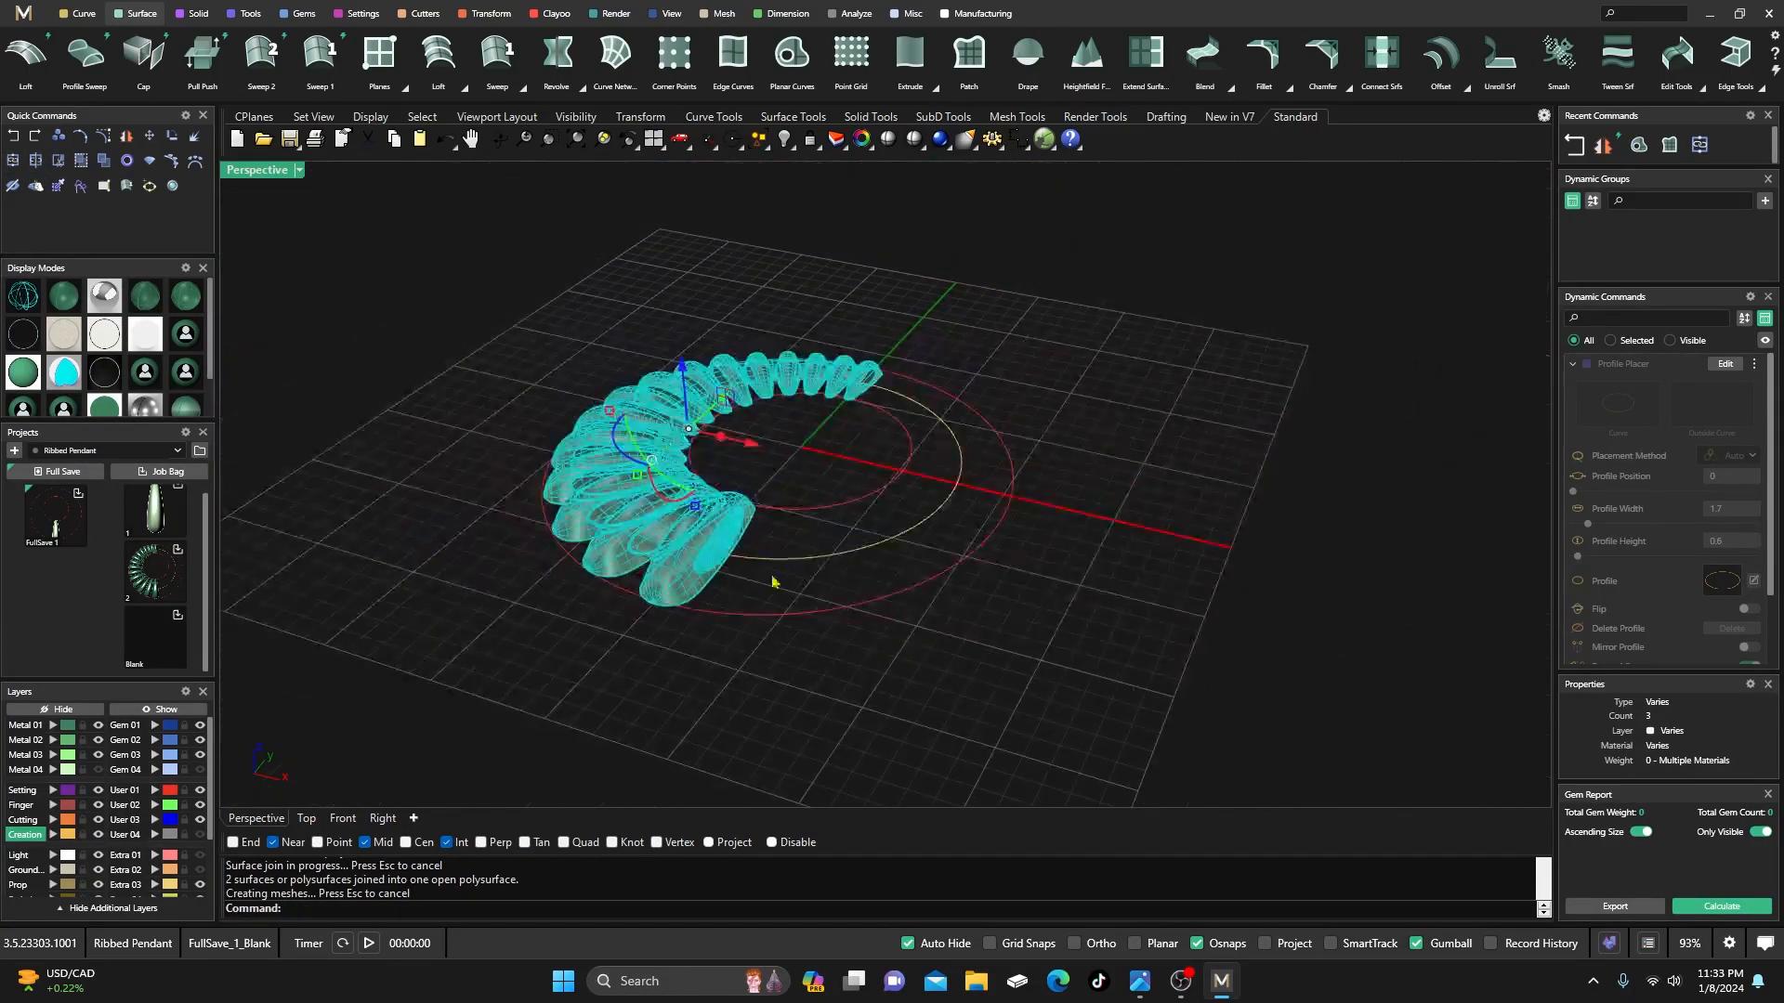
click(831, 440)
scroll(864, 409, up, 10)
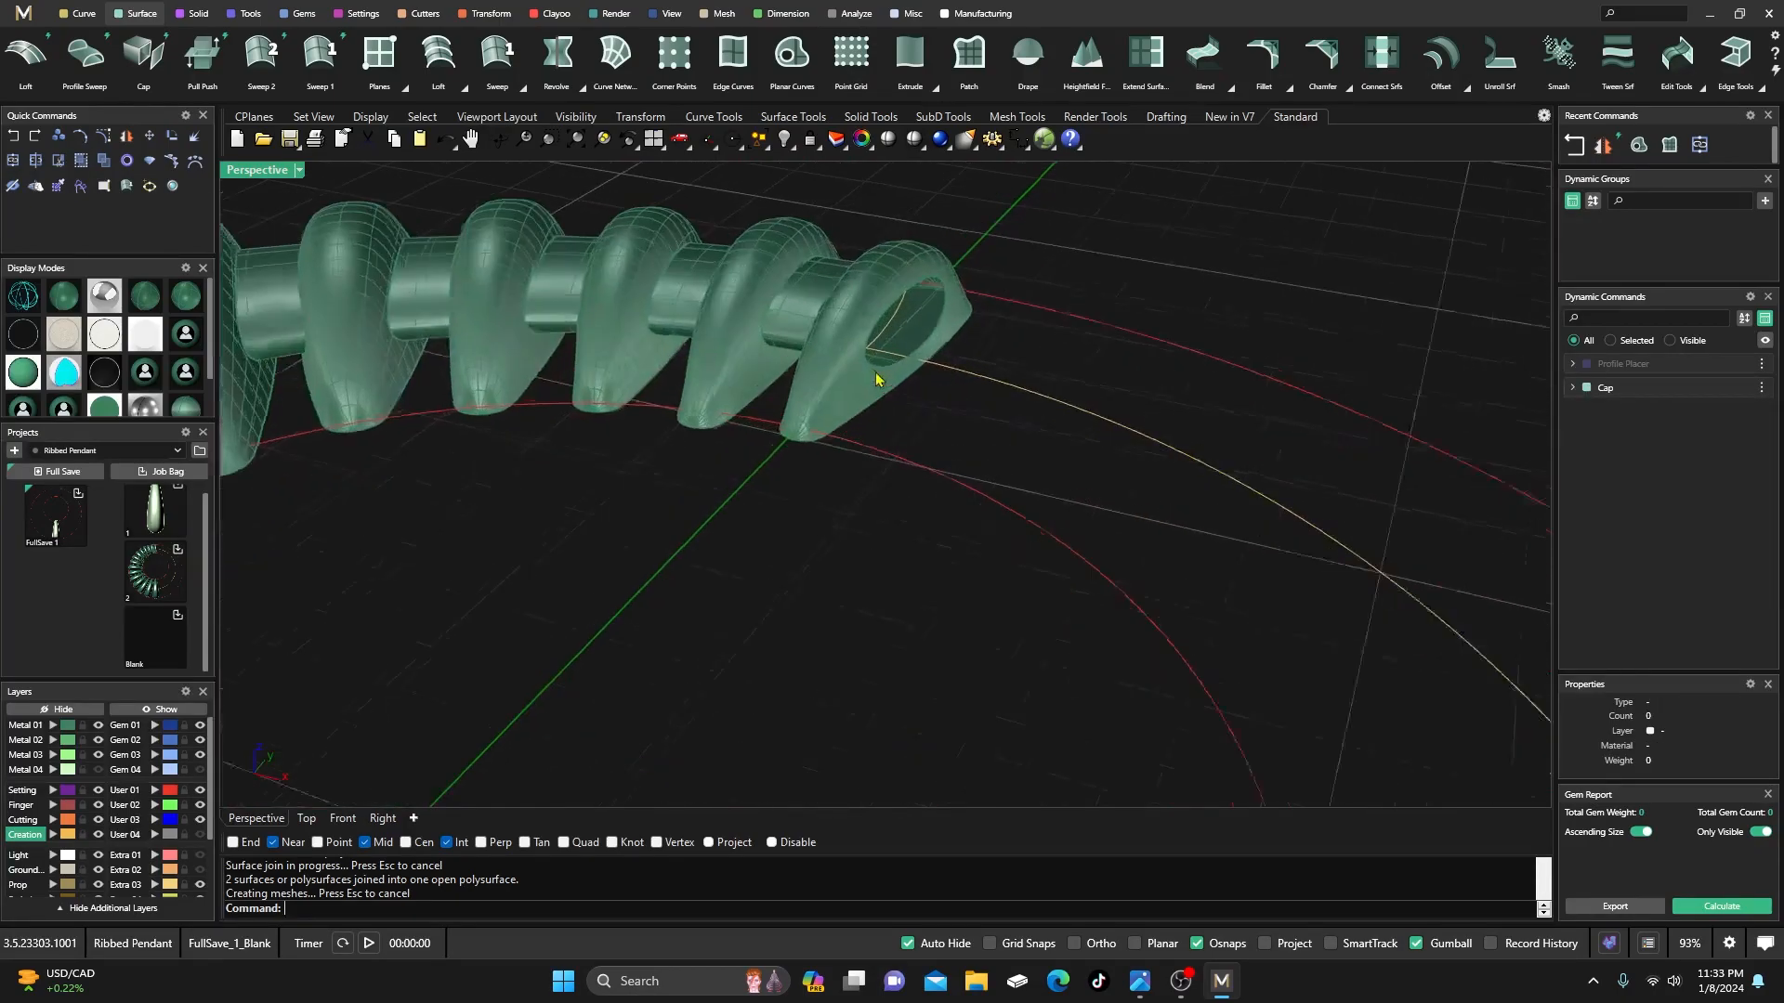
click(859, 398)
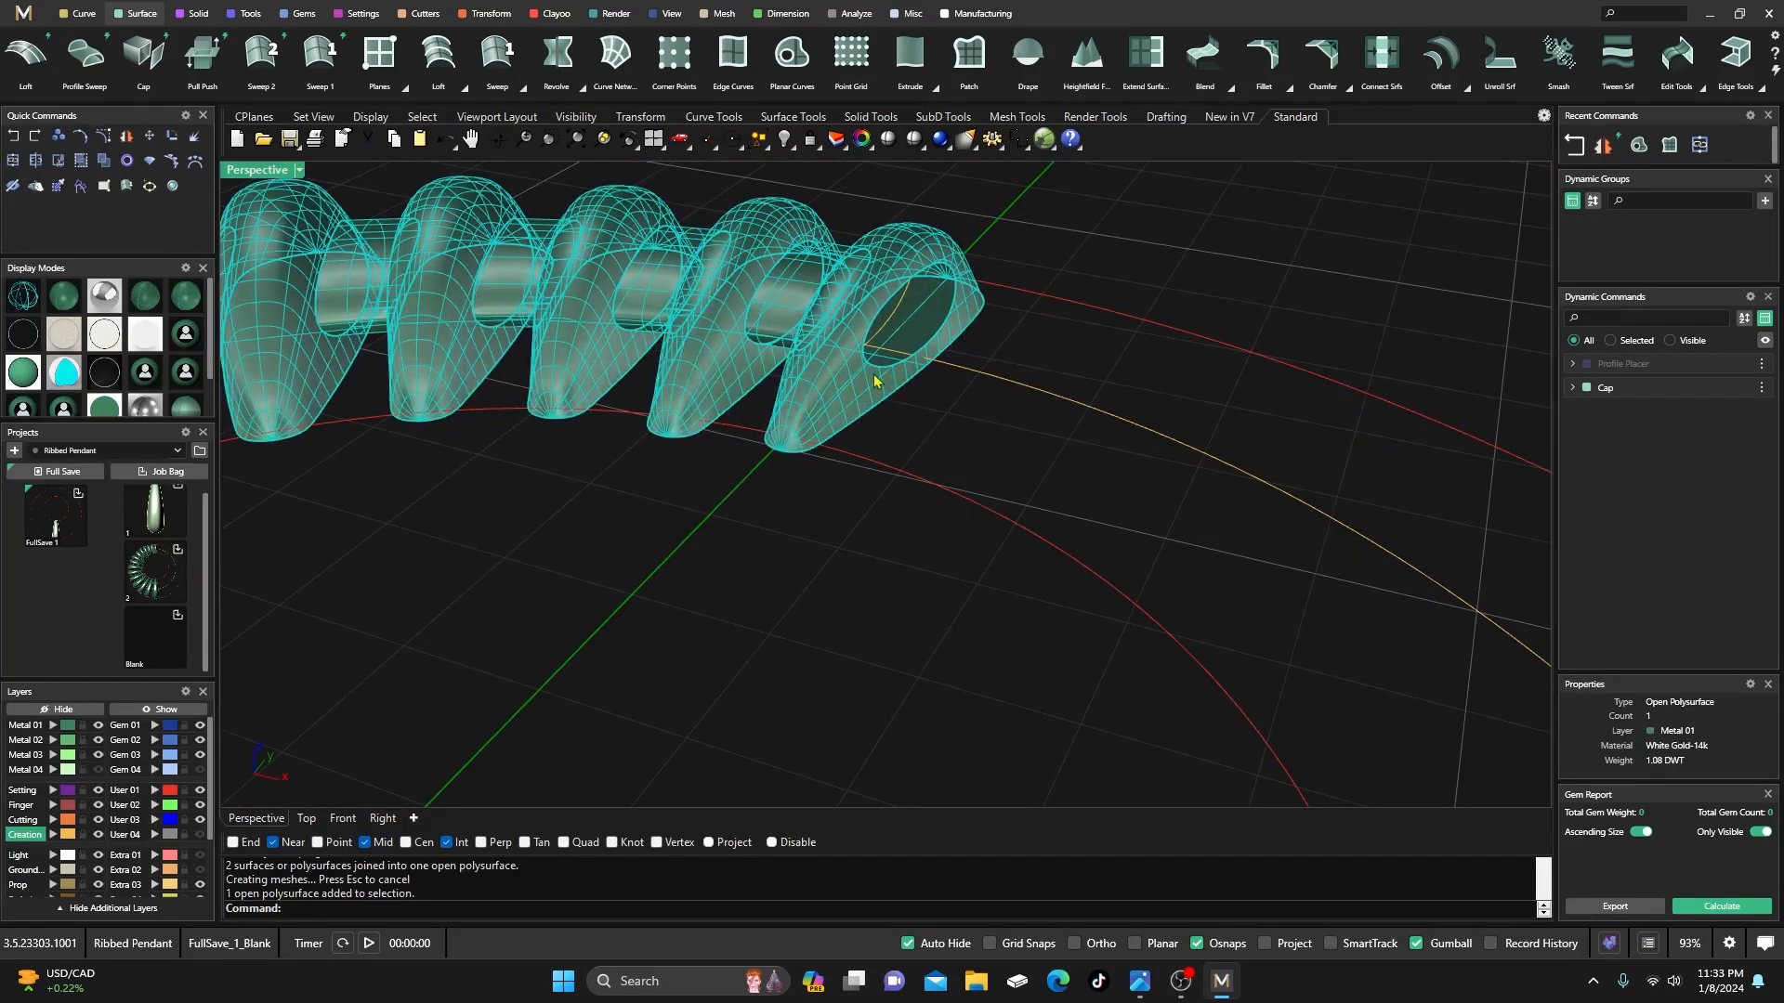
click(1113, 219)
key(ctrl+j)
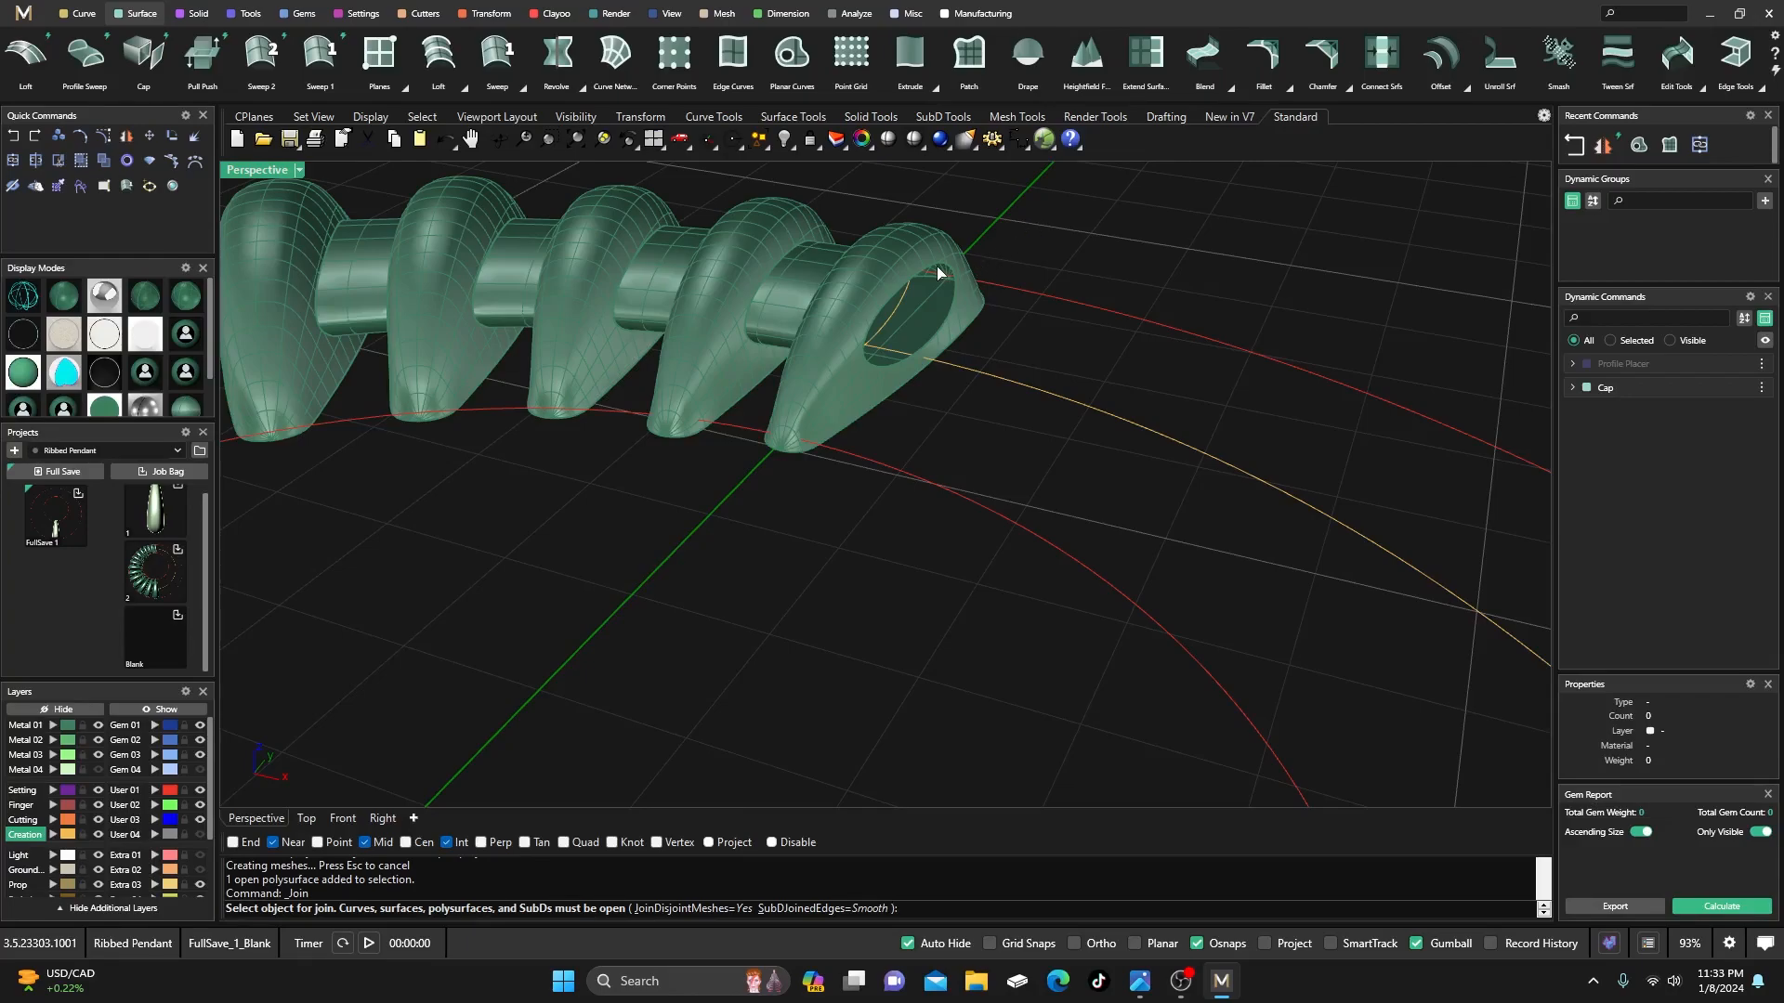
click(938, 272)
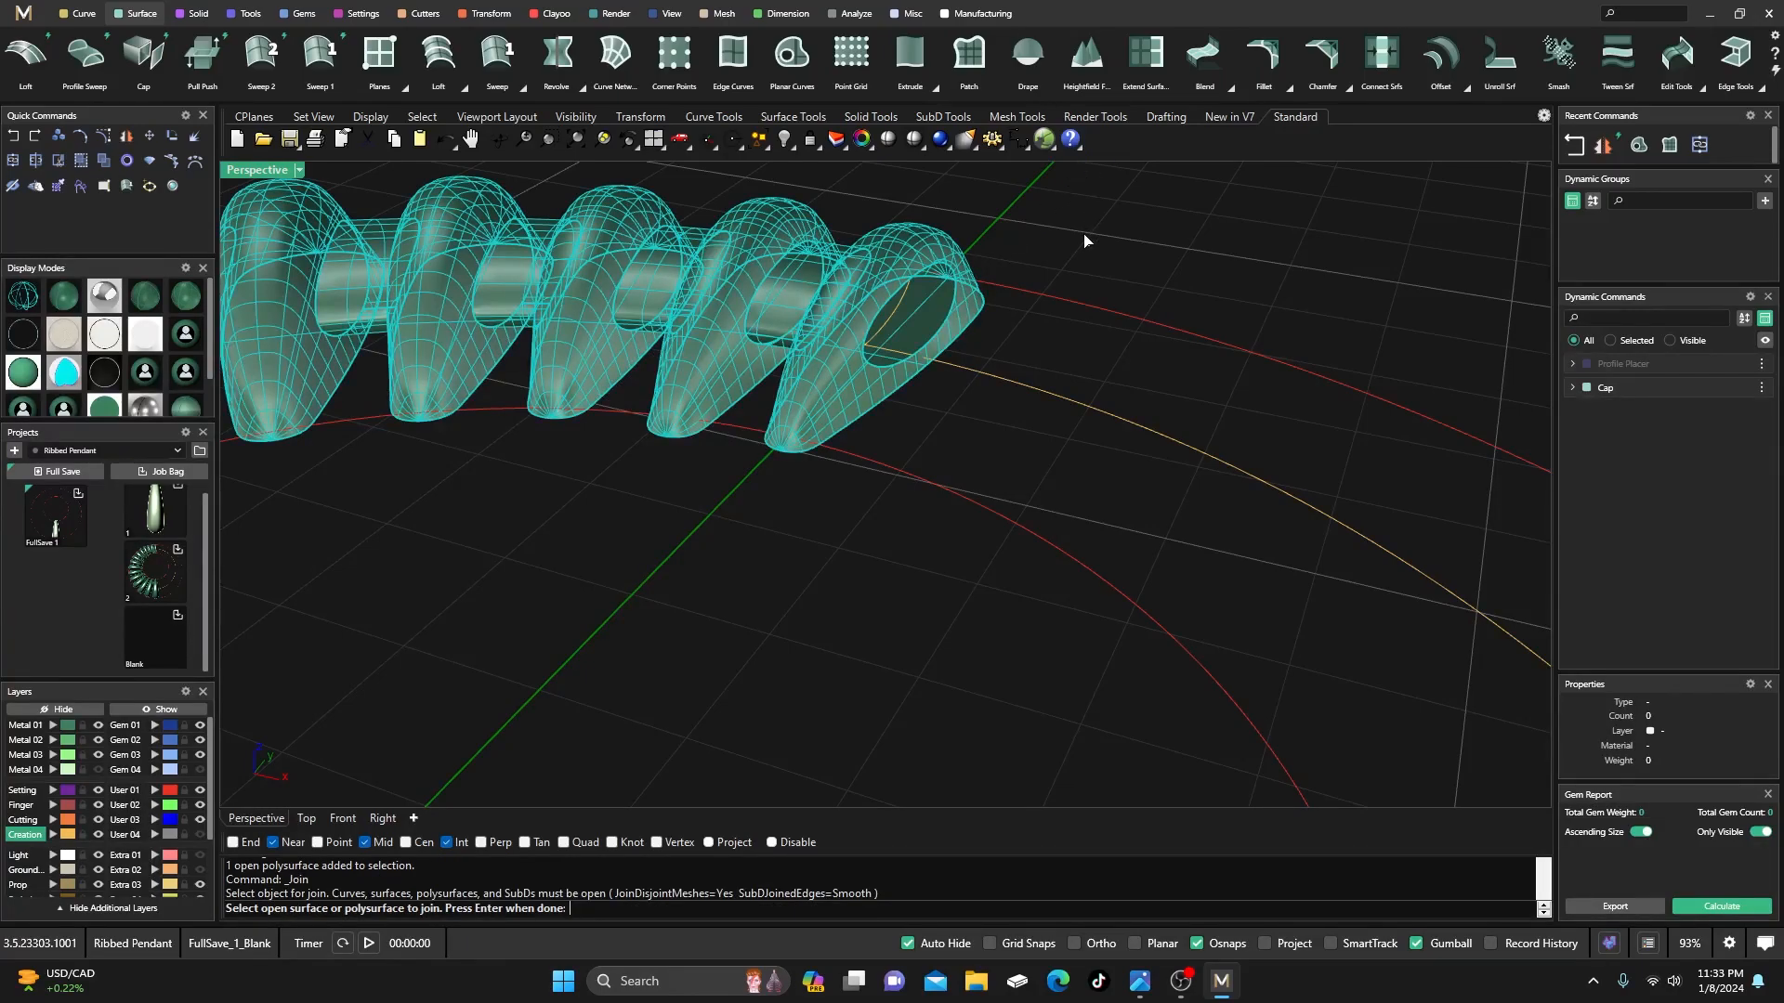
key(Return)
- Patch the opening in the end rib at the narrow end using 50 U and V spans and stiffness 5
click(969, 56)
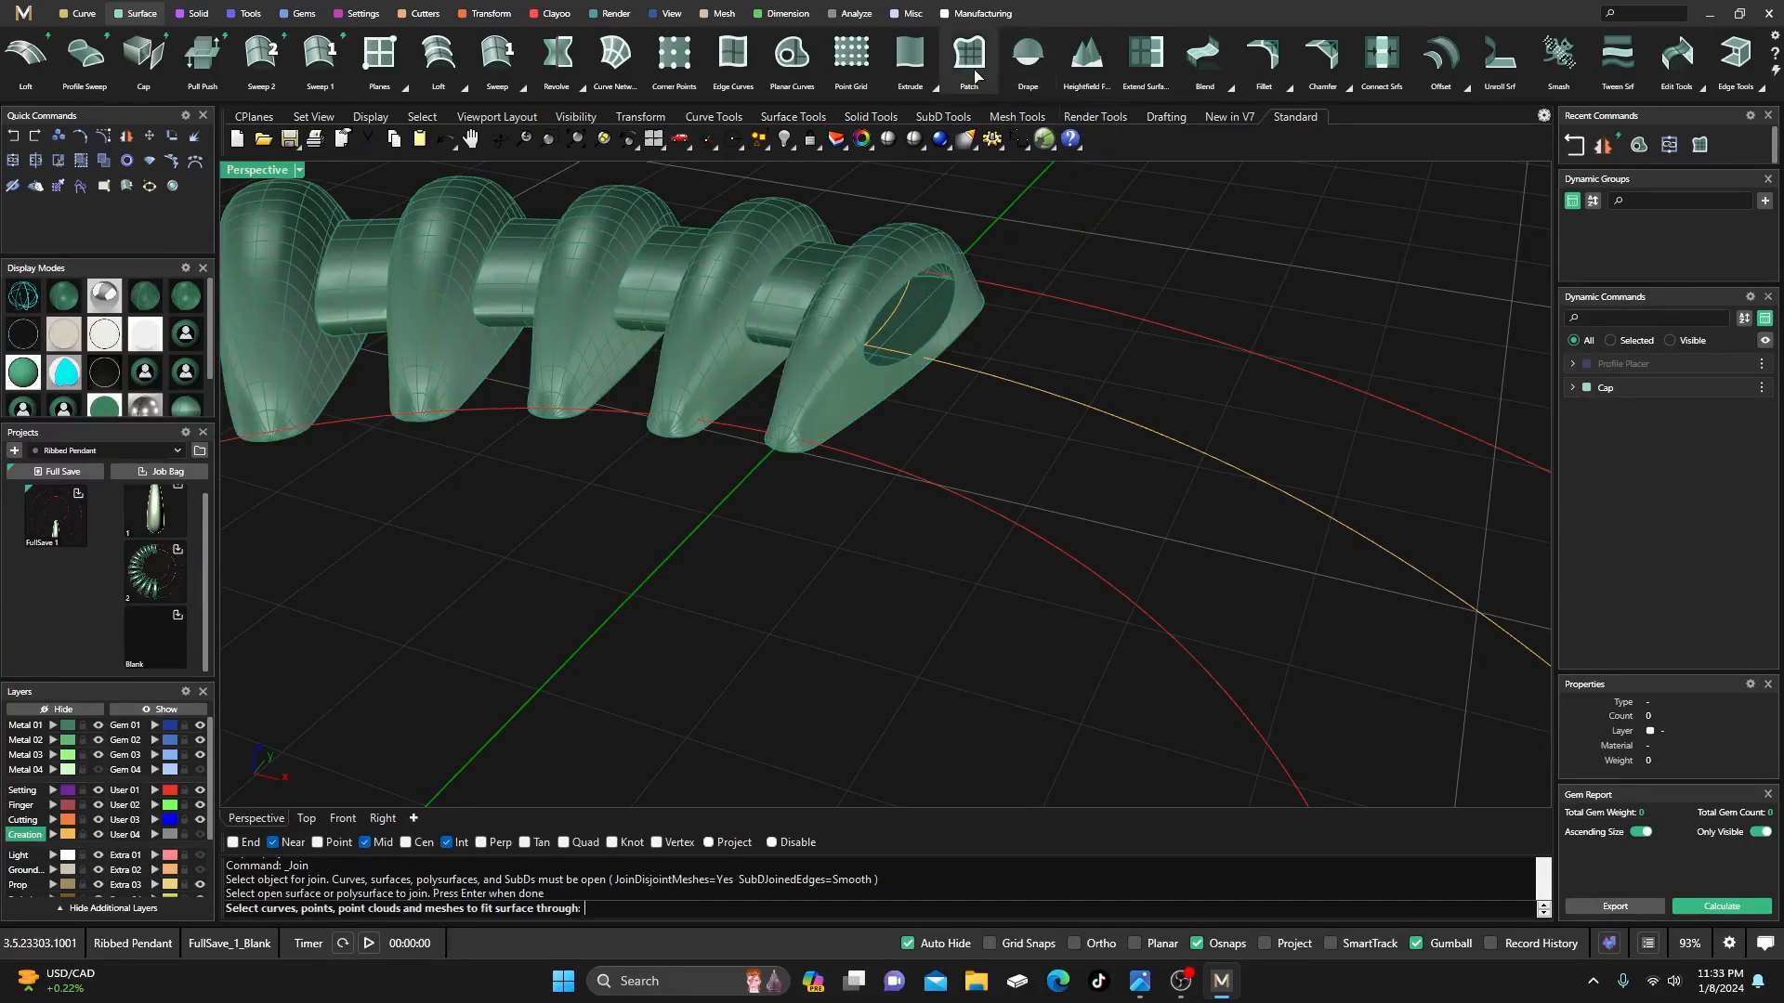
click(939, 273)
key(Return)
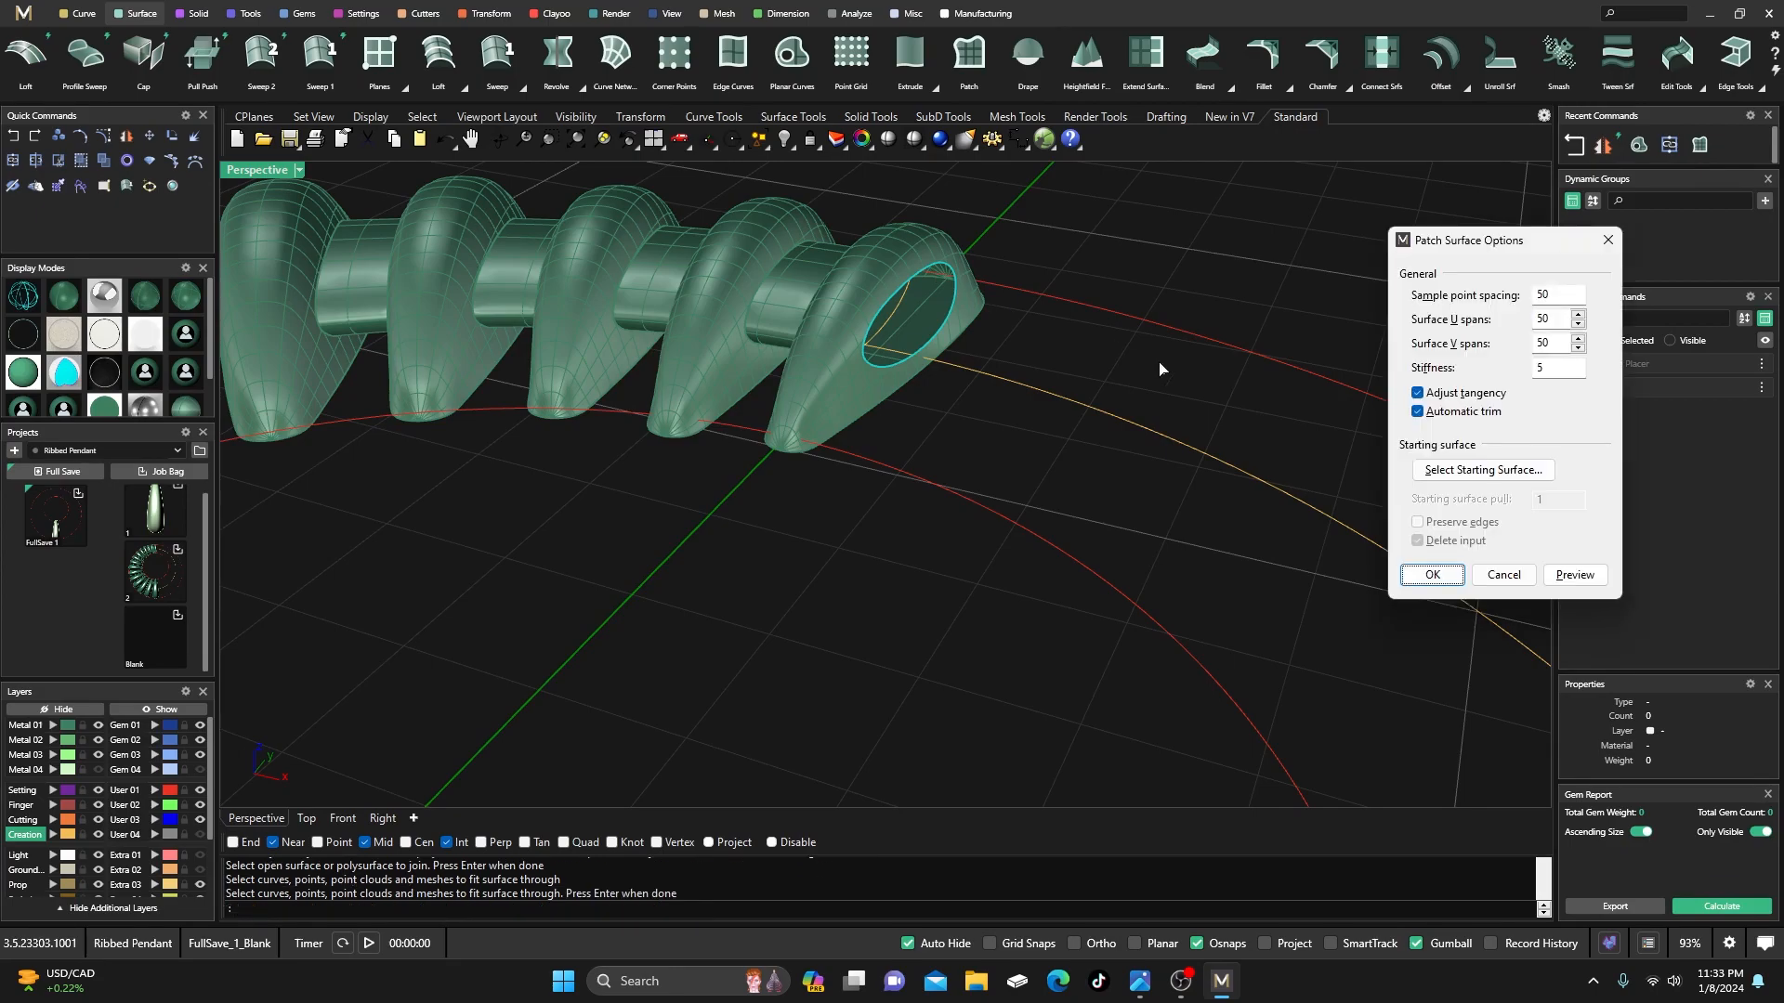
click(1429, 575)
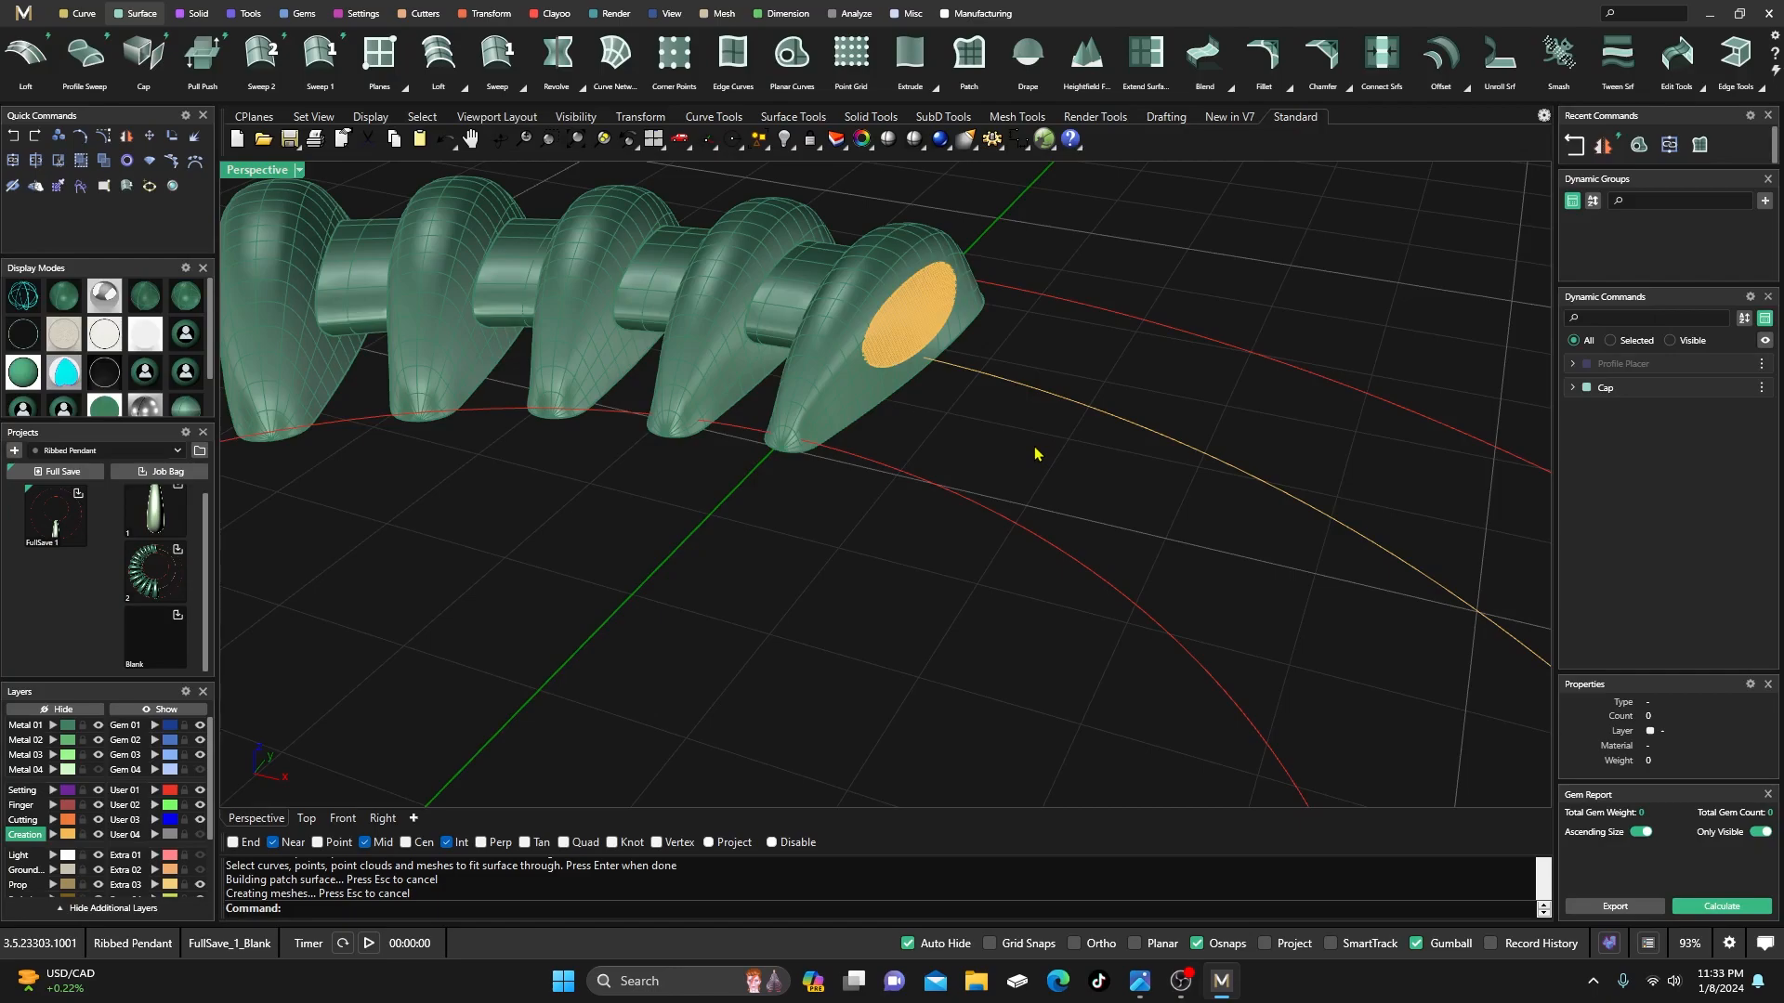
right_drag(1035, 453, 958, 334)
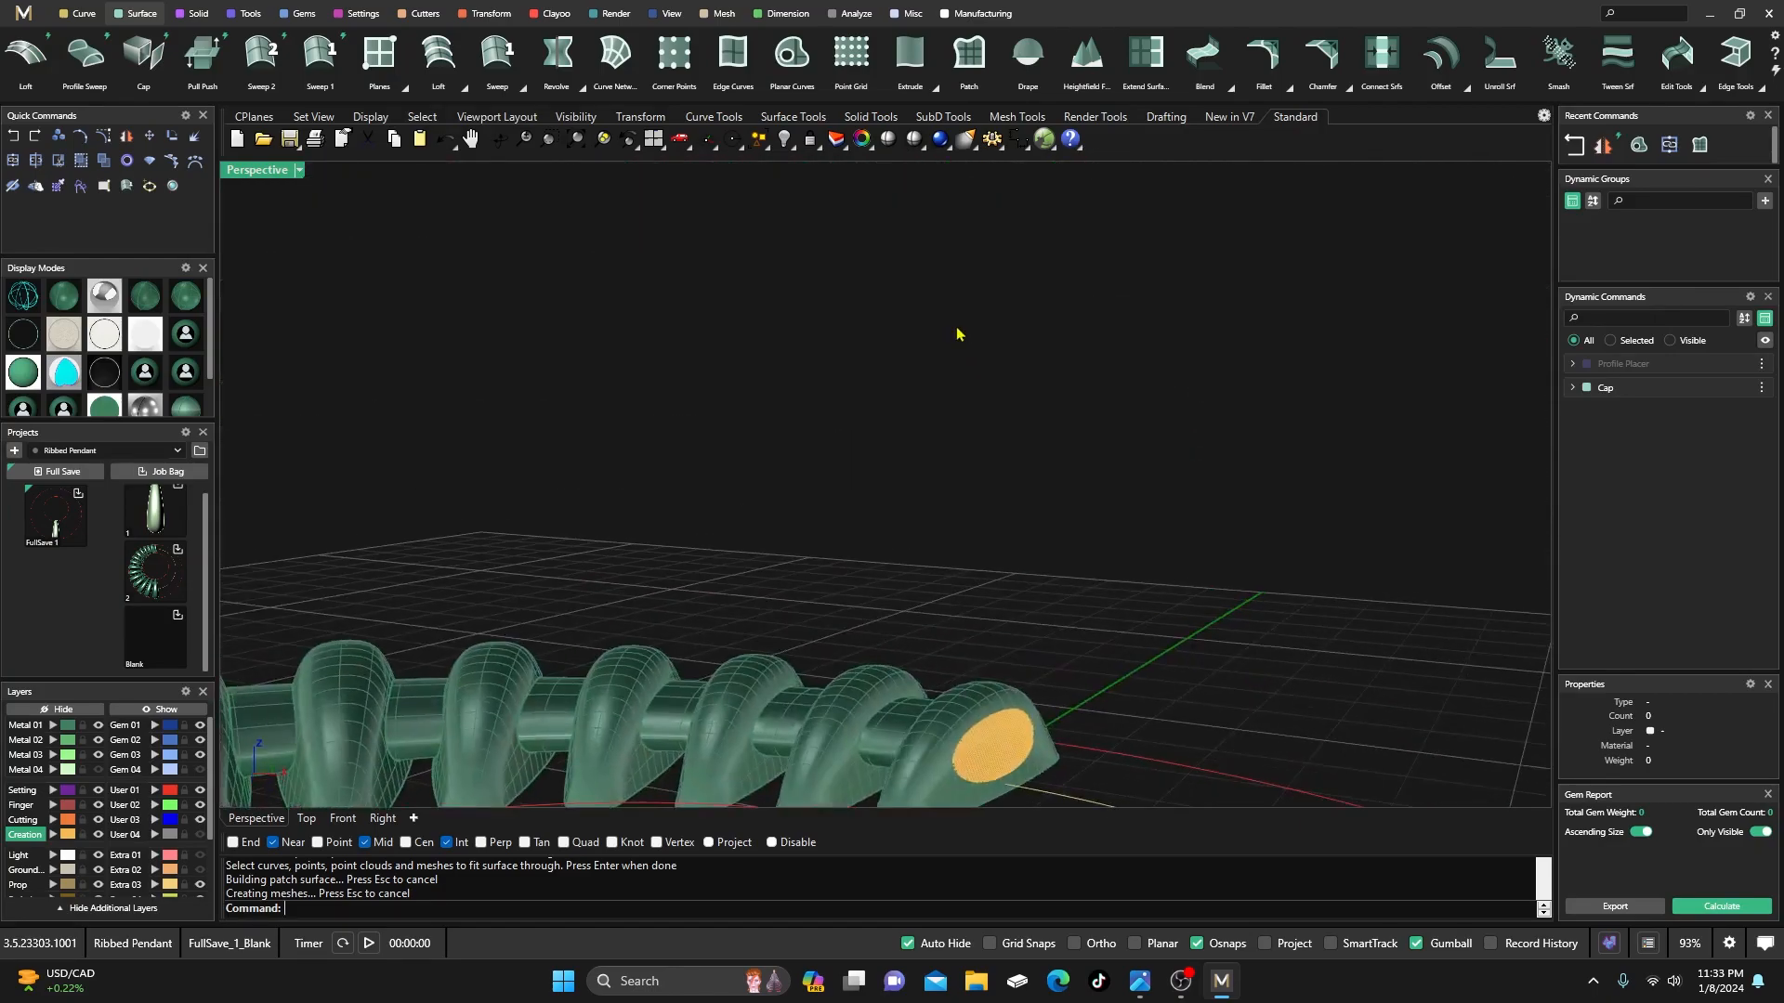
- Join the patch at the narrow end to the half-ring polysurface
key(Return)
click(989, 718)
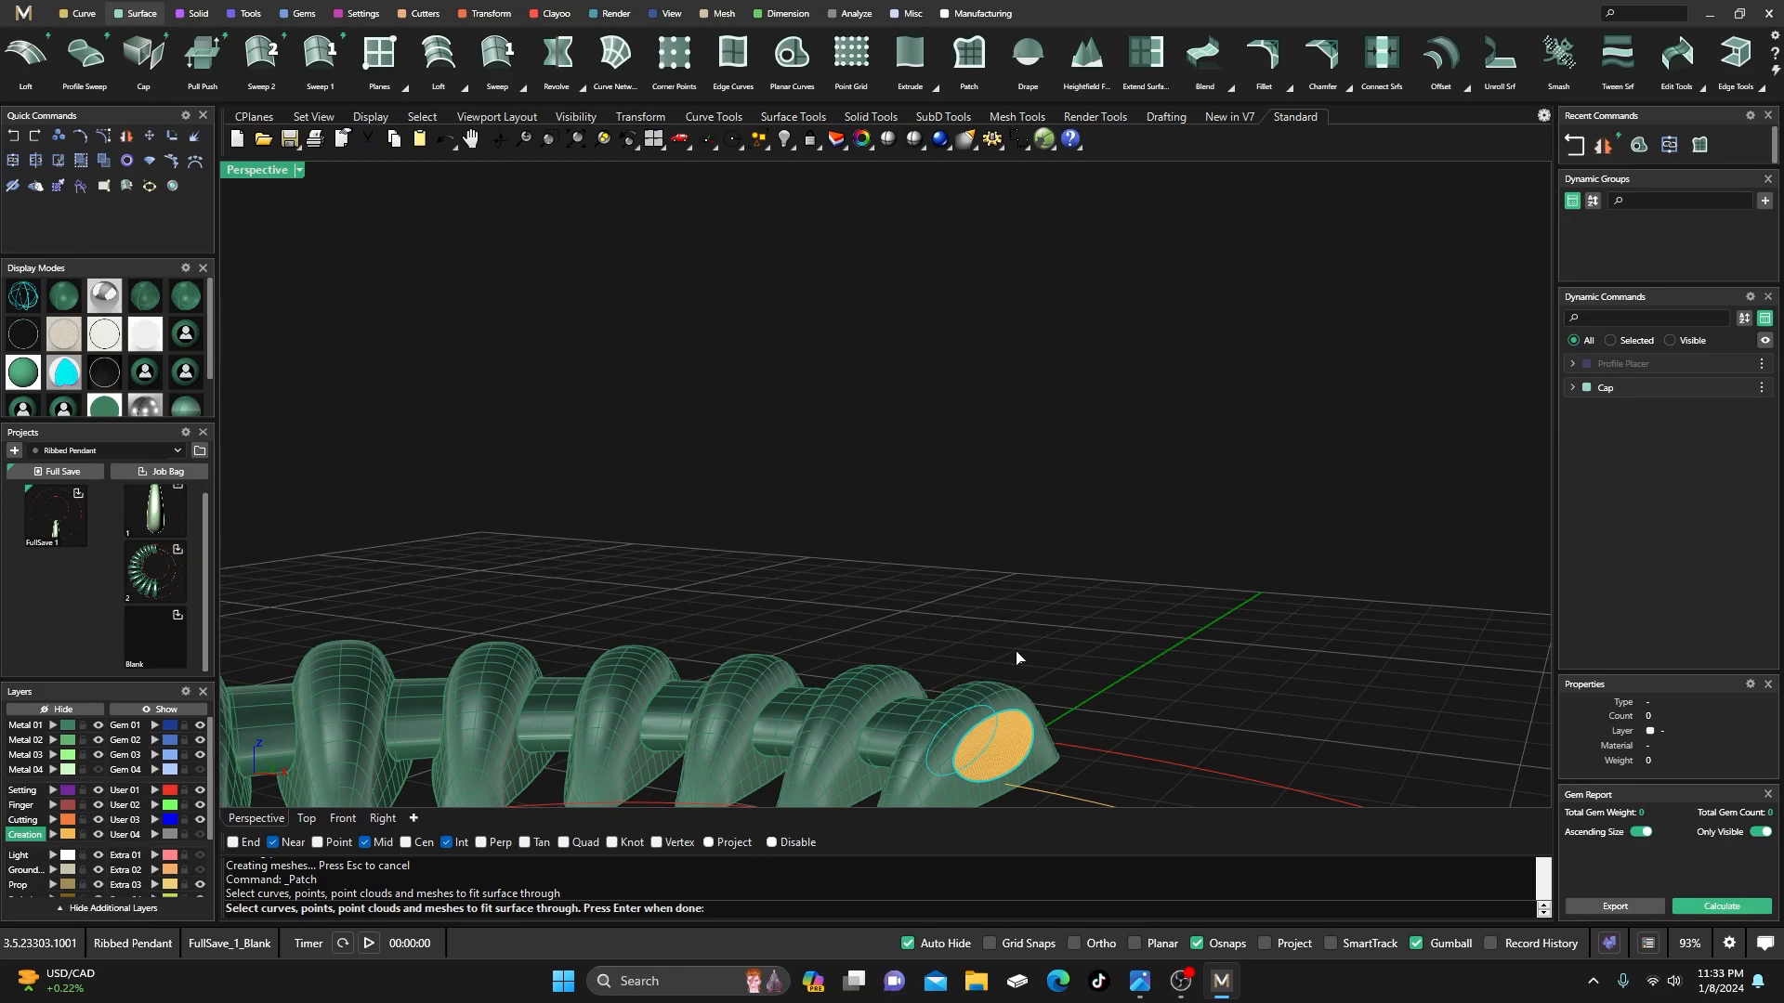
drag(1022, 606, 933, 720)
key(Return)
scroll(735, 413, down, 3)
click(725, 413)
- Extract a lengthwise isocurve along the crest of the wide-end rib, using an angle of 90
scroll(755, 403, down, 4)
right_drag(754, 403, 817, 629)
scroll(775, 499, down, 5)
scroll(716, 668, up, 4)
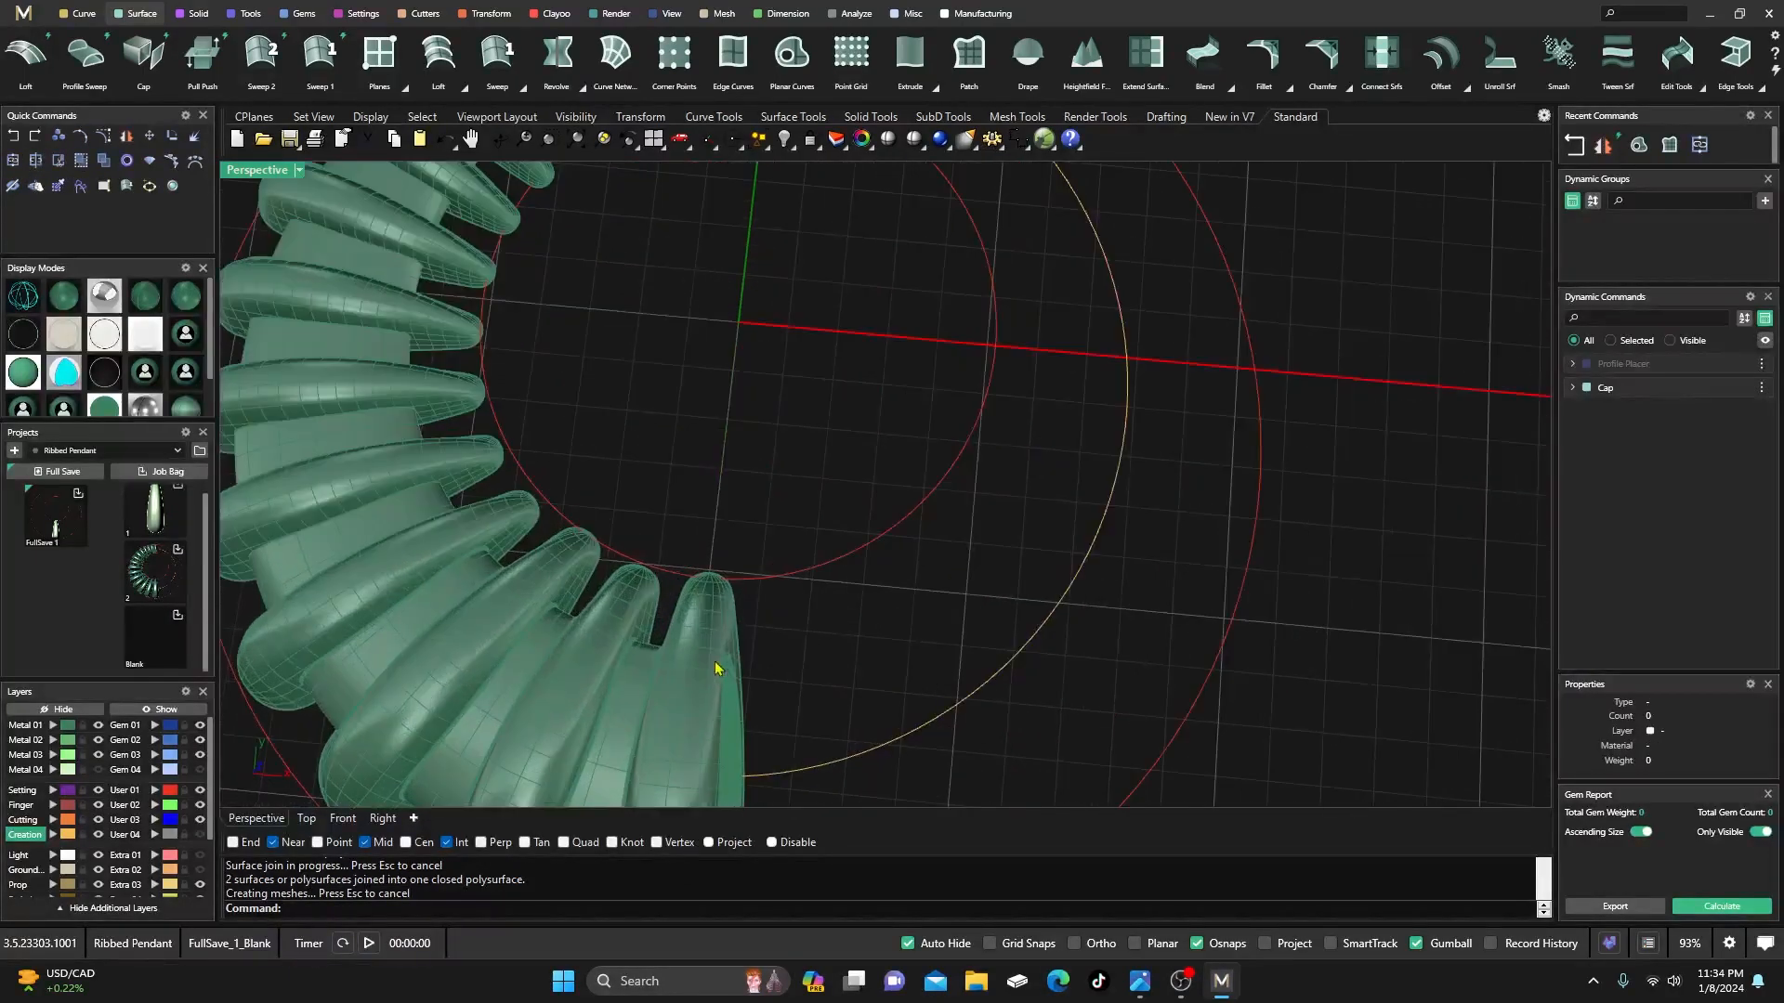
right_drag(731, 554, 677, 506)
scroll(694, 448, down, 3)
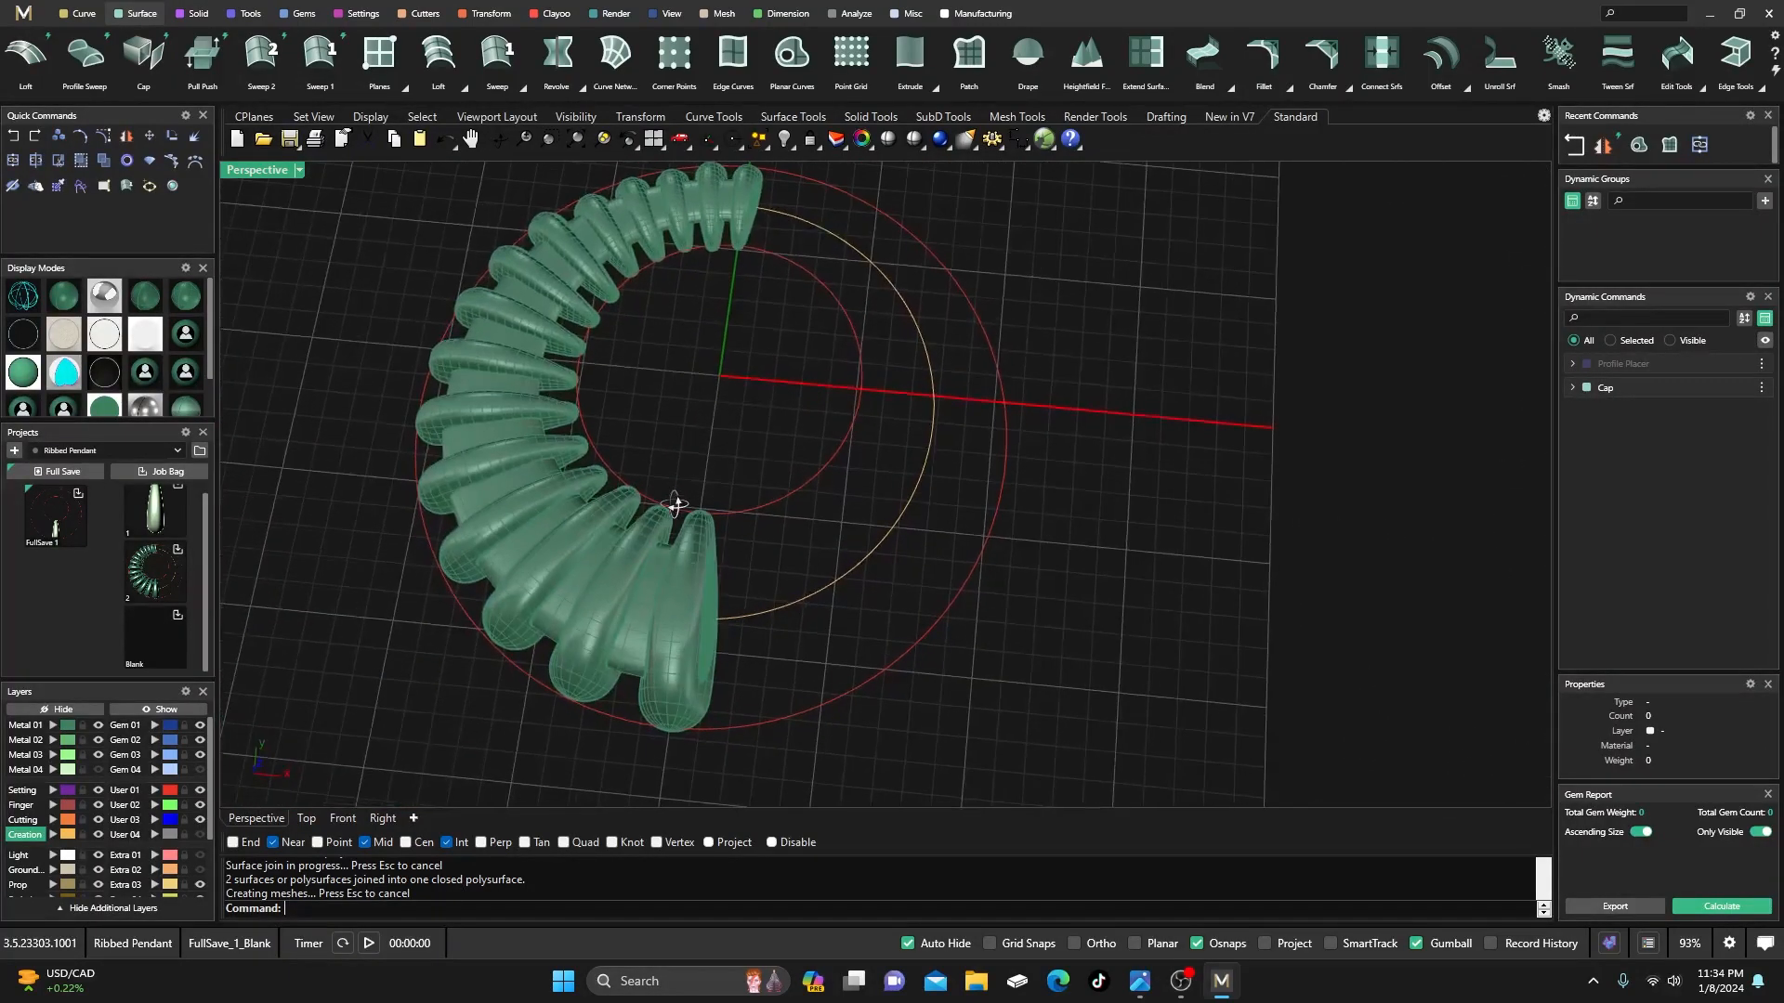
double_click(246, 173)
scroll(474, 433, up, 4)
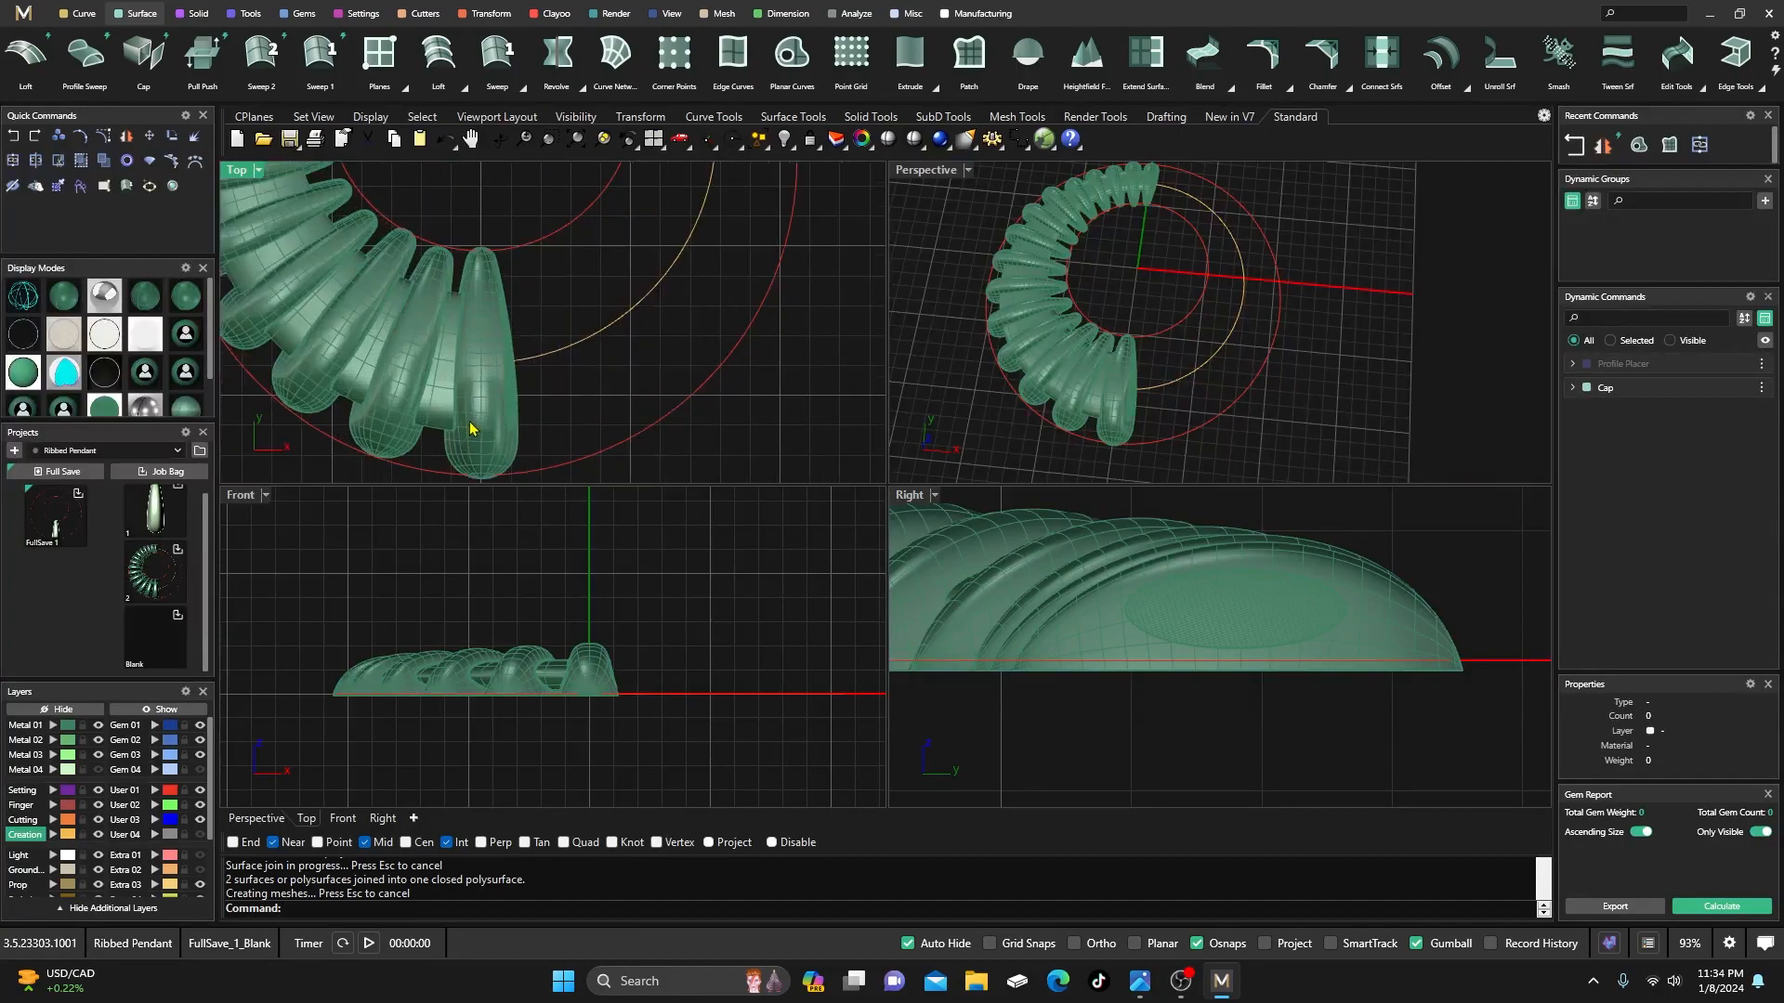
click(83, 17)
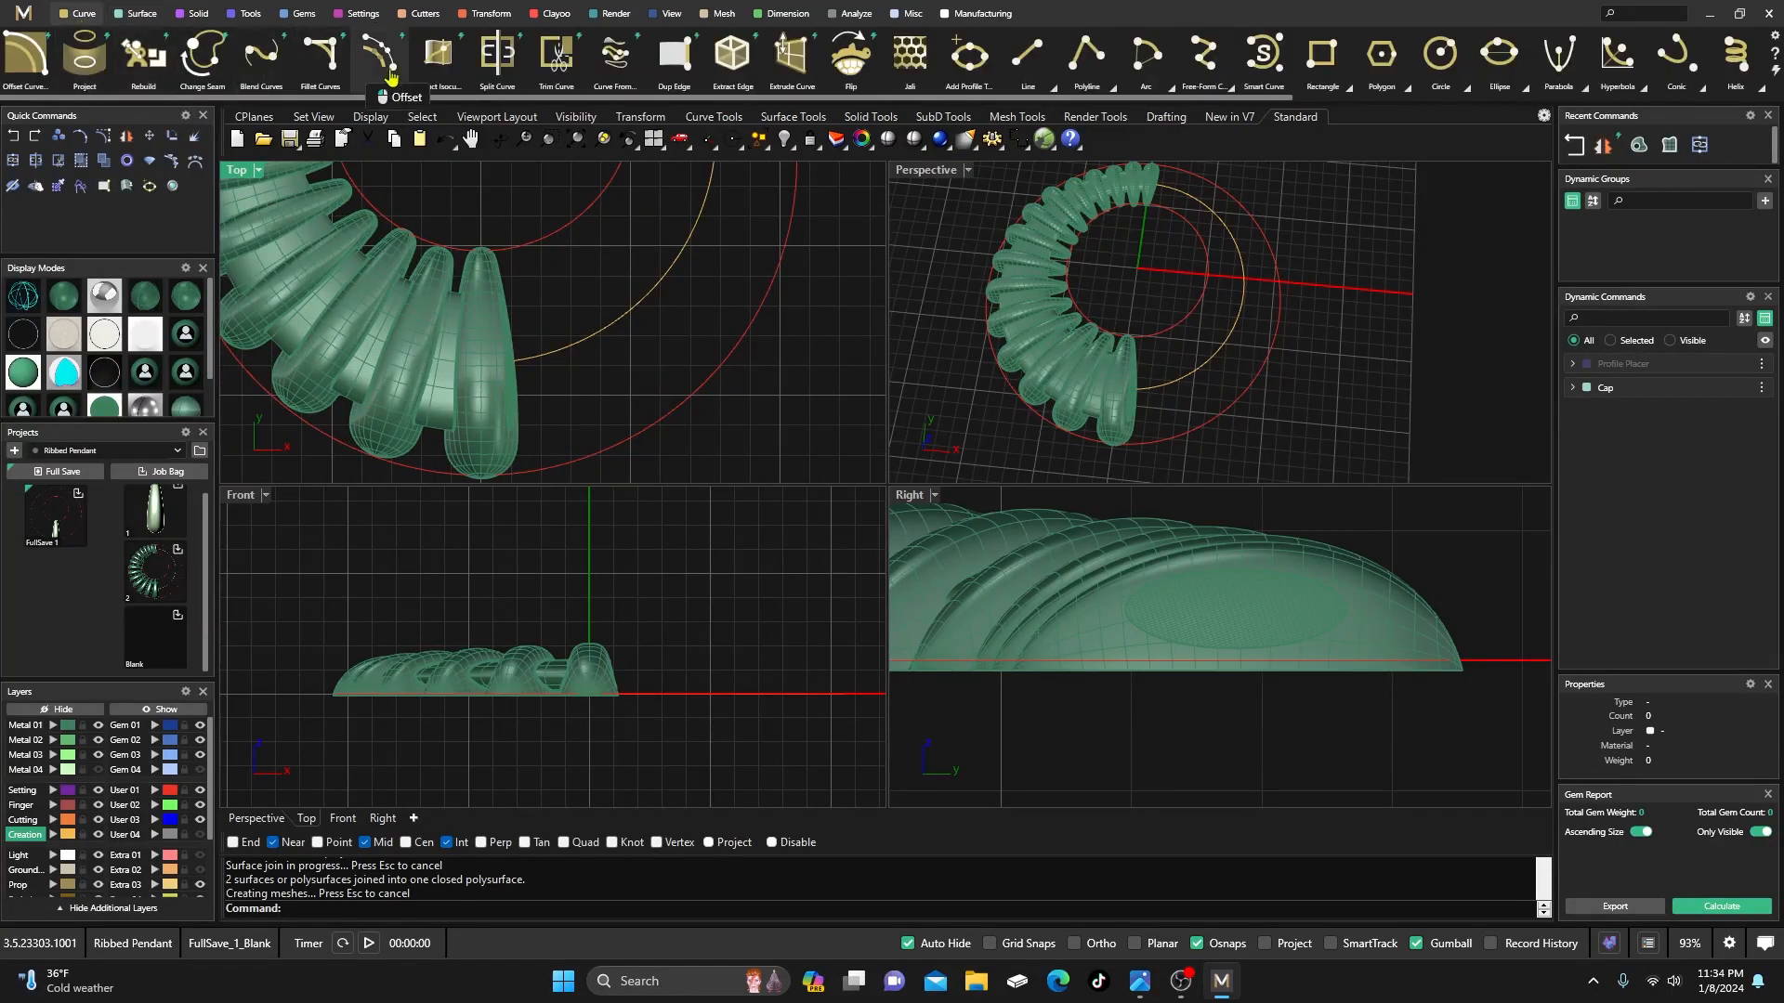
scroll(473, 361, up, 6)
click(486, 385)
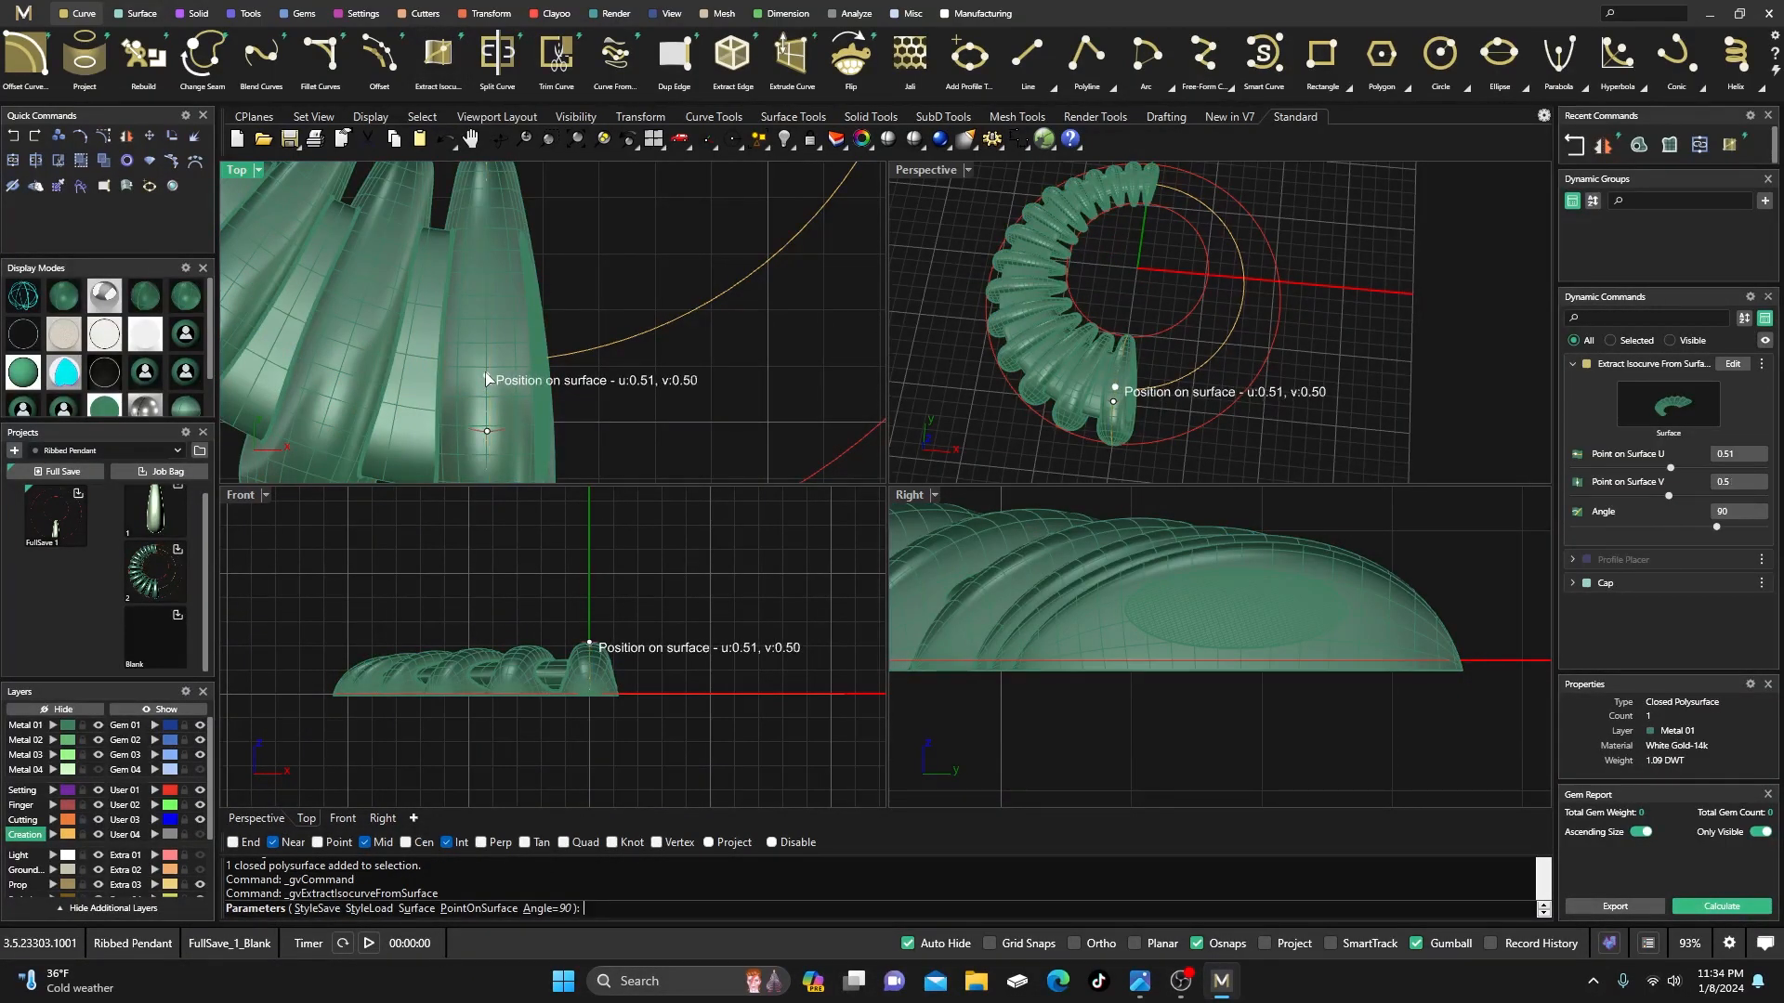
click(485, 377)
- Set up a Gem on Curve row of round diamonds along the extracted isocurve, with the half-ring polysurface as the target object
shift+click(490, 377)
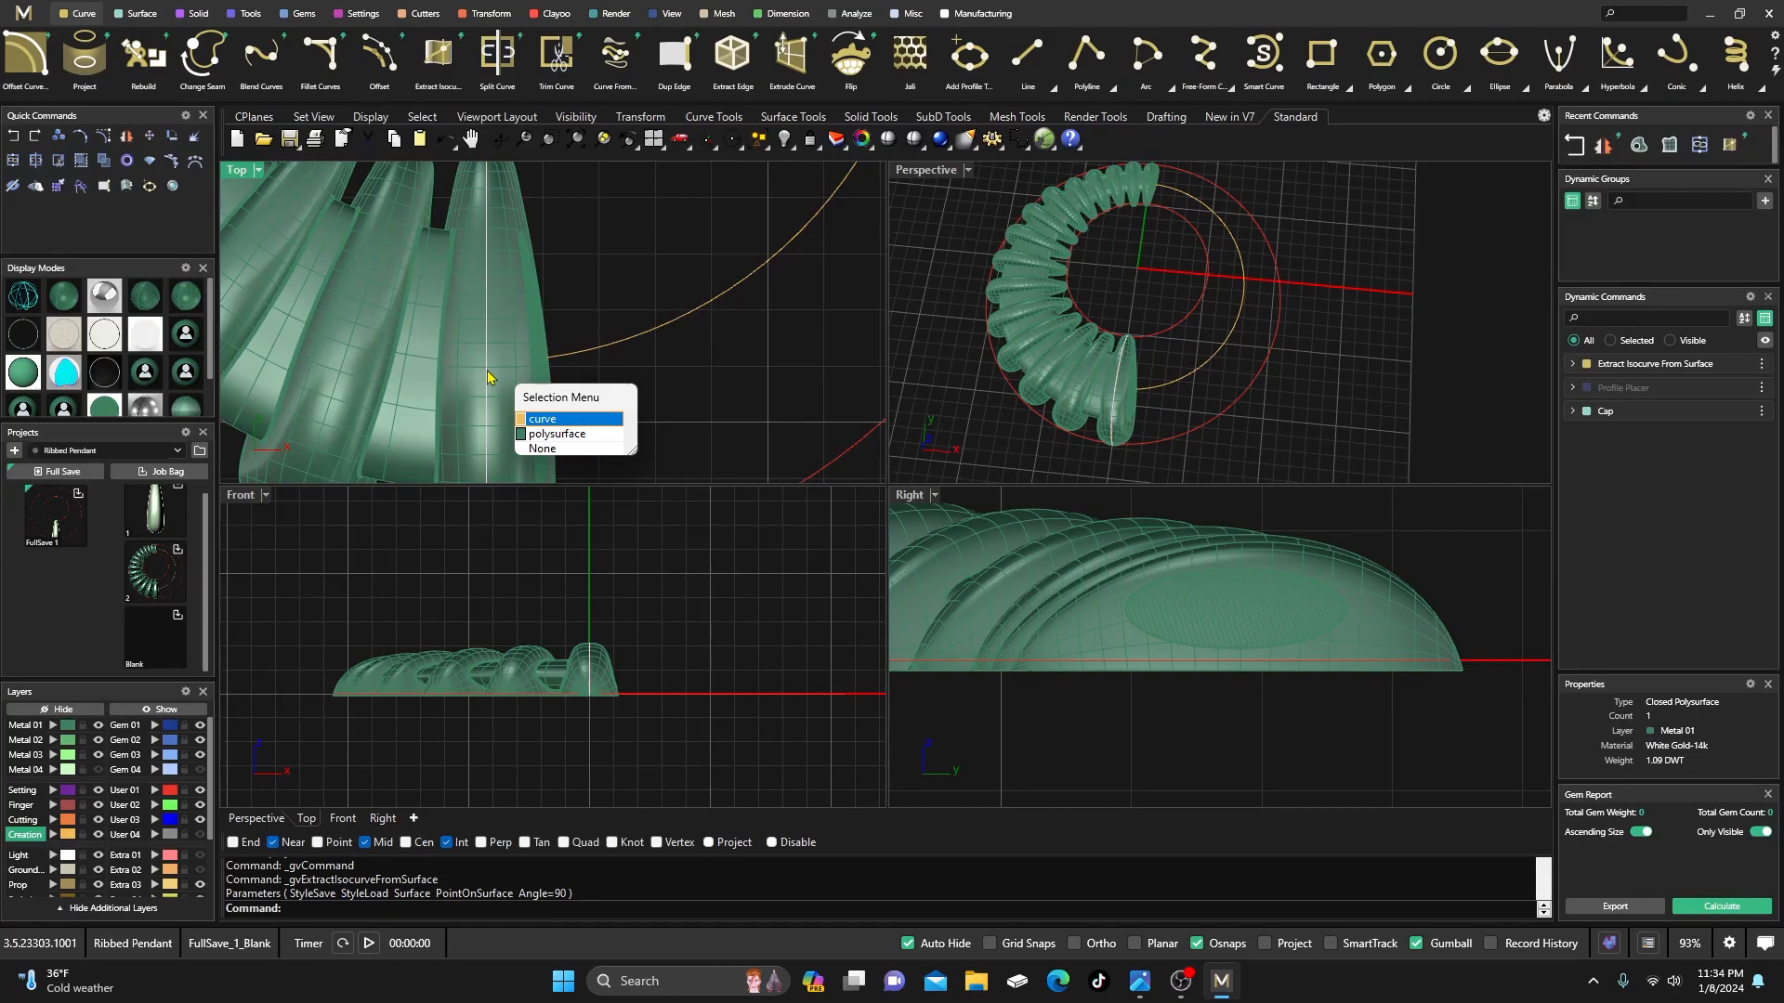
click(530, 420)
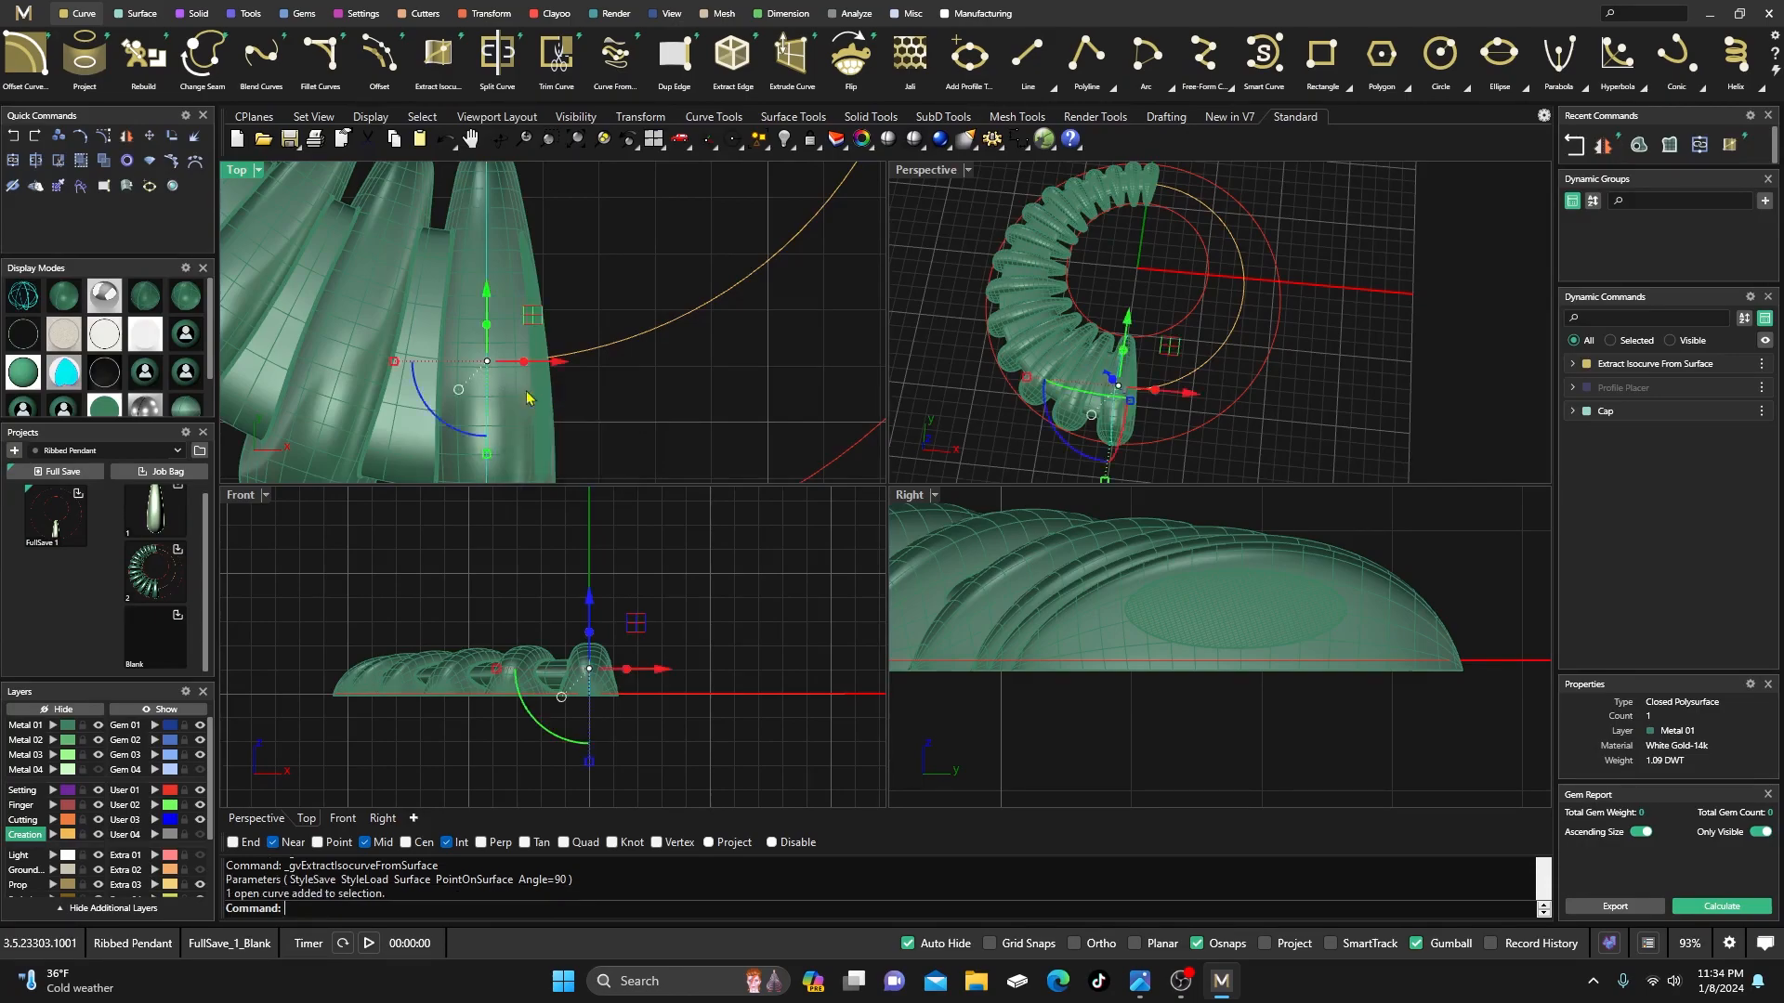
click(300, 13)
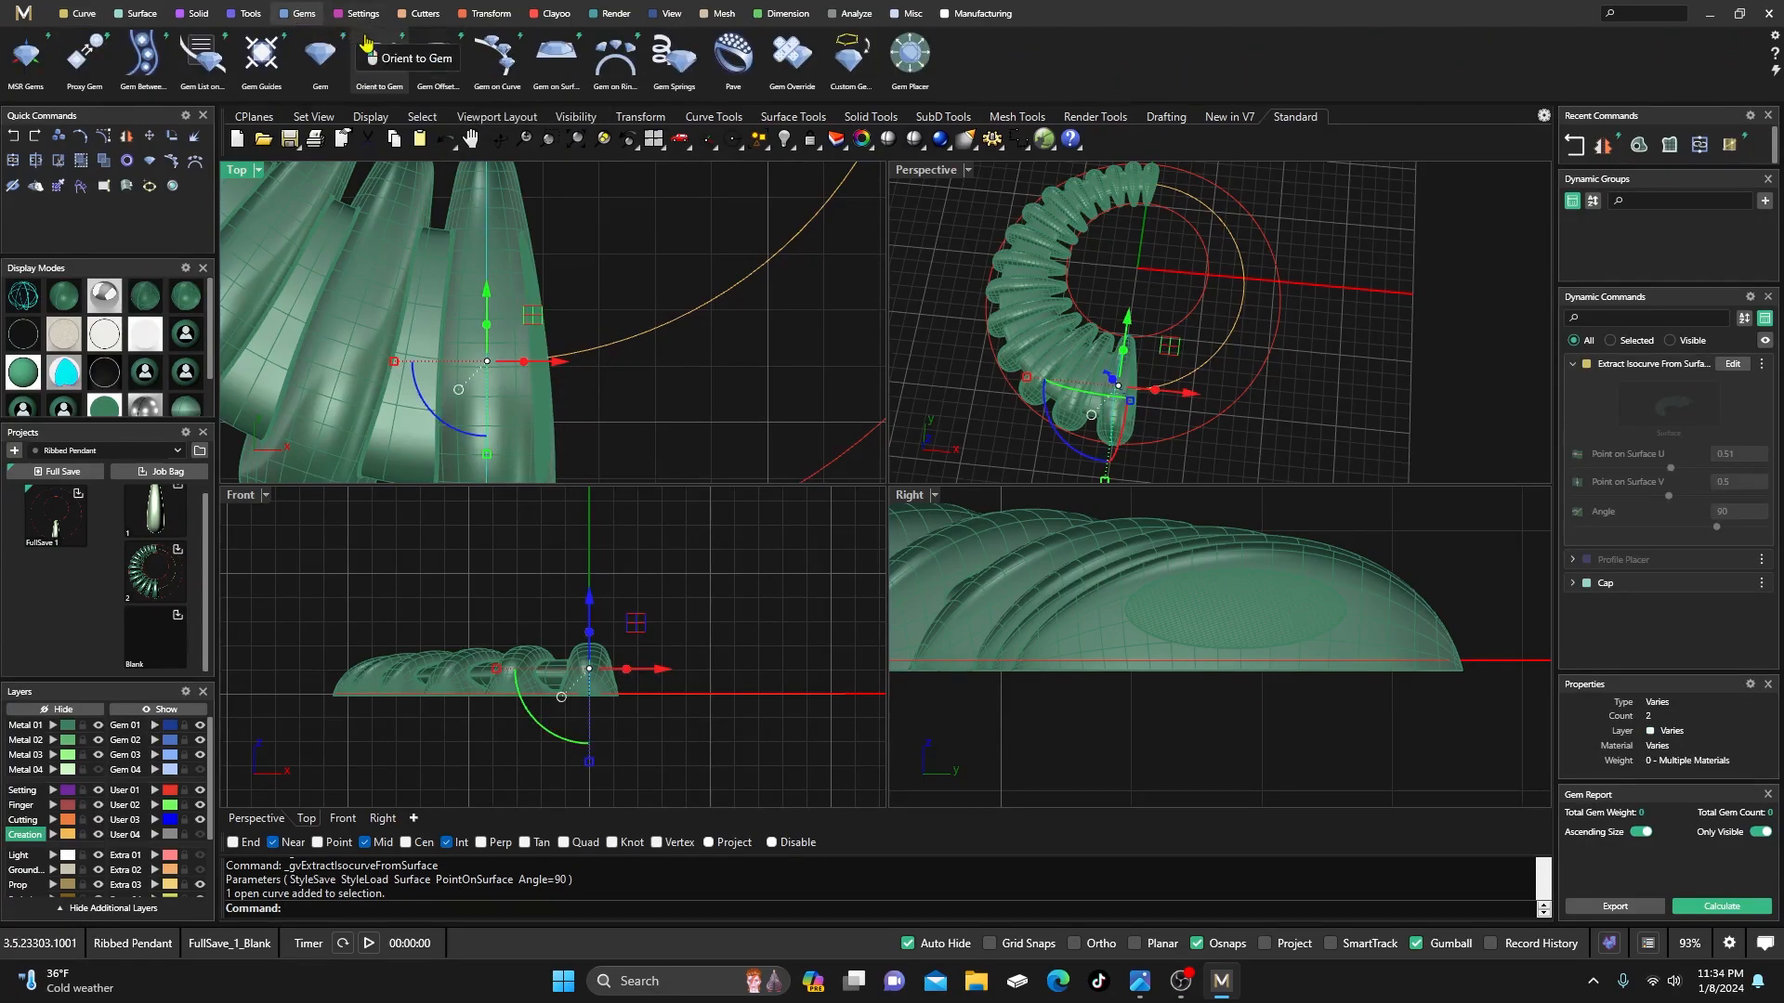
click(320, 56)
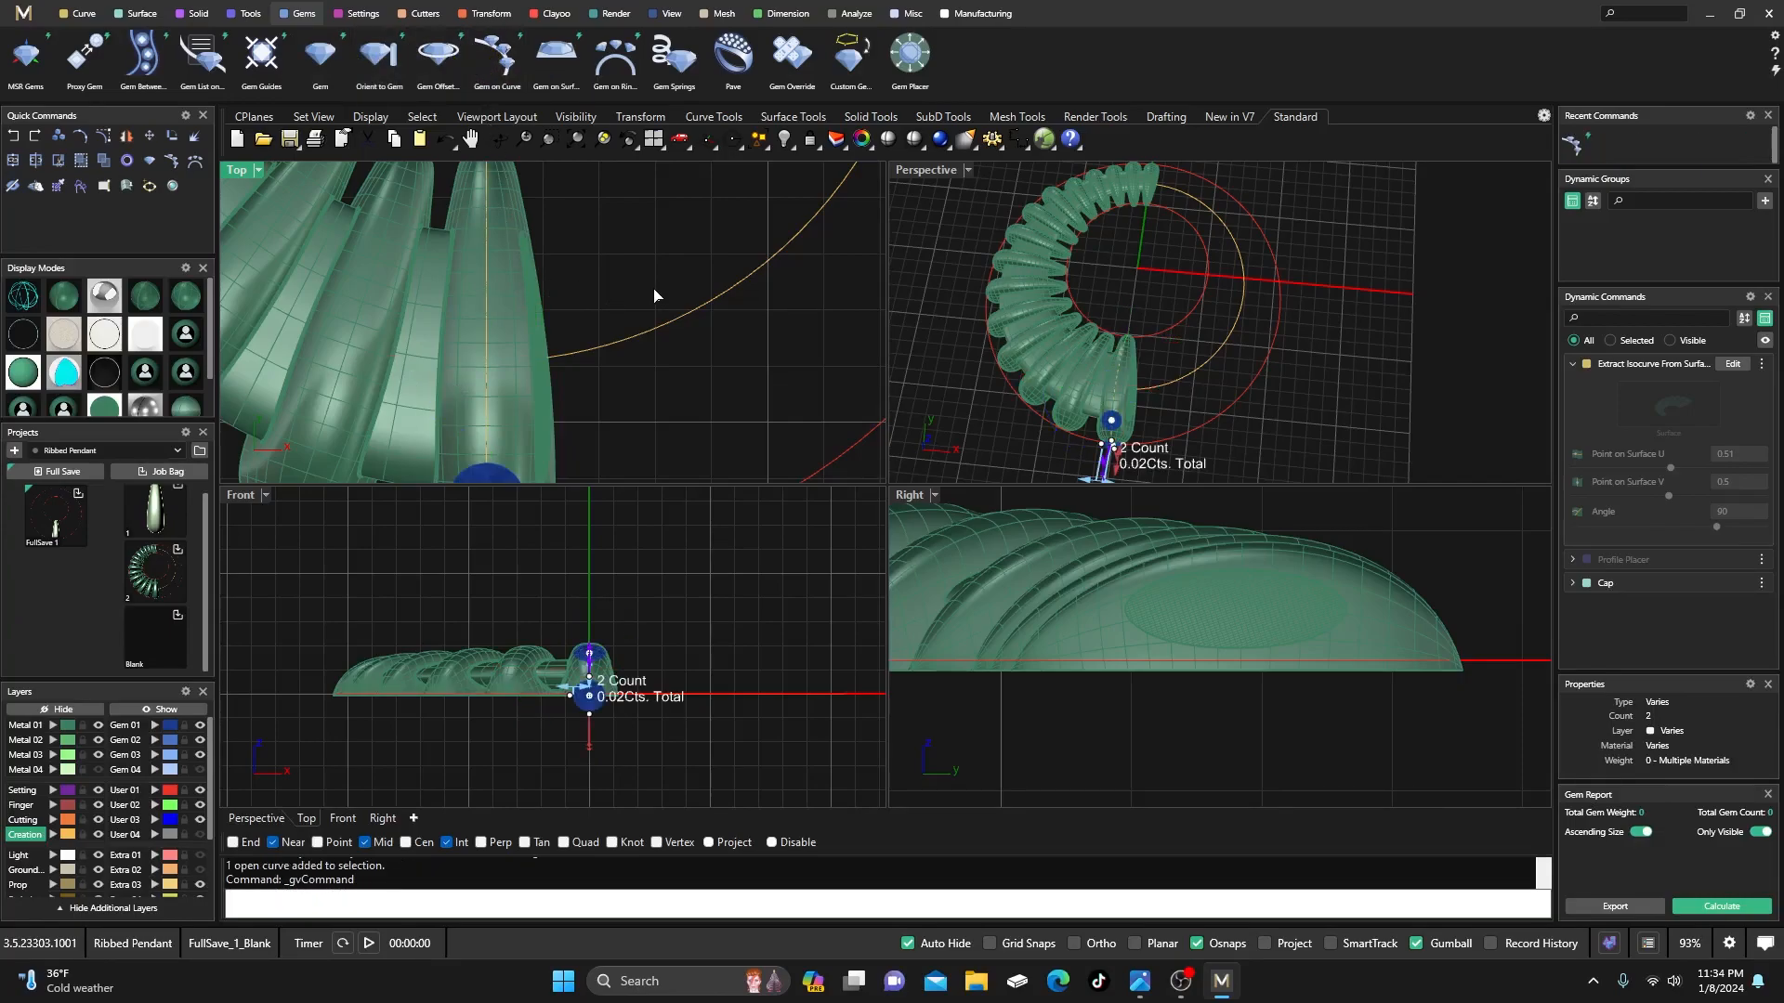
double_click(924, 177)
scroll(981, 409, down, 3)
right_drag(982, 417, 906, 321)
scroll(1287, 509, up, 3)
scroll(1465, 557, down, 3)
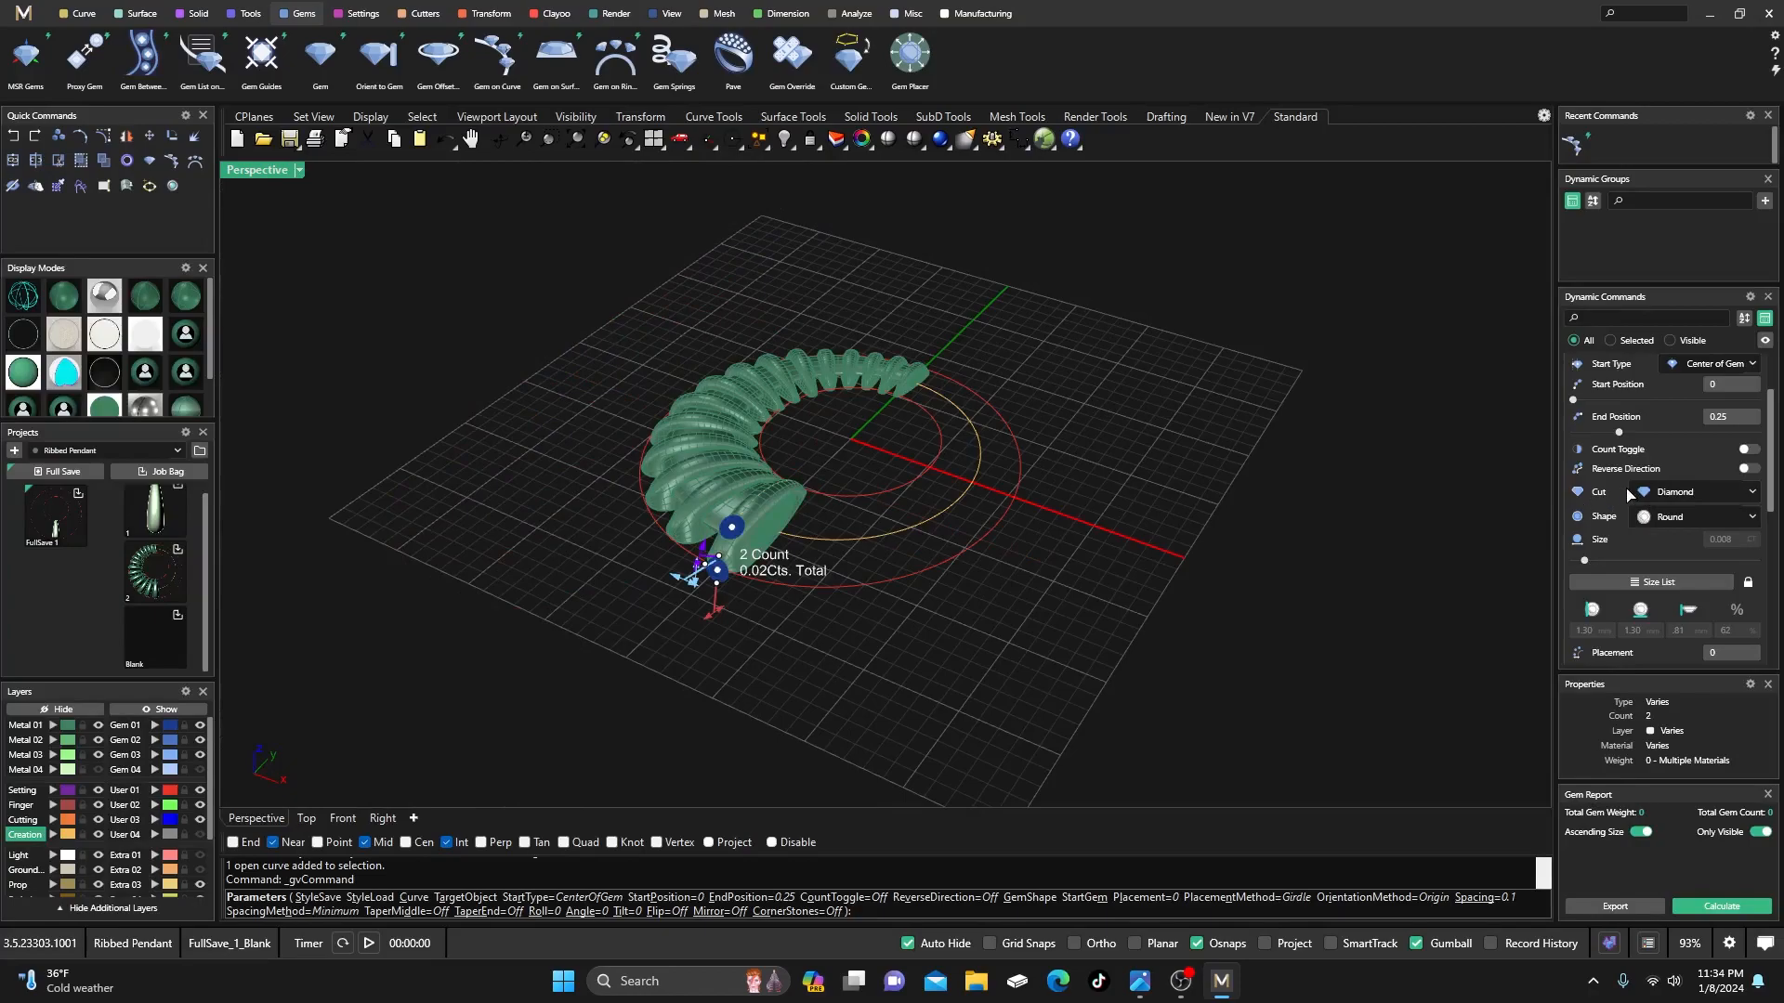
scroll(1622, 495, up, 2)
click(1699, 412)
click(741, 469)
- Adjust the gem row along the rib to an end position of about 0.92 and a start position of about 0.55
scroll(699, 502, up, 4)
drag(678, 578, 951, 315)
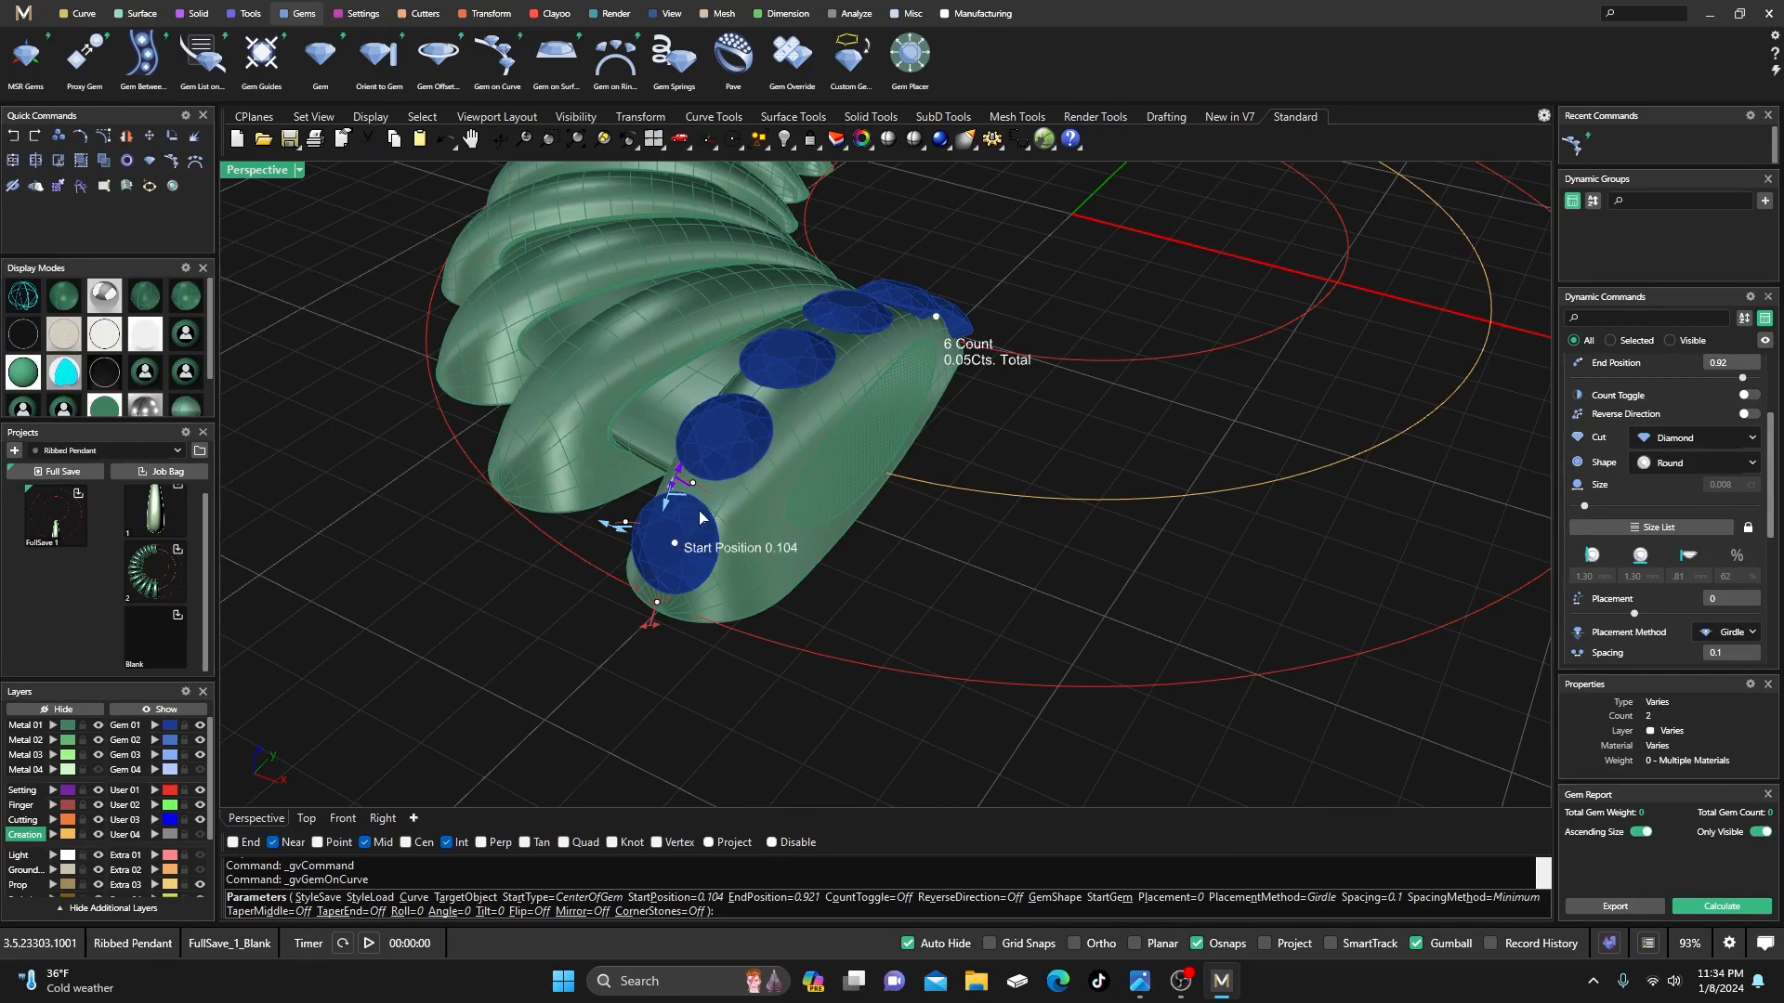
drag(783, 416, 969, 586)
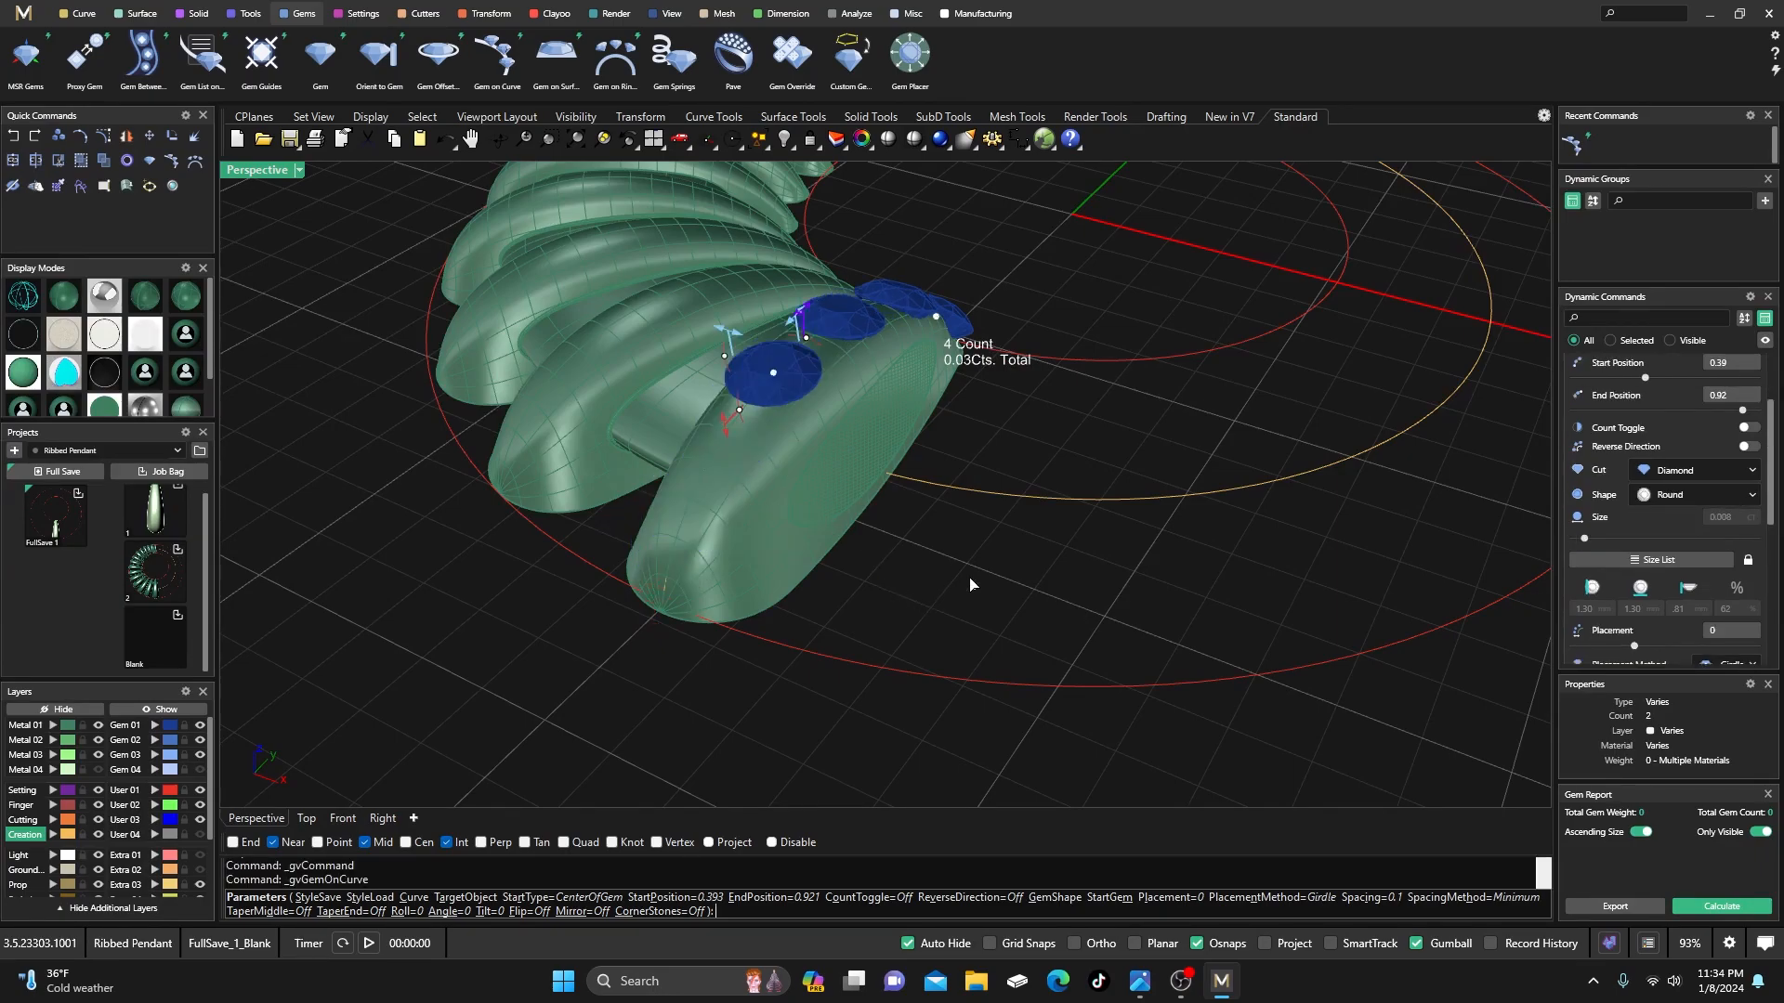
right_drag(970, 584, 787, 537)
scroll(794, 465, up, 3)
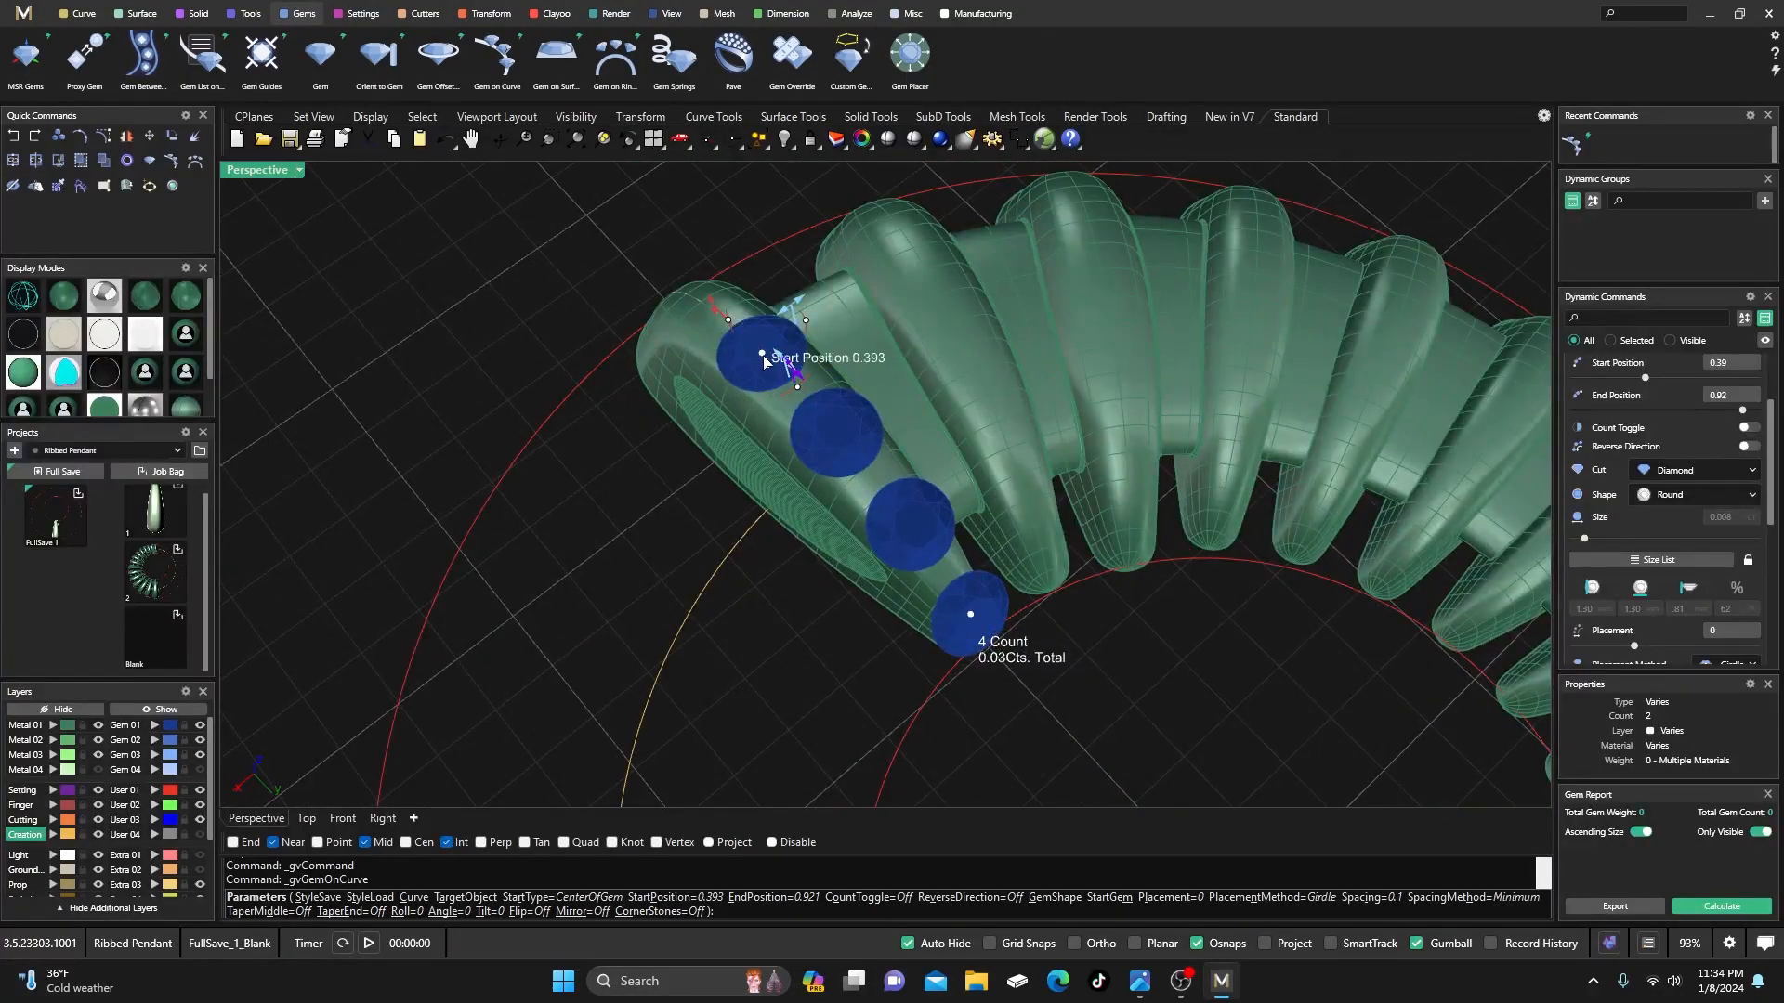
mouse_move(792, 391)
mouse_down()
mouse_move(825, 424)
mouse_move(781, 415)
mouse_up()
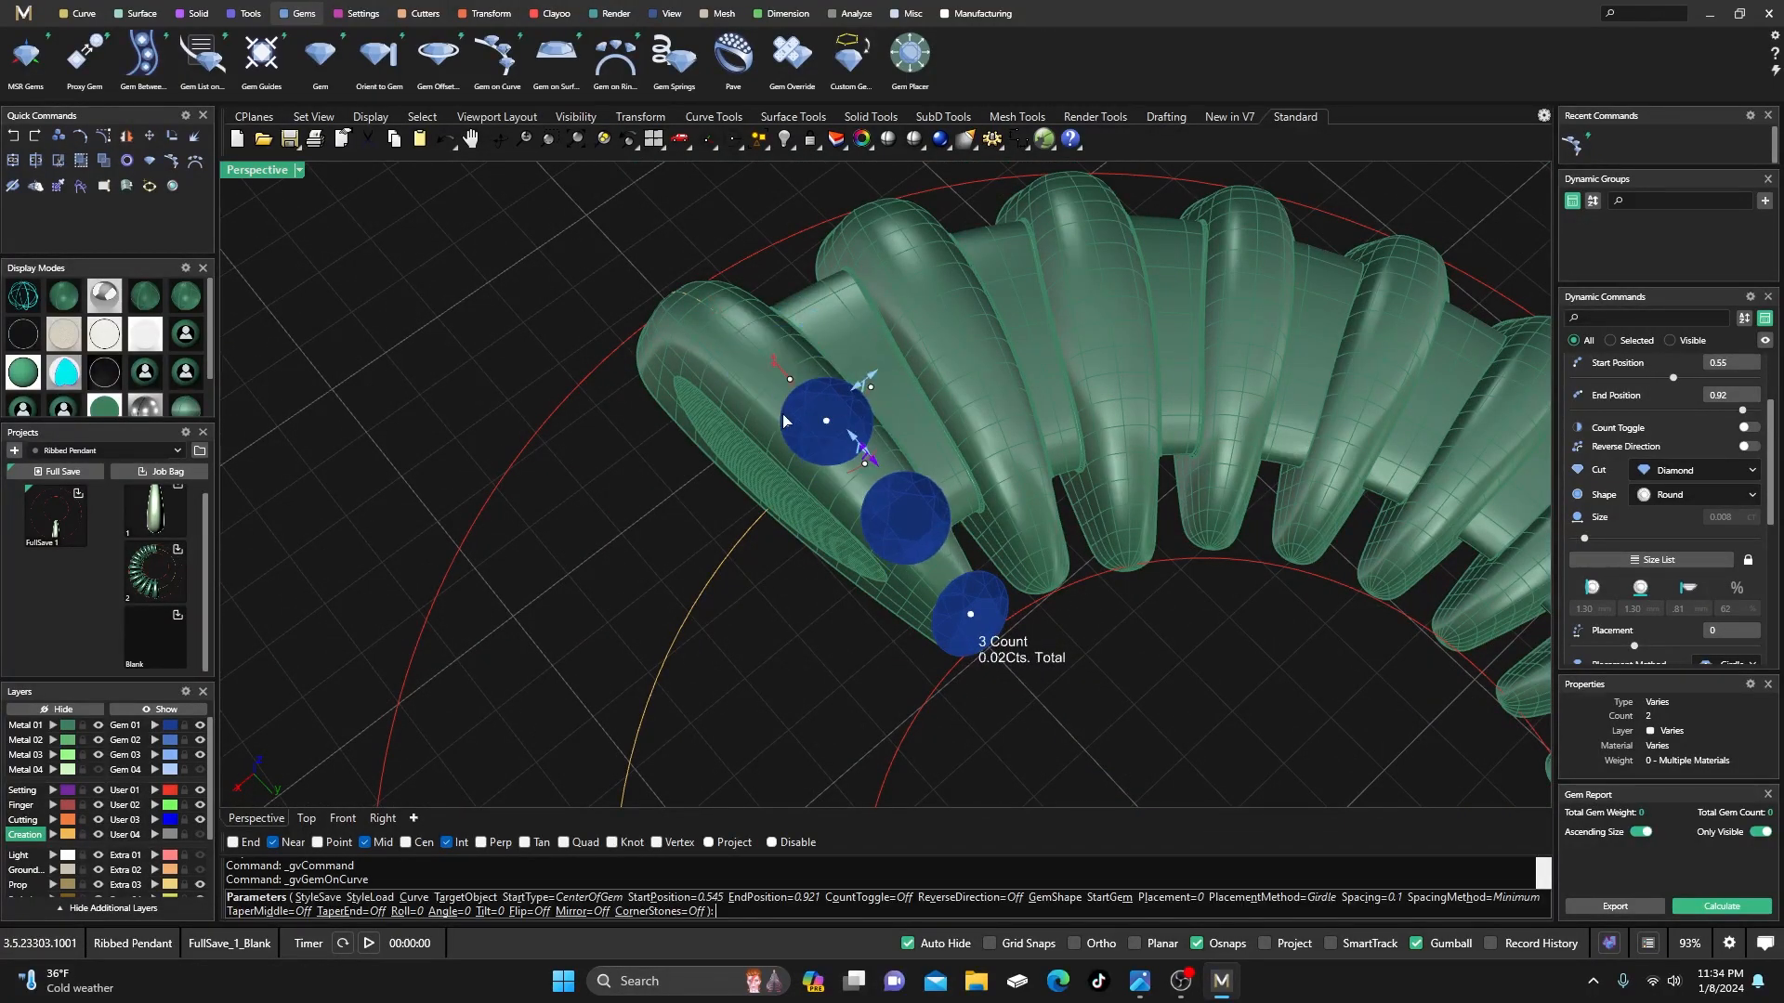
- Enable end tapering for the gem row and reduce the inner end gem to about 0.8 mm
right_drag(958, 645, 1009, 567)
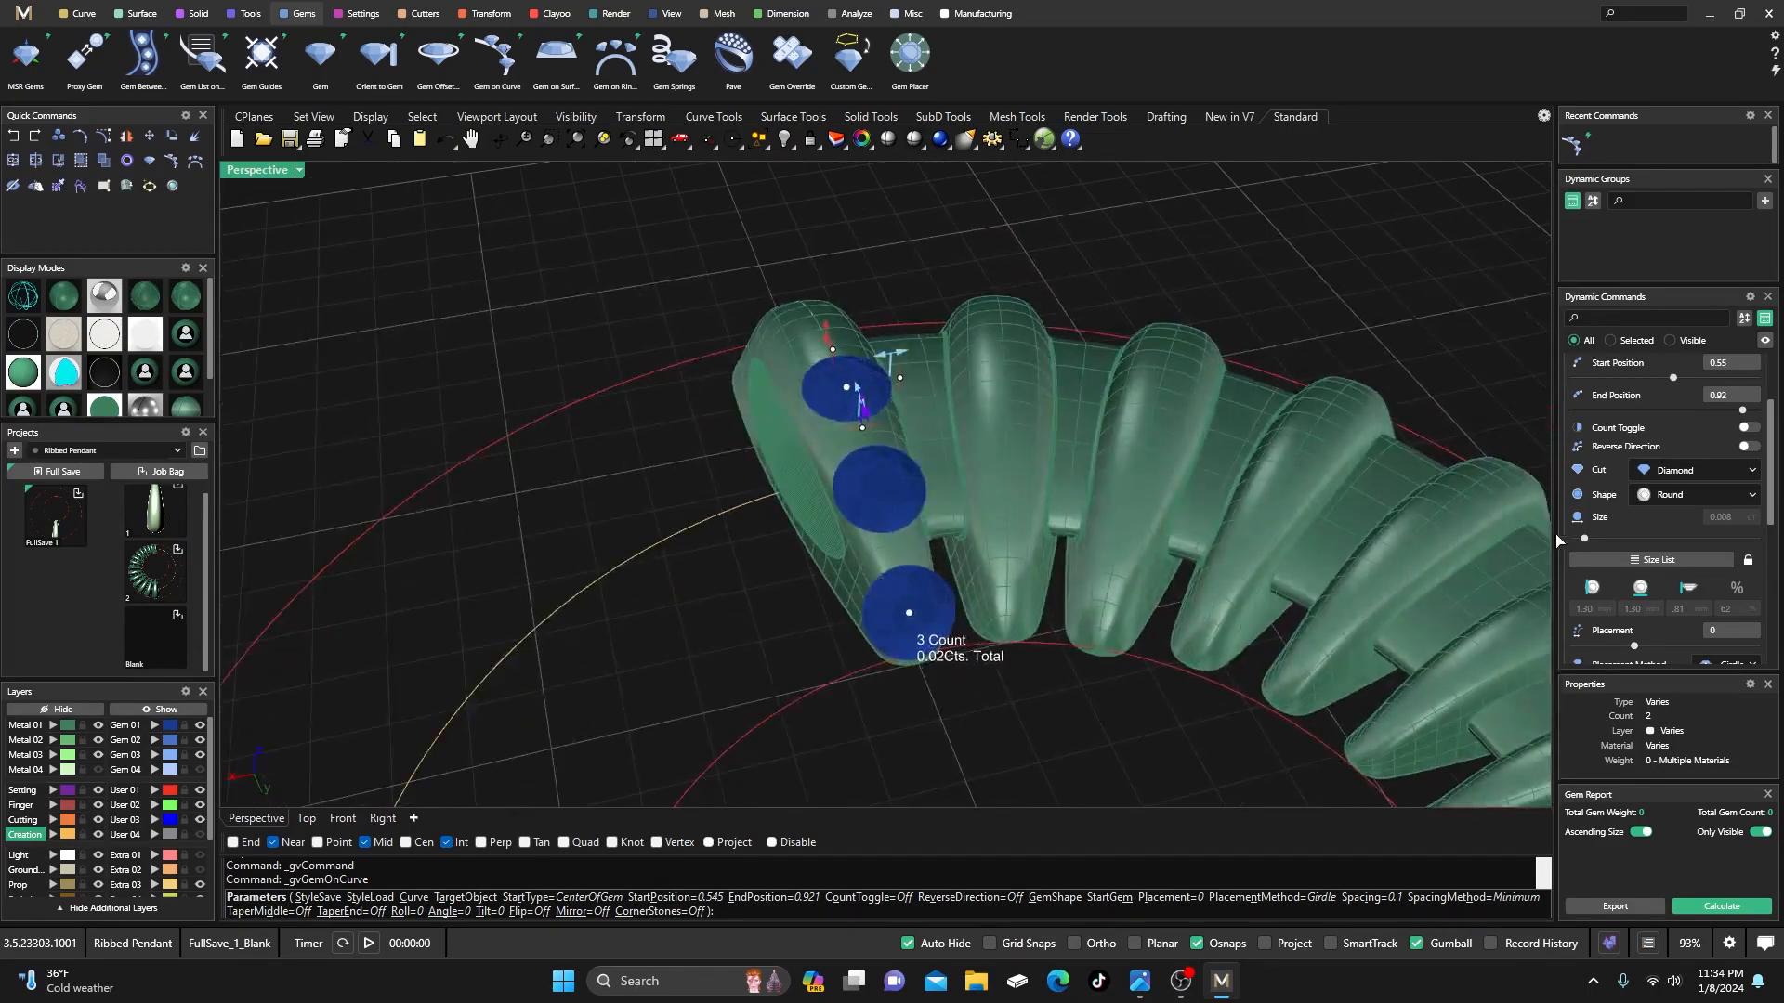
scroll(1625, 595, down, 5)
click(1746, 581)
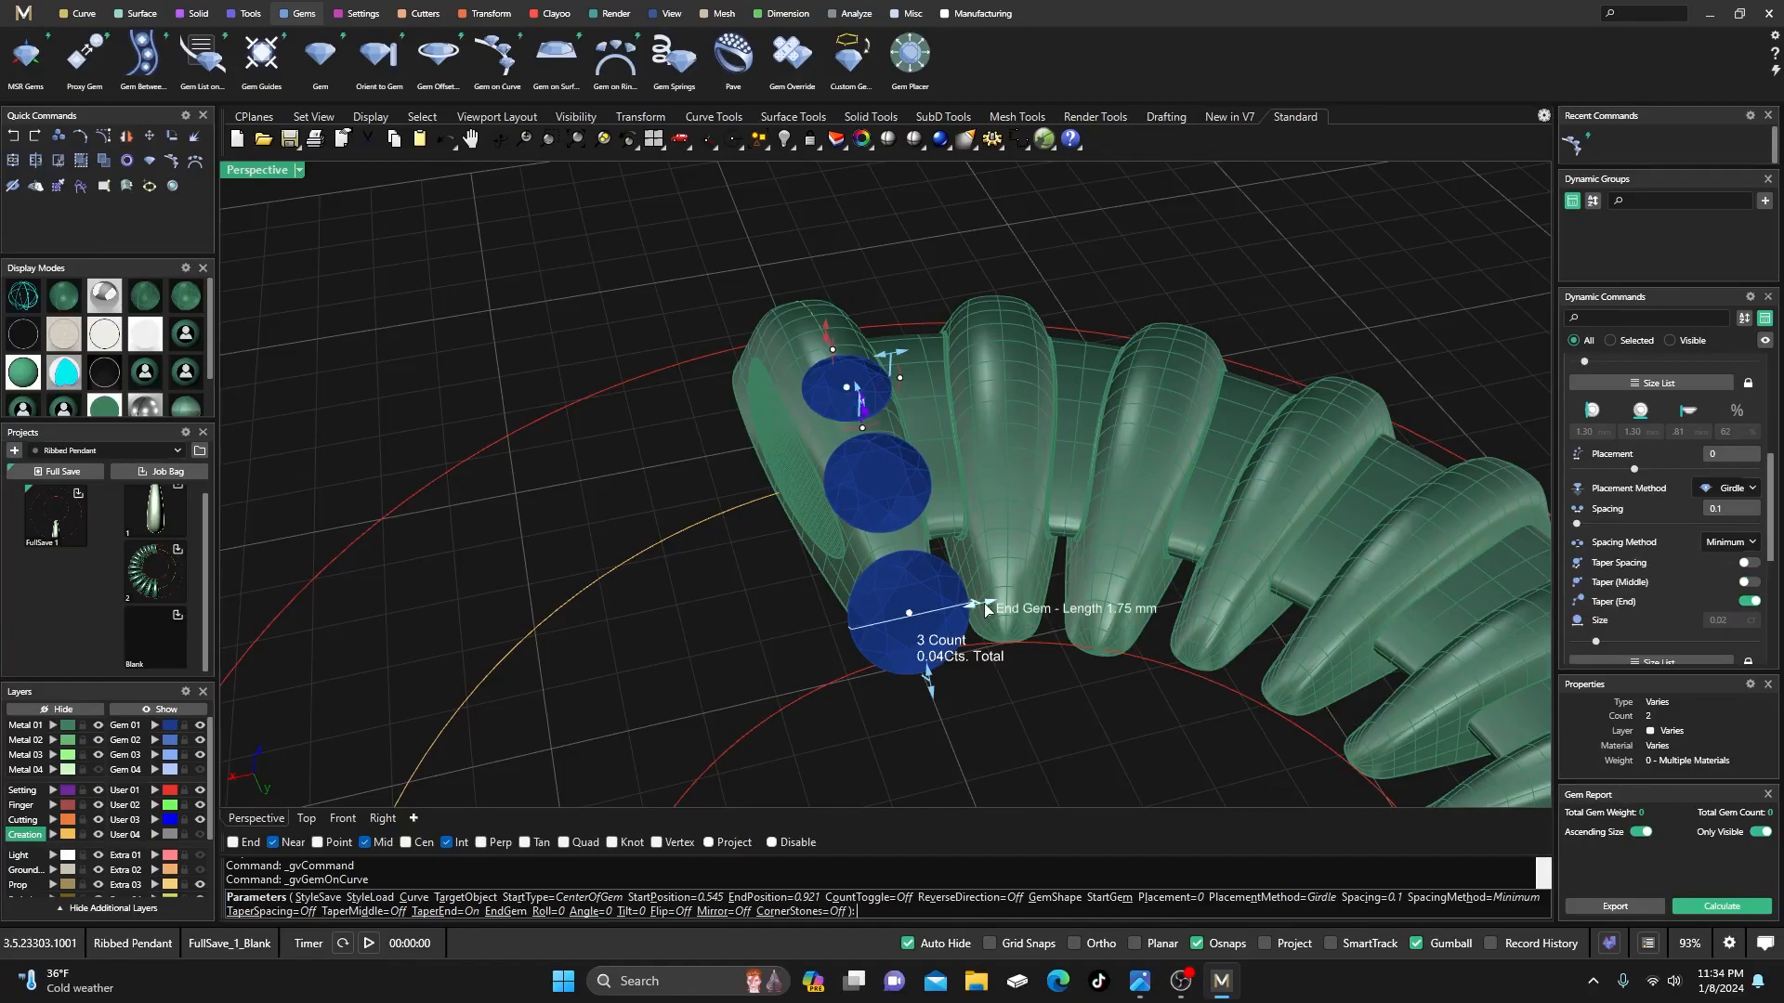
drag(951, 616, 893, 621)
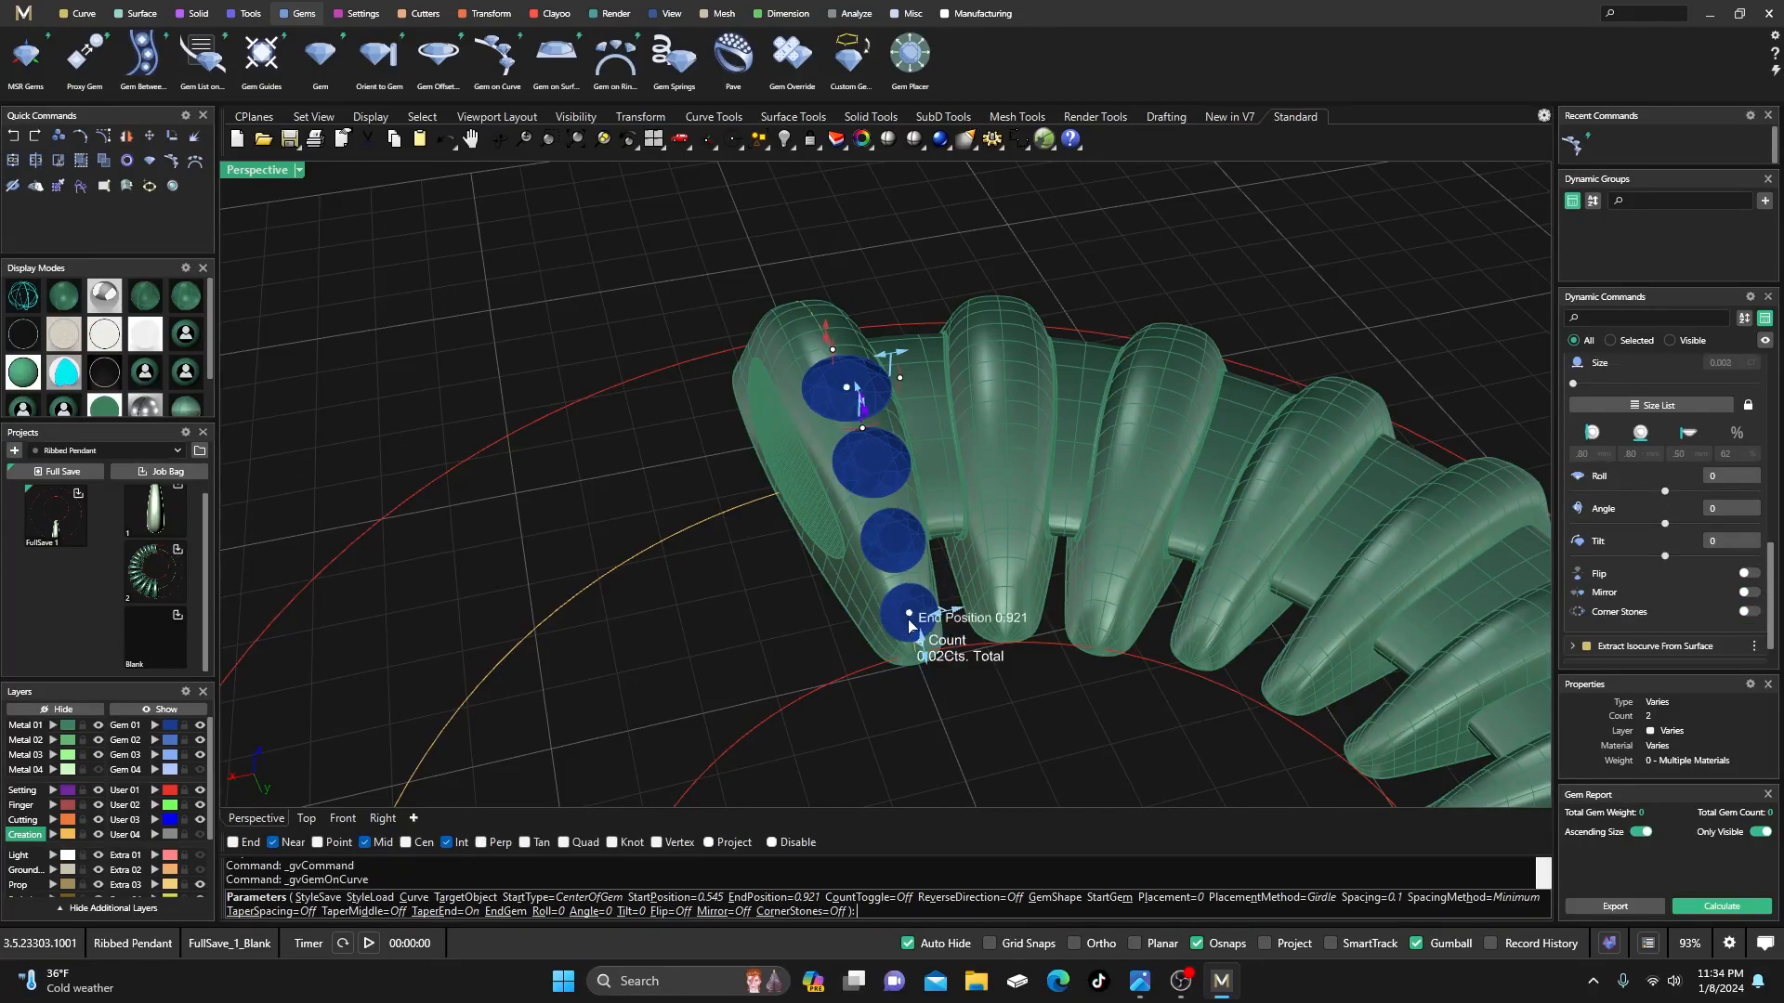
- Fine-tune the start position of the gem row on the wide-end rib to about 0.544
scroll(909, 621, up, 6)
scroll(833, 585, down, 4)
right_drag(833, 585, 806, 550)
scroll(809, 600, up, 5)
scroll(1066, 614, down, 5)
click(742, 409)
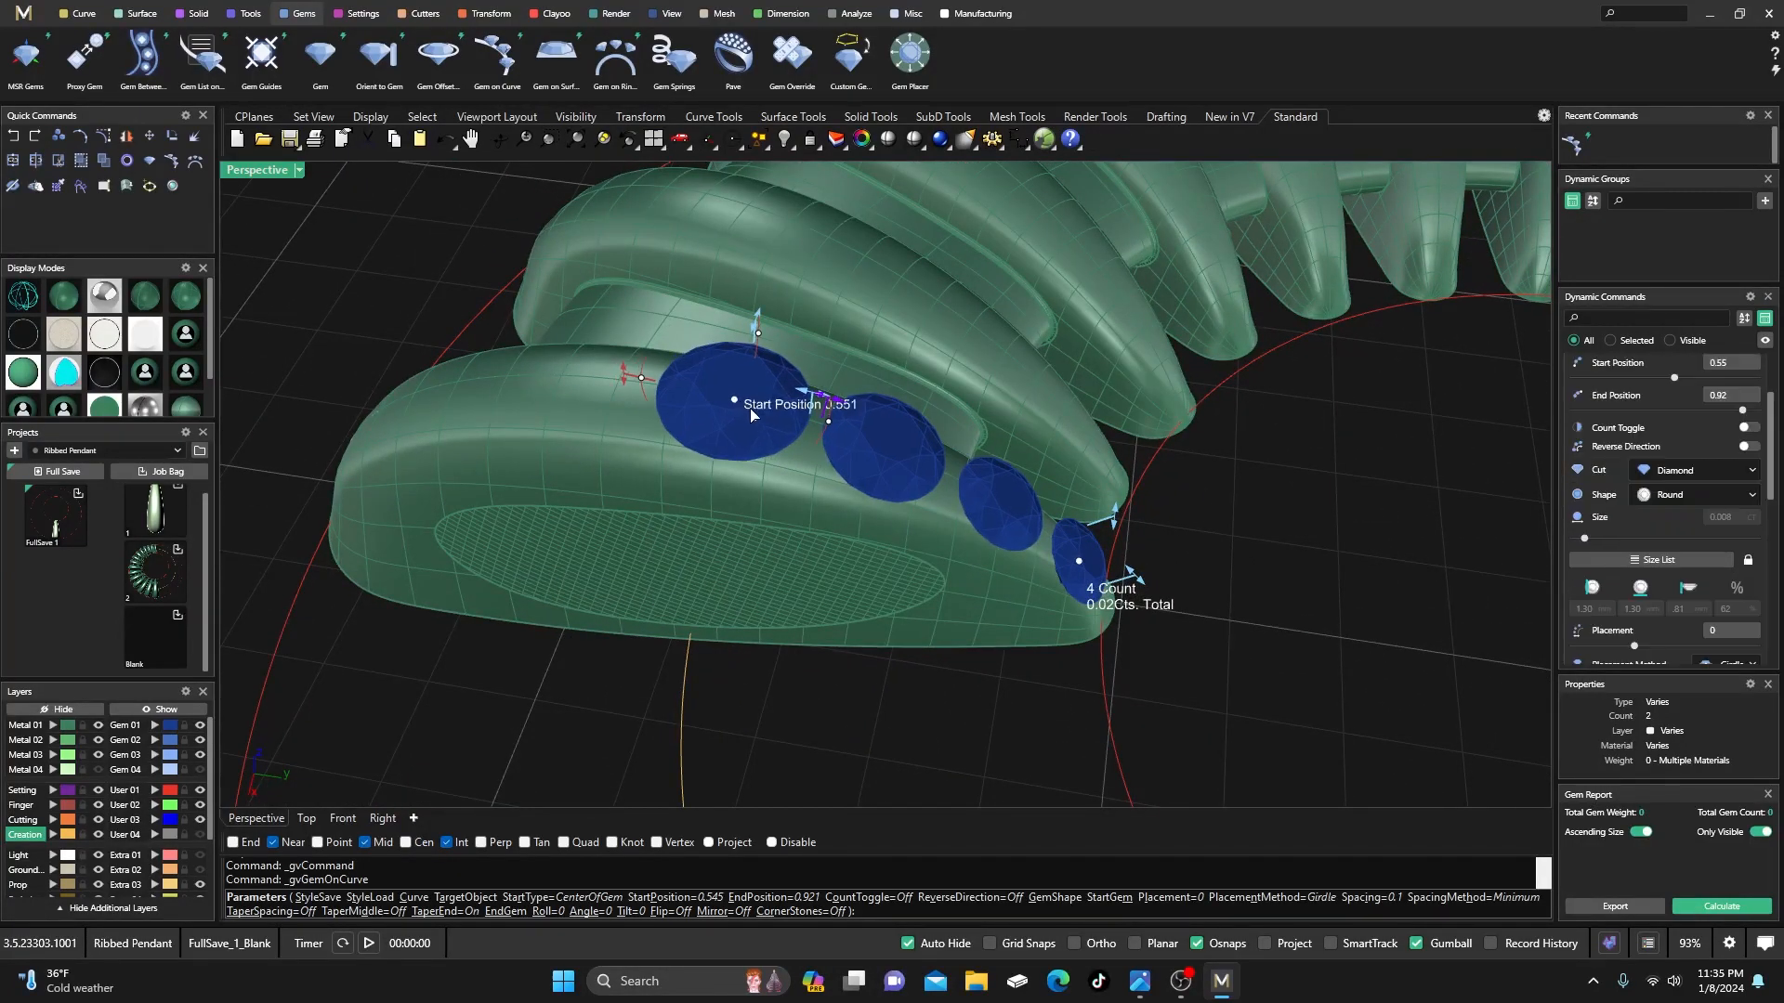
drag(734, 408, 726, 399)
- Change the gems' placement method from Girdle to Table and finish the Gem on Curve row
right_drag(834, 503, 558, 556)
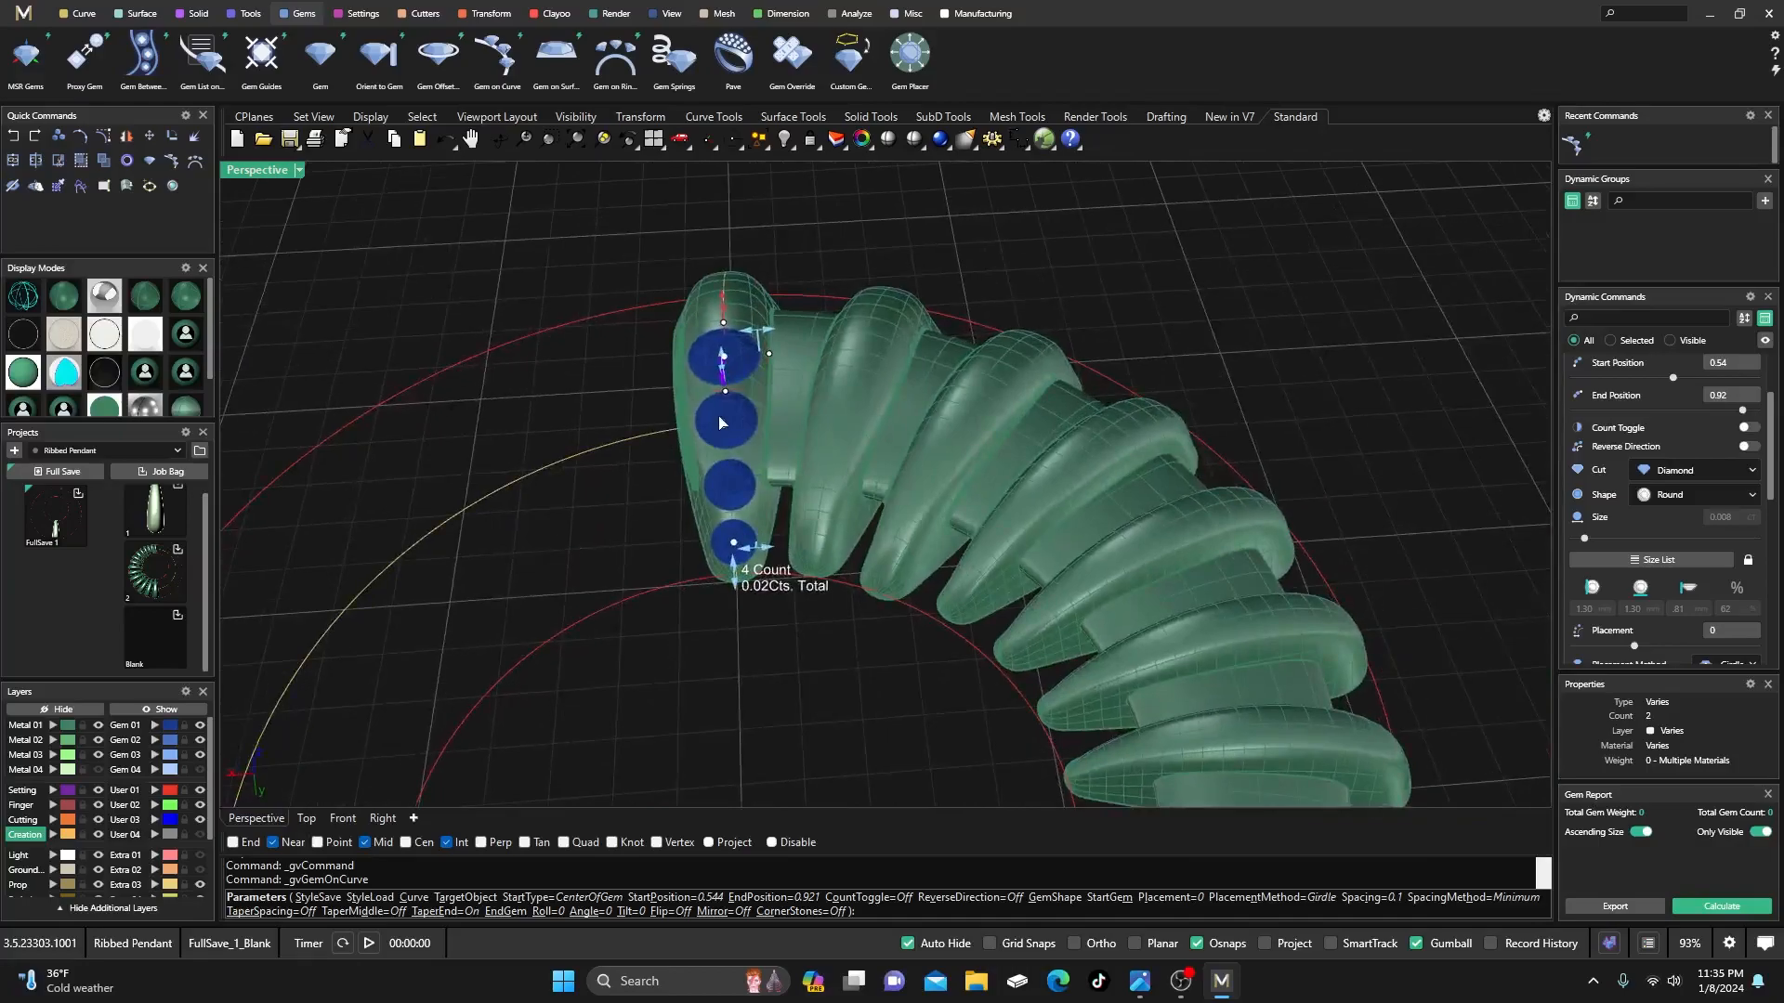
scroll(715, 419, up, 5)
right_drag(726, 527, 938, 404)
scroll(1671, 489, up, 2)
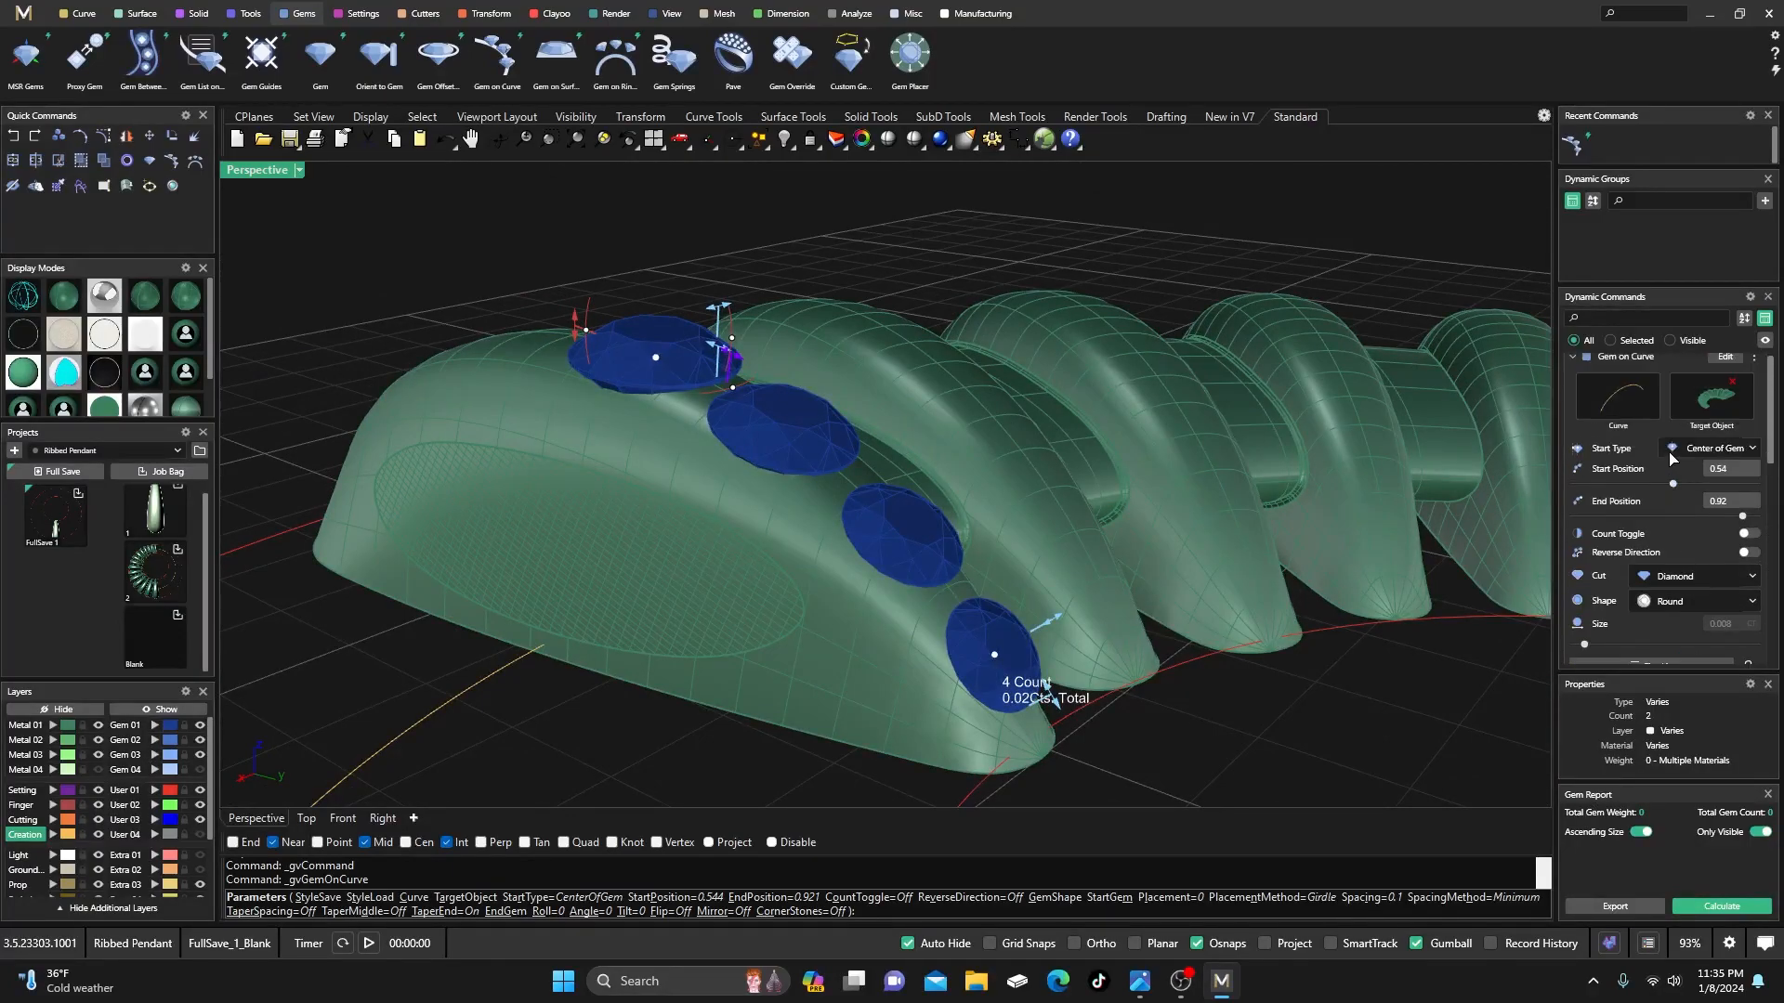
scroll(1637, 509, up, 1)
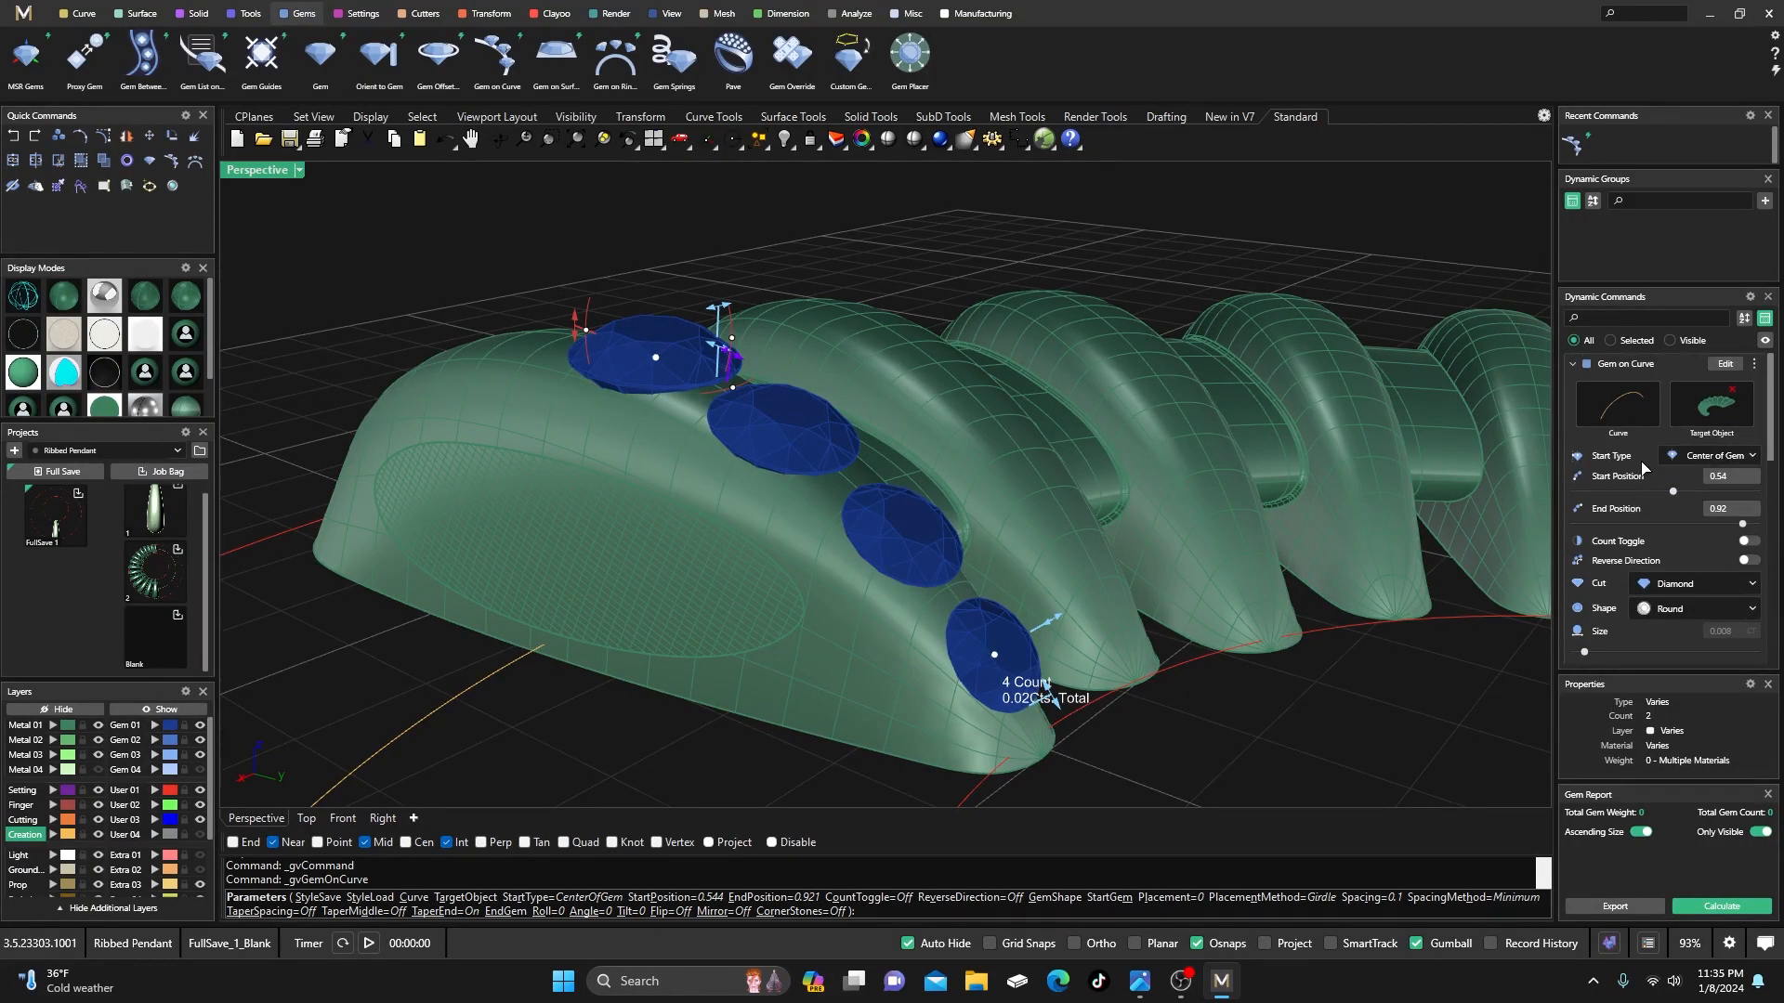
scroll(1663, 555, down, 5)
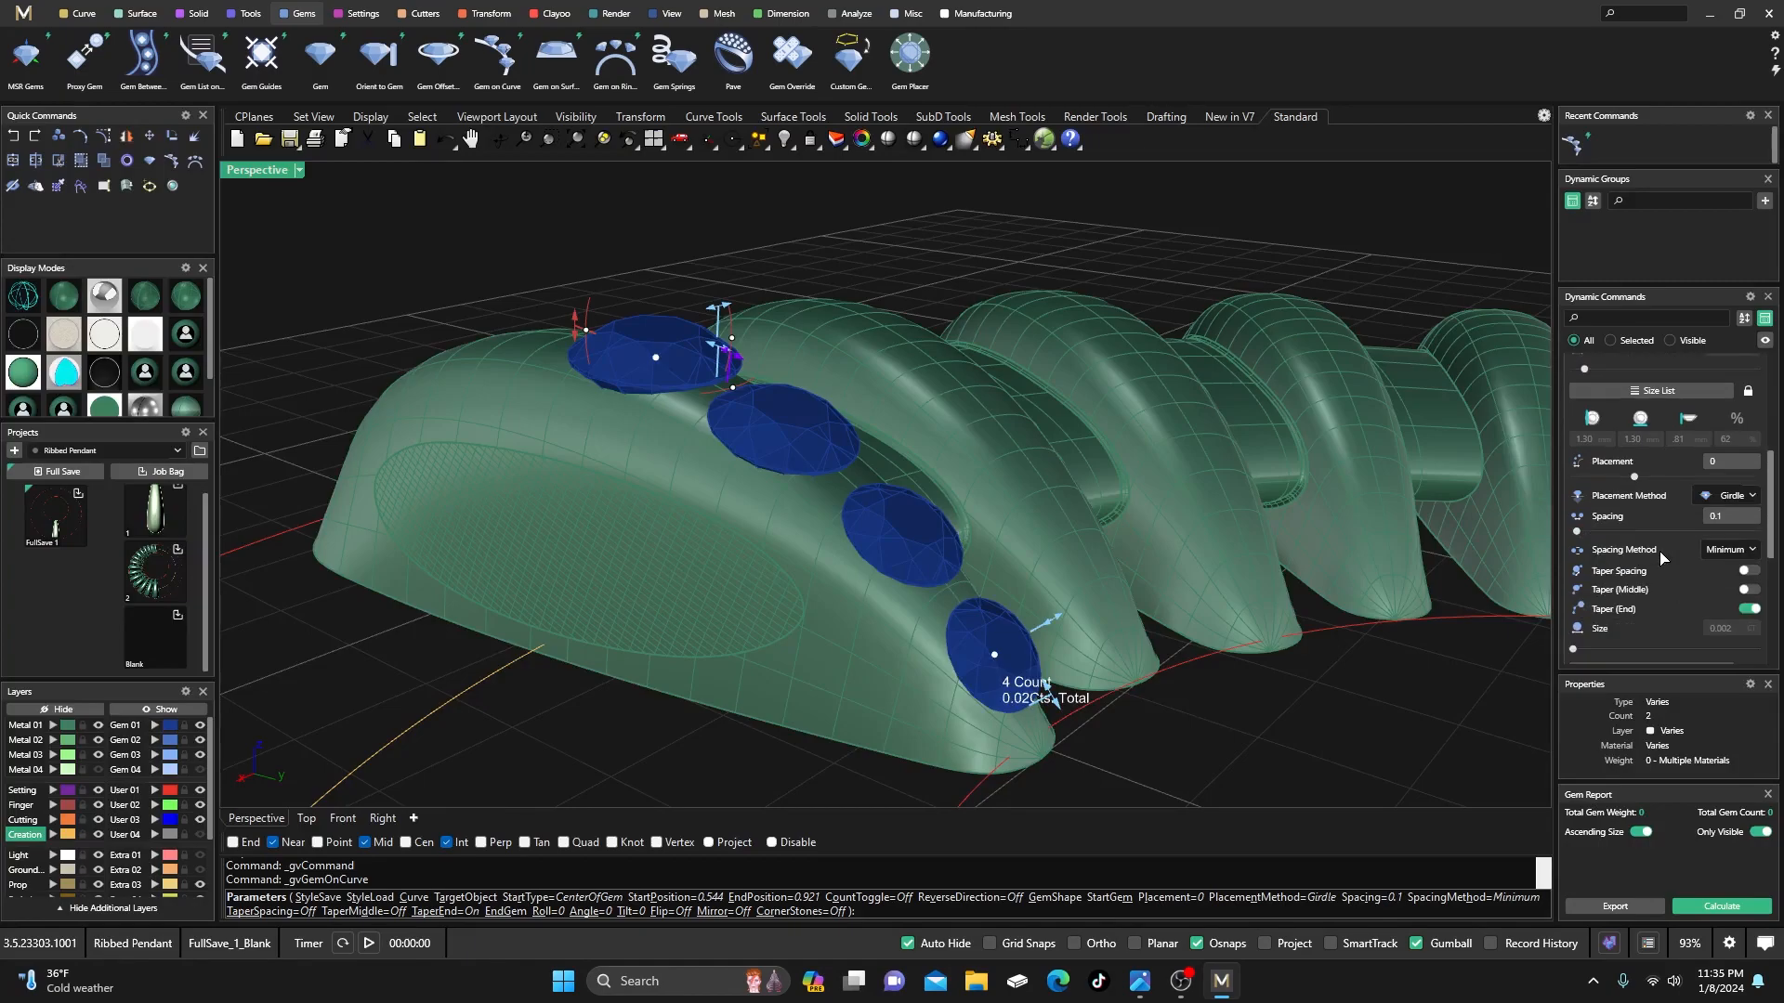
click(1729, 496)
click(1726, 548)
right_drag(723, 476, 591, 531)
right_click(590, 529)
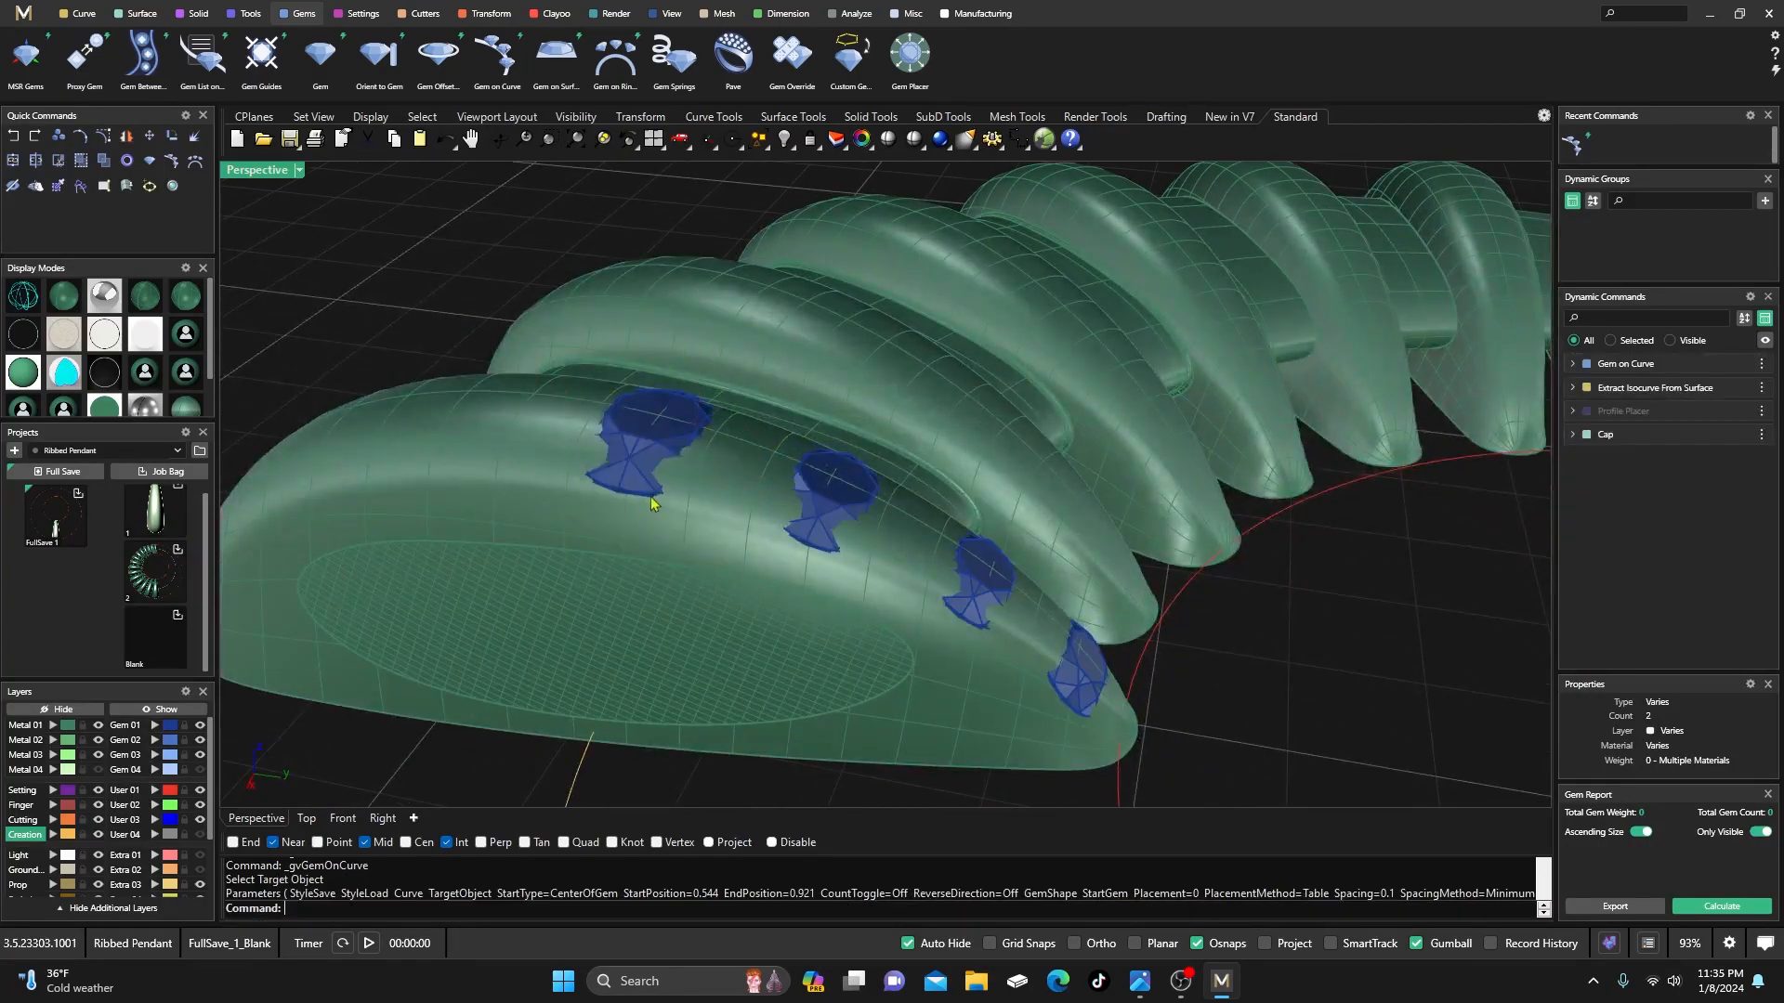
- Start a line in the Top view and disable object snaps for drawing it
scroll(708, 444, down, 8)
double_click(259, 176)
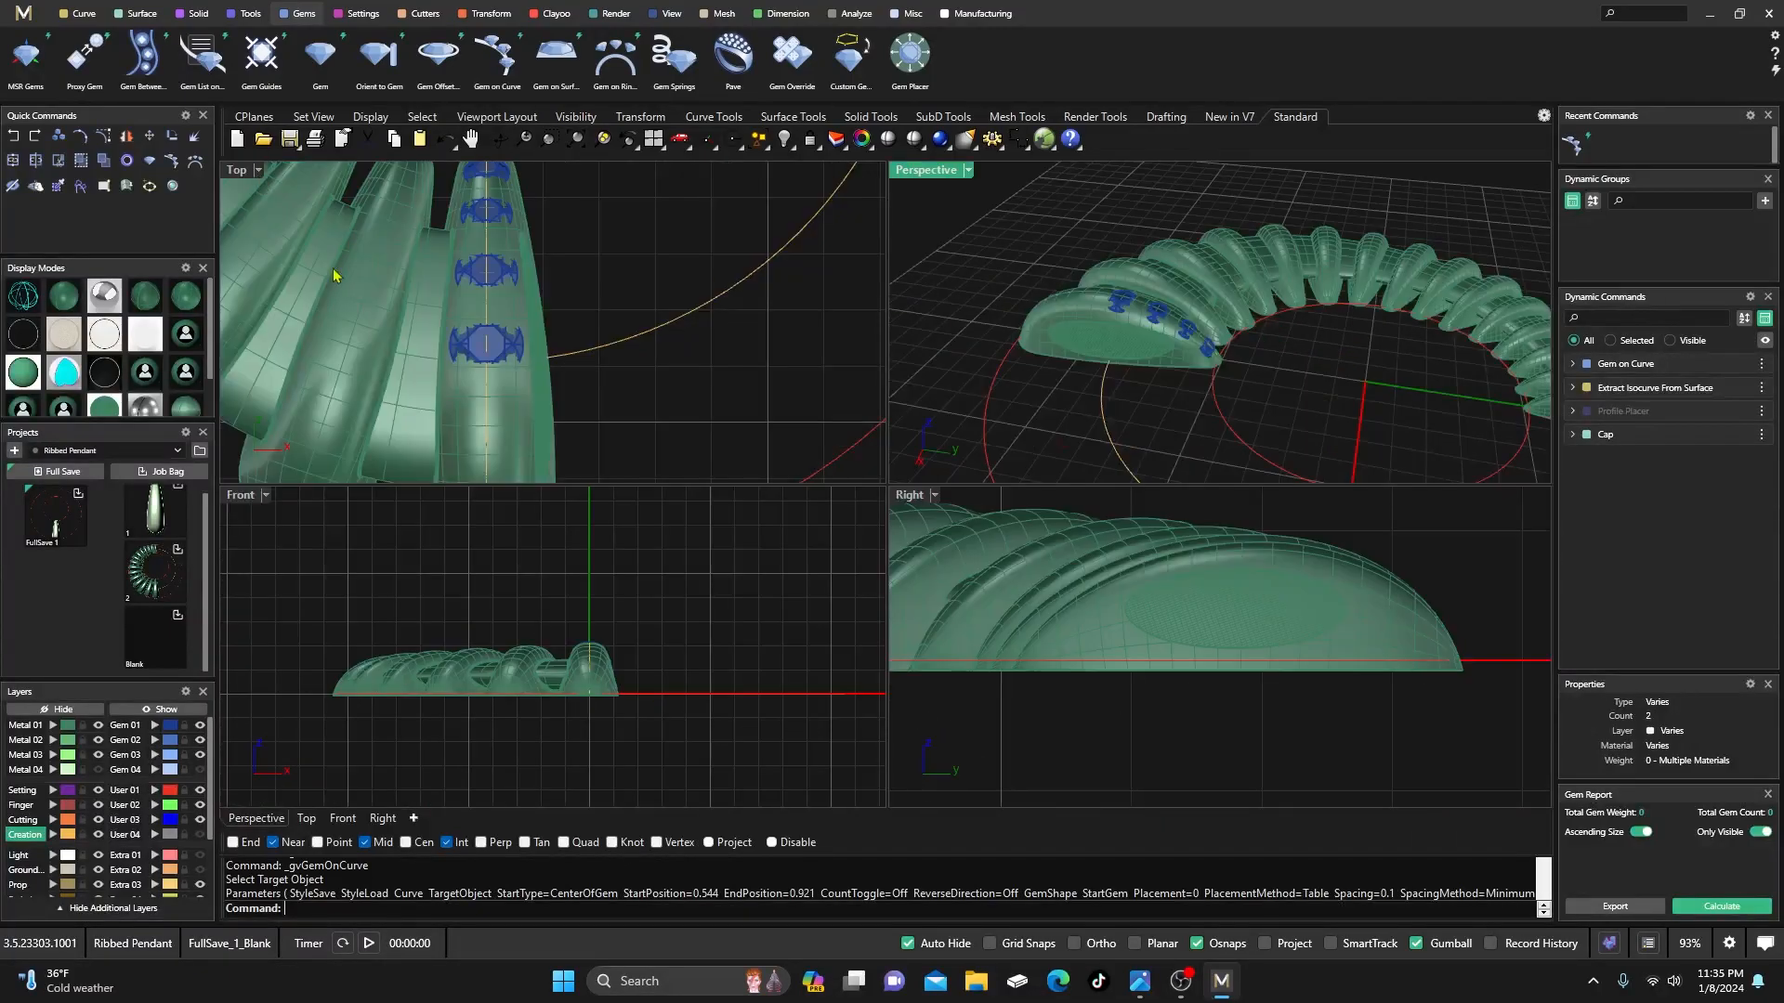
scroll(440, 290, down, 3)
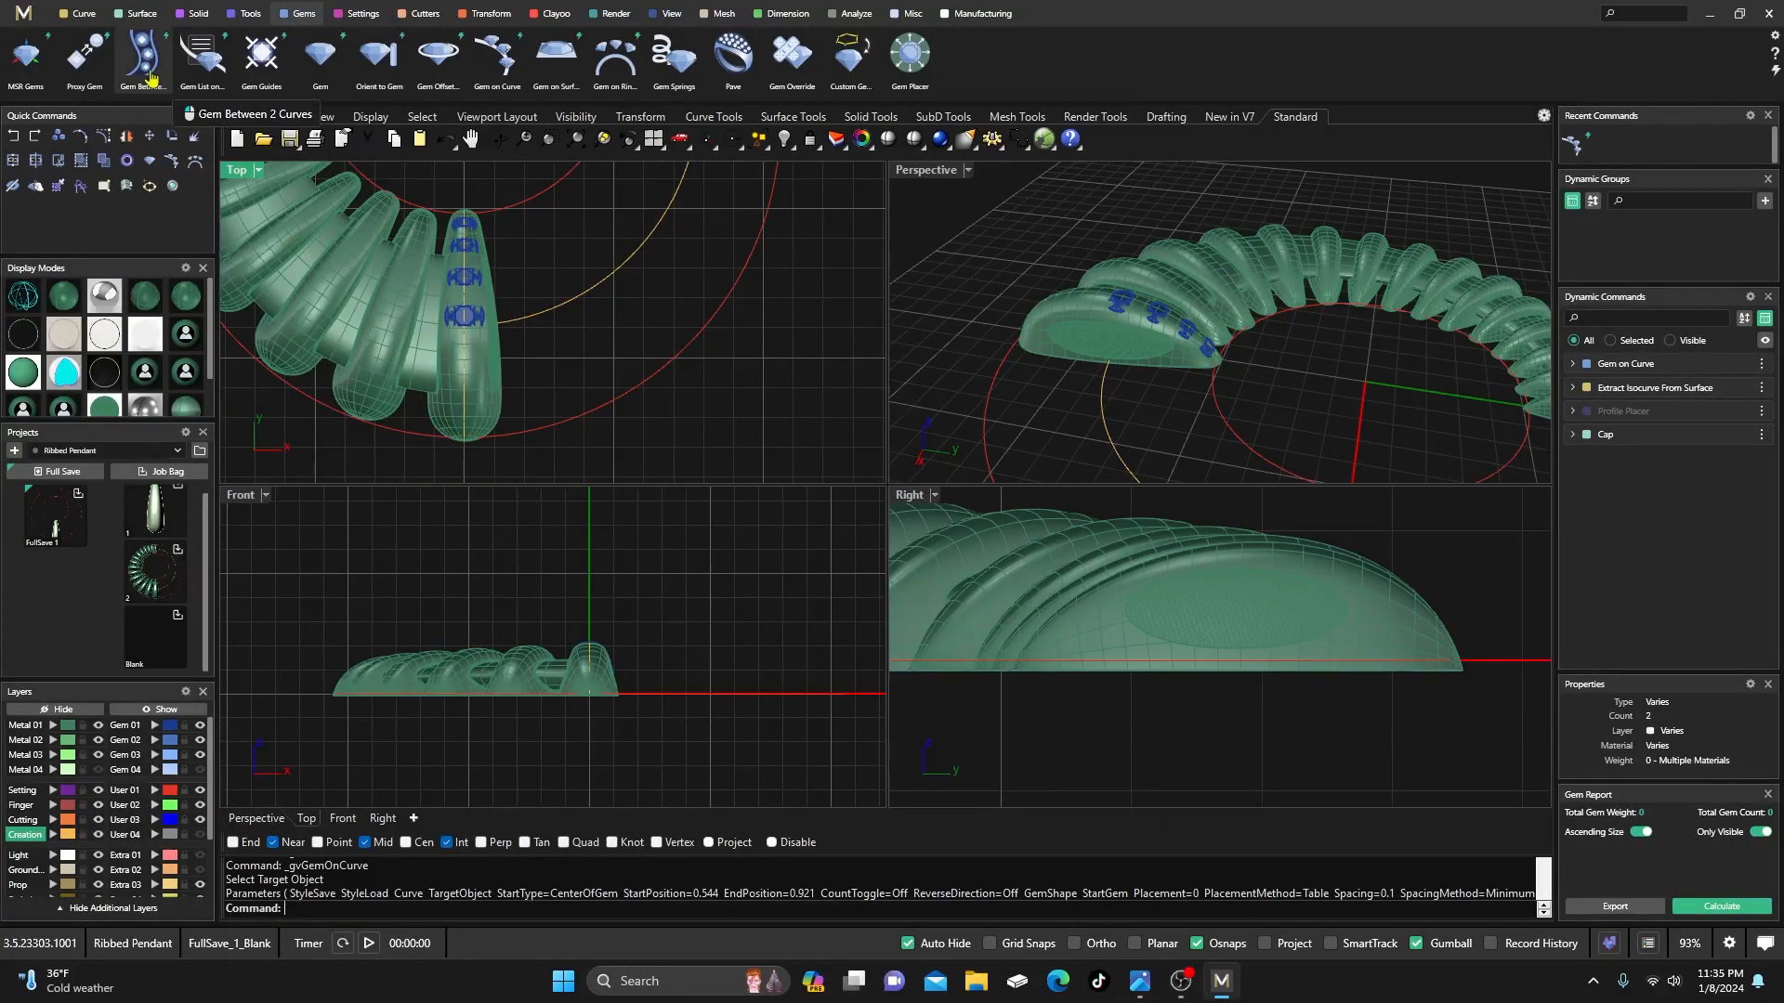
click(81, 13)
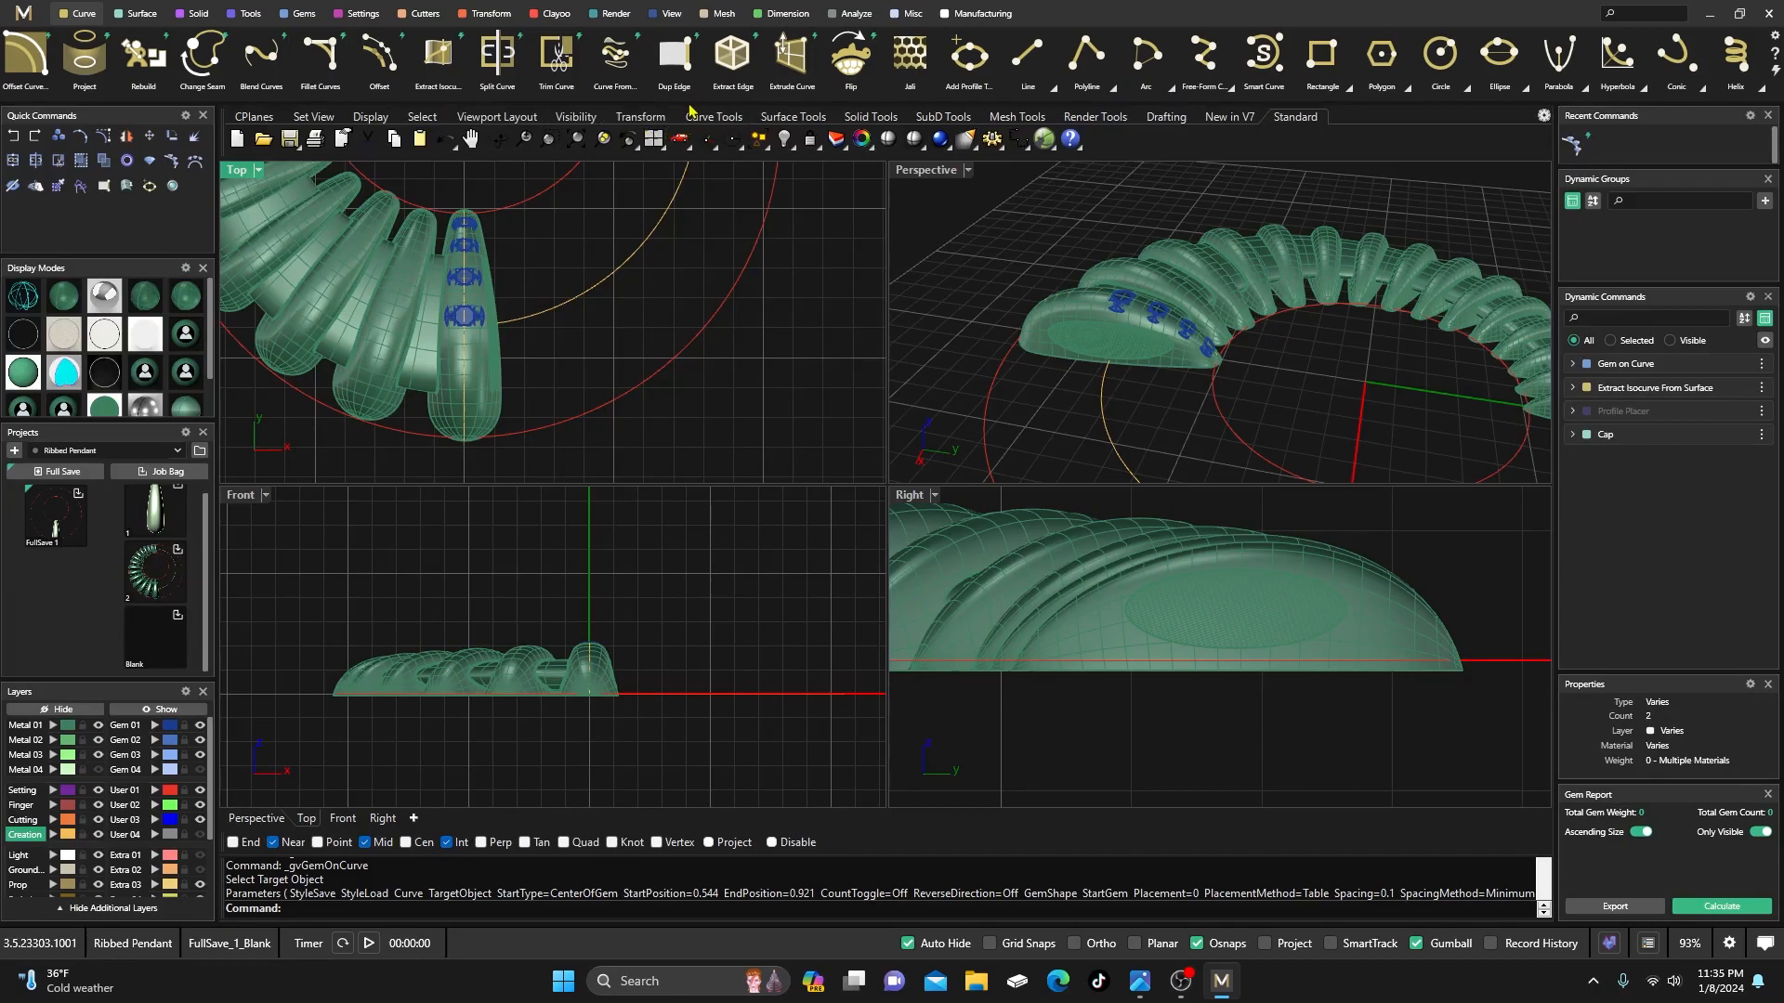
click(1027, 53)
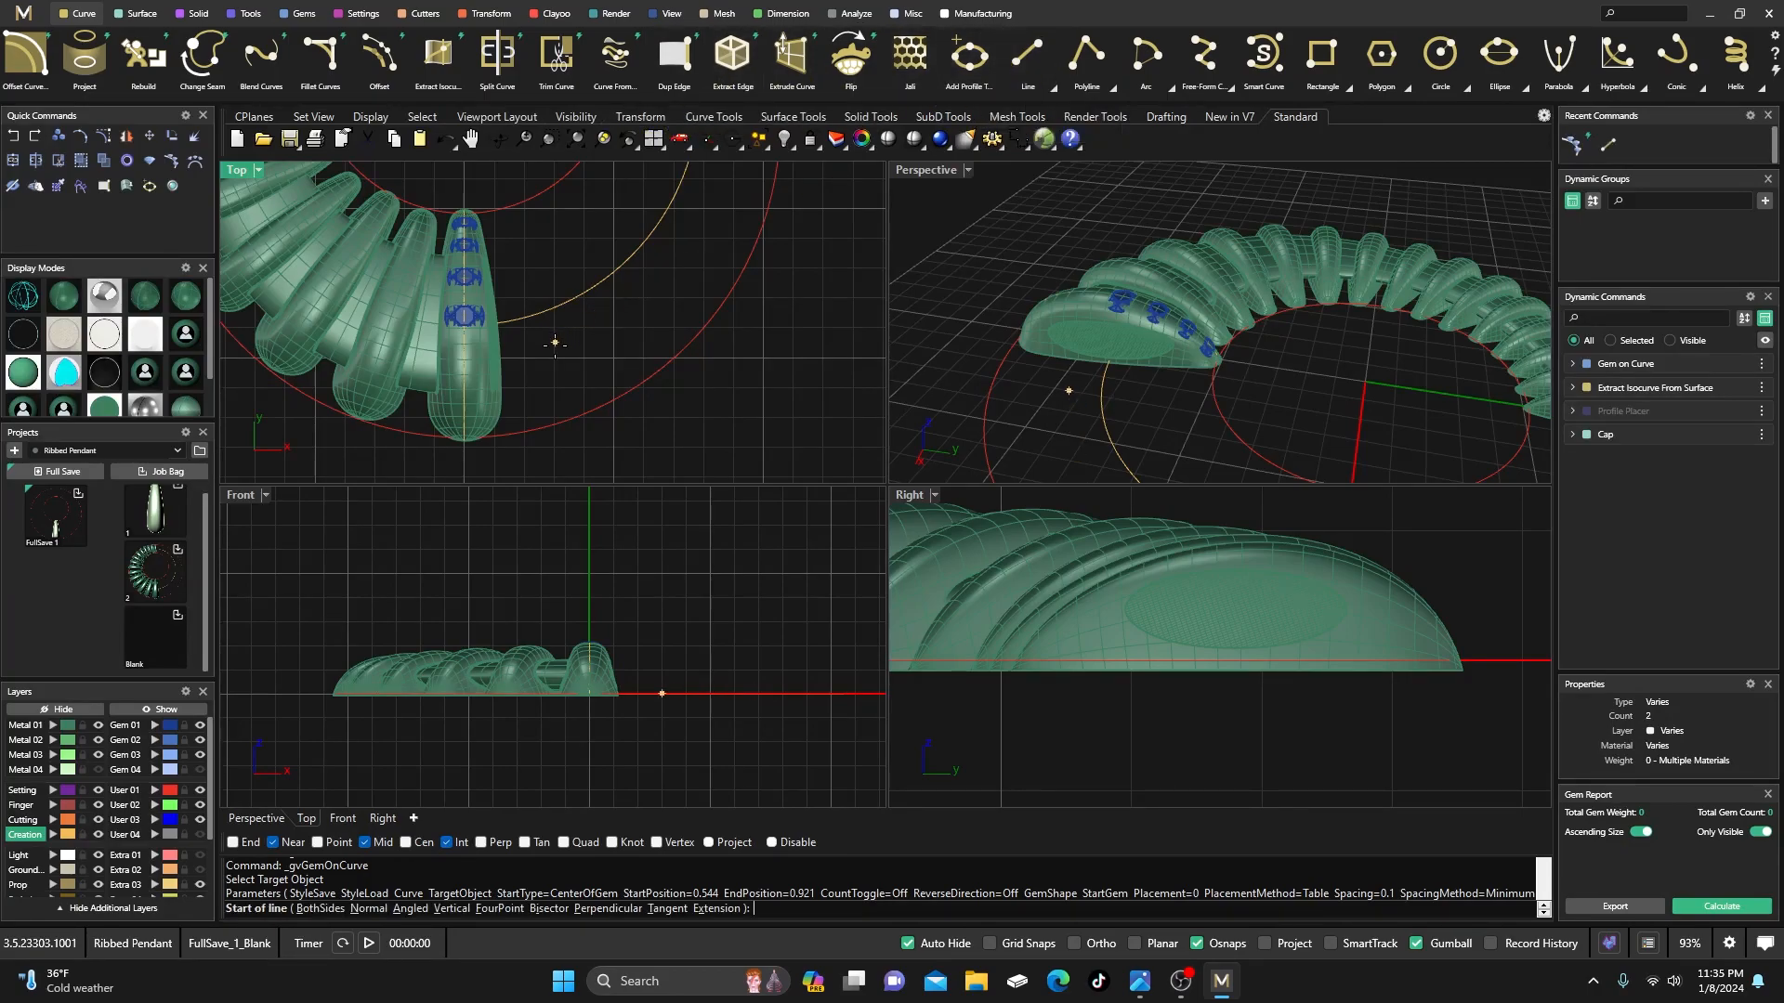
click(770, 841)
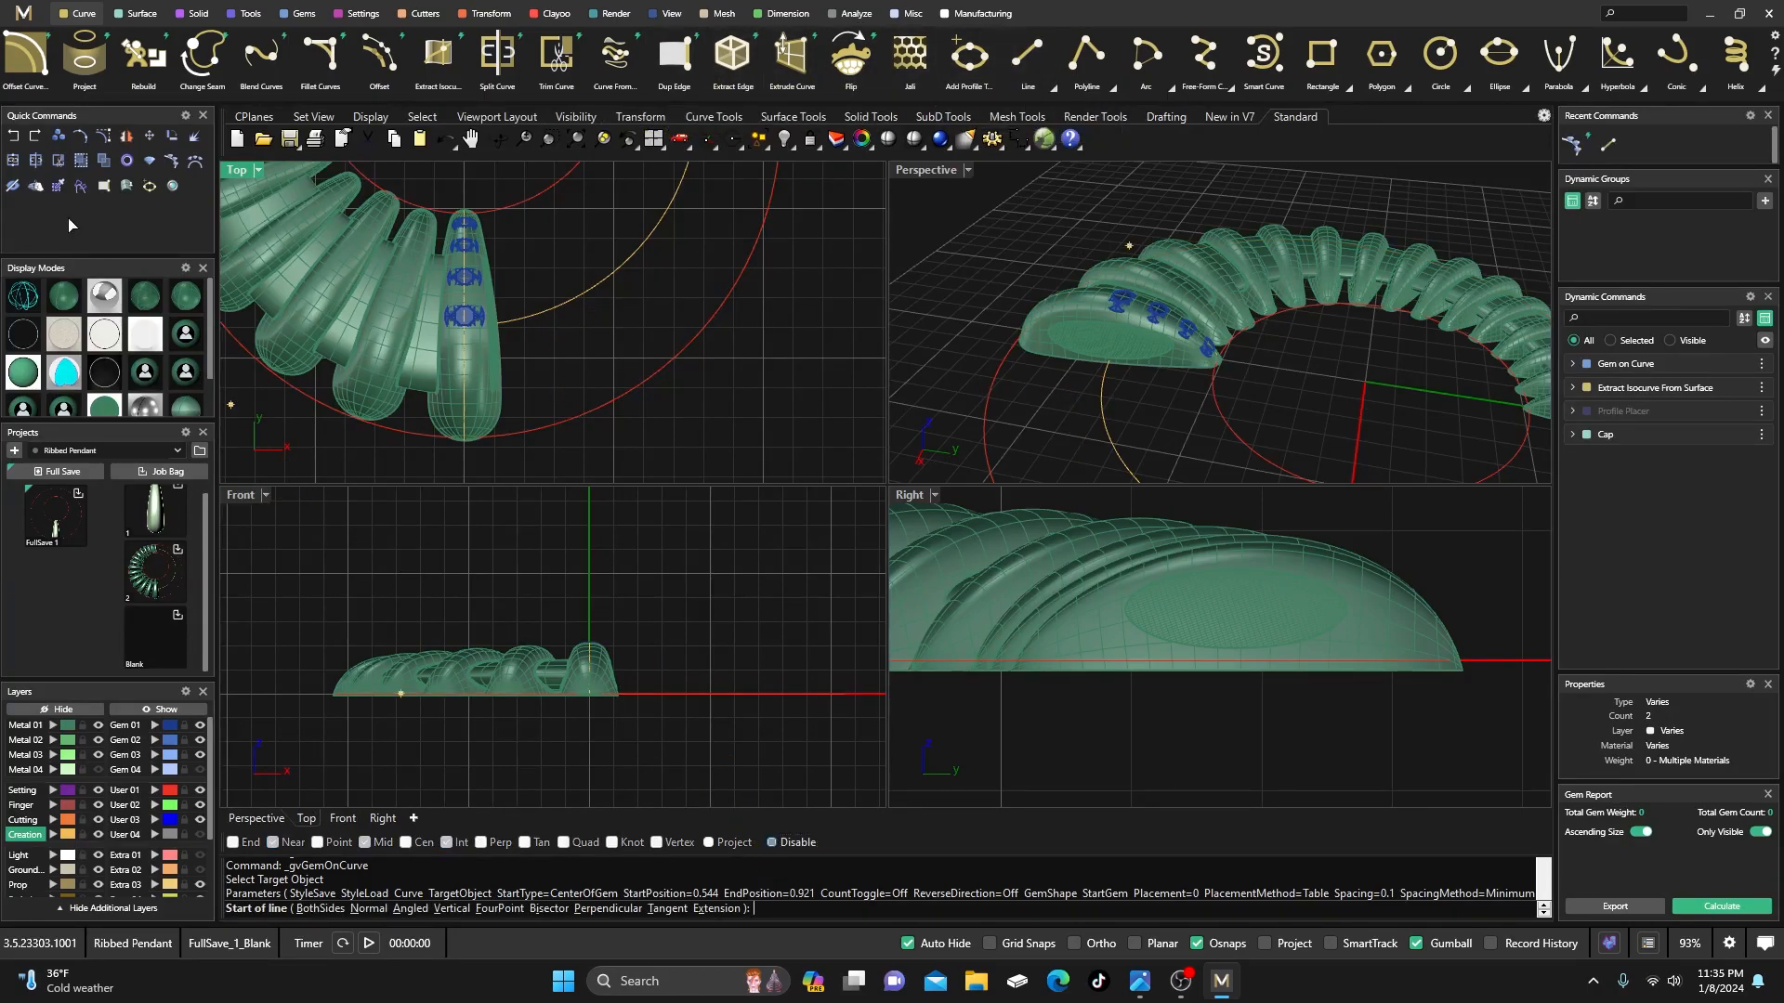
click(13, 161)
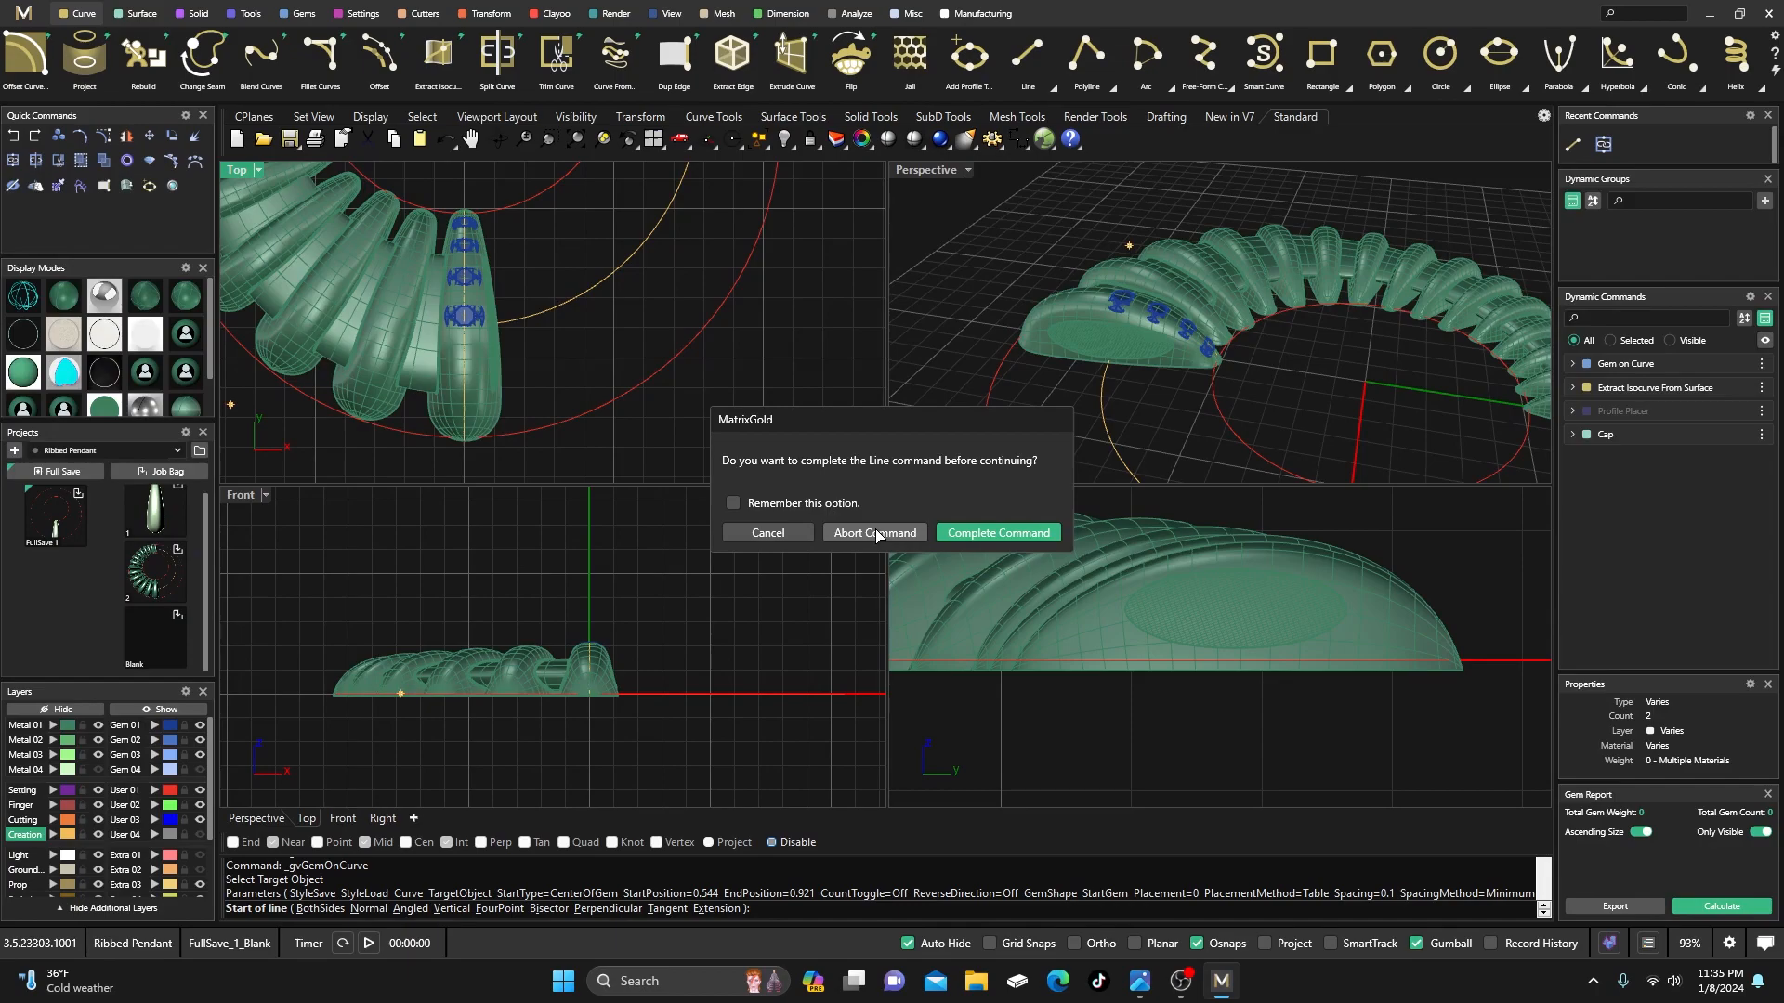
click(773, 532)
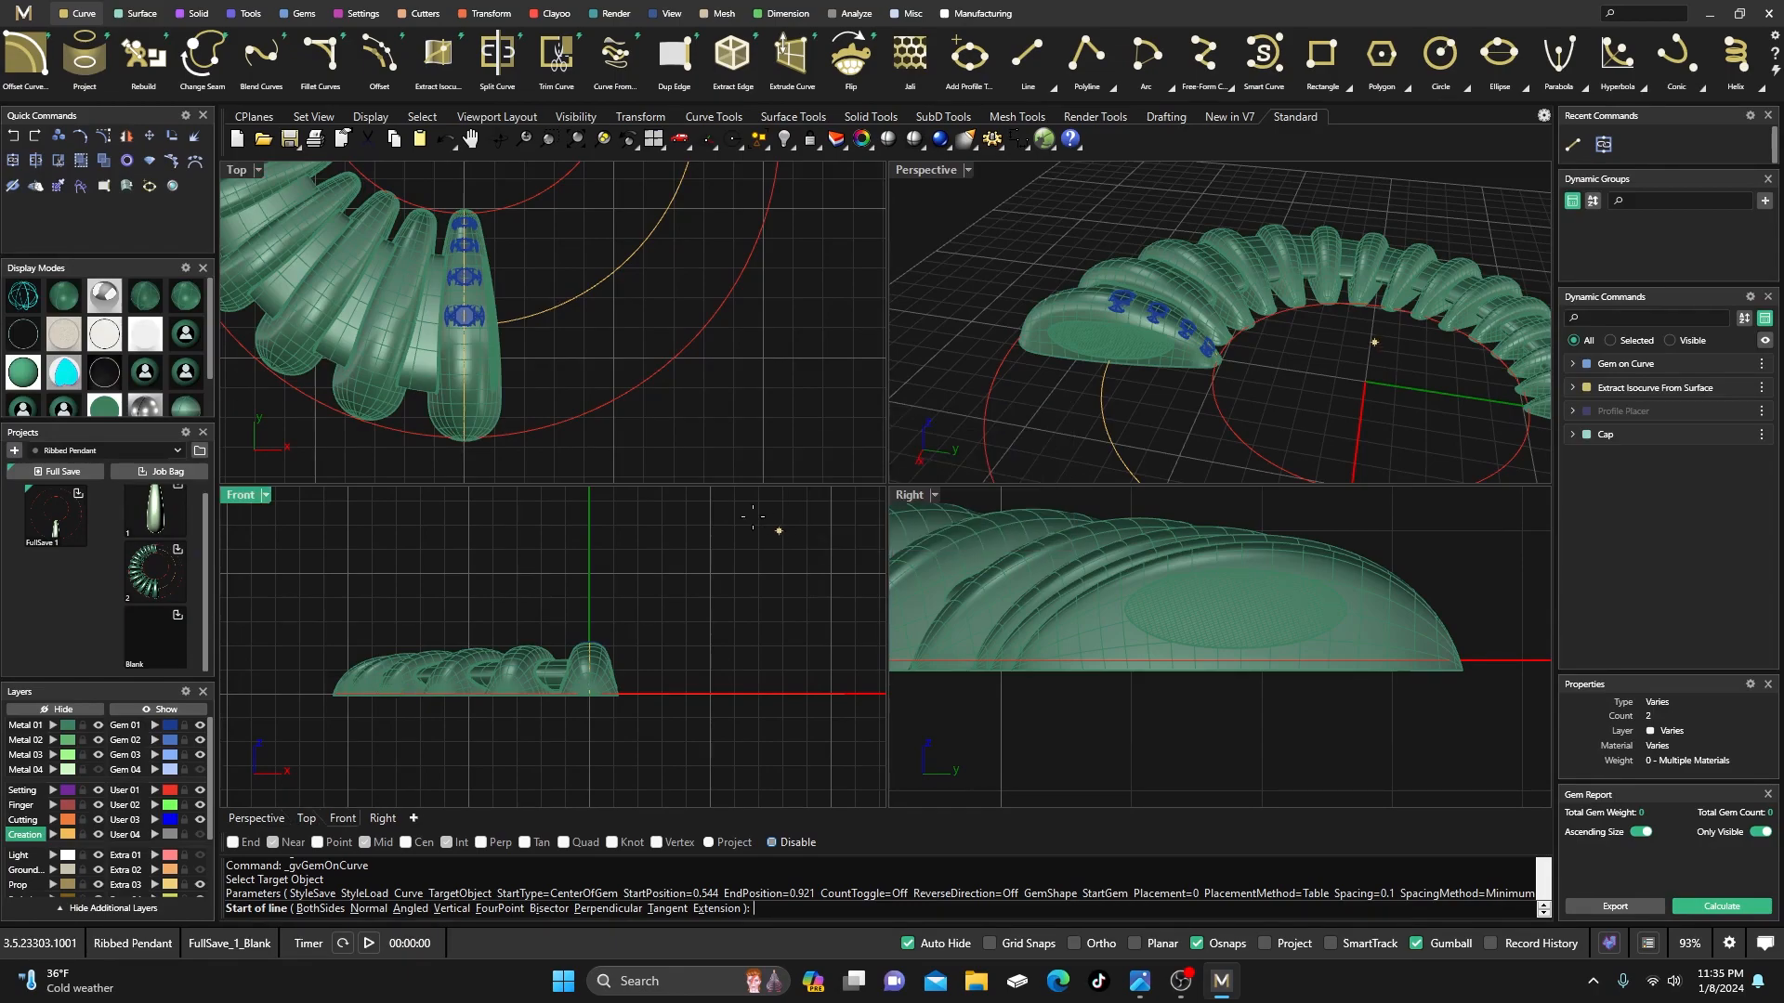
- Switch the display to wireframe and draw a slightly slanted line on the wide-end rib from beside the largest gem past the outer circle
click(37, 293)
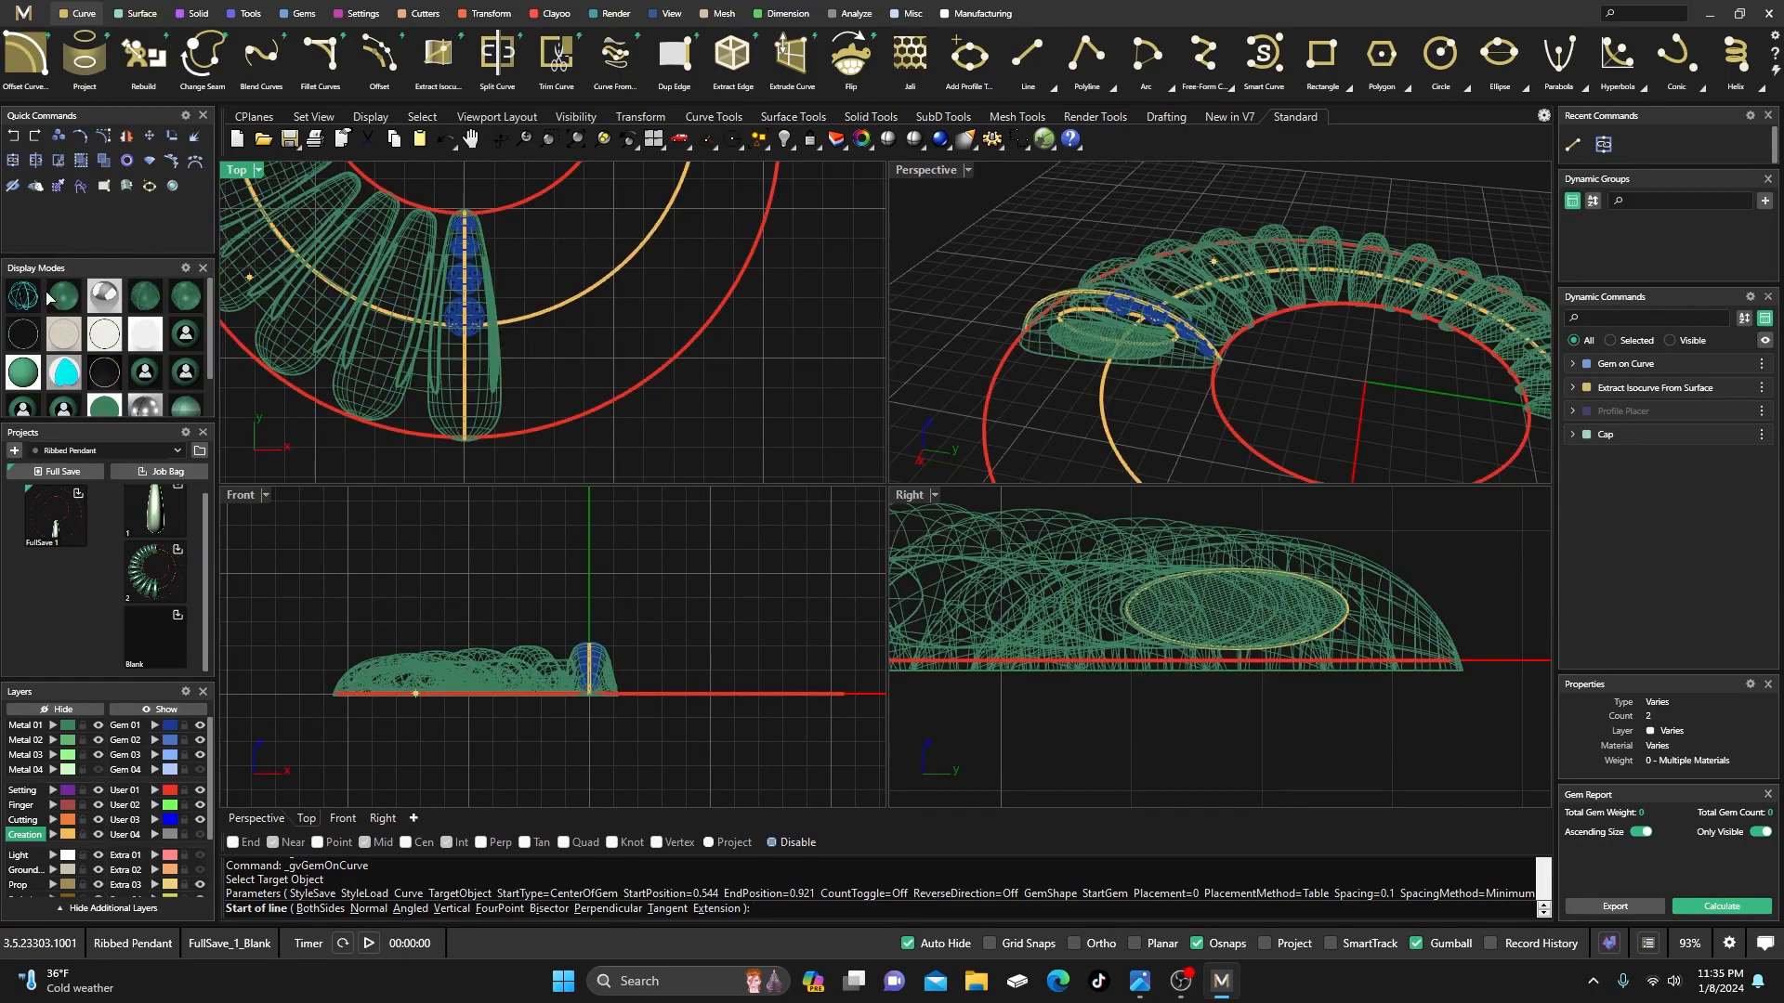
scroll(484, 378, up, 5)
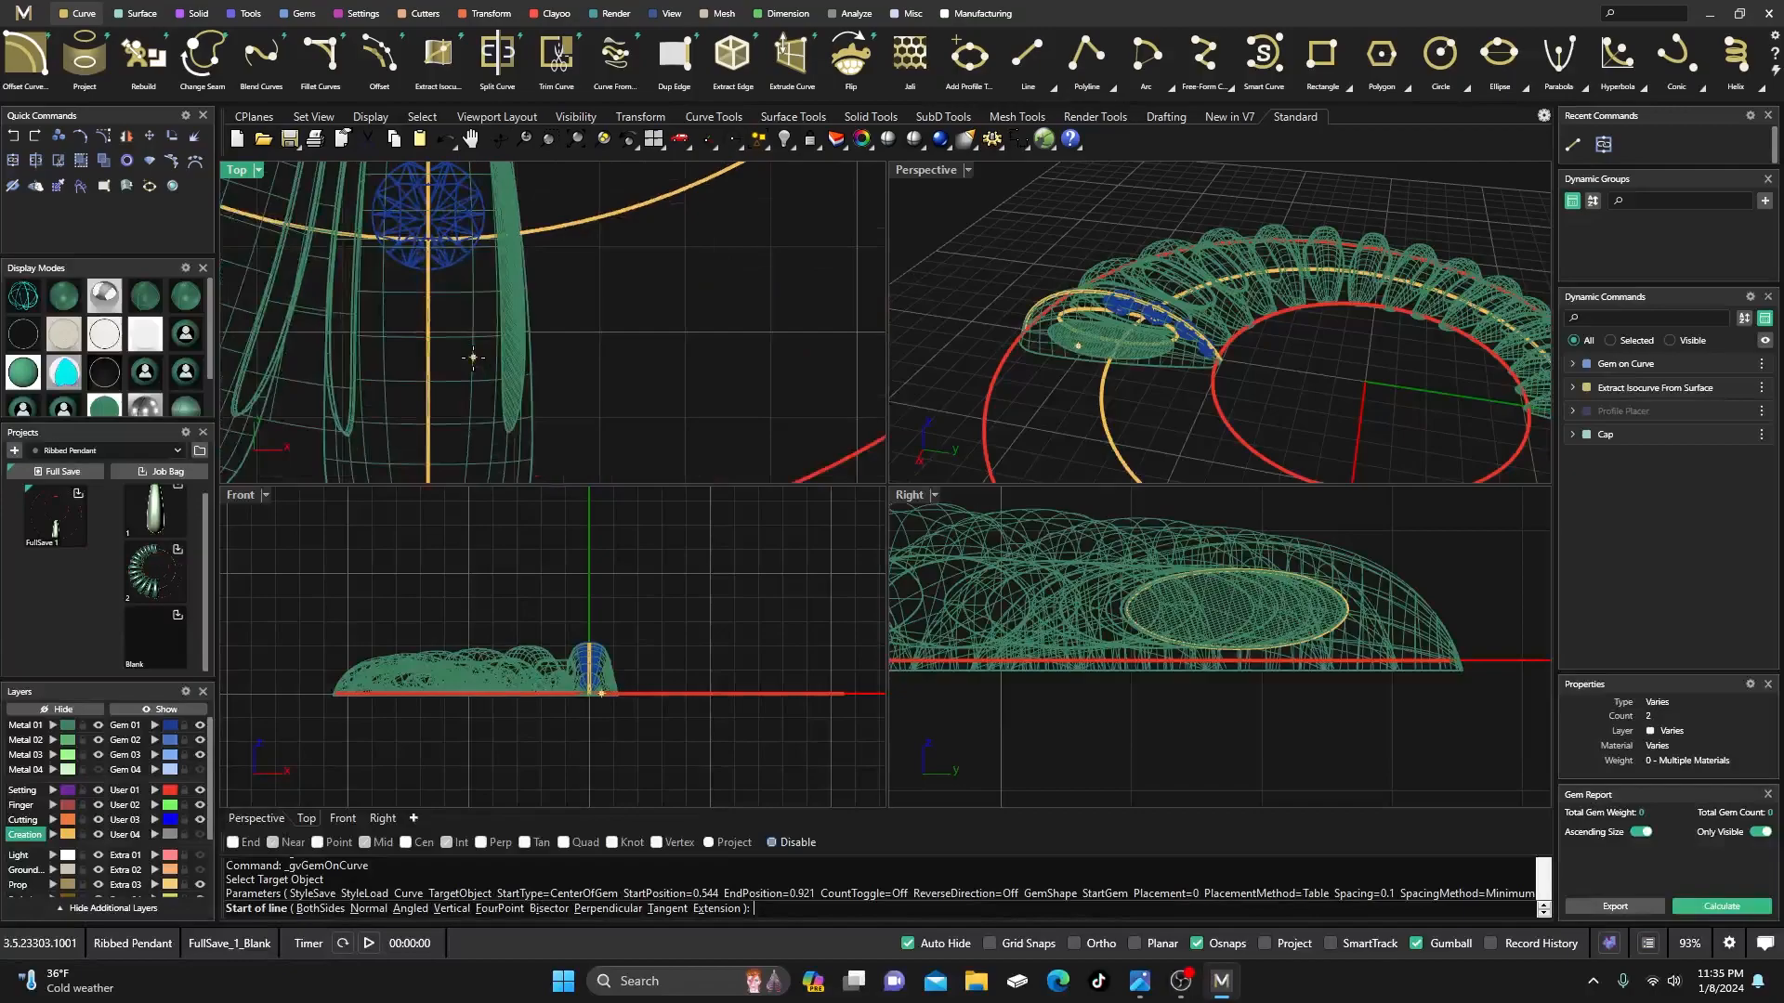
click(460, 275)
scroll(460, 275, down, 3)
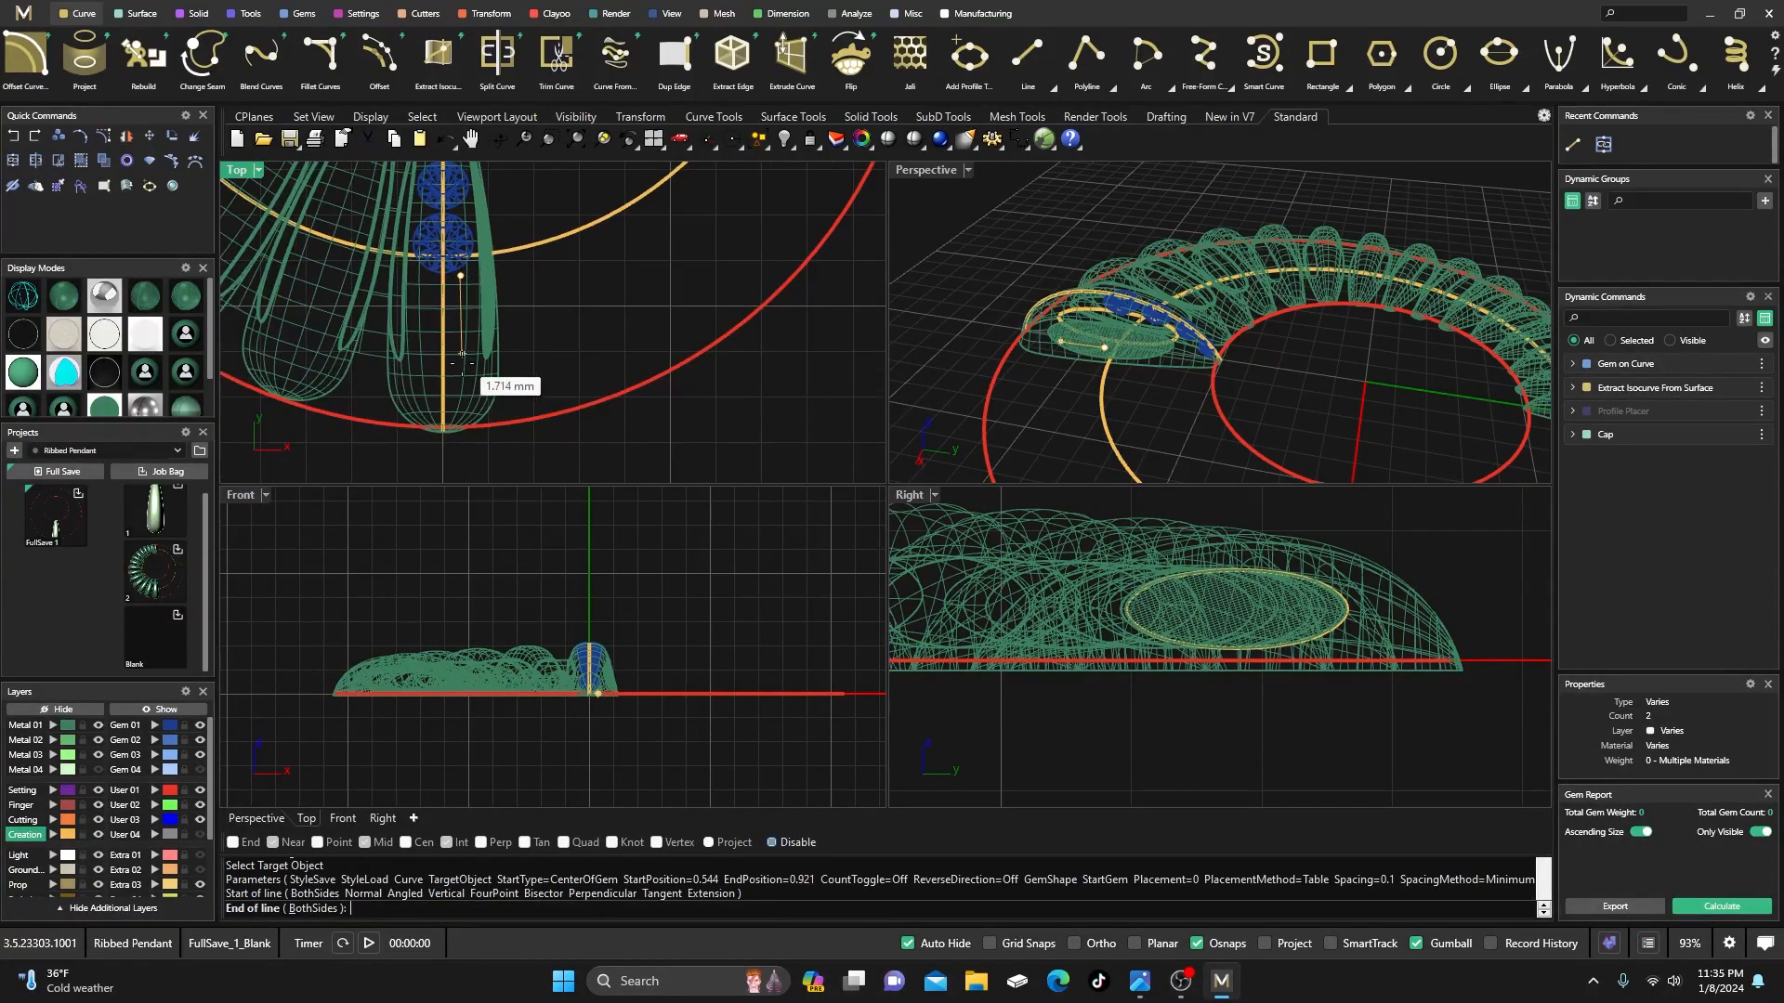
click(470, 454)
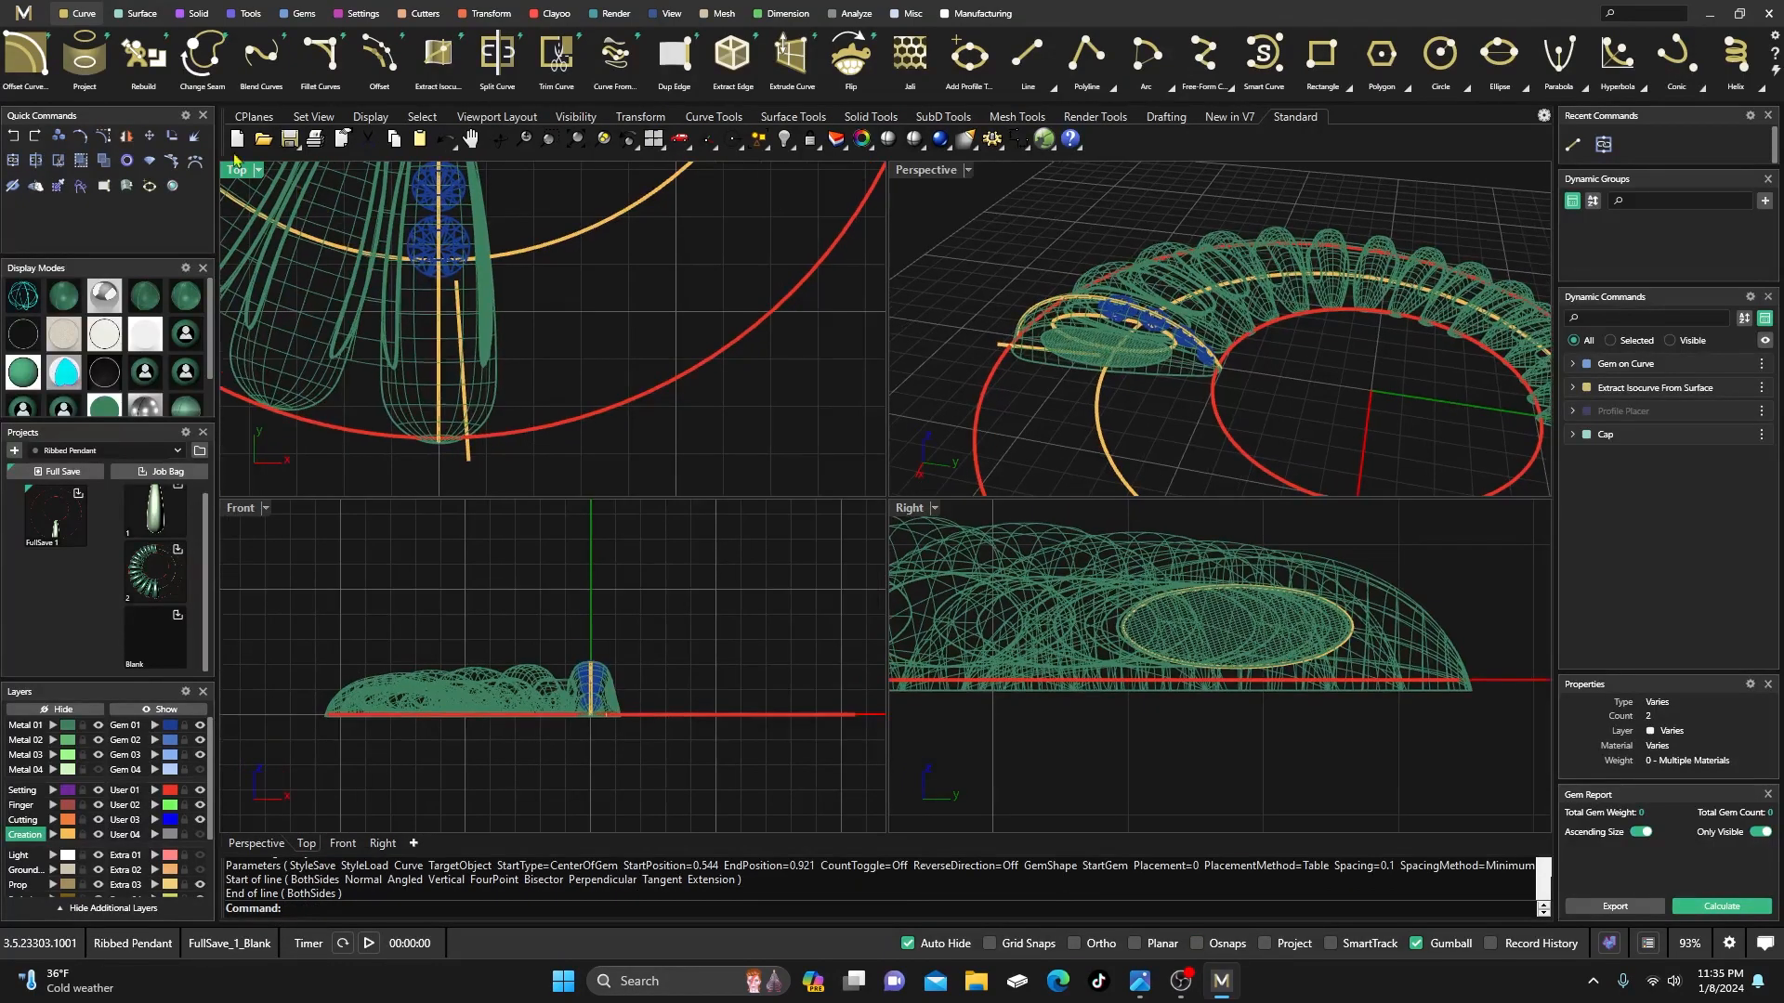
- Project the slanted guide line onto the wide-end rib with the direction set to ProjectToTop
click(84, 55)
click(468, 459)
key(Return)
click(420, 382)
key(Return)
key(Return)
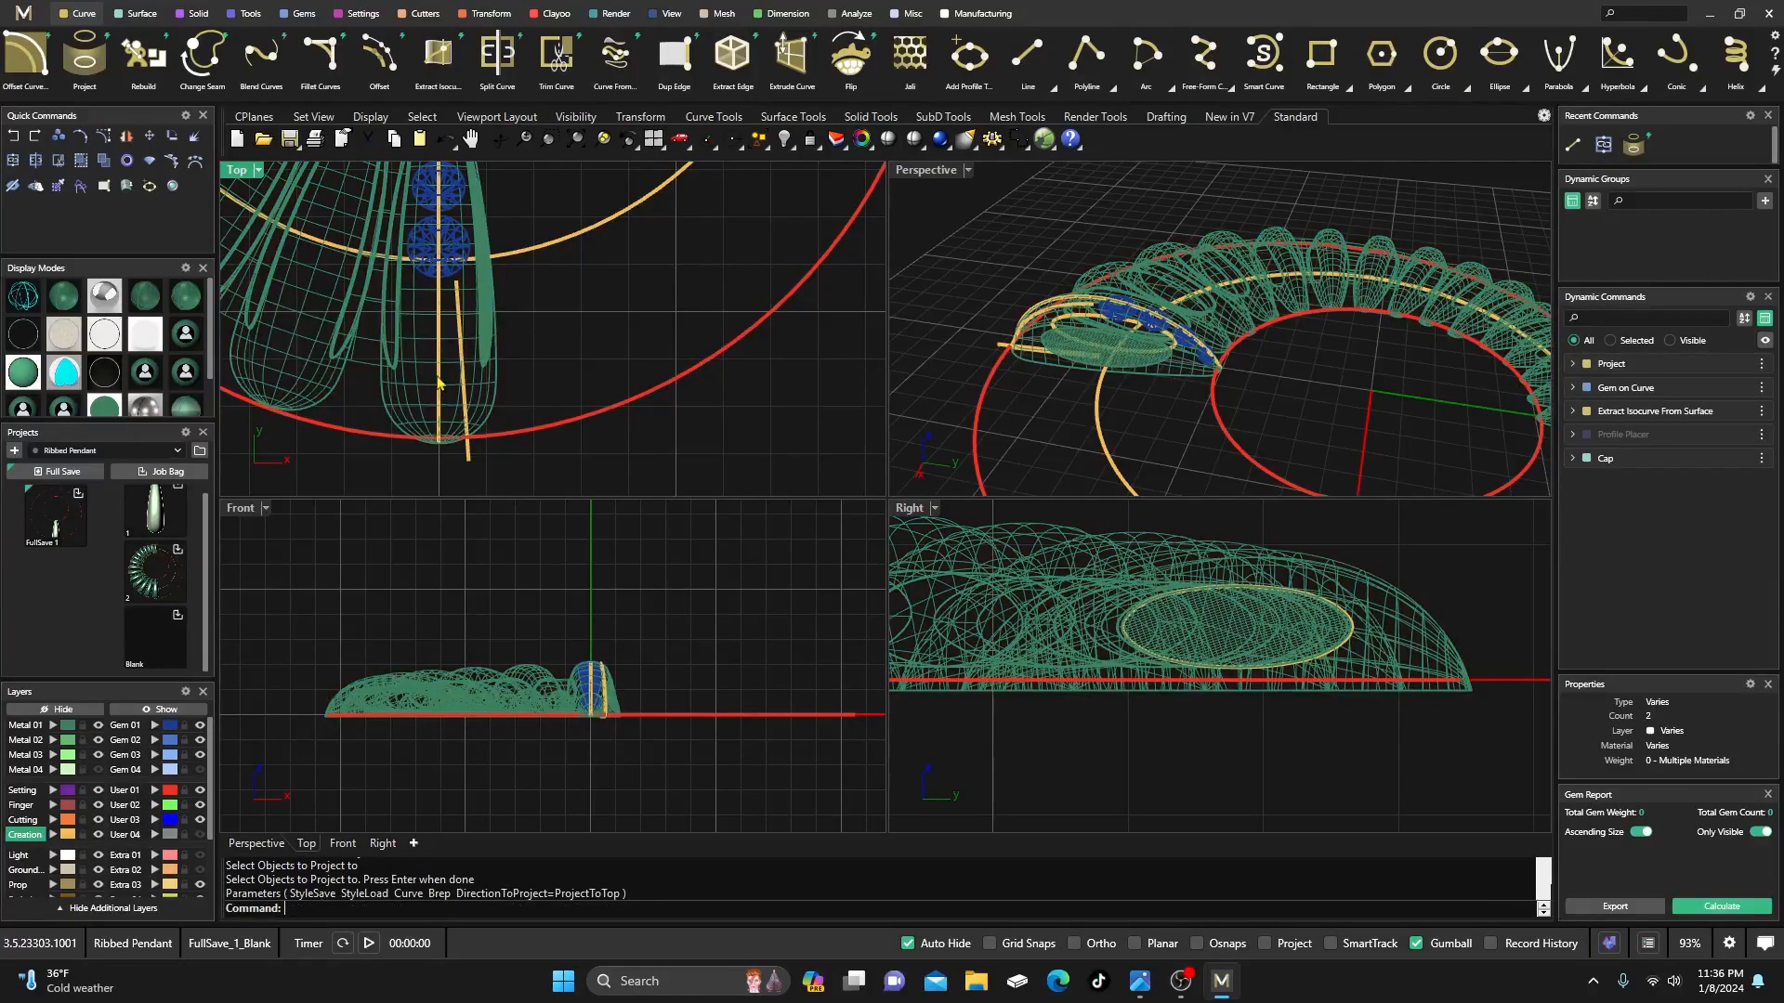
- Start a Gem on Curve row on the projected curve in shaded display, with the ribbed body as target object
scroll(1017, 316, up, 6)
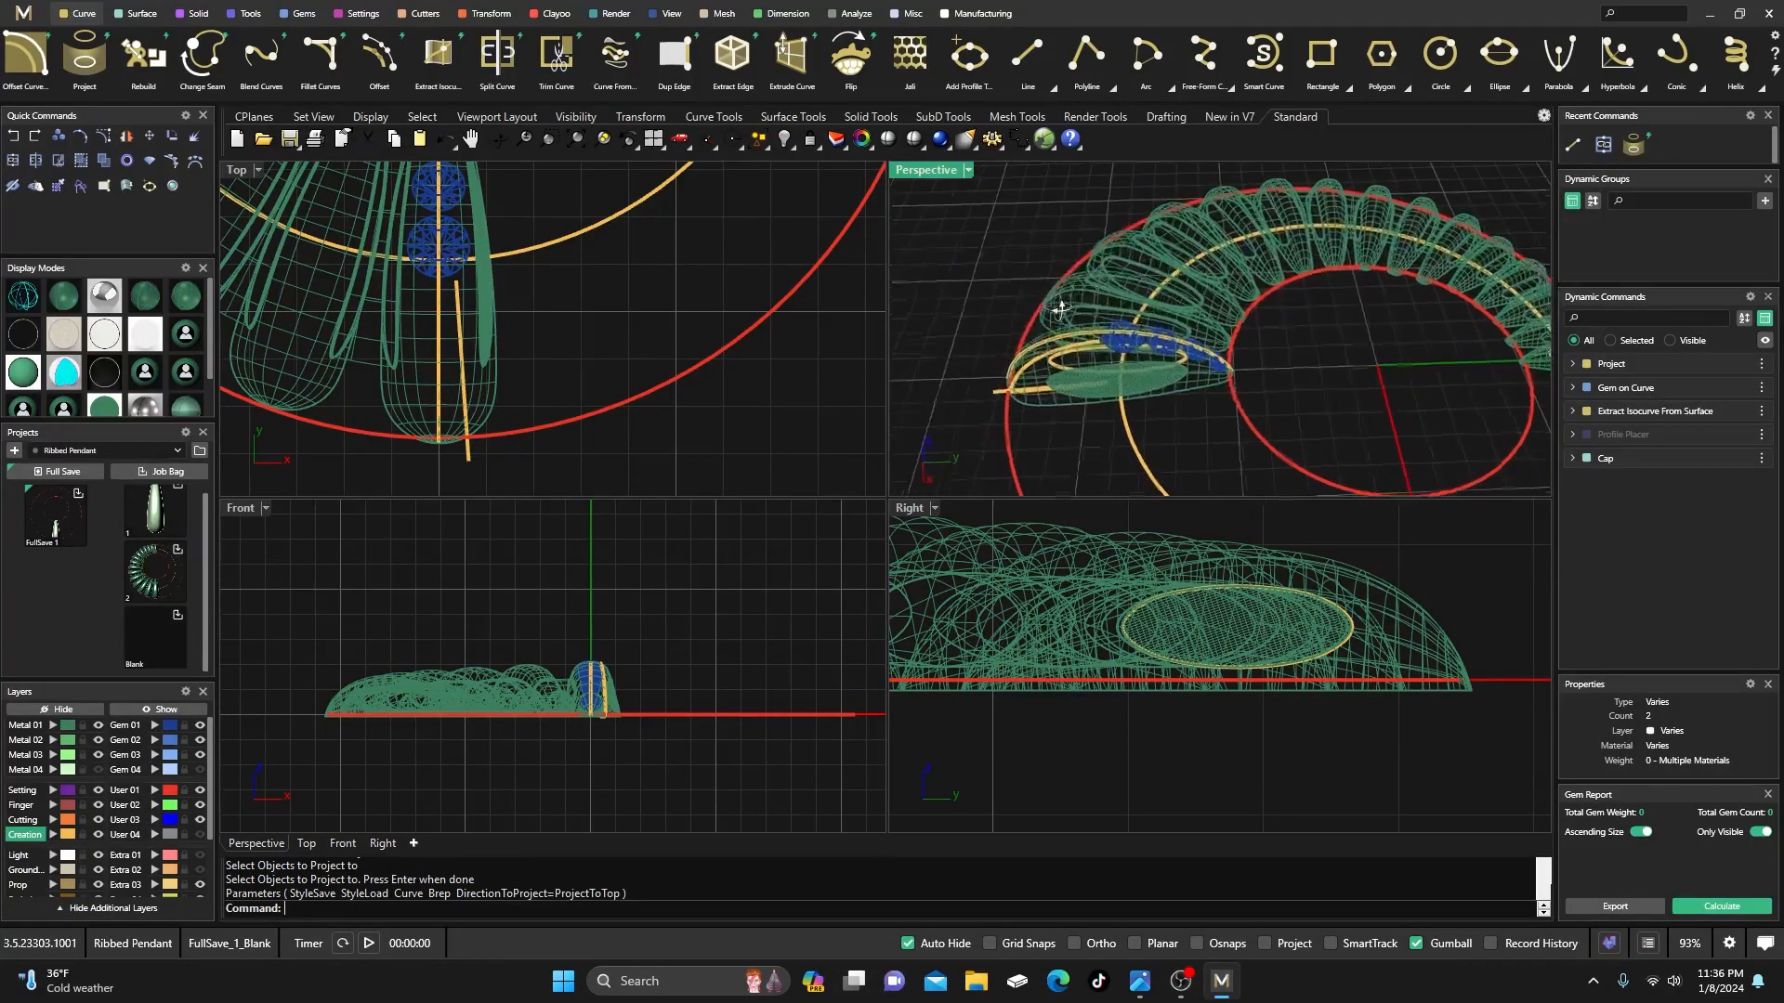
click(1015, 360)
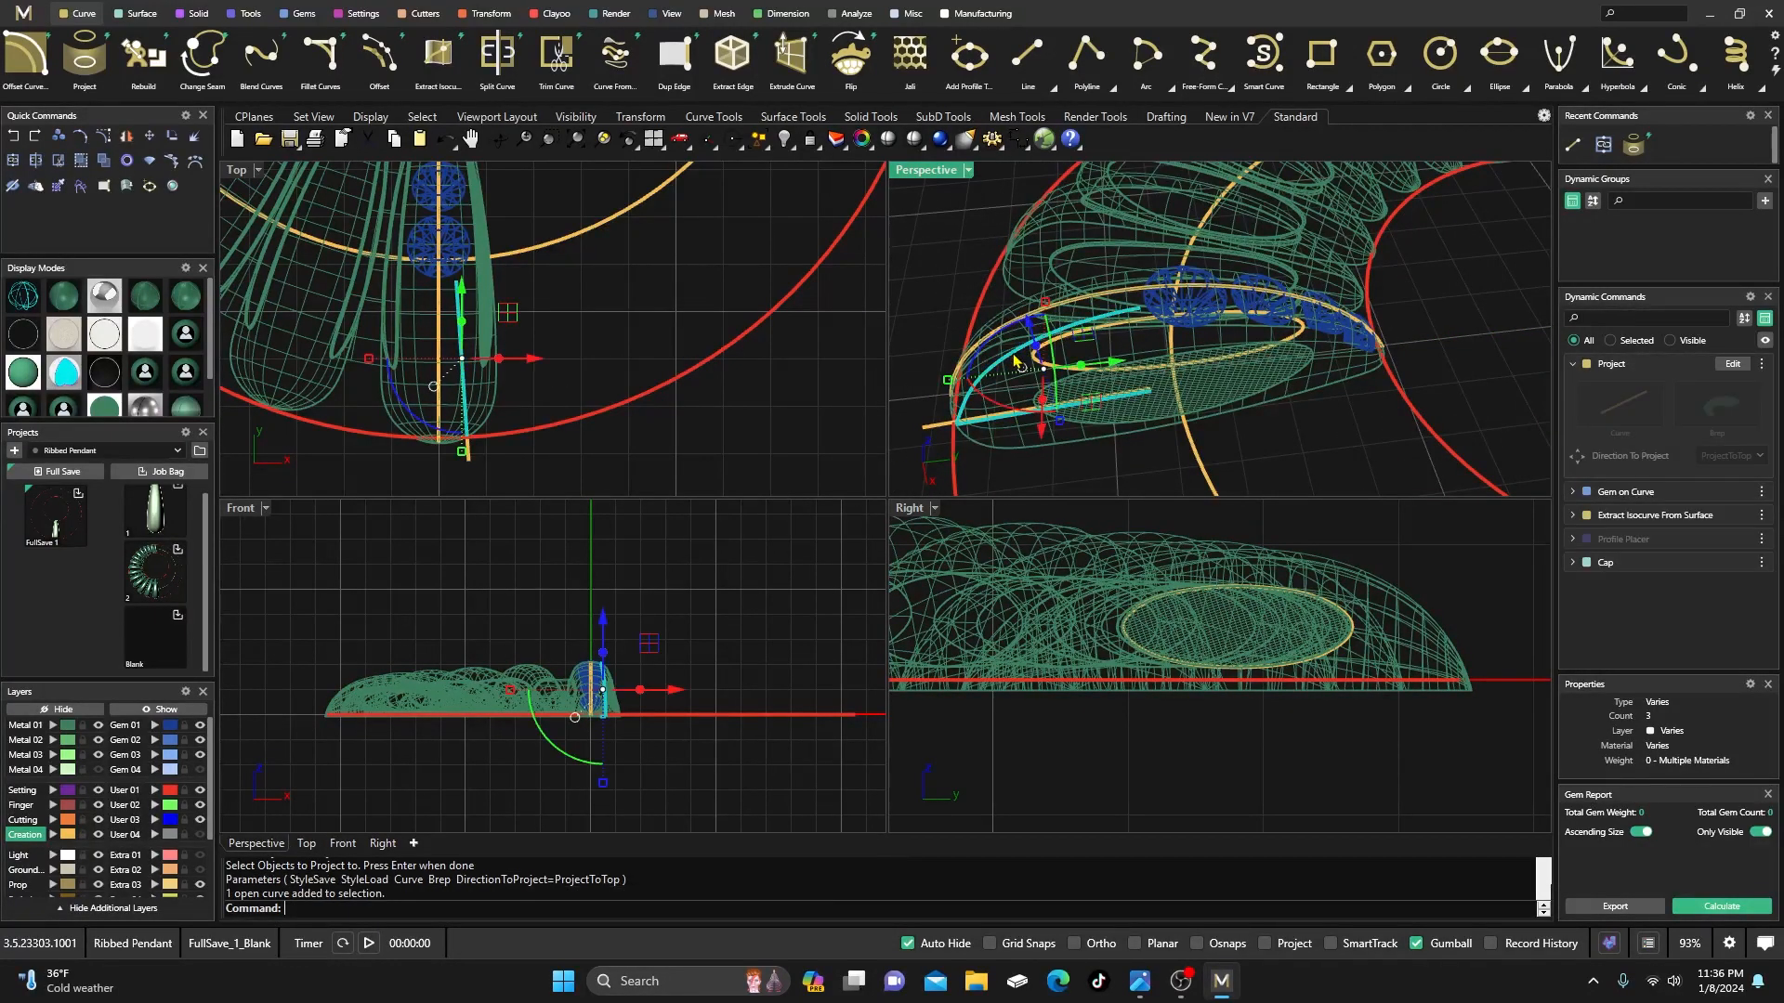
click(310, 16)
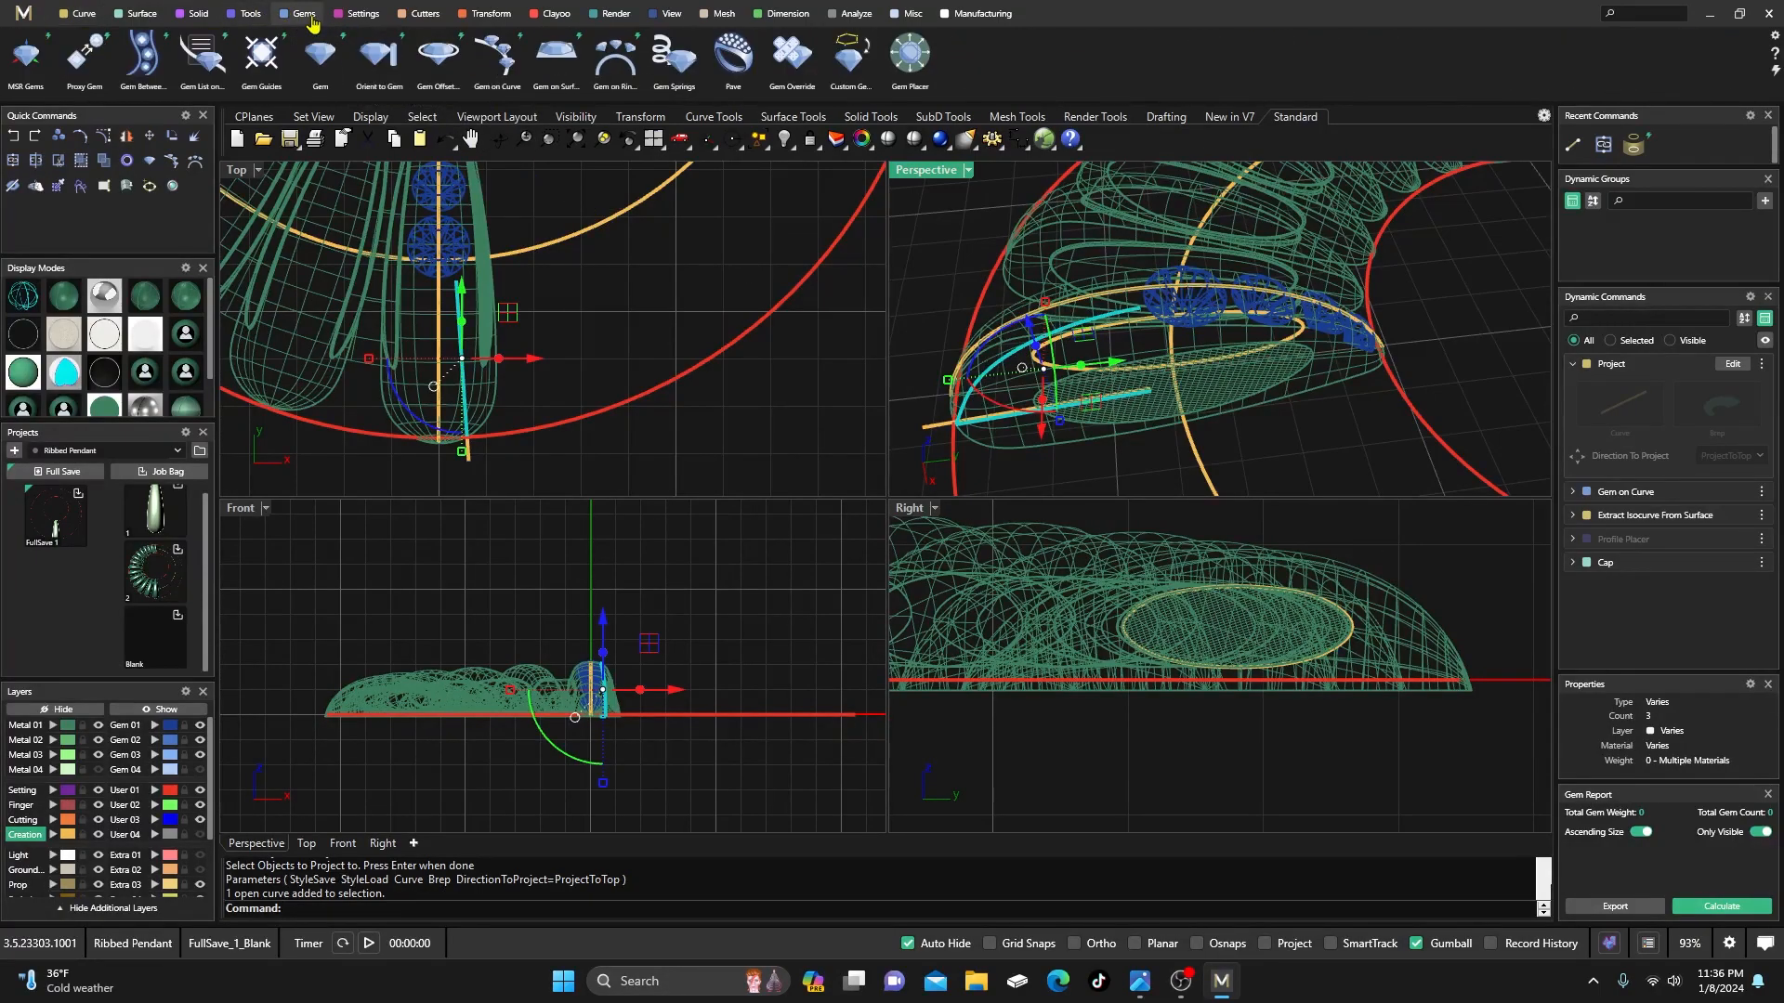
click(496, 55)
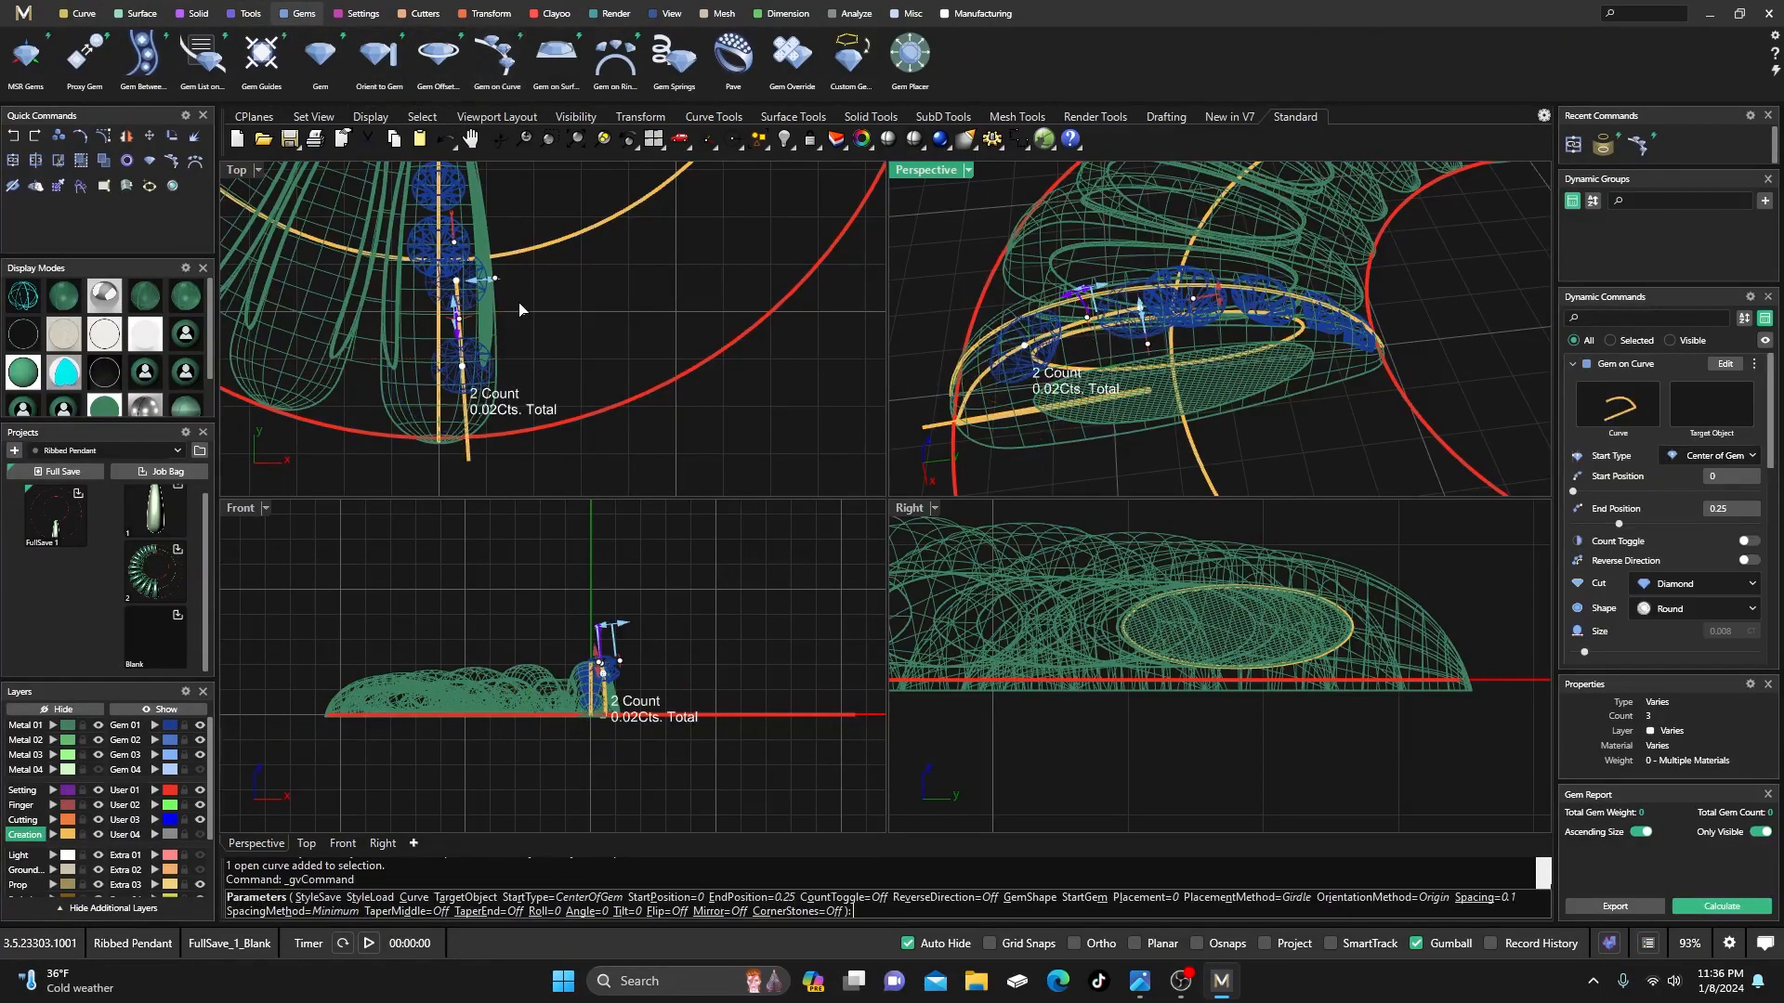
click(69, 292)
right_drag(786, 303, 846, 342)
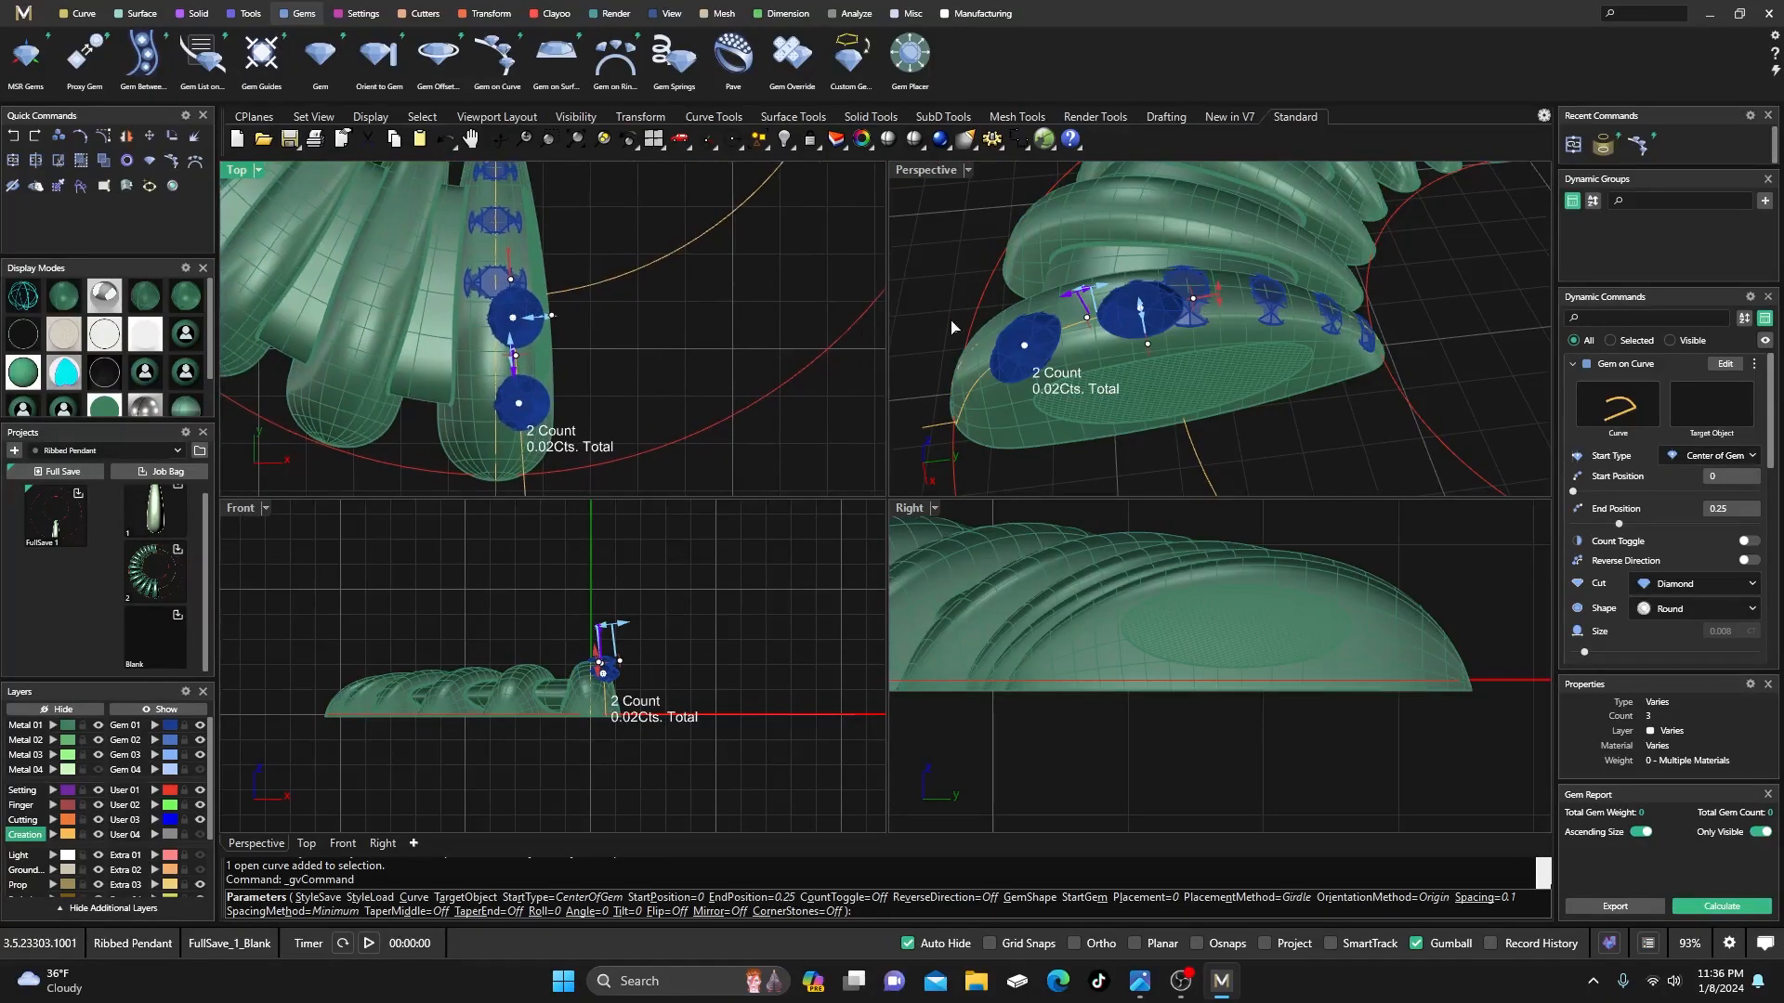
click(1692, 409)
click(1090, 347)
right_click(1061, 402)
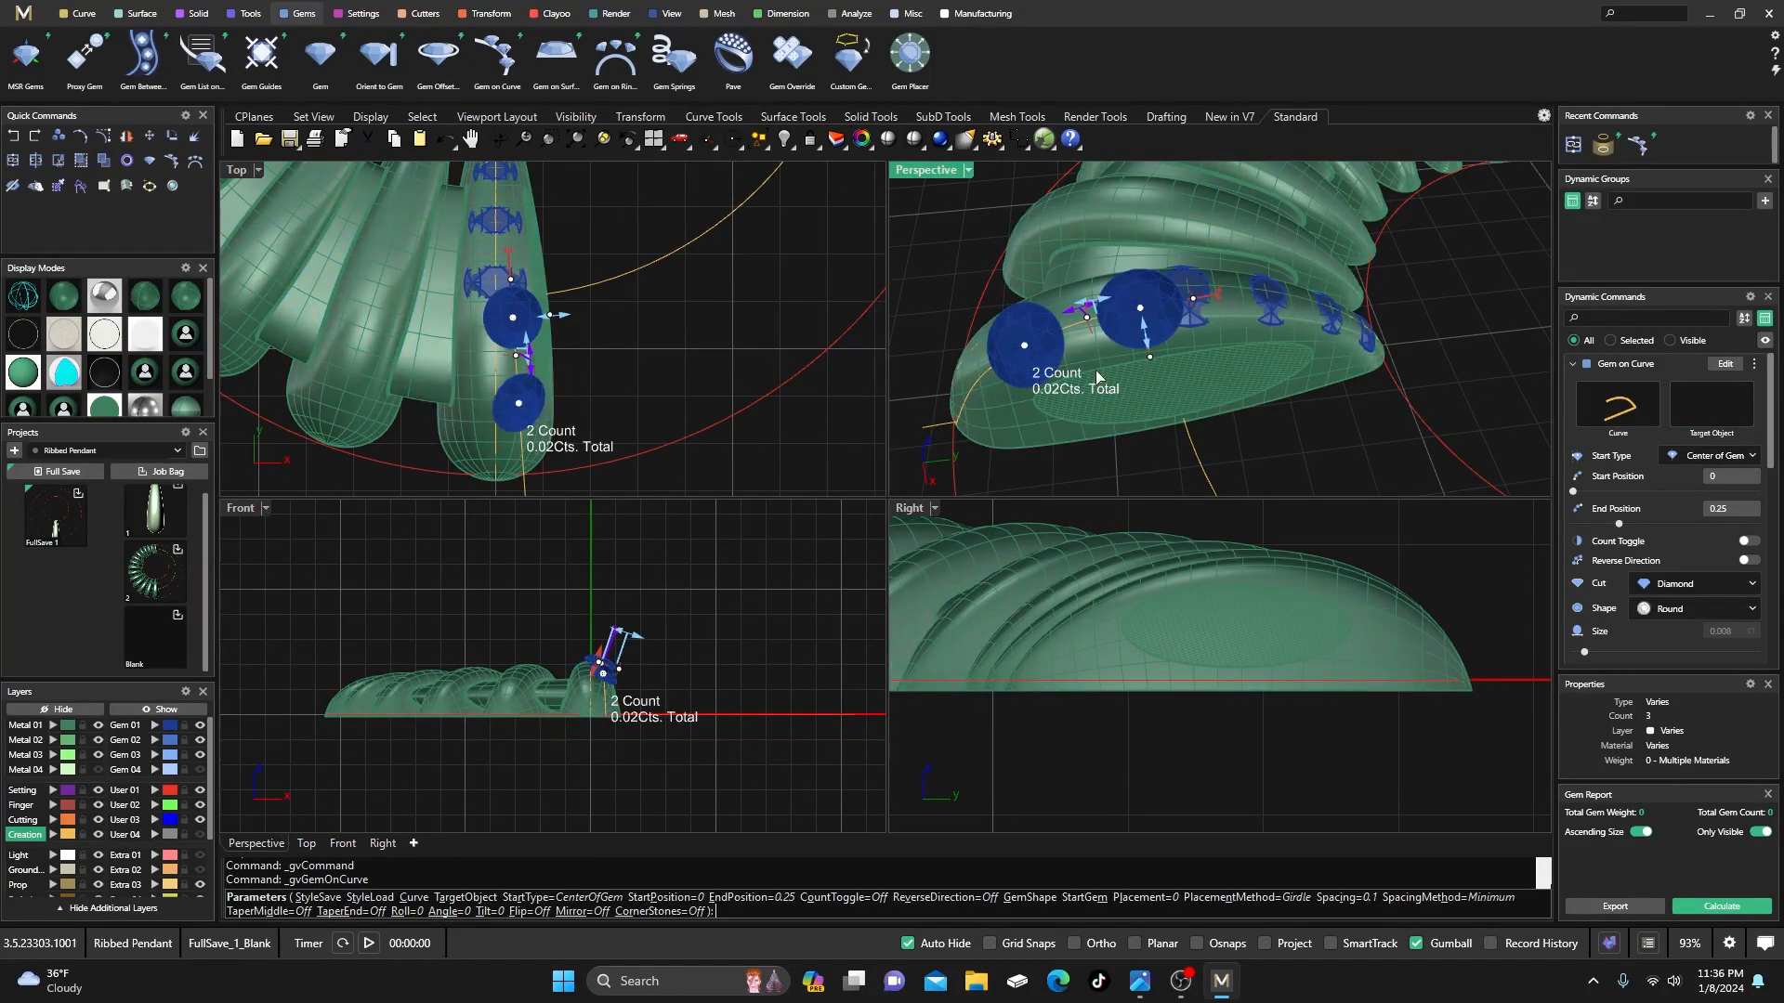
- Extend the side gem row to an end position of about 0.461 and set the gem length to 0.80 mm
drag(1024, 345, 961, 416)
drag(1125, 294, 1121, 282)
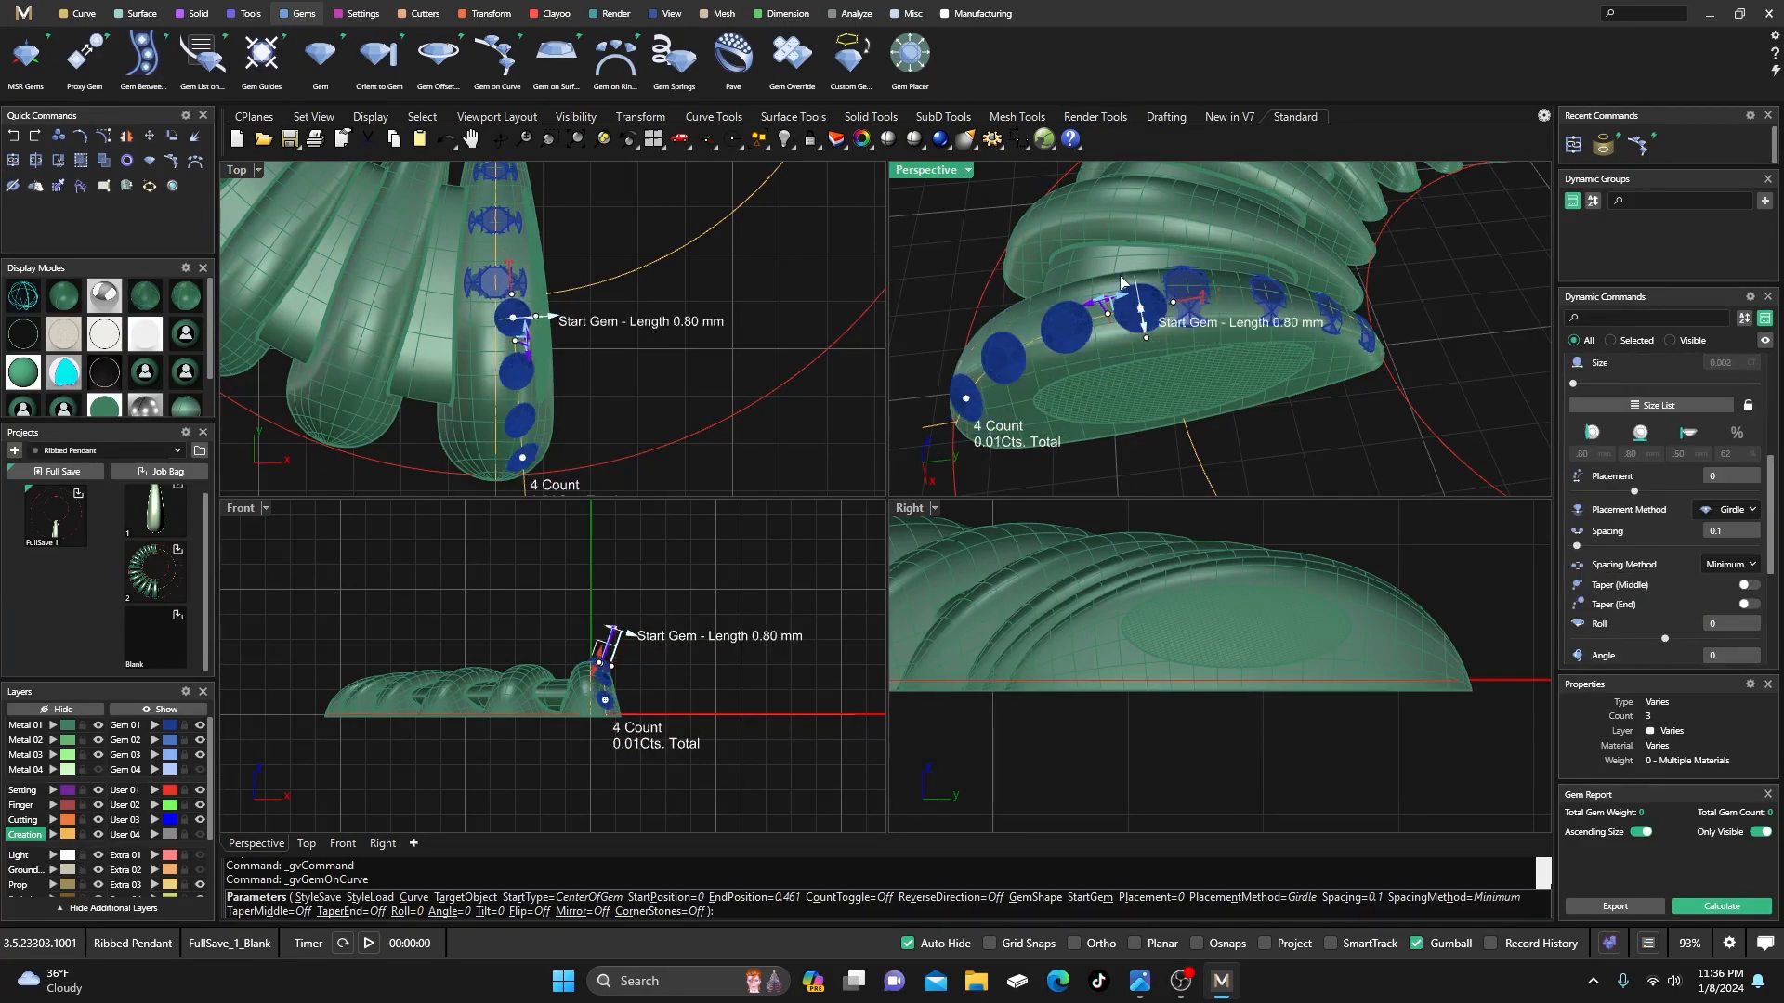
right_drag(1120, 282, 1008, 258)
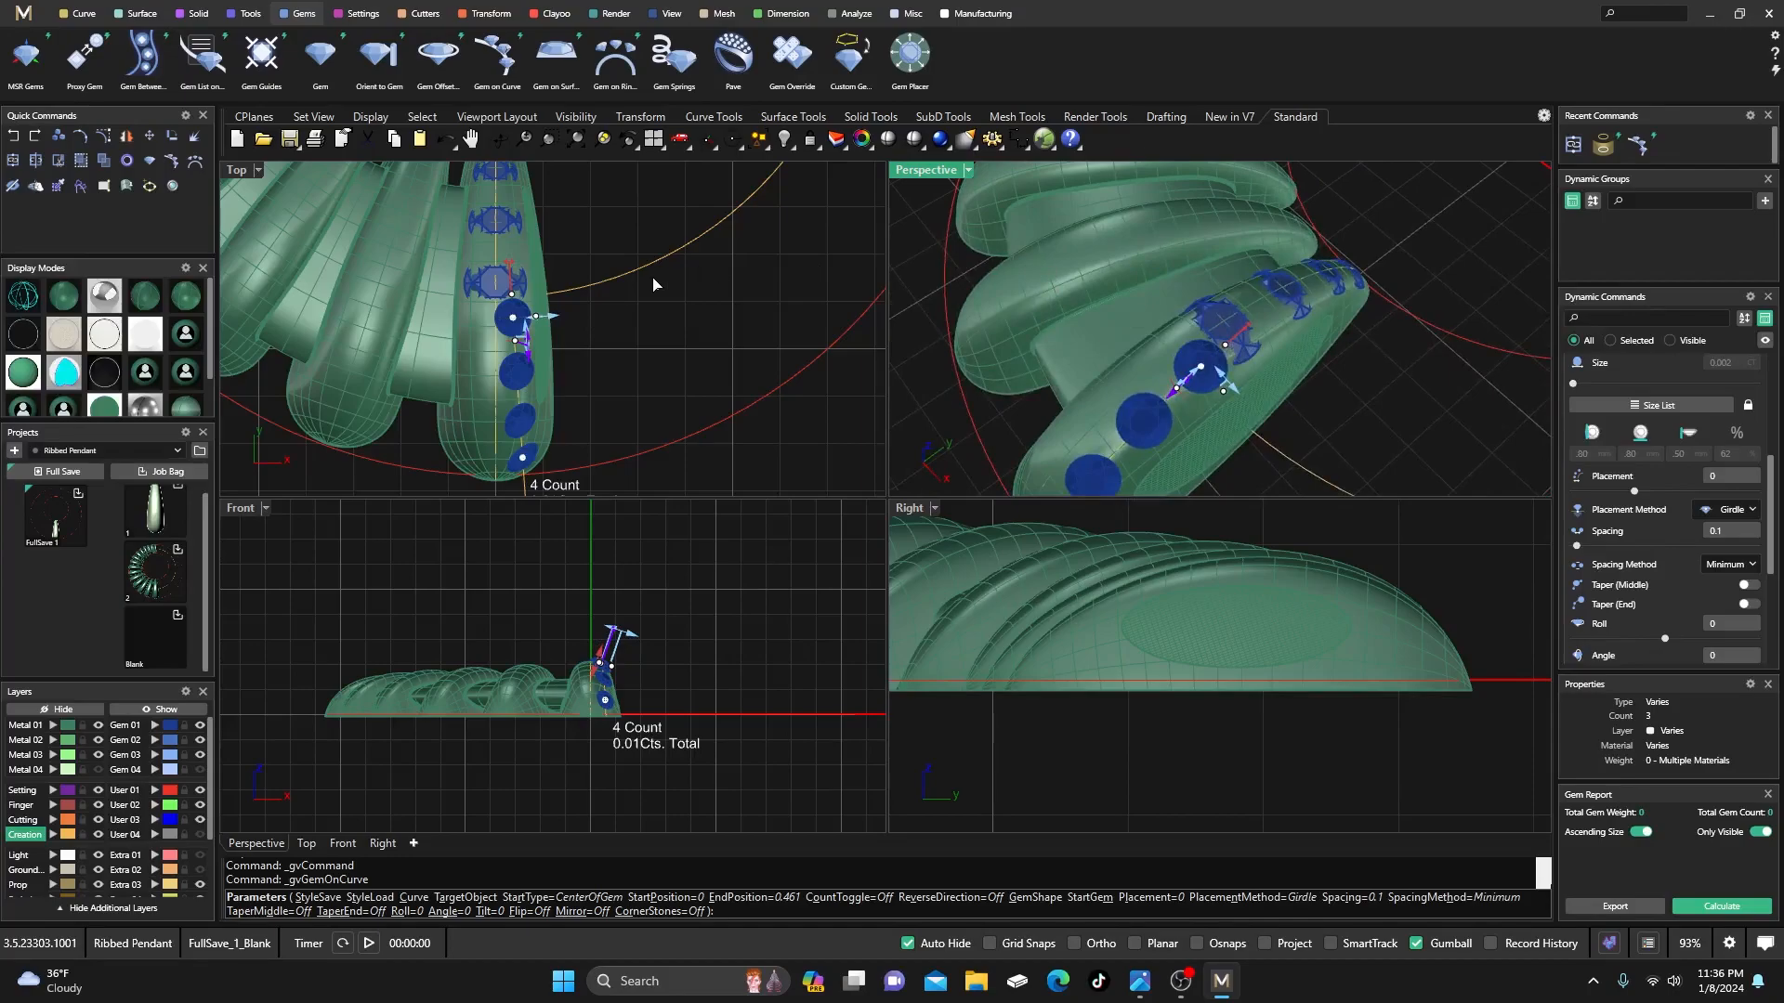
- Move the side gem row's start position to about 0.068 and finish the row, ending in shaded display
scroll(514, 322, up, 2)
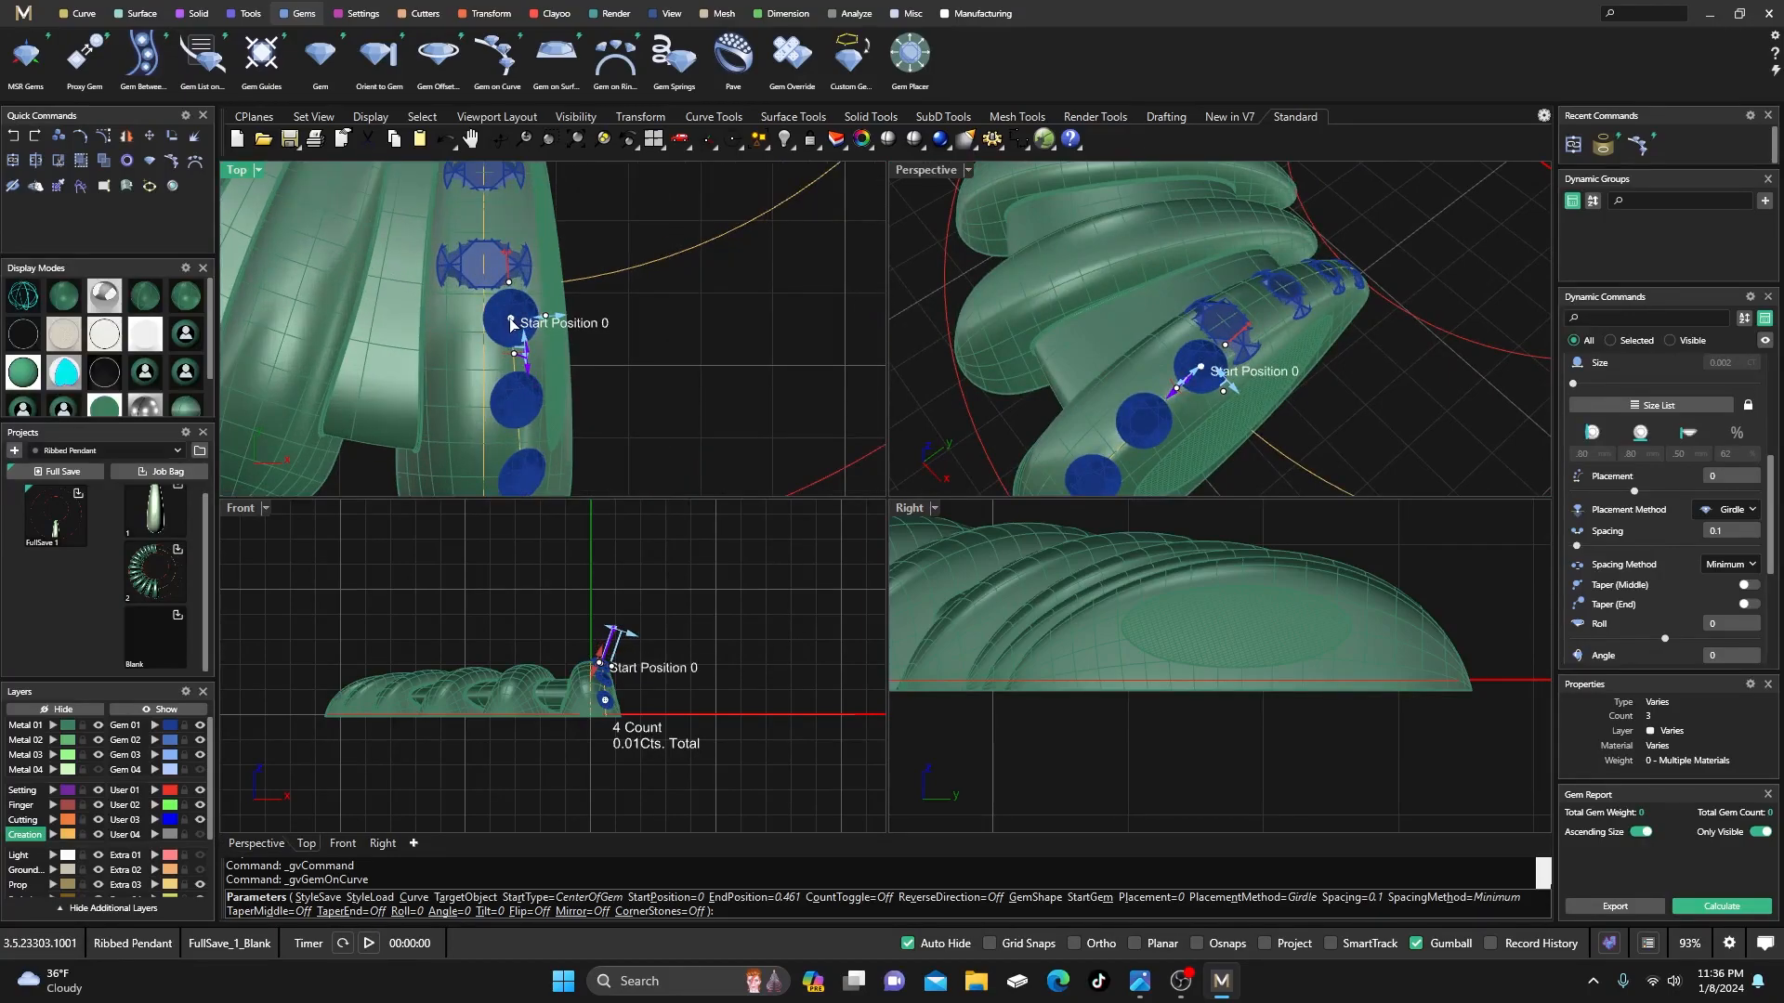
click(23, 297)
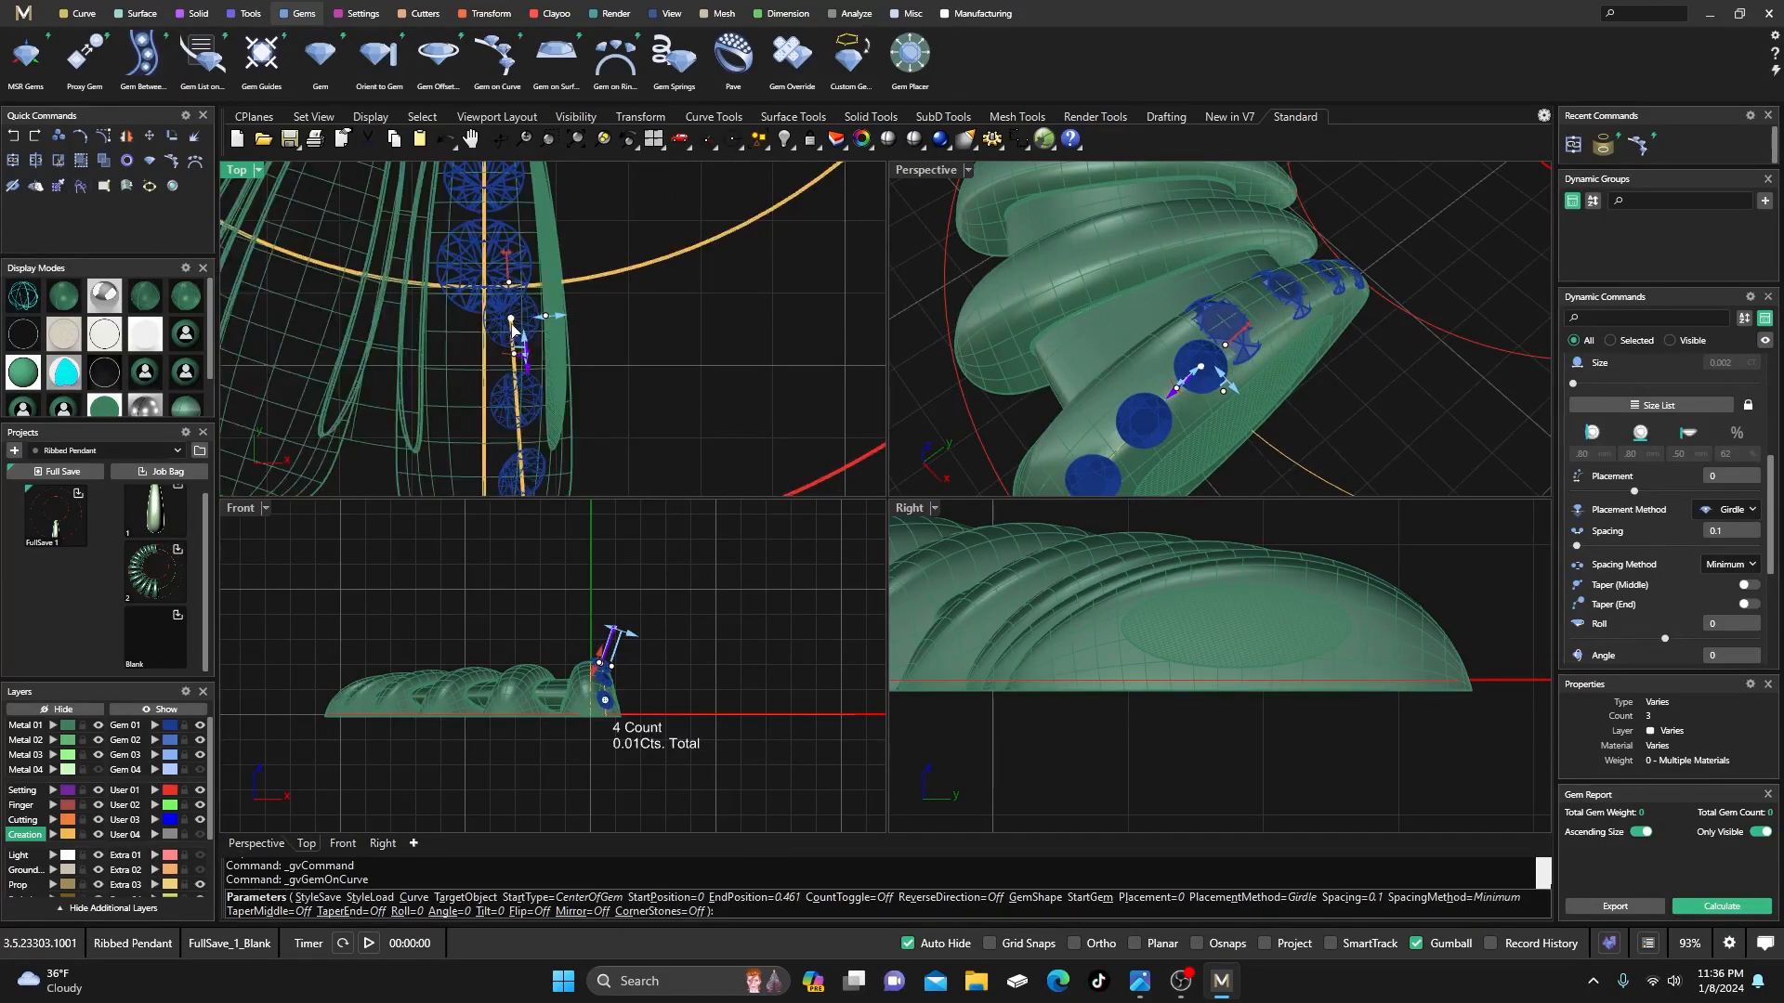
drag(512, 326, 515, 359)
right_drag(1015, 346, 1098, 337)
scroll(512, 271, down, 2)
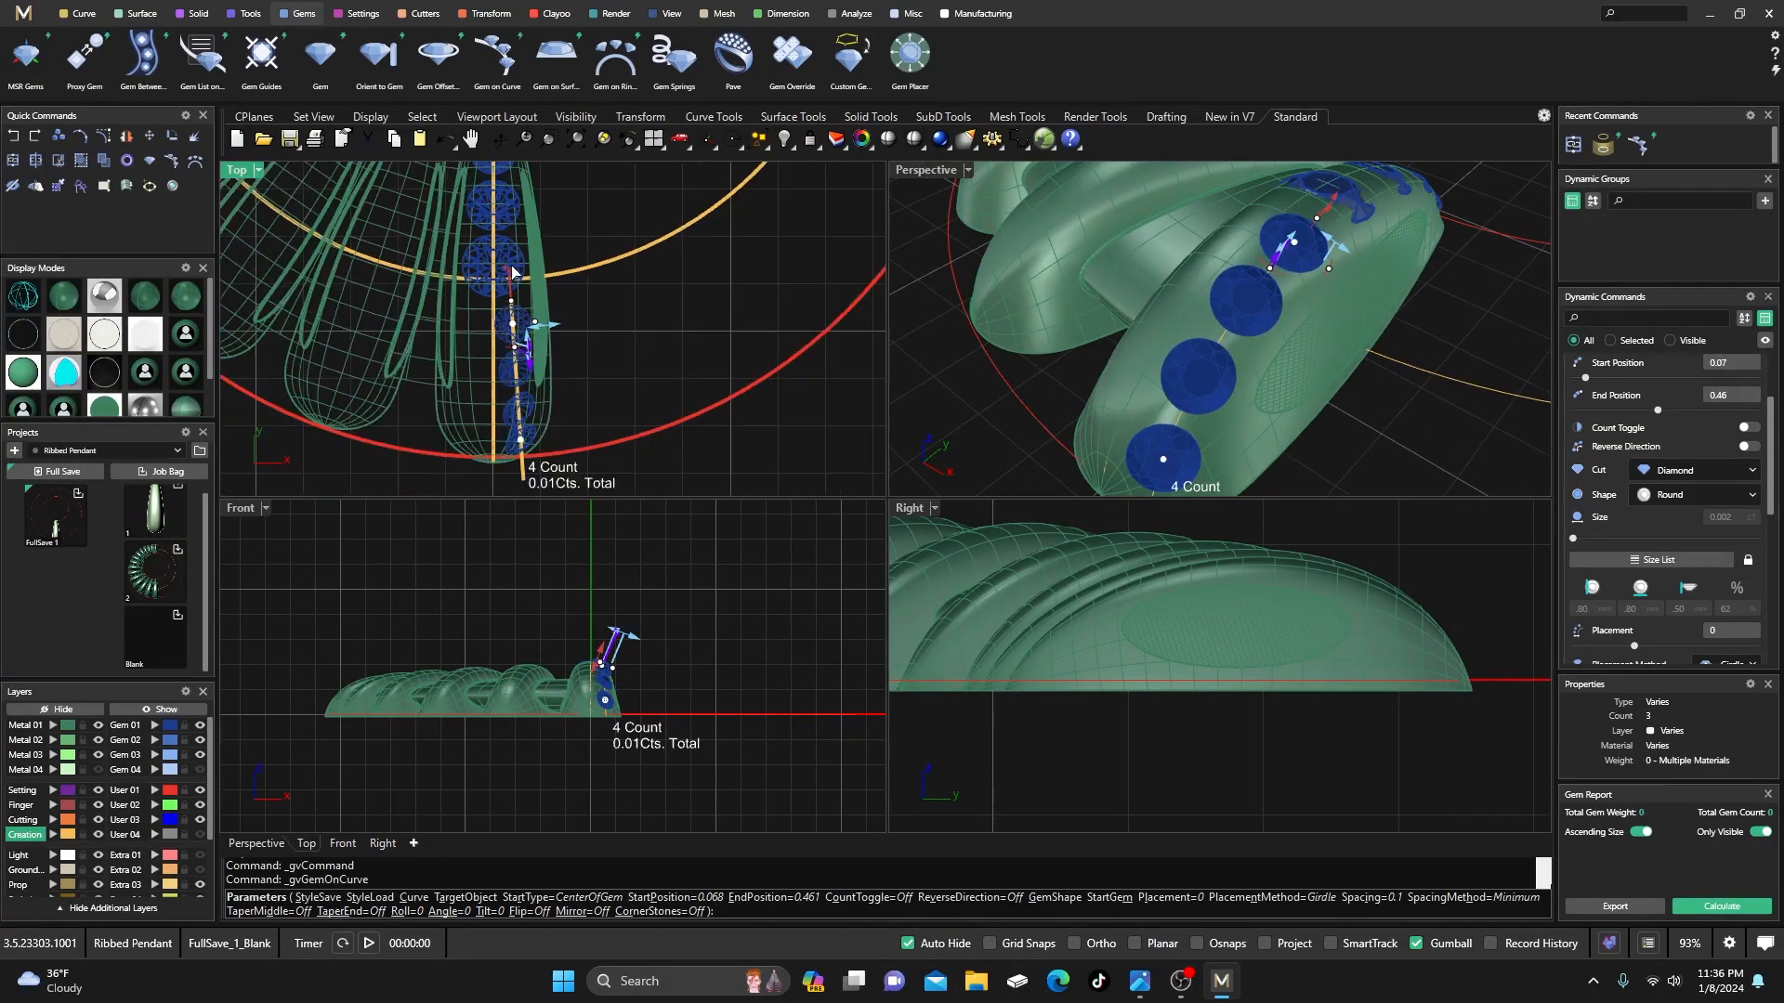
right_click(551, 316)
click(63, 296)
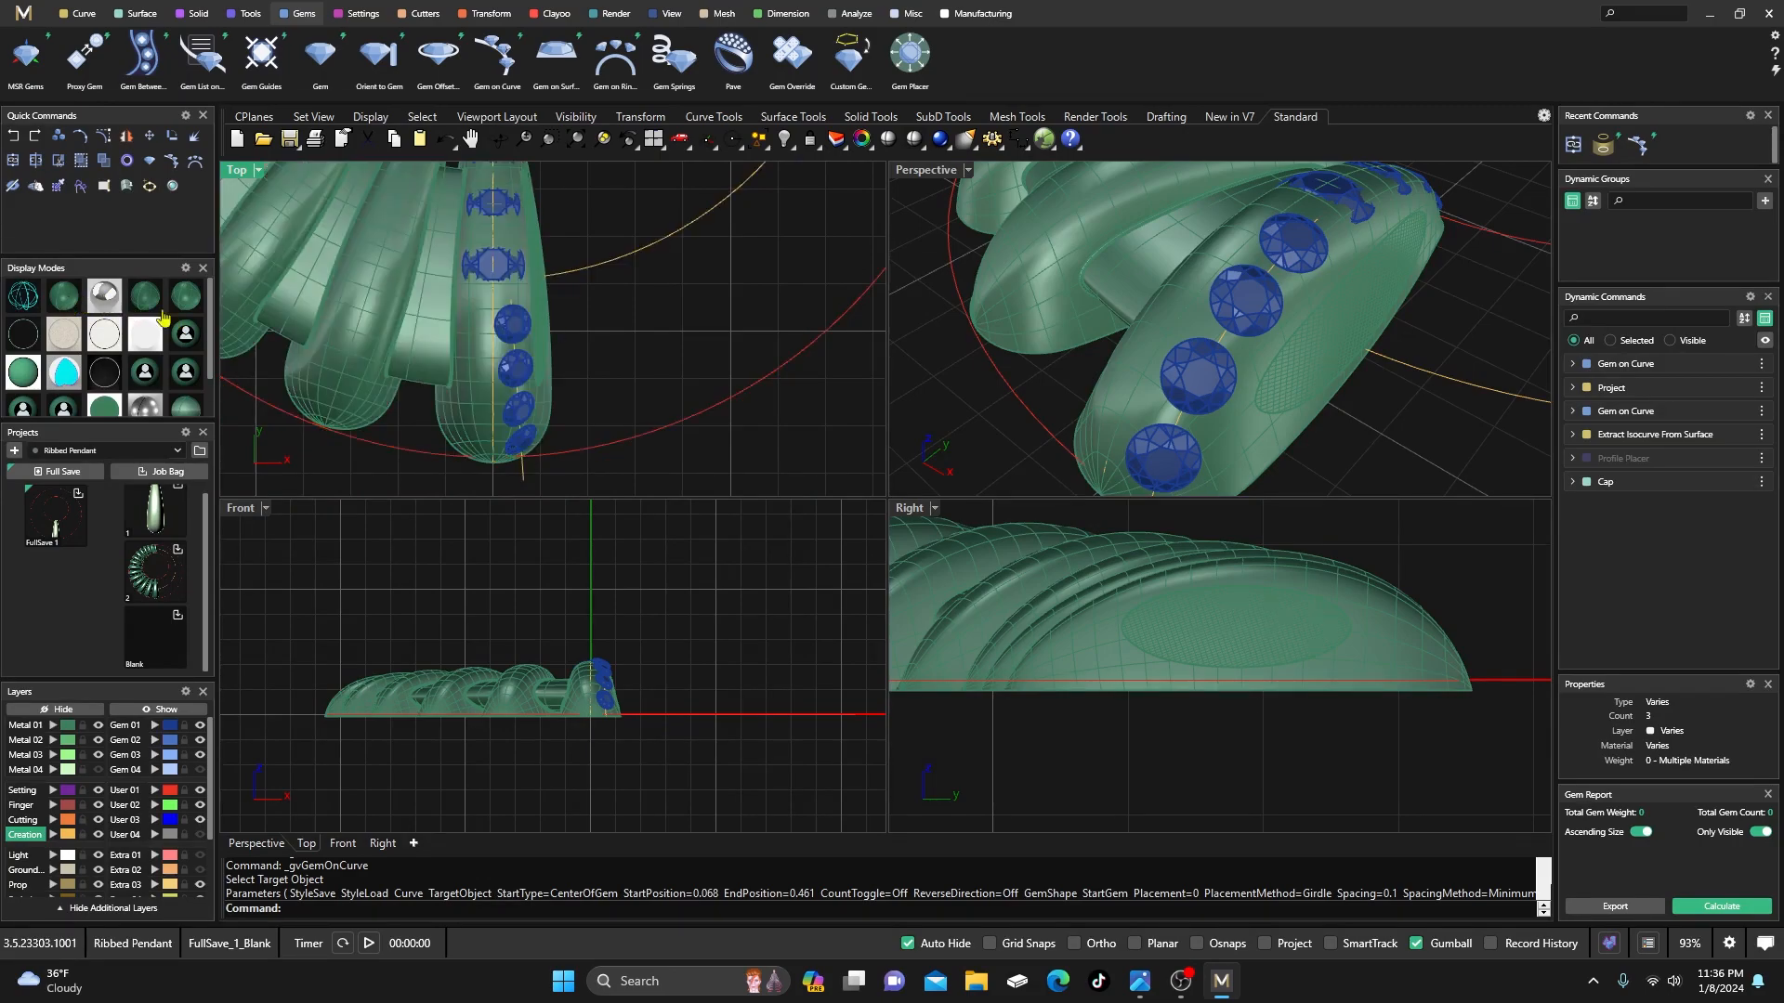
- Mirror the four side gems to the other side of the rib with Y Mirror on
scroll(475, 371, up, 6)
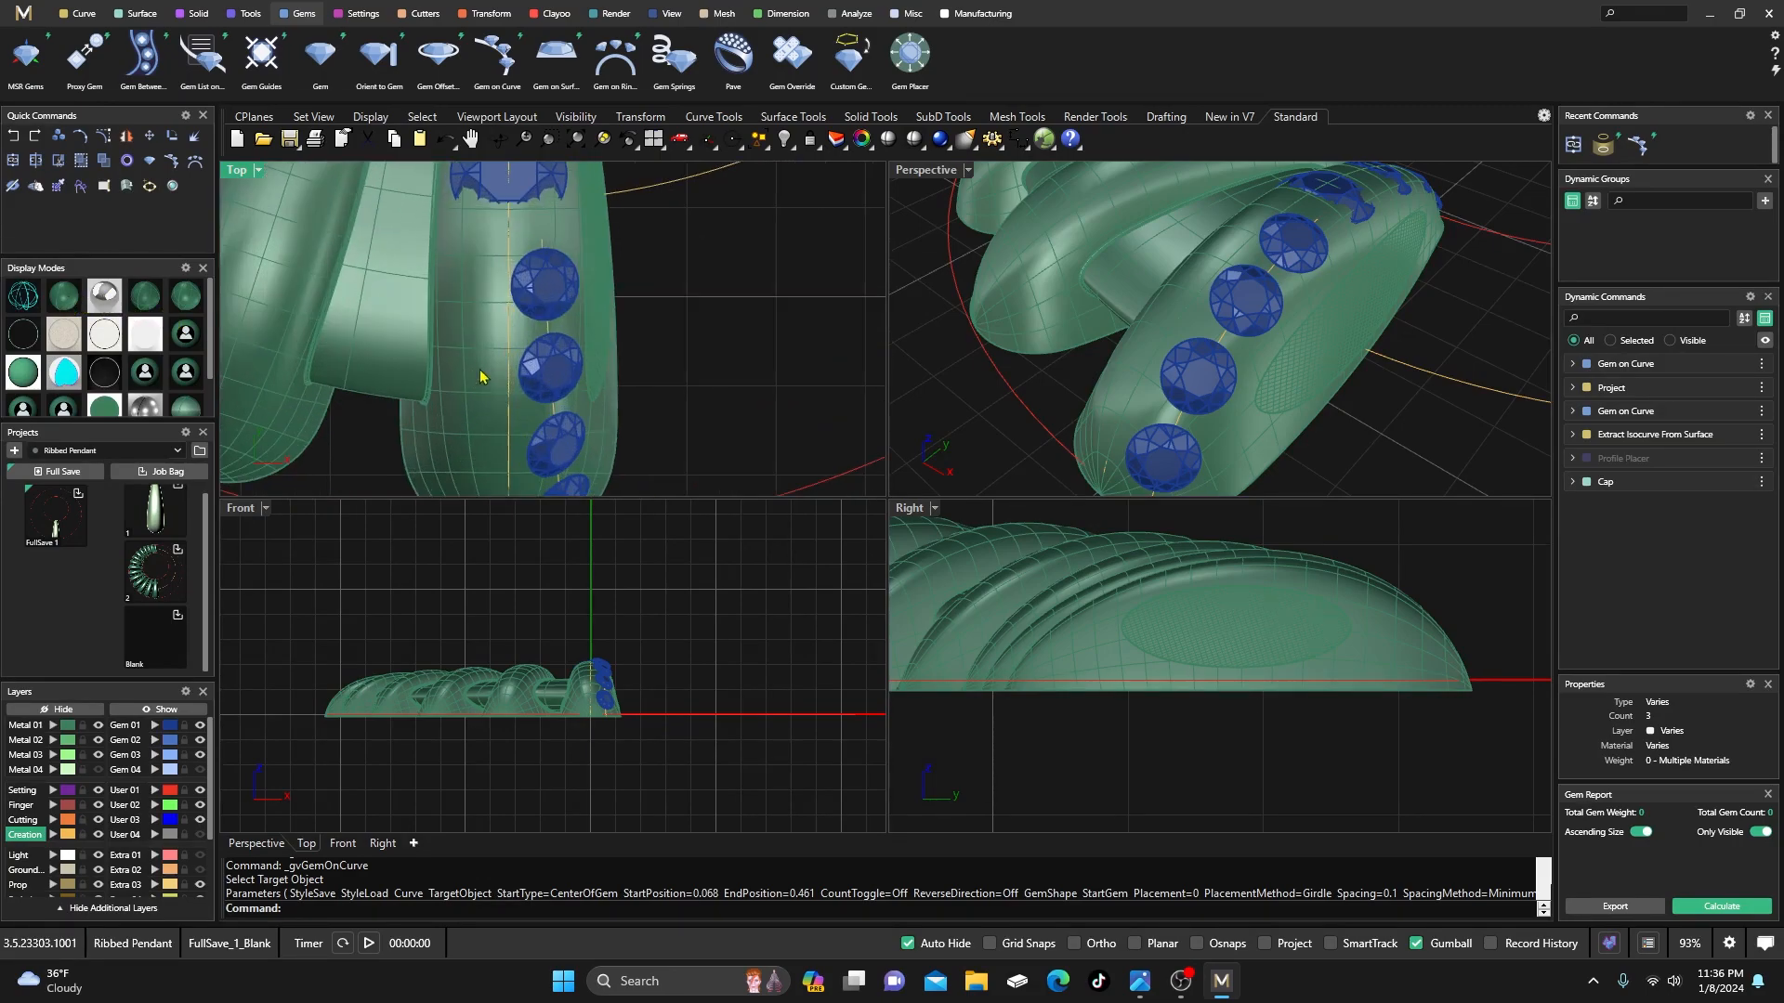
click(529, 297)
click(493, 15)
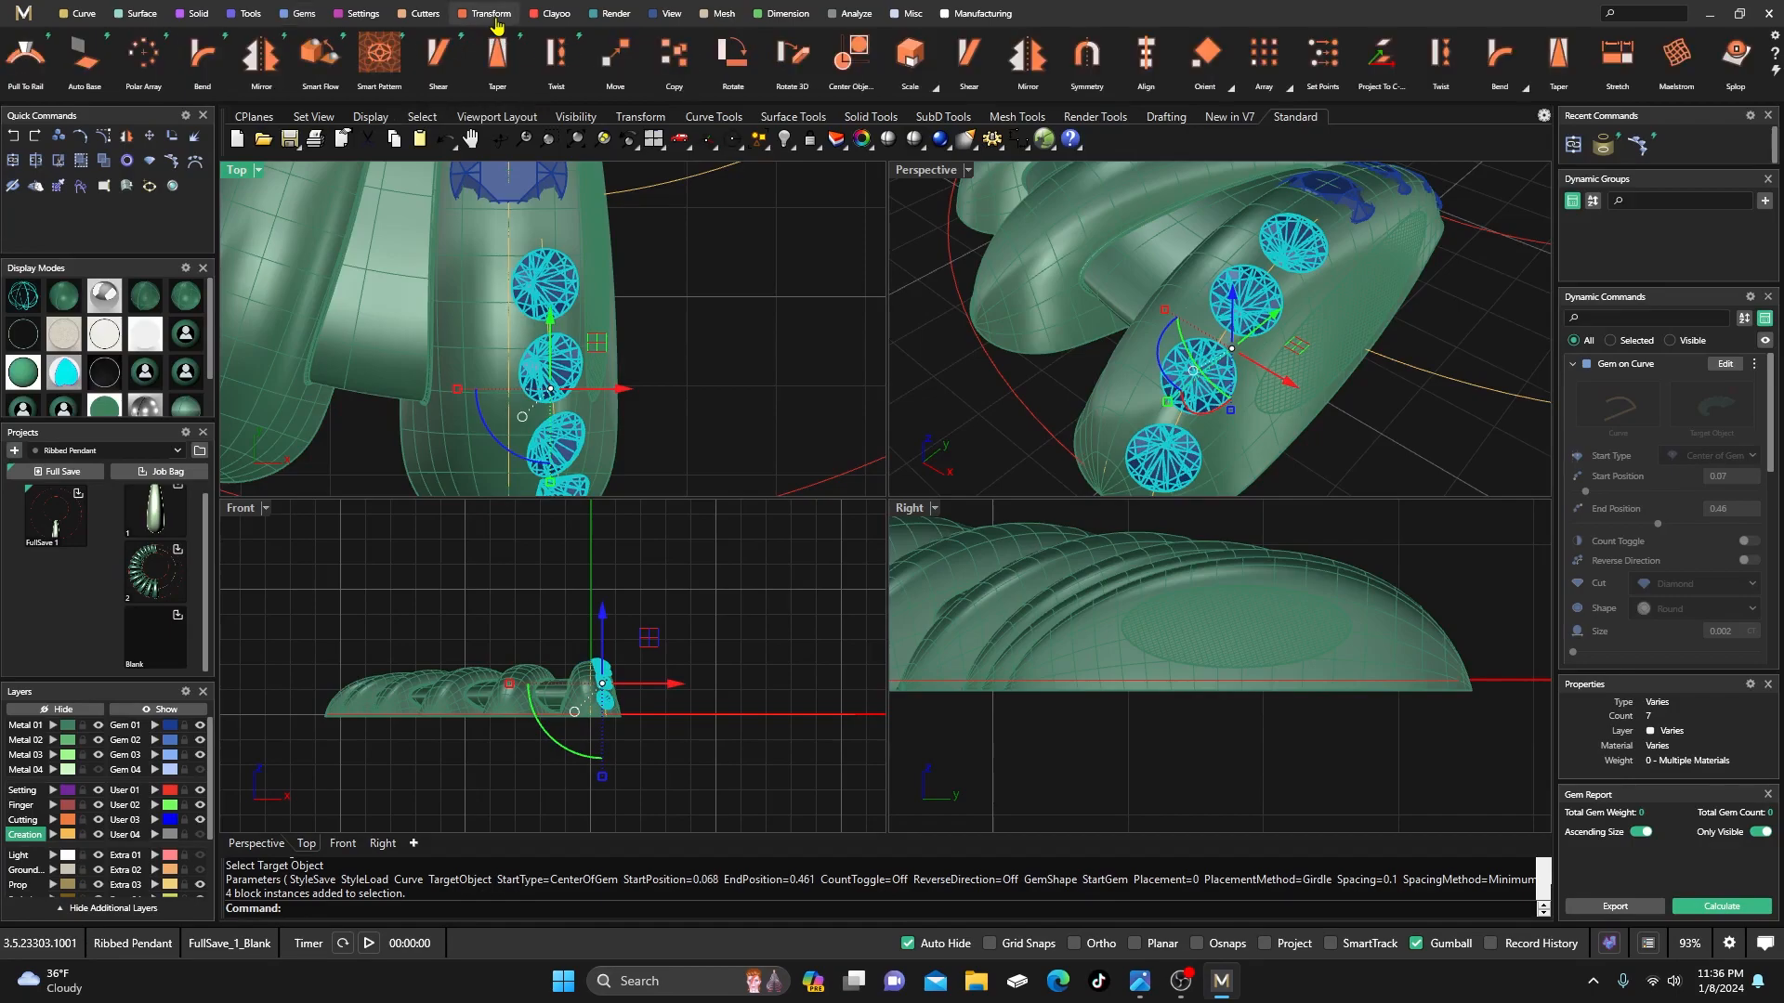
click(261, 56)
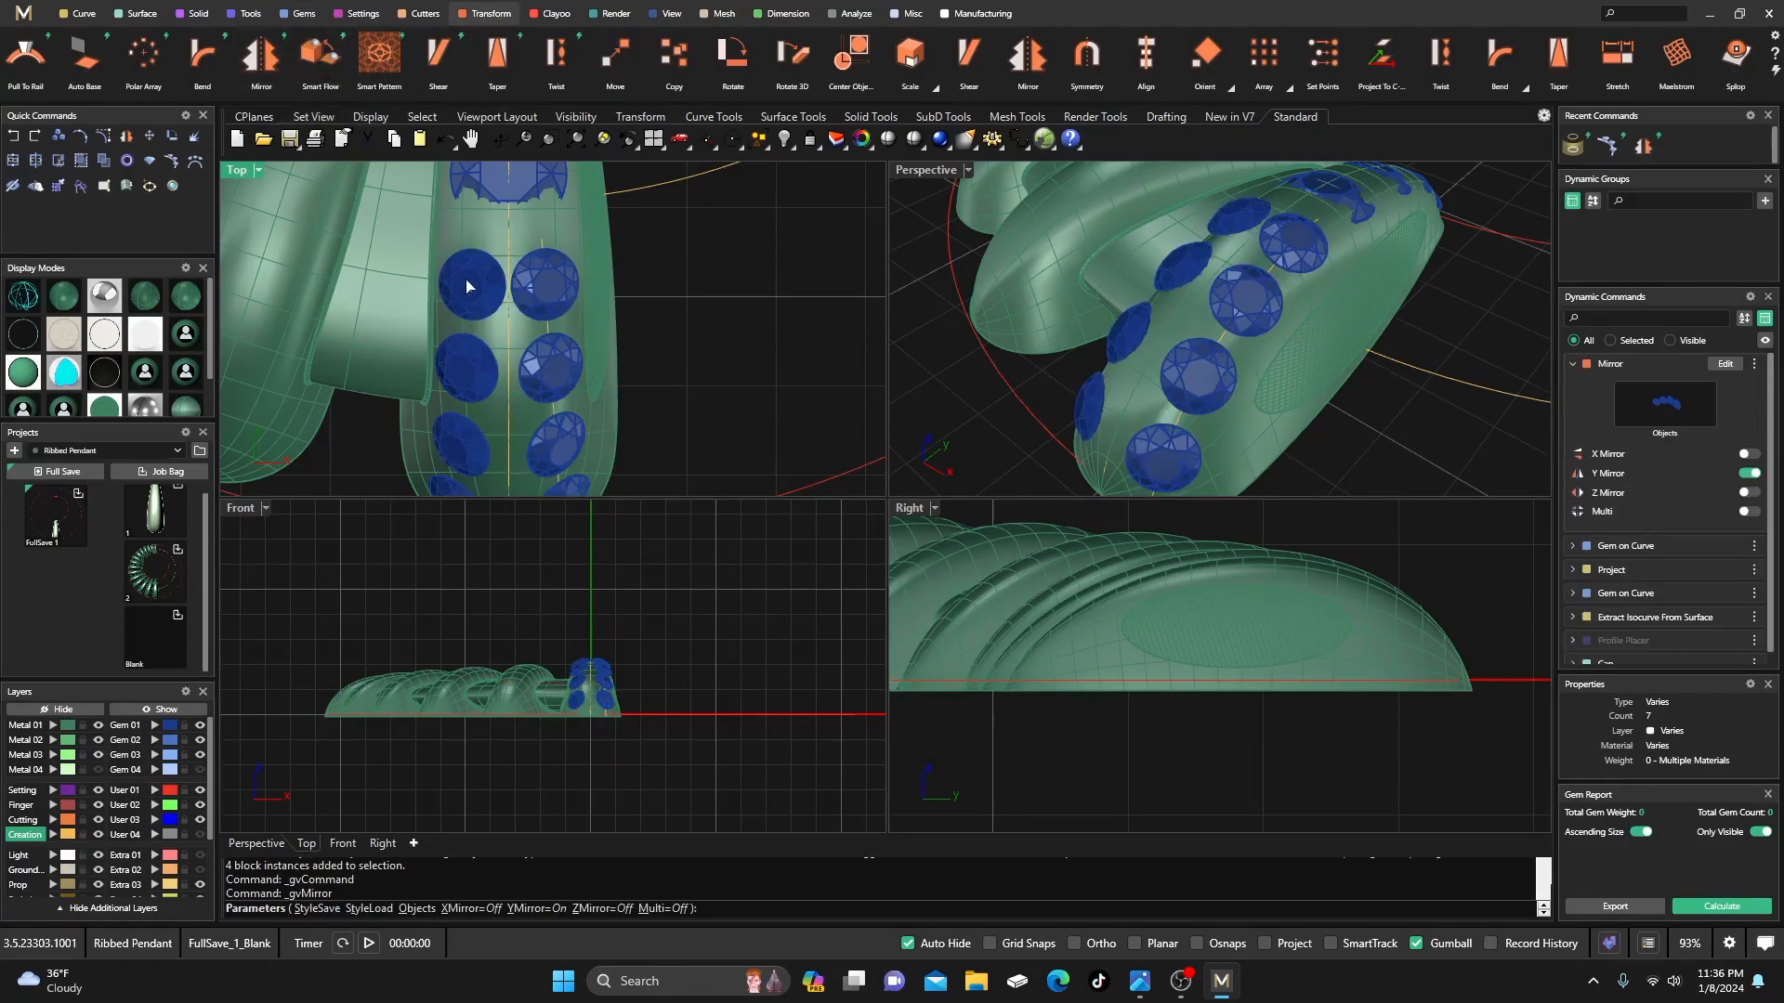
scroll(471, 299, down, 3)
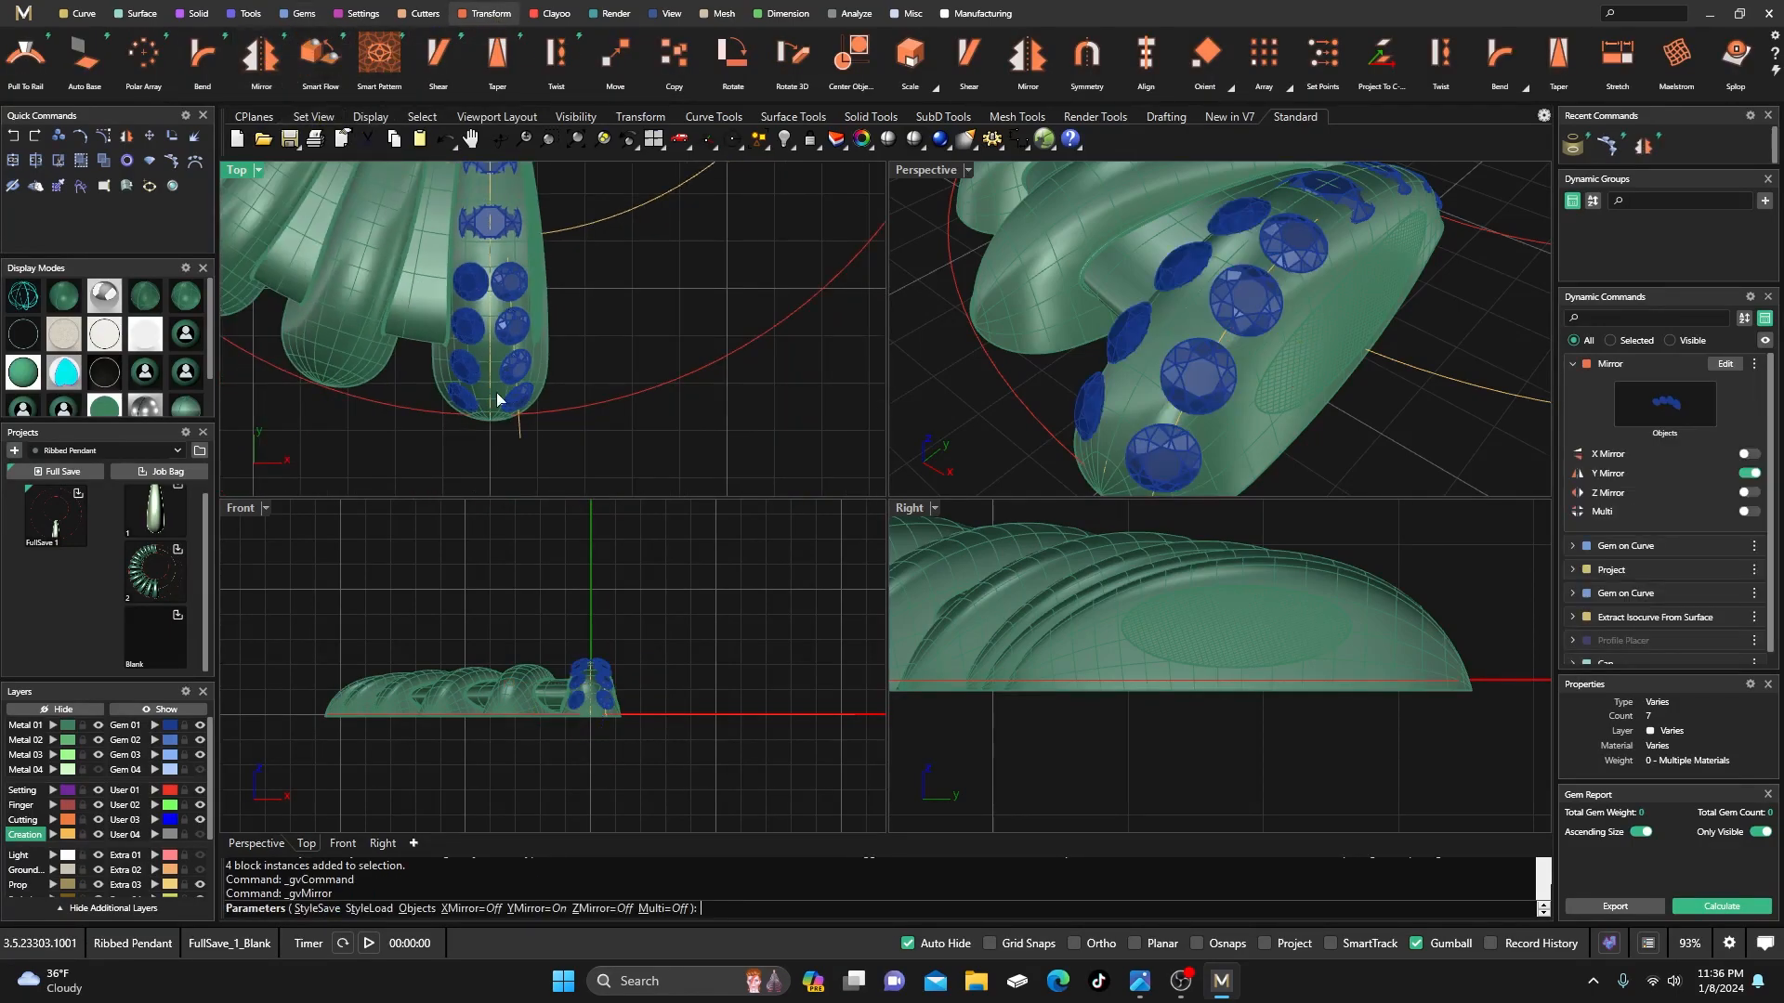
key(Return)
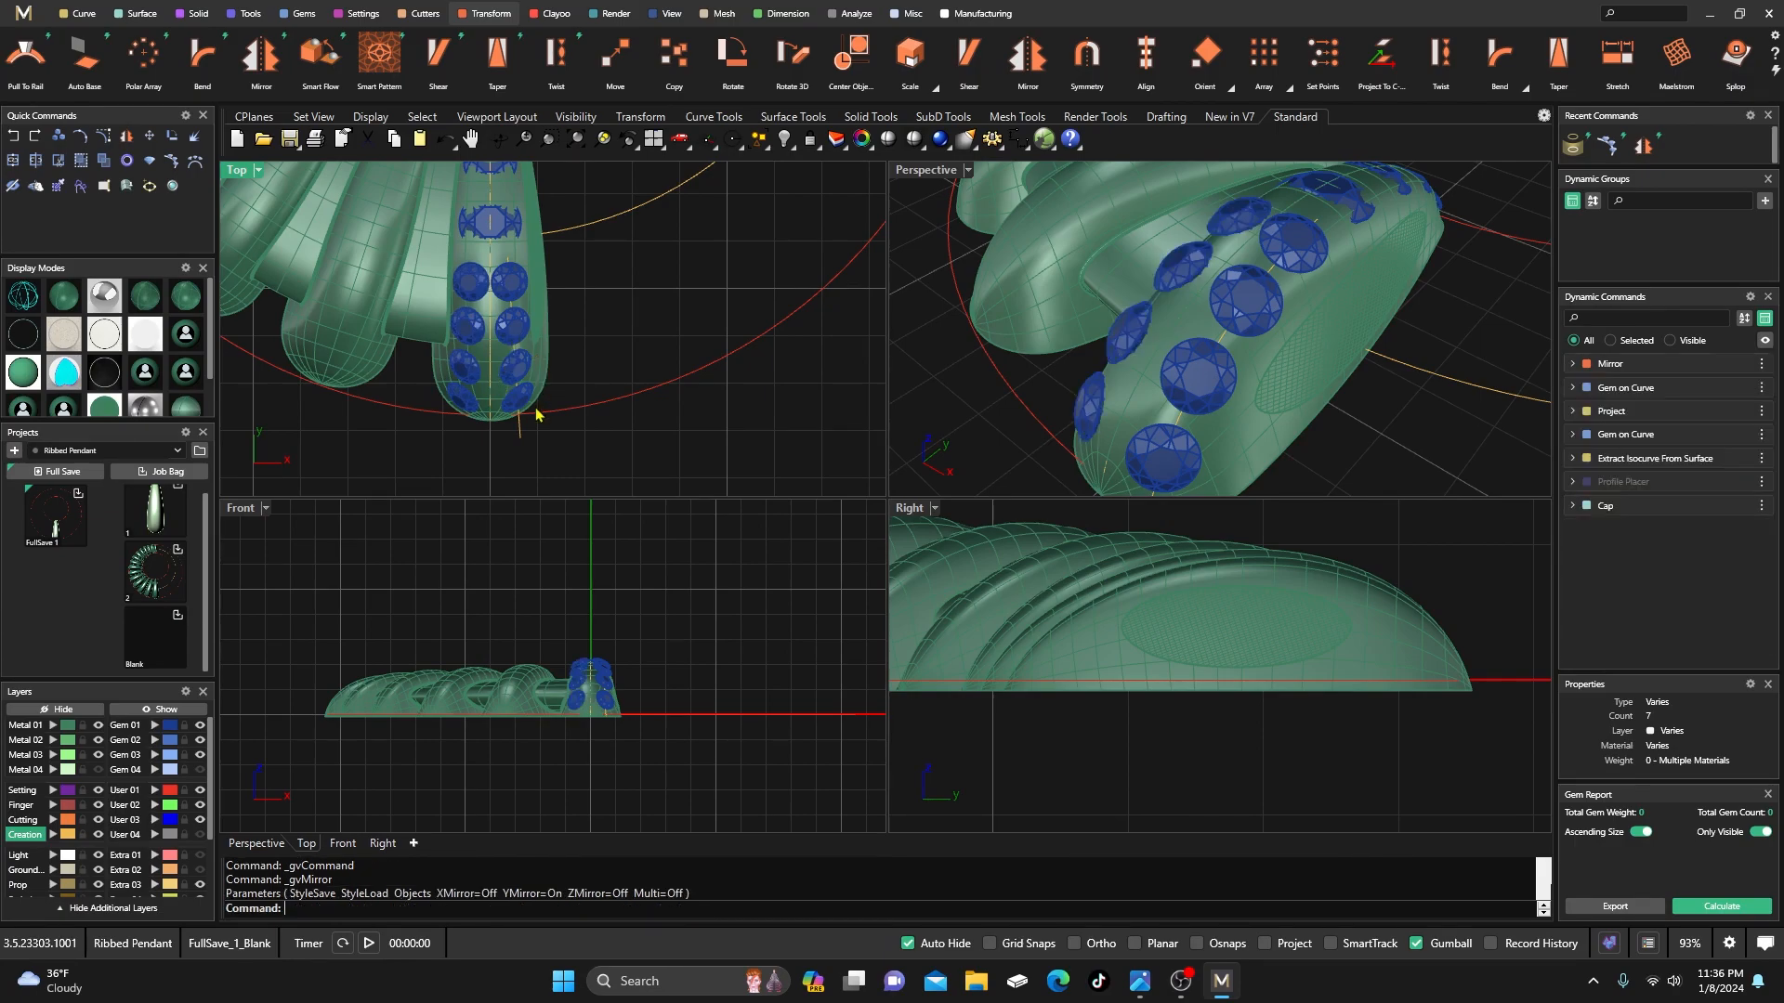
- With End snaps on, rotate the guide line about its end nearest the large gem until it runs parallel to the rib's centre line
right_drag(1026, 348, 1027, 426)
click(1048, 418)
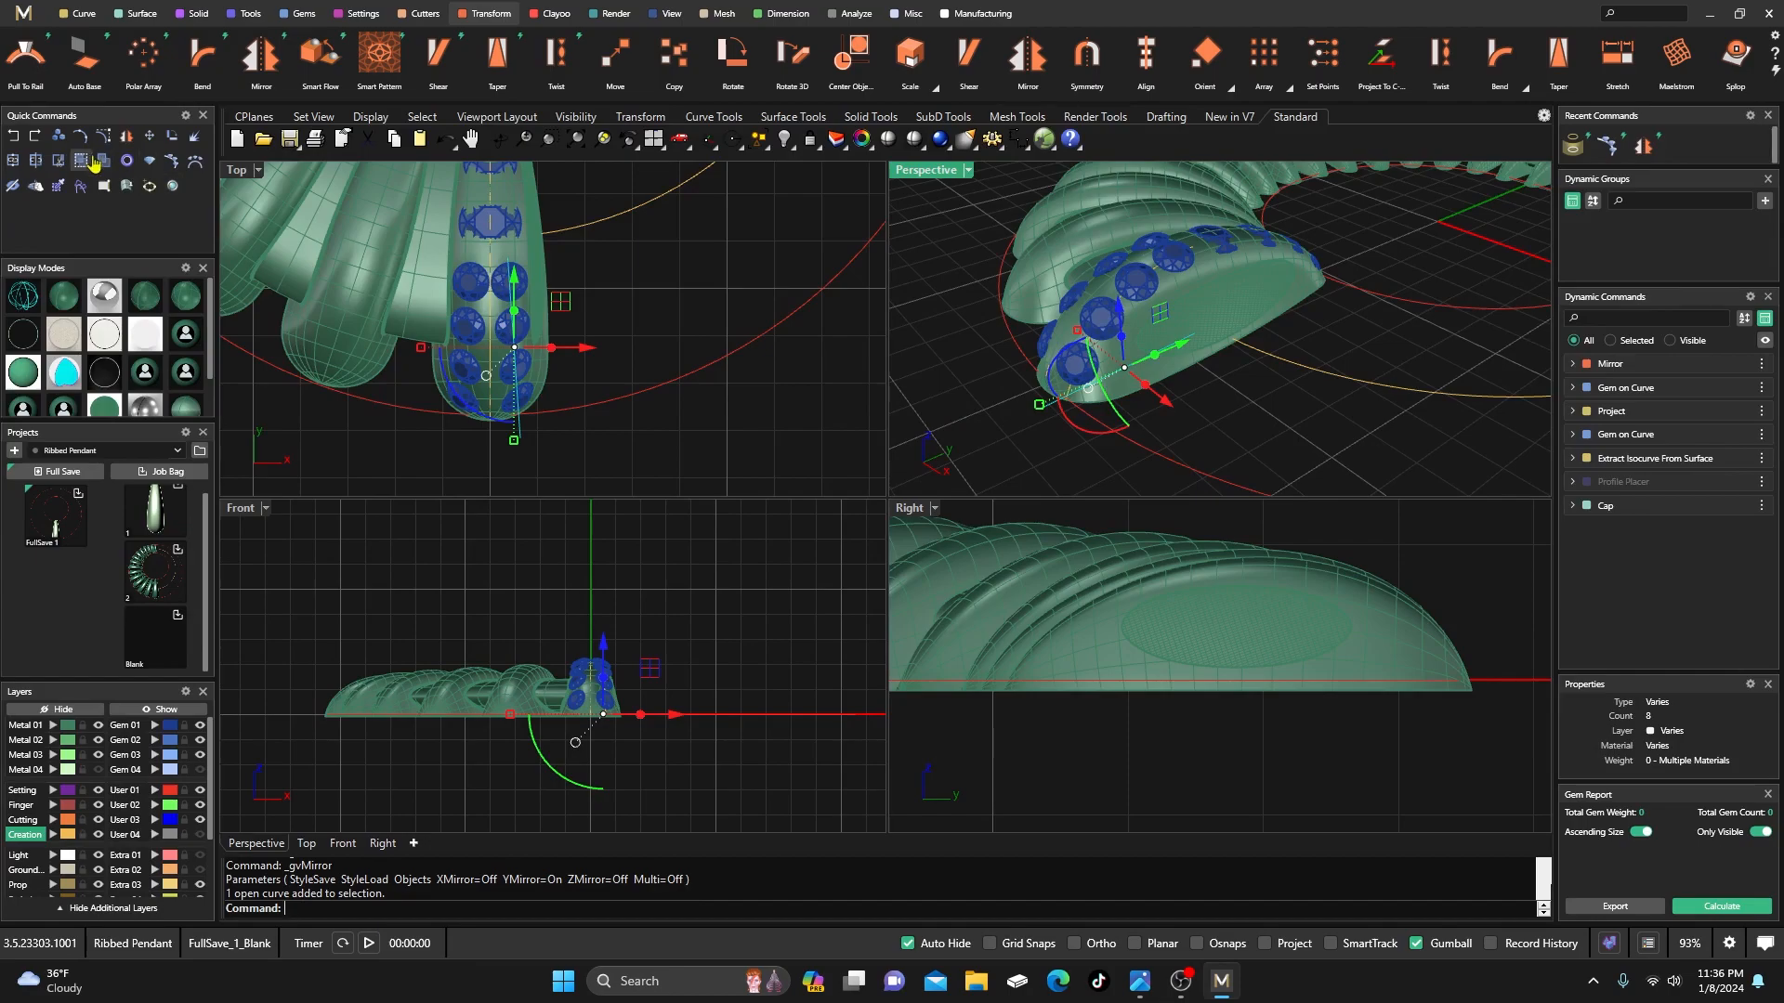
click(171, 138)
scroll(502, 302, up, 4)
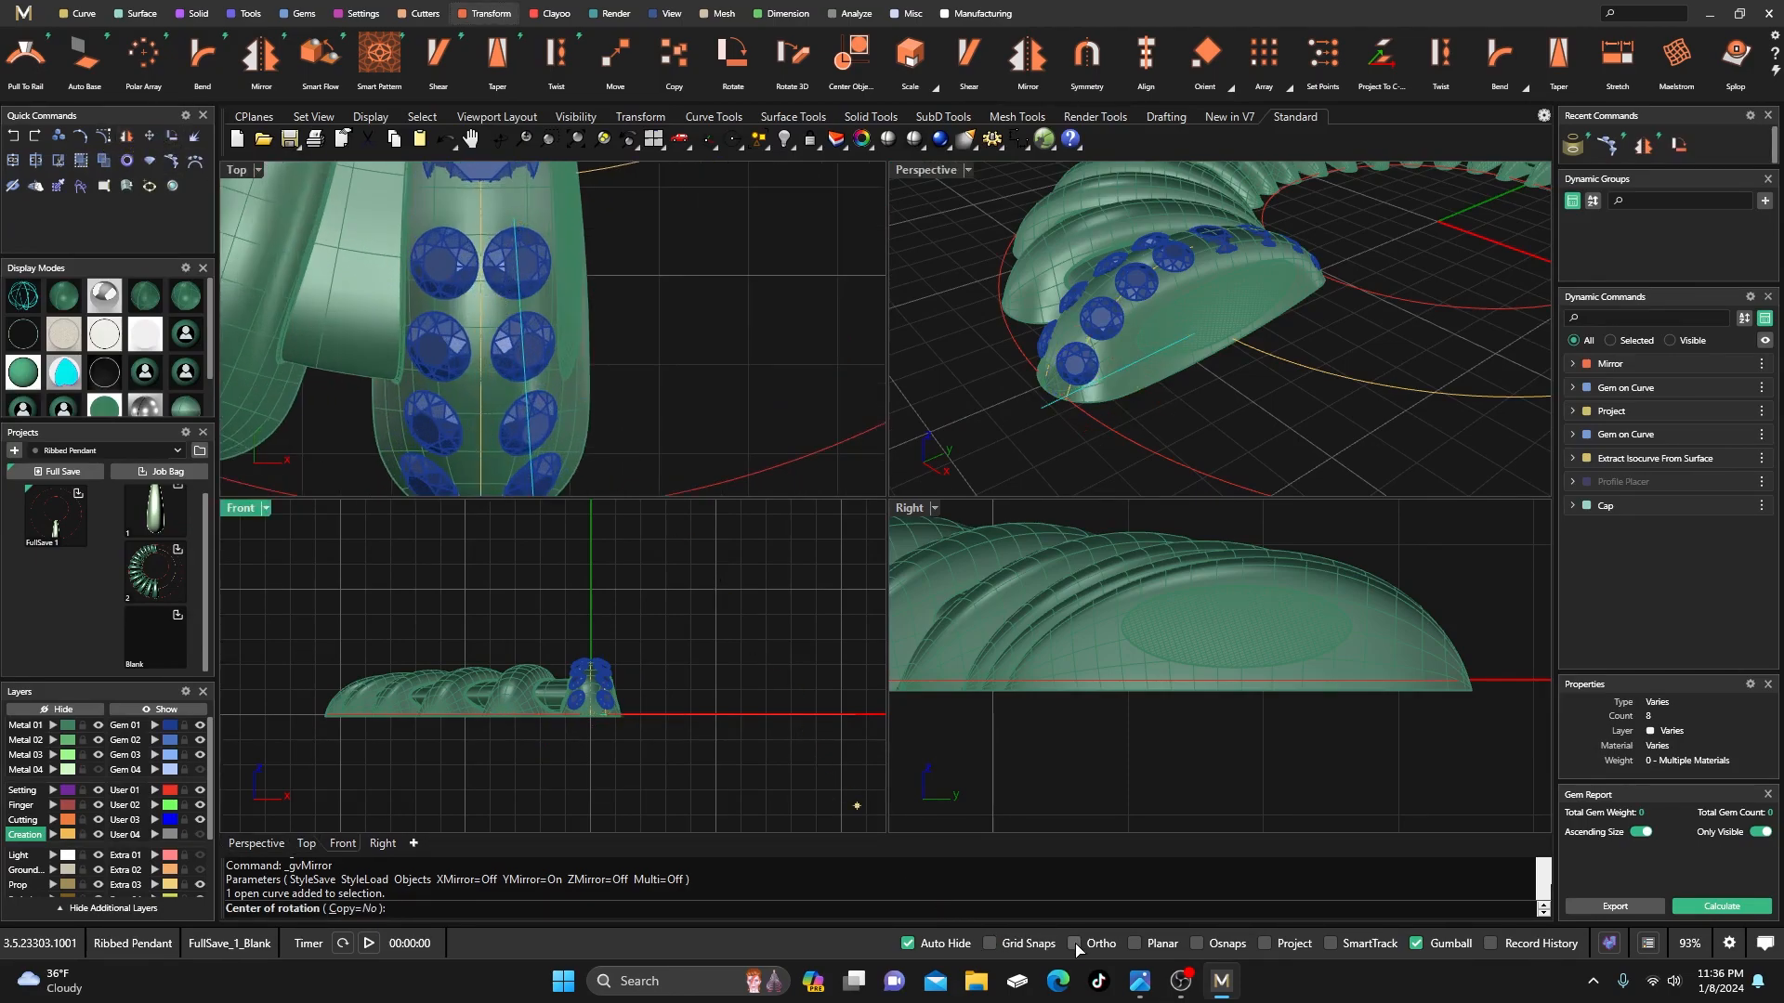
click(1198, 943)
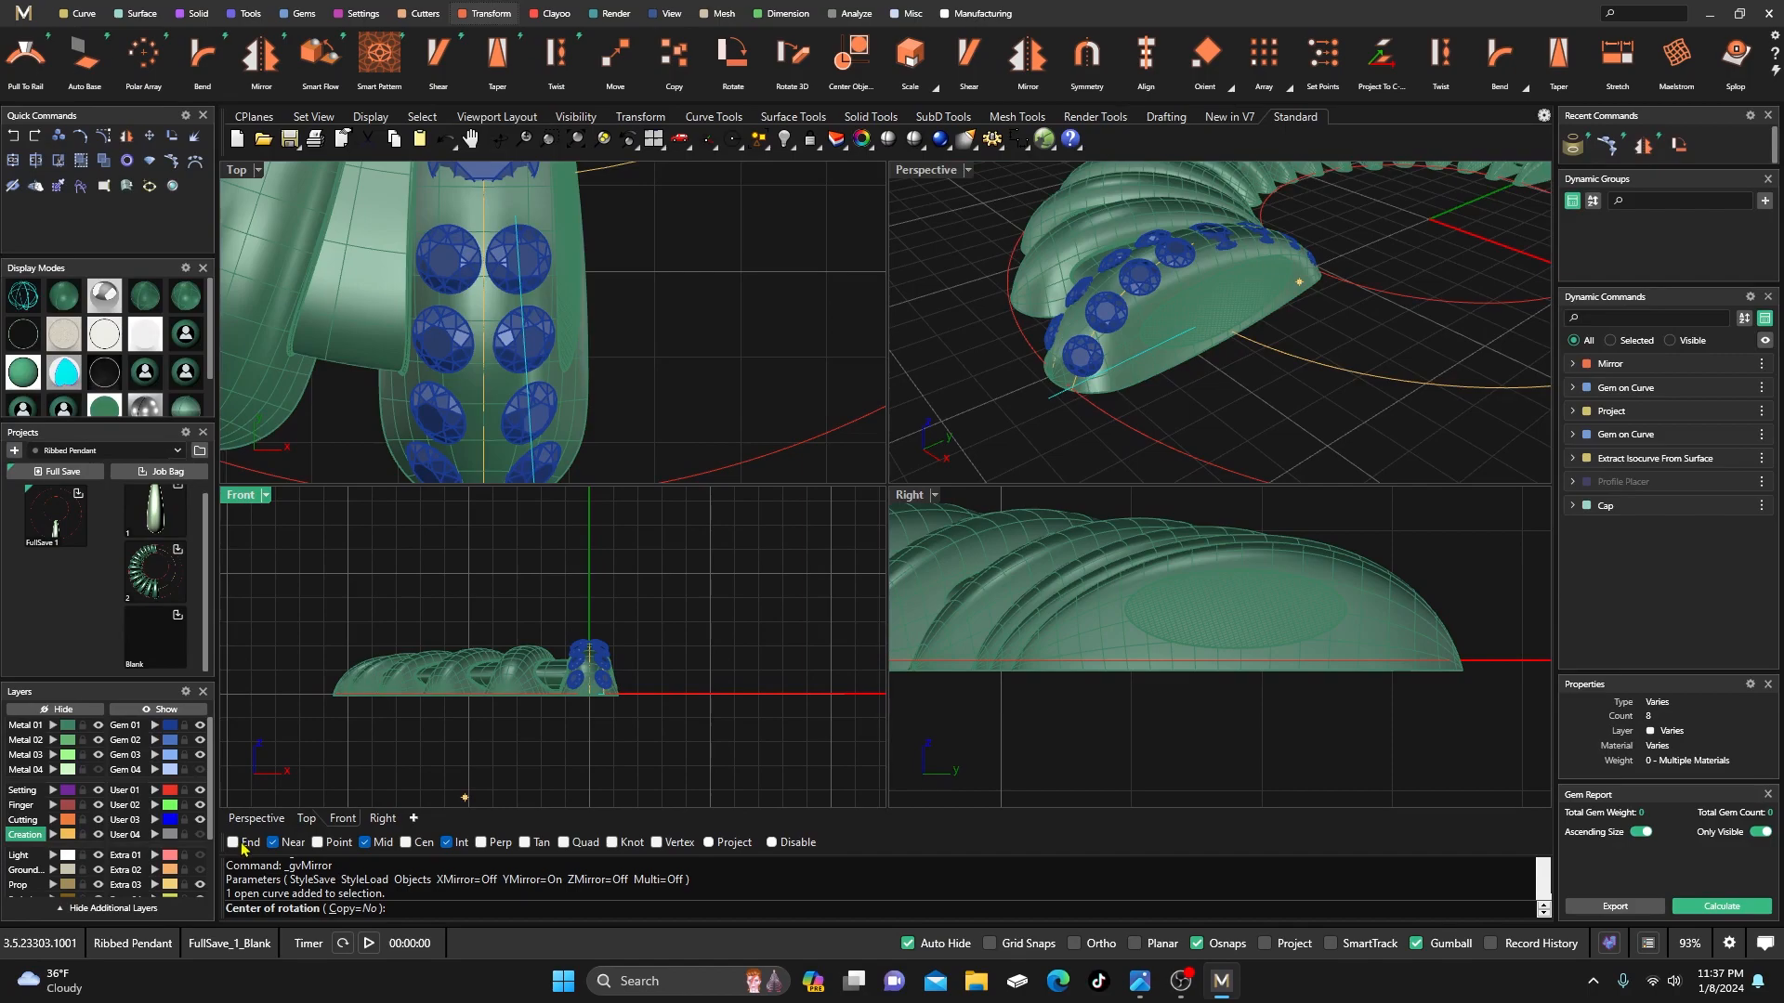
click(1196, 326)
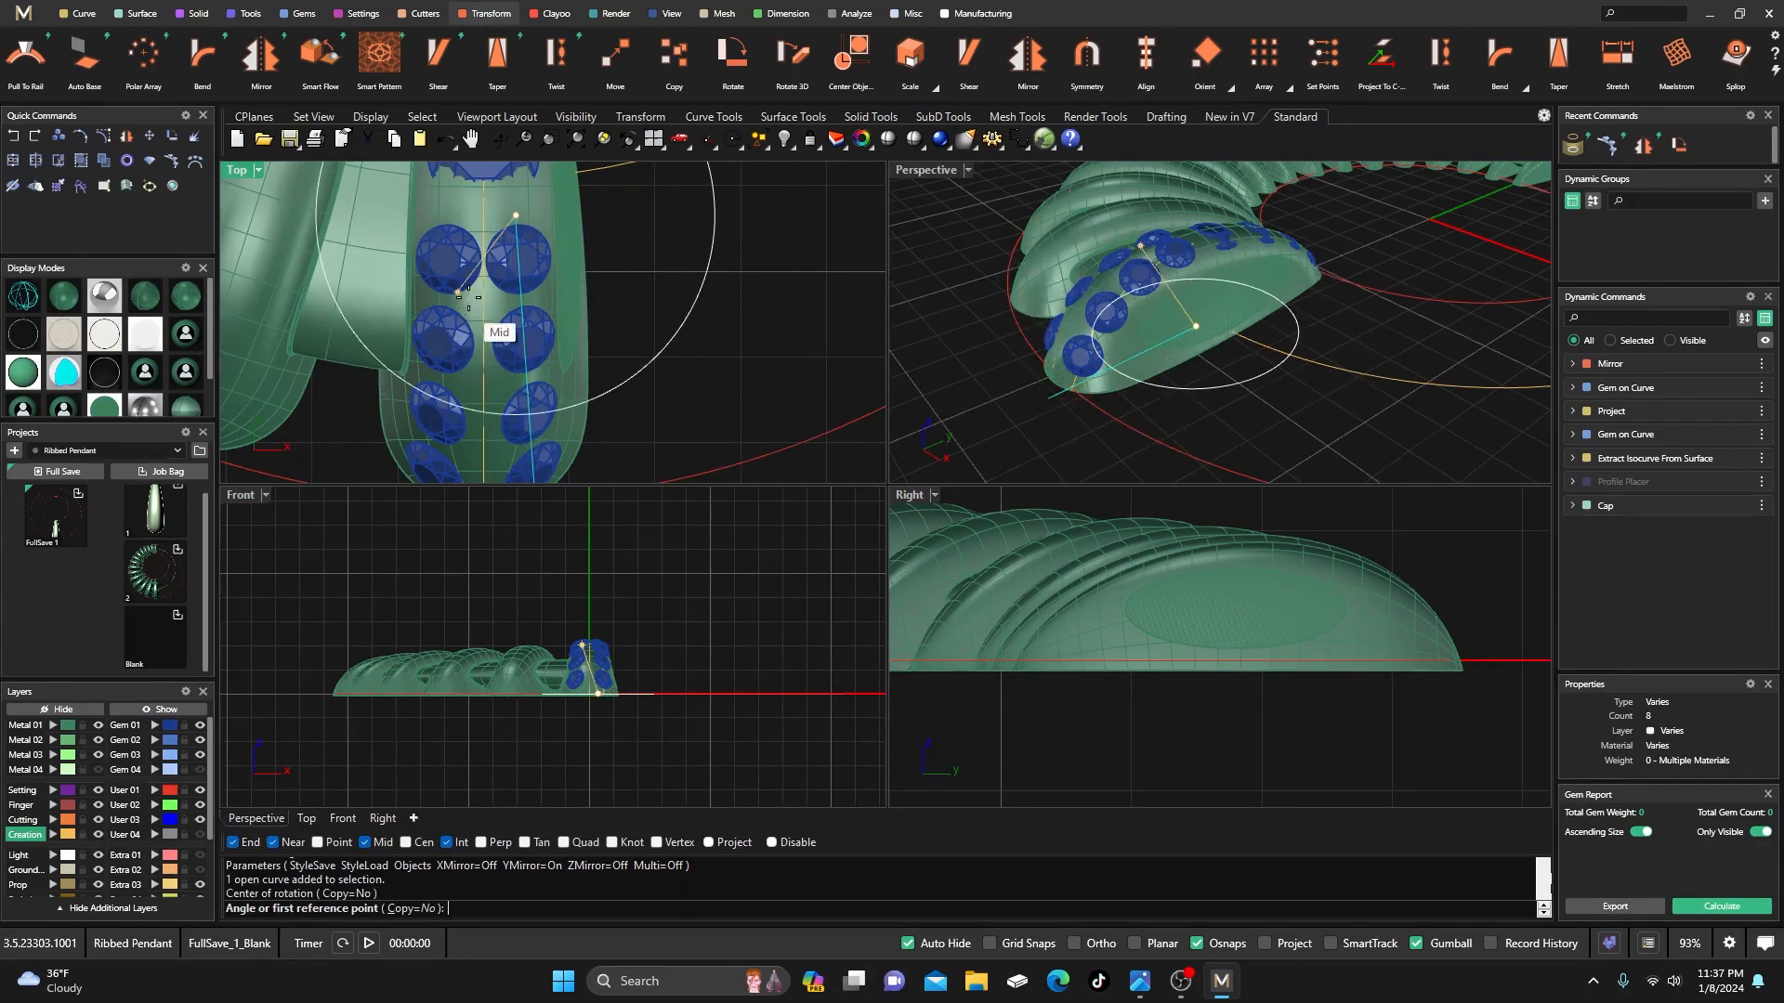
scroll(495, 372, down, 3)
click(502, 424)
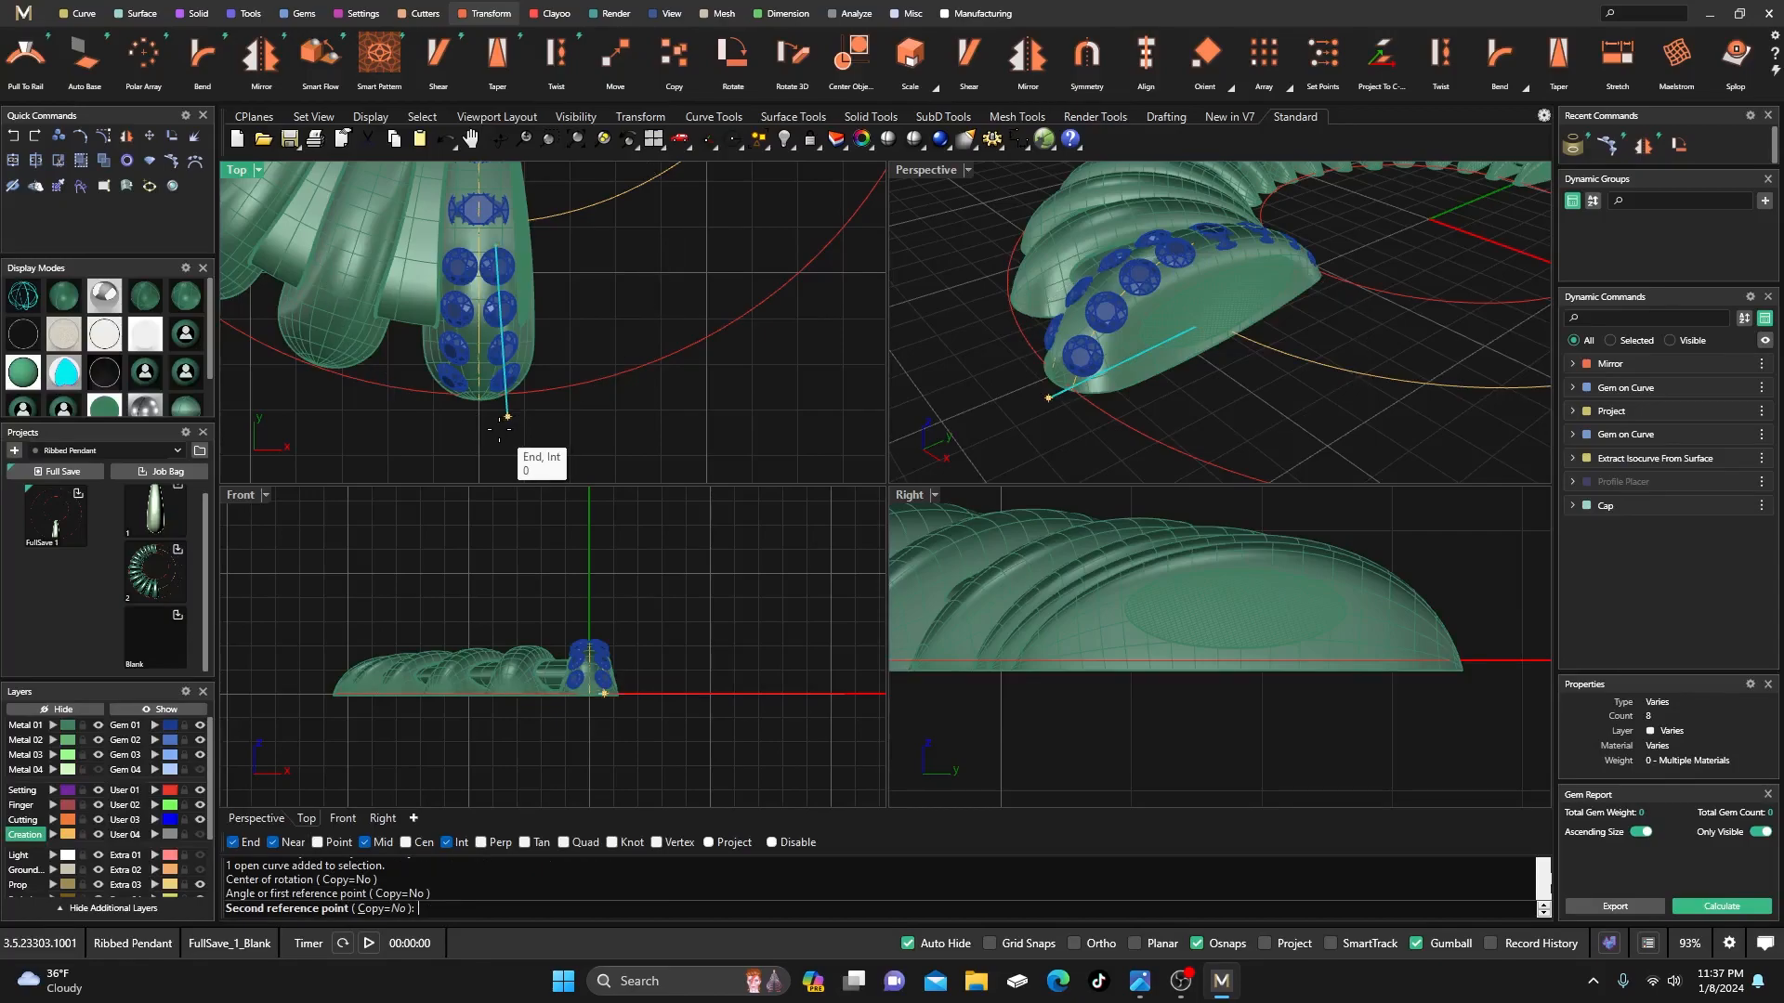
scroll(498, 427, up, 3)
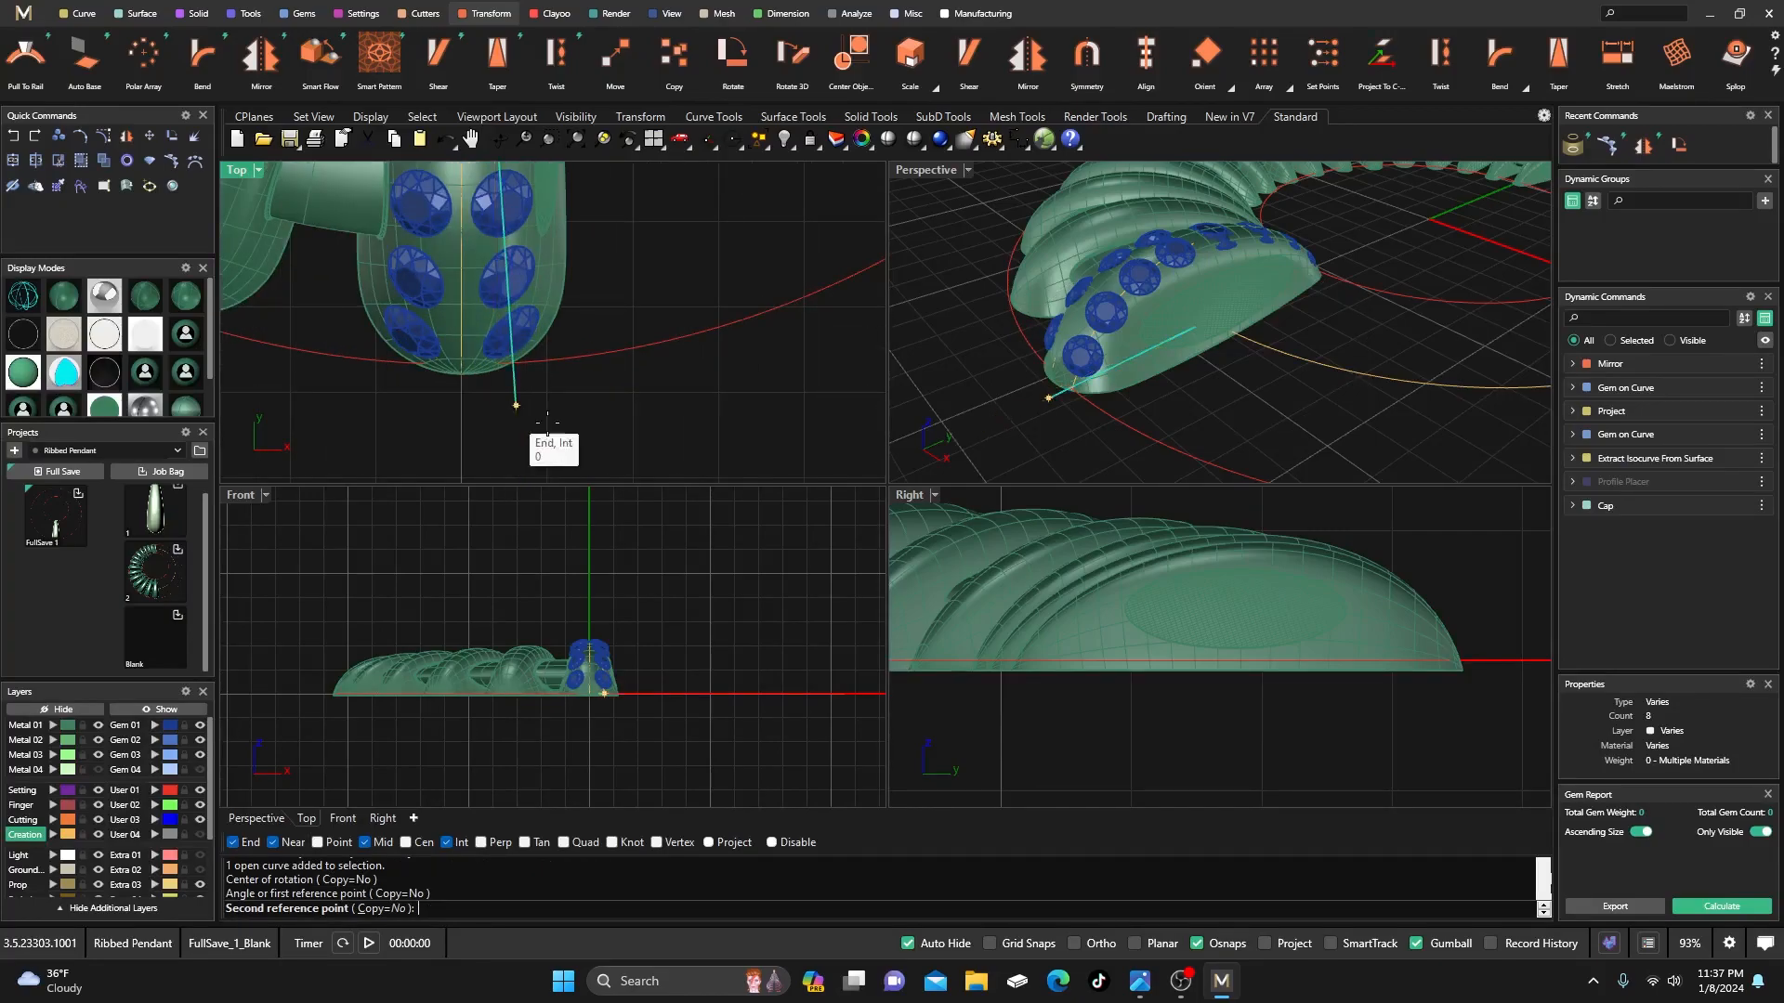
click(772, 843)
click(771, 844)
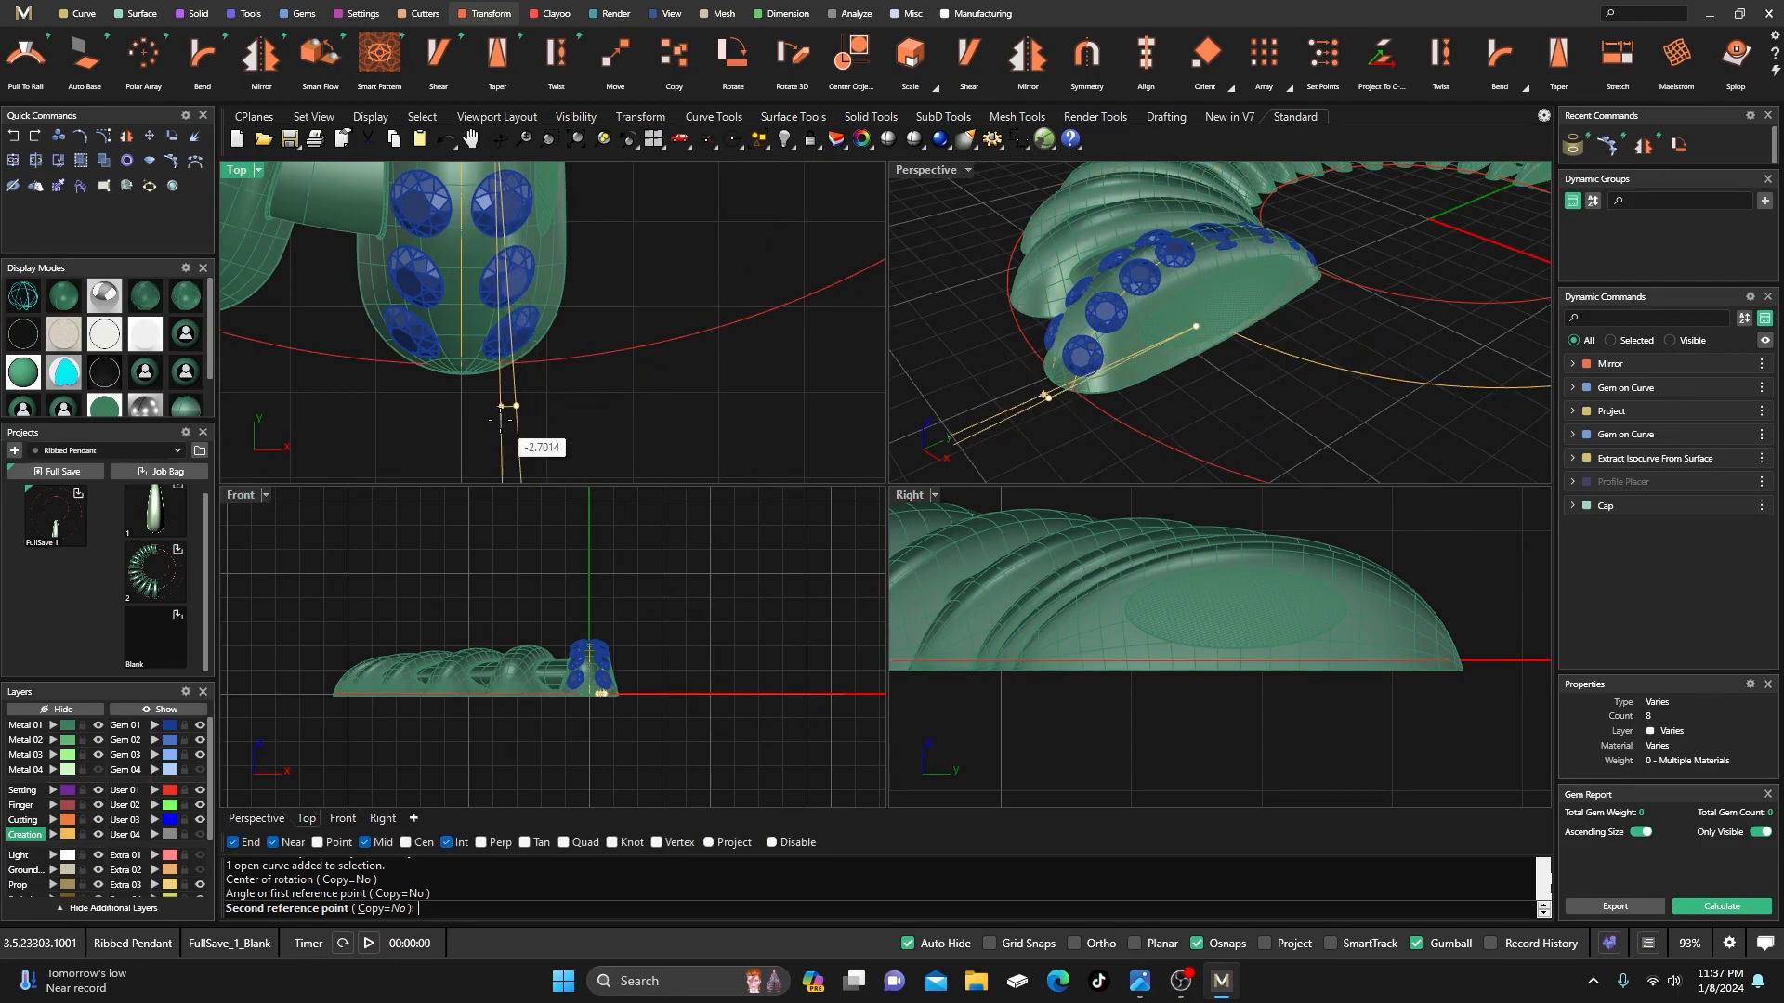
click(503, 424)
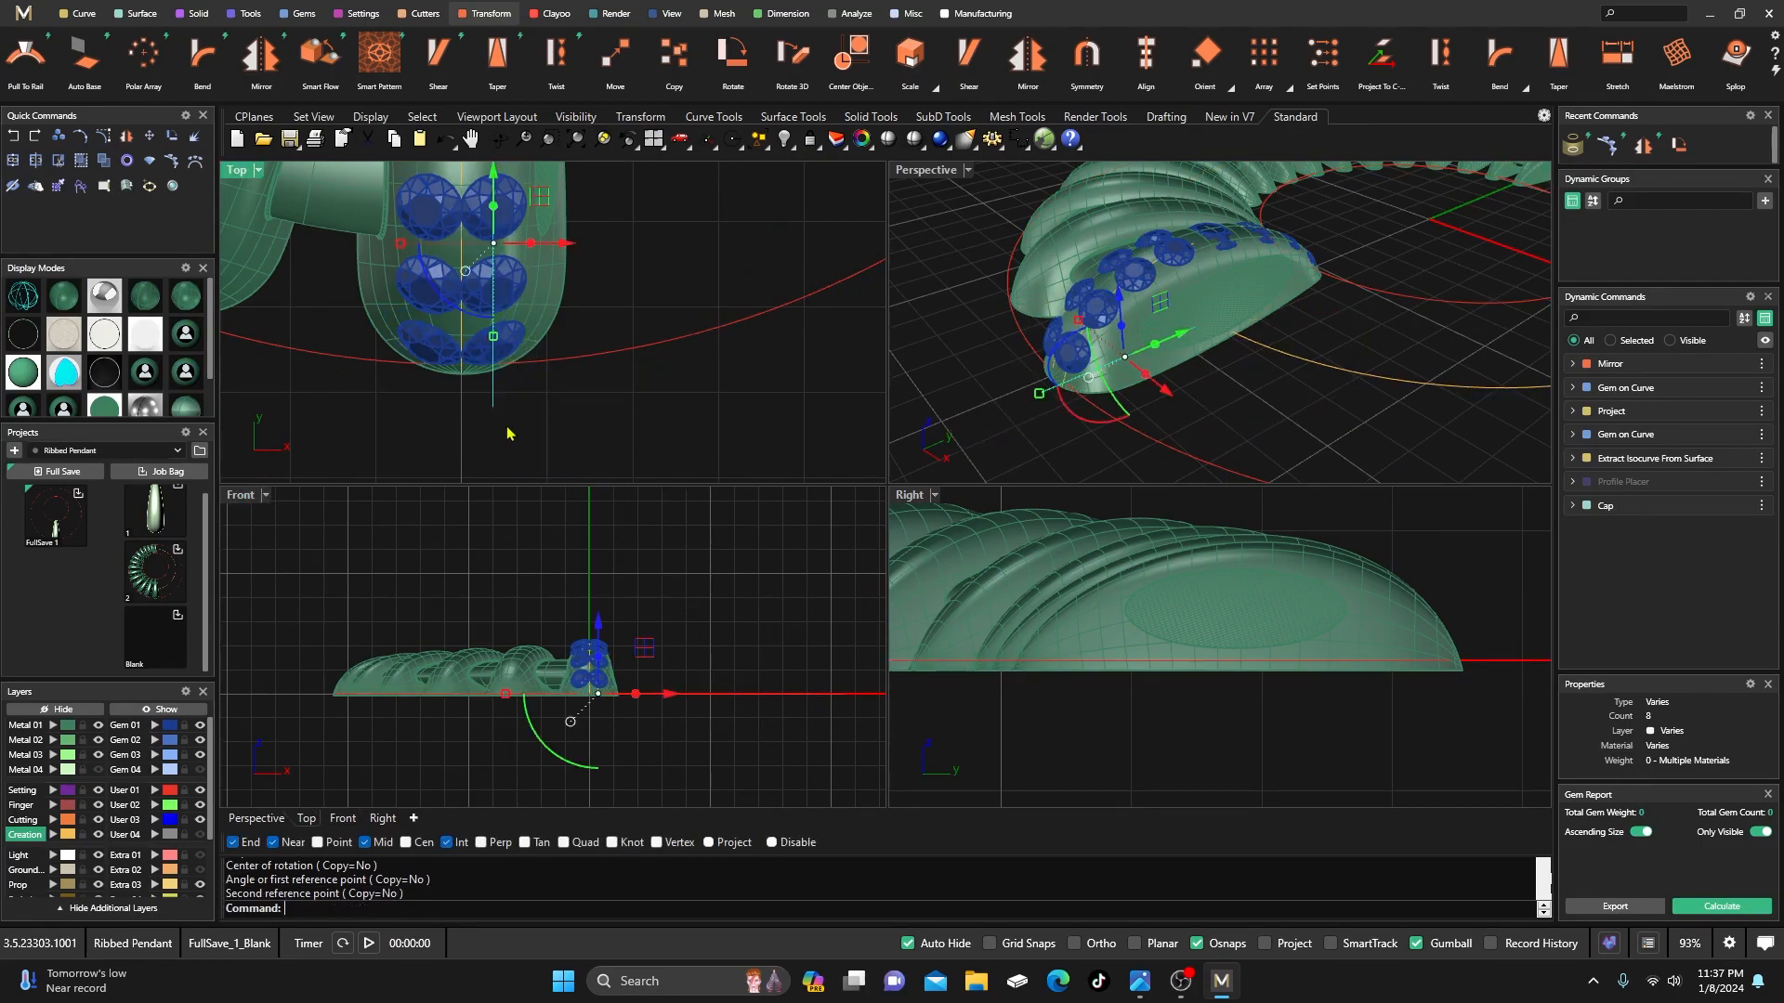
- Move the guide line slightly outward from the rib's centre line so the two gem rows no longer overlap, and deselect it
scroll(505, 434, down, 2)
drag(573, 306, 577, 314)
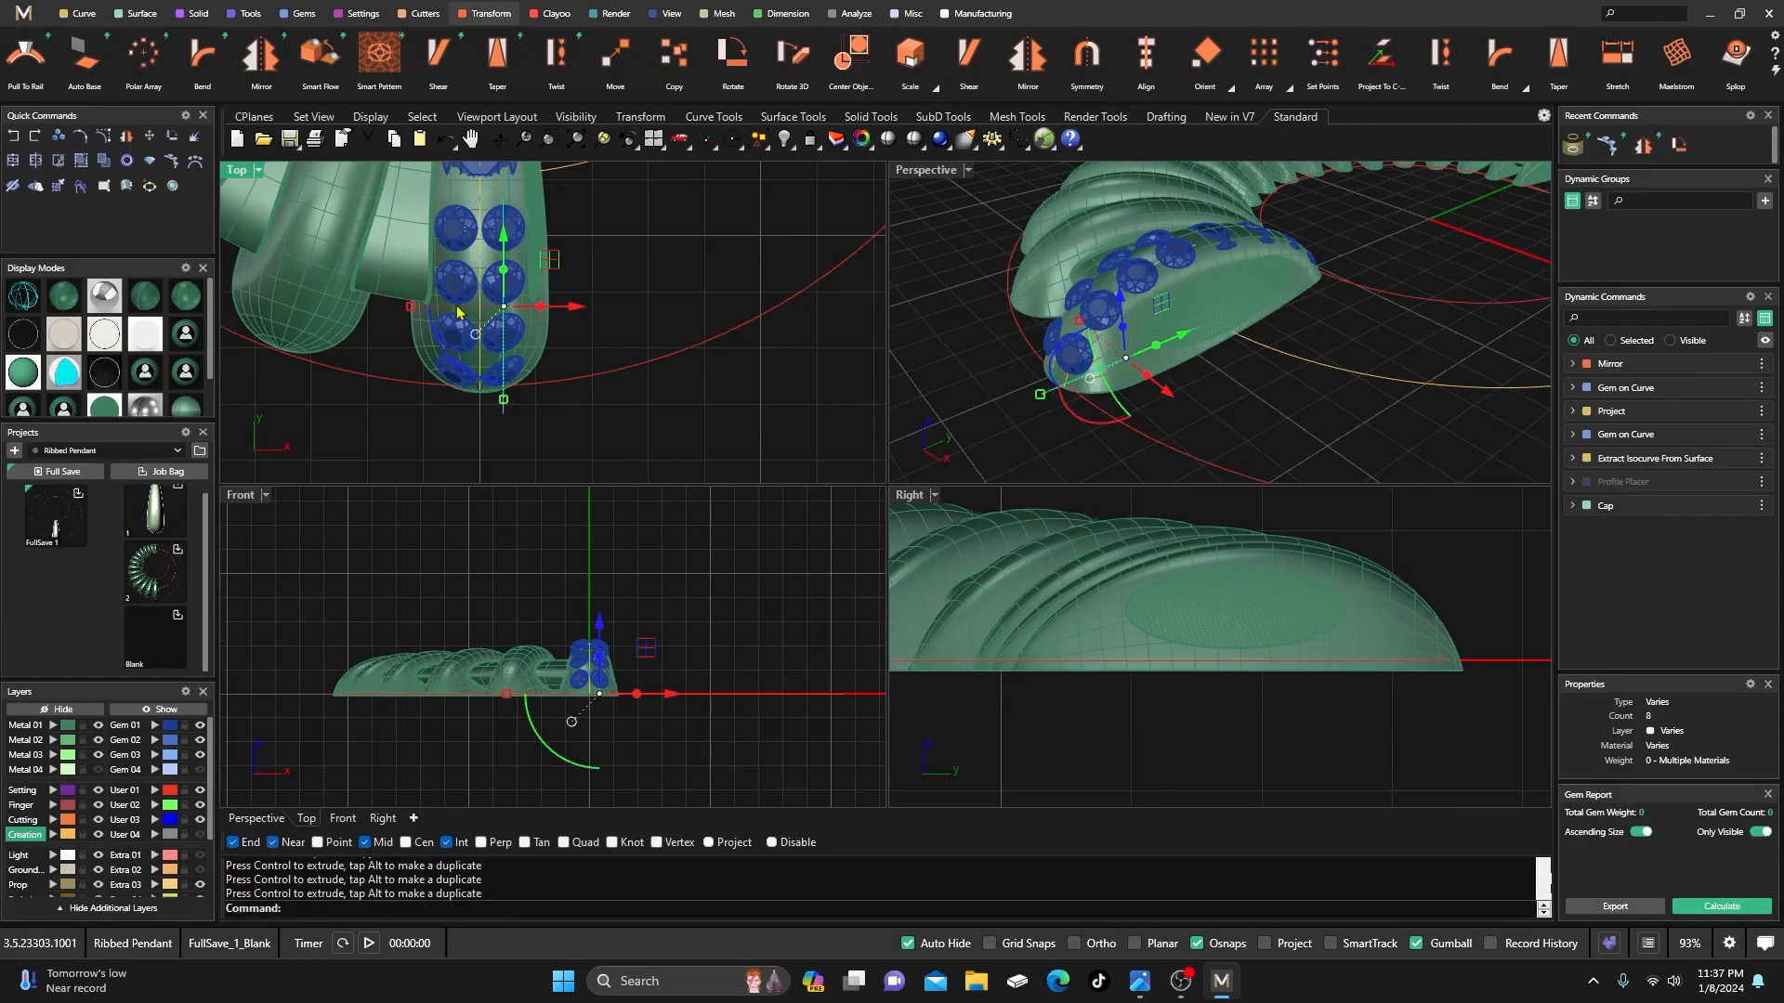
right_drag(619, 355, 640, 410)
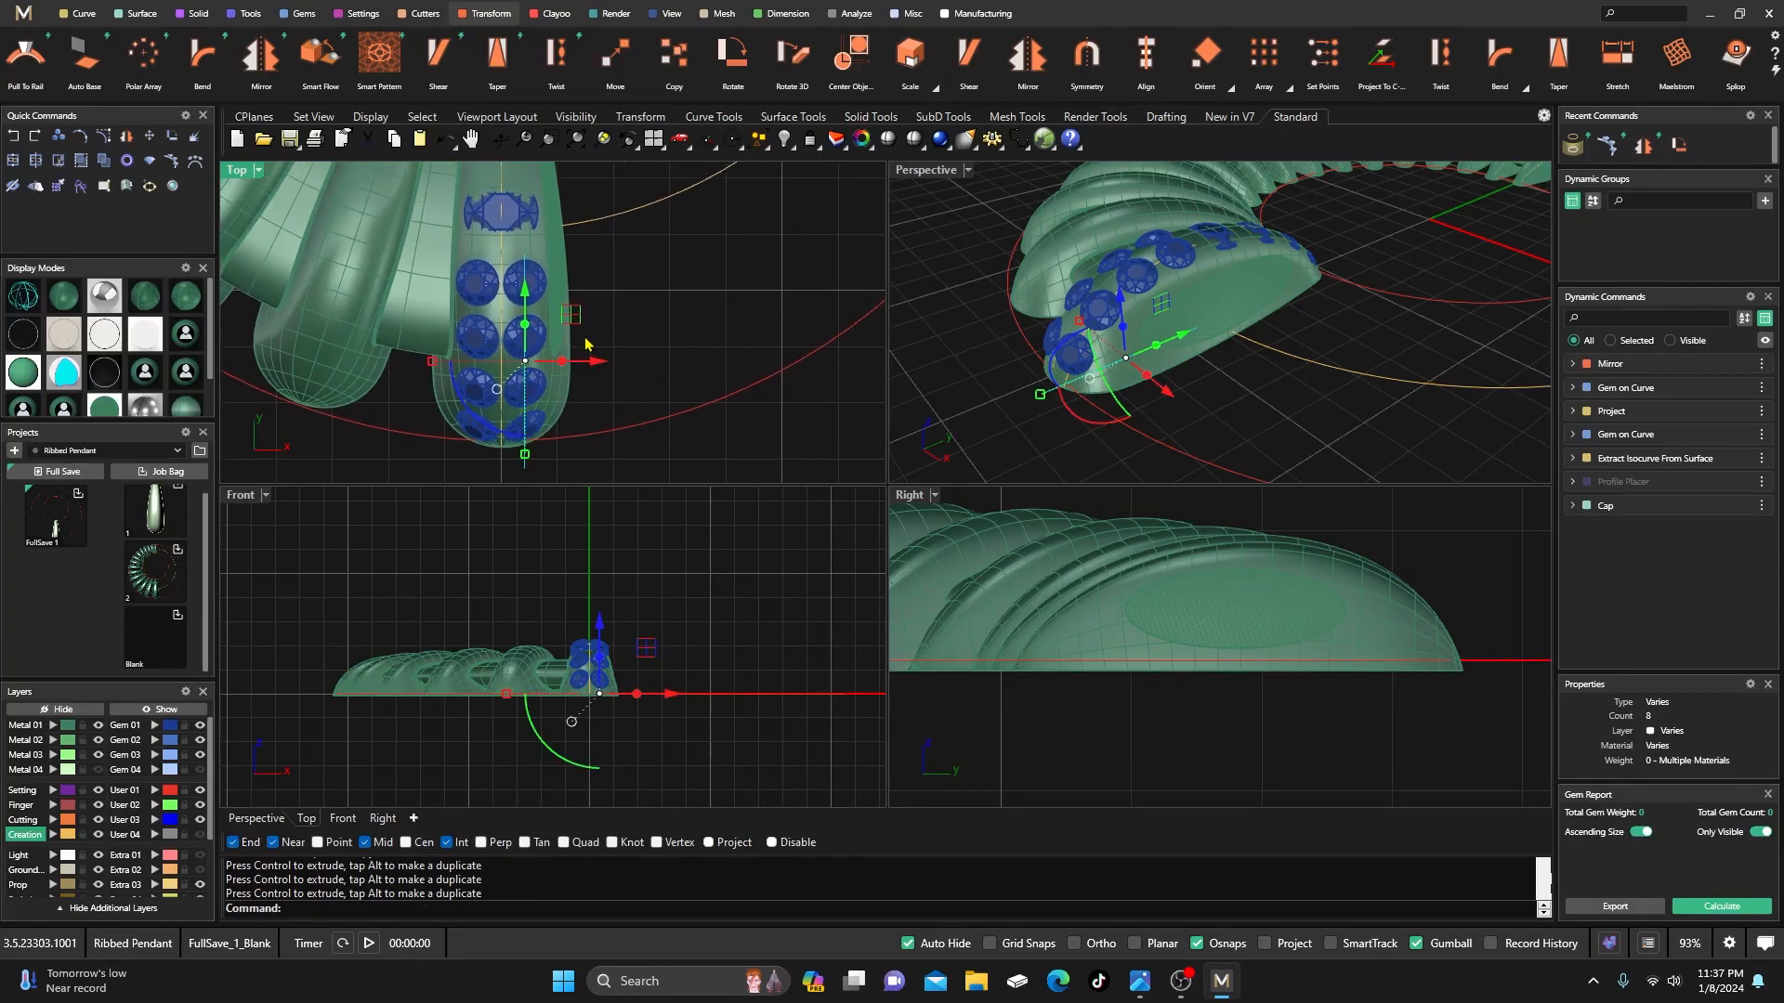
right_click(585, 338)
key(Escape)
click(628, 283)
- Edit the side gem row and shift its start position to about 0.045, closer to the large gem
click(537, 285)
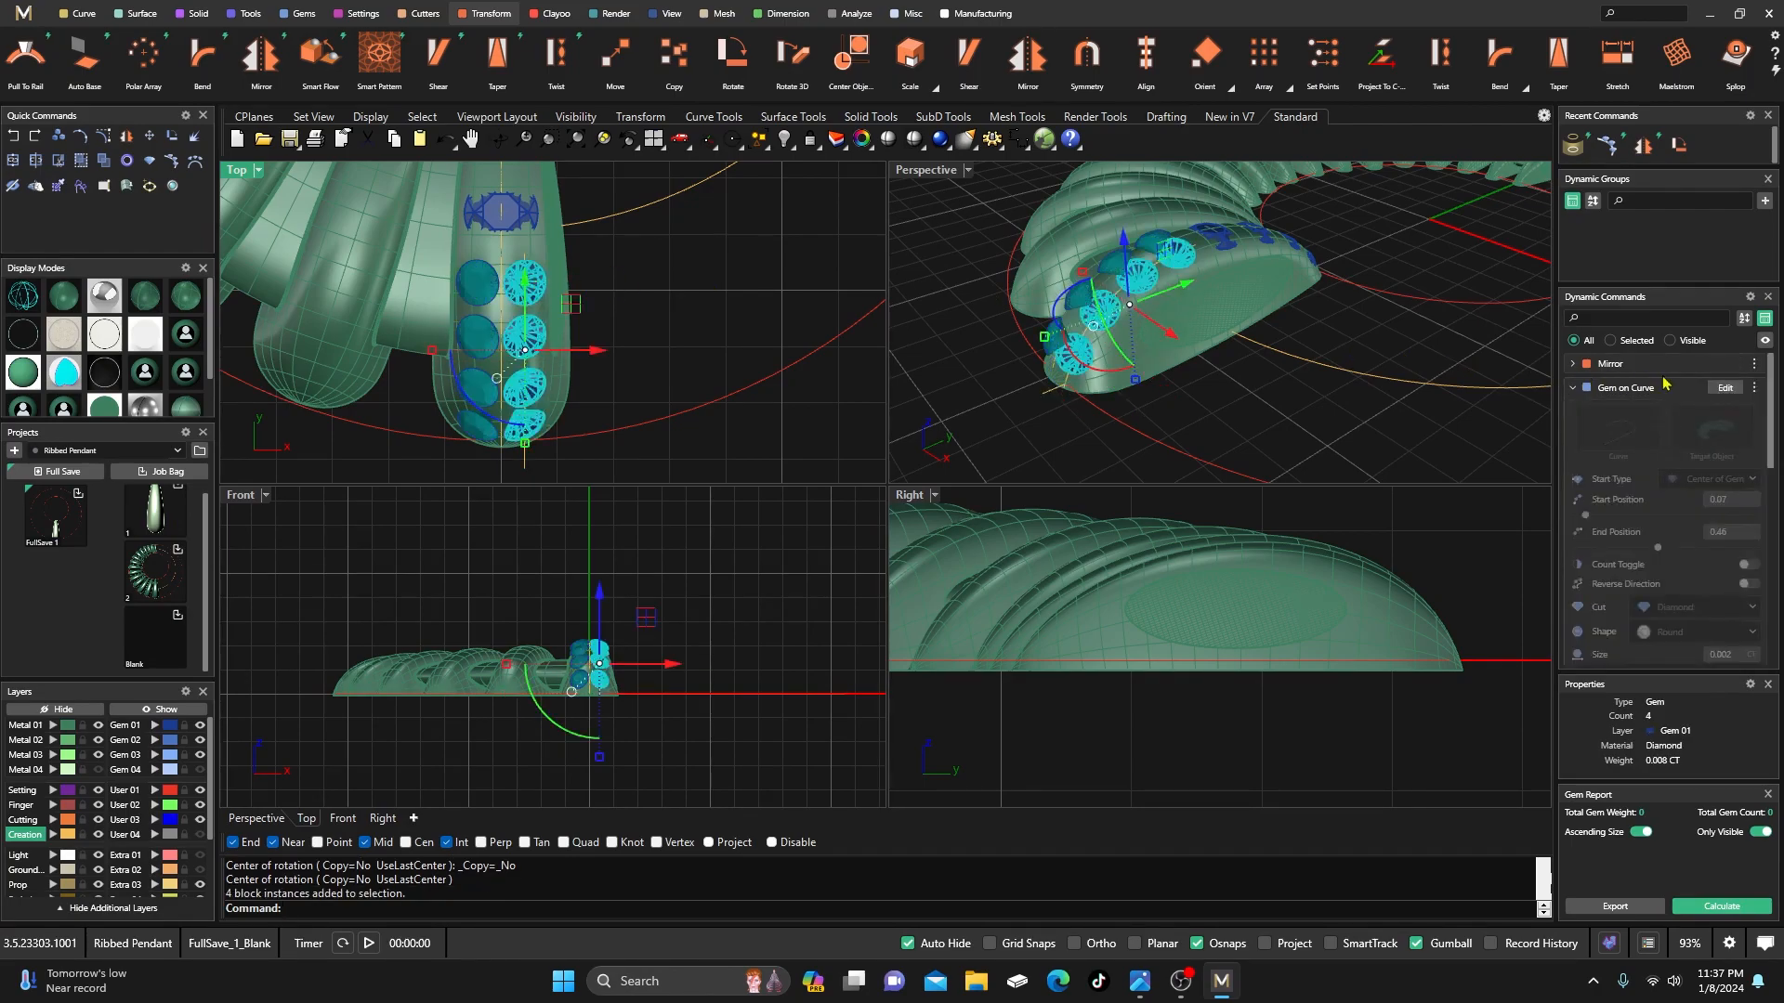
click(1724, 388)
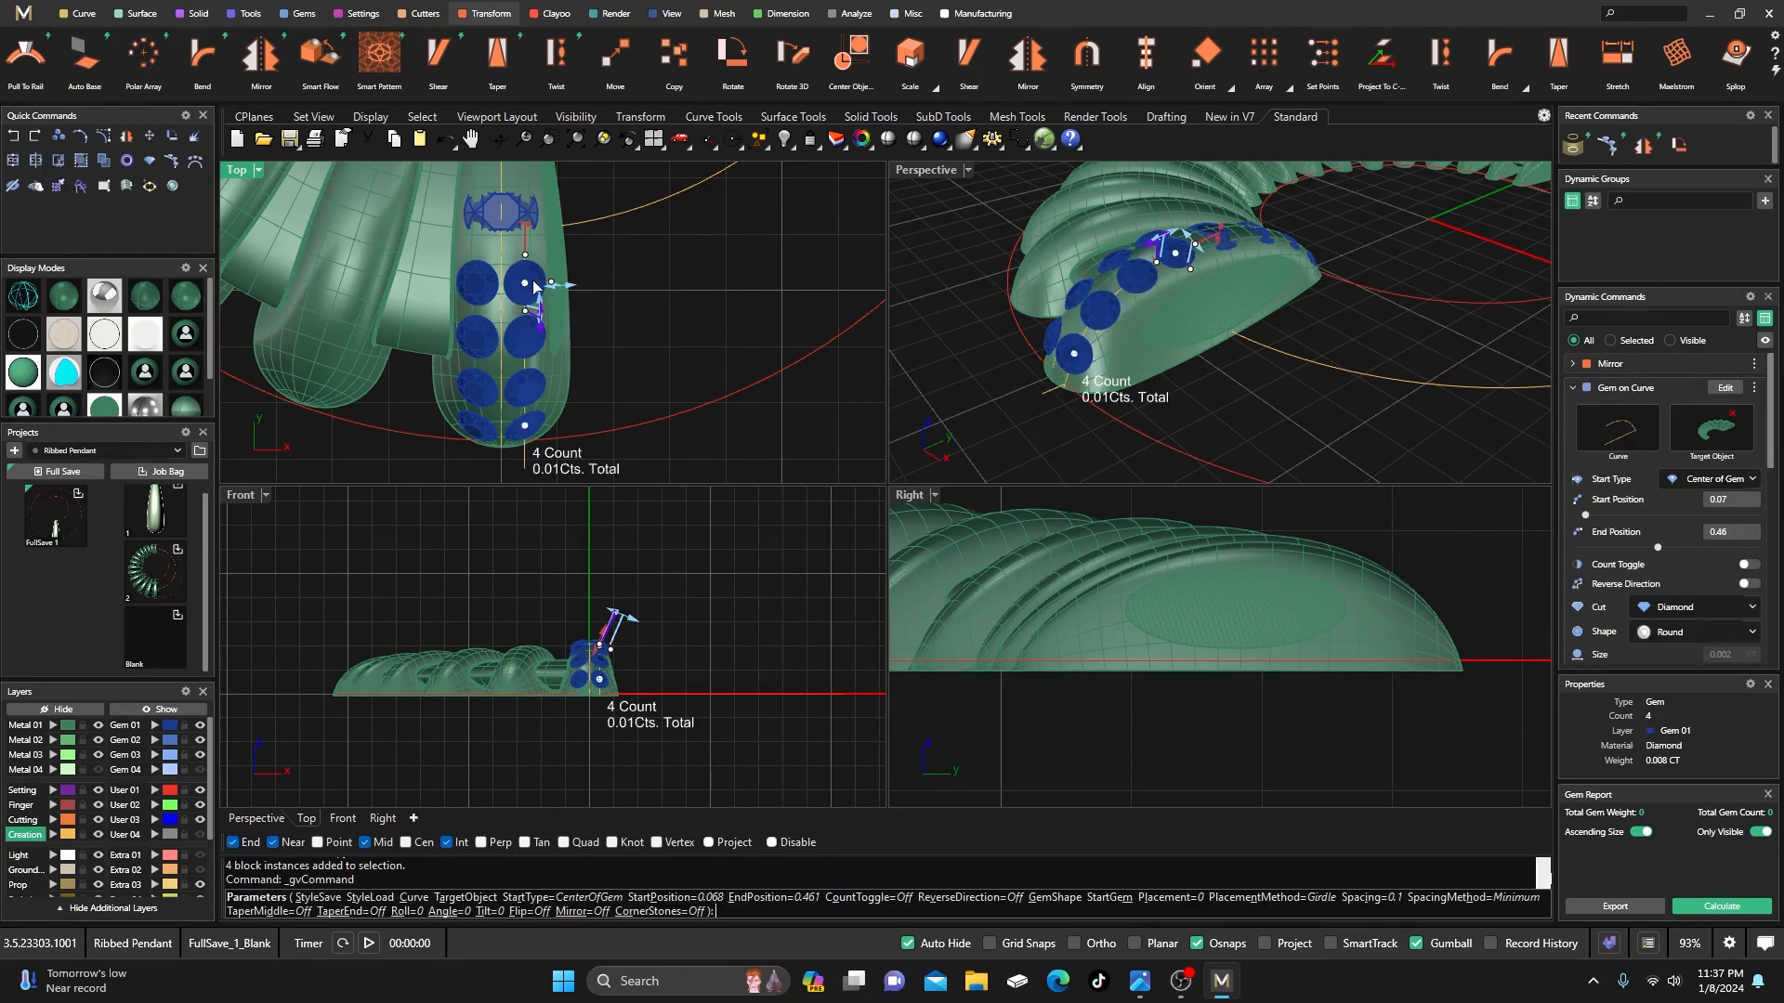
drag(526, 290, 525, 274)
key(Return)
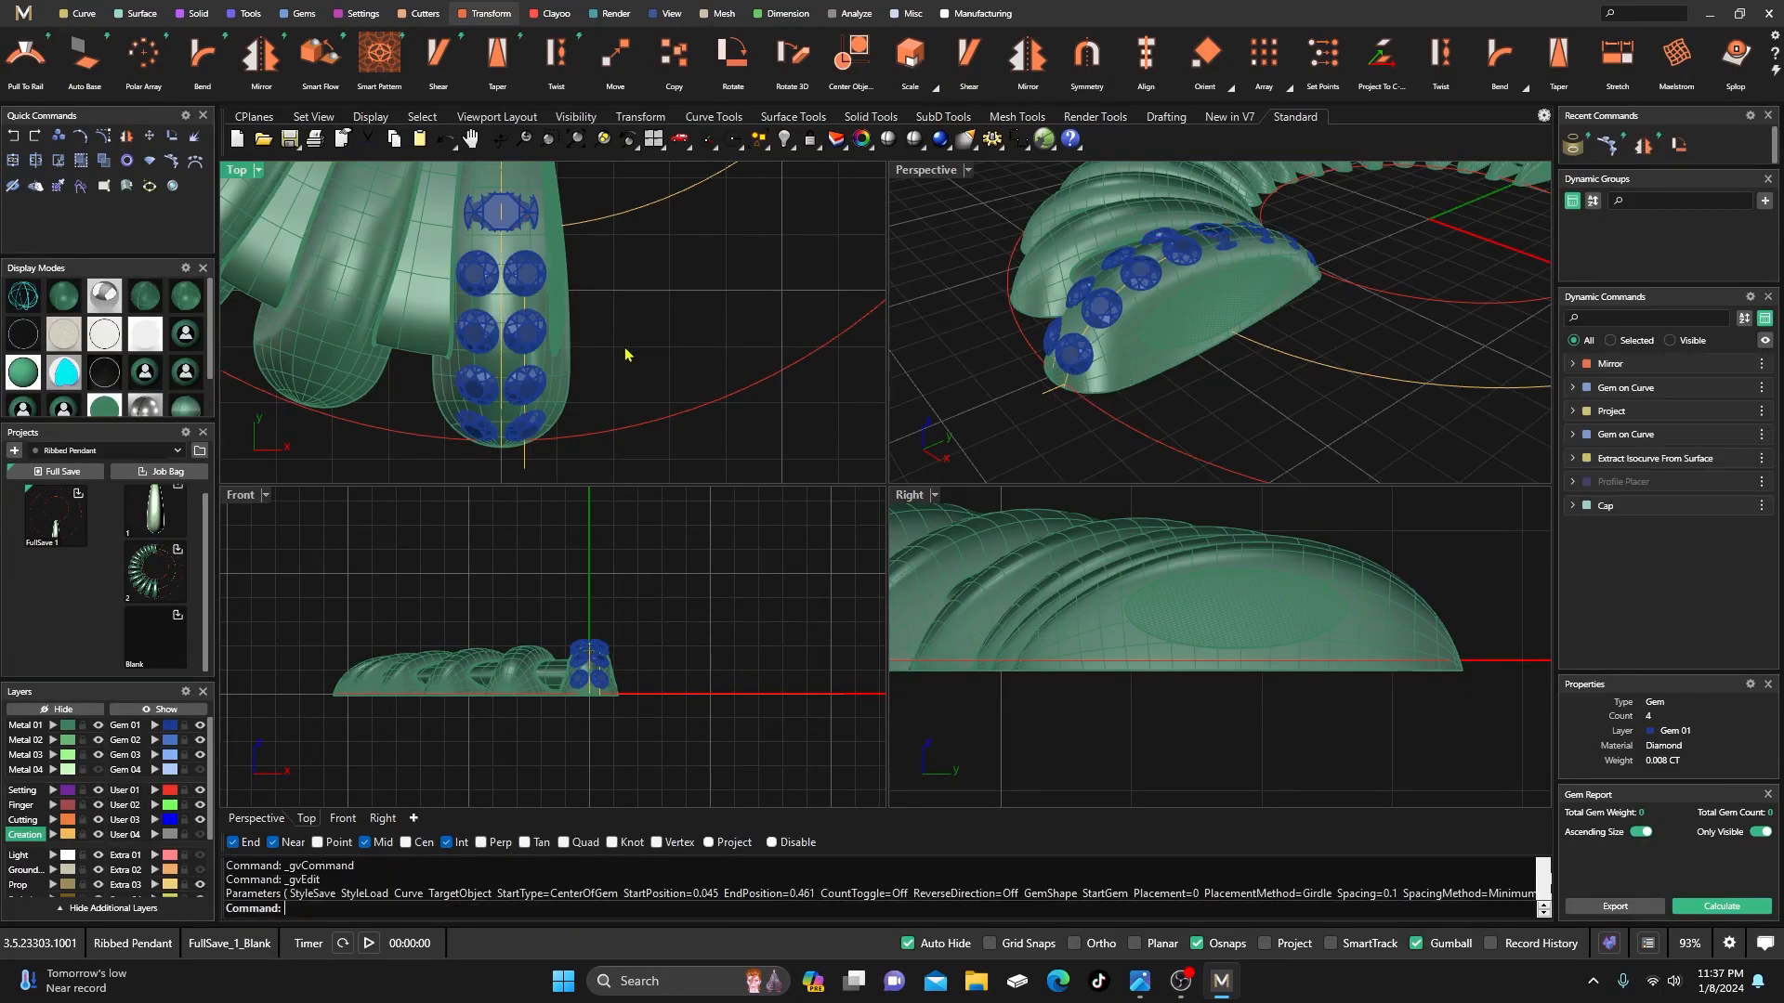
- Reopen the side gem row for editing and change its placement method to Table
click(531, 280)
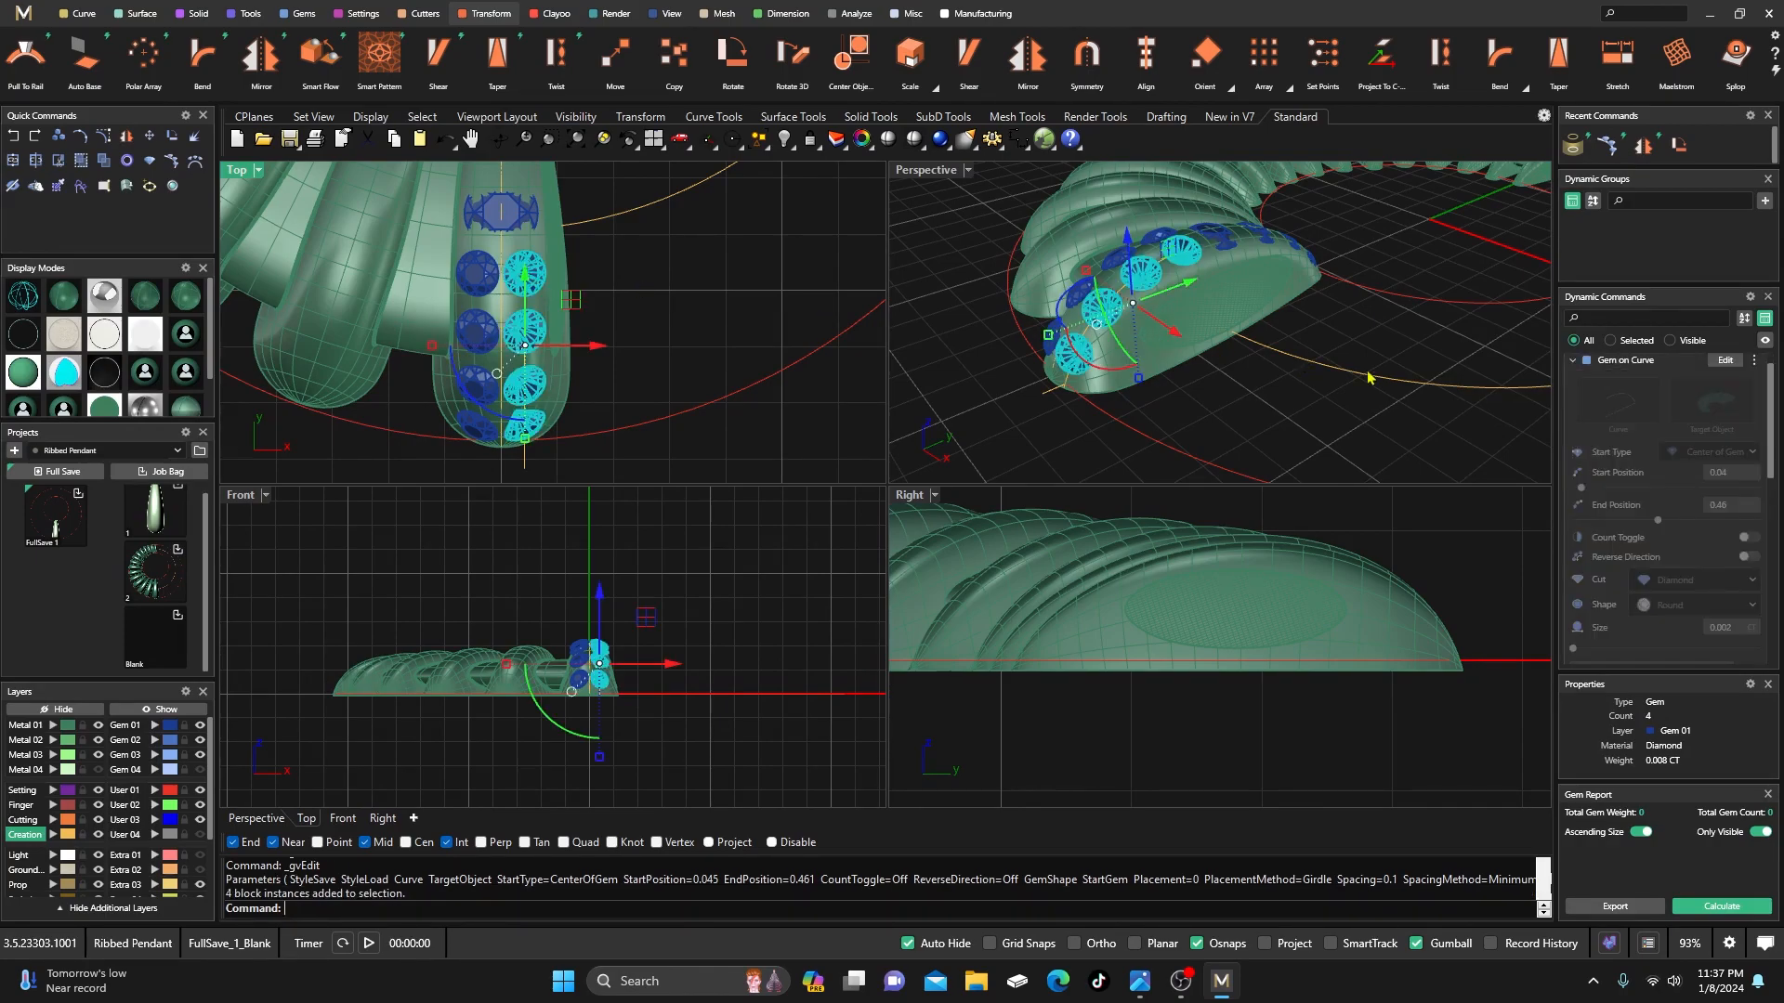
click(1726, 364)
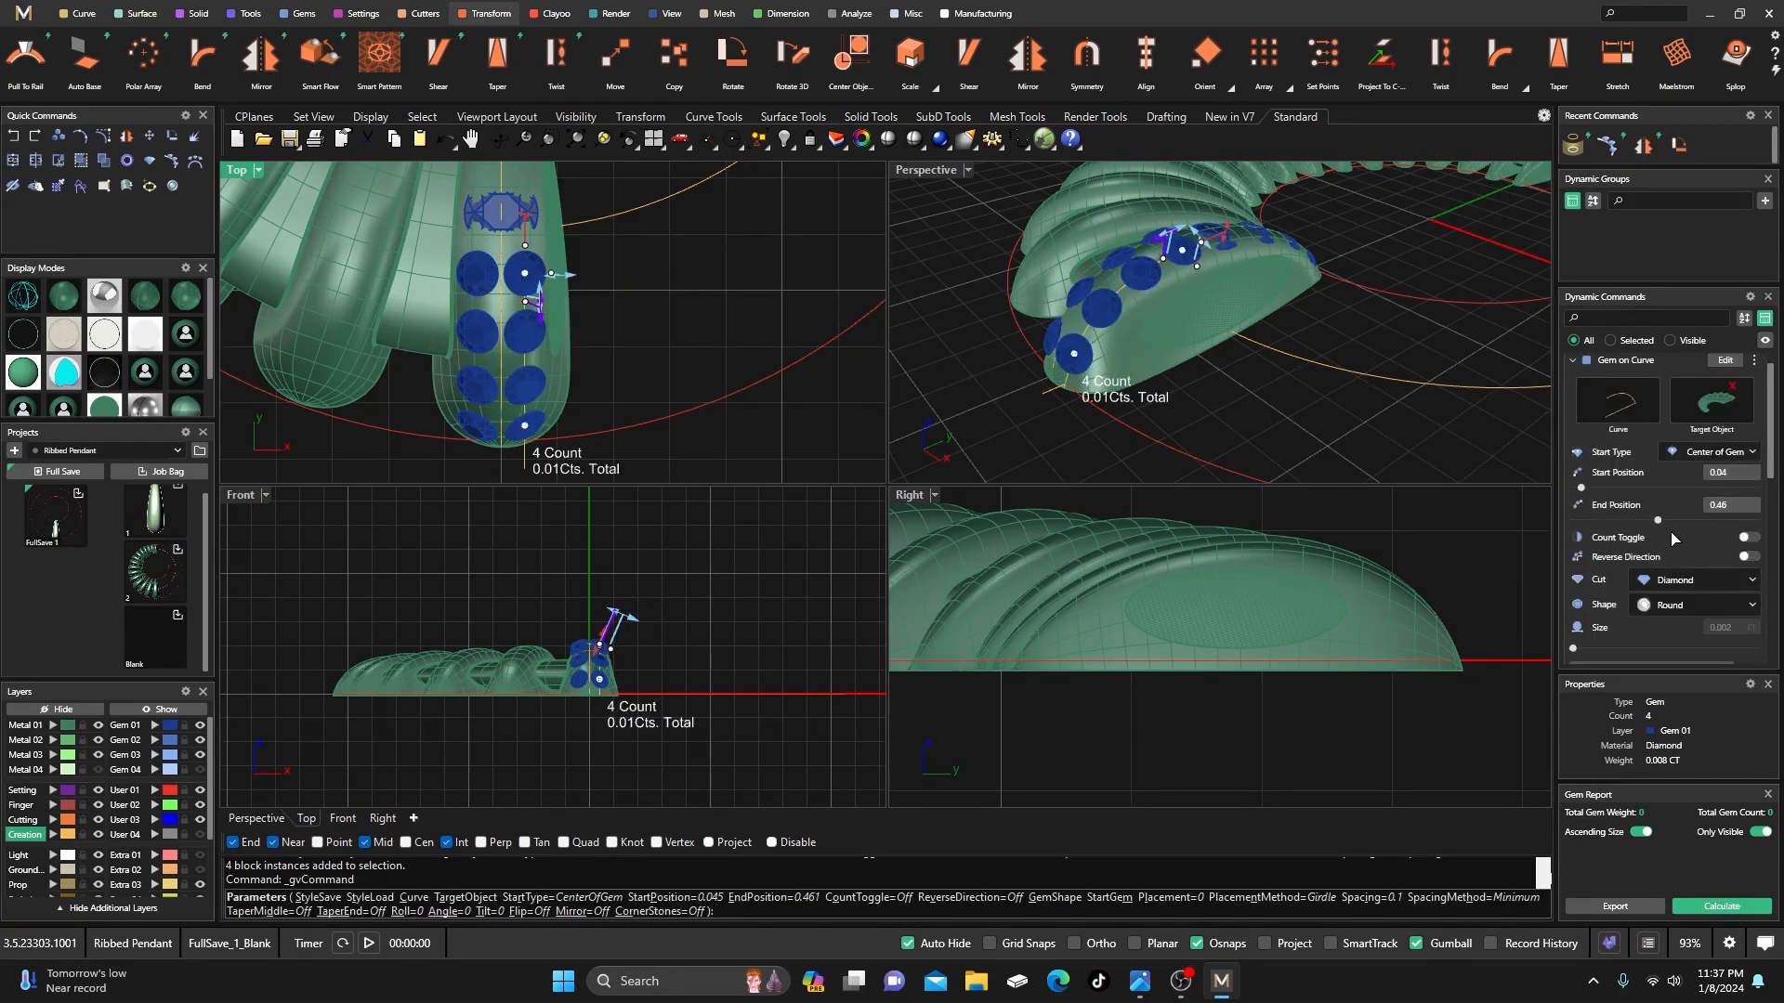
scroll(1673, 539, down, 4)
click(1730, 562)
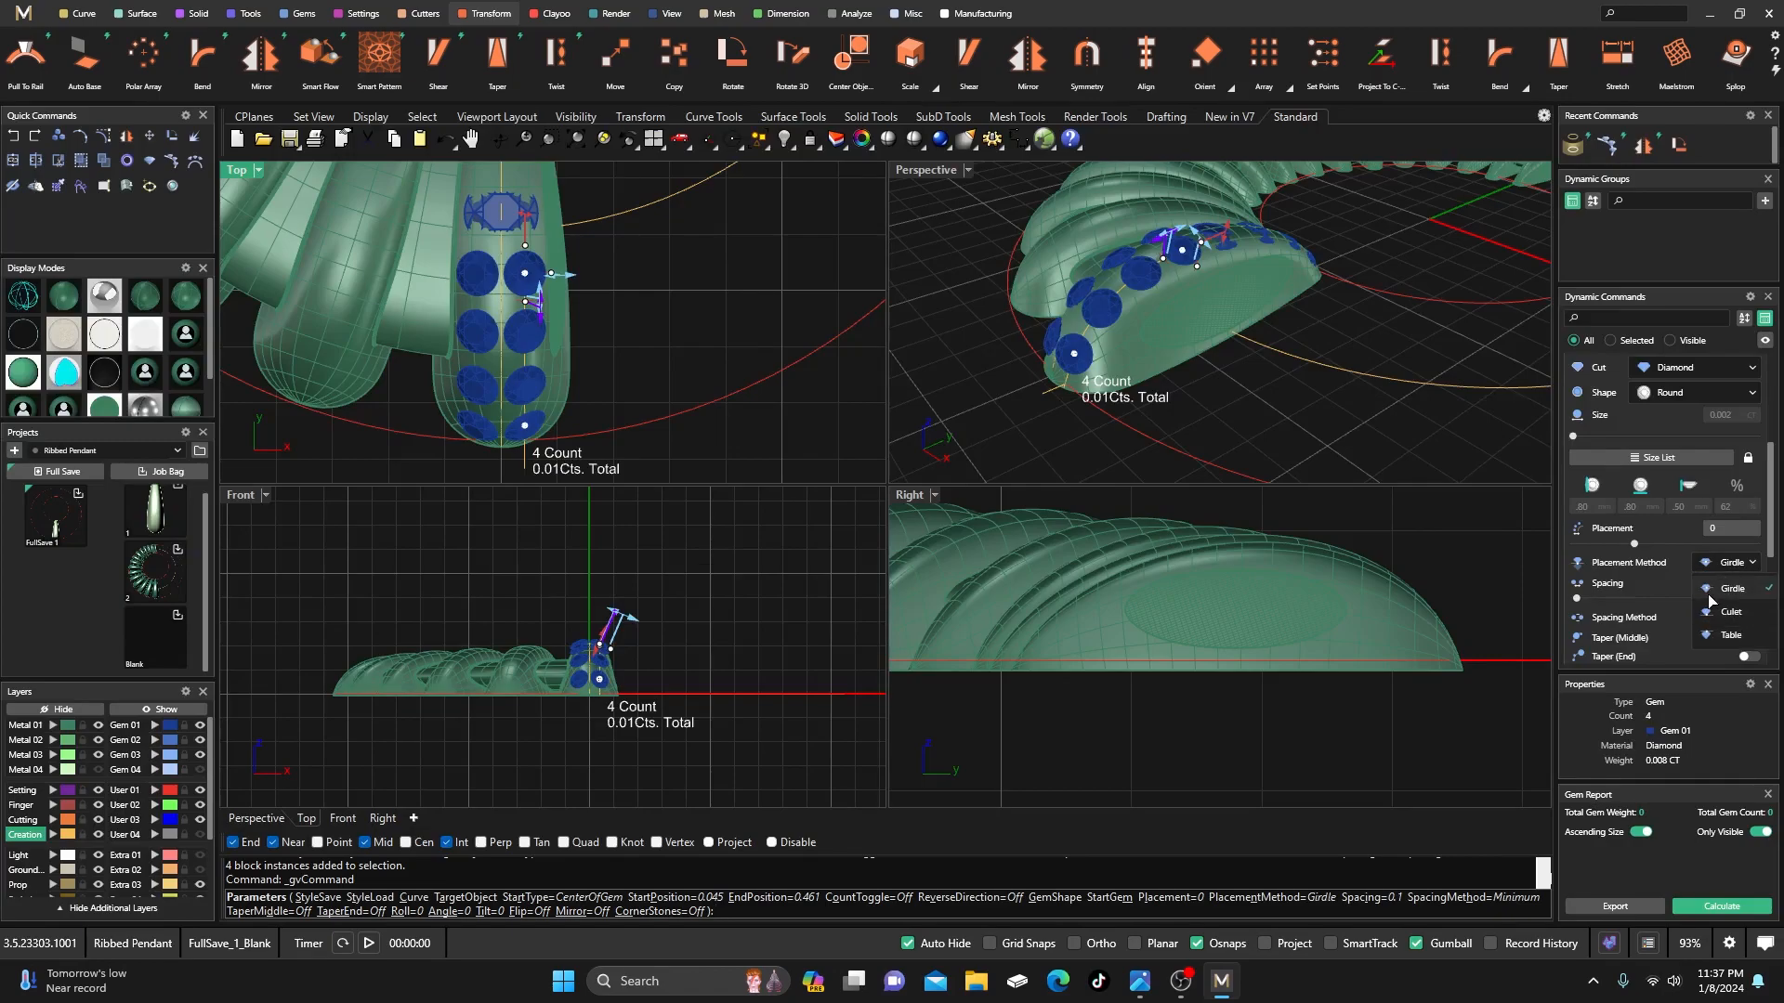
click(1730, 599)
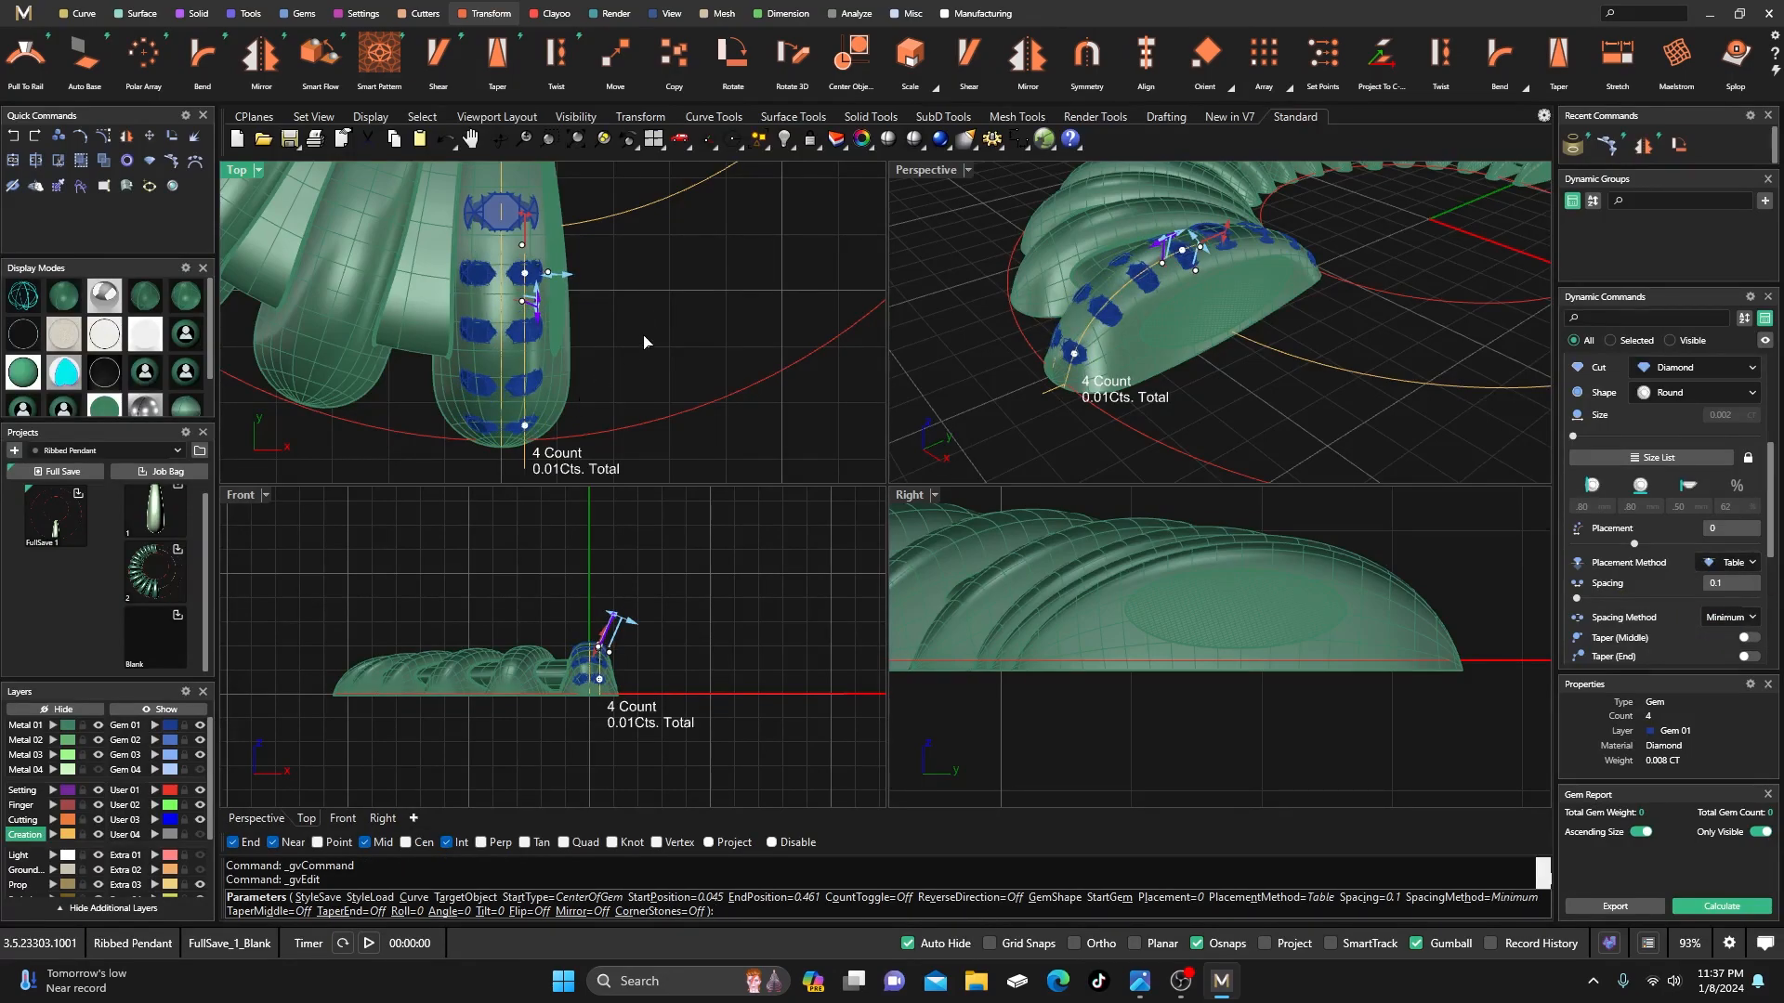
- Apply the side gem row's edit with the Table placement method and check the mirrored rows on the end rib
key(Return)
scroll(516, 225, down, 4)
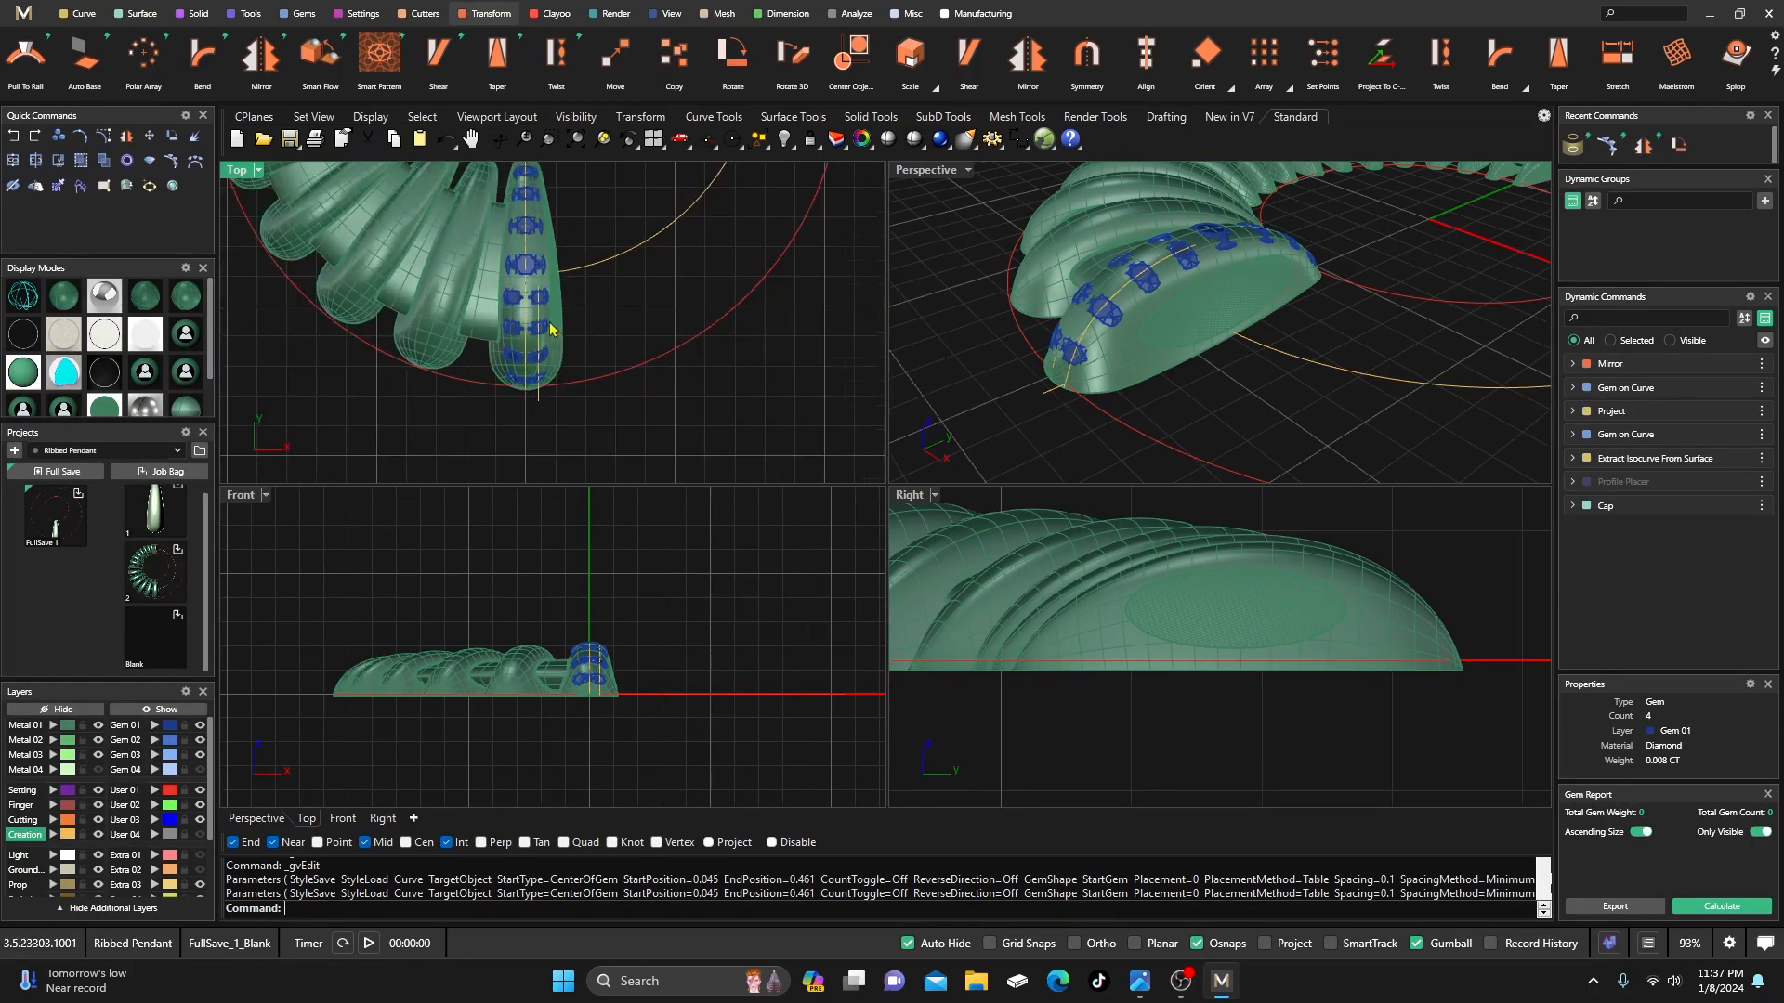
scroll(527, 299, up, 2)
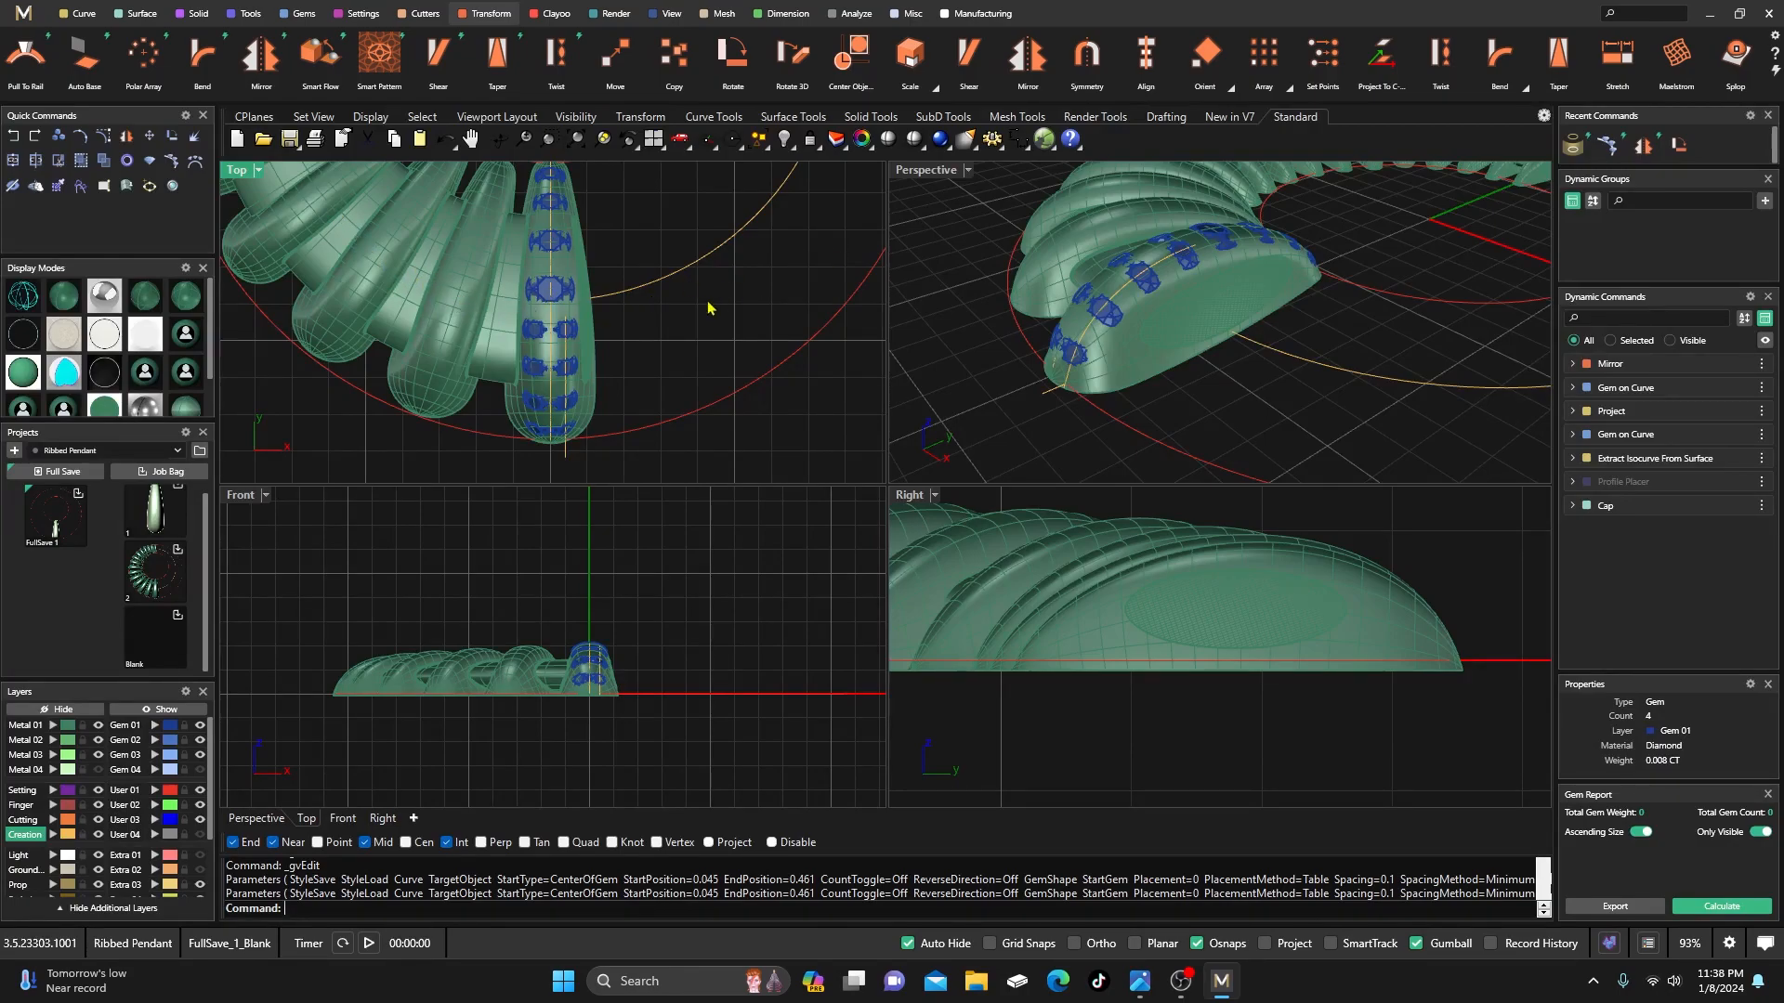
- Examine the half ring from above, comparing the gem-set end rib with the plain rib at the opposite end
scroll(635, 368, down, 2)
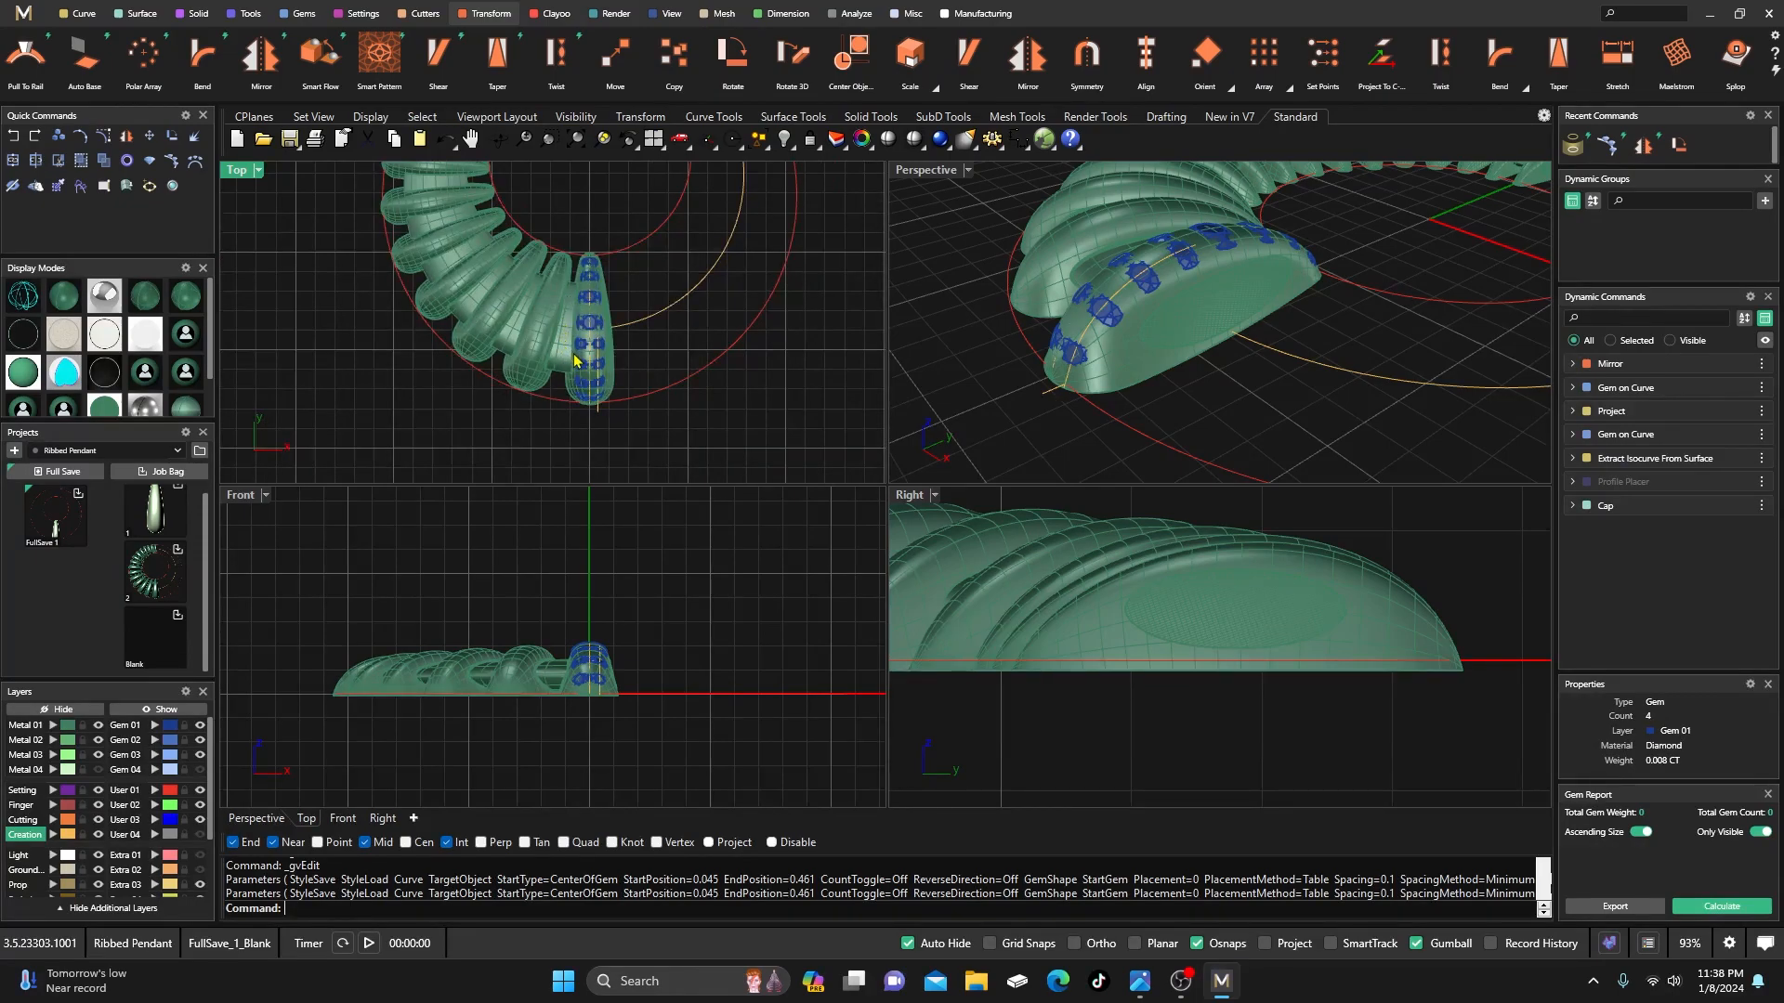
scroll(362, 409, down, 2)
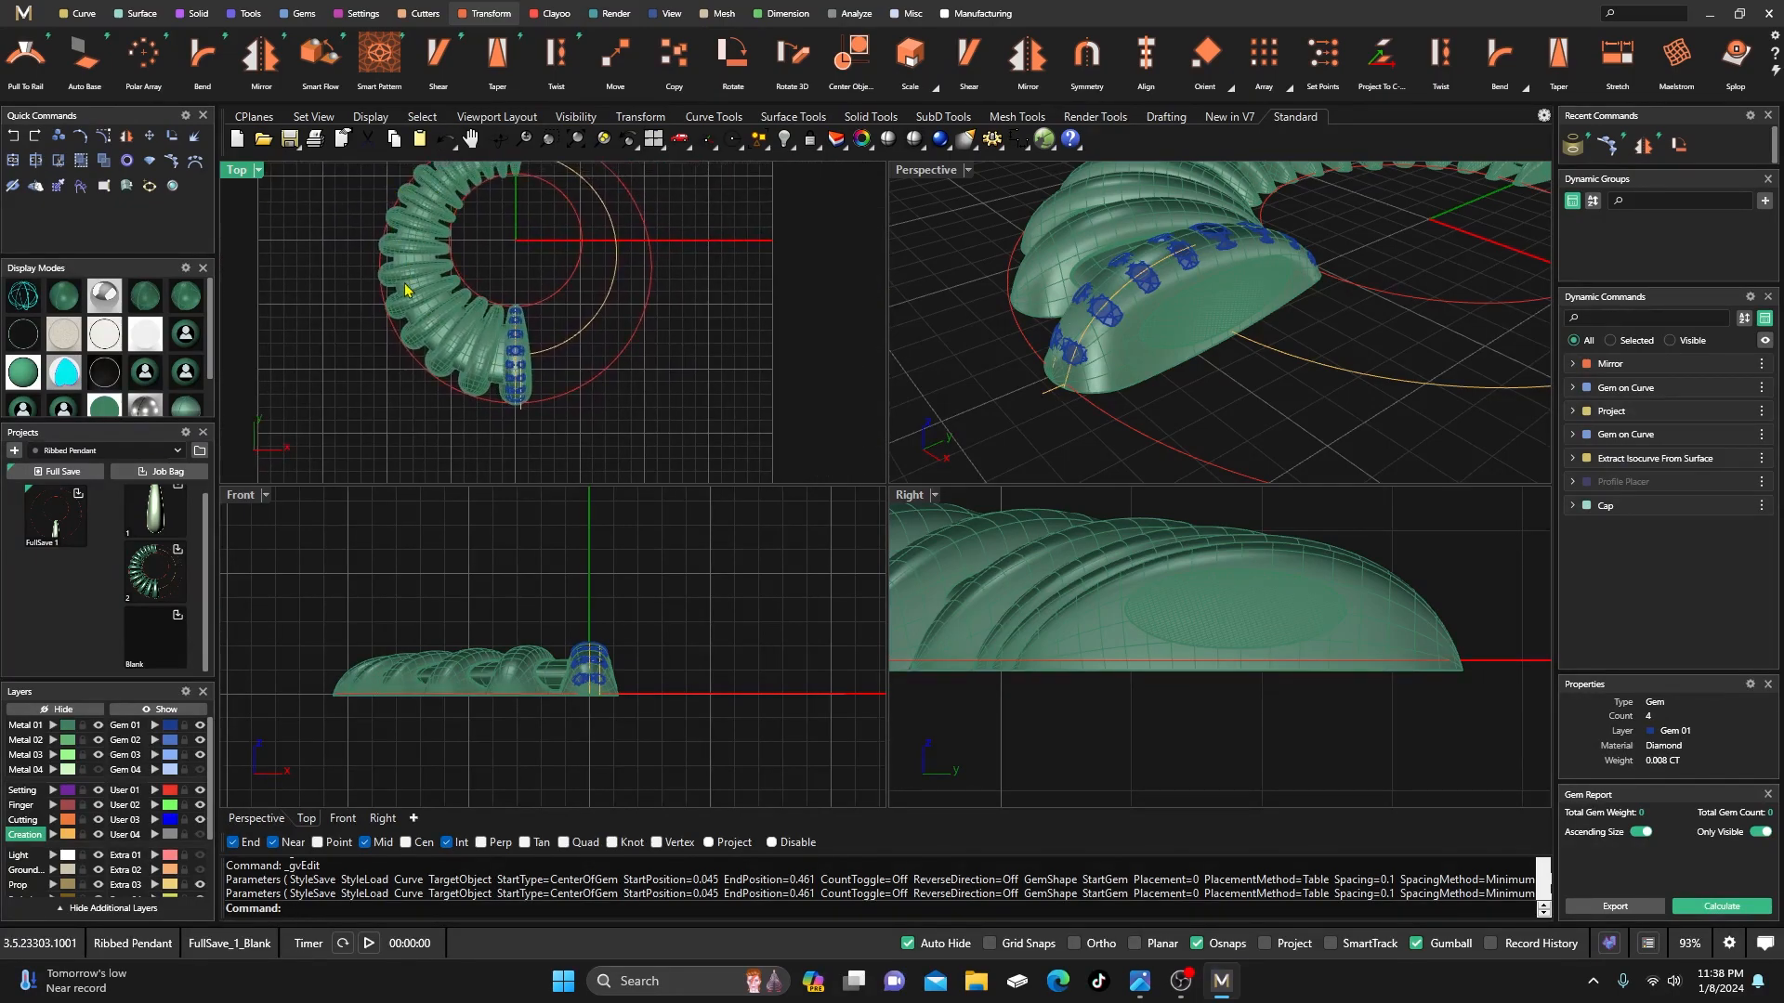
right_drag(607, 276, 601, 366)
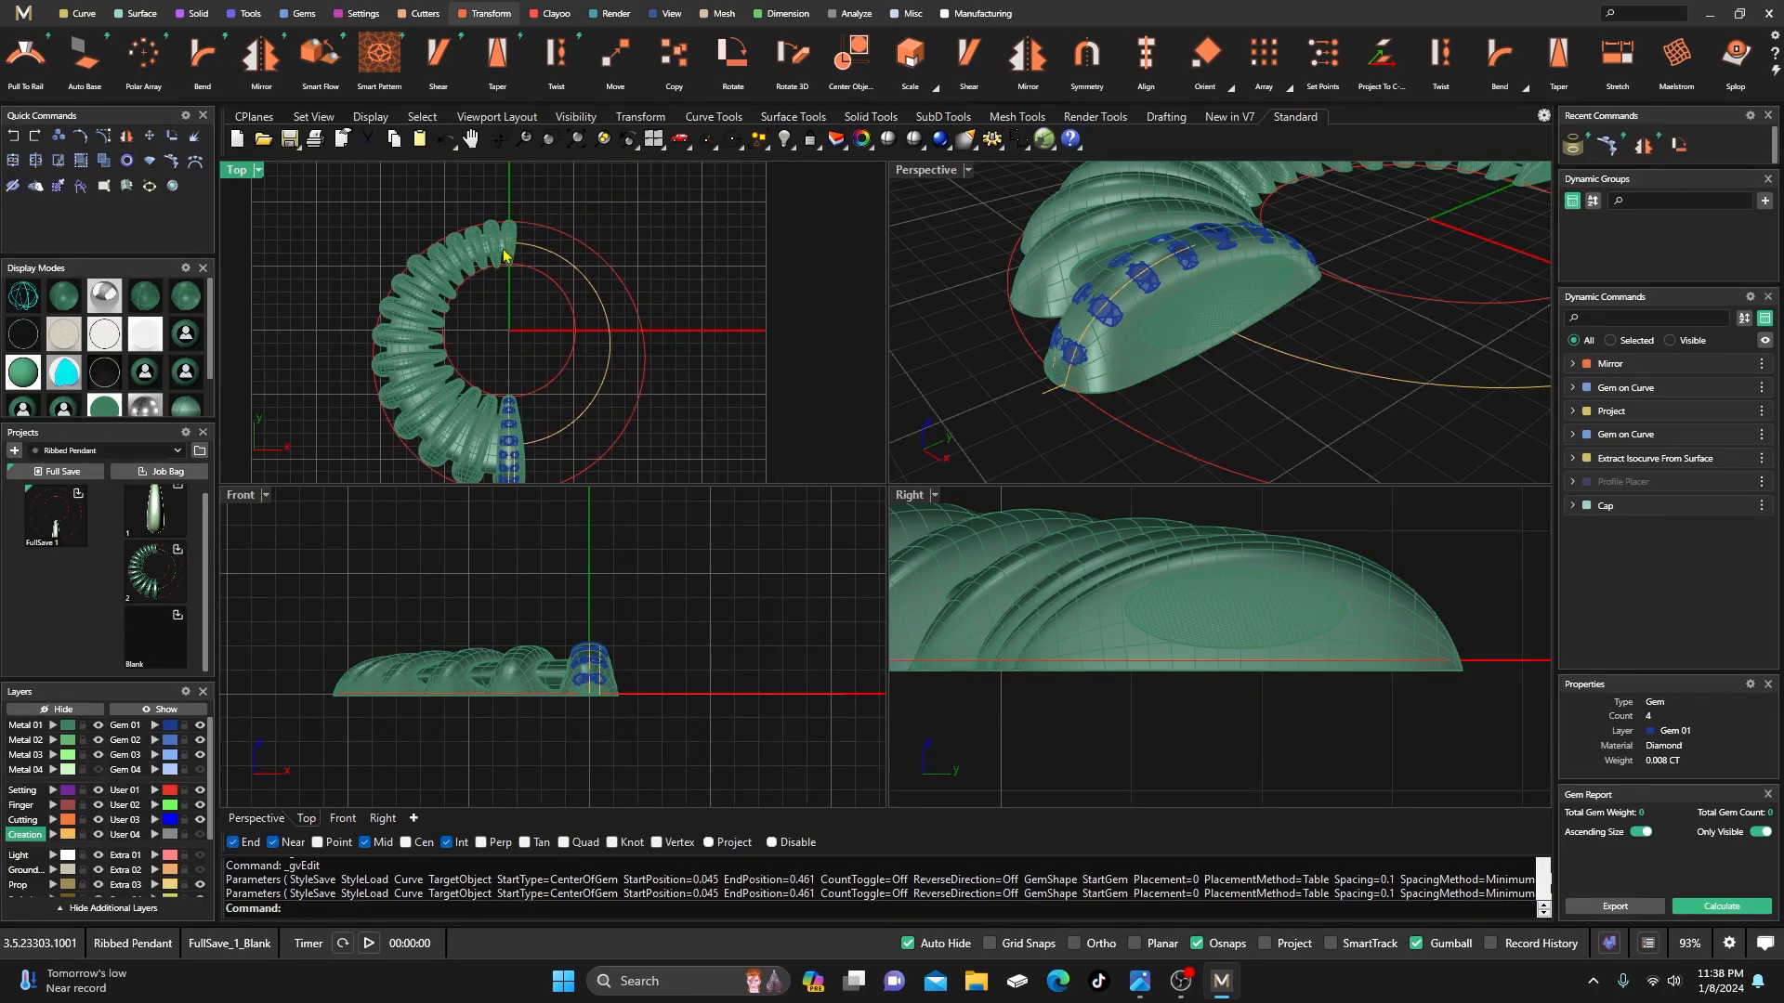
scroll(507, 246, up, 4)
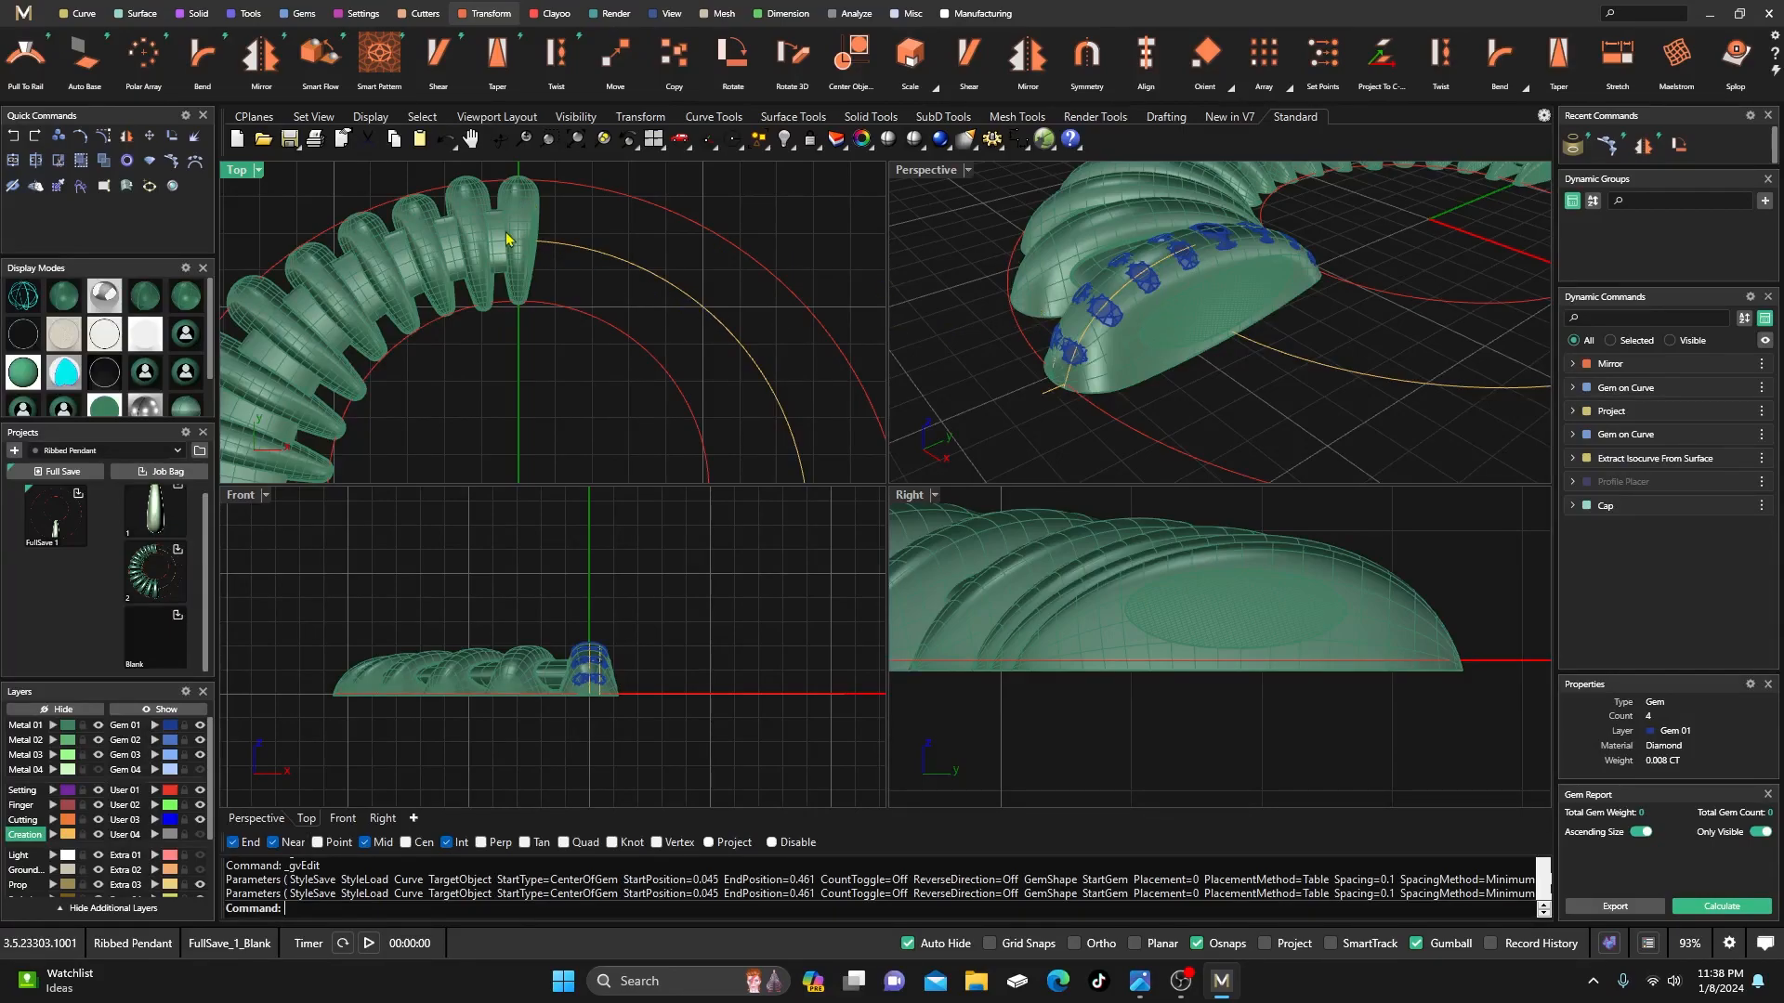
scroll(506, 240, down, 6)
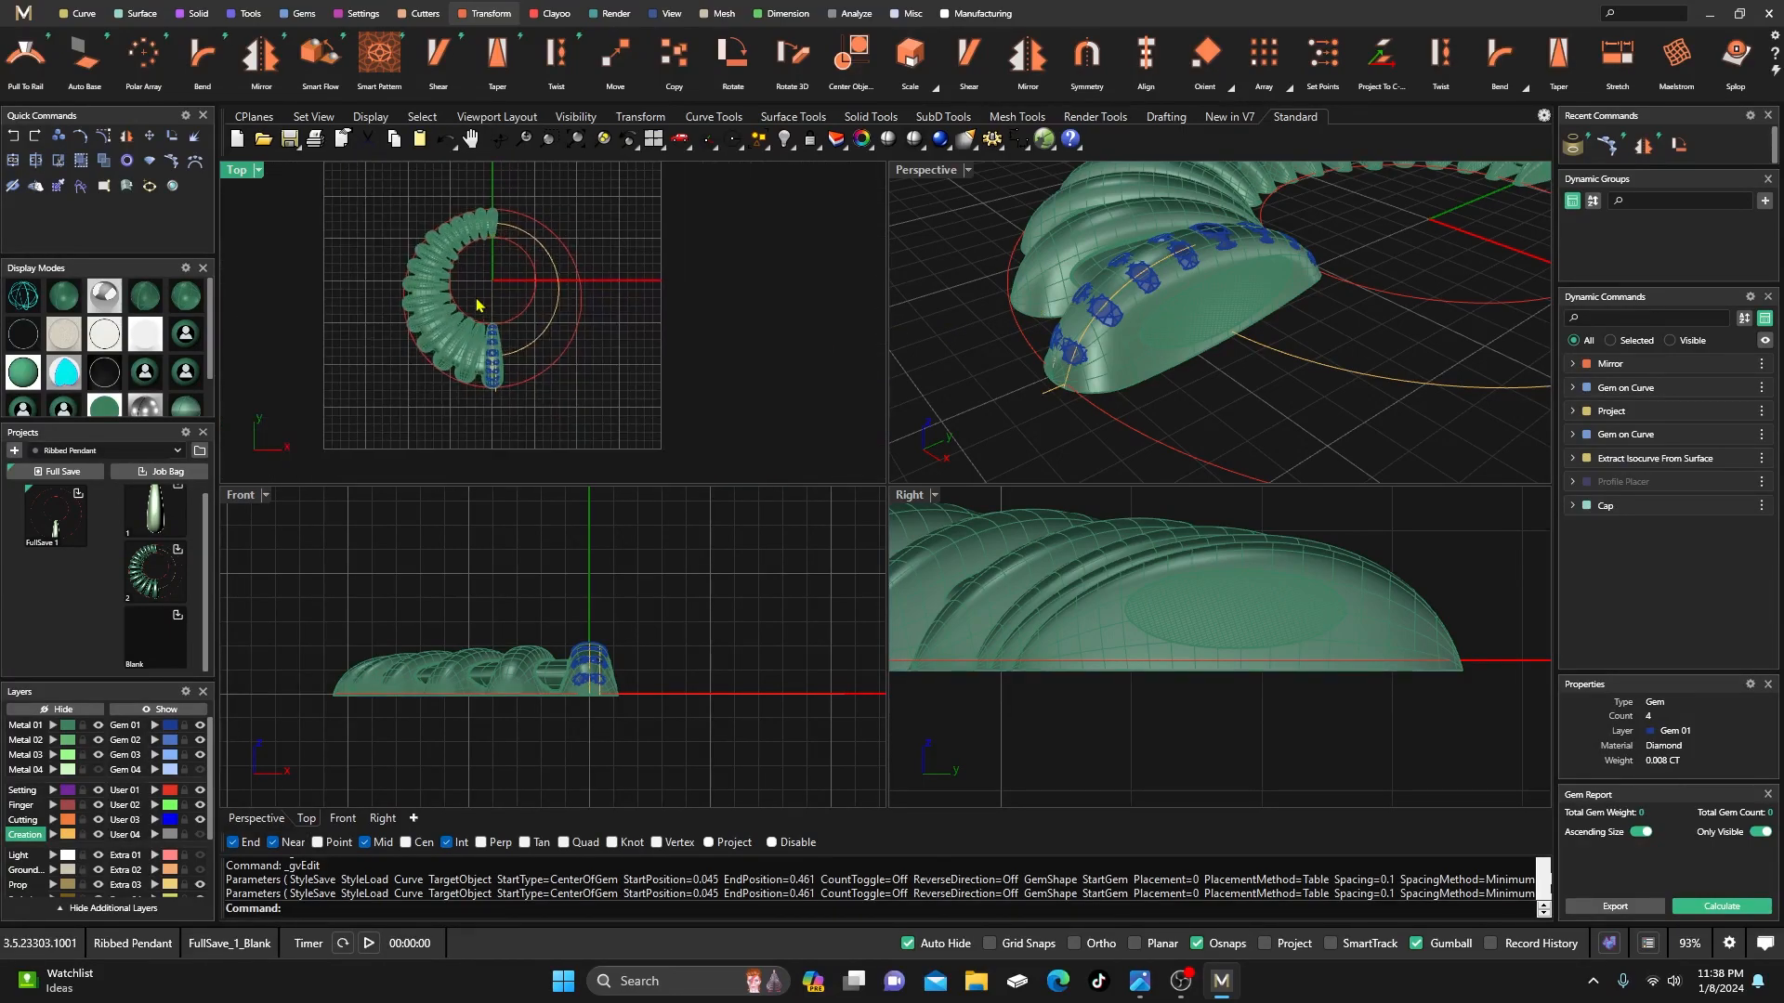
scroll(477, 307, up, 4)
scroll(503, 343, down, 2)
scroll(518, 325, up, 2)
- Maximize the perspective view and inspect the half ring of ribs and the gem-set end rib from several angles
double_click(932, 173)
scroll(844, 381, down, 3)
right_drag(840, 394, 904, 493)
scroll(887, 454, down, 10)
scroll(941, 372, up, 7)
scroll(924, 386, down, 3)
right_drag(923, 387, 944, 403)
scroll(897, 395, up, 2)
scroll(880, 463, down, 2)
right_drag(880, 463, 870, 542)
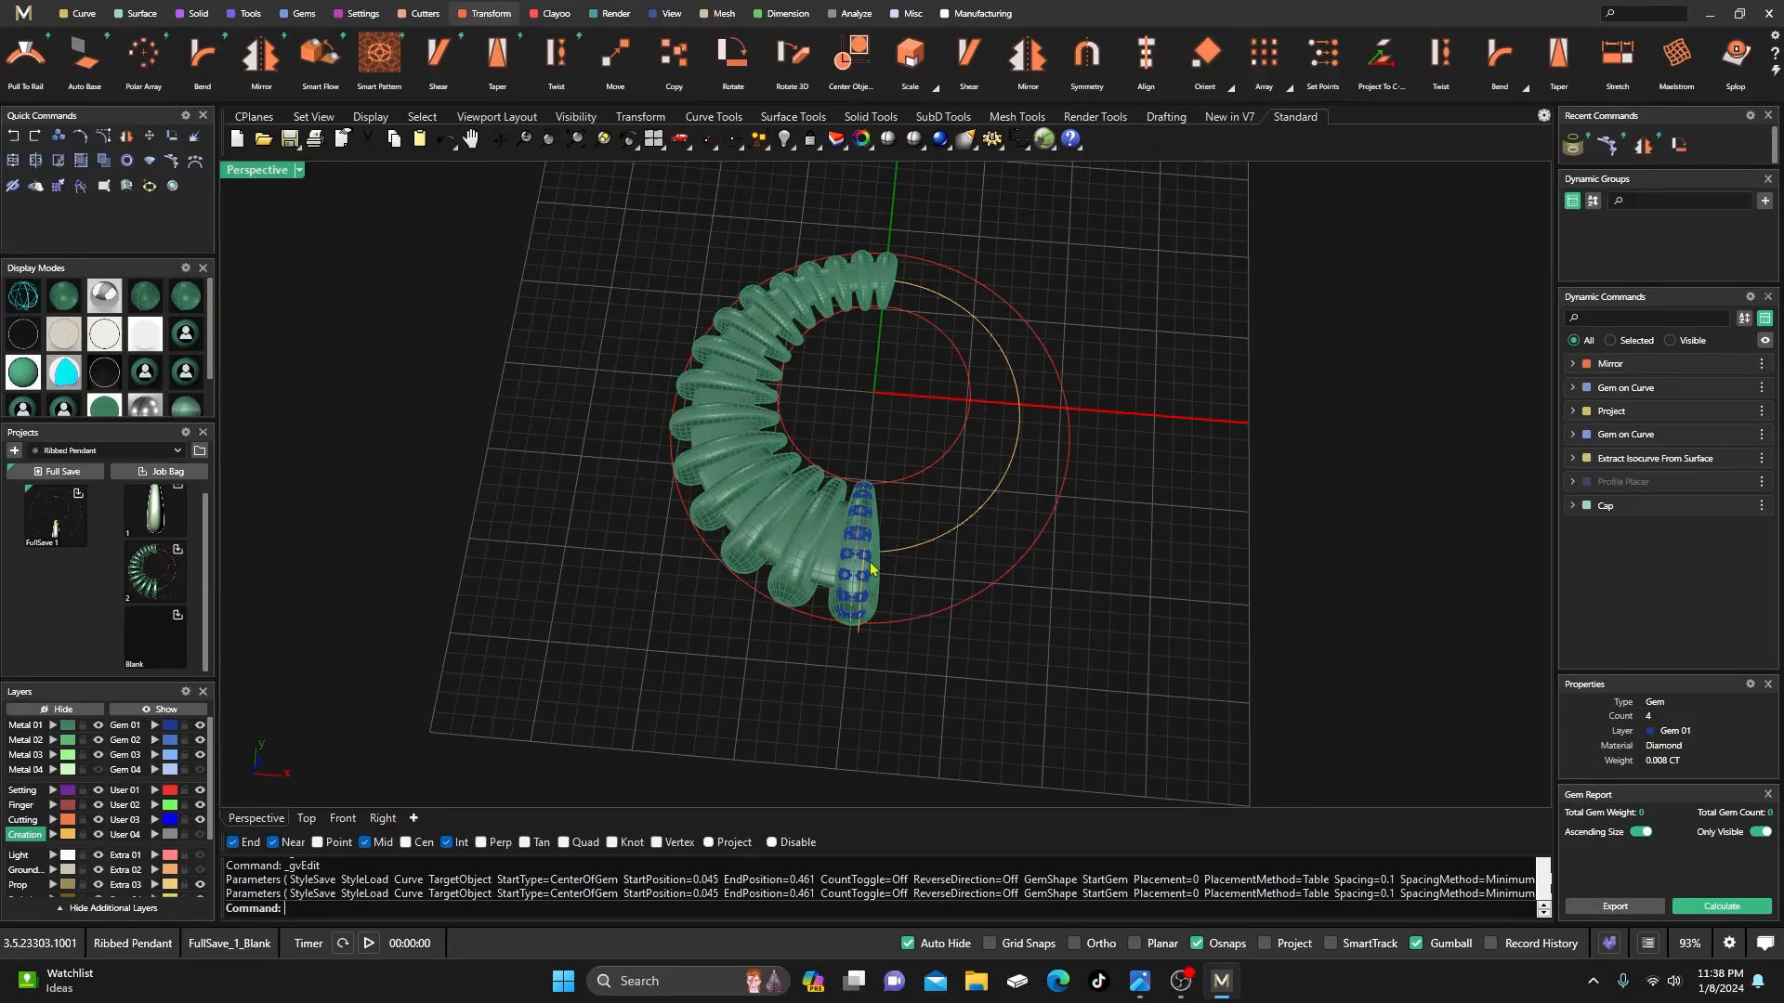
scroll(860, 583, up, 2)
right_drag(832, 526, 899, 608)
scroll(839, 528, down, 6)
scroll(849, 500, up, 4)
scroll(849, 500, up, 4)
scroll(900, 490, up, 7)
right_drag(899, 490, 926, 475)
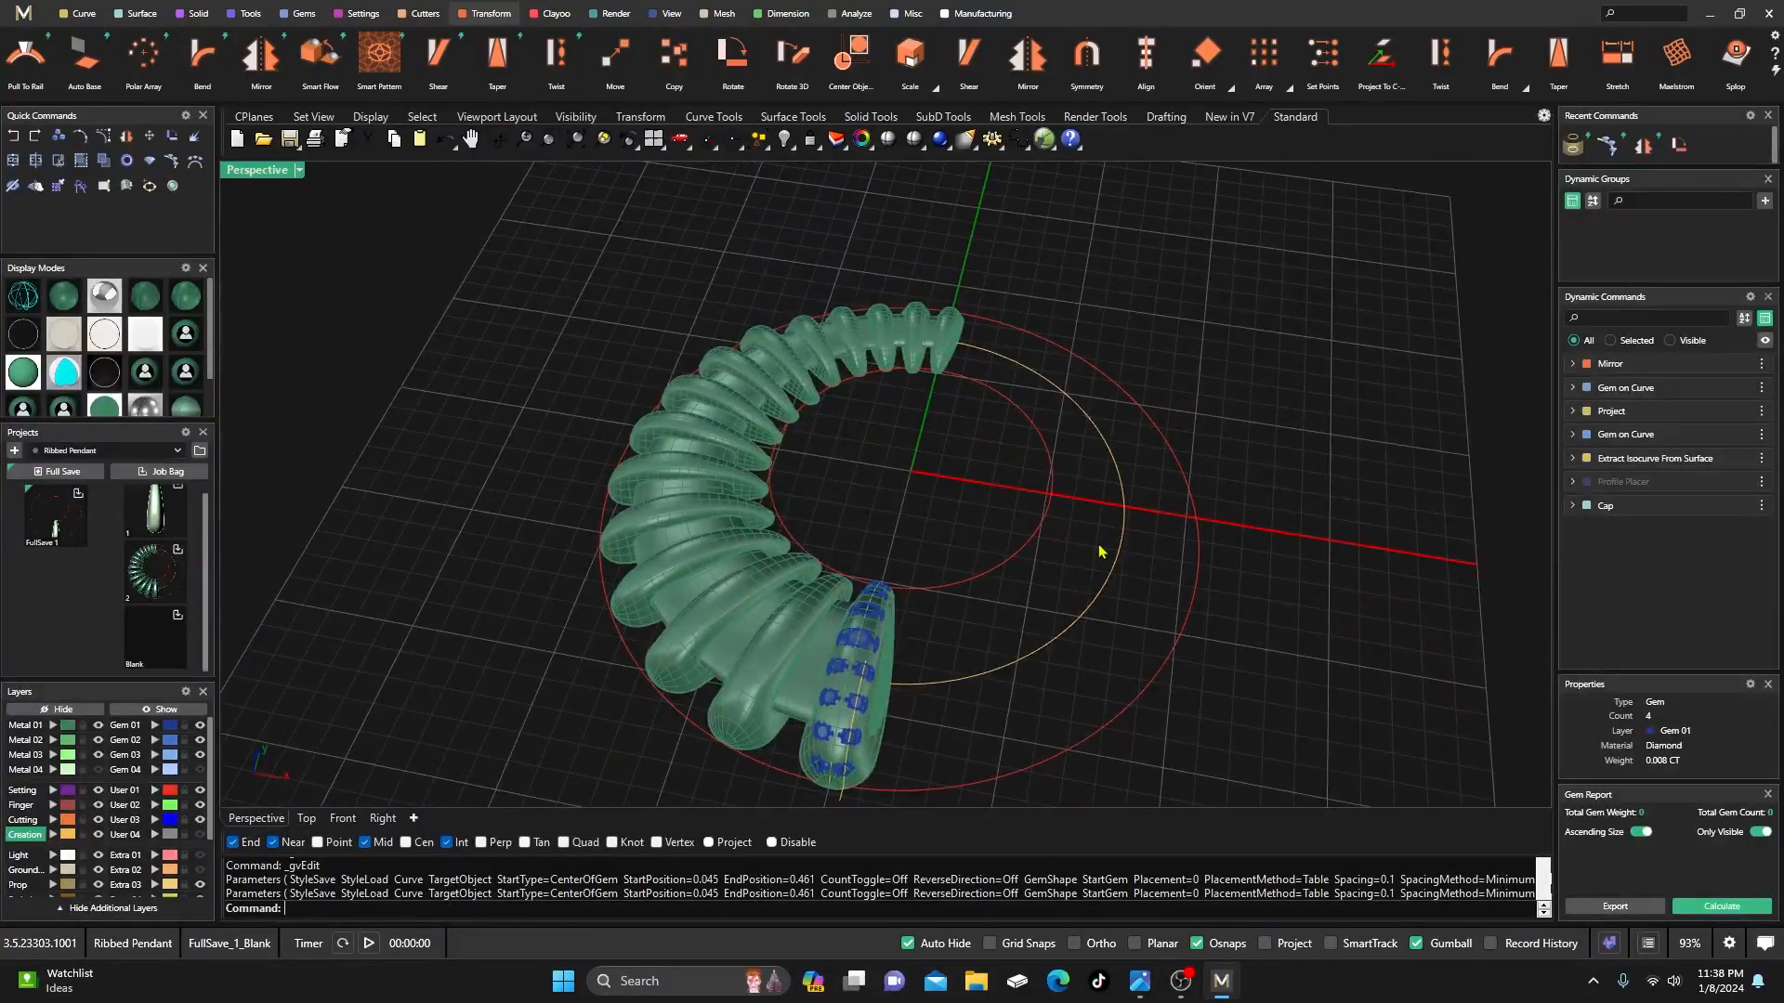
scroll(799, 398, down, 5)
right_drag(798, 402, 792, 450)
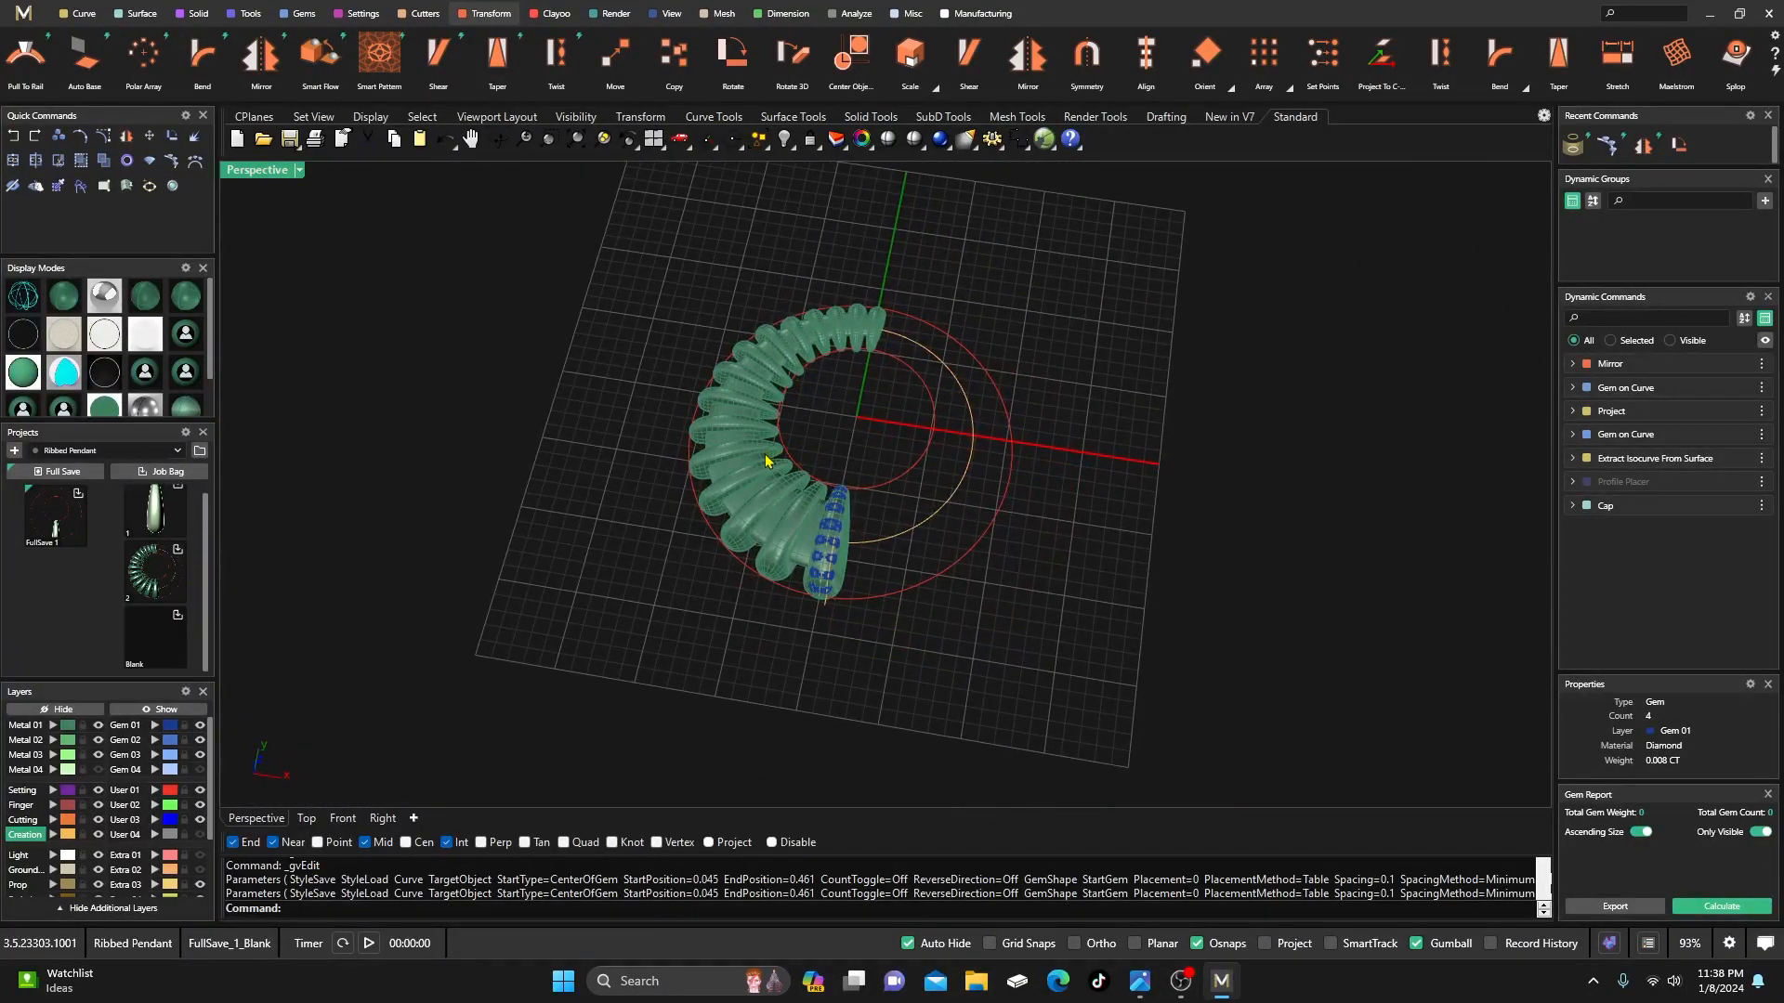